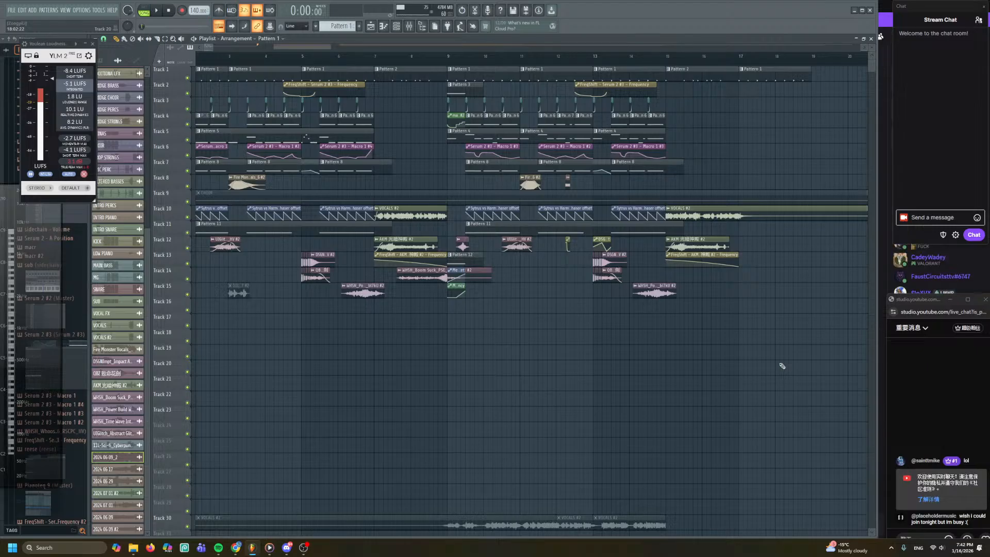
- Move the YouTube live chat window up so that its message box is fully on screen
drag(933, 297, 926, 257)
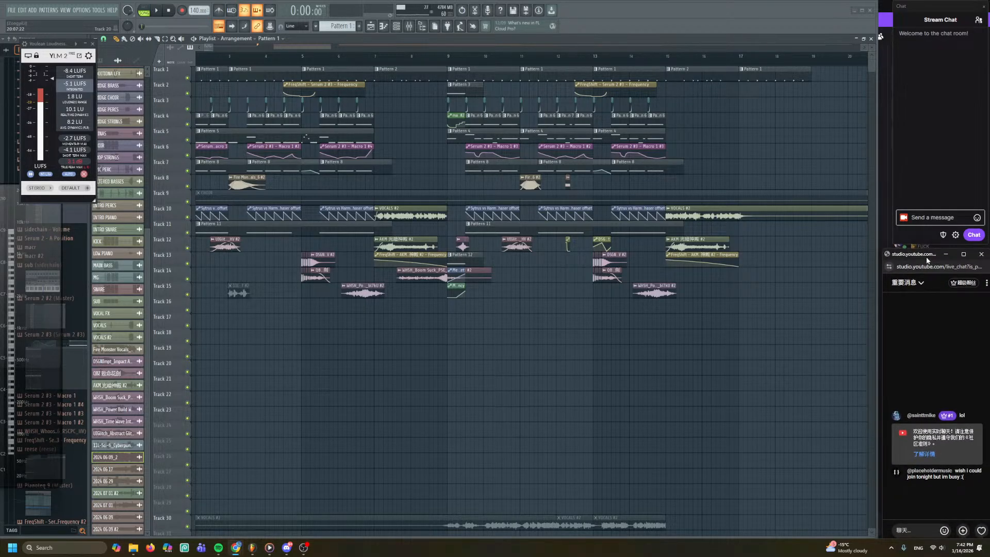
right_click(708, 380)
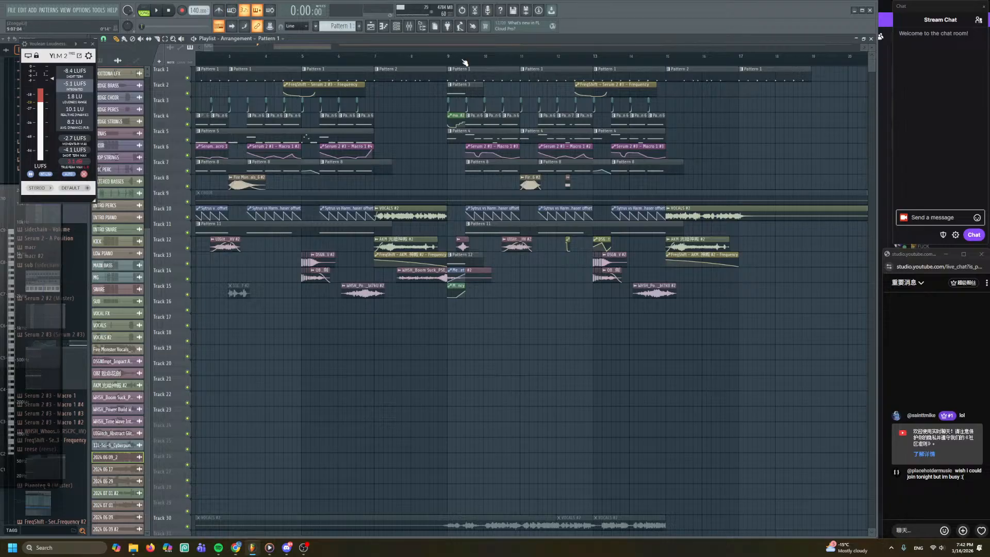
- Play the arrangement from about 0:11 through the second vocal section and stop playback
scroll(399, 56, down, 3)
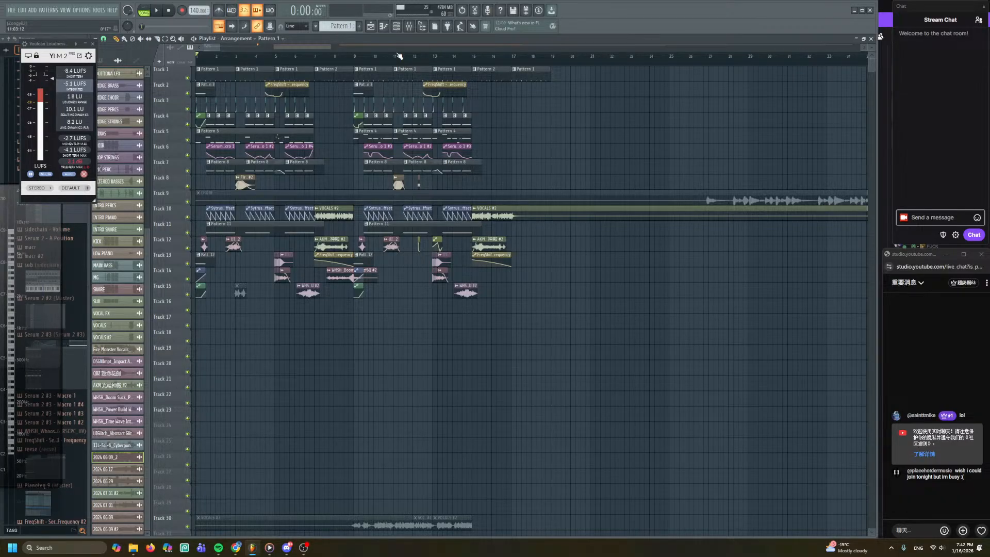
scroll(436, 113, down, 3)
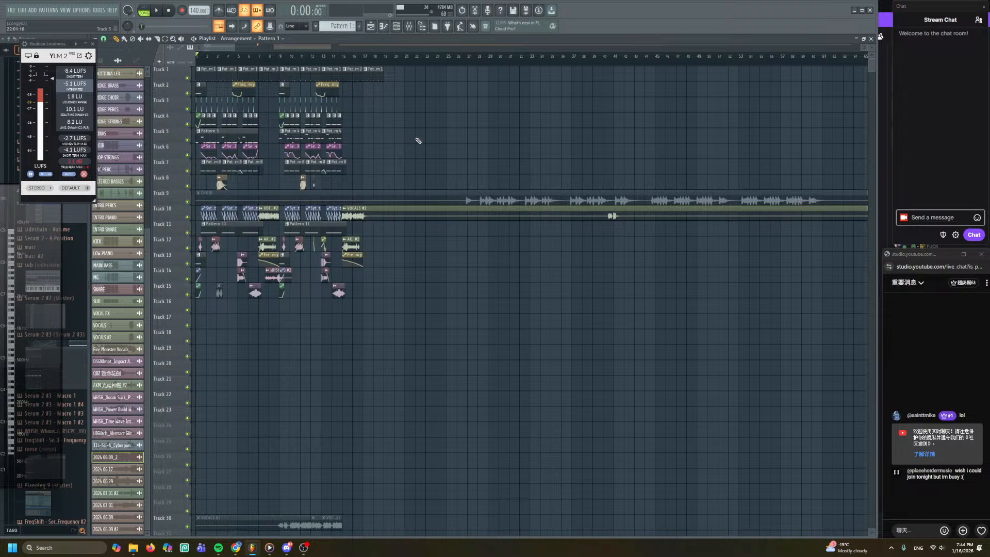
scroll(500, 57, up, 4)
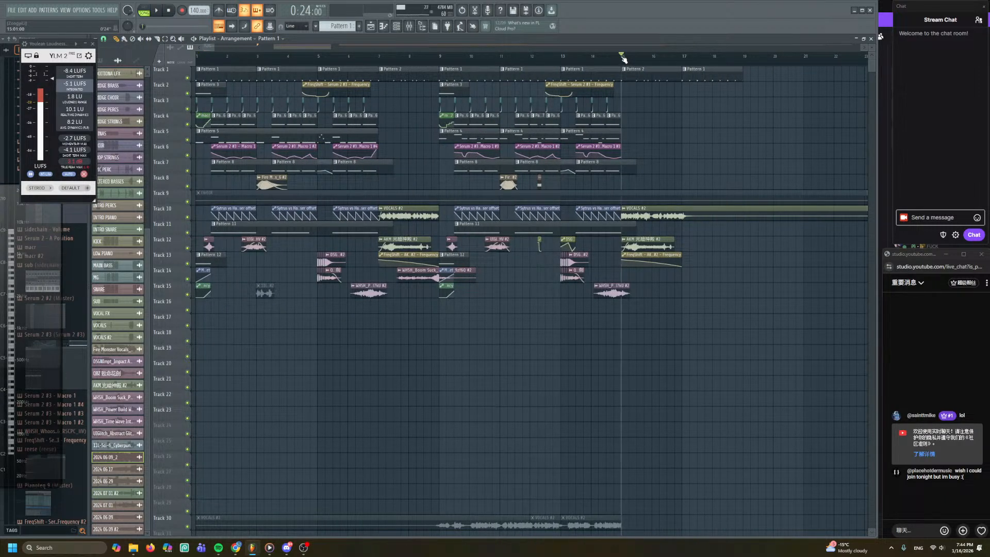
mouse_move(157, 76)
mouse_down()
mouse_move(125, 77)
mouse_move(392, 86)
mouse_up()
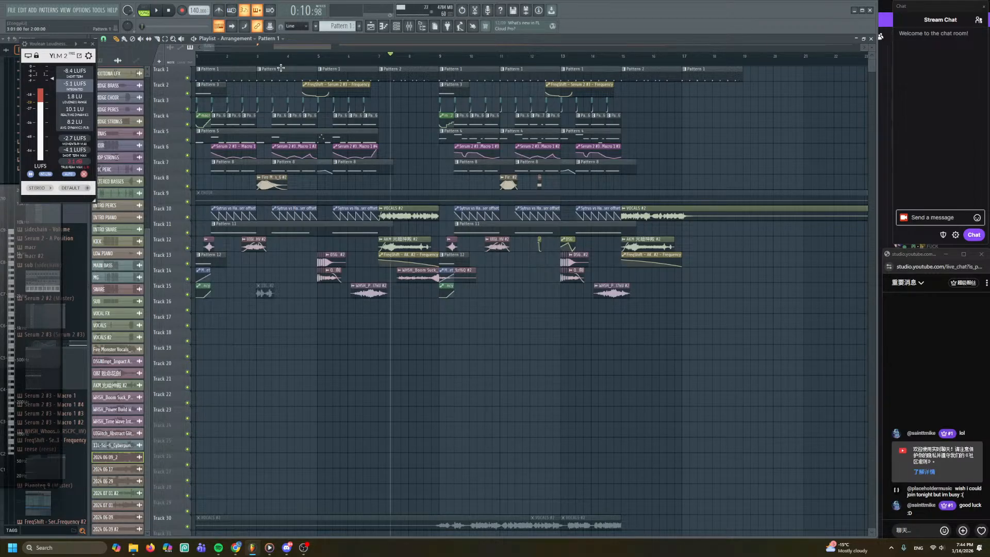
key(space)
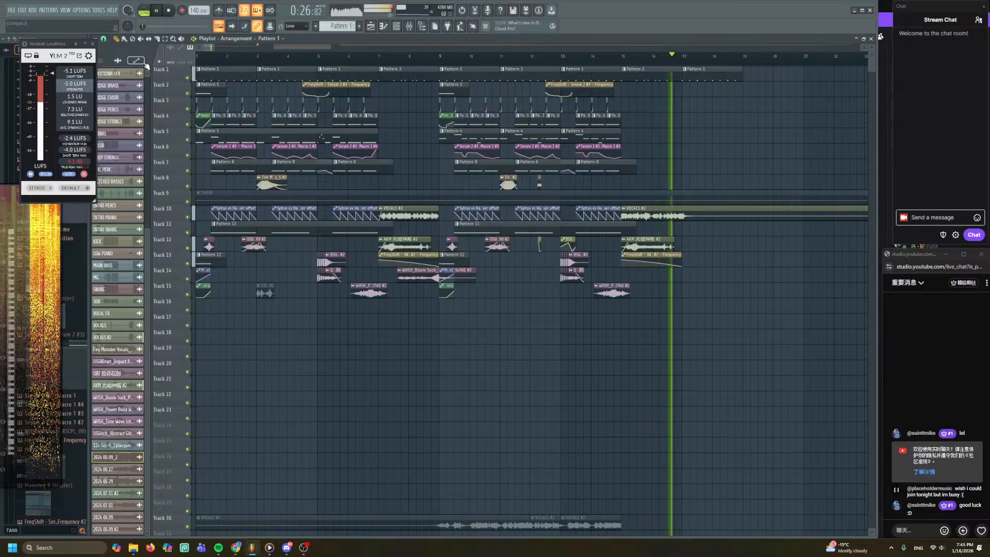
key(space)
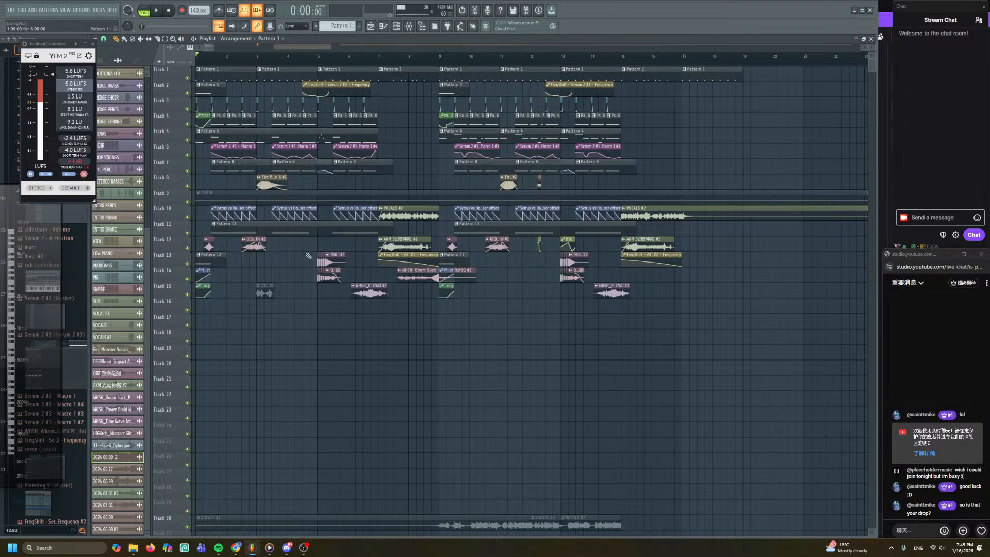
- Switch to Discord, copy the server's invite link and return to the FL Studio playlist
click(286, 547)
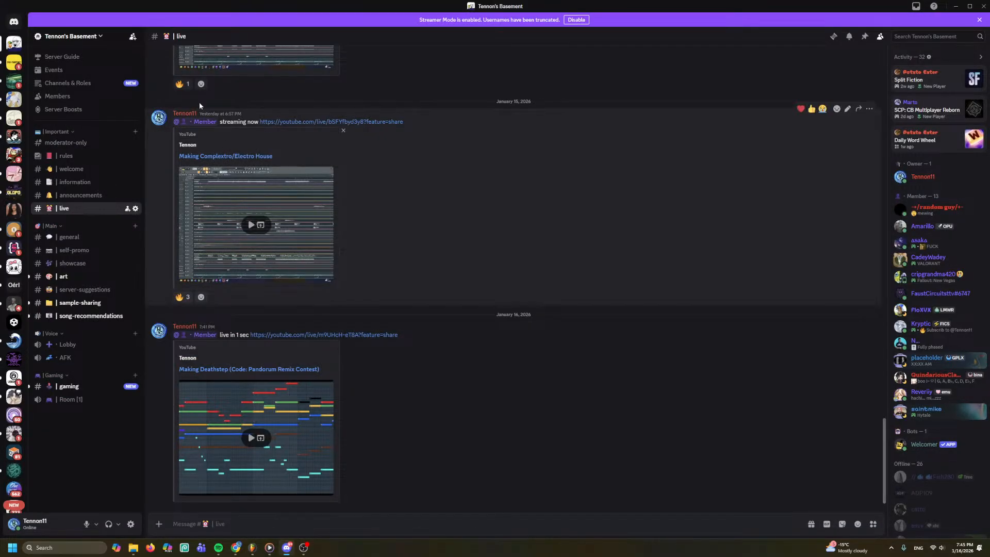
click(72, 36)
click(97, 80)
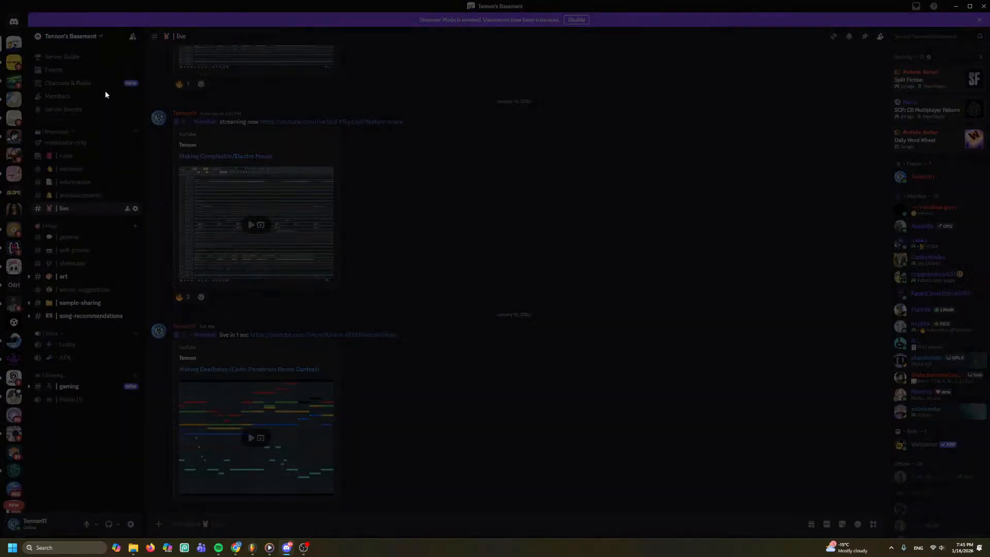
click(562, 391)
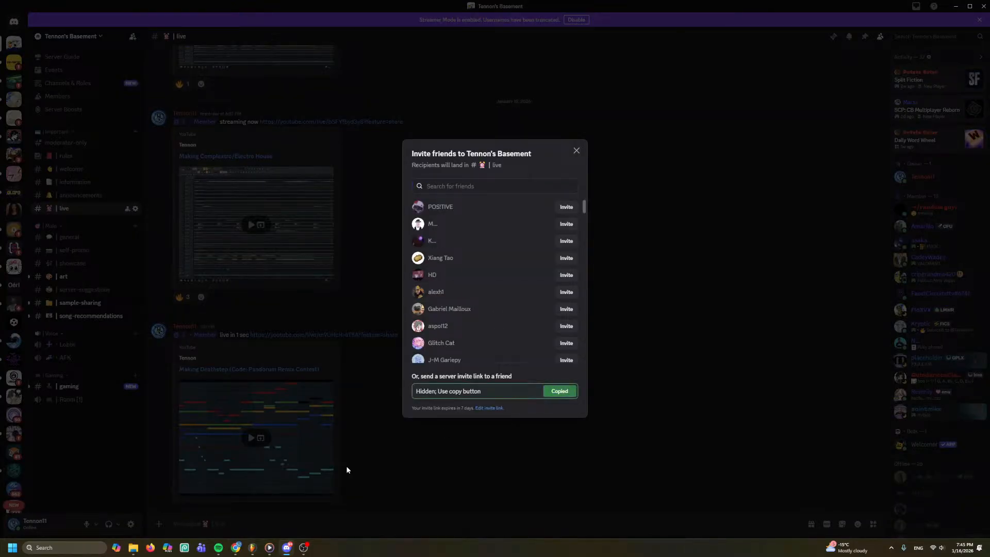
click(252, 547)
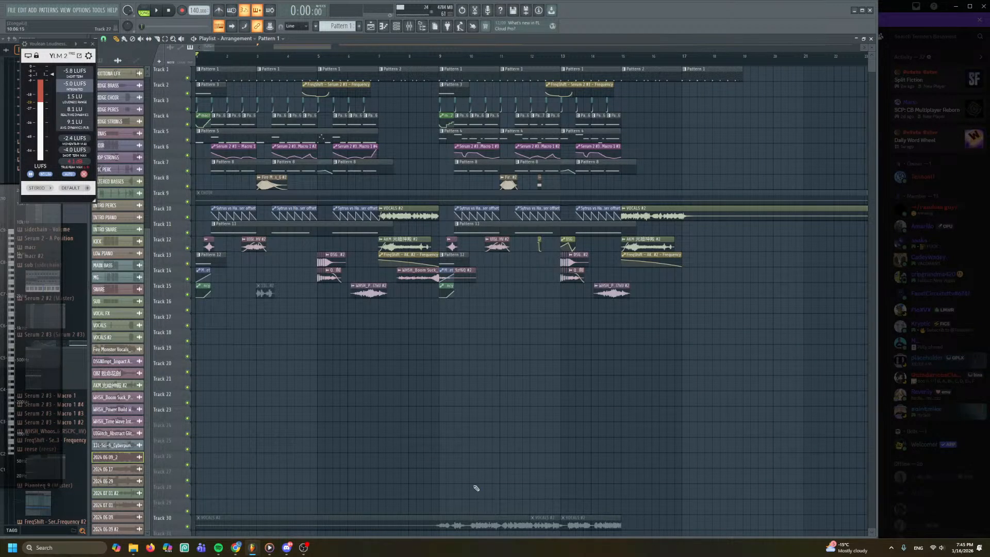
click(286, 547)
click(287, 548)
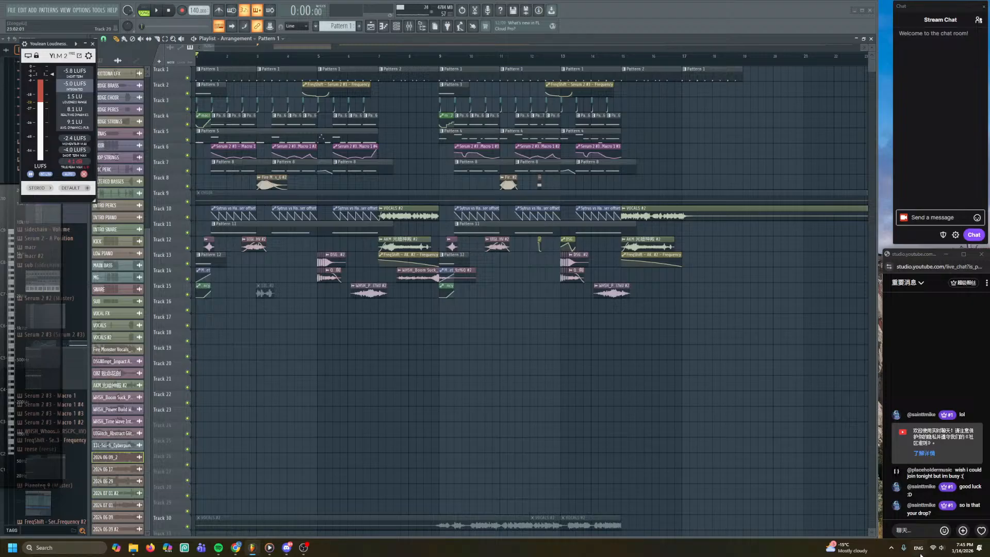
- Send "join my discord:" followed by the copied invite link in the YouTube live chat and pin that message
click(916, 528)
text(join my discord)
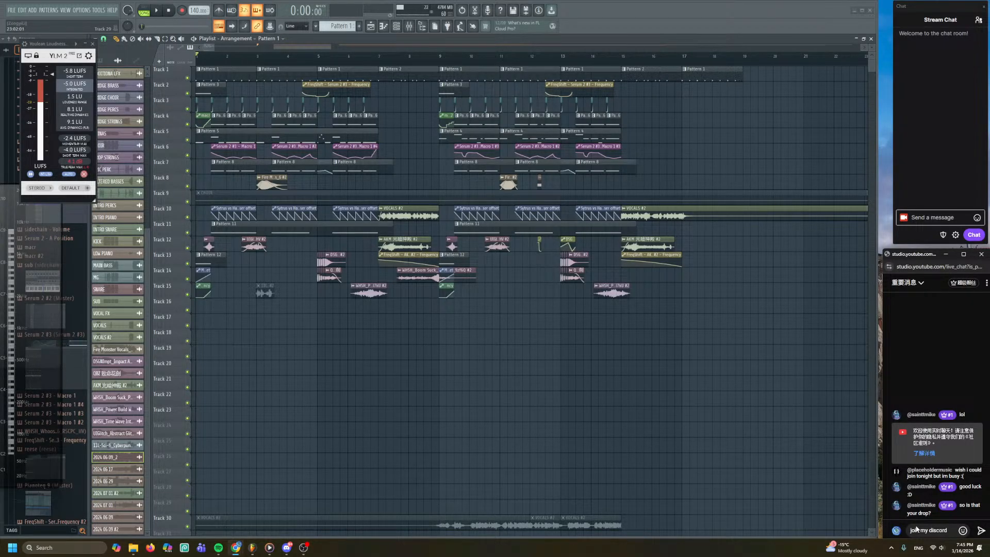
text(:)
key(ctrl+v)
key(Return)
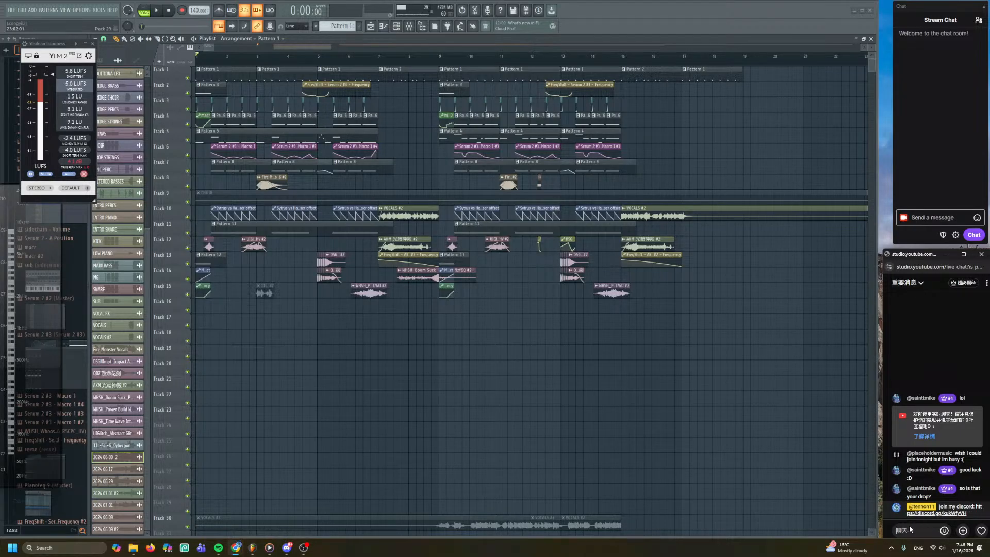
click(985, 509)
click(949, 485)
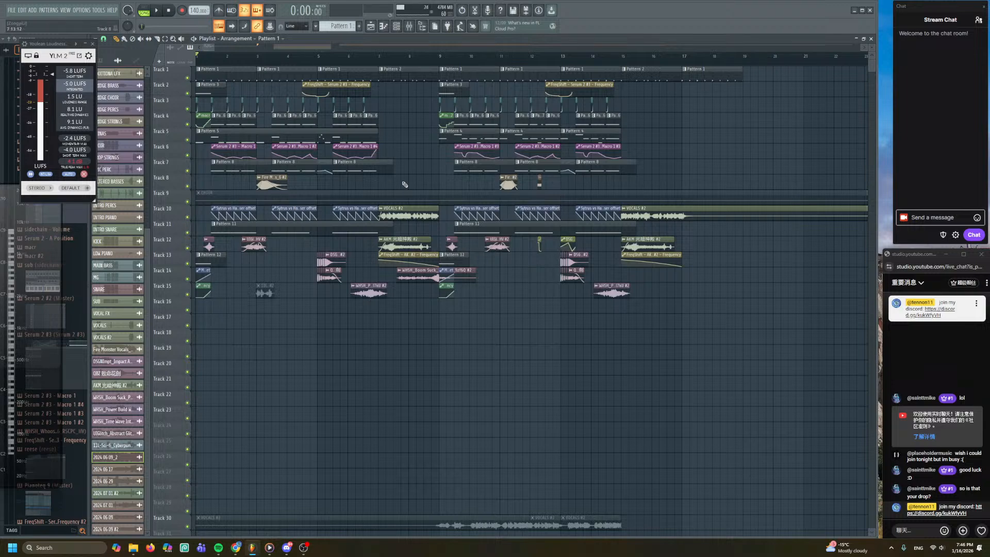
- Play the arrangement from the beginning through the second vocal section and stop playback
scroll(356, 174, up, 2)
scroll(438, 206, left, 2)
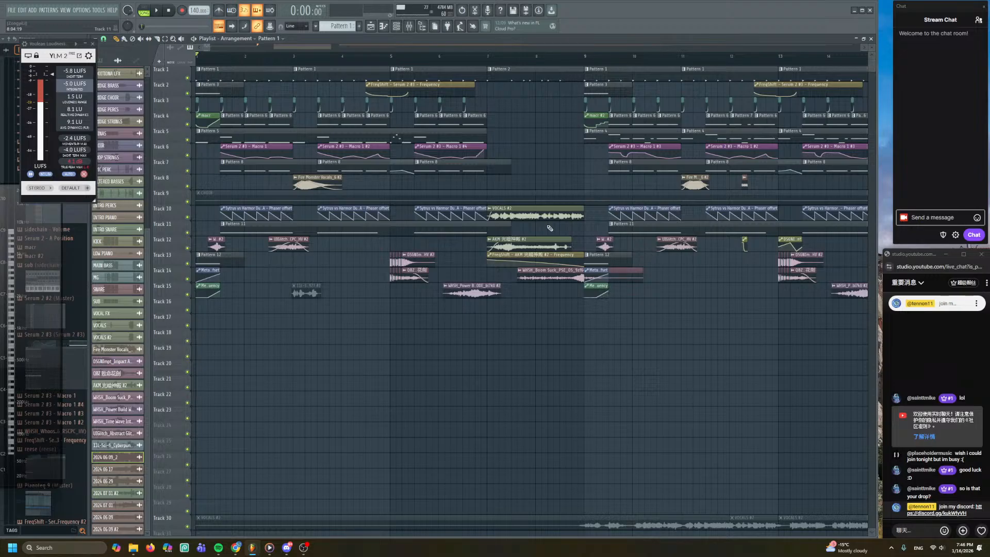
key(space)
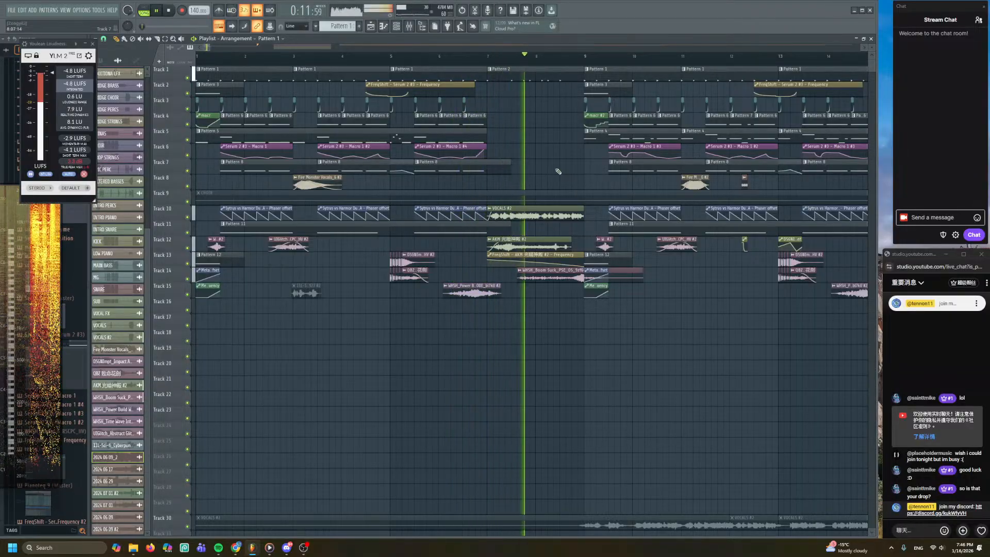
scroll(540, 172, down, 1)
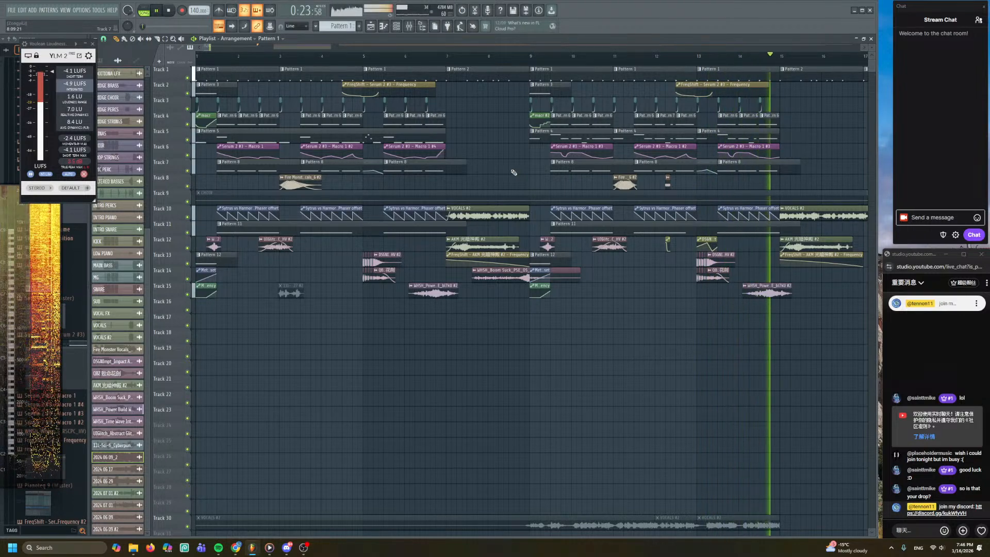
scroll(513, 172, down, 1)
scroll(514, 172, down, 1)
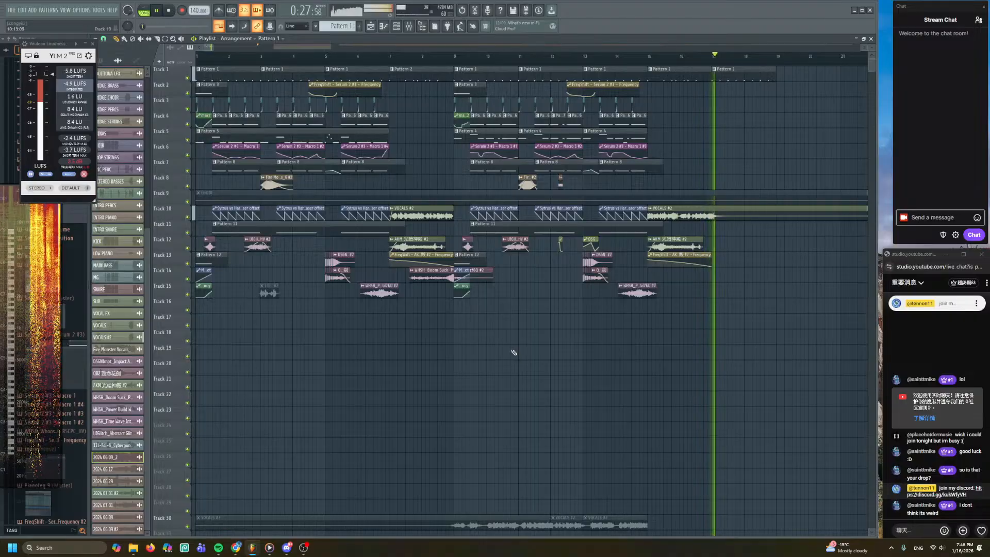
key(space)
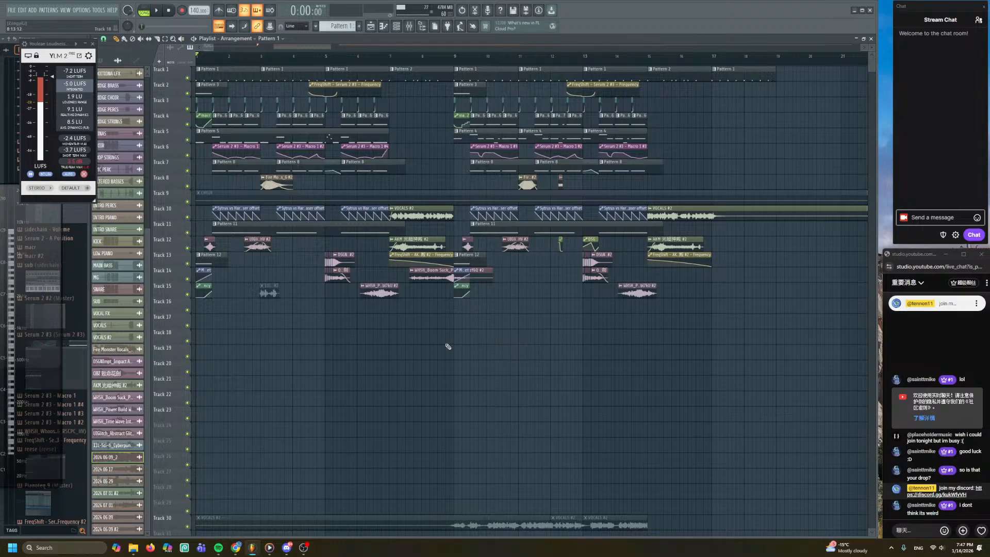
- Start saving the project and create a folder named "Rotten Soil Remix" inside the Projects folder
scroll(402, 334, down, 3)
key(ctrl+s)
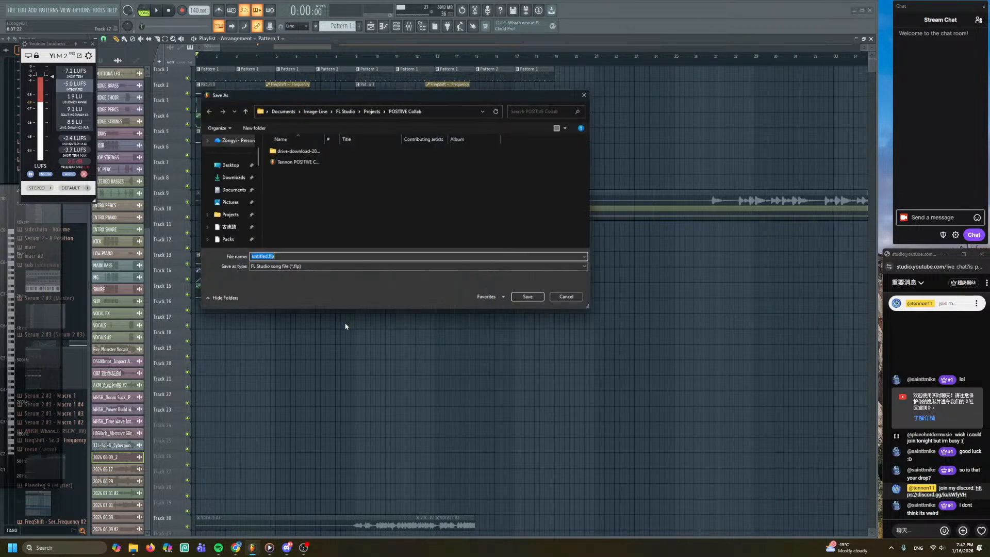
click(366, 113)
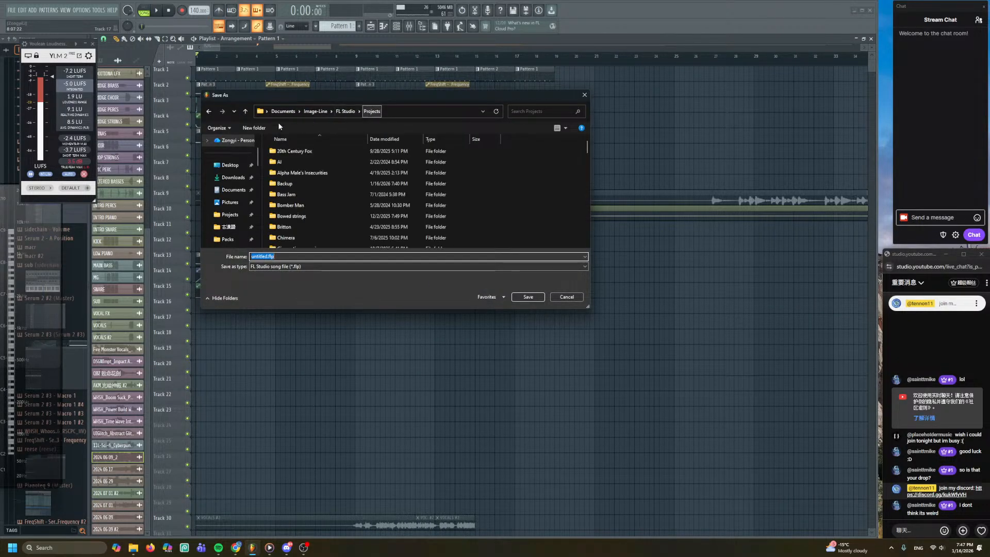
click(254, 127)
text(Rotten Soil Remix)
key(Return)
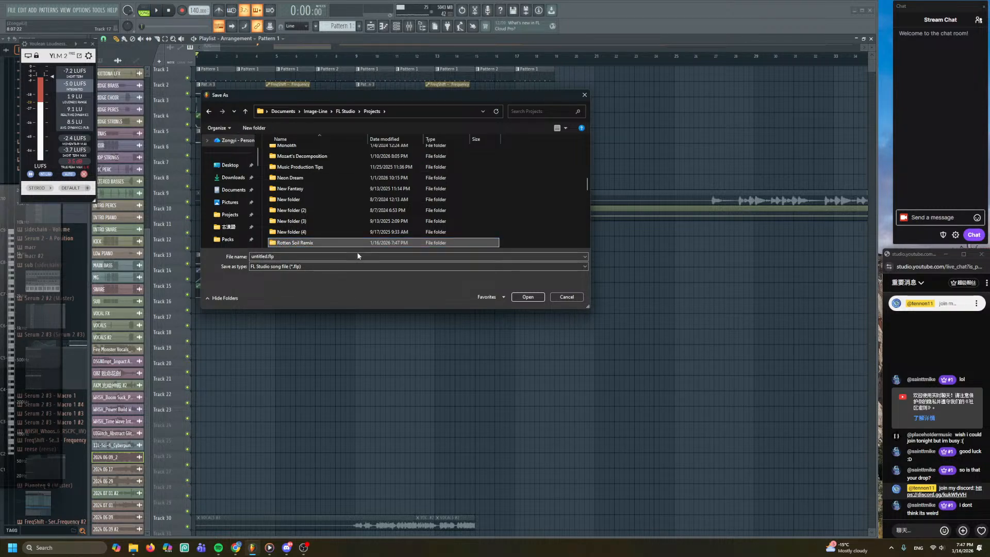
- Save the project as "rotten soil remix" in the Rotten Soil Remix folder
double_click(336, 242)
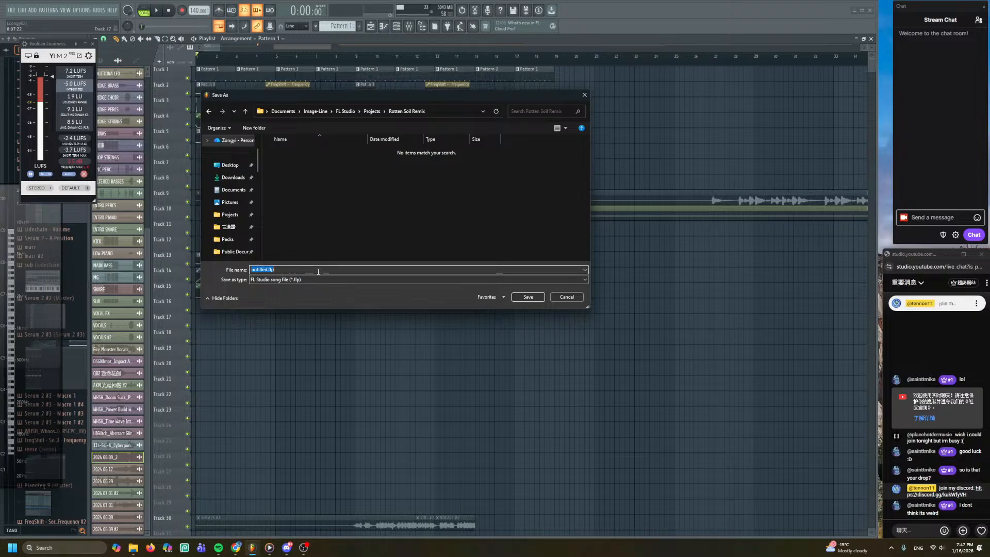
text(rotten soil rem)
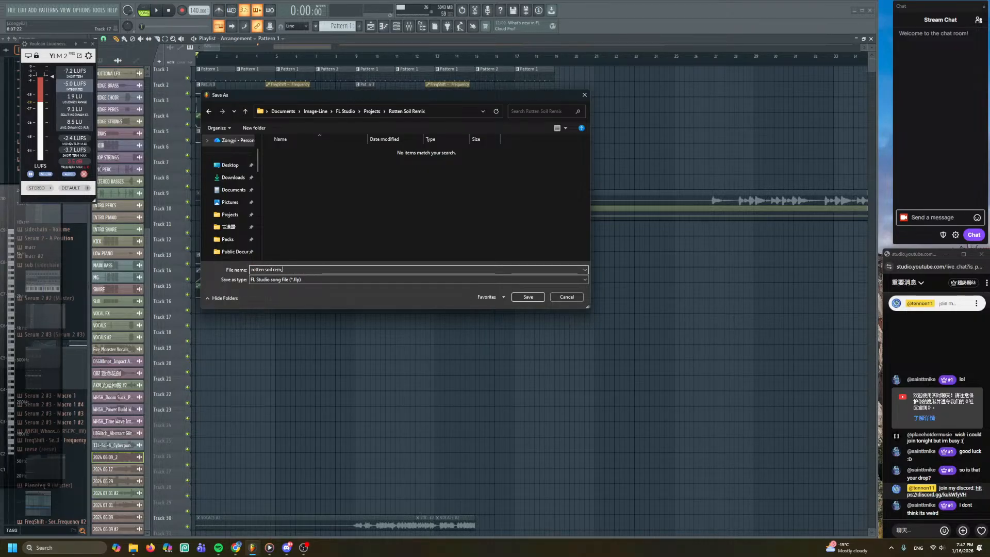
text(ix)
key(Return)
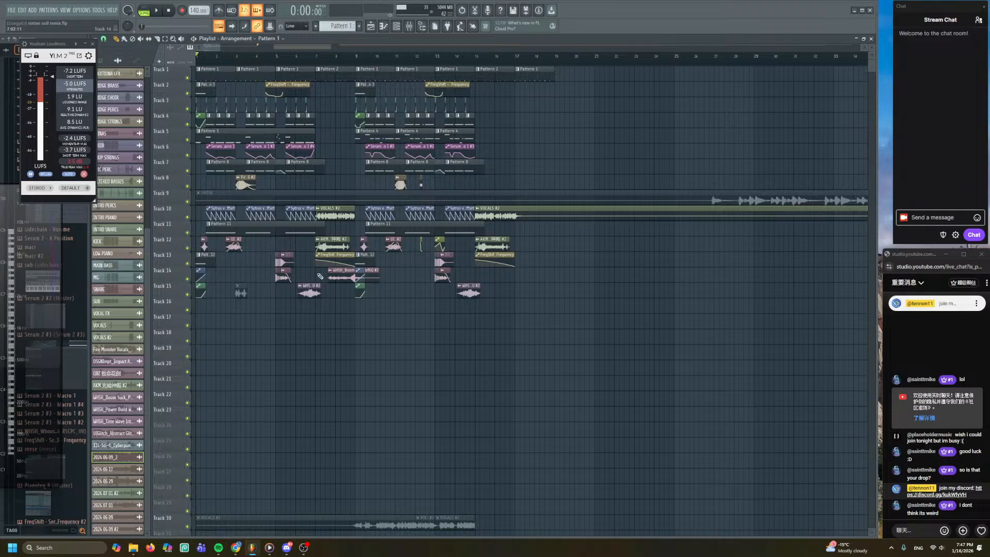
- Examine the original song's stem clips, from 2ND DROP ARP to VOCALS, placed after the remix arrangement in the playlist
scroll(300, 393, up, 2)
scroll(440, 449, up, 2)
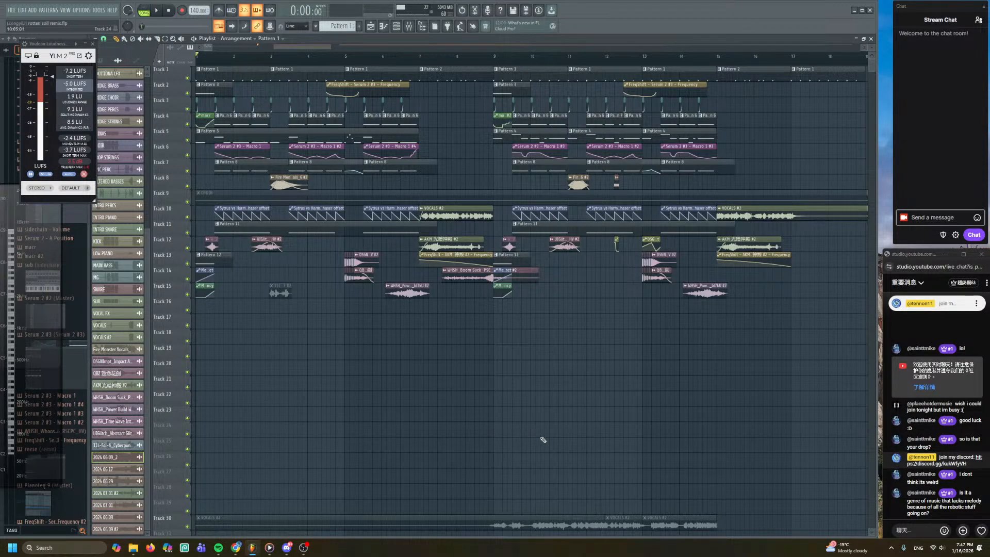
scroll(510, 418, down, 2)
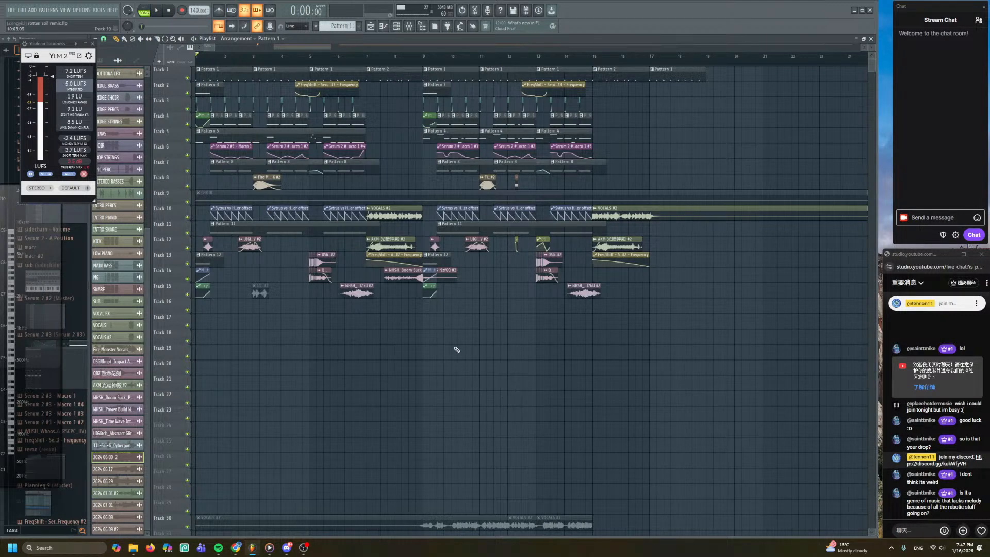
scroll(434, 345, down, 4)
scroll(454, 338, down, 2)
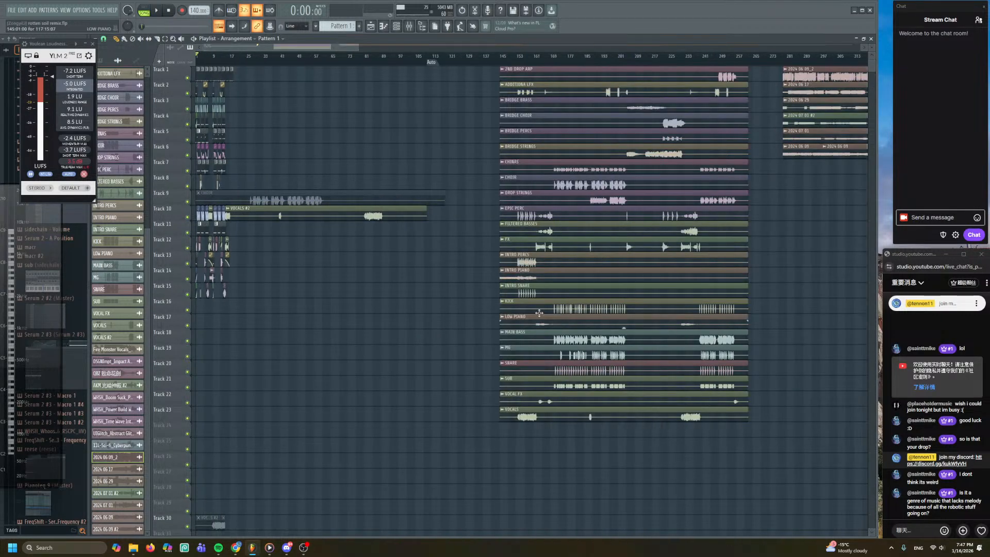
drag(614, 220, 467, 242)
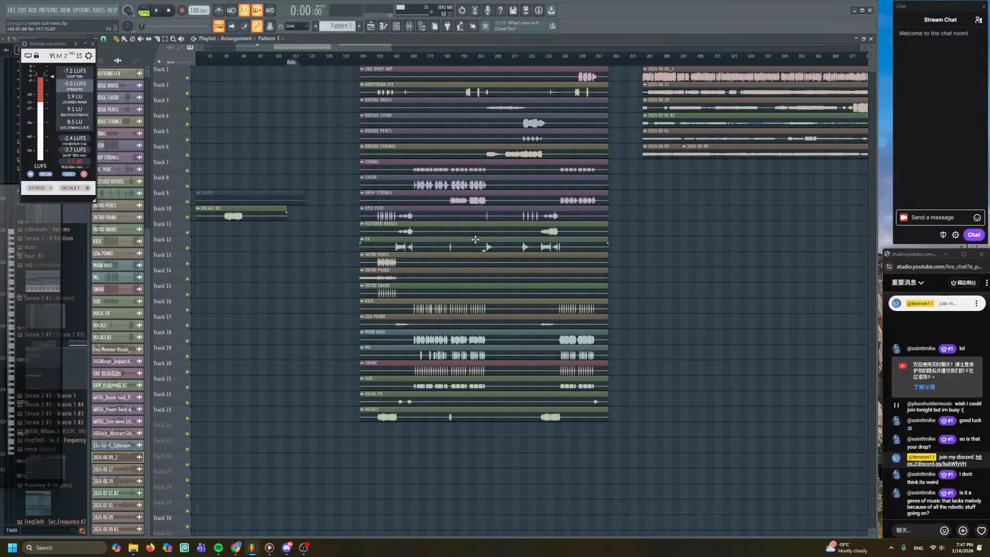
scroll(469, 238, up, 2)
scroll(365, 222, up, 3)
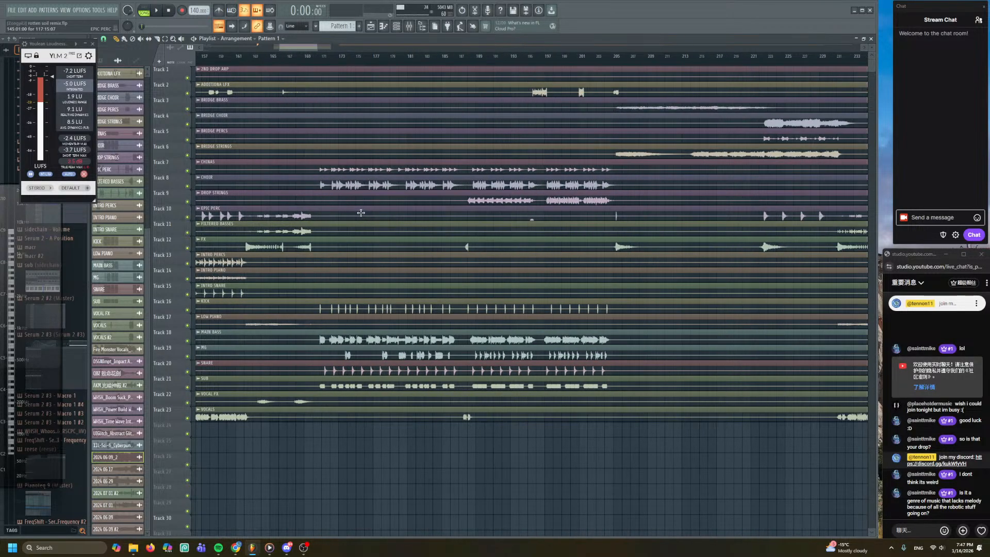
scroll(423, 219, down, 2)
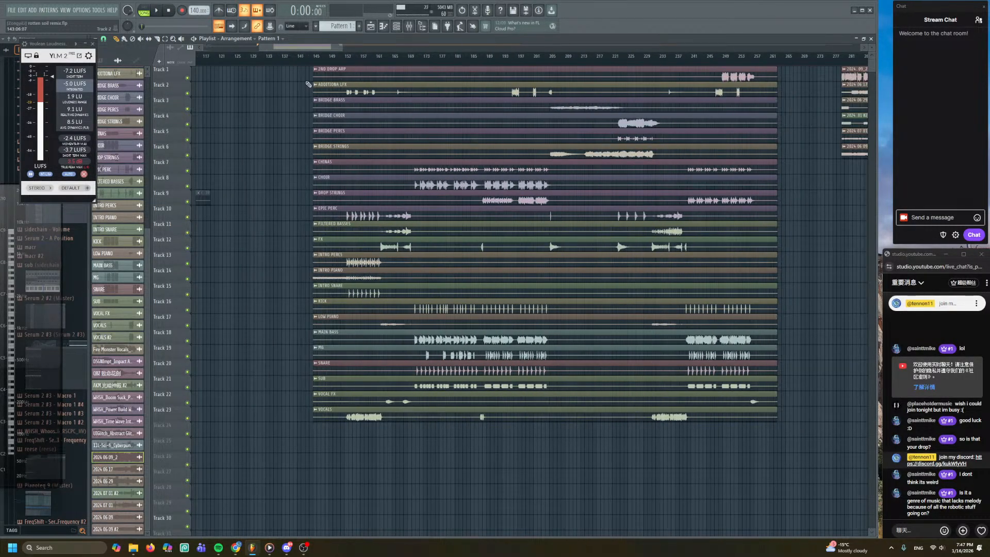
- Place the playhead in the first drop of the original stems, at about 4:57
key(ctrl+a)
double_click(311, 61)
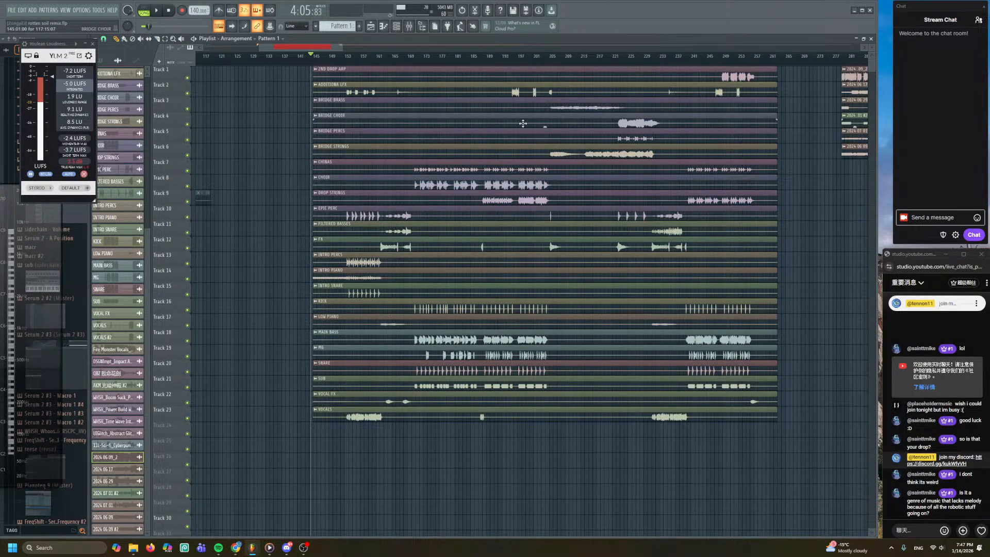
click(390, 56)
drag(393, 73, 429, 87)
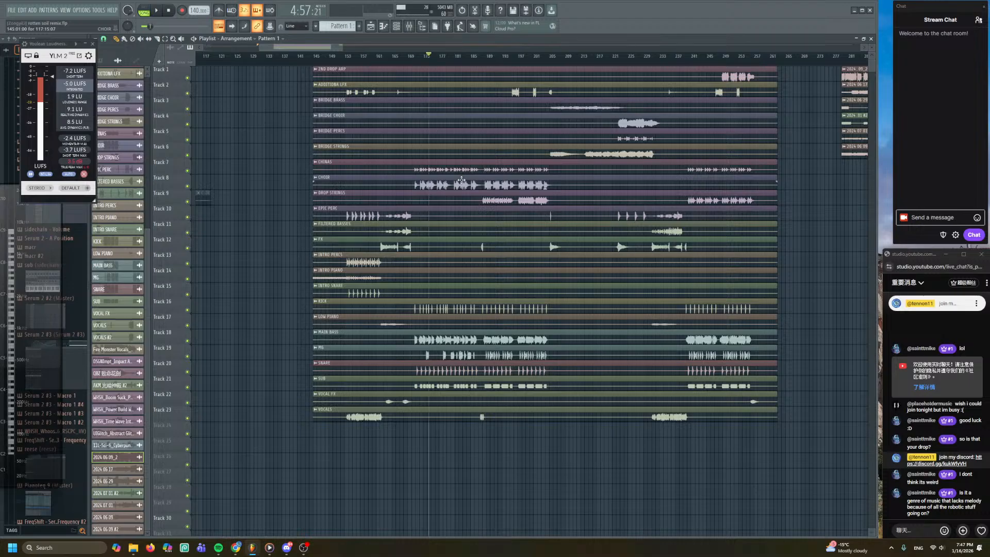
- Solo the CHOIR stem in the first drop and listen to it from about 4:57
scroll(439, 187, up, 3)
scroll(437, 191, up, 3)
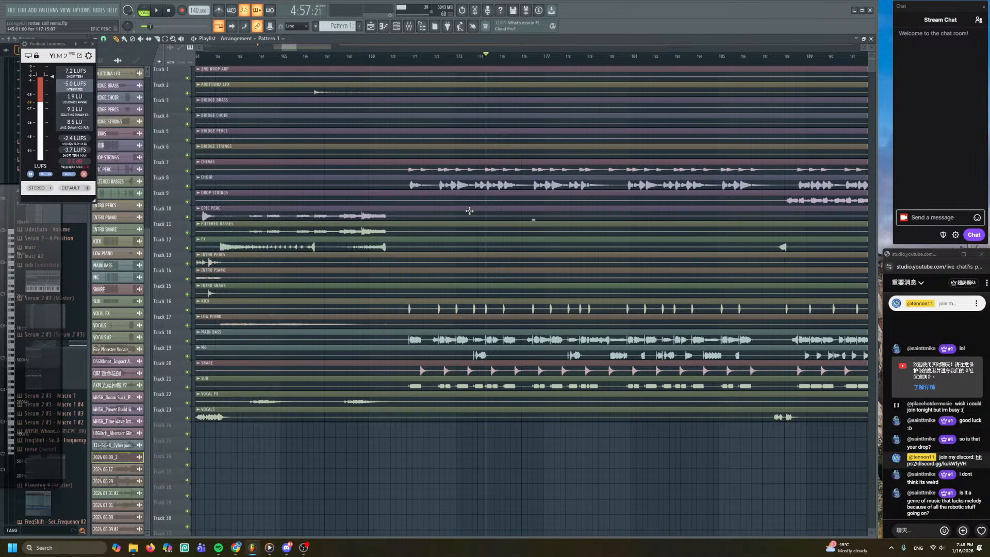
alt+right_click(407, 187)
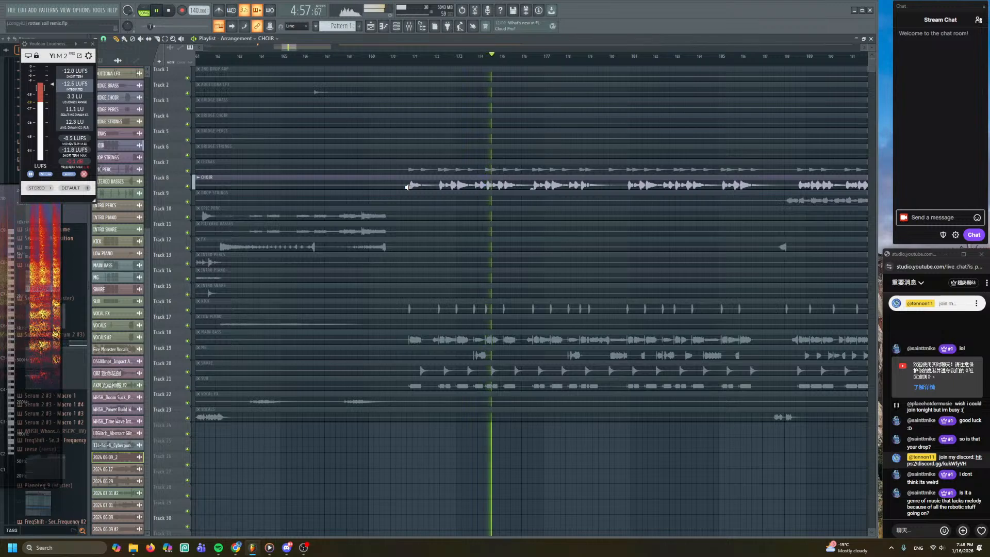
scroll(408, 188, down, 5)
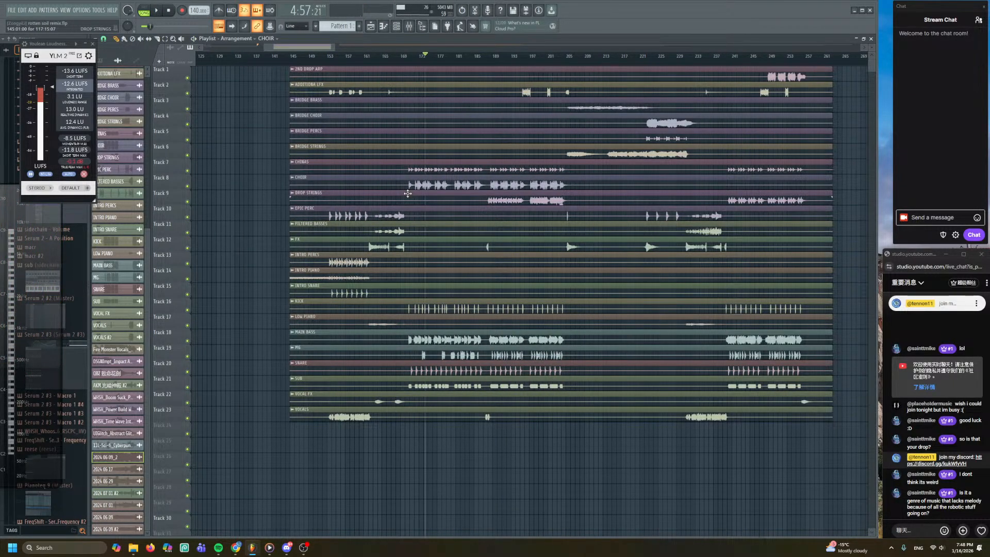
- Go back to the remix arrangement at the beginning of the playlist and place the playhead at 0:00
drag(426, 48, 361, 97)
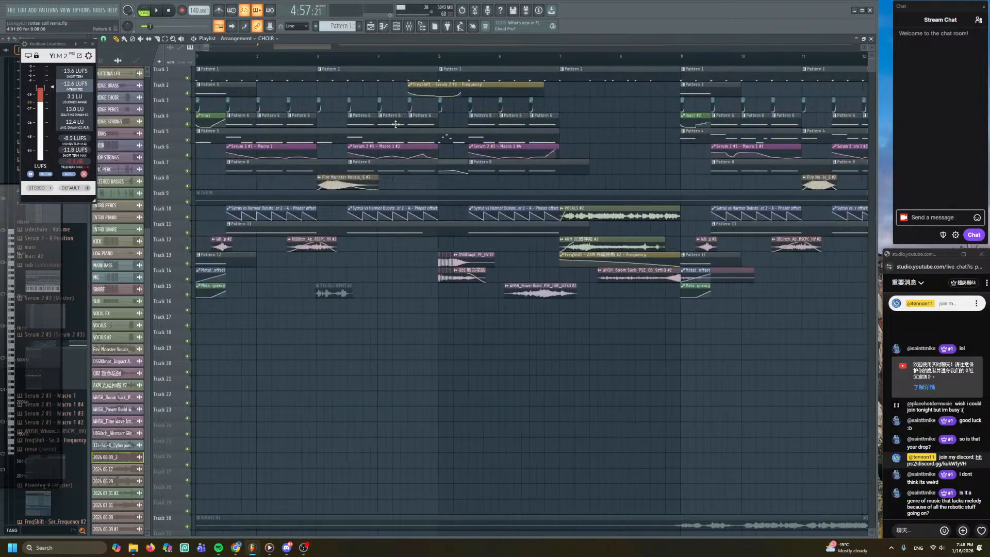
scroll(382, 173, down, 2)
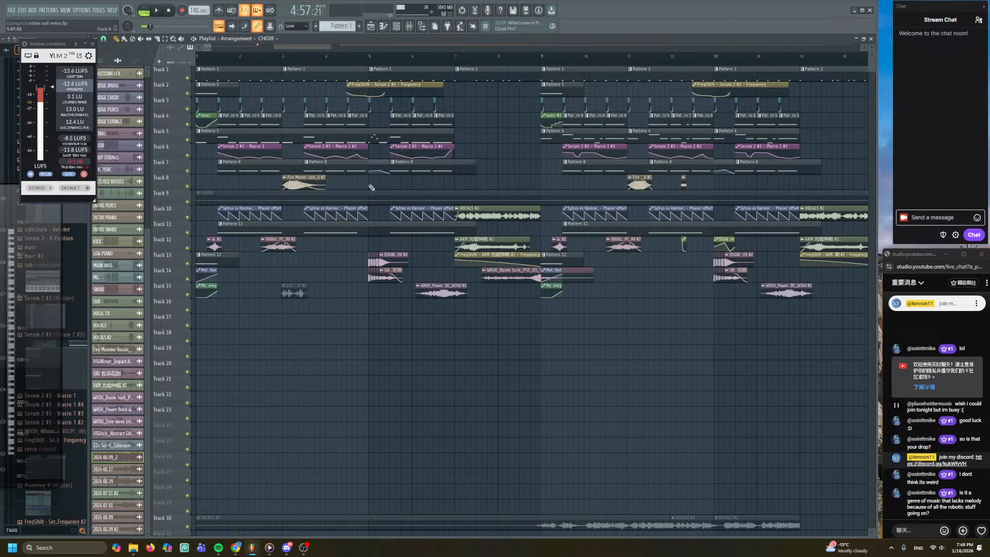
scroll(371, 187, down, 3)
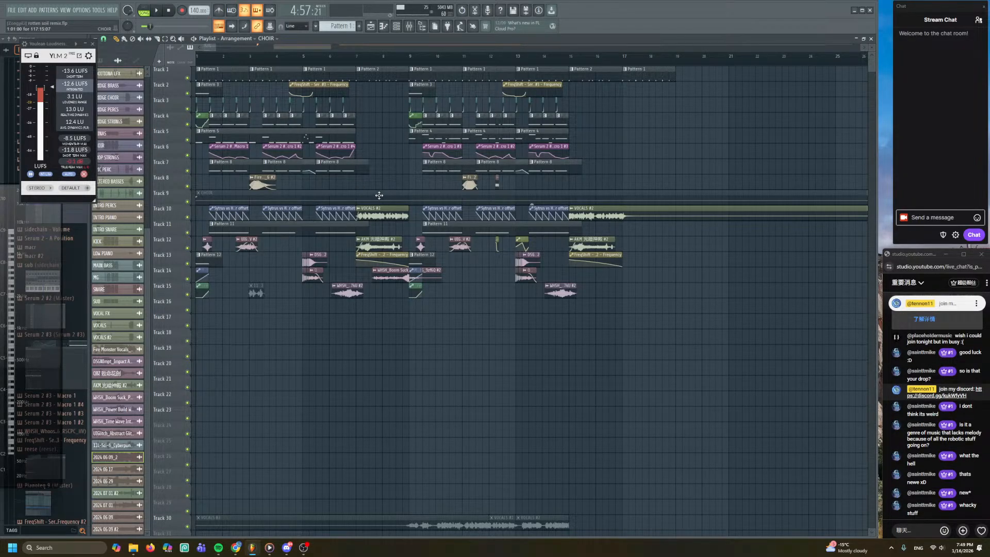
scroll(224, 62, up, 1)
click(199, 58)
scroll(333, 308, down, 3)
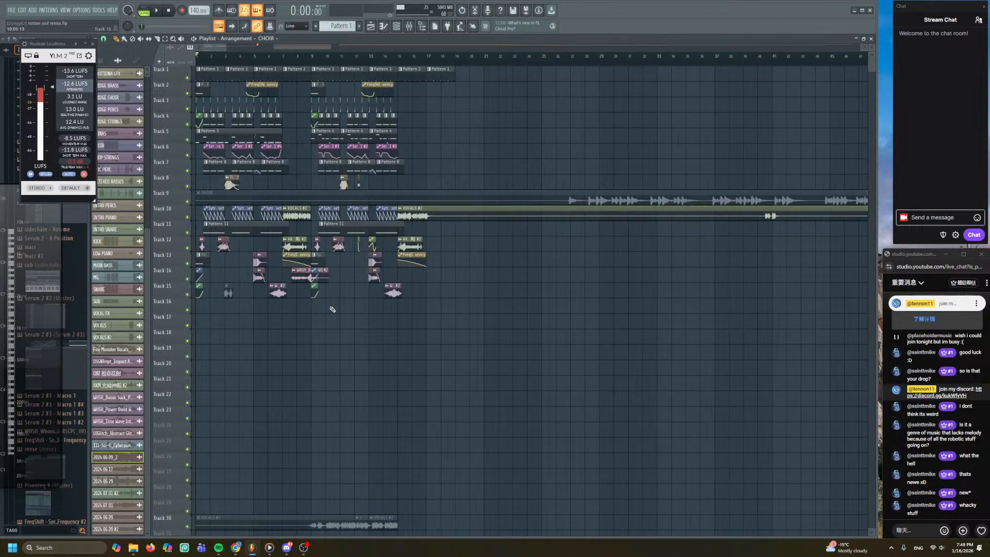
drag(483, 344, 195, 66)
ctrl+click(454, 138)
- Open the Pianoteq 9 instrument from the channel rack and play a short piano melody on it
click(396, 26)
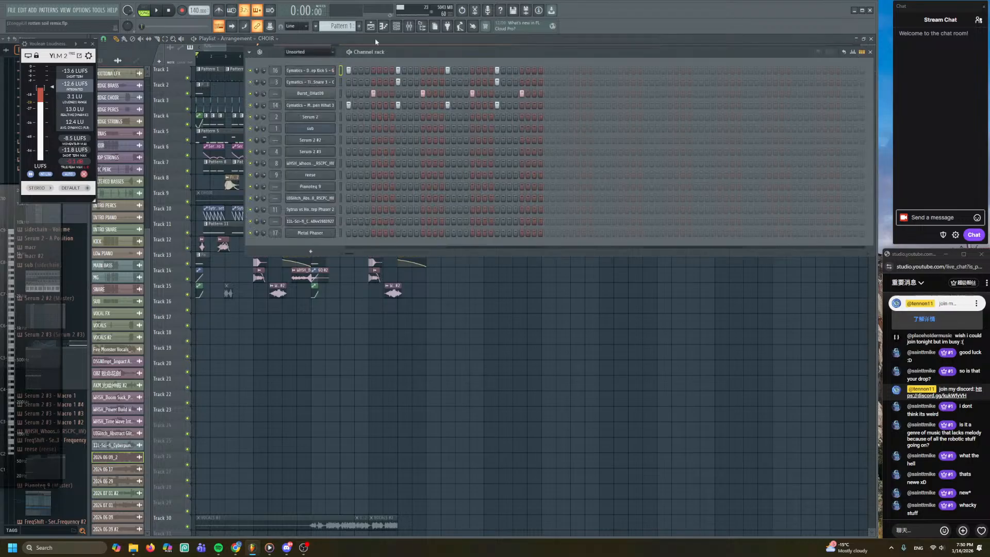
click(333, 187)
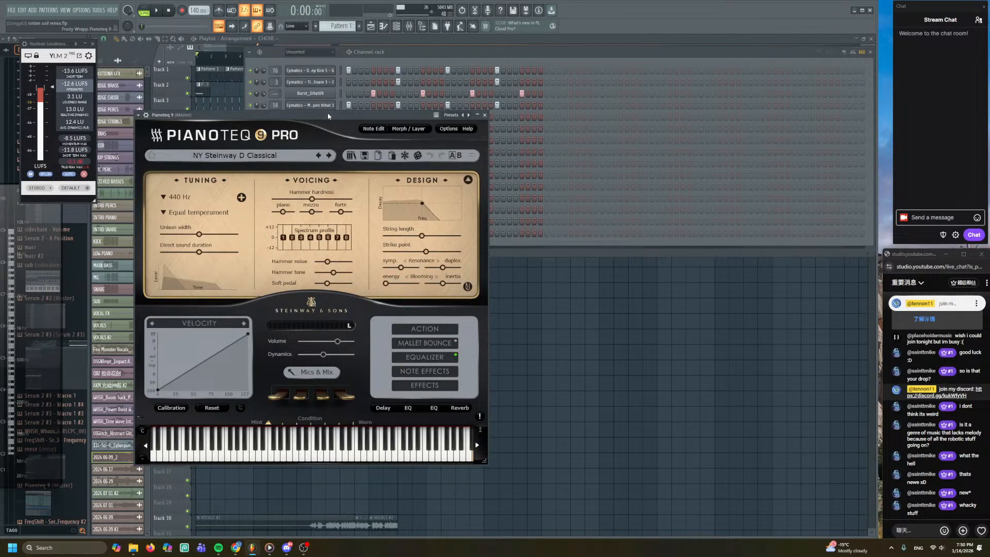
key(m)
key(c)
key(v)
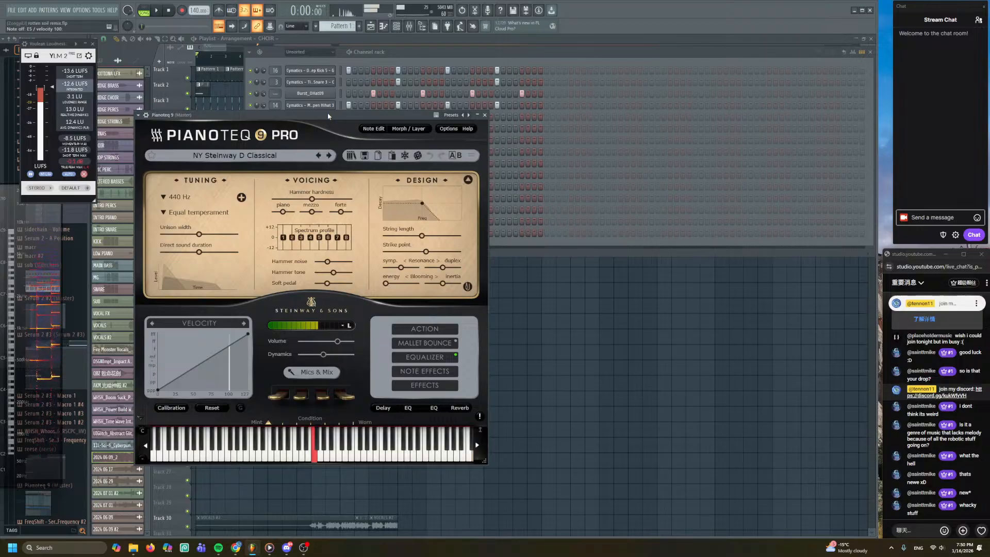
key(n)
key(comma)
key(n)
key(m)
key(c)
key(v)
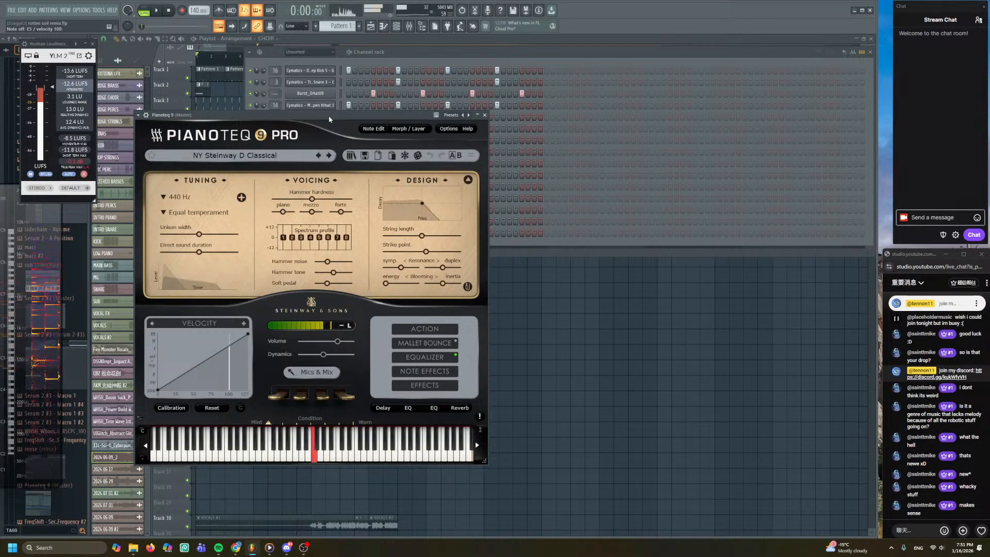
- Solo the original INTRO PIANO stem on Track 14 and listen to it from its start at bar 145
click(598, 414)
drag(670, 338, 131, 287)
drag(721, 248, 119, 291)
scroll(254, 265, up, 2)
drag(254, 265, 374, 252)
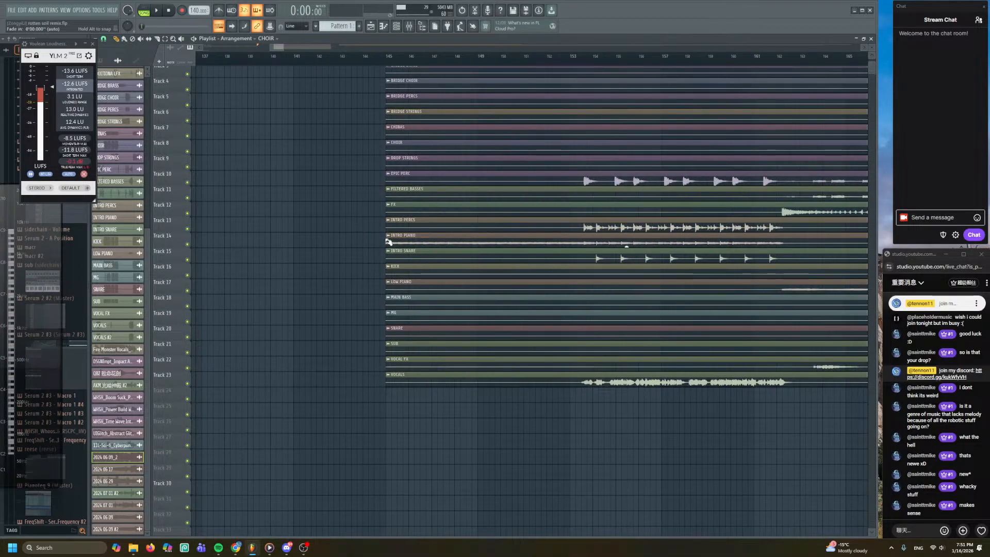
ctrl+click(187, 244)
click(388, 66)
key(space)
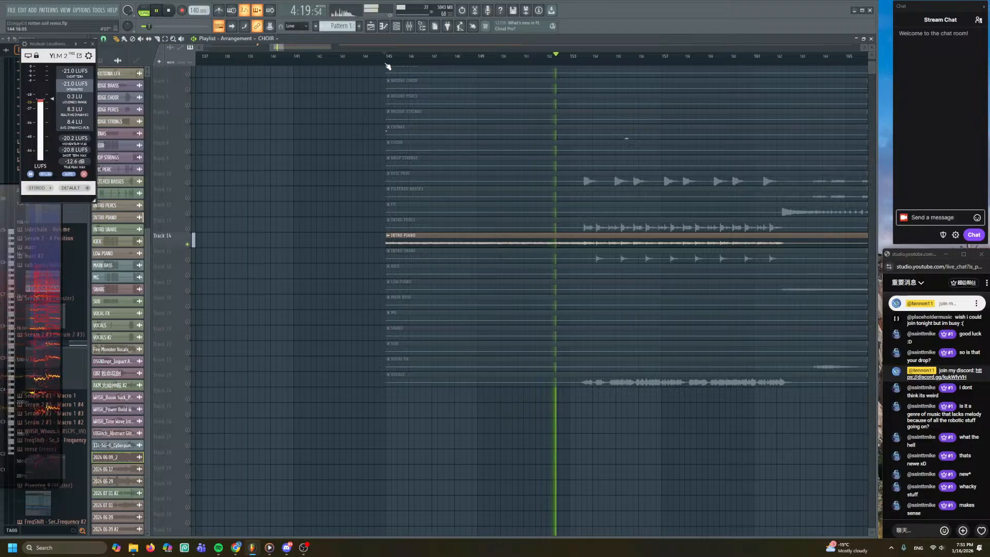
key(space)
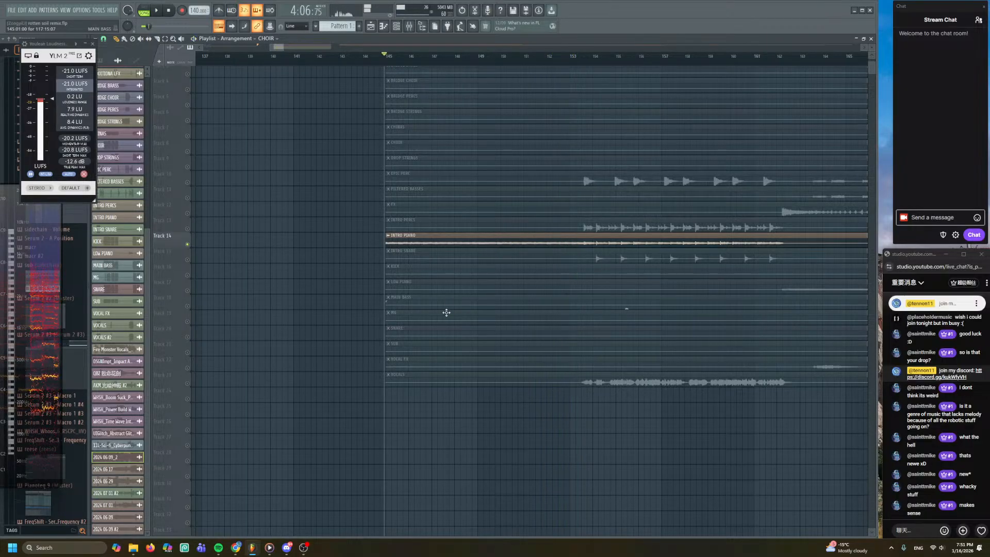
- Enable the VOCALS stem alongside INTRO PIANO and listen to both from where the vocals enter, about bar 153
click(187, 384)
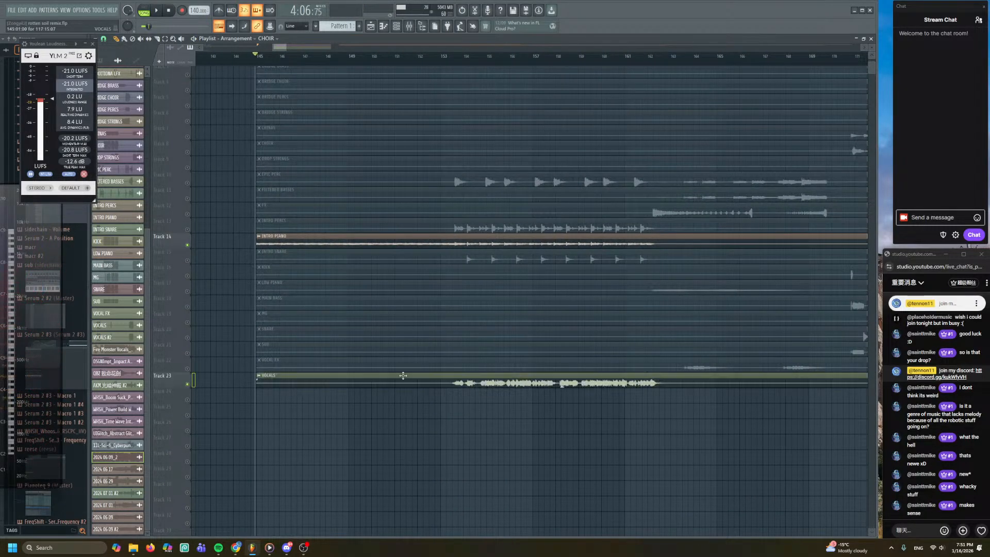
scroll(487, 266, up, 3)
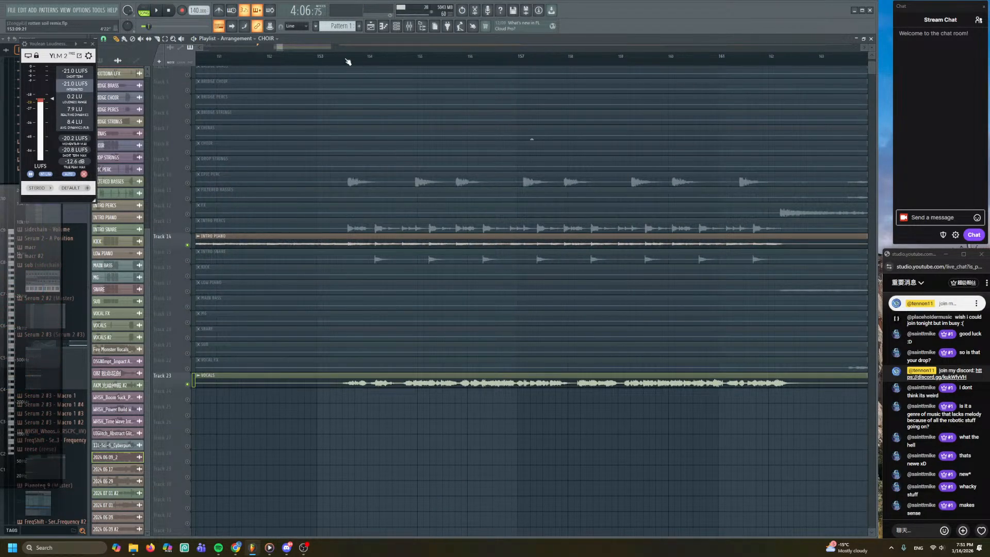
drag(346, 60, 344, 59)
key(space)
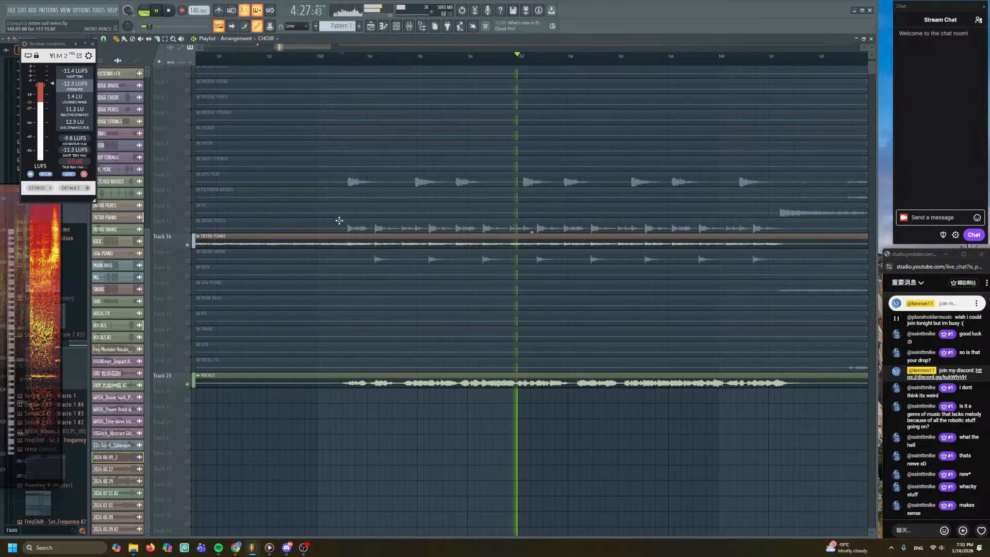
scroll(339, 222, down, 3)
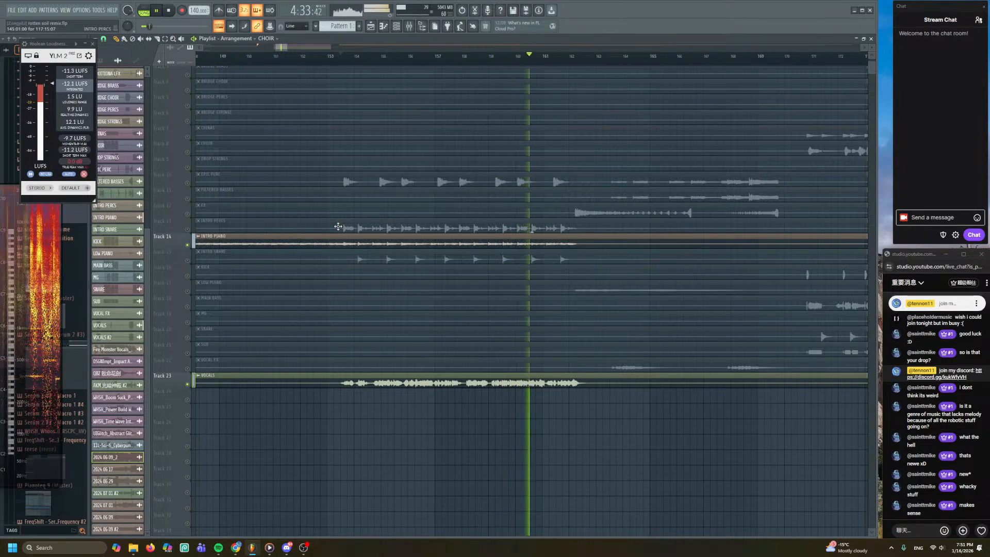
drag(348, 222, 419, 240)
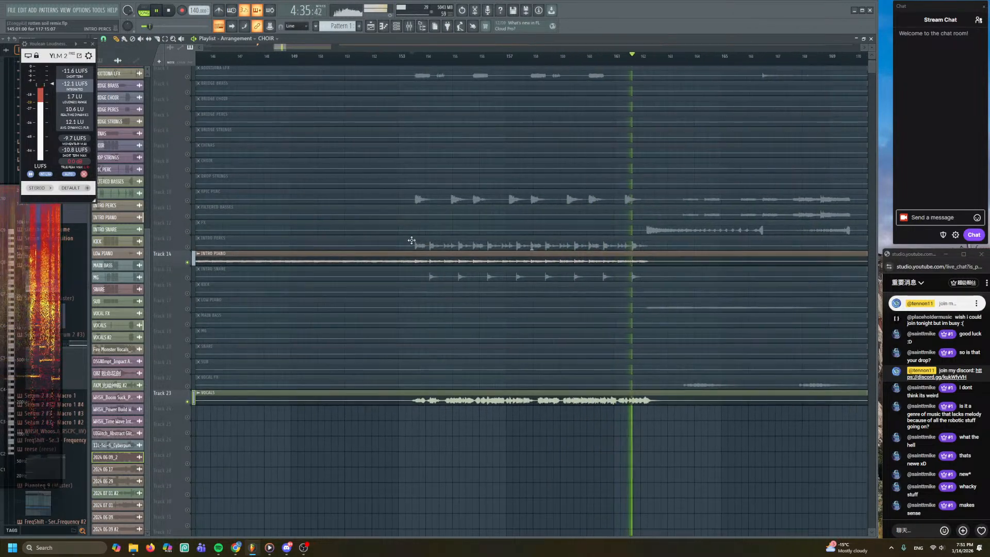
key(space)
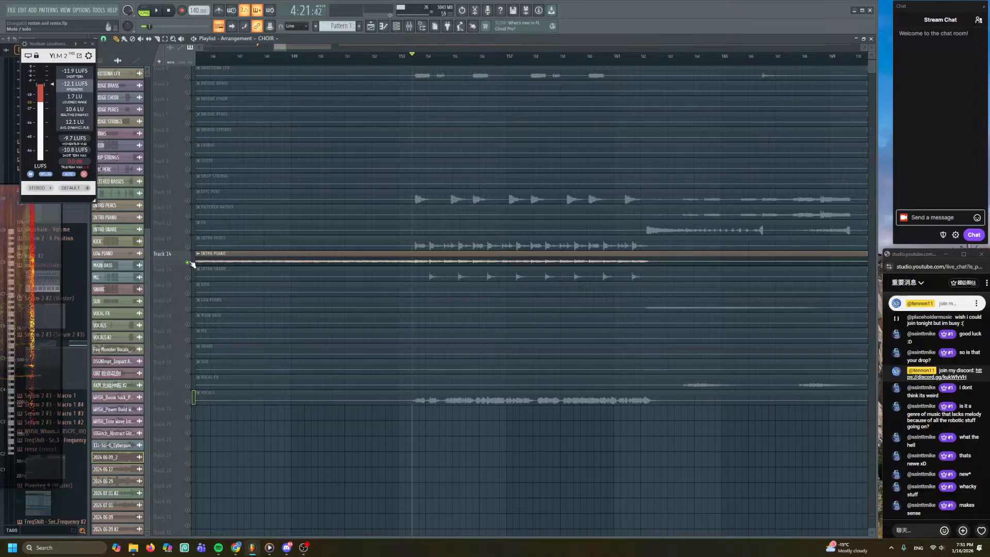
- Unsolo the INTRO PIANO track so that all playlist tracks are enabled
right_click(191, 263)
right_click(191, 262)
scroll(236, 265, down, 3)
drag(297, 277, 451, 369)
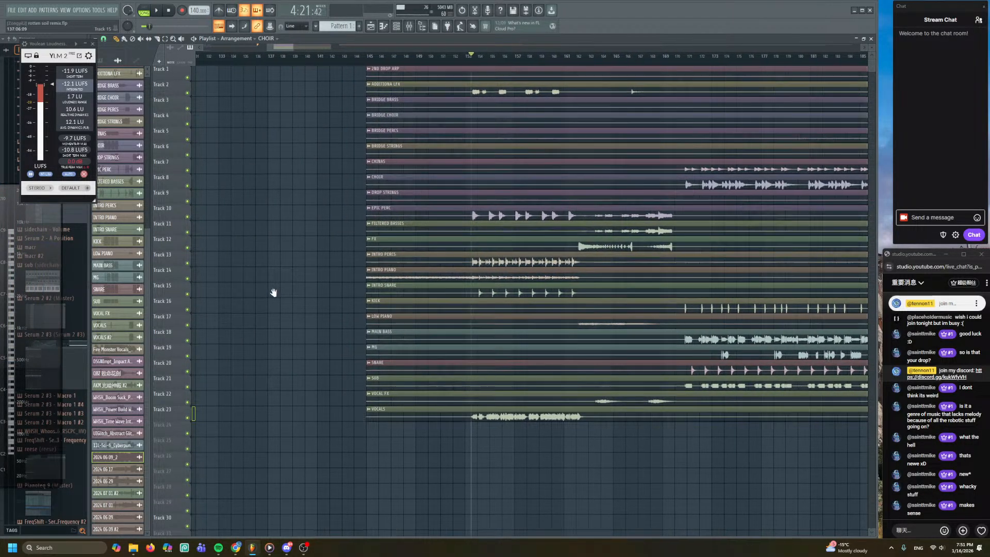
drag(272, 293, 367, 279)
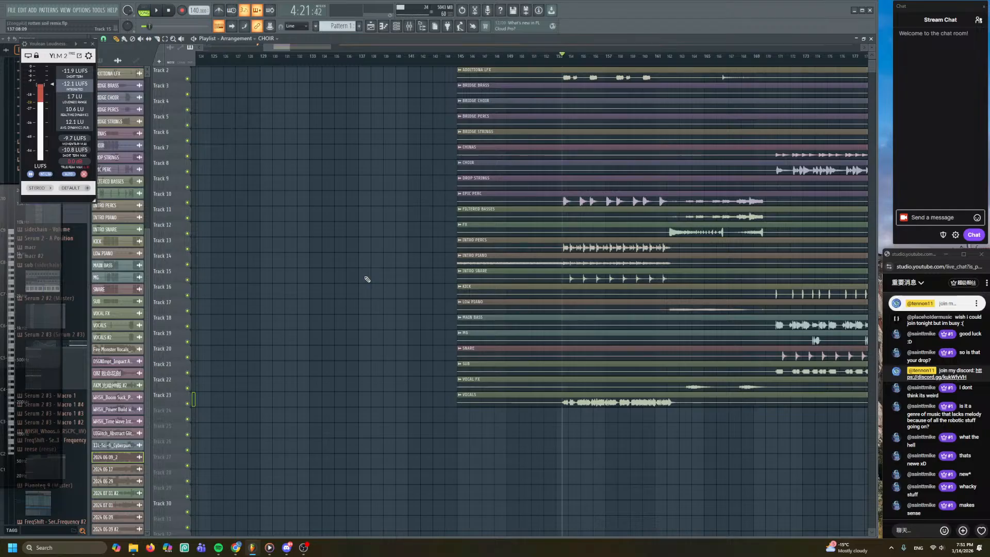
- Return to the remix arrangement and reset the playhead to the start of the song
drag(277, 47, 216, 47)
scroll(217, 54, up, 4)
drag(429, 182, 452, 225)
click(201, 60)
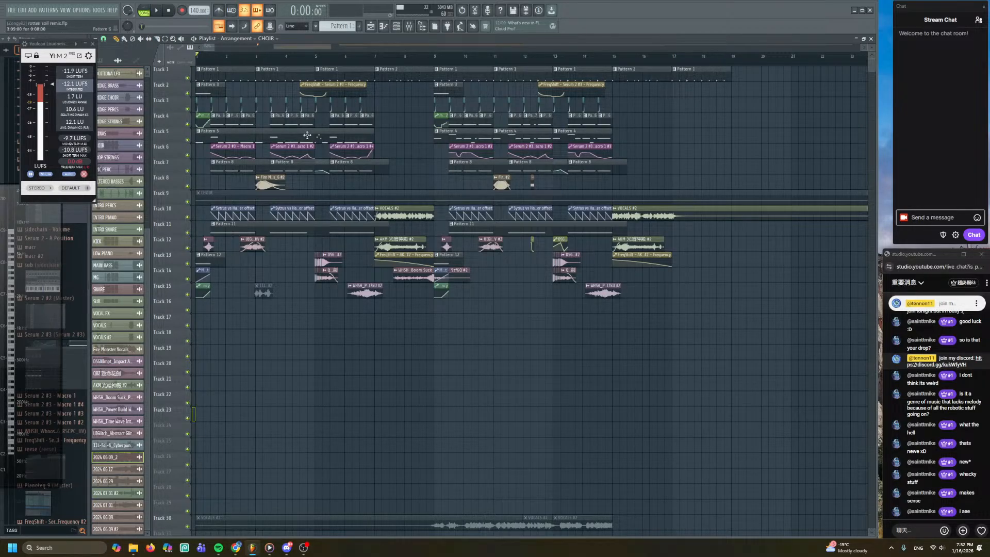
scroll(386, 291, up, 3)
scroll(387, 291, down, 2)
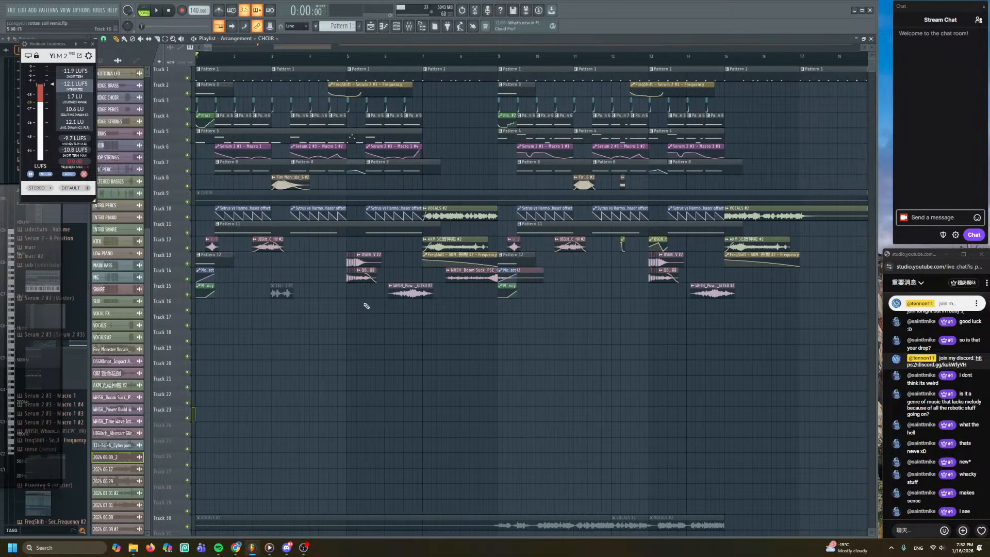
scroll(381, 333, down, 4)
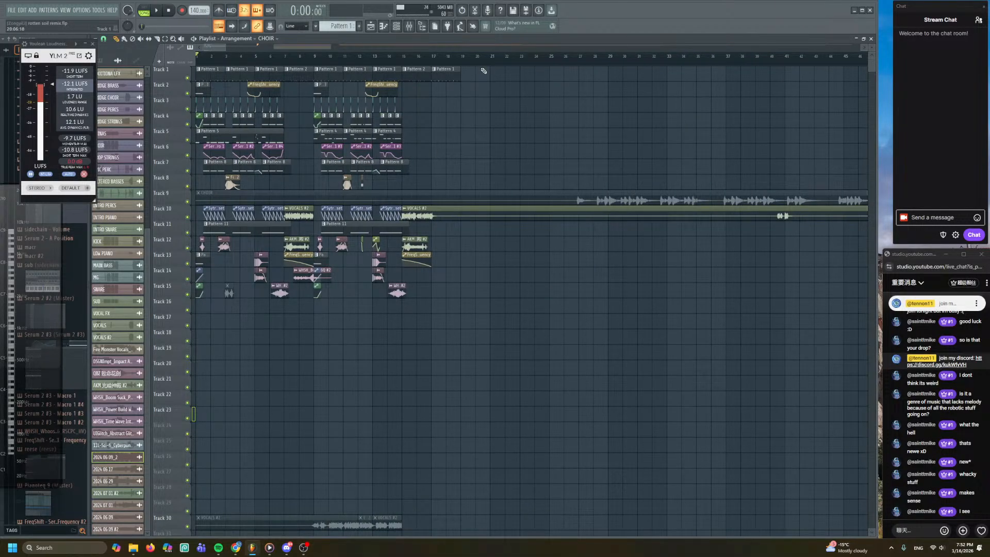
- Select all remix clips on Tracks 1 to 15 and move them together to start at bar 21, leaving room for an intro
key(ctrl+a)
double_click(410, 56)
drag(500, 71, 195, 337)
scroll(309, 306, down, 3)
scroll(308, 306, down, 2)
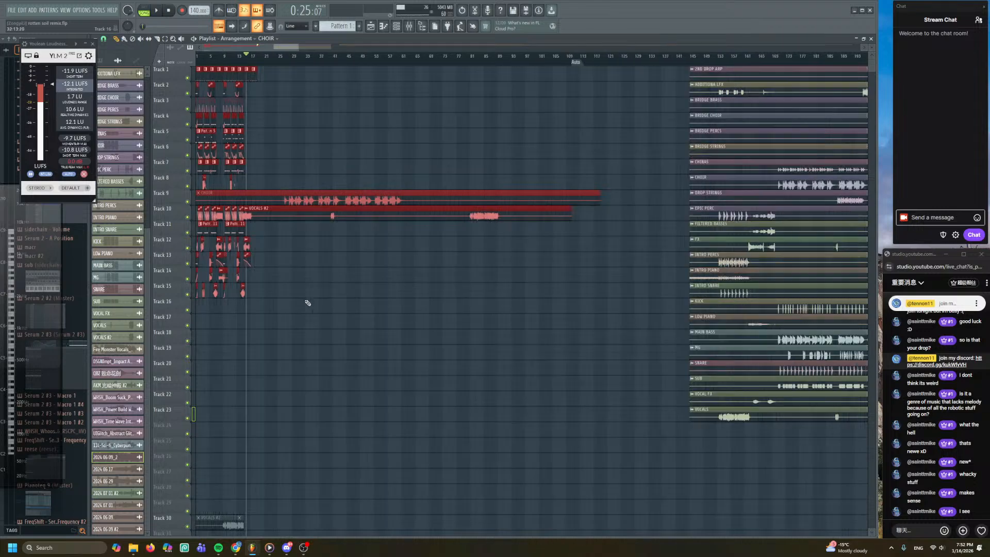
scroll(497, 302, up, 3)
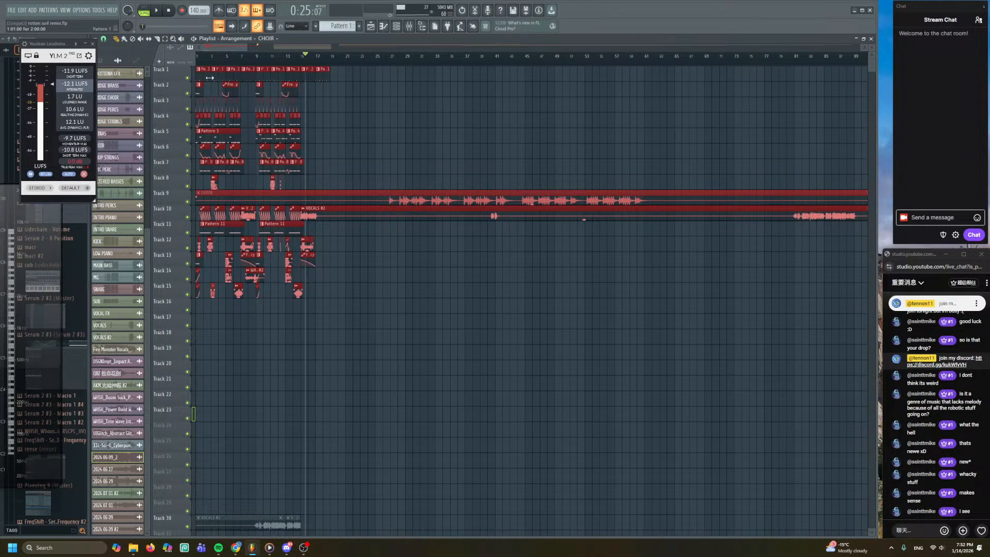
drag(205, 75, 333, 81)
scroll(303, 109, up, 5)
drag(432, 78, 538, 74)
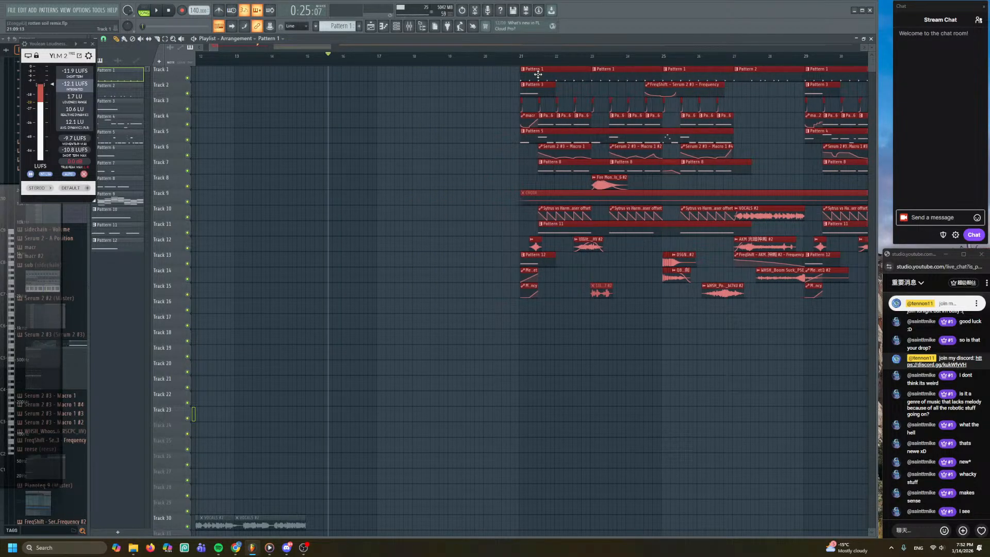
ctrl+click(475, 128)
- Place the playhead at bar 21 and listen to the moved drop section through its closing vocals
scroll(393, 230, down, 6)
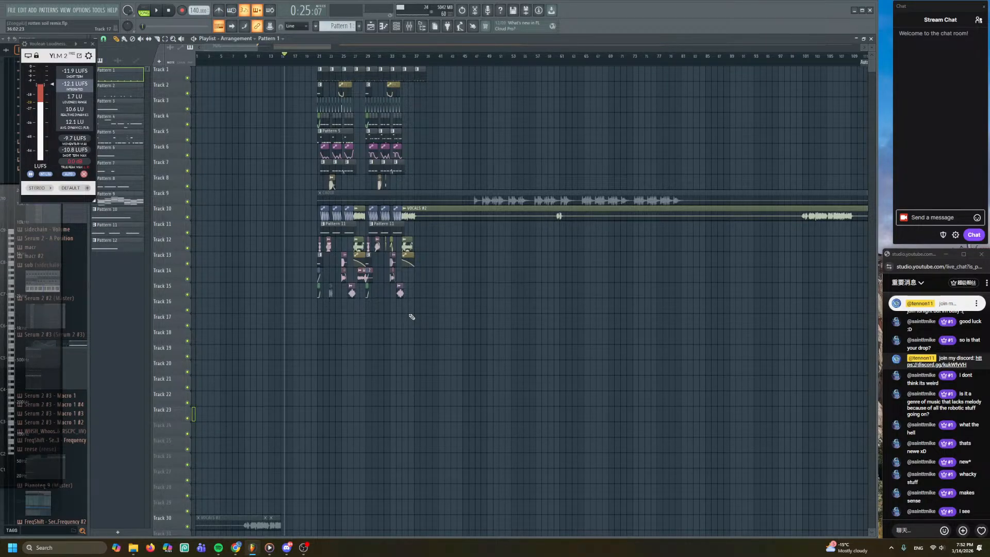
scroll(457, 354, down, 1)
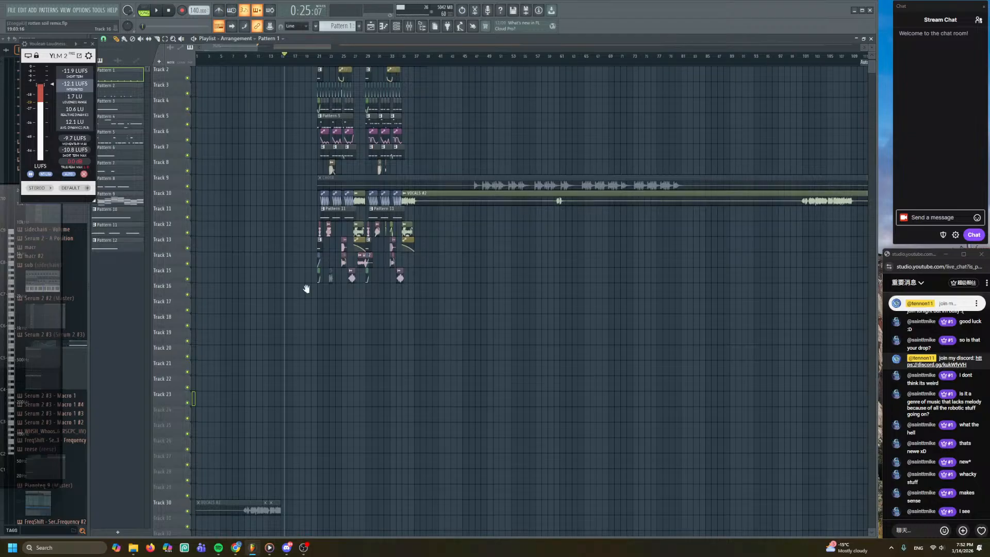
scroll(309, 286, up, 1)
scroll(279, 339, up, 3)
scroll(312, 150, left, 4)
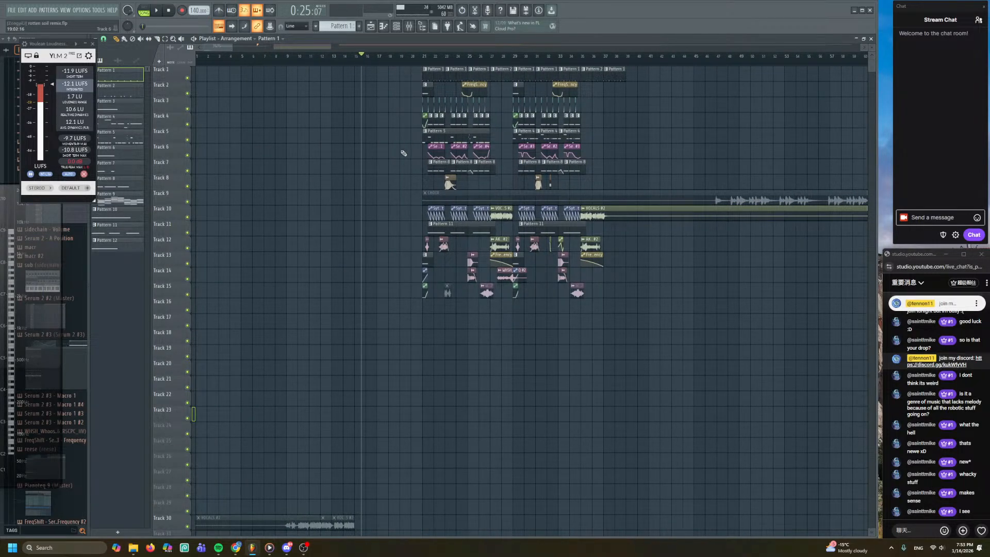
scroll(405, 153, up, 3)
drag(413, 150, 274, 226)
click(313, 61)
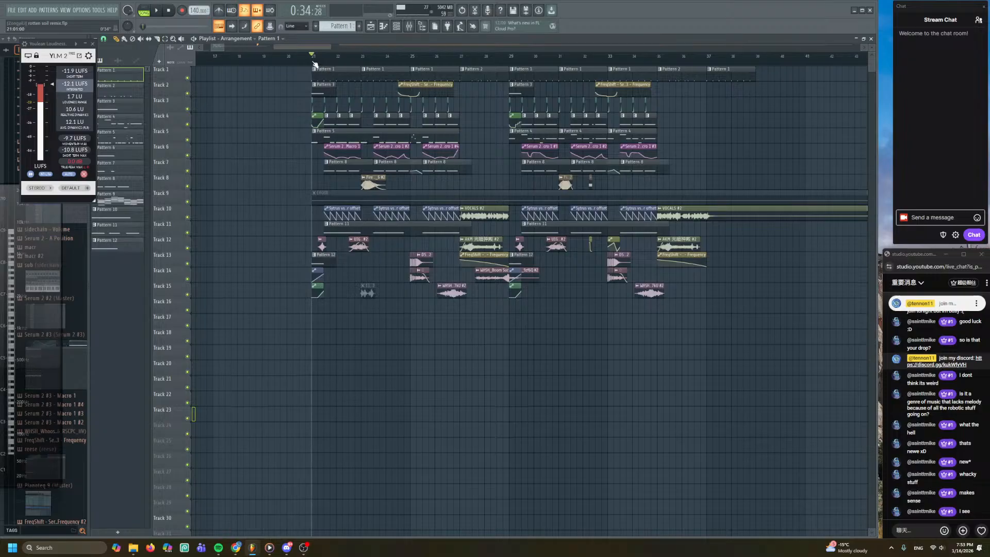
key(space)
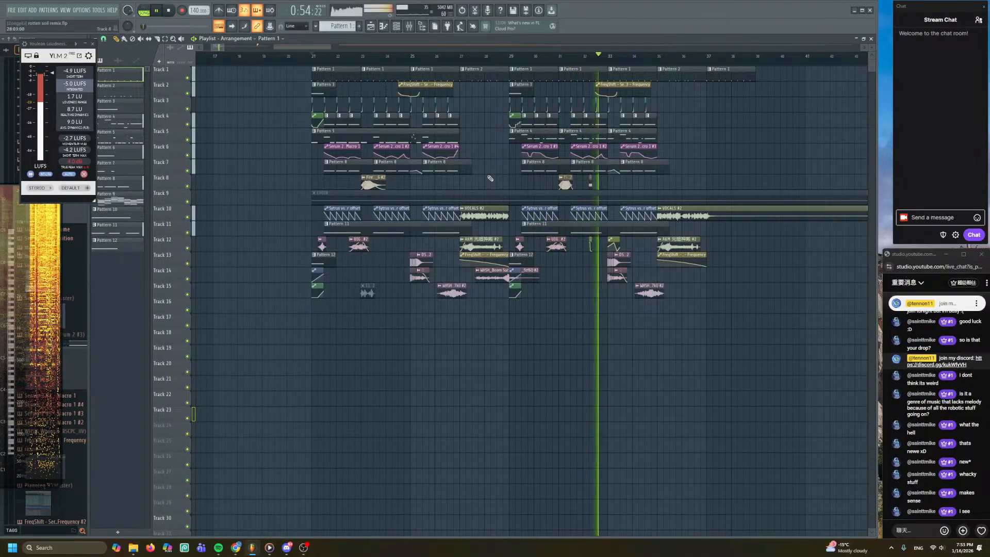
drag(540, 197, 385, 201)
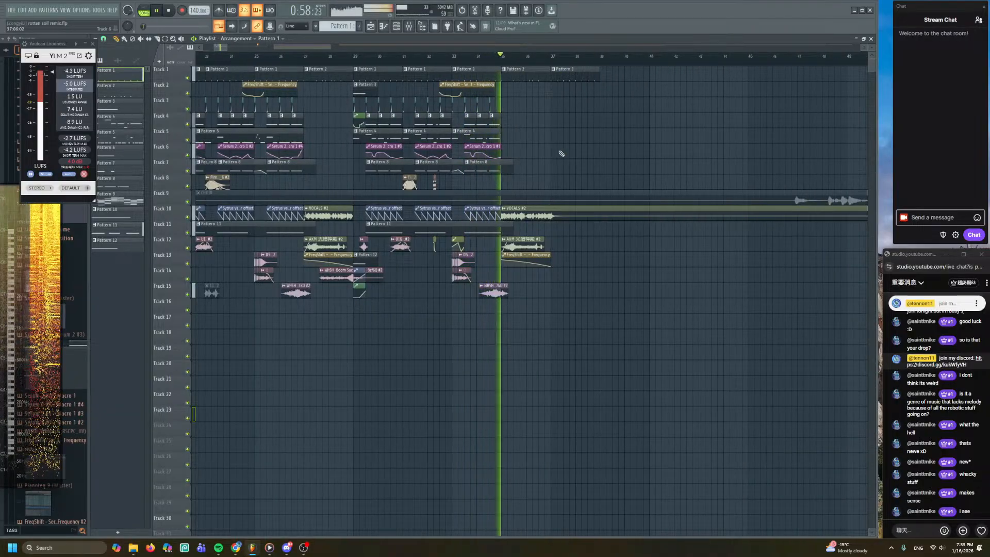
scroll(561, 153, up, 2)
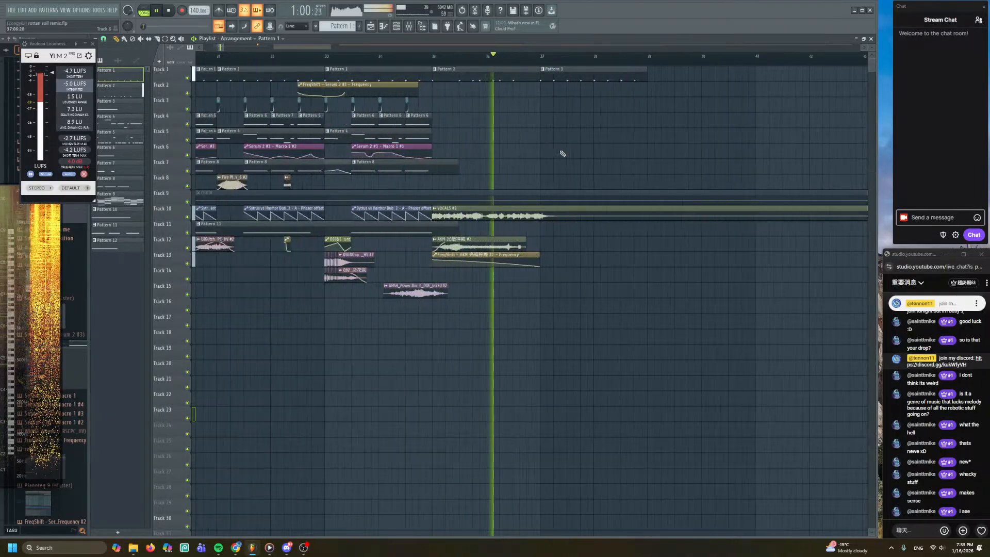
- Stop playback, place the playhead midway through bar 21, and listen to the opening bass of the drop
drag(559, 151, 503, 167)
key(space)
scroll(489, 110, up, 1)
scroll(490, 111, down, 2)
scroll(479, 112, down, 2)
drag(475, 110, 579, 130)
scroll(471, 135, up, 2)
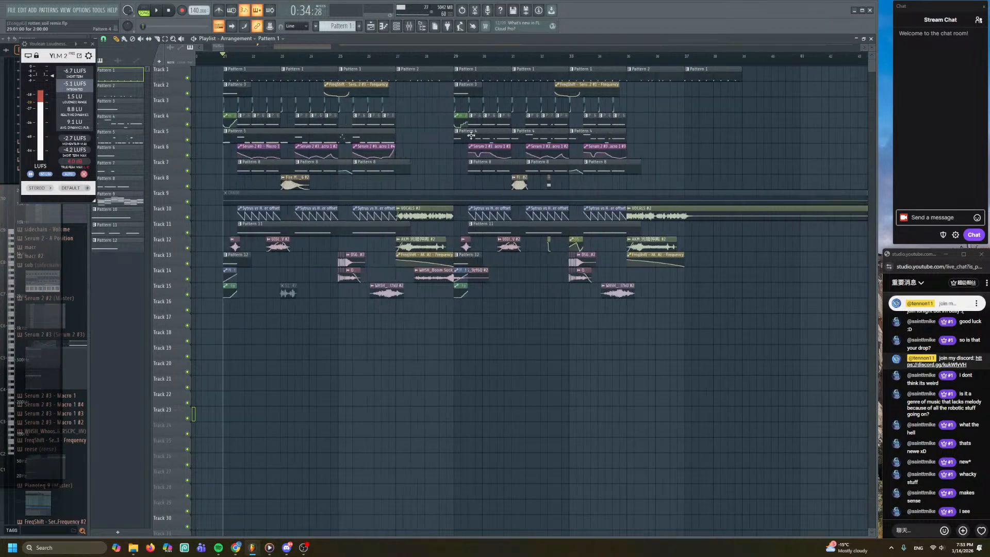
drag(427, 138, 522, 140)
scroll(399, 142, up, 2)
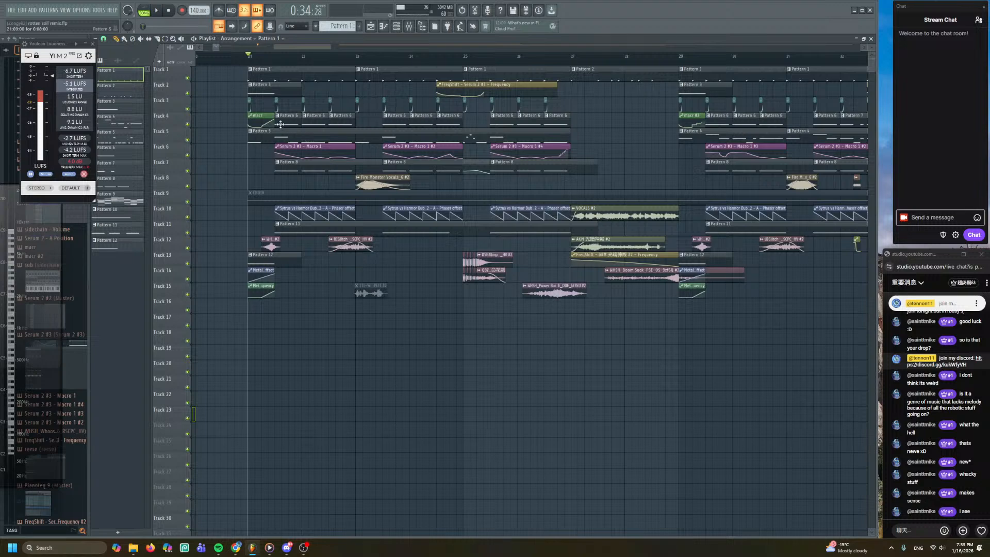
click(277, 60)
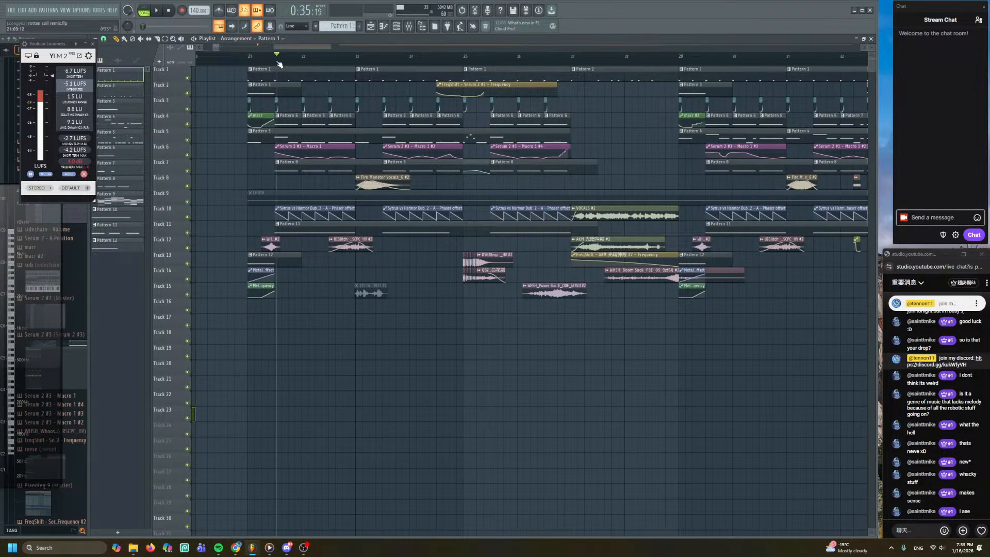
key(space)
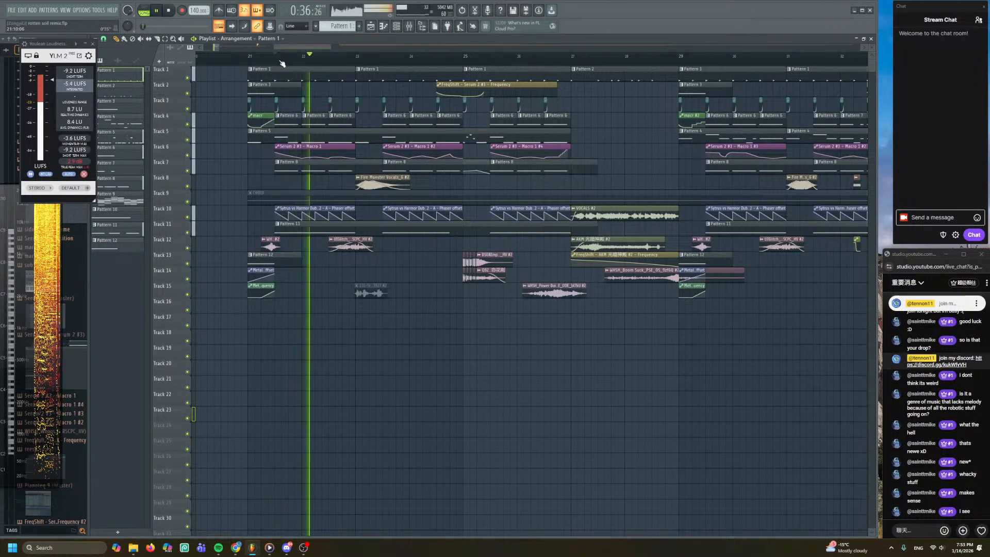
key(space)
scroll(475, 169, down, 3)
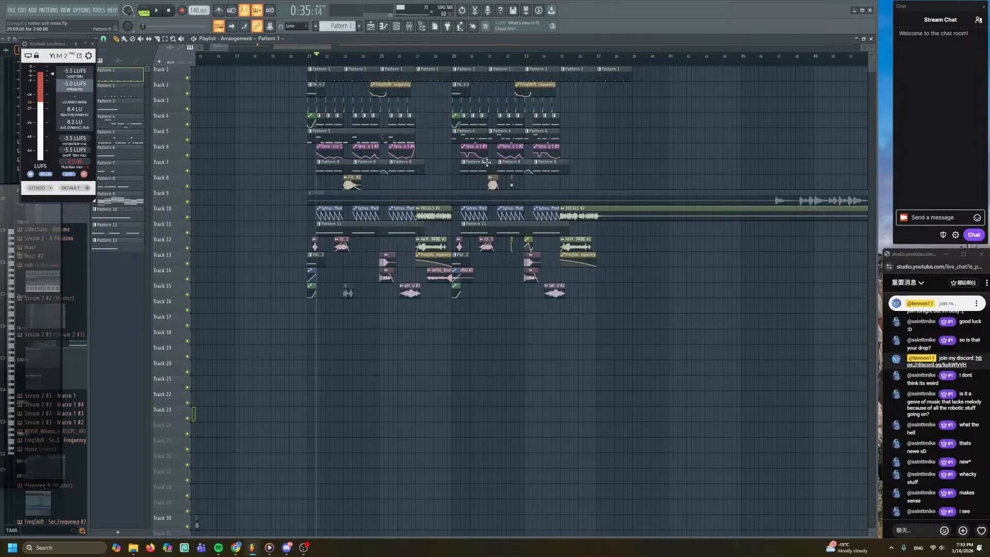
- Show the channel rack and open the Serum 2 and Serum 2 #3 synths
click(396, 27)
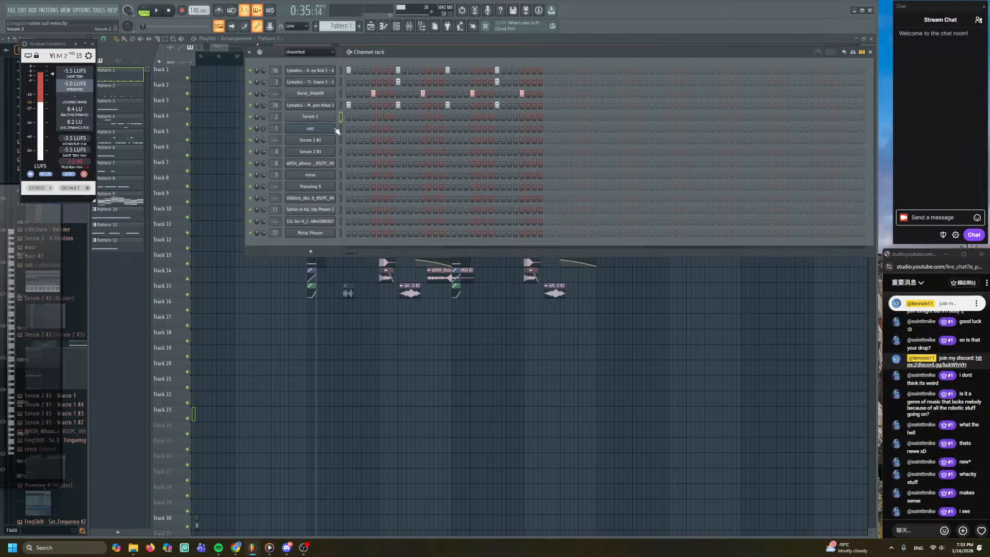
click(316, 117)
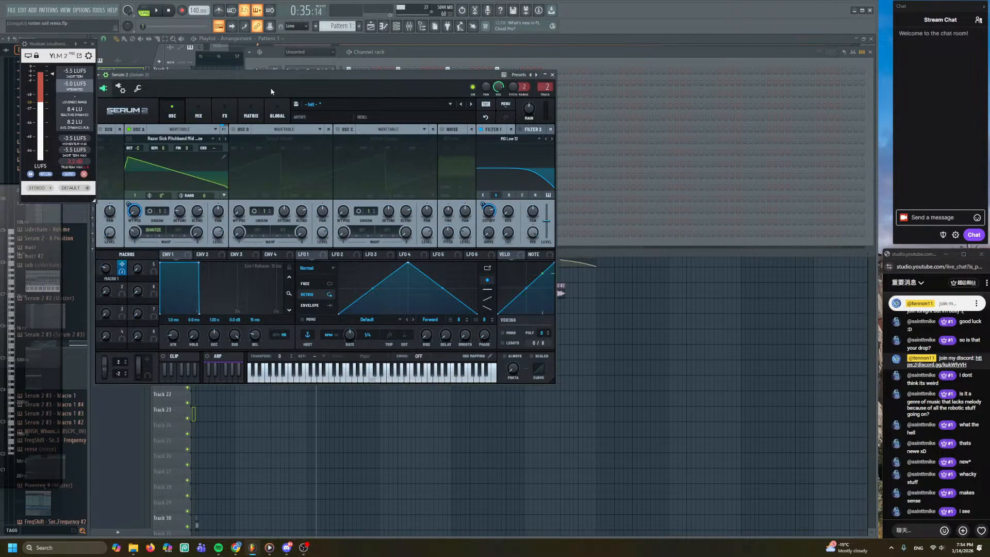
click(395, 53)
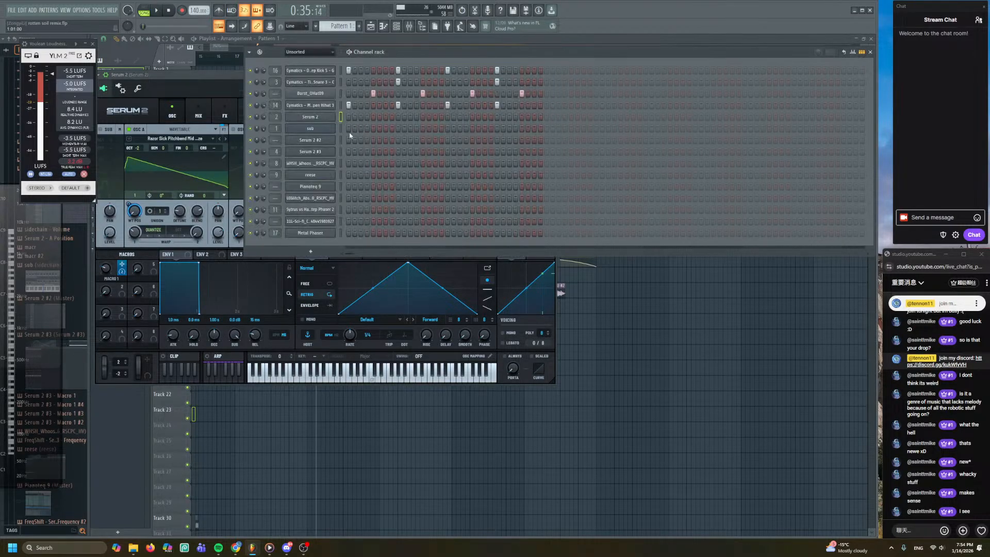
click(331, 154)
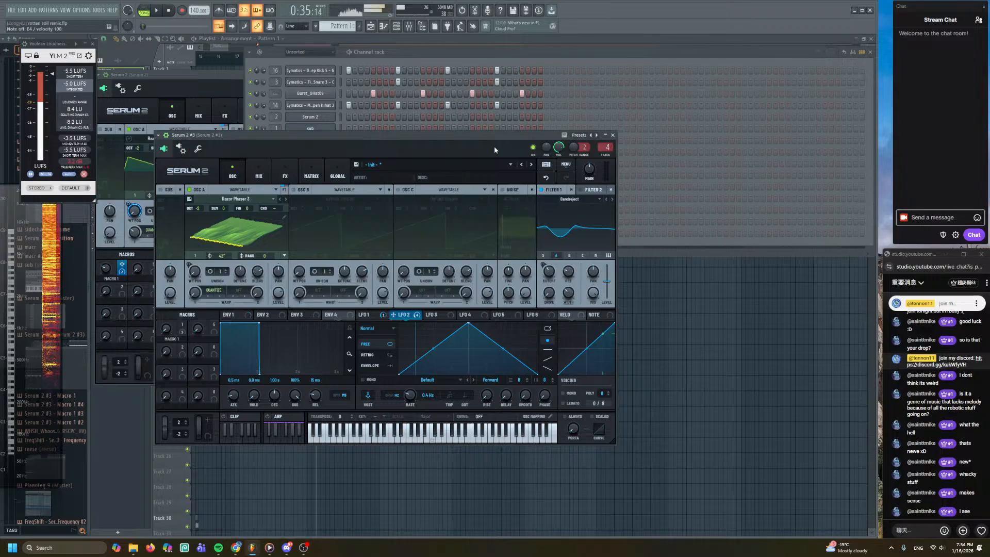
- Audition the Serum 2 #3 bass and review its mixer inserts and the synth's internal FX chain
click(408, 26)
click(154, 225)
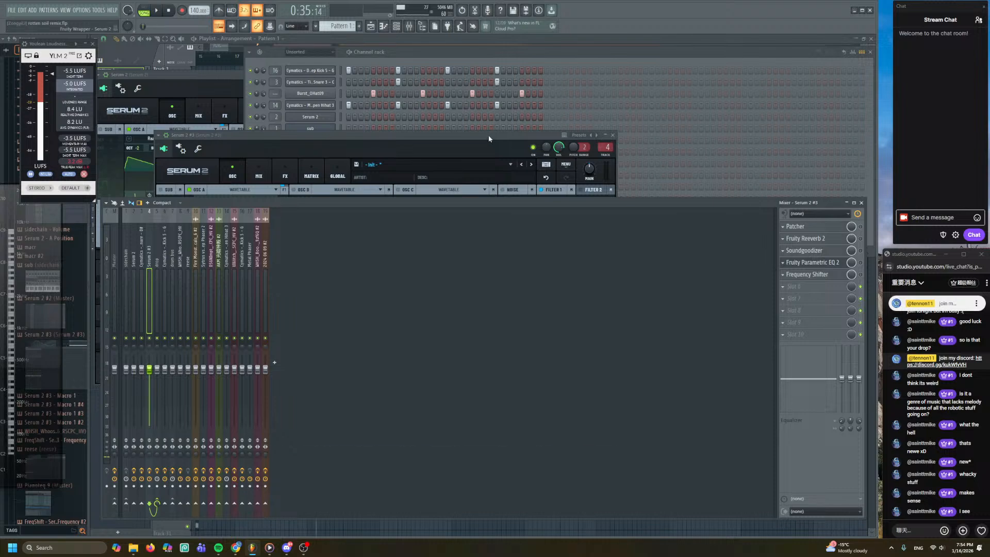
key(x)
mouse_move(265, 315)
mouse_down()
mouse_move(275, 251)
mouse_move(273, 319)
mouse_up()
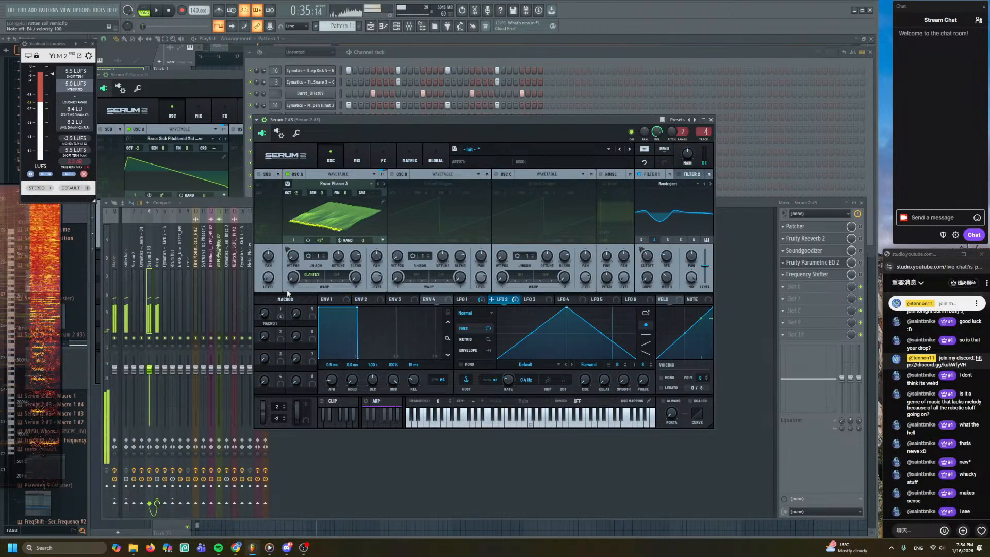
click(383, 158)
mouse_move(353, 213)
mouse_down()
mouse_move(351, 237)
mouse_move(350, 214)
mouse_up()
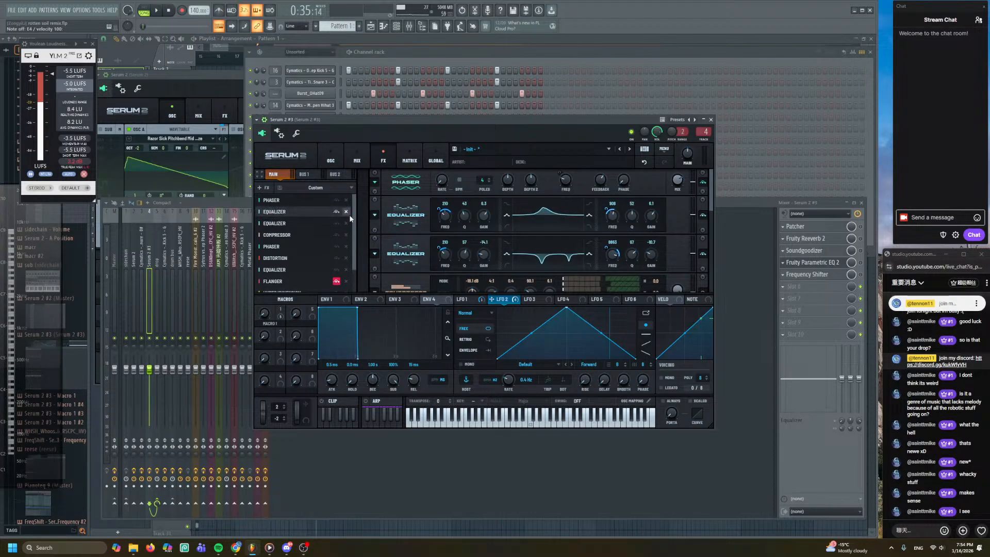
- Save the Serum 2 #3 patch in the User presets folder as Metallic Bass 1
click(455, 149)
click(312, 257)
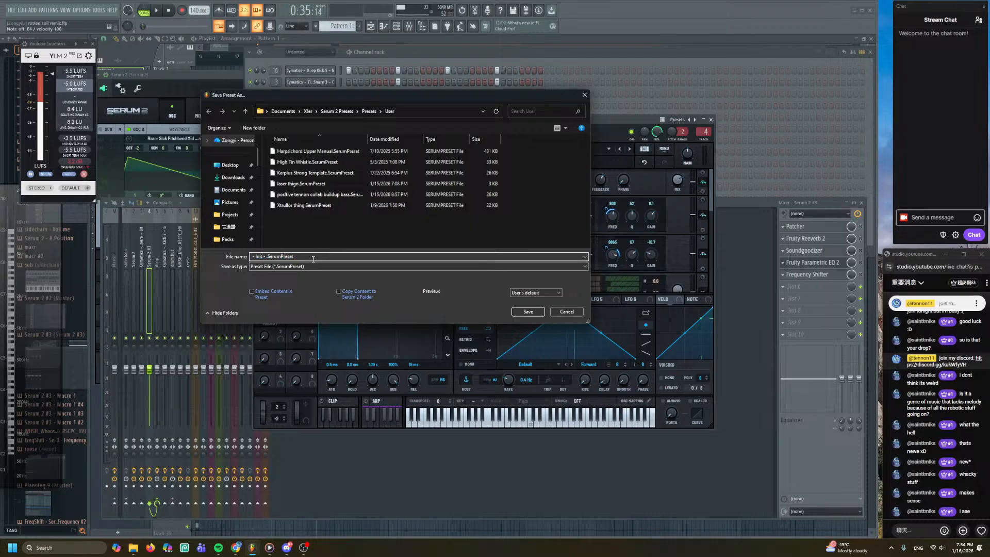
key(ctrl+a)
text(M)
click(527, 312)
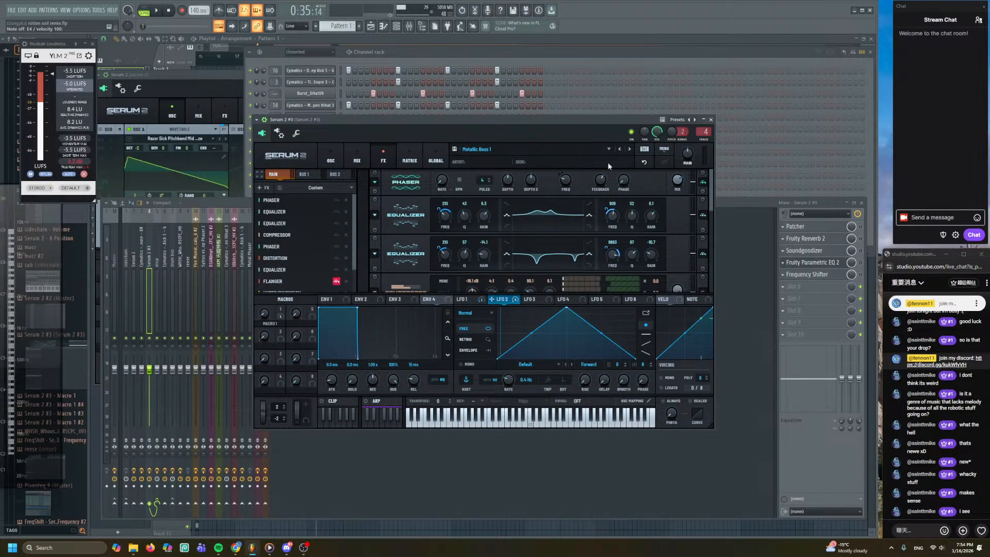
- Open the Serum 2 Presets folder on disk and go to its Presets > User subfolder
click(664, 149)
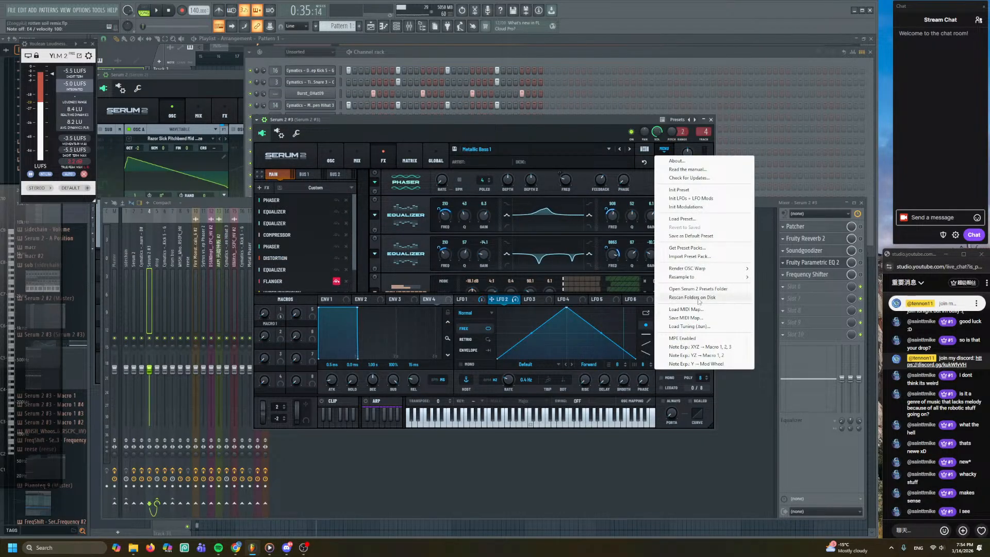
click(672, 290)
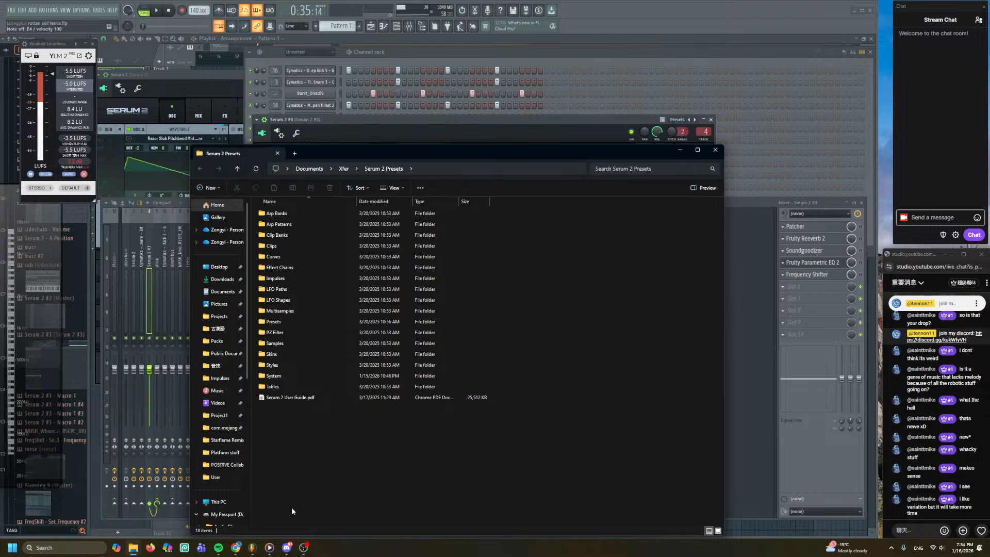
click(293, 323)
double_click(293, 327)
double_click(292, 236)
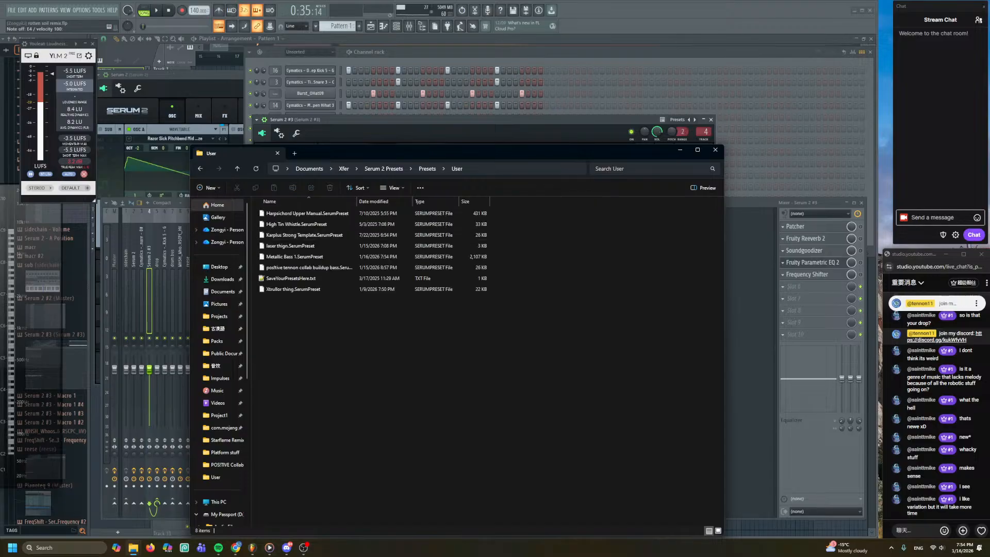
- Switch to Discord, dismiss the invite dialog, and arrange its window beside the User presets folder
click(288, 549)
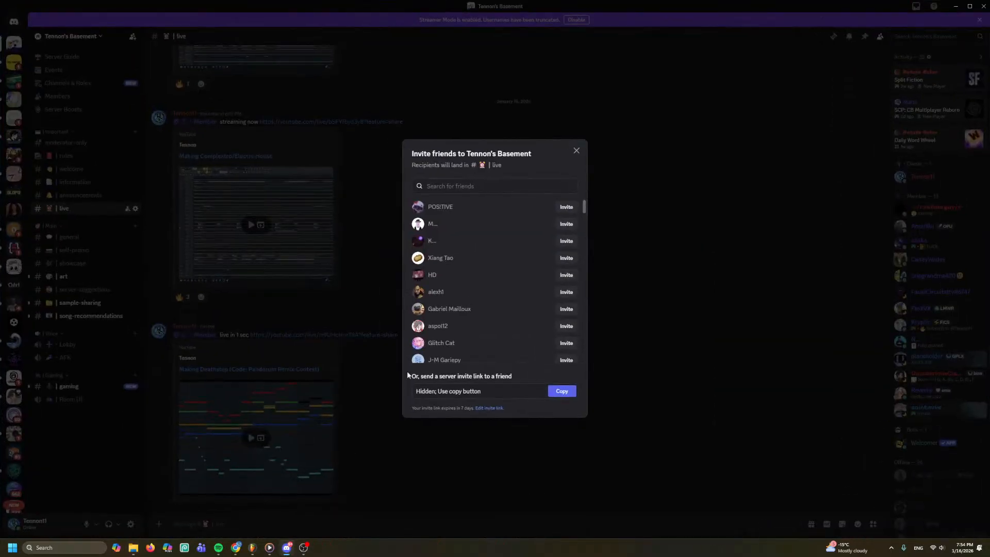
click(576, 151)
click(969, 7)
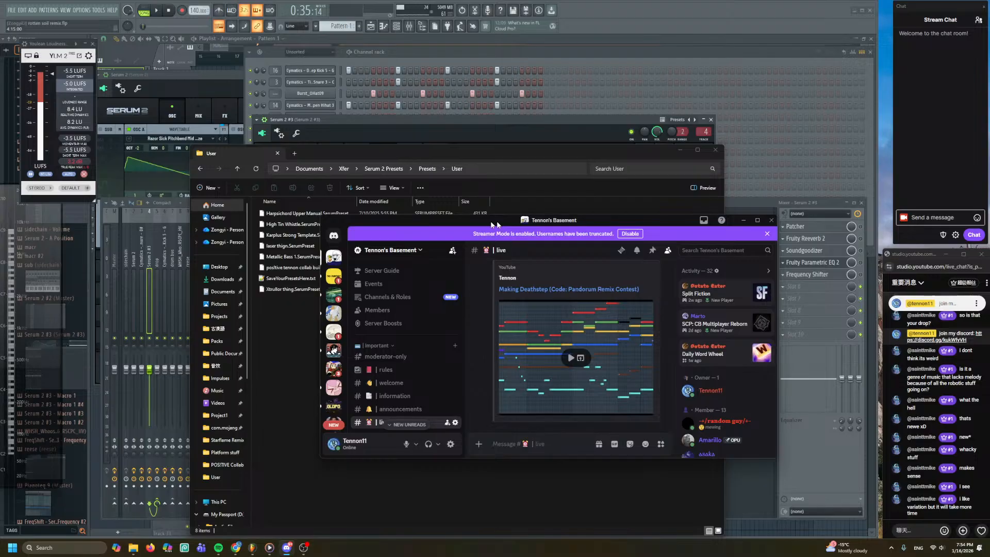
drag(487, 225, 633, 219)
drag(438, 155, 291, 118)
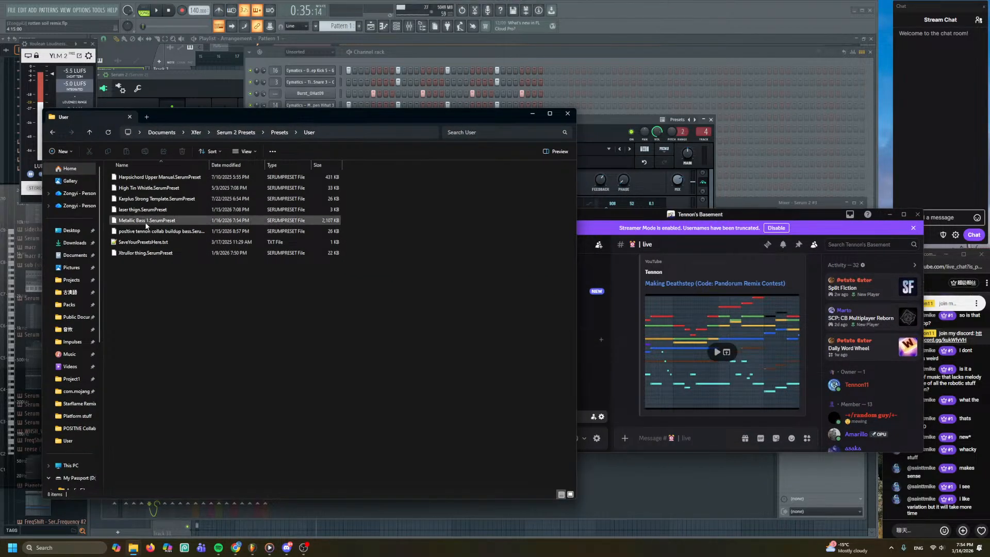
- Discard the preset attachment from the live channel and post Metallic Bass 1.SerumPreset in the sample-sharing channel instead
drag(164, 225, 734, 367)
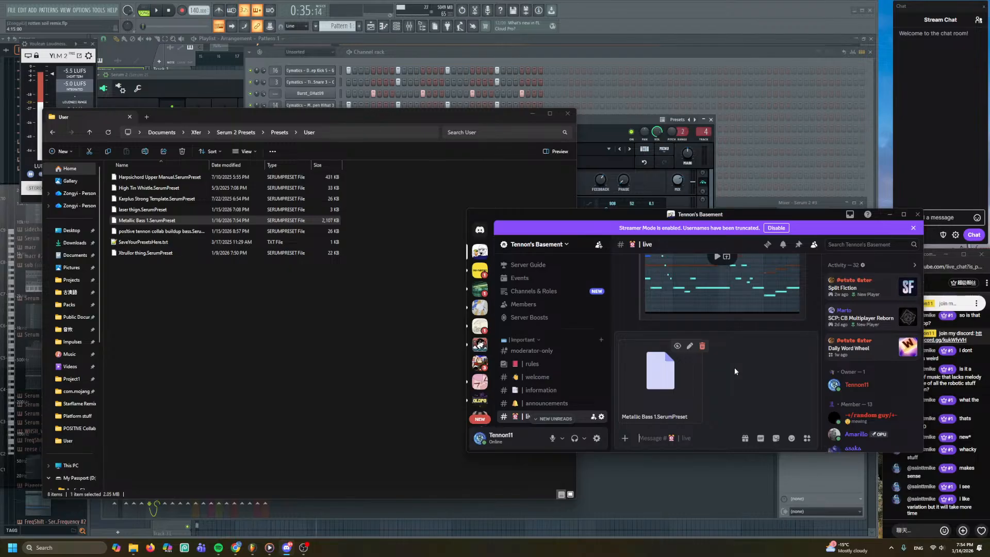
click(701, 346)
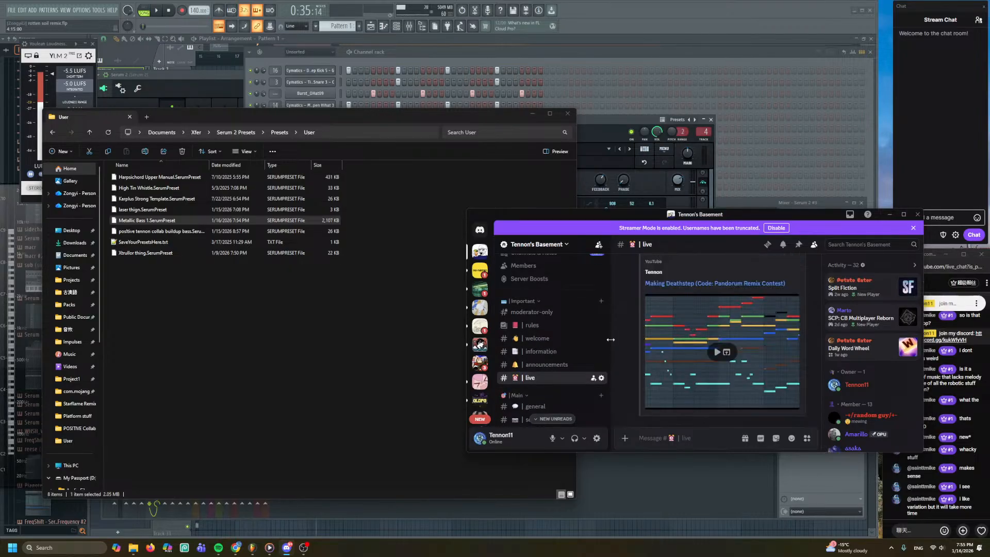
scroll(555, 340, down, 5)
click(557, 334)
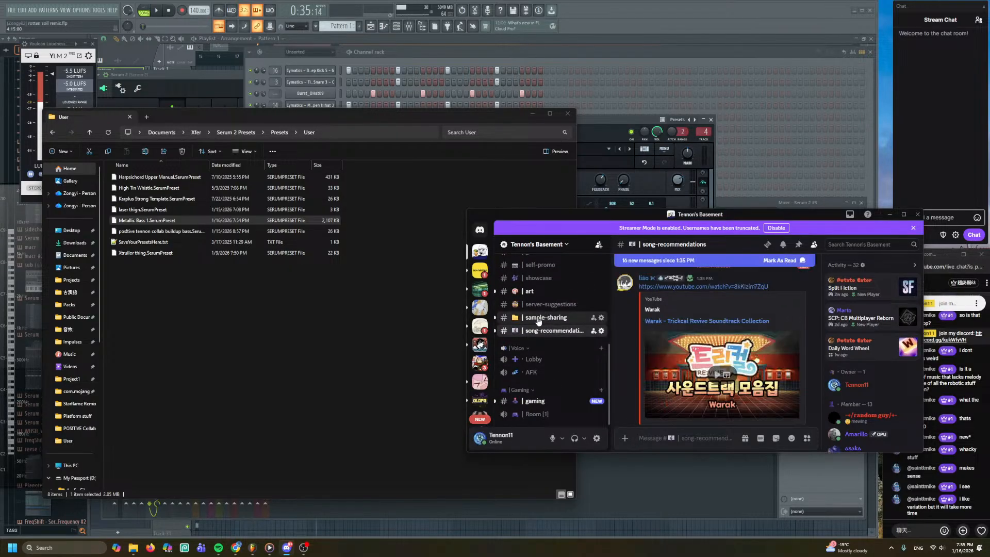
click(545, 318)
drag(159, 222, 751, 375)
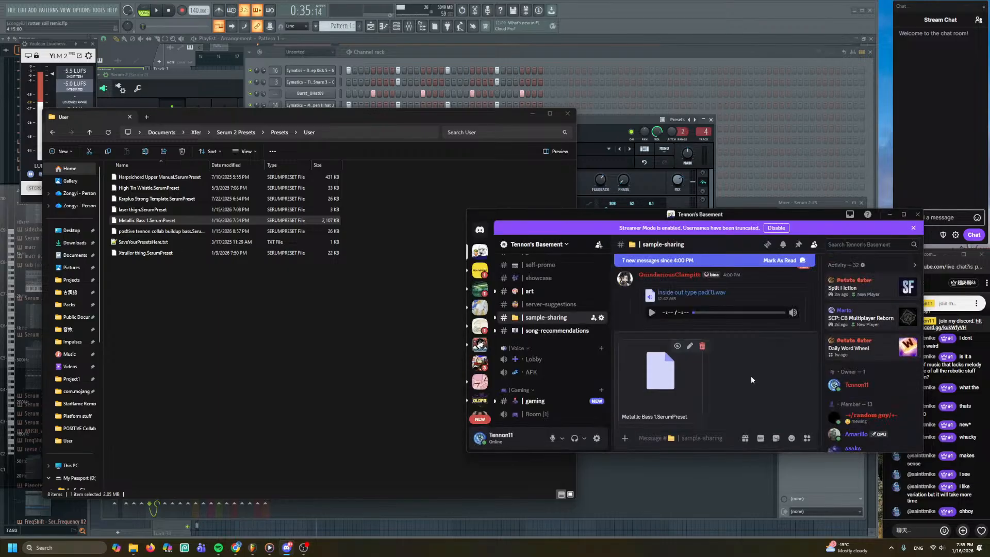
key(Return)
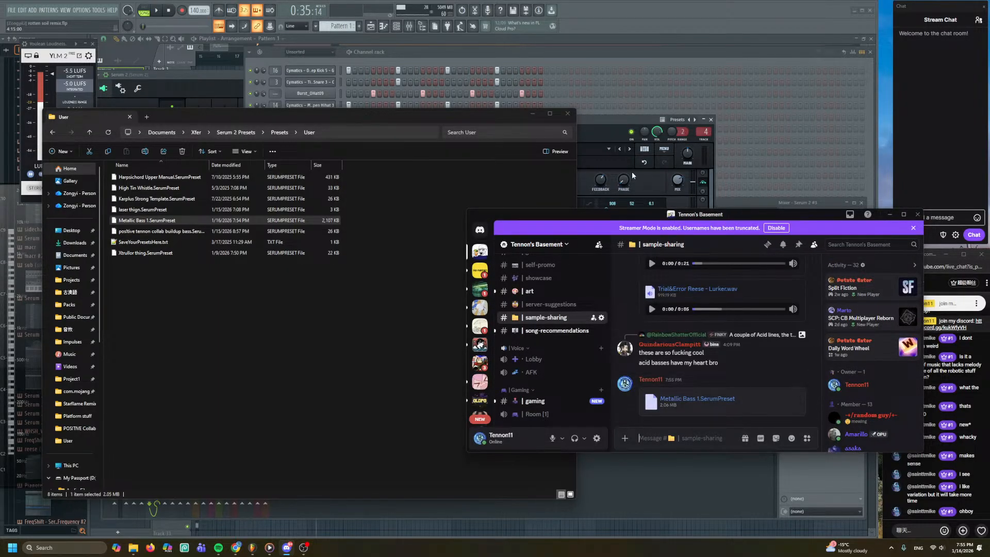
- Look through the earlier sample-sharing posts and return to the remix playlist in FL Studio
scroll(691, 317, up, 2)
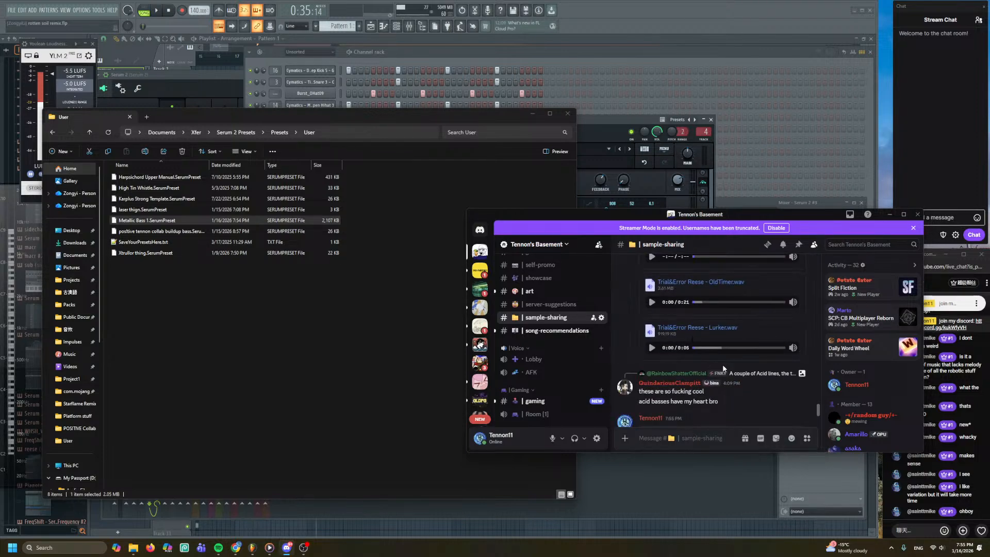
scroll(680, 319, down, 1)
scroll(680, 340, up, 4)
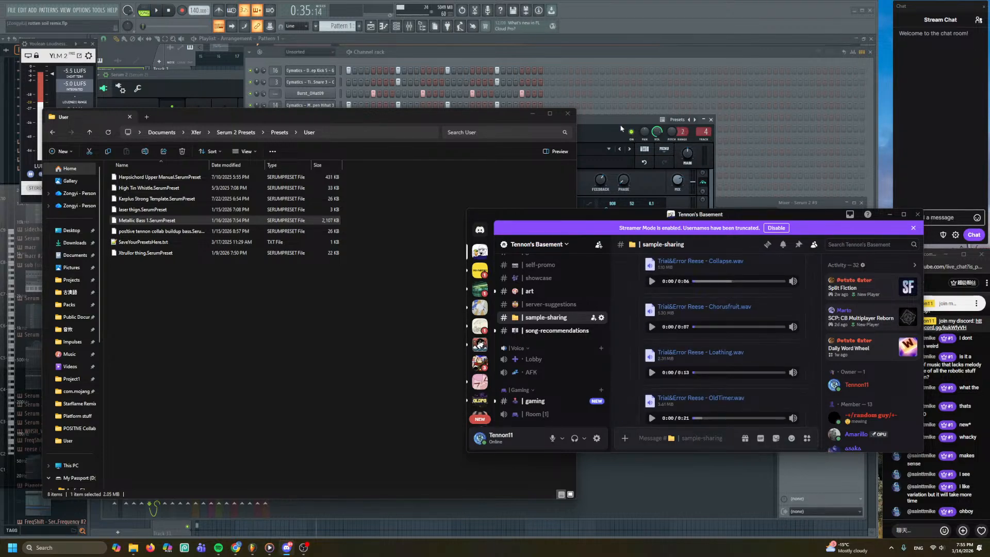
click(621, 125)
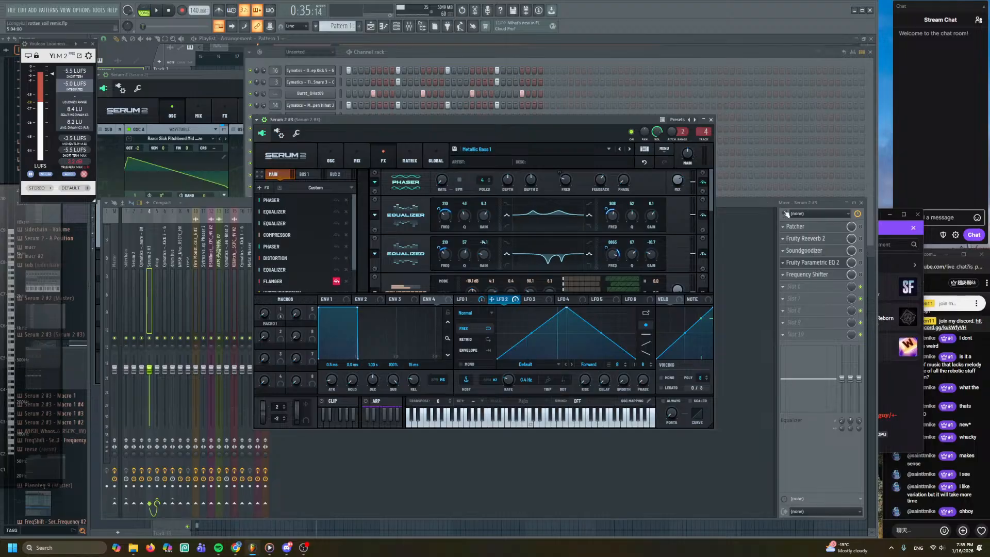
click(866, 264)
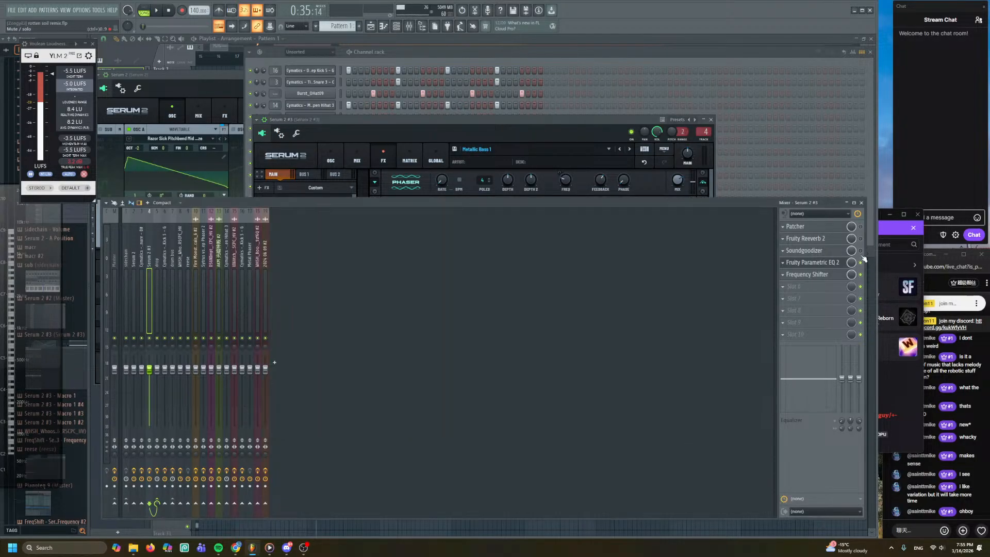
right_click(600, 530)
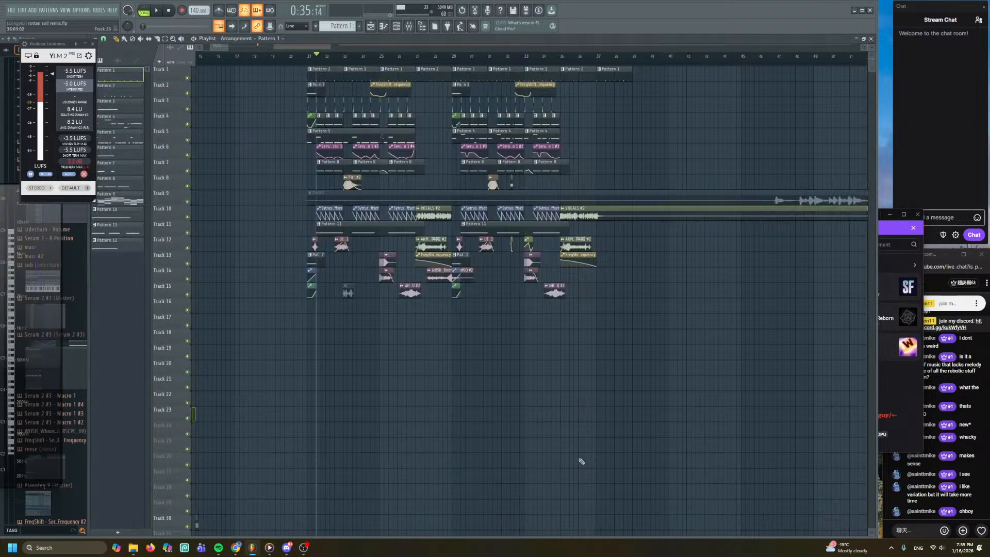
- Save the rotten soil remix project and close the Discord window
drag(493, 364, 535, 400)
scroll(478, 356, down, 2)
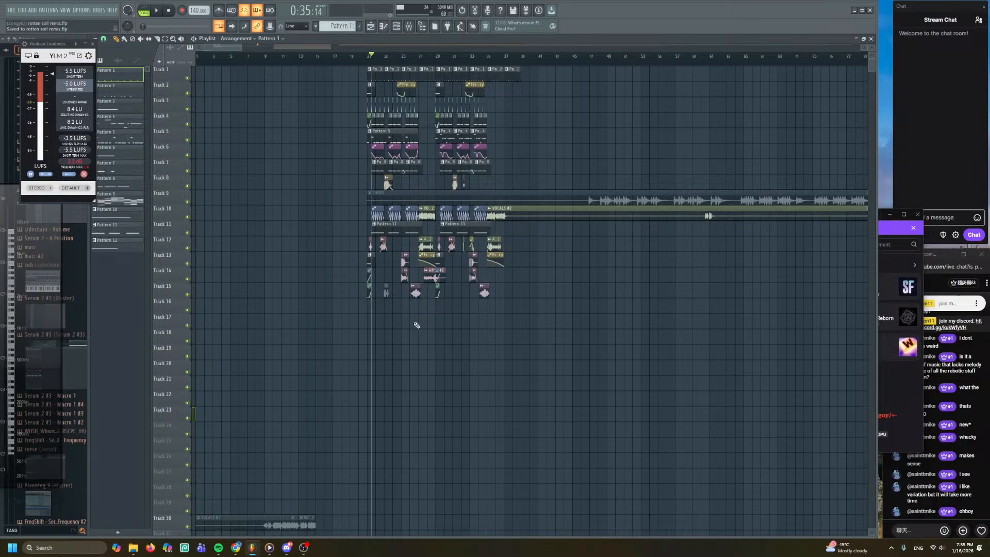
click(915, 213)
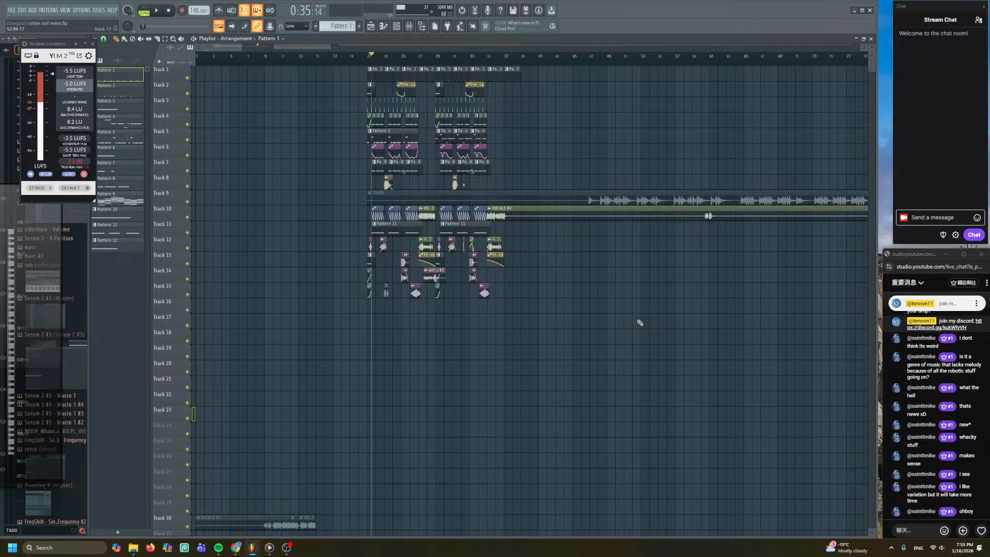
- Play the drop from bar 21 and examine the arrangement through the end of its second half
scroll(407, 318, up, 2)
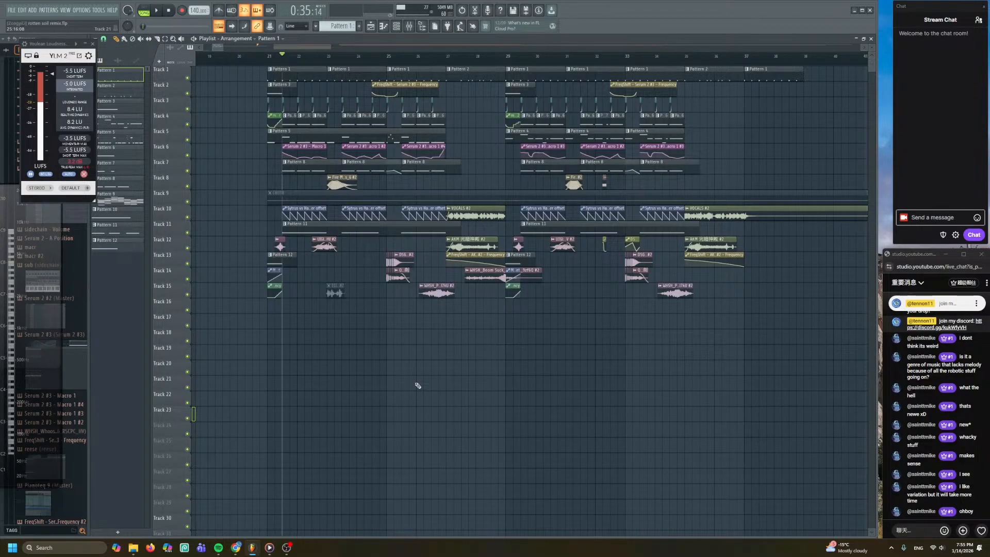
key(space)
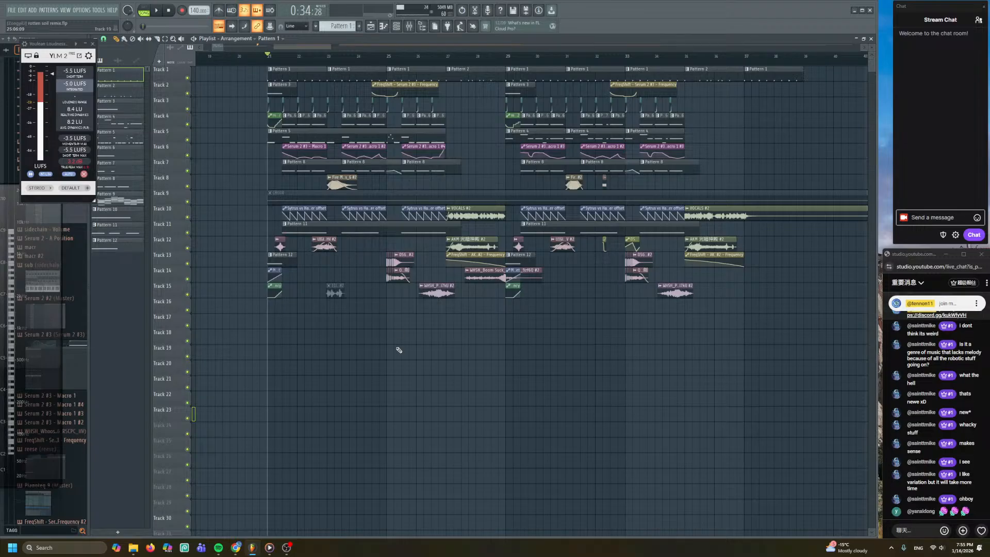
ctrl+scroll(398, 347, up, 3)
scroll(300, 343, right, 3)
ctrl+scroll(443, 190, down, 2)
scroll(537, 161, right, 1)
ctrl+scroll(581, 156, up, 1)
drag(638, 171, 705, 183)
ctrl+scroll(705, 183, down, 1)
ctrl+scroll(608, 170, up, 1)
drag(608, 170, 534, 173)
ctrl+scroll(538, 161, down, 2)
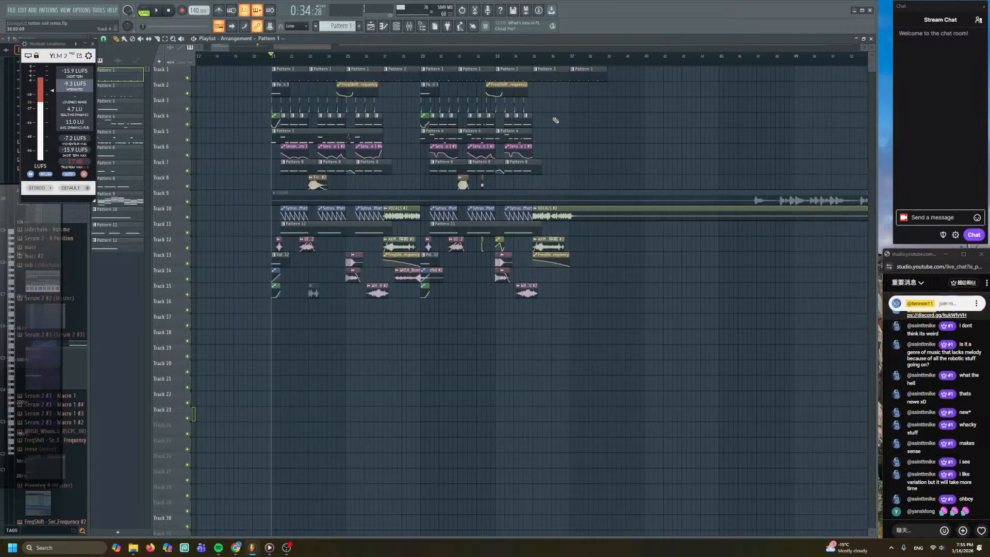
- Make the drum pattern clip at bar 37 on Track 1 unique
click(571, 56)
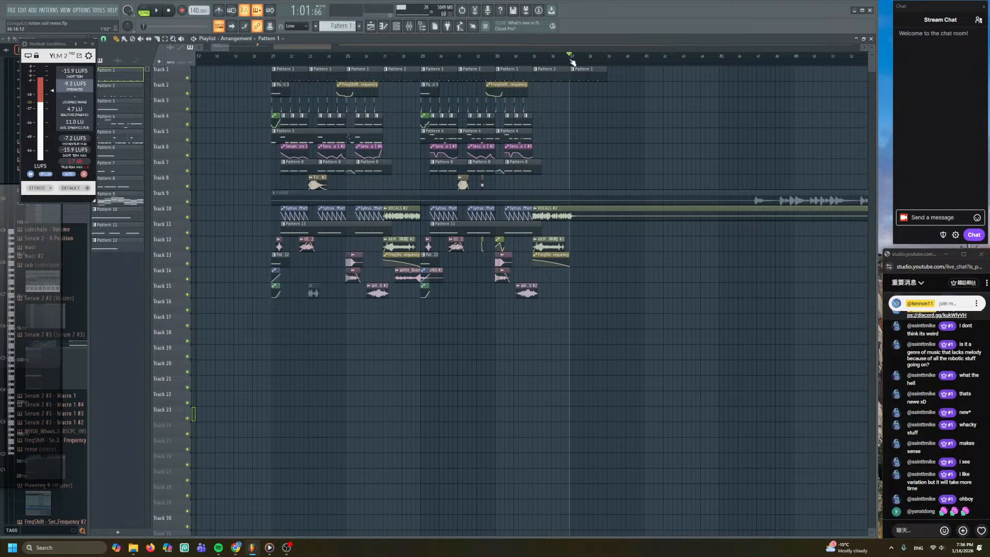
right_click(574, 70)
click(588, 142)
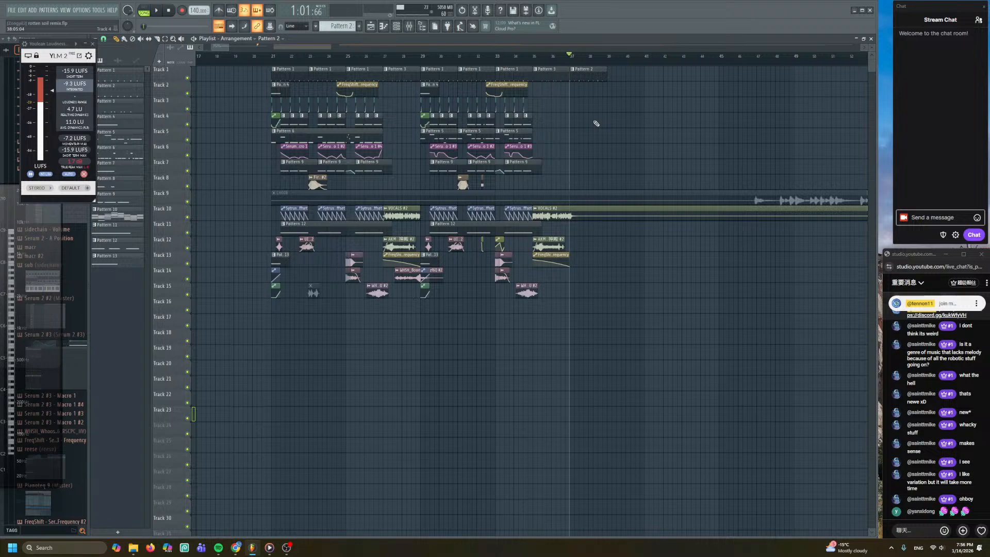
- Play Pattern 2 on its own and clear all of its drum hits except the first kick
double_click(596, 78)
drag(433, 48, 340, 50)
scroll(364, 217, up, 8)
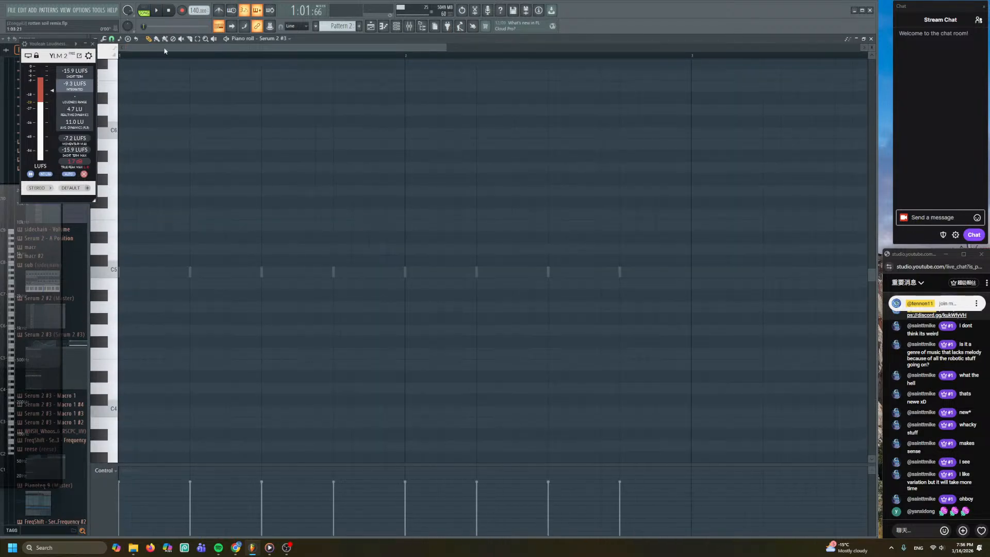
click(395, 27)
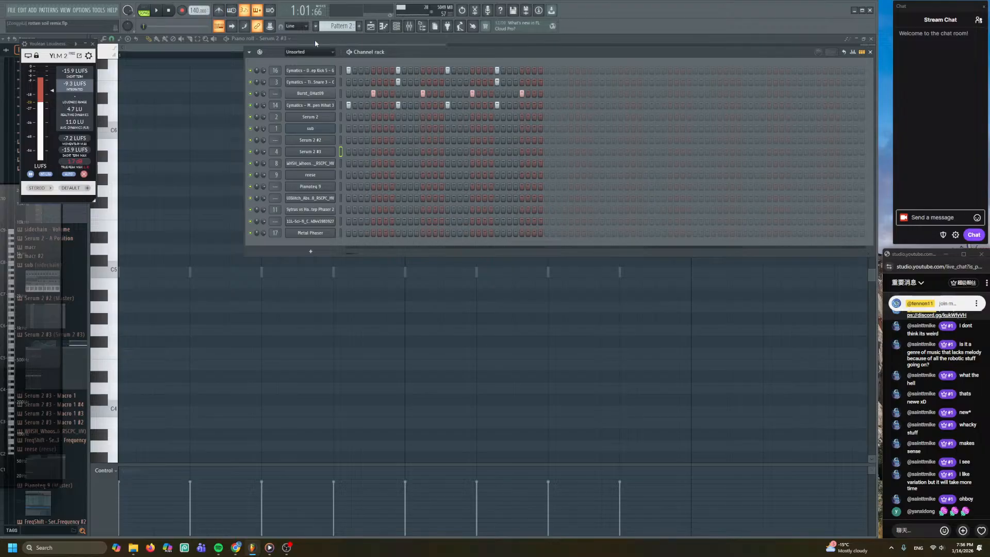
click(145, 11)
key(space)
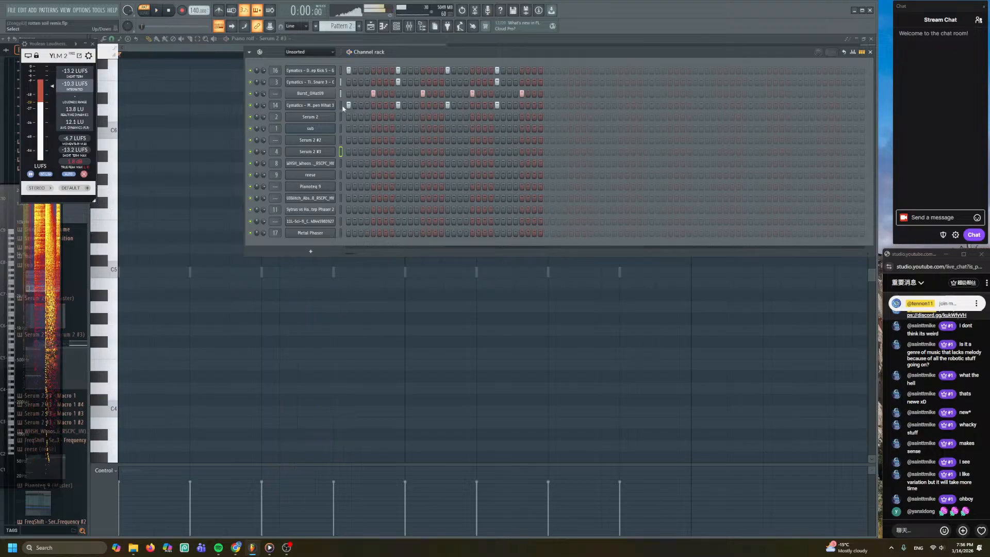
key(space)
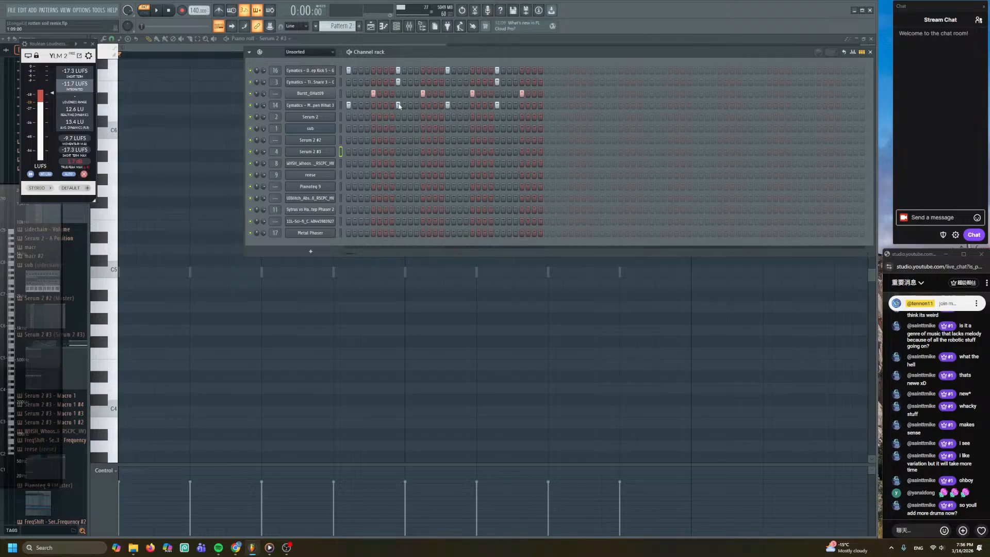
drag(348, 105, 610, 104)
drag(486, 97, 523, 98)
drag(397, 84, 557, 86)
drag(498, 71, 384, 71)
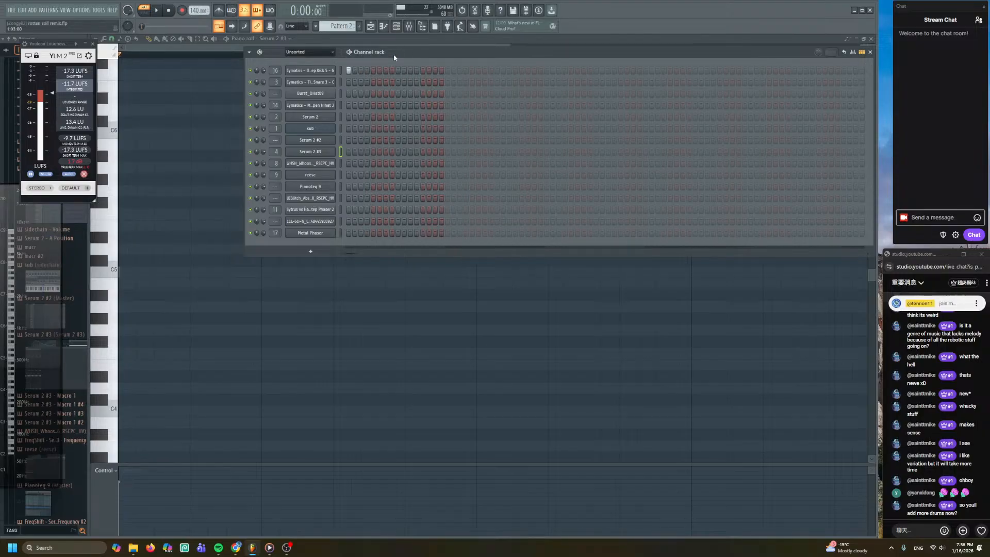
- Listen to Pattern 1 from the playlist as a rhythm reference
click(370, 26)
scroll(383, 87, left, 2)
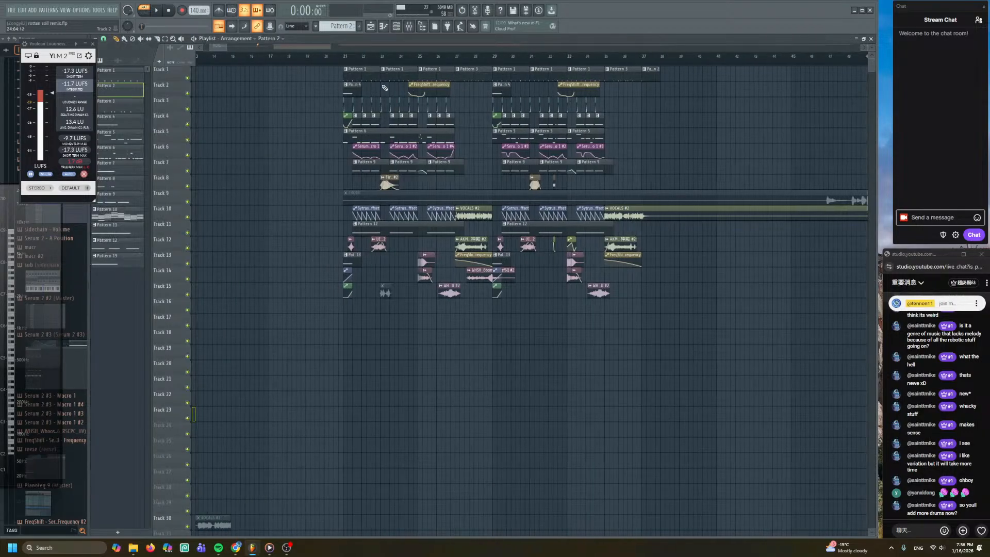
double_click(351, 77)
key(space)
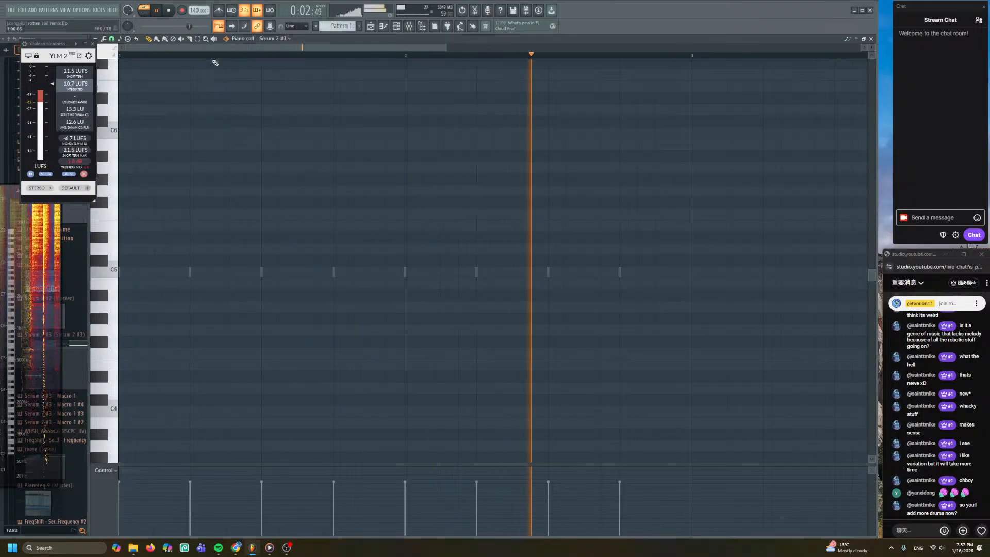
key(space)
click(370, 26)
scroll(625, 110, right, 3)
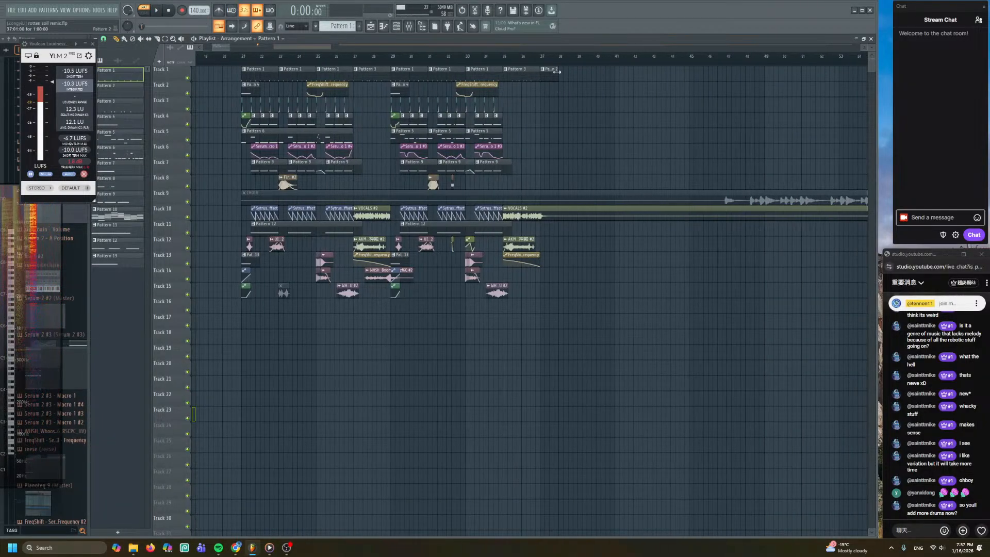
- Reopen Pattern 2 and add a kick and a snare on step 9 while auditioning it
double_click(552, 71)
click(400, 27)
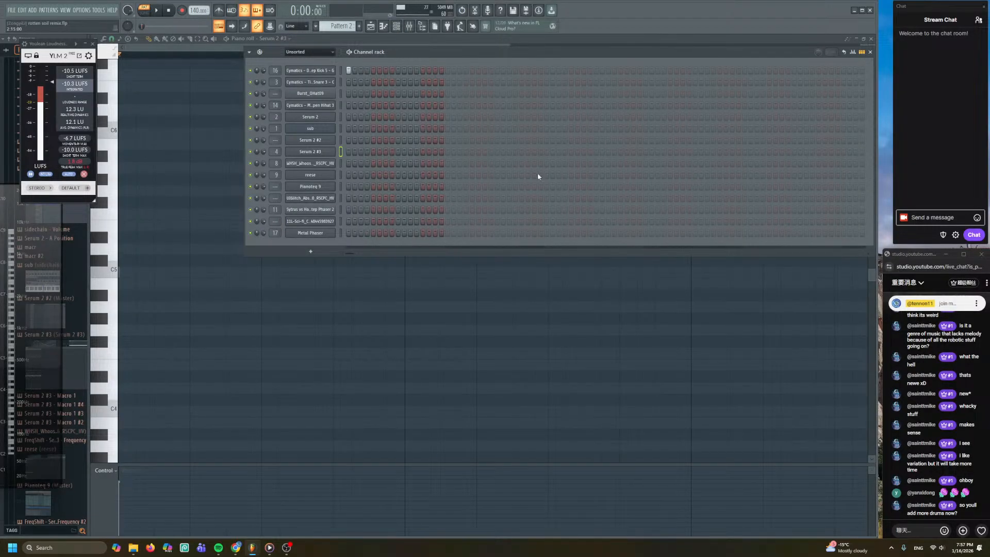
click(157, 11)
key(space)
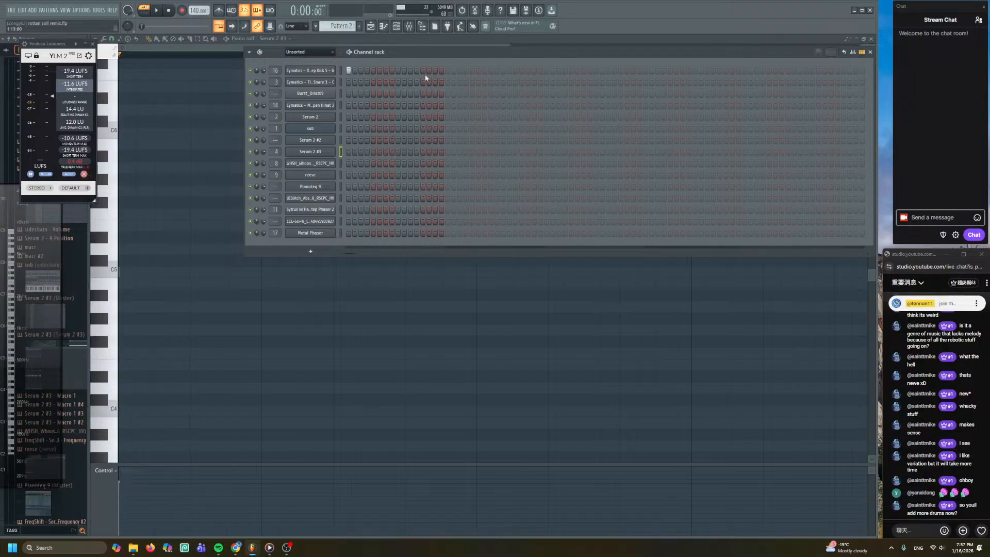
key(space)
key(space)
click(398, 71)
click(398, 82)
key(space)
- Try kicks on steps 13, 15, 21 and 23 with snares on steps 15 and 23 in Pattern 2
click(435, 70)
click(423, 70)
click(435, 82)
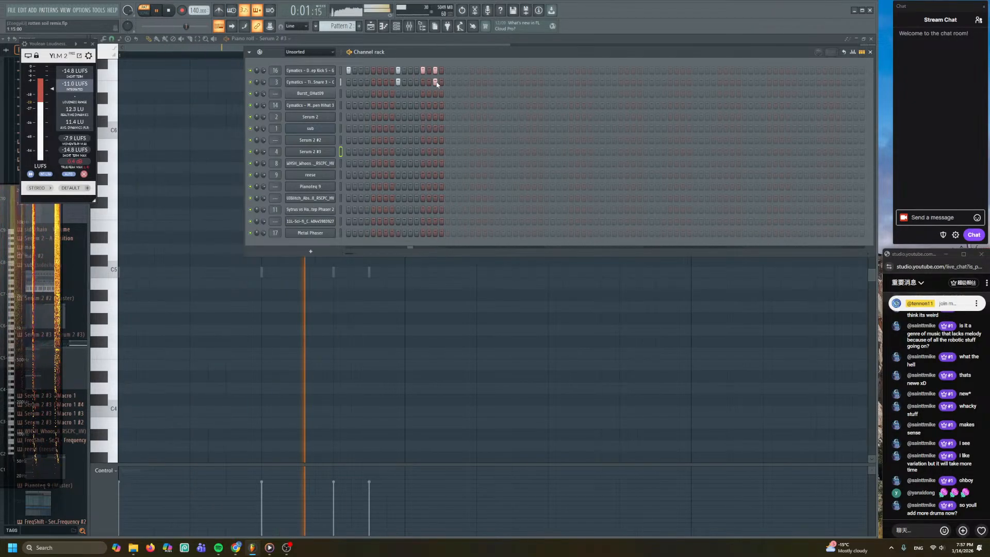
key(space)
key(space)
click(472, 71)
click(484, 70)
click(485, 82)
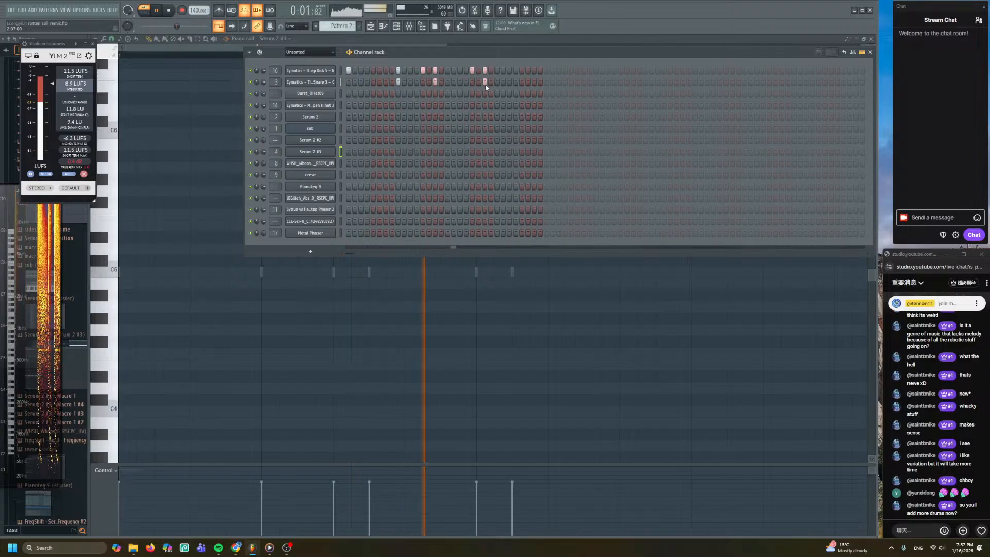
key(space)
- Try kicks on steps 19 and 21 with a snare on step 21, and clear all hits after step 9
right_click(484, 71)
right_click(473, 70)
right_click(484, 83)
click(460, 70)
click(472, 71)
click(471, 82)
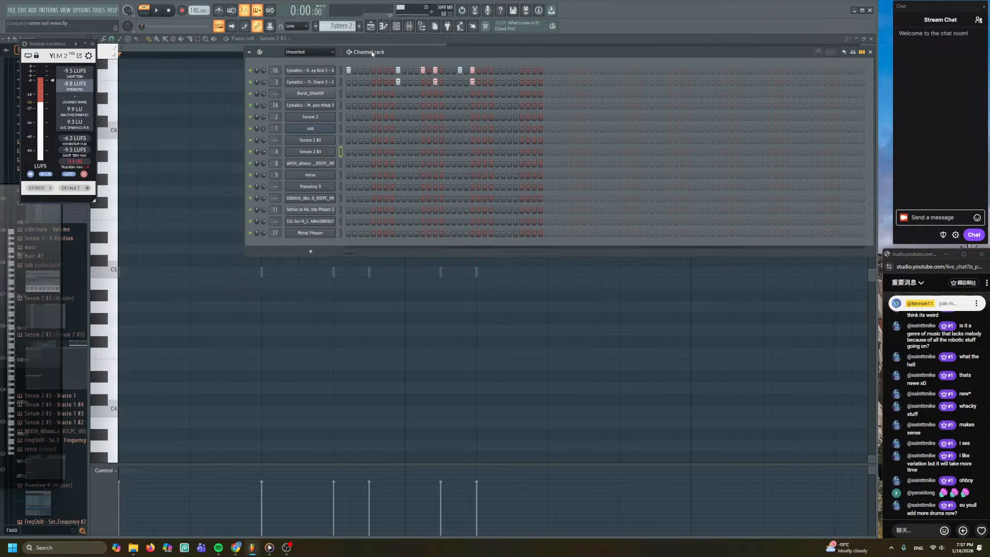
key(space)
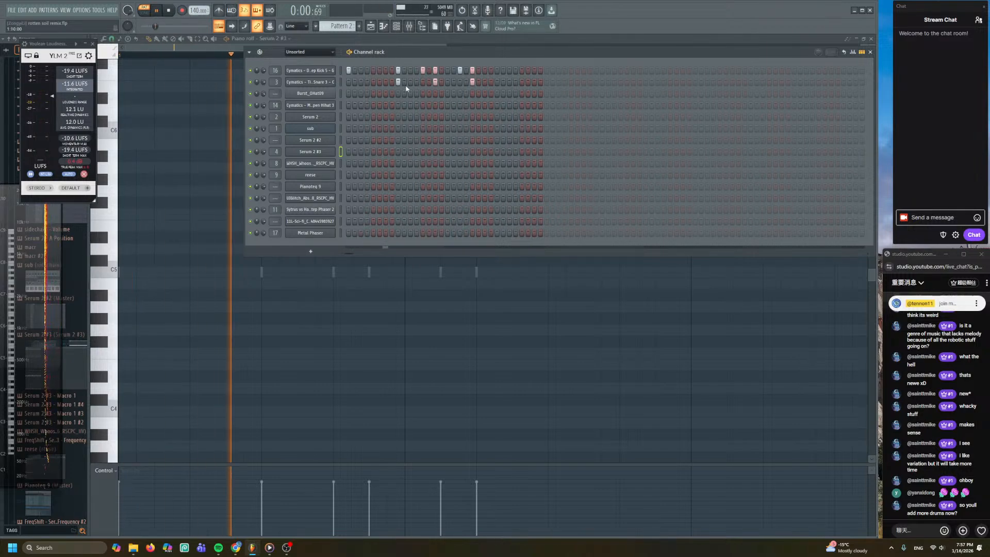
key(space)
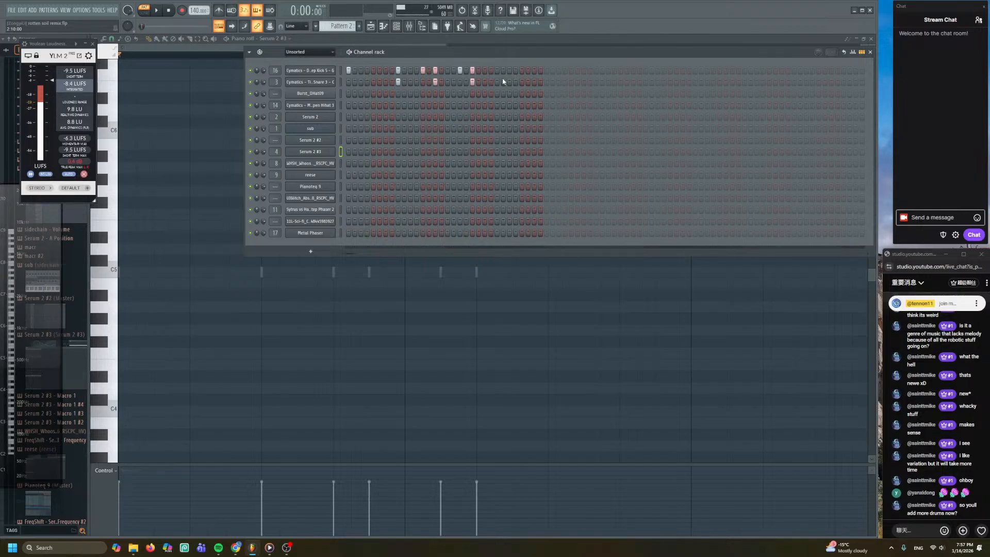
click(473, 81)
drag(474, 70, 426, 73)
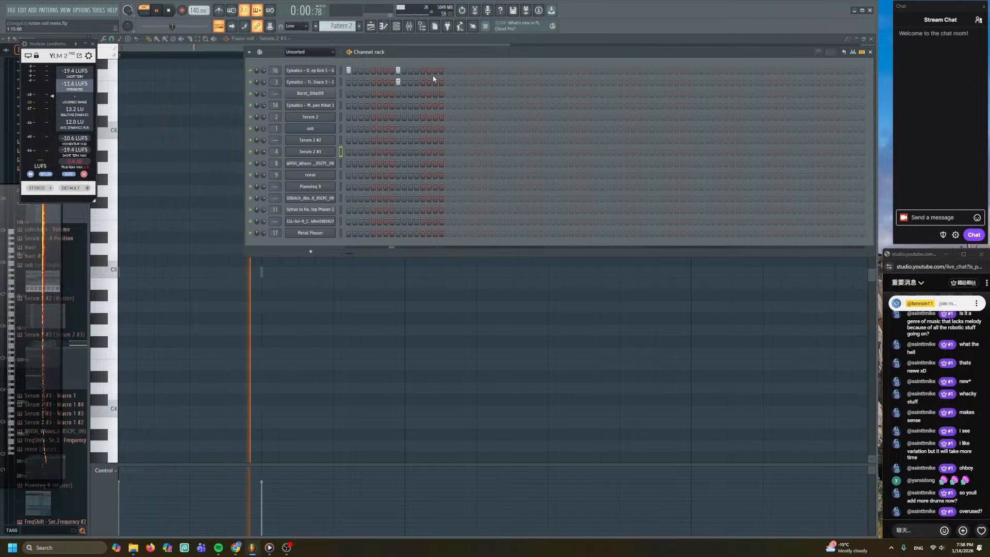
- Add an open hi-hat on step 1 and a Burst hit on step 5 of Pattern 2 and audition the groove
click(348, 104)
click(373, 93)
key(space)
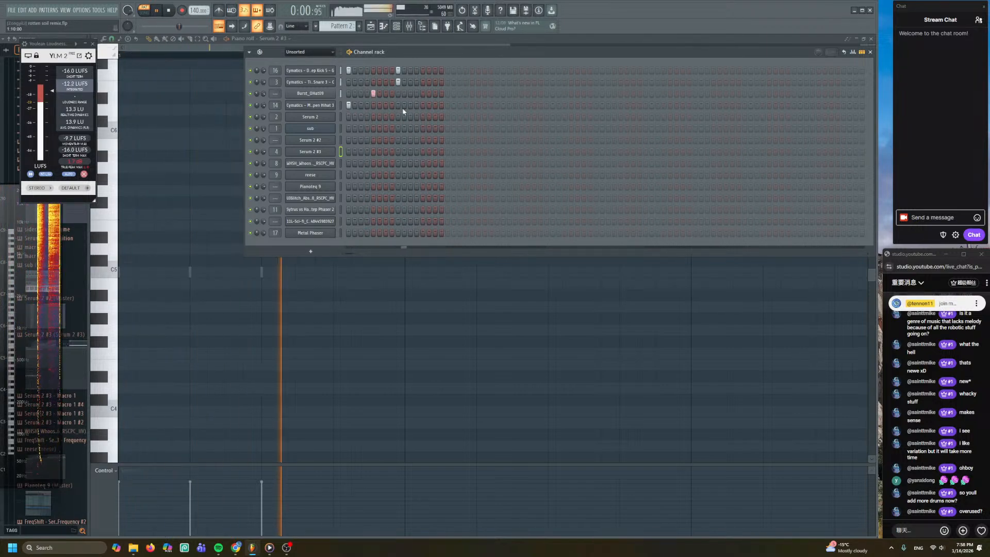
key(space)
key(space)
- Try extra kicks on steps 15 and 17 with a snare on step 17, and remove them again
click(447, 70)
click(435, 71)
key(space)
key(space)
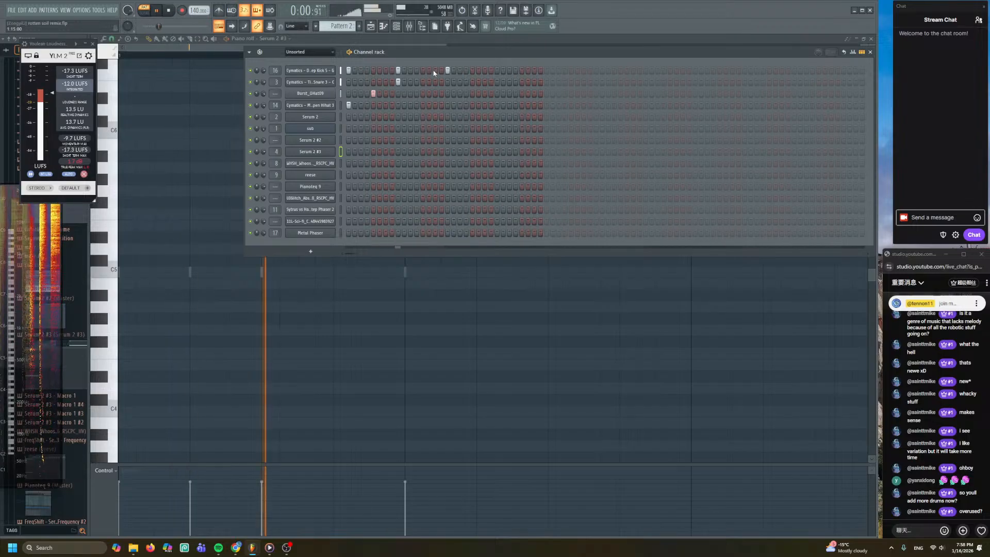
click(447, 82)
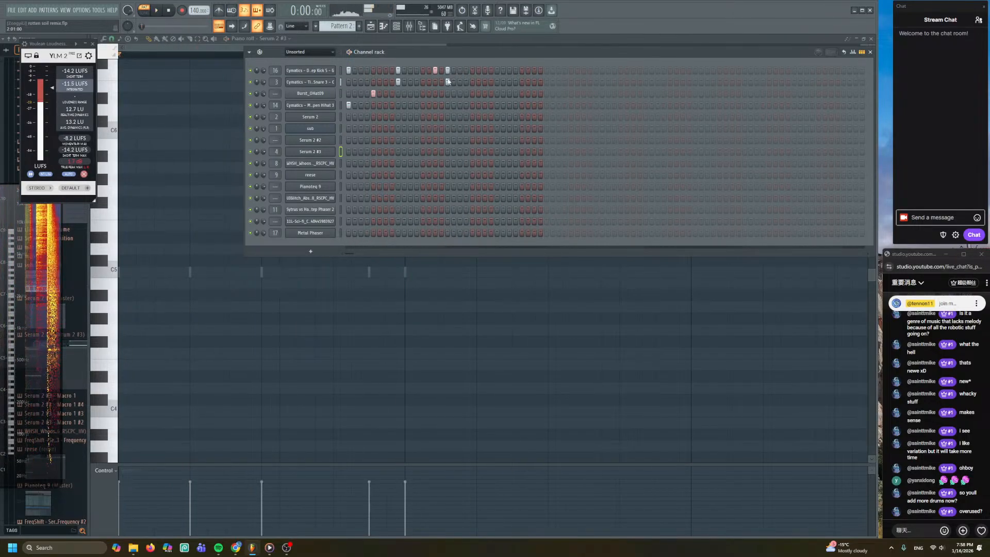
key(space)
right_click(447, 82)
right_click(435, 71)
- Audition Pattern 2 and extend it with kicks on steps 23, 25 and 29 and a snare on step 25
key(space)
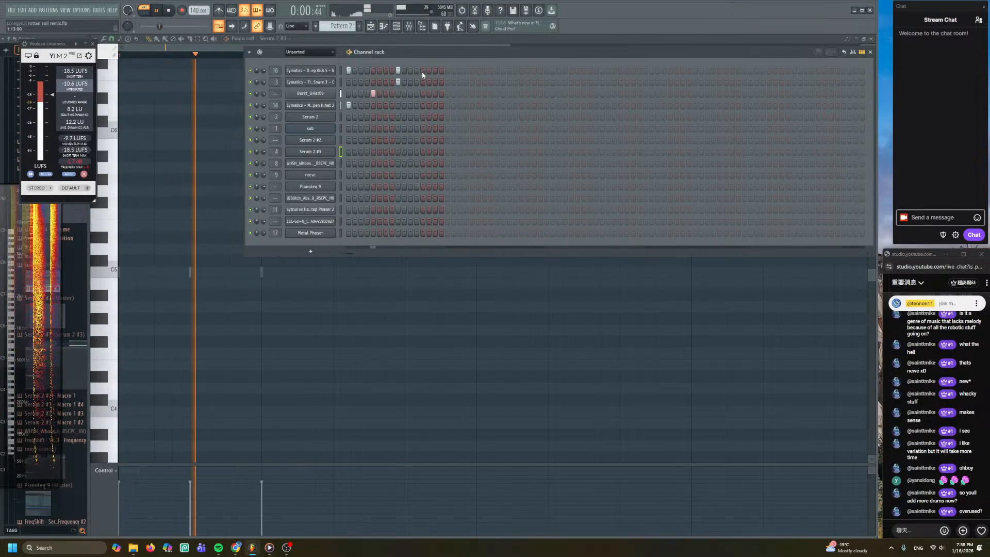
key(space)
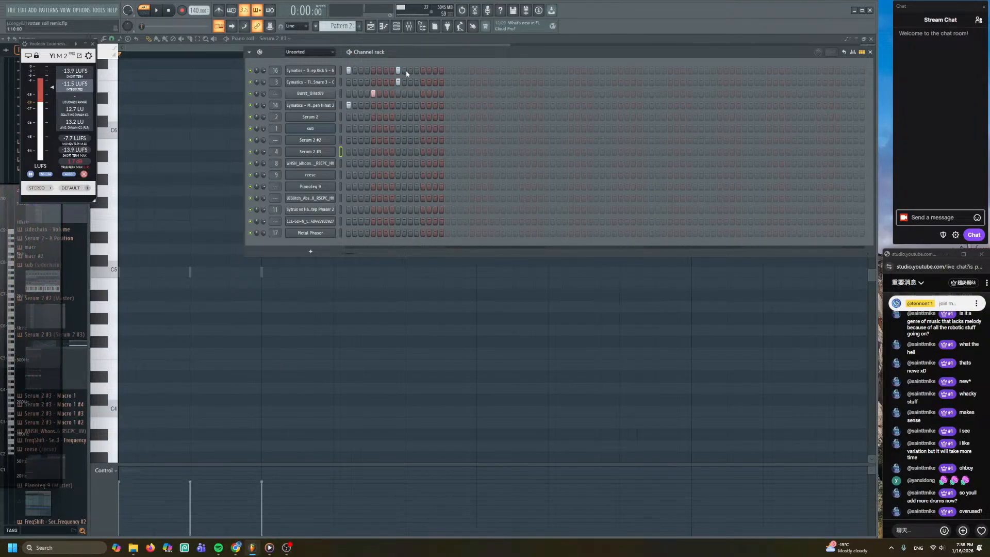
key(space)
key(space)
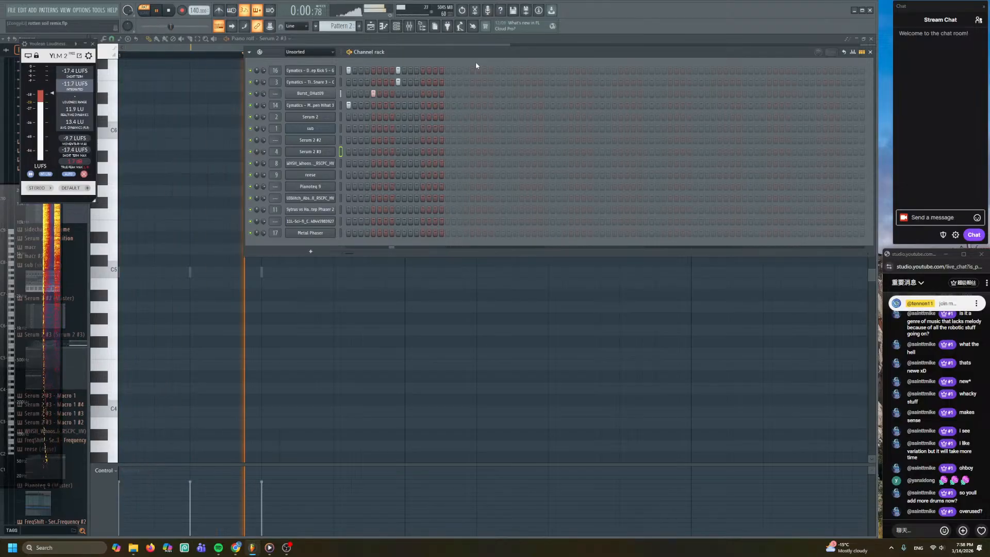
key(space)
click(447, 71)
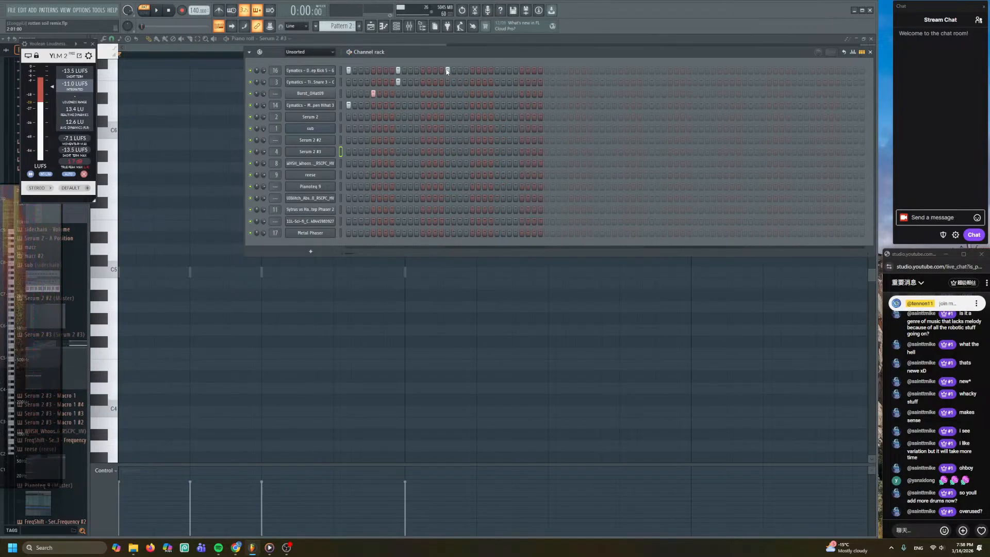
key(space)
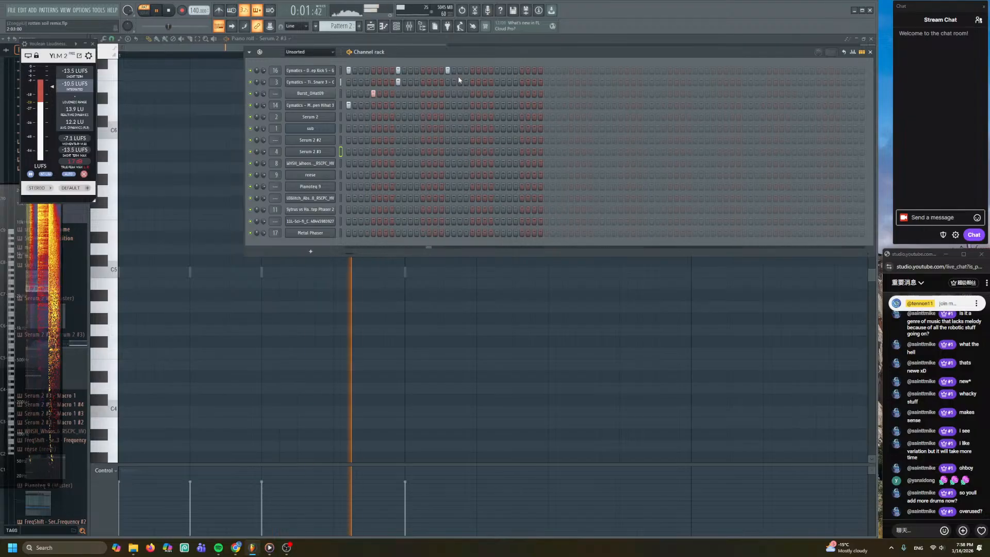
key(space)
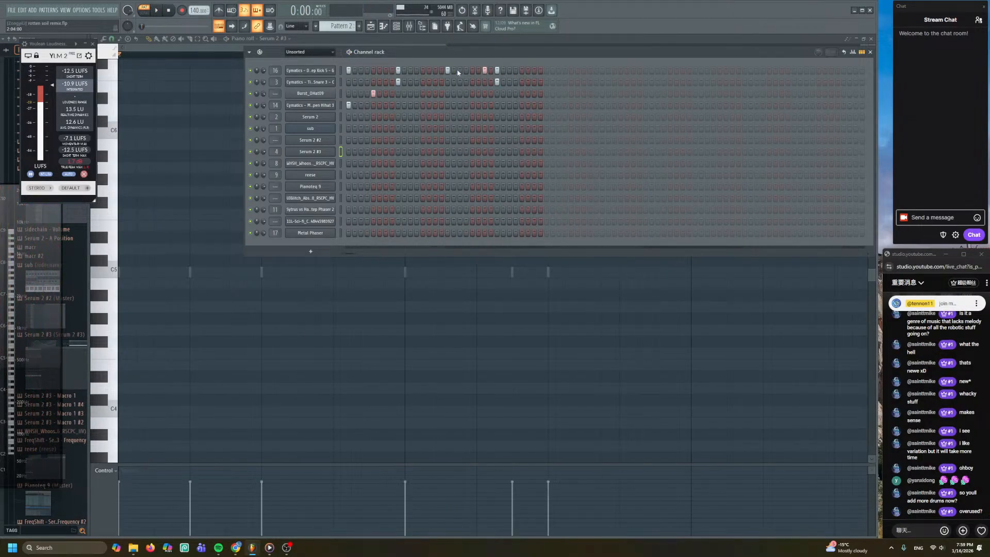
key(space)
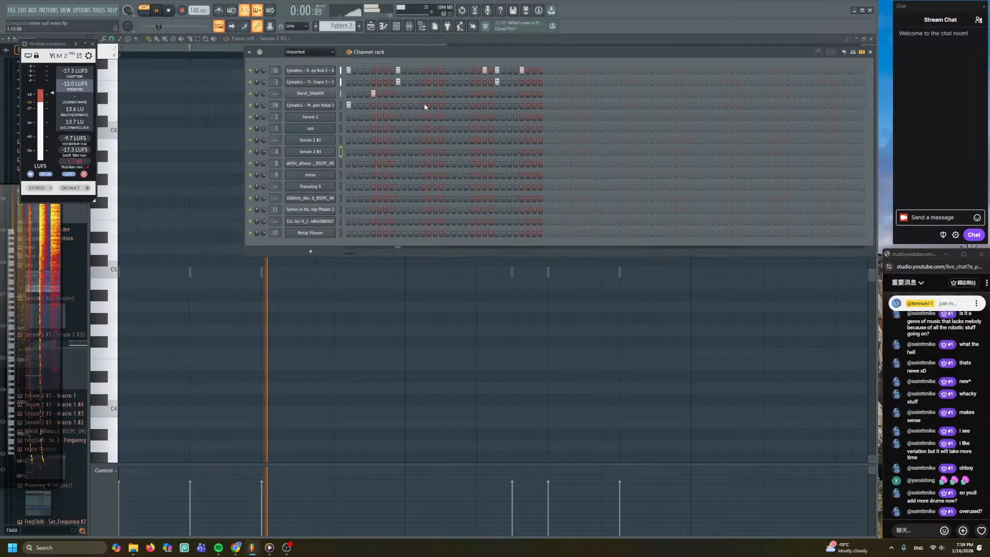
- Add open hi-hats on steps 9, 17 and 25 and Burst hits on steps 13, 21 and 29 of Pattern 2
click(398, 105)
click(423, 94)
click(448, 105)
click(472, 93)
click(497, 105)
click(521, 93)
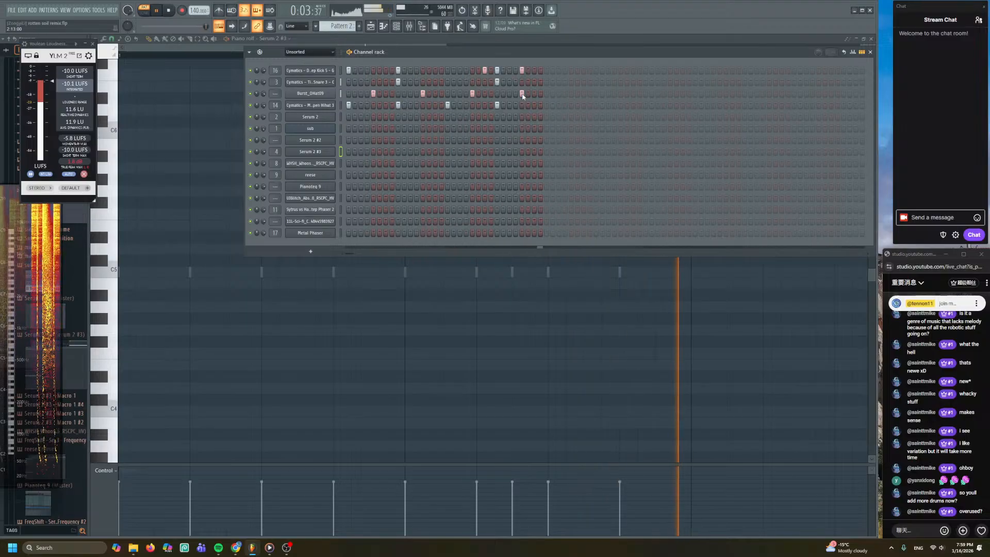
- Repeat Pattern 2 along Track 1 from bar 37 onward and play the second half of the drop
key(F5)
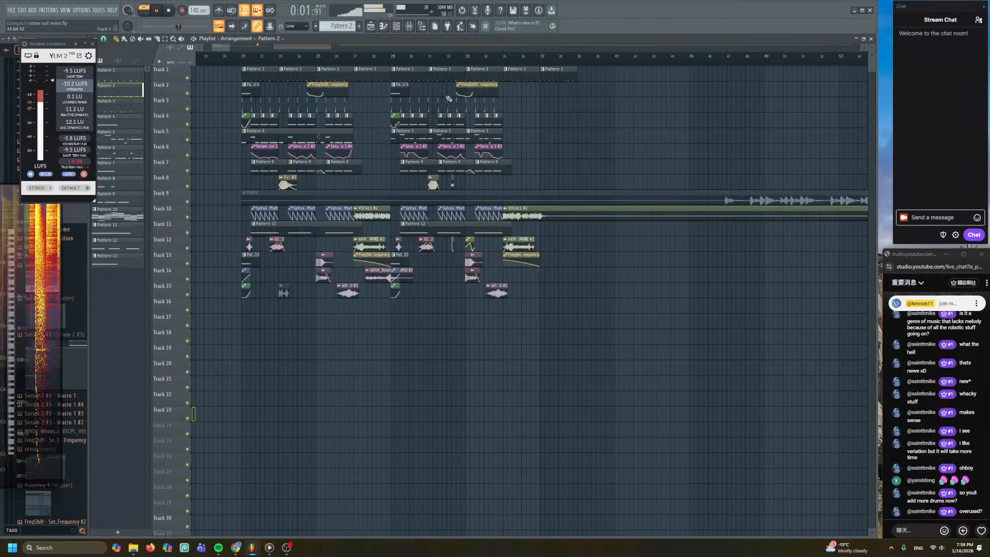
scroll(533, 103, up, 2)
key(space)
drag(565, 102, 350, 103)
scroll(480, 103, up, 2)
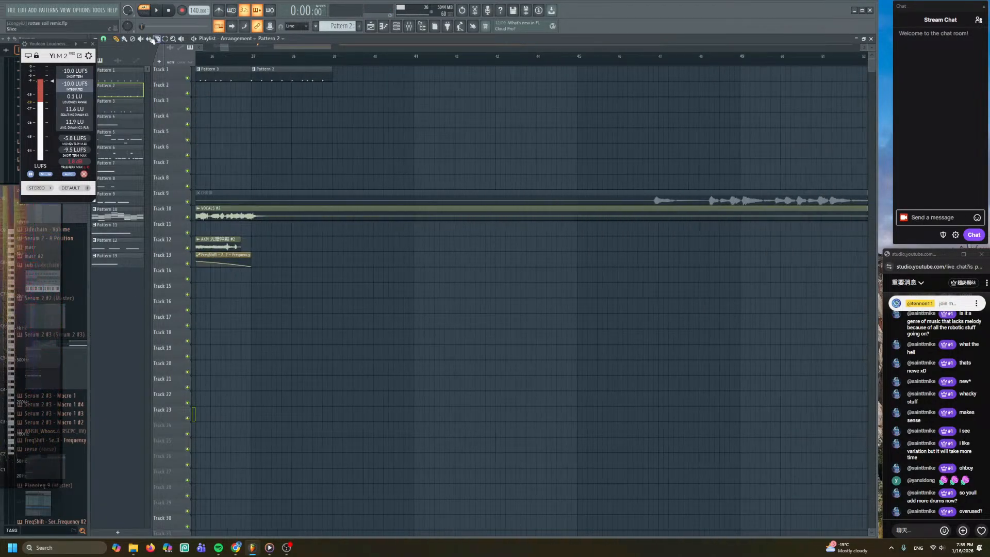
click(415, 75)
mouse_move(415, 76)
mouse_down()
mouse_move(338, 69)
mouse_move(515, 69)
mouse_up()
scroll(431, 121, down, 2)
drag(391, 118, 565, 115)
scroll(426, 101, up, 2)
key(space)
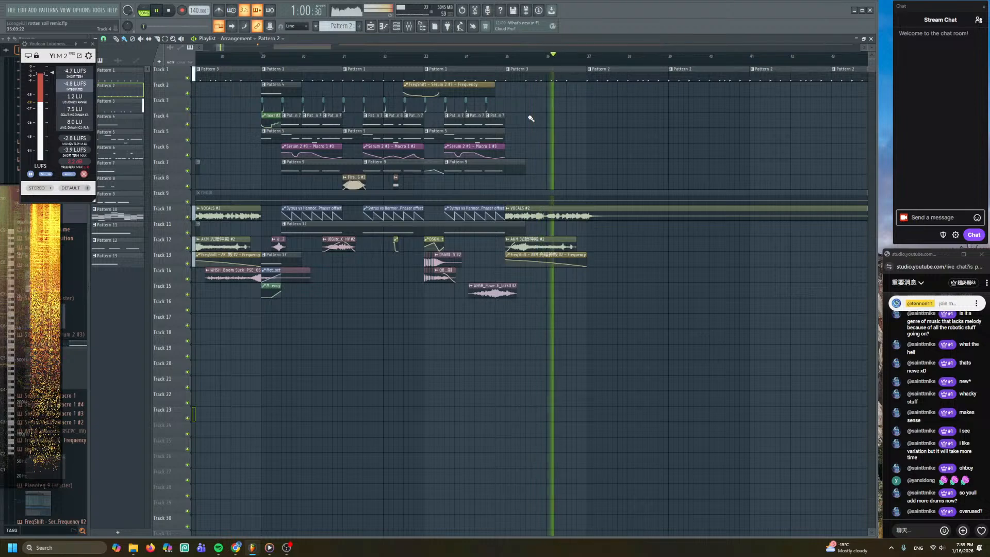
- Copy the opening clips at bar 29 on Tracks 2 to 5 to bar 35 and play the result
key(space)
scroll(261, 109, up, 3)
drag(242, 84, 282, 129)
drag(279, 90, 728, 95)
click(786, 109)
scroll(771, 117, down, 4)
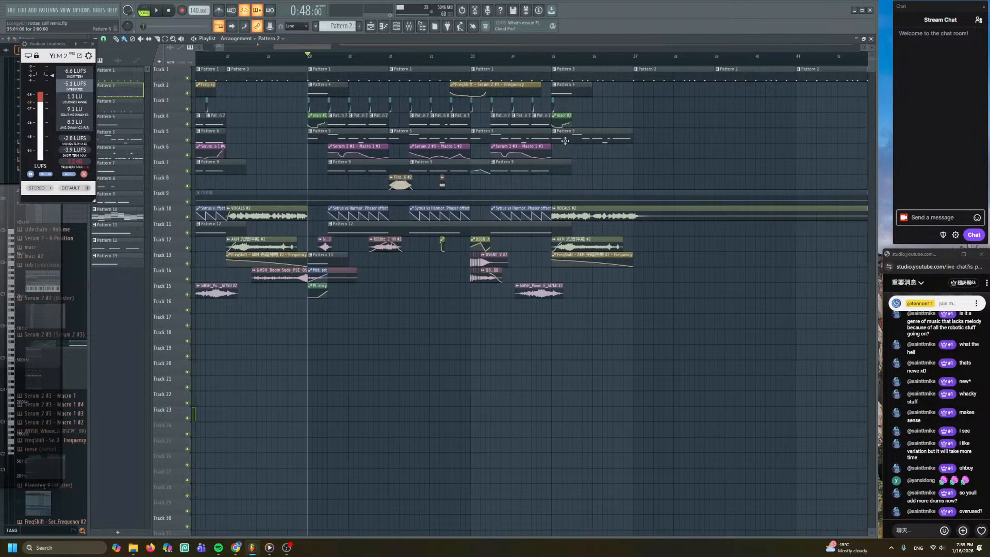
scroll(578, 107, up, 1)
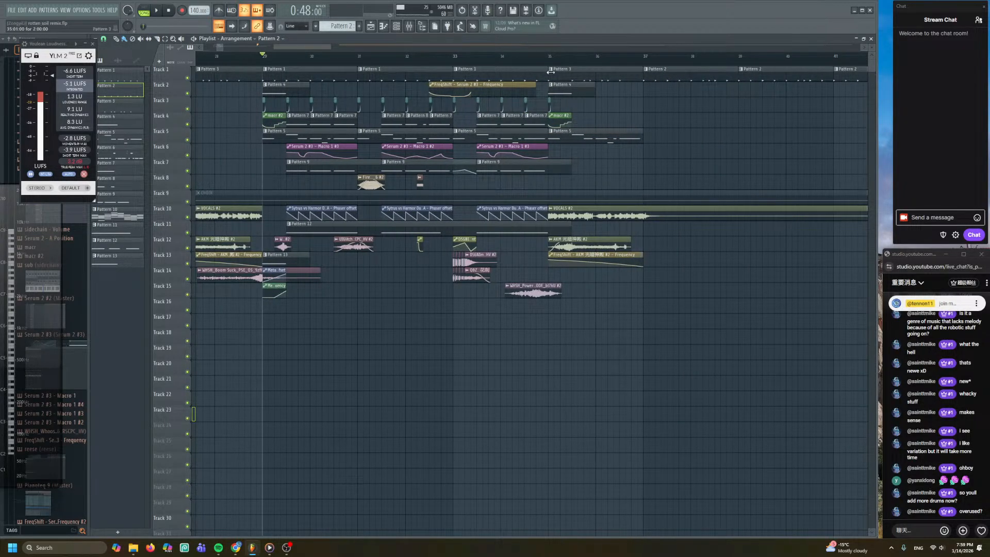
key(space)
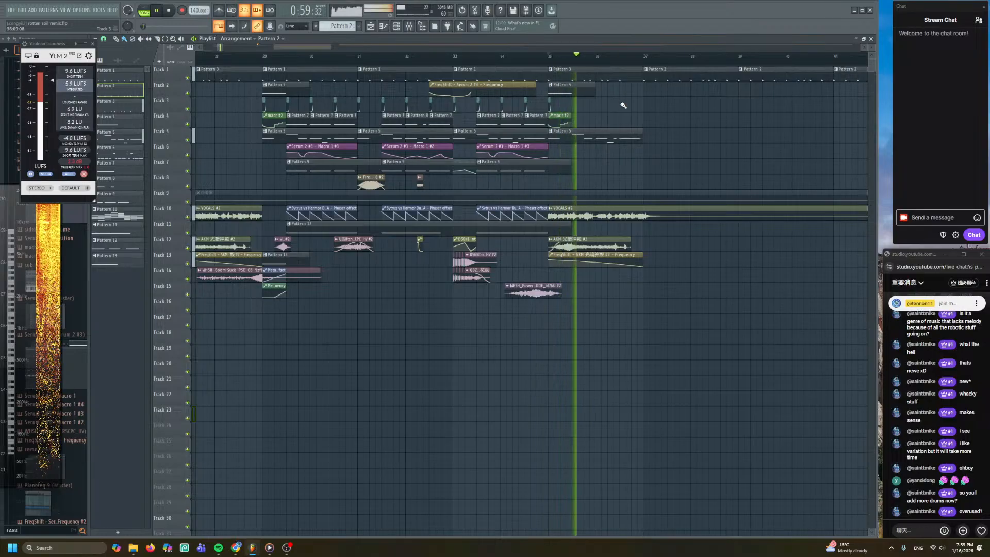
- Move the copied clips on Tracks 2 to 5 from bar 35 to bar 37 and play the transition into them
drag(583, 103, 649, 139)
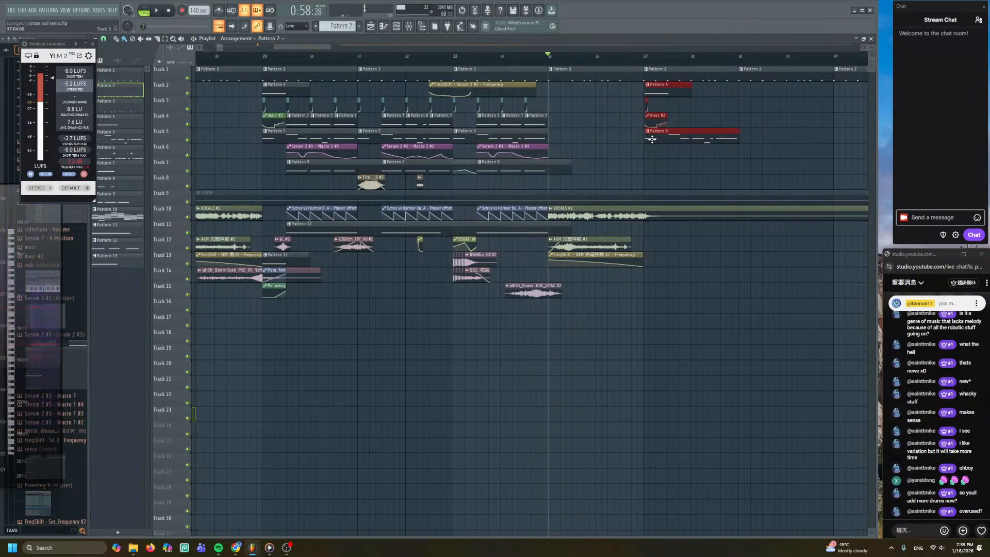
scroll(666, 172, up, 3)
ctrl+click(661, 171)
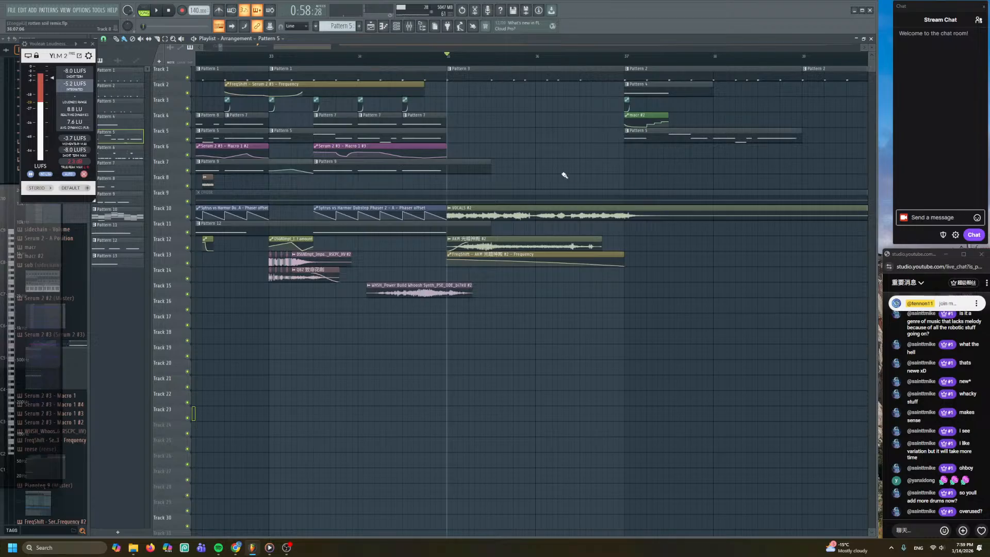
key(space)
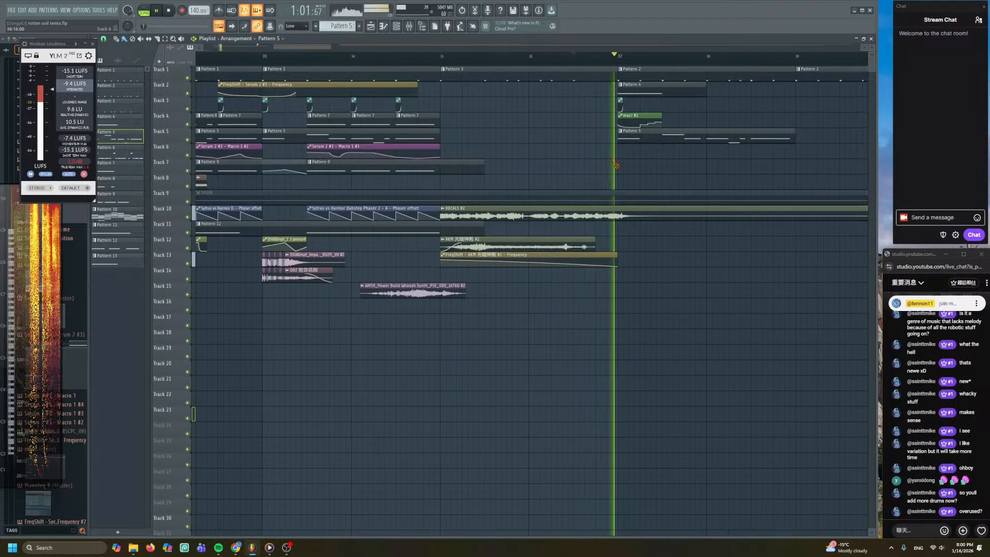
drag(485, 186, 449, 184)
click(463, 56)
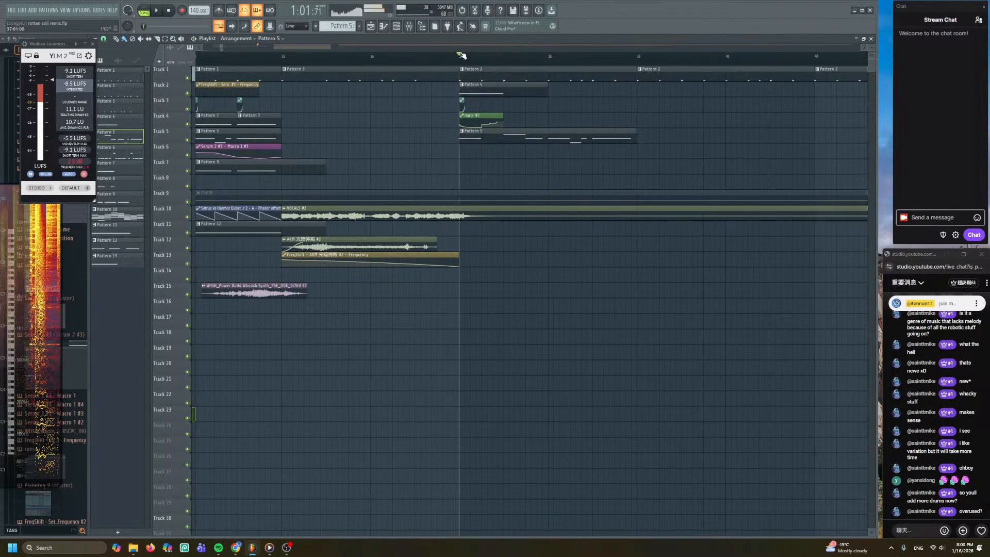
scroll(492, 160, up, 2)
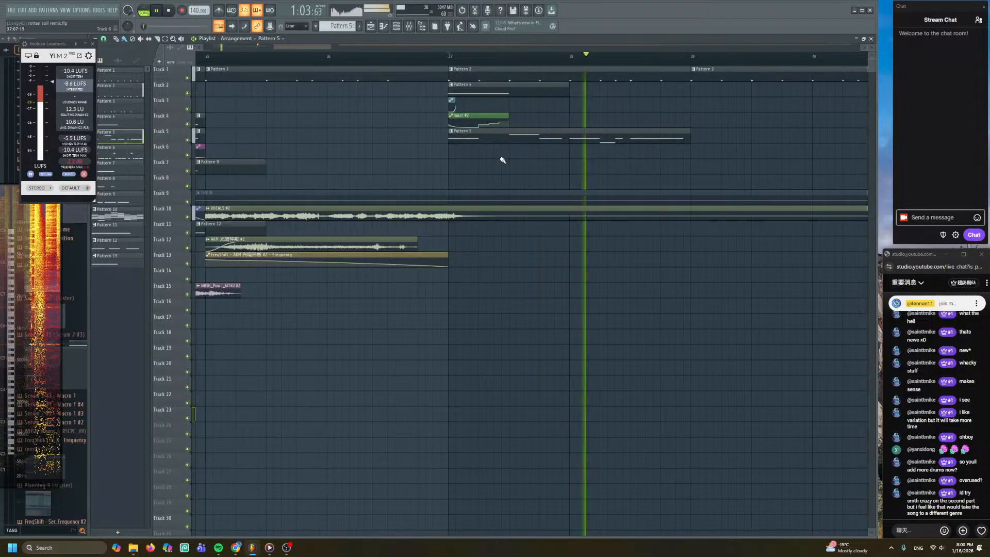
key(space)
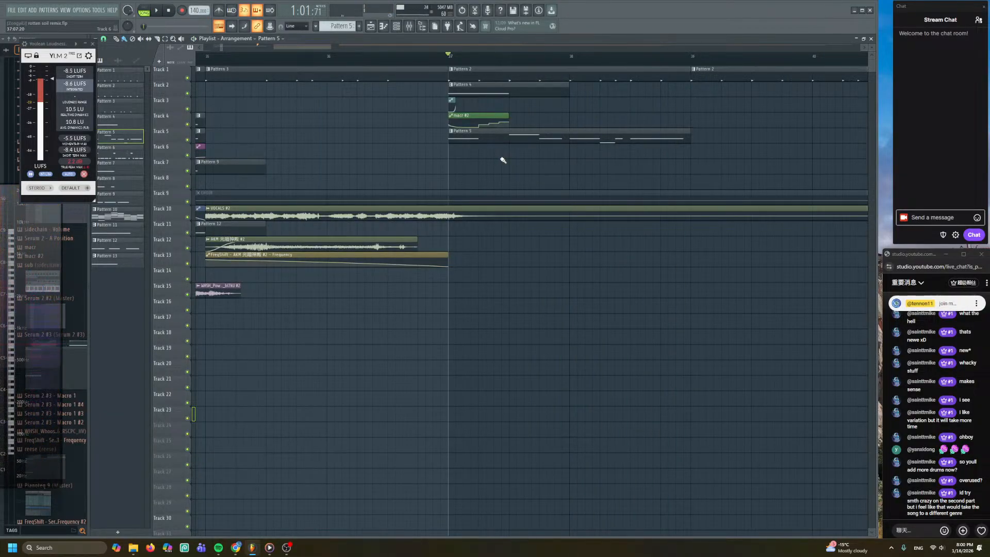
- Review the earlier drop arrangement and replay the new section from bar 37
scroll(461, 234, down, 5)
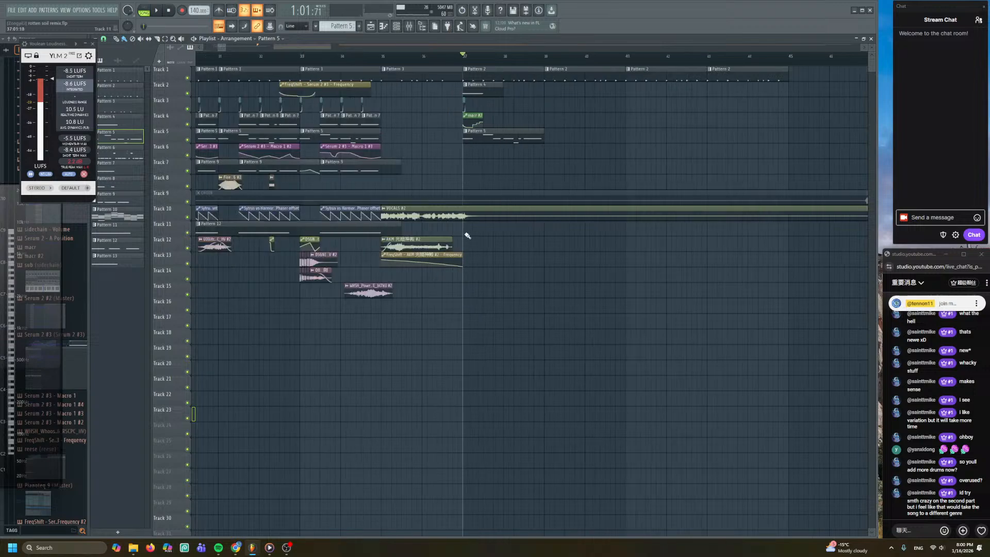
scroll(457, 248, right, 2)
scroll(467, 273, up, 2)
click(220, 55)
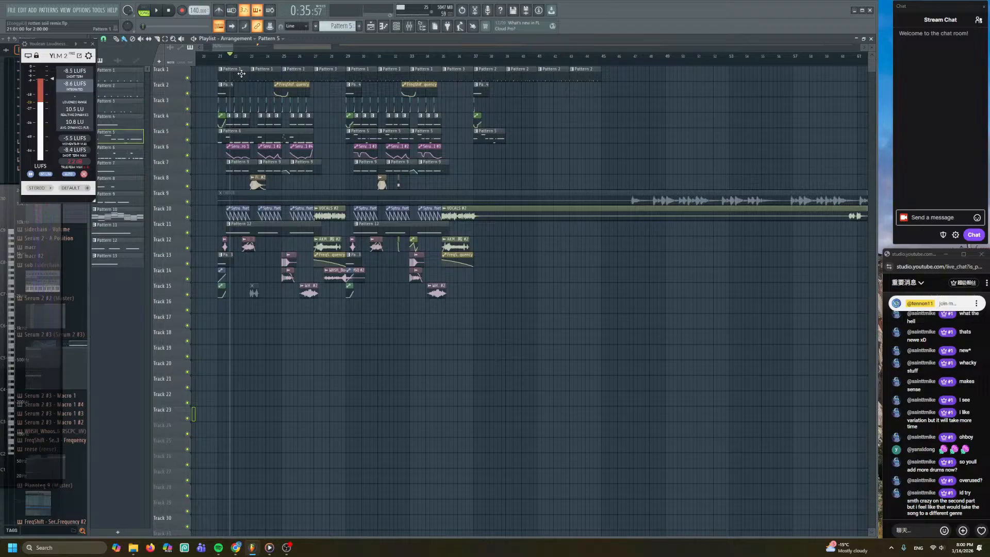
scroll(468, 165, up, 5)
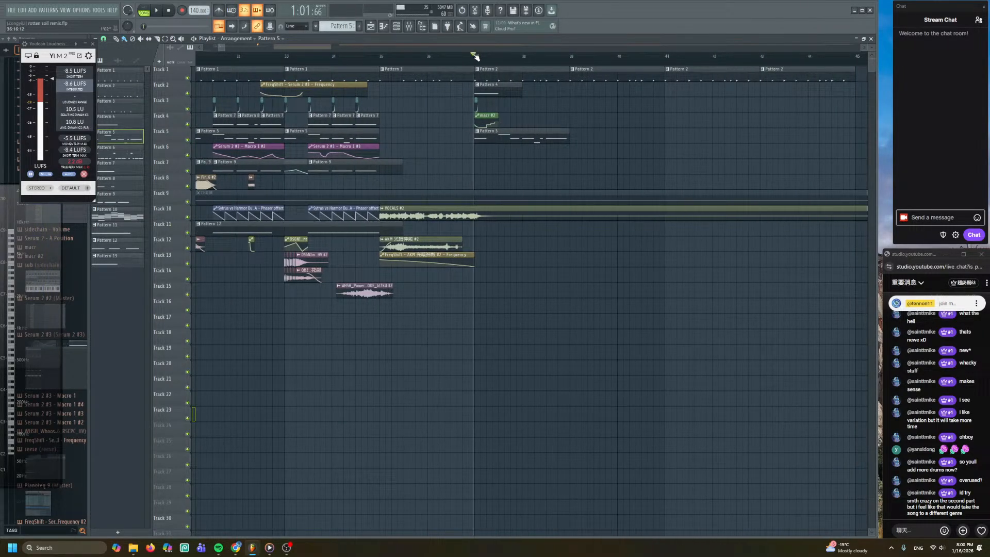
drag(473, 54, 475, 55)
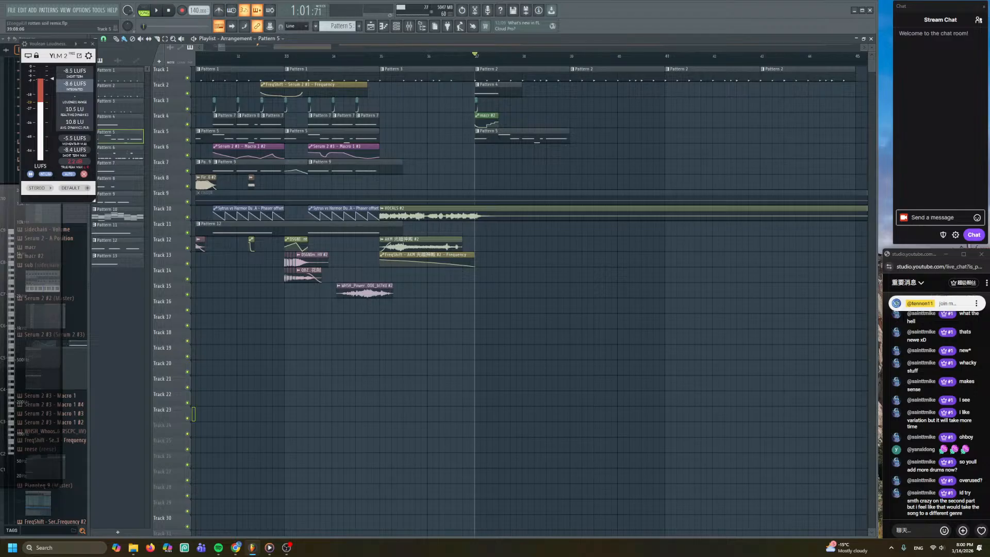
key(space)
scroll(592, 141, up, 3)
scroll(587, 165, up, 2)
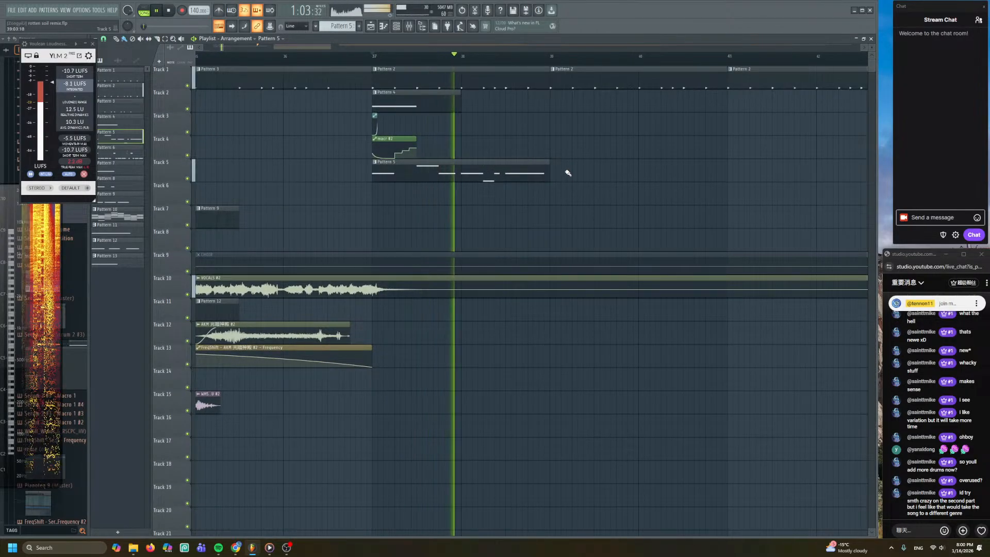
key(space)
key(space)
scroll(458, 141, down, 2)
key(space)
- Audition the Pattern 7 bass section shortly after bar 29 in the playlist
drag(386, 161, 611, 183)
click(345, 58)
key(space)
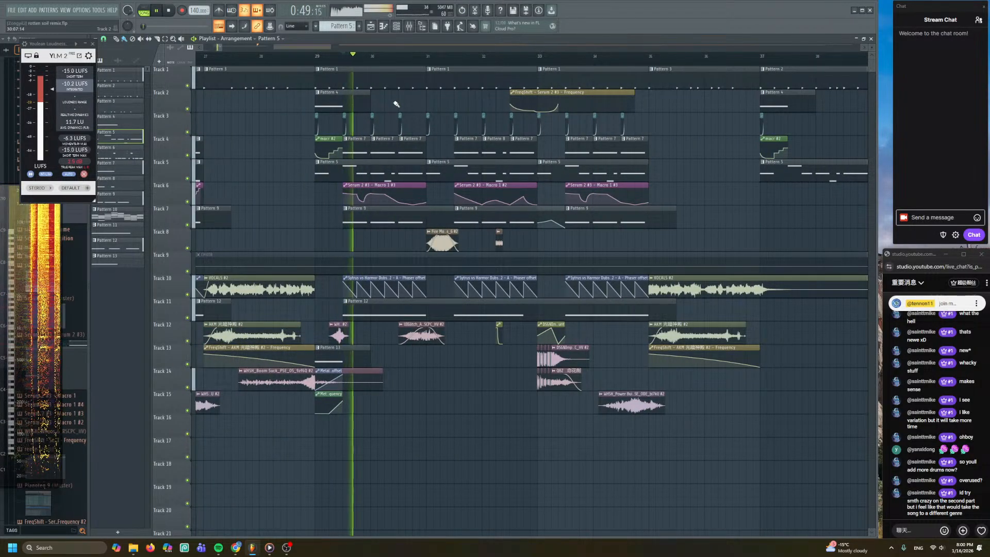
key(space)
key(space)
key(space)
- Open Pattern 7's Serum 2 #3 notes in the piano roll and play the pattern on its own
click(396, 29)
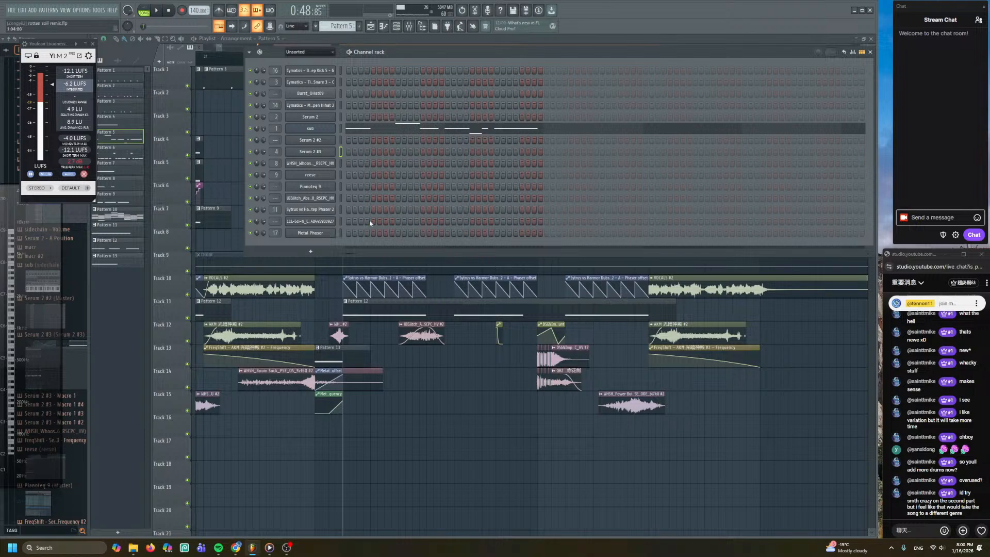
key(F6)
double_click(364, 149)
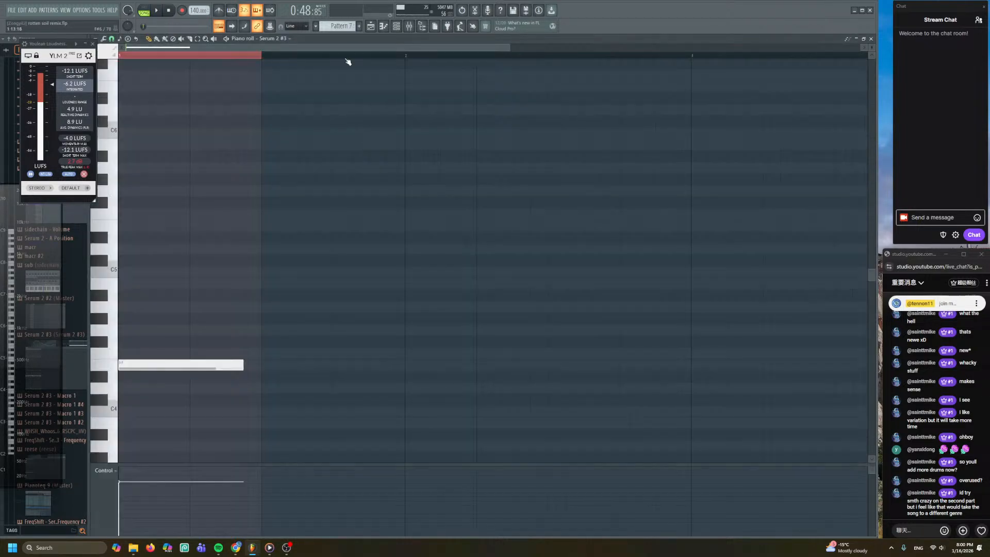
key(F7)
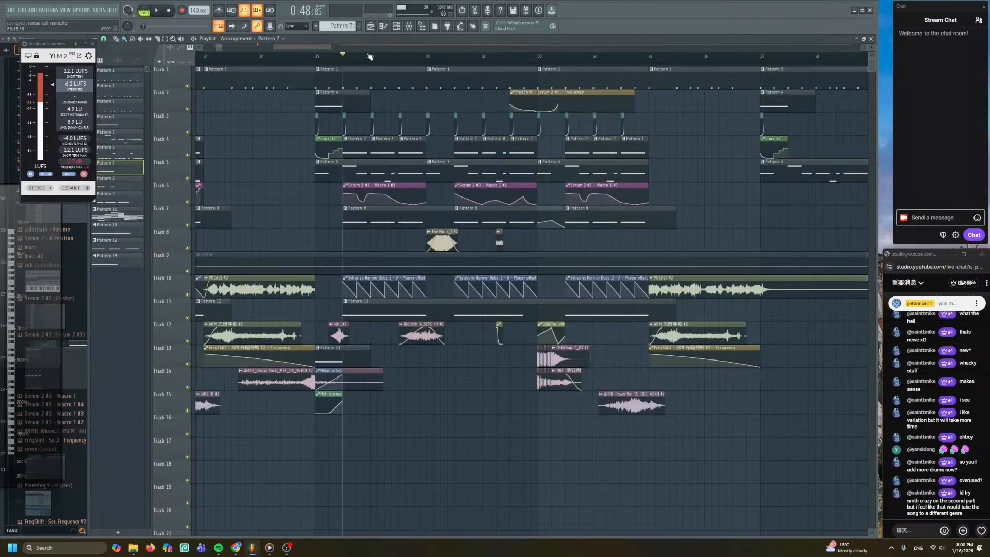
double_click(354, 149)
drag(466, 47, 396, 45)
key(l)
key(space)
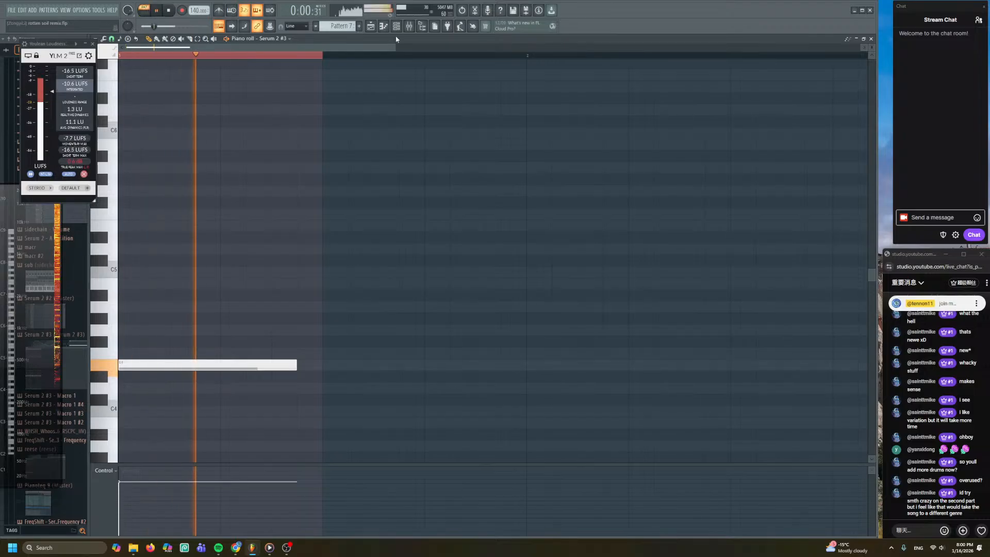
key(F6)
key(space)
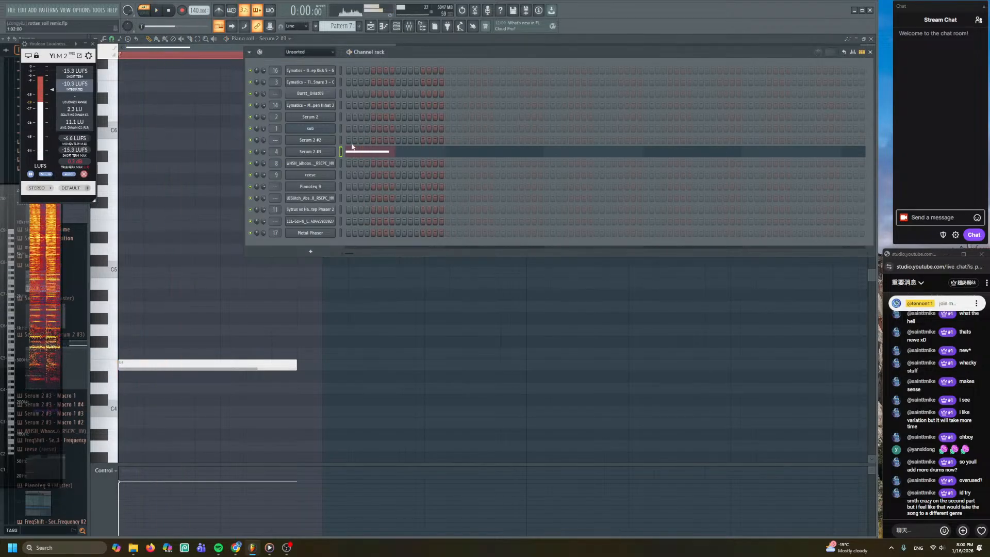
- Clone the Serum 2 #3 channel and find the clone in the channel rack
click(324, 164)
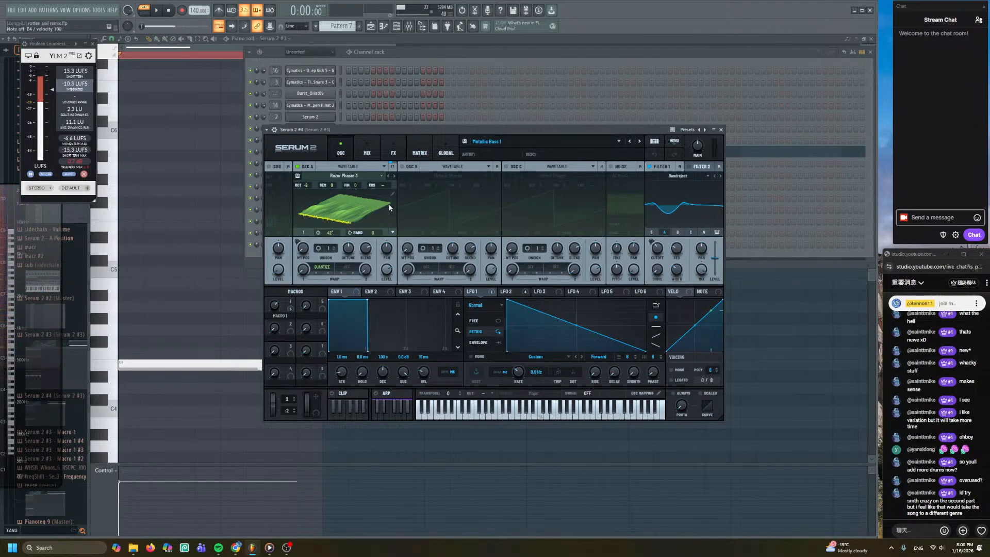
click(370, 26)
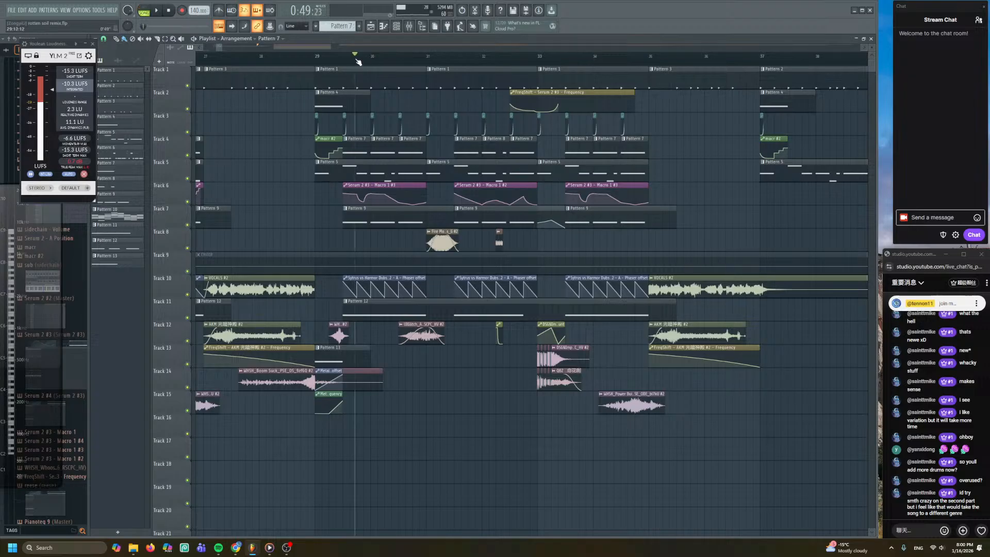
click(409, 26)
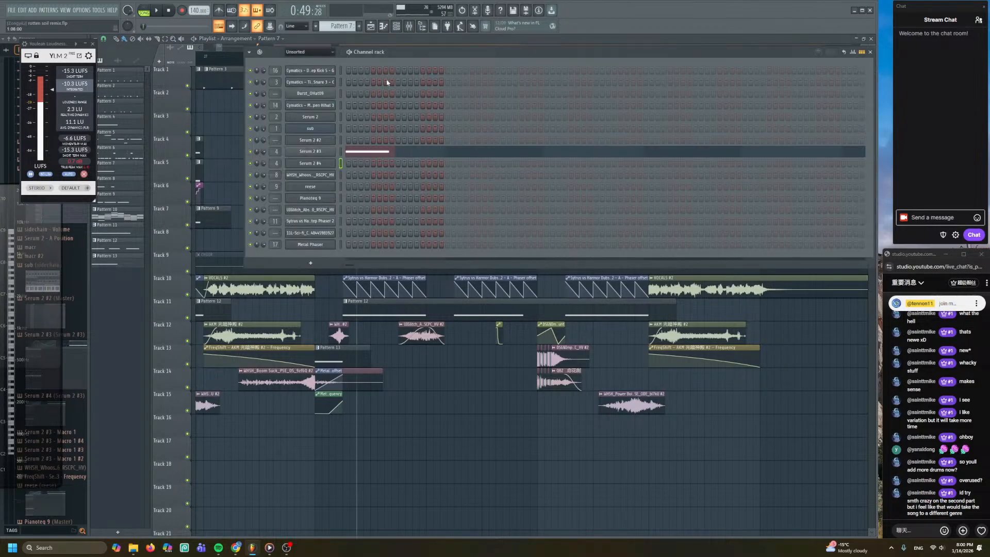
click(322, 167)
click(422, 40)
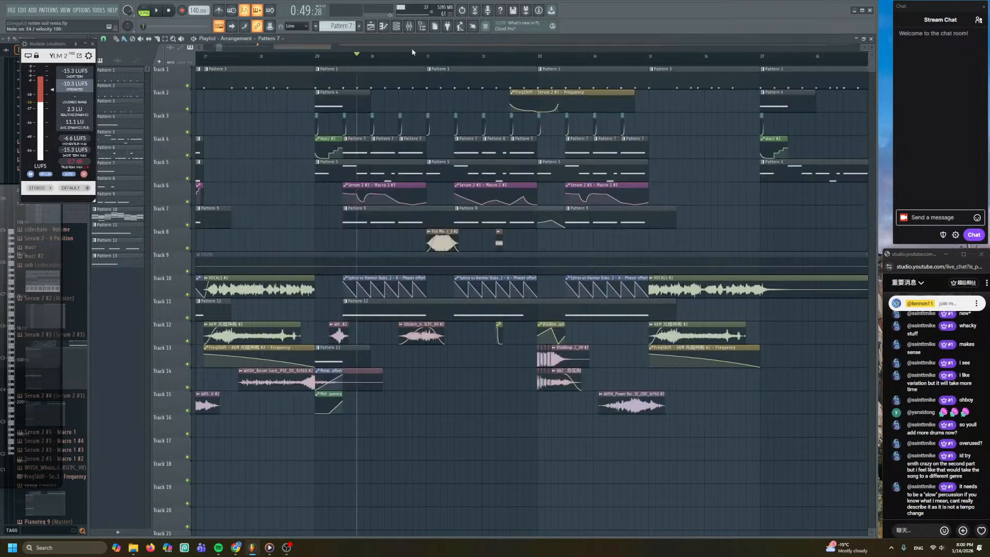
click(396, 27)
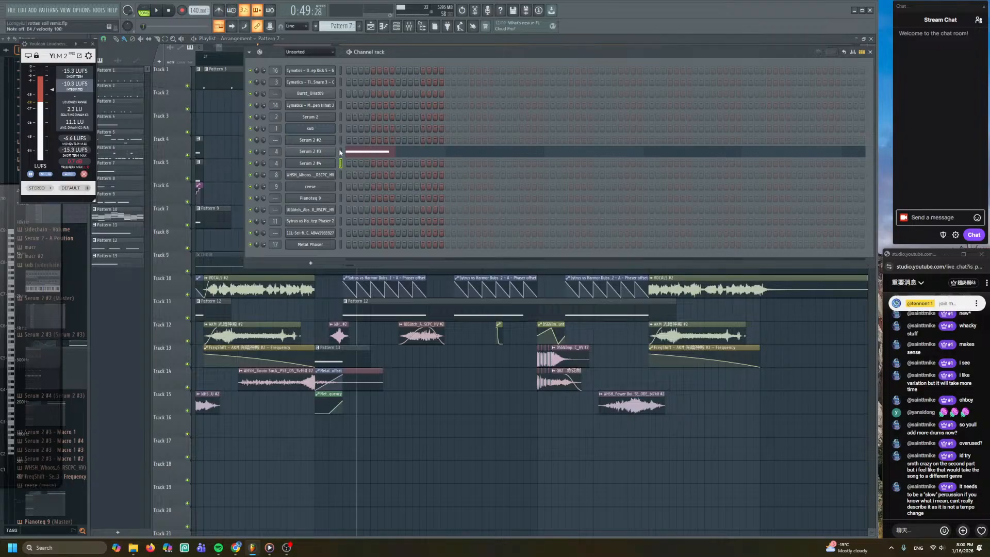
- Examine the cloned Metallic Bass 1 preset's Macro 1 control, modulation matrix, mix and effects chain
click(324, 163)
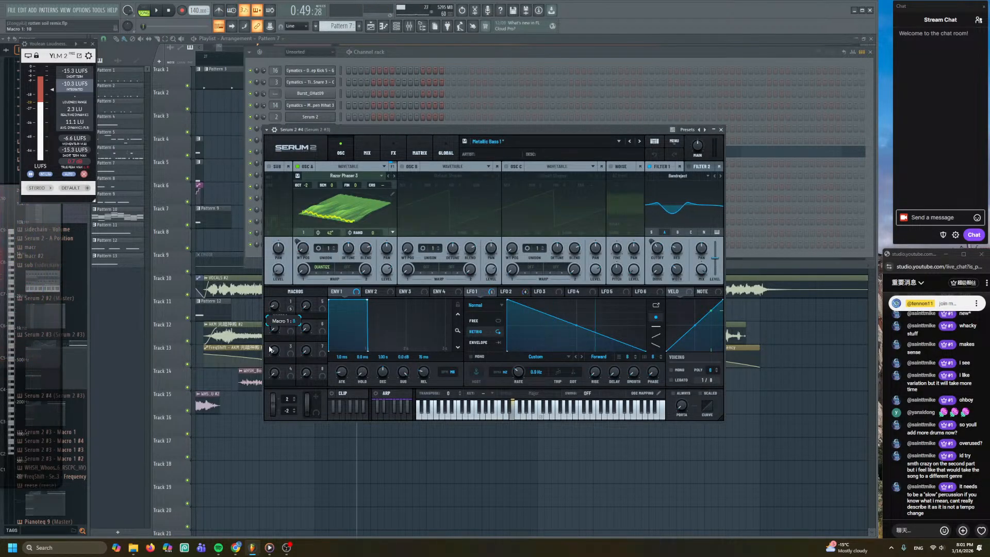
click(409, 151)
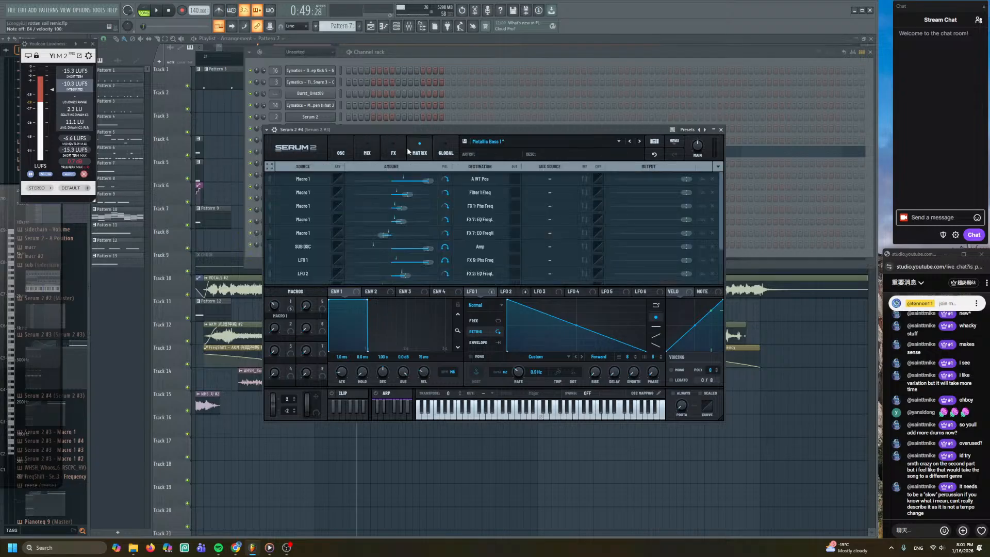
click(367, 151)
click(391, 150)
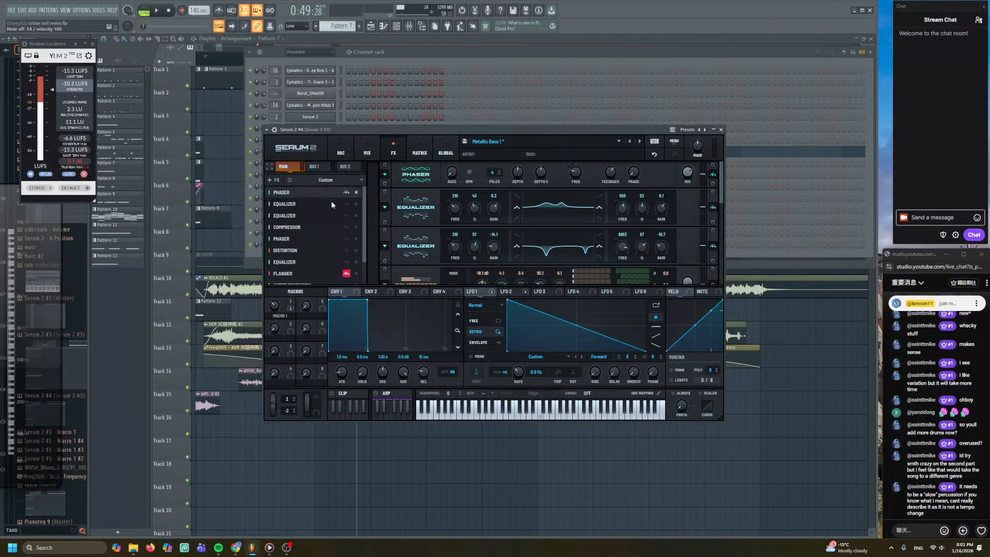
scroll(363, 239, down, 2)
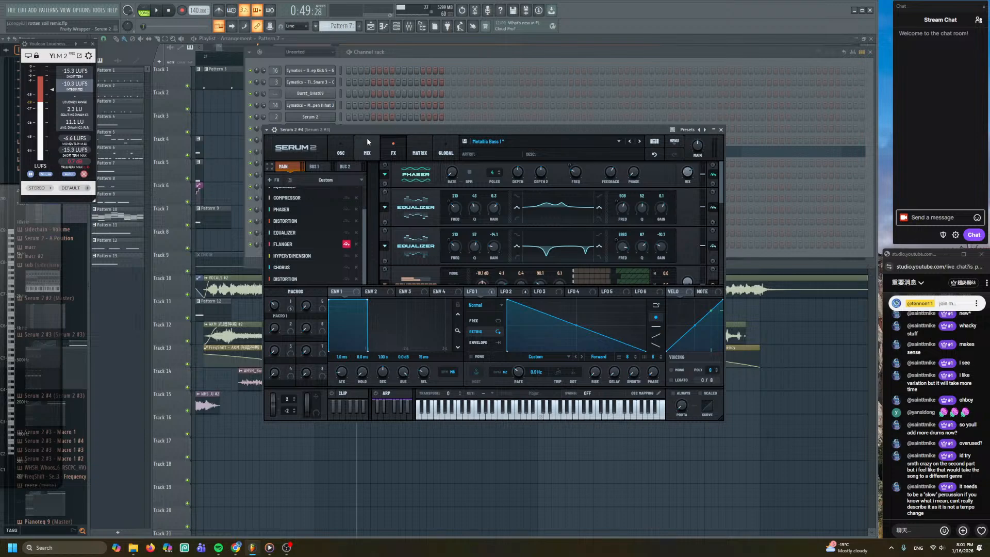
click(340, 150)
click(415, 52)
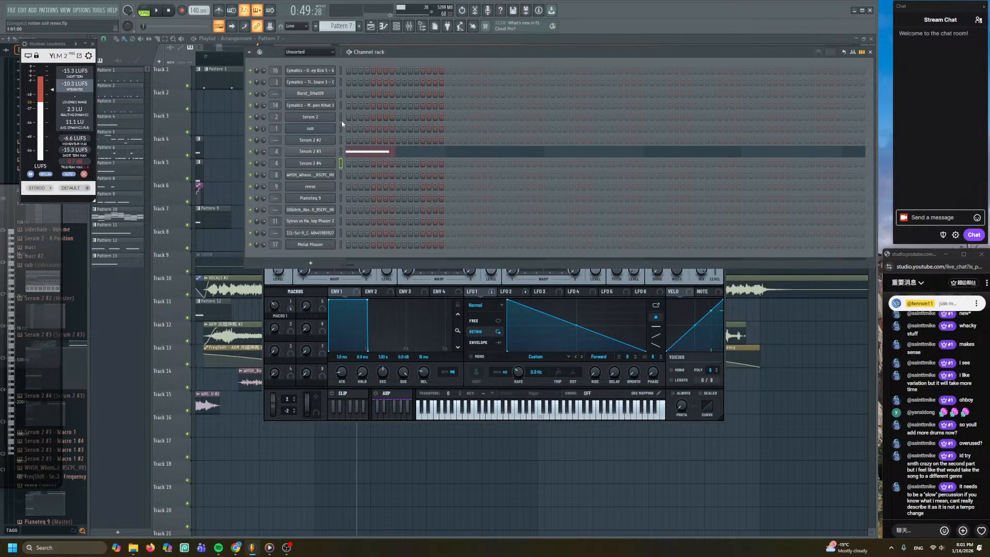
- Delete the cloned Serum 2 #4 channel
click(340, 152)
right_click(335, 161)
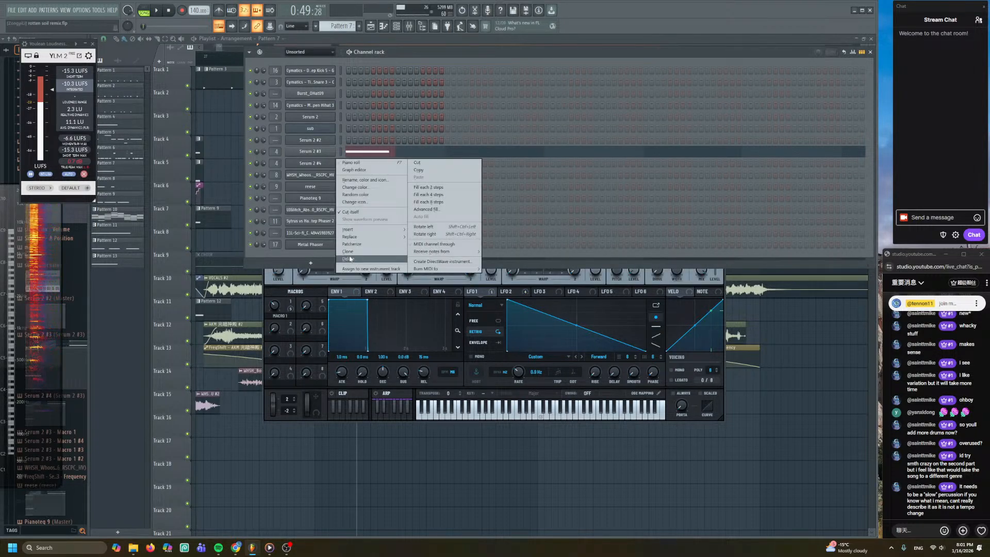
click(353, 260)
click(525, 297)
- Clone the Serum 2 #3 channel again and check its mixer track and effects
right_click(320, 151)
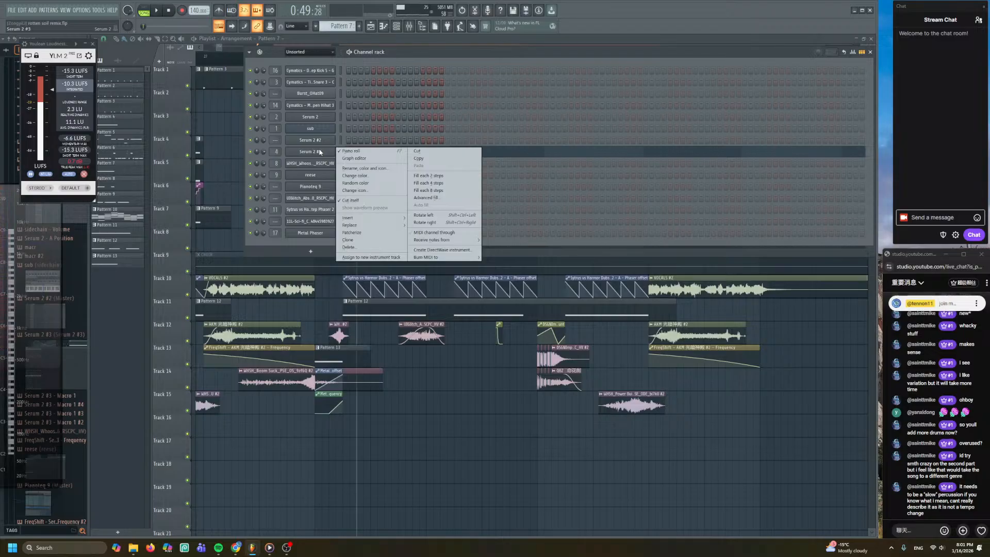
click(347, 240)
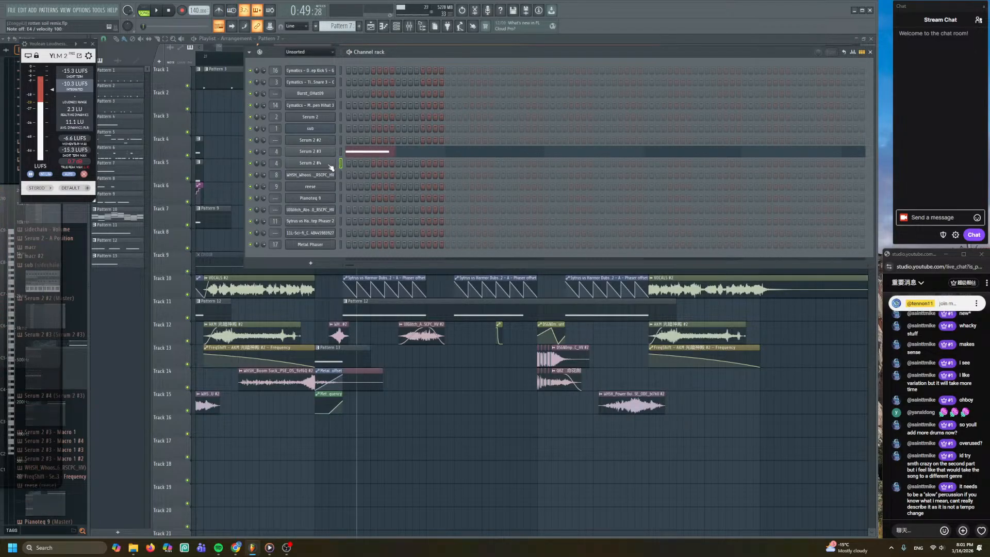
click(413, 33)
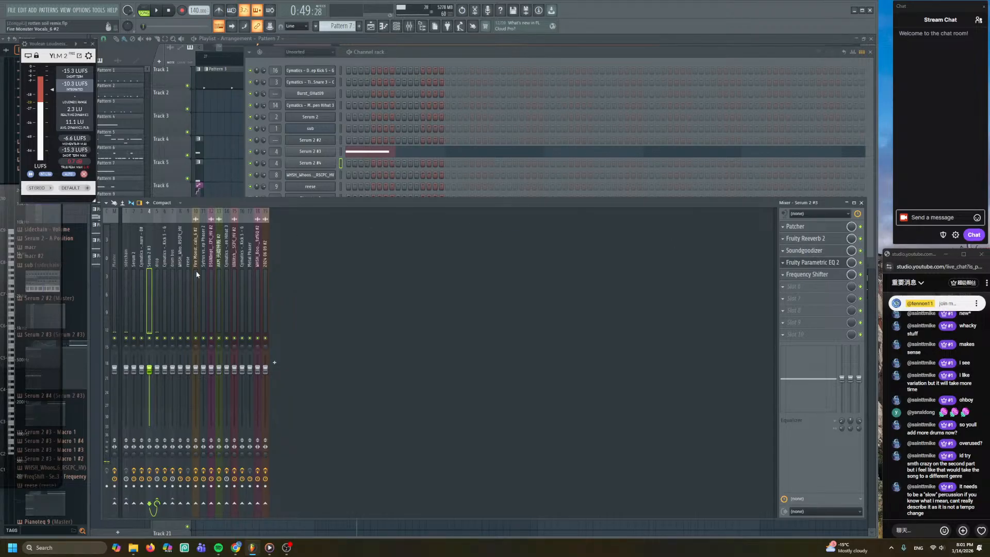
click(229, 118)
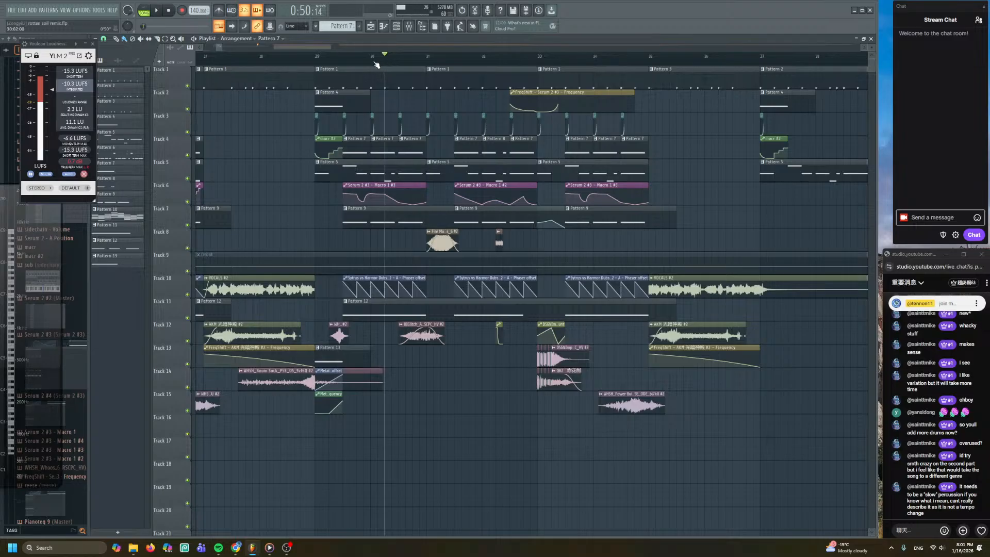
- Play the second half of the drop from bar 29 toward the new section at bar 37
ctrl+scroll(383, 161, up, 4)
key(space)
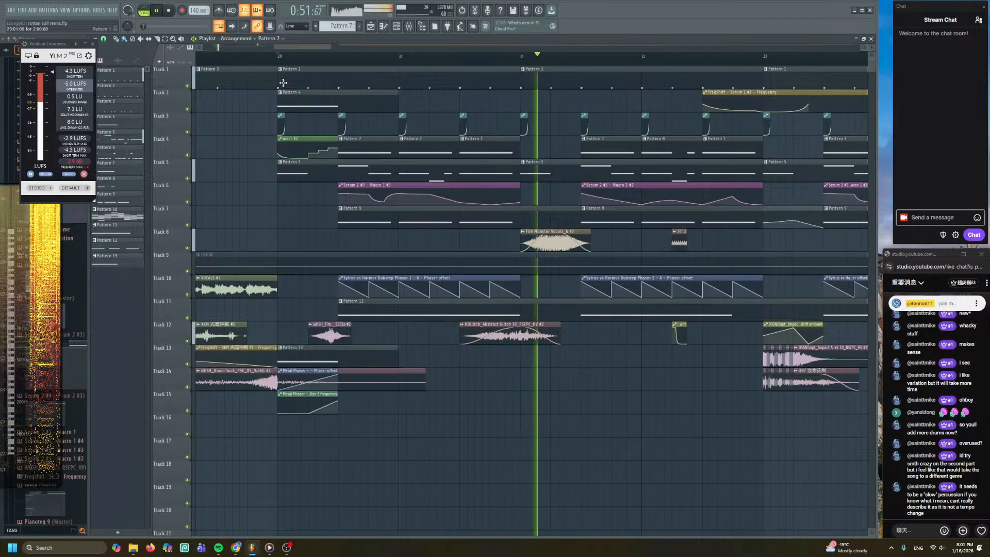
ctrl+scroll(366, 240, down, 4)
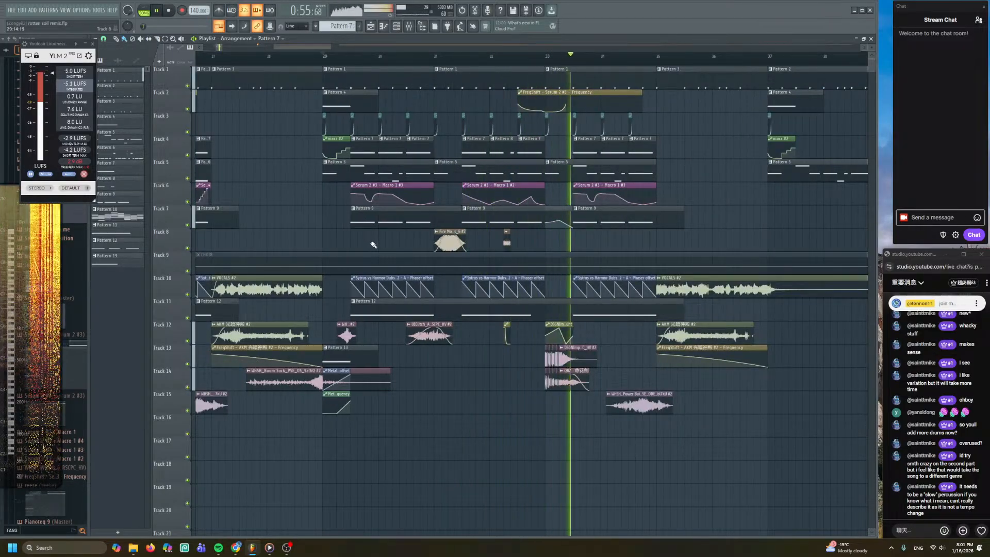
ctrl+scroll(490, 356, up, 3)
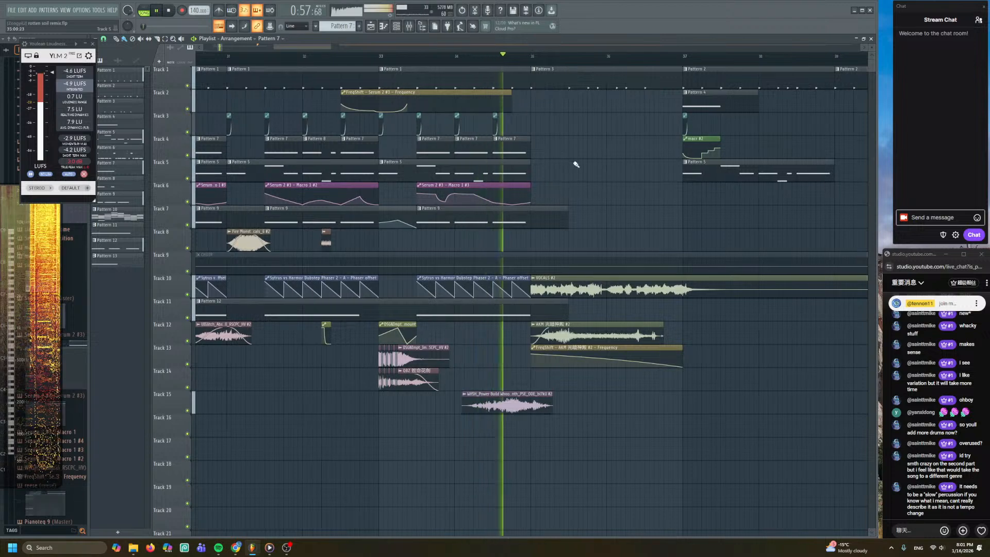
- Play the song up to the new section, stop playback and set the song position to bar 37
ctrl+scroll(417, 191, down, 3)
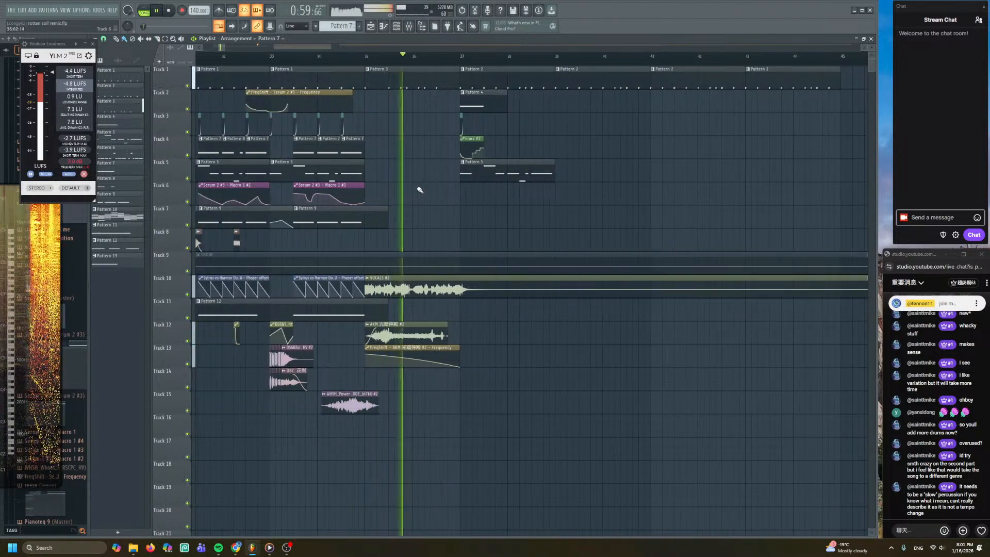
ctrl+scroll(407, 201, up, 3)
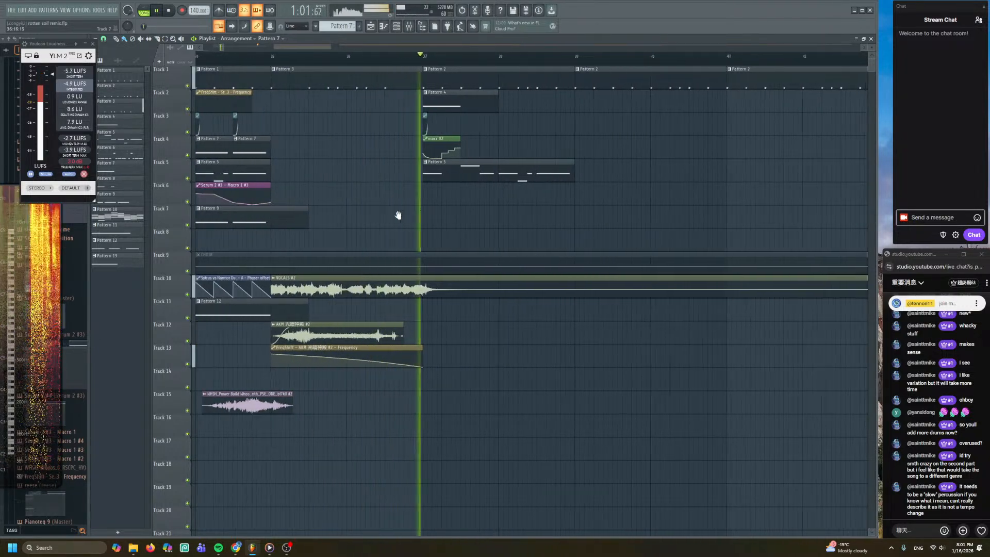
drag(420, 211, 360, 211)
key(space)
click(367, 61)
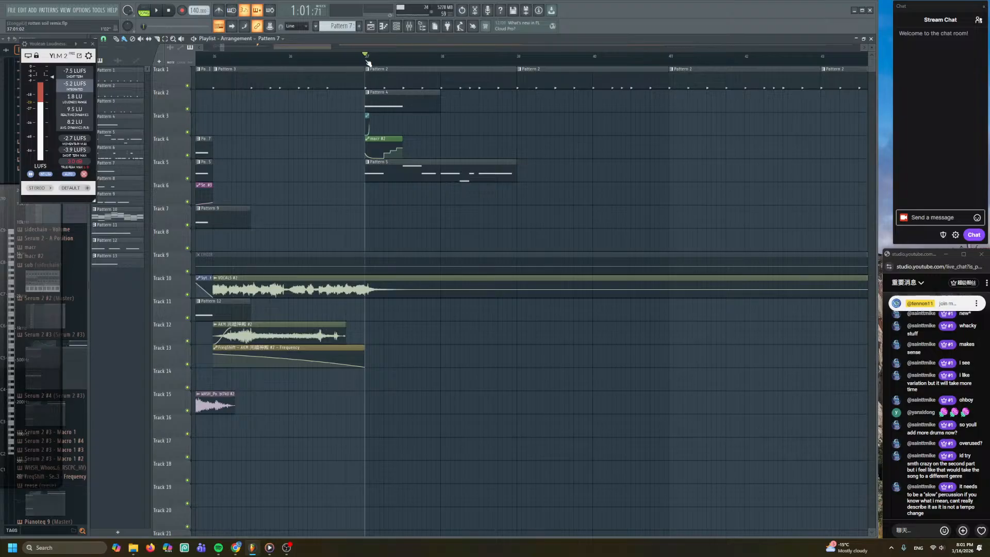
- Open the Serum 2 #4 instrument and audition its Metallic Bass 1 preset with a few test notes
double_click(407, 84)
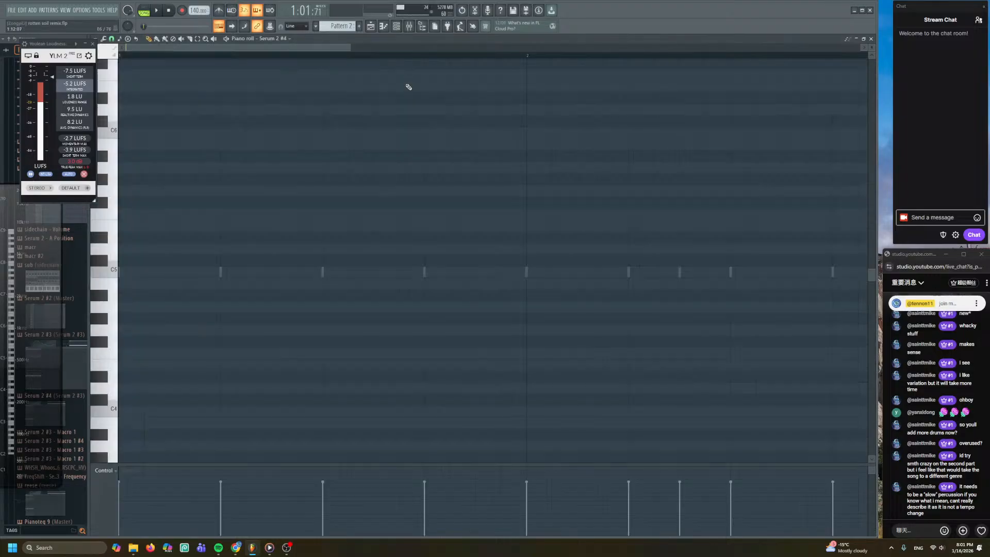
click(396, 27)
click(310, 163)
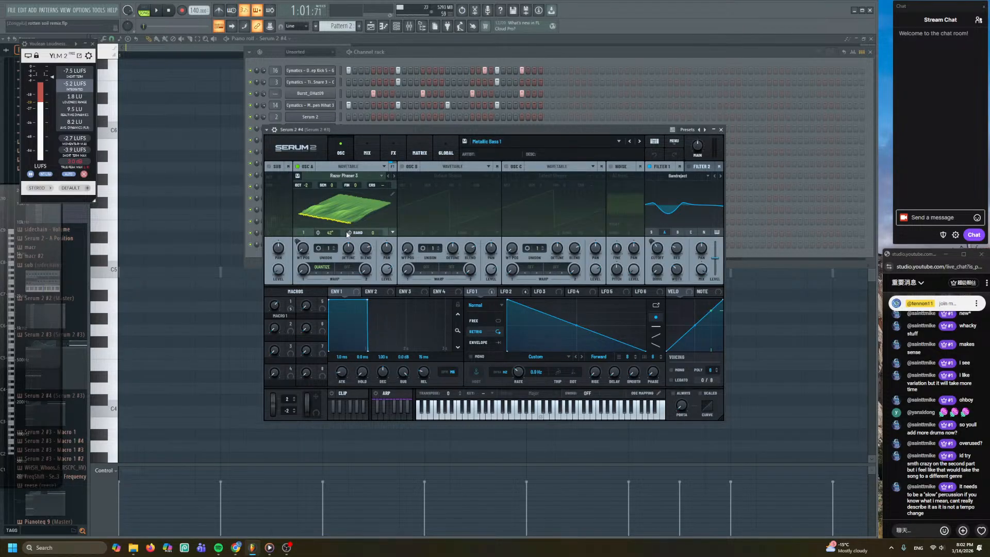
drag(452, 130, 461, 224)
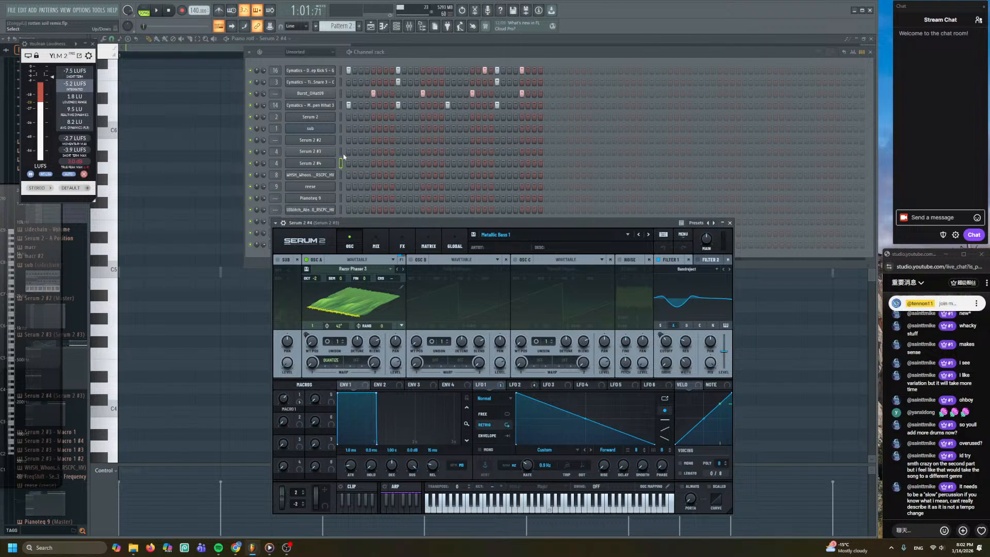
key(c)
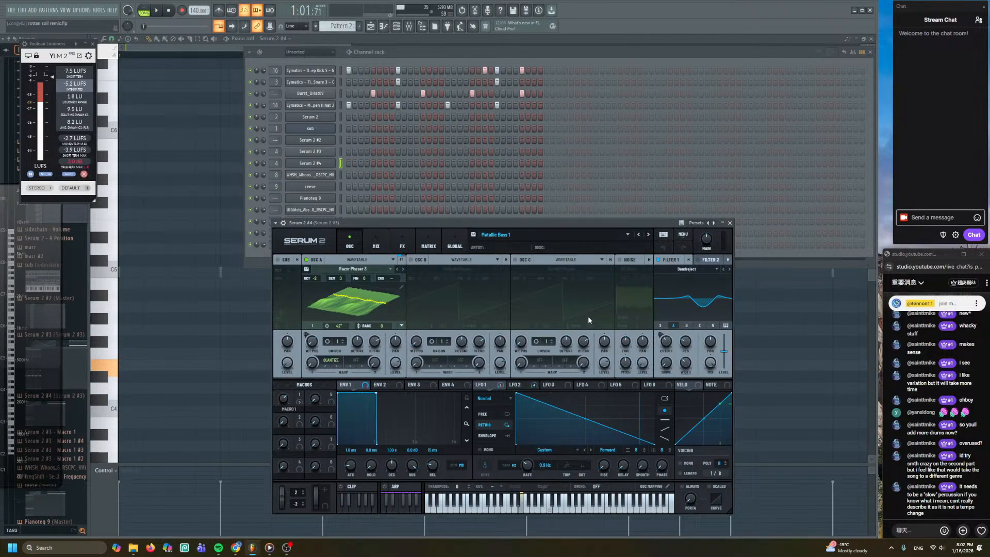
key(c)
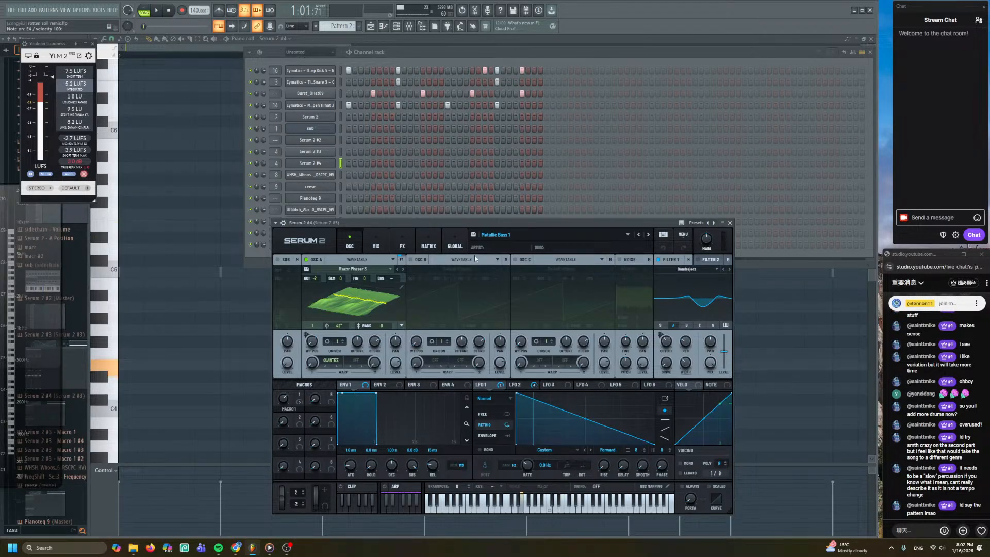
- Look through the Metallic Bass 1 effects chain in Serum 2 #4, from the first phaser to the last distortion
click(405, 245)
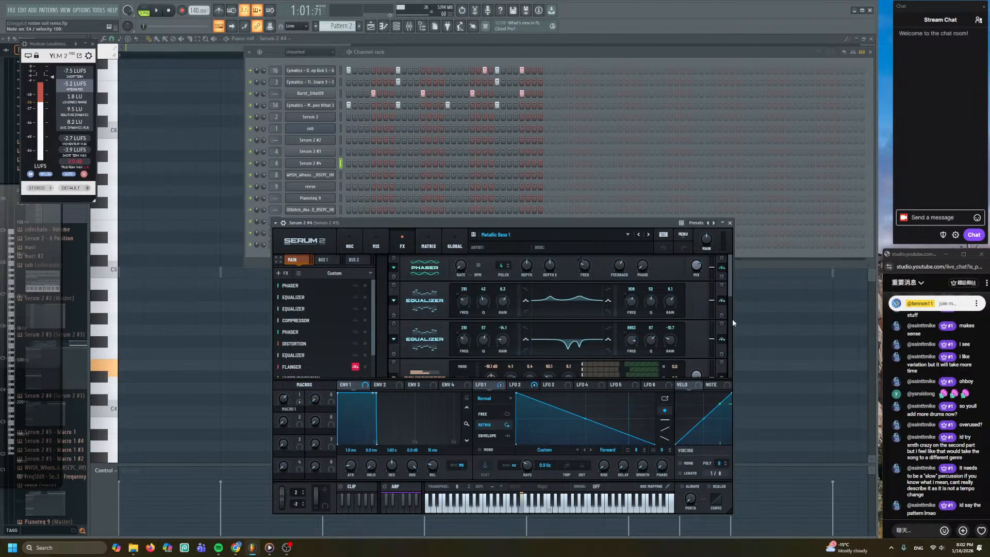
drag(727, 290, 731, 389)
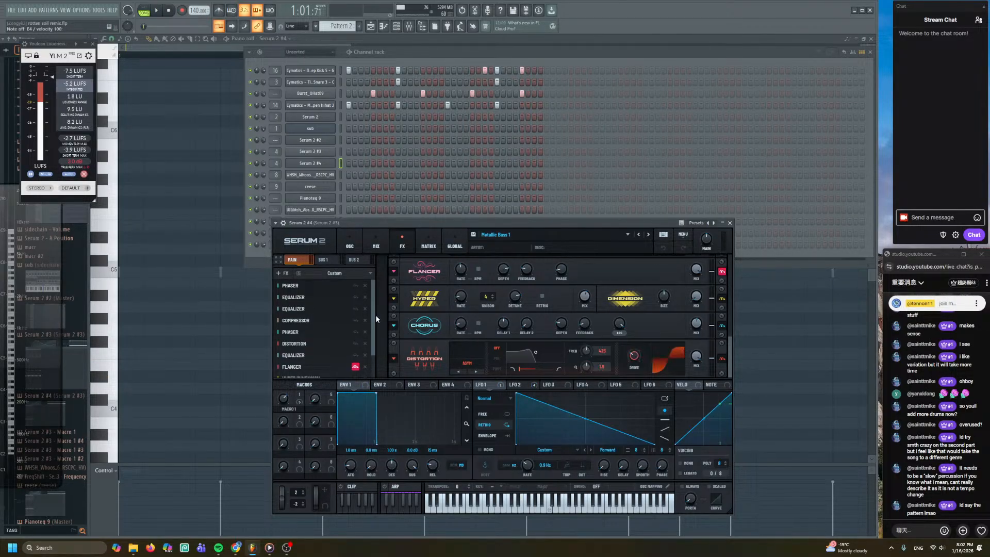
drag(373, 321, 397, 295)
drag(731, 346, 730, 258)
- Play the song briefly from bar 37 and select the Serum 2 #3 and Serum 2 #4 channels in turn to compare them
click(339, 152)
click(371, 25)
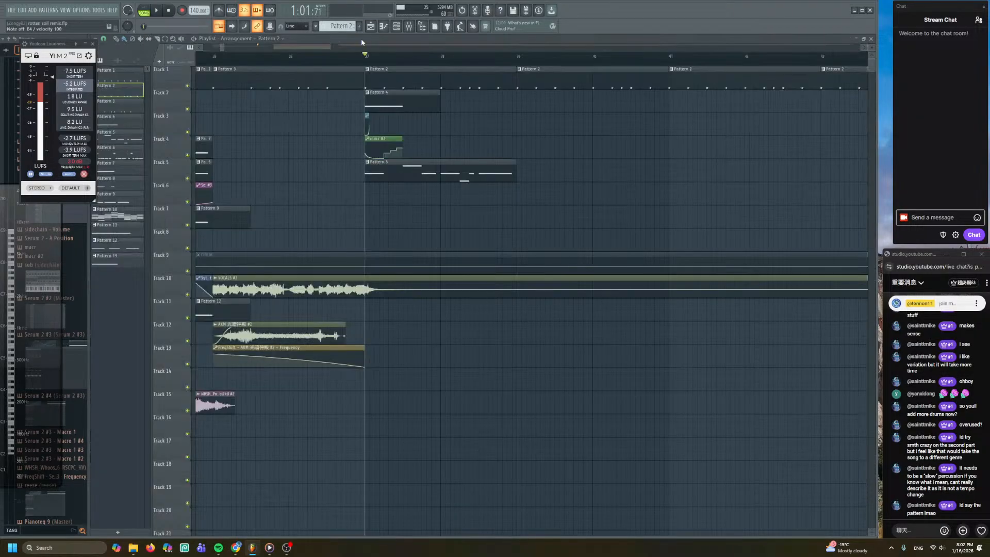
click(395, 27)
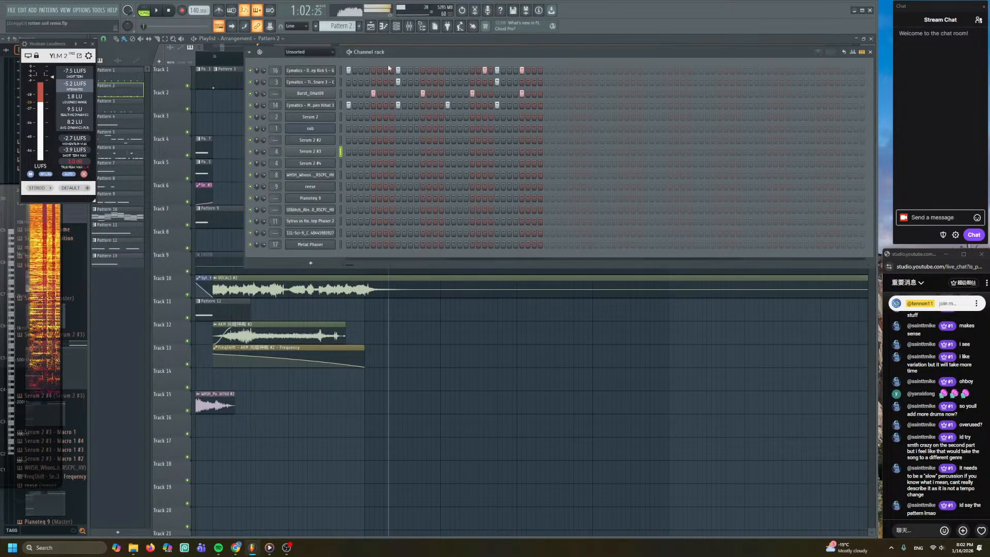
right_click(348, 164)
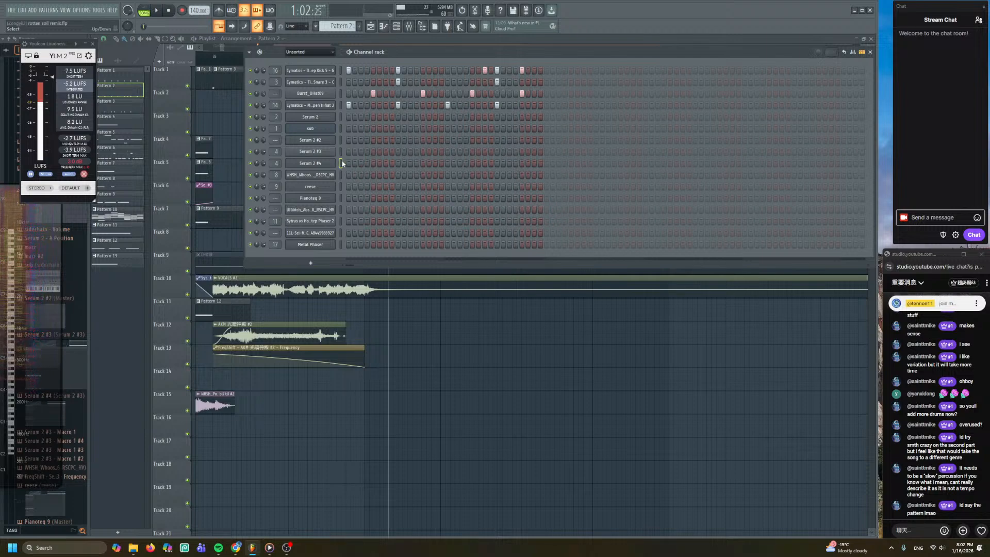
click(341, 163)
click(341, 152)
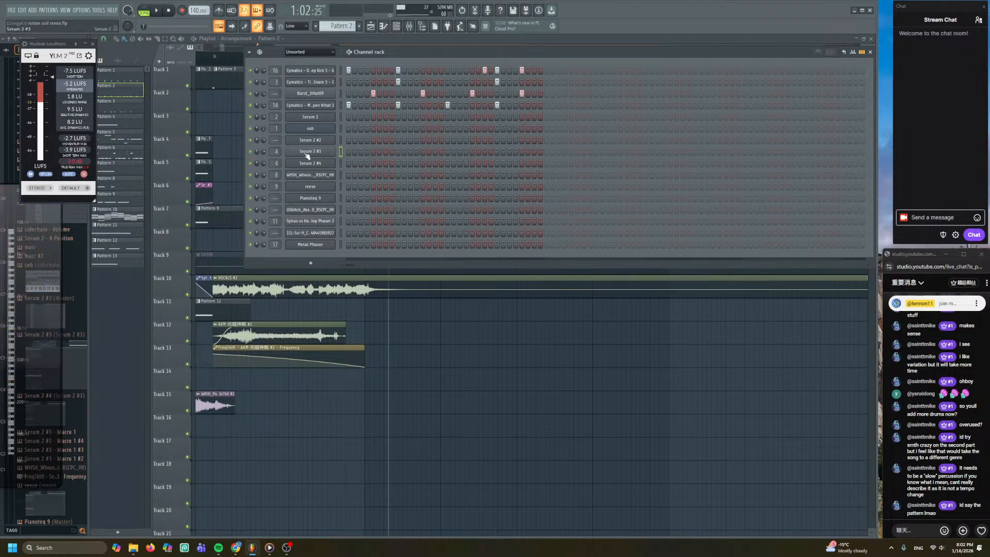
right_click(324, 165)
click(343, 165)
right_click(330, 164)
click(357, 163)
- Switch to the empty Pattern 14 and draw a two-beat E4 note for Serum 2 #4
drag(350, 47, 333, 47)
click(358, 27)
scroll(236, 316, down, 5)
scroll(232, 305, down, 1)
click(181, 194)
drag(189, 198, 367, 199)
- Set playback to pattern mode and play Pattern 14 while checking Serum 2 #4's mixer track and effects
key(l)
key(space)
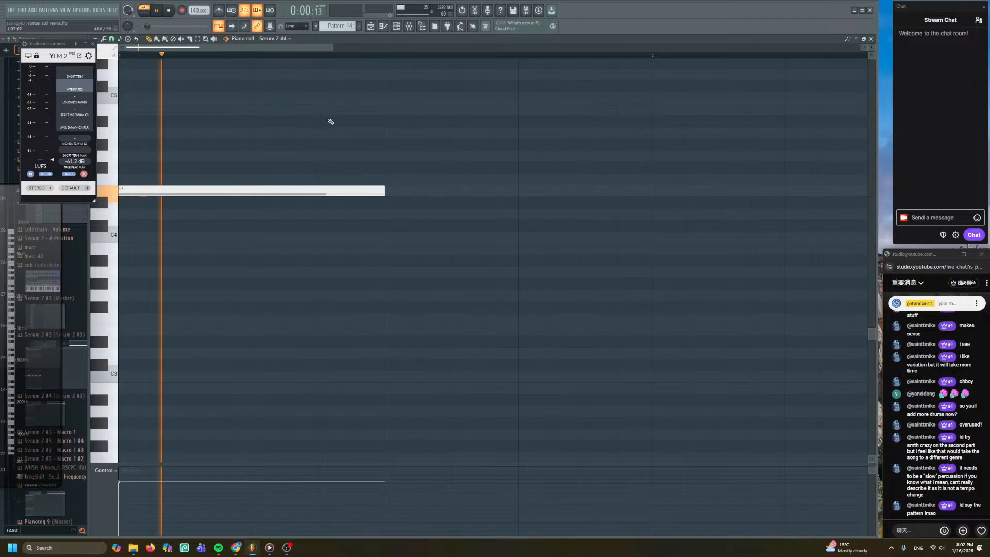
key(space)
click(398, 27)
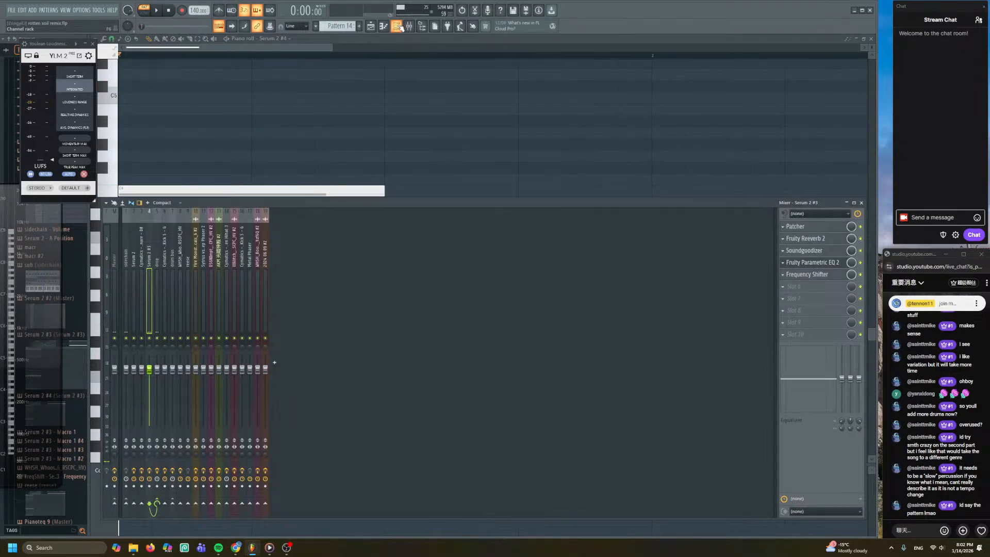
key(space)
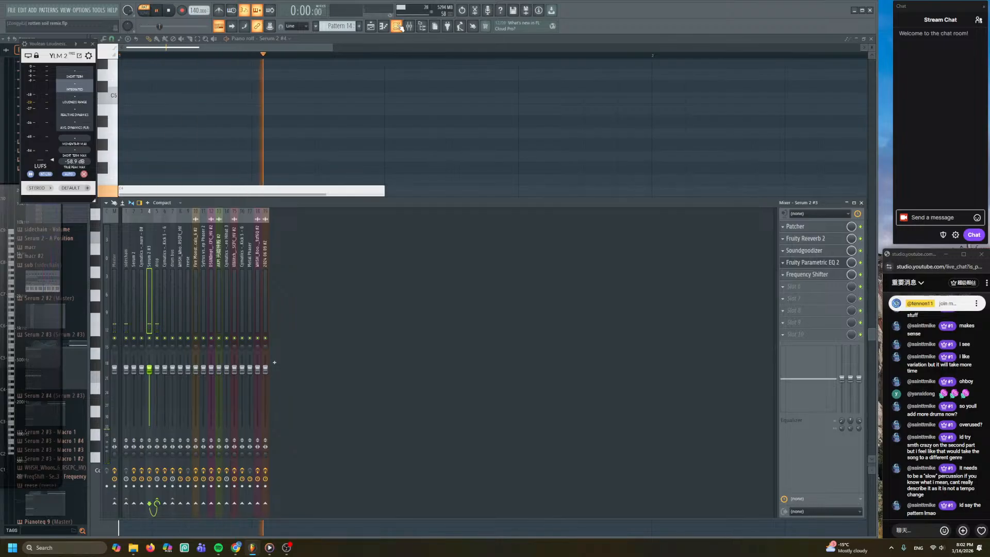
click(399, 27)
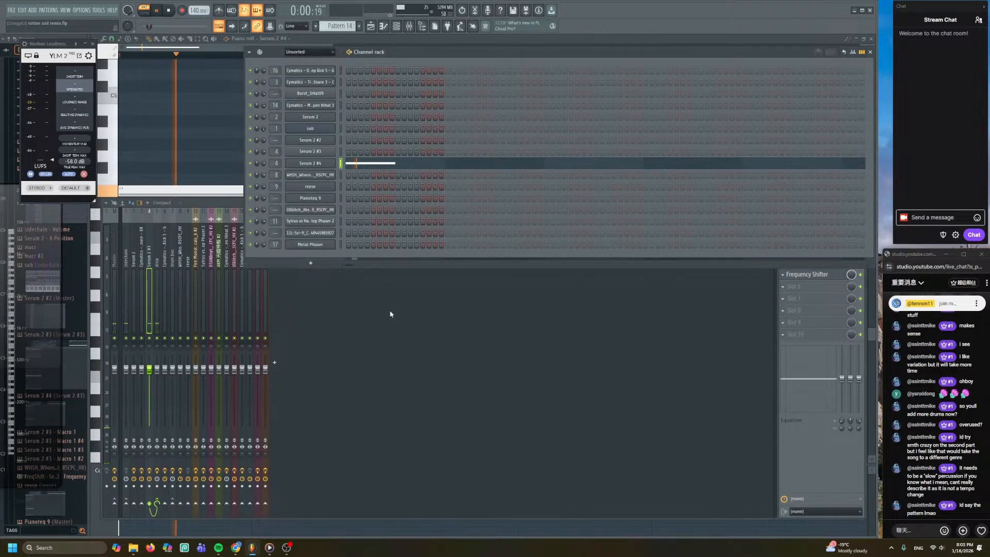
click(369, 278)
key(space)
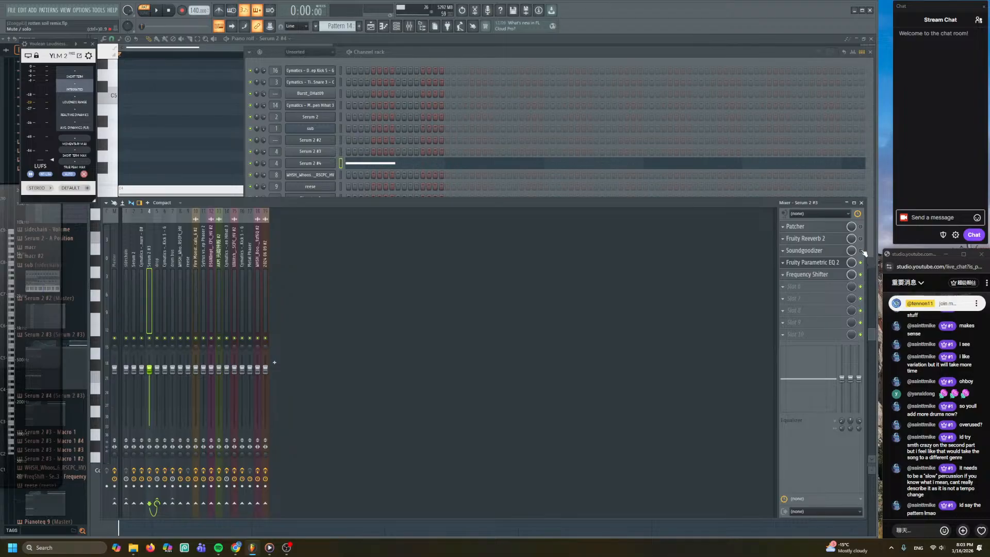
- Check Serum 2 #4's effects chain, oscillator A level, main volume and Filter 1 wet amount
click(456, 50)
click(320, 163)
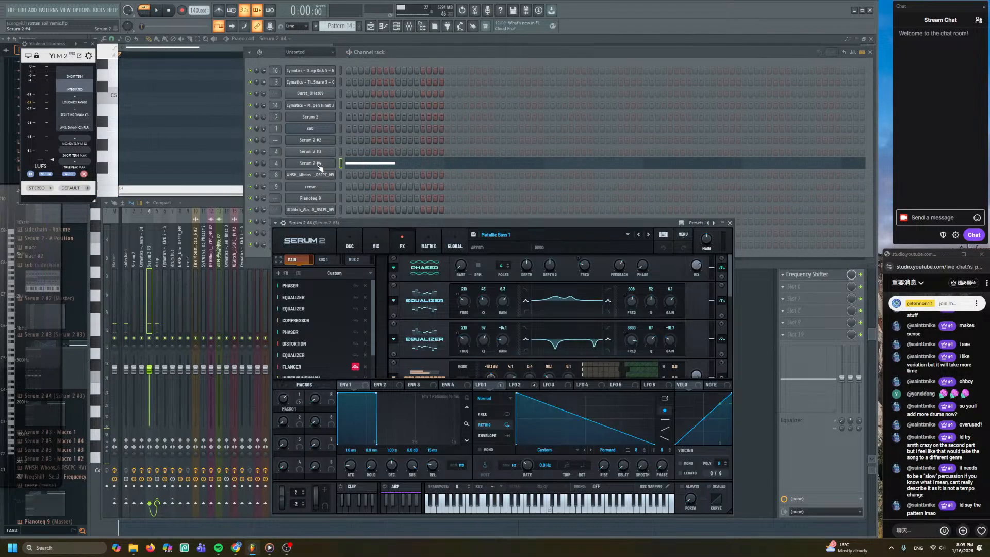
drag(731, 287, 728, 372)
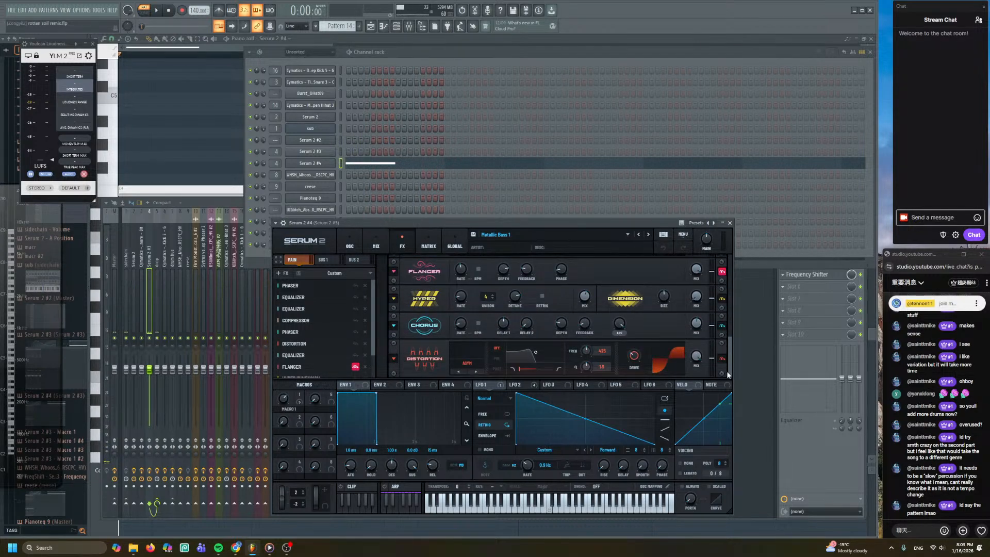
click(351, 241)
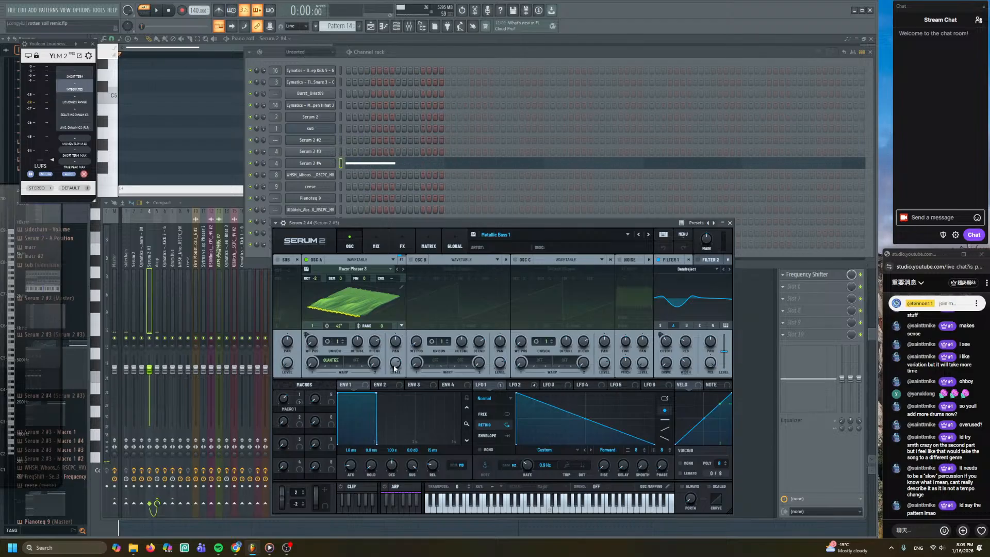
mouse_move(394, 367)
mouse_move(708, 242)
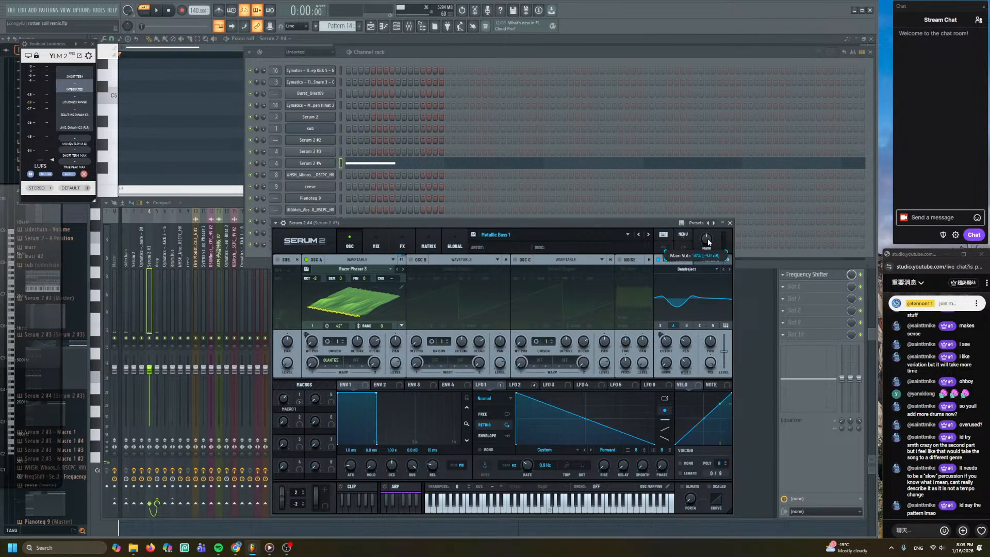
mouse_move(707, 367)
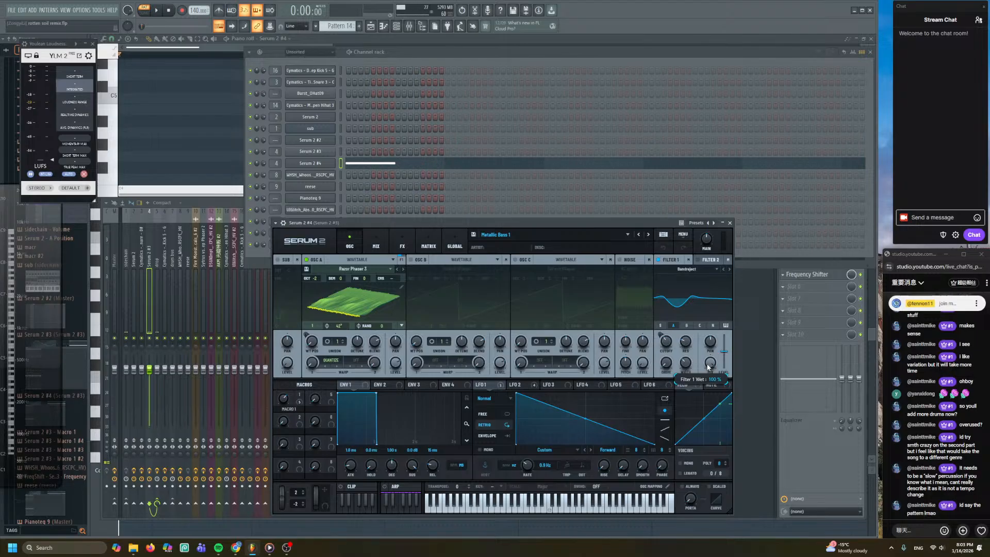
- Test the Macro 1 control in Serum 2 #4 and check the effects order, oscillator A warp, and oscillator and filter routing
drag(294, 395, 286, 434)
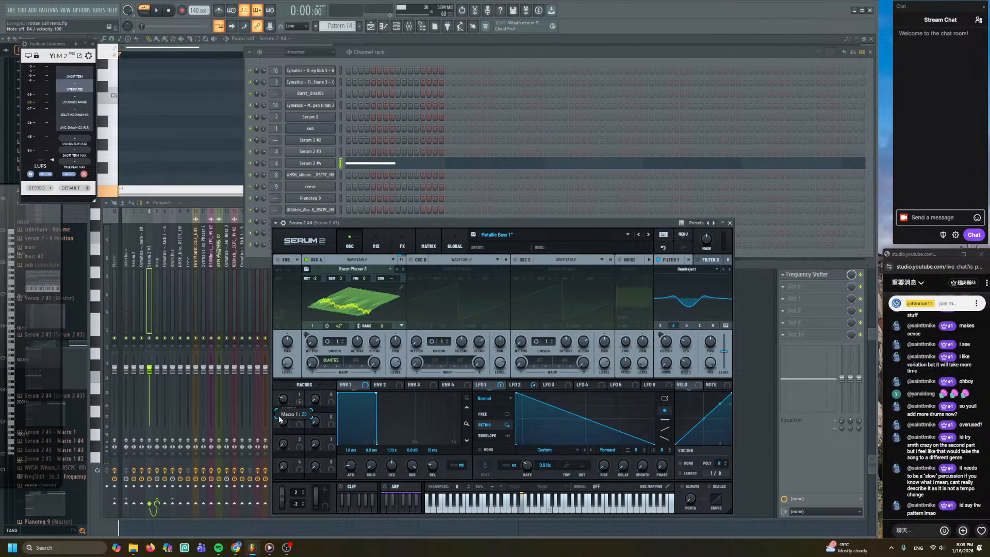
click(397, 241)
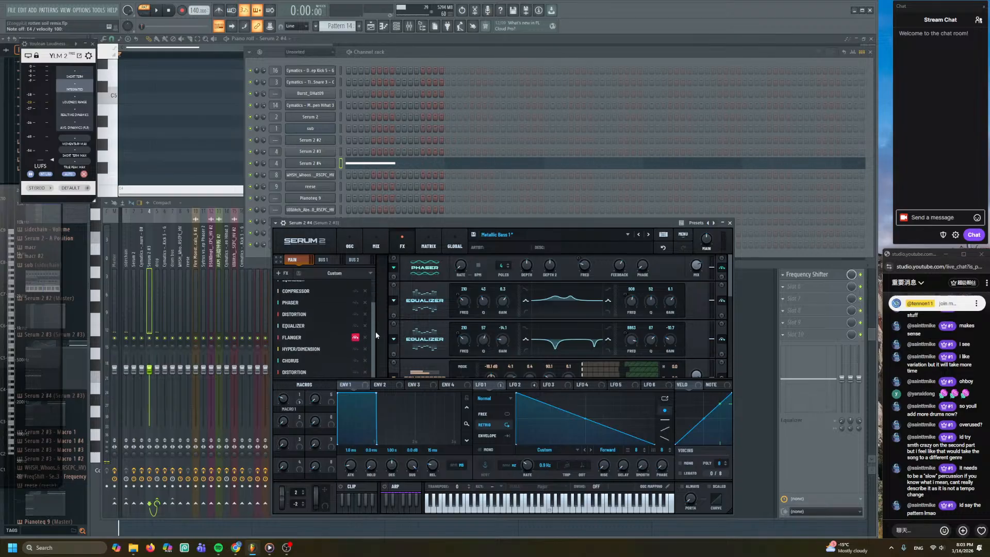
scroll(379, 315, up, 3)
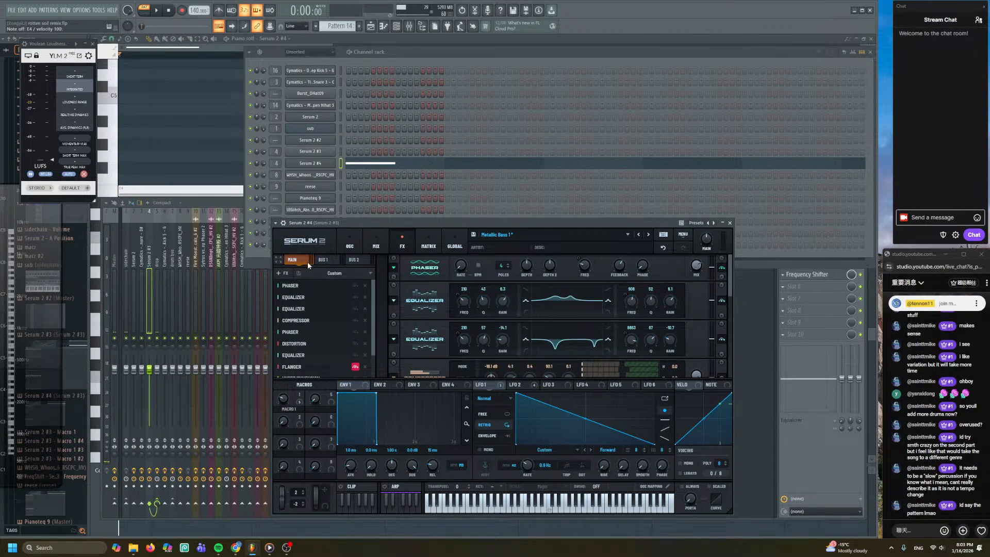
click(349, 244)
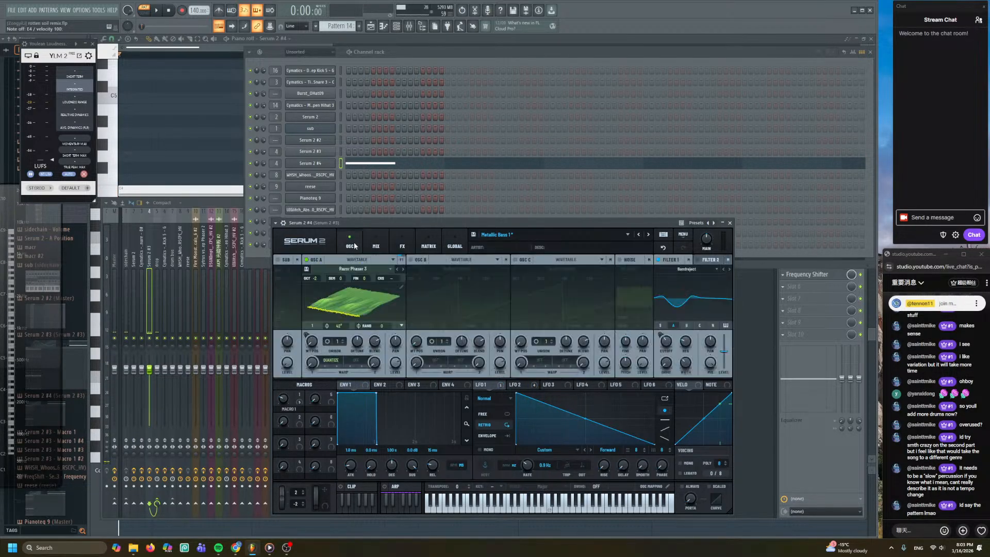
click(400, 260)
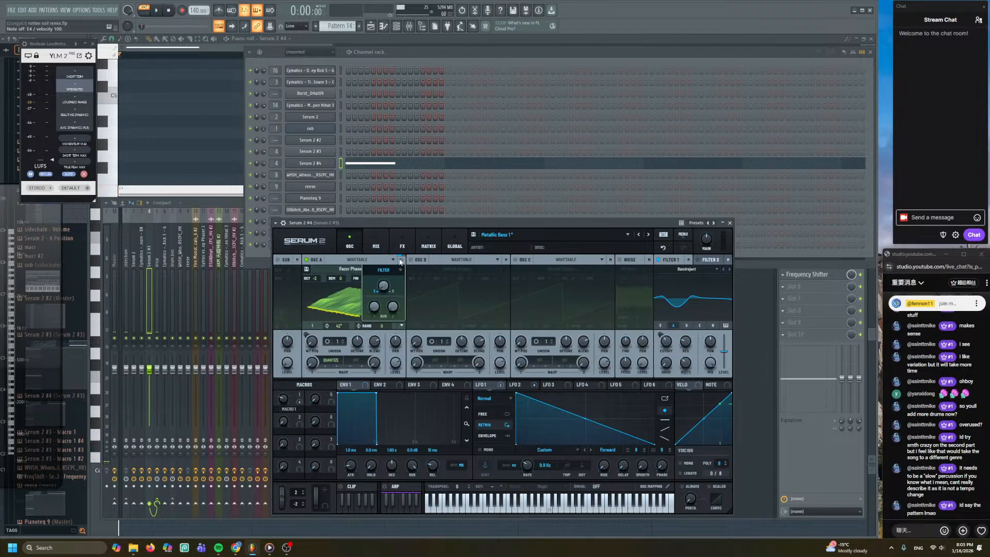
click(688, 260)
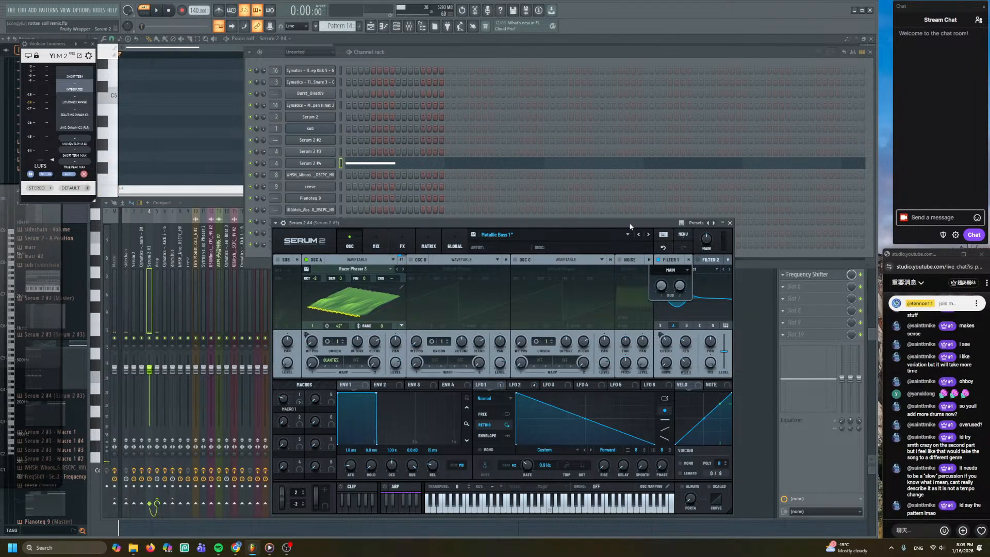
click(578, 241)
click(533, 223)
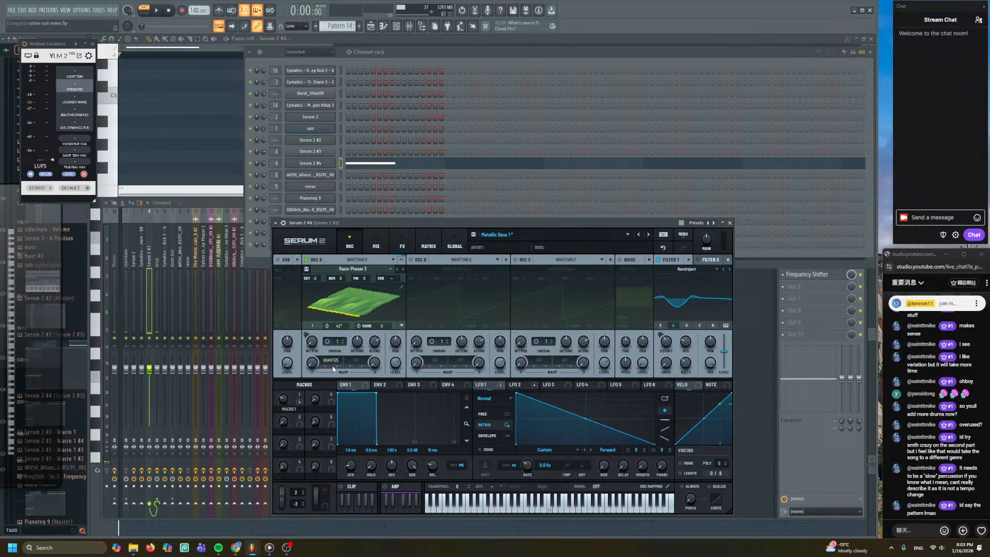
drag(313, 362, 314, 360)
click(402, 246)
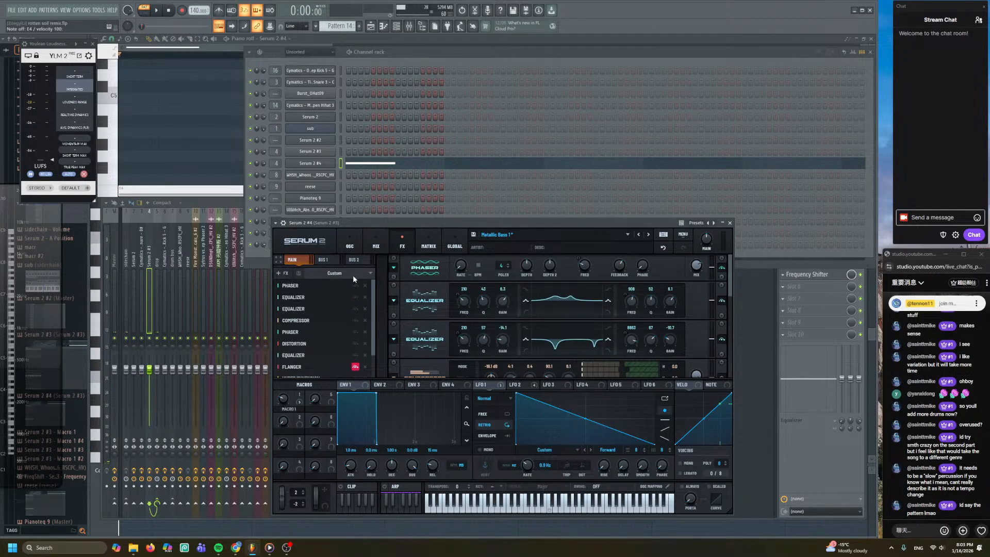
- Initialize the Serum 2 #4 preset and reload the user preset Metallic Bass 1
click(683, 234)
click(701, 277)
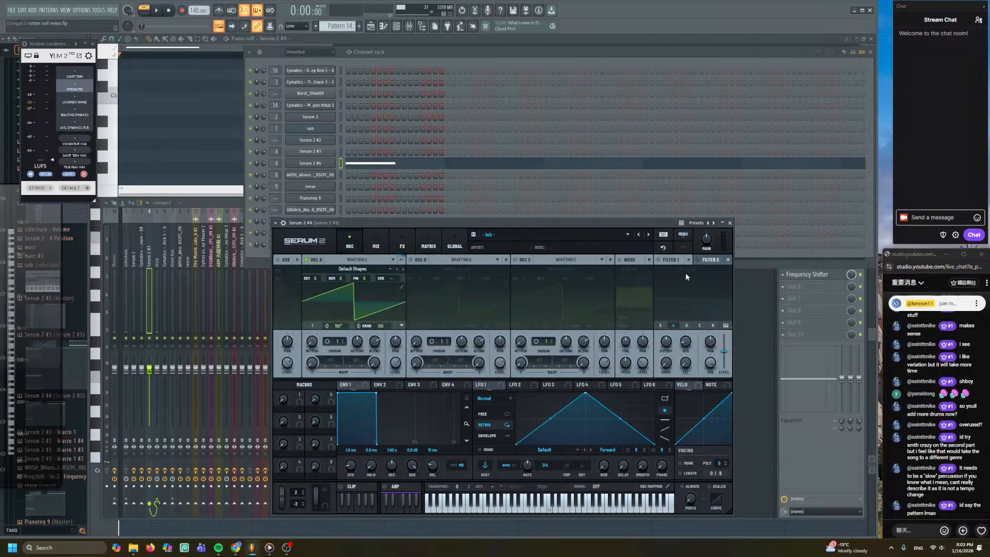
click(602, 237)
click(631, 236)
click(627, 236)
mouse_move(503, 264)
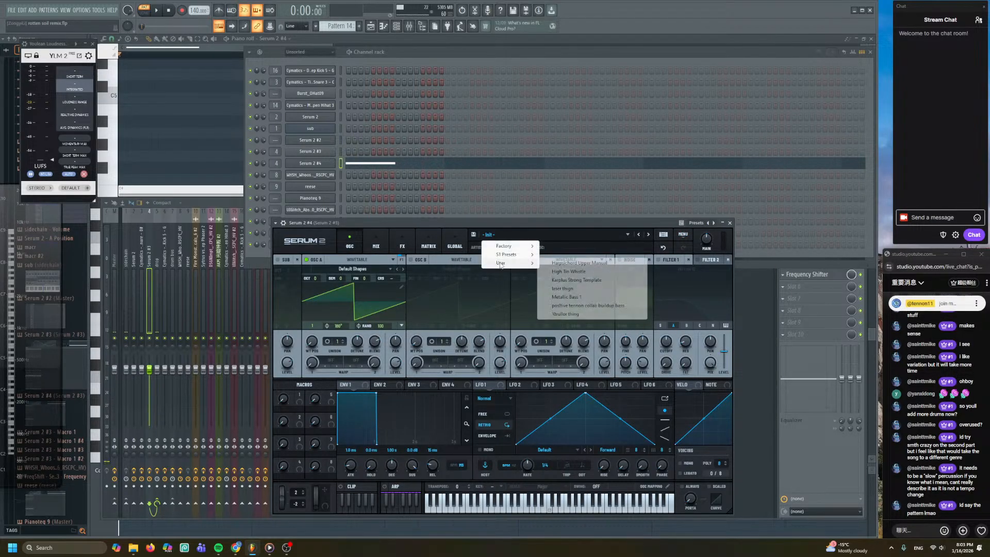
click(567, 297)
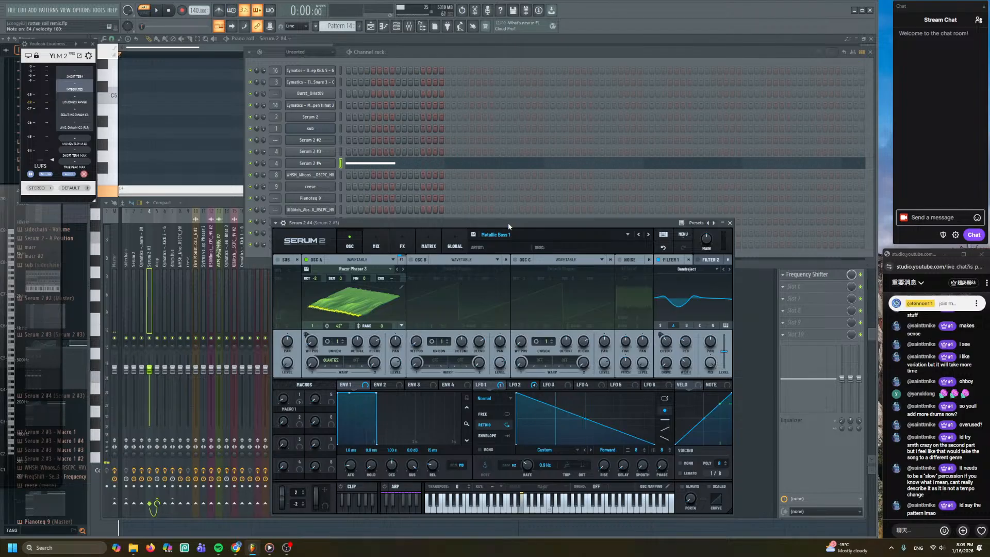
- Compare Serum 2 #4's Metallic Bass 1 preset with the preceding preset and return to Metallic Bass 1
key(c)
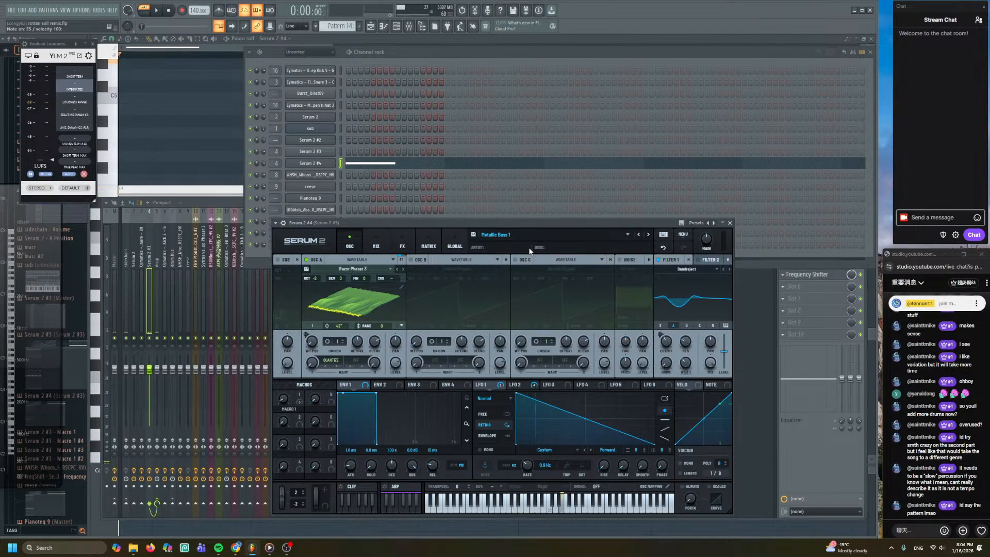
click(638, 234)
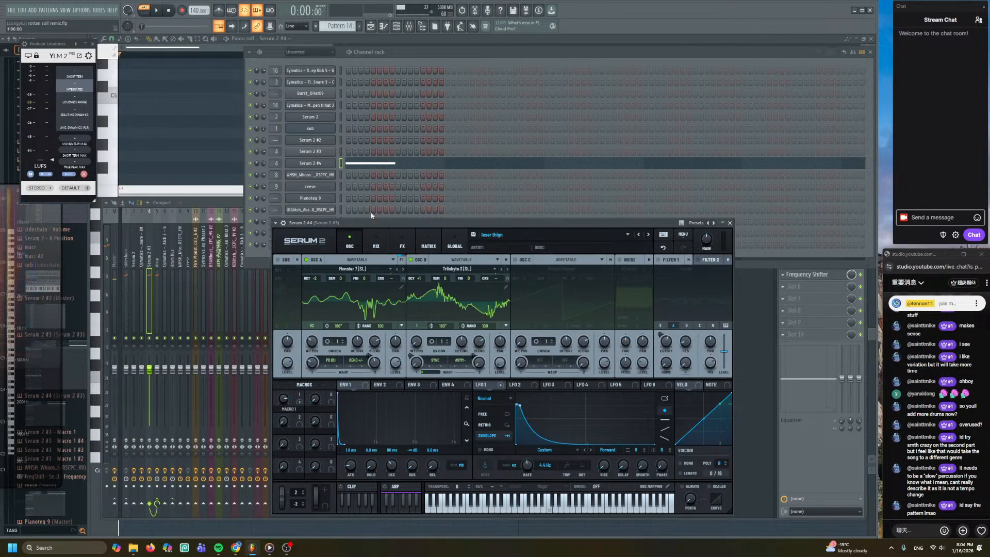
click(341, 166)
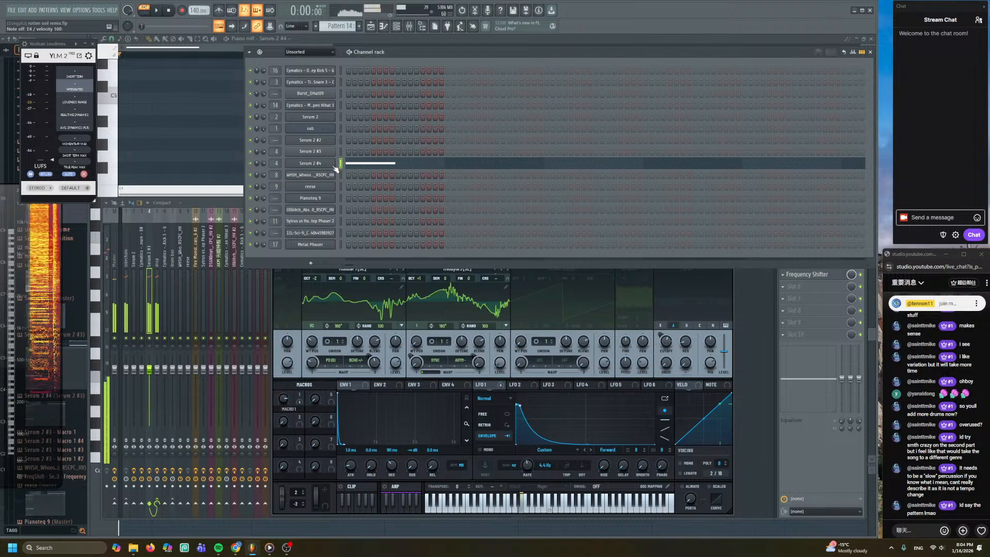
click(335, 164)
click(335, 164)
click(648, 234)
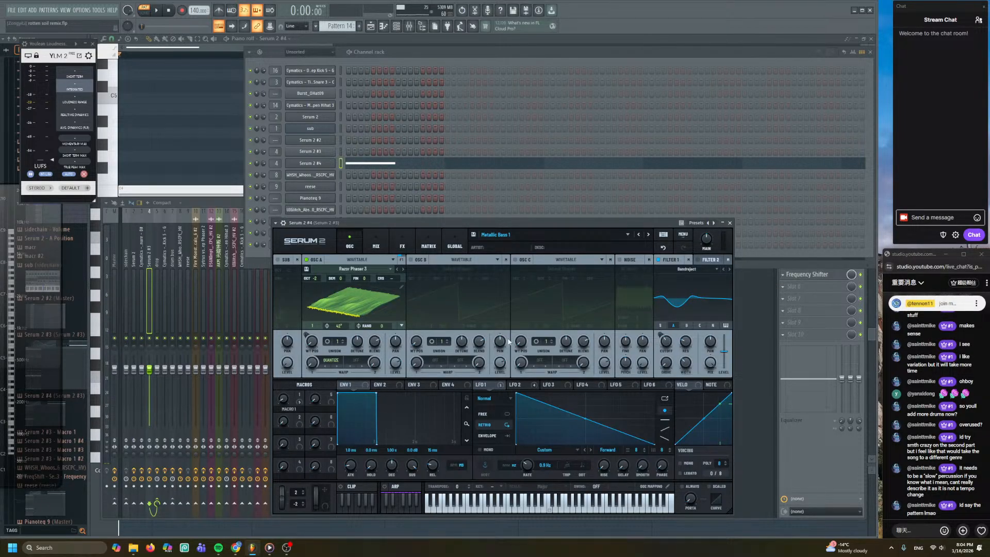
- Test Macro 1 and oscillator A's level in Serum 2 #4 with played notes, and check the oscillator and filter routing
drag(284, 398, 285, 393)
click(384, 237)
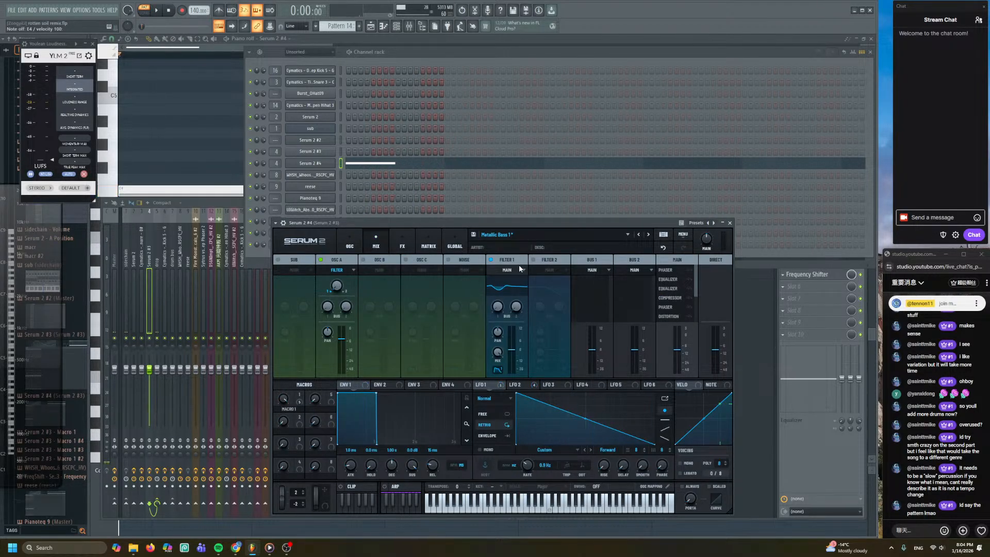
key(c)
key(c)
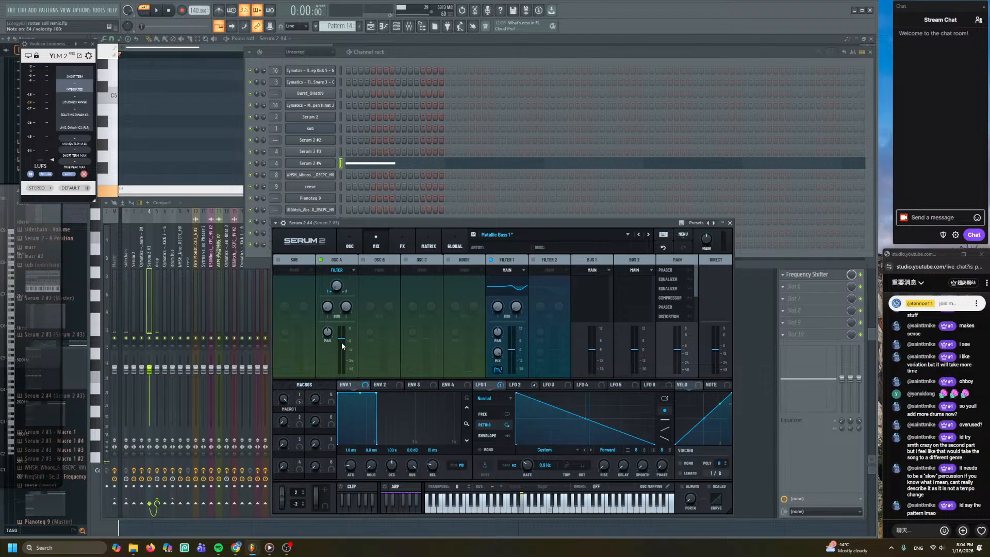
click(359, 240)
key(c)
mouse_move(396, 368)
mouse_down()
mouse_move(395, 342)
mouse_move(388, 350)
mouse_up()
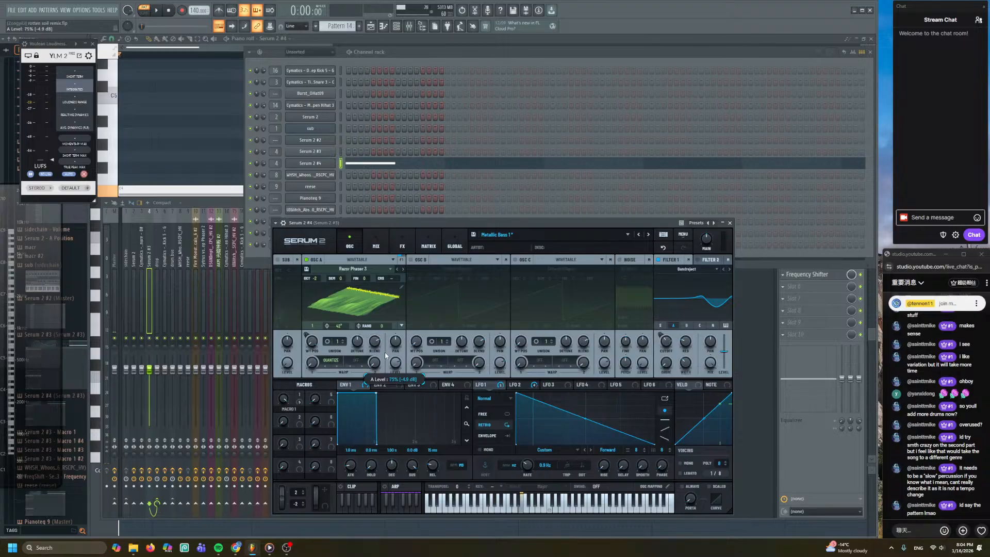
key(c)
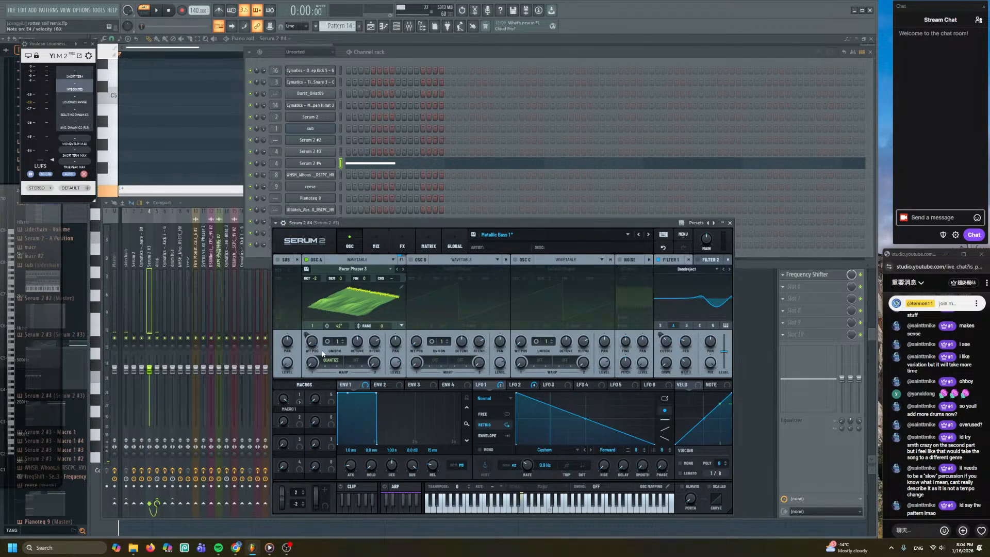
drag(284, 398, 289, 477)
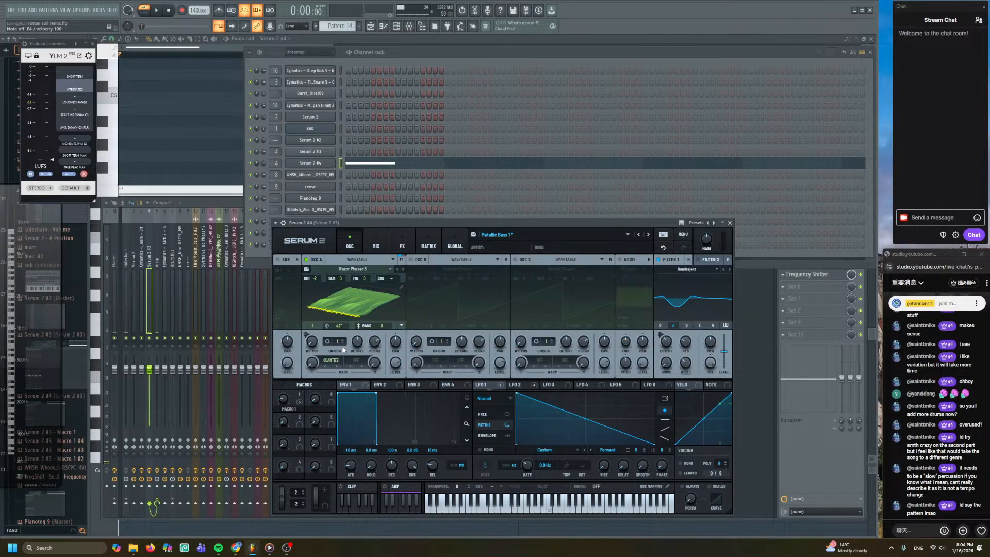
- Play the song arrangement in the playlist from around bar 29 through the drop and past bar 37
click(238, 189)
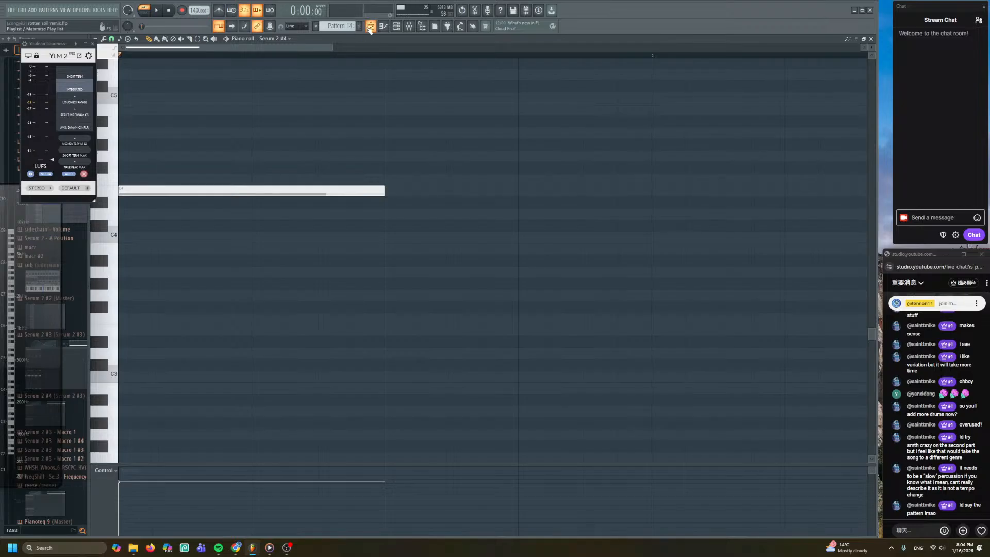
click(371, 26)
drag(361, 129, 495, 185)
scroll(495, 185, down, 5)
drag(399, 205, 533, 246)
click(417, 57)
key(space)
scroll(435, 155, up, 3)
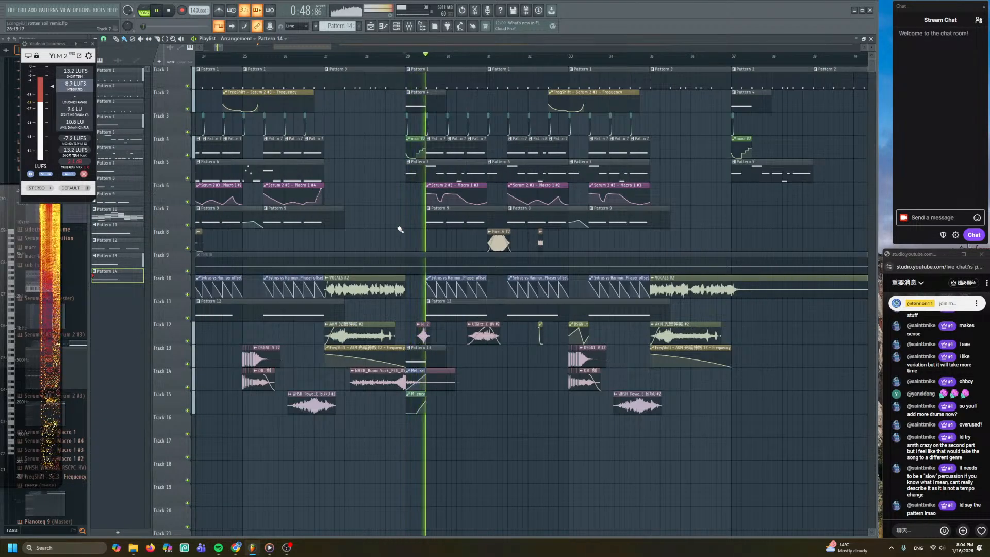
drag(402, 228, 211, 241)
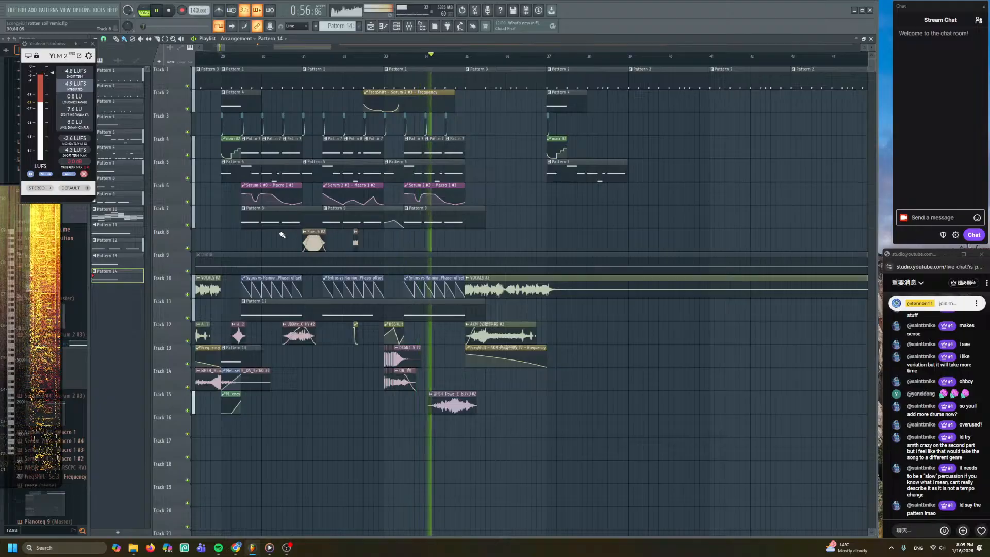
click(404, 27)
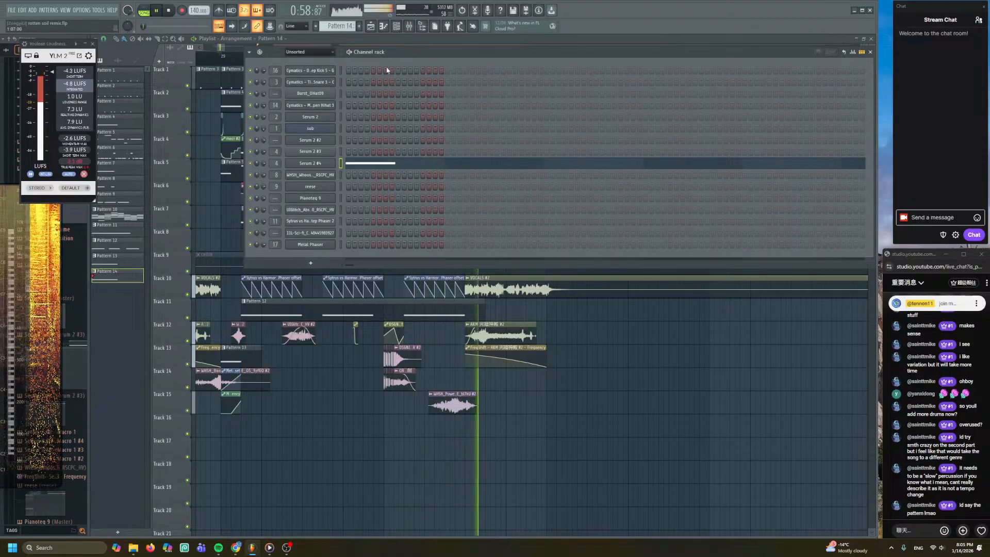
key(F6)
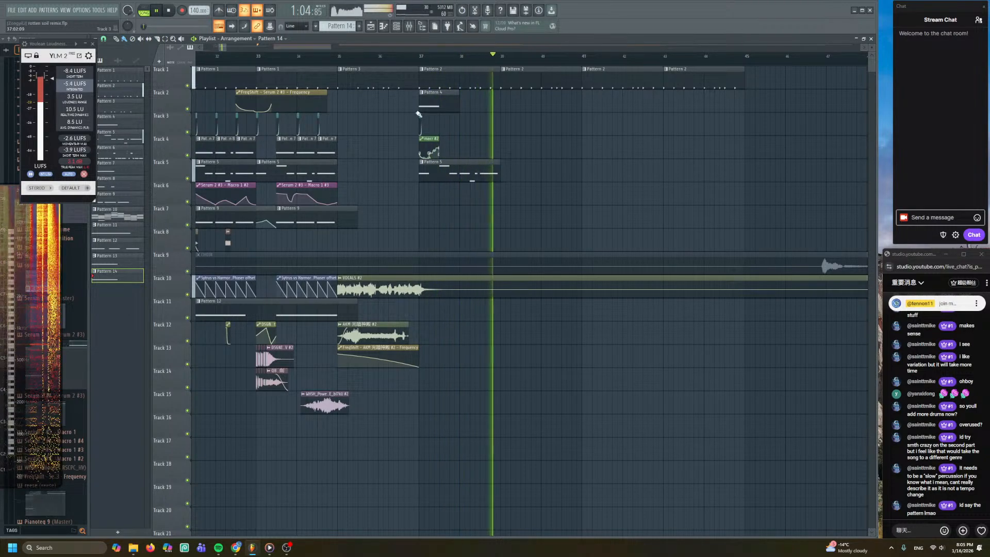
key(space)
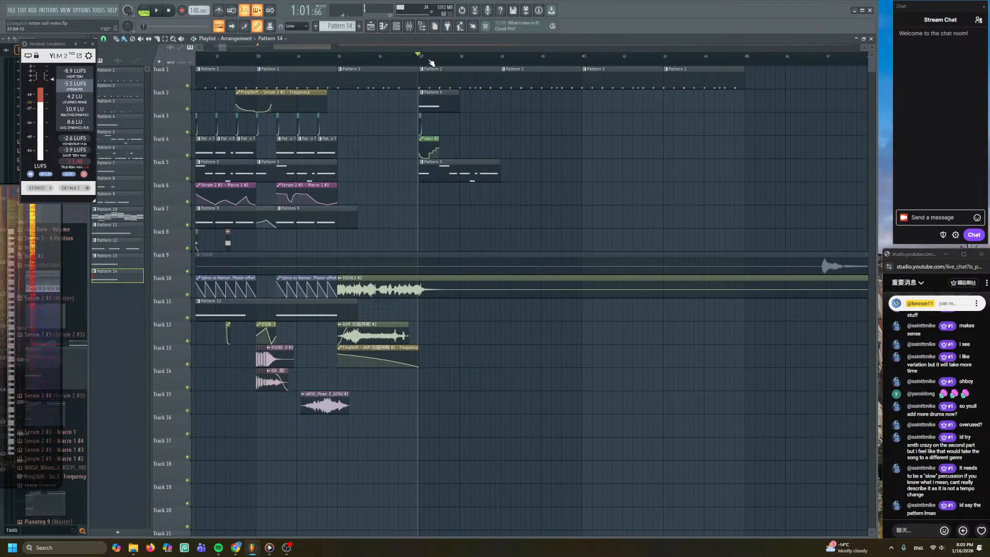
- Check Pattern 2's drum steps in the channel rack and return to the playlist
double_click(449, 78)
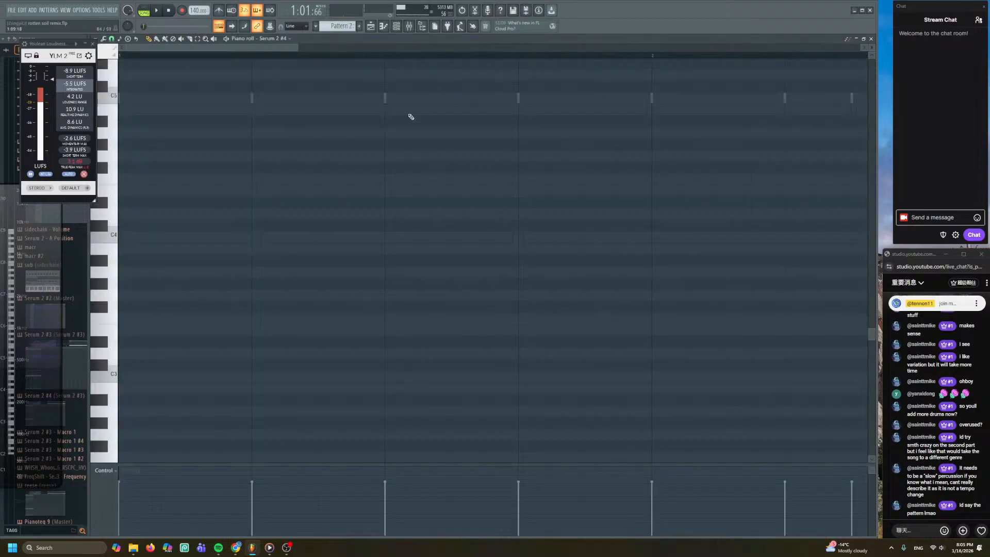
click(408, 25)
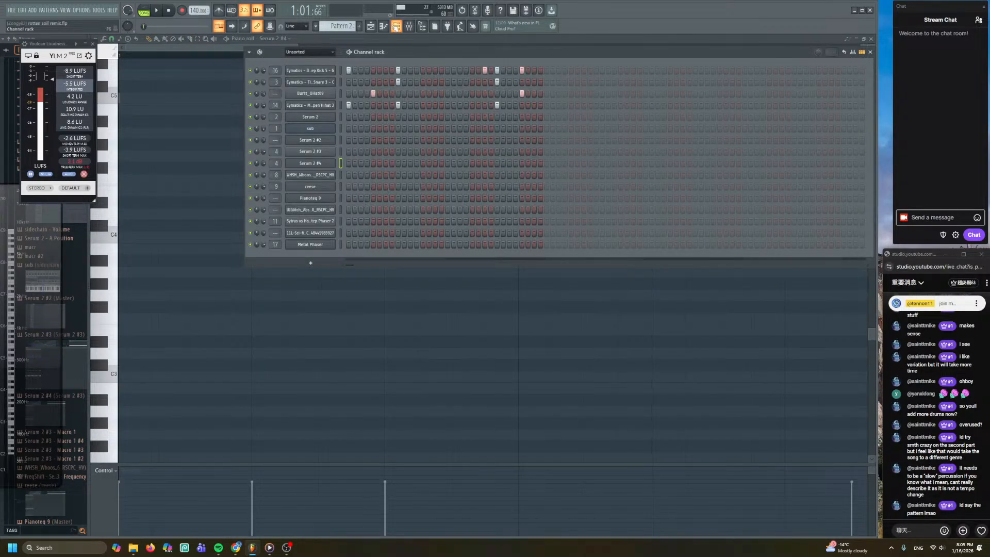
click(370, 27)
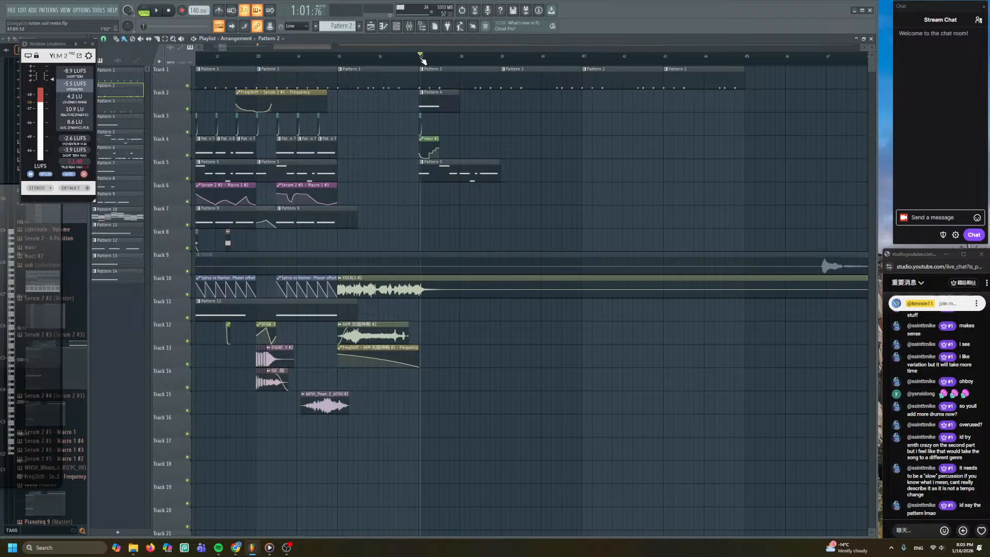
- Play the section from bar 37 and mute the Pattern 5 clip there on Track 5
key(space)
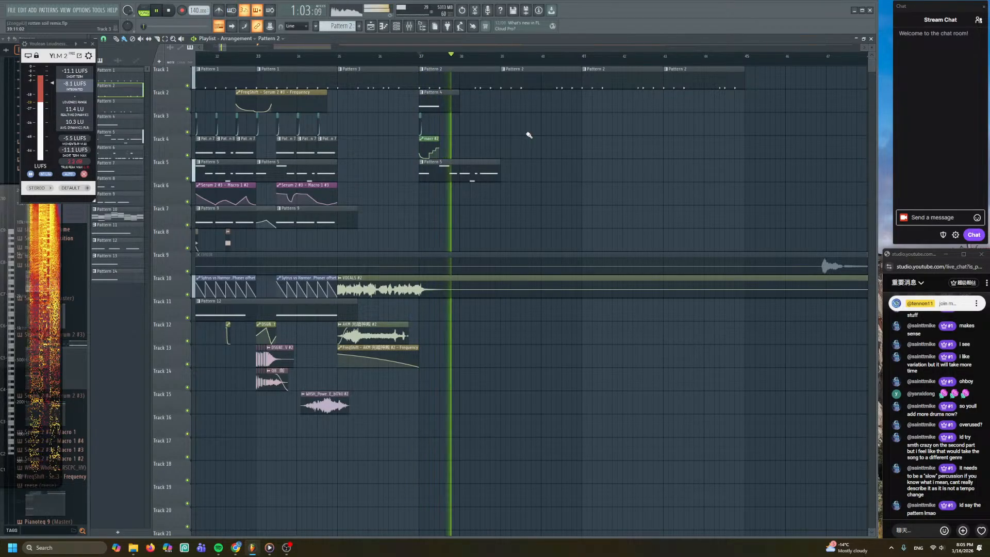
key(space)
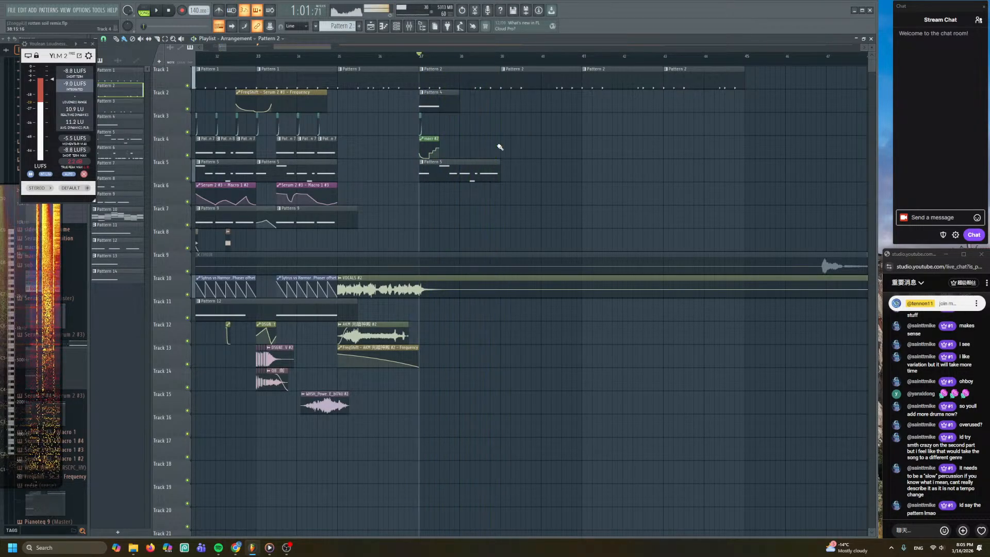
key(space)
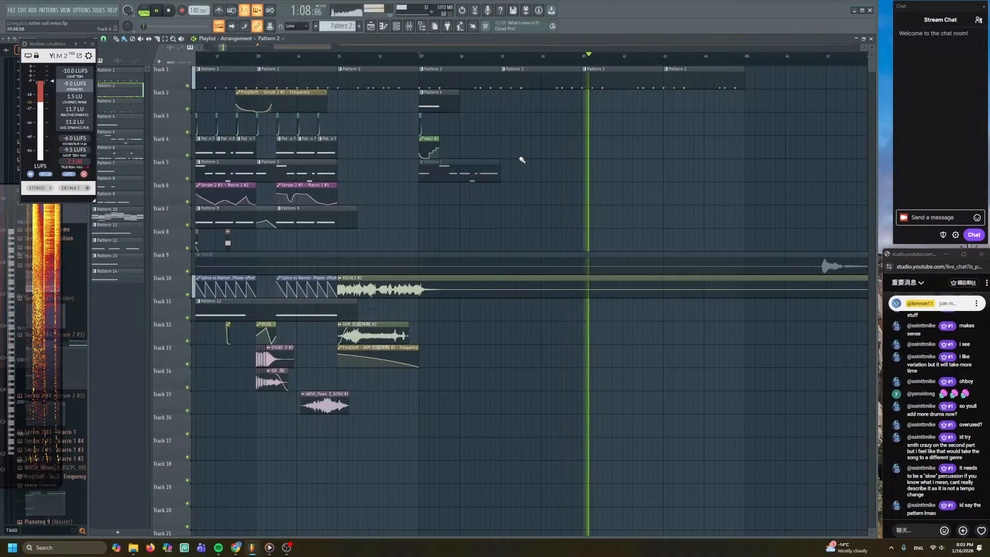
key(space)
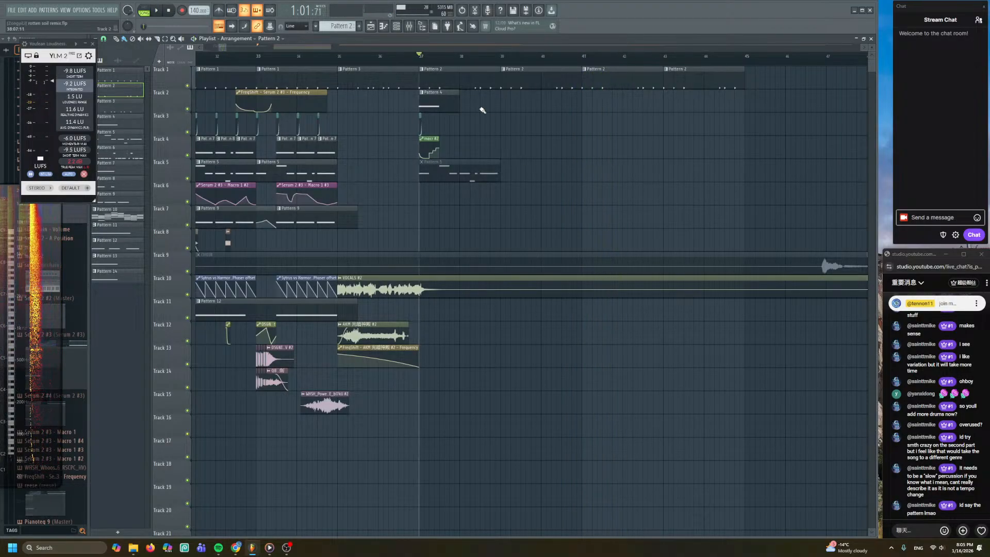
- Open Serum 2 #4 and audition successive wavetables in oscillator A, ending on SAM_SERUM
scroll(483, 128, up, 4)
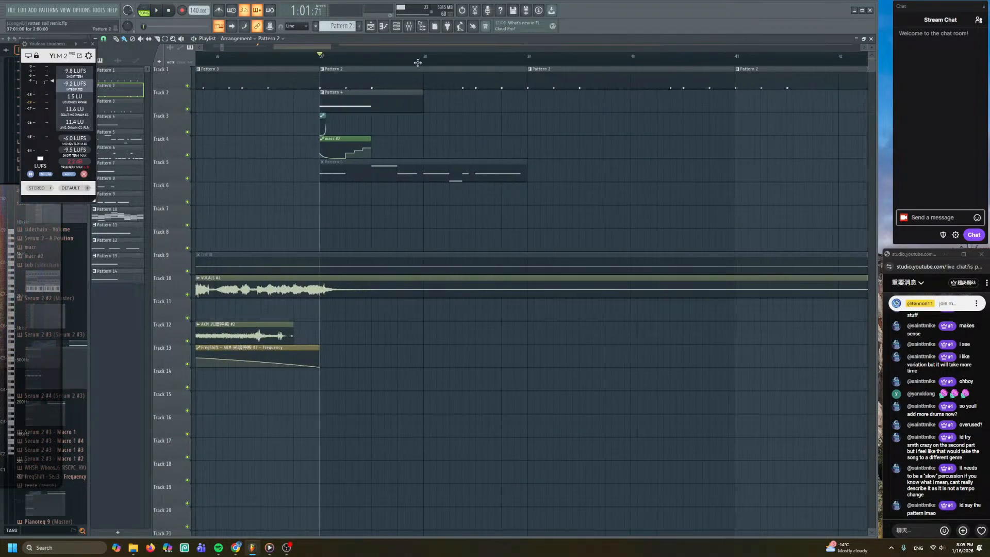
click(400, 28)
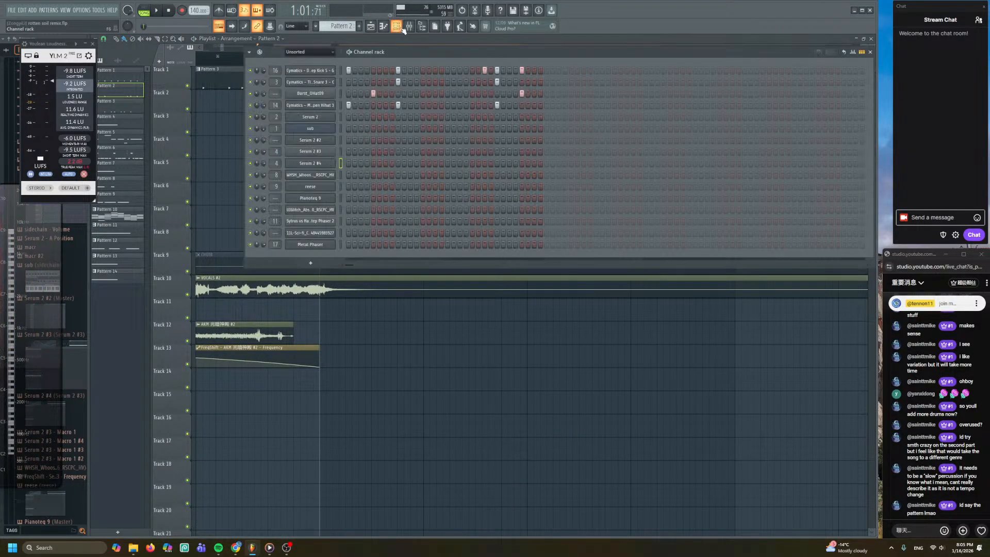
click(330, 163)
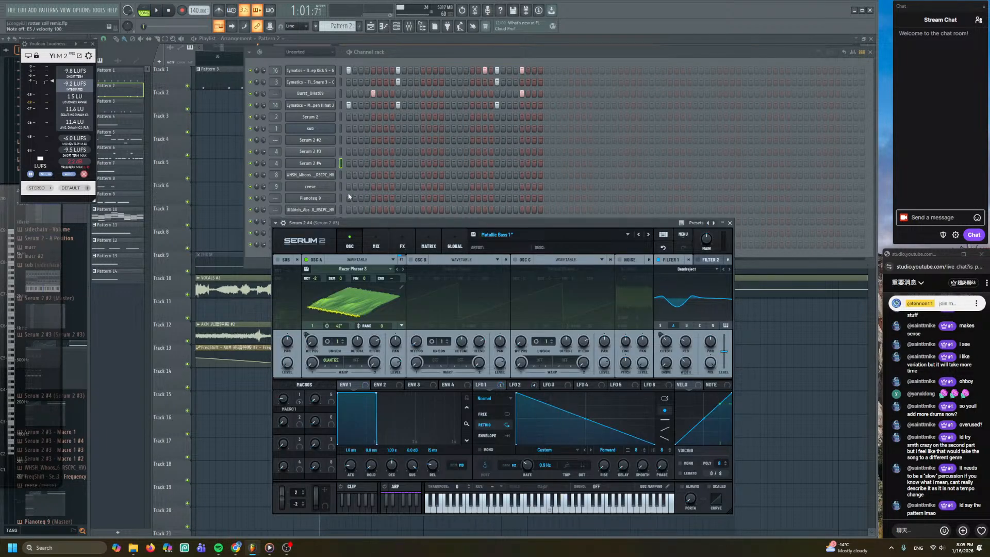
click(397, 268)
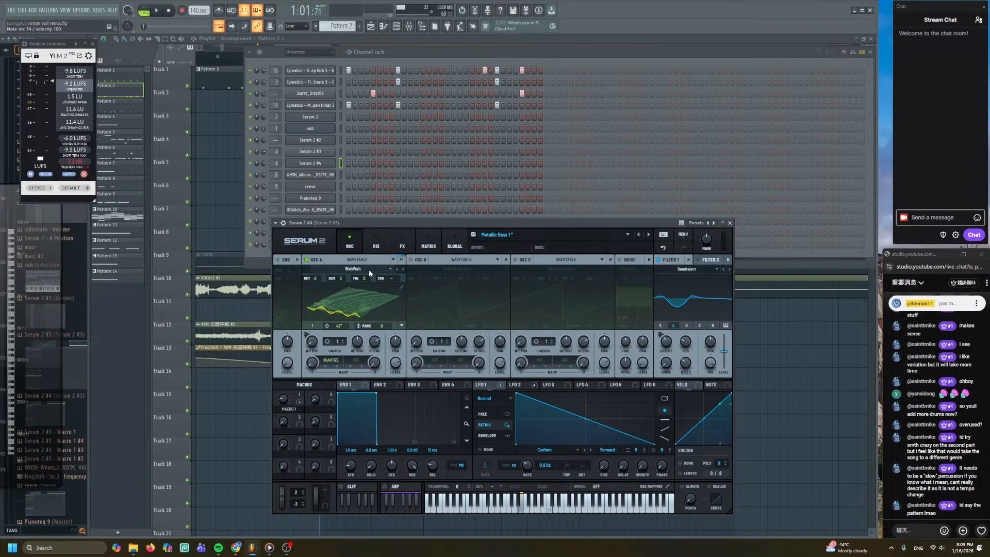
click(401, 268)
click(402, 268)
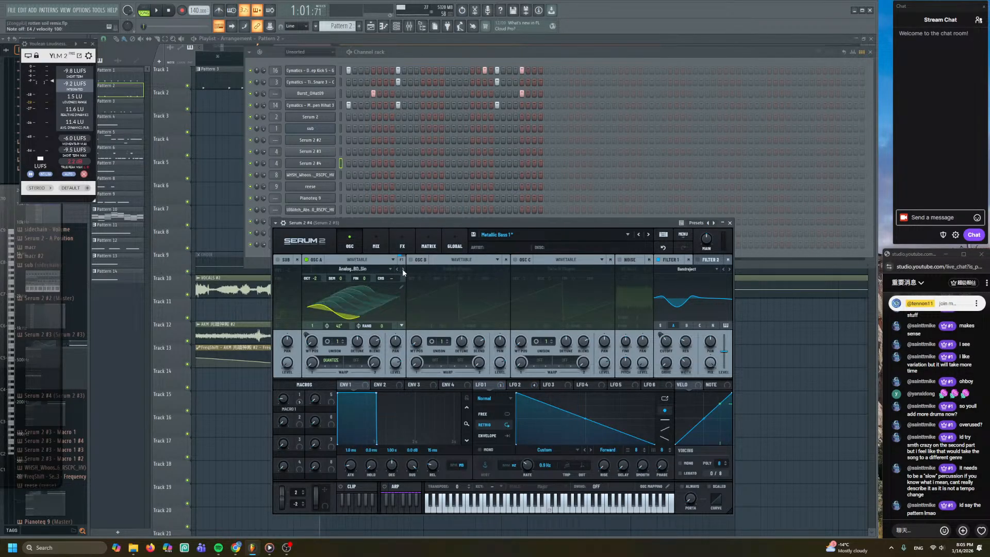
click(398, 268)
click(398, 269)
click(398, 268)
click(397, 269)
click(398, 269)
click(401, 269)
click(402, 268)
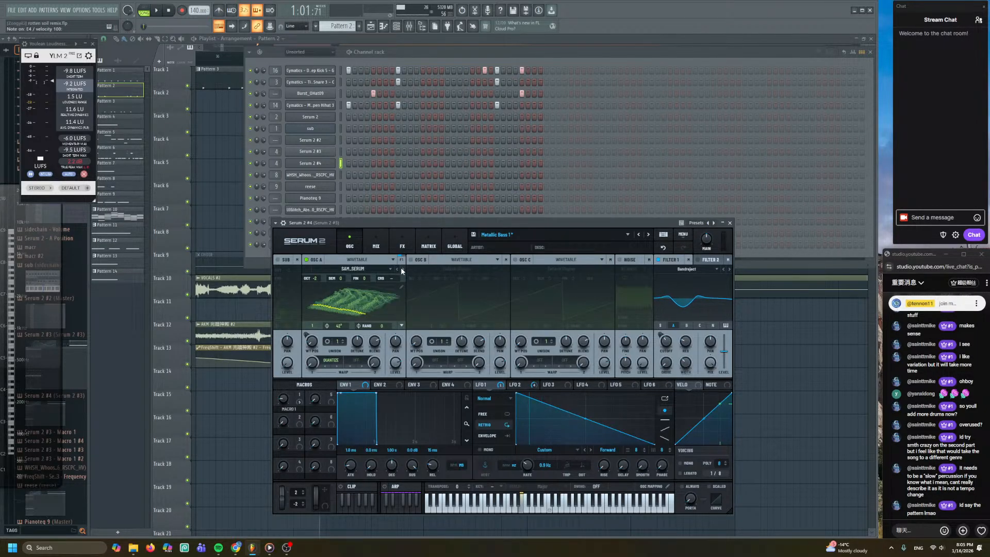
click(374, 269)
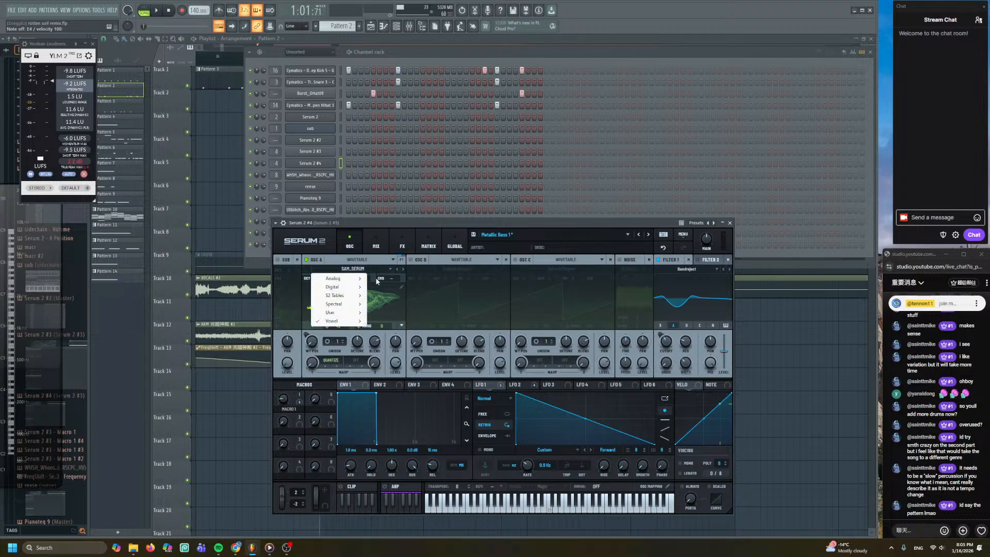
click(441, 301)
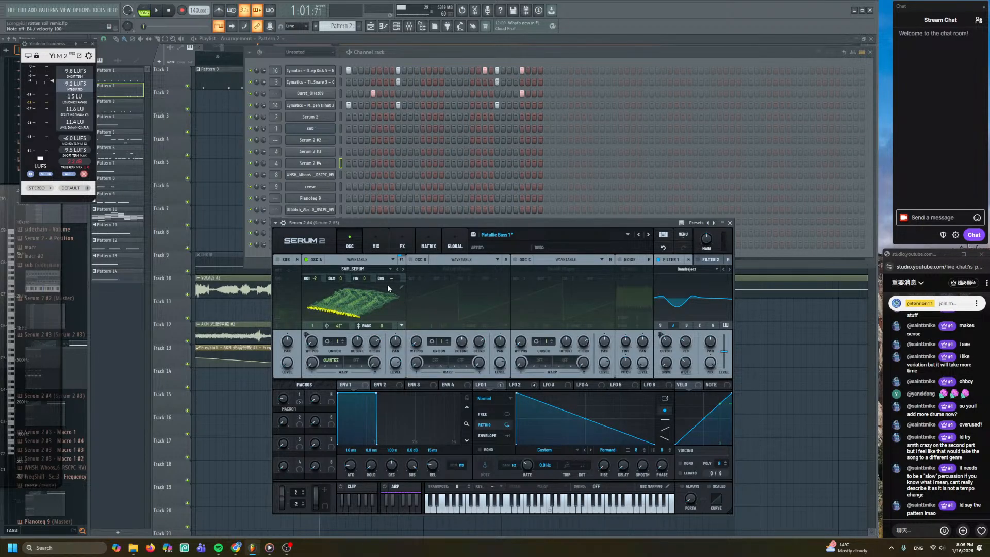
click(366, 268)
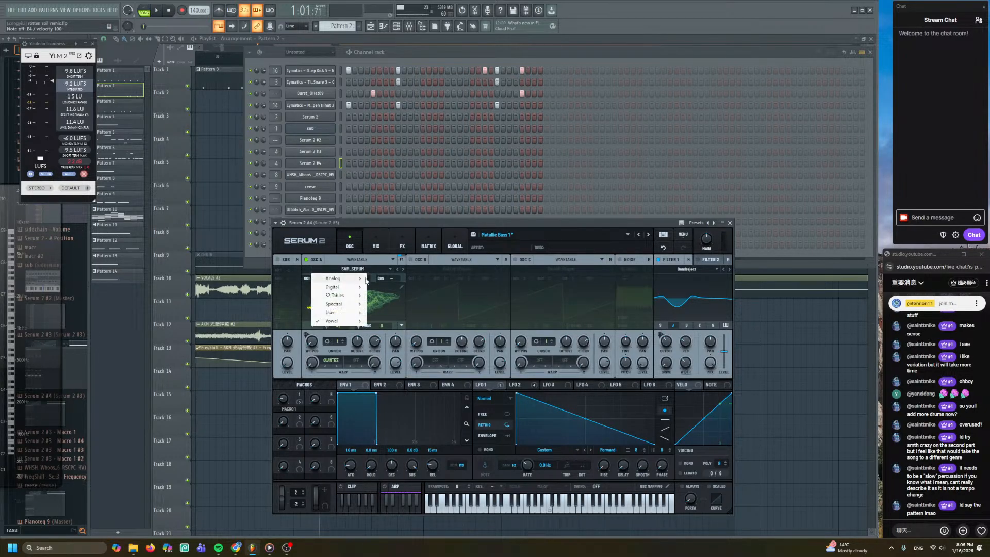
click(407, 305)
- Try out oscillator A's unison detune and level with played notes, and lower its octave to -4
click(401, 259)
drag(383, 288, 384, 421)
mouse_move(395, 363)
mouse_down()
mouse_move(386, 391)
mouse_move(391, 373)
mouse_up()
key(c)
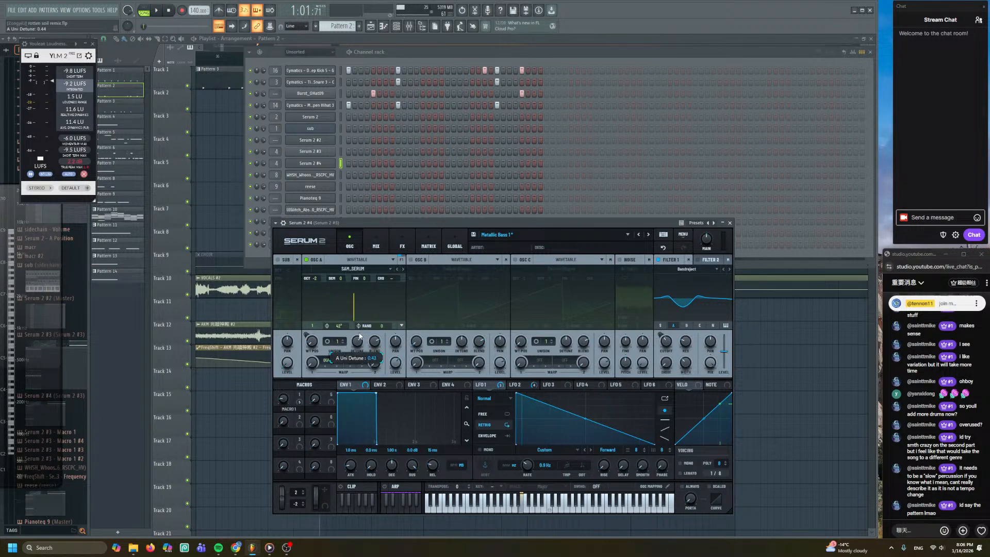
mouse_move(397, 348)
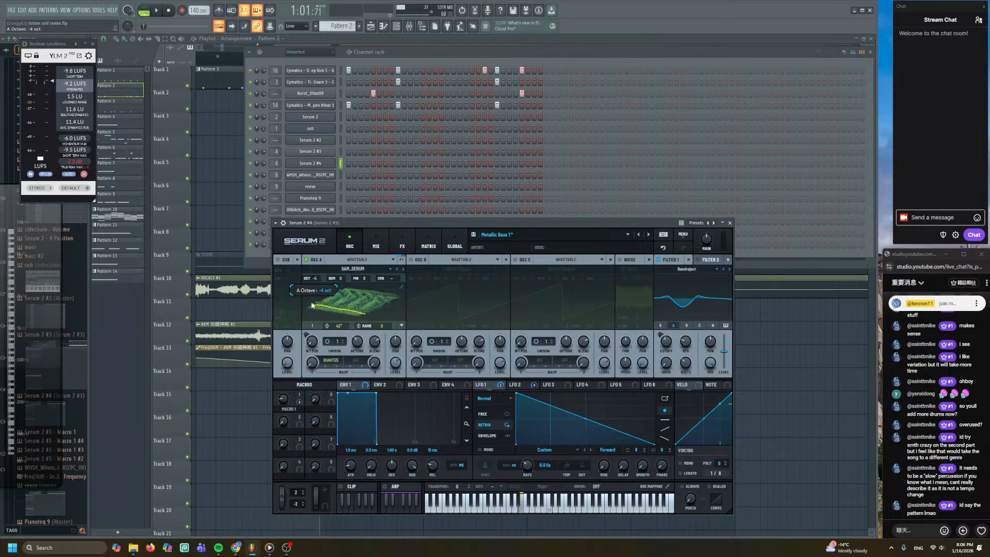
- Check Serum 2 #4's modulation matrix, effects and mixer routing while playing test notes
click(418, 236)
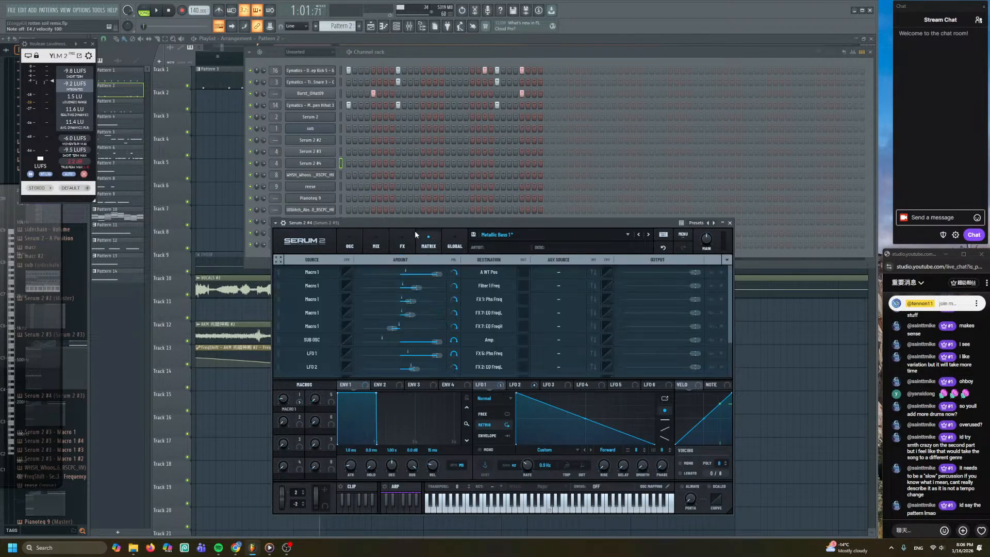
click(402, 239)
click(373, 240)
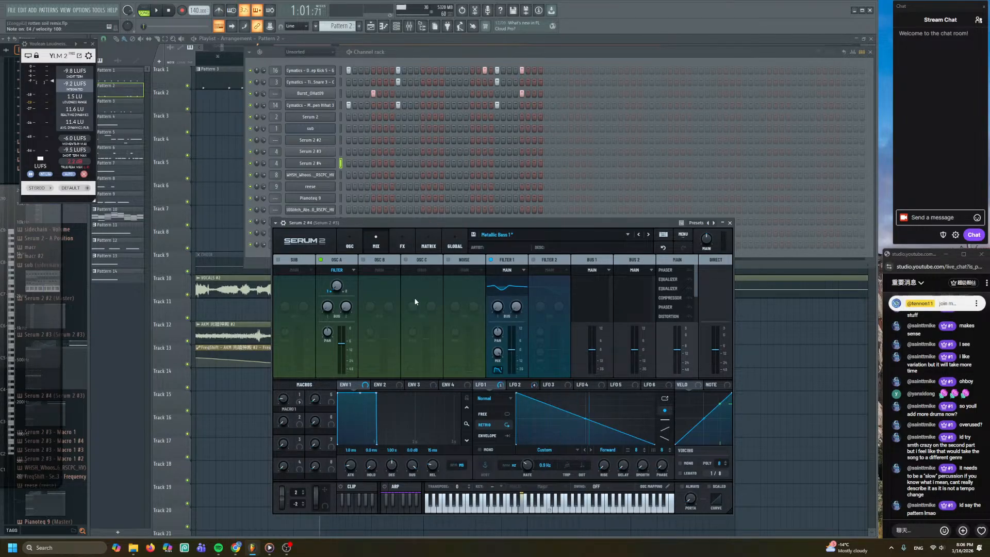
- Enable the noise oscillator and oscillators C and B in Serum 2 #4 and play test notes
click(359, 244)
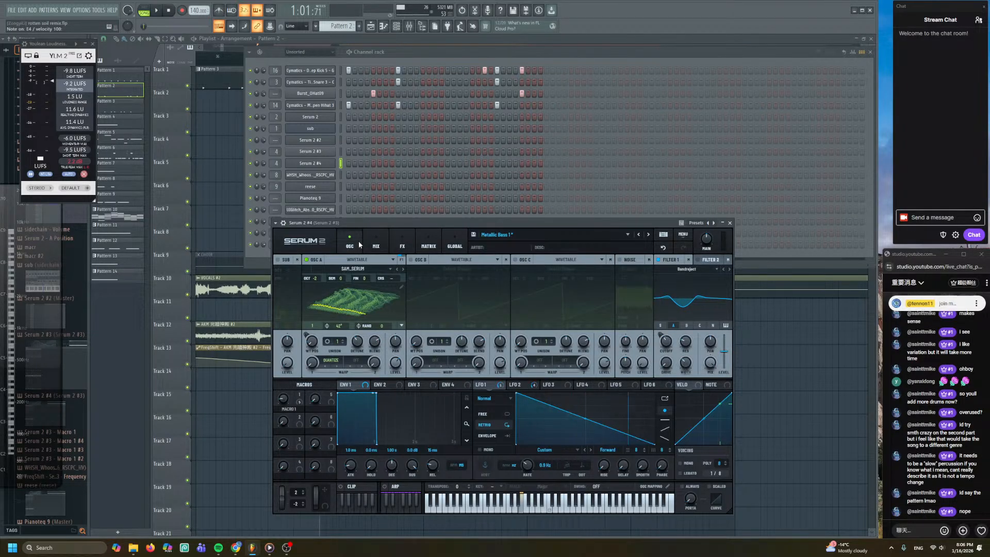
click(621, 261)
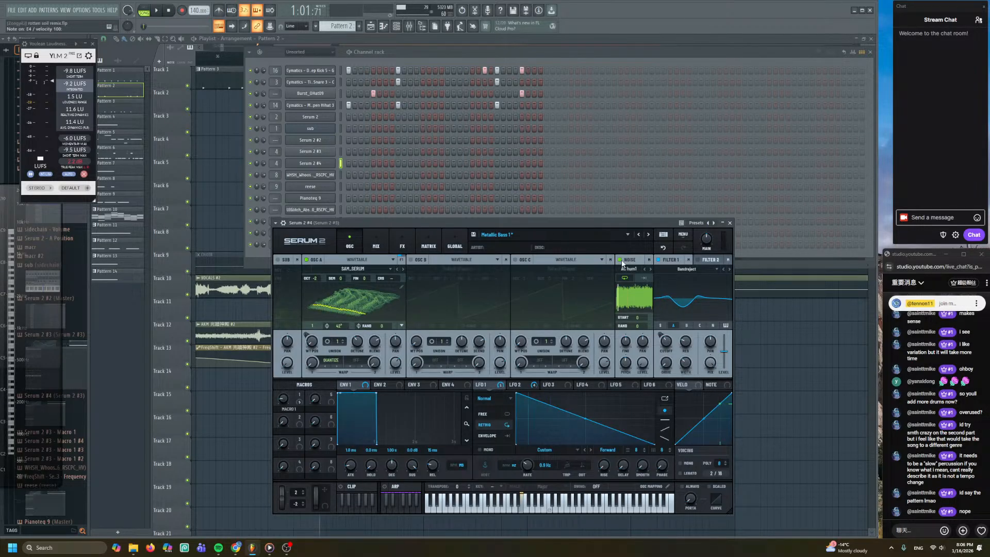
click(515, 259)
click(411, 259)
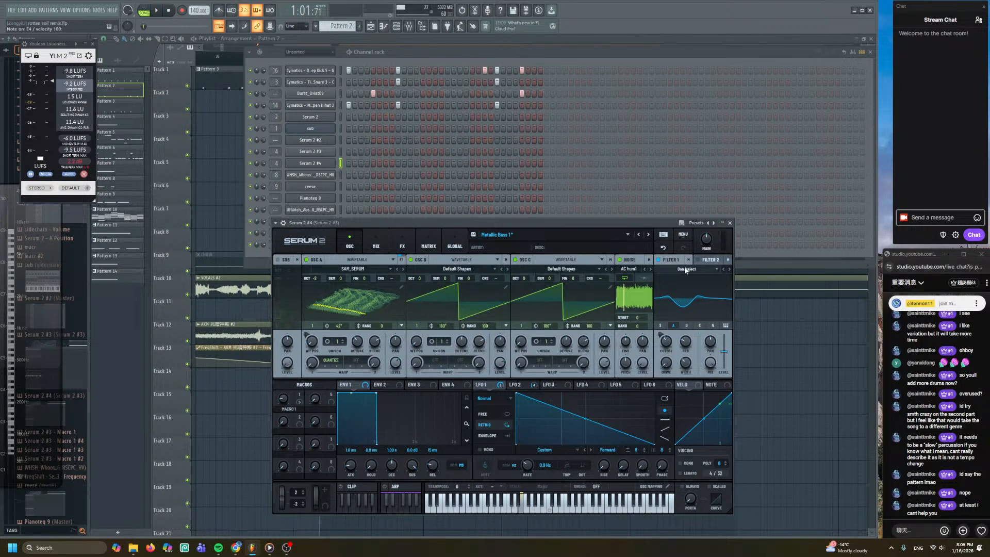
- Review Serum 2 #4's main effects chain with test notes and try out the compressor's gain
click(402, 243)
scroll(370, 330, down, 2)
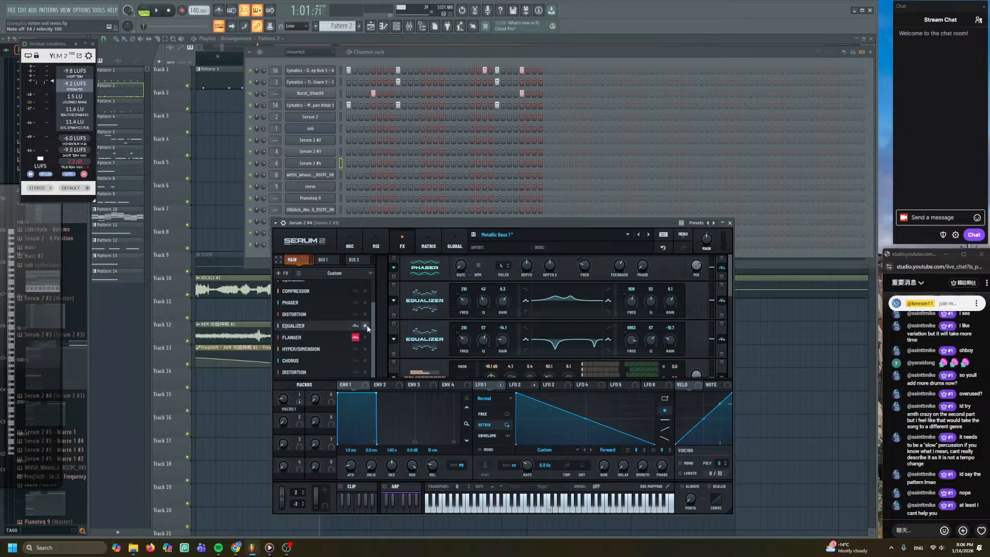
scroll(373, 326, up, 2)
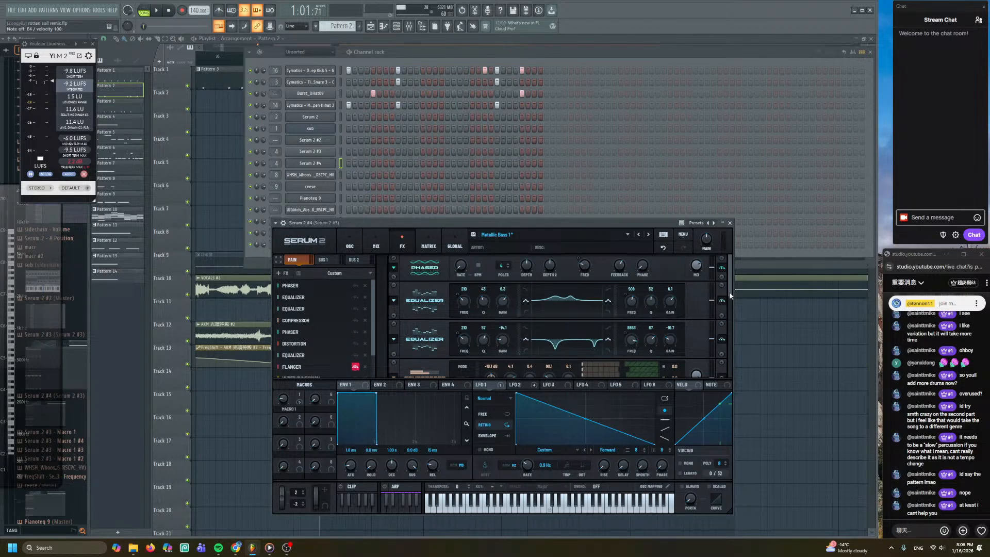
scroll(716, 307, down, 3)
key(c)
drag(567, 301, 568, 297)
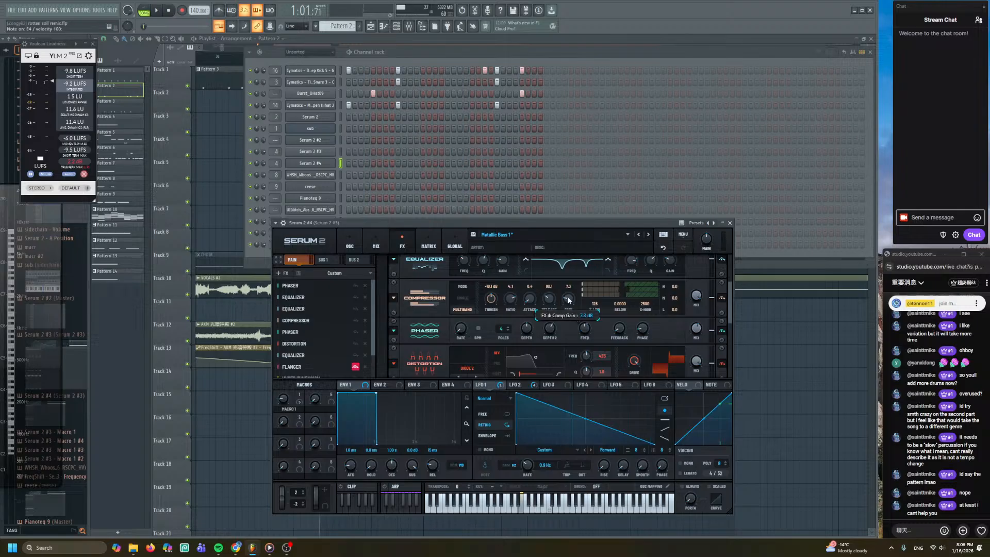
scroll(728, 308, down, 5)
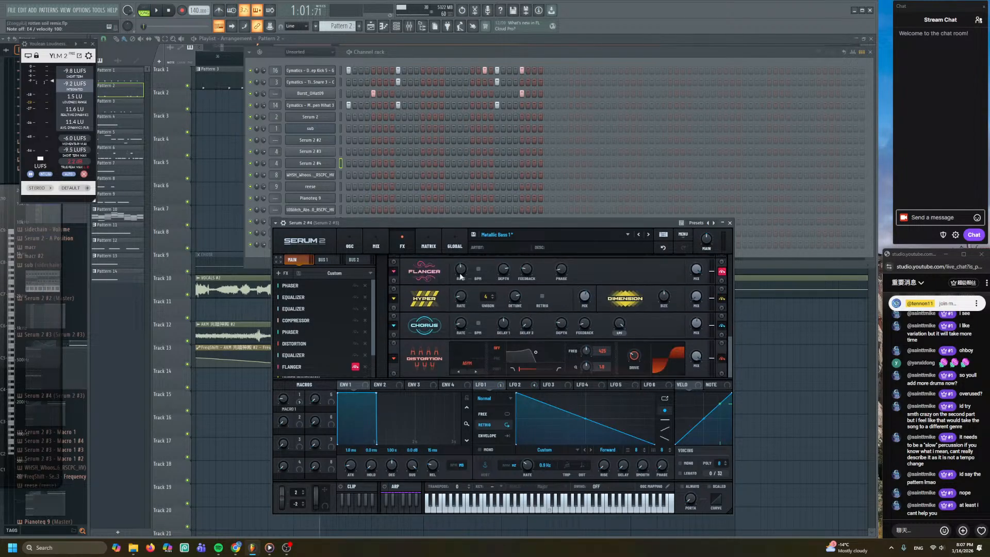
- Play test notes on Serum 2 #4's oscillators and switch oscillators B and C off
click(361, 244)
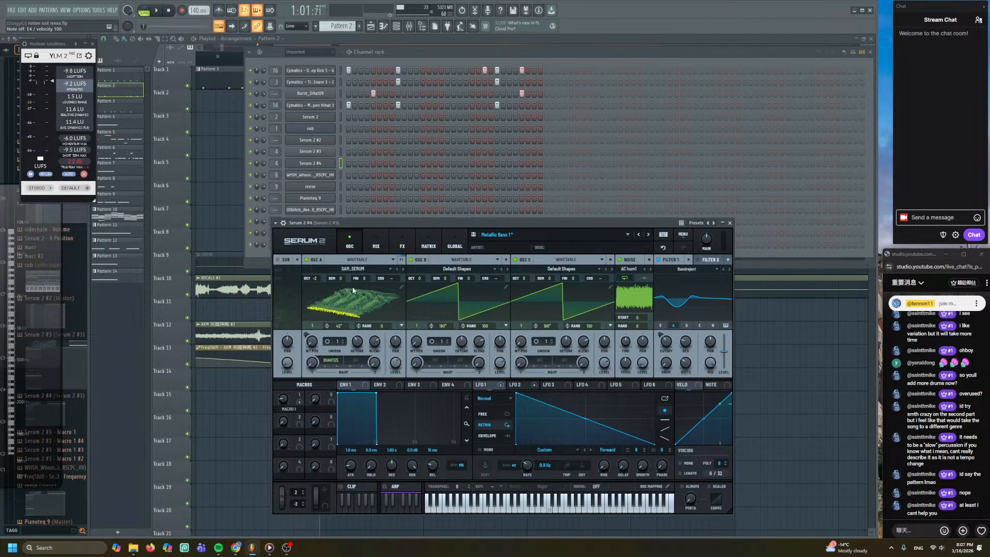
key(c)
key(c)
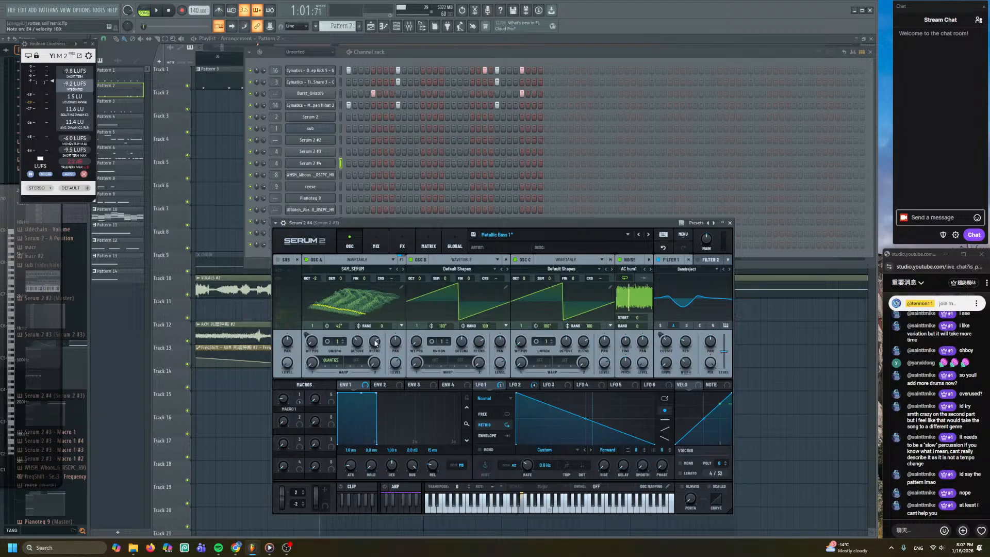
click(514, 259)
click(411, 259)
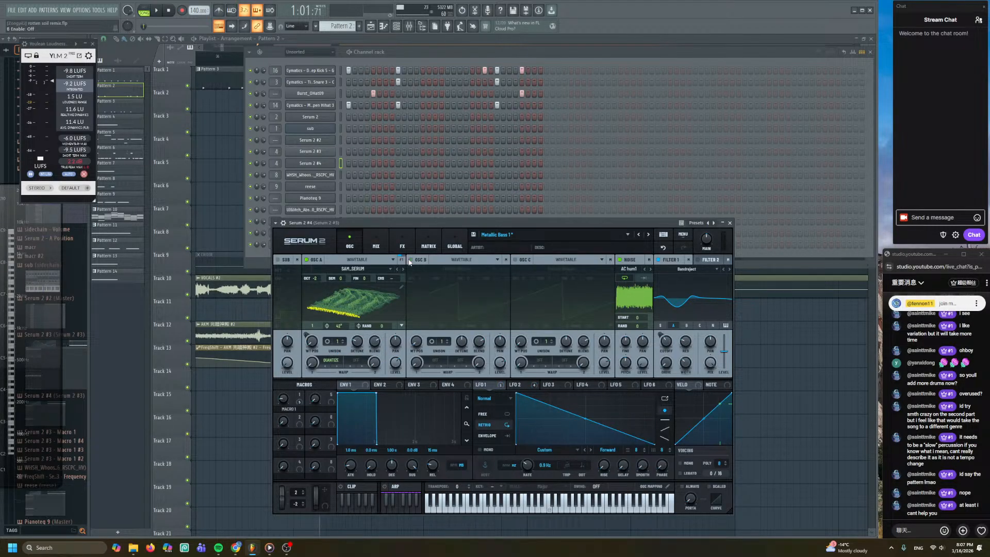
- Delete the Serum 2 #4 channel from the channel rack
click(339, 151)
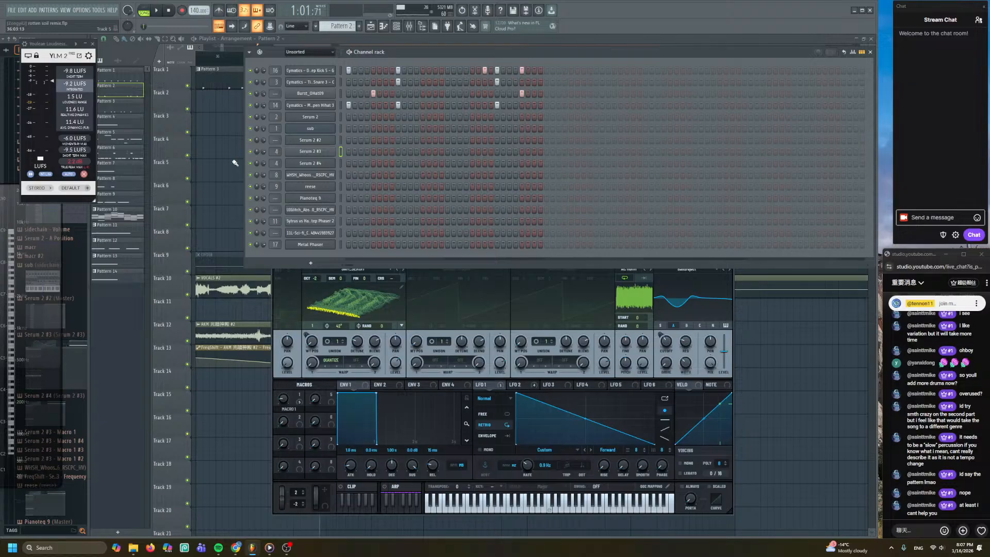
click(334, 164)
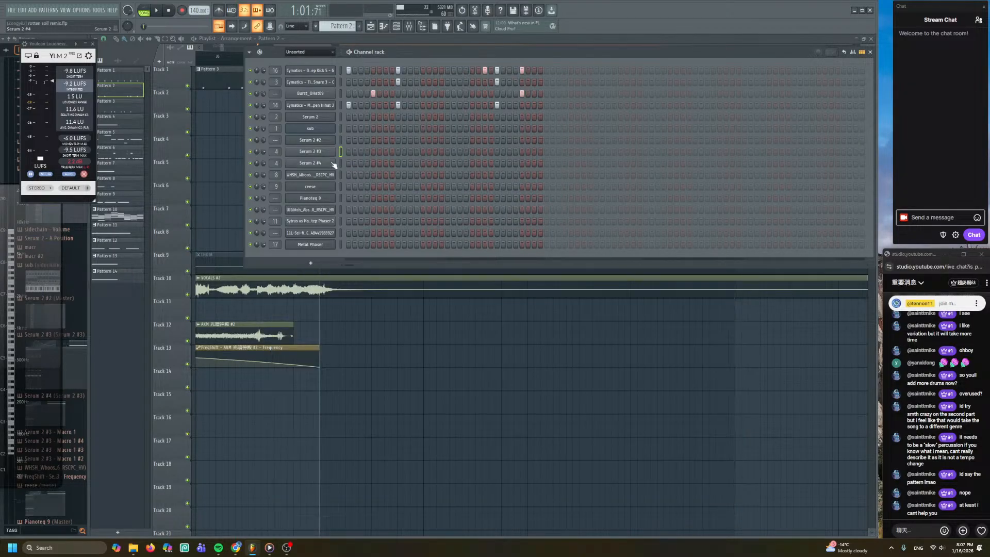
right_click(333, 165)
click(409, 272)
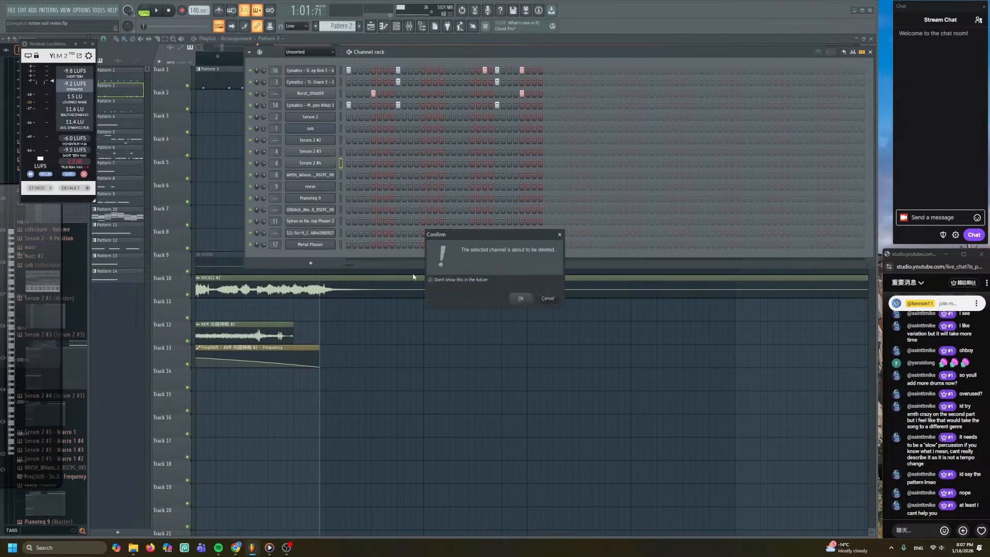
click(520, 299)
- Return to the playlist and play the earlier drop from within bar 29
key(F6)
scroll(415, 325, left, 8)
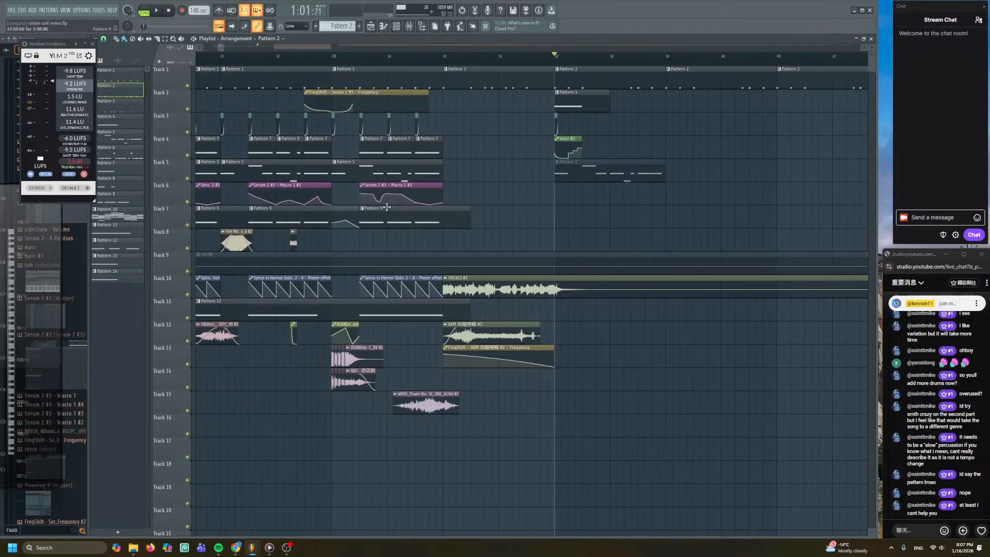
scroll(393, 120, left, 3)
drag(294, 58, 290, 56)
key(space)
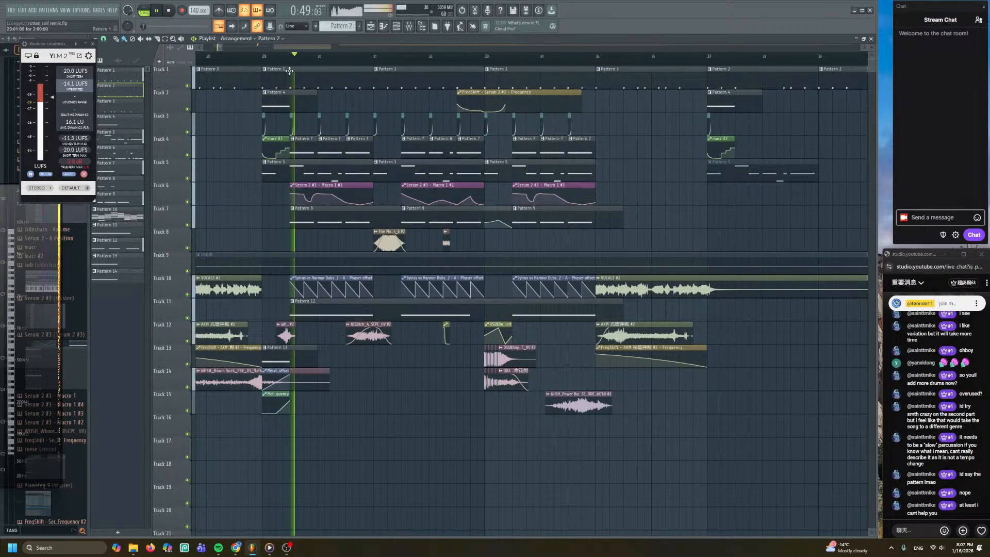
- Copy a Pattern 7 clip to Track 4 directly after the macr #2 clip in bar 37 and make it unique
scroll(281, 230, up, 2)
click(324, 151)
scroll(325, 164, right, 8)
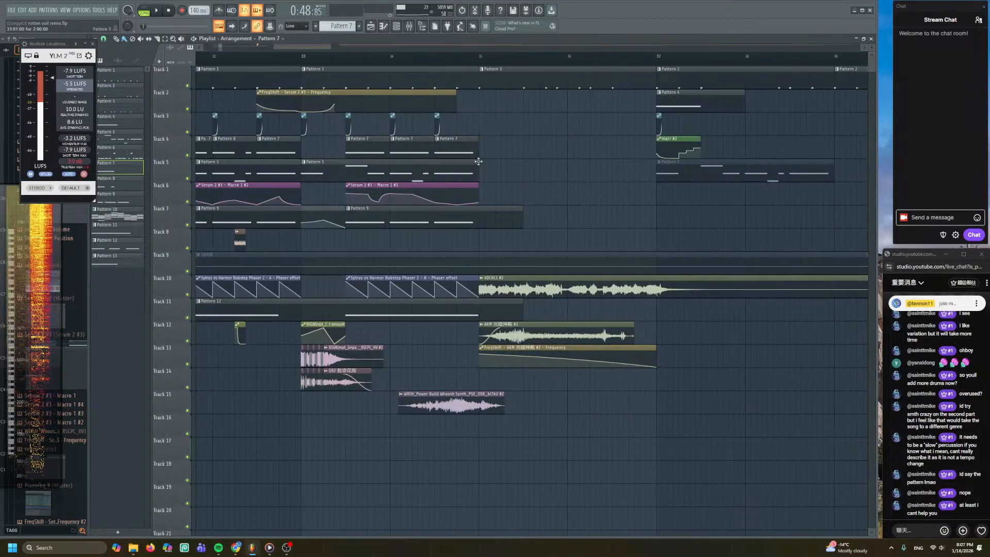
drag(435, 140, 429, 143)
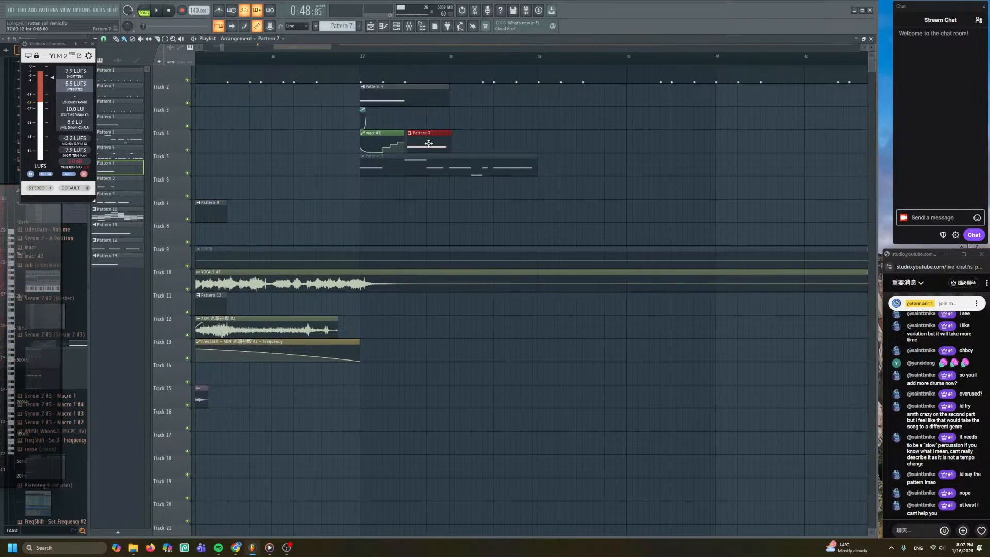
click(407, 133)
click(425, 199)
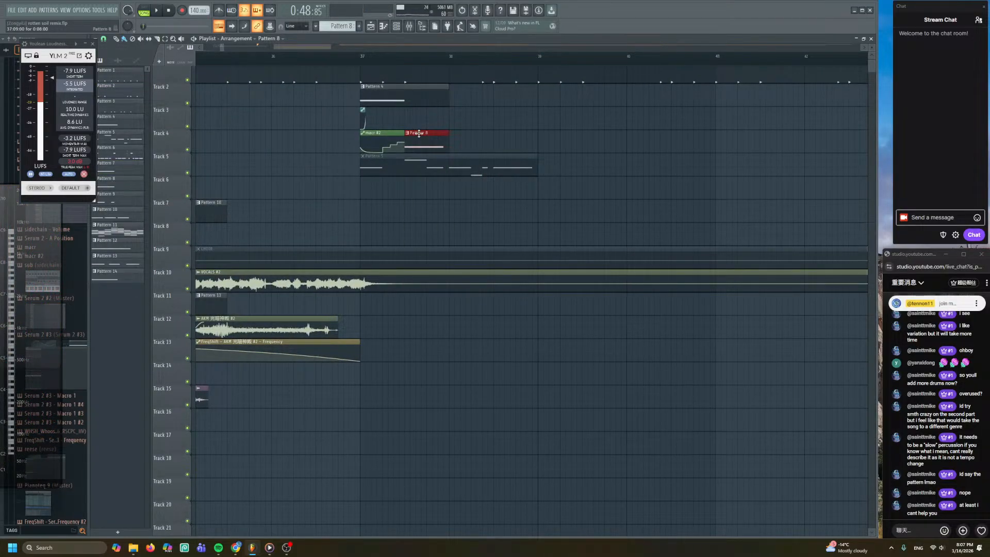
- Open Pattern 8 in the piano roll and raise its single note to B4
double_click(418, 137)
drag(252, 192, 173, 109)
scroll(190, 148, up, 4)
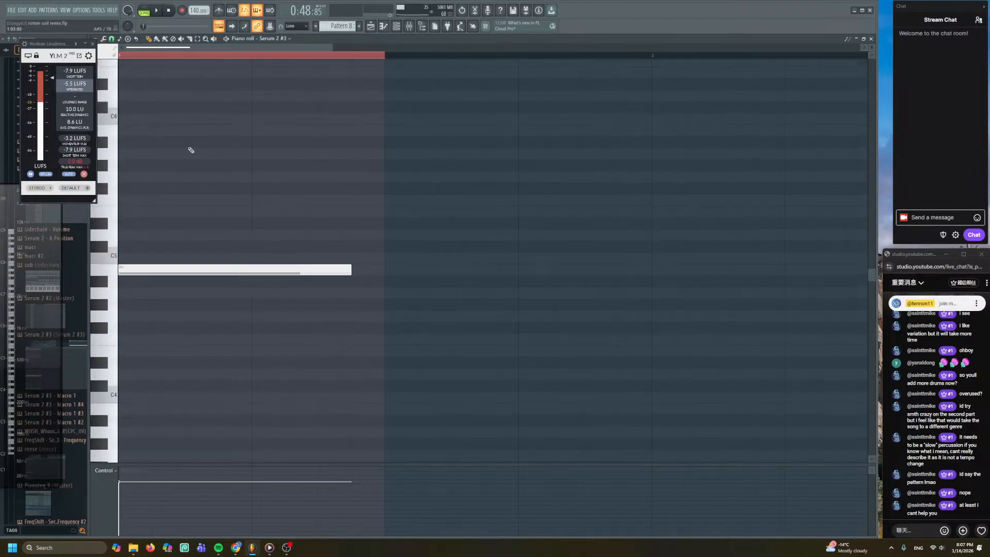
- Play the new Pattern 8 and check it within the arrangement in bar 37
click(148, 8)
key(space)
key(space)
click(371, 26)
click(411, 63)
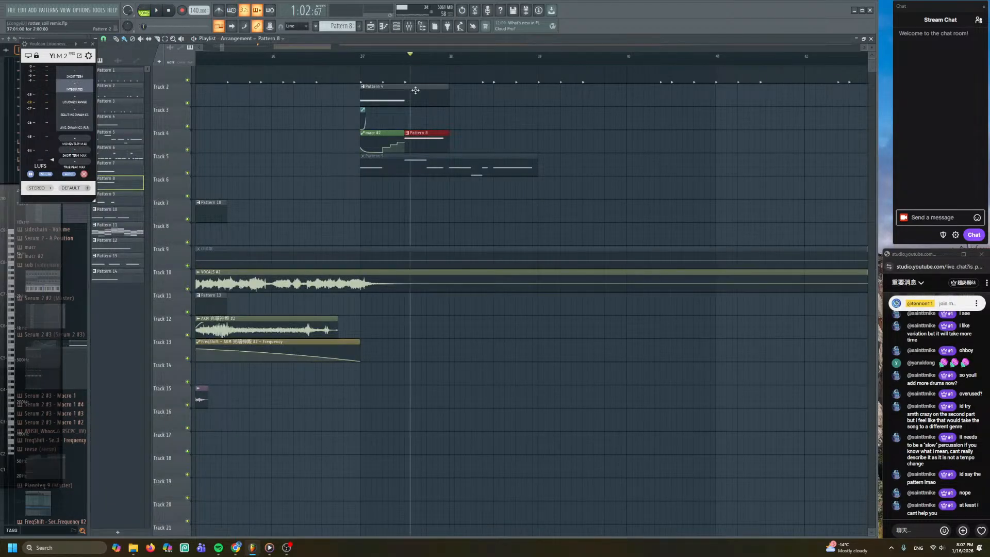
key(l)
key(space)
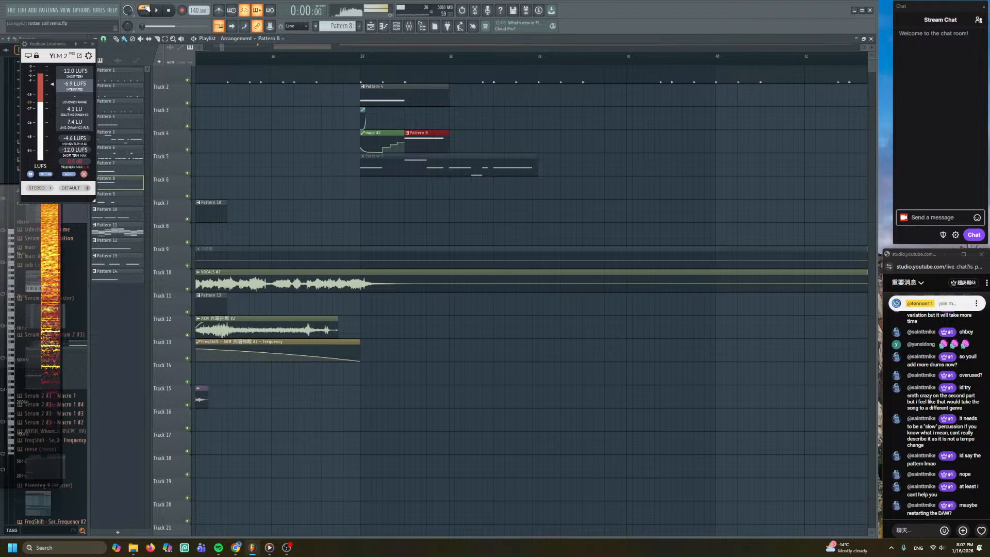
key(space)
- Copy a Serum 2 #3 - Macro 1 automation clip to Track 6 at the start of the Pattern 8 clip and make it unique
scroll(331, 184, down, 3)
drag(334, 184, 530, 219)
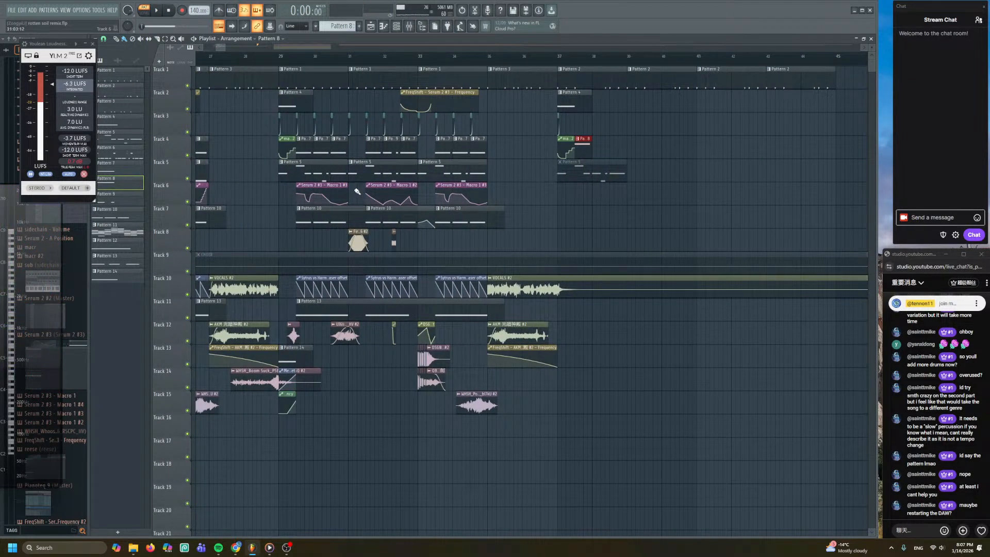
click(335, 186)
click(578, 189)
scroll(587, 184, up, 5)
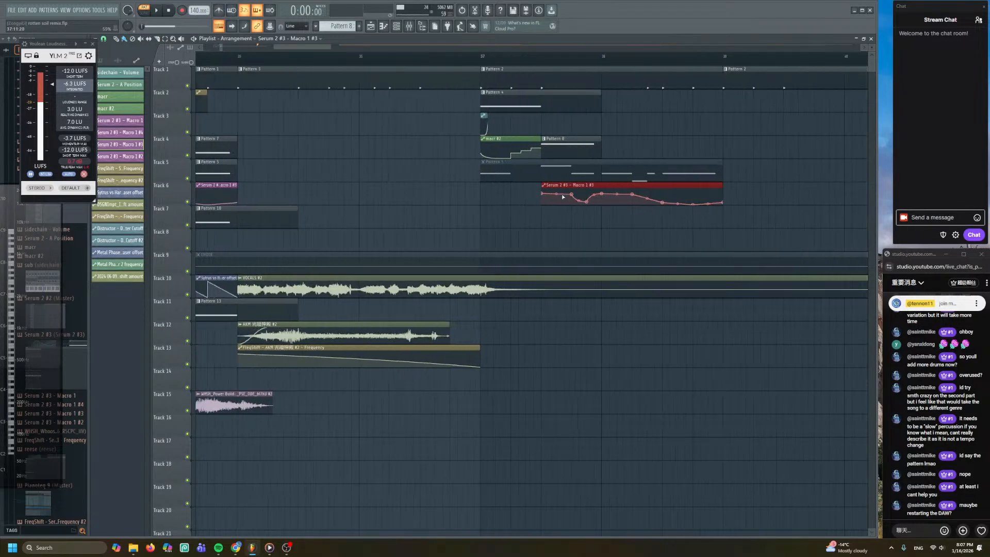
click(541, 186)
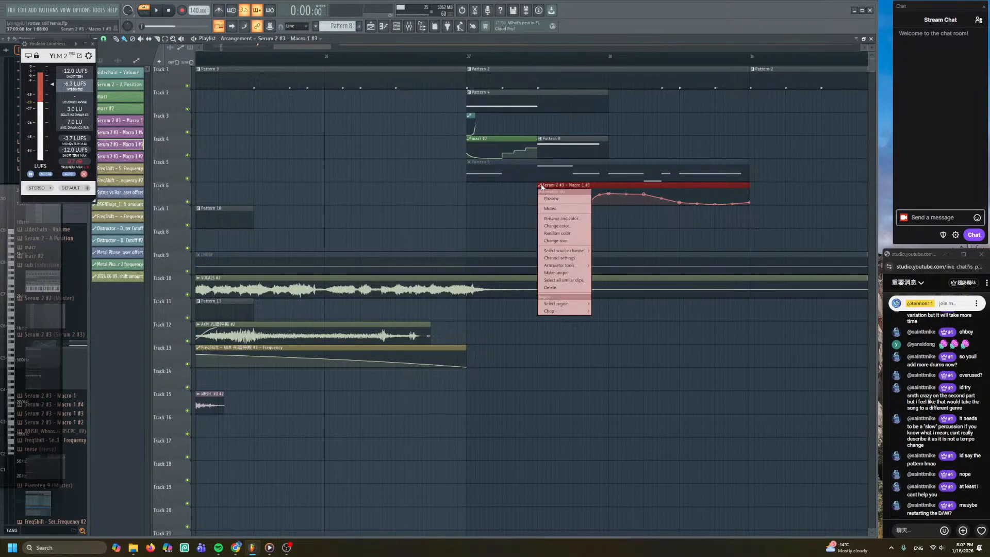
click(558, 302)
- Play the arrangement from bar 37, then again from just before the Pattern 8 clip
click(470, 60)
key(space)
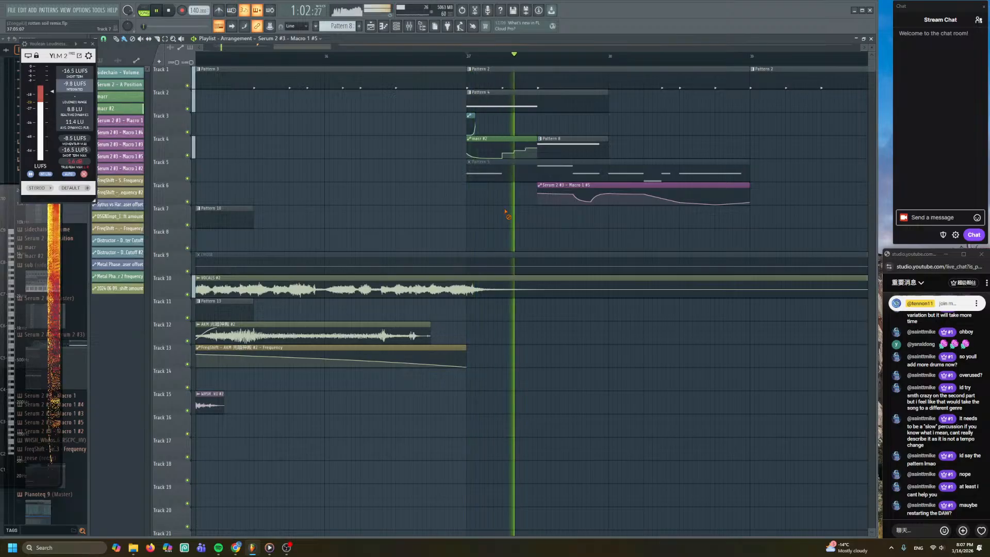
key(space)
click(519, 61)
key(space)
key(space)
- Replace Pattern 8's note with one of the same length at E5 and play it back
double_click(536, 154)
key(space)
key(space)
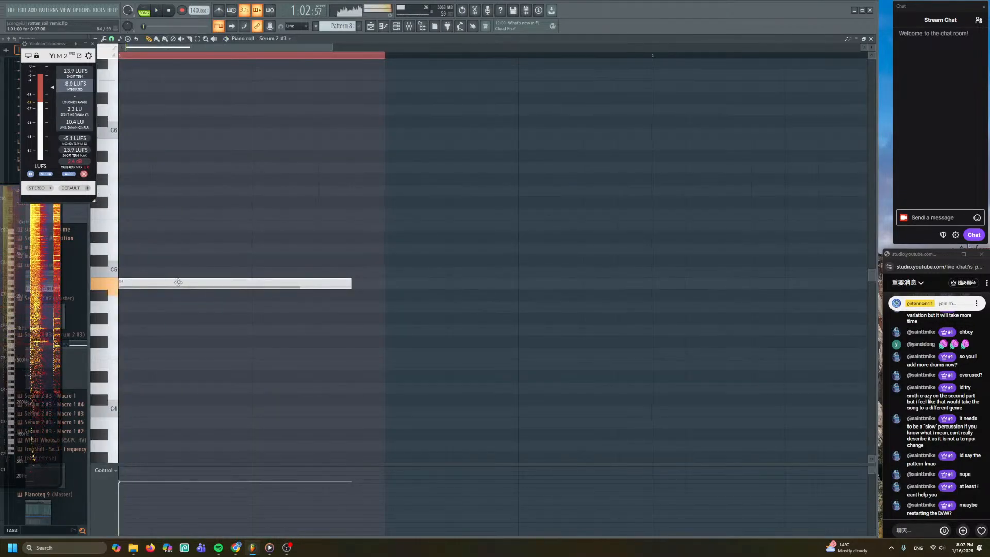
right_click(164, 284)
click(135, 225)
key(space)
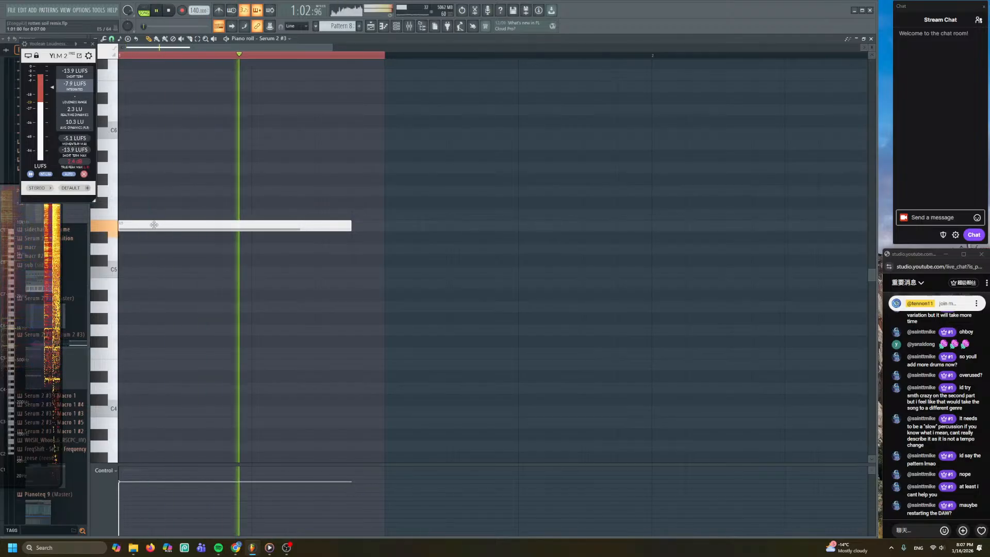
key(space)
- Try Pattern 8's note at E4 and then E3, playing back the lower octave
right_click(155, 225)
scroll(146, 267, down, 6)
click(131, 156)
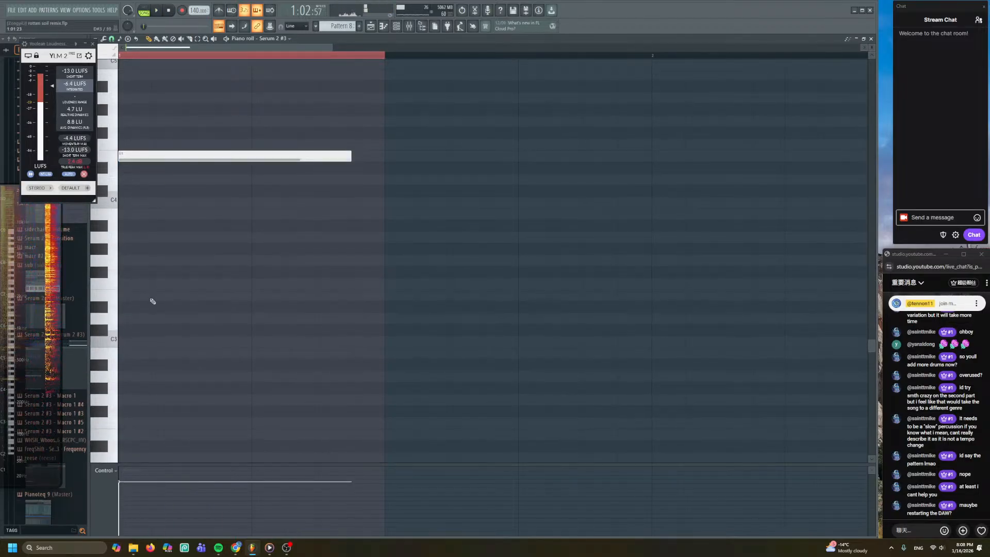
click(138, 293)
right_click(150, 156)
key(space)
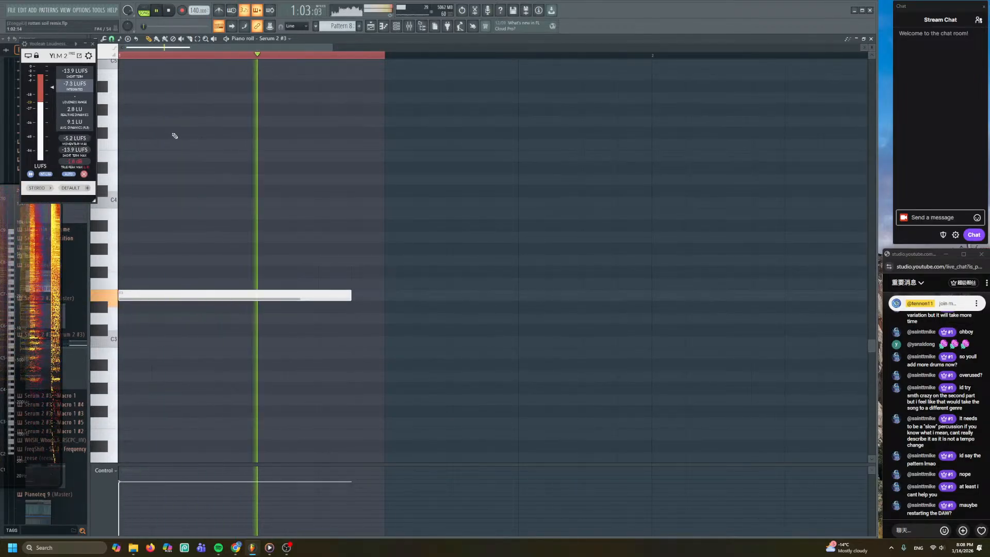
key(space)
- Set Pattern 8's note to E4 and play it back with the arrangement
right_click(168, 295)
click(134, 159)
key(space)
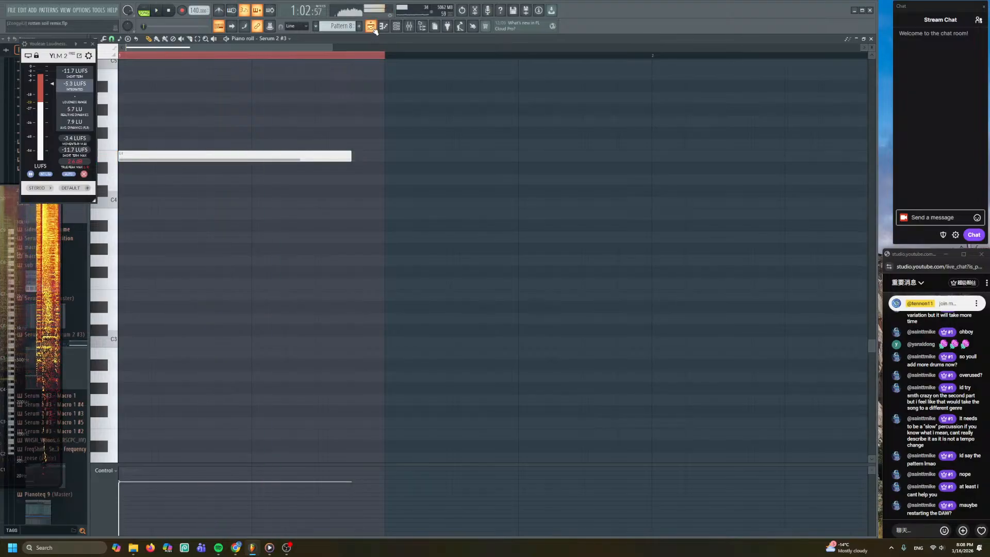
key(F5)
key(space)
key(space)
- Unmute the Pattern 5 clip at bar 37 on Track 5
scroll(457, 241, down, 6)
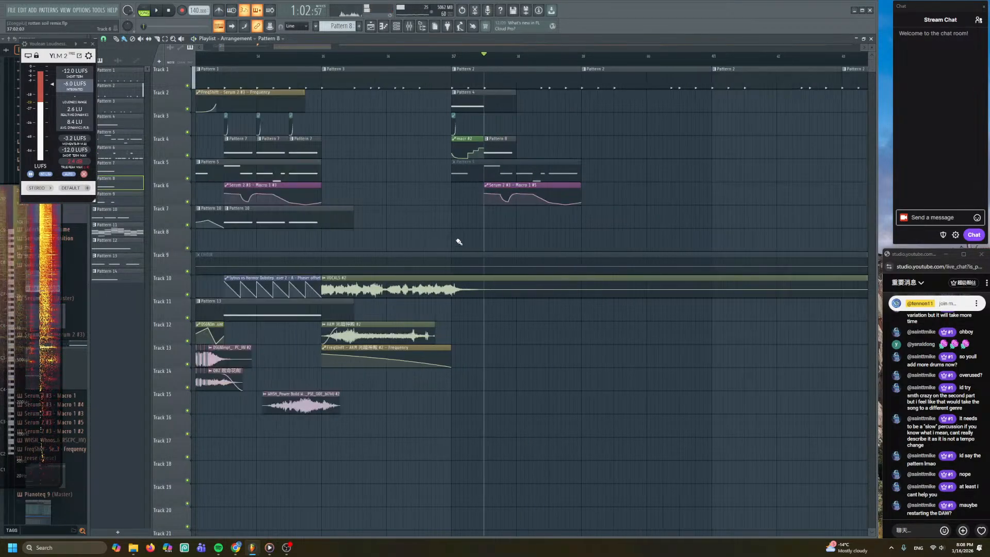
click(310, 219)
click(236, 174)
click(421, 220)
right_click(411, 215)
alt+right_click(410, 169)
- Play the section from bar 37 with the Pattern 5 clip included
key(space)
scroll(409, 177, up, 4)
key(space)
click(400, 58)
scroll(400, 58, up, 3)
key(space)
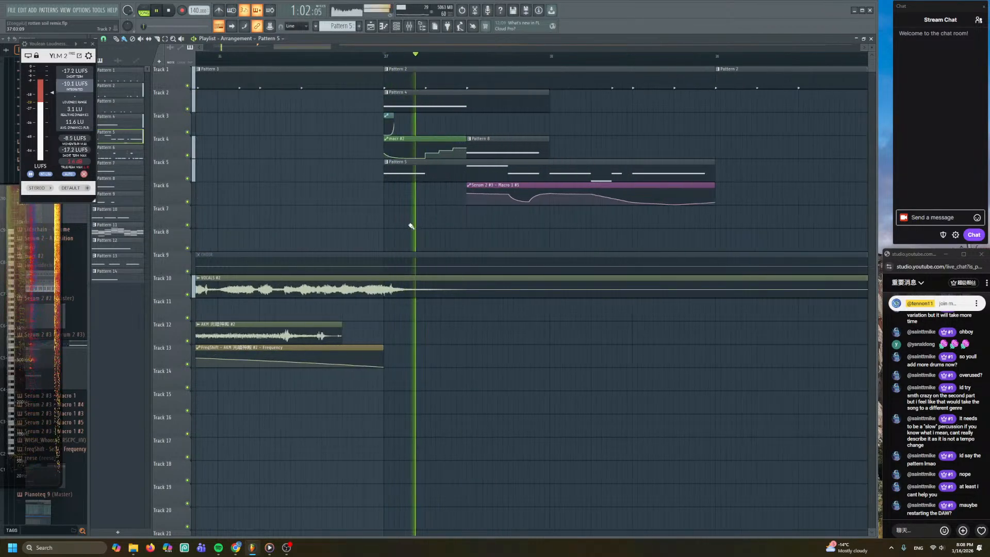
key(space)
- Copy the WHSH_Time Wave Intense Whoosh clip to Track 11 in bar 37, spanning the start of the Pattern 8 clip
scroll(431, 221, down, 6)
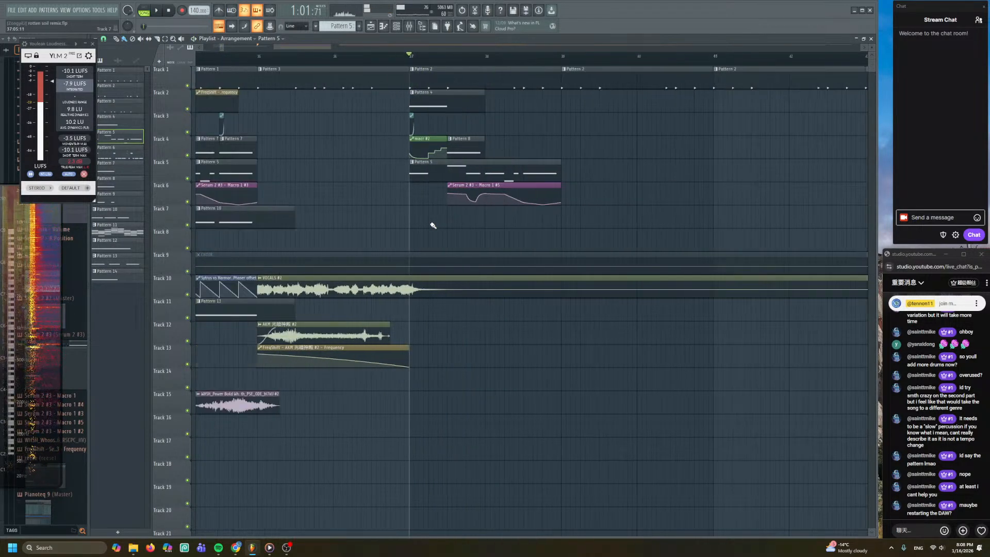
scroll(328, 244, down, 2)
drag(329, 243, 370, 187)
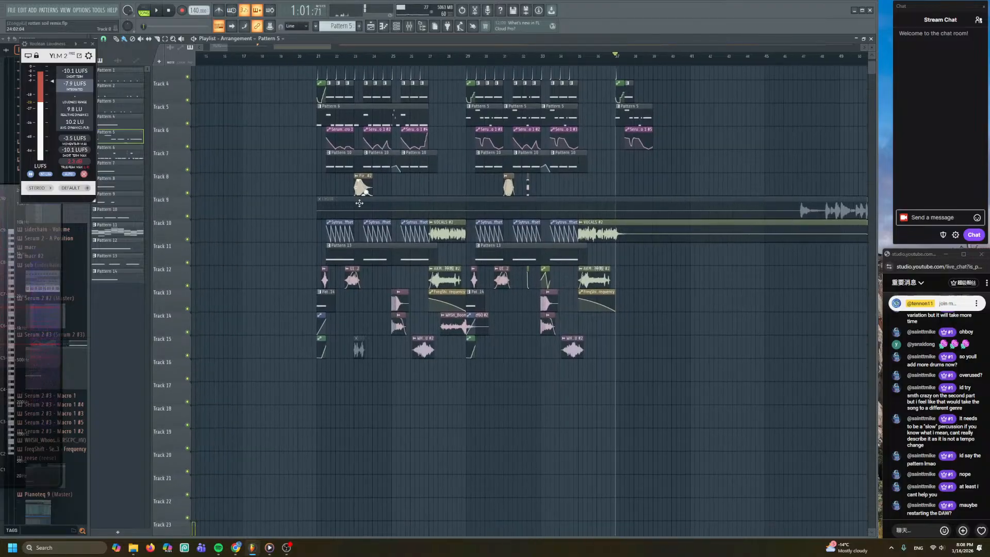
scroll(346, 216, up, 4)
click(292, 274)
scroll(292, 273, down, 3)
scroll(614, 296, up, 5)
click(583, 306)
mouse_move(597, 309)
mouse_down()
mouse_move(613, 309)
mouse_move(577, 310)
mouse_up()
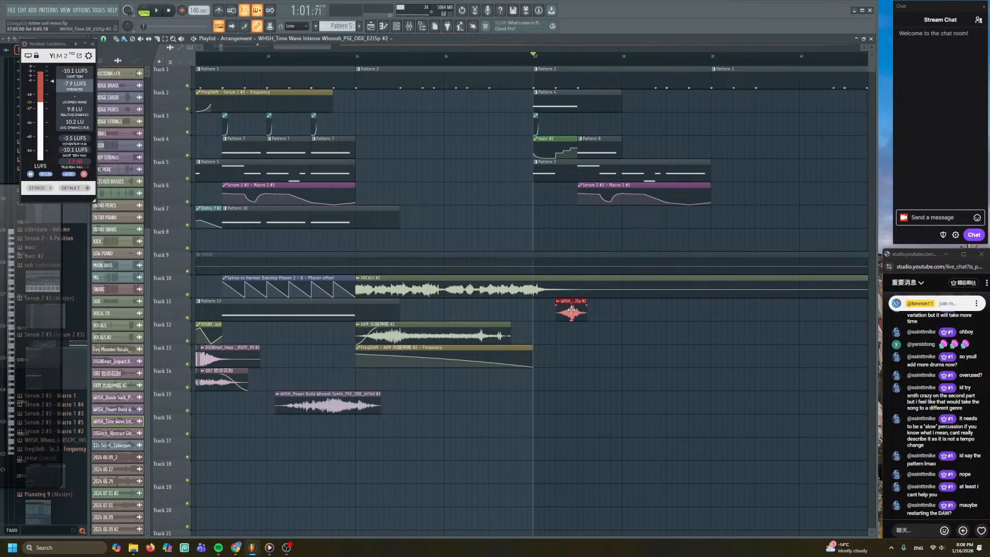
- Add a sidechain - Volume clip on Track 3 at the start of the Pattern 8 clip in bar 37
key(space)
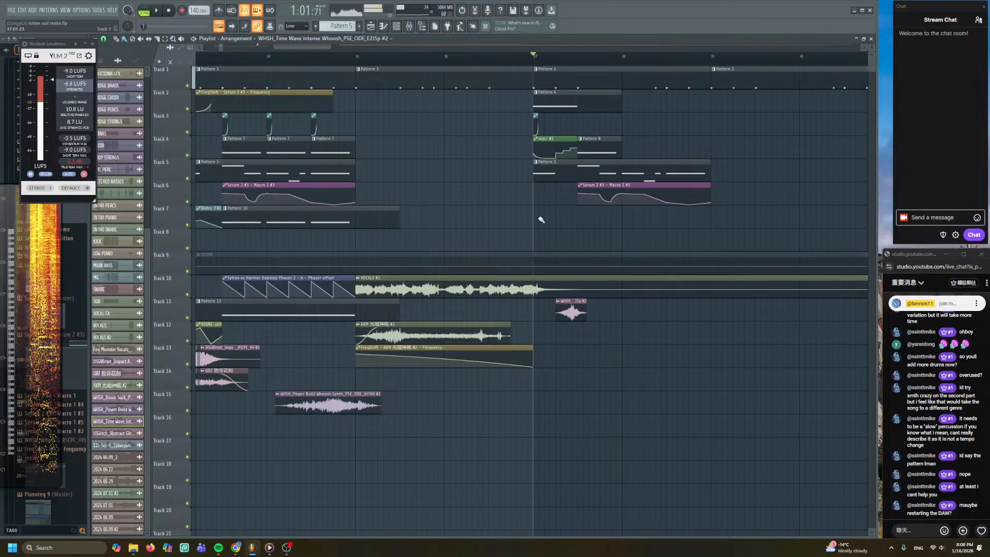
scroll(554, 214, up, 3)
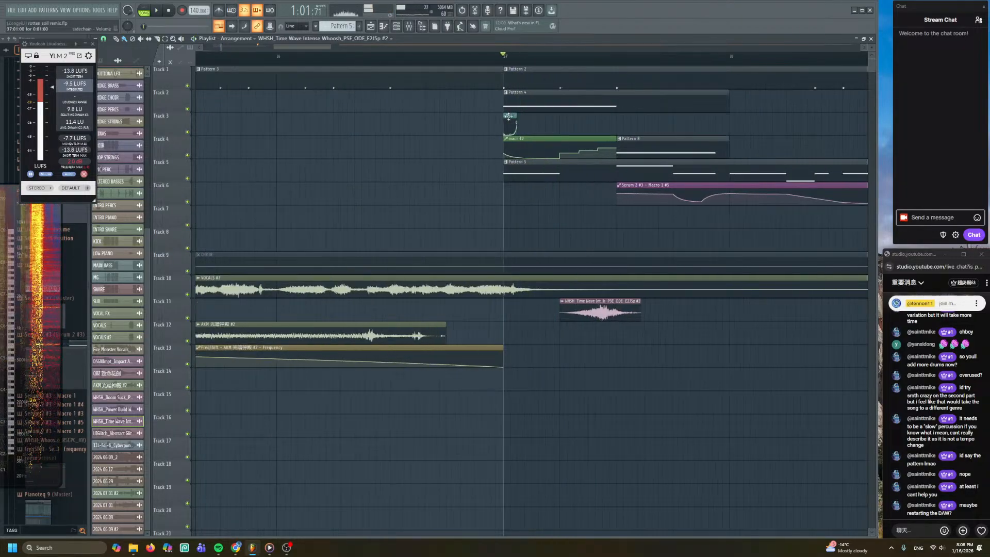
scroll(684, 128, down, 3)
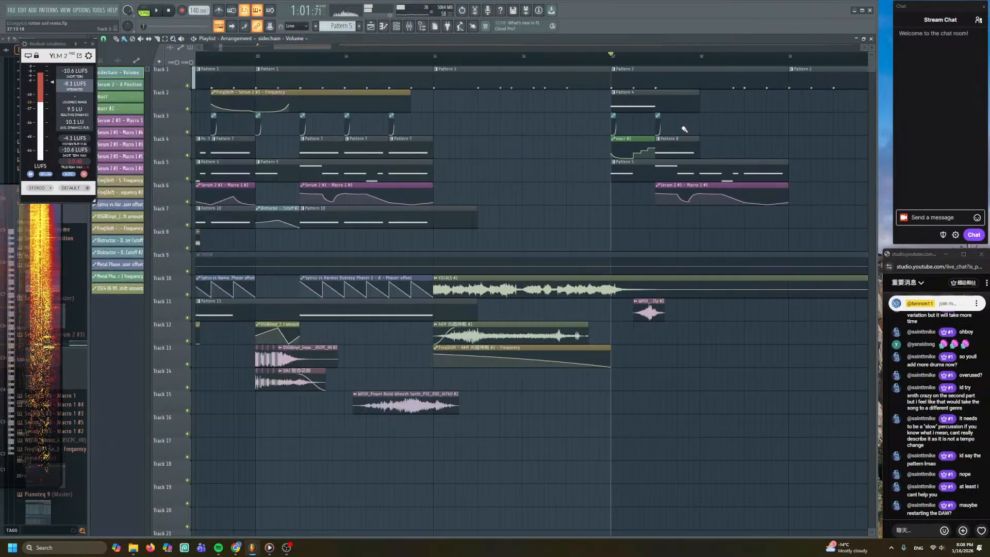
scroll(685, 128, up, 4)
- Examine Pattern 8's note and channels, and play the arrangement briefly from bar 37
double_click(416, 148)
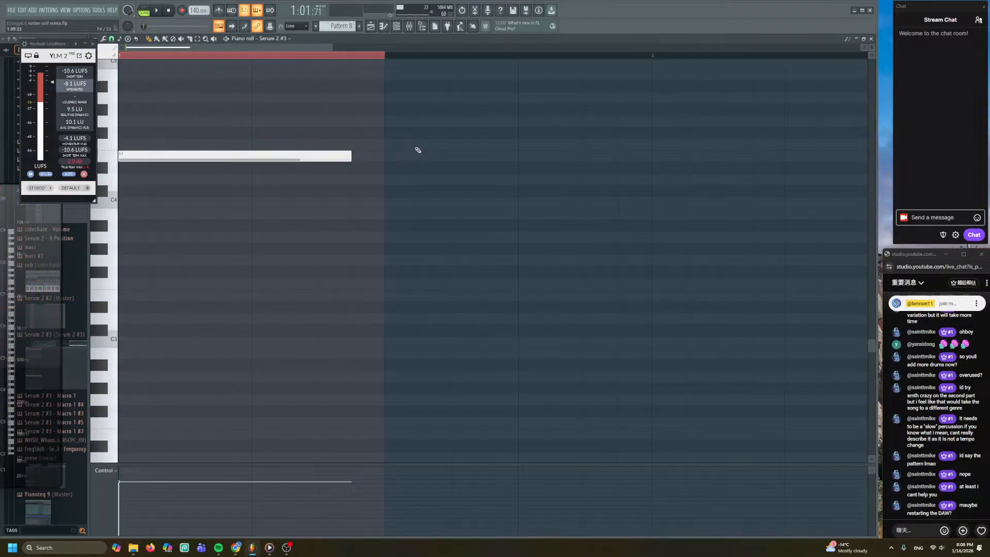
click(401, 28)
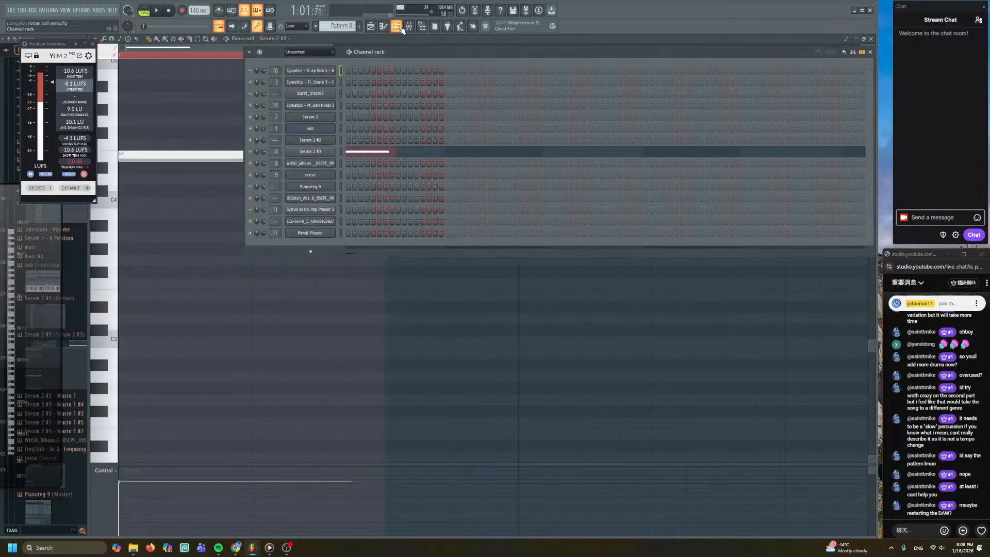
click(371, 27)
scroll(396, 143, down, 5)
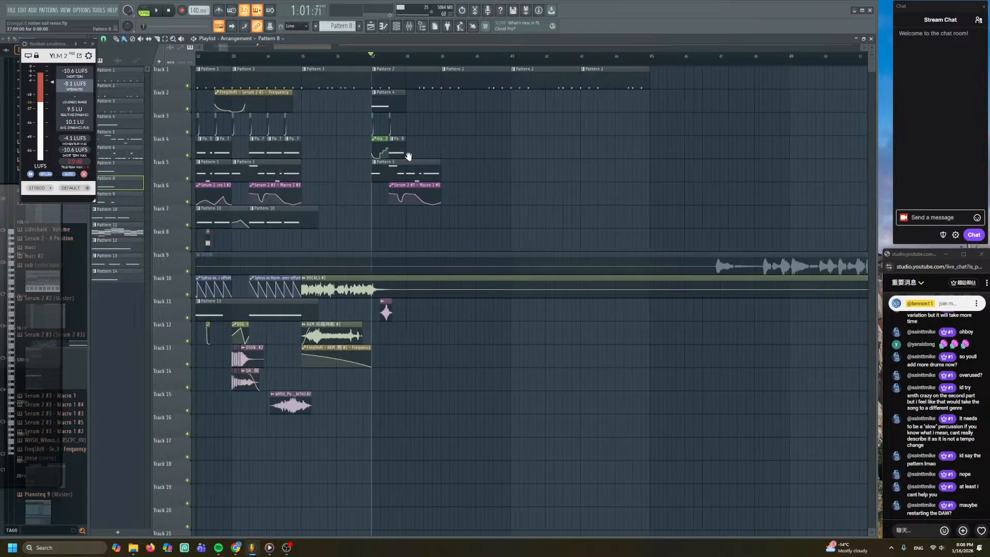
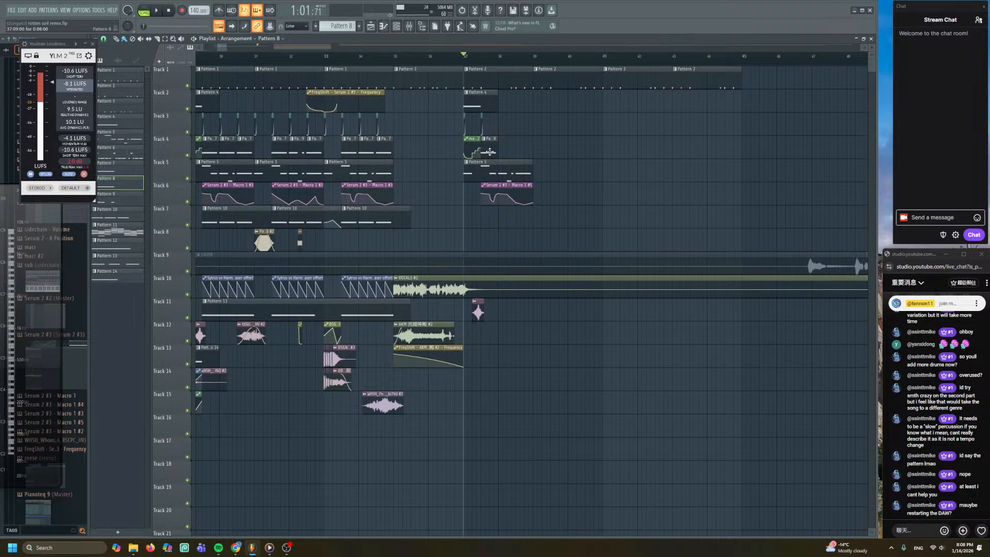
scroll(490, 151, up, 4)
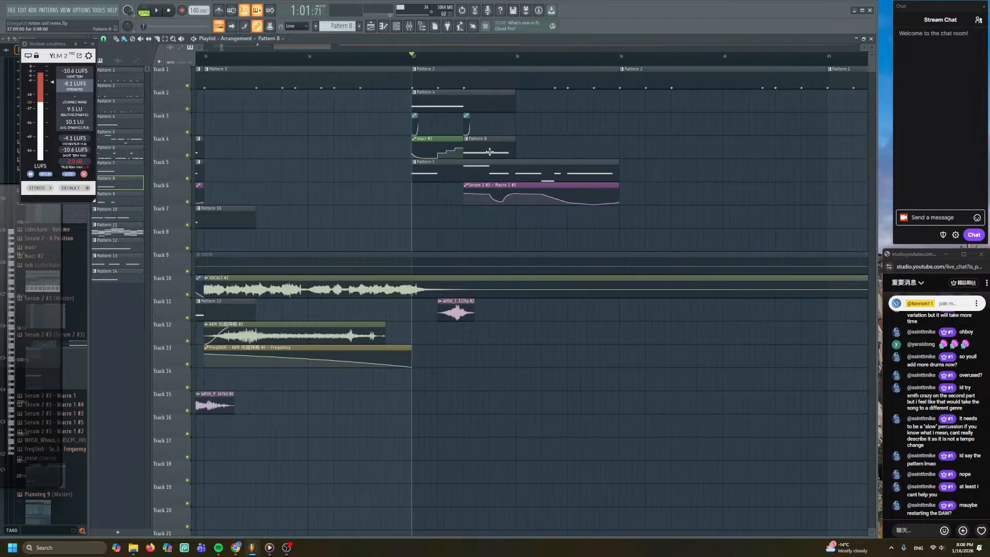
key(space)
key(space)
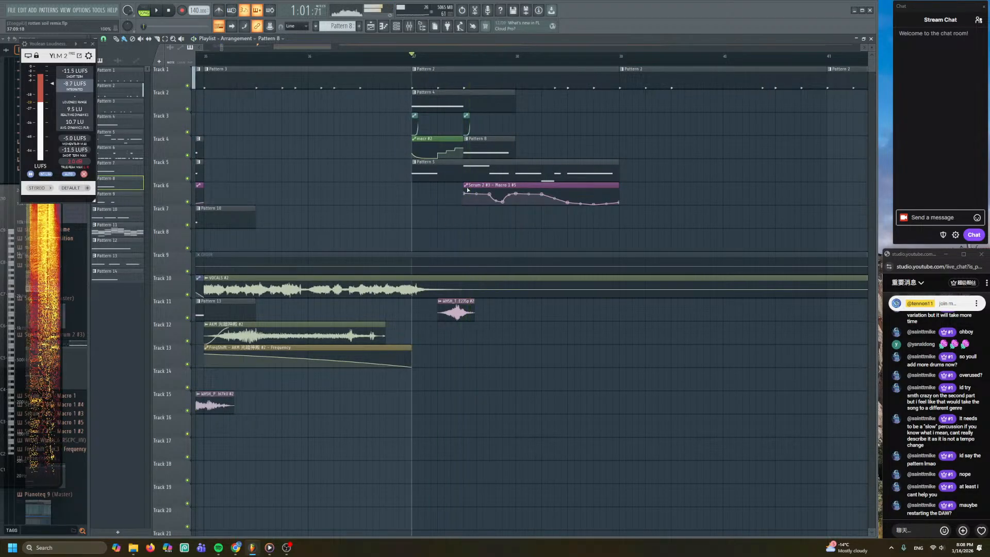
- Delete the inner control points of the Serum 2 #3 - Macro 1 #5 clip on Track 6 to form a gradual descent, without making it unique
click(466, 186)
click(502, 212)
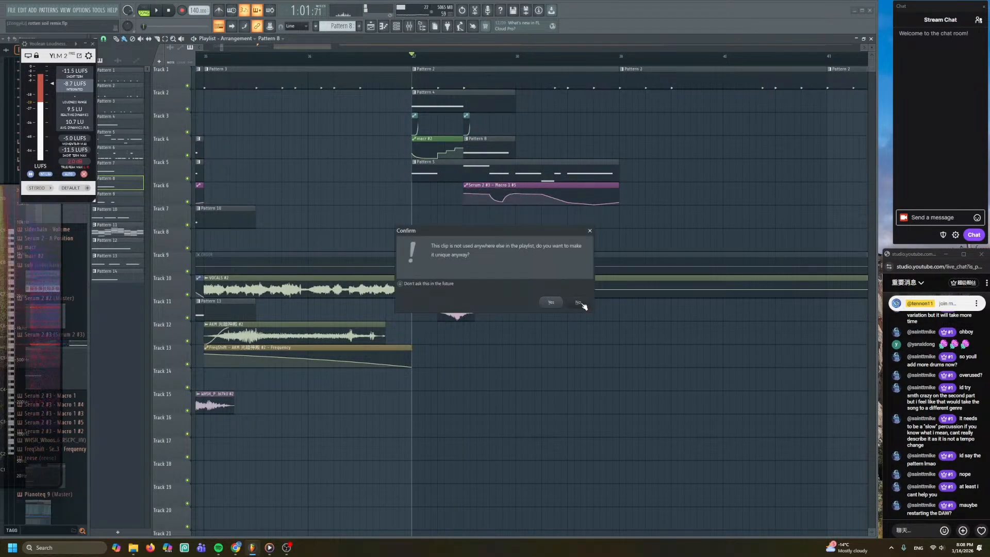
click(579, 302)
right_click(492, 195)
right_click(503, 201)
click(509, 207)
right_click(515, 194)
click(521, 201)
right_click(541, 195)
click(548, 202)
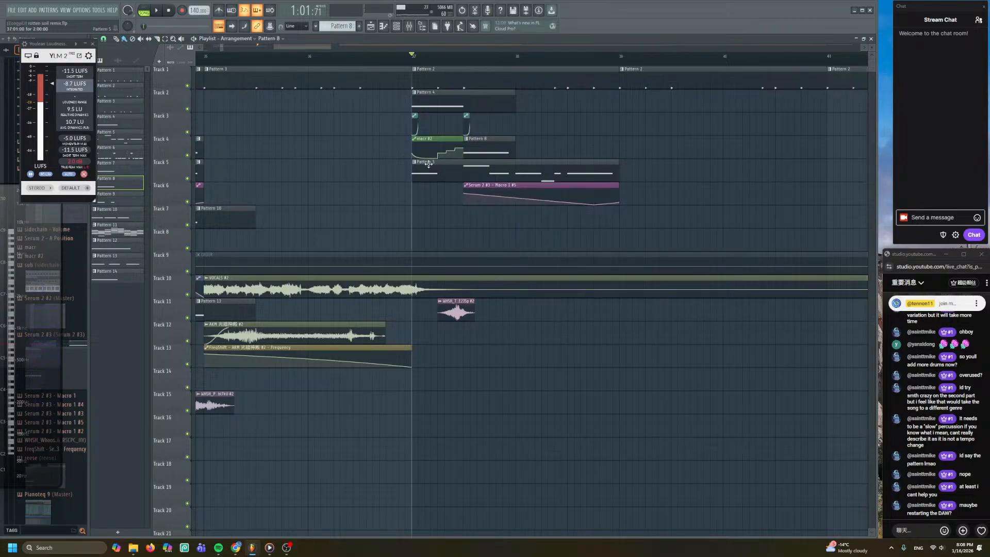
- Make the Pattern 5 clip at bar 37 unique and delete its sub notes after the second one
click(416, 162)
double_click(460, 169)
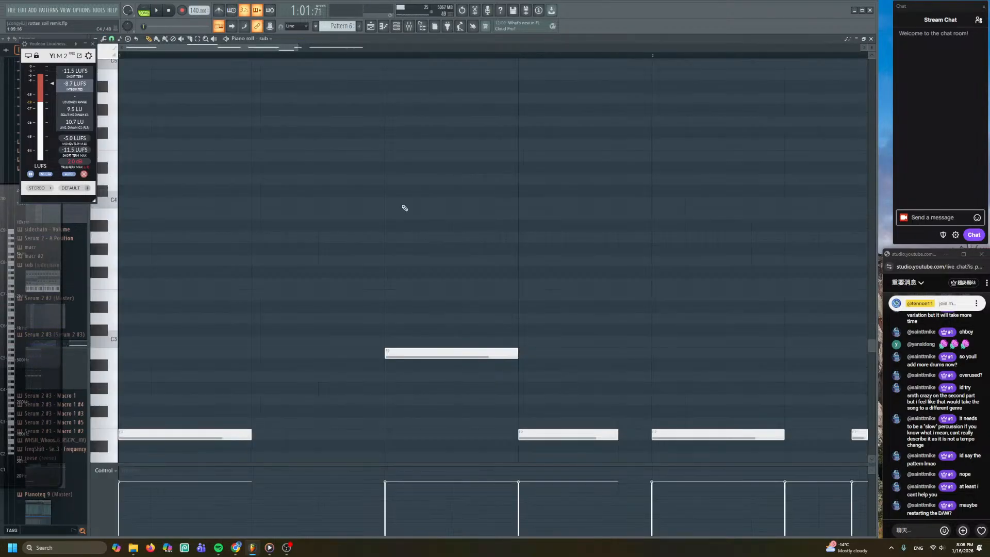
scroll(432, 248, down, 5)
scroll(438, 268, down, 2)
drag(347, 221, 588, 359)
key(Delete)
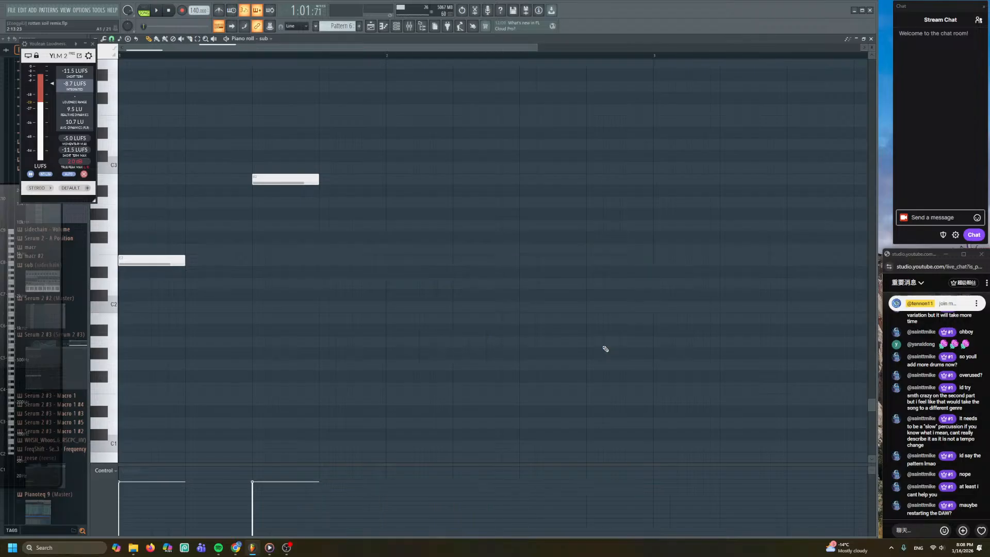
- Lower the second sub note to E2, lengthen it to one bar, and play the arrangement from bar 37
drag(289, 183, 512, 294)
key(space)
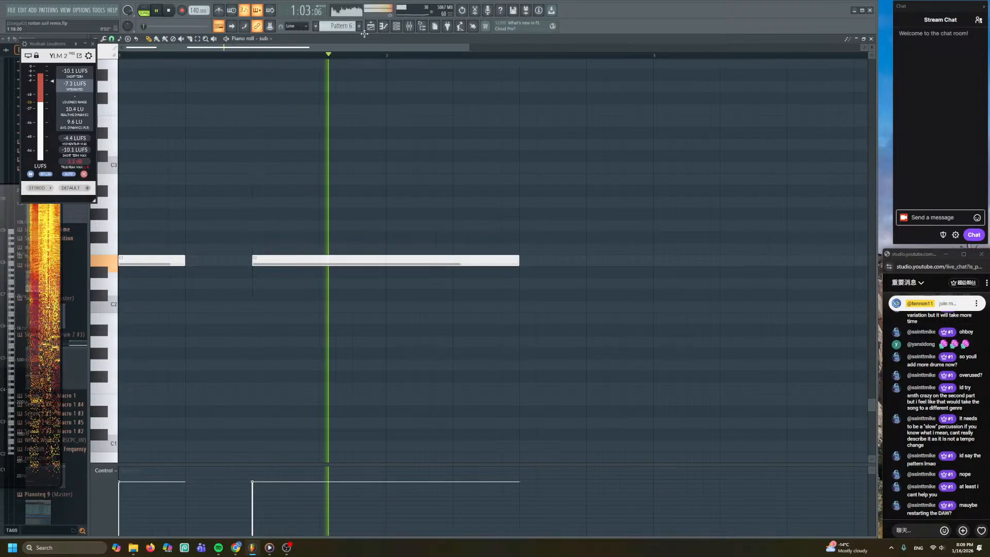
key(F5)
click(413, 57)
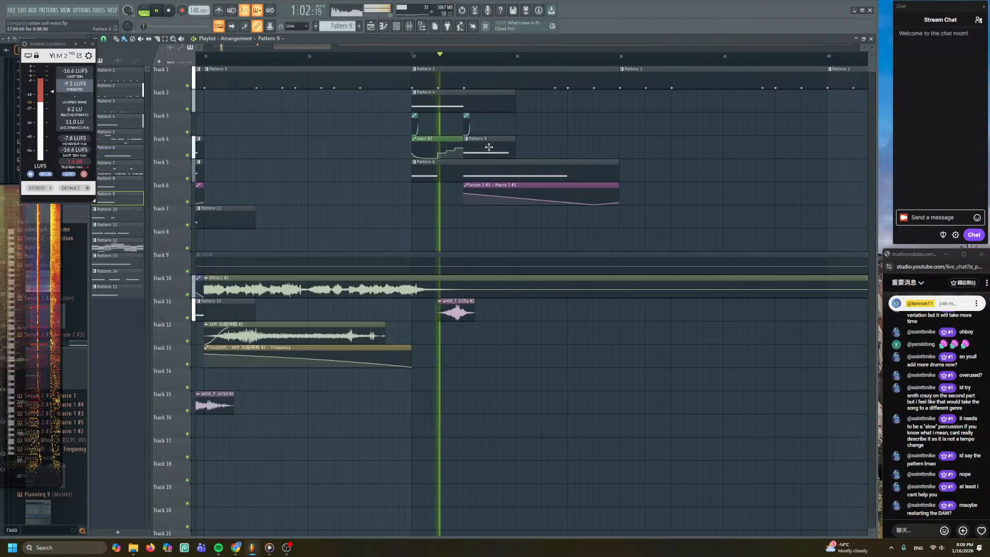
- Lengthen Pattern 9's Serum 2 #3 note to one full bar
double_click(488, 148)
key(space)
scroll(261, 316, up, 5)
click(243, 202)
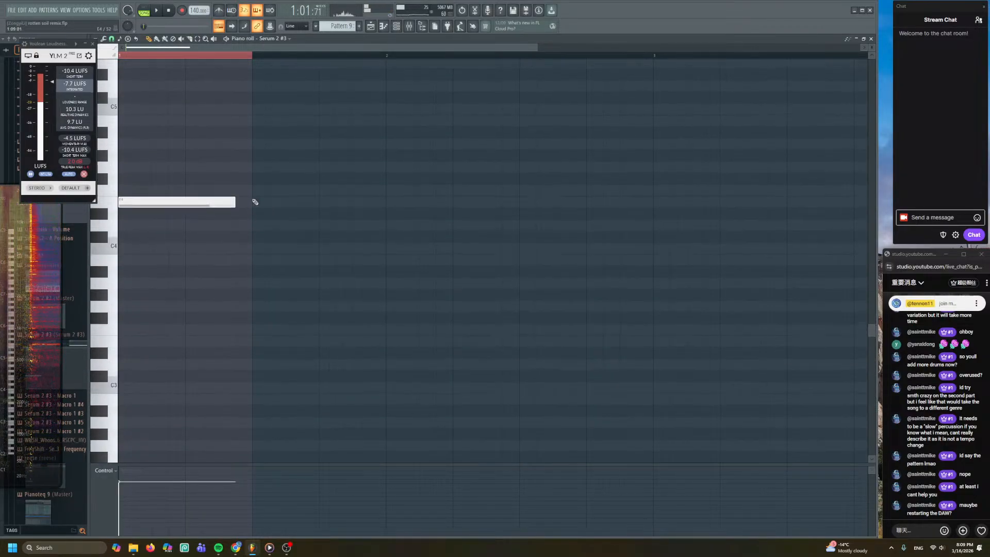
drag(235, 202, 390, 219)
key(F5)
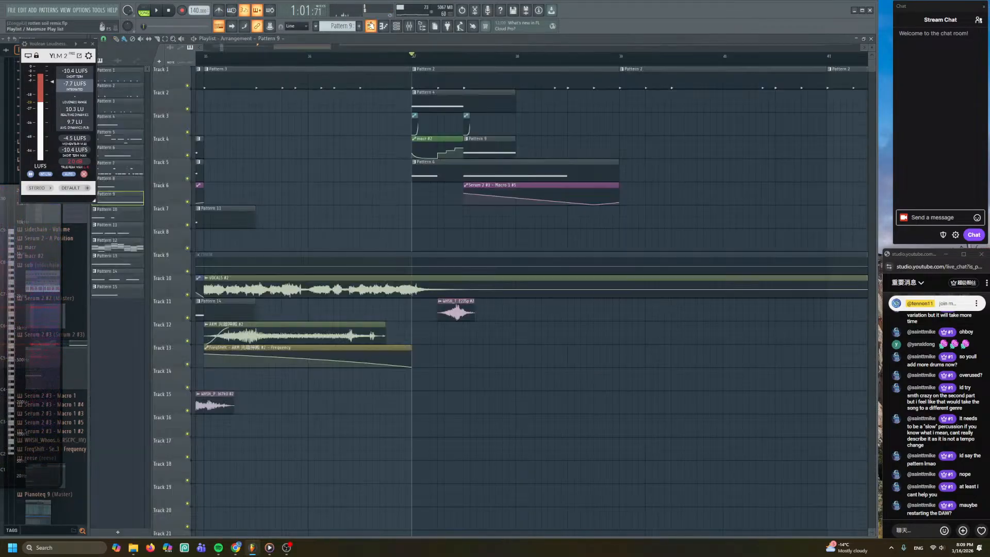
- Shorten the Pattern 6 clip to end within bar 38 and add three sidechain - Volume clips after it on Track 3
drag(619, 167, 547, 167)
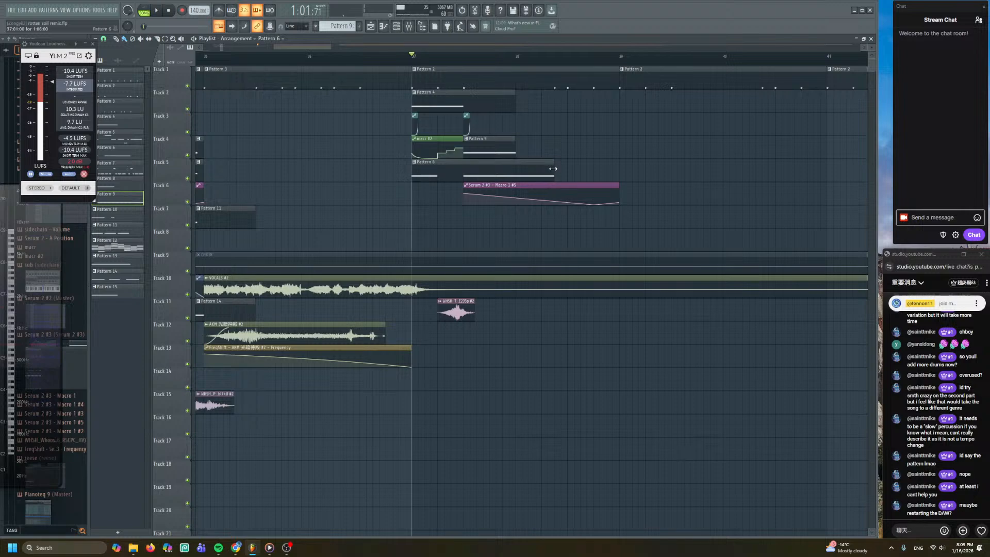
scroll(525, 144, up, 2)
click(431, 115)
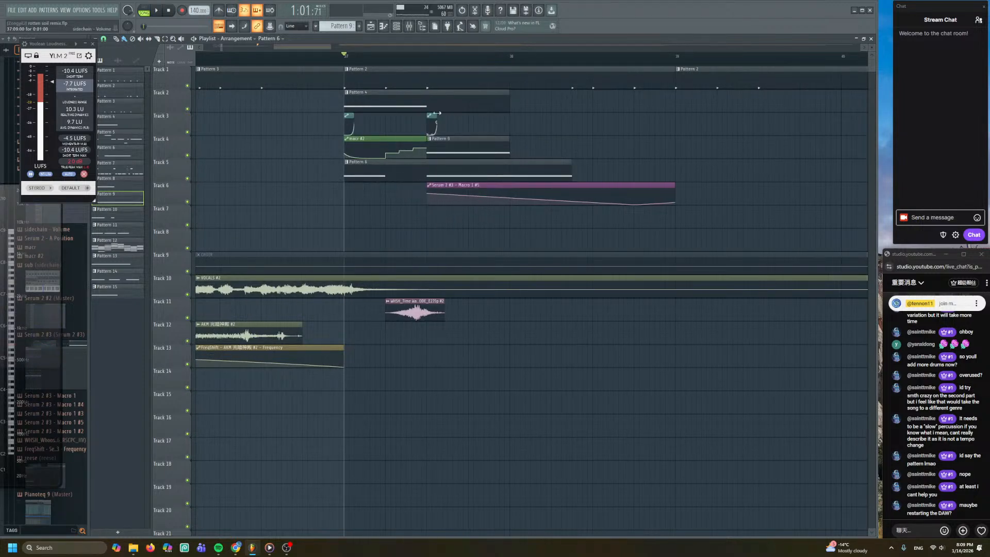
key(space)
click(576, 123)
click(596, 124)
click(636, 126)
- Extend the Pattern 9 clip on Track 4 to the end of the Pattern 6 clip and play the result
drag(508, 153, 571, 156)
key(space)
key(space)
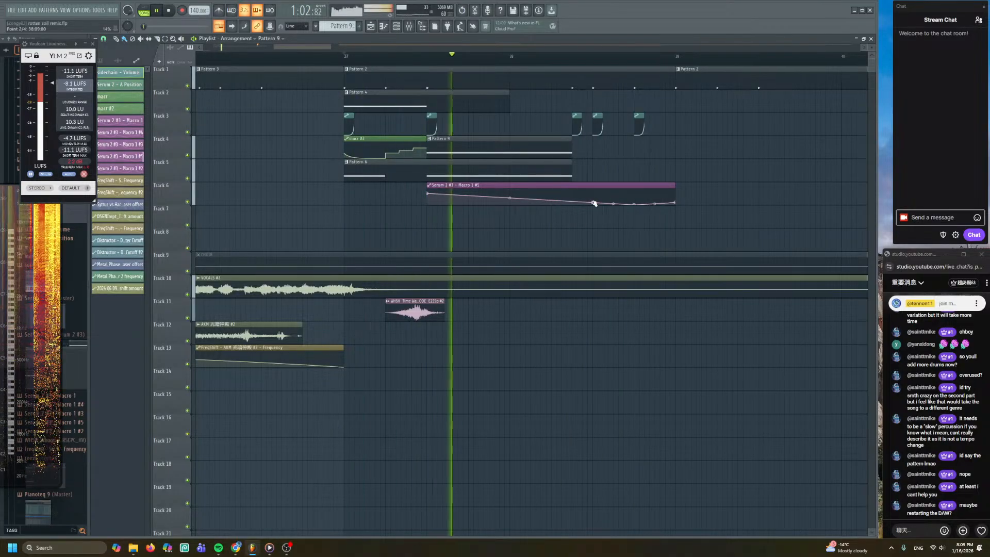
- Move the Serum 2 #3 - Macro 1 #5 control points earlier so the curve bottoms out by Pattern 9's end, and play it
drag(594, 203, 503, 199)
key(space)
key(space)
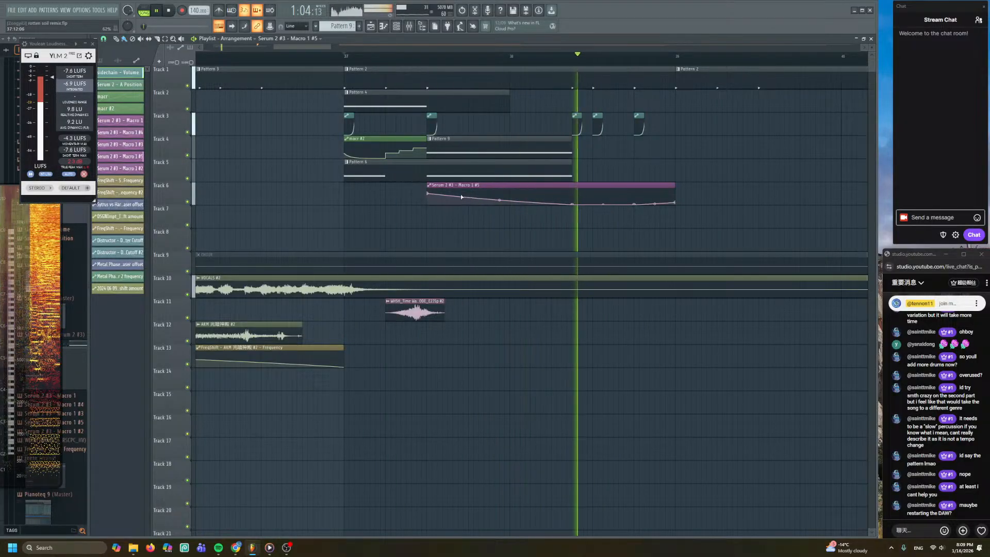
- Copy the Pattern 4, sidechain, macr #2, Pattern 9, Pattern 6 and Macro 1 clips starting in bar 37 to bar 39, and play them
scroll(453, 200, down, 3)
key(space)
drag(382, 89, 488, 204)
mouse_move(438, 97)
mouse_down()
mouse_move(603, 111)
mouse_move(585, 116)
mouse_up()
key(space)
click(674, 110)
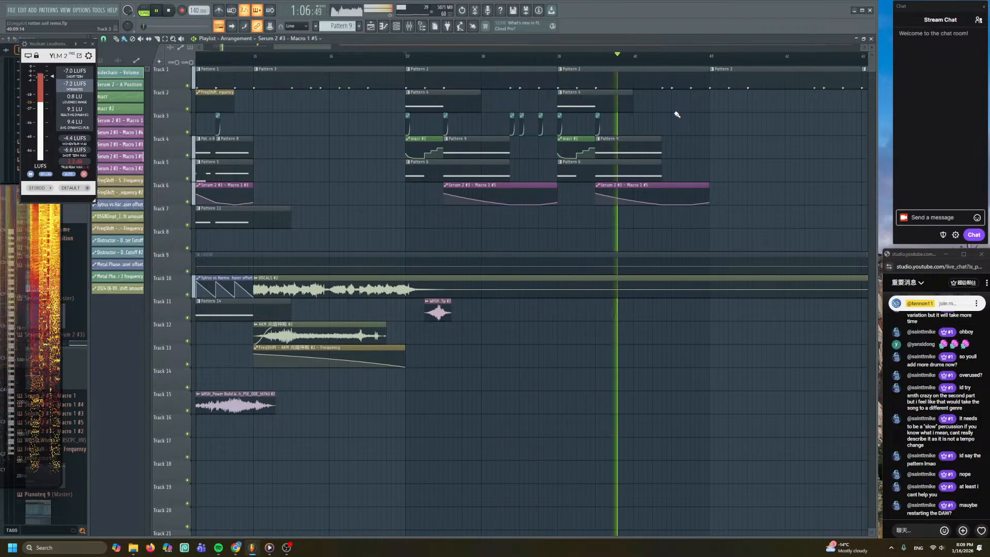
scroll(678, 115, down, 2)
key(space)
- Place a copy of the WHSH_Time Wave Intense Whoosh clip on Track 11 in bar 39 and play from bar 37
scroll(507, 143, down, 1)
scroll(487, 170, right, 2)
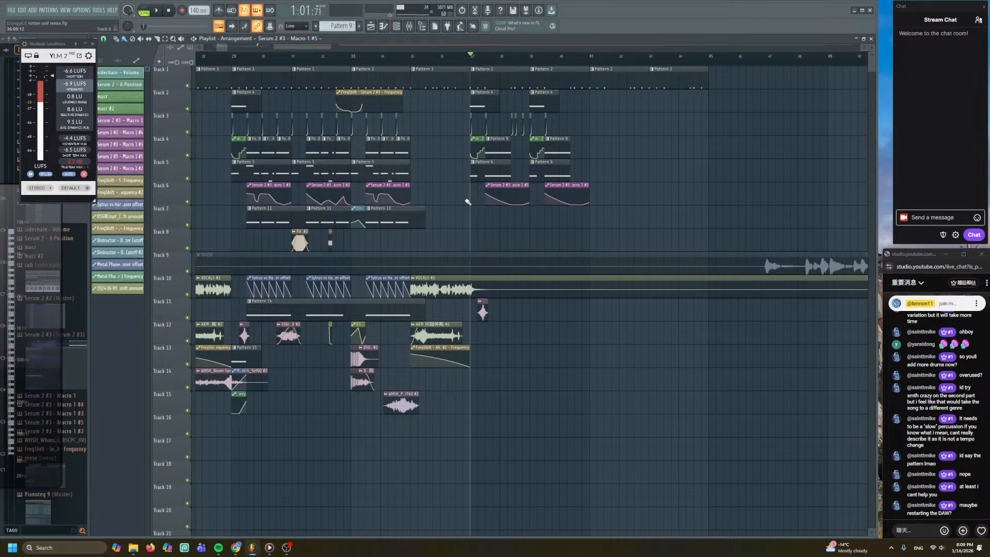
scroll(467, 202, up, 2)
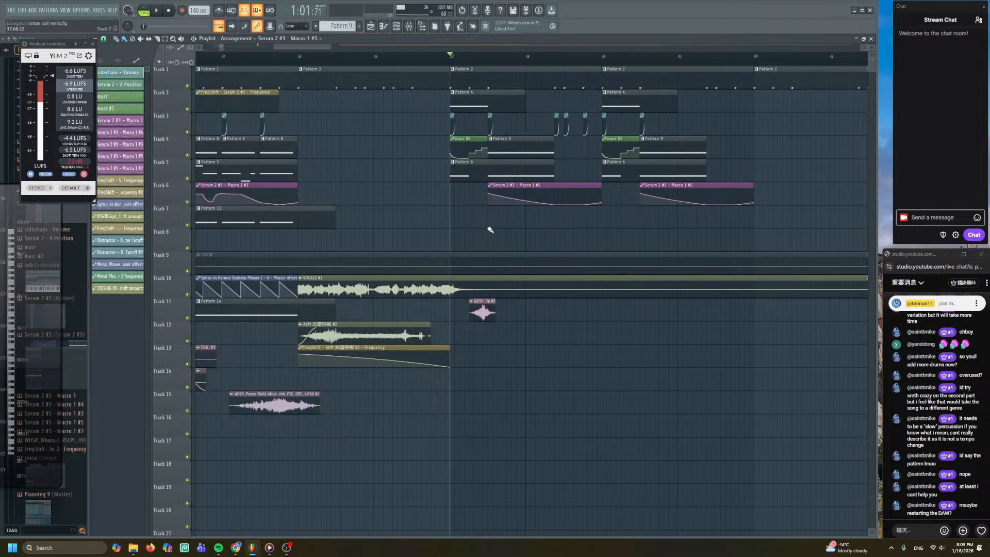
scroll(490, 229, right, 2)
click(373, 310)
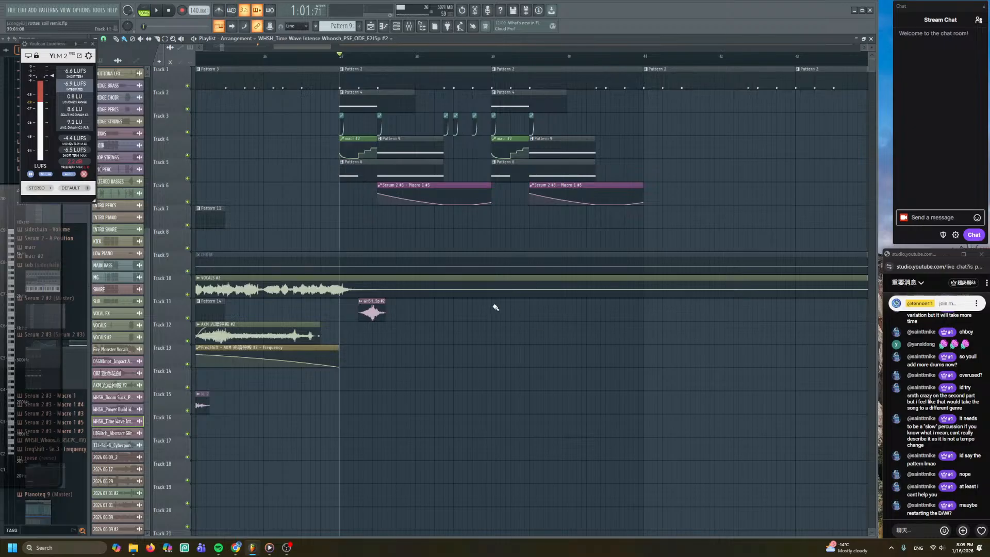
click(514, 312)
key(space)
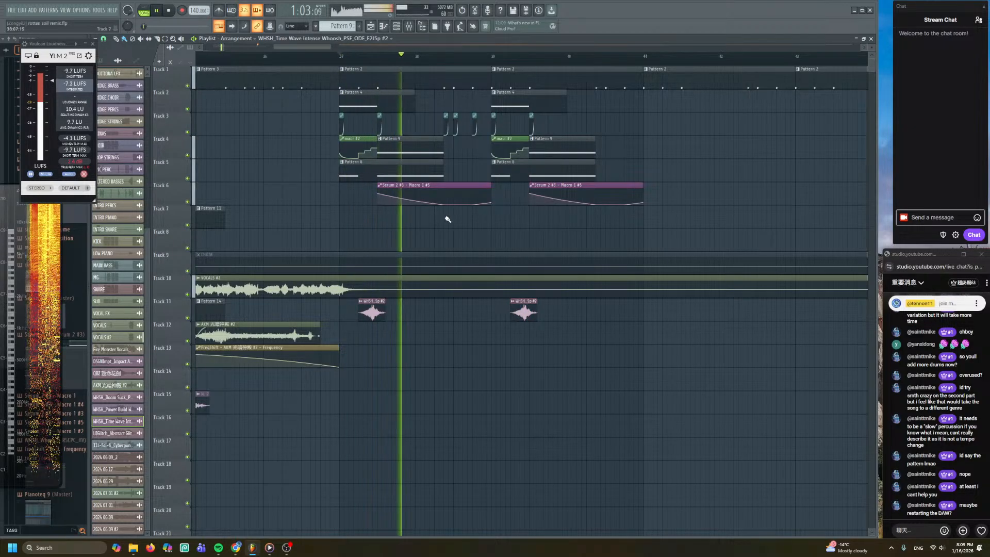
key(space)
- Open the Serum 2 #2 channel from Pattern 9, load the Metallic Bass 1 preset, and close the instrument and channel rack
scroll(444, 223, up, 2)
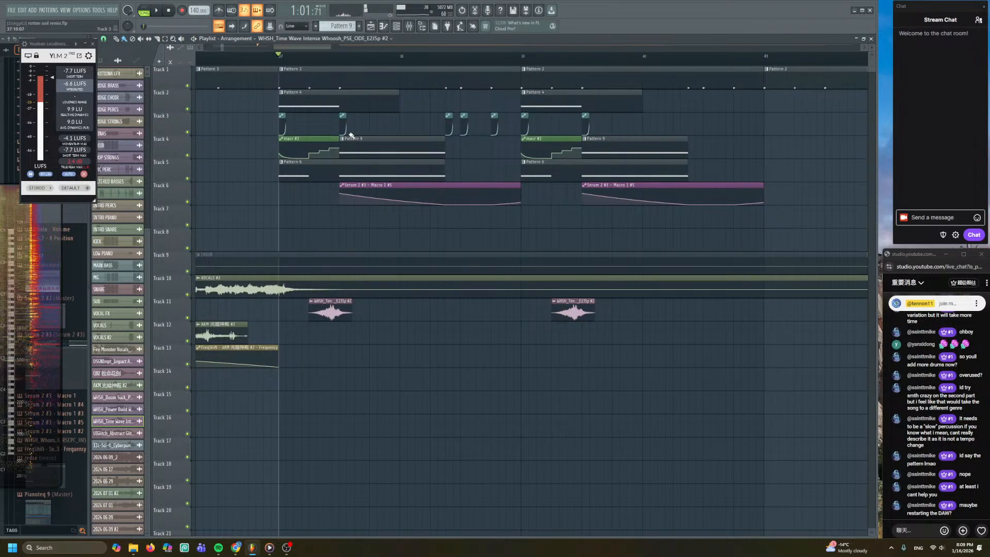
double_click(352, 152)
click(402, 26)
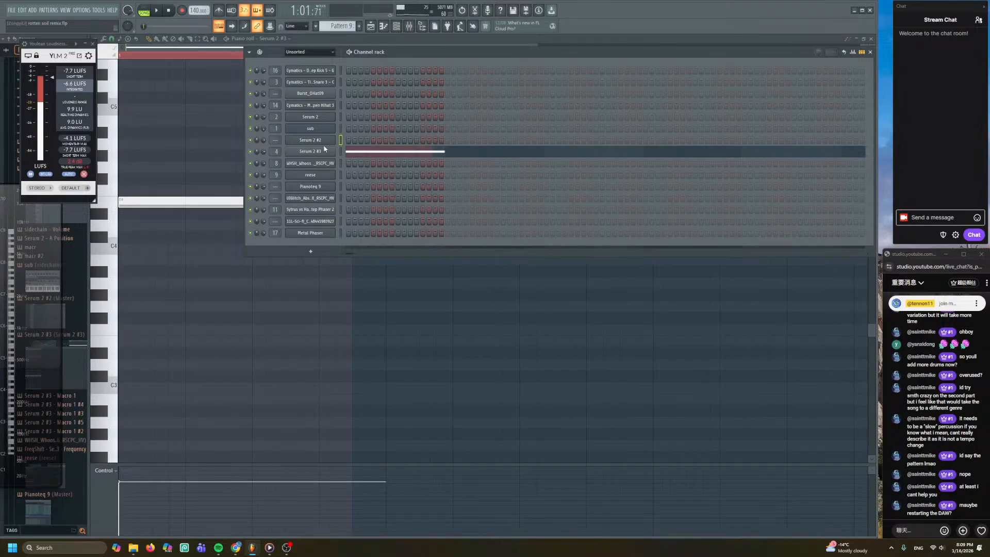
click(315, 140)
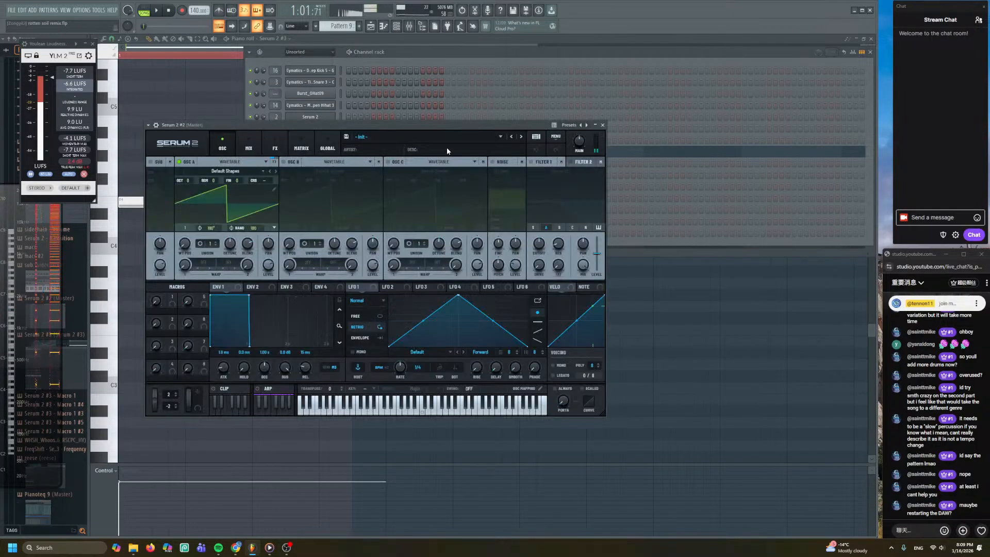
click(350, 137)
mouse_move(387, 157)
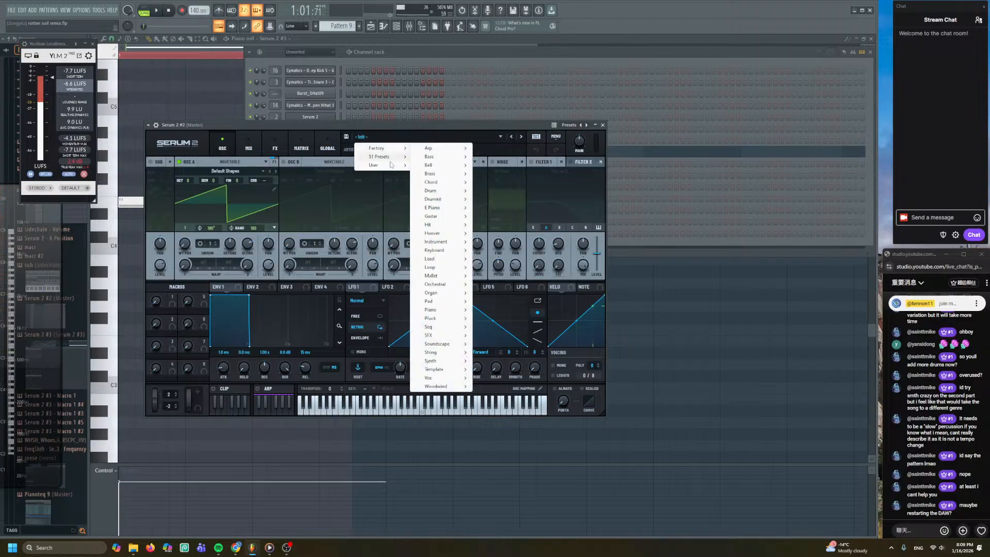
click(445, 200)
drag(385, 126, 413, 175)
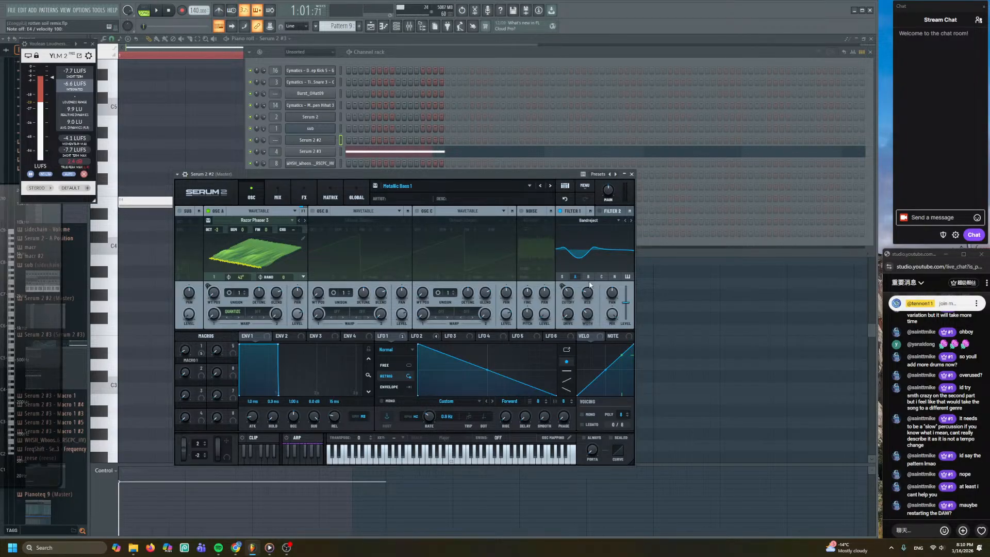
click(631, 175)
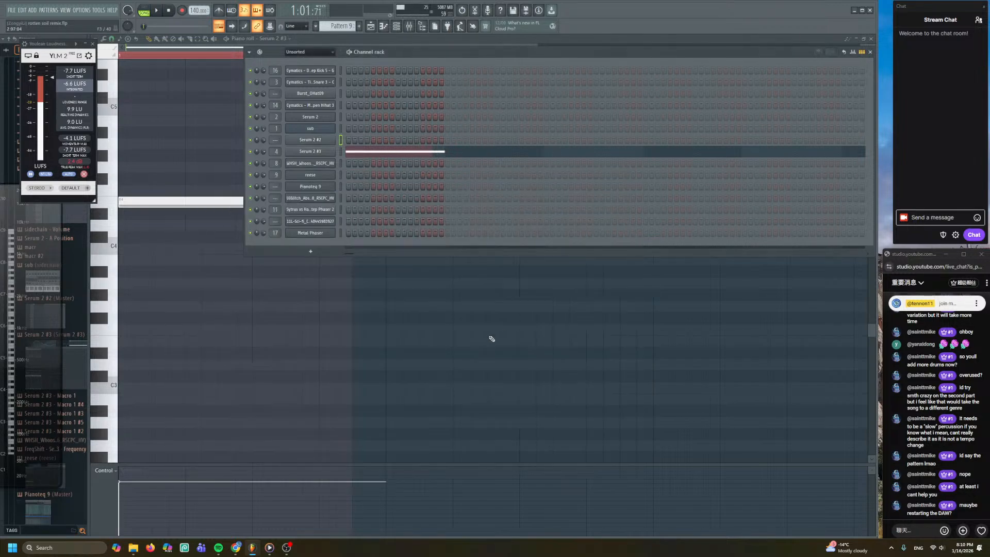
key(F6)
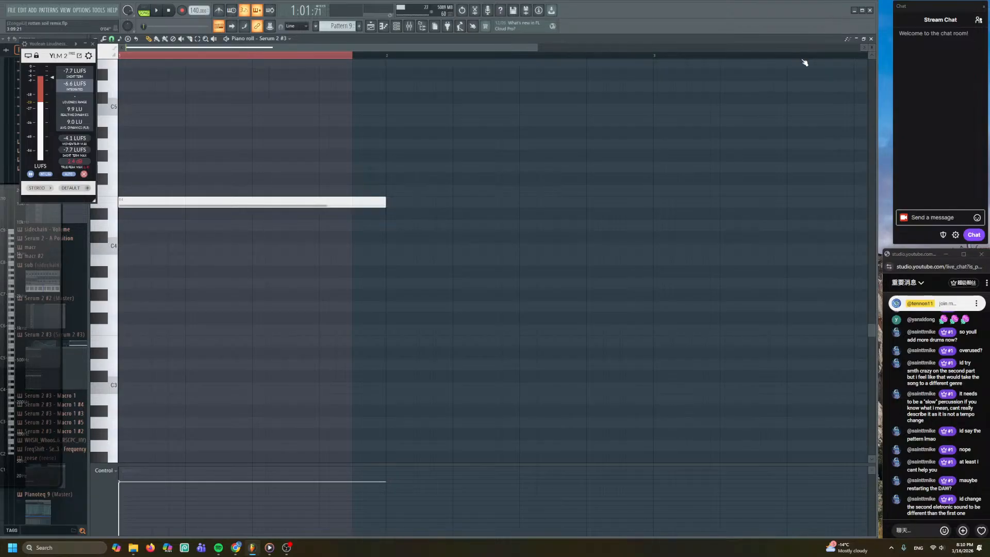
- Close FL Studio and clear the file explorer, browser, OBS and Spotify windows off the desktop
click(870, 11)
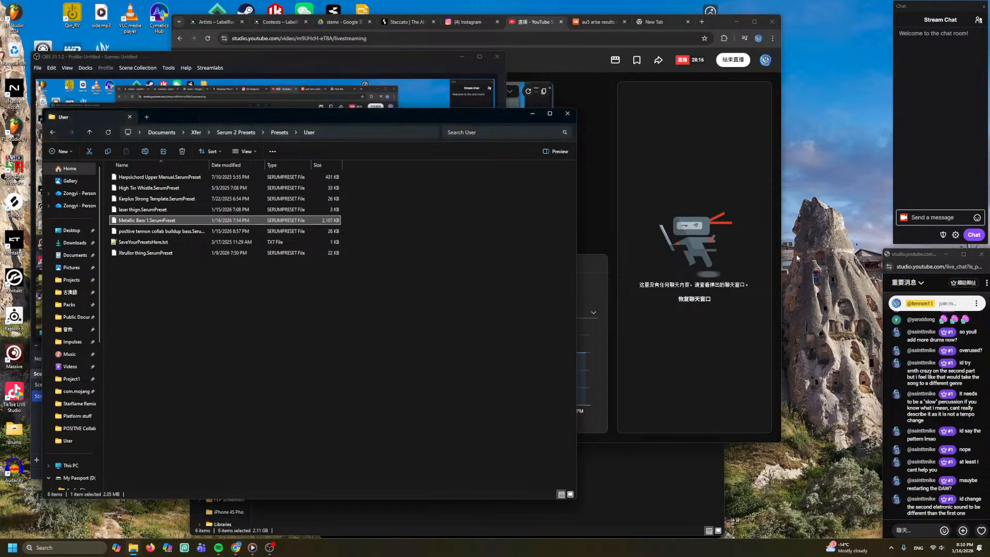
right_click(837, 210)
click(368, 256)
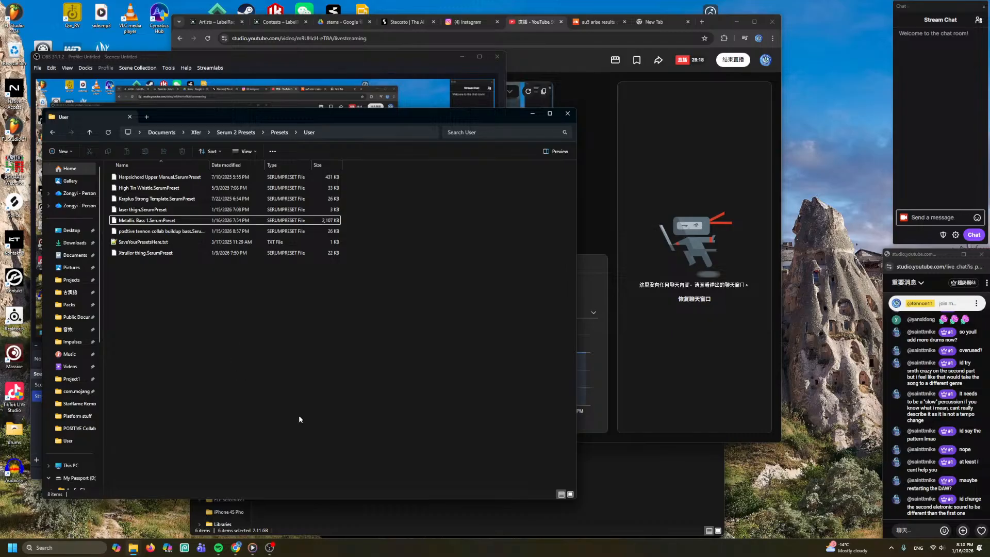
click(568, 114)
click(736, 22)
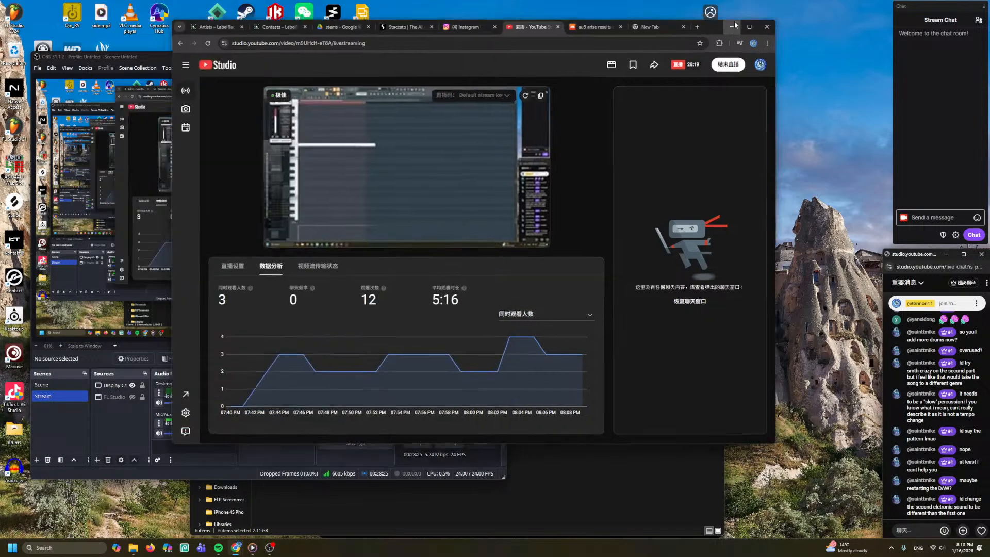
click(676, 152)
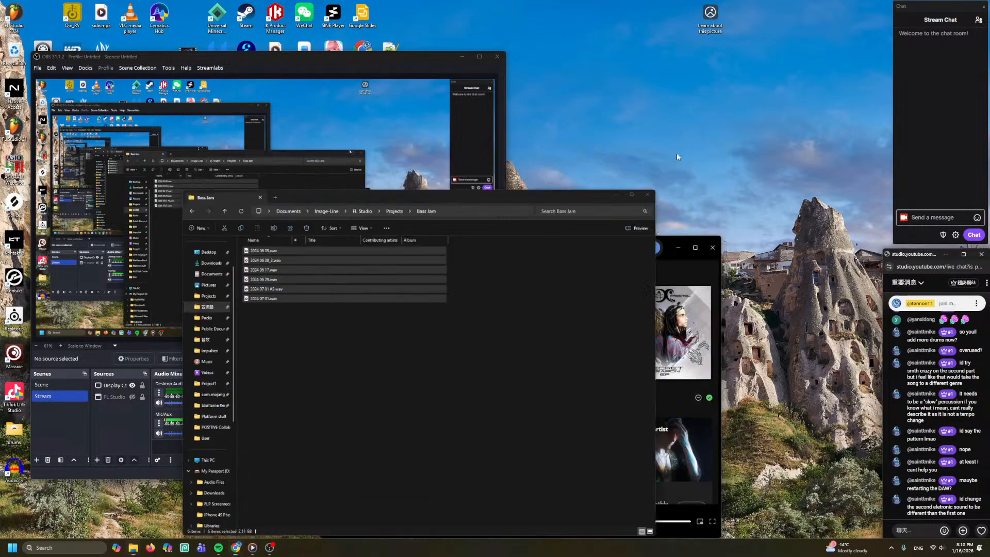
drag(347, 56, 704, 473)
click(712, 246)
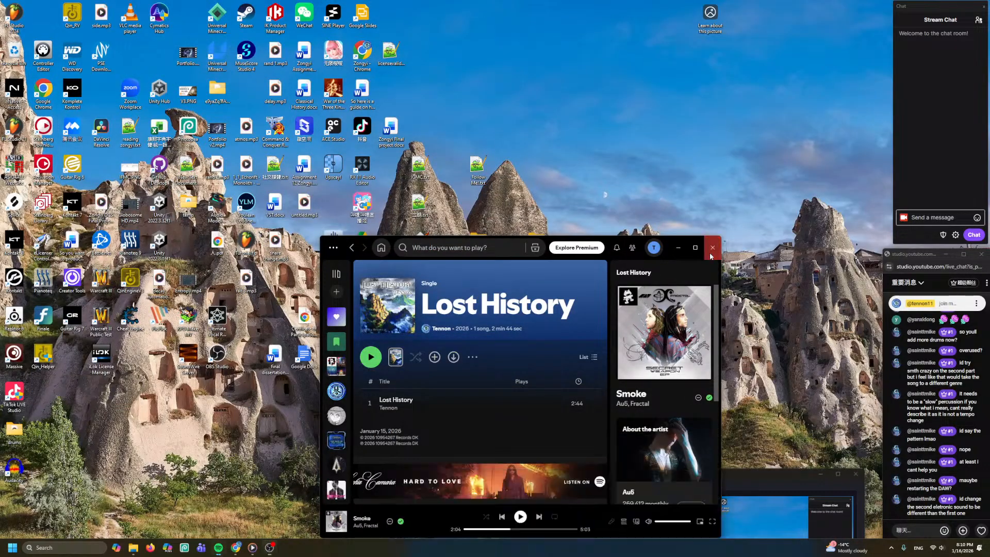
- Relaunch FL Studio and open rotten soil remix.flp from the Rotten Soil Remix folder
double_click(333, 355)
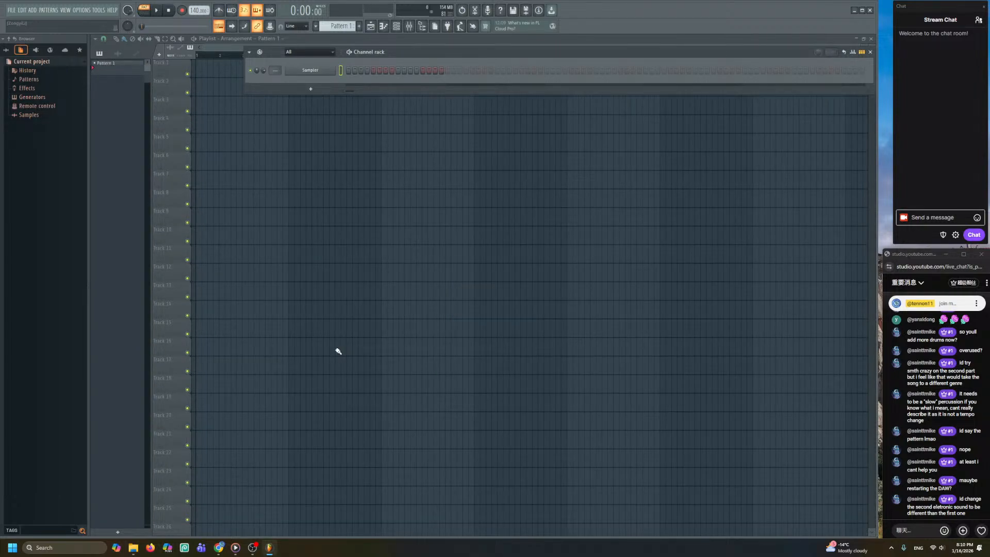
key(ctrl+o)
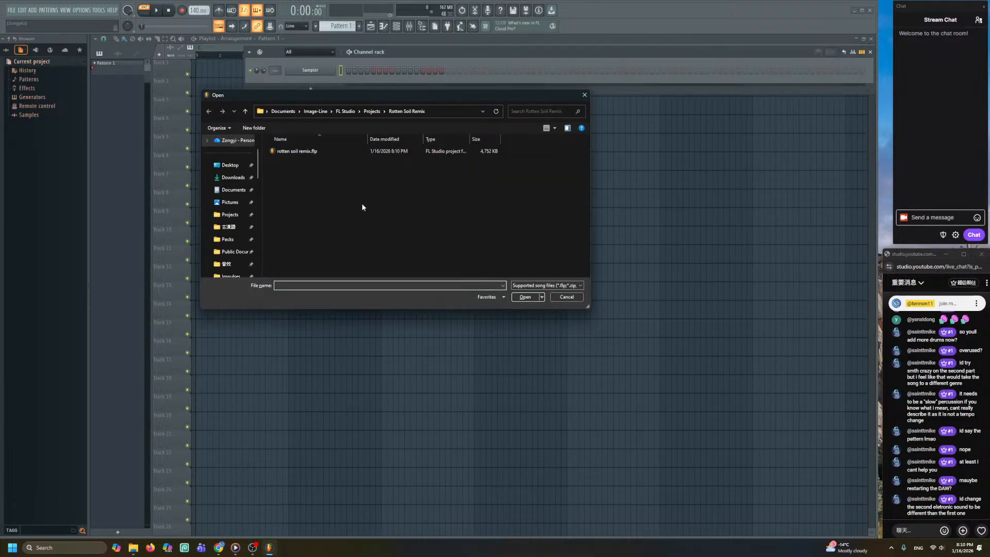
double_click(350, 153)
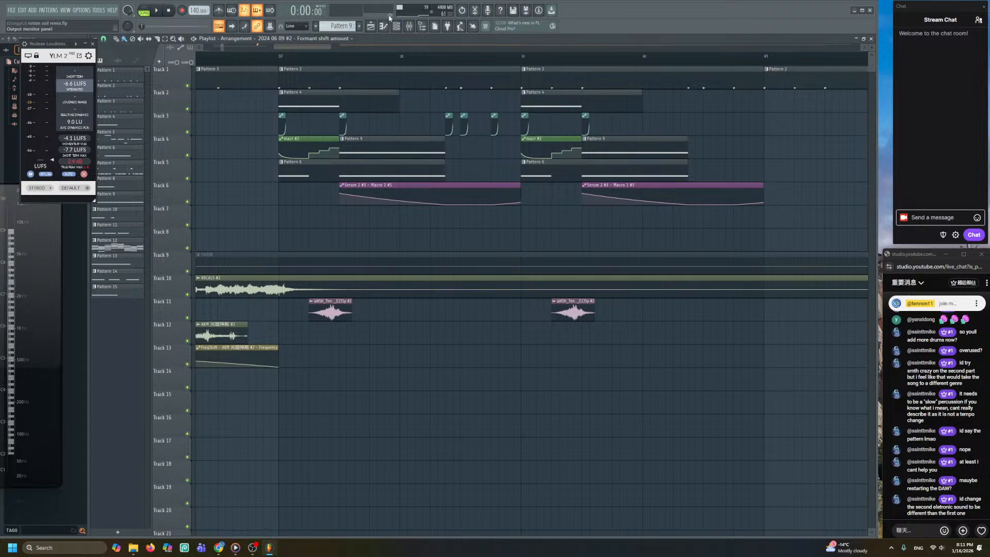
- Examine the playlist arrangement from the first drop through the second drop's clips from bar 37
click(398, 26)
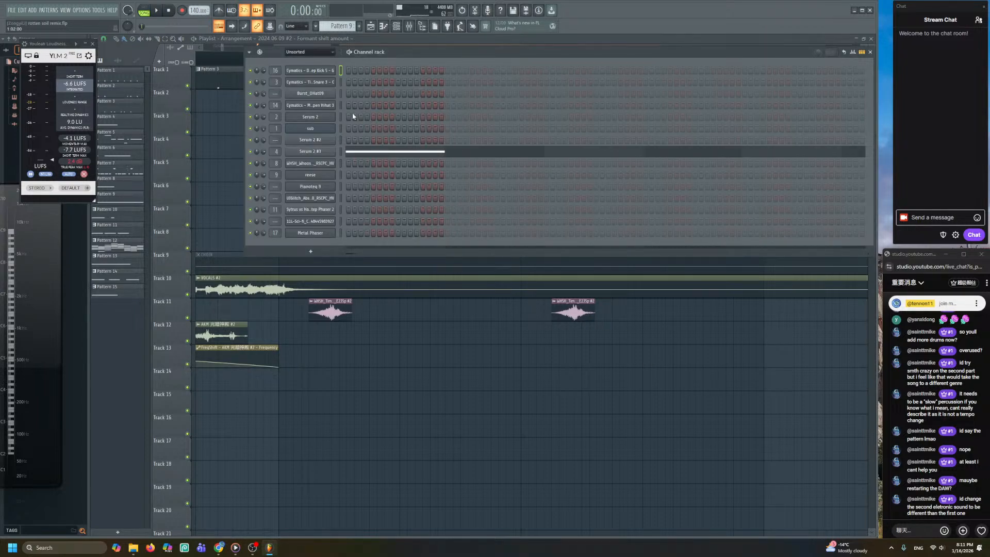
right_click(419, 363)
scroll(407, 342, down, 6)
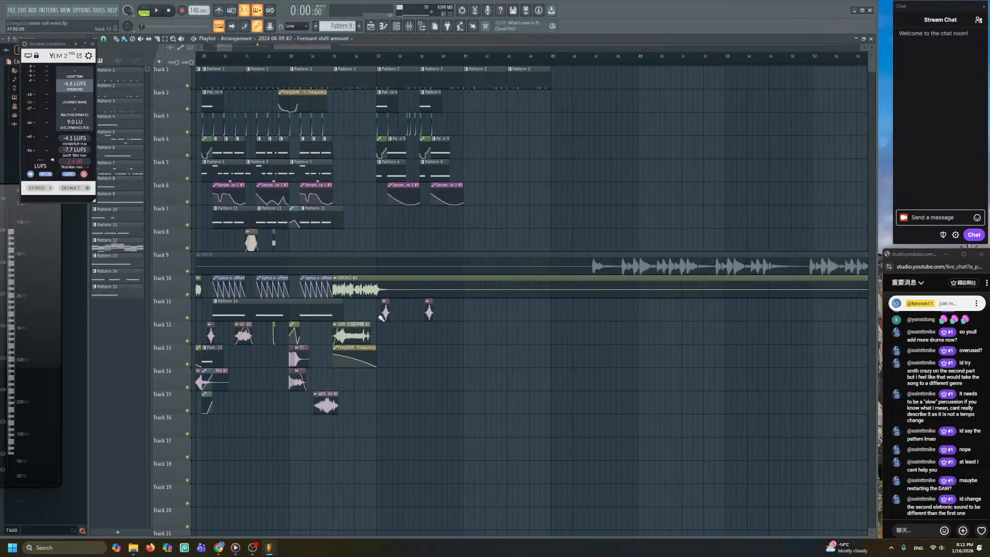
scroll(469, 318, left, 3)
drag(382, 108, 599, 457)
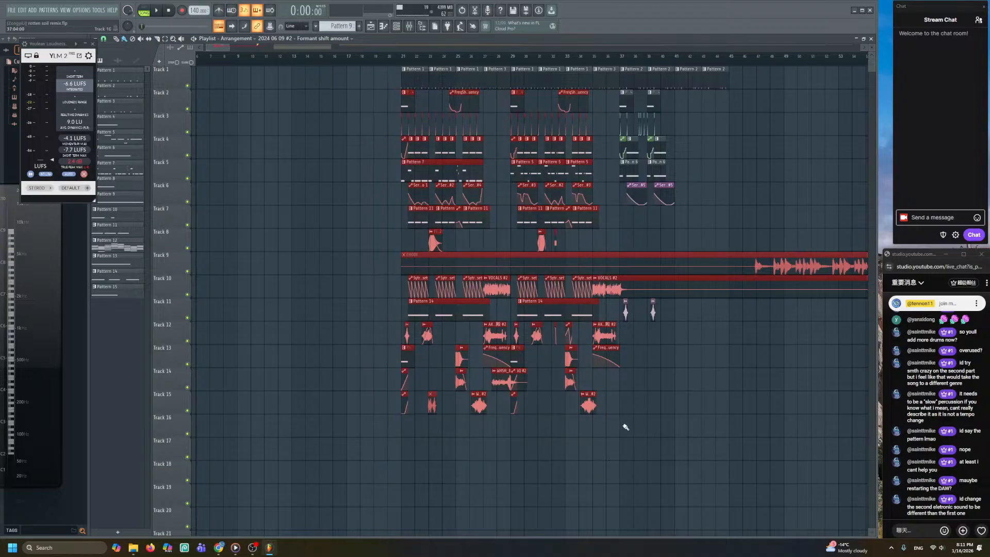
scroll(625, 397, up, 4)
ctrl+click(603, 380)
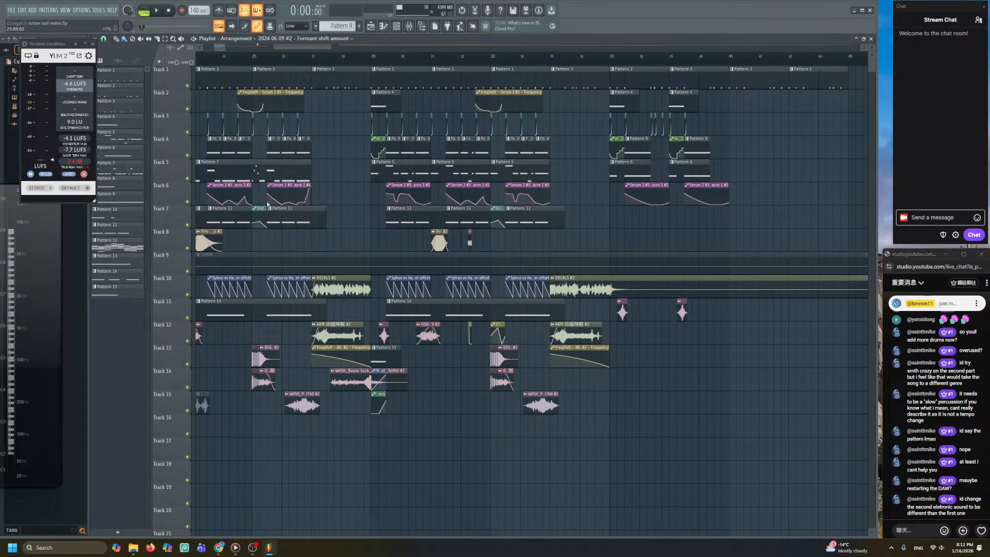
scroll(427, 232, up, 6)
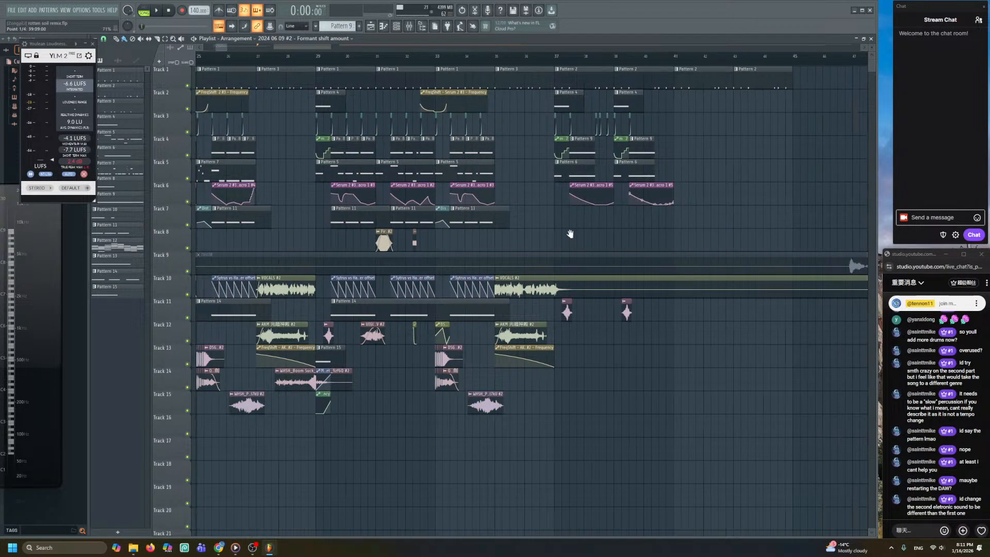
- Open the Serum 2 #2 instrument and audition the Metallic Bass 1 preset with a few notes
click(396, 27)
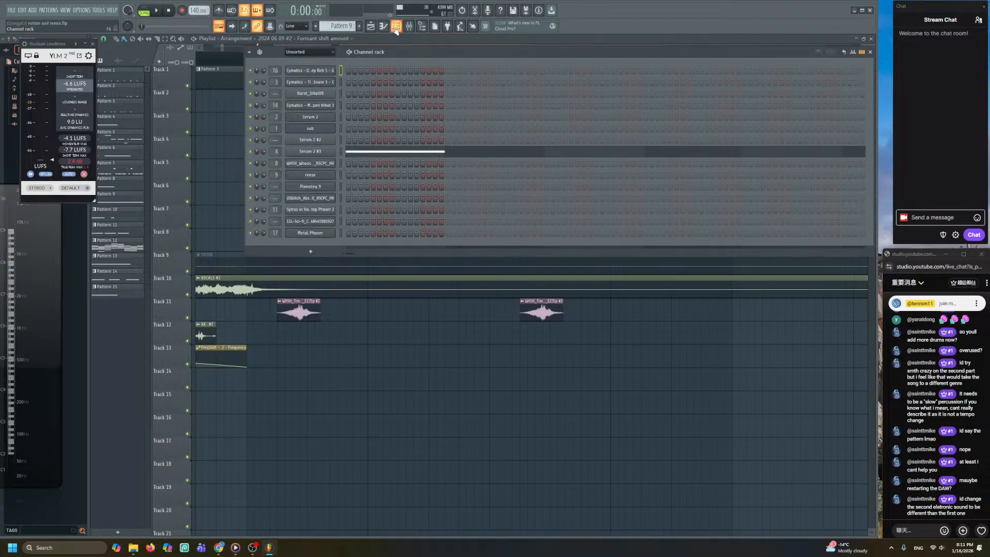
click(329, 142)
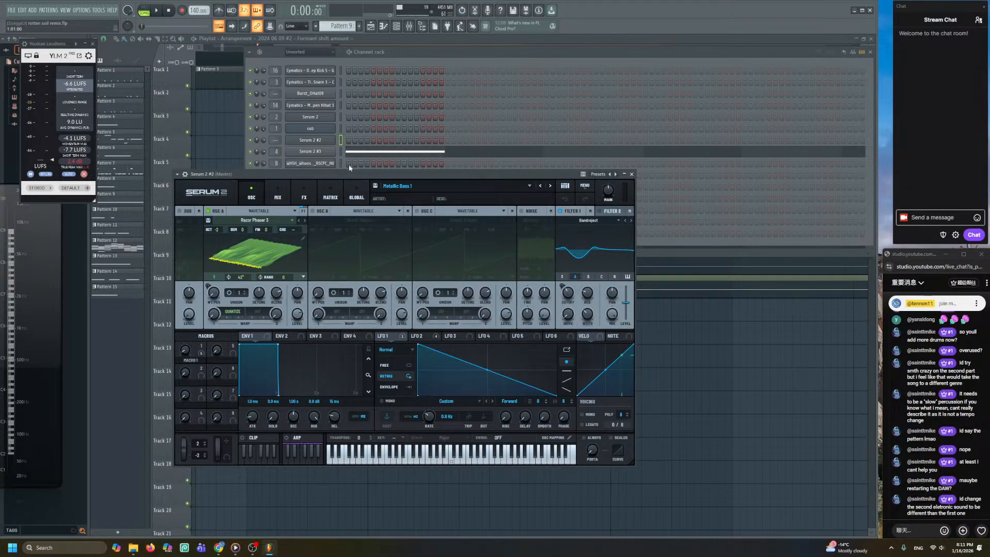
key(c)
key(e)
key(c)
- Remove the bypassed Flanger from Serum 2 #2's main effects rack
click(304, 193)
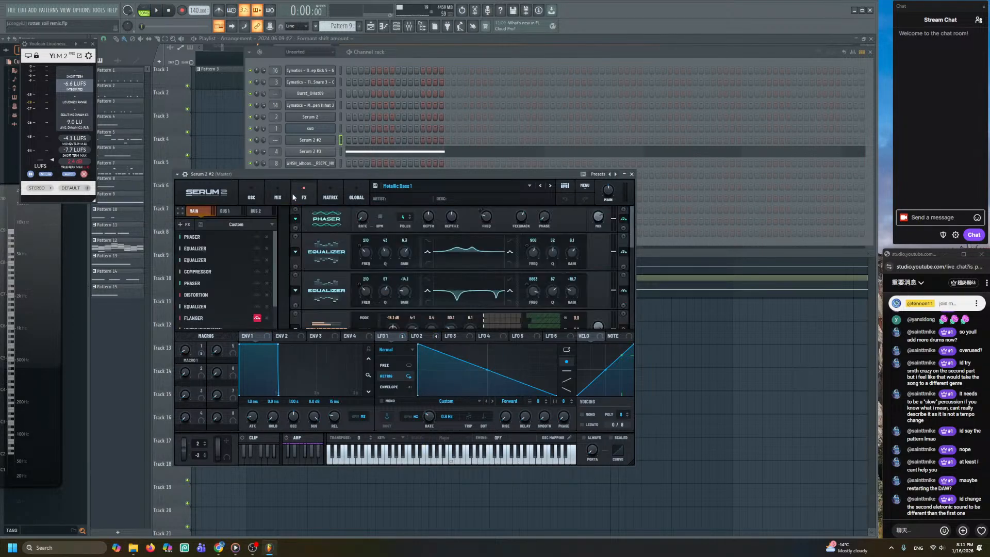
scroll(266, 292, down, 2)
click(266, 292)
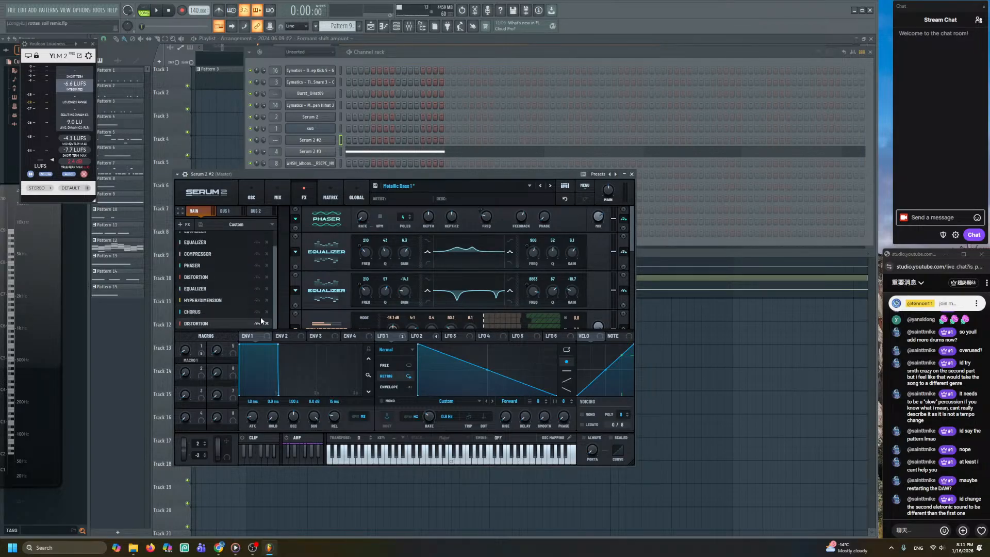
- Bypass the effects in Serum 2 #2's main rack and check the preset's mix routing and oscillators
click(257, 277)
click(257, 266)
click(257, 254)
scroll(257, 245, up, 1)
click(257, 248)
click(257, 237)
scroll(275, 260, up, 2)
click(259, 236)
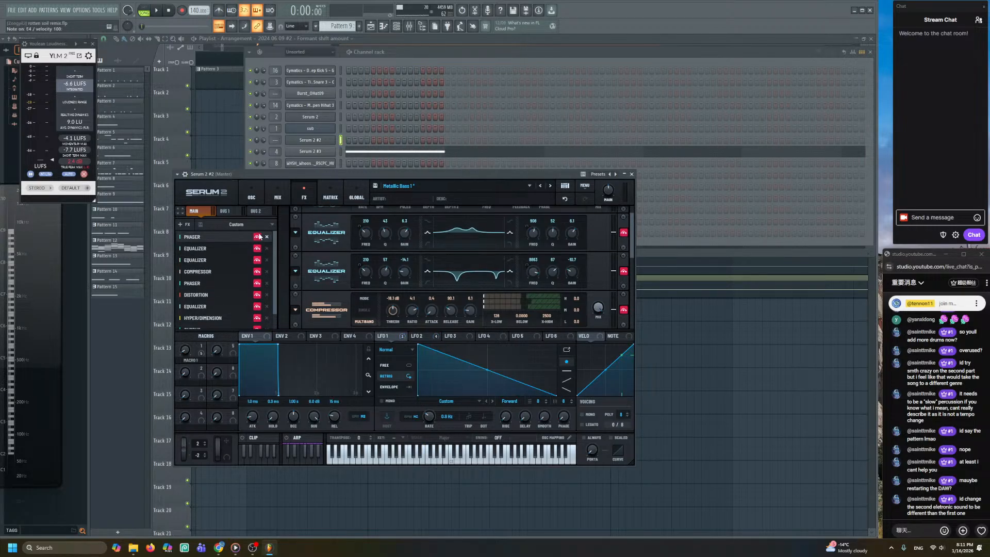
scroll(259, 242, down, 3)
click(278, 195)
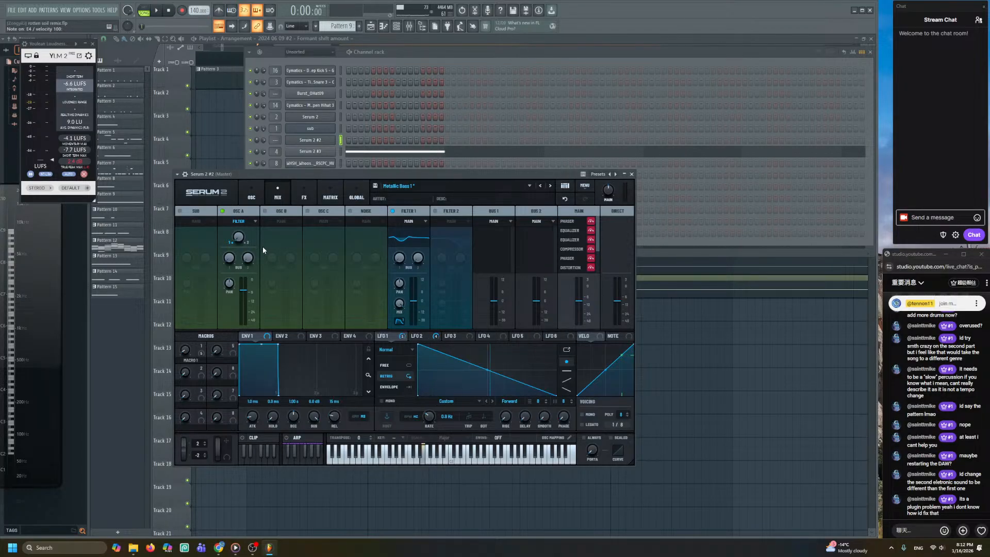
click(304, 189)
click(277, 191)
click(252, 196)
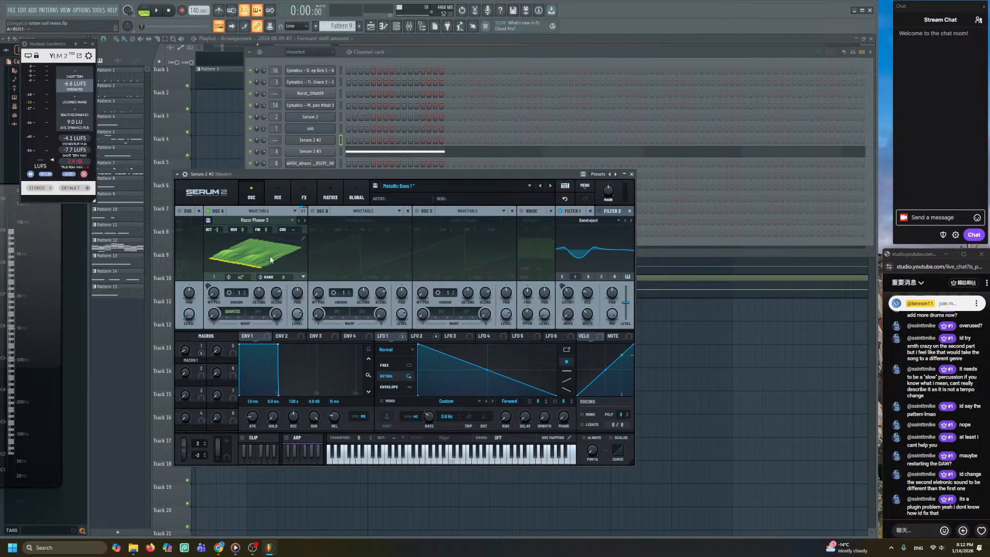
- Try mono legato voicing on Serum 2 #2, return it to 16-voice polyphony, and turn up Macro 1 while playing test notes
key(c)
drag(620, 414, 627, 455)
key(c)
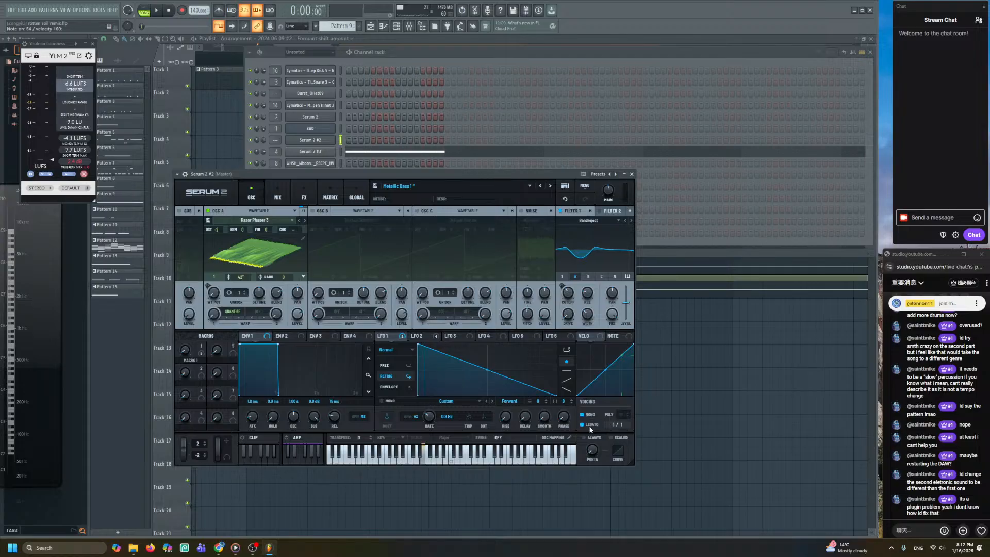
click(589, 425)
click(589, 427)
key(c)
key(c)
key(e)
key(c)
drag(189, 355, 224, 329)
- Try bypassing all destinations of LFO 2 and LFO 1, and switch them back on
click(420, 335)
right_click(415, 336)
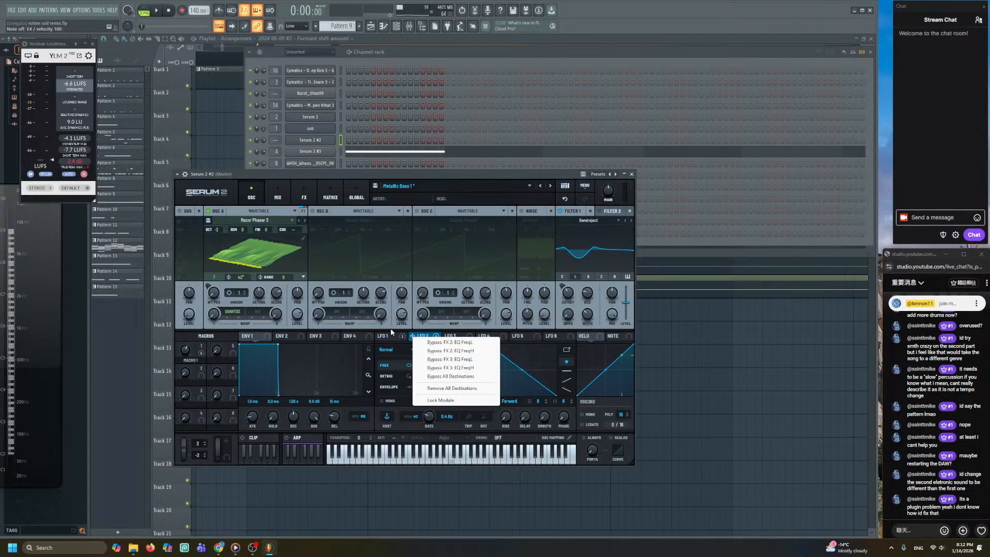
click(459, 379)
right_click(392, 333)
click(421, 346)
right_click(423, 338)
click(433, 376)
right_click(394, 338)
click(415, 350)
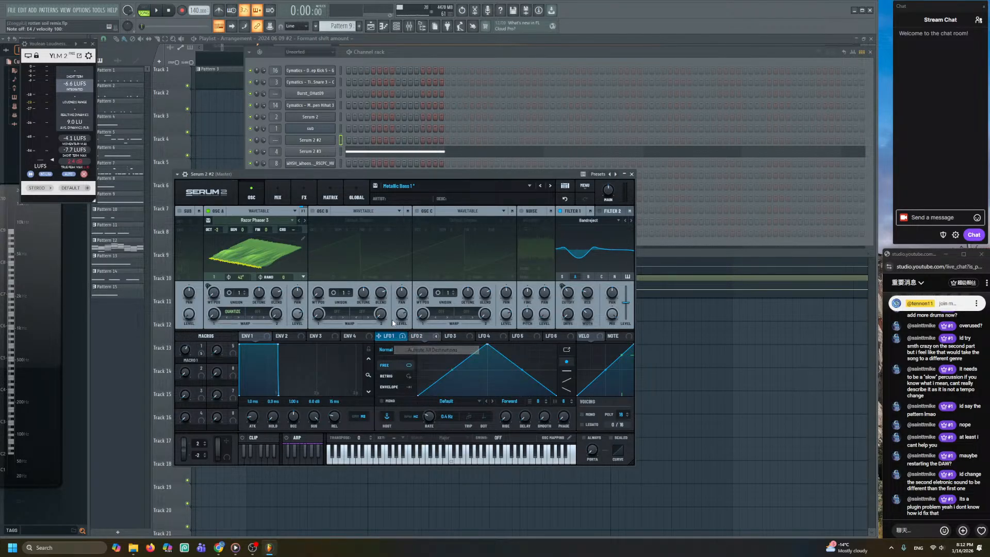
- Re-enable every effect in Serum 2 #2's main rack, from the first Phaser down to the last Distortion
click(328, 196)
click(308, 195)
click(202, 211)
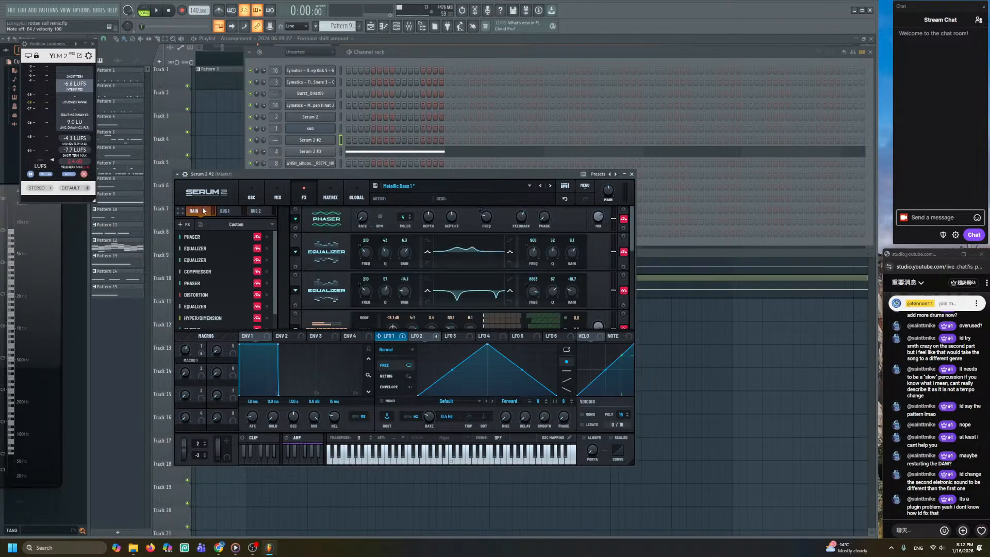
click(268, 190)
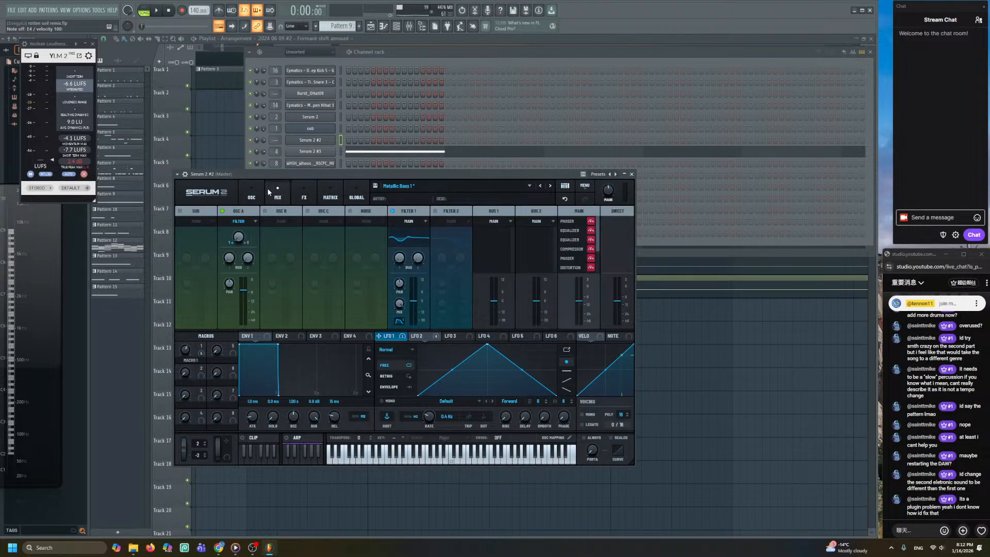
click(303, 193)
click(256, 236)
click(256, 248)
click(257, 260)
click(256, 271)
click(257, 283)
click(257, 294)
click(257, 306)
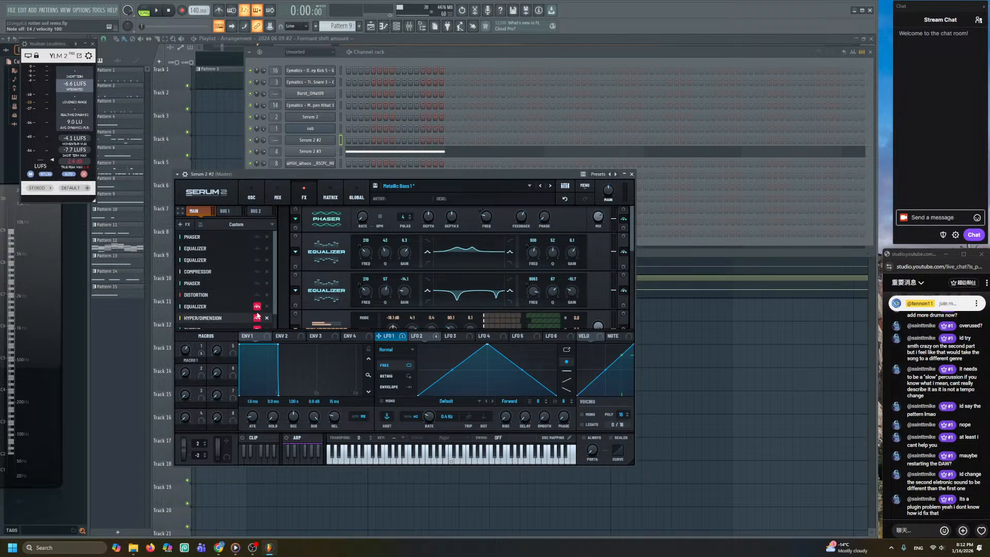
click(257, 318)
scroll(257, 315, down, 1)
click(257, 312)
click(256, 323)
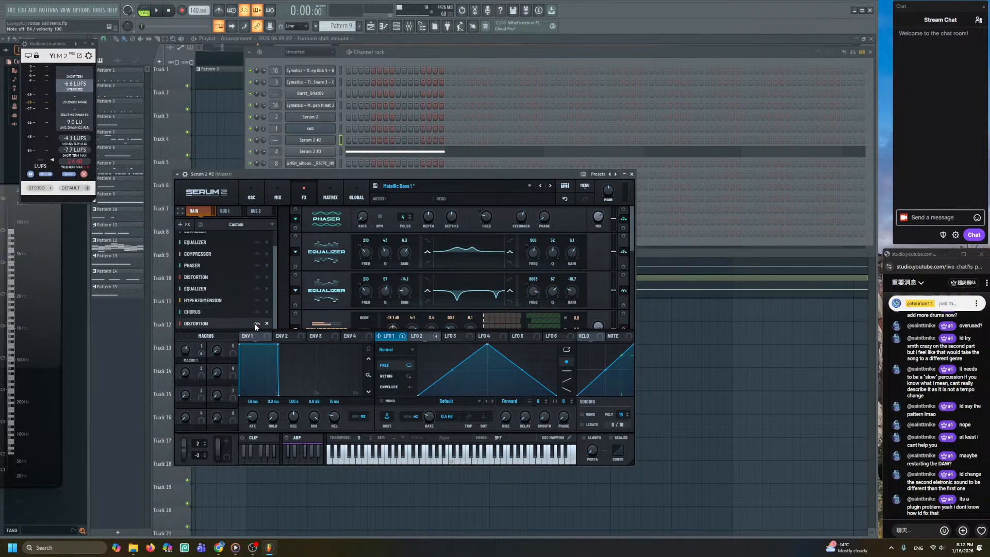
scroll(276, 268, up, 1)
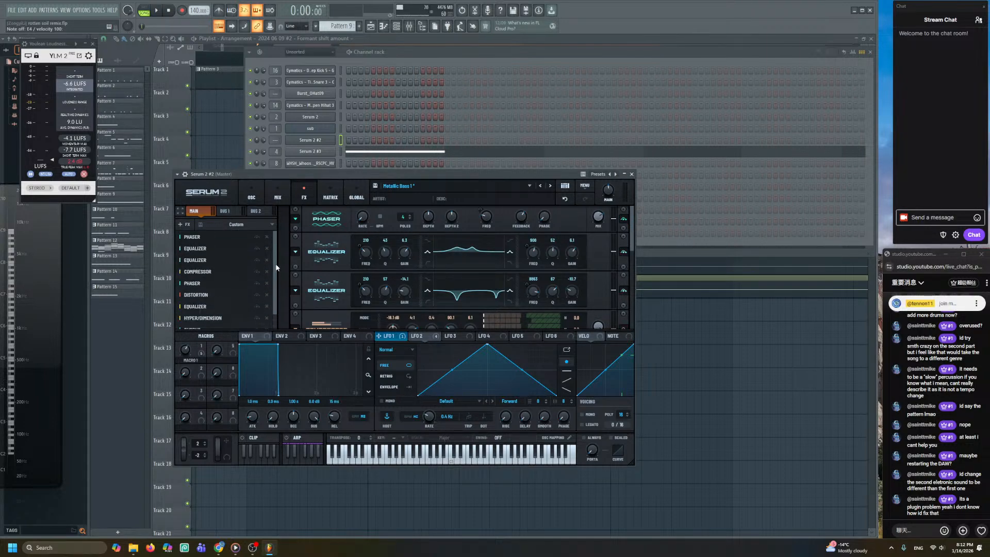
- Enable the sub oscillator in Serum 2 #2 and adjust its level
click(253, 200)
click(180, 211)
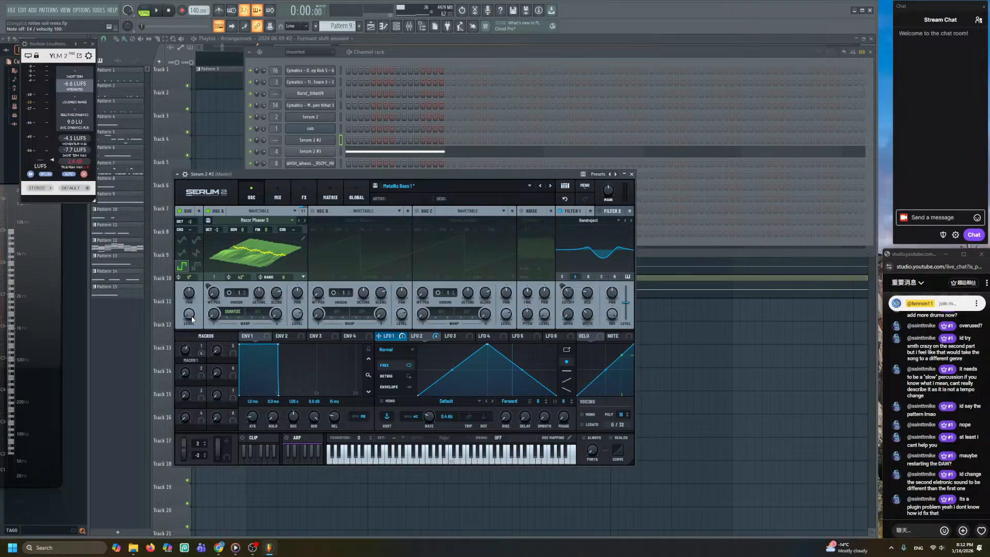
mouse_move(191, 316)
mouse_down()
mouse_move(208, 258)
mouse_move(208, 307)
mouse_up()
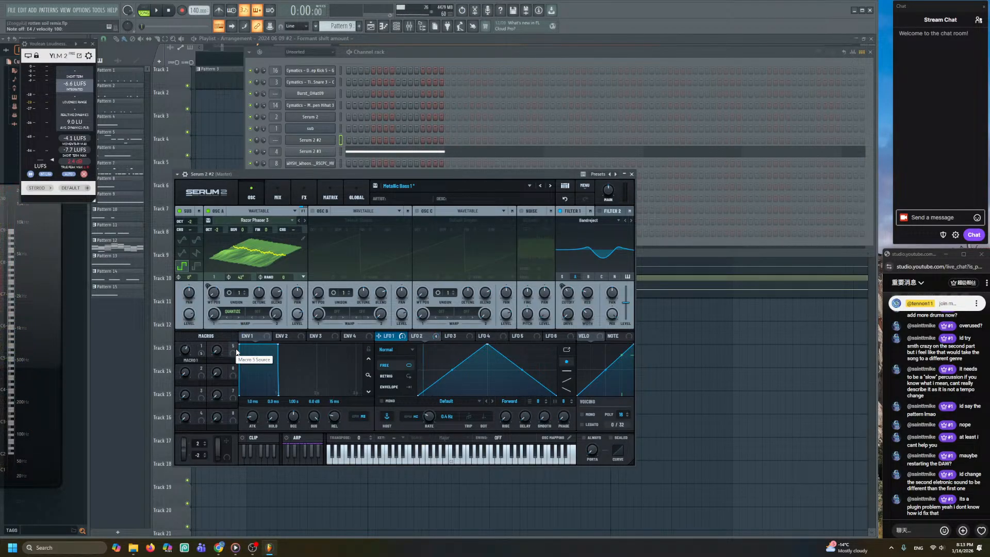
- Toggle oscillator A off and on, switch off the sub oscillator, and lower Macro 1
click(208, 211)
click(208, 211)
click(179, 211)
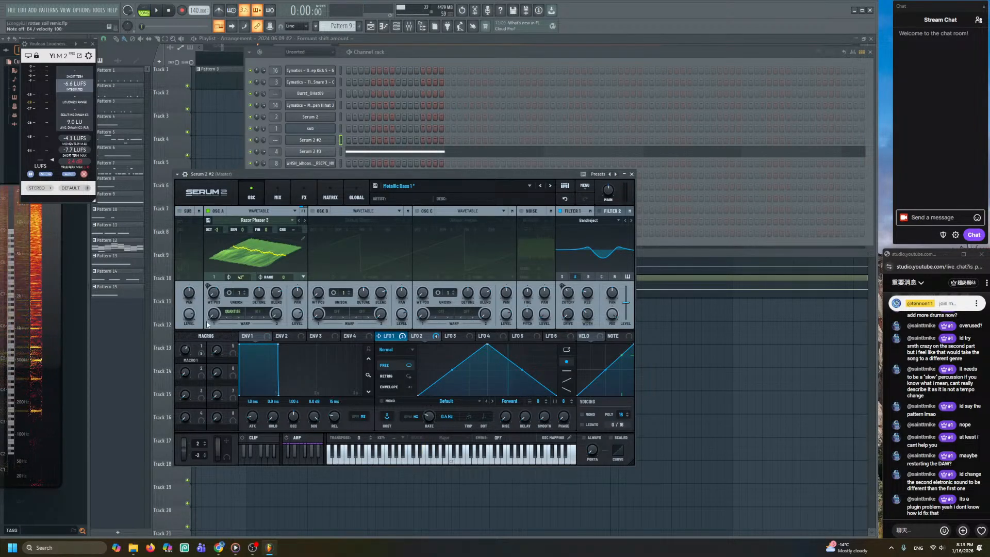
drag(186, 350, 192, 387)
- Show the mixer and route the Serum 2 #2 channel to mixer track 4, keeping its synth window open
click(409, 27)
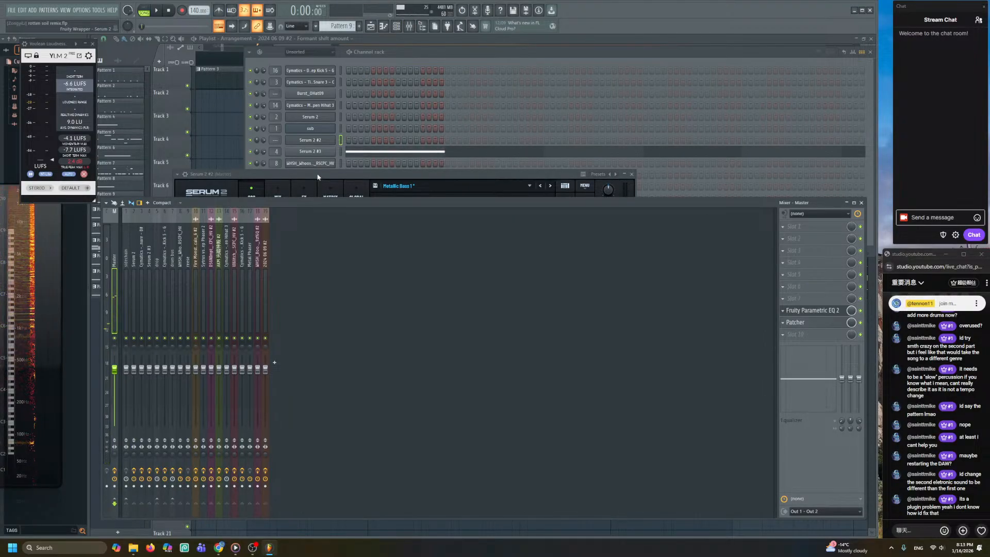
click(318, 141)
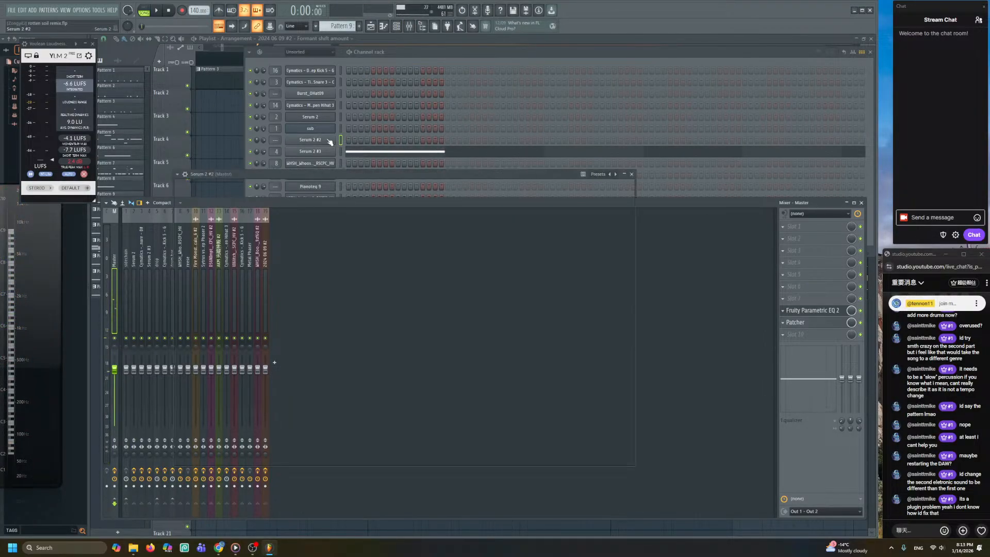
click(328, 140)
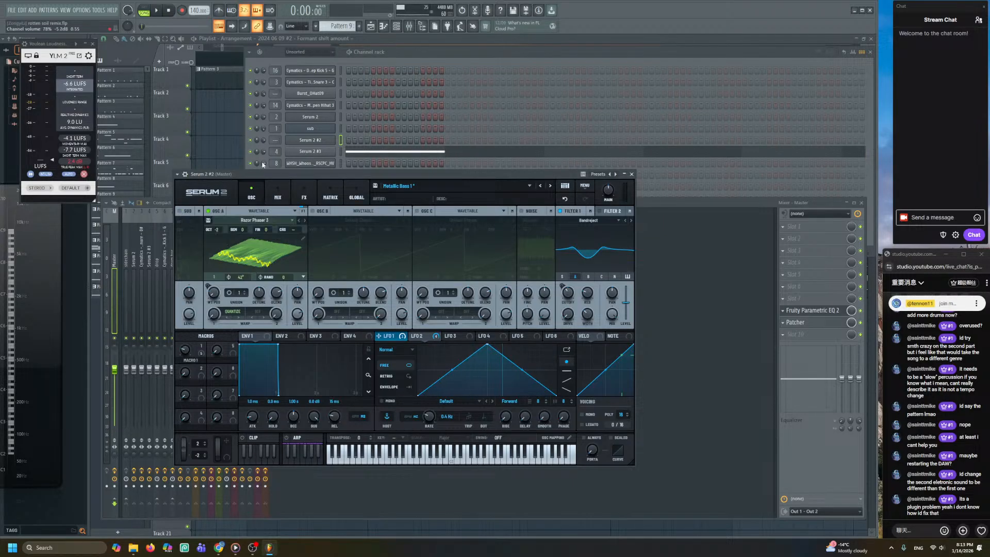
drag(276, 140, 276, 137)
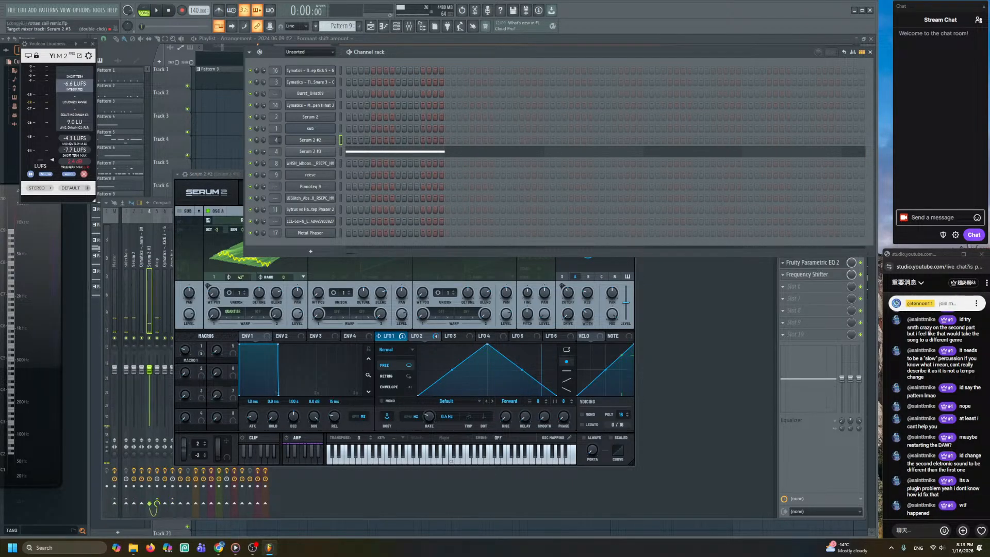
- Audition the Serum 2 #2 bass through its mixer track while sweeping Macro 1 upward
click(226, 175)
key(c)
drag(186, 349, 185, 305)
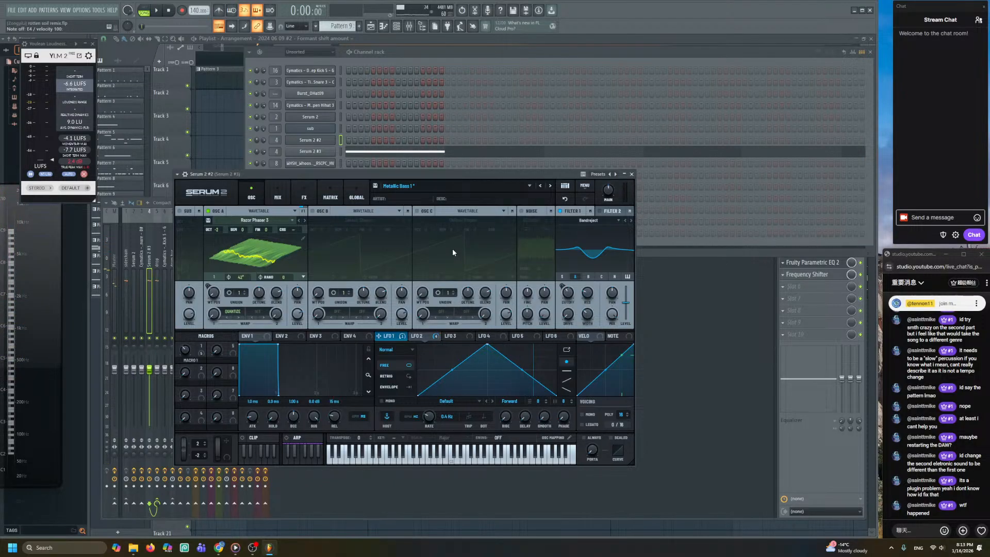
- Load the user wavetable Razor Phaser 4 into oscillator A and audition it with a Macro 1 adjustment
click(299, 220)
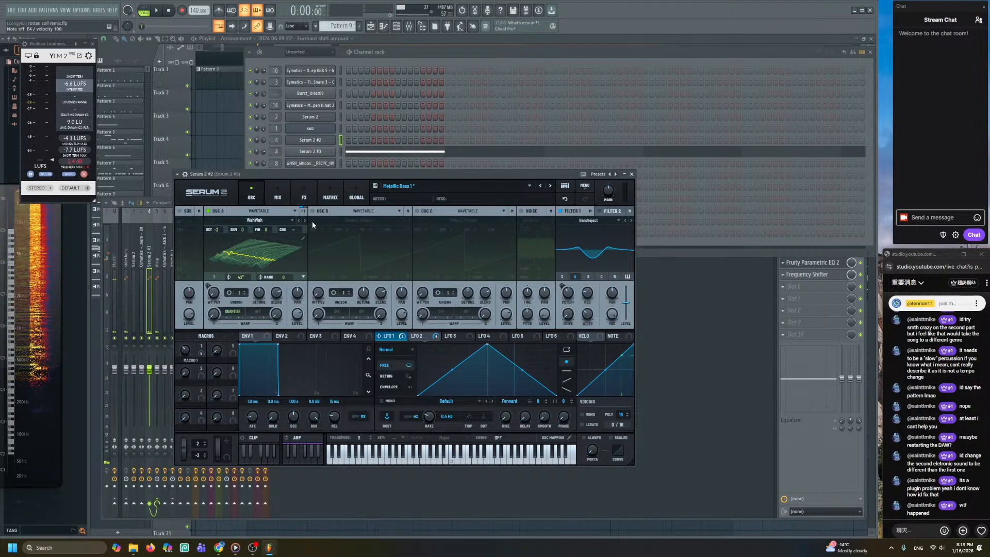
click(254, 220)
mouse_move(246, 267)
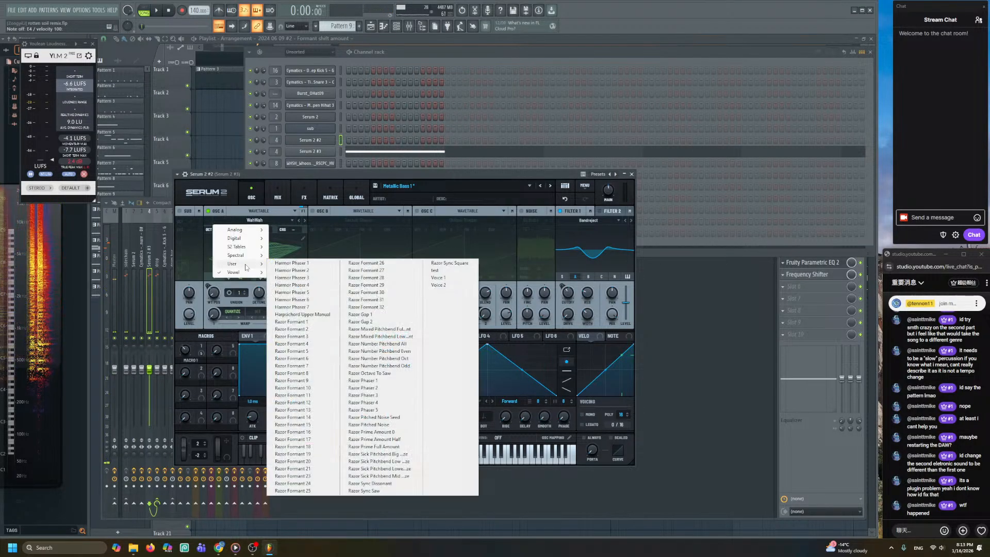
click(376, 403)
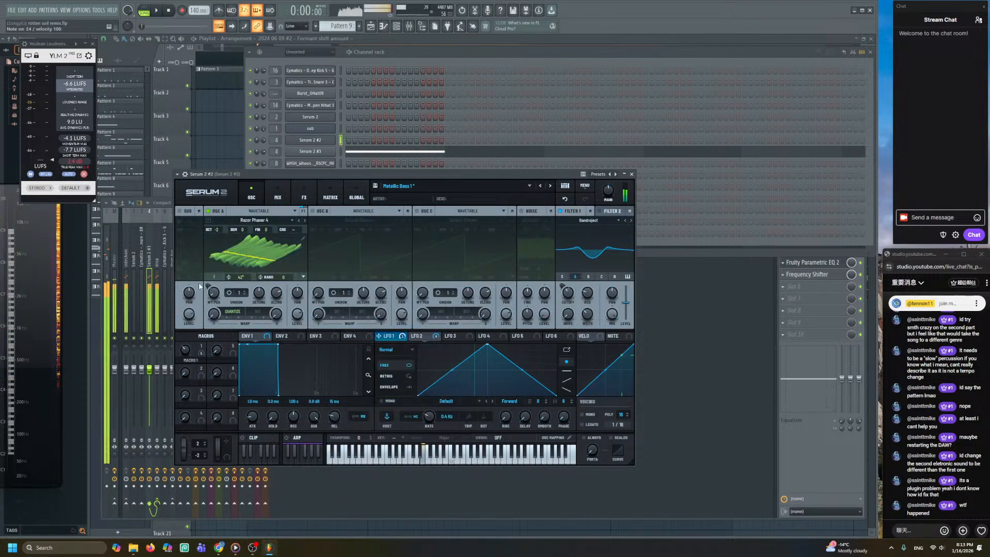
drag(181, 346, 180, 343)
click(295, 196)
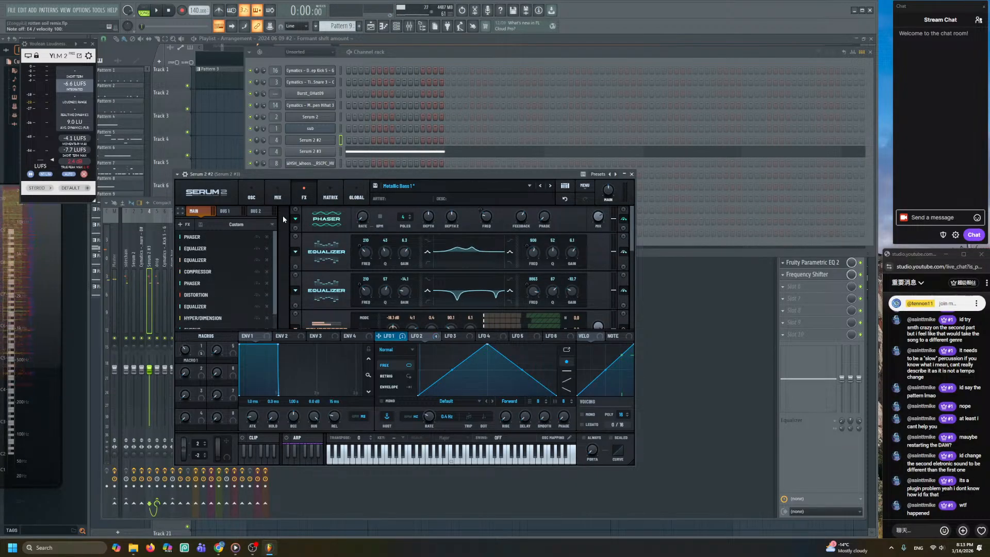
click(247, 187)
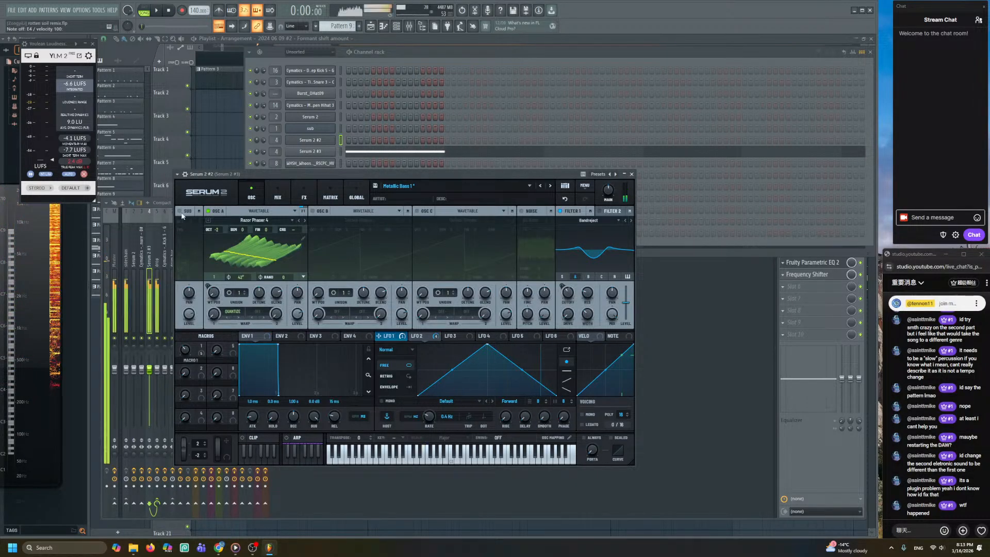
- Enable the sub oscillator with a sine wave and 42° phase, and audition the patch while moving Macro 1
click(182, 239)
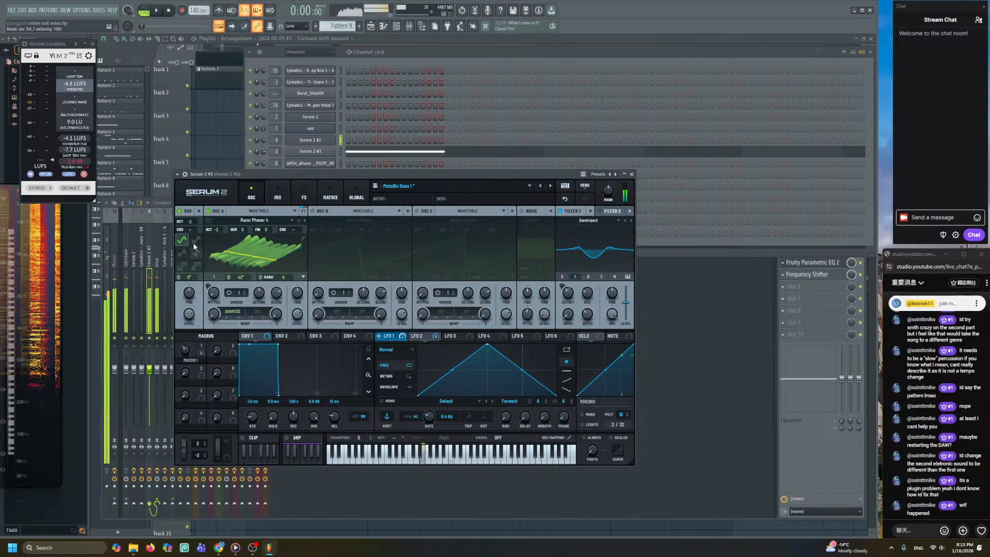
mouse_move(190, 277)
mouse_down()
mouse_move(200, 251)
mouse_move(201, 264)
mouse_up()
key(c)
key(e)
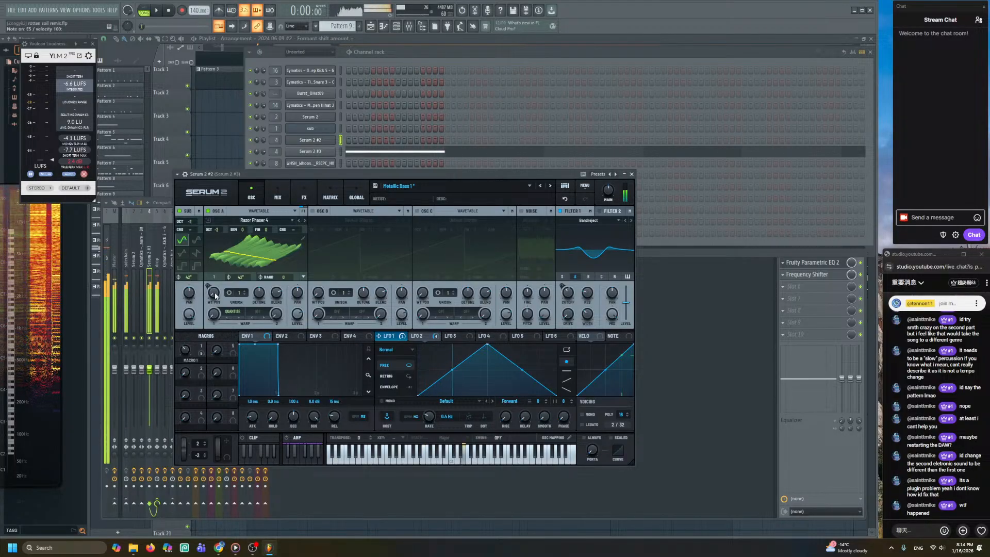
key(c)
mouse_move(191, 351)
mouse_down()
mouse_move(194, 370)
mouse_move(200, 325)
mouse_move(200, 354)
mouse_up()
key(c)
key(c)
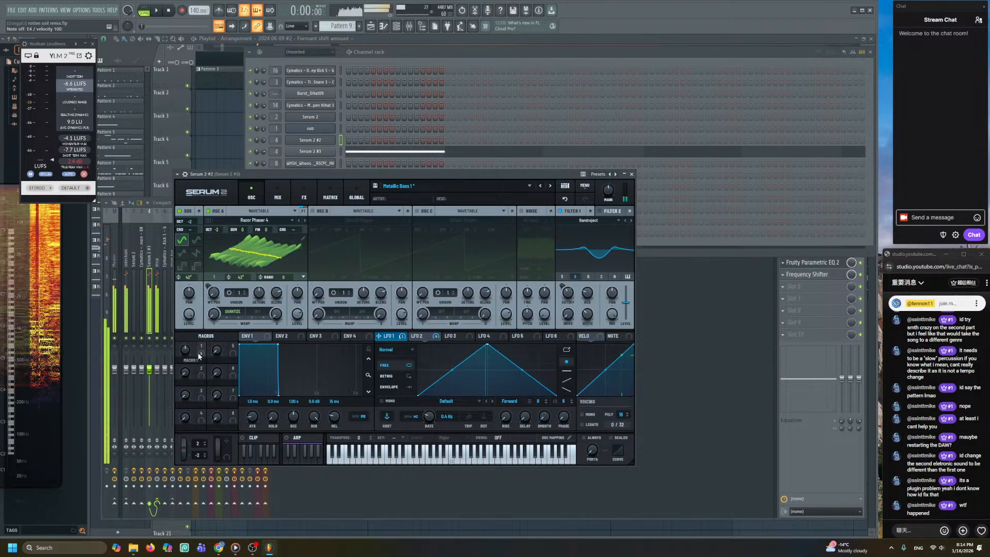
- Set oscillator A's warp mode to Mirror, adjust its warp amount, and audition it while lowering Macro 1
click(237, 311)
mouse_move(259, 338)
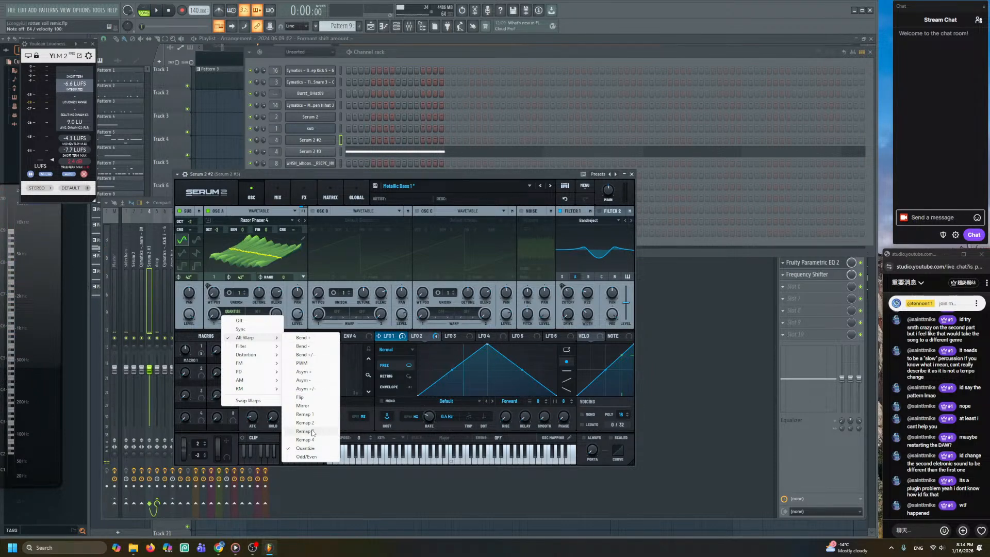
click(303, 405)
drag(216, 308, 217, 261)
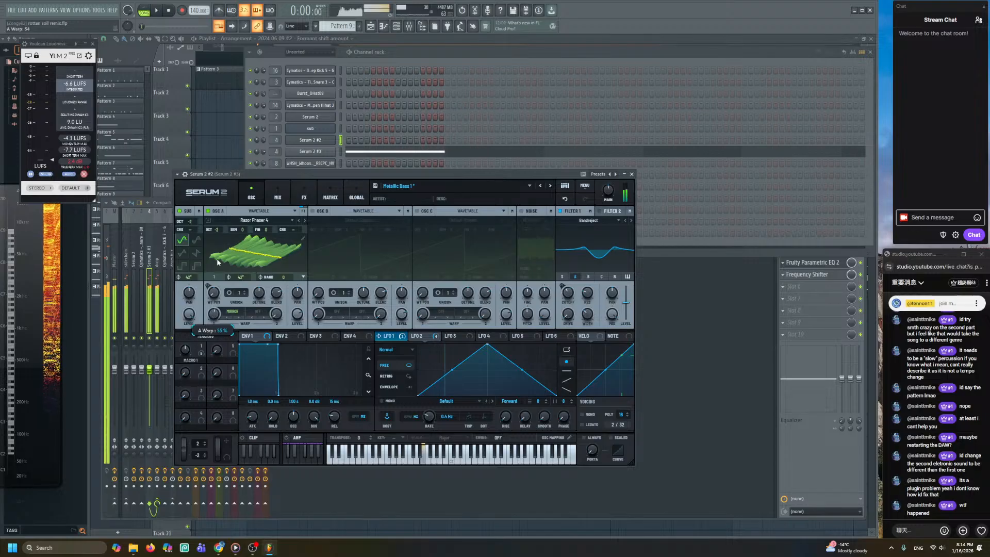
drag(222, 305, 222, 300)
drag(185, 350, 184, 384)
key(c)
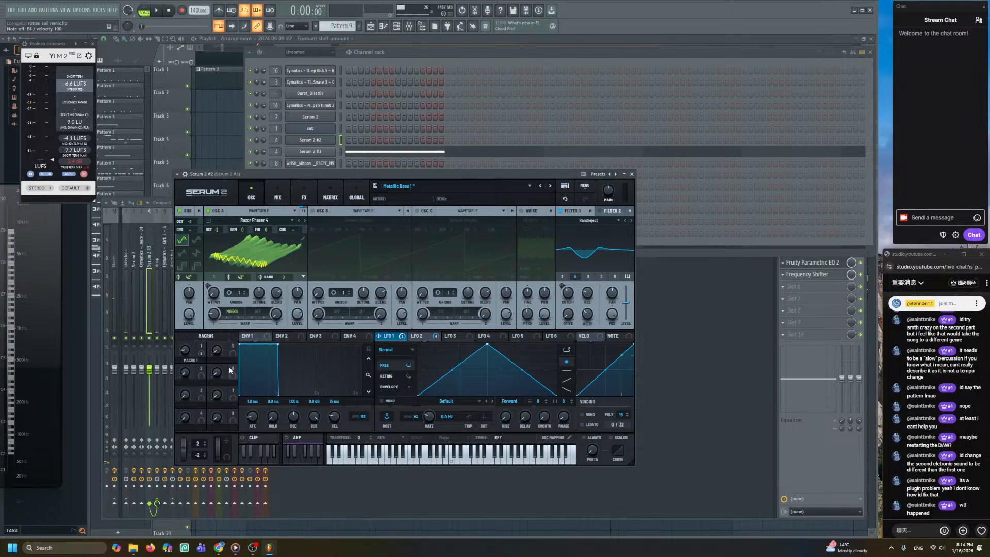
- Set LFO 3's rate to 1/16 and bend its triangle into a steep rise and a steep fall
click(470, 337)
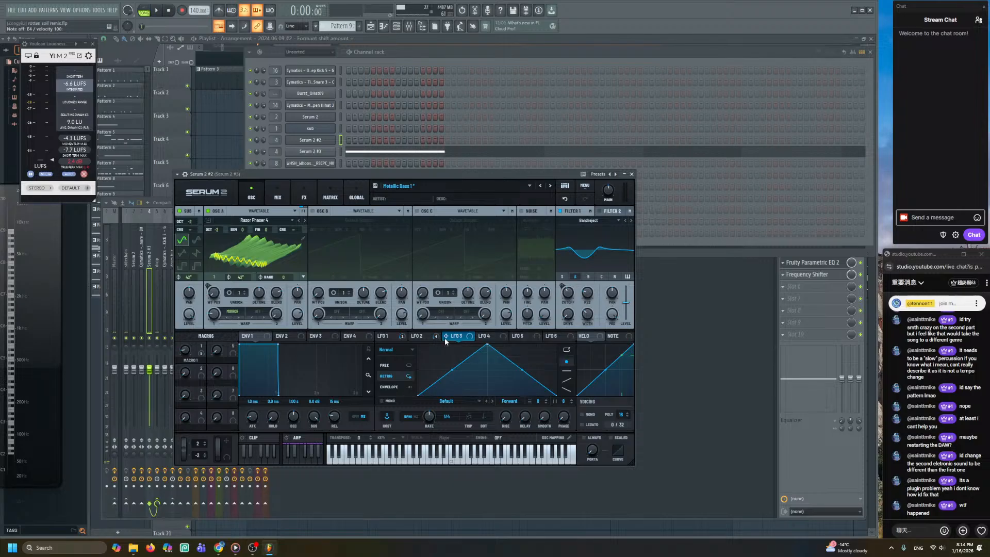
right_click(455, 335)
click(440, 350)
mouse_move(455, 370)
mouse_down()
mouse_move(451, 384)
mouse_move(447, 367)
mouse_up()
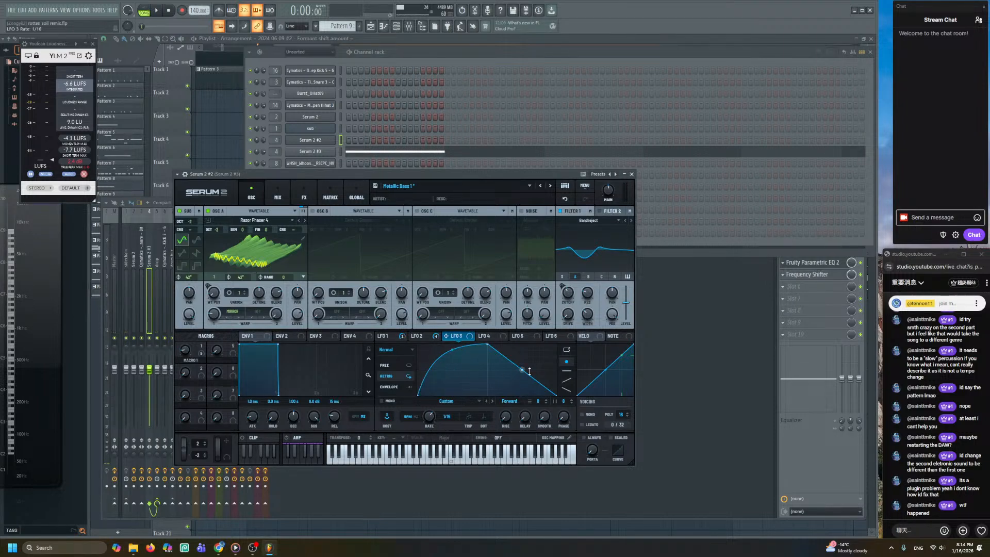
drag(519, 374, 508, 397)
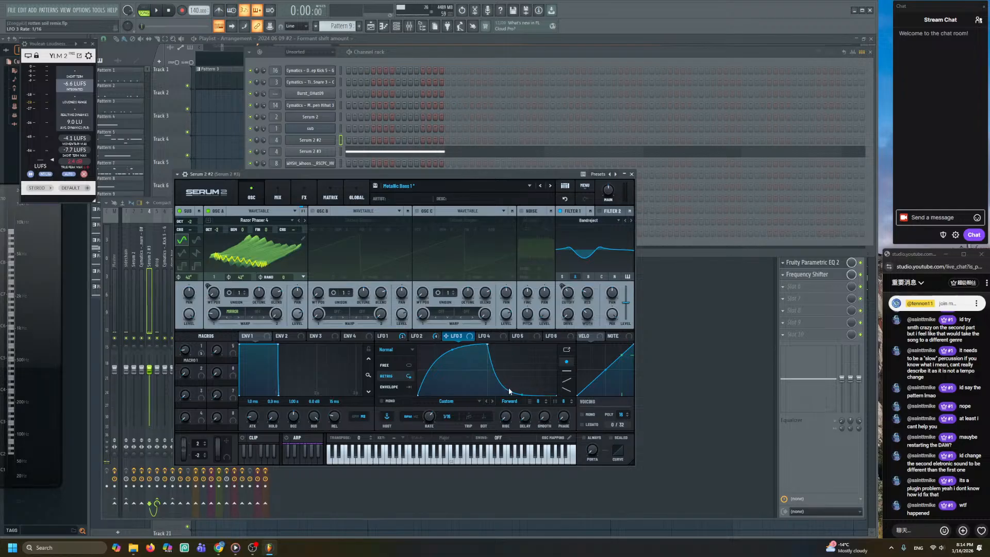
- Add a modulation matrix routing from LFO 3 to the global Amp in the first empty row
click(329, 193)
scroll(310, 273, down, 2)
click(213, 321)
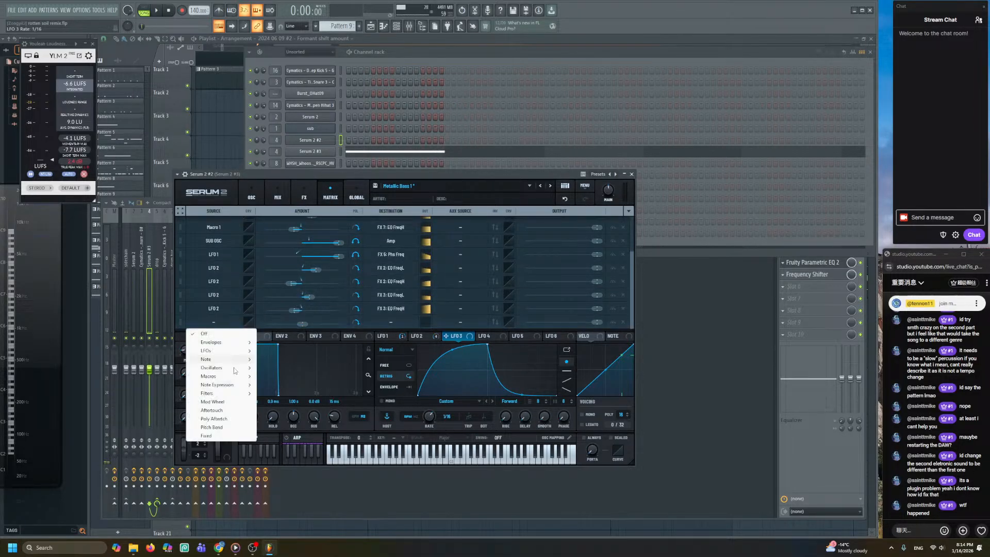
mouse_move(236, 352)
click(276, 367)
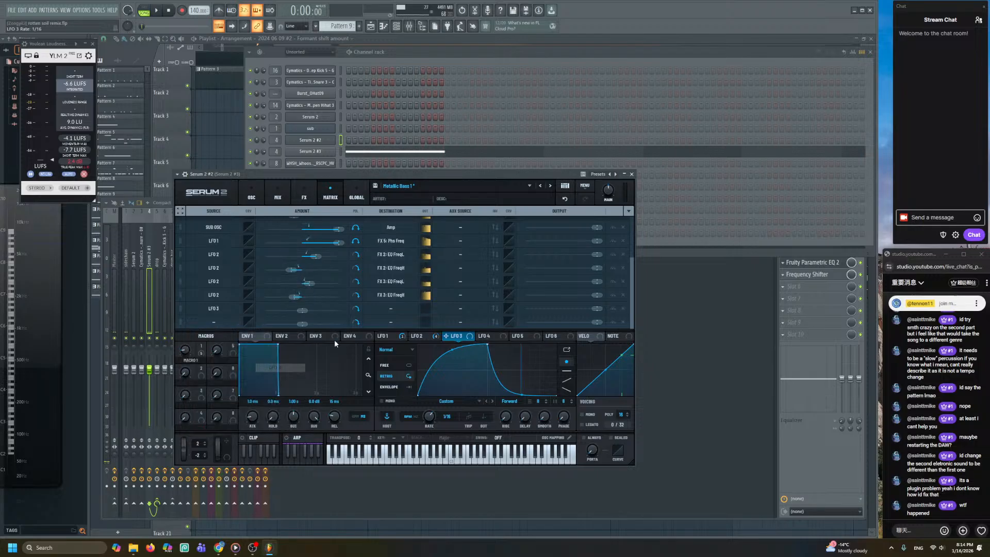
click(391, 308)
mouse_move(407, 481)
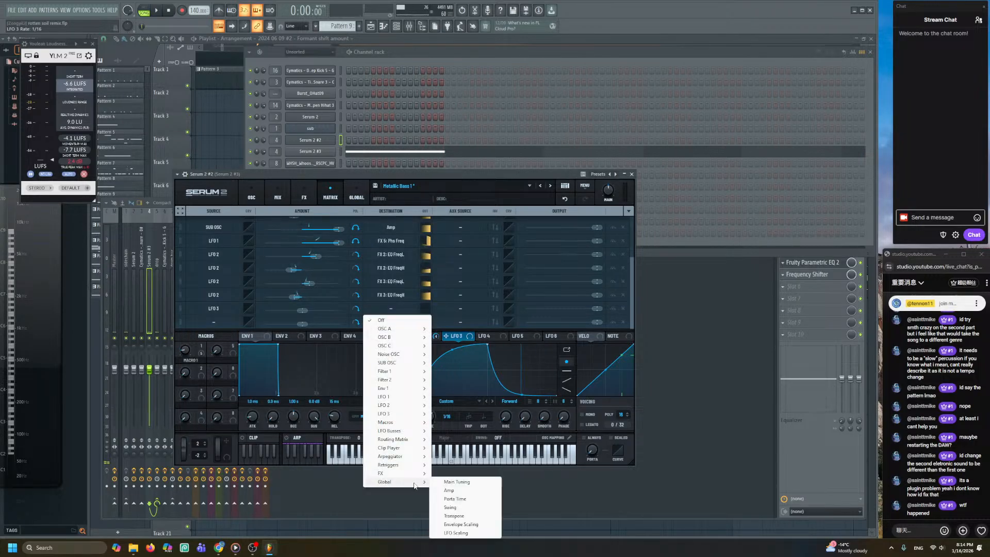
click(448, 490)
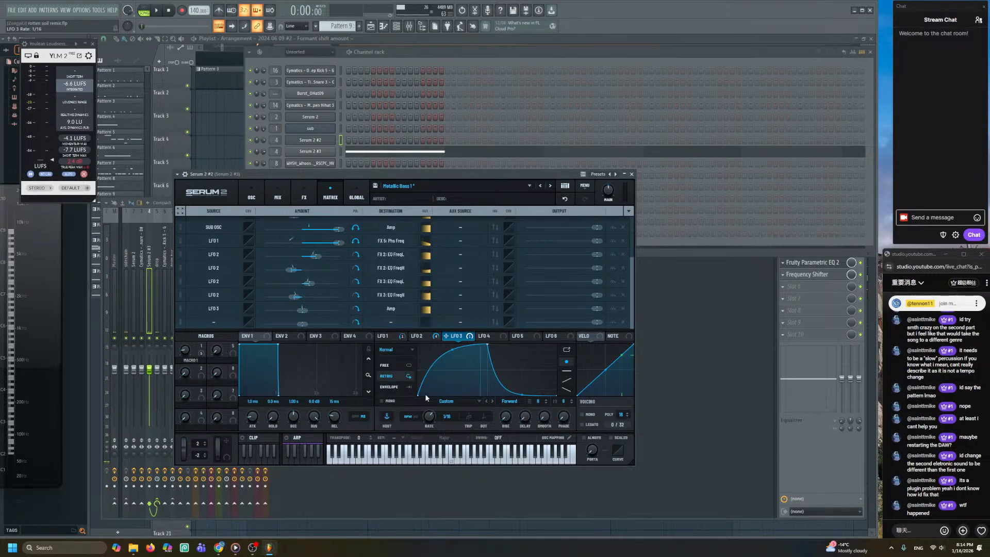
- Raise the LFO 3 to Amp modulation amount to its maximum and audition it while adjusting Macro 1
key(c)
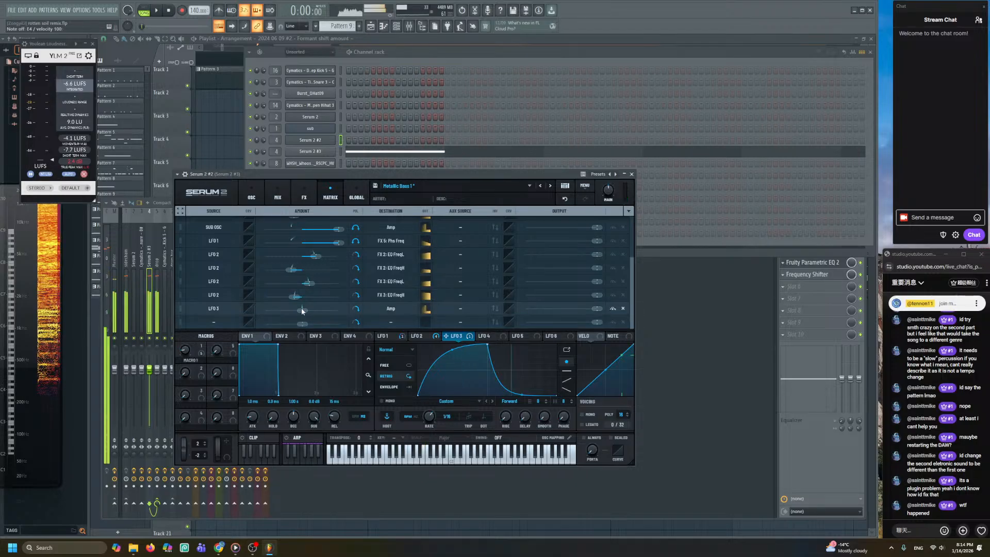
click(352, 310)
drag(304, 310, 373, 315)
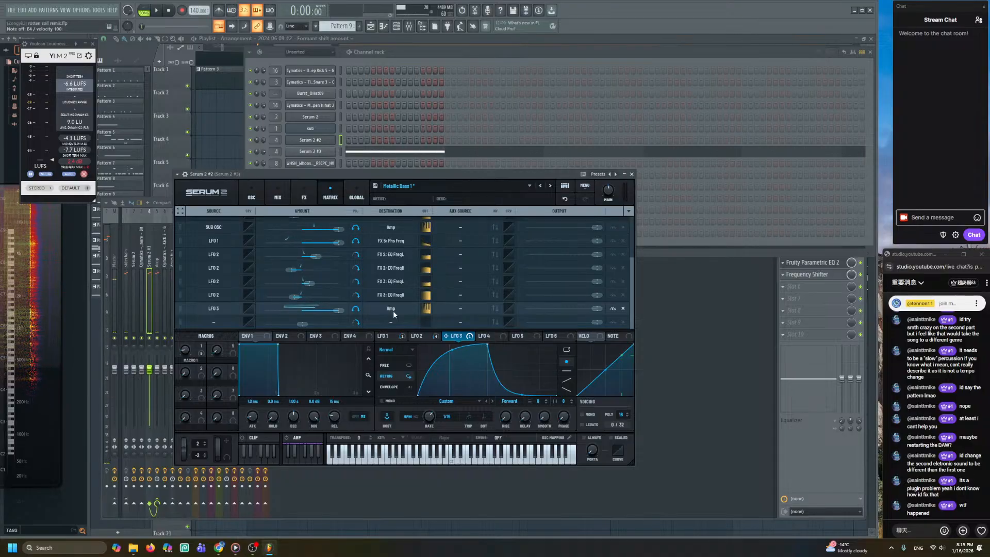
key(e)
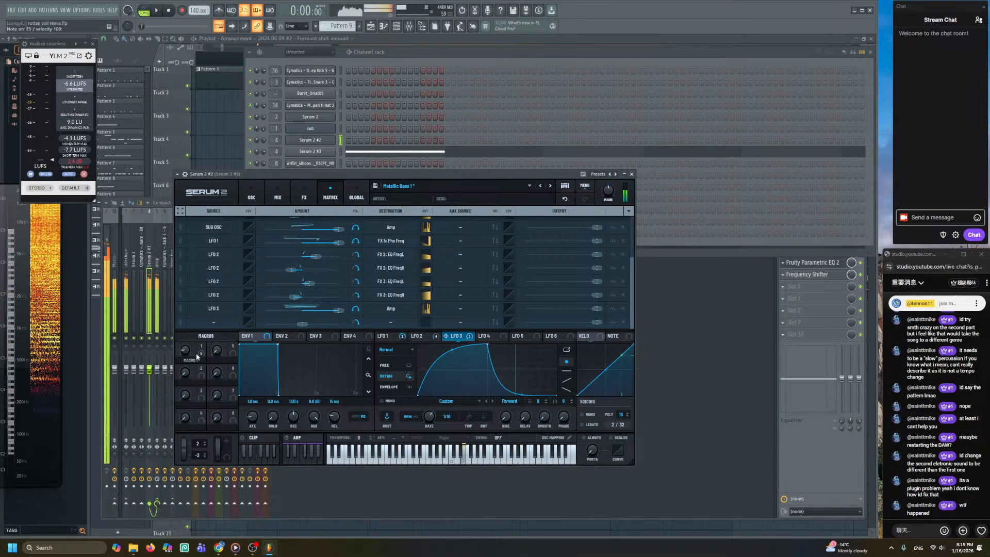
drag(190, 352, 188, 332)
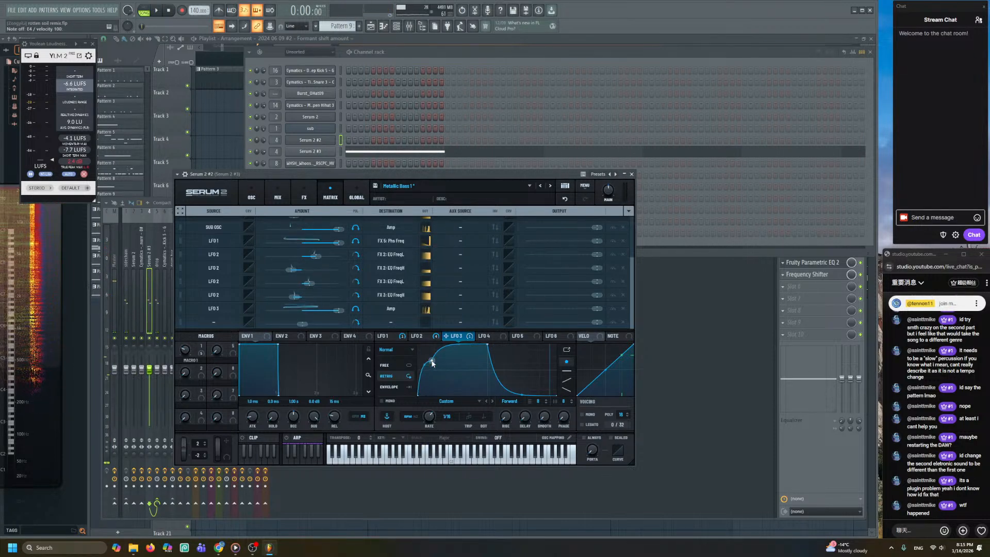
- Reshape LFO 3 into a square pulse covering the first half of the cycle and set its rate to 1/4
drag(431, 360, 404, 318)
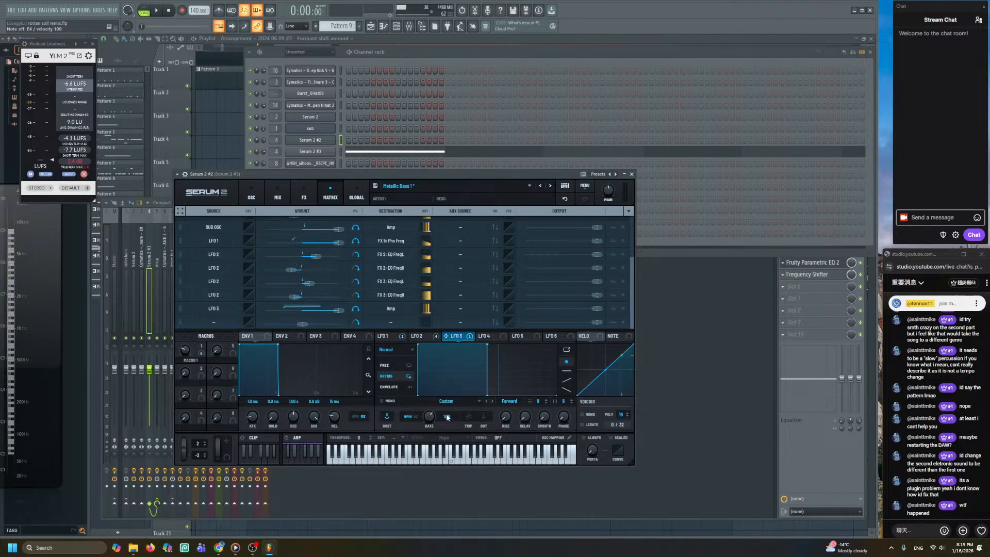
drag(449, 430, 449, 439)
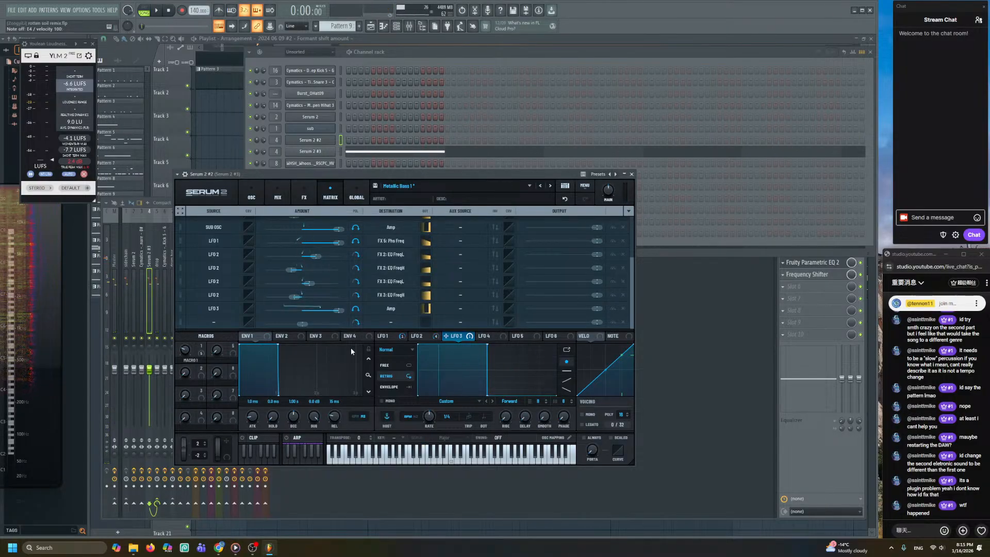
- Remove LFO 3 as the source of the Amp modulation row and audition the bass without it
click(227, 310)
click(224, 317)
key(c)
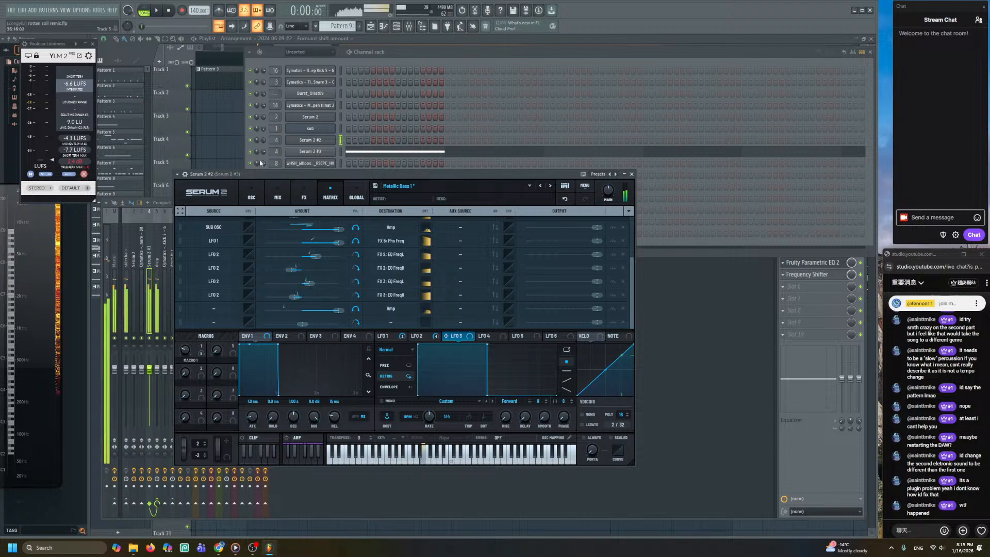
key(c)
- Bring up the playlist and play the arrangement from bar 39 and from bar 37 to review the drop
click(371, 26)
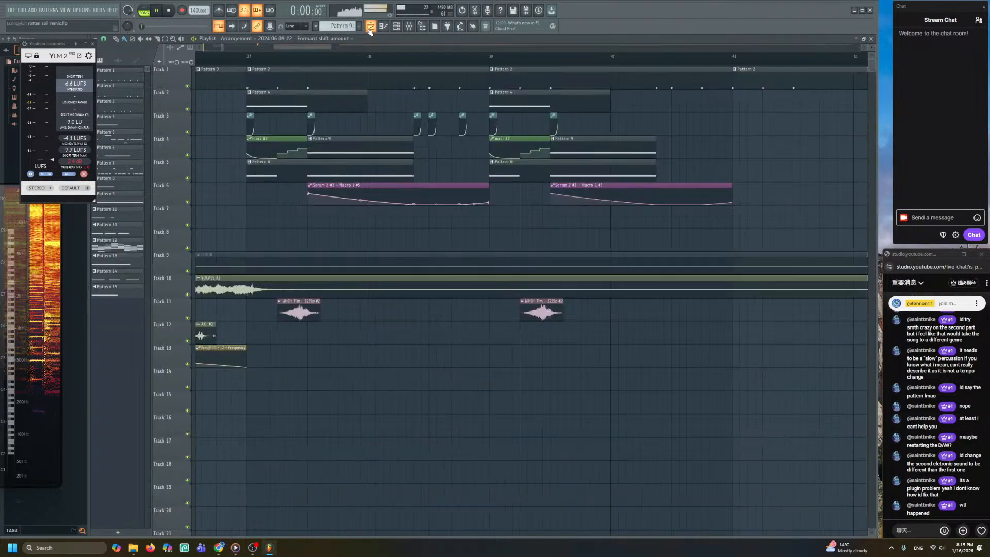
key(space)
click(492, 61)
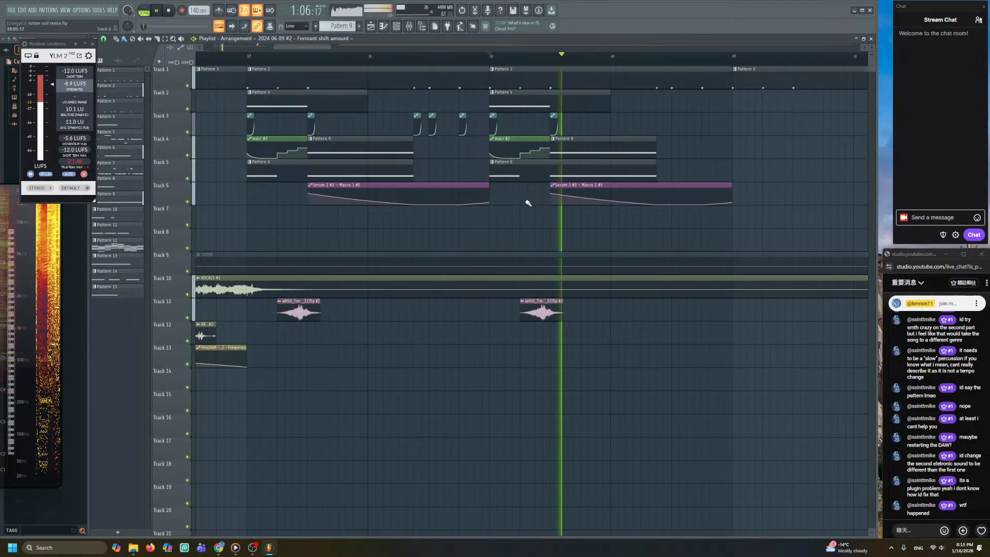
click(249, 61)
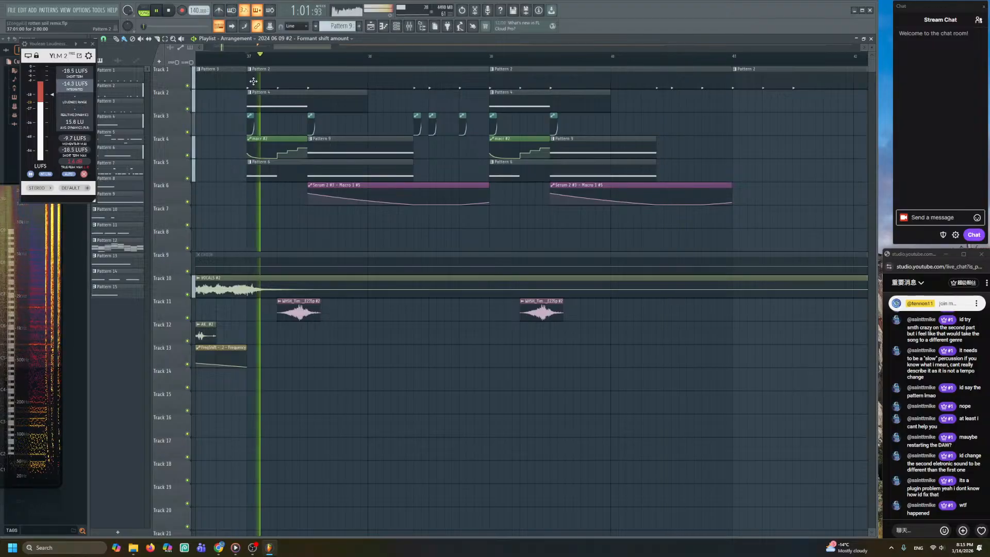
key(space)
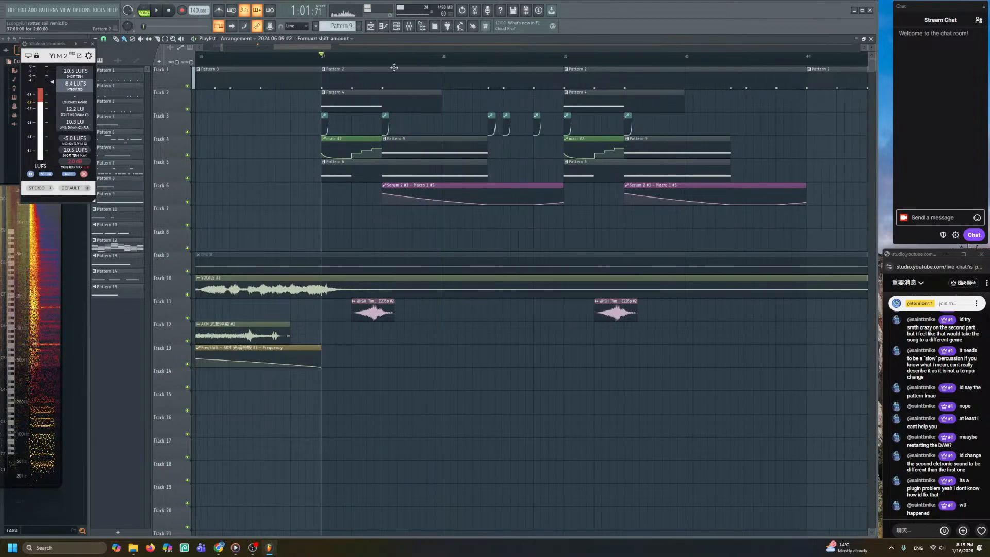
- Open Serum 2 #3 from the channel rack and play test notes on its Metallic Bass 1 patch, trying the sub oscillator switch
key(F6)
click(324, 152)
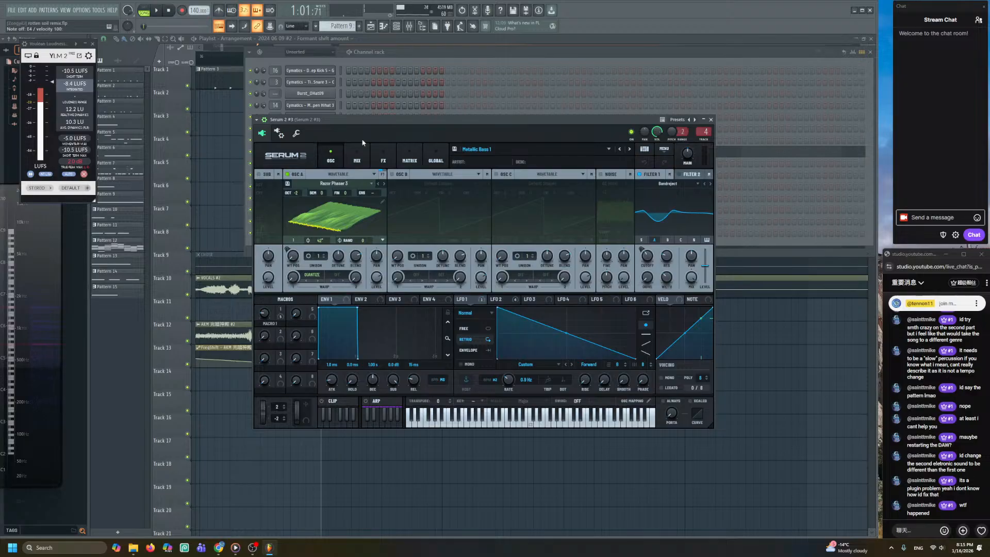
key(c)
key(e)
click(260, 176)
key(c)
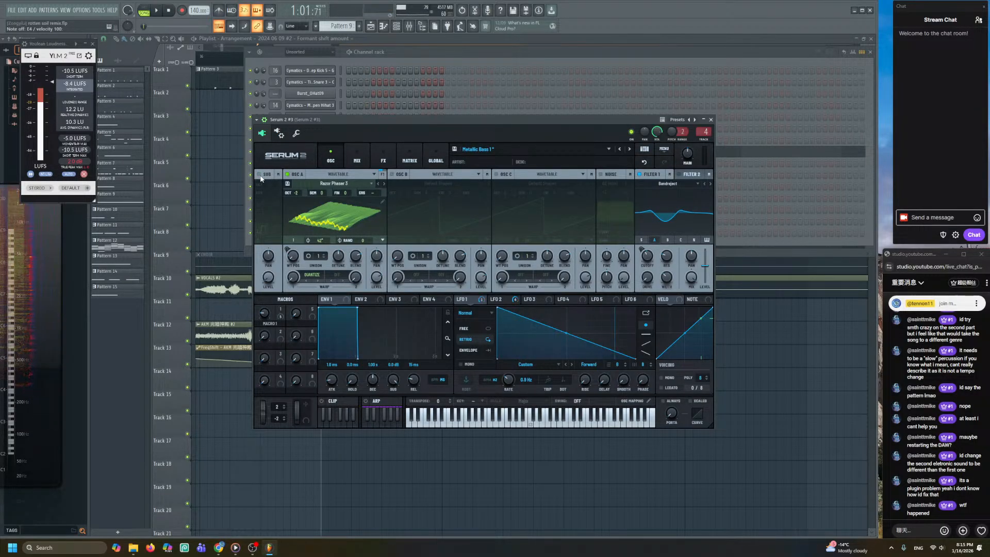
- Return to the playlist and play the drop section from bar 37
click(213, 185)
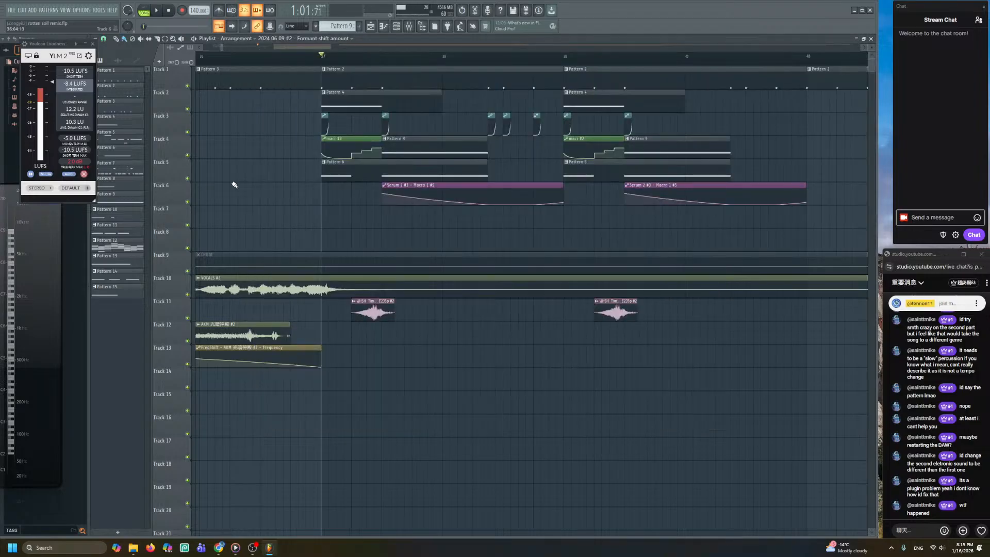
scroll(264, 204, down, 3)
scroll(338, 307, left, 3)
scroll(361, 307, left, 4)
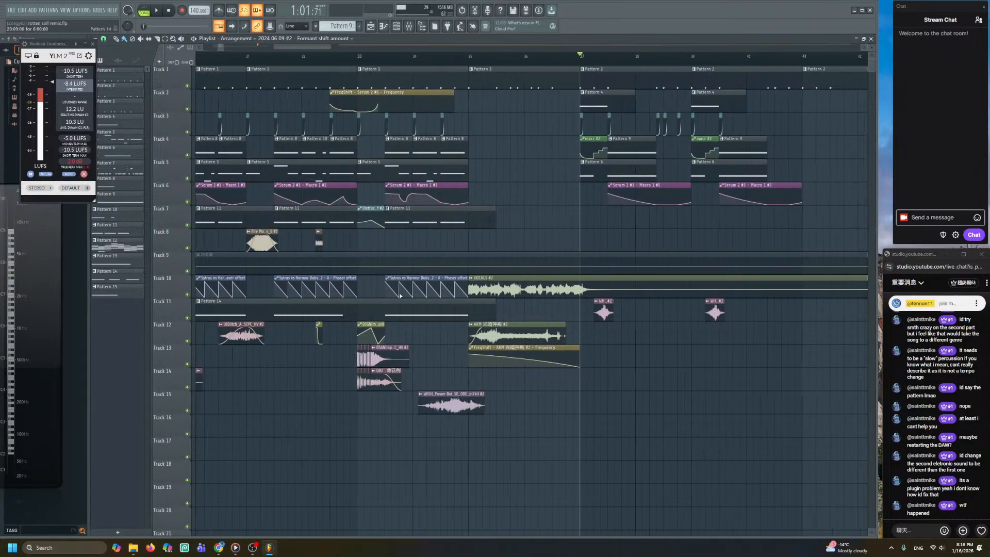
key(space)
scroll(347, 172, up, 3)
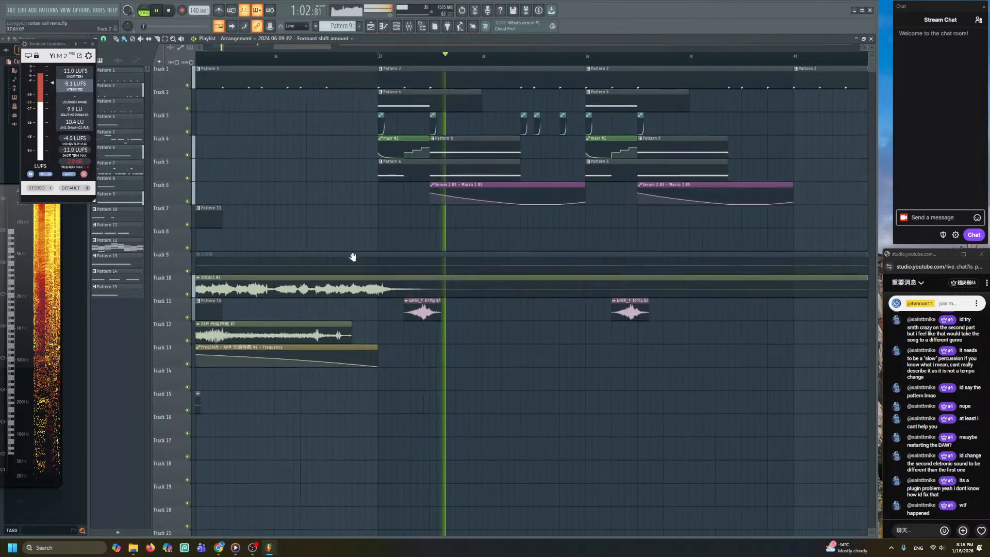
key(space)
key(space)
- Mute the first Pattern 9 clip on Track 4, after bar 37
scroll(427, 129, up, 2)
scroll(425, 173, up, 2)
scroll(426, 177, up, 2)
drag(426, 179, 450, 248)
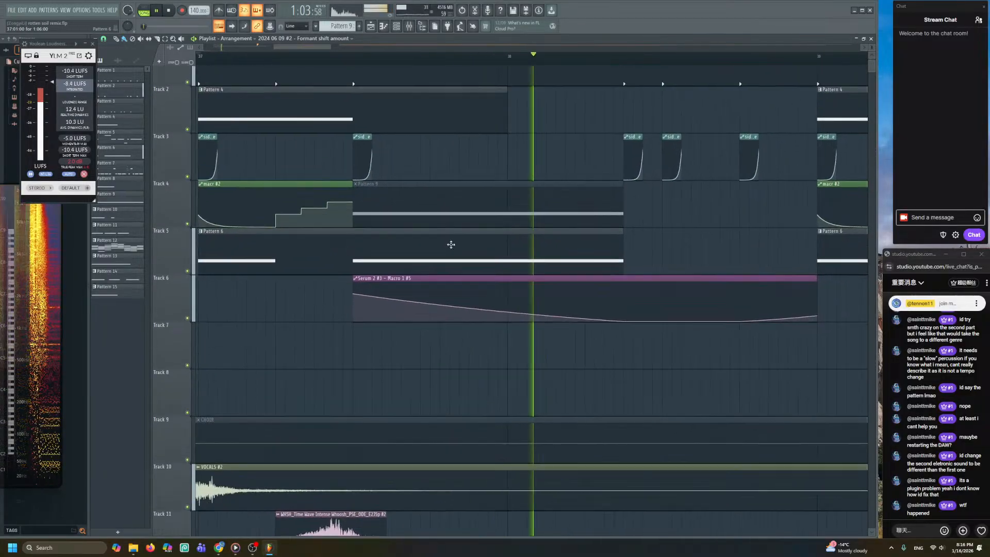
- Create the new Pattern 16 and place it on Track 7, aligned with the start of the first Macro 1 automation clip
click(359, 27)
key(Return)
click(356, 351)
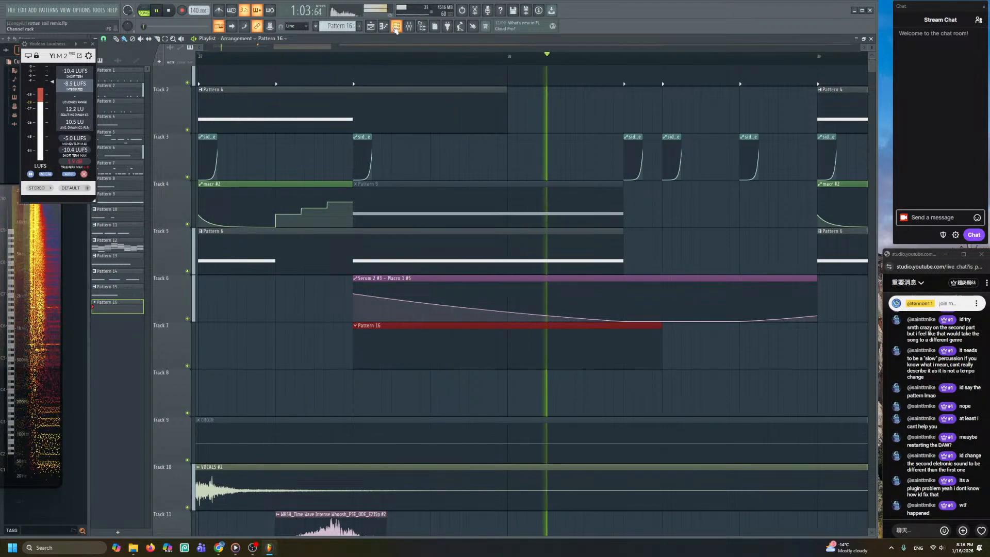
- Stop playback and clone the Serum 2 #2 channel in the channel rack
key(space)
click(395, 27)
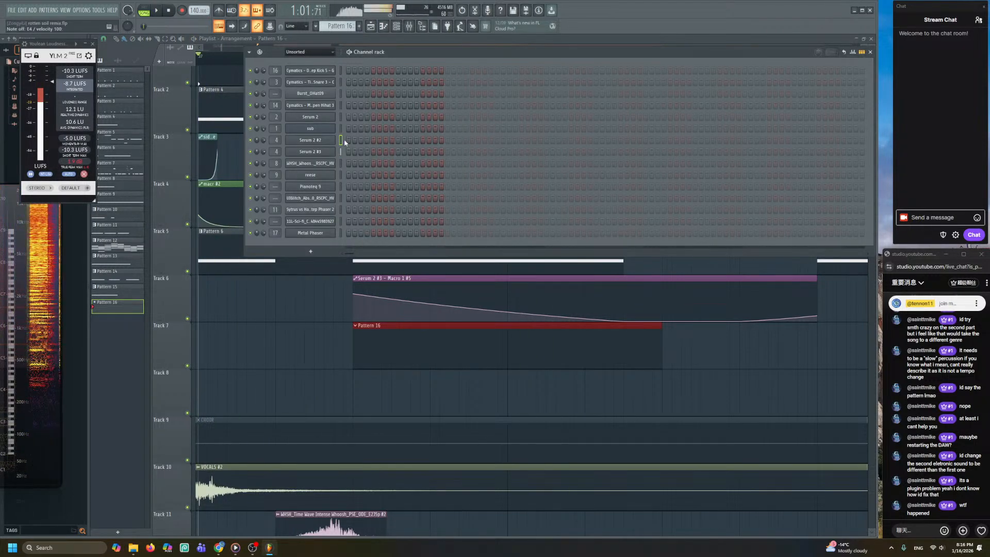
right_click(335, 138)
click(346, 141)
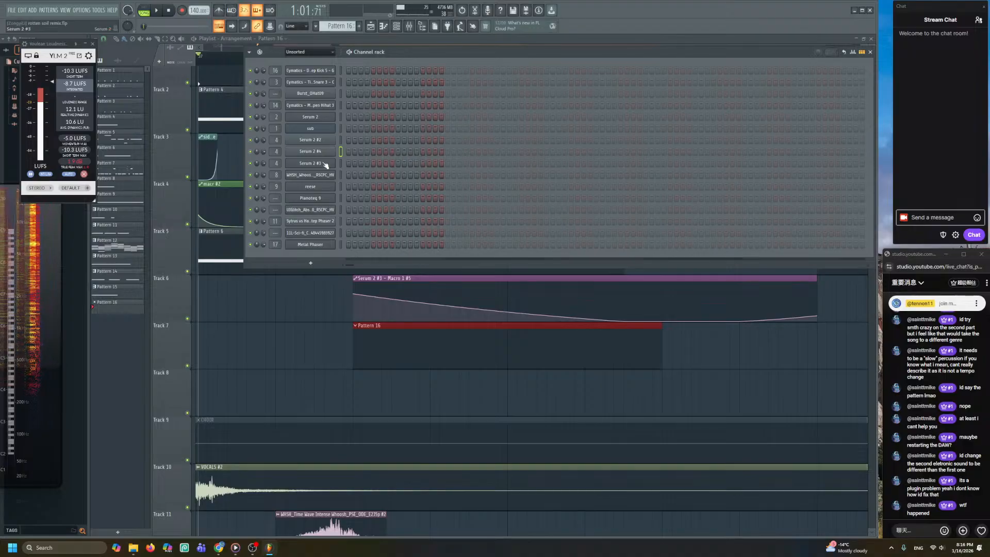
- Draw one two-bar note for Serum 2 #2 at the start of Pattern 16 in the piano roll
right_click(334, 142)
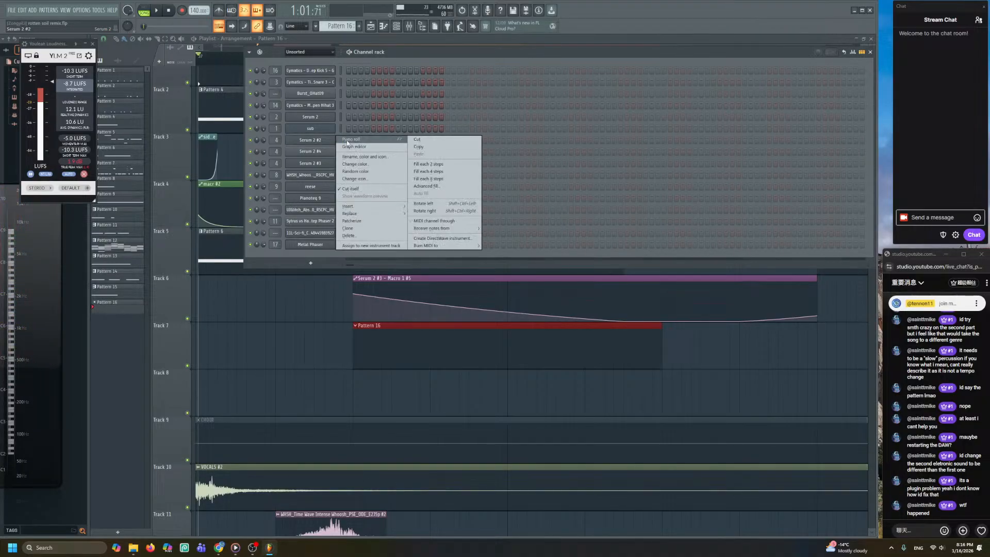
click(342, 146)
click(400, 26)
click(372, 26)
click(392, 60)
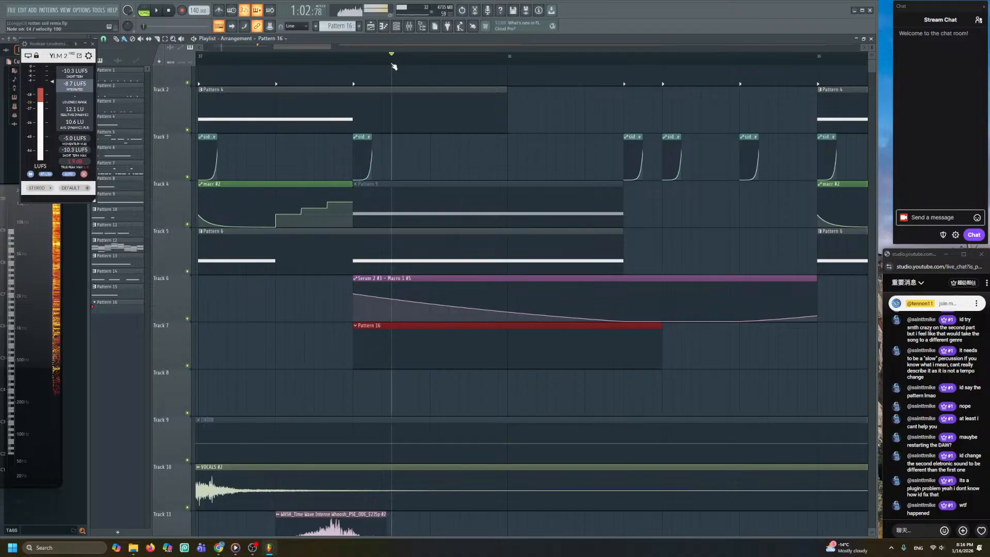
double_click(392, 340)
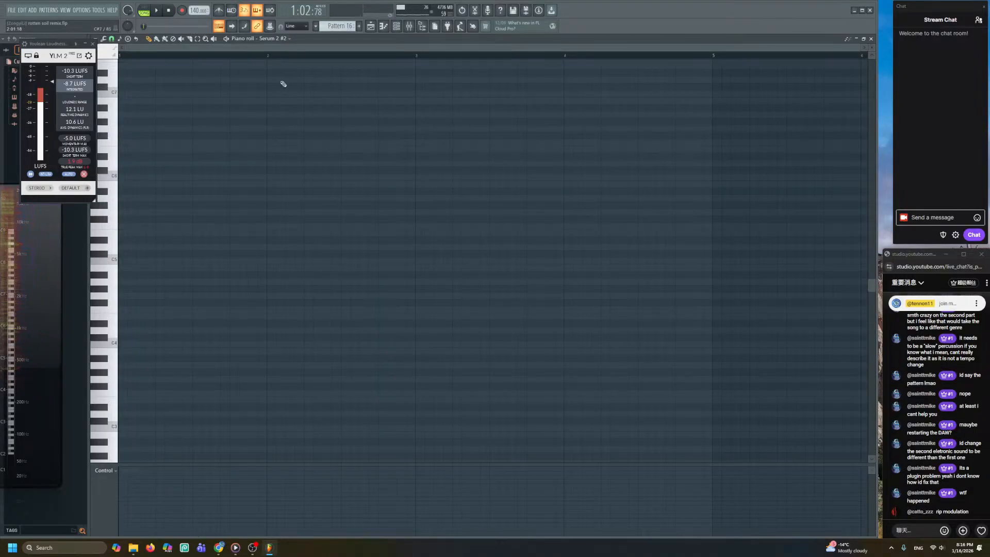
mouse_move(133, 312)
mouse_down()
mouse_move(89, 326)
mouse_move(84, 317)
mouse_up()
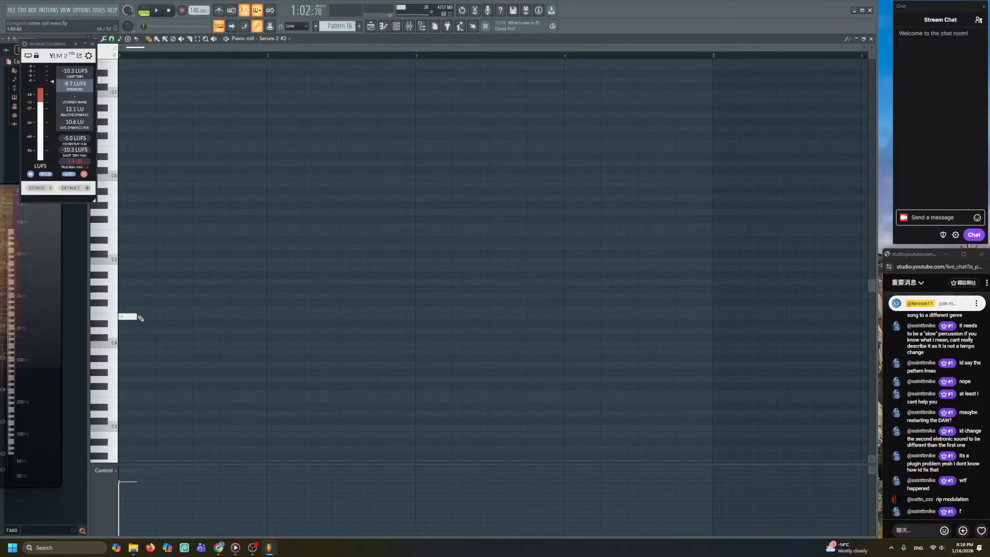
drag(138, 315, 423, 344)
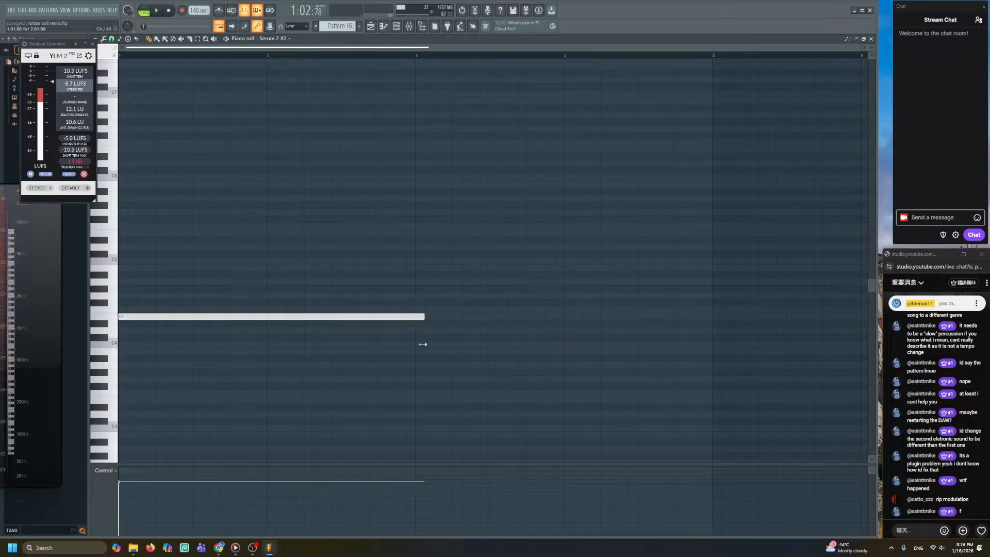
- Play Pattern 16 on its own, followed by the arrangement from bar 37 with the new clip in place
key(space)
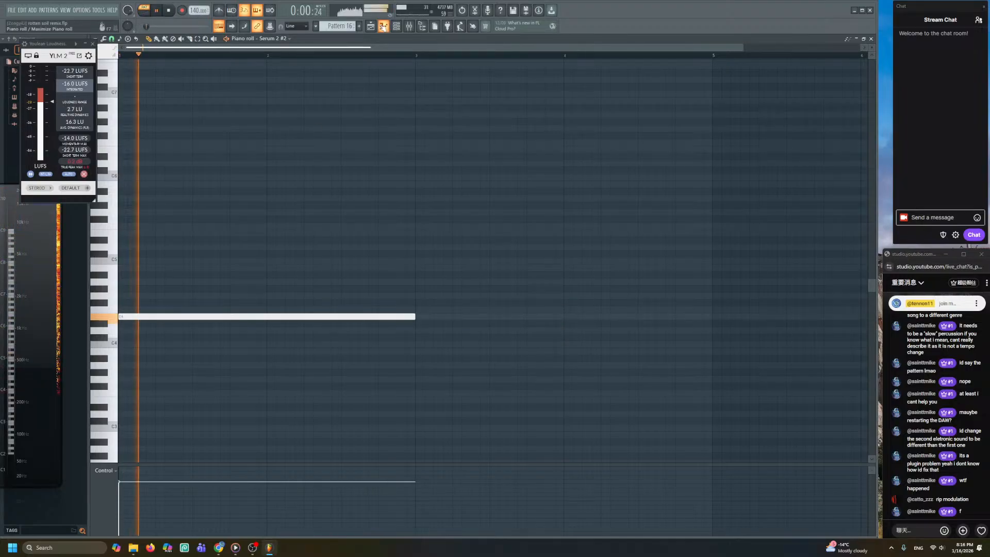
click(376, 25)
scroll(393, 194, down, 4)
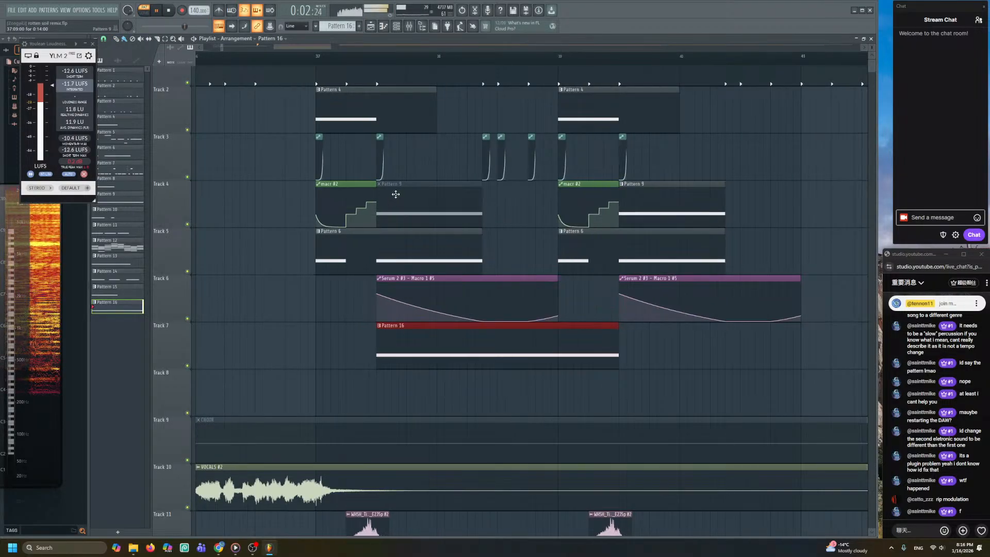
scroll(396, 194, down, 3)
double_click(318, 58)
scroll(336, 293, up, 2)
scroll(336, 294, up, 1)
key(space)
scroll(393, 253, down, 3)
key(space)
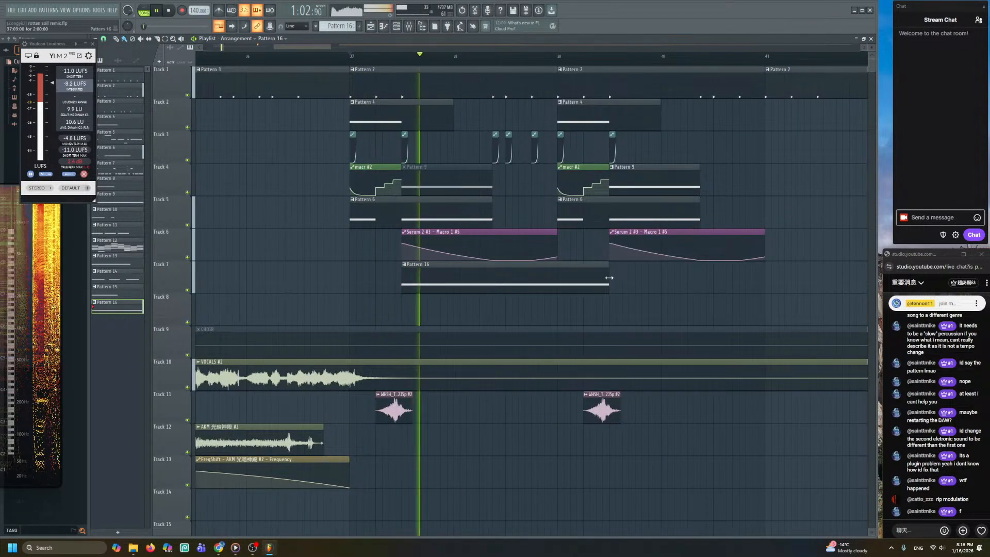
- Shorten the Pattern 16 clip on Track 7 to one bar and play the selected time range spanning it
drag(609, 277, 506, 281)
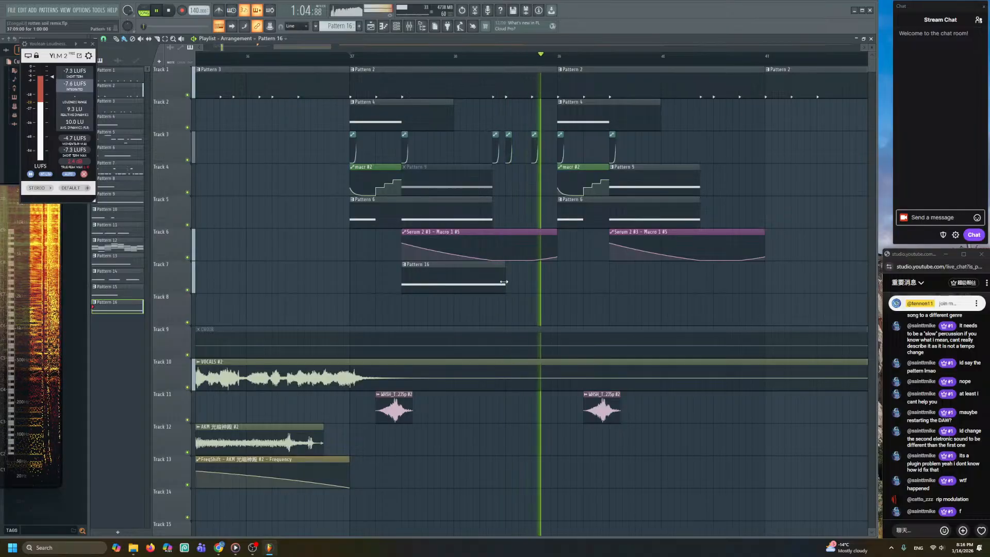
scroll(400, 168, up, 2)
key(space)
key(space)
drag(335, 67, 501, 82)
key(space)
key(ctrl+d)
- Open Serum 2 #2 and raise the gain of the multiband compressor in its effects chain while playing the selection
click(396, 27)
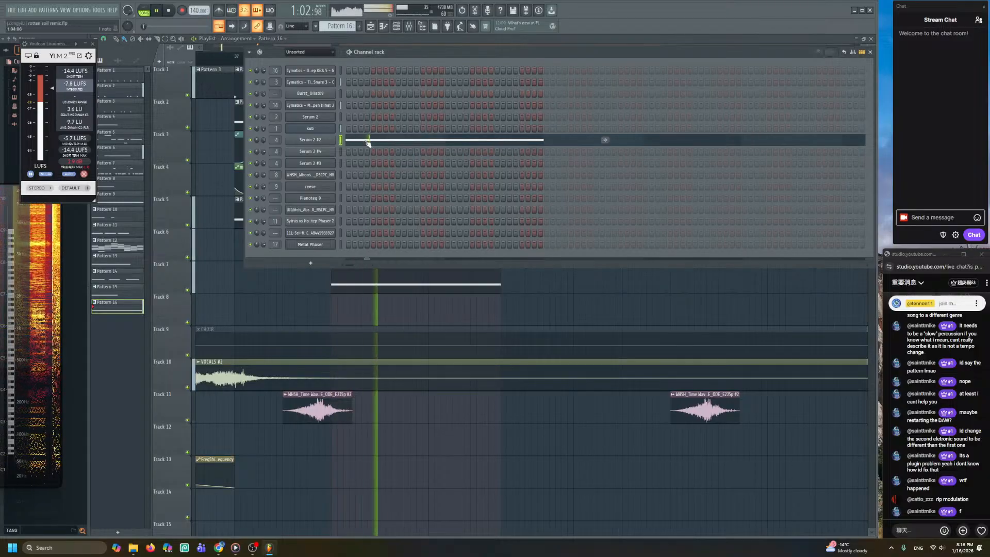
click(323, 140)
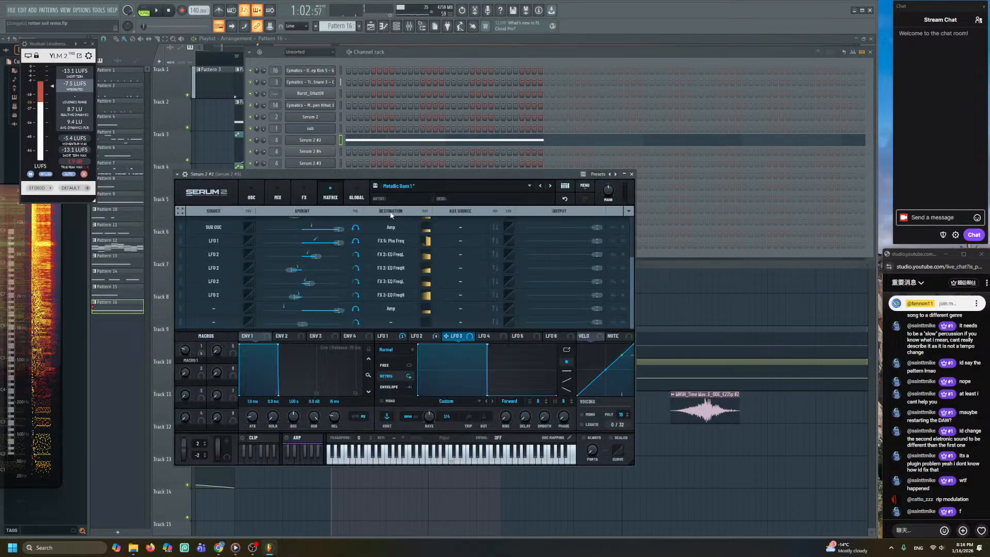
click(250, 195)
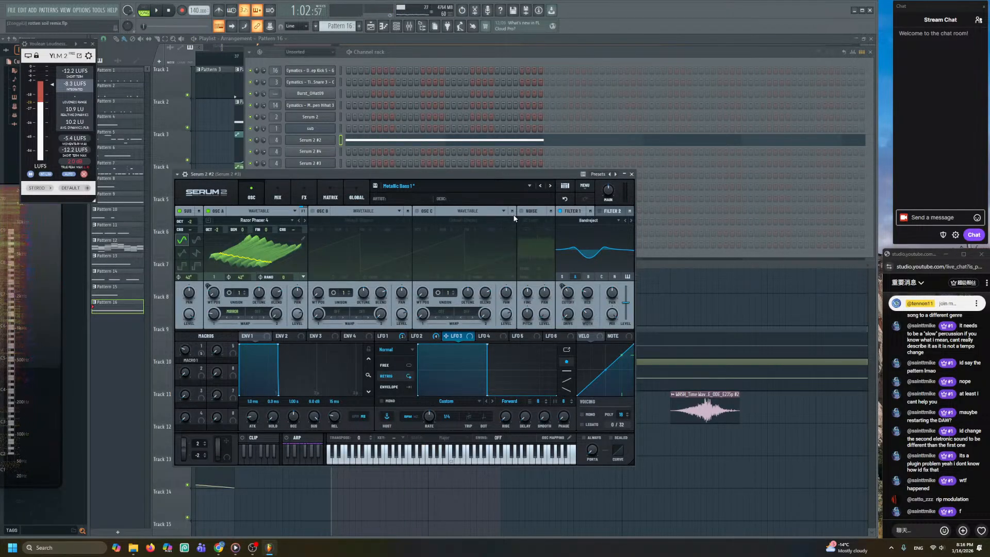
click(304, 191)
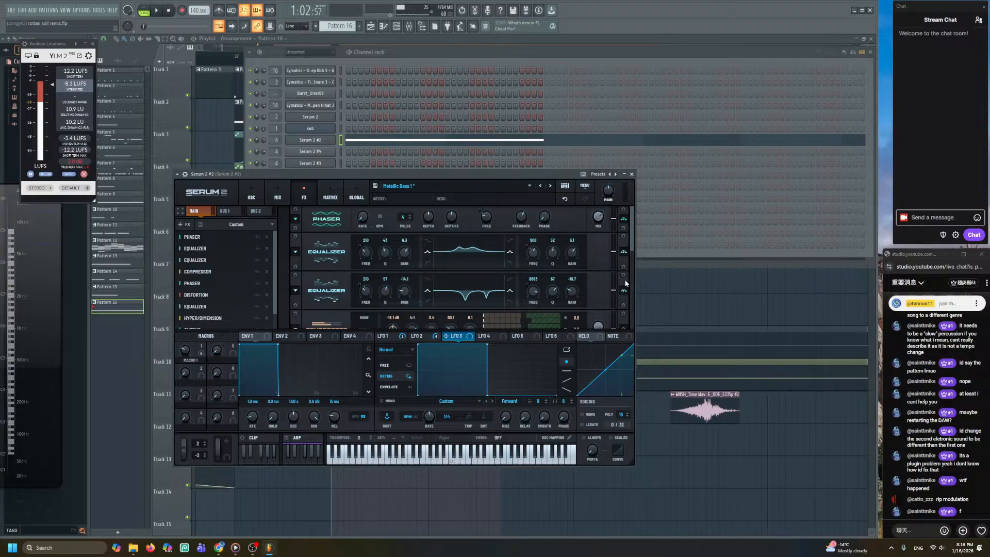
drag(632, 241, 626, 267)
drag(469, 257, 471, 237)
key(space)
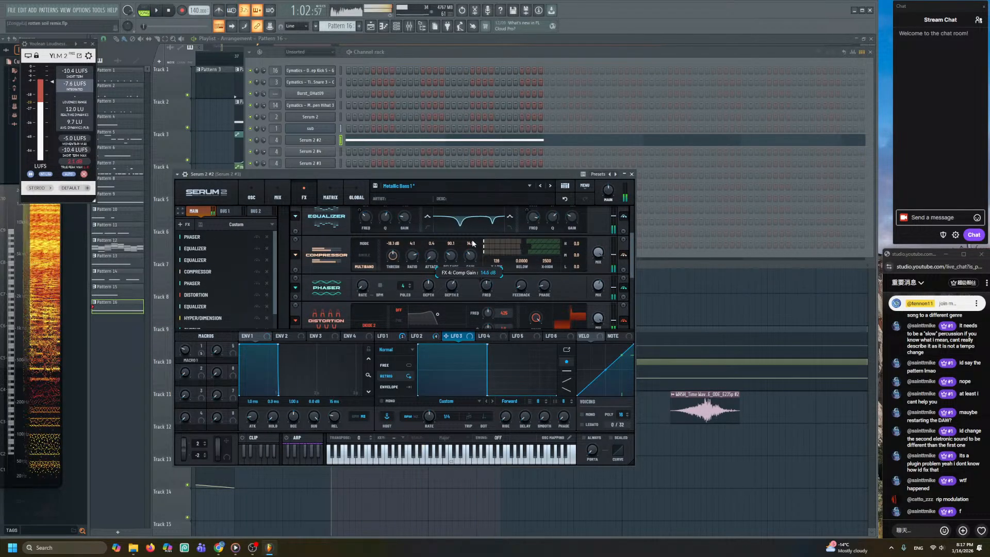
- Replay the selection while sweeping Macro 1 of Serum 2 #2 to audition the bass
key(space)
key(space)
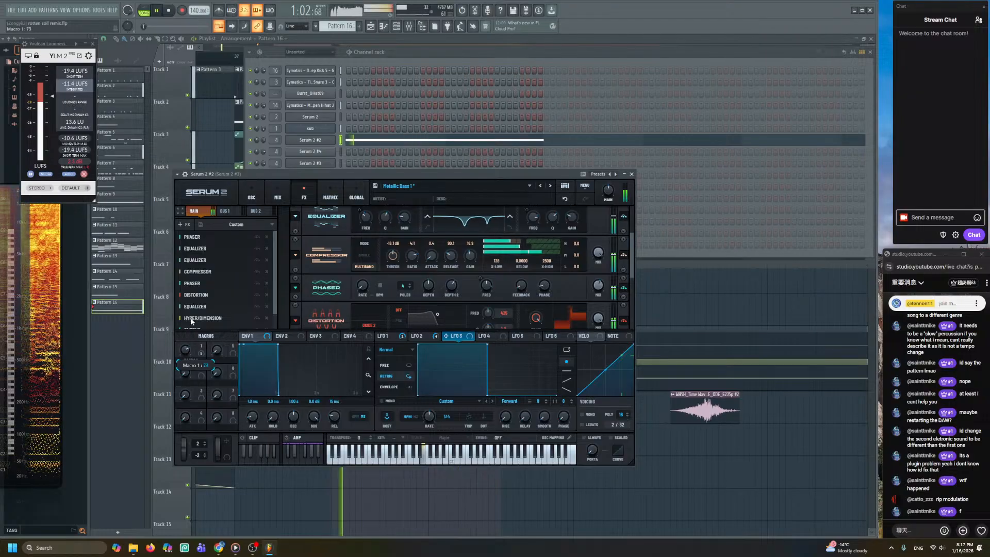
drag(200, 286, 197, 370)
key(space)
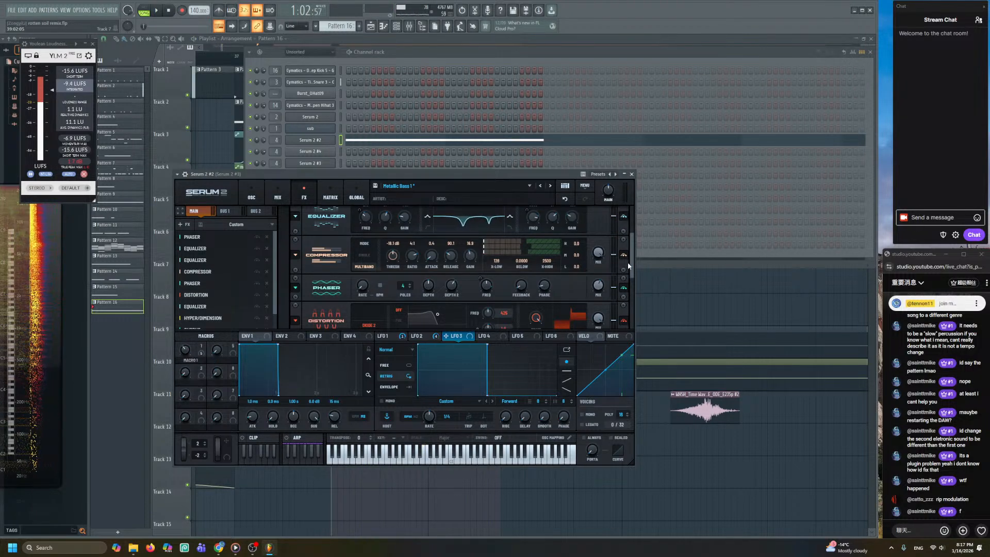
- Examine the equalizers in the effects chain, the LFO 1 and LFO 2 shapes and the routings in the modulation matrix
drag(631, 264, 631, 235)
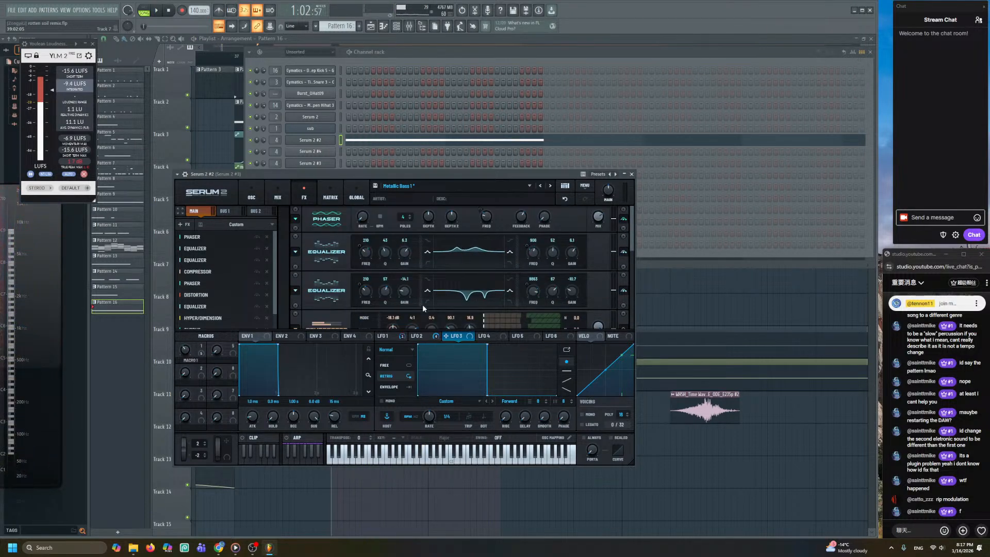
click(383, 336)
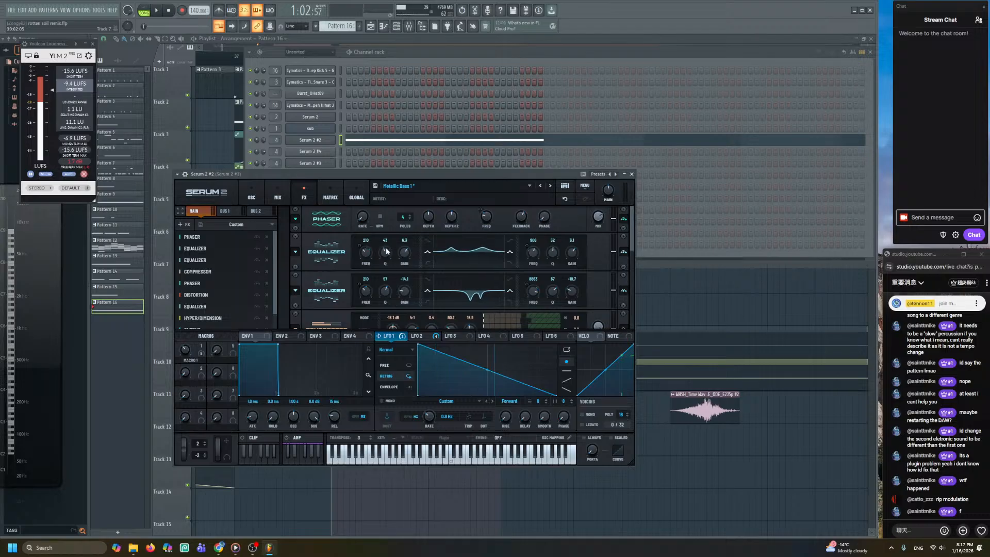
click(277, 195)
click(325, 195)
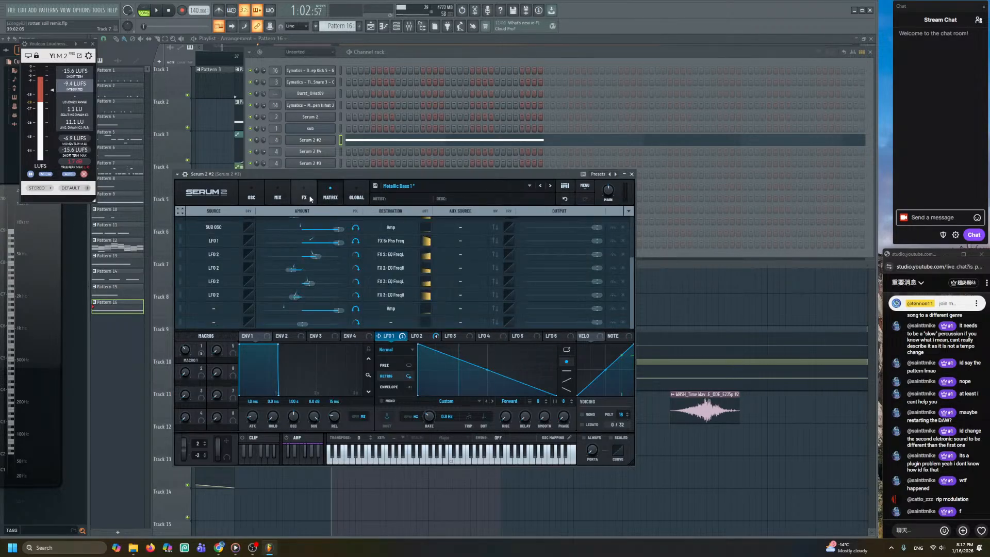
scroll(222, 257, down, 1)
scroll(216, 287, down, 3)
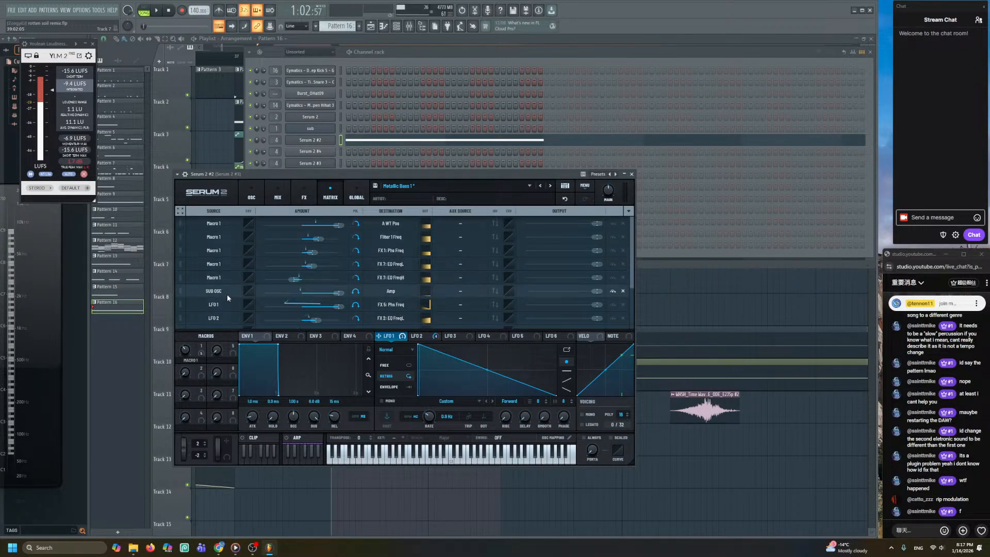
click(425, 336)
- Replace LFO 2 with Macro 1 as the source of the first LFO-driven EQ frequency row in the modulation matrix
click(217, 253)
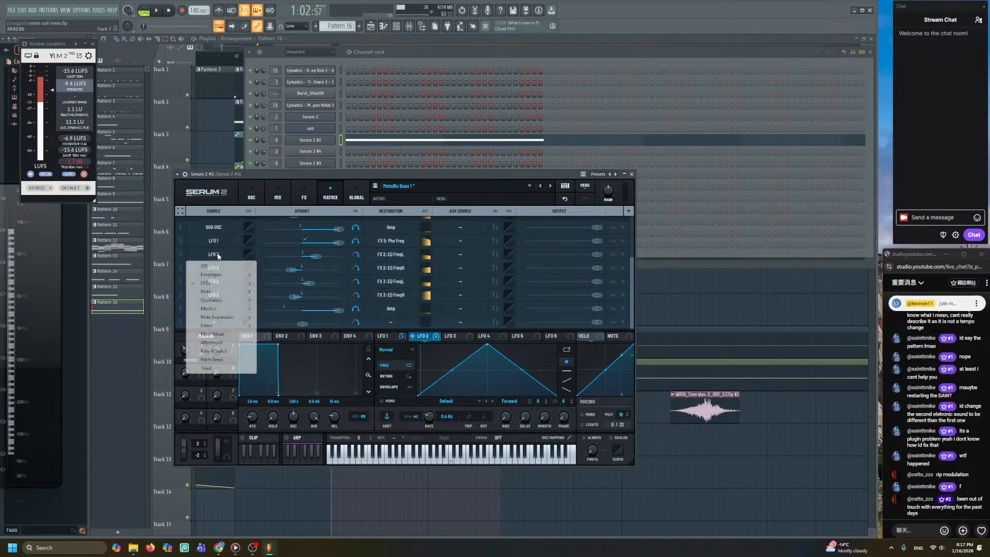
mouse_move(217, 286)
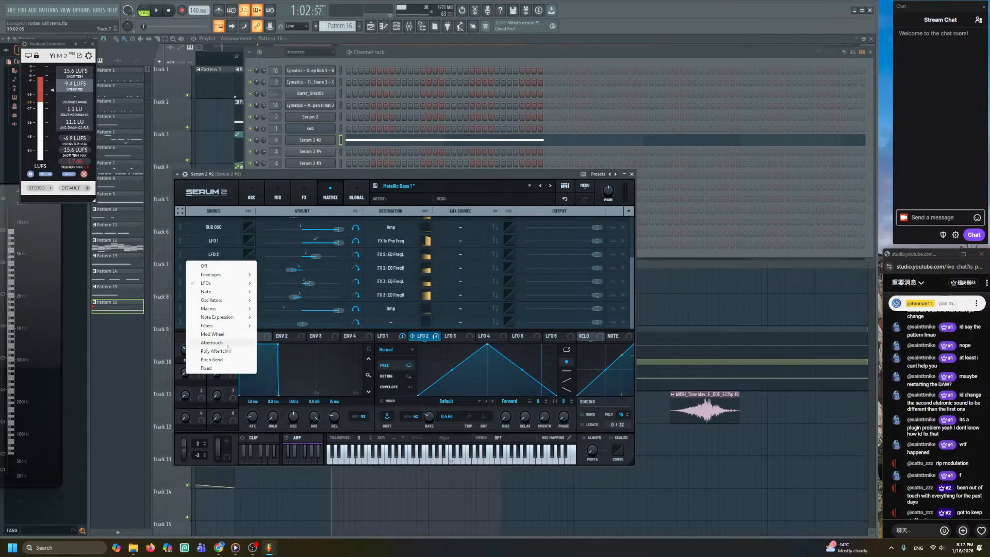
mouse_move(226, 308)
click(281, 318)
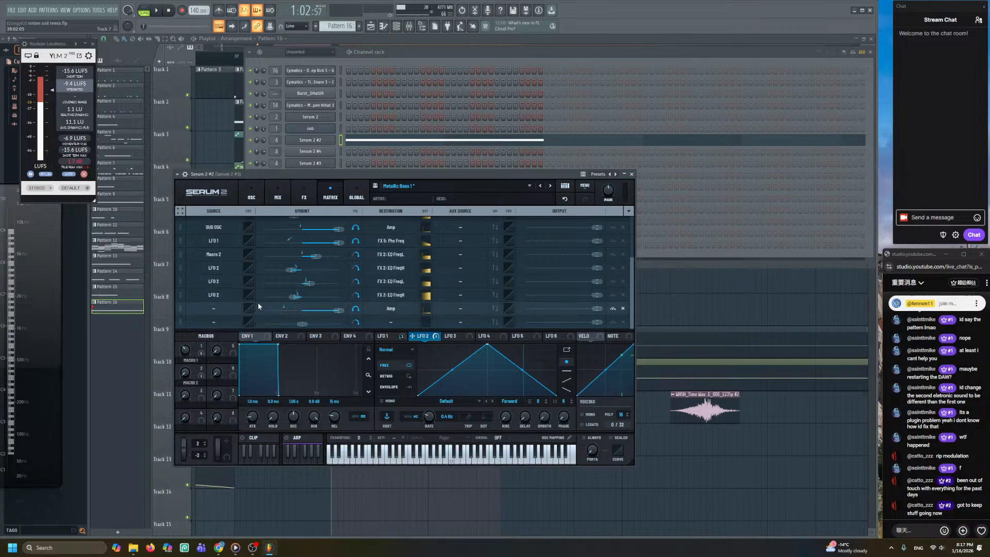
click(224, 253)
click(277, 309)
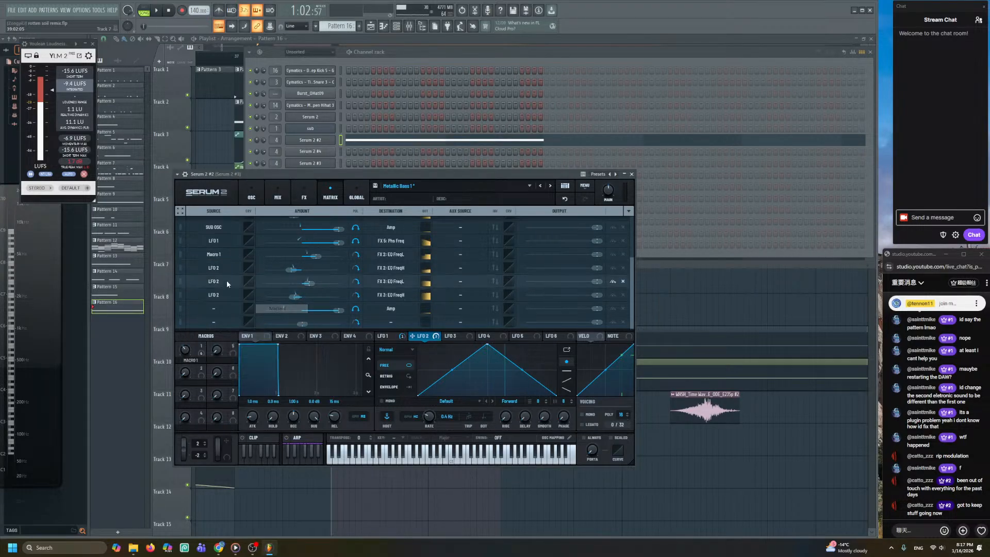
- Assign Macro 1 as the source of the next two EQ frequency rows driven by LFO 2
click(216, 267)
click(277, 322)
click(213, 281)
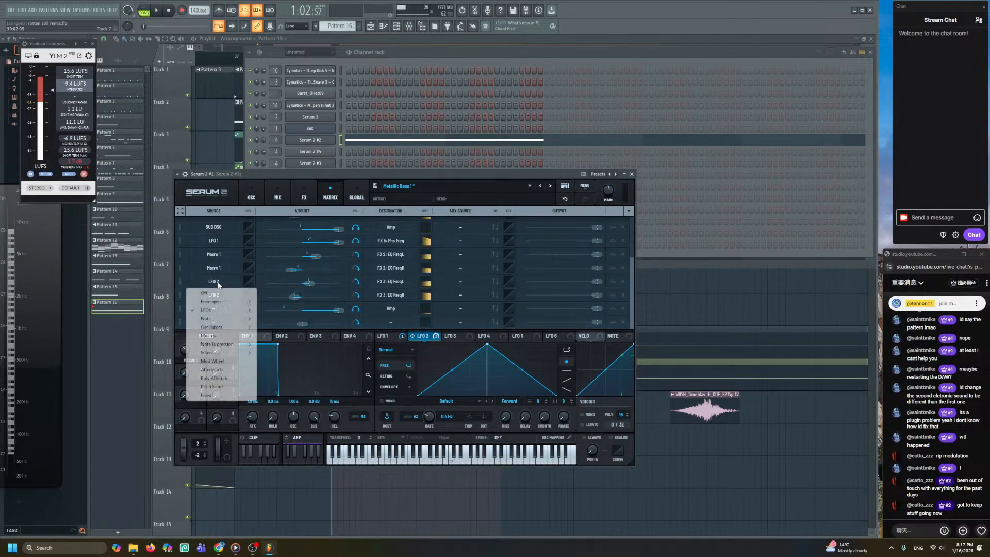
click(278, 336)
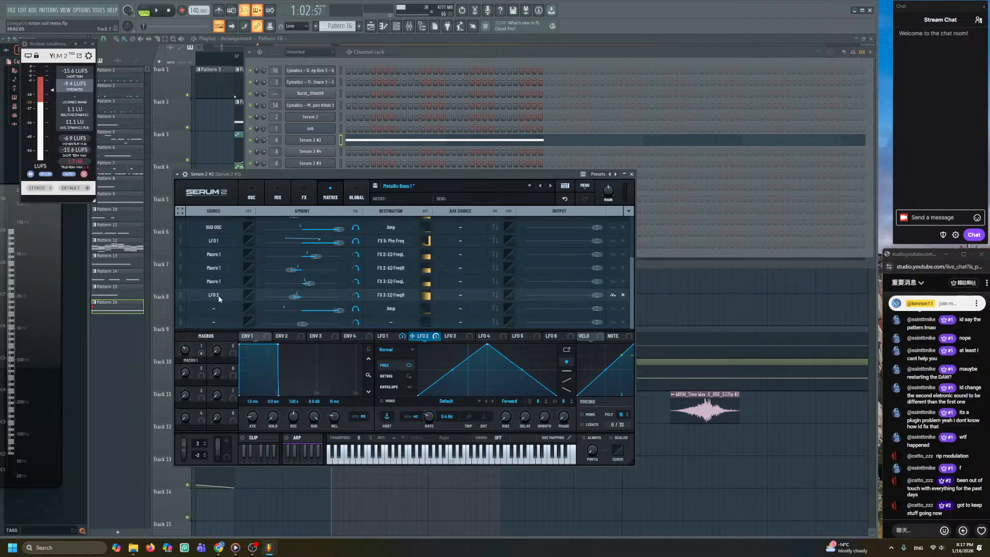
- Assign Macro 1 as the source of the last LFO 2-driven EQ frequency row, and audition the sound while sweeping Macro 1
click(213, 295)
click(283, 349)
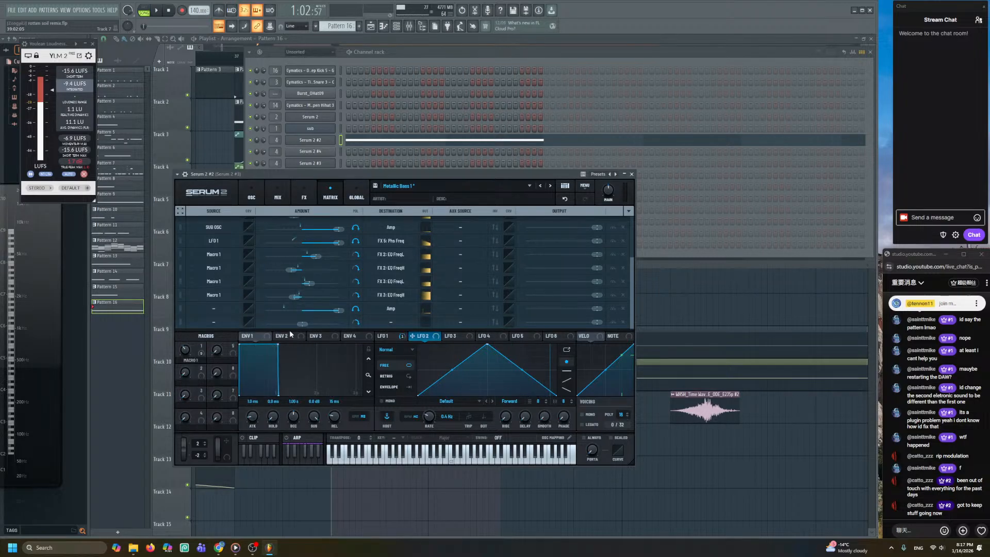
click(252, 192)
drag(185, 351, 185, 308)
key(c)
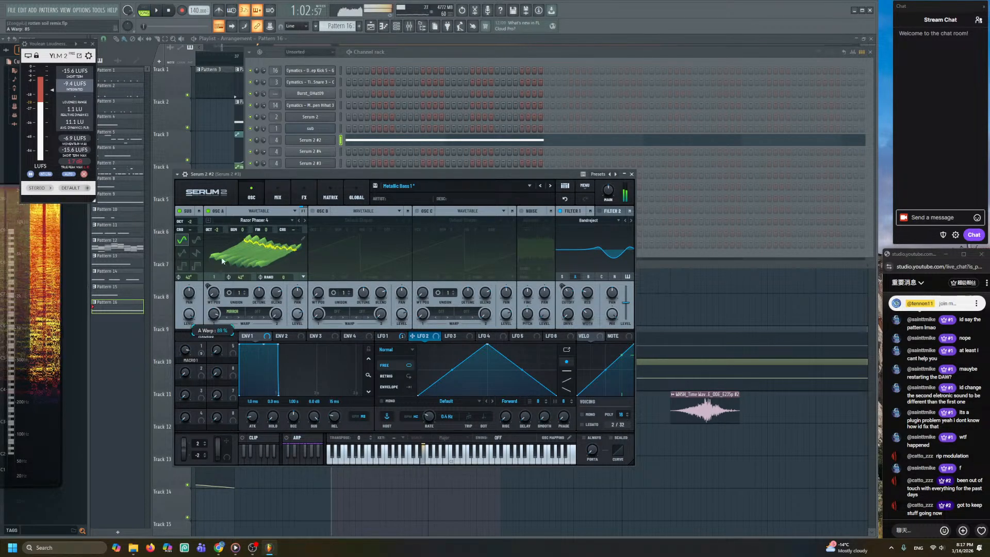
- Try the Mirror and Asym +/- warp modes on oscillator A while sweeping Macro 1 to compare the sound
drag(229, 279, 225, 319)
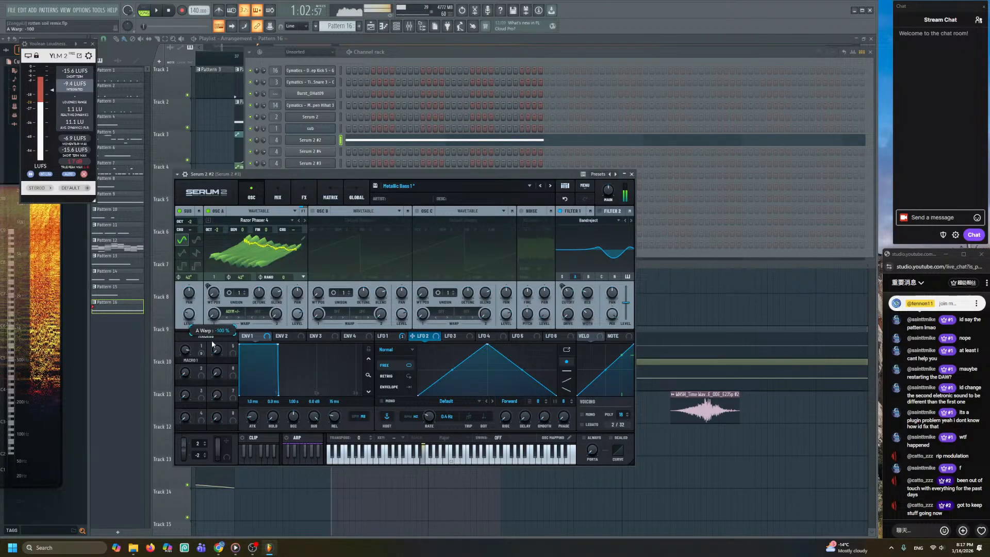
click(230, 312)
click(232, 320)
drag(186, 276, 178, 317)
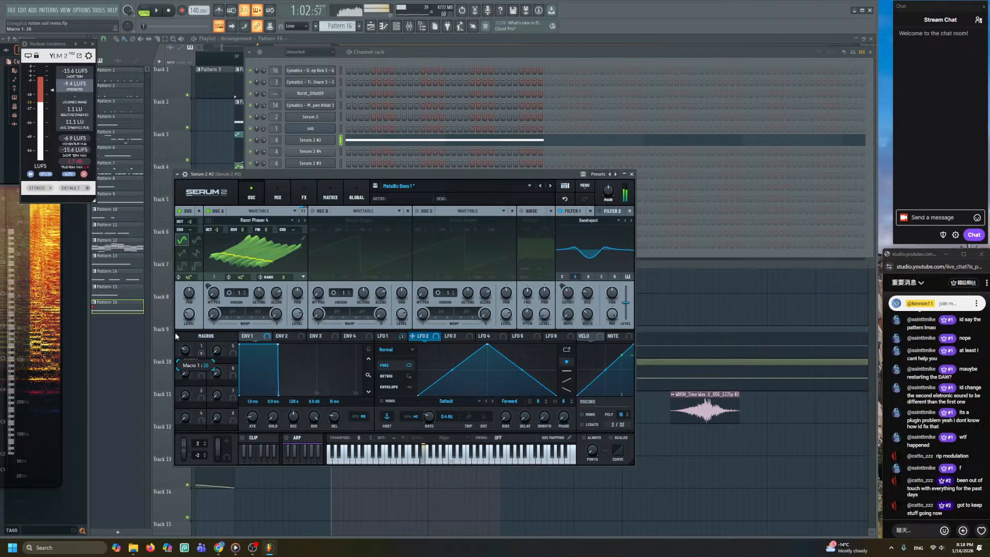
drag(175, 352, 177, 286)
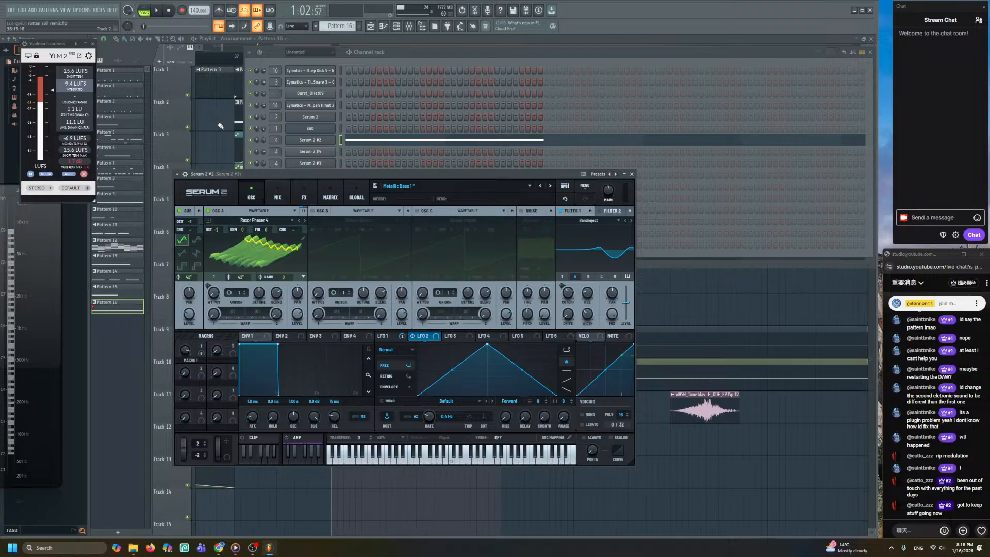
- Create an automation clip for Macro 1 of Serum 2 #2 and shape it into a straight ramp rising from the minimum
click(177, 174)
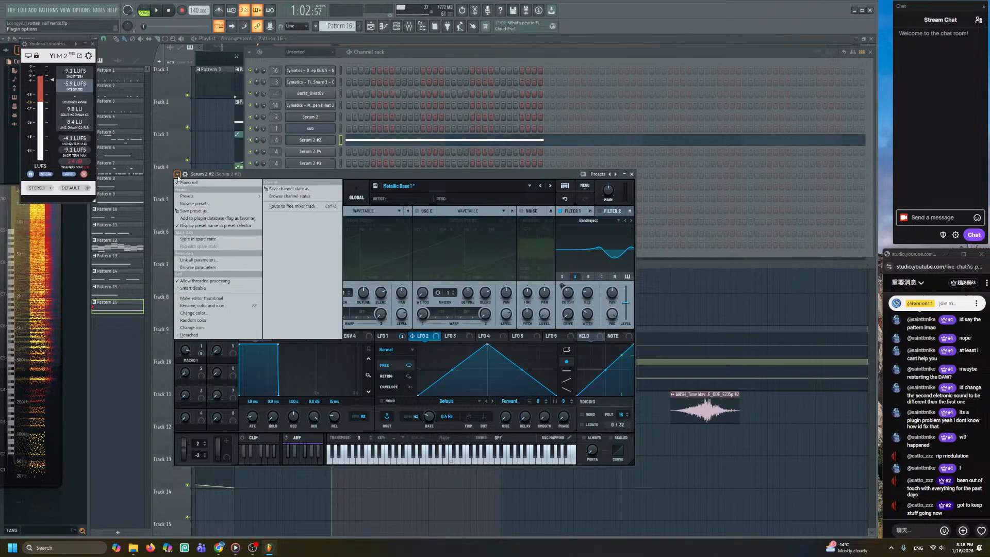
click(194, 267)
scroll(52, 431, down, 10)
right_click(48, 422)
click(68, 465)
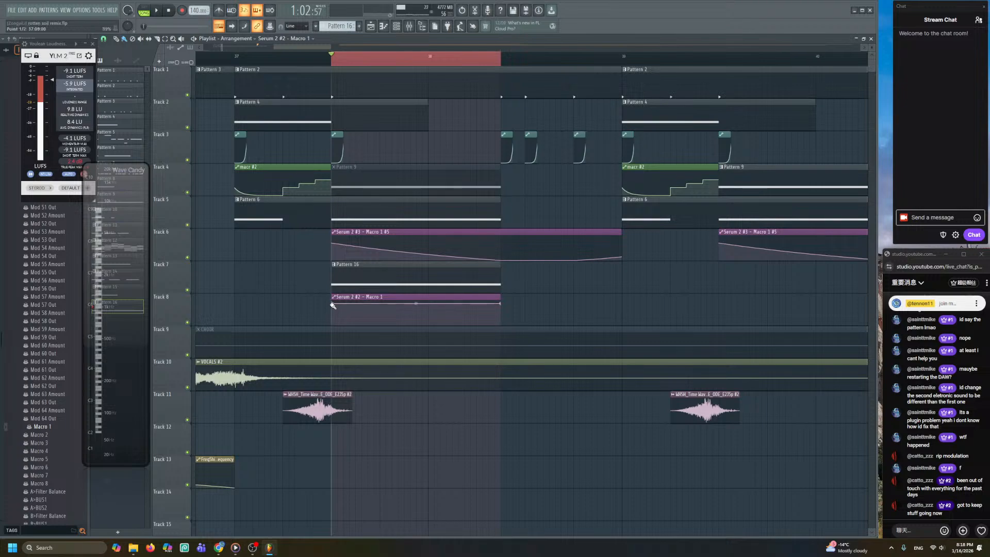
drag(335, 307, 331, 374)
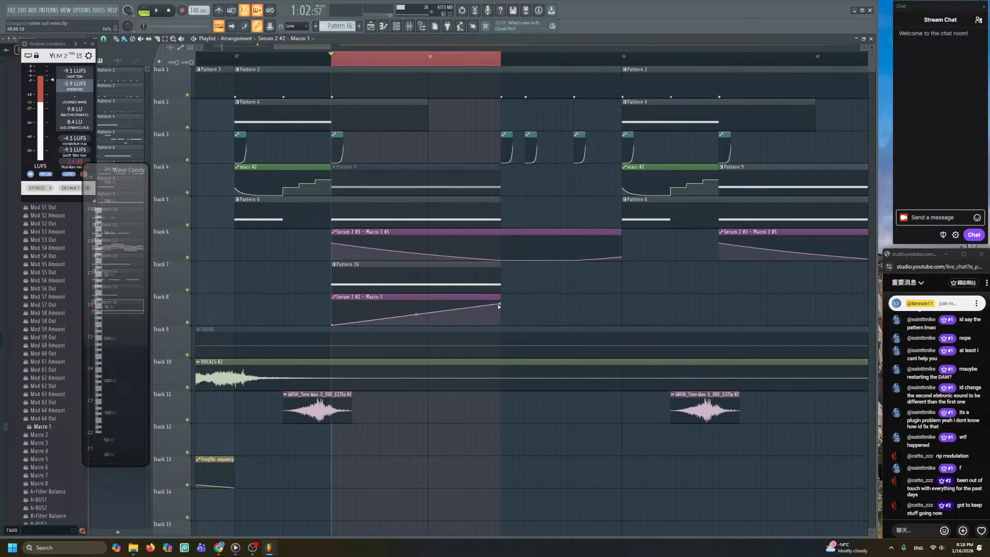
- Play the drop from bar 37 to hear the automated bass in context
click(235, 61)
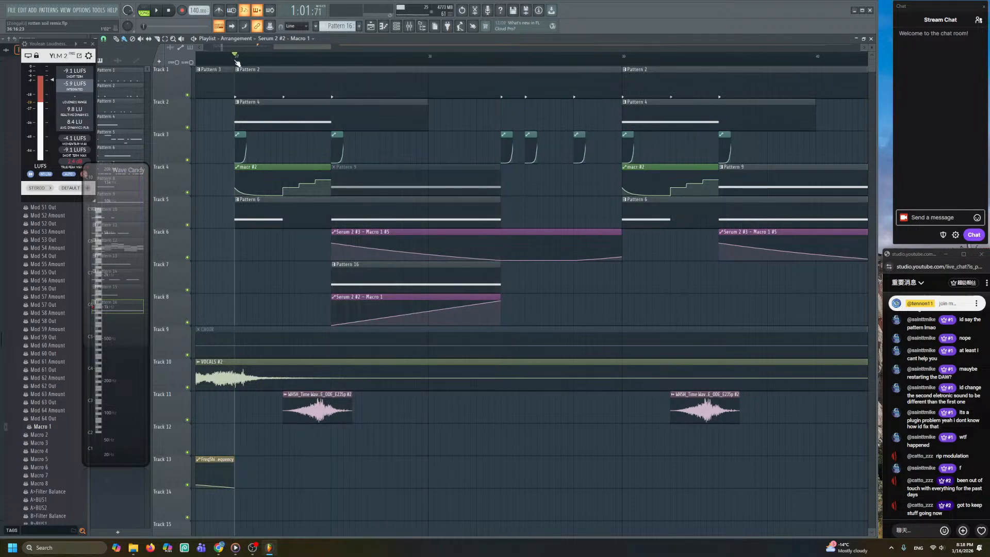
key(space)
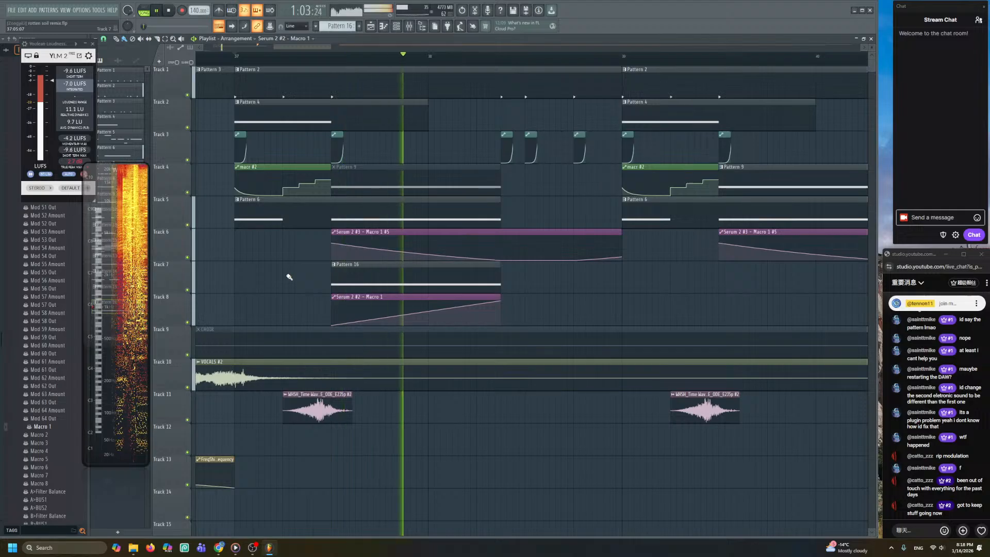
key(space)
key(space)
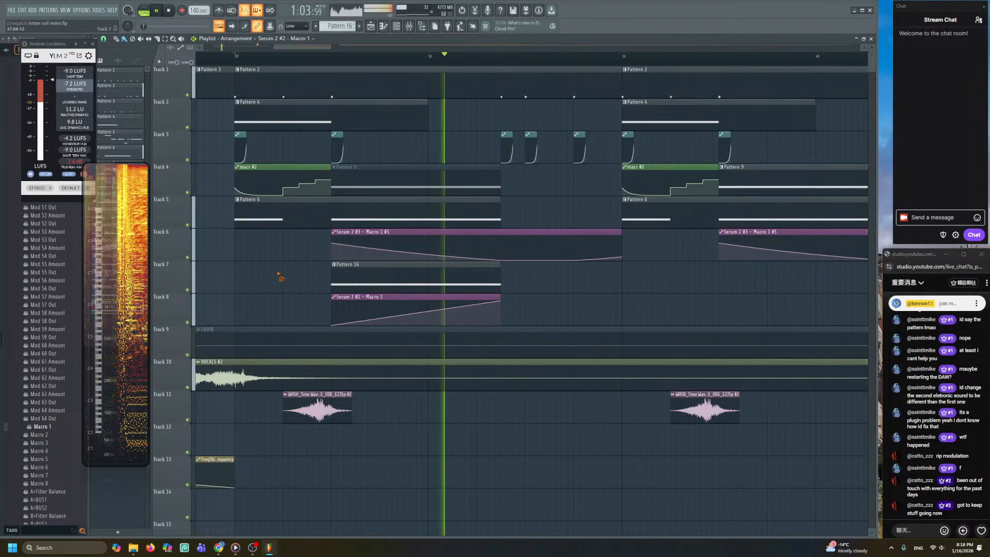
key(space)
key(space)
- Reopen Serum 2 #2 and check its effects, oscillators and mixer routing while replaying the drop
key(F6)
key(space)
click(313, 51)
click(314, 85)
key(space)
key(space)
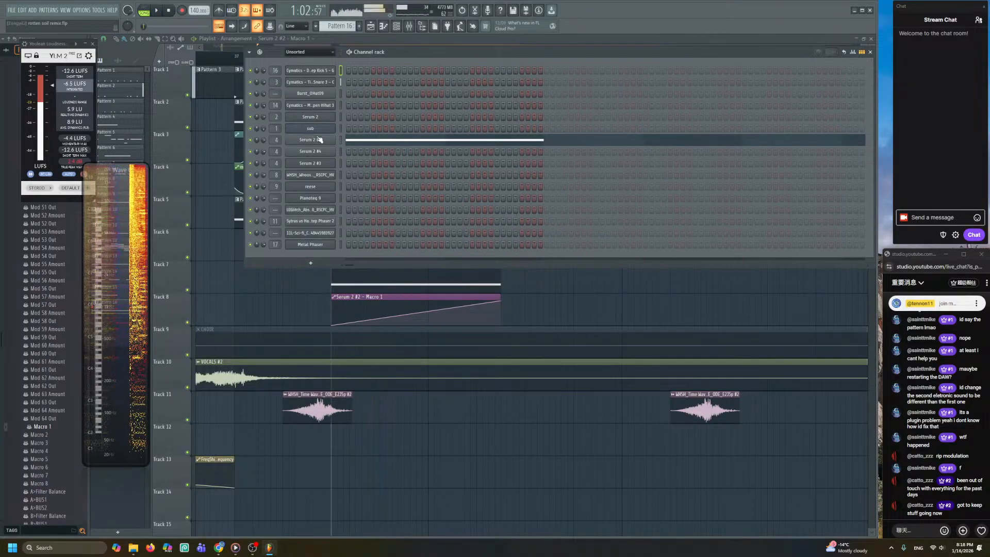
click(320, 139)
key(space)
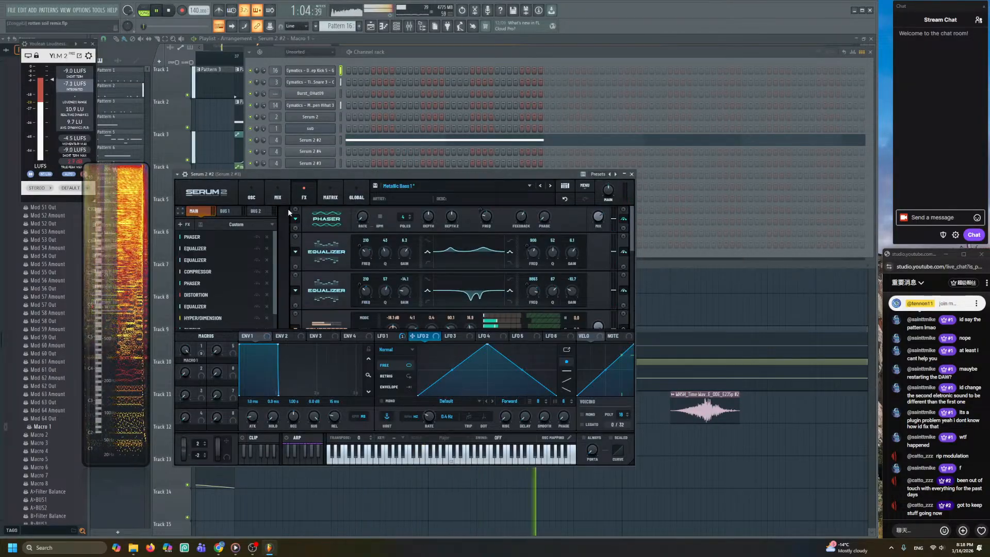
click(263, 194)
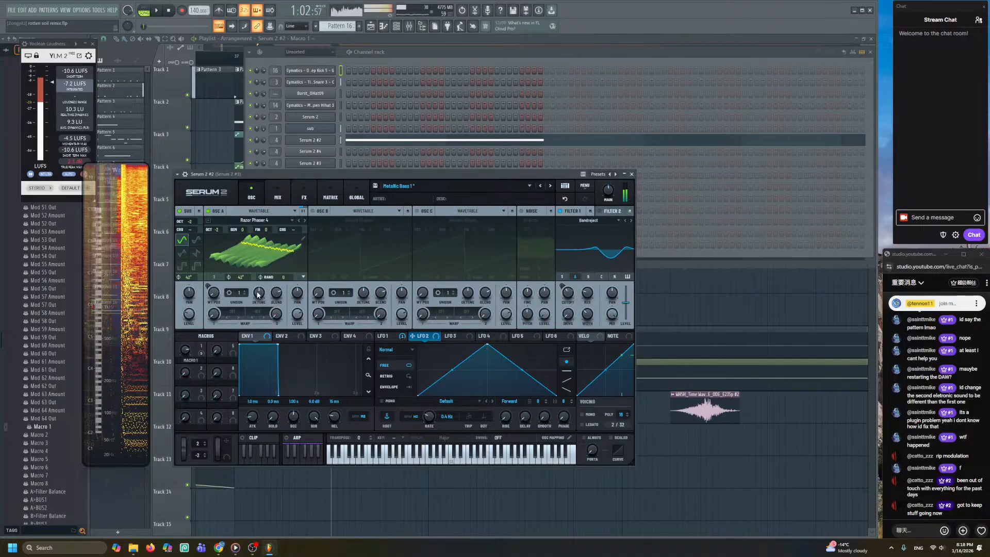
key(space)
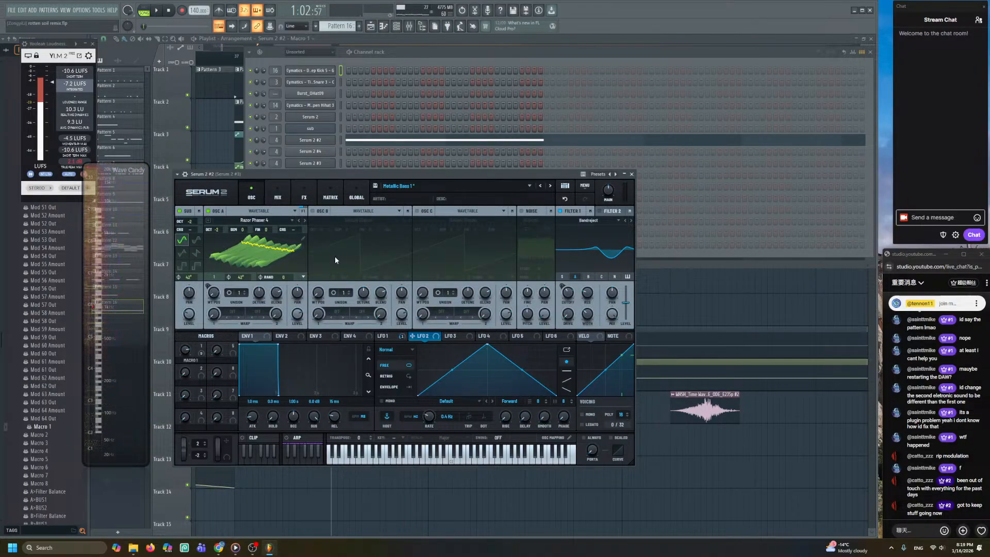
click(278, 189)
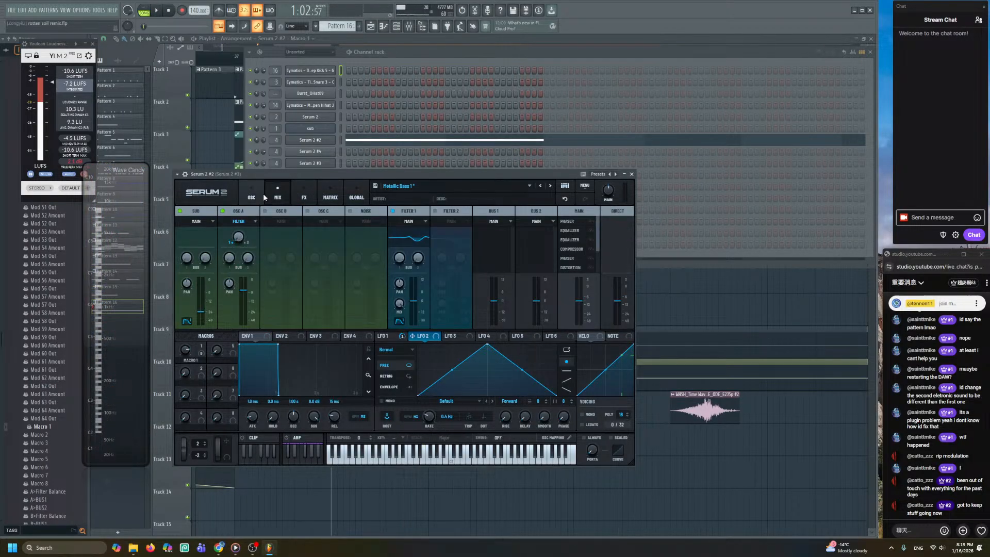
click(260, 195)
- Set the Filter 1 type of Serum 2 #2 to Band 12 while replaying the drop
key(space)
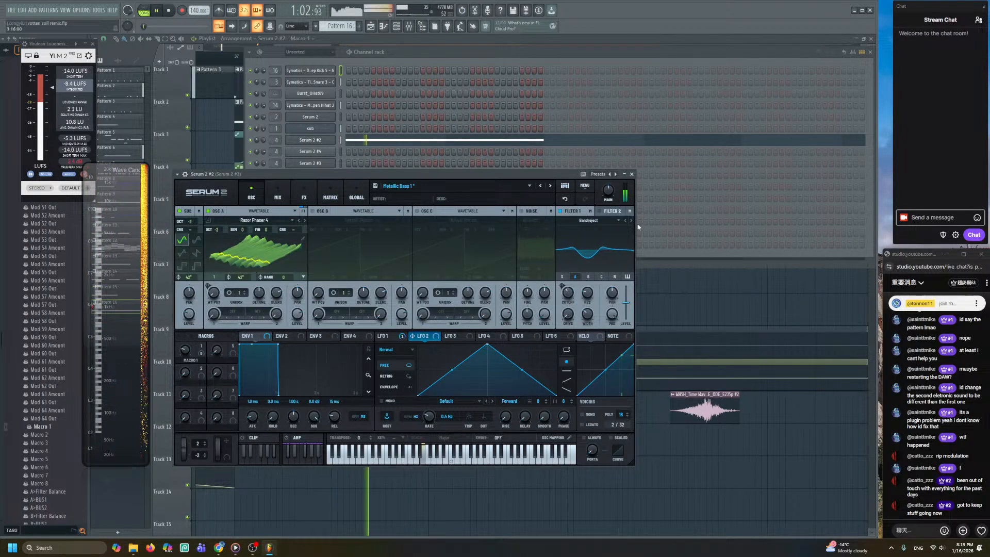
click(604, 219)
mouse_move(609, 238)
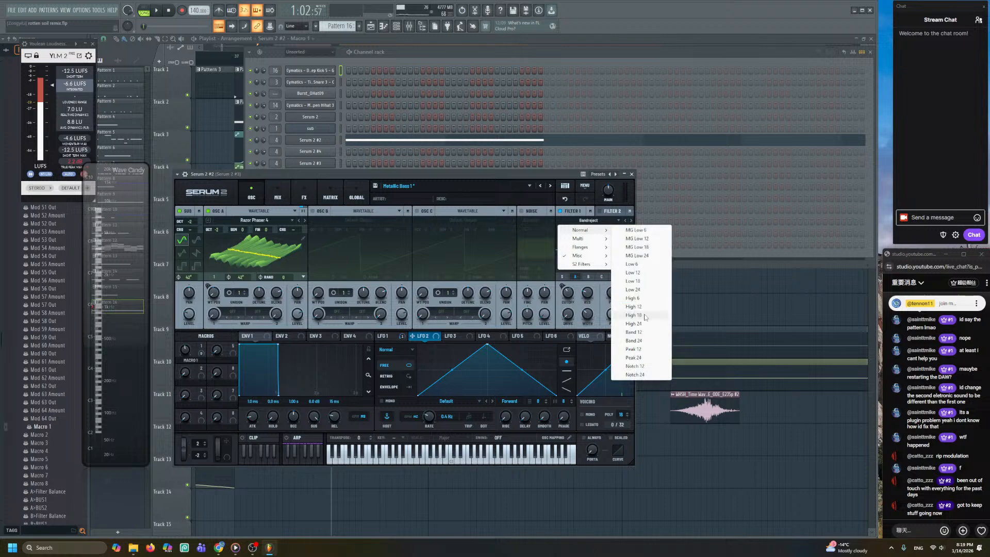
click(638, 332)
key(space)
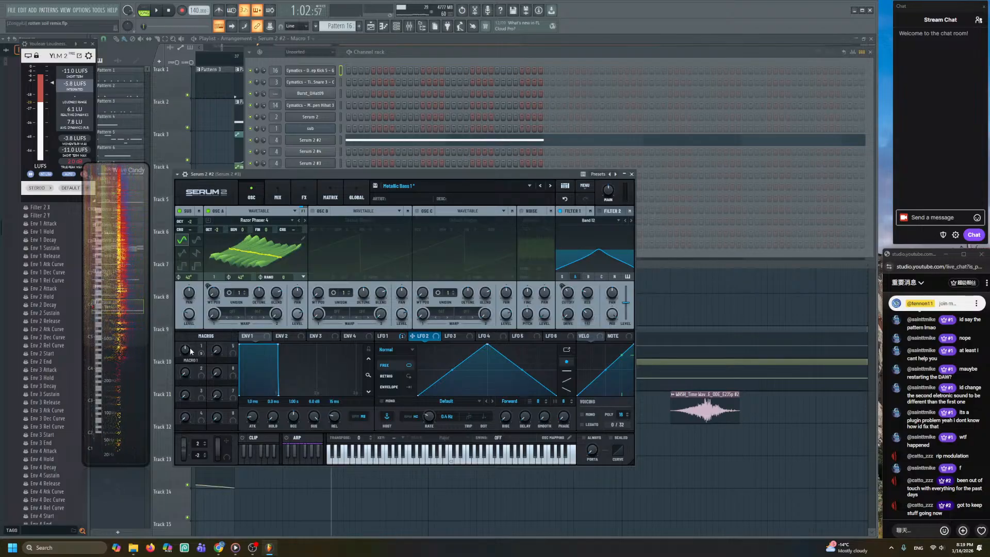
- Set Macro 1's modulation amount on the Filter 1 cutoff to 76% and replay the section
mouse_move(564, 288)
mouse_down()
mouse_move(563, 311)
mouse_move(564, 276)
mouse_move(562, 293)
mouse_up()
key(space)
key(space)
key(space)
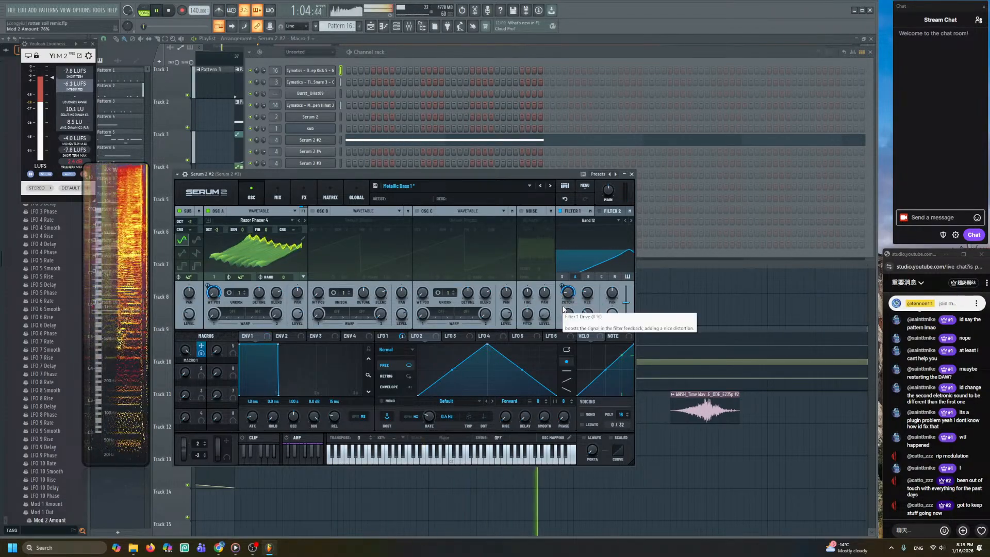
key(space)
key(space)
- Narrow the pass band of Filter 1 and change its type to Band 24, auditioning the result
drag(590, 315, 592, 283)
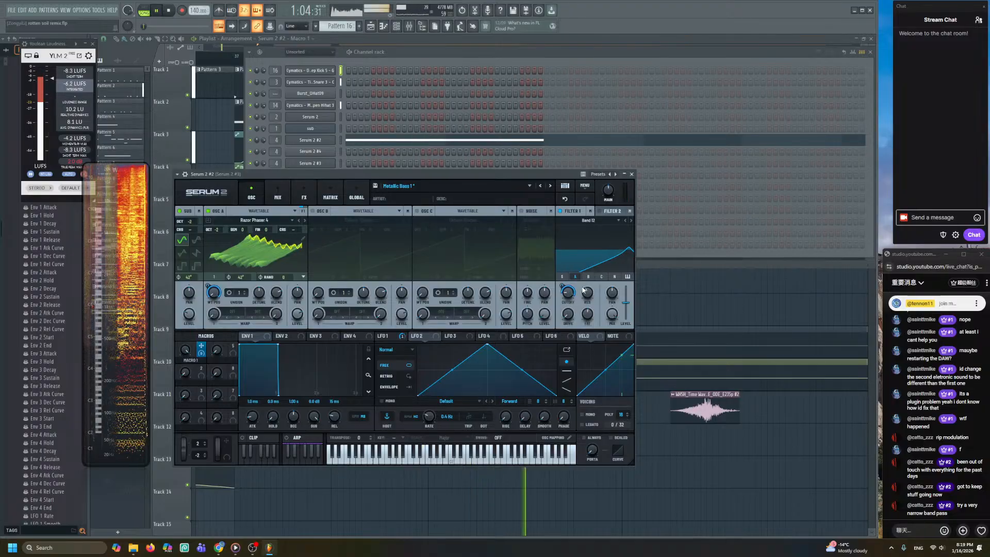
key(space)
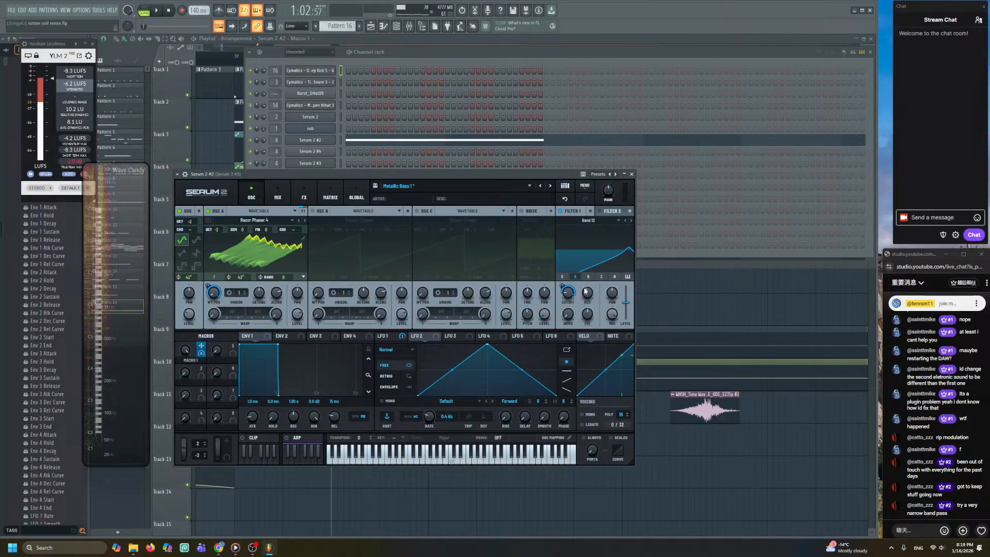
click(631, 220)
key(space)
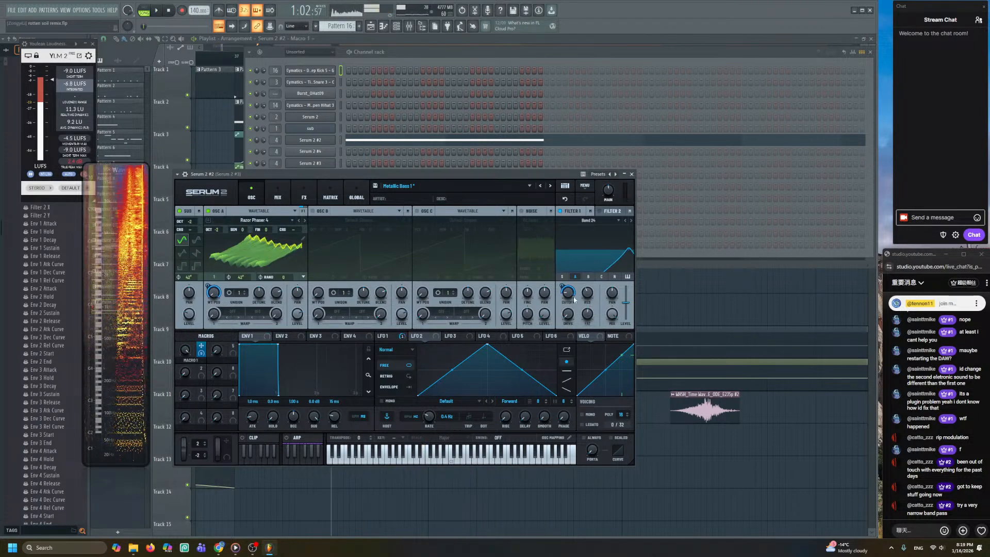
- Try layering a Pattern 11 clip on Track 12 beneath the Pattern 16 section, audition it, and delete the clip
click(316, 201)
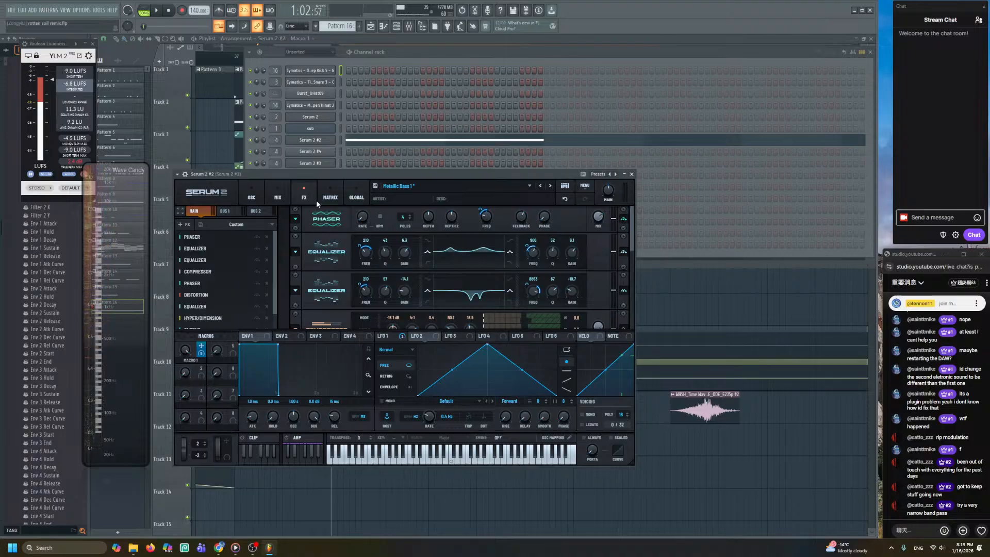
right_click(686, 308)
scroll(426, 262, down, 6)
drag(401, 263, 646, 264)
drag(419, 287, 108, 258)
scroll(427, 273, up, 4)
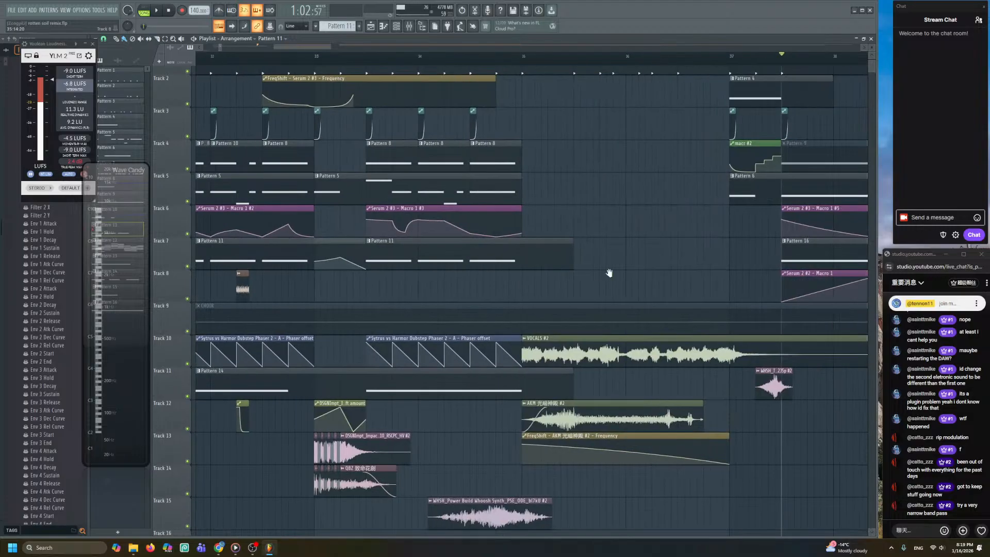
drag(780, 336, 396, 330)
click(400, 405)
key(space)
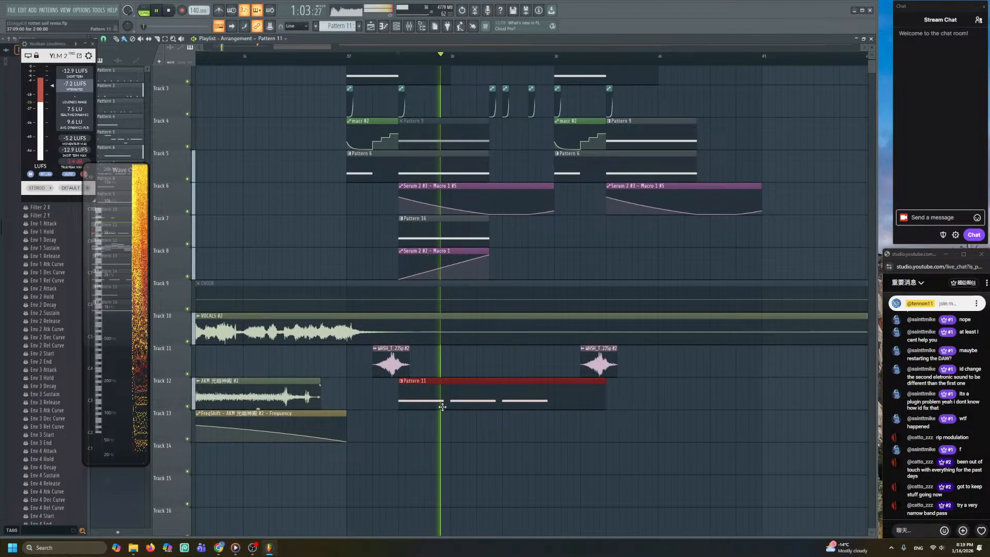
key(space)
scroll(447, 401, up, 2)
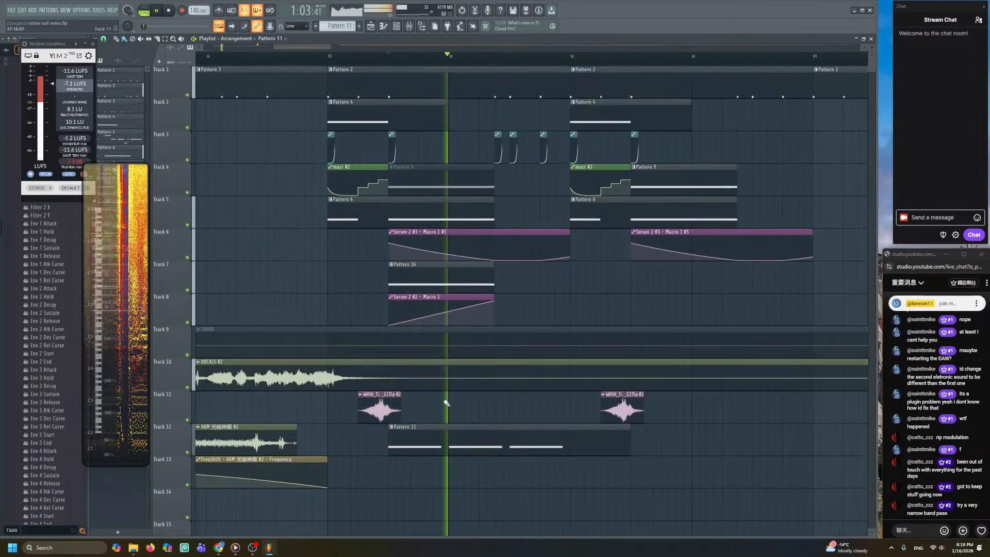
scroll(450, 411, up, 2)
right_click(443, 434)
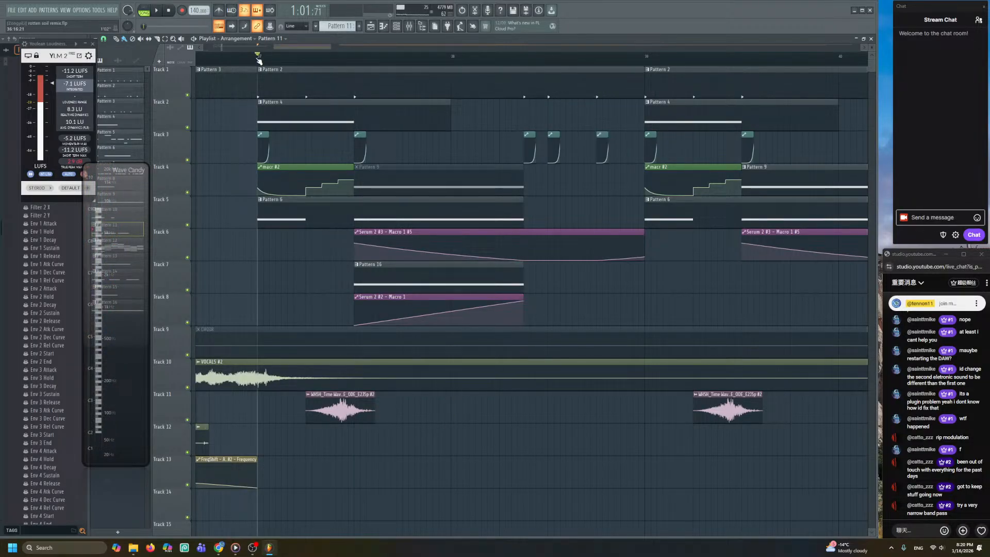
- Replay the drop from the start of bar 37 to judge the Pattern 16 bass with its Macro 1 automation
key(space)
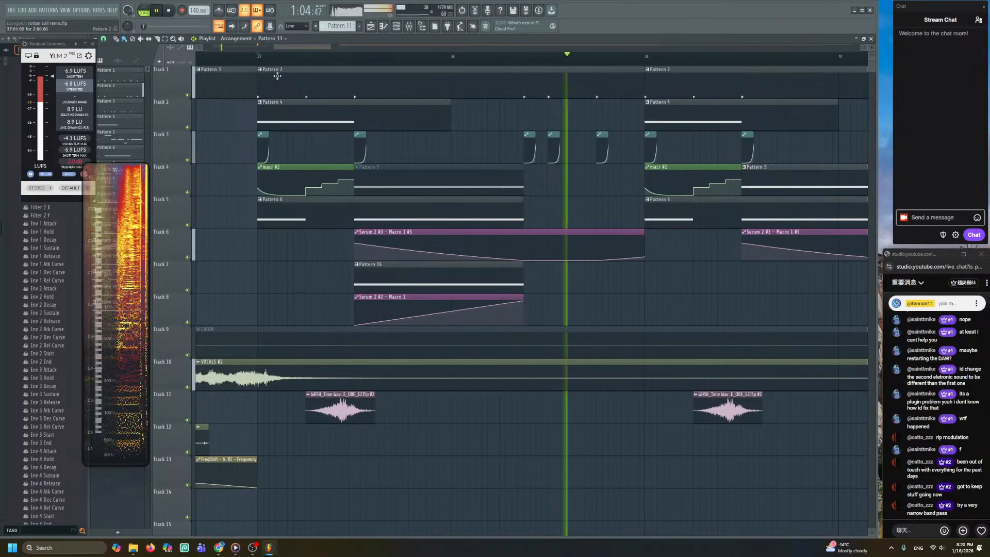
key(space)
key(space)
scroll(449, 151, up, 2)
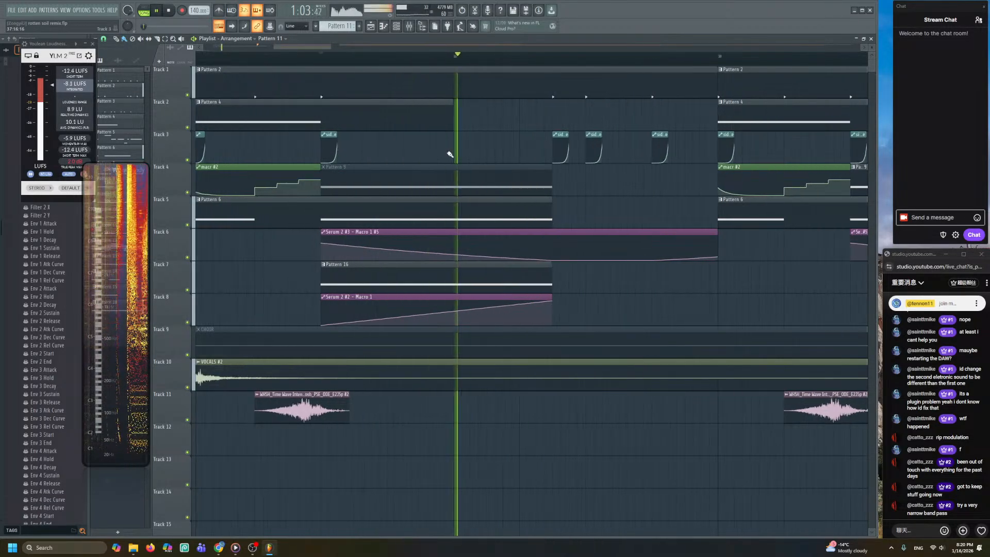
- Readjust Macro 1's modulation amount on the upper-band frequency of both equalizers in Serum 2 #2, setting the first equalizer's to 31%
click(397, 26)
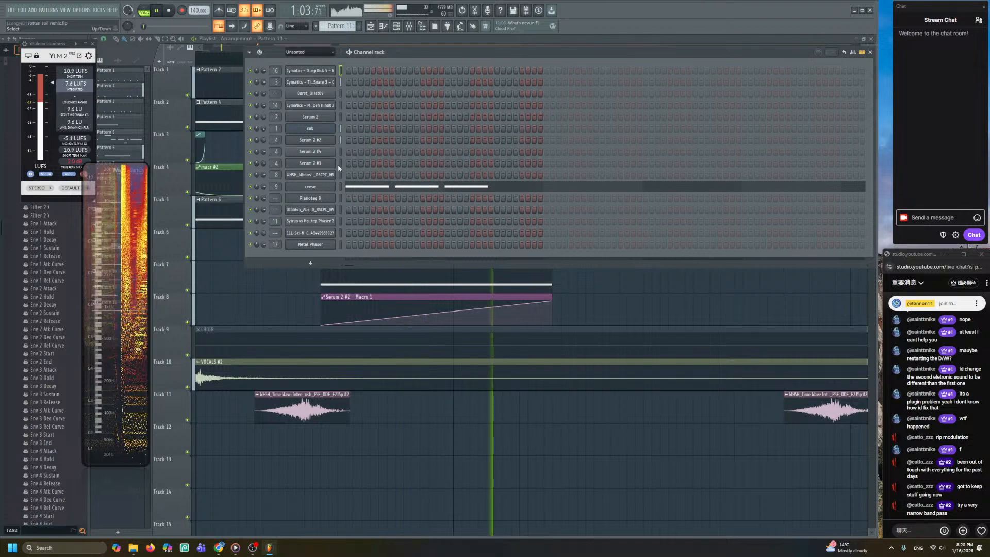
click(329, 141)
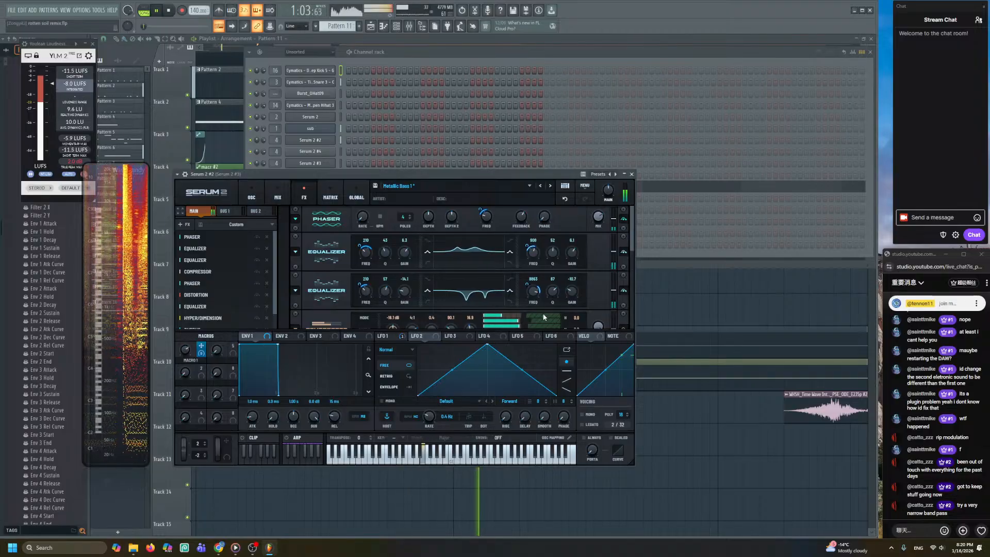
drag(526, 284, 526, 258)
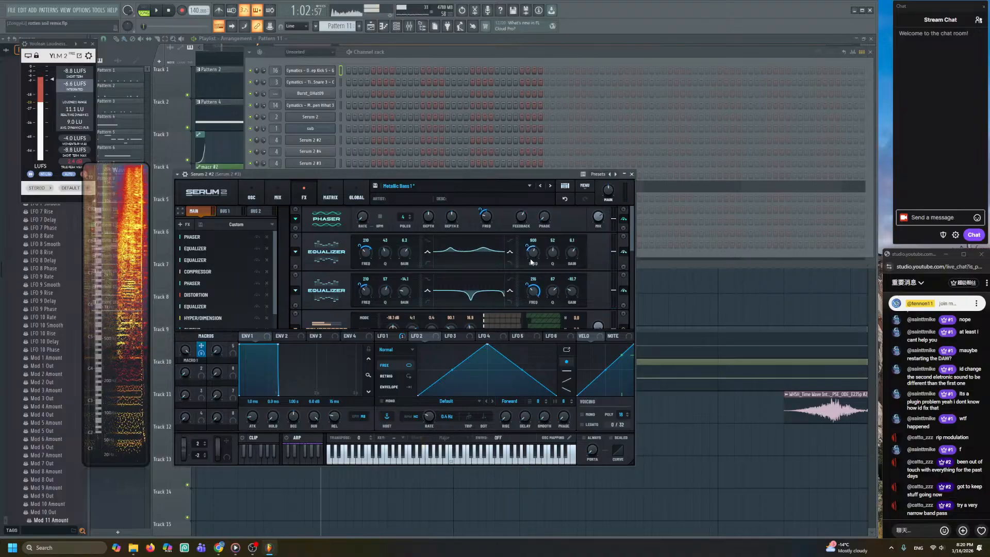
drag(525, 261, 528, 205)
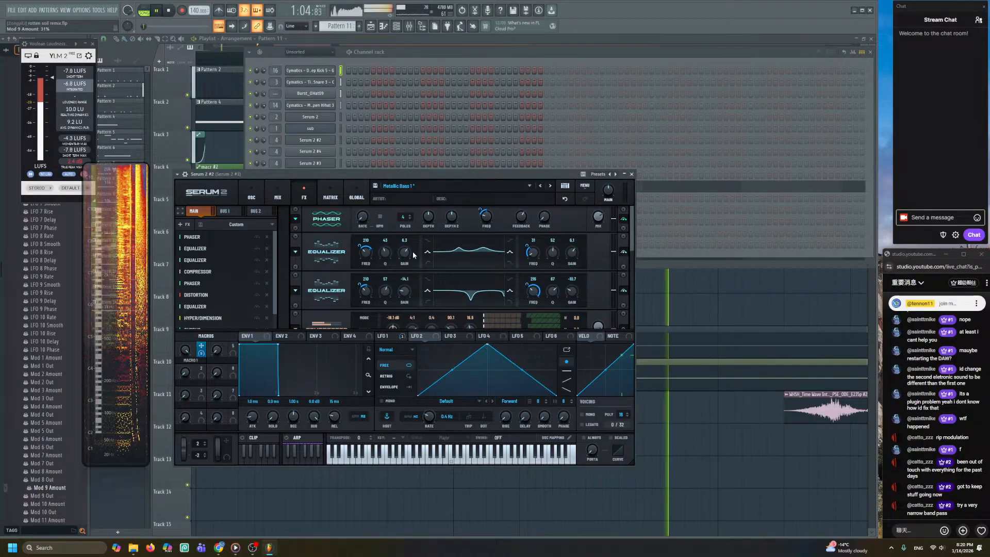
key(F12)
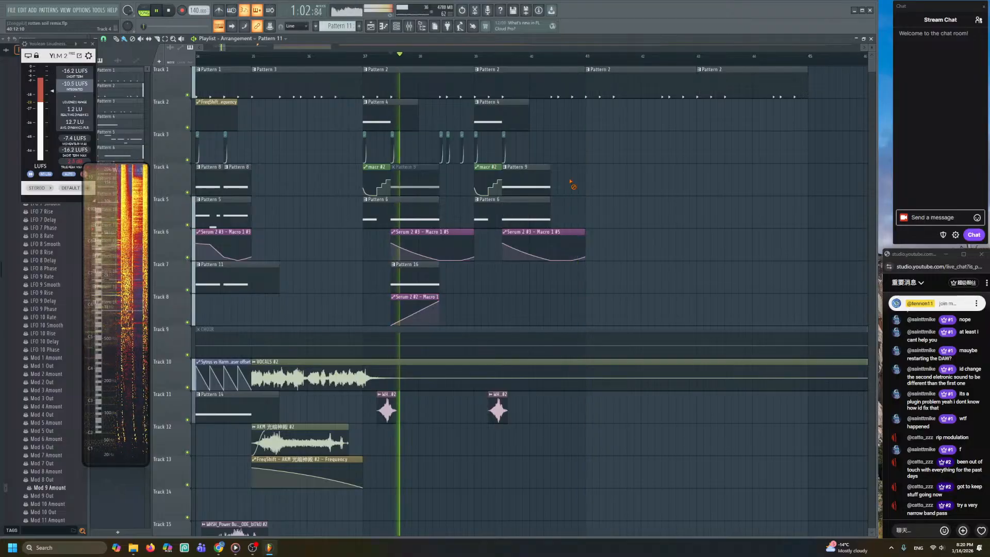
- Copy the Pattern 16 clip and its Serum 2 #2 Macro 1 automation into the drop's second phrase after bar 39, and audition the repeat
mouse_move(477, 276)
mouse_down()
mouse_move(421, 305)
mouse_move(530, 285)
mouse_up()
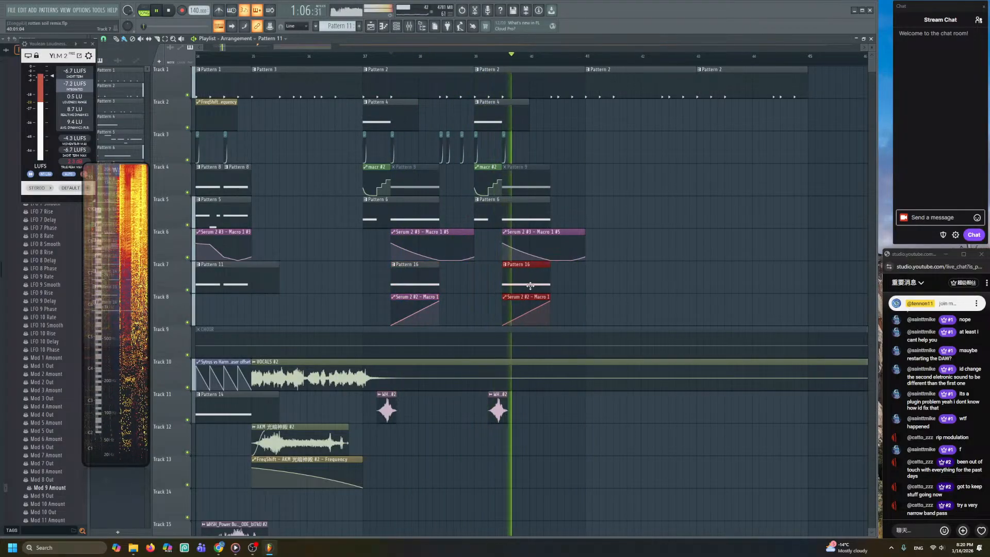
scroll(480, 288, up, 2)
ctrl+click(482, 290)
click(472, 54)
key(space)
scroll(459, 134, up, 2)
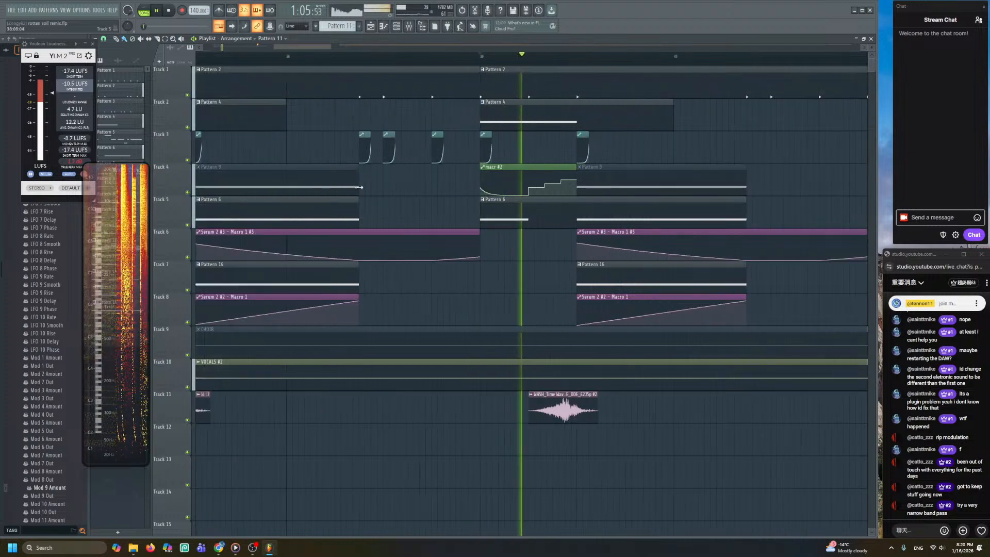
drag(249, 221, 422, 203)
scroll(377, 232, down, 4)
drag(332, 247, 523, 260)
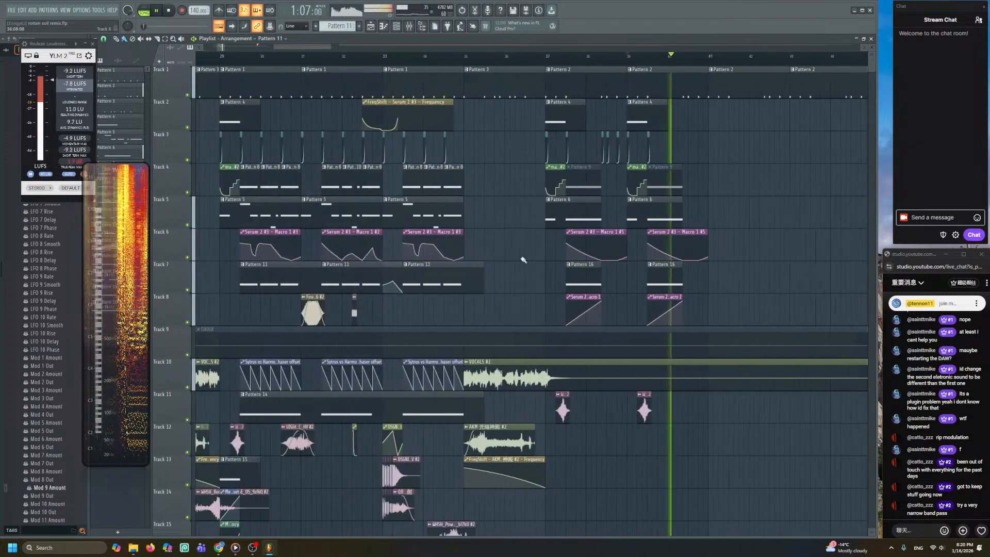
click(302, 57)
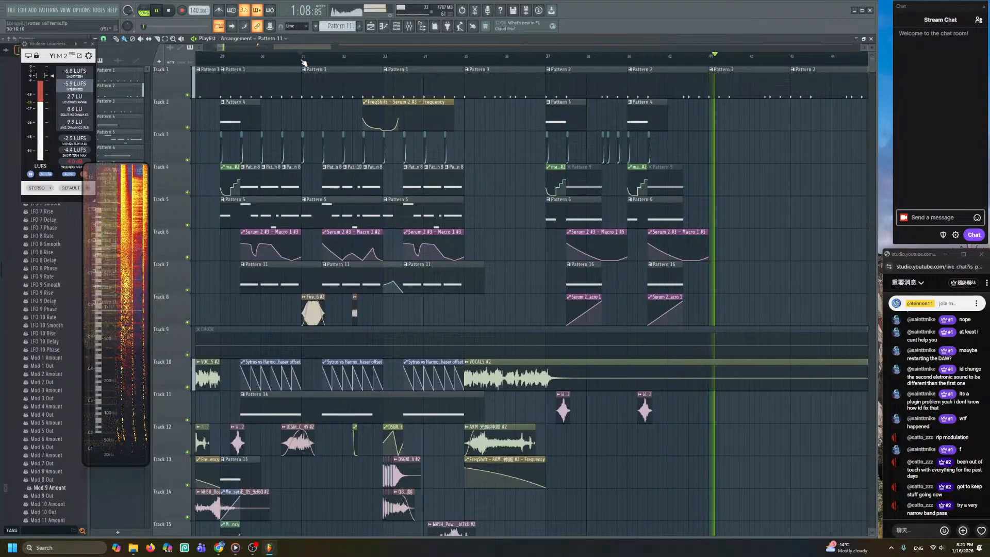
click(160, 11)
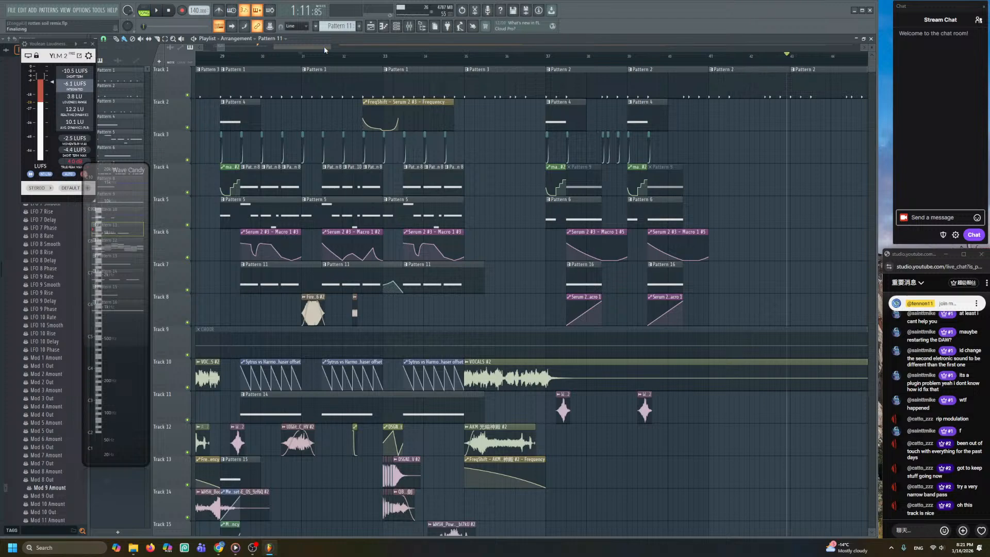
- Look over the playlist arrangement, comparing the earlier drop's layers with the section from bar 37
scroll(407, 181, down, 2)
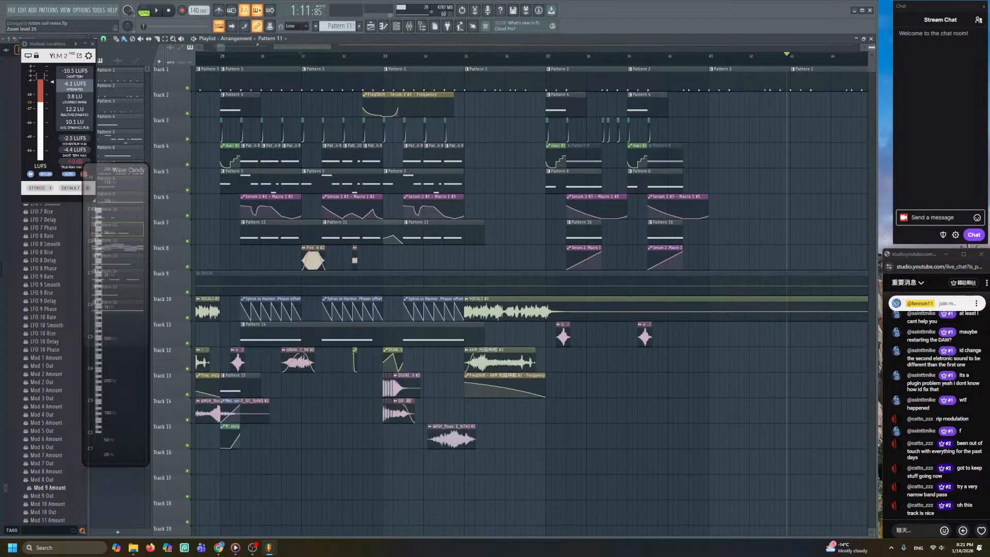
scroll(394, 177, down, 3)
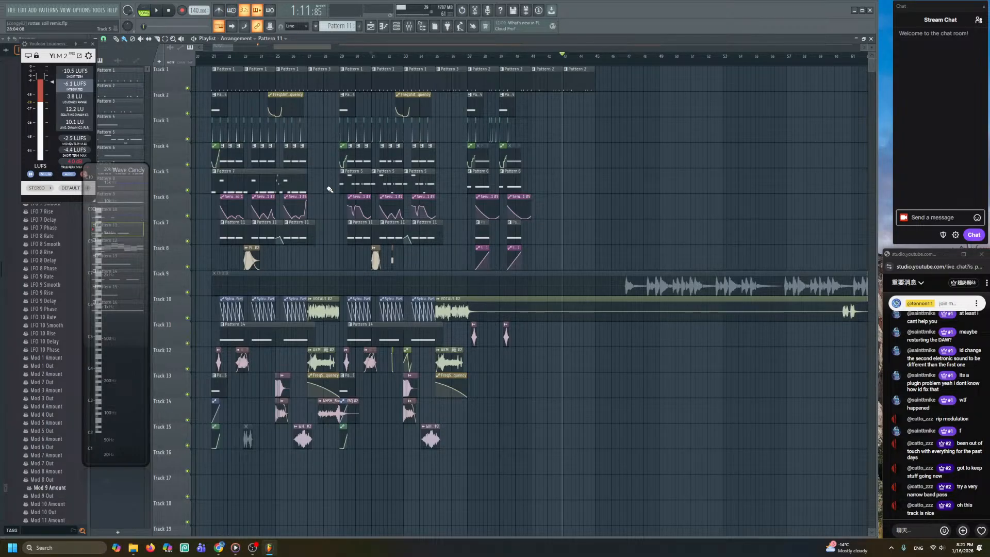
scroll(331, 189, up, 4)
scroll(332, 193, down, 3)
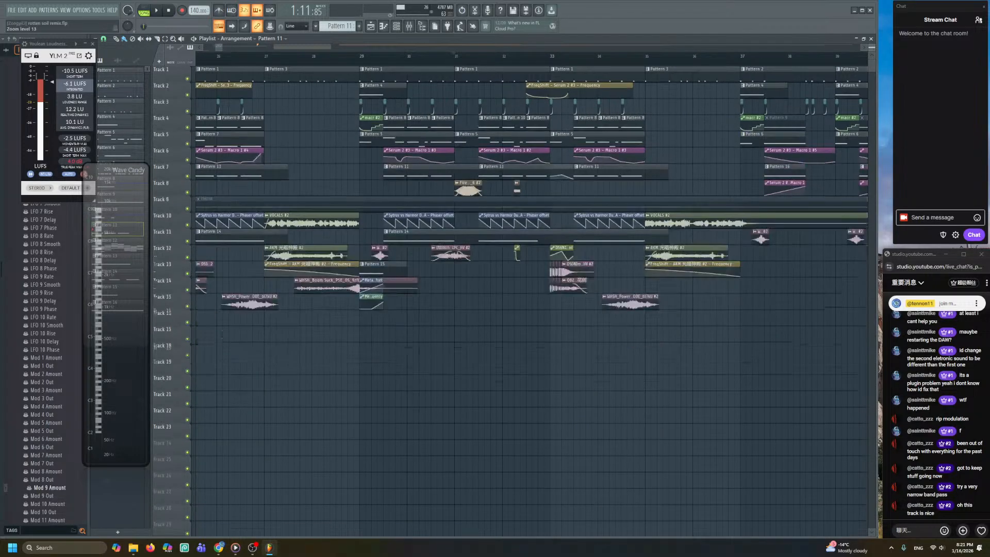
scroll(330, 194, down, 3)
drag(328, 194, 209, 281)
scroll(410, 168, up, 3)
drag(524, 229, 363, 283)
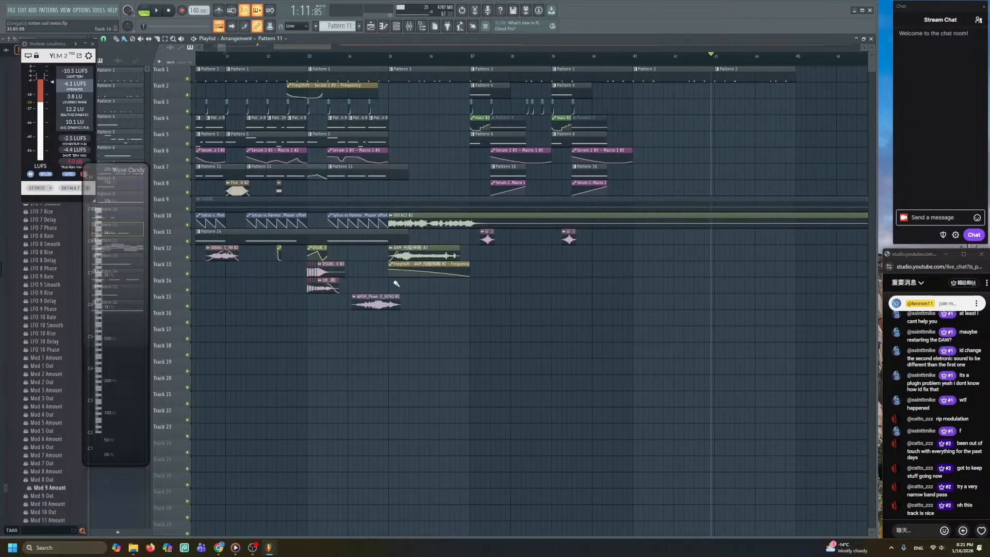
drag(485, 296, 405, 83)
- Play the drop from bar 37 through the repeated Pattern 16 bass, replaying its opening
key(space)
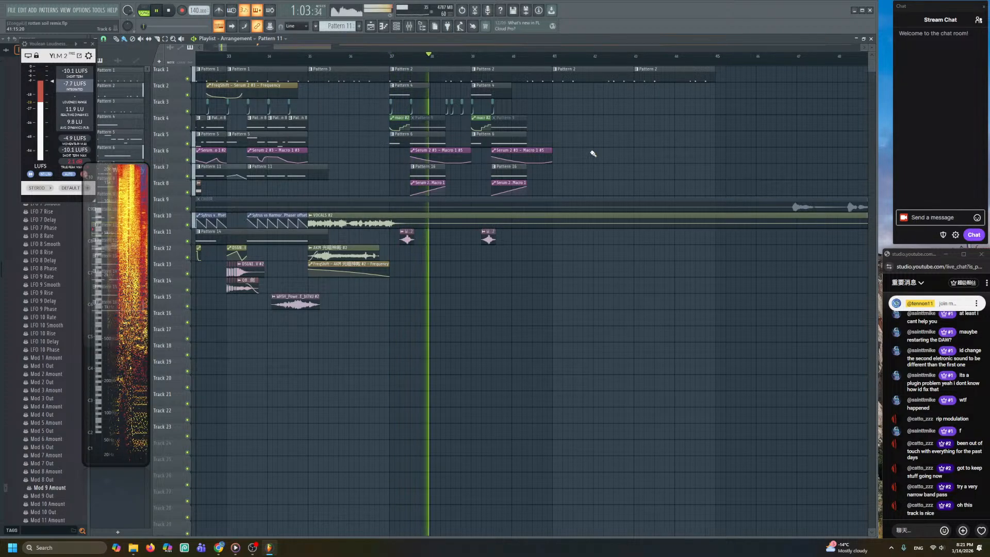
scroll(593, 155, up, 3)
drag(376, 181, 587, 288)
scroll(513, 186, up, 1)
scroll(512, 187, up, 3)
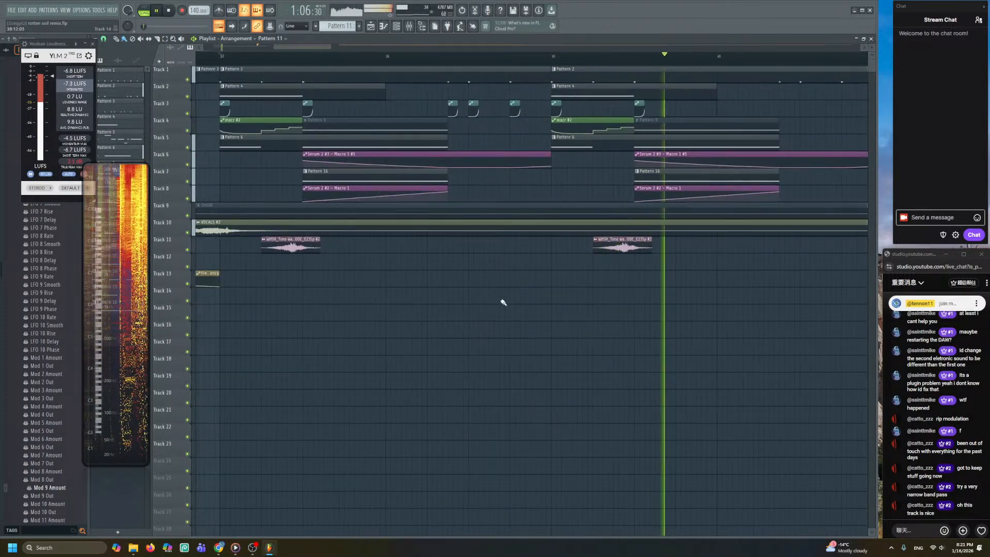
click(225, 58)
scroll(347, 294, up, 1)
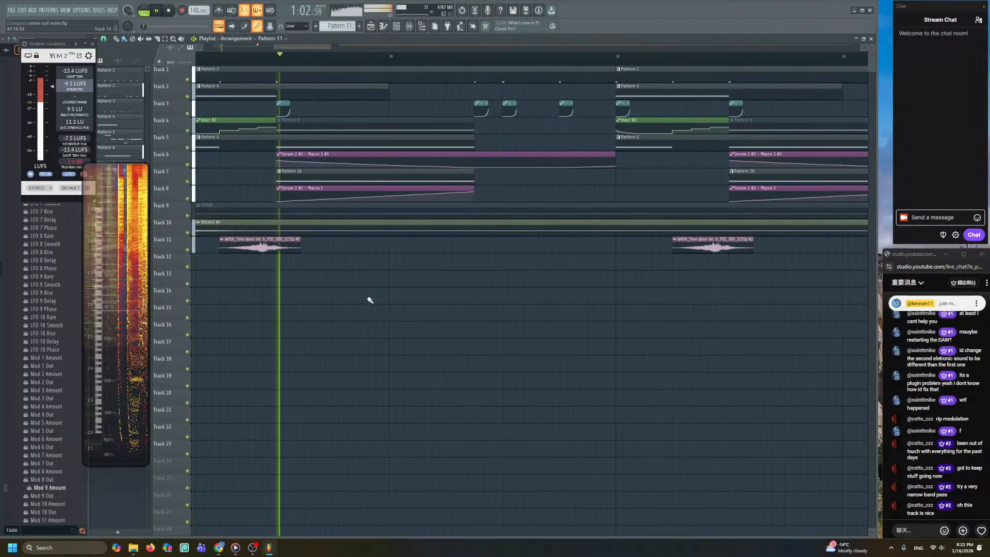
drag(374, 309, 409, 307)
key(space)
- Create empty Pattern 17 and draw a single two-bar note for the Metal Phaser channel in its piano roll
click(396, 26)
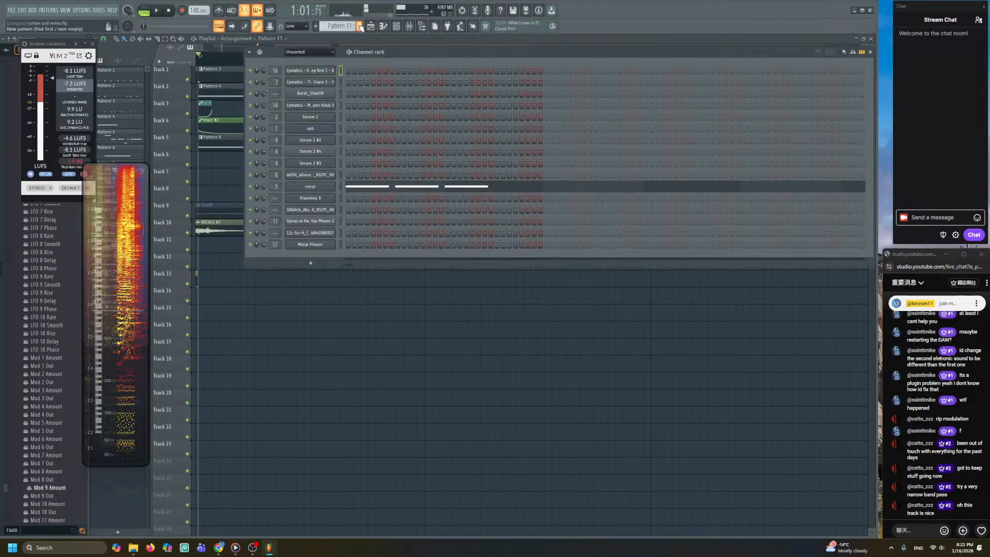
click(360, 26)
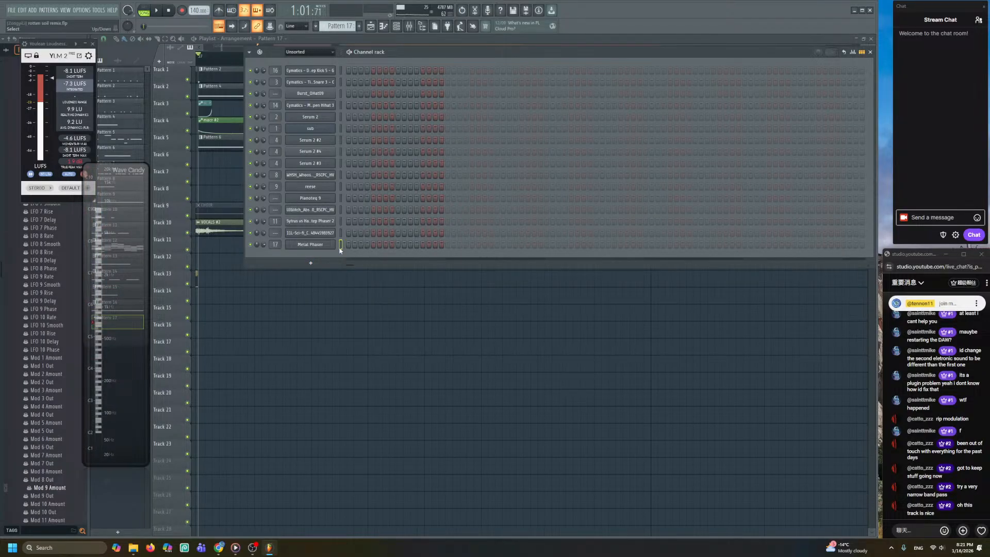
right_click(335, 242)
click(340, 243)
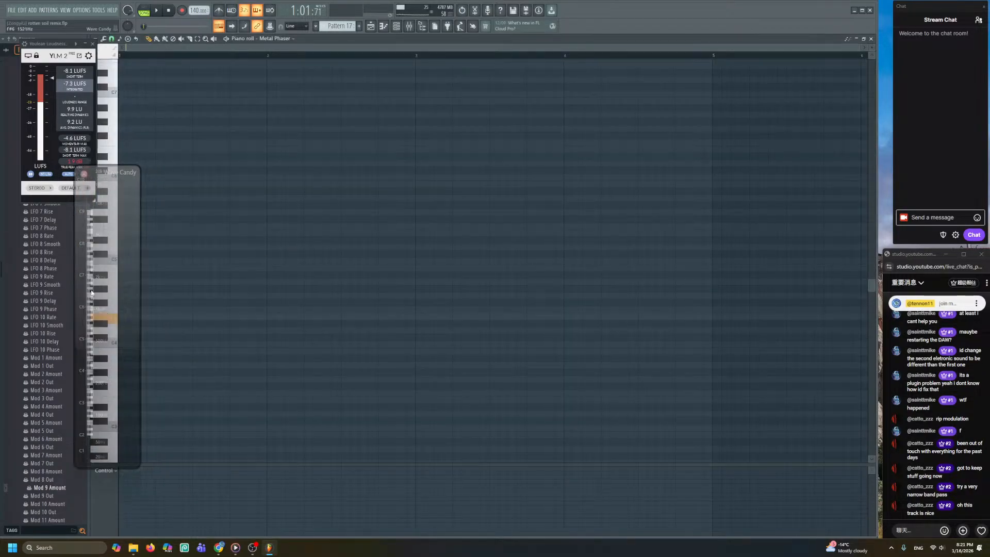
click(137, 319)
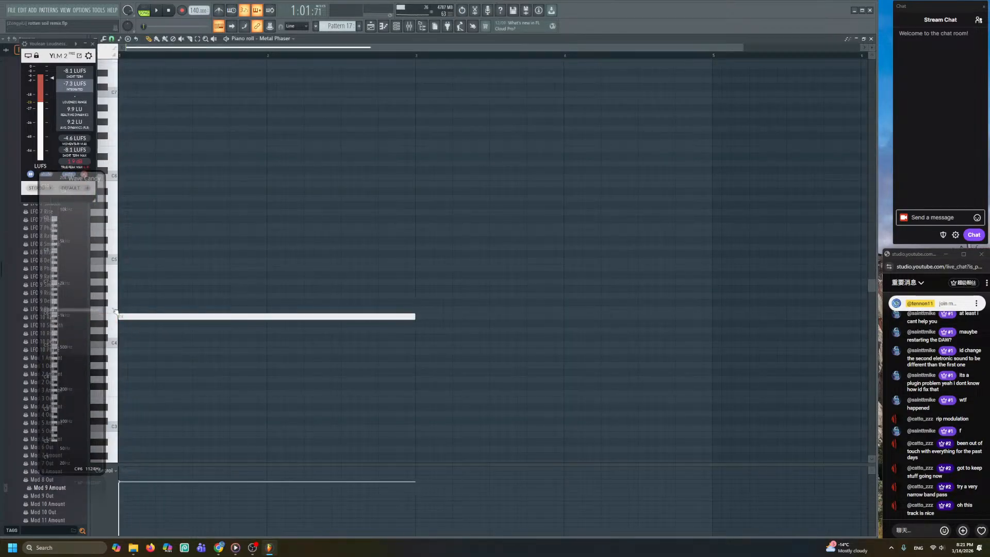
- Place Pattern 17 on Track 13 at Pattern 16's first start point, solo the track, and shorten the clip to Pattern 16's length
click(371, 27)
click(315, 279)
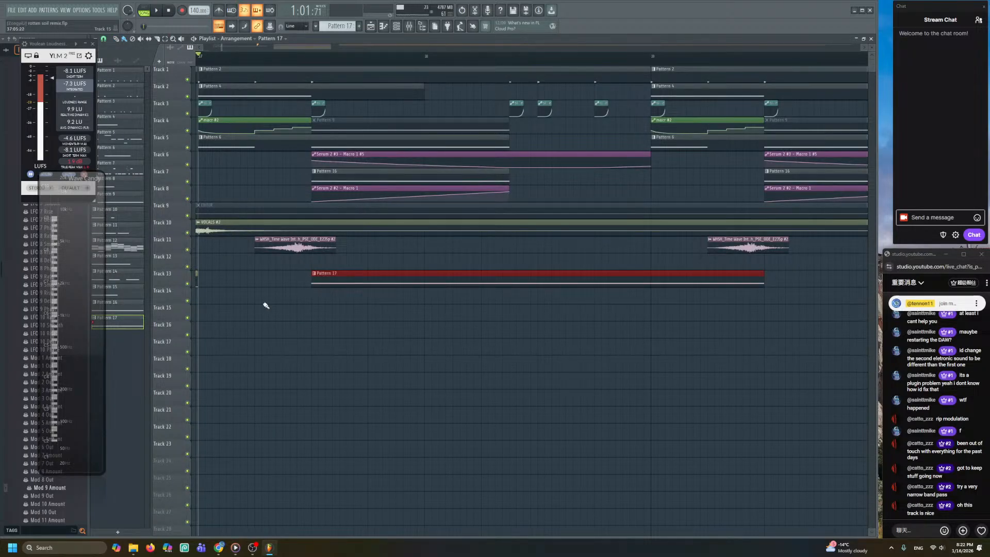
right_click(188, 283)
click(339, 56)
key(space)
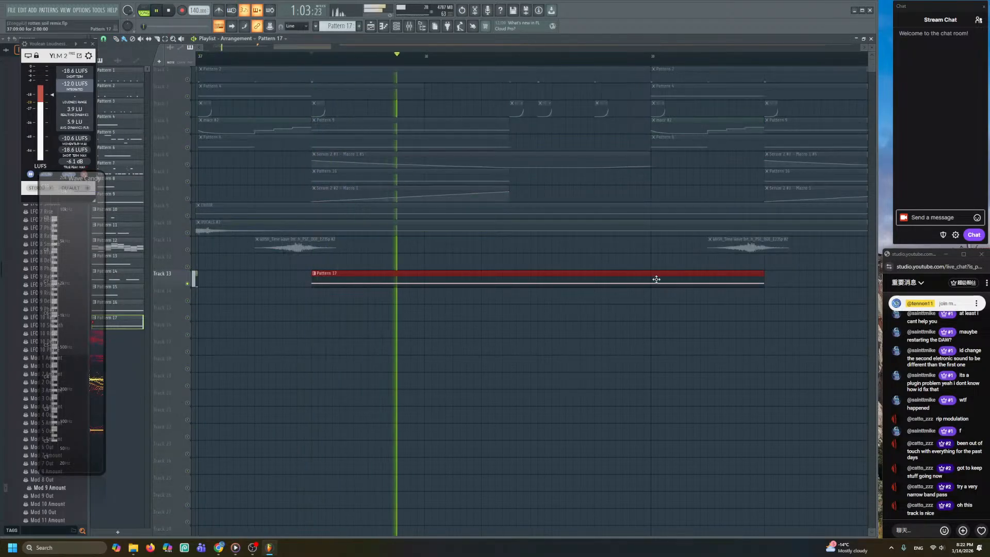
drag(769, 291, 509, 288)
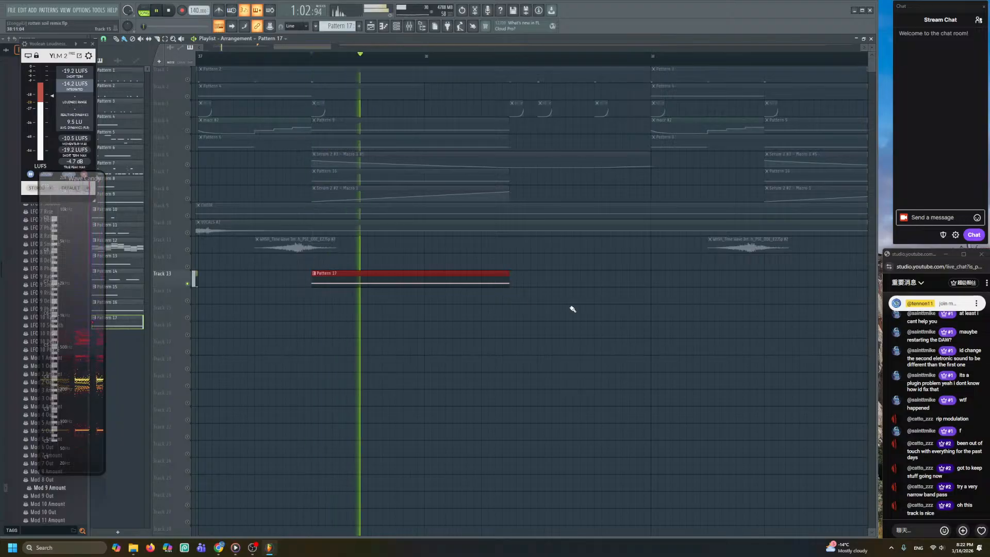
key(space)
- Set the playlist snap to Step and make a time selection spanning the Pattern 17 clip
click(104, 39)
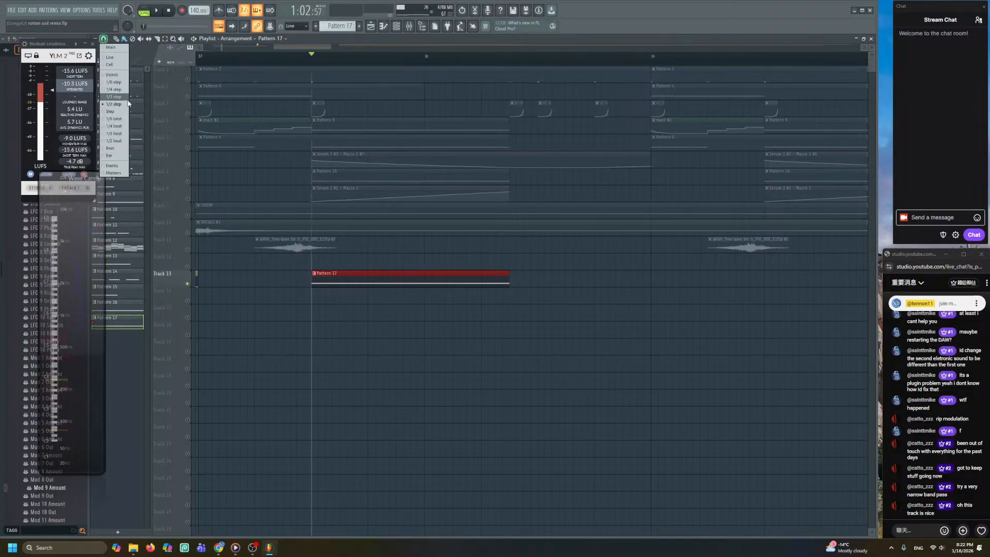
click(112, 112)
scroll(363, 349, up, 3)
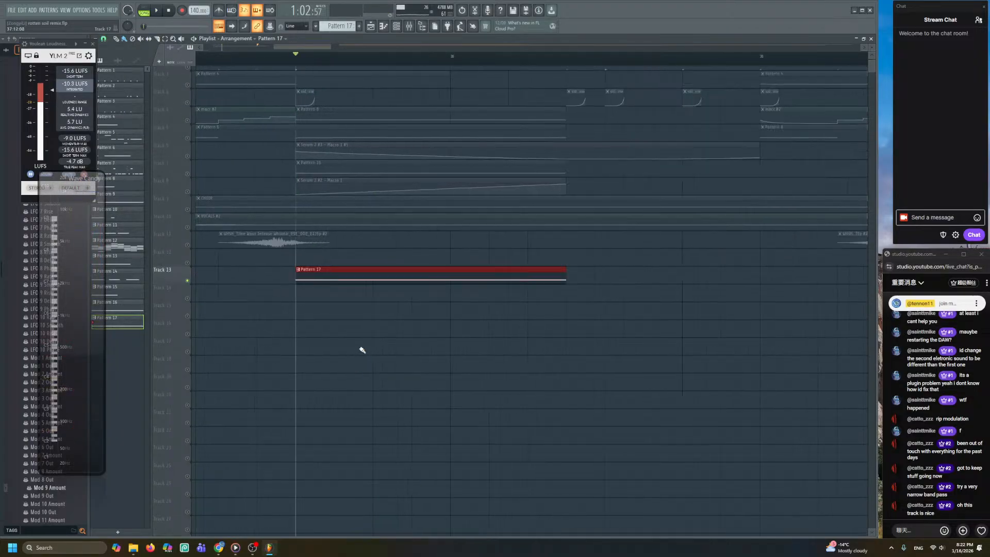
key(space)
drag(262, 61, 696, 134)
key(ctrl+d)
key(space)
- Create an automation clip for Metal Phaser's phaser offset over the selected range and move it to Track 14
click(397, 26)
key(space)
key(space)
click(314, 245)
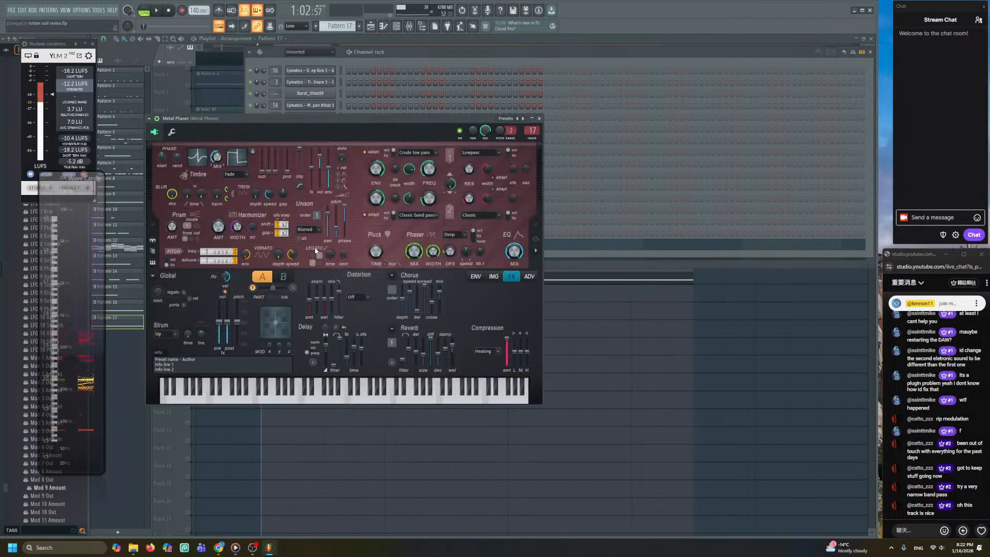
right_click(472, 264)
click(454, 342)
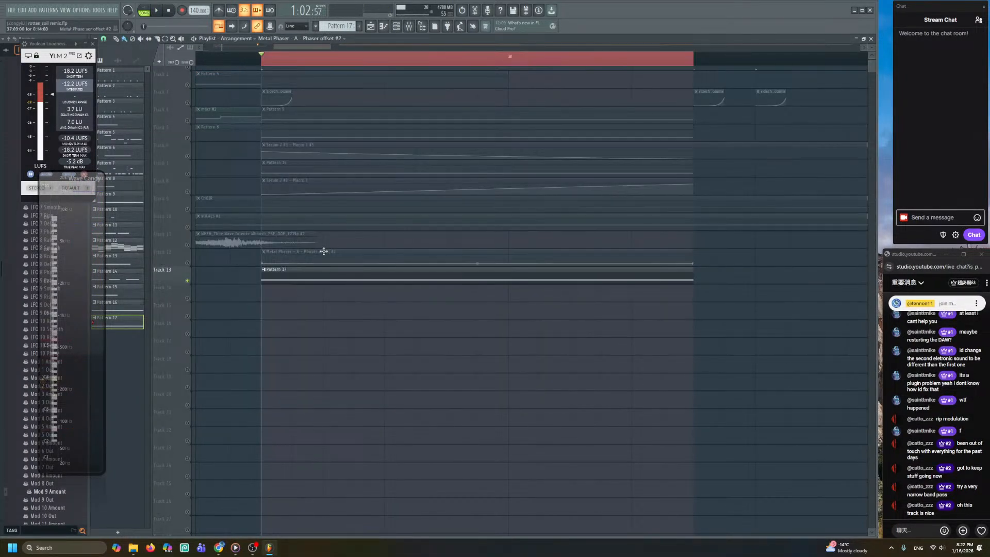
drag(323, 251, 324, 287)
- Shape the phaser offset automation on Track 14 into a straight ramp rising from the minimum, auditioning it with Pattern 17
key(space)
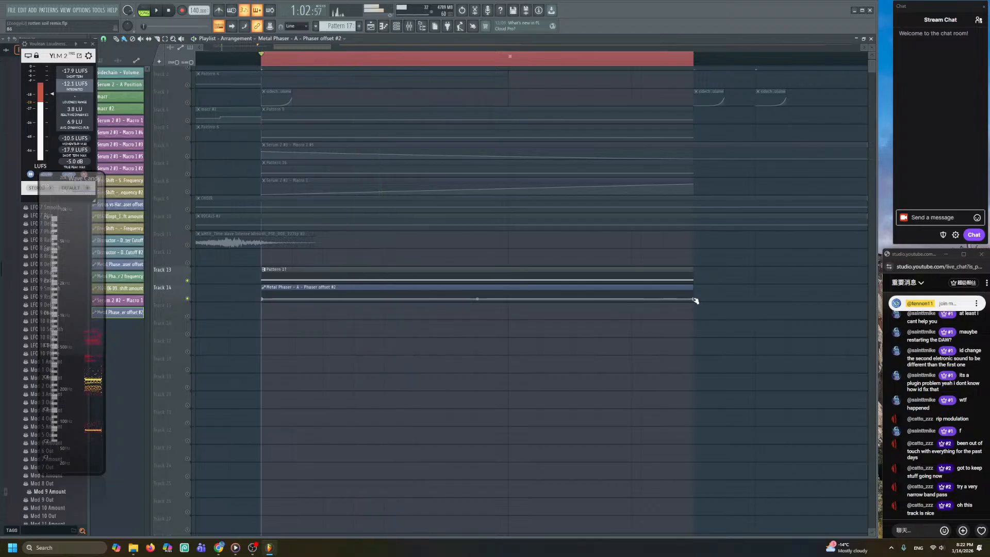
drag(693, 299, 692, 291)
key(space)
key(space)
key(space)
key(space)
key(space)
scroll(381, 357, up, 2)
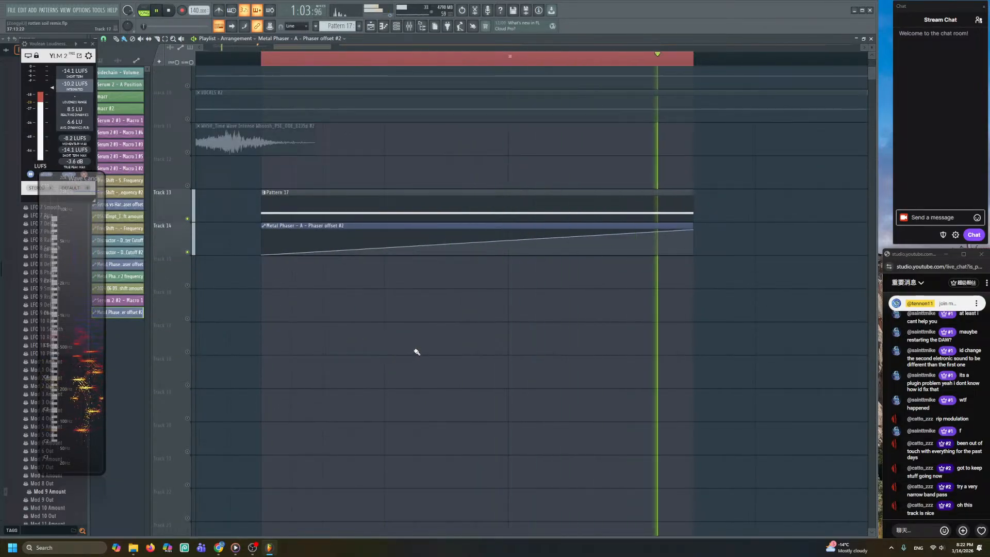
- Create an automation clip for Metal Phaser's Filter 2 frequency on Track 12 and make that track audible with the soloed ones
key(F6)
key(space)
click(296, 52)
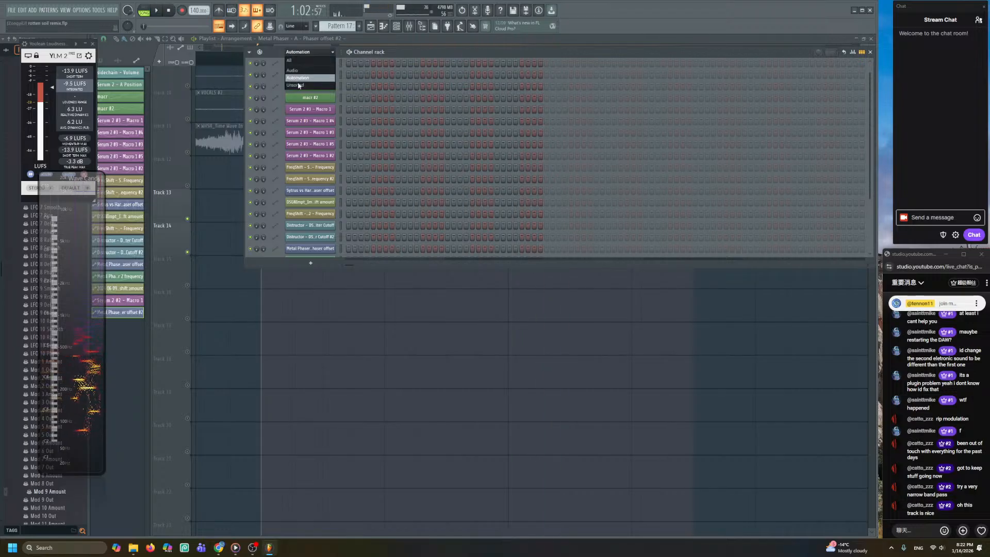
click(305, 86)
click(311, 245)
right_click(436, 201)
click(464, 241)
click(188, 185)
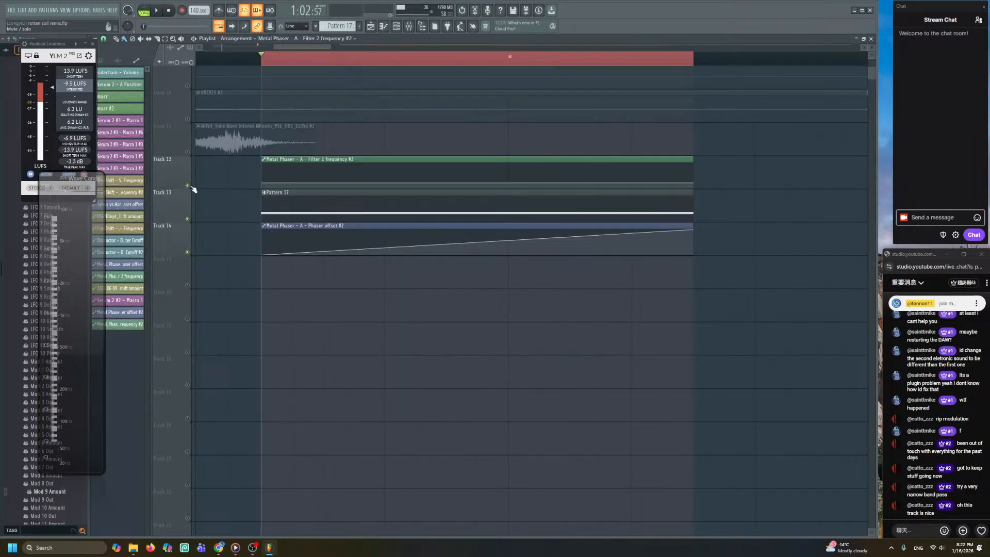
- Lower the Filter 2 frequency automation's start point and raise its end point to about 64%, auditioning the rising sweep
drag(261, 183, 262, 191)
key(space)
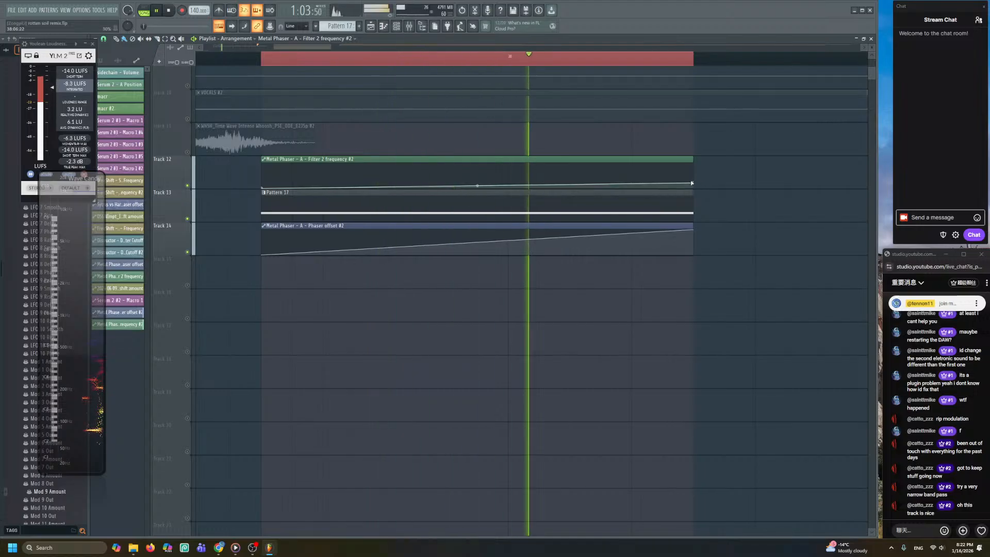
drag(692, 183, 695, 173)
key(space)
key(space)
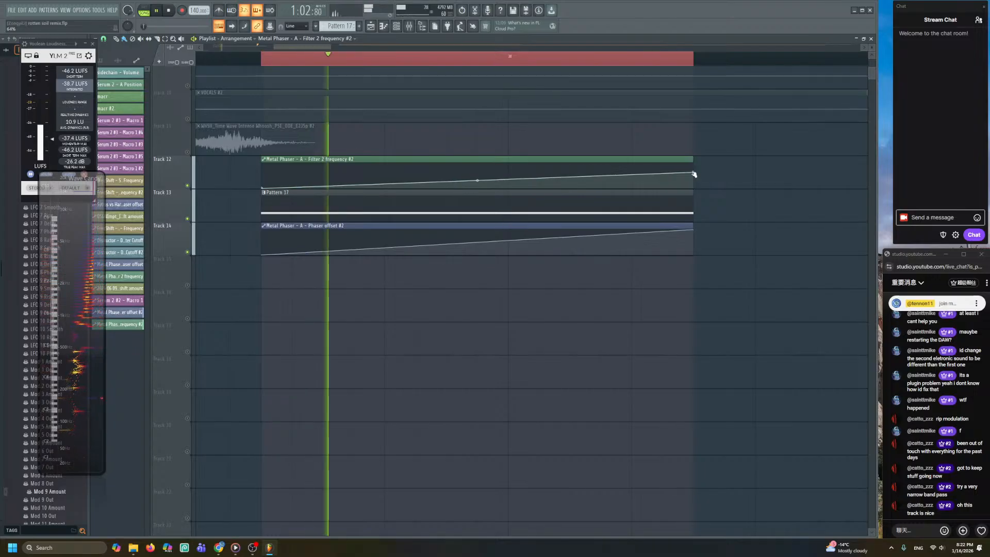
- Restore all tracks from solo and play the new Metal Phaser layer in the full mix from bar 37
scroll(365, 231, down, 3)
key(space)
scroll(315, 231, down, 3)
scroll(254, 223, down, 2)
key(space)
scroll(254, 223, up, 1)
key(space)
right_click(188, 206)
right_click(188, 207)
drag(224, 241, 253, 283)
click(292, 57)
key(space)
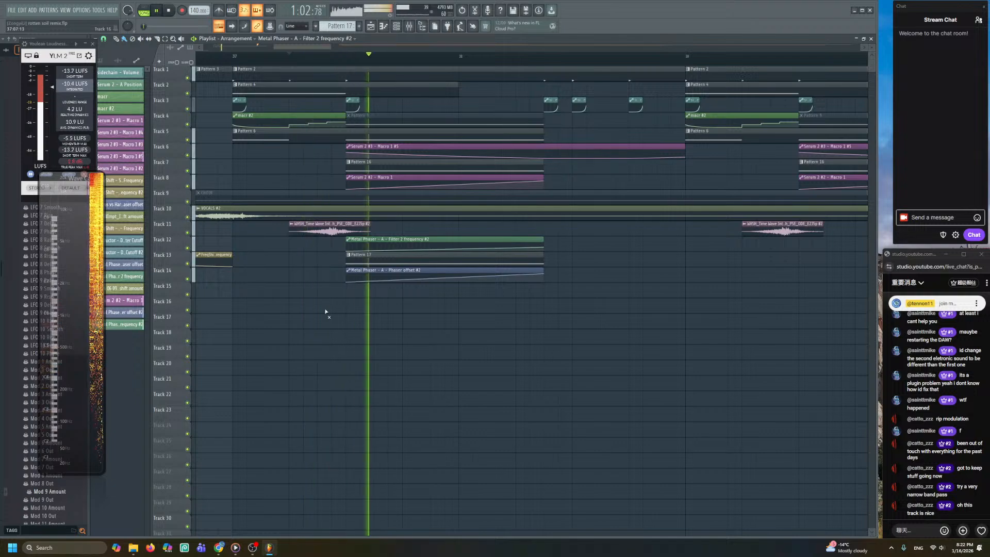
- Copy Pattern 17 and both Metal Phaser automation clips on Tracks 12 to 14 into the drop's second phrase after bar 39
click(235, 57)
scroll(340, 230, down, 2)
drag(367, 241, 393, 289)
drag(430, 260, 669, 264)
ctrl+click(578, 330)
scroll(575, 333, down, 2)
right_click(517, 351)
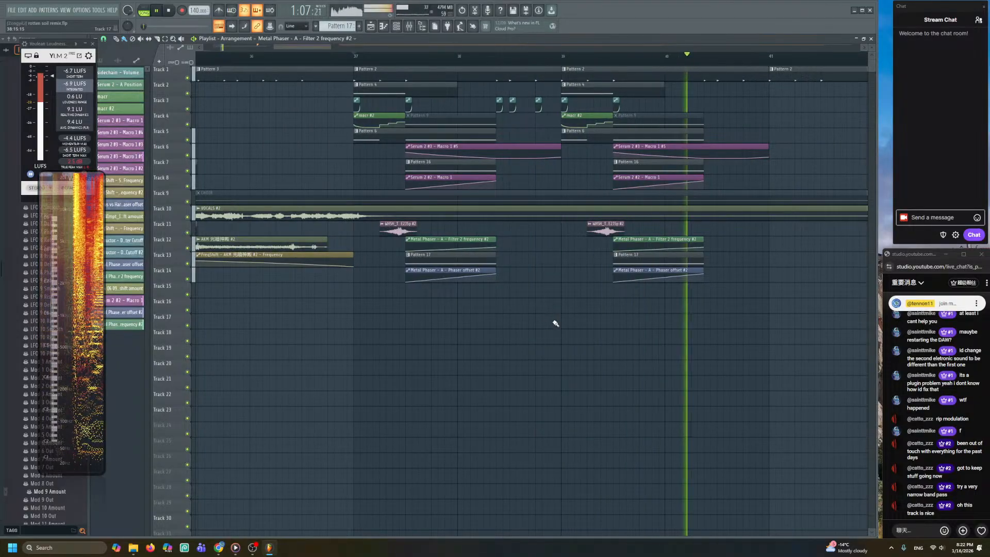
- Stop playback and replay both phrases of the drop from bar 37 with the Metal Phaser layer
scroll(549, 237, down, 1)
scroll(390, 148, down, 1)
key(space)
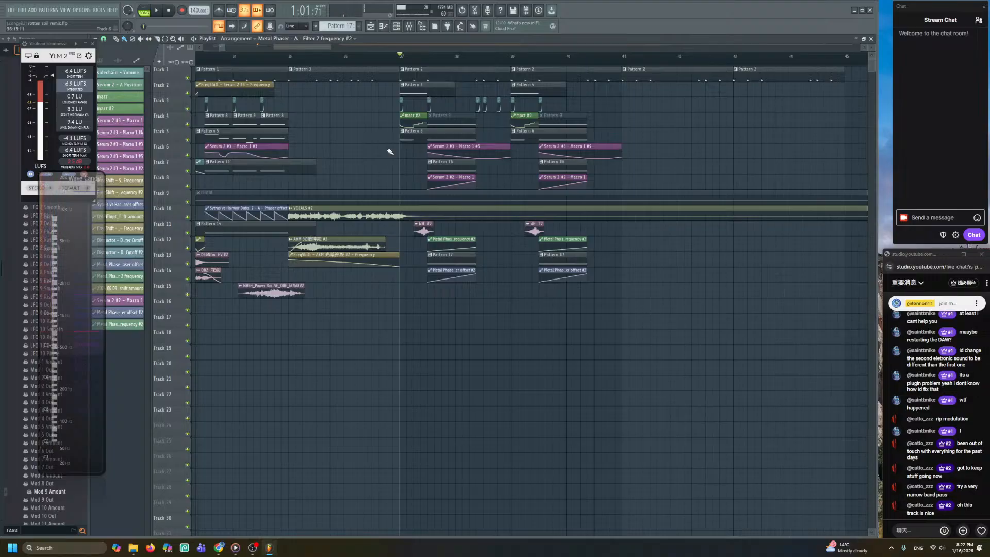
scroll(390, 151, up, 4)
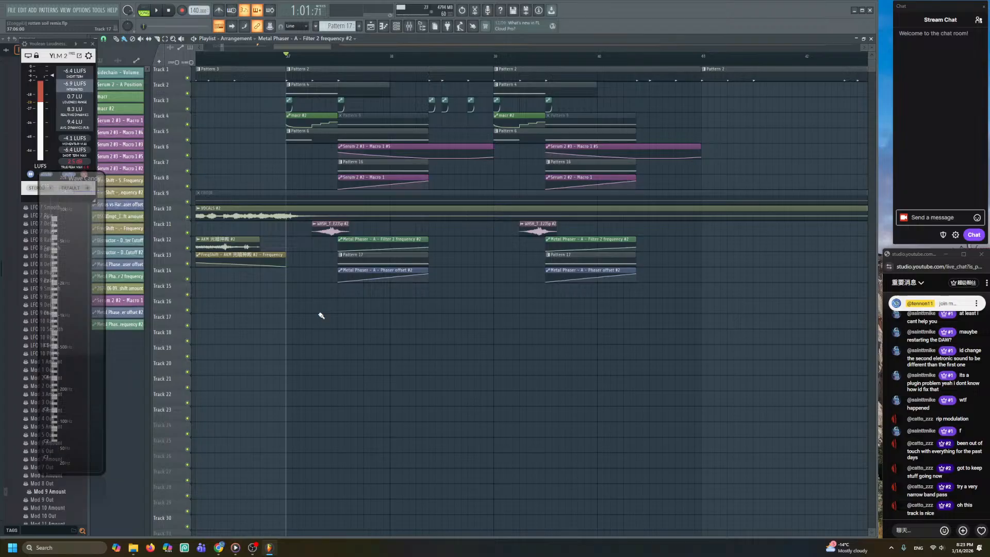
key(space)
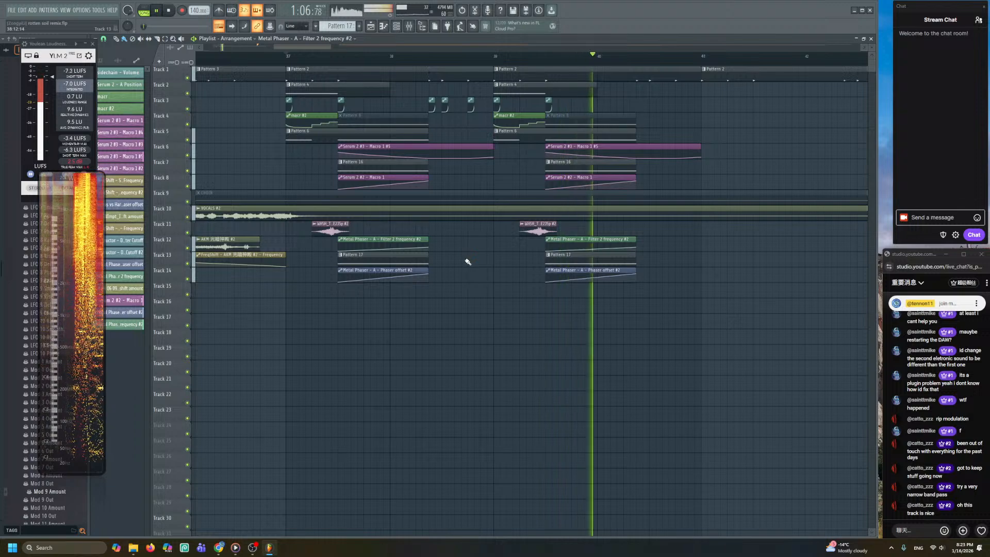
- Stop playback at the start of the first Metal Phaser clips after bar 37 and create a new empty Pattern 18
click(338, 56)
scroll(452, 244, up, 2)
scroll(452, 248, up, 2)
drag(462, 267, 529, 382)
key(space)
click(397, 26)
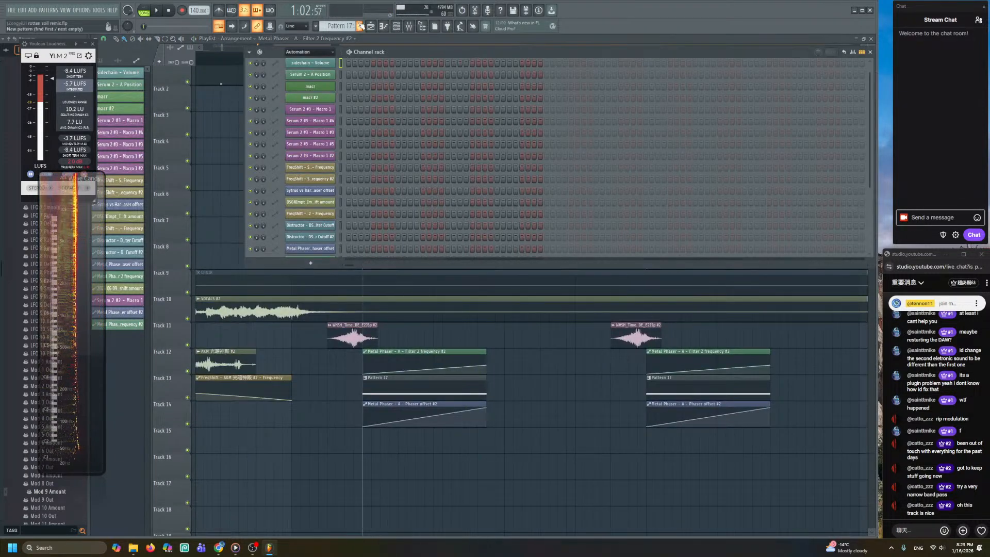
click(358, 26)
key(Return)
- Filter the channel rack to Unsorted and start choosing a replacement sample for the 11L-Sci-fi Cyberpunk sampler channel
click(330, 51)
click(314, 84)
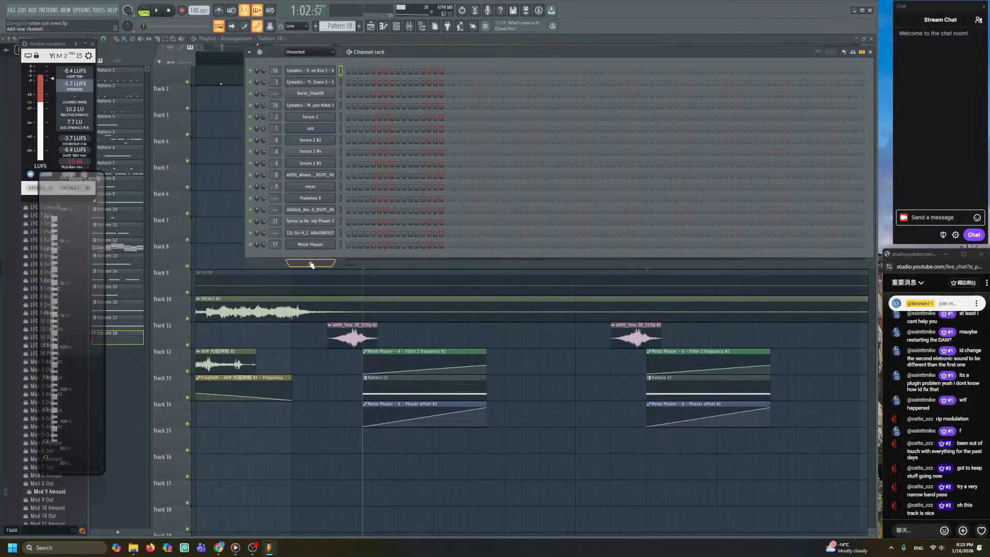
click(310, 264)
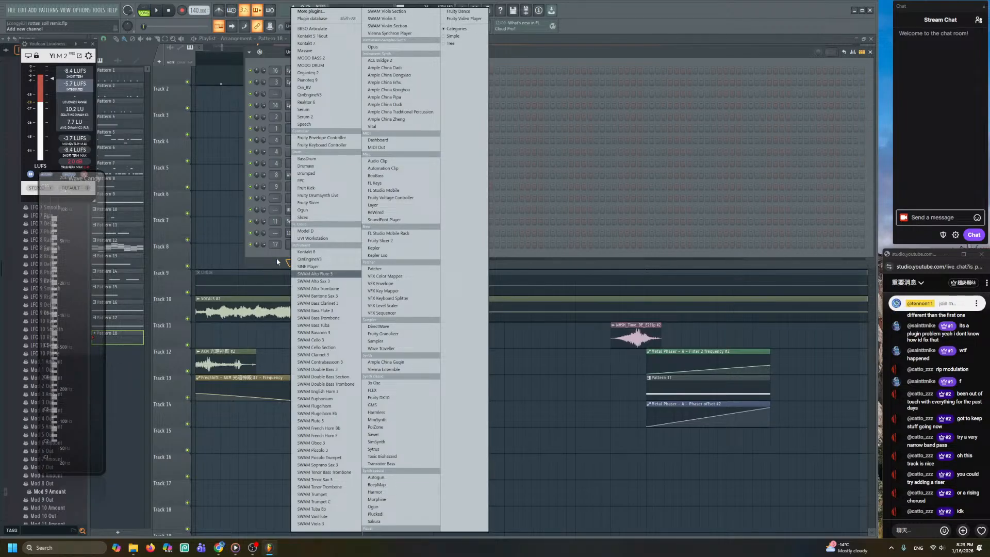
click(276, 261)
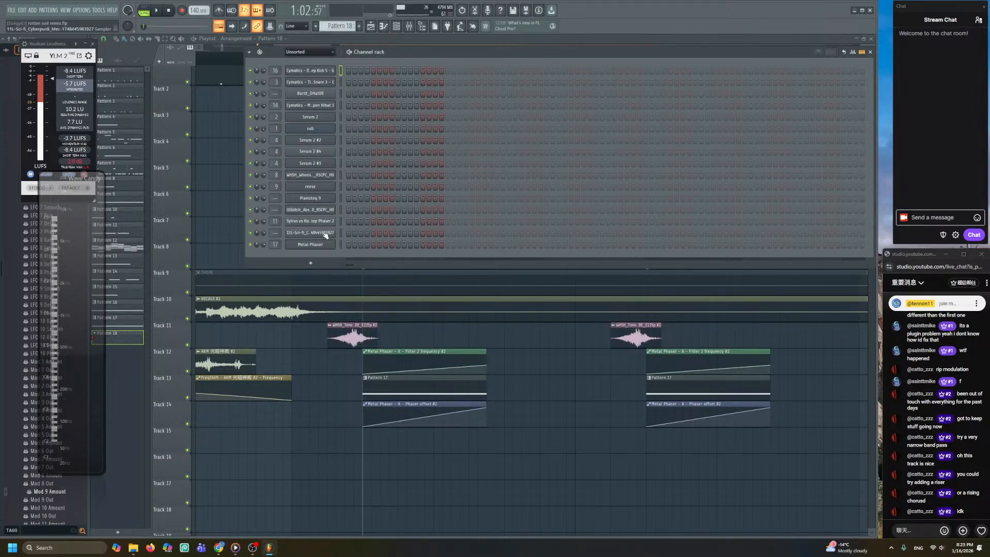
click(325, 233)
click(189, 117)
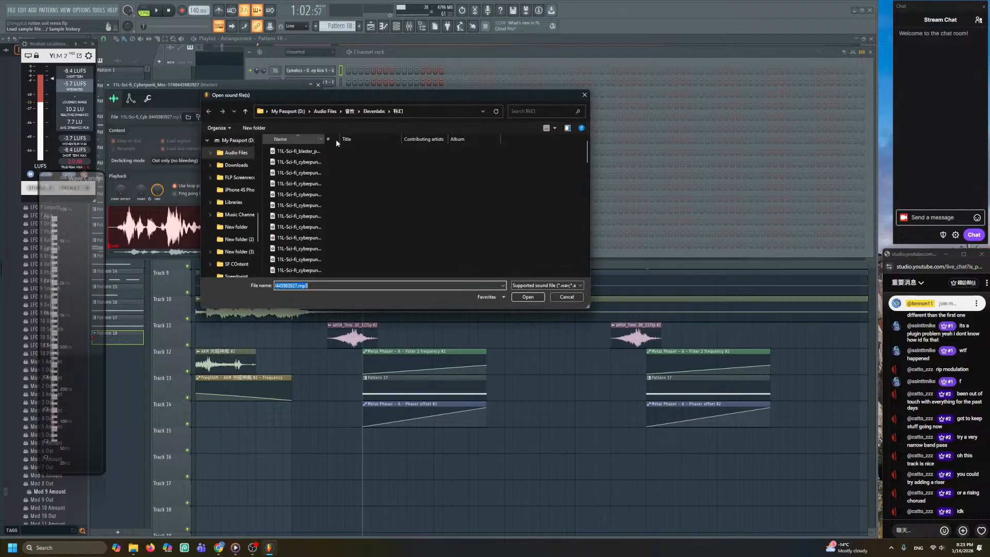
- Browse the sound effects library to the Whoosh folder inside The Odyssey Collection - Design Elements, under Swooshes
click(350, 111)
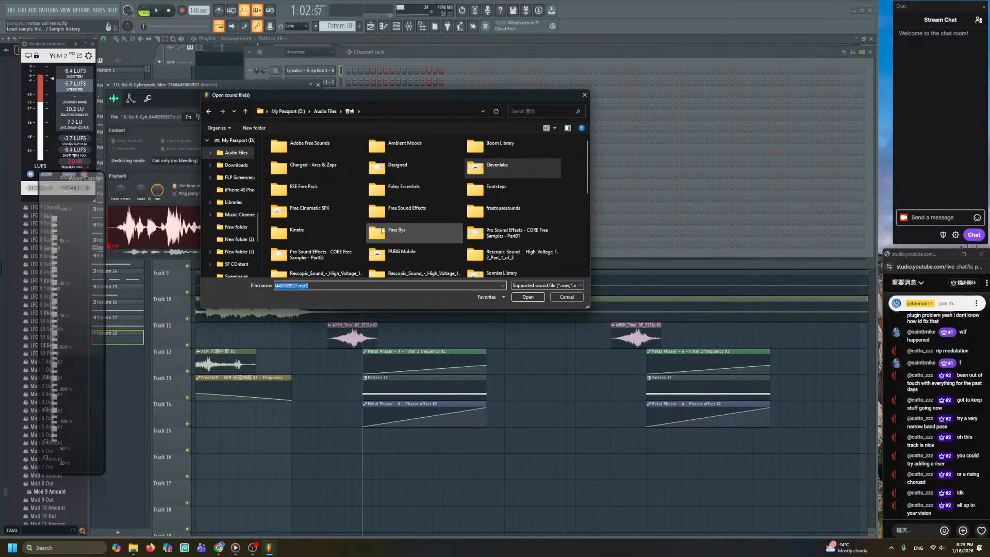
scroll(430, 239, down, 2)
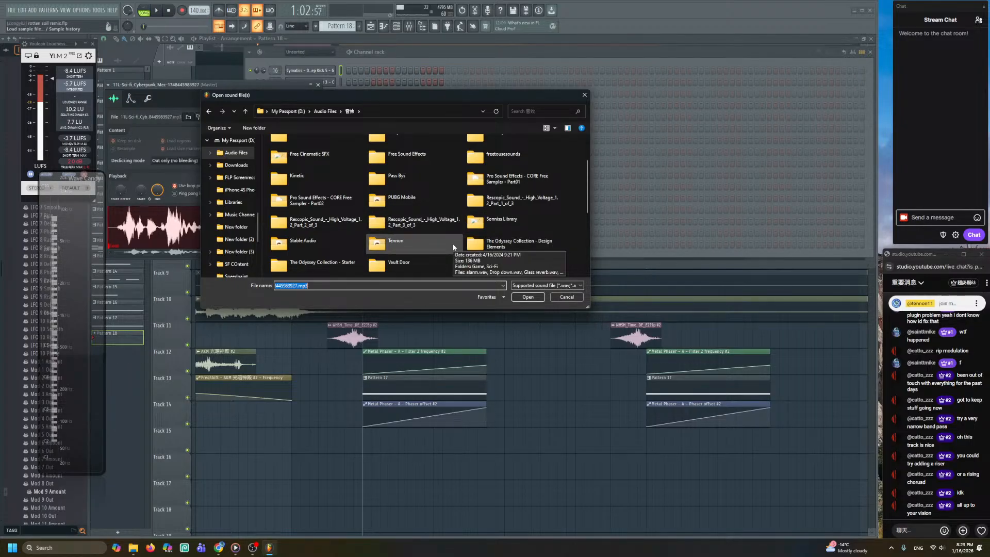
scroll(449, 241, up, 2)
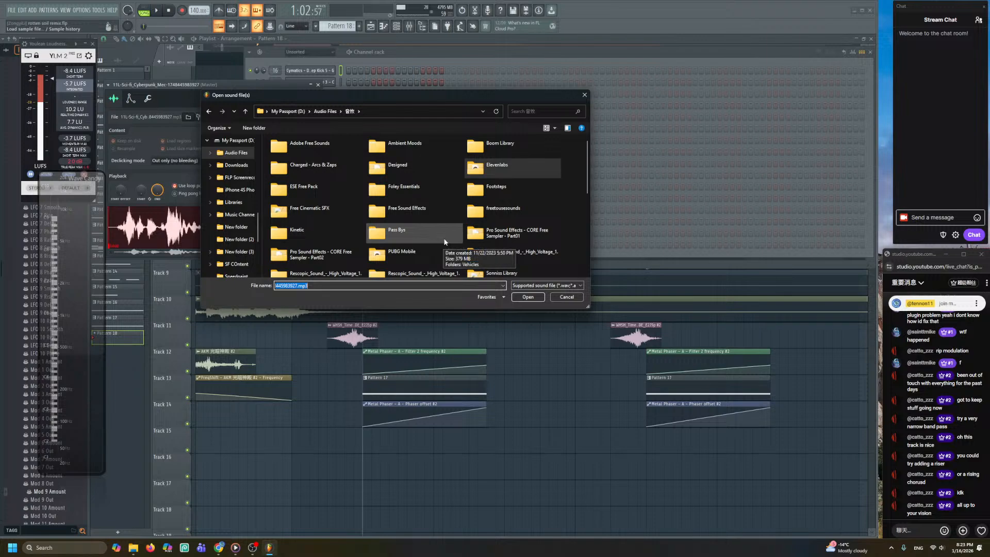
scroll(446, 227, down, 2)
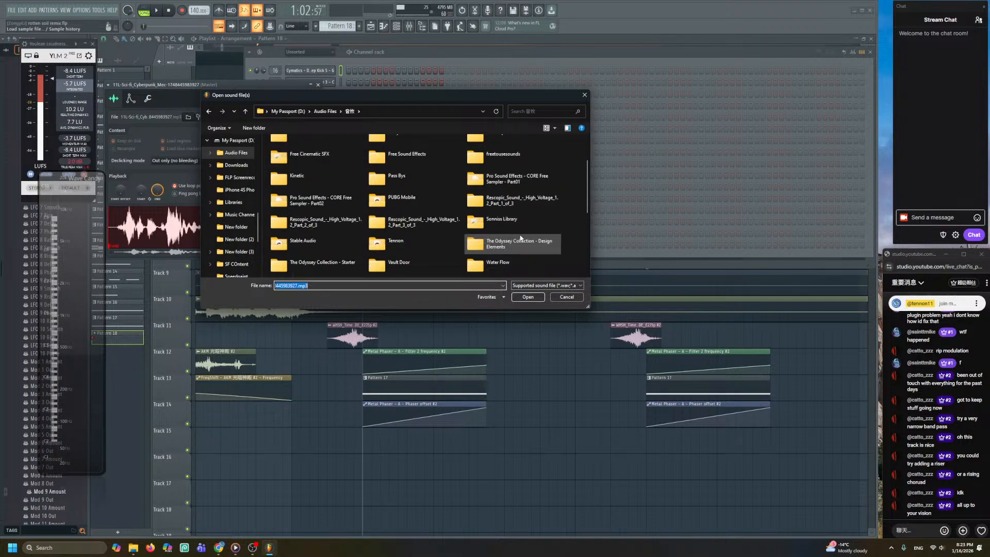
scroll(442, 206, up, 1)
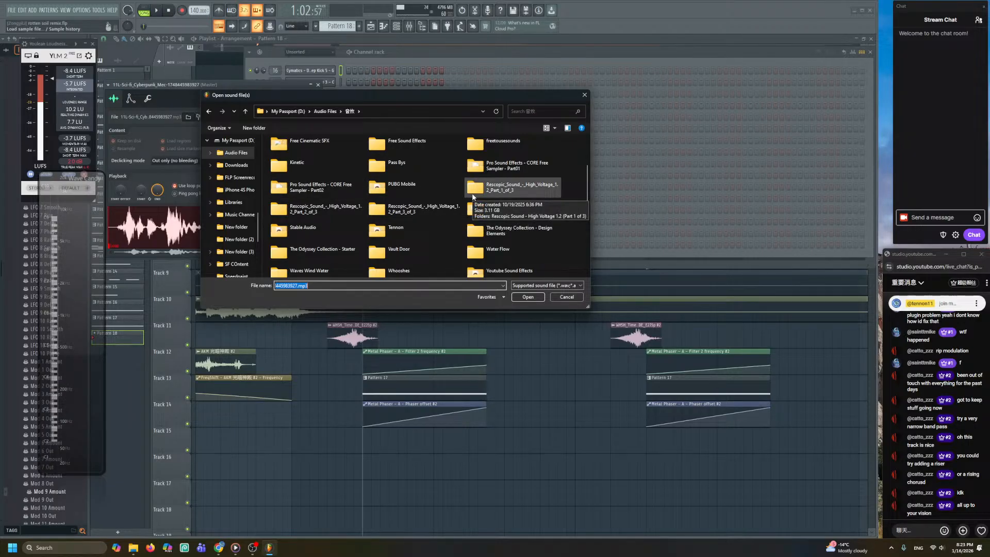
double_click(485, 233)
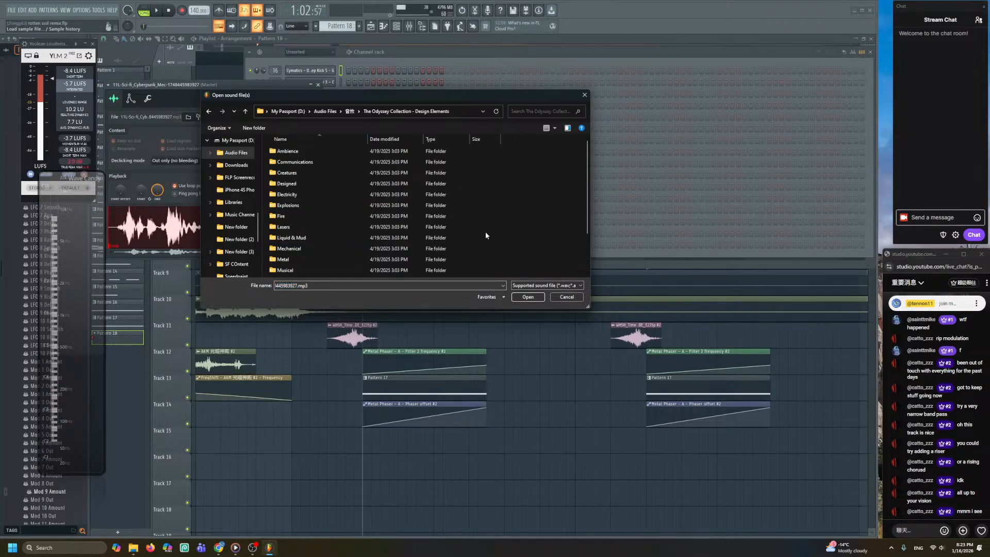
double_click(361, 253)
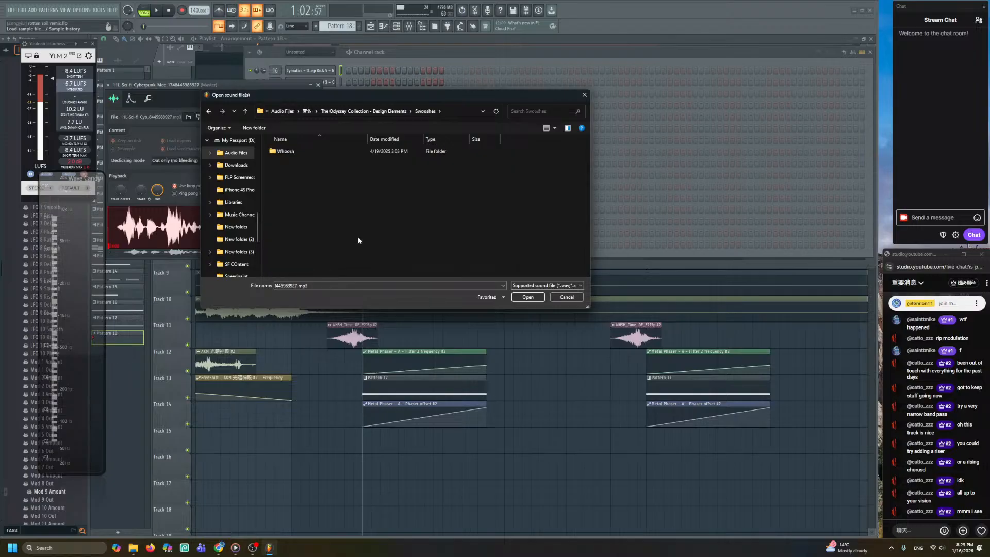
double_click(356, 150)
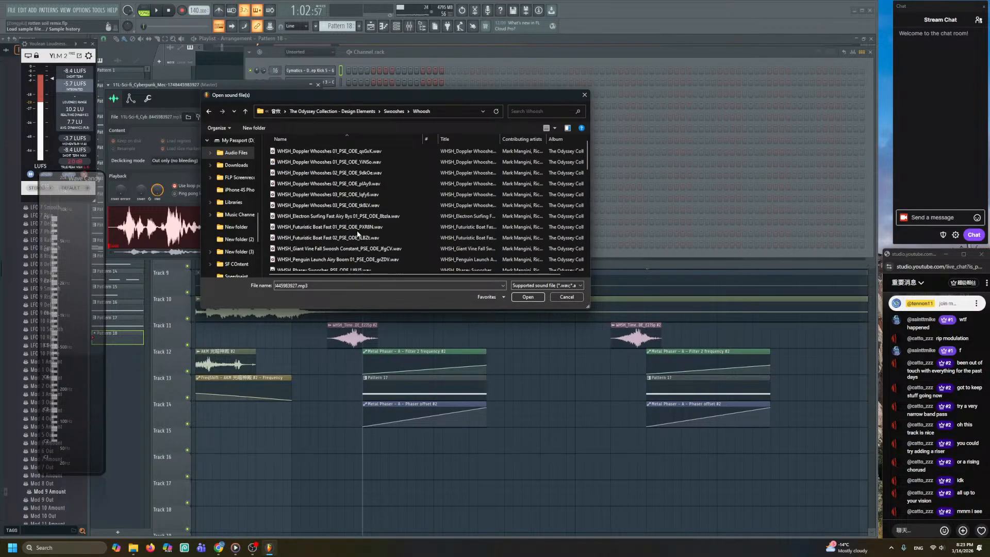
- Search the Design Elements Whoosh folder for "*brea", clear the search and look through its full file list
scroll(407, 196, up, 6)
click(532, 112)
text(*brea)
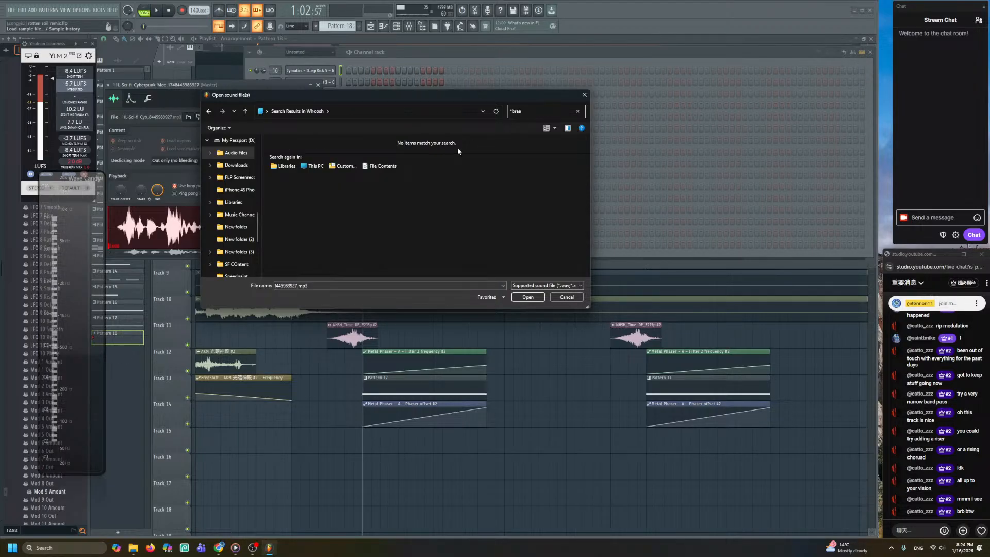
key(BackSpace)
key(BackSpace)
key(BackSpace)
key(BackSpace)
key(BackSpace)
scroll(448, 175, down, 1)
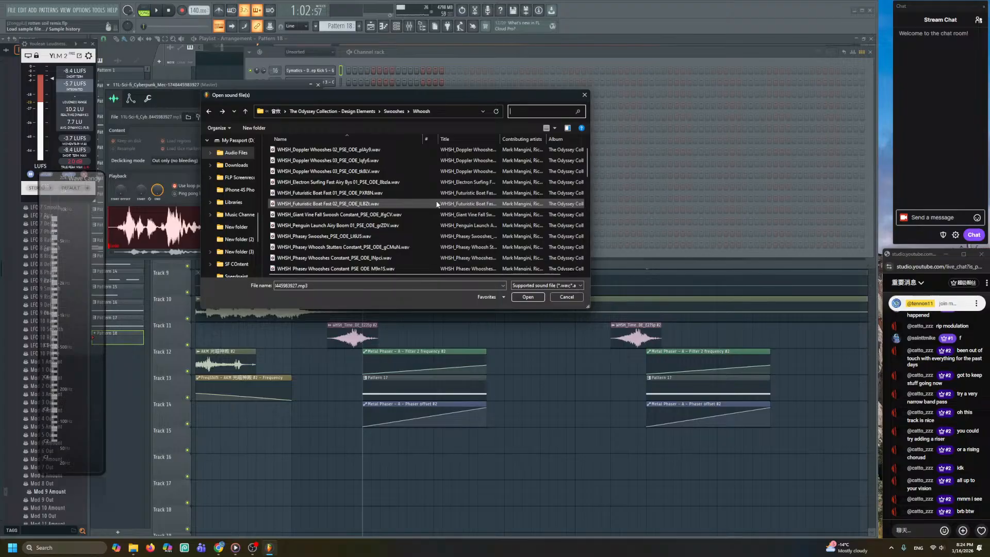
scroll(432, 216, down, 5)
scroll(433, 221, down, 3)
scroll(433, 220, up, 1)
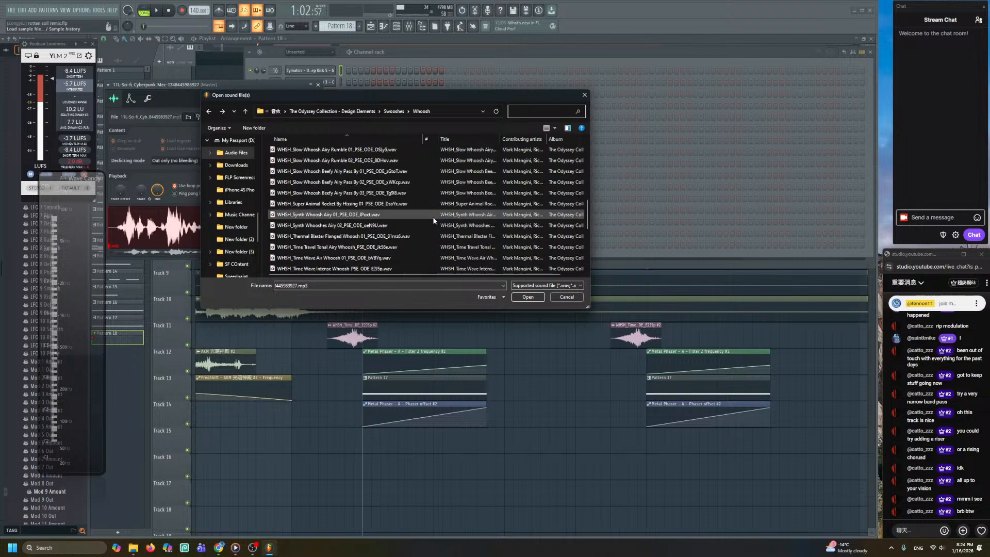
- Browse to the Whoosh folder under Swooshes in The Odyssey Collection - Starter
click(347, 111)
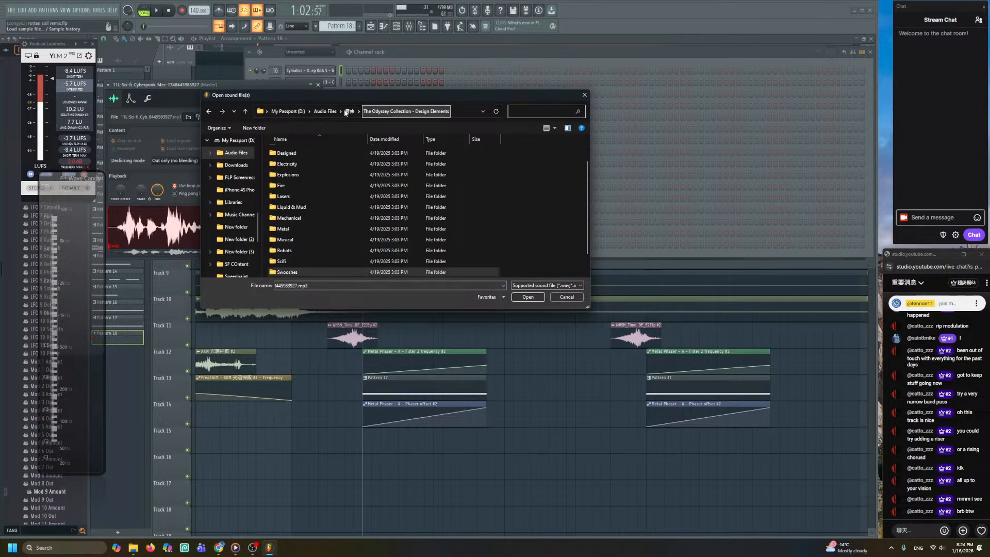
click(350, 112)
scroll(410, 212, down, 1)
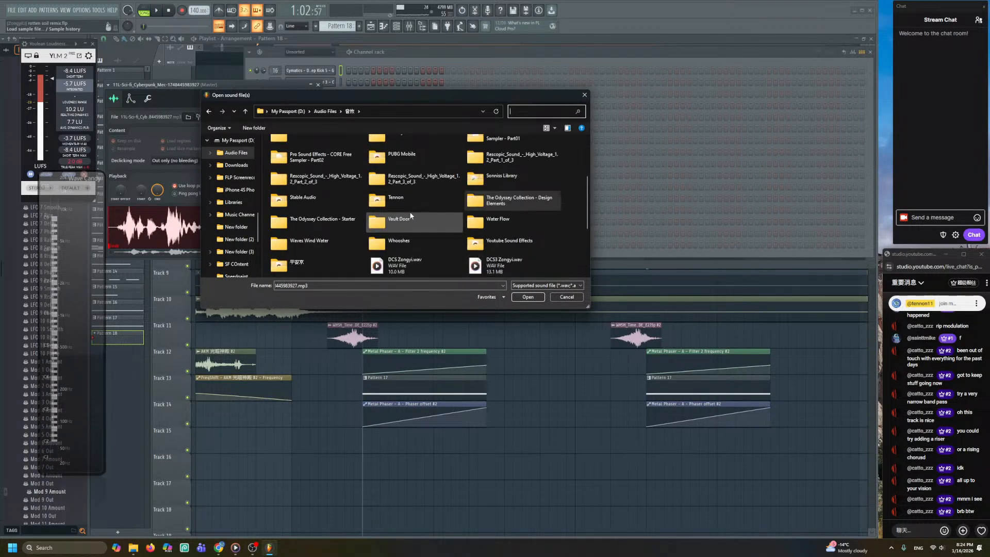
double_click(344, 225)
scroll(342, 225, down, 5)
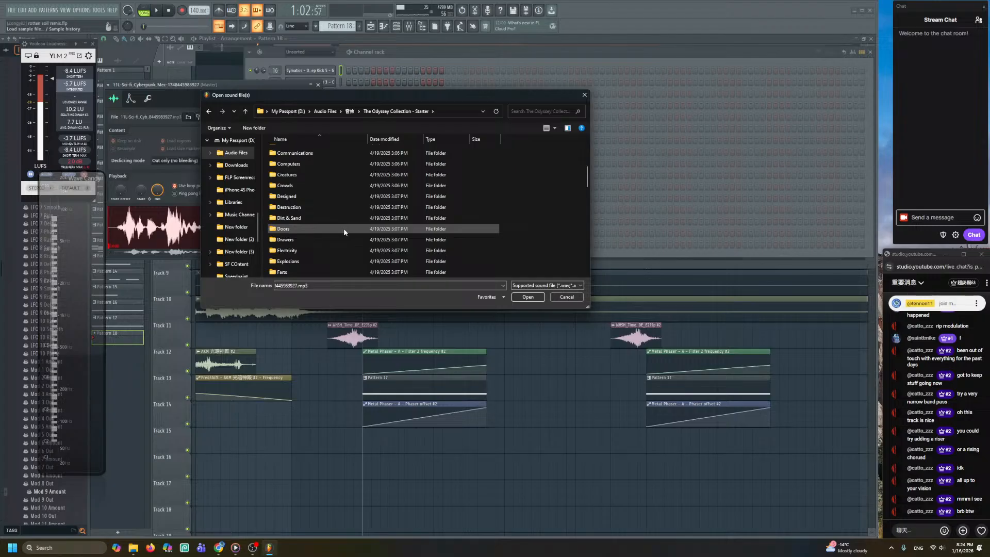
scroll(336, 243, down, 3)
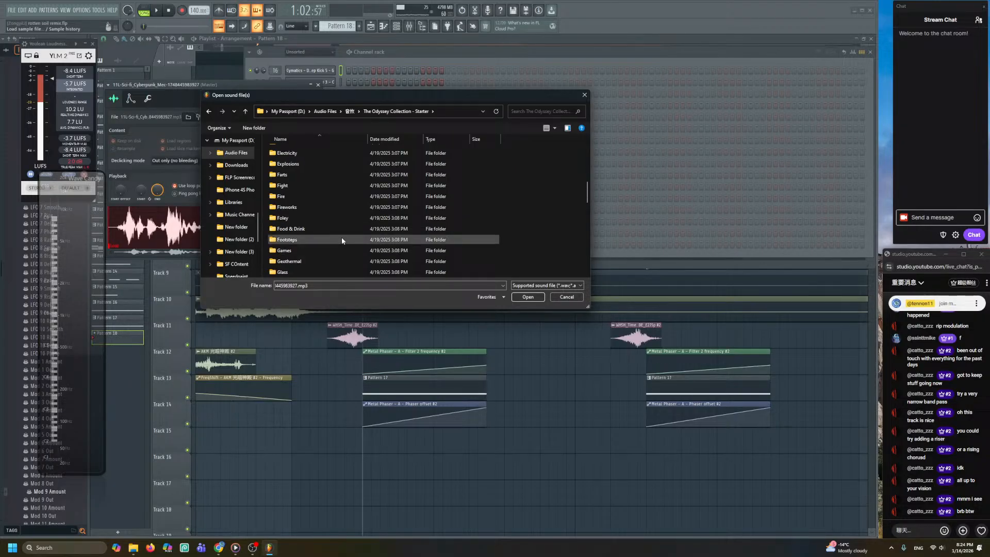
scroll(337, 229, down, 2)
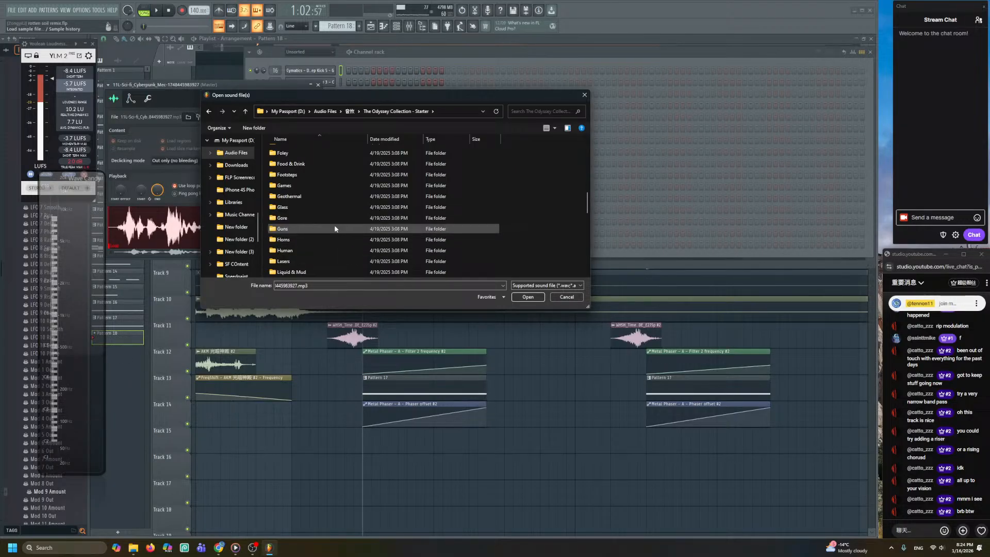
scroll(334, 227, down, 5)
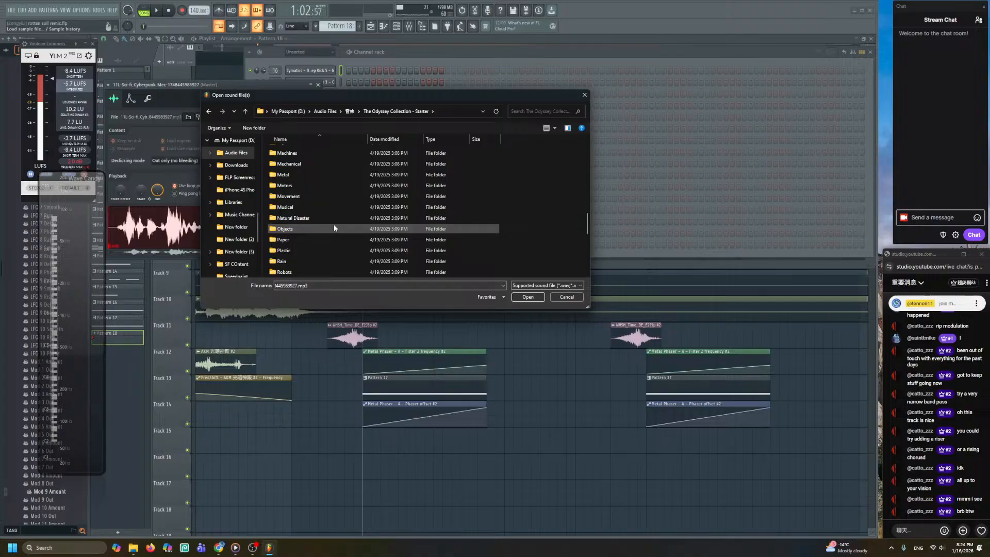
double_click(327, 250)
double_click(323, 162)
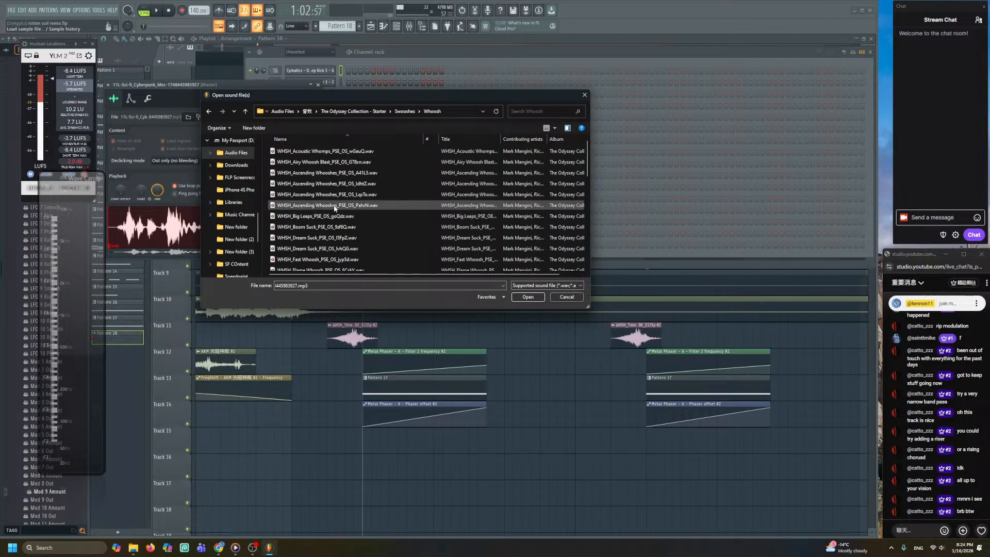
- Look through the Starter Whoosh files, search them for "*brea" and clear the search
scroll(336, 217, down, 4)
scroll(336, 237, down, 2)
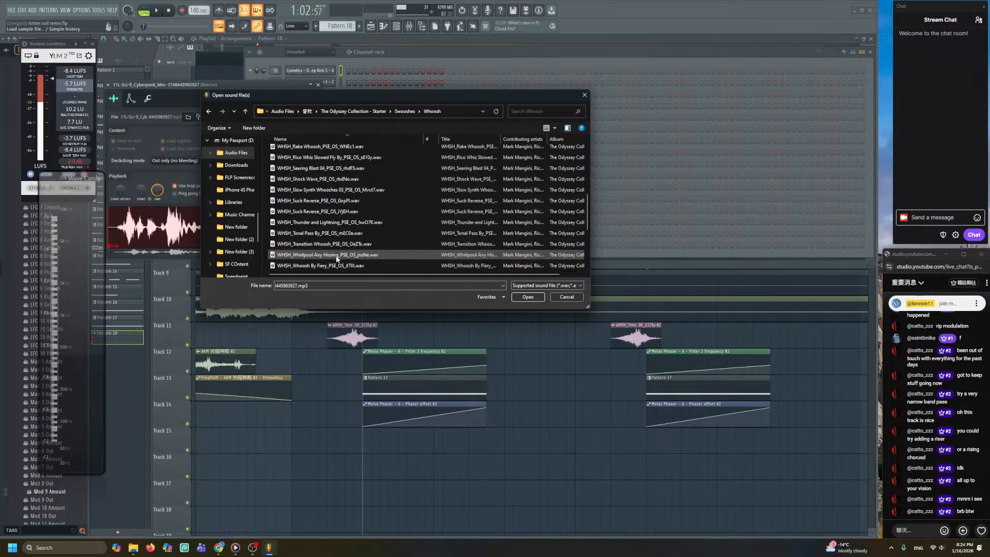
scroll(336, 258, down, 4)
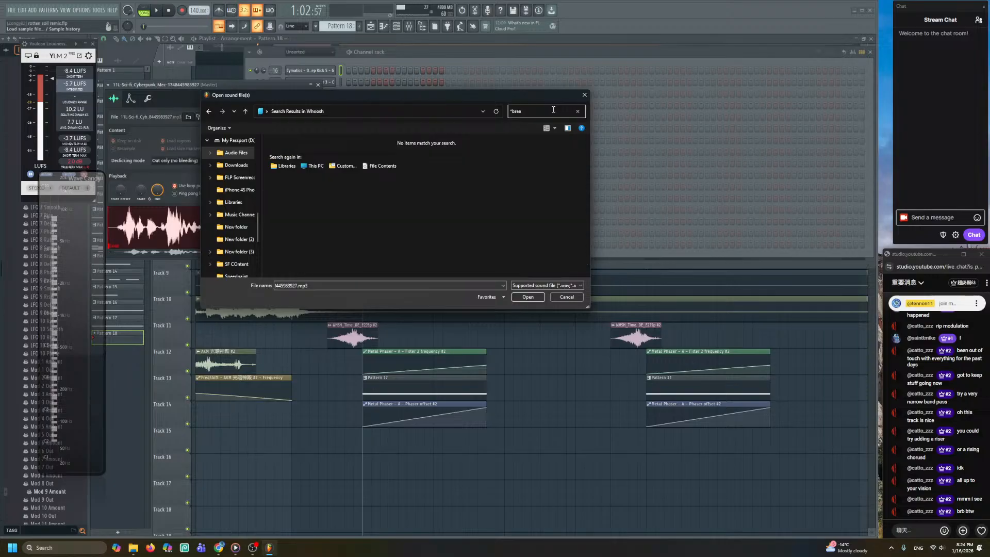
click(577, 111)
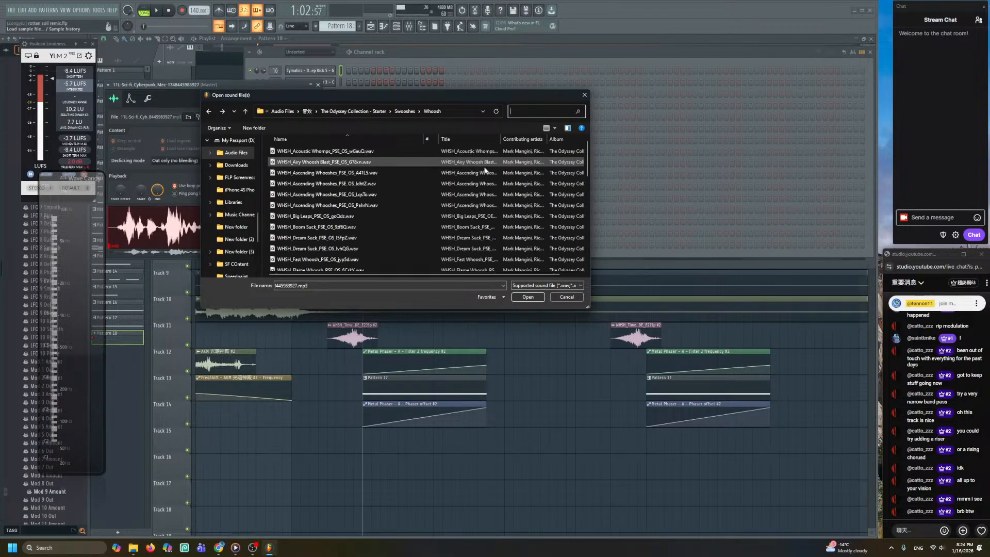
scroll(437, 204, down, 2)
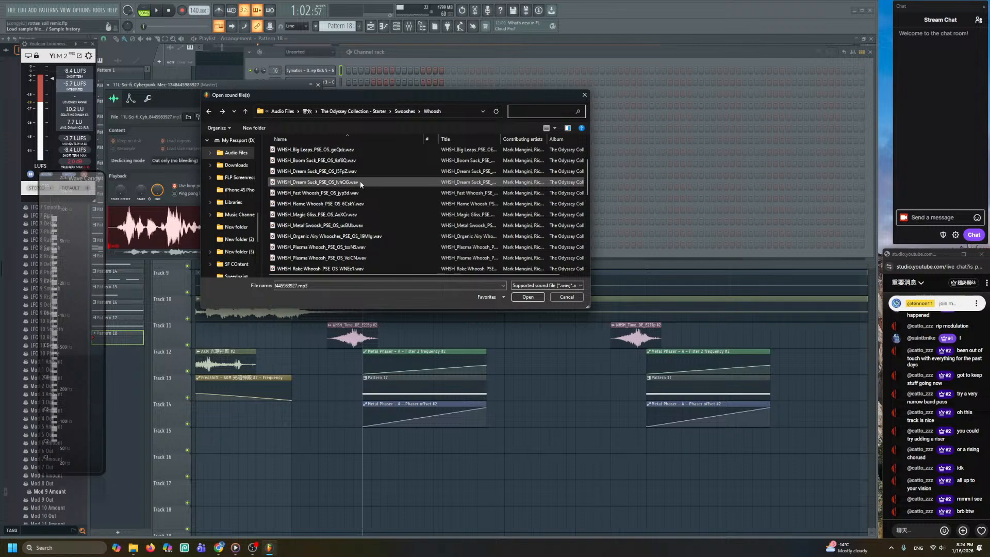
- Audition whoosh samples down the Starter Whoosh list, from Dream Suck to Whoosh Thump
click(360, 182)
scroll(360, 200, down, 4)
click(360, 213)
scroll(360, 216, down, 2)
click(360, 220)
scroll(360, 225, down, 2)
click(360, 233)
click(355, 245)
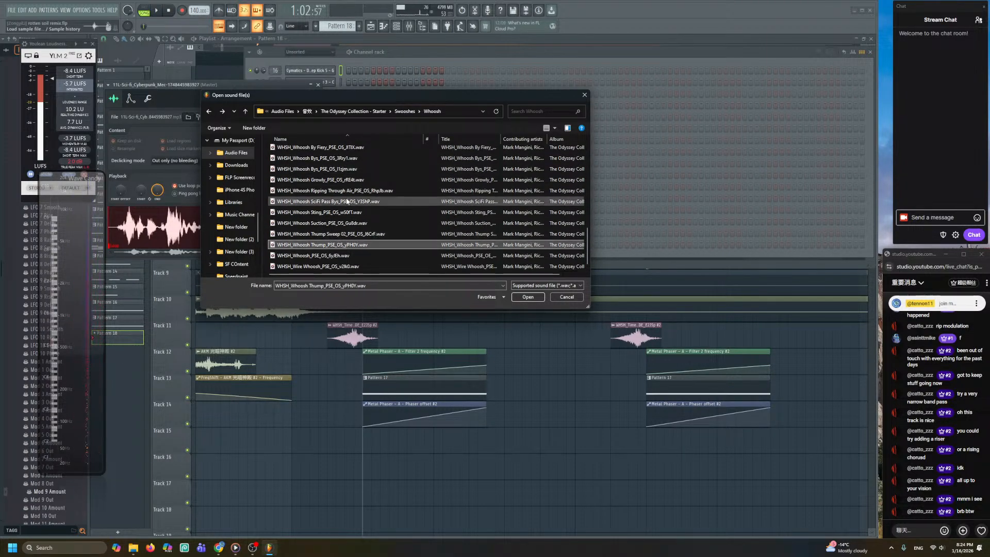
- Audition samples back up the list, including Whoosh Bys, Whirlpool Airy Hissing, Transition Whoosh and Shock Wave
scroll(346, 206, up, 2)
click(338, 224)
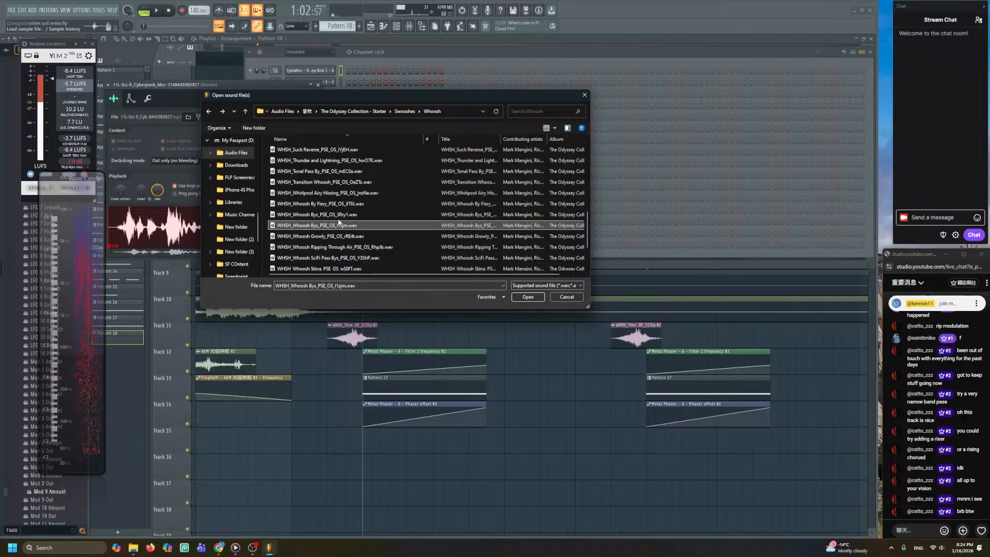
click(338, 193)
scroll(338, 215, up, 1)
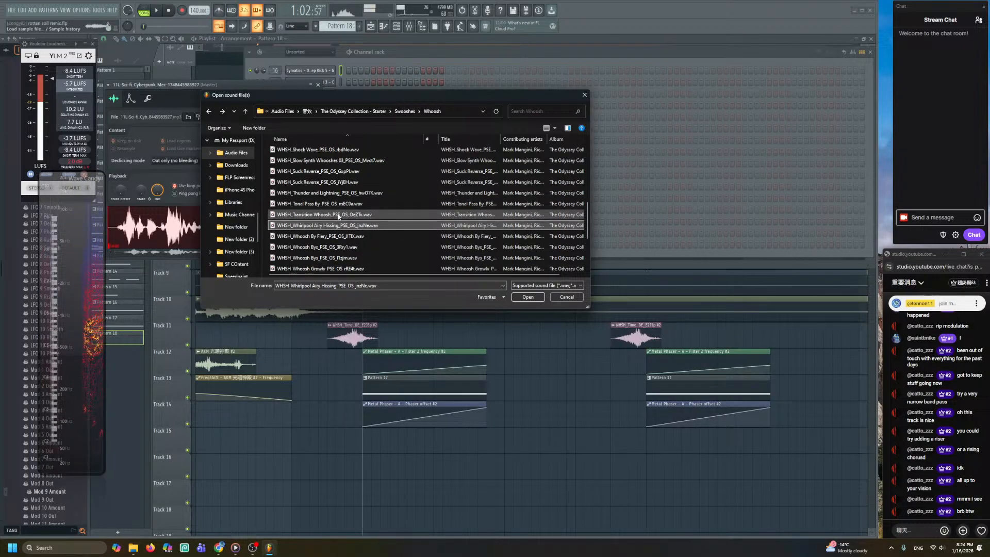
click(338, 214)
scroll(337, 217, up, 1)
click(335, 214)
scroll(335, 217, up, 1)
click(335, 214)
scroll(335, 216, up, 1)
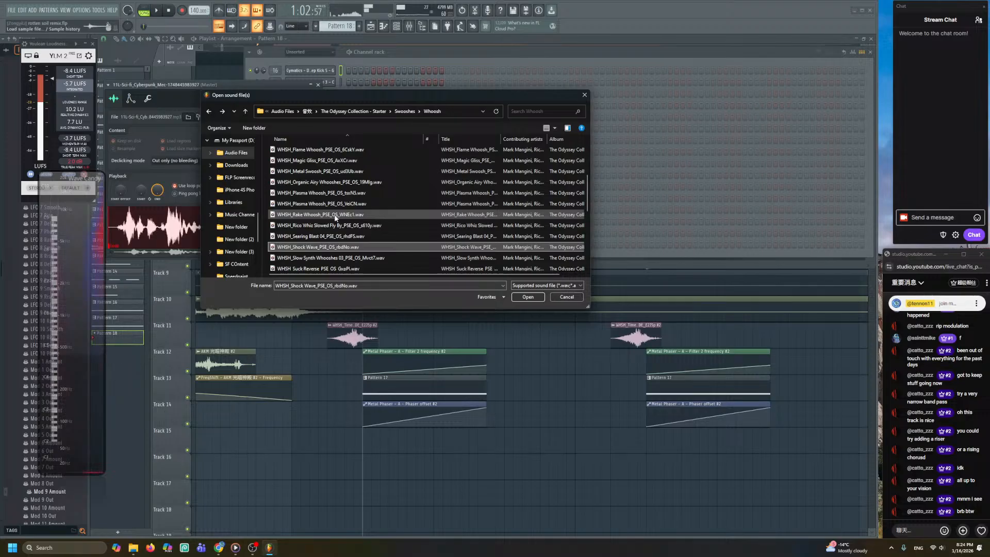
scroll(335, 217, up, 3)
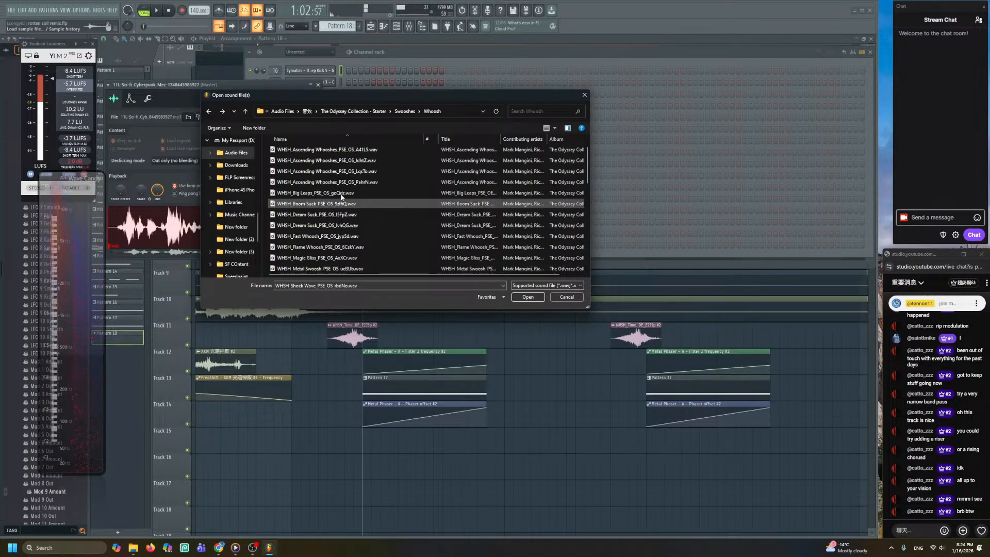
scroll(341, 204, up, 1)
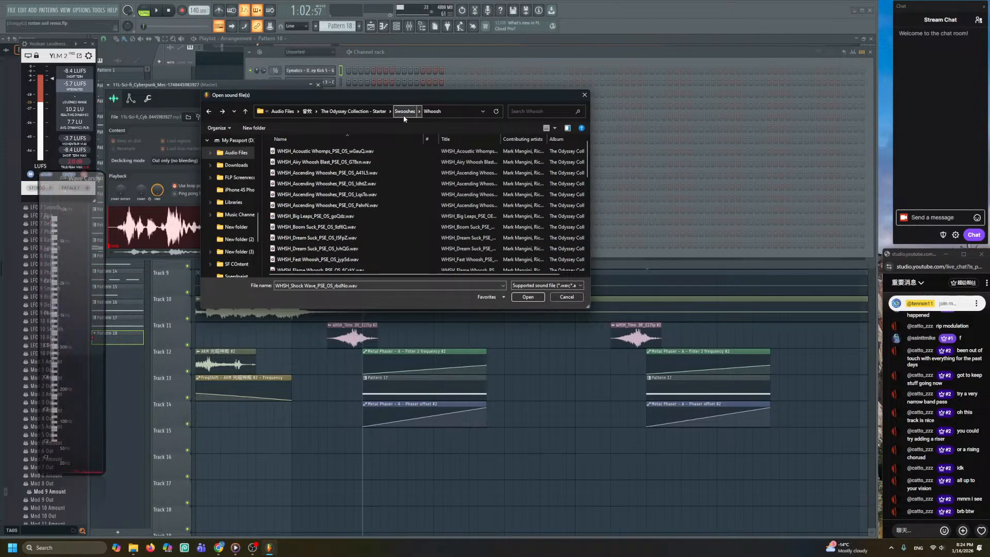
- Browse to the Whoosh folder under Swooshes in The Odyssey Collection - Design Elements and go to the end of its list
click(307, 111)
double_click(503, 243)
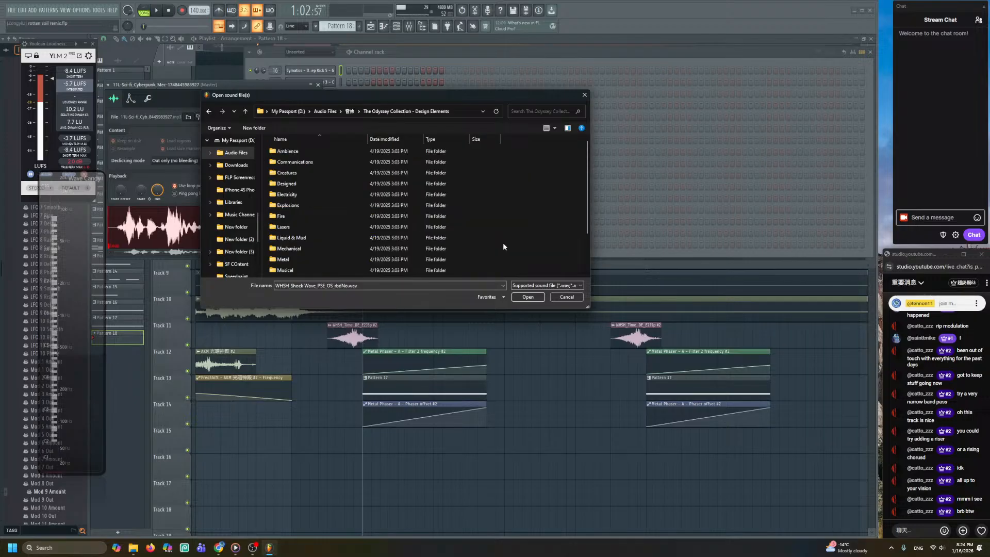
scroll(341, 251, down, 2)
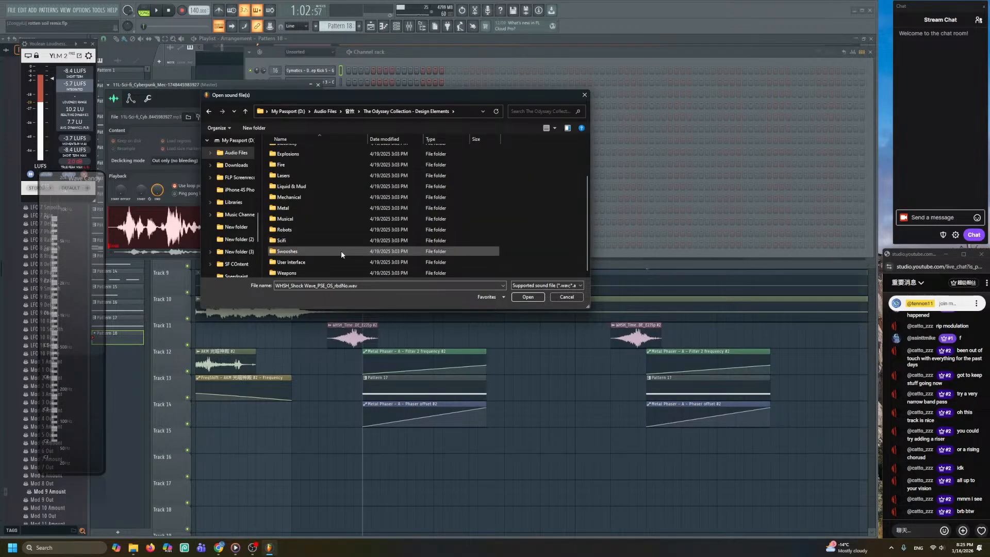
double_click(341, 251)
double_click(310, 147)
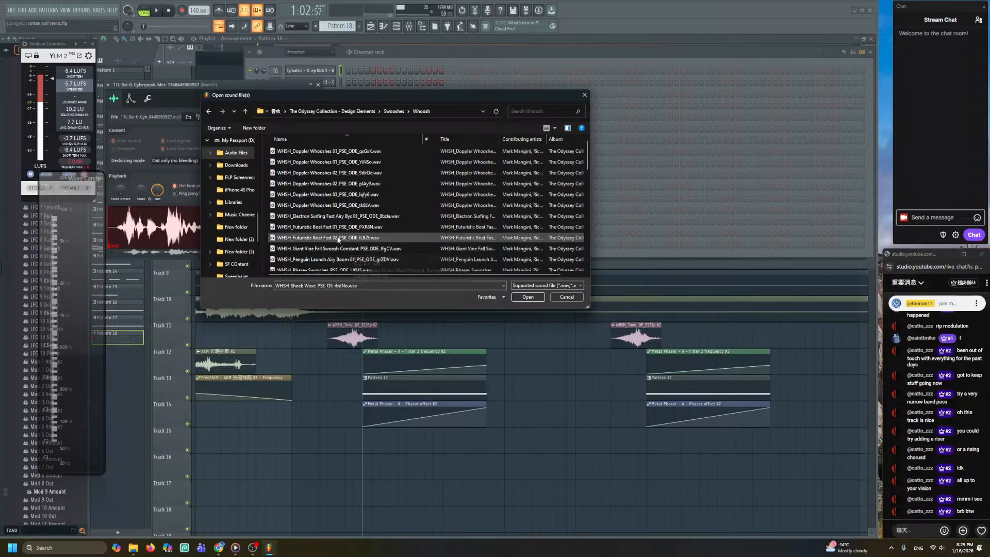
scroll(345, 223, down, 5)
scroll(343, 221, down, 3)
scroll(344, 221, down, 4)
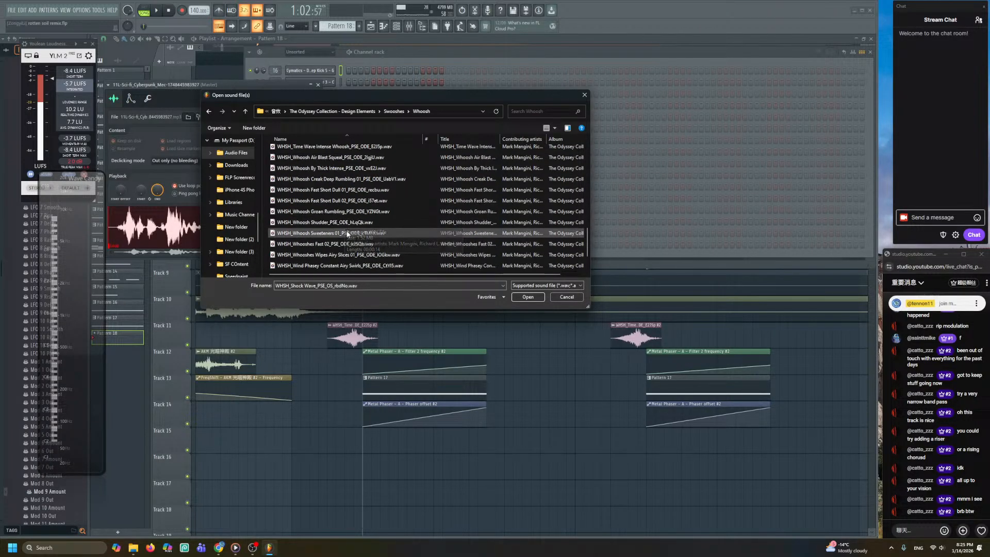
scroll(356, 210, down, 1)
- Audition samples up from the end of the list, including Whooshes Wipes Airy Slices, Whooshes Fast, Whoosh Shudder and Whoosh Sweeteners
click(357, 245)
click(358, 233)
click(359, 223)
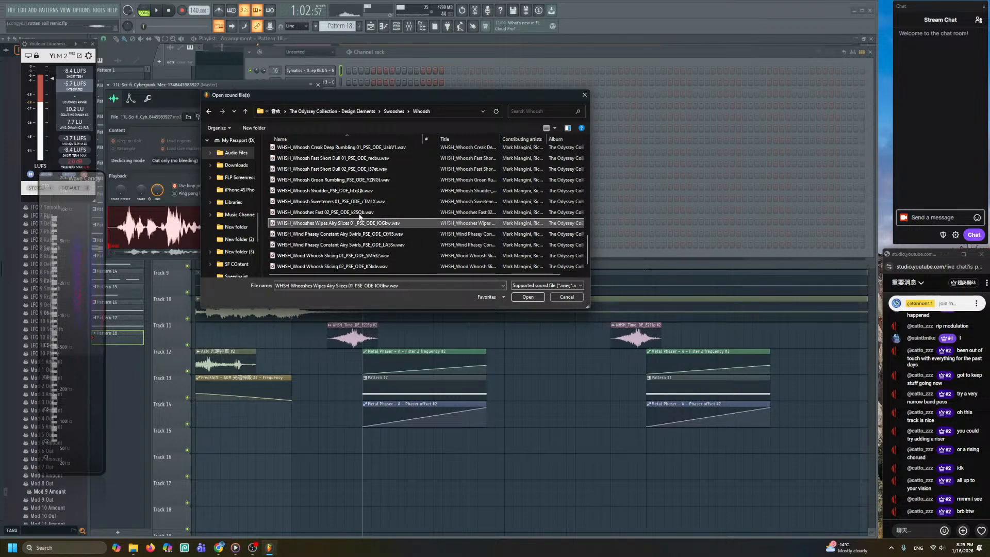
click(360, 212)
click(360, 202)
click(359, 190)
scroll(359, 190, up, 1)
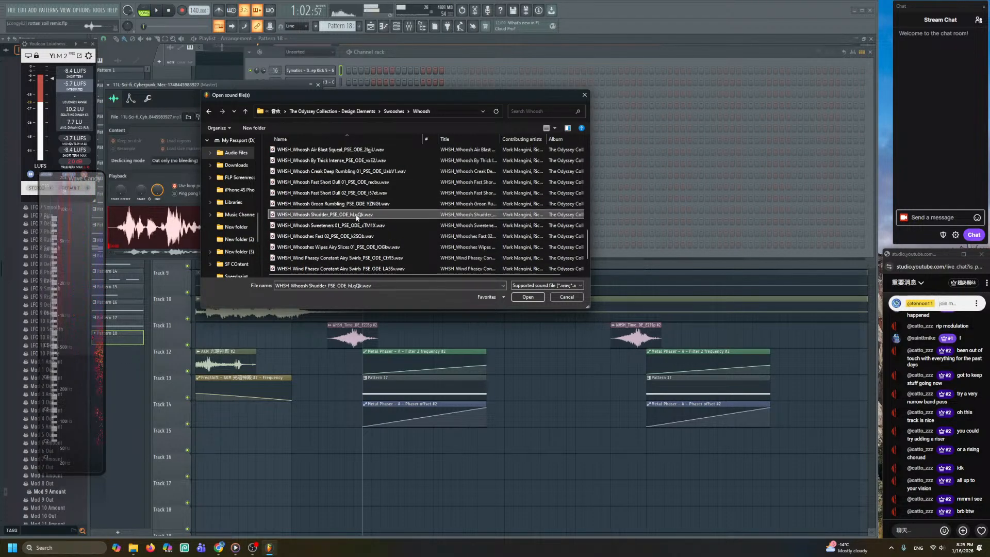
click(356, 203)
click(356, 225)
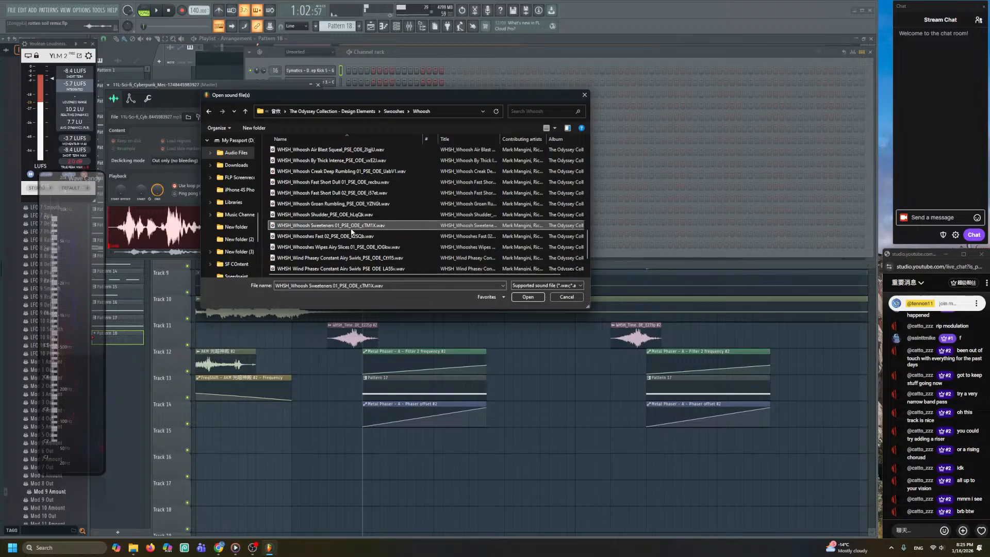
- Audition samples from Whoosh Fast Short Dull 02 up through Whoosh By Thick Intense, Time Wave Air Whoosh and Time Travel Tonal Airy Whoosh
scroll(354, 225, up, 1)
click(353, 225)
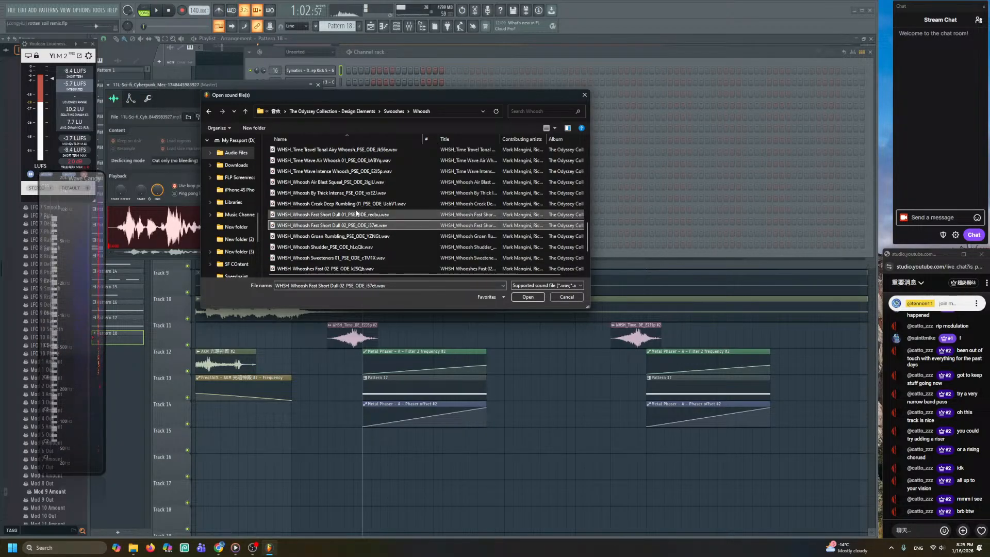
click(357, 204)
click(357, 193)
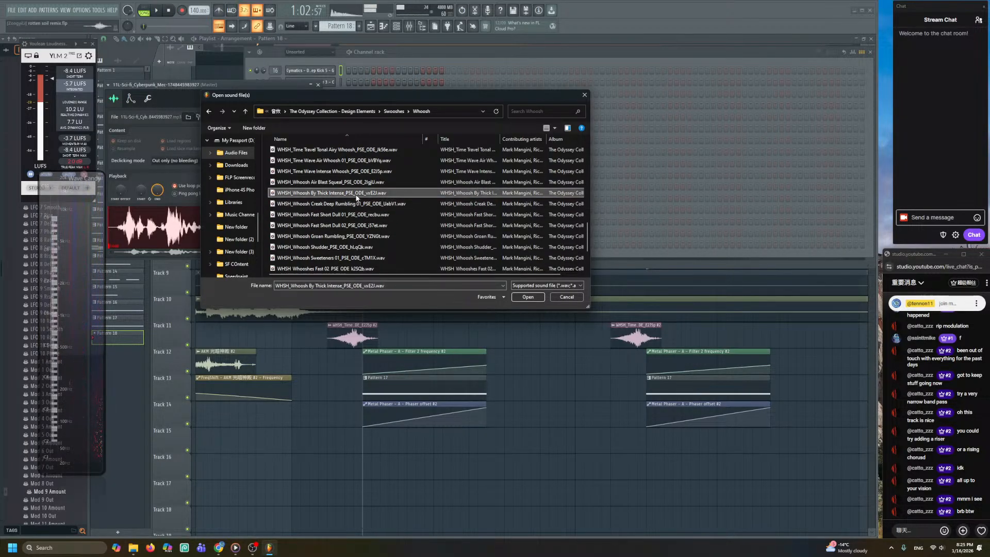
click(356, 183)
scroll(356, 184, up, 1)
click(354, 194)
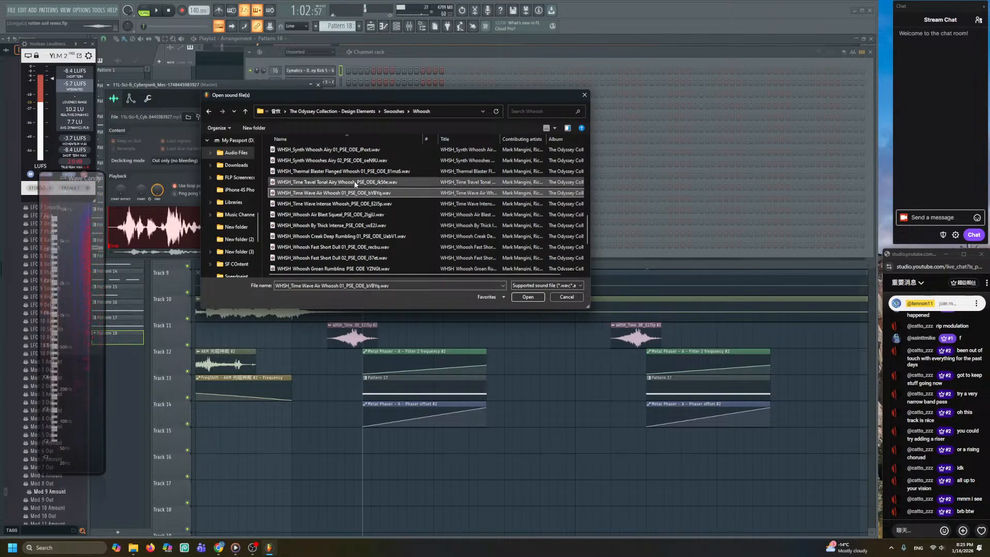
click(345, 182)
- Audition samples from Thermal Blaster Flanged Whoosh up through Synth Whoosh Airy, Super Animal Rocket By Hissing and Slow Whoosh Beefy Airy Pass By
scroll(343, 184, up, 2)
click(341, 237)
click(343, 227)
click(345, 216)
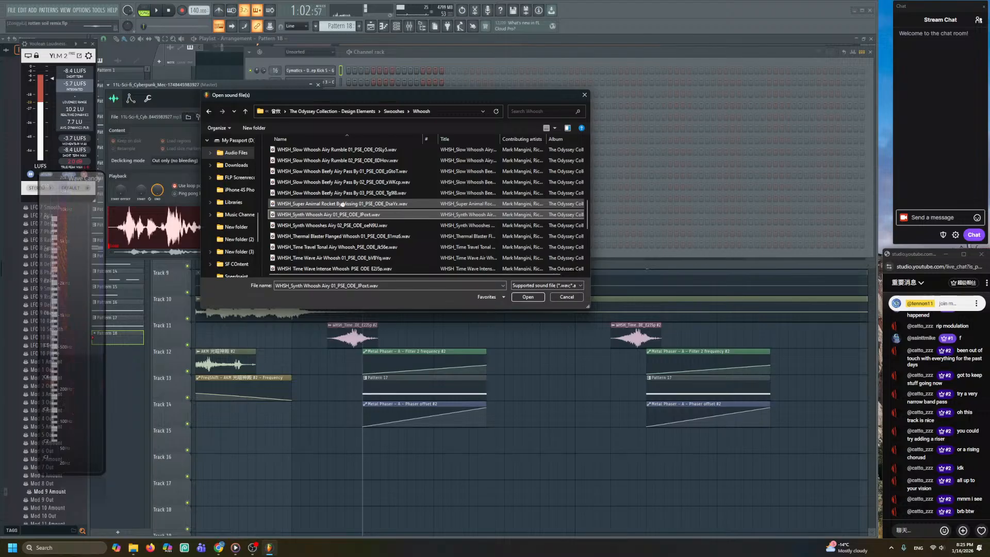
click(343, 204)
click(343, 194)
scroll(343, 193, up, 1)
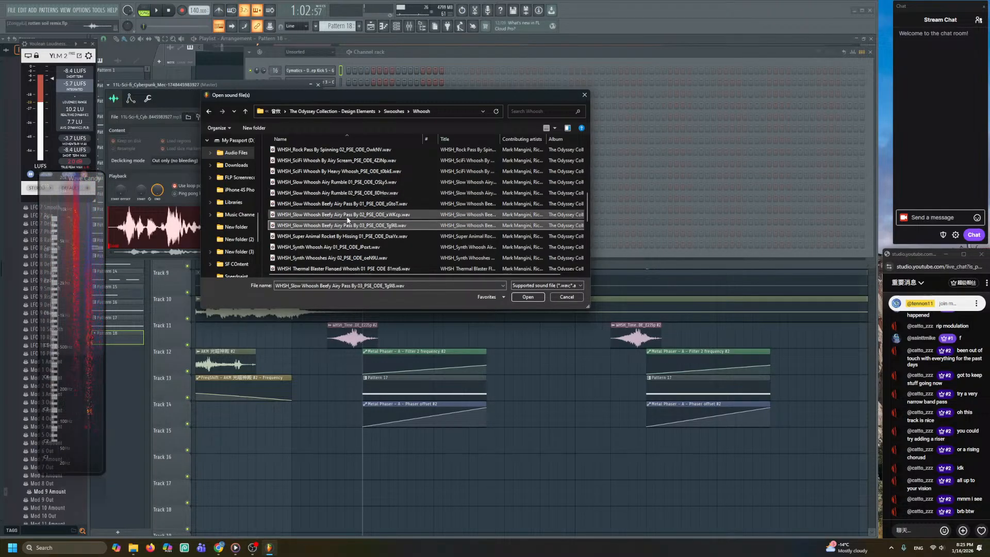
click(347, 215)
- Load the SciFi Whoosh By Airy Scream sample and place it as an audio clip on Track 16 around bar 37
scroll(346, 215, up, 1)
click(357, 195)
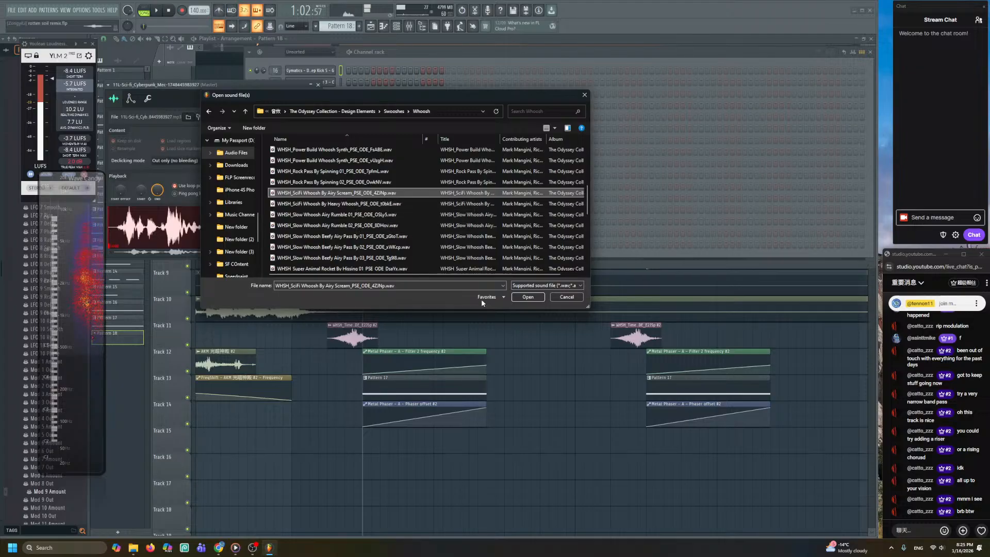
click(529, 297)
drag(219, 232, 342, 465)
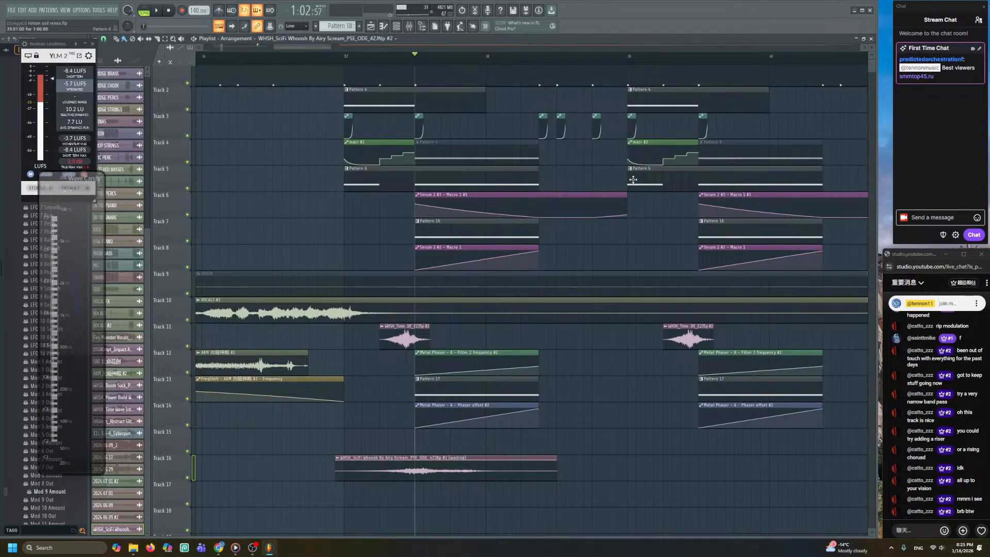
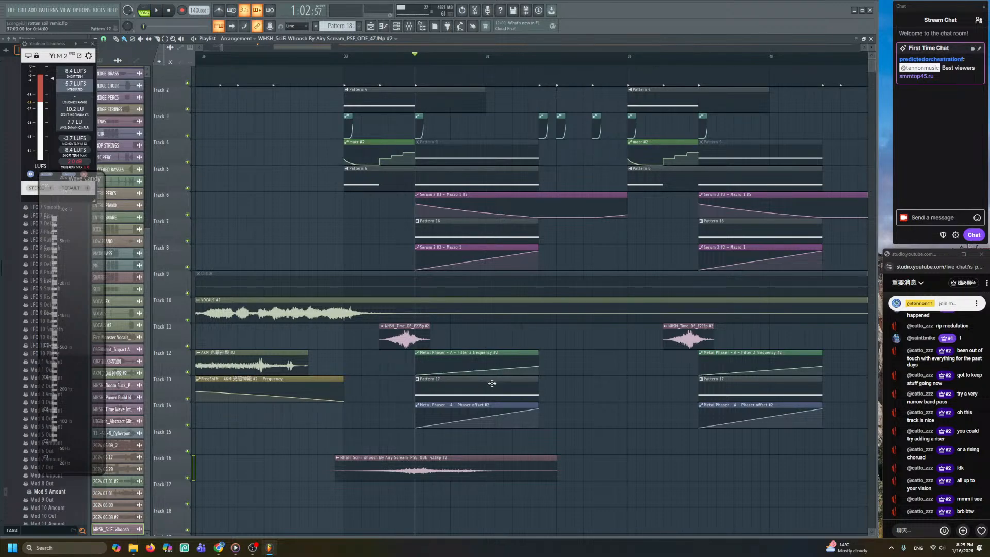
- Shift the SciFi whoosh clip later into the second half of bar 37 and set its time stretching mode to Stretch Pro
drag(460, 392, 569, 392)
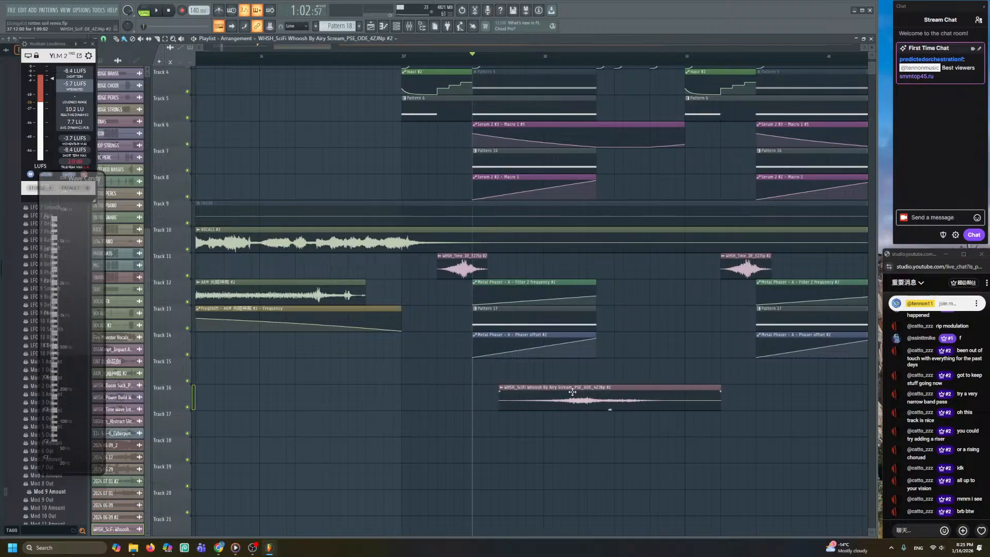
double_click(561, 385)
click(355, 175)
click(343, 201)
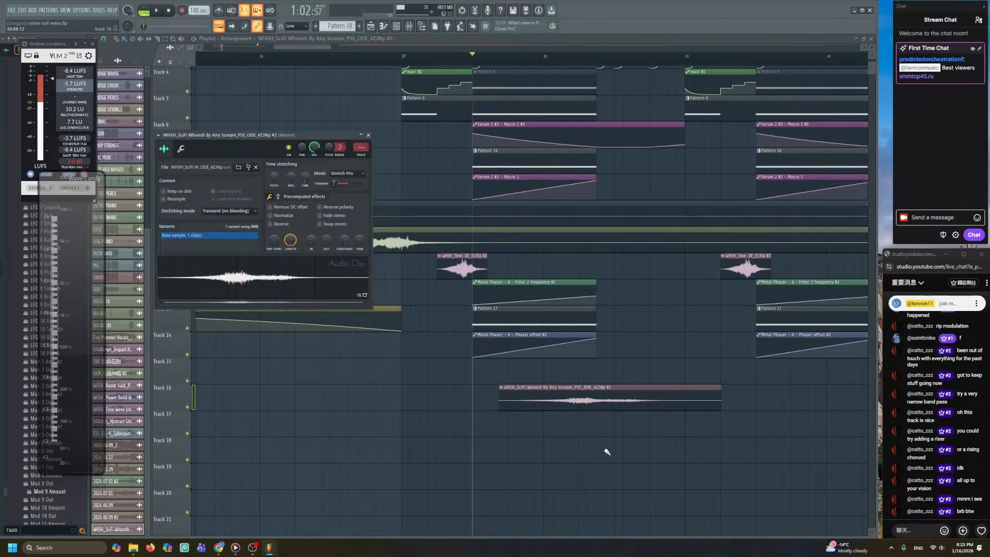
- Preview the SciFi whoosh clip on its own from several points near its start
alt+right_click(539, 400)
alt+right_click(510, 400)
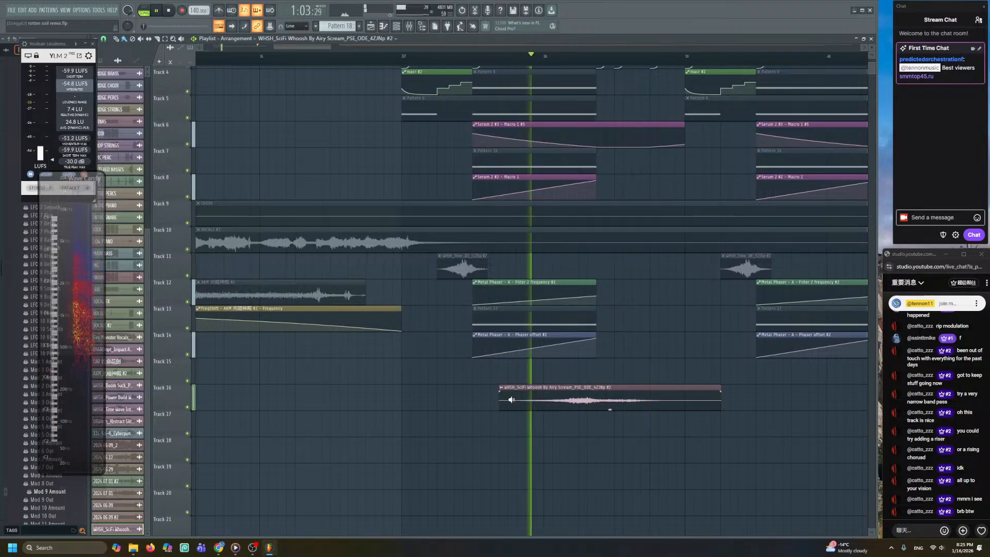
alt+right_click(501, 399)
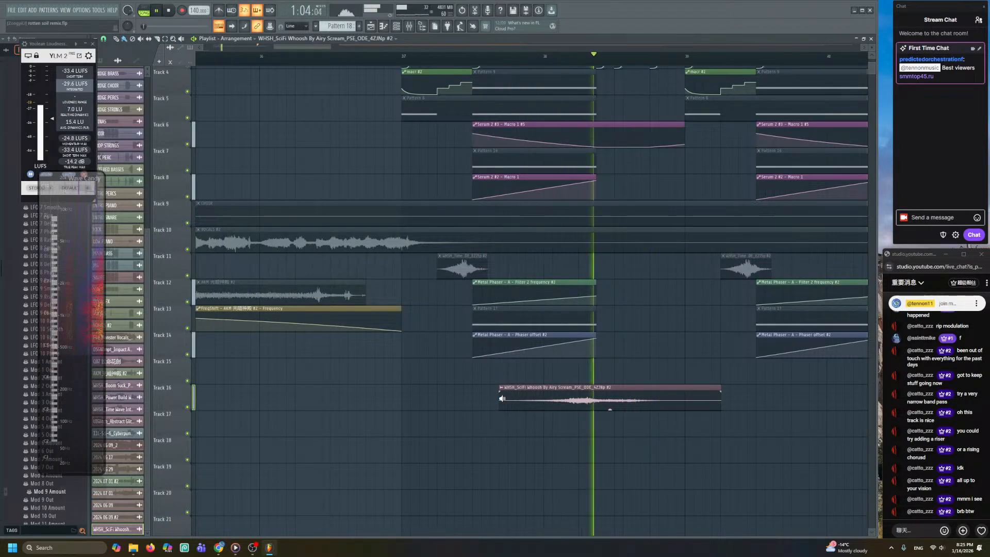
- Move the SciFi whoosh clip up to Track 15 and reset its clip gain
scroll(556, 402, up, 3)
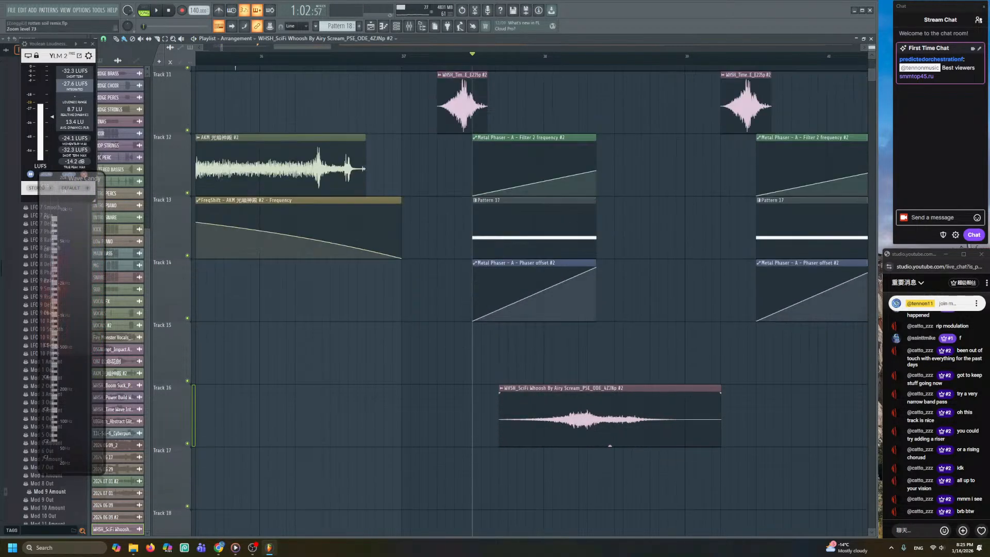
drag(612, 383, 610, 382)
double_click(585, 350)
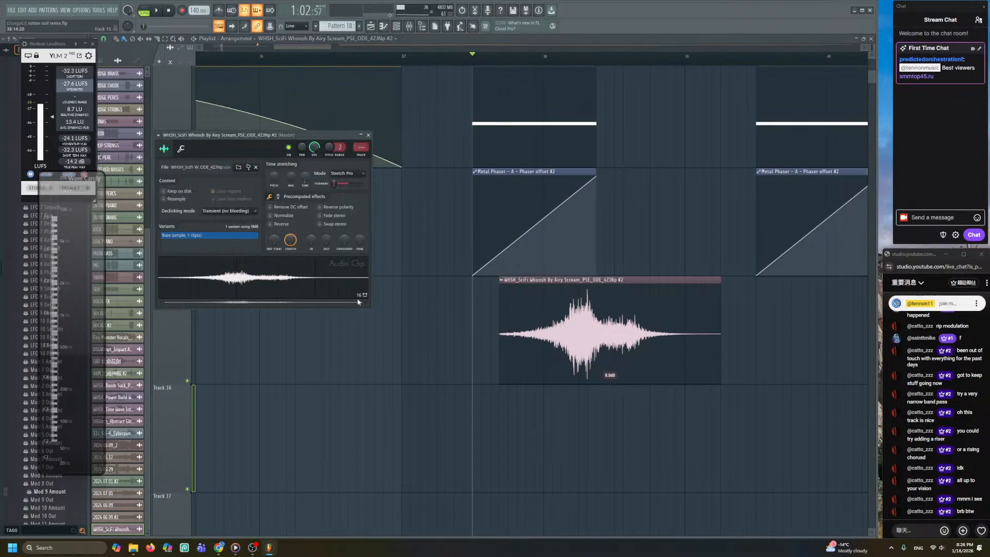
right_click(609, 384)
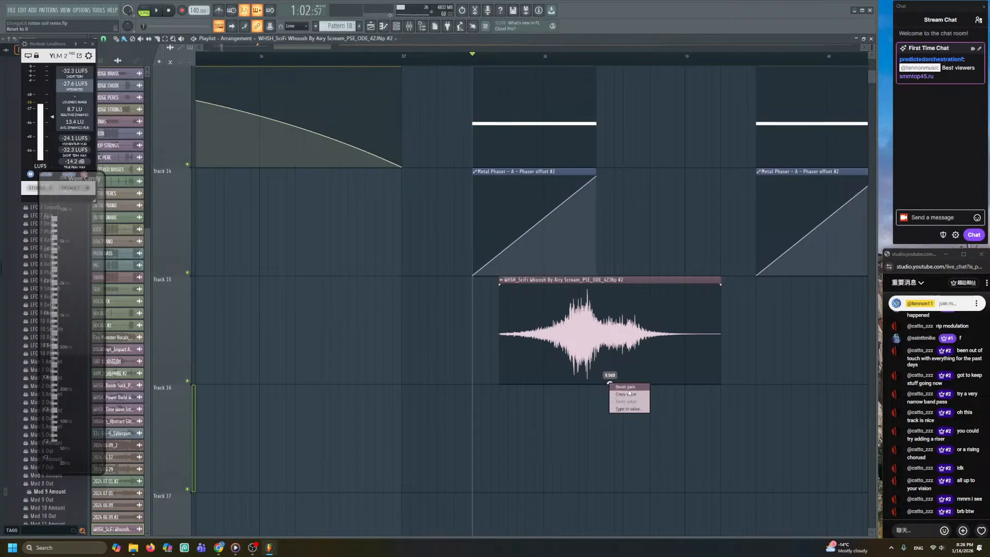
click(625, 387)
- Normalize the SciFi whoosh sample in its channel settings
double_click(565, 357)
click(285, 215)
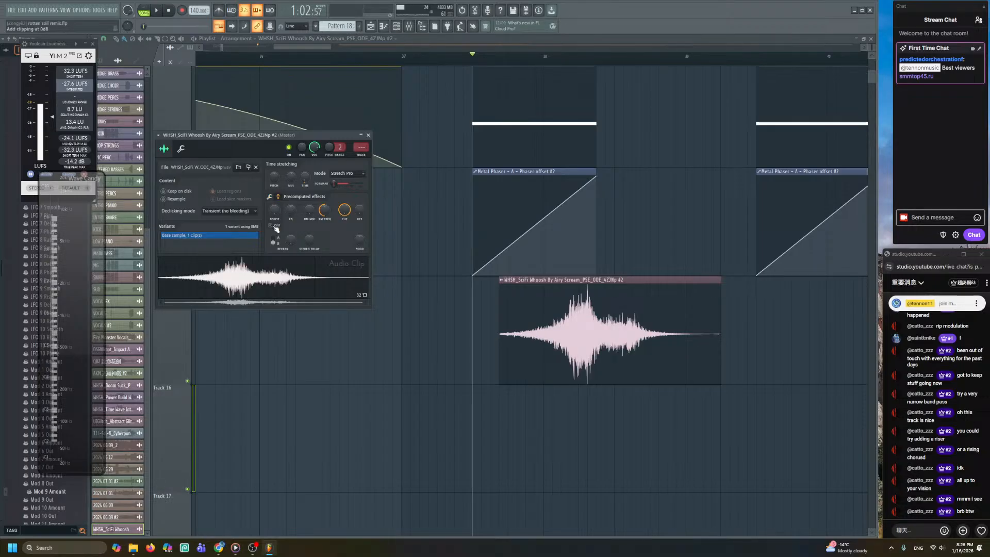
key(Escape)
- Play the whoosh in the mix and nudge its clip later so its peak meets the end of the Metal Phaser clip
key(space)
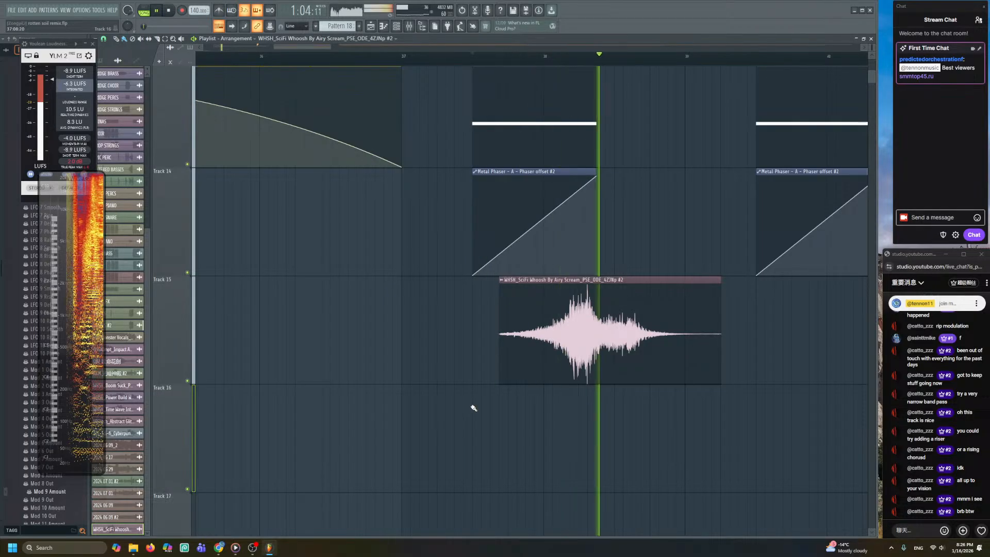
key(space)
scroll(613, 341, up, 3)
key(space)
drag(548, 336, 562, 336)
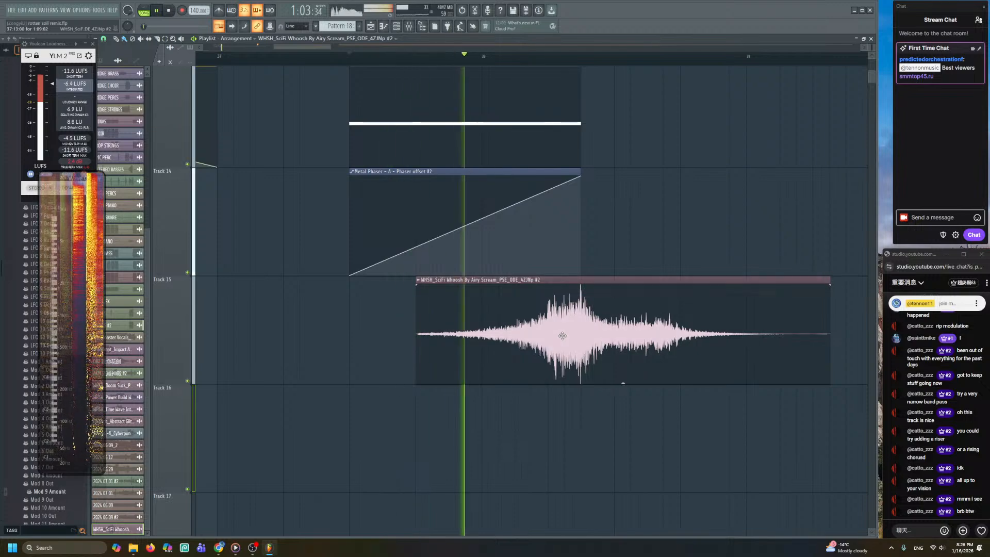
- Solo Track 15 and play the SciFi whoosh by itself
double_click(562, 335)
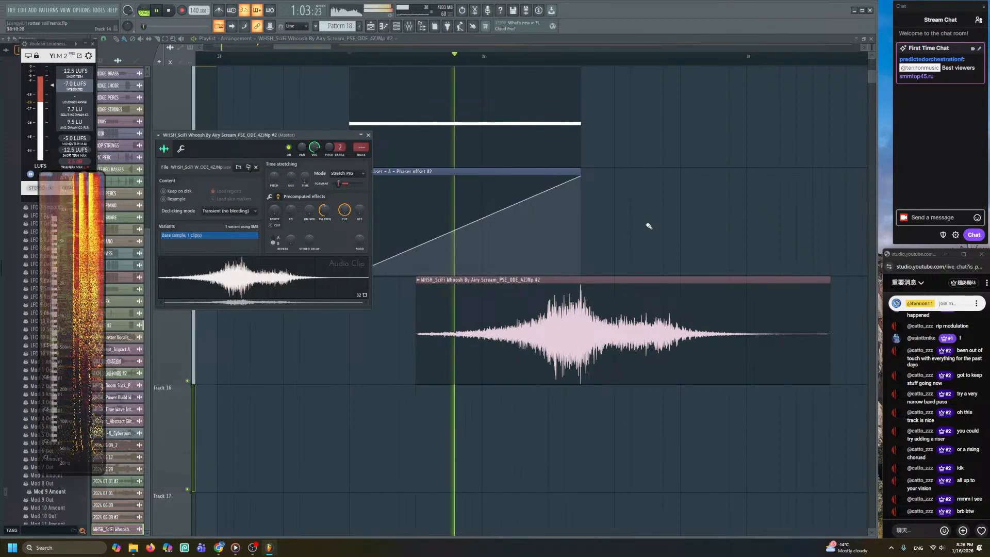
key(Escape)
drag(632, 252, 486, 271)
key(space)
right_click(187, 399)
key(space)
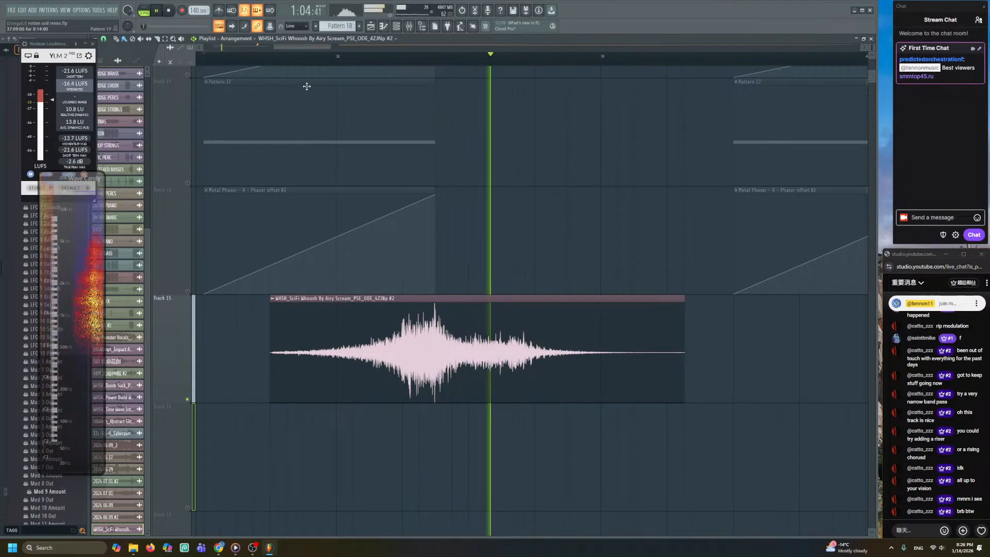
- Try boosting the whoosh sample's gain by 11%, reset the boost and replay the sound
double_click(381, 308)
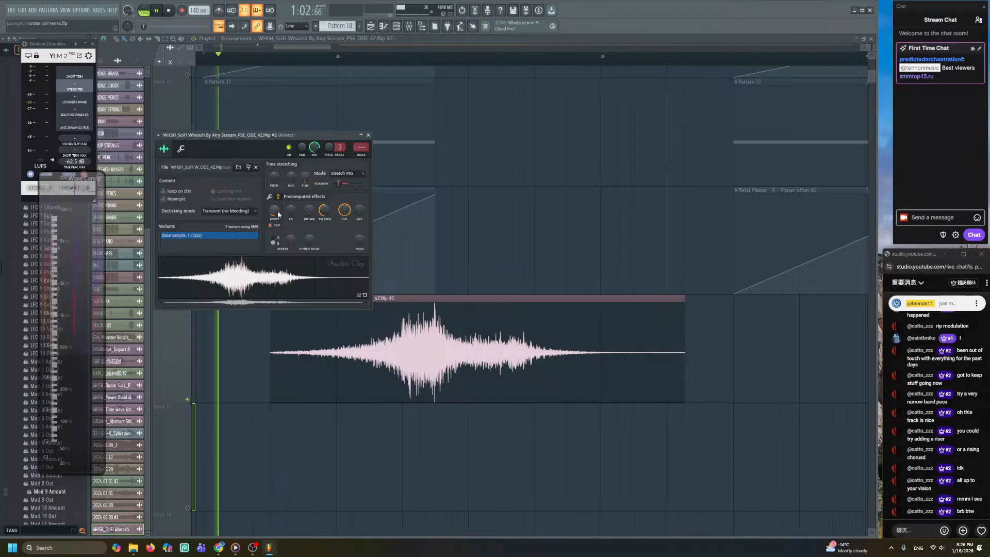
drag(274, 209, 274, 201)
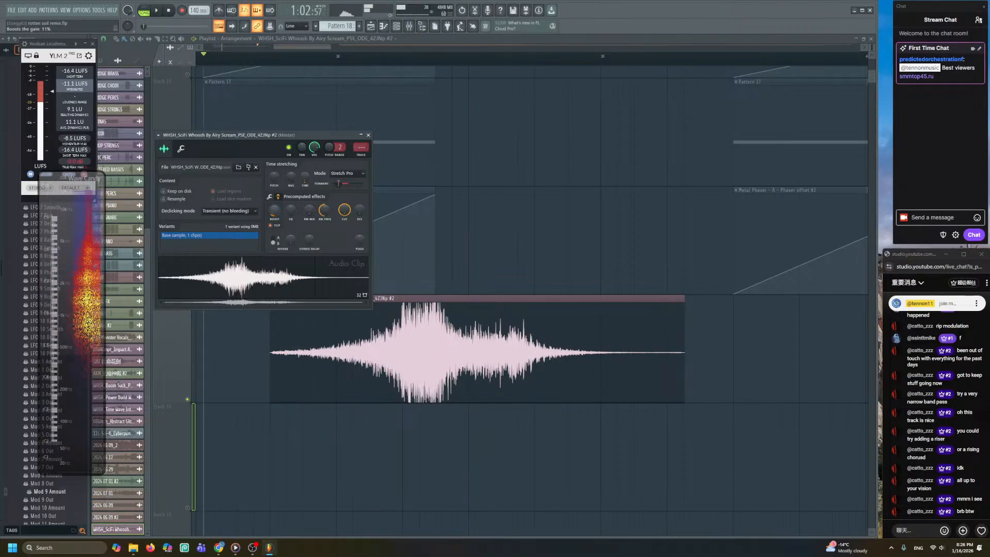
right_click(275, 210)
click(283, 215)
key(space)
click(270, 197)
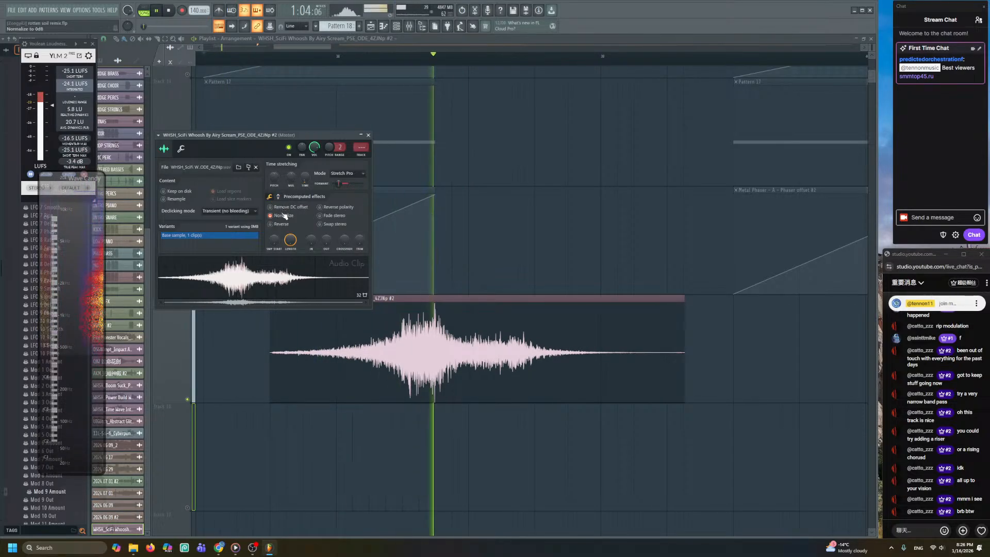
key(space)
click(345, 173)
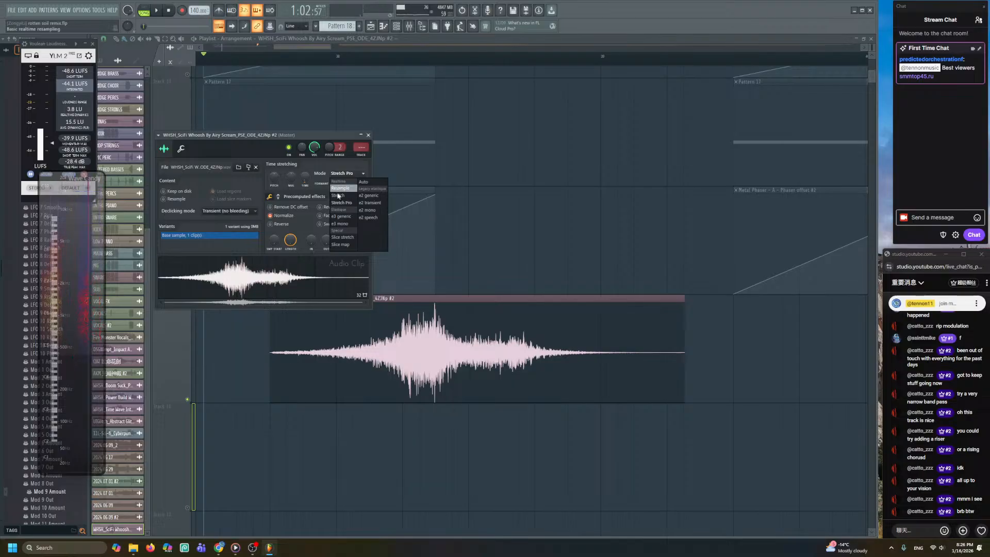
click(319, 171)
right_click(526, 240)
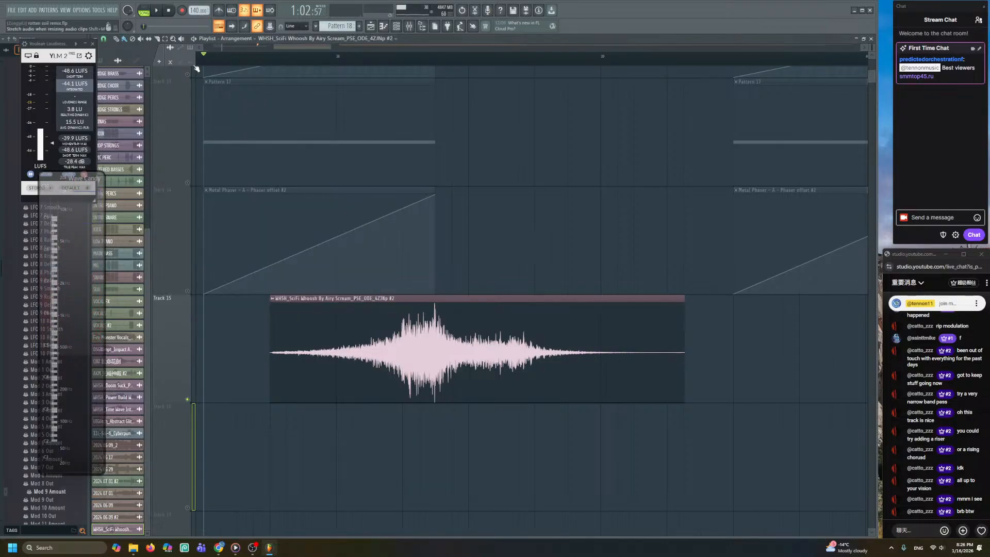
- Stretch the whoosh clip's start back to the start of the Metal Phaser clip and stretch its end further out
drag(280, 286, 375, 291)
drag(364, 342, 299, 343)
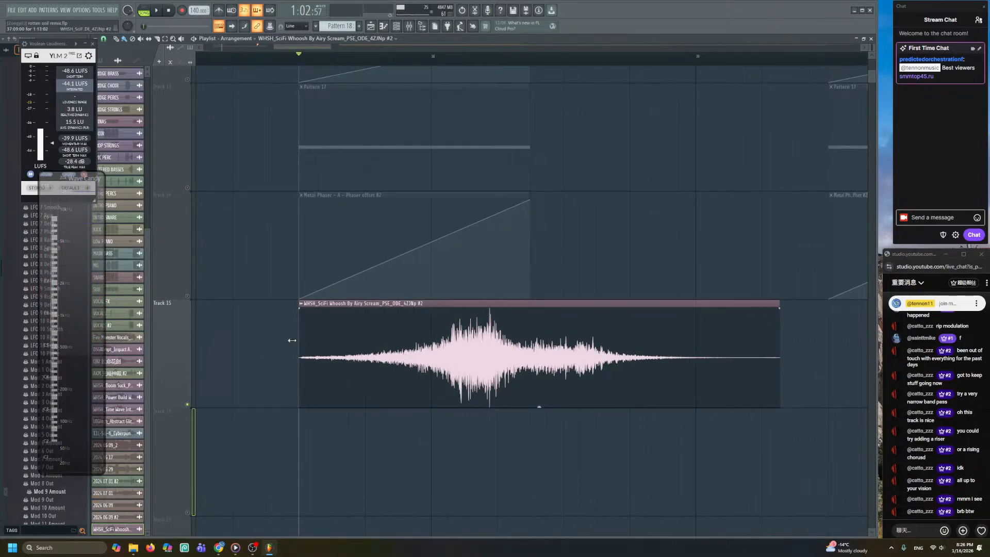
key(space)
key(space)
drag(779, 358, 836, 361)
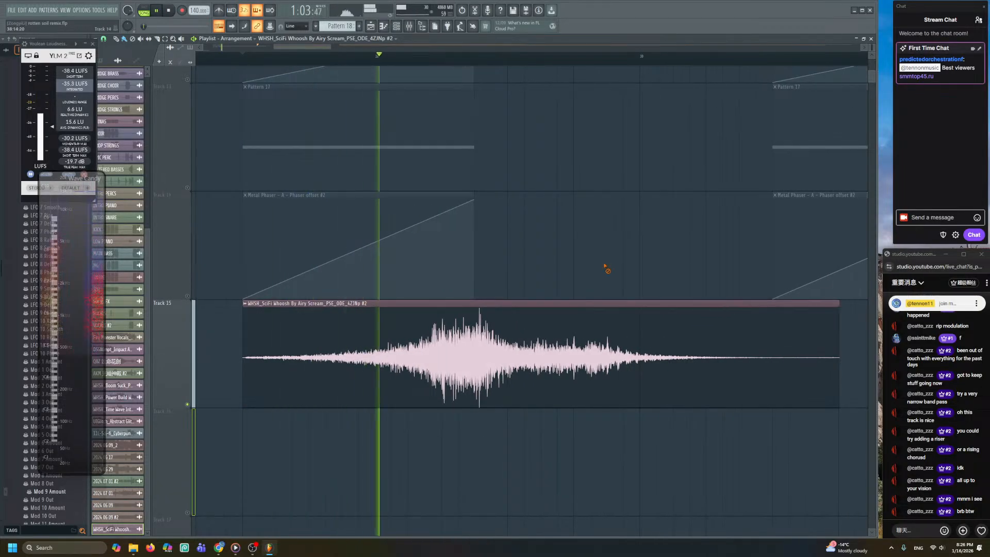
- Route the SciFi whoosh sample to free mixer track 20 and load Fruity Reeverb 2 in its first effect slot
double_click(523, 335)
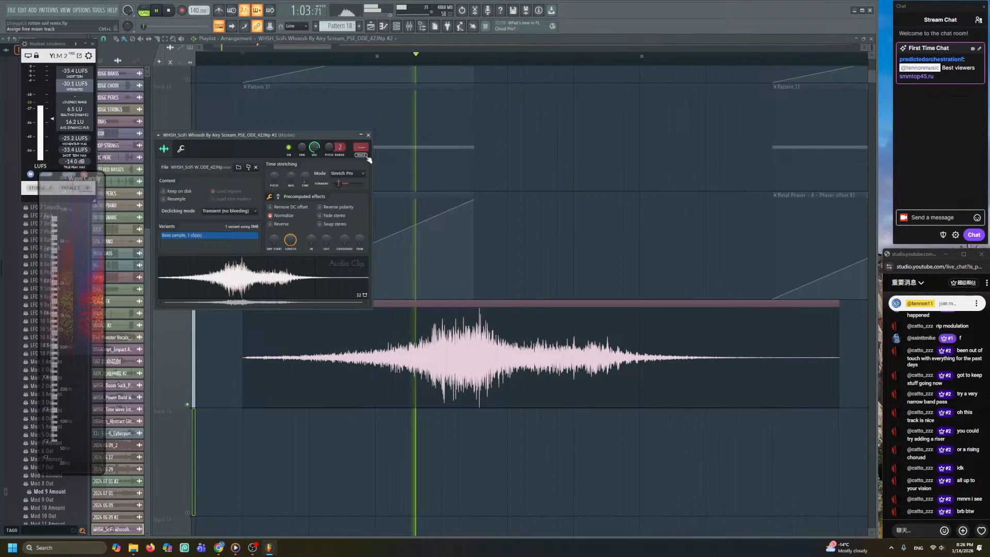
key(space)
key(ctrl+l)
click(799, 226)
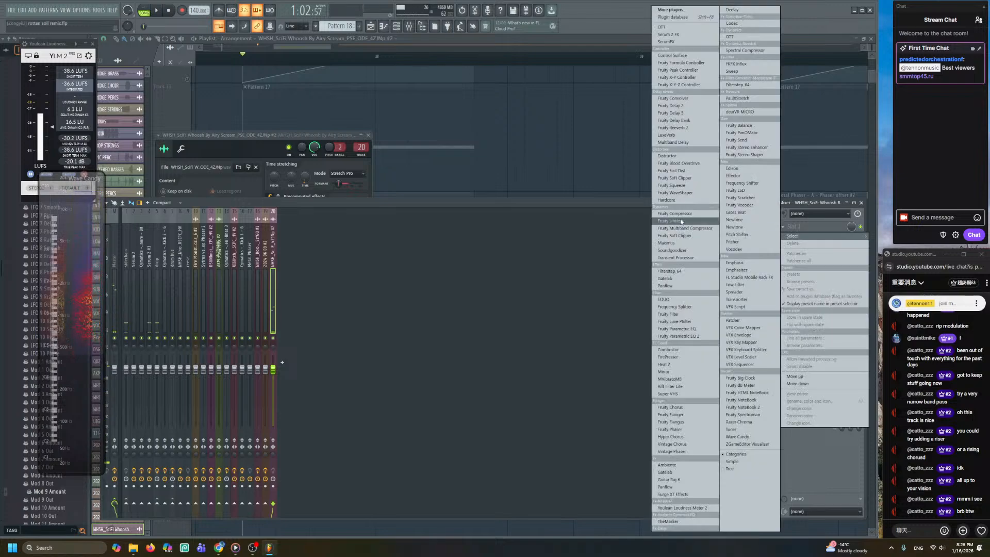
click(677, 127)
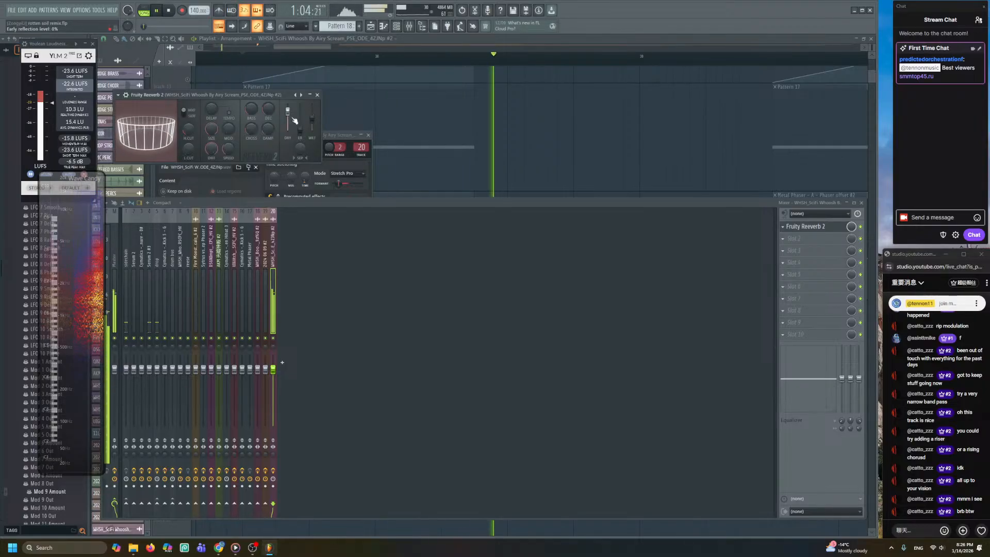
- Shift Fruity Reeverb 2 down to slot 2 and load Distructor ahead of it in slot 1
click(805, 227)
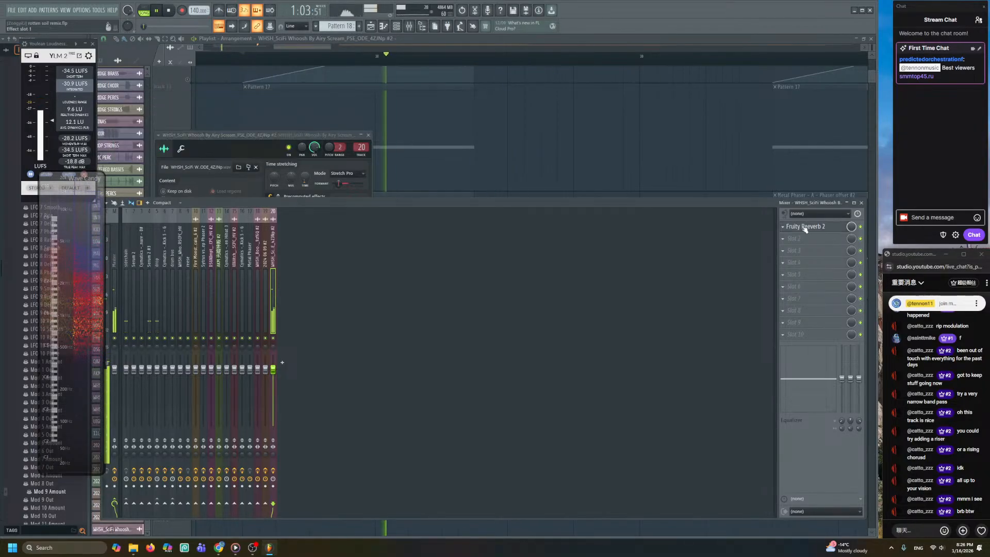
click(784, 227)
click(683, 154)
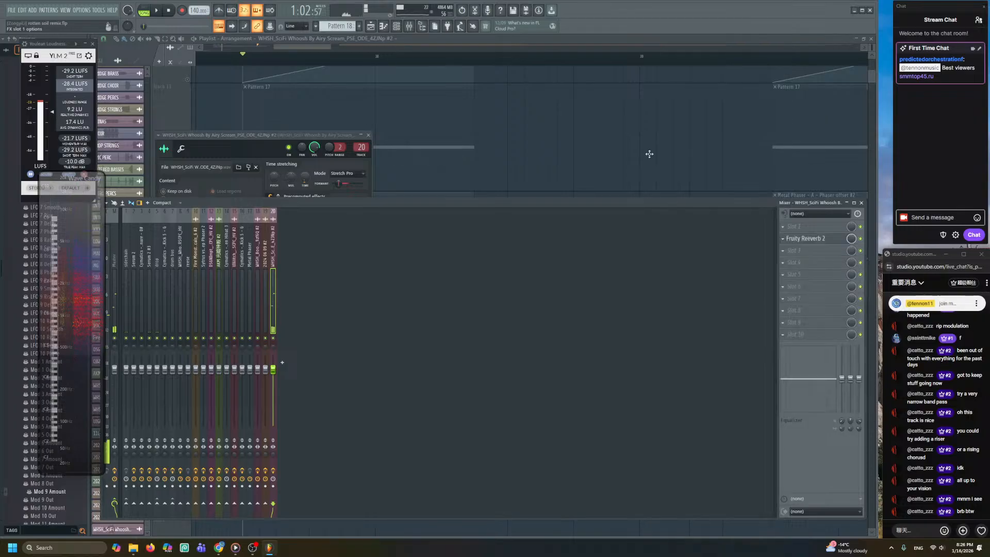
click(463, 106)
click(474, 128)
- Add a Distortion module in Distructor with the Harmor Classic algorithm and play the whoosh through it
click(169, 240)
click(178, 255)
click(186, 209)
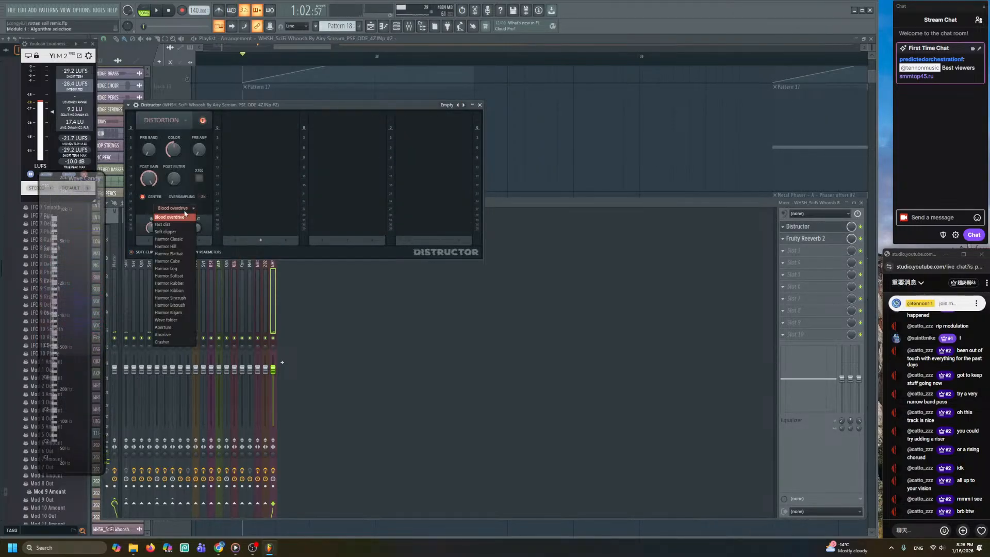
click(170, 239)
key(space)
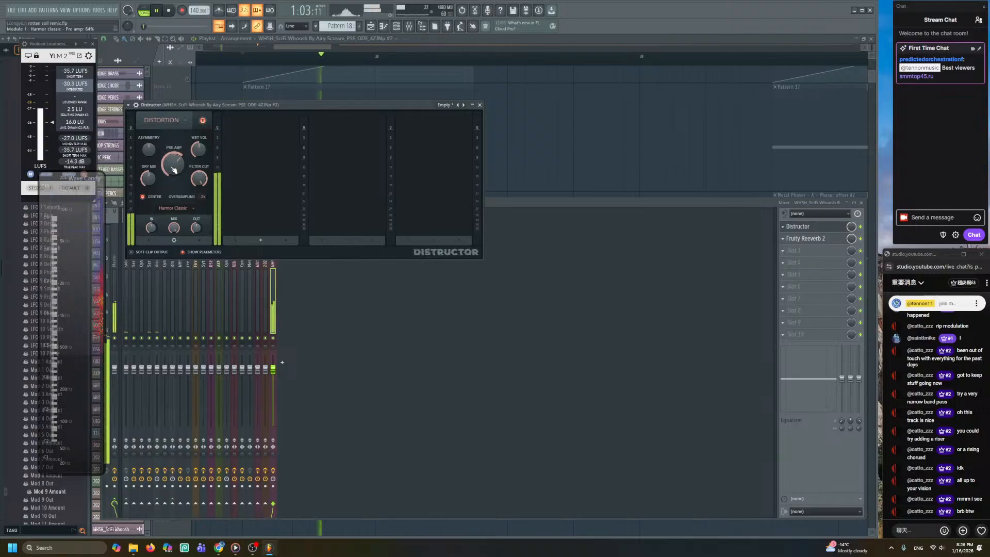
key(space)
- Switch the distortion algorithm to Harmor Softsat and play the whoosh again
click(180, 209)
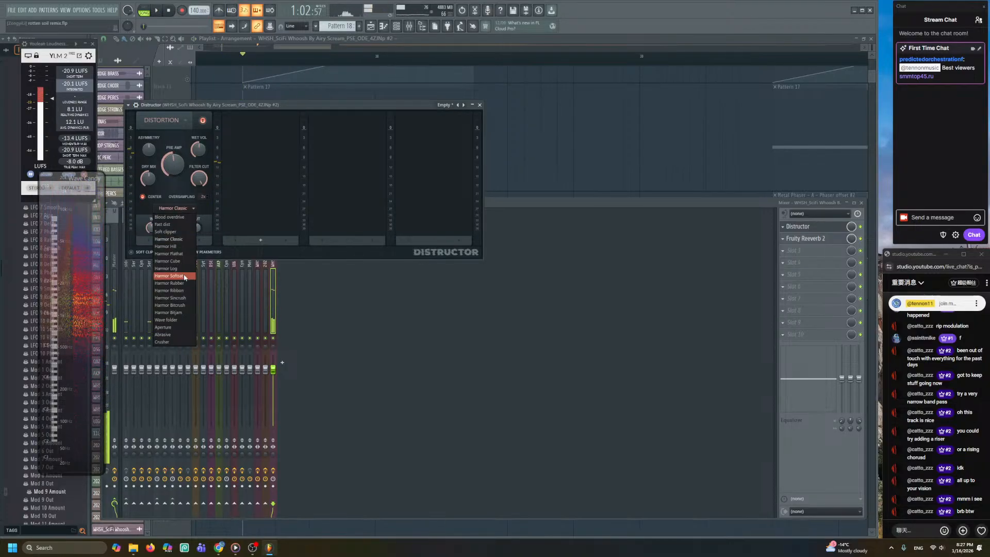
click(170, 275)
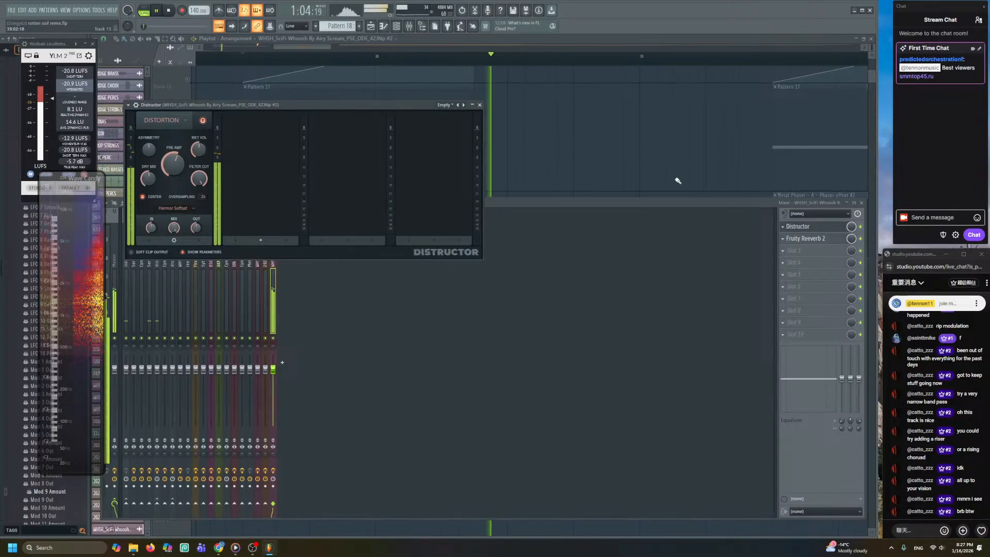
click(811, 240)
key(space)
- Load Fruity Parametric EQ 2 in slot 3 and boost the whoosh's high frequencies with band 6
click(790, 249)
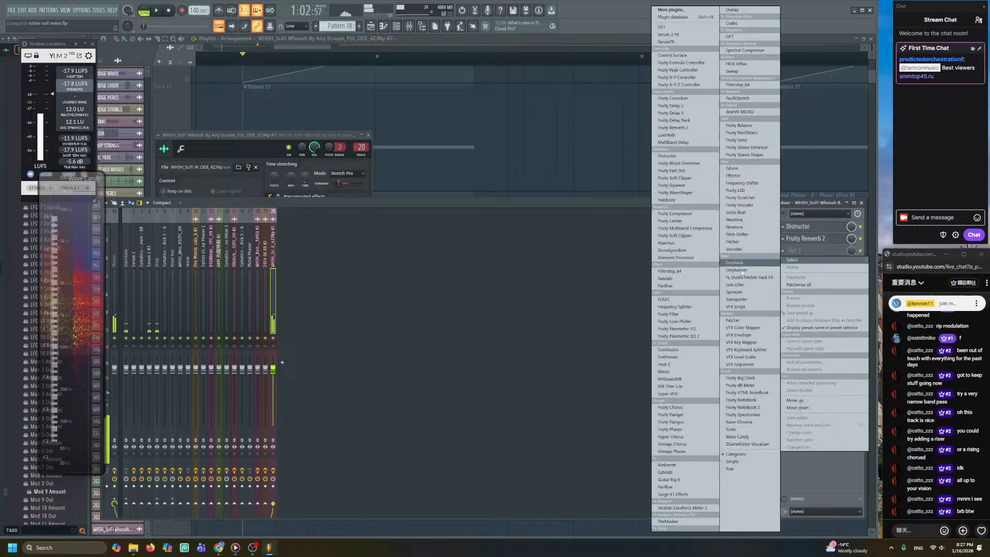
click(679, 336)
key(space)
drag(278, 180, 291, 153)
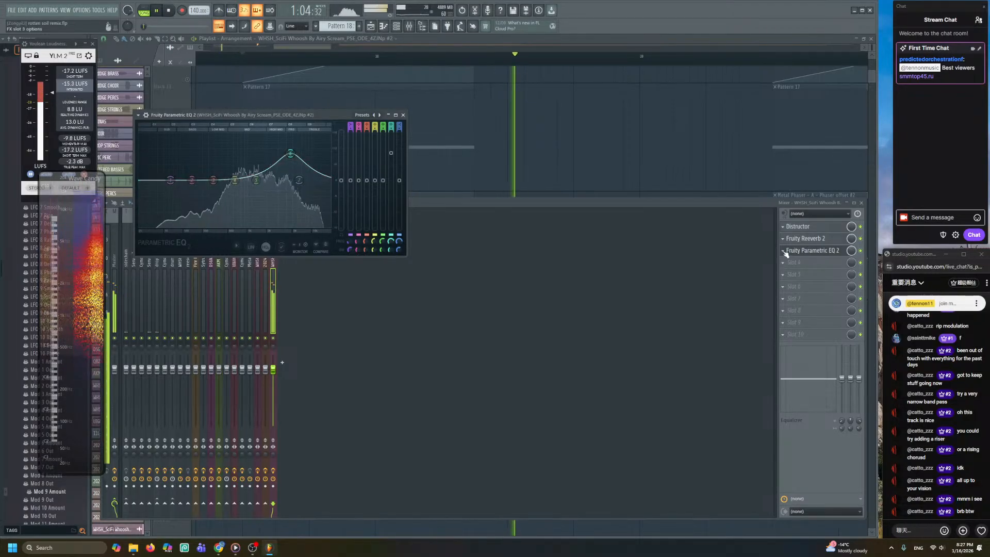
click(510, 174)
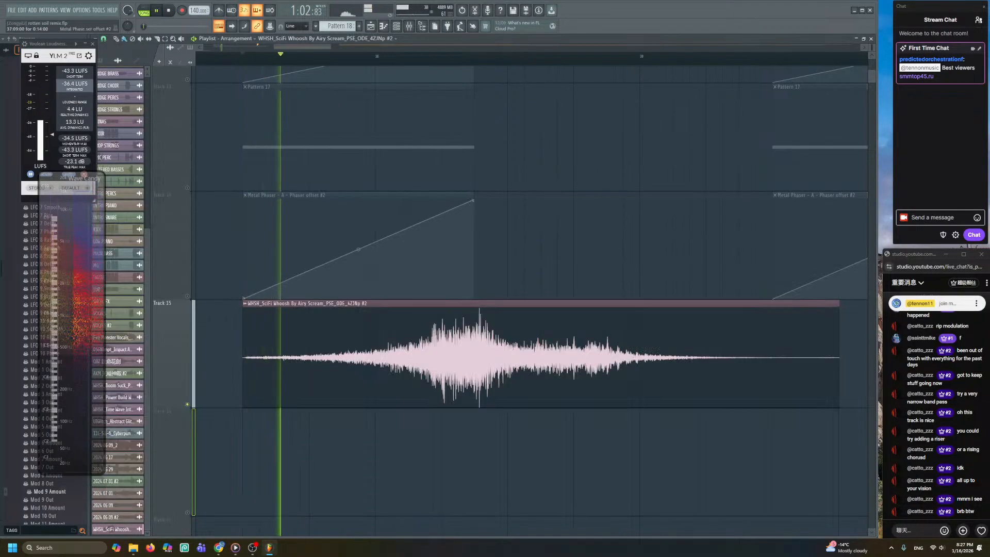
- End the solo on Track 15 and play the whoosh within the full mix
scroll(275, 272, down, 2)
right_click(187, 357)
right_click(347, 420)
scroll(387, 393, down, 2)
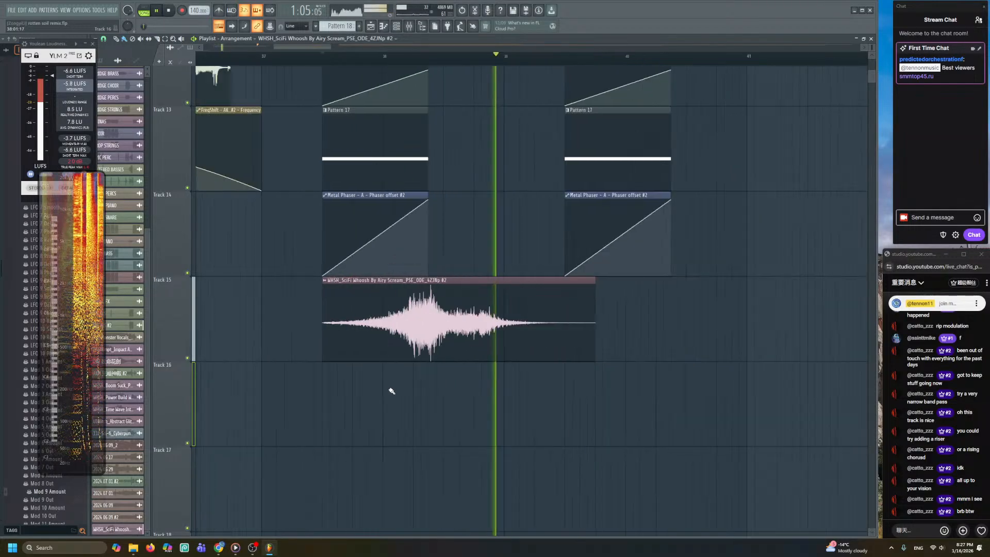
- Trim the whoosh clip's end to bar 39 with a fade-out and place a copy under the second Metal Phaser clip
drag(595, 329, 540, 327)
key(ctrl+z)
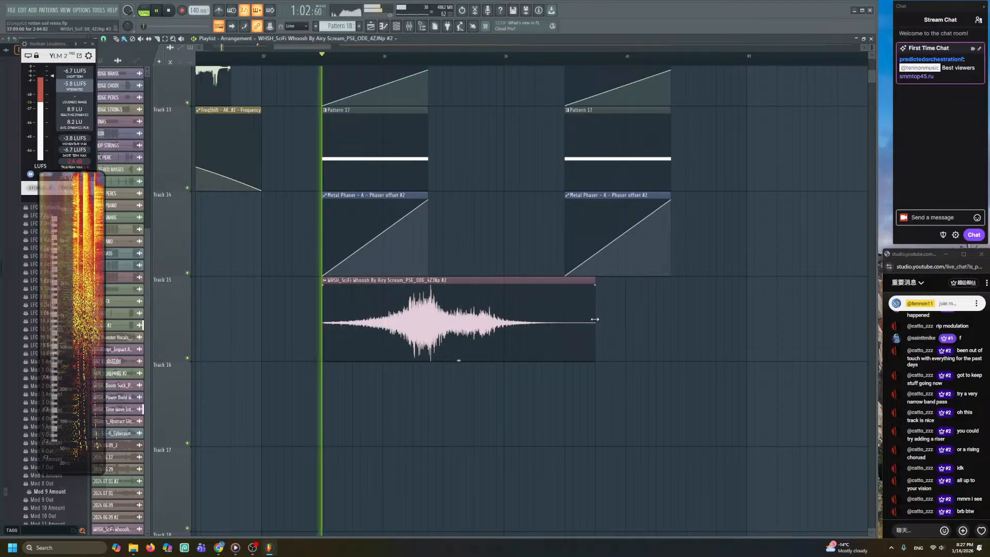
drag(594, 320, 507, 319)
drag(503, 285, 468, 285)
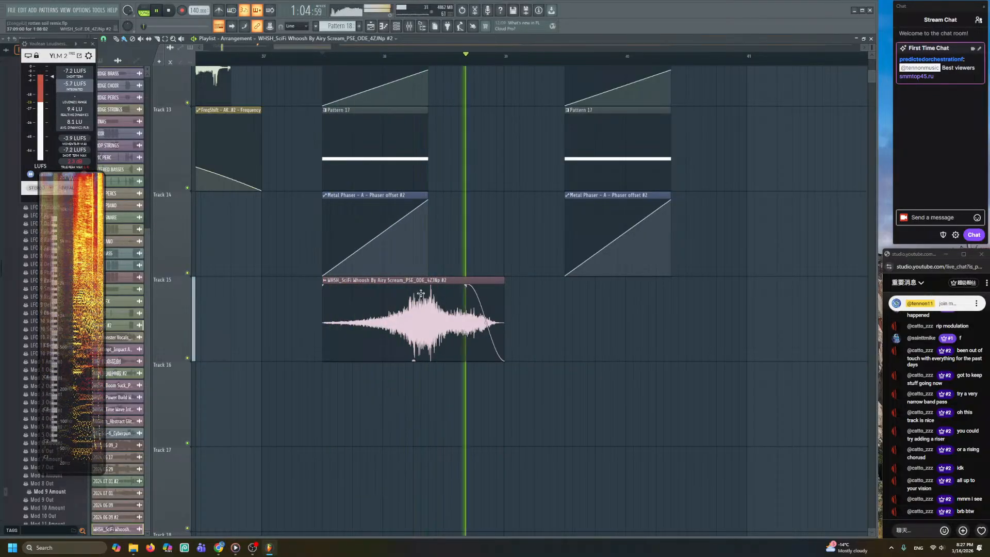
click(557, 307)
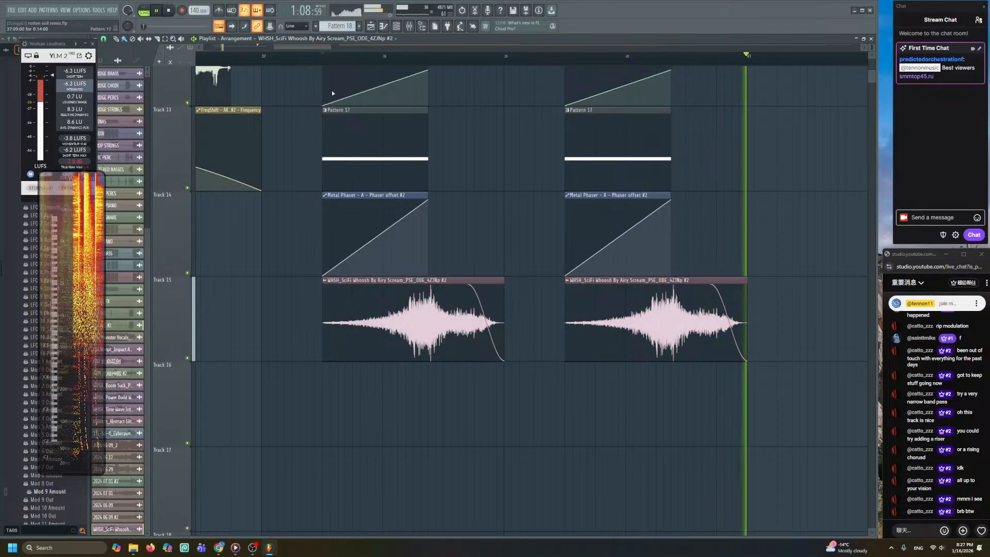
- Lower the main level of the whoosh's Parametric EQ 2 to about -3.6 dB while playing the mix
click(323, 60)
click(408, 26)
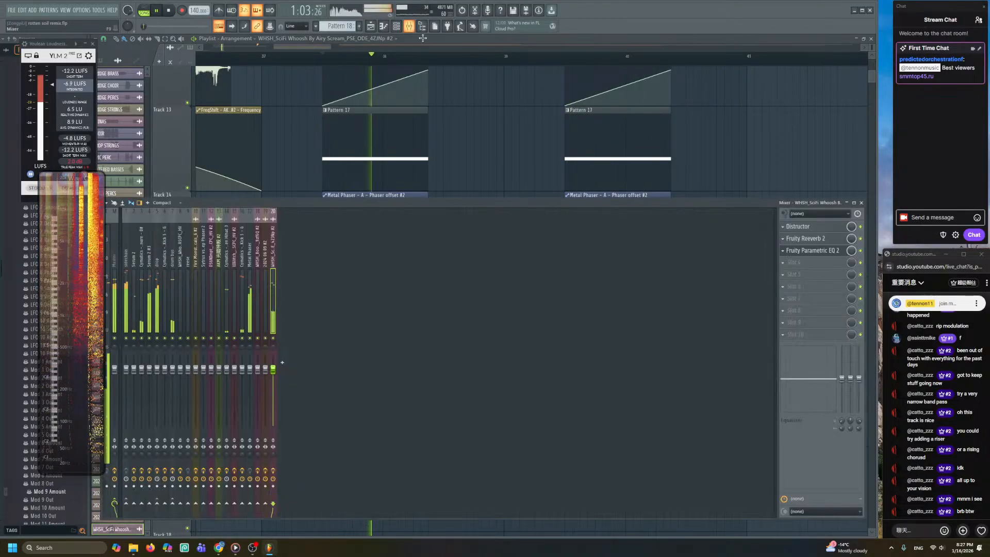
click(805, 251)
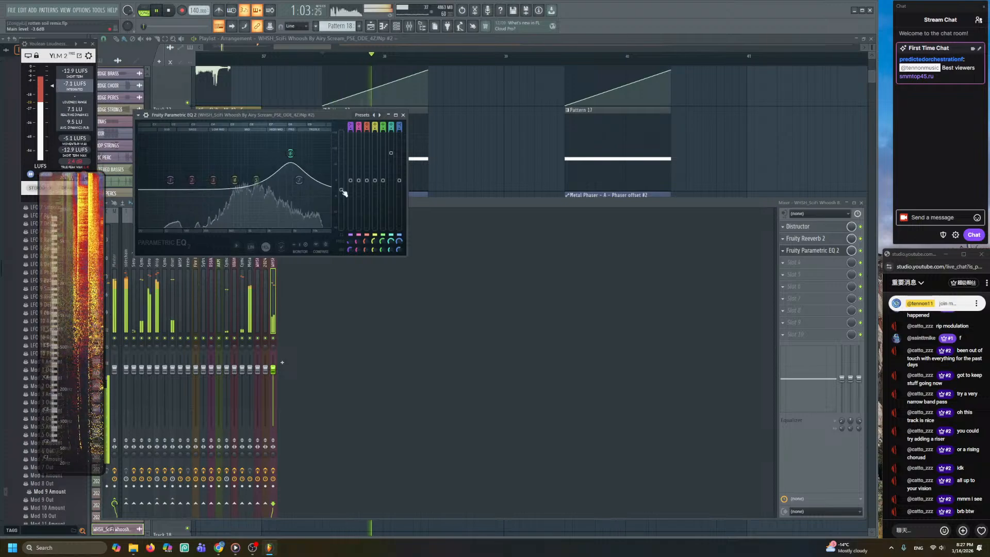
right_click(450, 176)
scroll(460, 304, up, 7)
key(space)
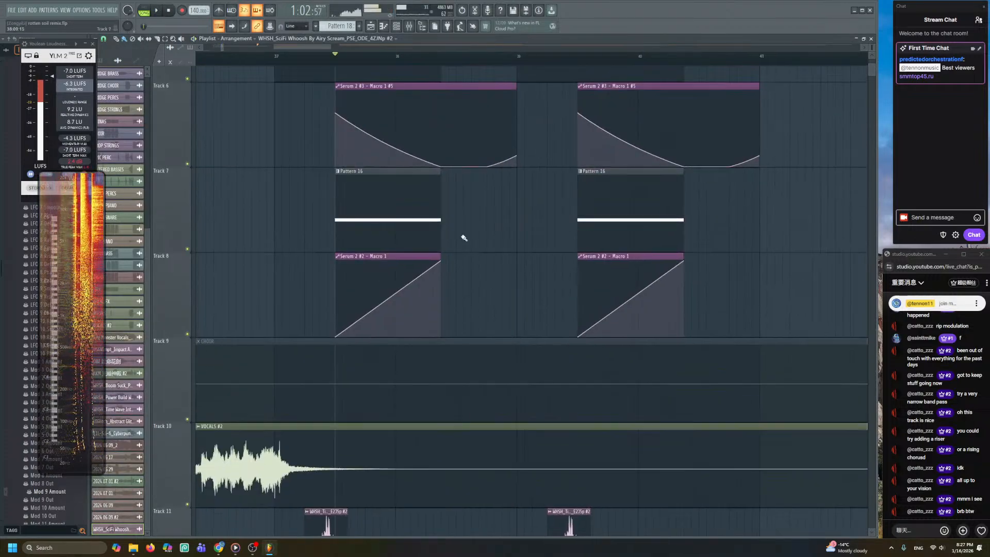
- Copy the earlier 2024 06 09 #2 clip on Track 8 and its Track 12 automation to the end of the first Metal Phaser clip
scroll(460, 243, down, 4)
scroll(460, 237, down, 2)
scroll(457, 238, down, 4)
key(space)
drag(457, 241, 610, 232)
scroll(363, 82, up, 4)
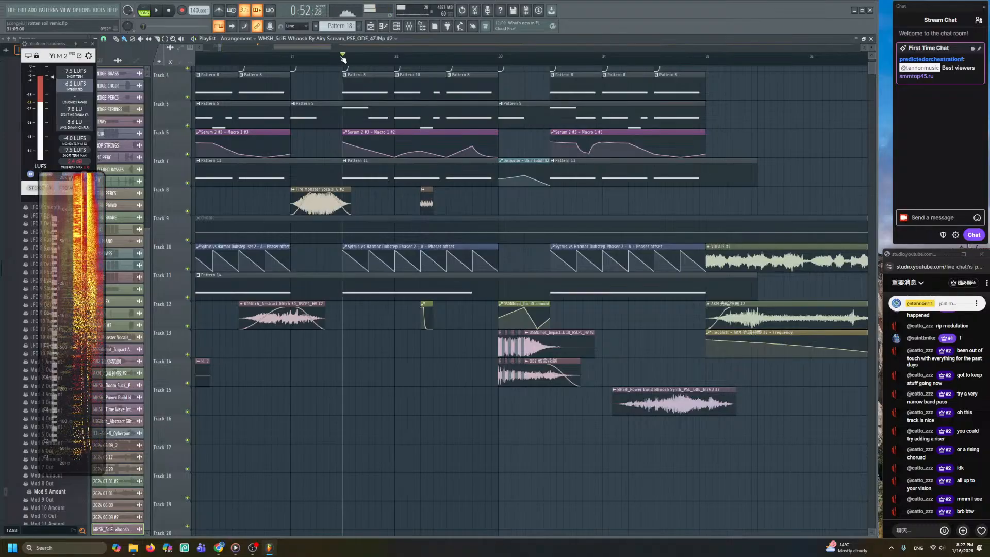
scroll(342, 59, up, 2)
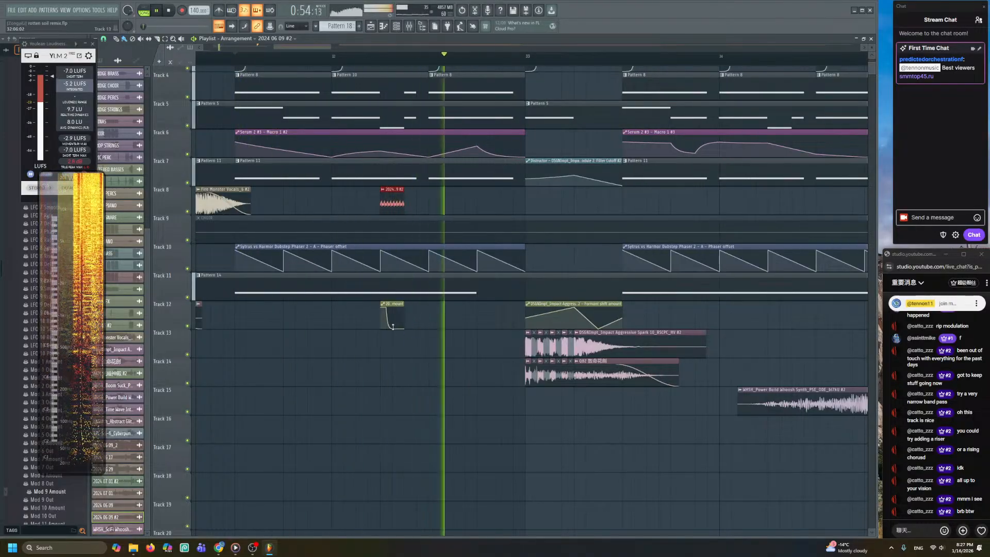
scroll(349, 241, down, 4)
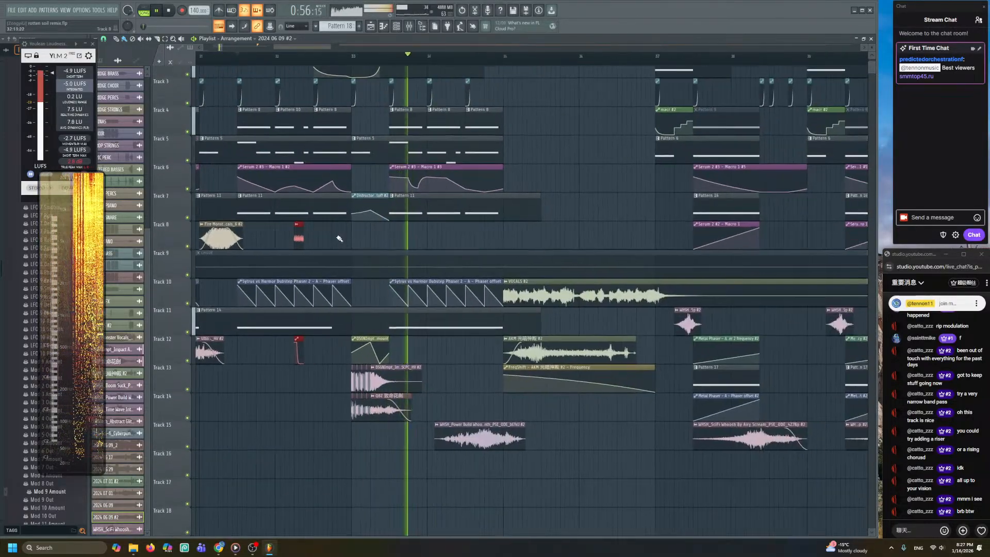
drag(303, 238, 544, 248)
scroll(571, 240, up, 2)
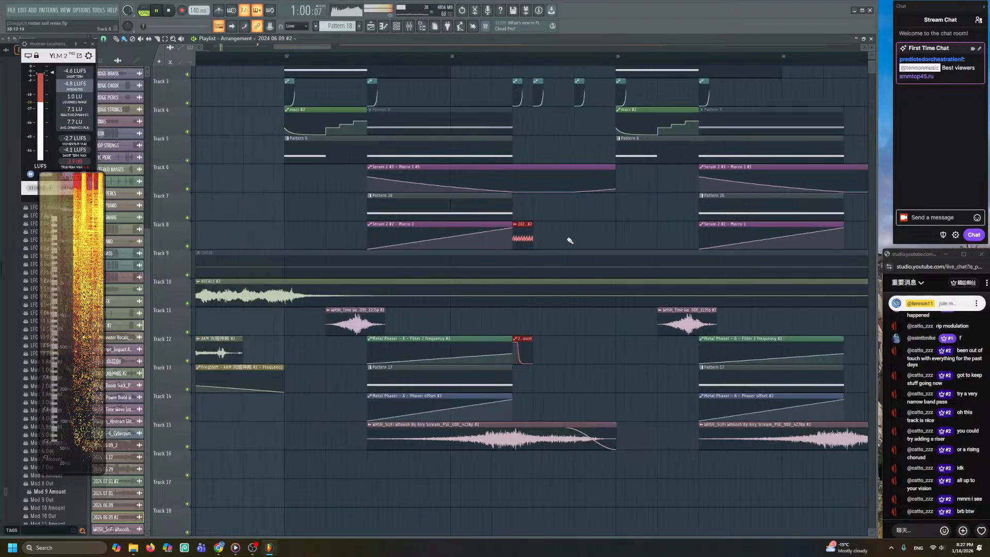
- Deselect the copied clips and inspect the 2024 06 09 #2 sample's settings and mixer effect chain
ctrl+click(545, 237)
double_click(523, 236)
key(Escape)
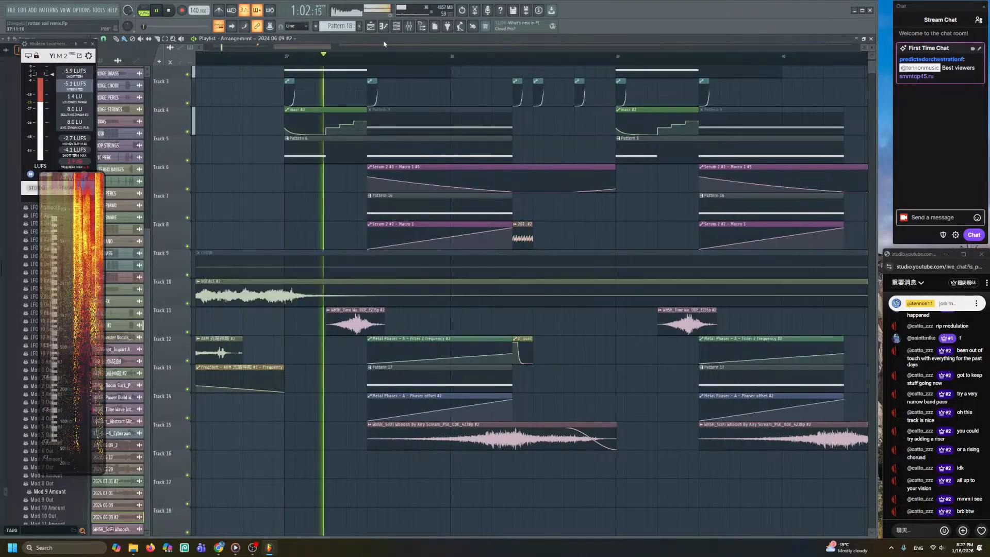
click(410, 28)
click(264, 235)
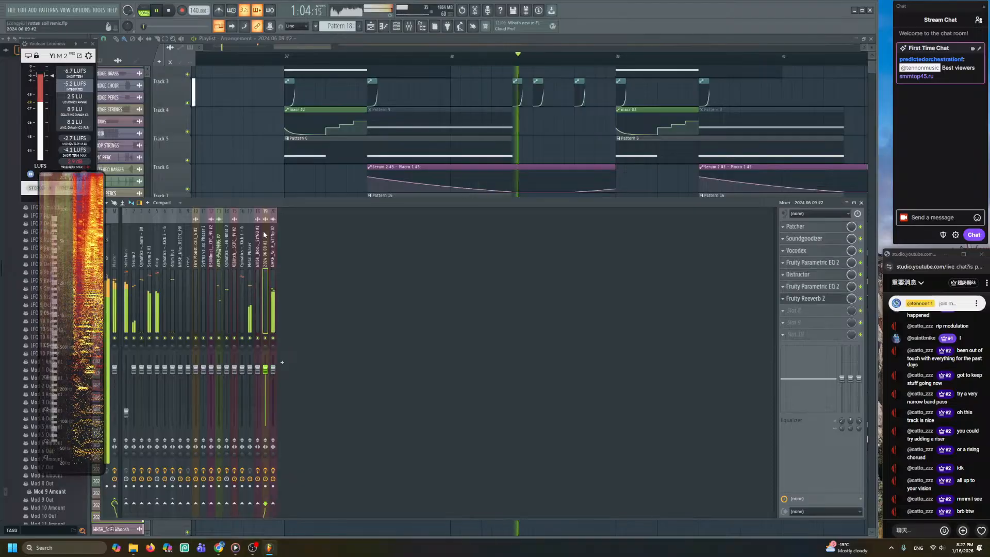
key(F9)
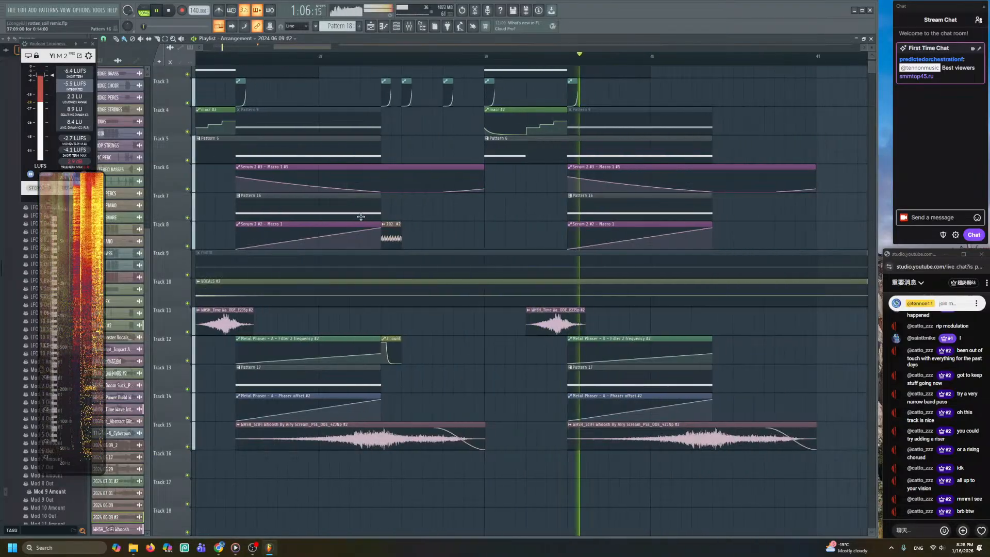
- Copy the 2024 06 09 #2 clip and its automation to the end of the second Metal Phaser clip
mouse_move(415, 322)
mouse_down()
mouse_move(395, 344)
mouse_move(726, 348)
mouse_up()
scroll(462, 334, down, 3)
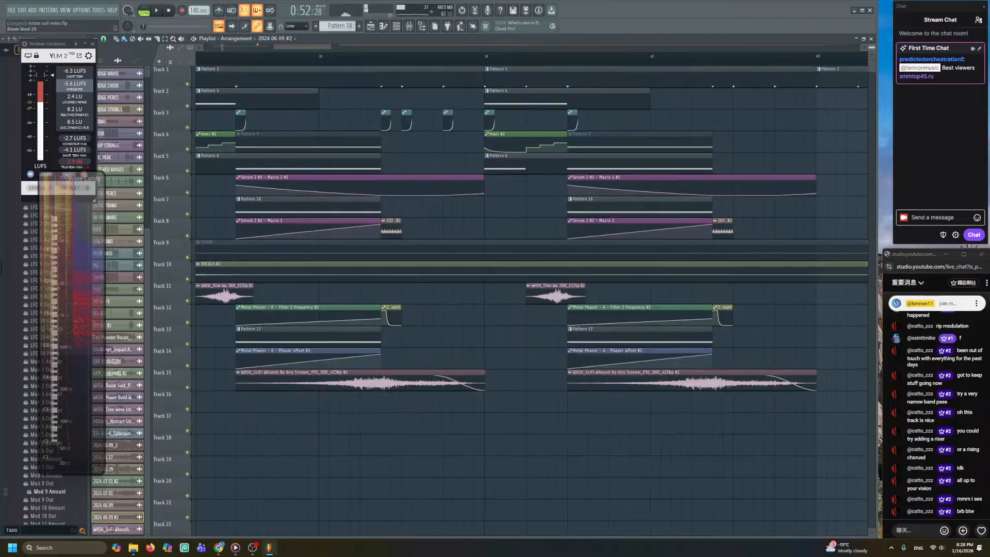
scroll(464, 334, down, 2)
scroll(466, 356, up, 3)
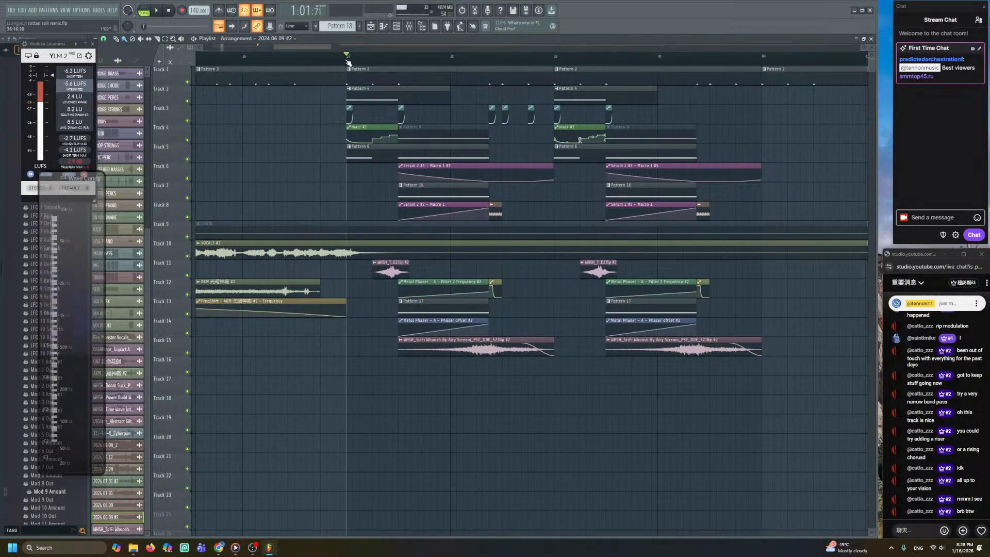
- Play the drop from bar 37 to review the added clips, looking through the available instruments in between
key(space)
click(397, 27)
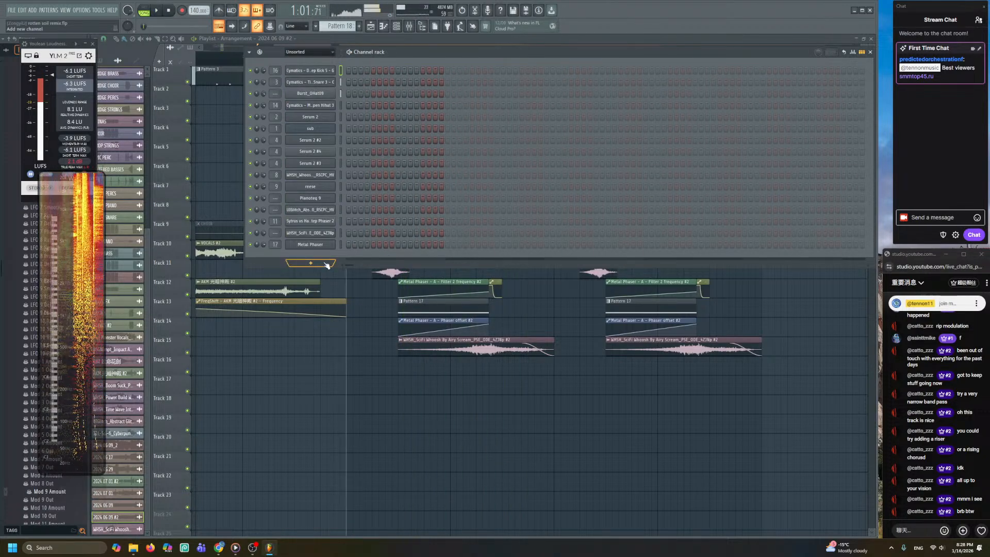
click(327, 264)
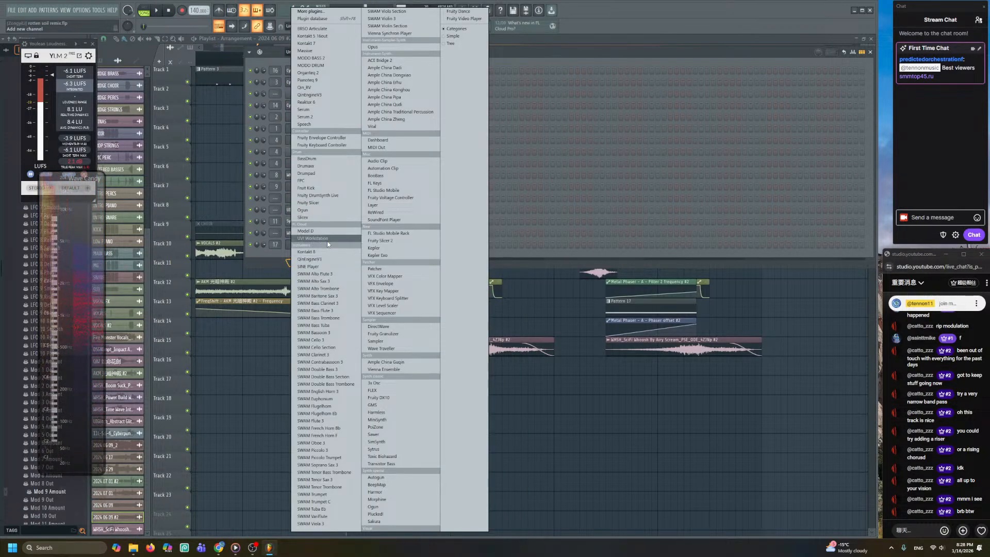
click(289, 366)
key(space)
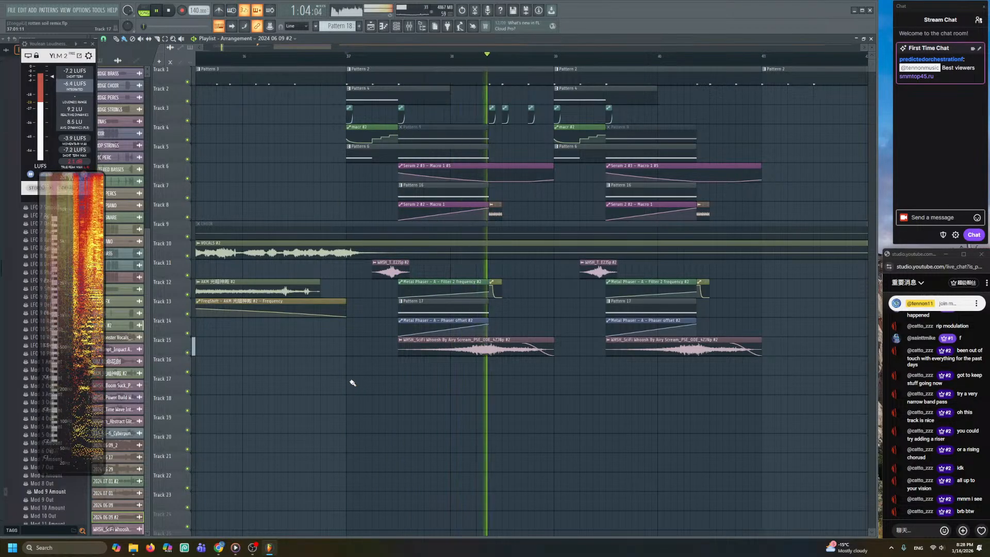
key(space)
key(space)
- Stop playback, open the SciFi Whoosh sampler channel and browse for a replacement sample in the Audio Files folder
click(395, 25)
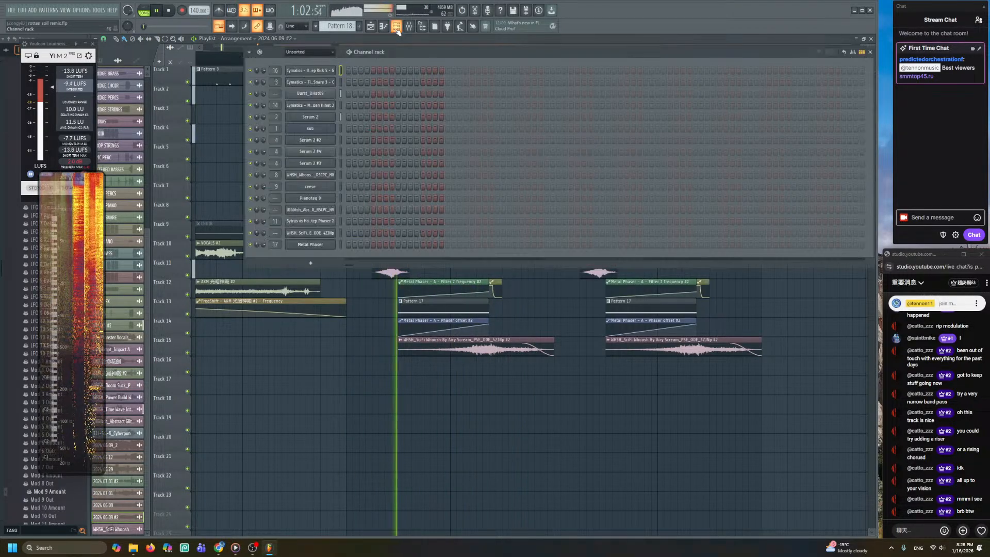
key(space)
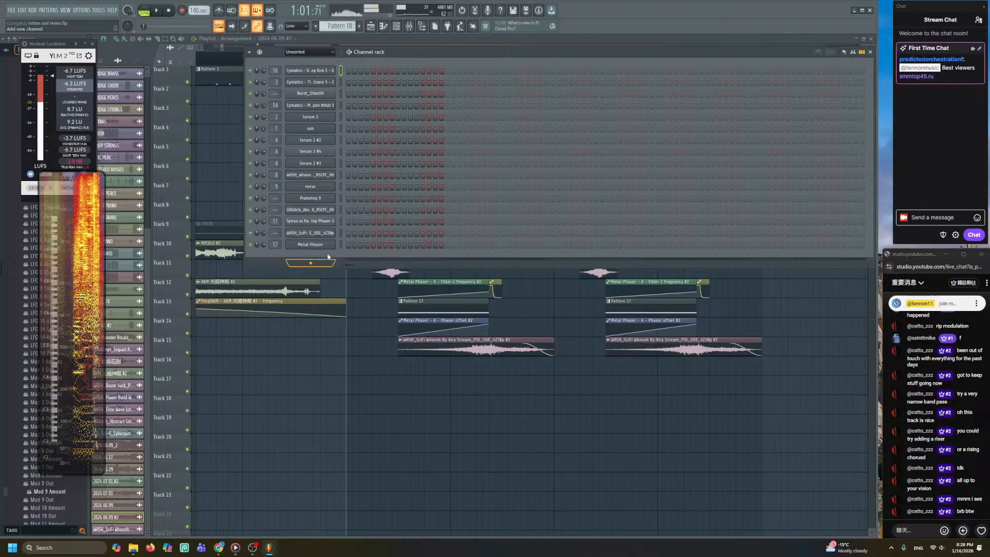
click(315, 232)
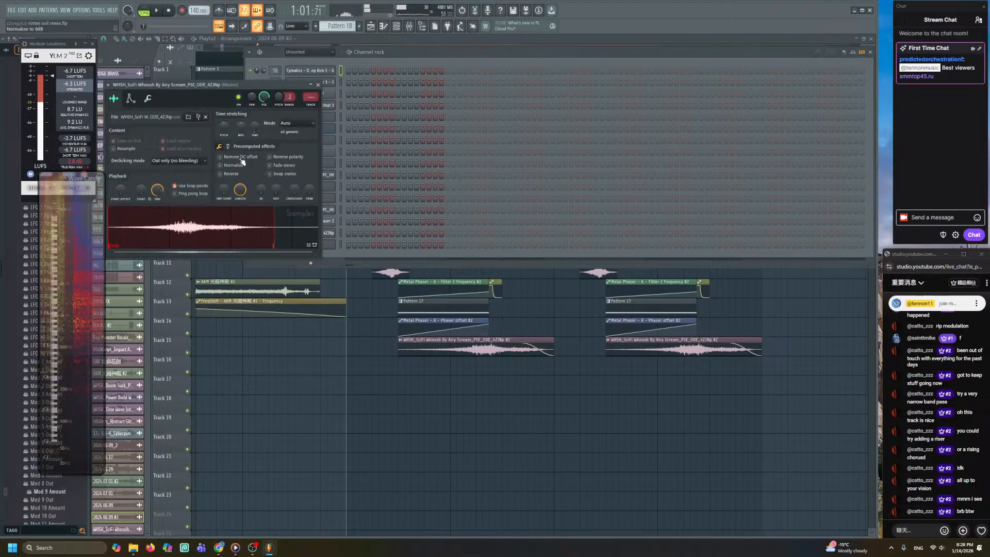
click(190, 117)
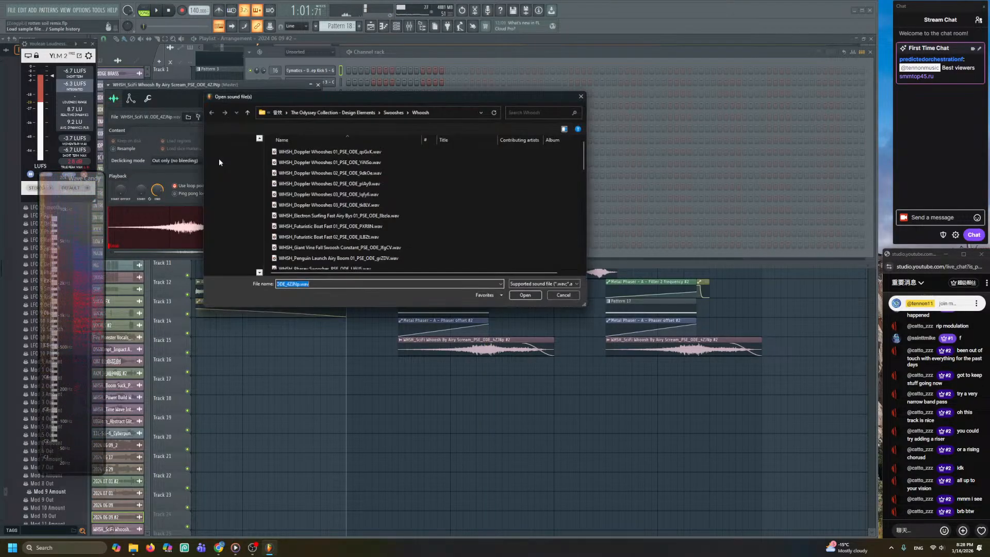
click(348, 114)
click(349, 112)
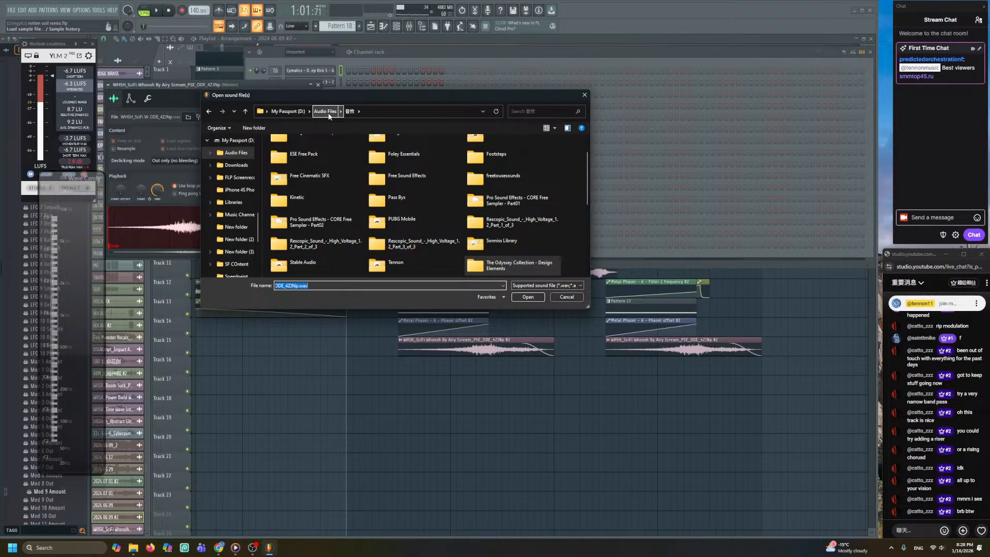
click(325, 112)
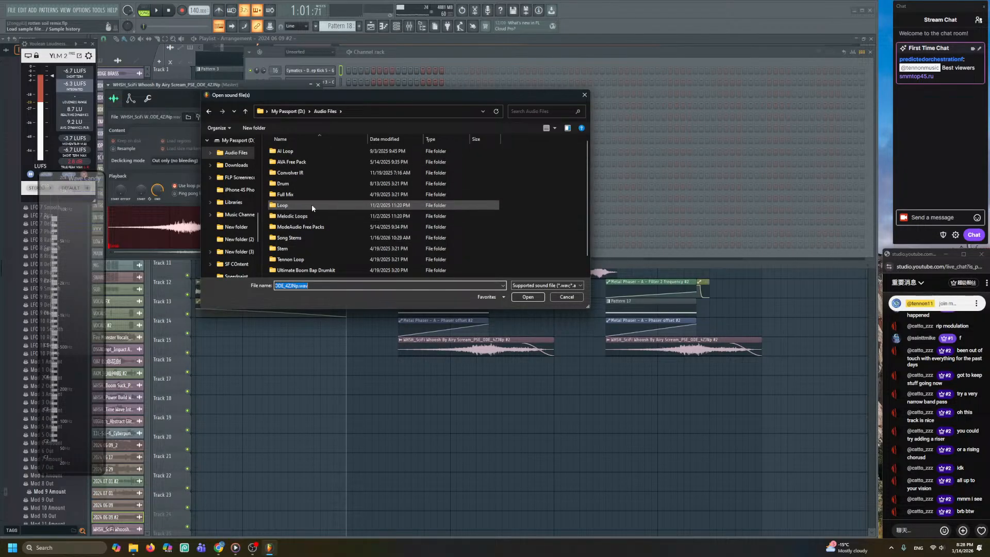
- Search the FX & Misc folder in Drum for "impact" and audition Cymatics - Impact (Checks).wav
double_click(303, 184)
scroll(337, 250, down, 2)
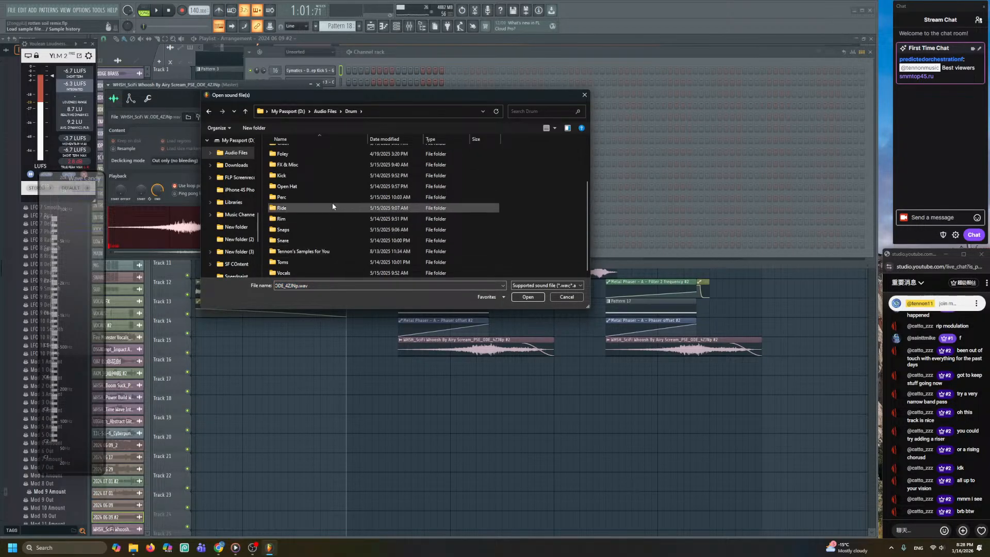
double_click(317, 164)
click(520, 109)
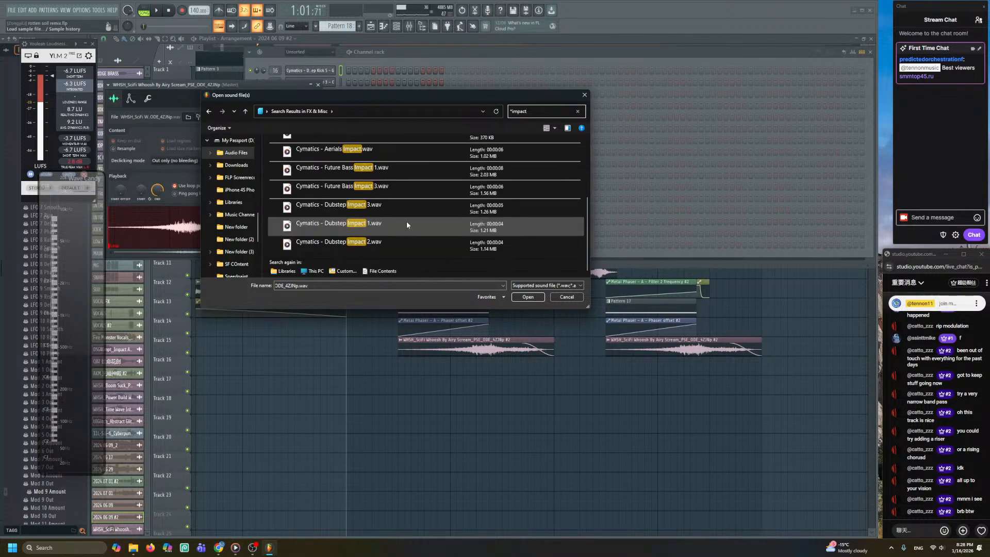
scroll(398, 202, down, 5)
click(398, 202)
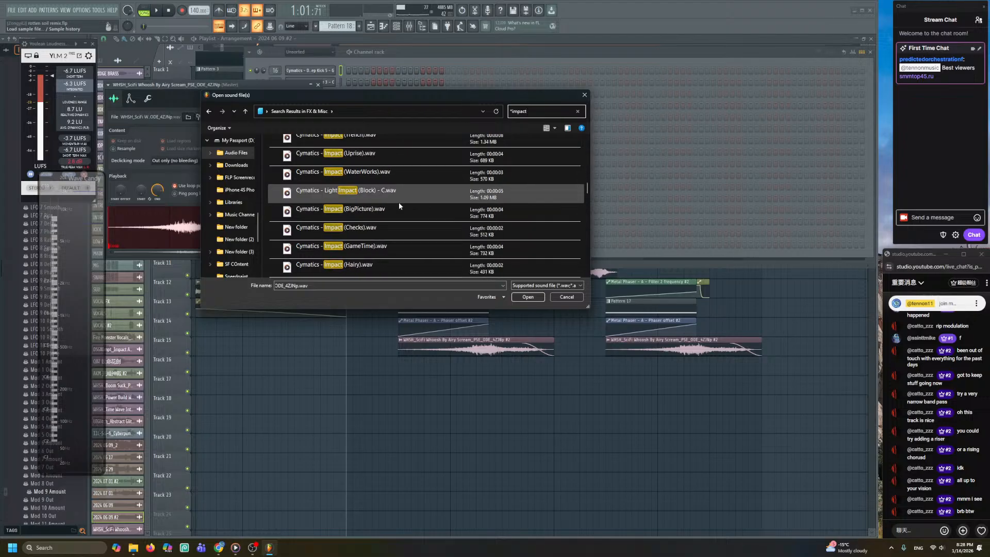
click(396, 228)
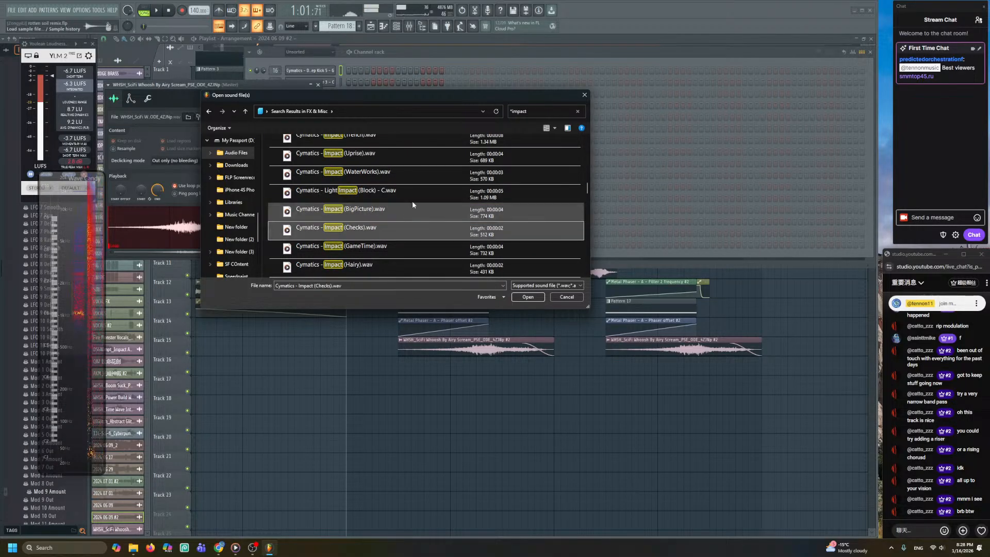
- Open the Firestarter Free folder inside 音效 > Free Cinematic SFX and audition its samples from Braam_NoImpact_Dissonance to Impact_OhMyGod
click(210, 112)
click(209, 111)
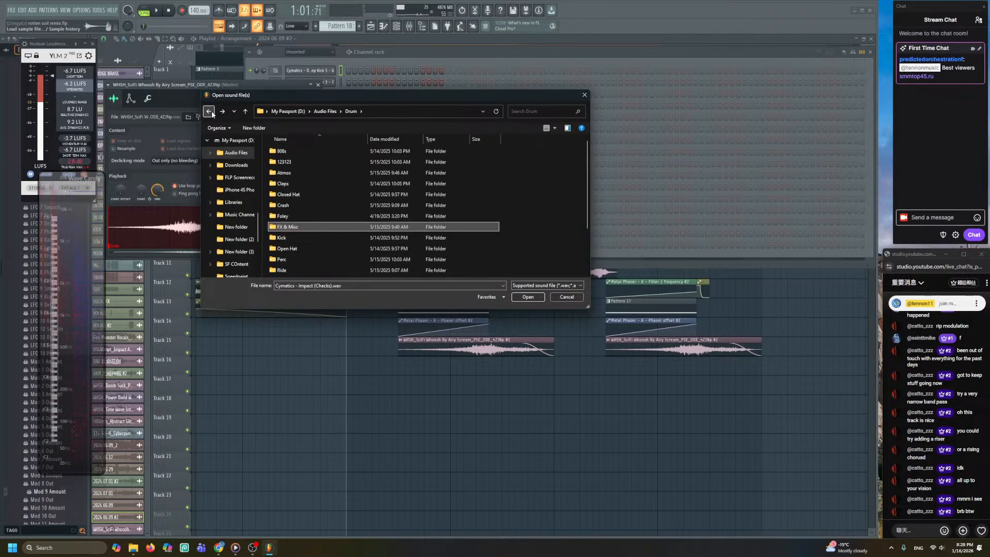
scroll(318, 242, down, 2)
click(208, 110)
scroll(315, 258, down, 1)
double_click(308, 270)
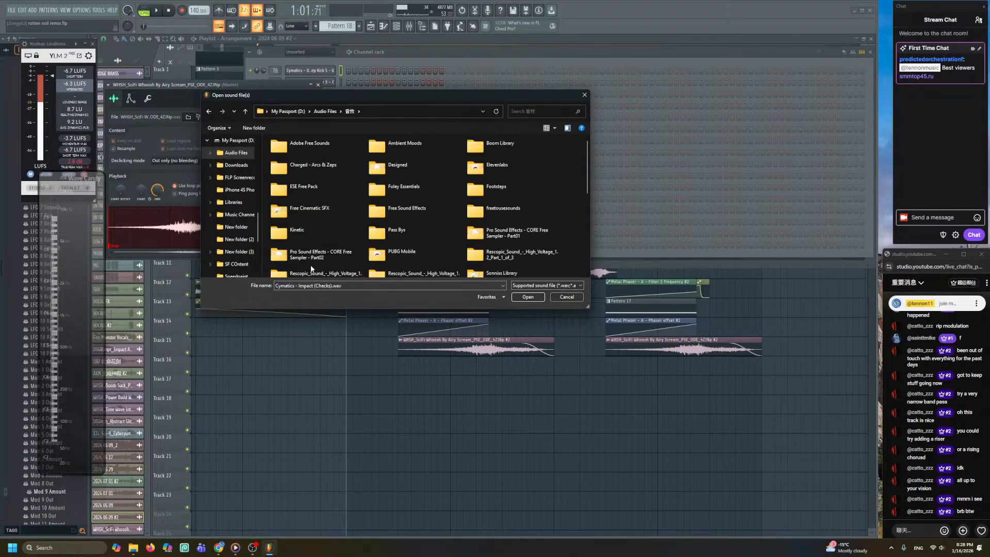
double_click(339, 206)
double_click(321, 151)
click(326, 161)
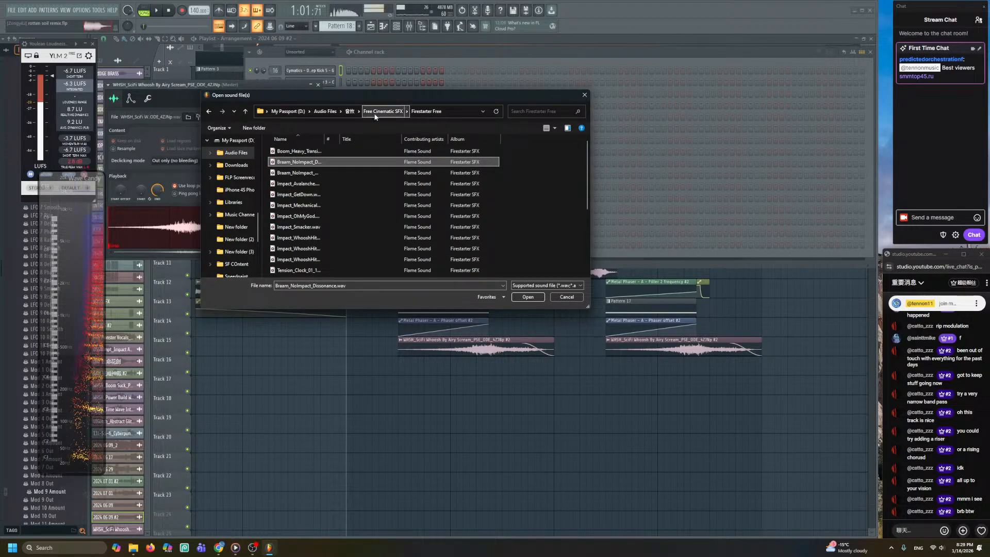
key(Down)
key(Down)
key(Down)
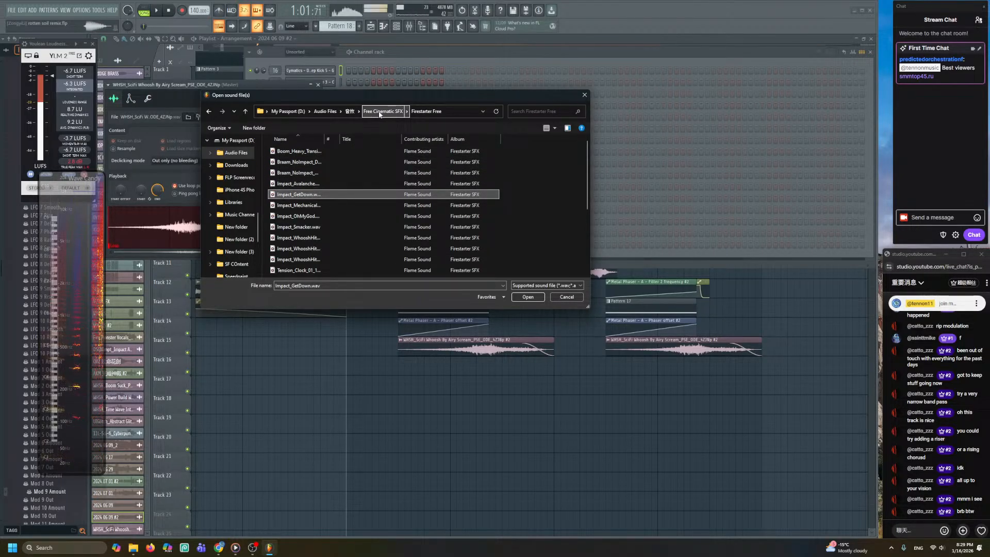
key(Down)
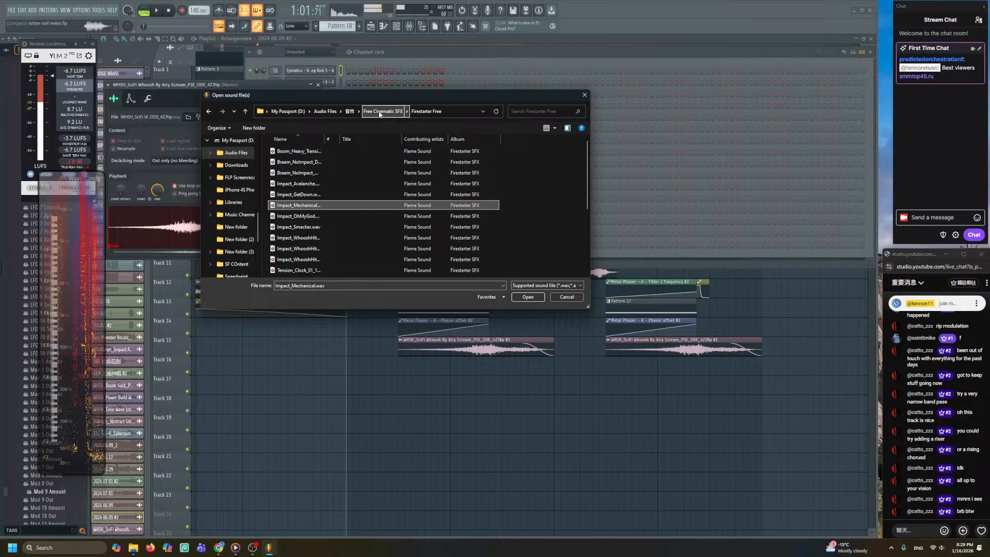
key(Down)
- Audition the HAL9K samples in the Rumore Free folder one after another, from Crunchy String through Valve
click(379, 112)
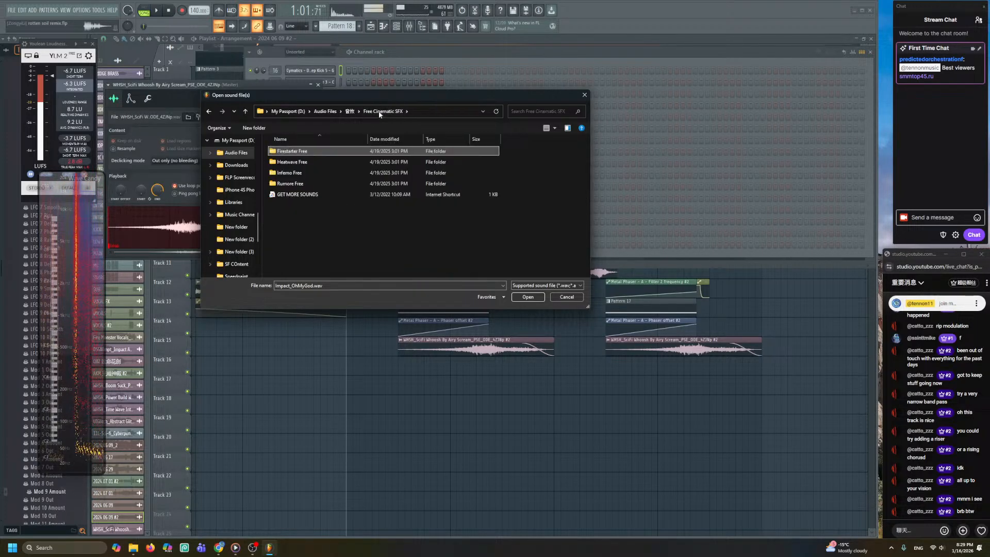
double_click(336, 183)
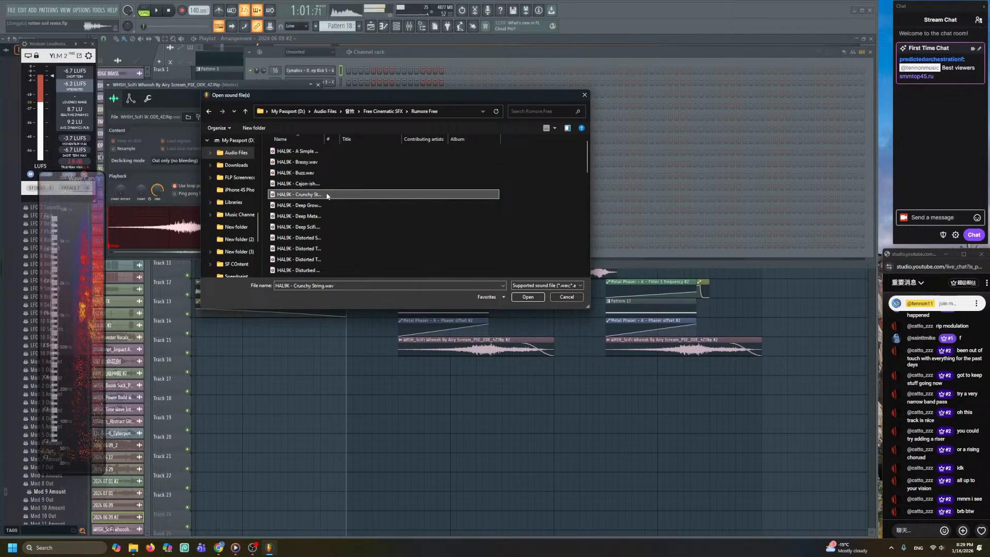
key(Down)
key(Down)
key(Down)
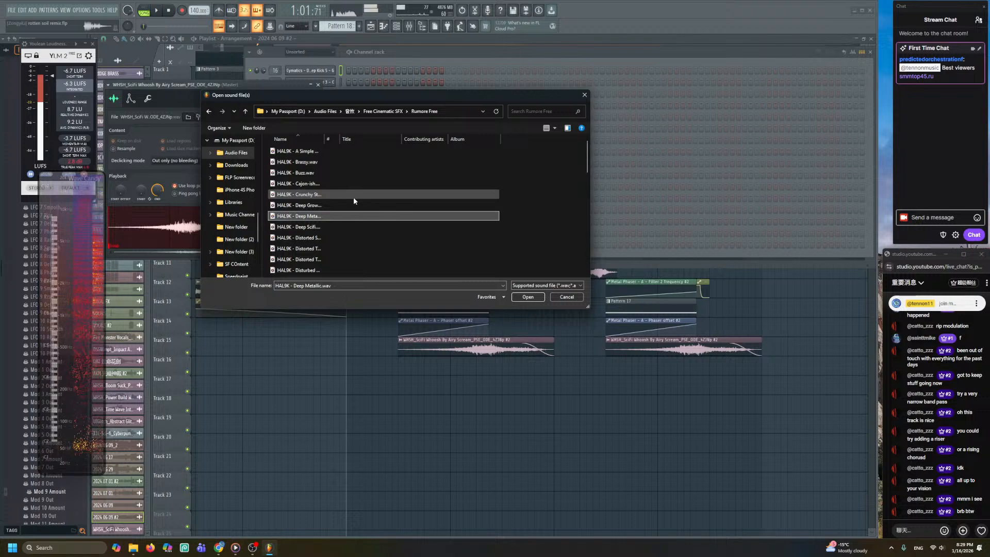
key(Down)
key(Down)
key(Down)
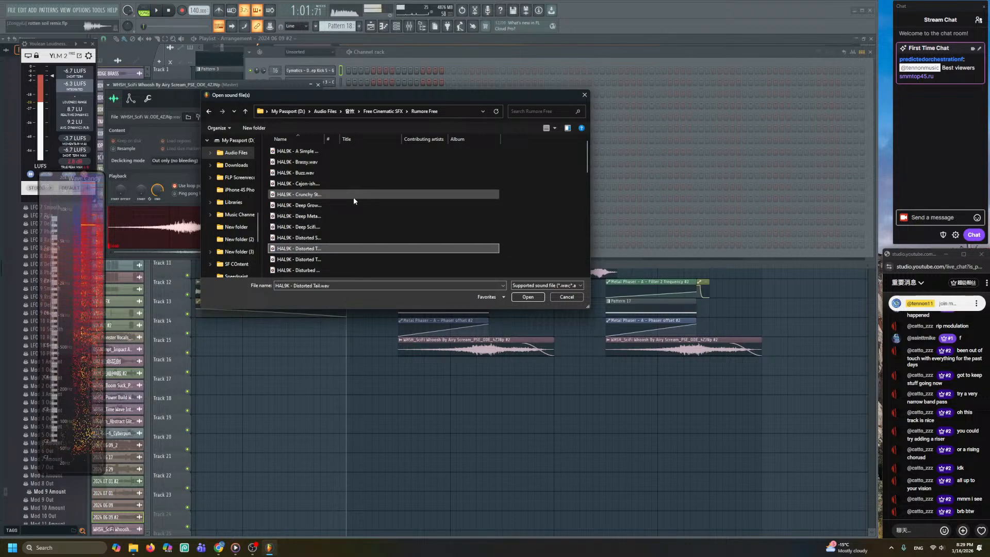
key(Down)
key(Down)
key(Down)
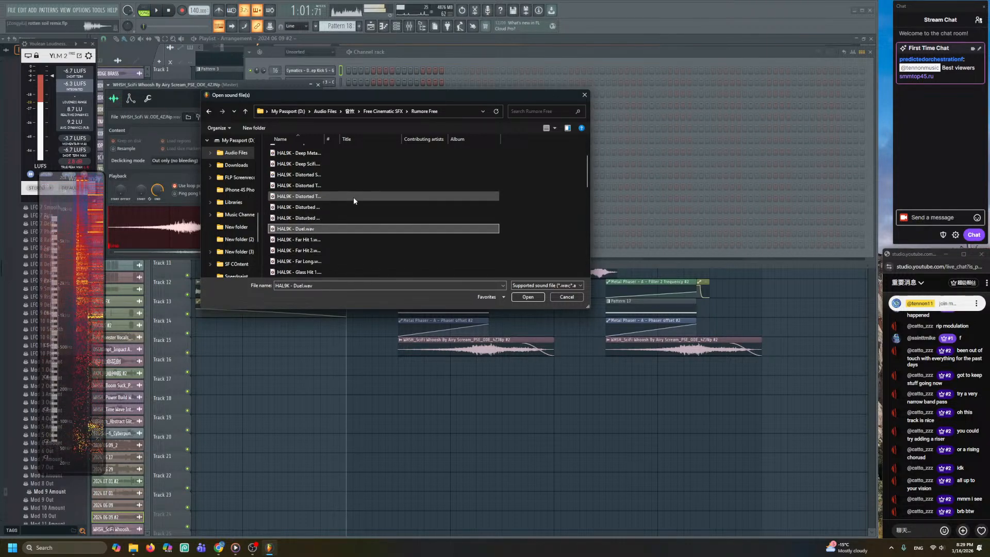
key(Down)
key(Down)
key(Down)
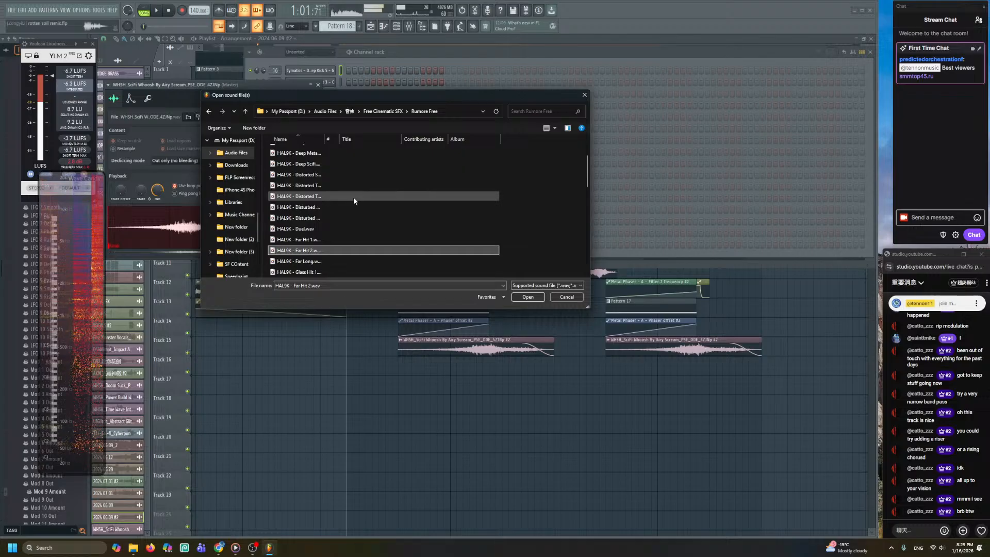
key(Up)
key(Up)
key(Down)
key(Down)
key(Down)
scroll(354, 197, down, 1)
scroll(353, 197, down, 1)
key(Down)
key(Down)
key(Down)
key(Up)
key(Down)
key(Down)
key(Down)
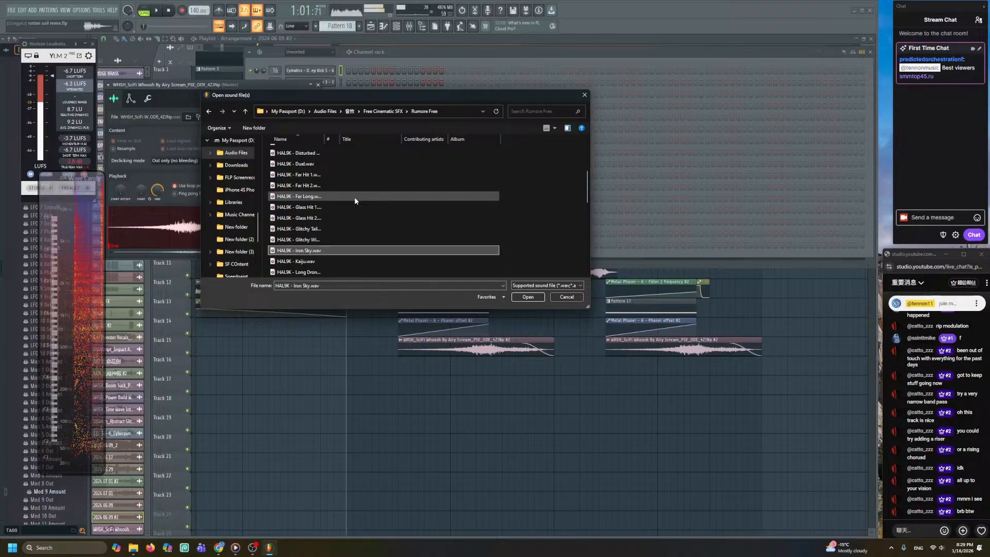
scroll(355, 201, down, 2)
key(Down)
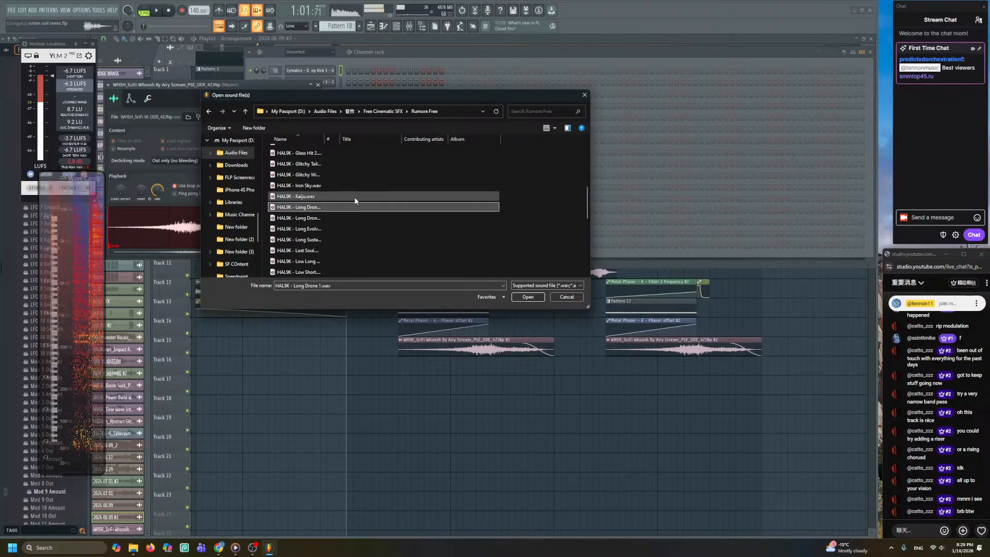
key(Down)
key(Down)
key(Down)
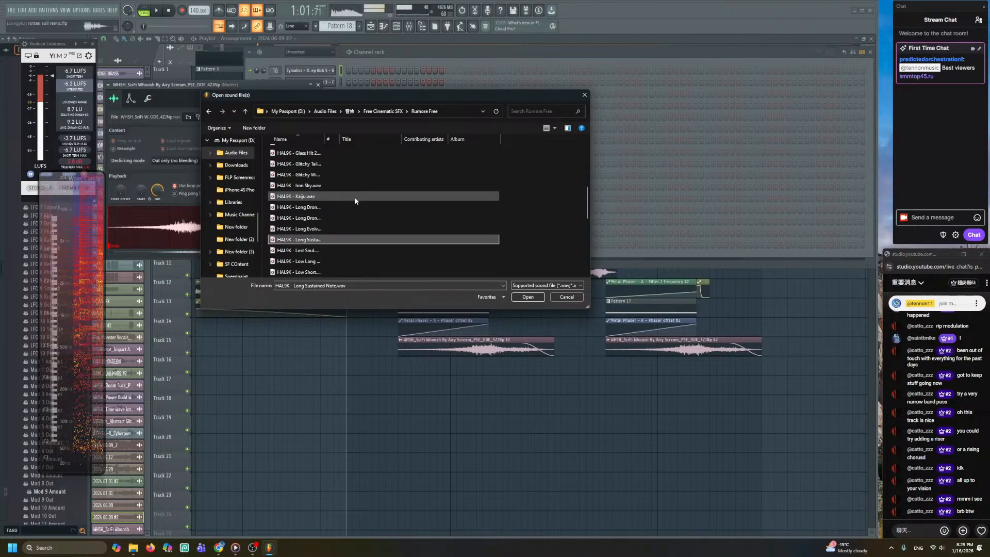
key(Down)
key(Up)
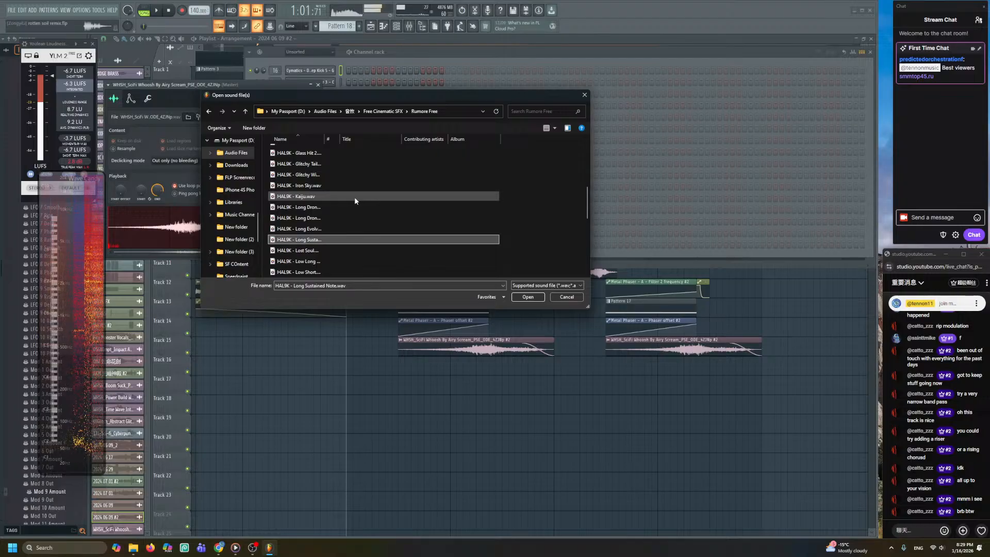
key(Down)
key(Down)
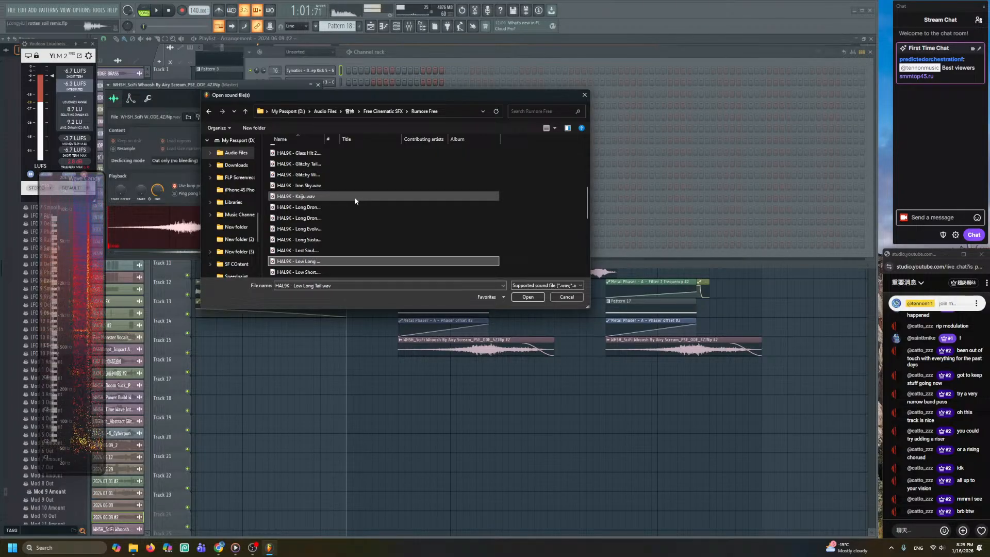
key(Down)
key(Down)
key(Down)
key(Down)
key(Down)
key(Down)
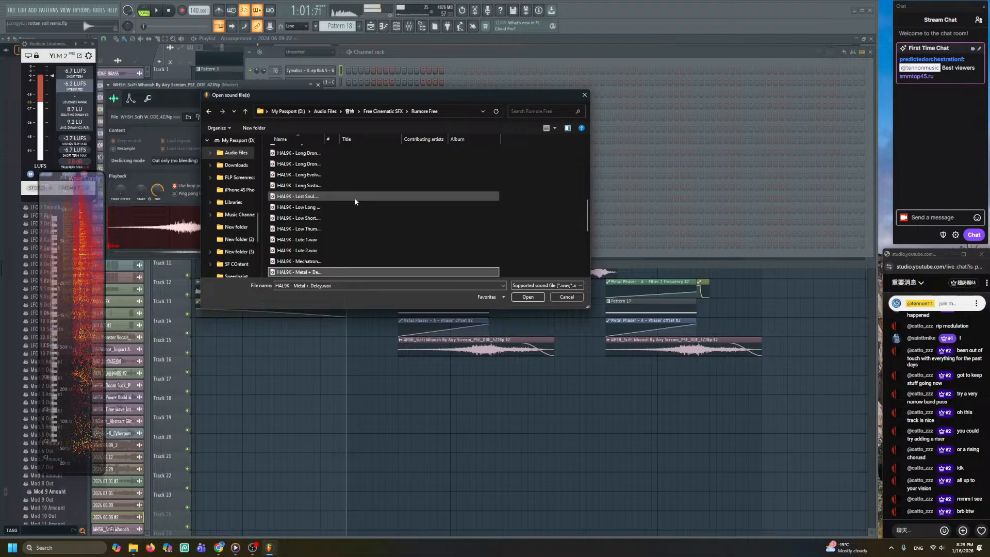
key(Down)
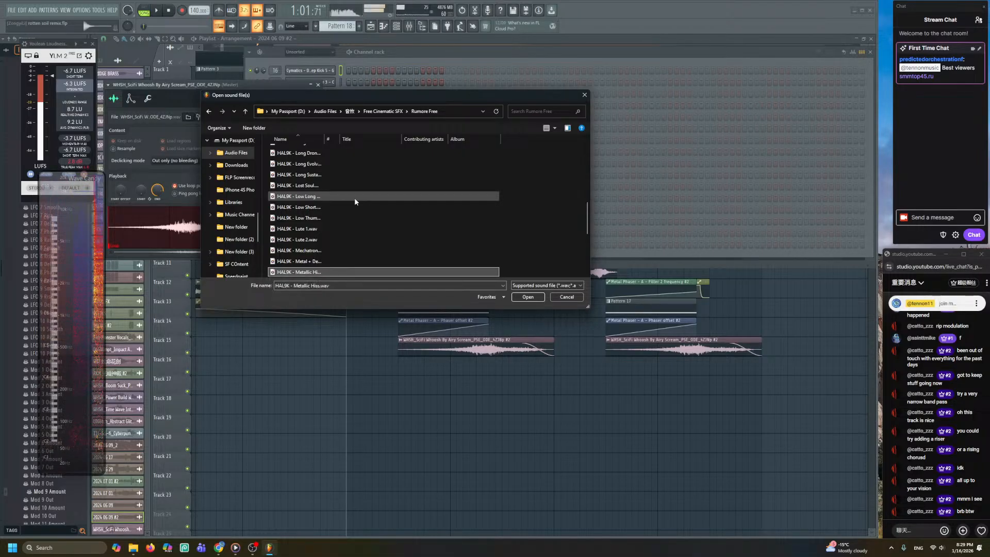
key(Down)
key(Up)
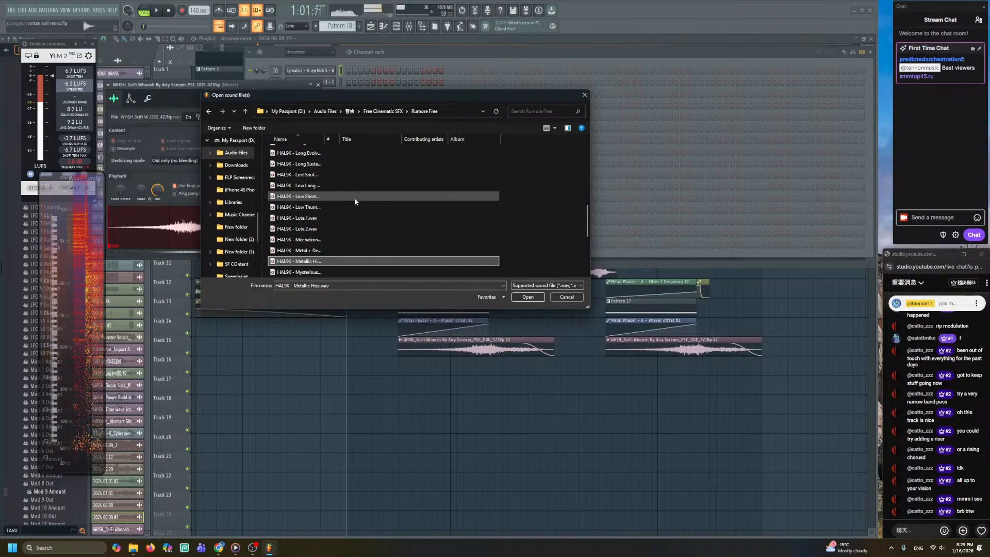
key(Down)
key(Down)
key(Down)
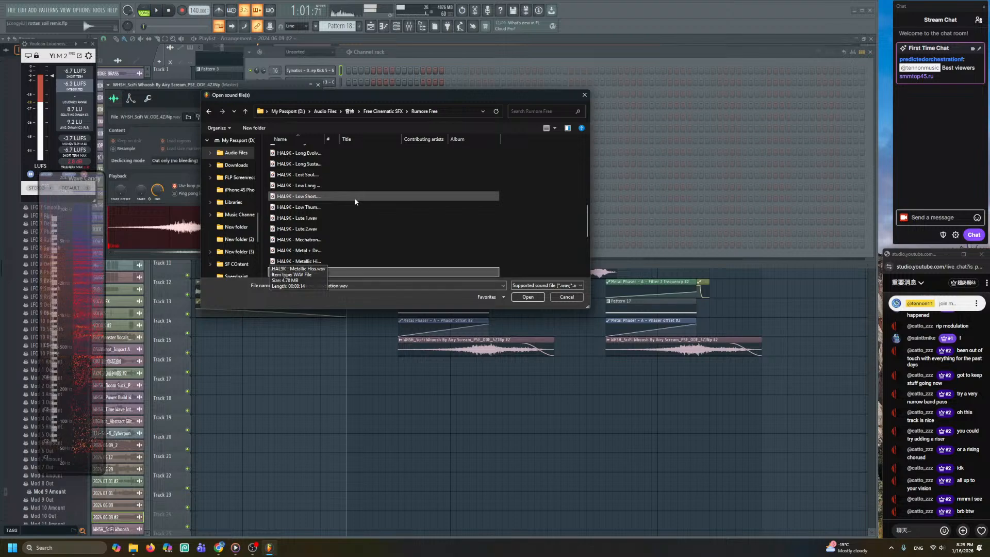
key(Down)
key(Down)
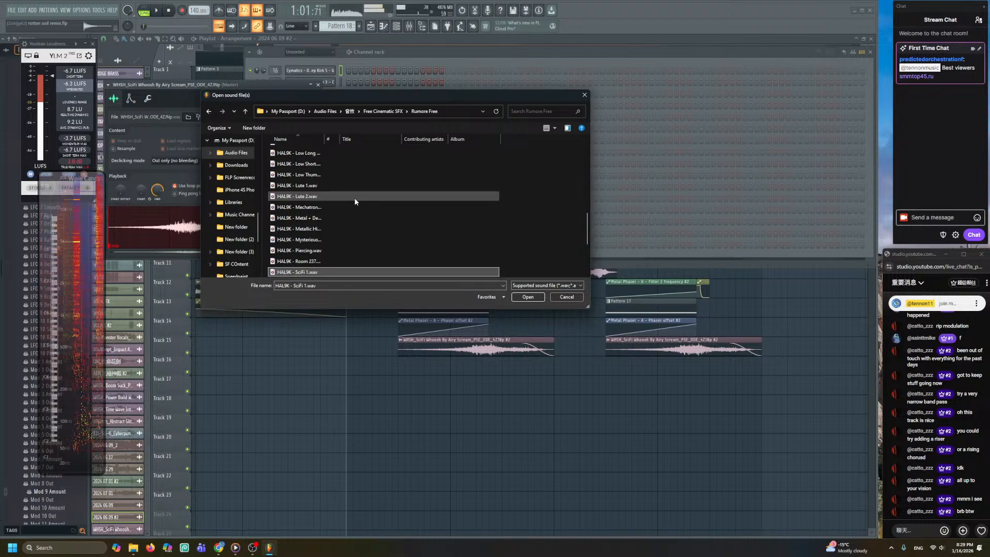
key(Down)
key(Down)
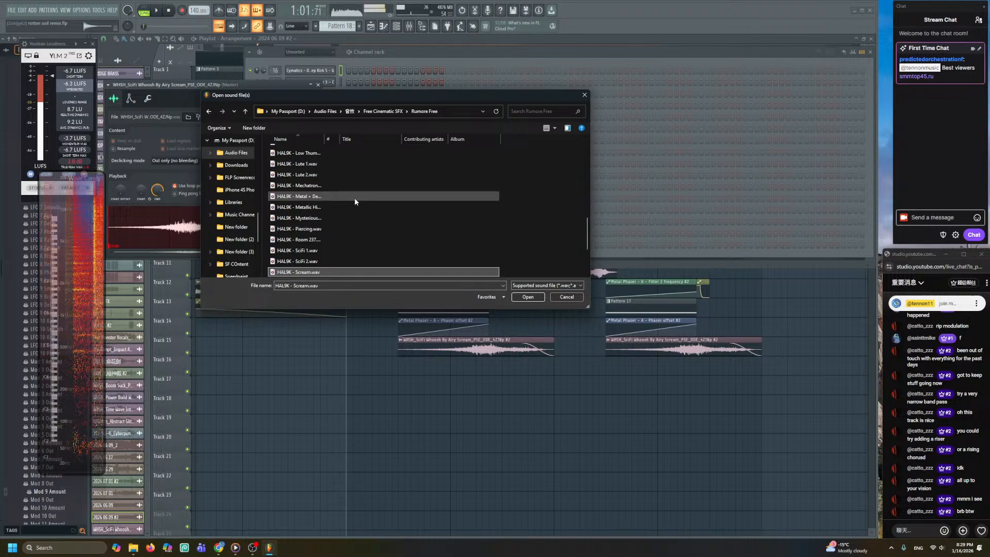
key(Down)
key(Down)
key(Down)
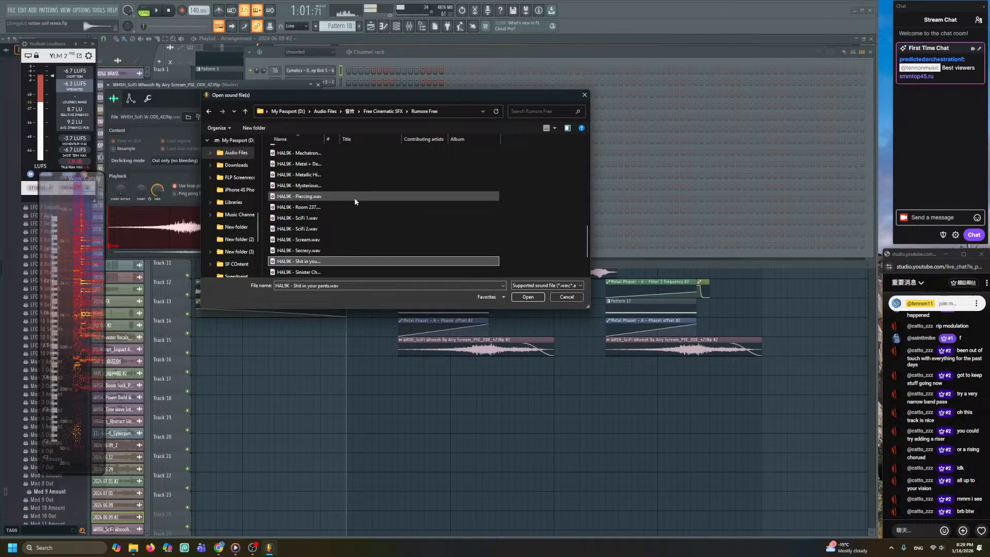
key(Down)
key(Down)
key(Down)
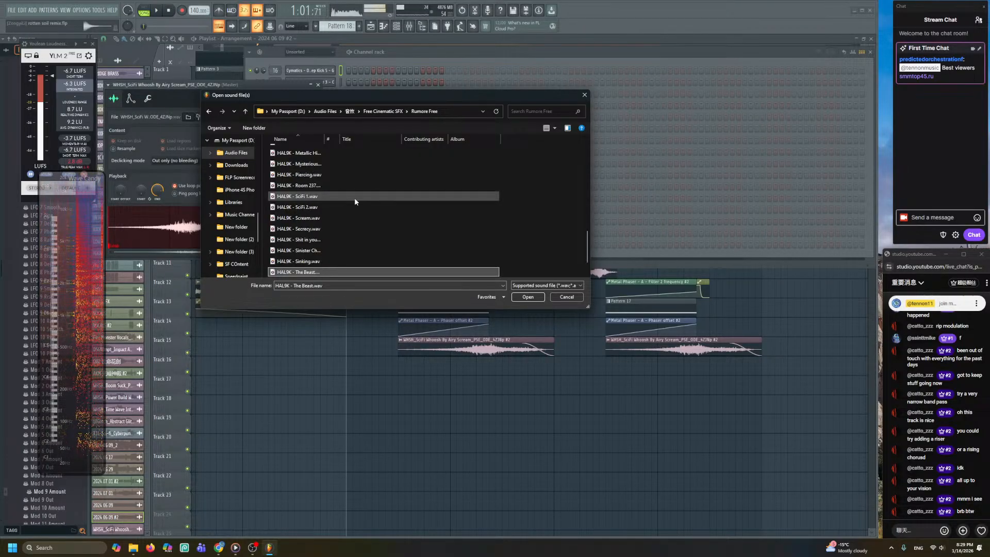
key(Down)
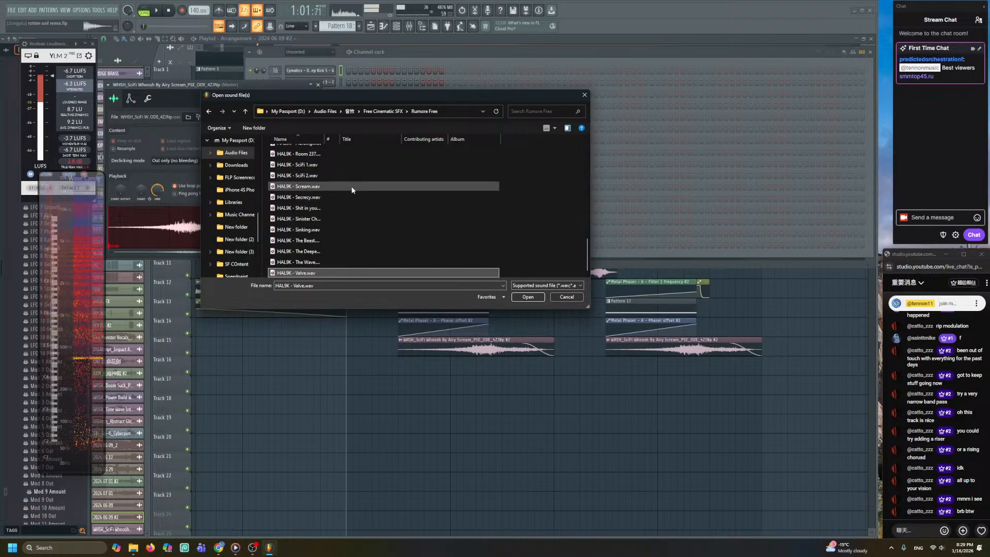
- Compare the HAL9K samples between Room 237 and Secrecy again, including SciFi 1, SciFi 2 and Scream, by auditioning them
click(351, 186)
key(Up)
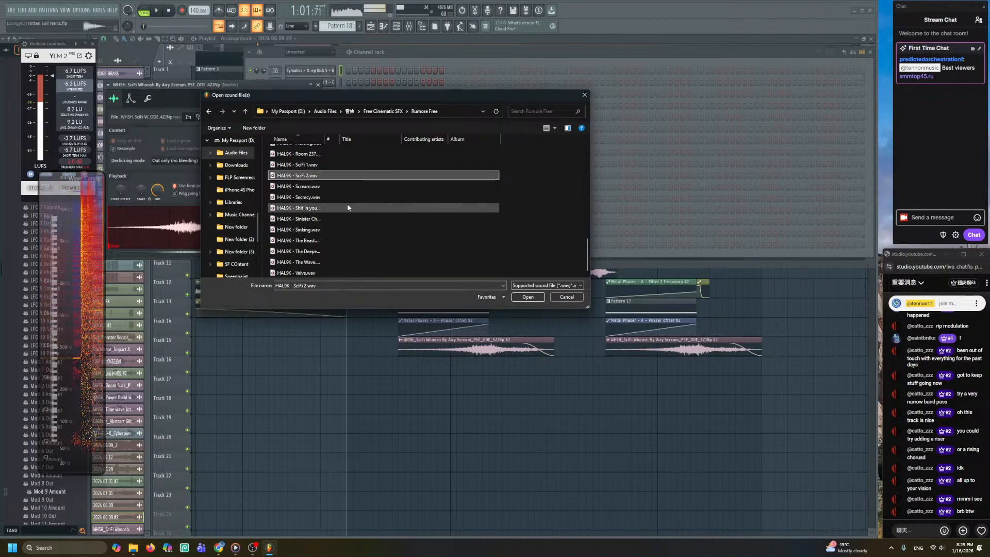
key(Up)
key(Down)
key(Down)
key(Down)
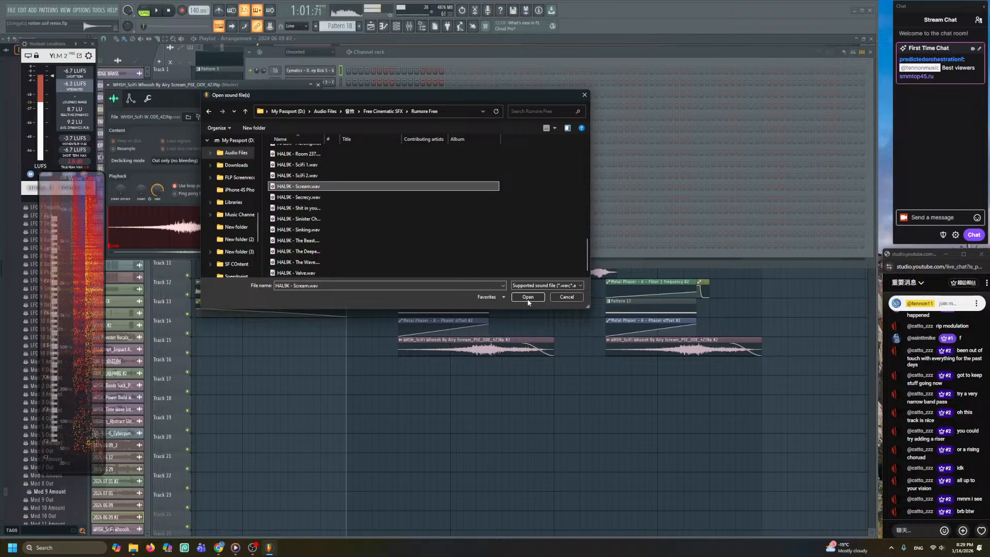
key(Down)
key(Up)
key(Up)
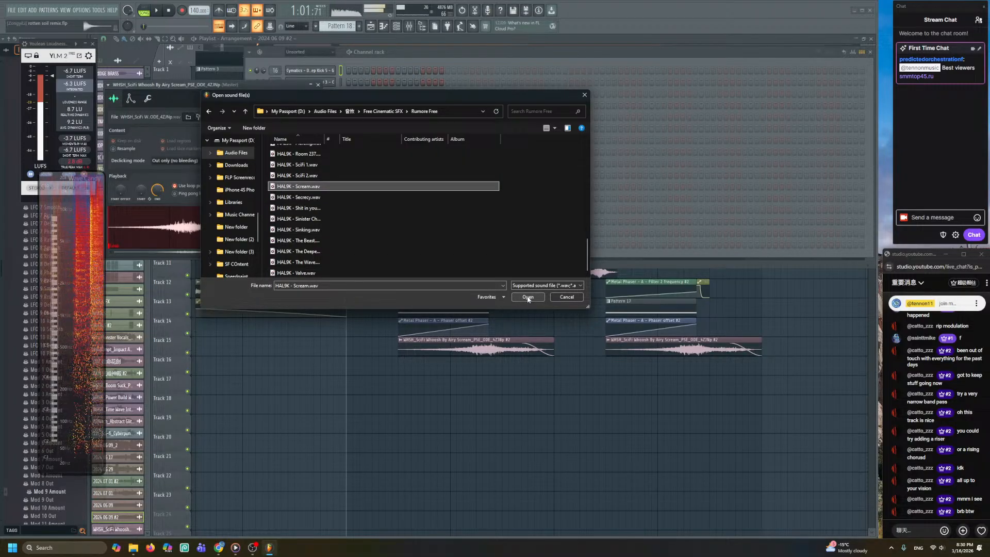
key(Up)
key(Up)
key(Up)
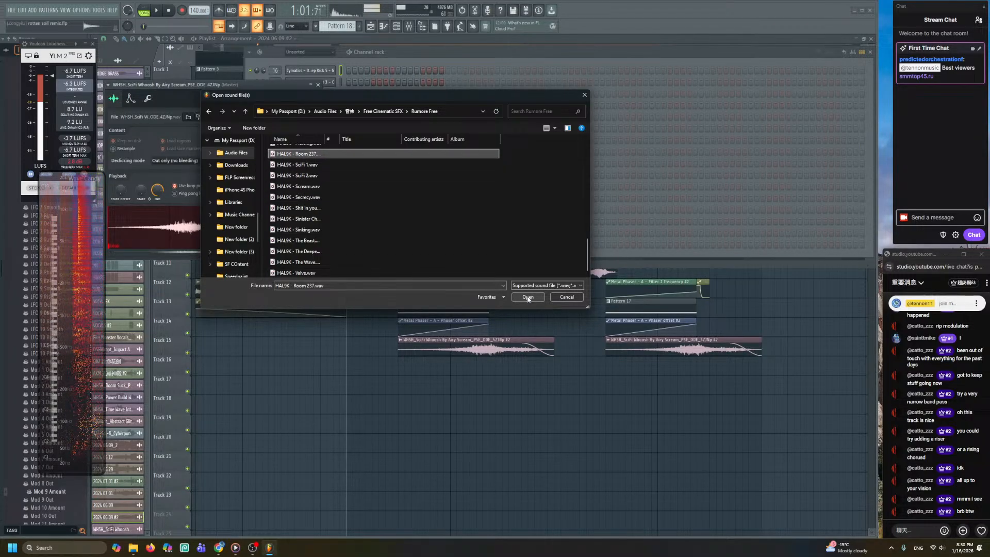
- Load HAL9K - SciFi 2.wav and place it in the playlist as an audio clip on Track 18
key(Down)
key(Down)
click(527, 297)
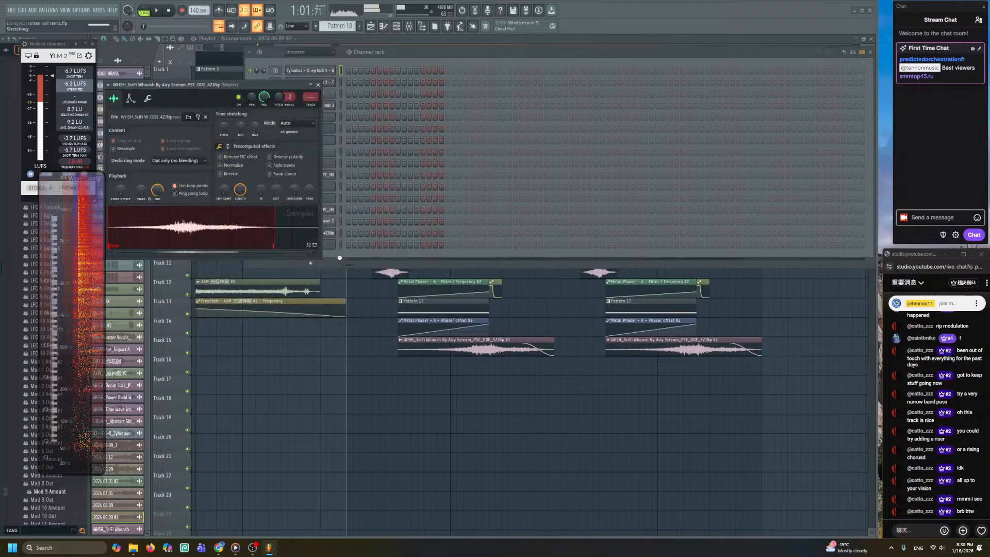
drag(201, 225, 504, 398)
alt+right_click(487, 406)
- Reverse the HAL9K - SciFi 2 sample and move its clip to Track 16 so it ends together with Pattern 17
double_click(487, 407)
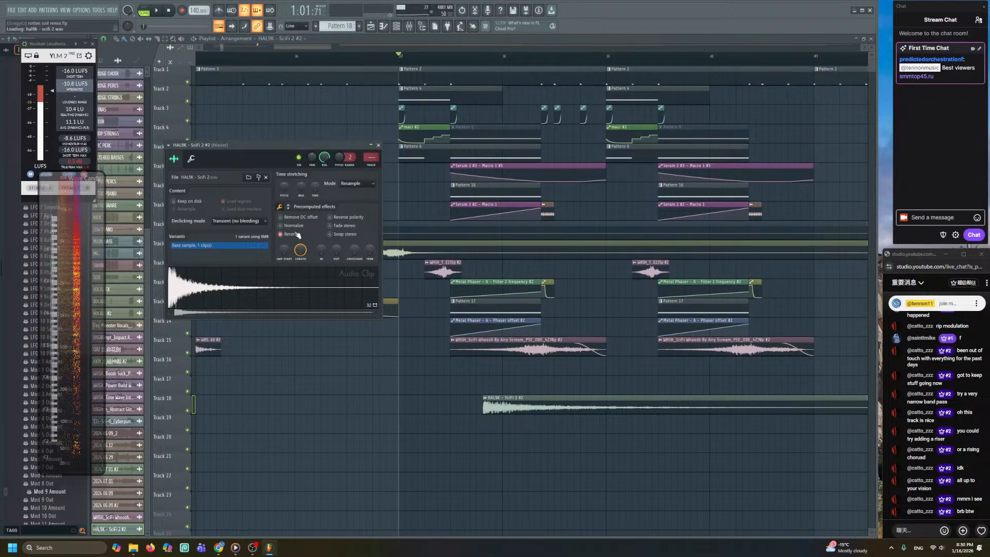
click(297, 234)
scroll(449, 374, down, 3)
drag(565, 404, 570, 377)
scroll(309, 369, left, 3)
scroll(652, 396, up, 3)
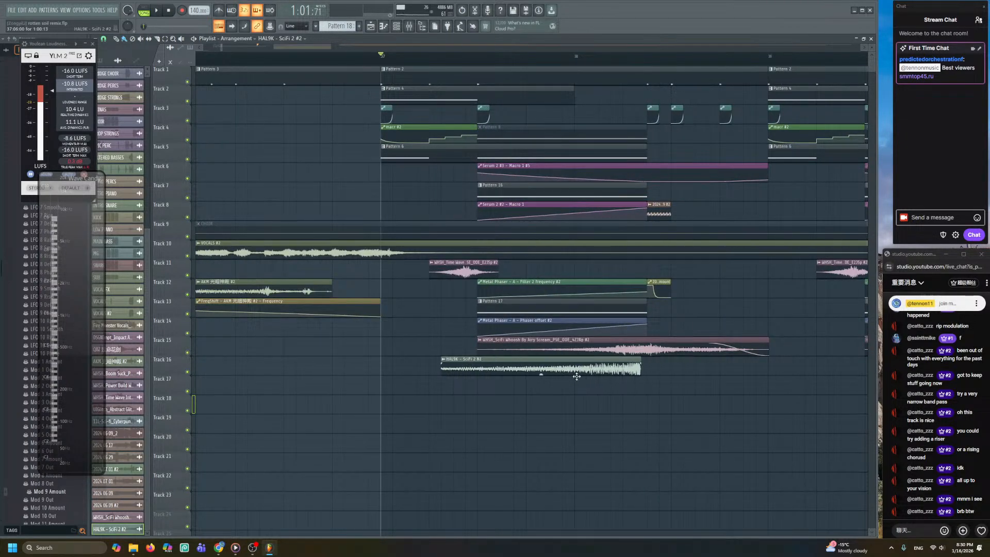
scroll(641, 395, up, 3)
scroll(660, 381, up, 5)
drag(590, 336, 547, 333)
double_click(560, 335)
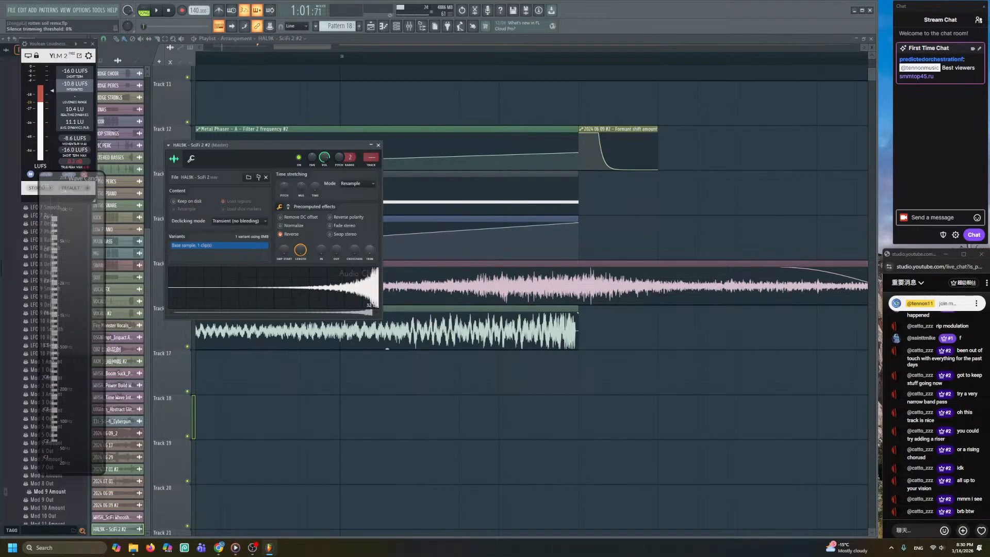
key(Escape)
- Extend the HAL9K - SciFi 2 clip to its full region and realign its end with the end of Pattern 17
scroll(464, 420, down, 5)
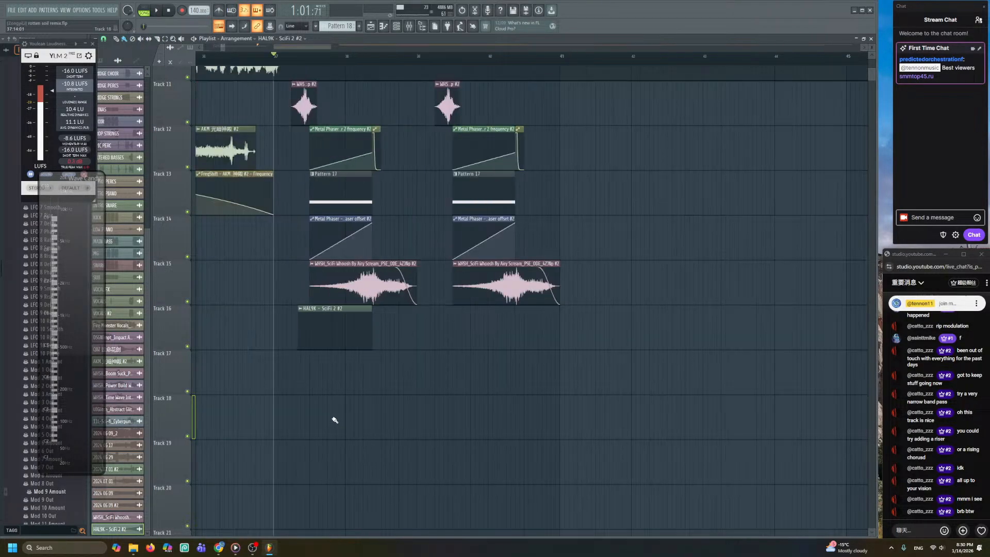
drag(309, 413, 594, 418)
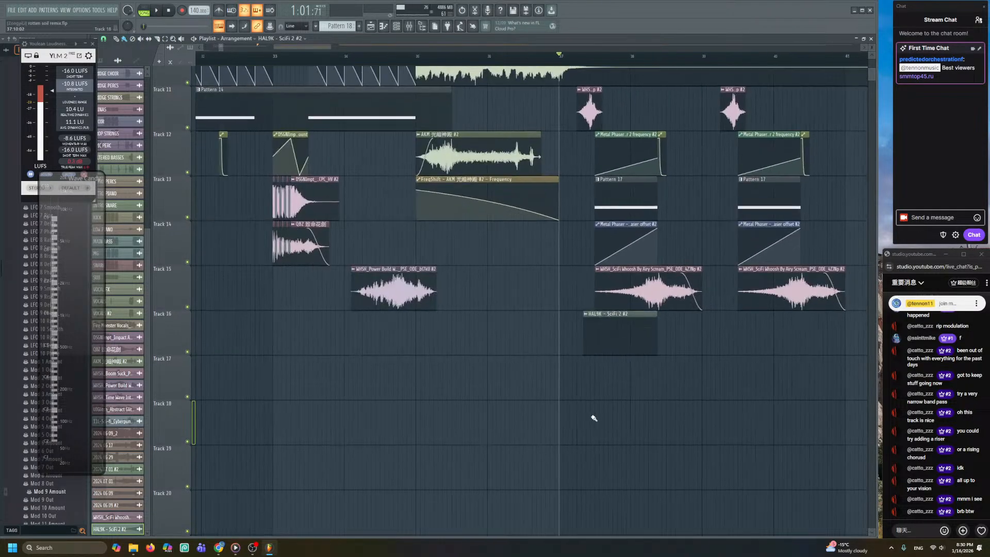
right_click(586, 320)
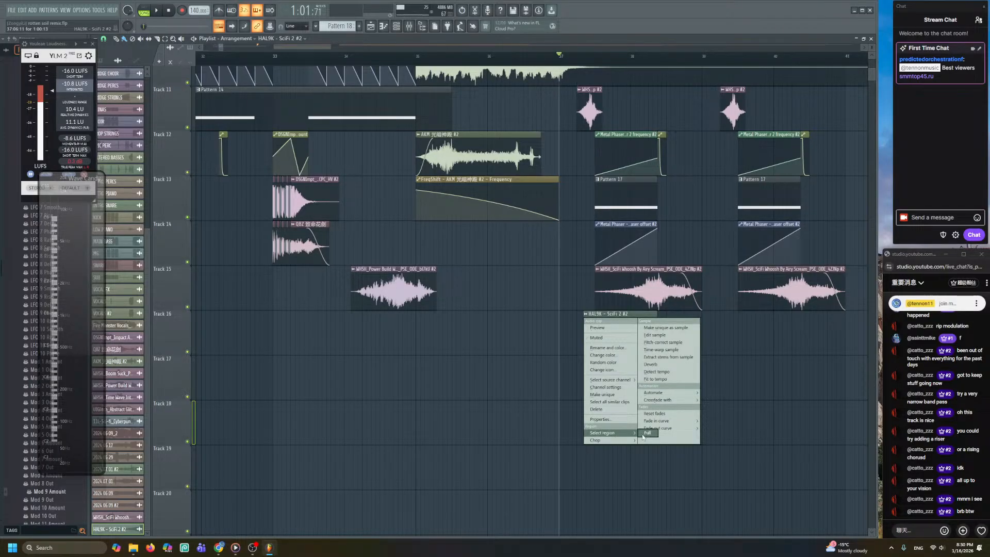
click(644, 435)
scroll(595, 430, down, 4)
drag(600, 413, 487, 415)
drag(558, 338, 440, 338)
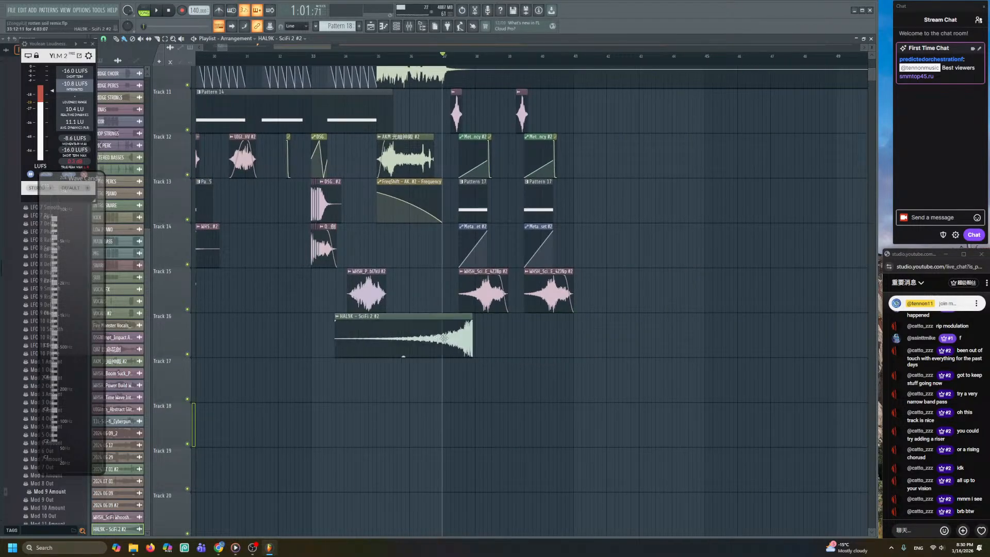
scroll(439, 338, up, 5)
drag(312, 334, 411, 342)
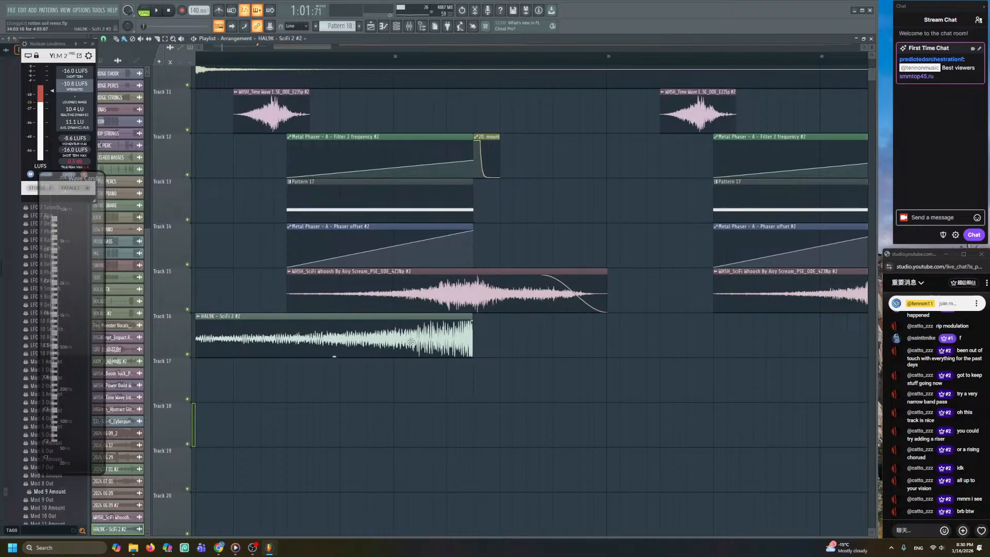
scroll(440, 344, up, 3)
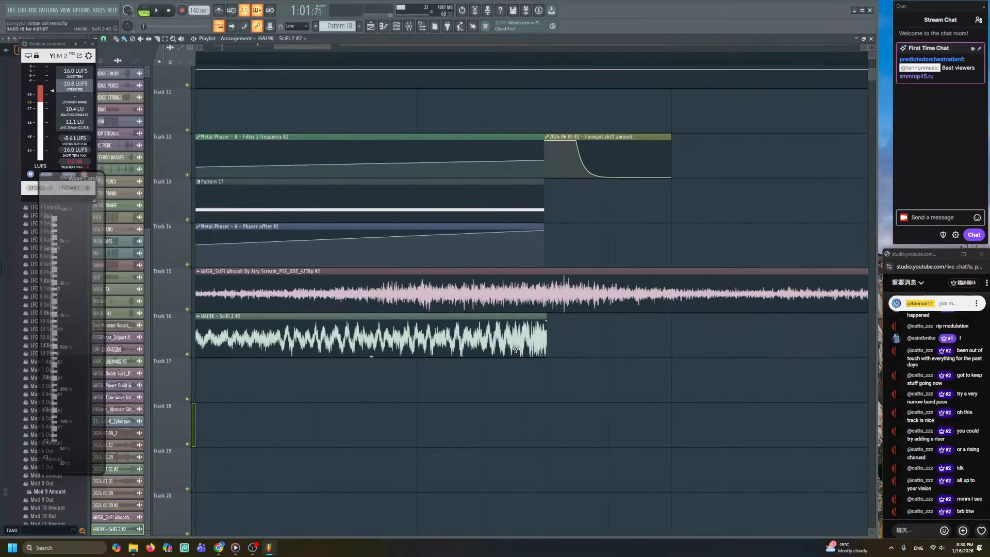
- Trim the start of the HAL9K - SciFi 2 clip, give it a long fade-in and play the section
scroll(426, 369, down, 4)
scroll(317, 363, down, 1)
scroll(324, 356, down, 2)
key(space)
scroll(242, 352, down, 3)
drag(224, 349, 516, 326)
scroll(410, 335, up, 3)
key(space)
key(space)
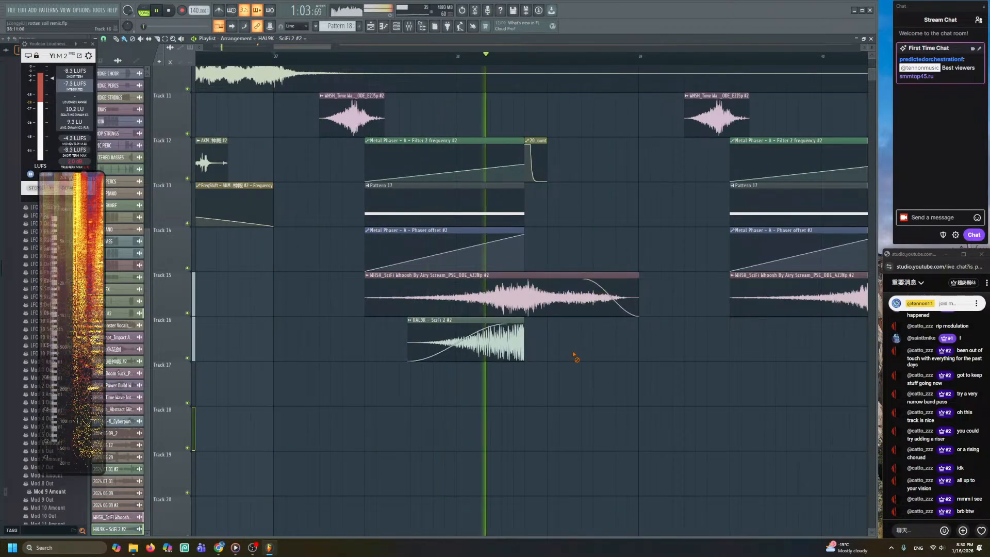
- Play the drop from the start of Pattern 17 and listen to the HAL9K - SciFi 2 clip in solo
drag(519, 300, 489, 244)
scroll(522, 390, down, 3)
scroll(489, 244, up, 4)
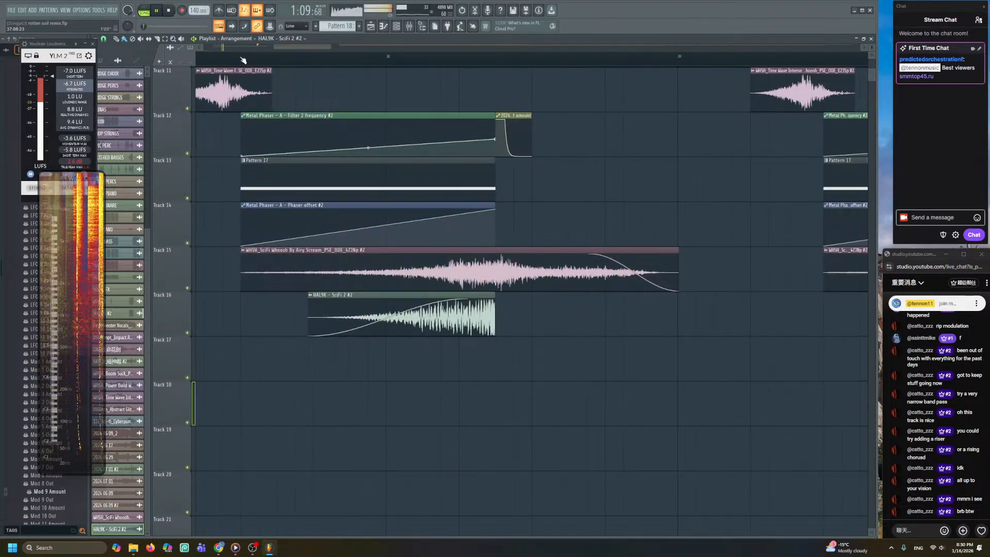
click(243, 60)
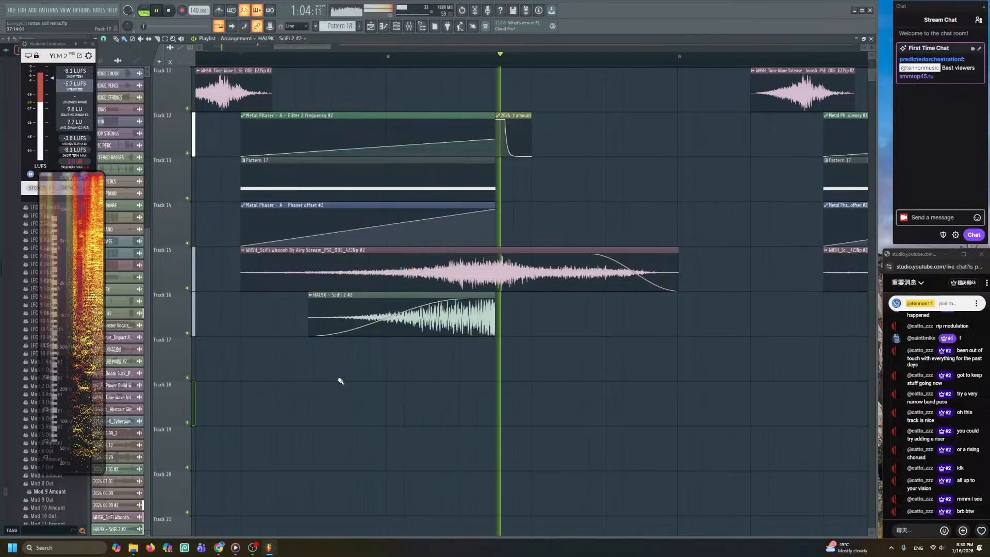
key(space)
key(space)
scroll(441, 317, up, 2)
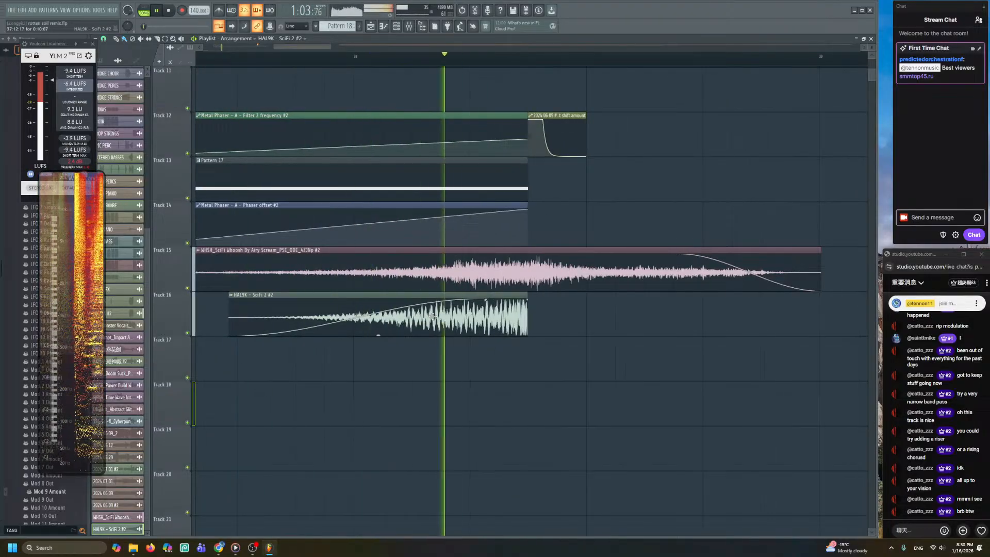
click(266, 317)
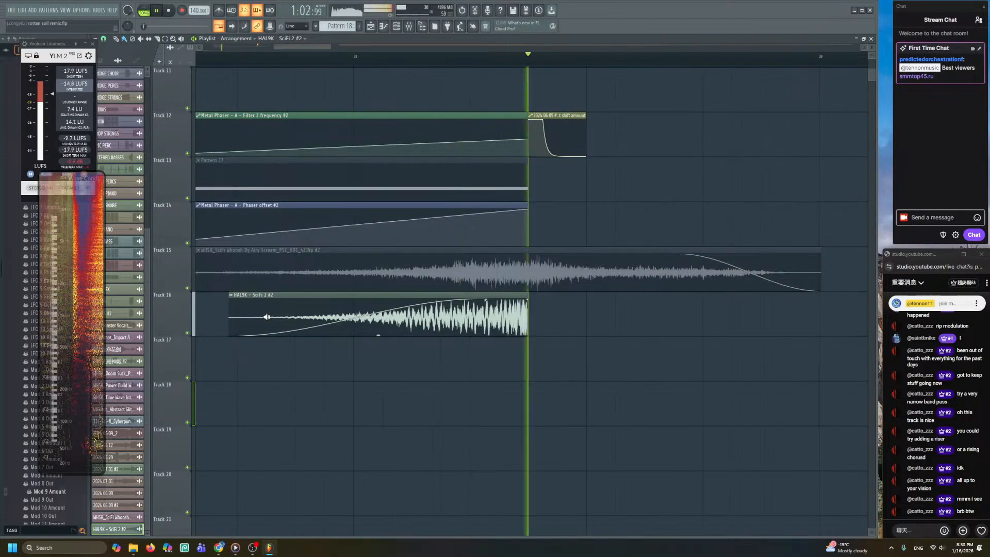
click(267, 316)
click(266, 317)
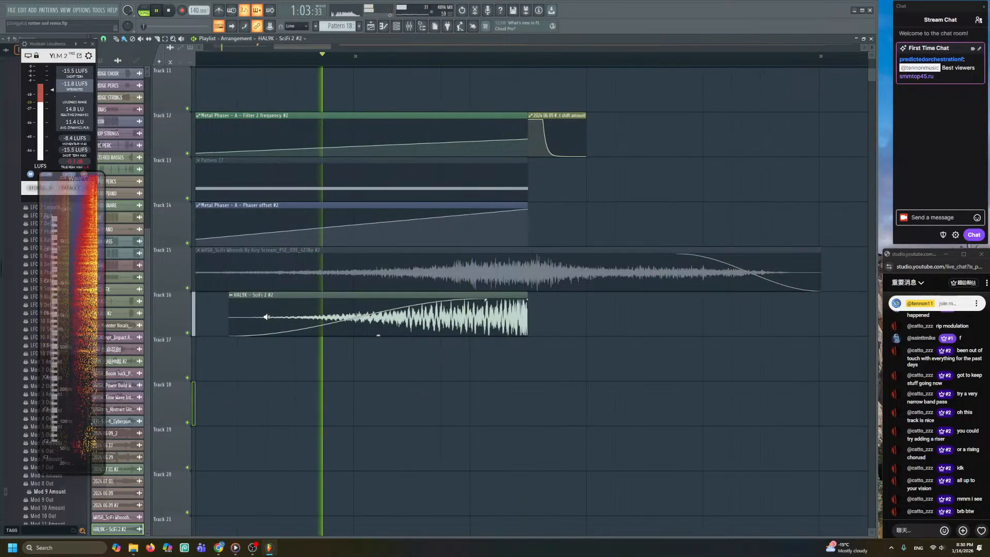
- Route the HAL9K - SciFi 2 channel to mixer track 21 and insert Fruity Parametric EQ 2 in its first effect slot
double_click(266, 316)
click(376, 166)
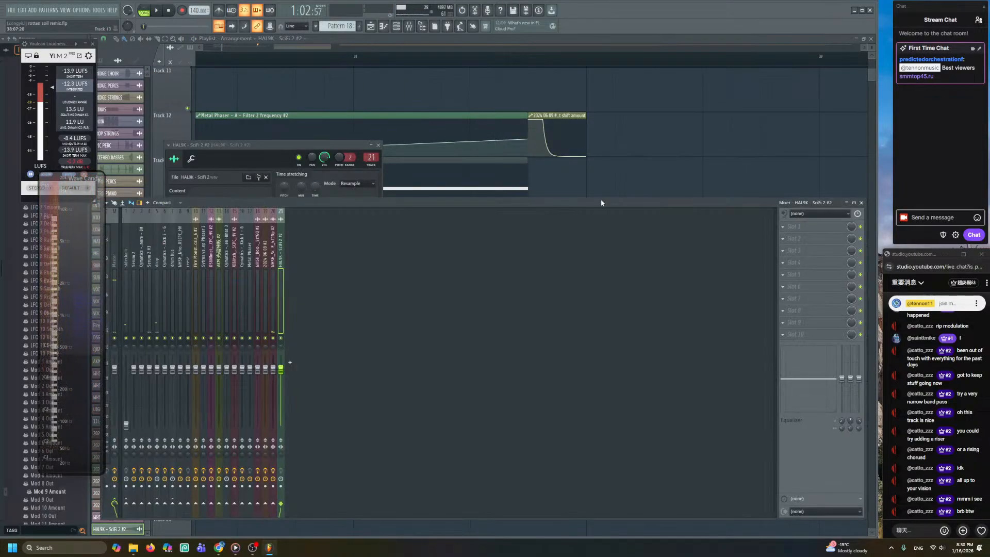
click(788, 227)
mouse_move(791, 235)
click(700, 329)
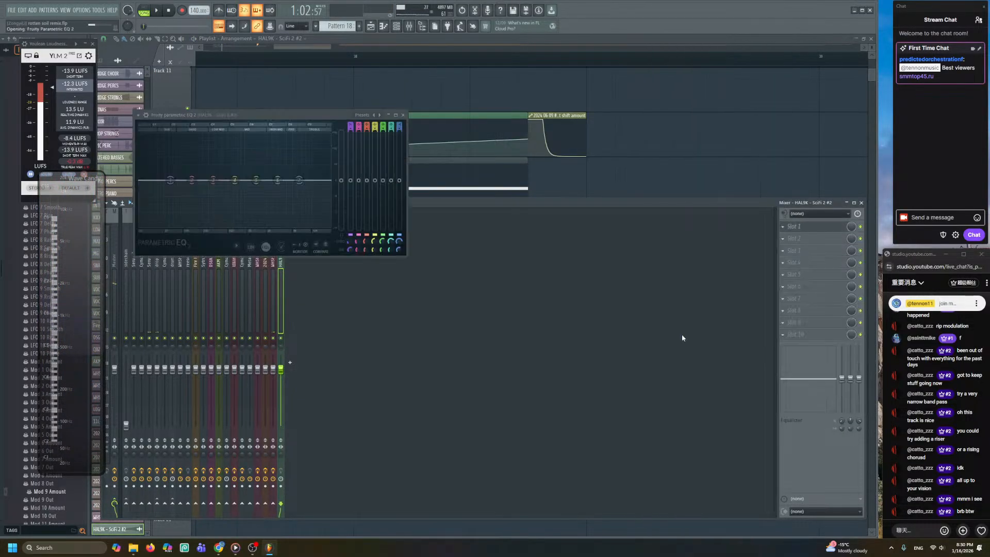
- Turn EQ band 1 into a high-pass filter and raise its cutoff to thin the HAL9K lows during playback
click(351, 126)
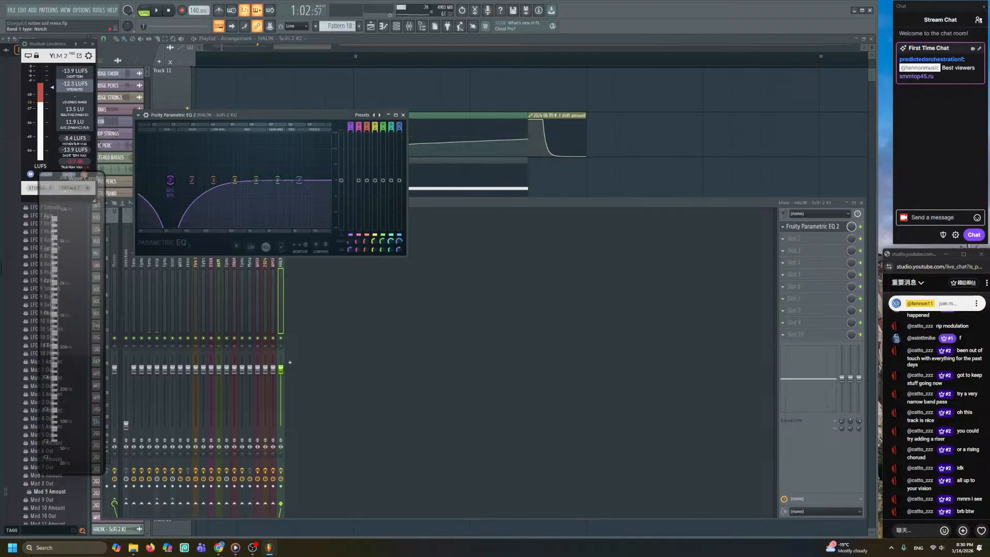
drag(351, 126, 354, 222)
key(space)
scroll(349, 241, up, 8)
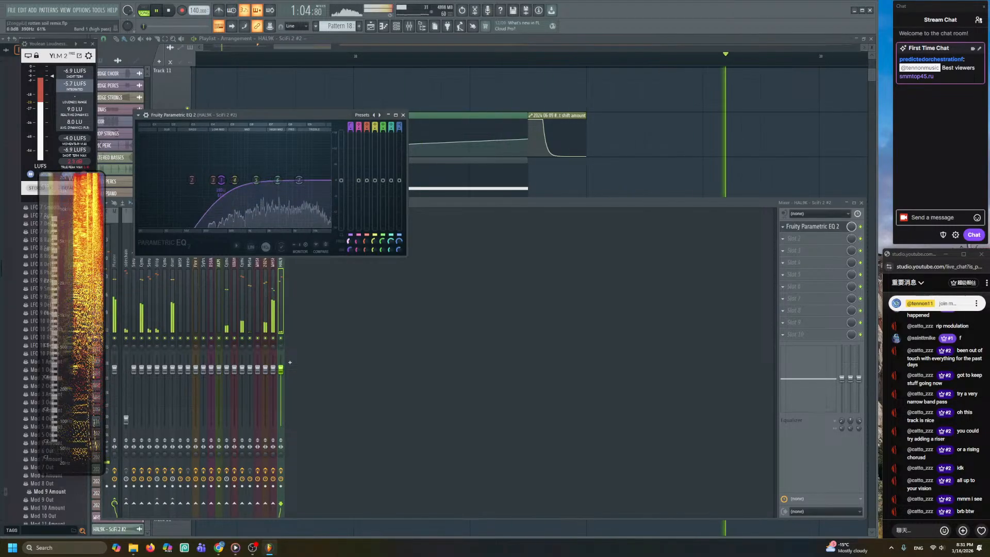
right_click(576, 183)
key(space)
key(space)
- Copy the faded HAL9K - SciFi 2 clip on Track 16 under the second Pattern 17
scroll(500, 261, down, 2)
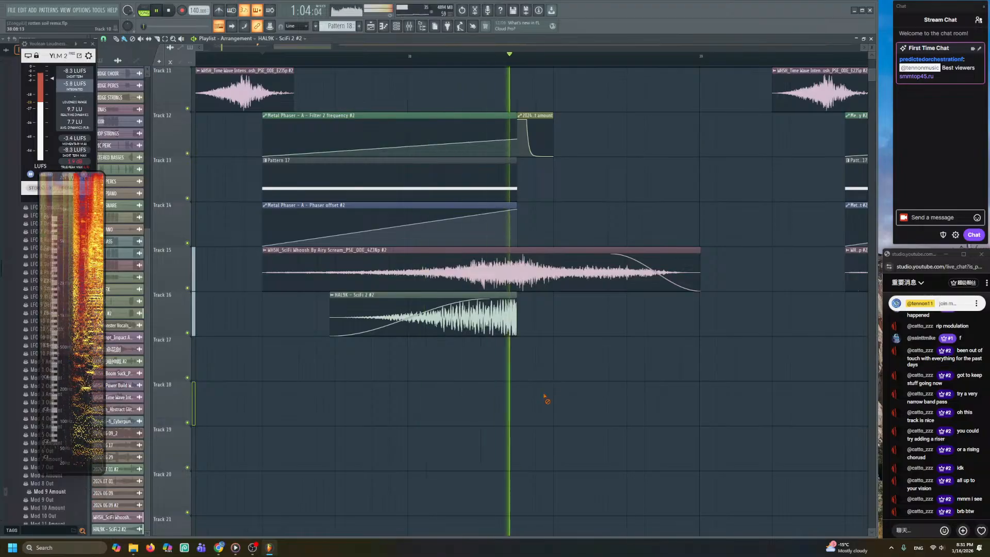
drag(539, 397, 351, 376)
drag(530, 338, 473, 321)
scroll(437, 337, down, 3)
click(433, 322)
key(space)
key(space)
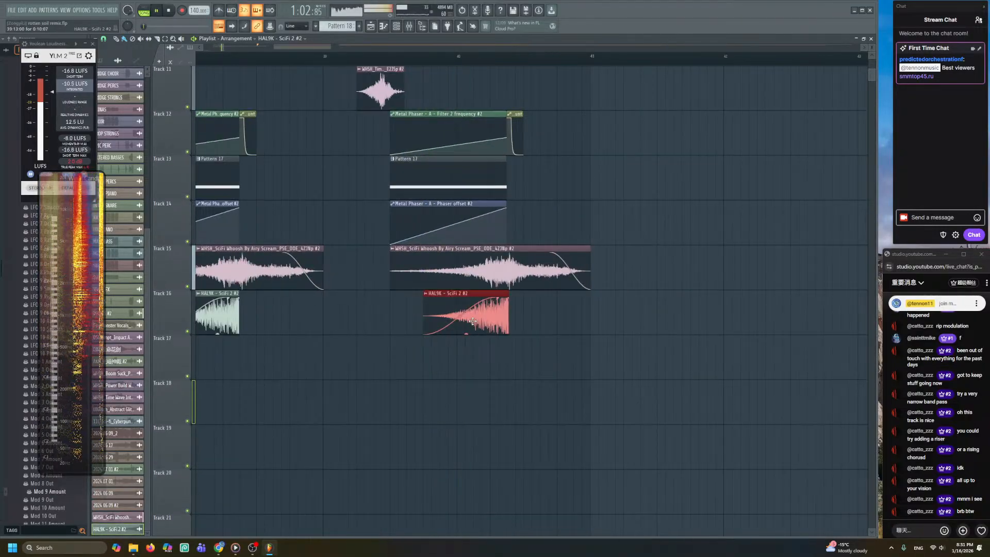
drag(420, 369, 557, 369)
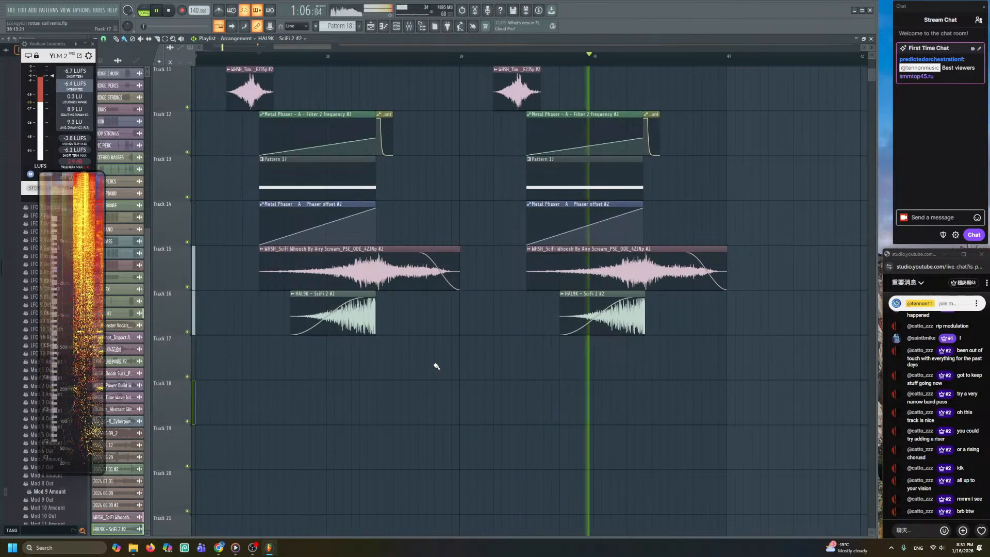
- Play the drop from bar 37 to check both HAL9K - SciFi 2 clips against the other layers
scroll(436, 366, down, 3)
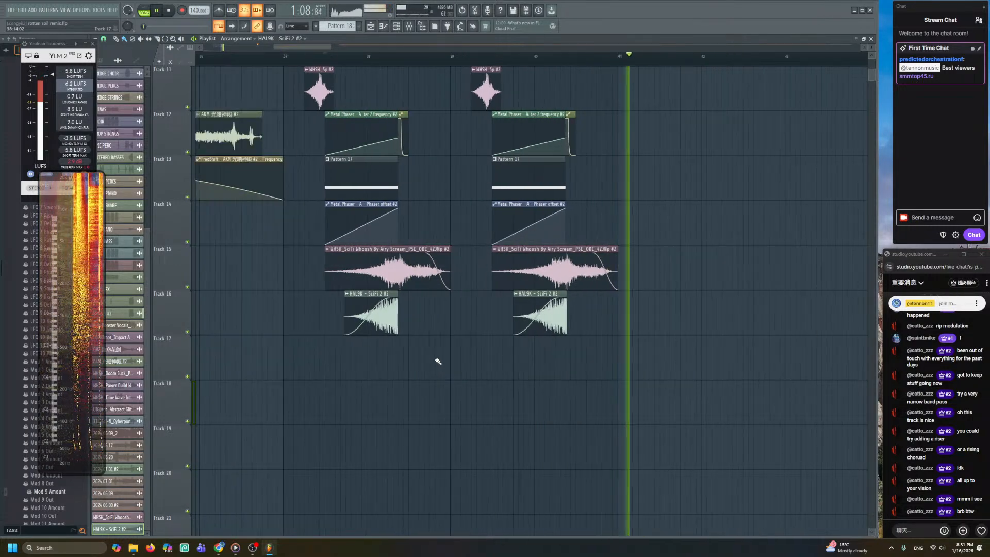
scroll(437, 413, up, 3)
scroll(439, 474, down, 3)
click(293, 56)
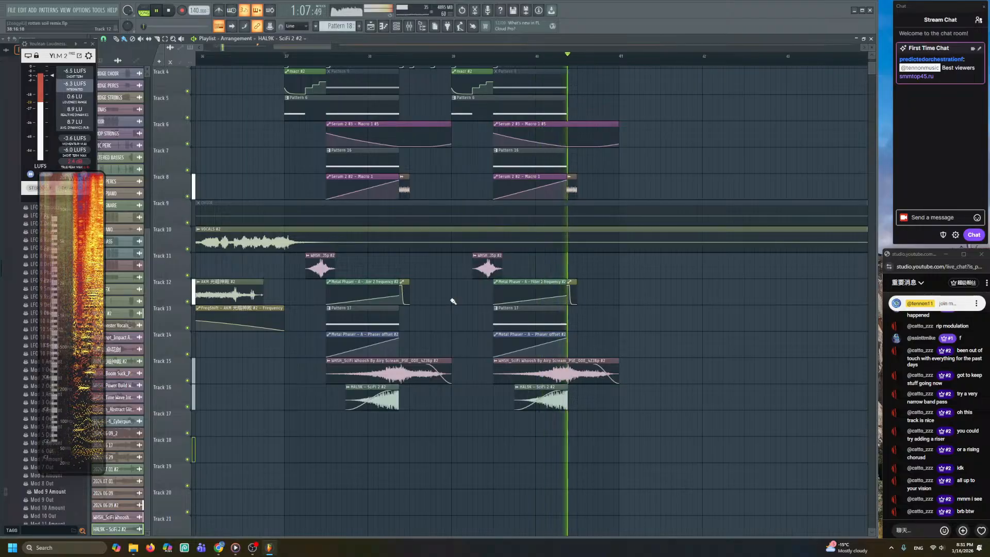
scroll(451, 360, up, 4)
key(space)
- Solo Track 16 and play the first HAL9K - SciFi 2 clip on its own
drag(307, 422, 431, 294)
scroll(432, 294, up, 4)
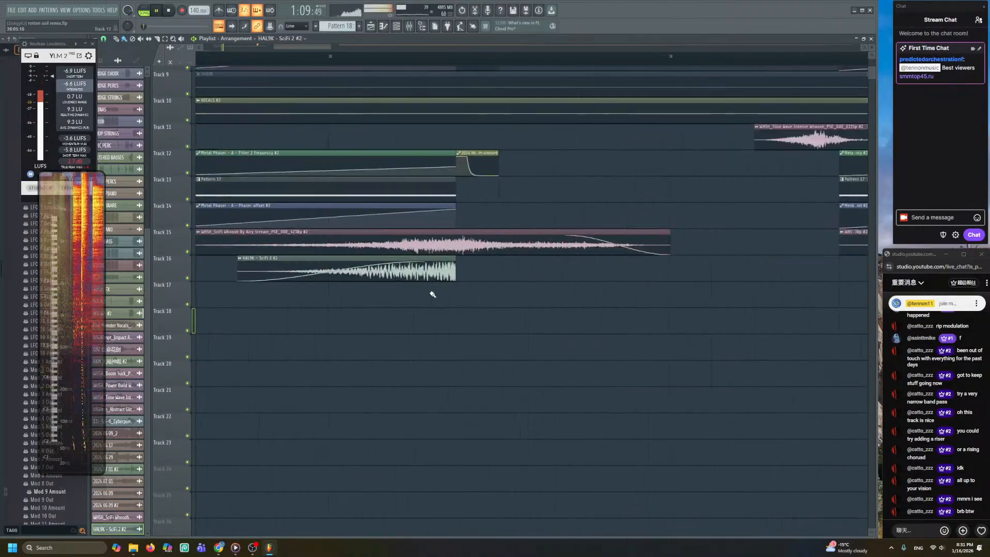
alt+right_click(214, 272)
right_click(187, 278)
click(251, 59)
key(space)
- Set the HAL9K - SciFi 2 sample's time stretching mode to Stretch Pro and lower its formant shift
double_click(385, 273)
click(357, 183)
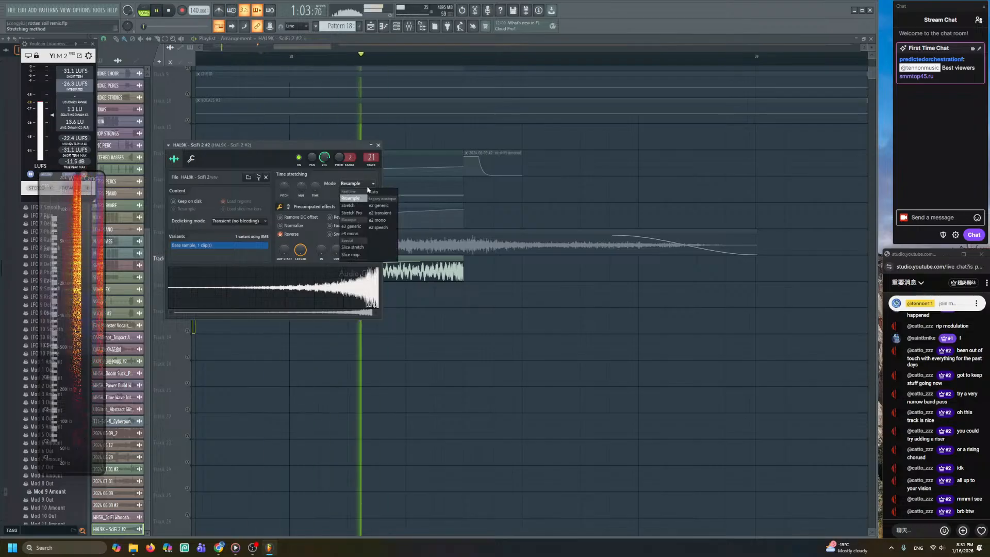
click(359, 211)
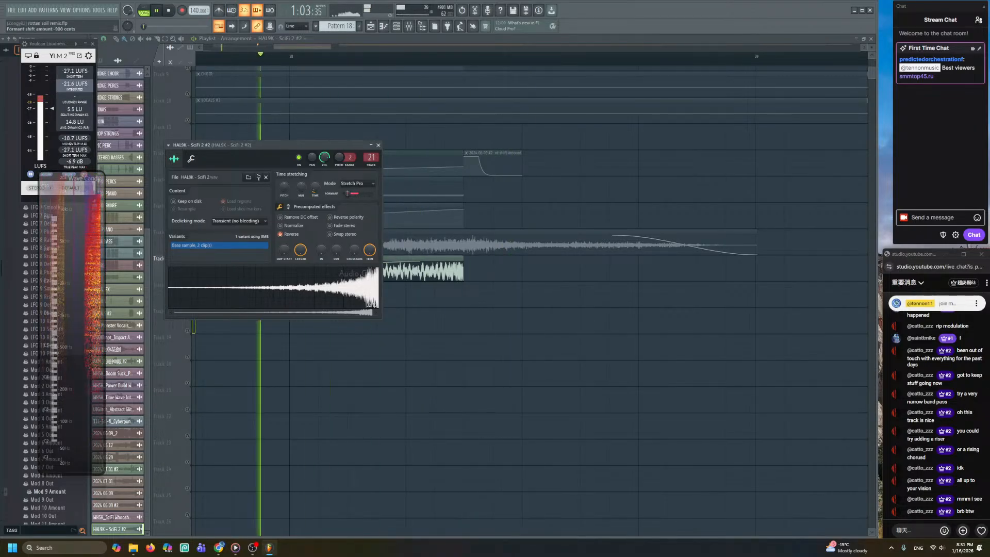
drag(347, 195, 348, 197)
key(space)
key(Escape)
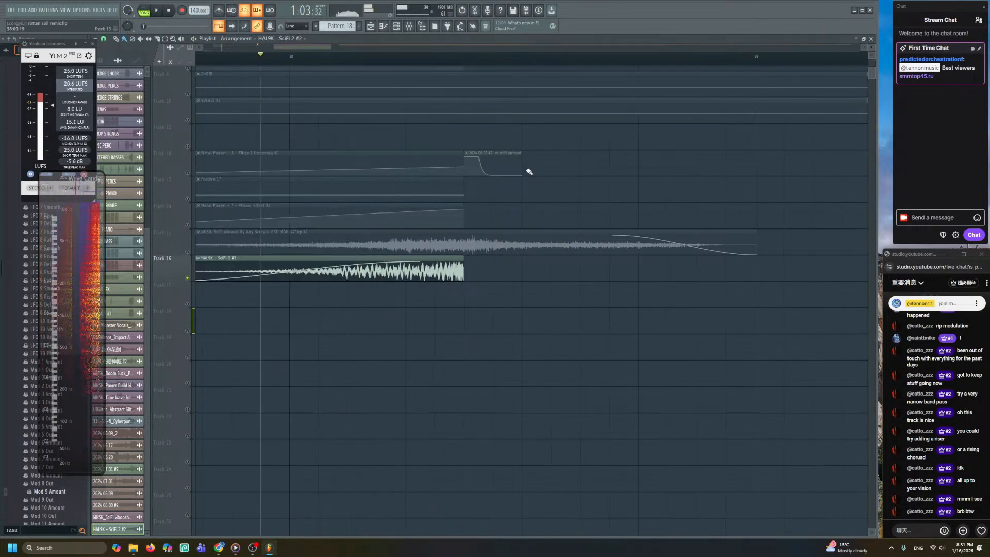
- In the HAL9K track's Parametric EQ 2, adjust the overall level above unity and add a narrow band 4 boost near the high-pass cutoff
click(409, 26)
click(819, 228)
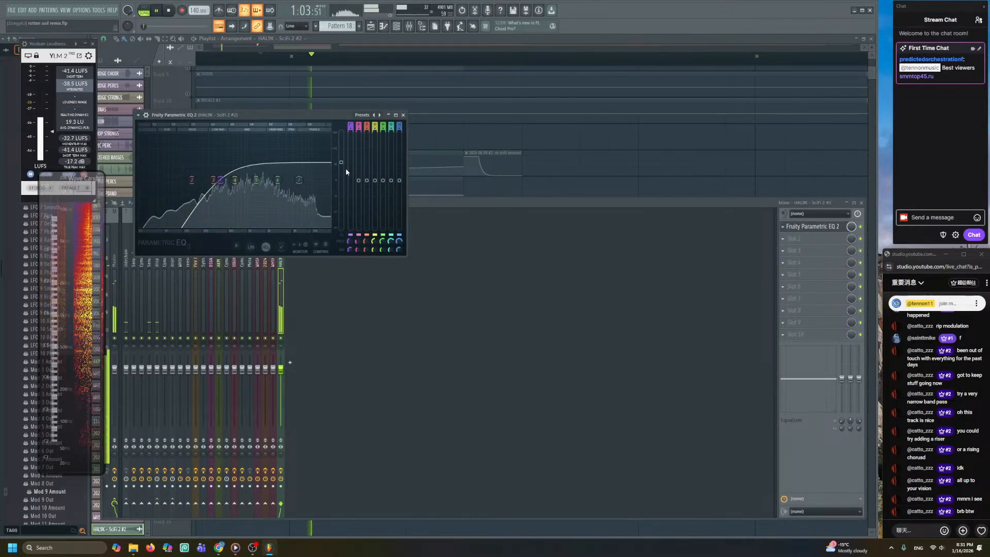
drag(341, 162, 341, 167)
key(space)
drag(220, 180, 217, 135)
drag(374, 244, 372, 241)
key(space)
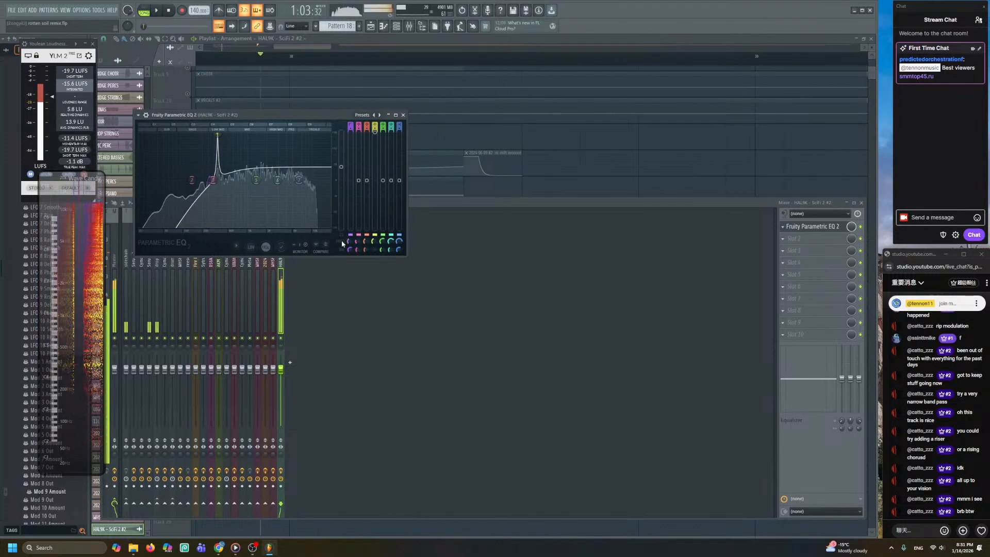
- Add a narrow band 5 boost above band 4 in the HAL9K Parametric EQ 2 and play the soloed riser
drag(257, 183, 244, 136)
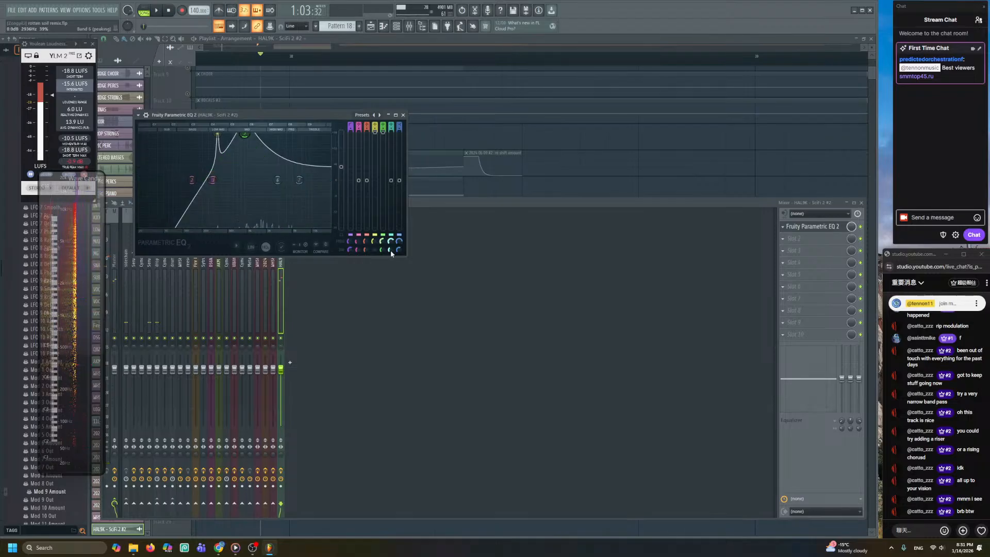
drag(382, 249, 381, 246)
key(space)
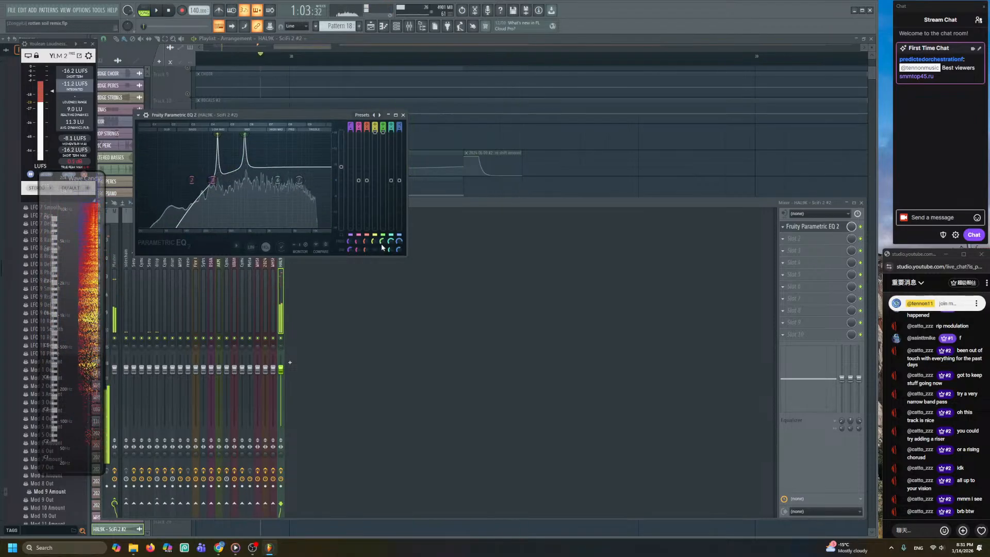
right_click(585, 171)
key(space)
key(space)
scroll(372, 220, down, 5)
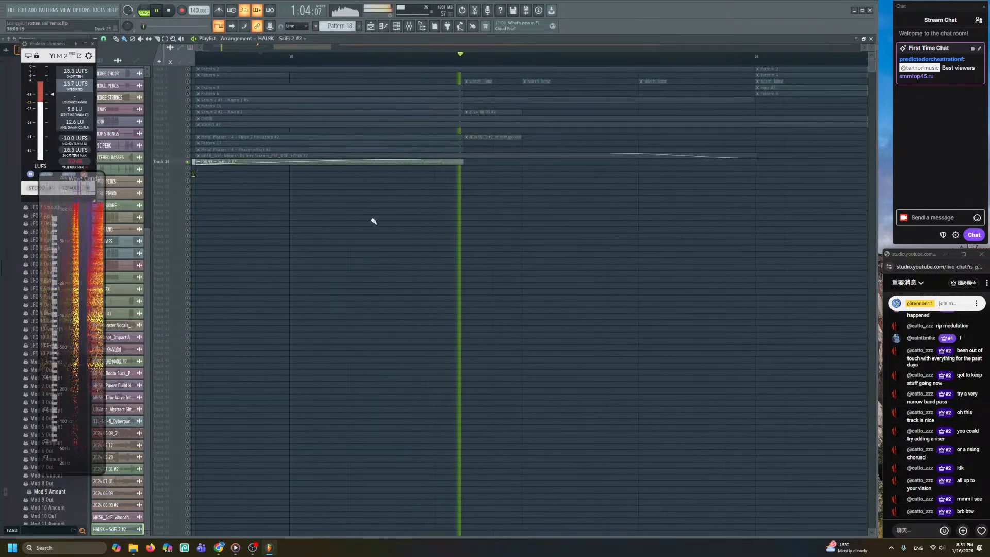
key(space)
- Enable linear phase processing in the HAL9K track's Parametric EQ 2 and play the soloed riser
click(409, 26)
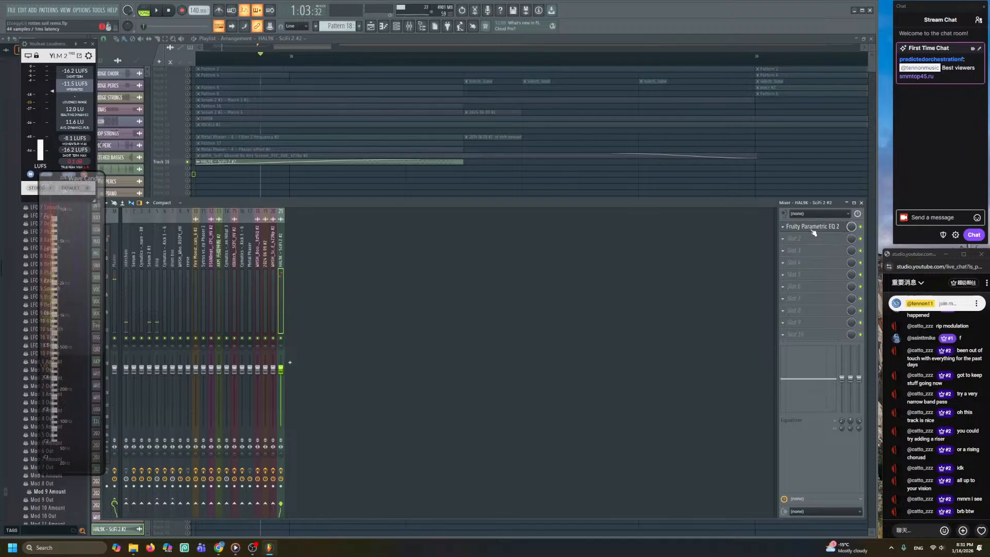
click(812, 230)
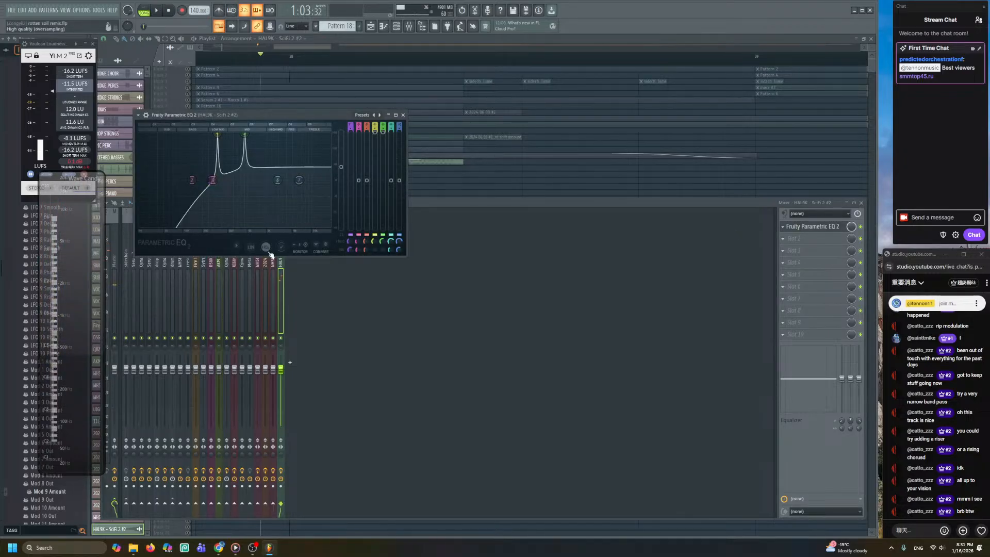
key(space)
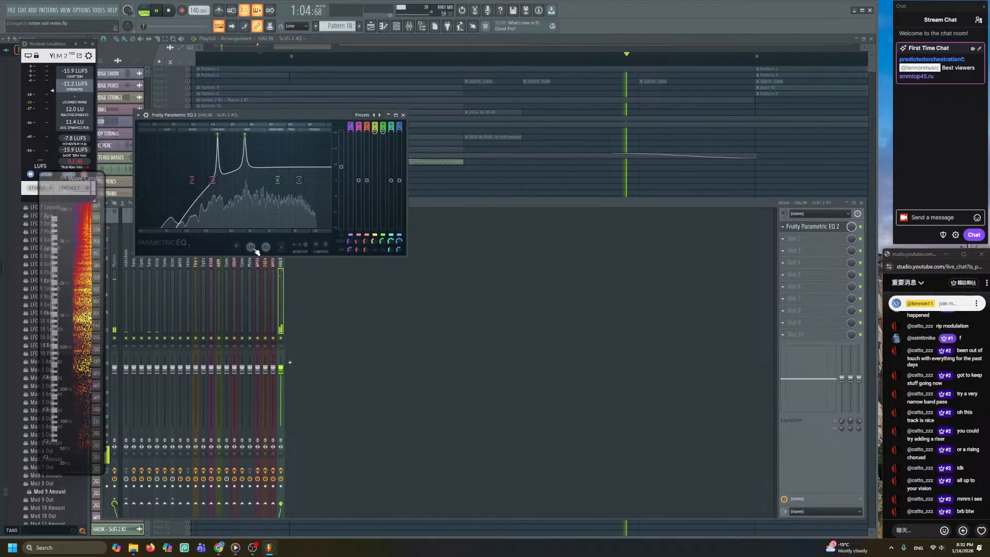
key(space)
- Unsolo Track 16 and open the linear phase mod speed options of the HAL9K track's Parametric EQ 2
click(554, 184)
scroll(554, 187, up, 1)
scroll(555, 186, up, 2)
scroll(435, 217, down, 4)
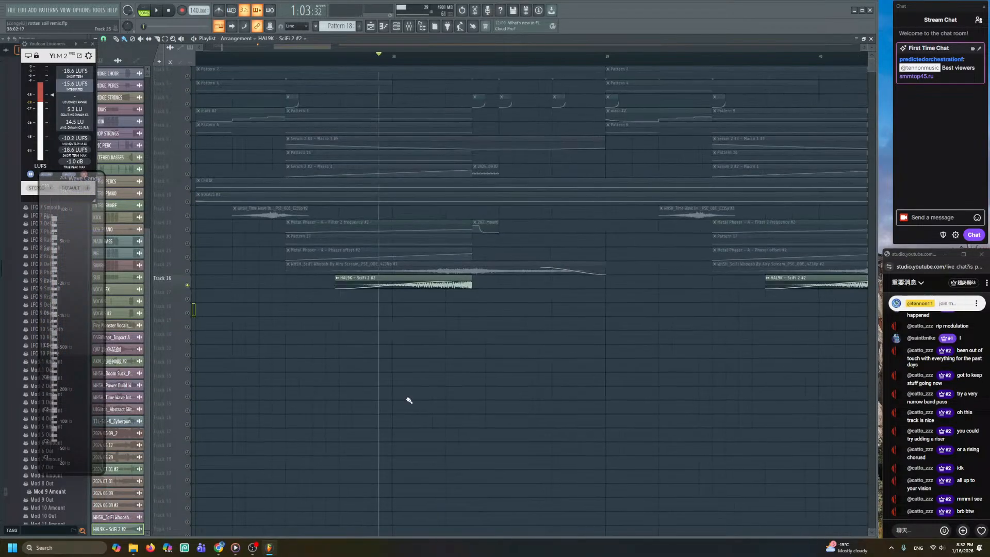
click(408, 26)
click(813, 228)
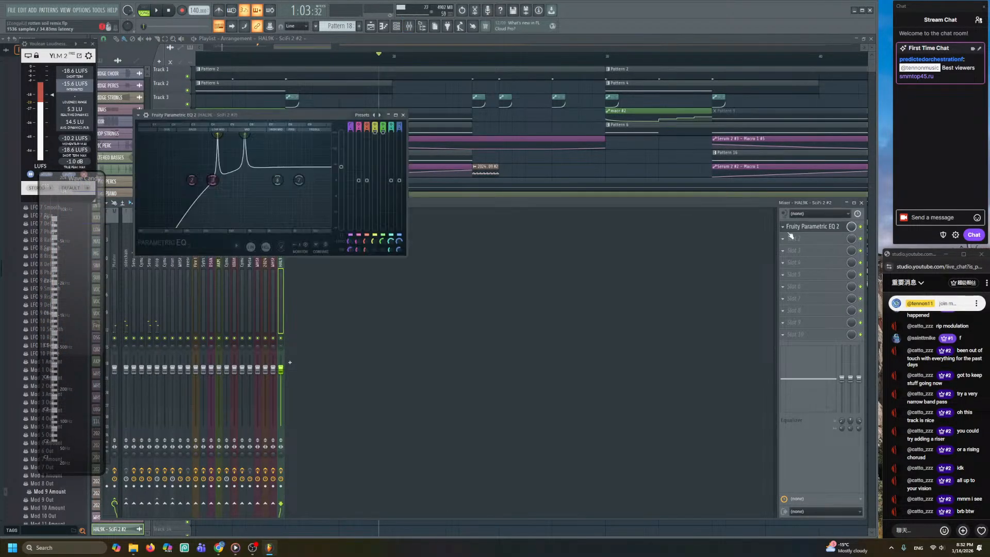
click(237, 245)
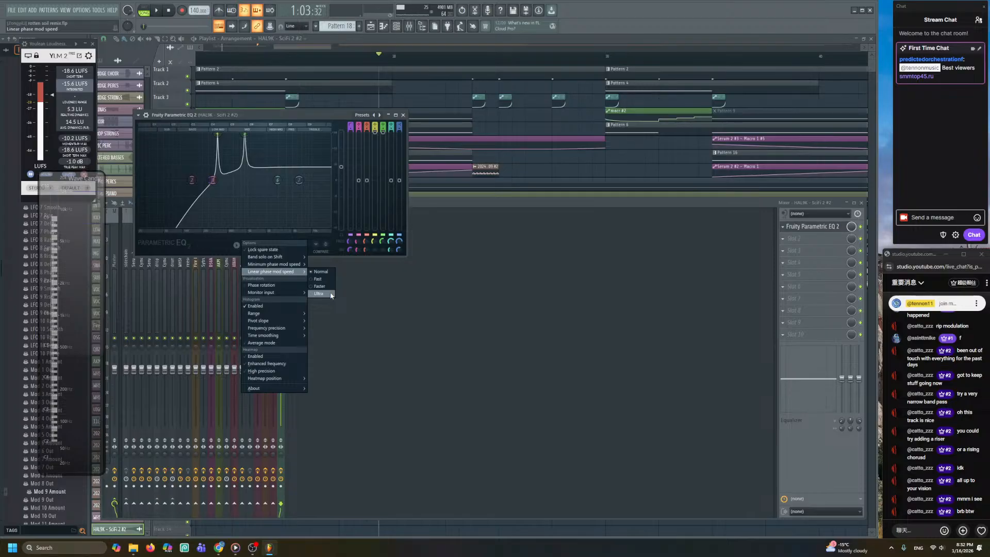
click(581, 165)
- Play the first phrase from the middle of bar 37 to hear the HAL9K riser in the full mix
scroll(402, 209, down, 4)
scroll(381, 198, up, 5)
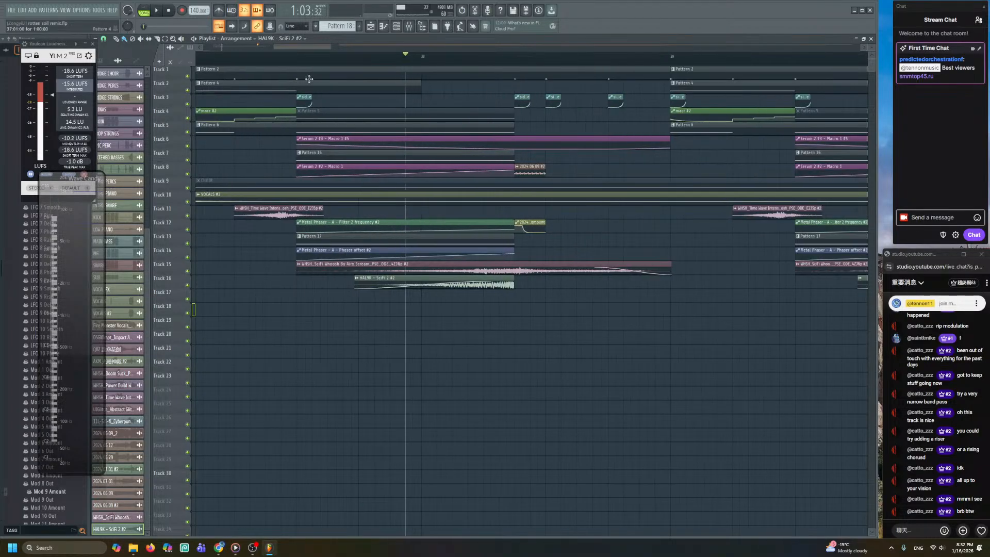
click(303, 63)
key(space)
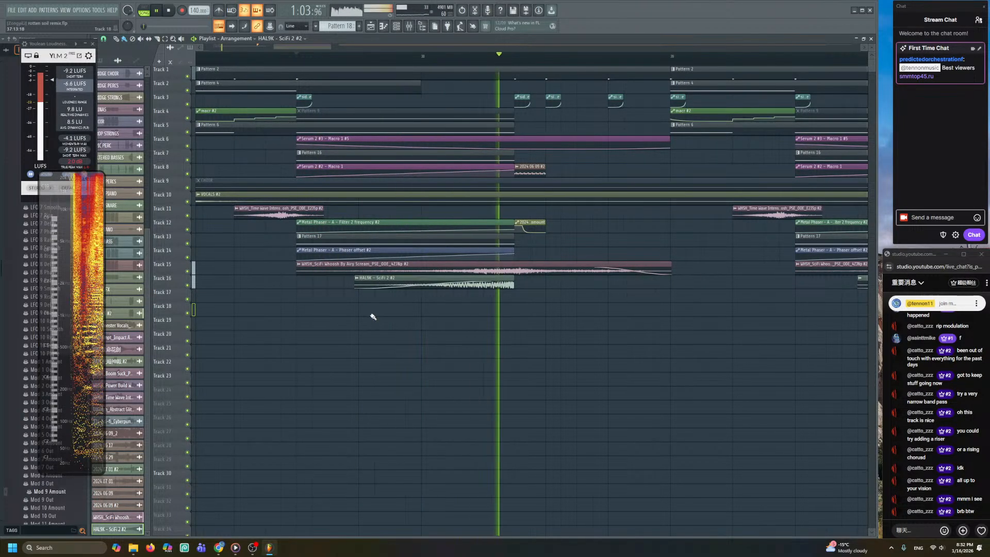
key(space)
key(space)
- Lower the narrow band 4 and 5 peaks in the HAL9K EQ and add a band 2 cut between them
click(409, 25)
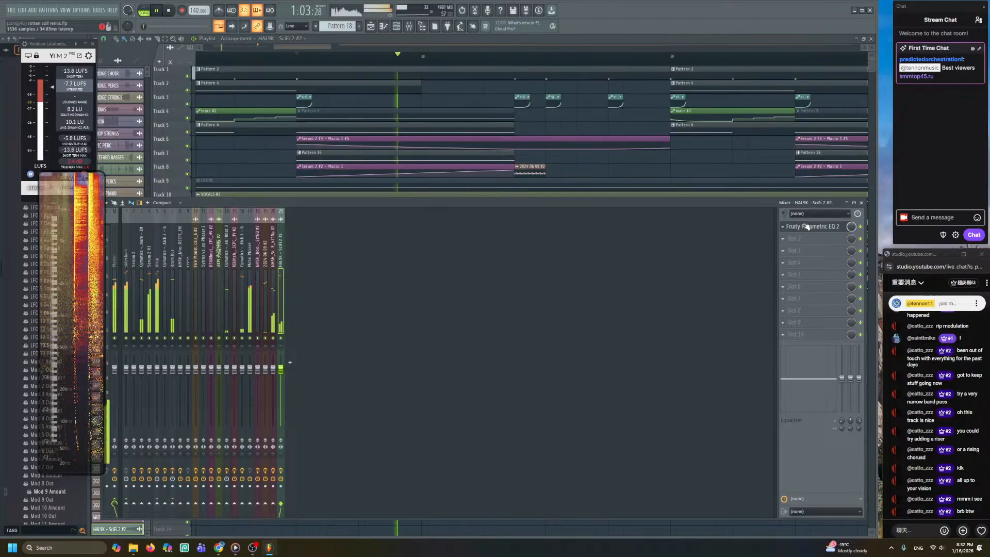
click(807, 227)
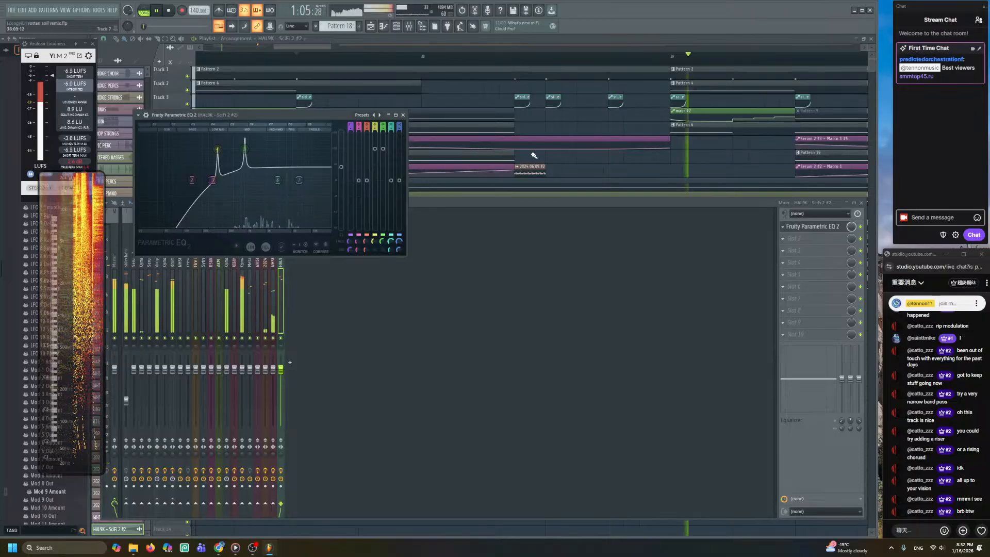
key(space)
key(space)
drag(192, 180, 232, 196)
key(space)
key(space)
drag(217, 149, 217, 136)
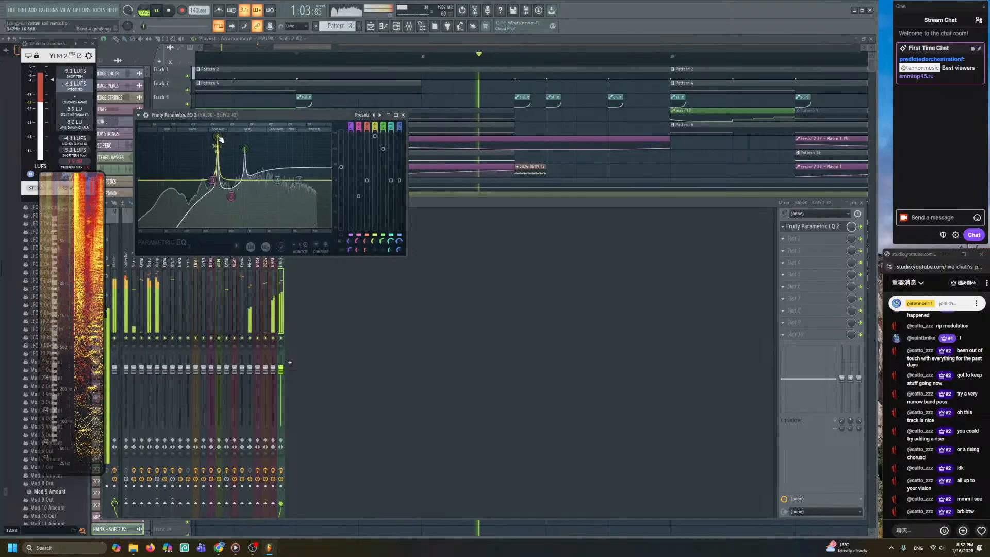
key(space)
key(space)
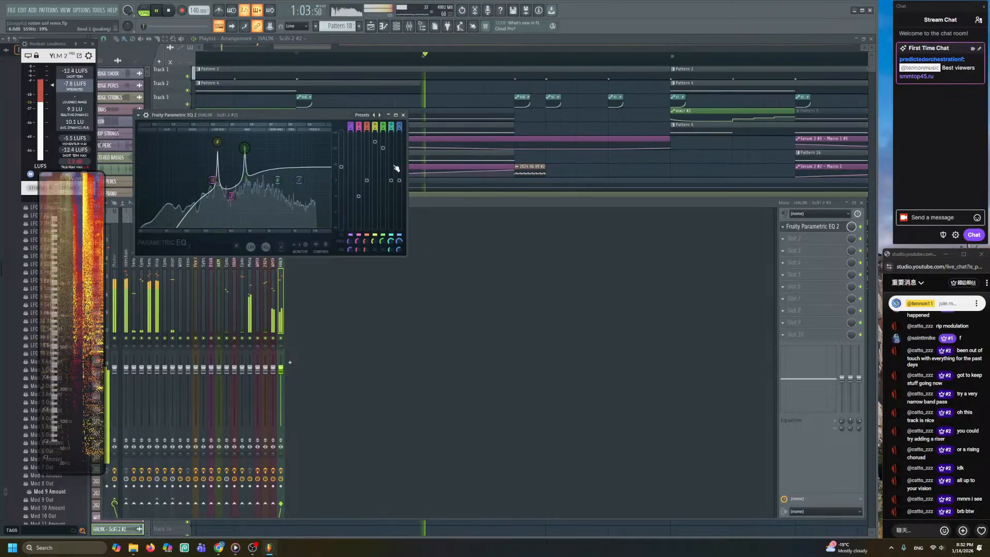
- Play both phrases of the drop from bar 37 to check the reshaped HAL9K riser in the mix
right_click(572, 167)
scroll(479, 160, down, 3)
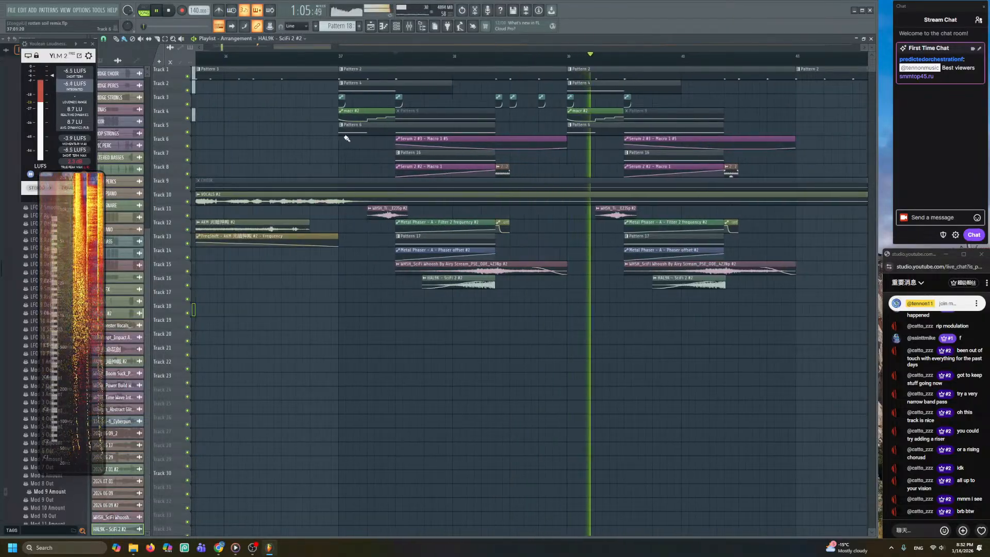
scroll(335, 154, down, 2)
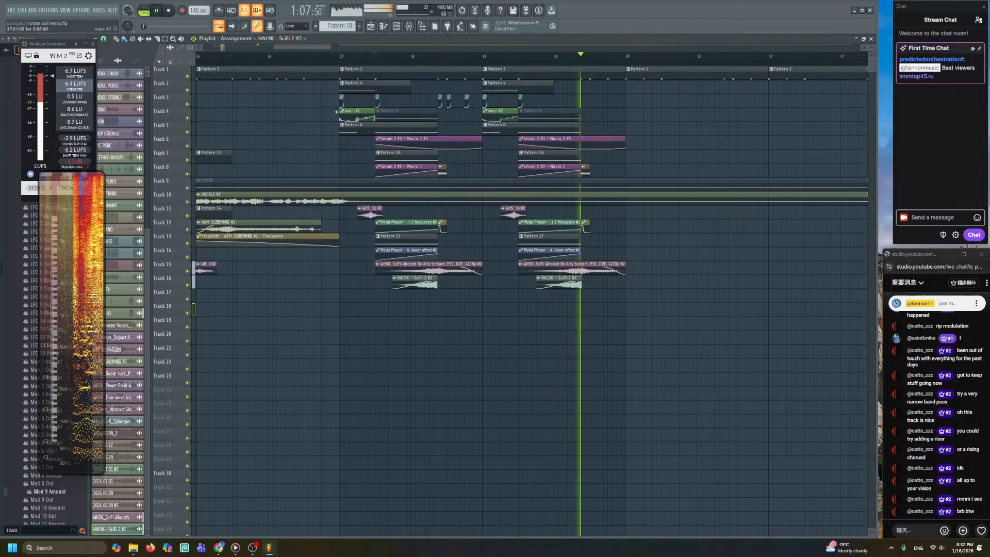
click(342, 57)
scroll(345, 128, up, 2)
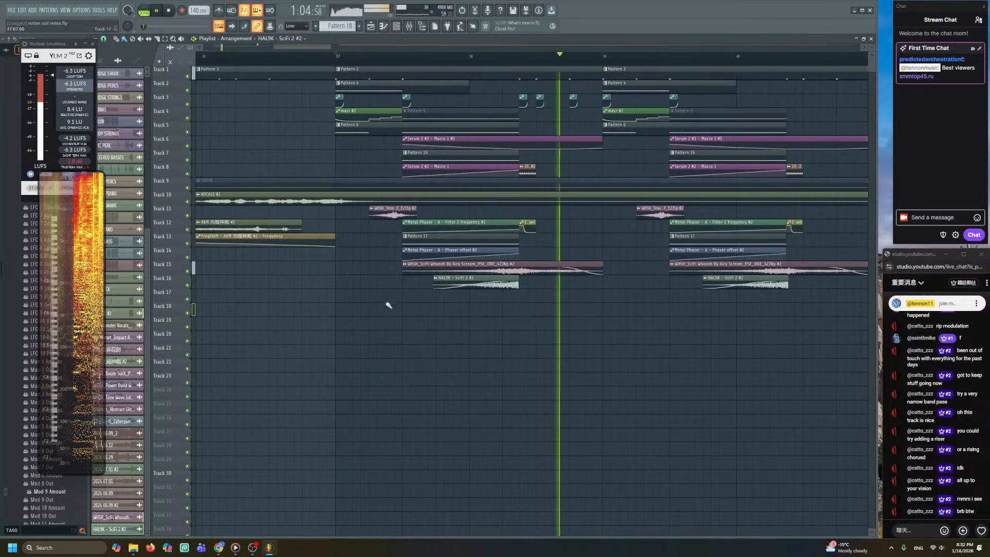
scroll(392, 307, down, 2)
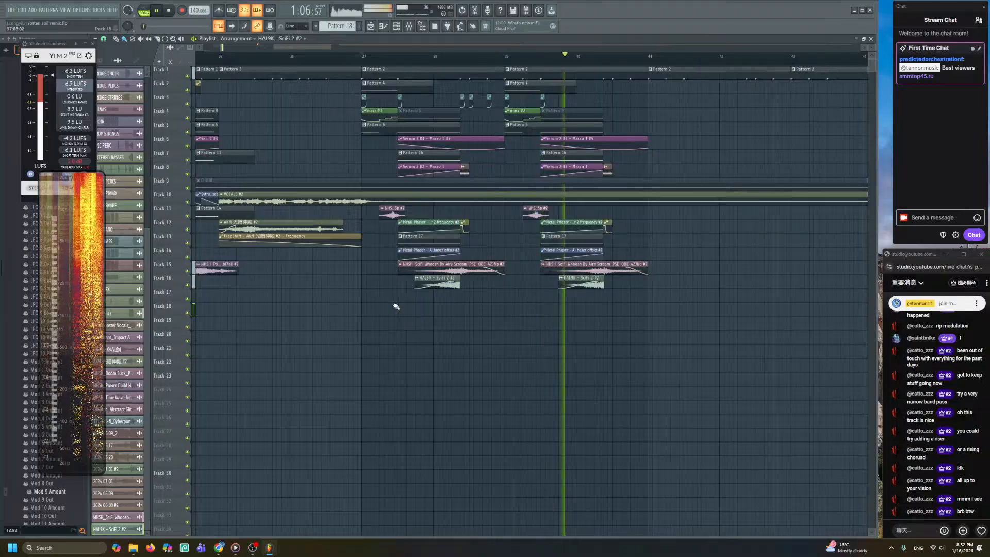
scroll(397, 305, down, 3)
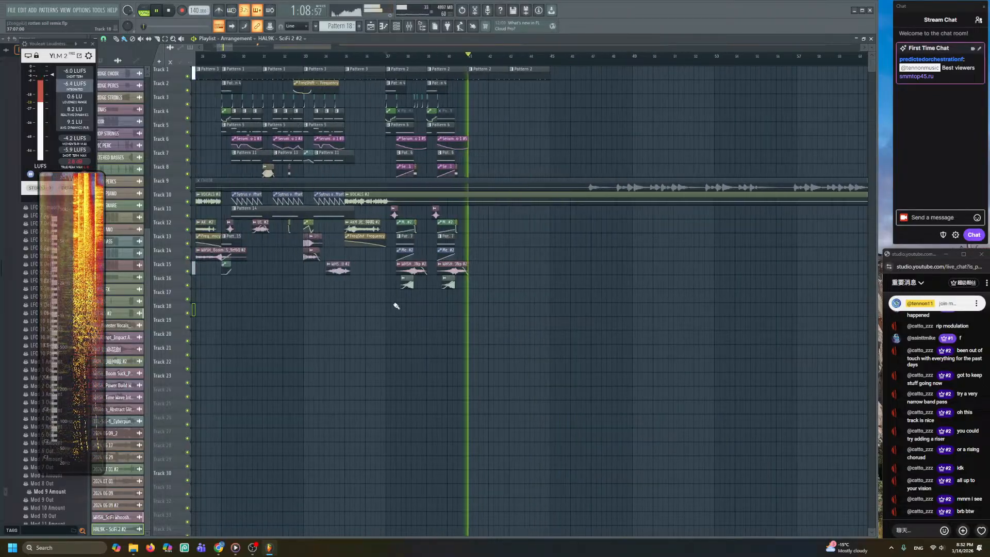
scroll(440, 258, up, 2)
key(space)
- Play the arrangement from bar 33 through the end of the second drop phrase
click(366, 57)
key(space)
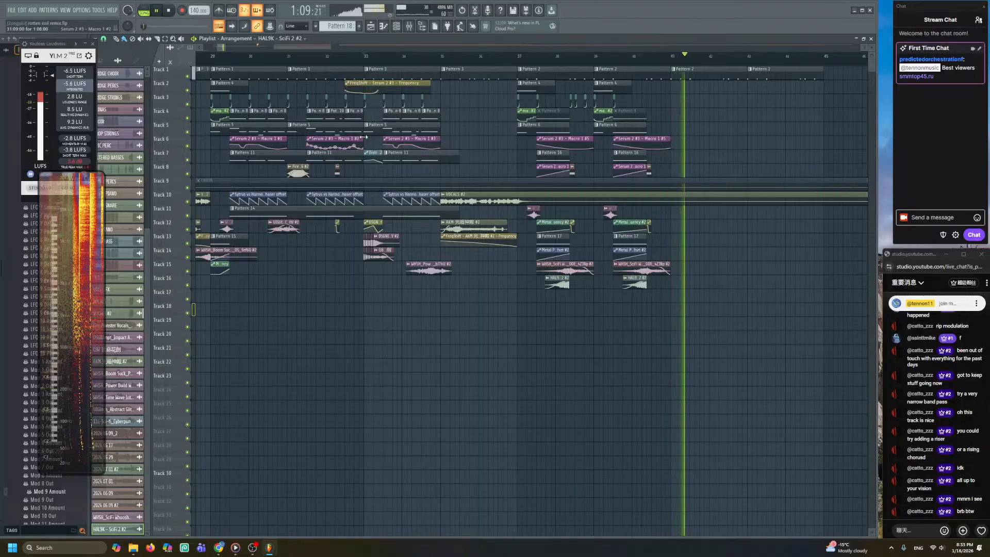
key(space)
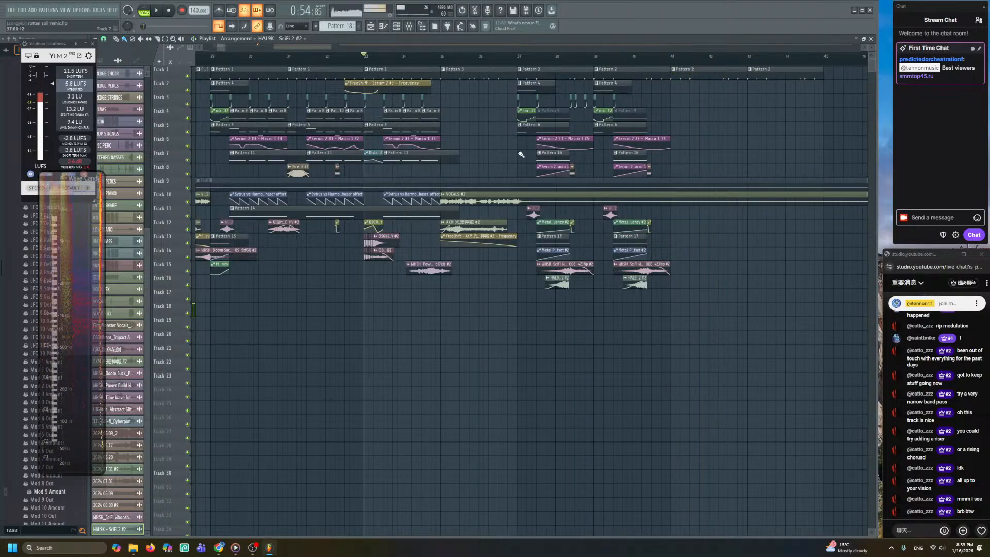
- Remove the muted Track 4 pattern clips and the Track 6 Serum 2 #3 - Macro 1 #5 automation clips from both drop phrases
scroll(534, 150, up, 3)
drag(534, 149, 378, 178)
scroll(351, 145, up, 2)
drag(339, 146, 361, 168)
drag(614, 147, 618, 149)
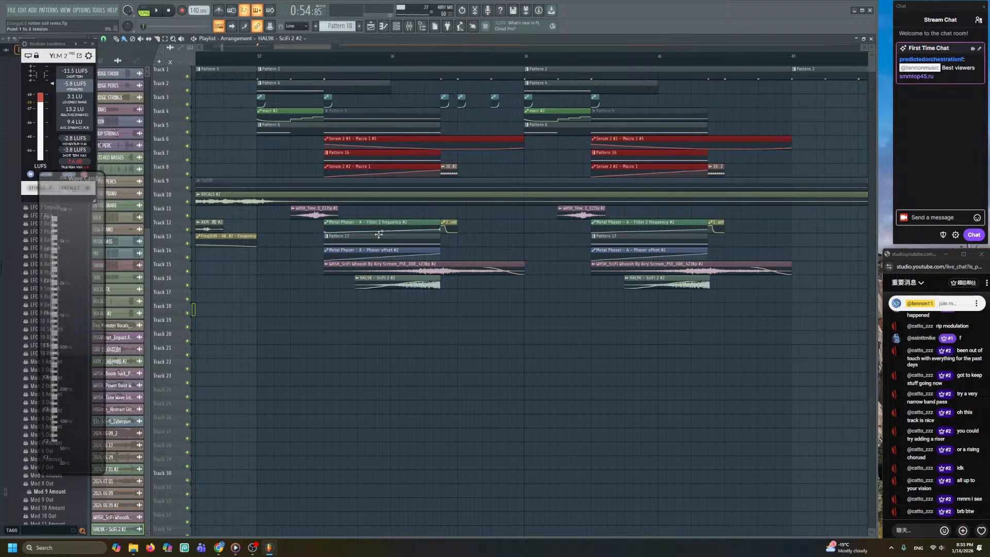
drag(367, 229, 382, 286)
drag(657, 231, 695, 308)
drag(495, 191, 392, 177)
scroll(374, 176, down, 2)
click(401, 163)
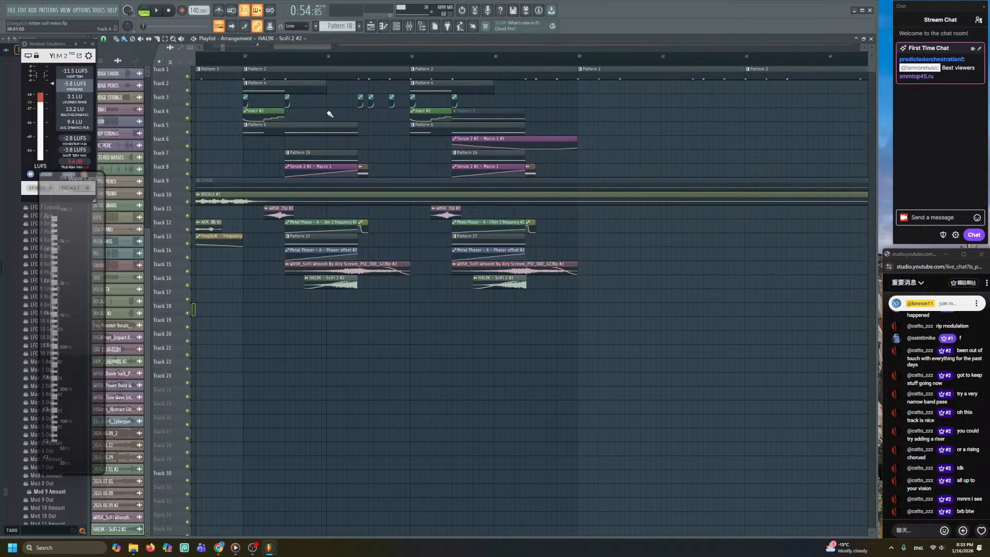
drag(364, 172, 366, 173)
- Select the clips of both drop phrases from bar 37 and duplicate them to start at bar 41
drag(265, 210, 411, 289)
drag(221, 80, 526, 129)
key(ctrl+b)
drag(600, 103, 605, 104)
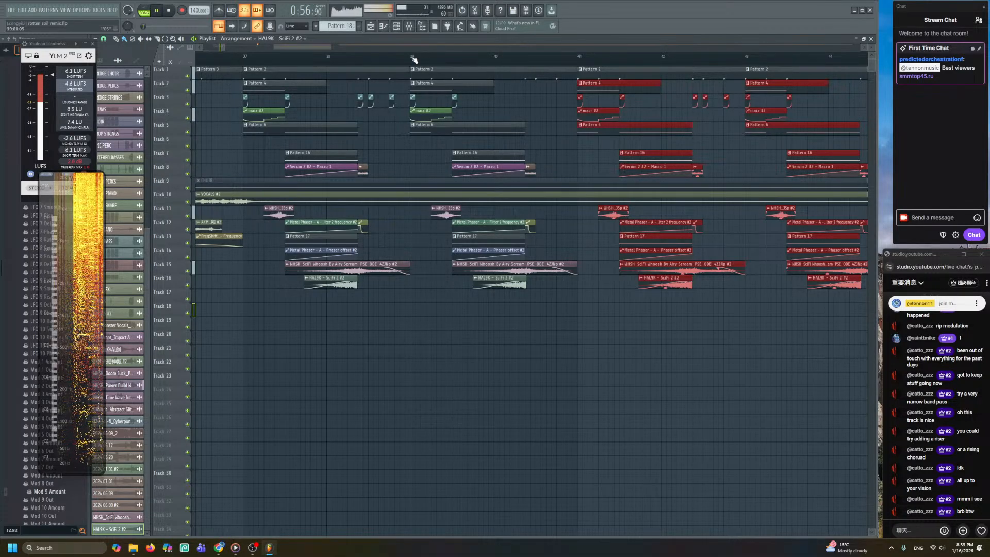
click(390, 142)
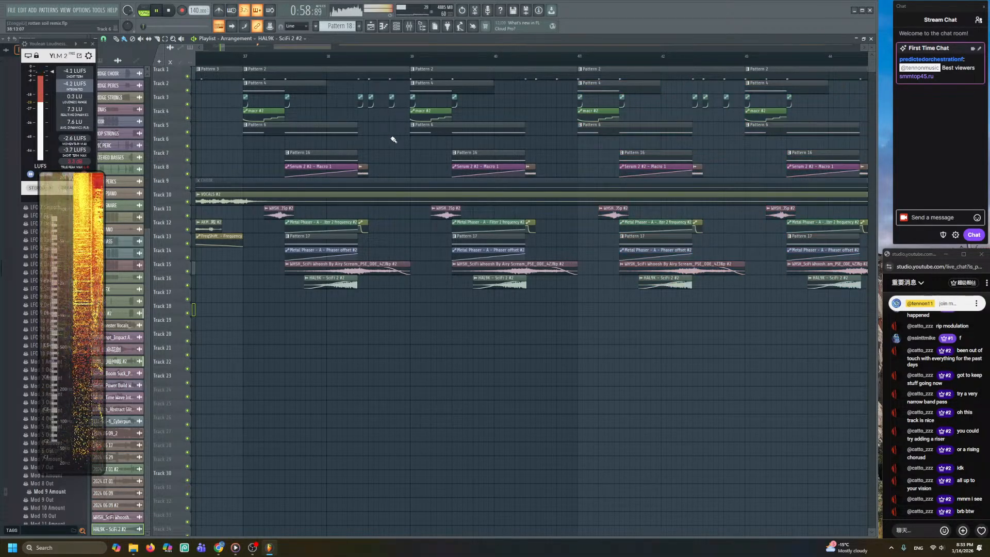
- Add three sidechain - Volume clips on Track 3 at the ends of the second and fourth drop phrases
scroll(393, 137, up, 5)
click(402, 97)
scroll(438, 108, down, 4)
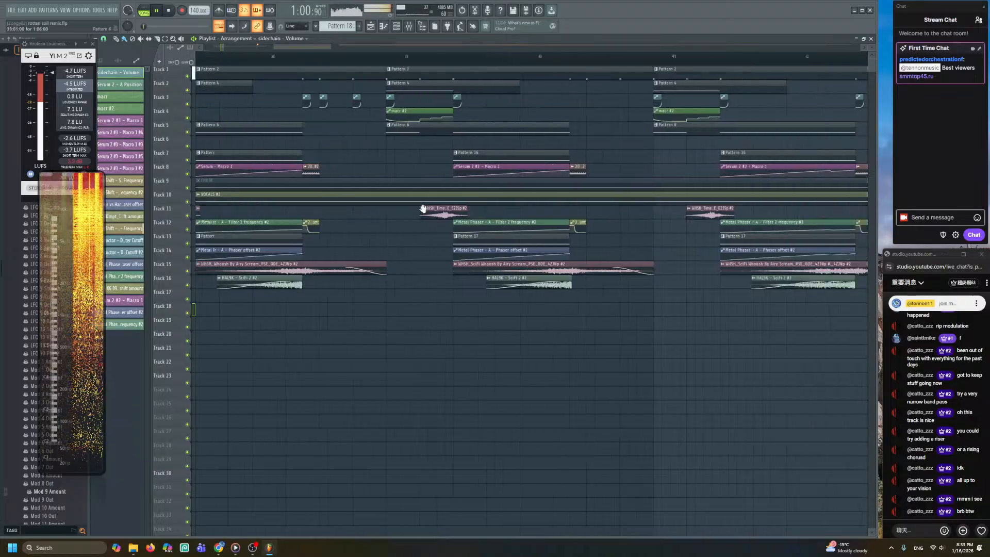
scroll(428, 102, up, 2)
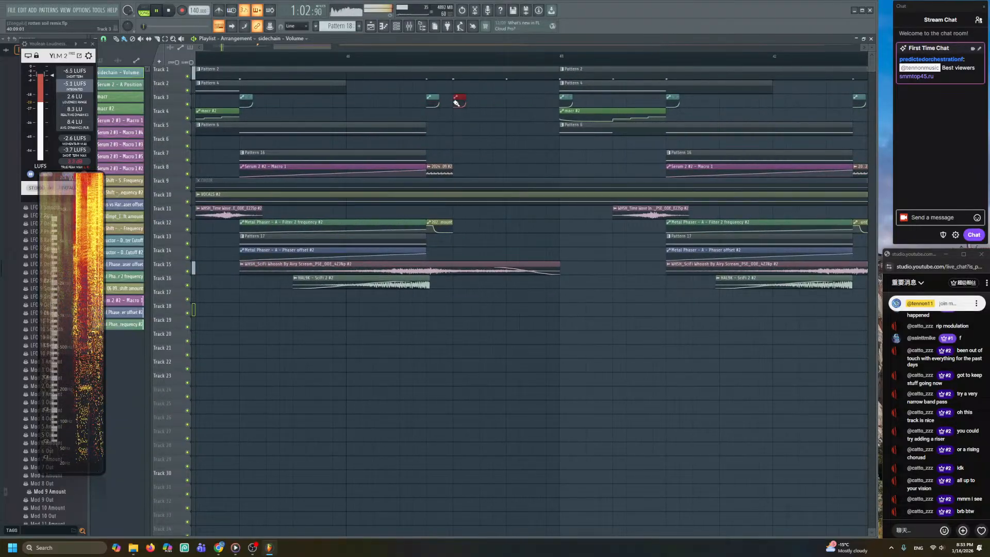
scroll(510, 147, down, 2)
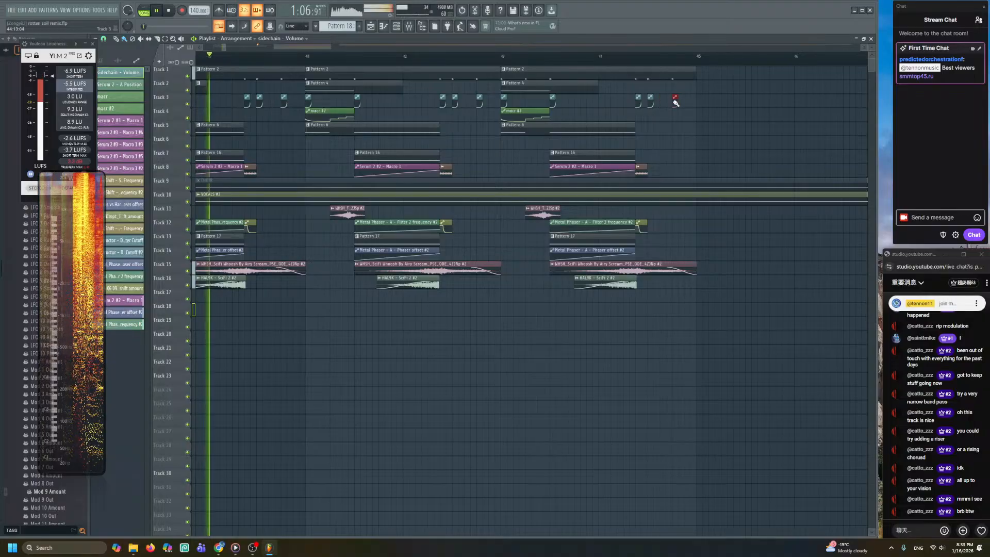
scroll(673, 139, down, 3)
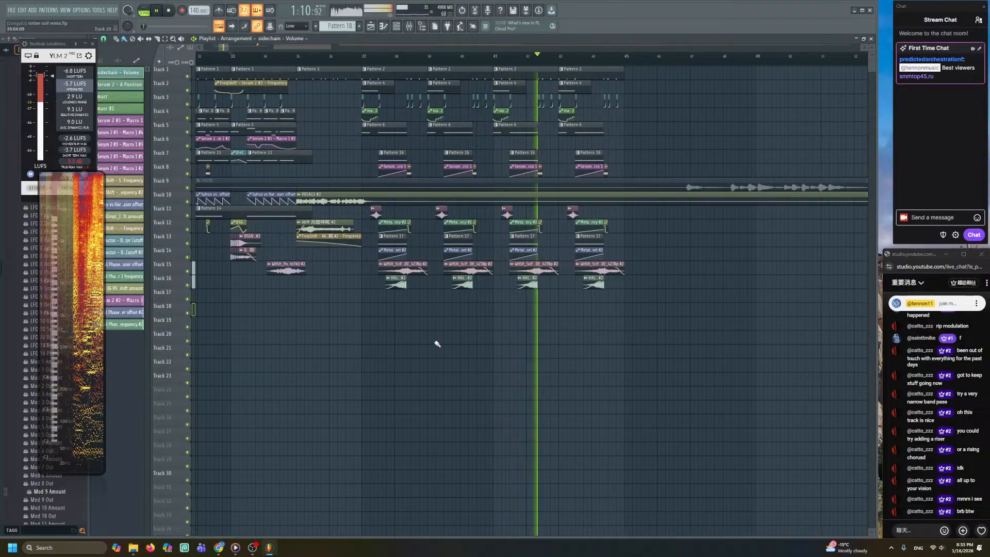
key(space)
- Delete the fourth phrase's clips from bar 43, keeping Pattern 2 and the Track 3 sidechain automation clips
scroll(572, 223, up, 3)
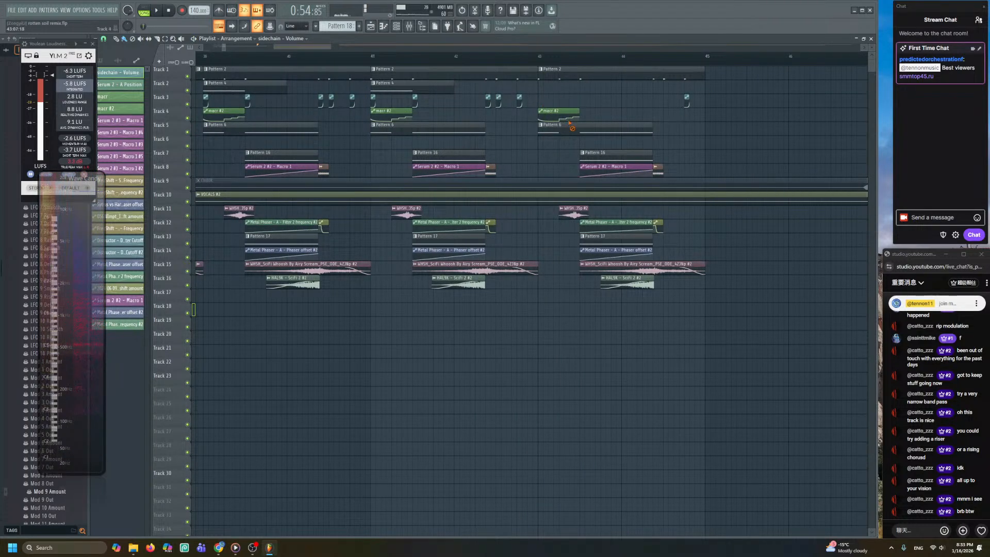
key(ctrl+z)
right_click(609, 122)
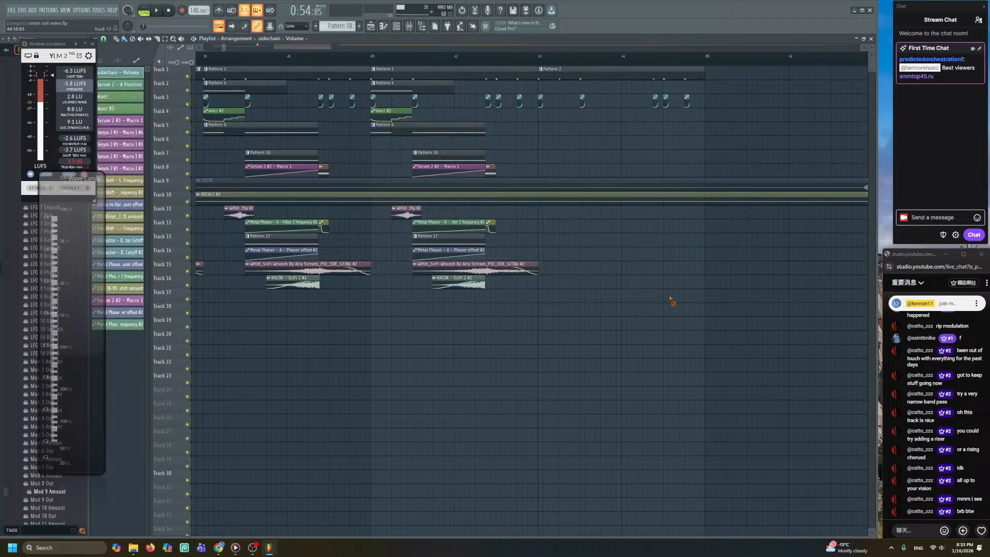
- Play the drop from bar 37 to review the first phrase without the removed layers
scroll(642, 299, left, 5)
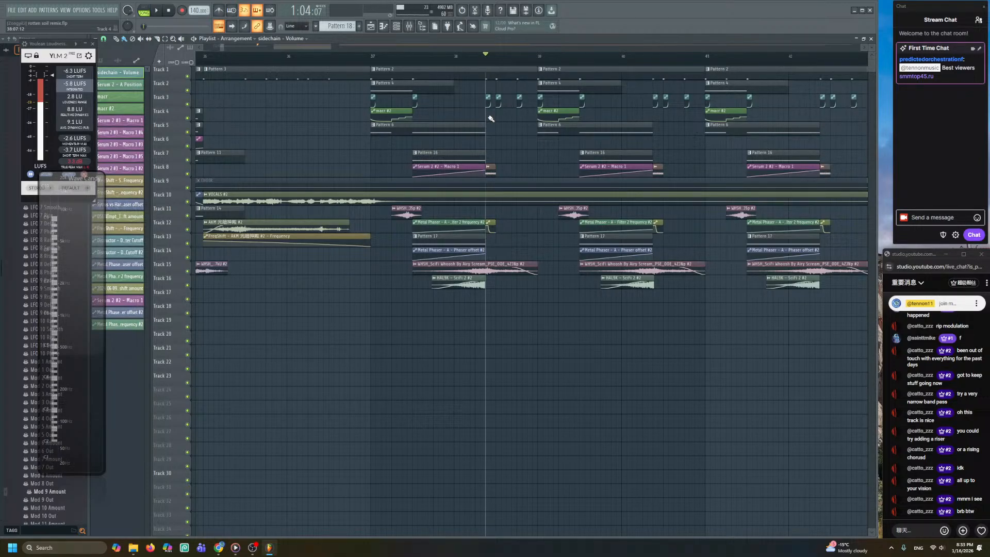
scroll(474, 122, up, 2)
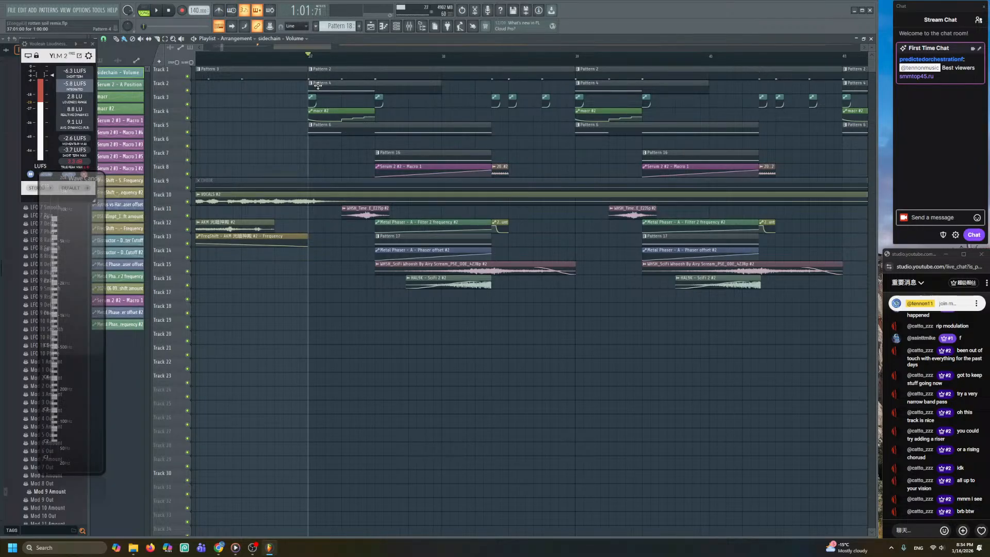
key(space)
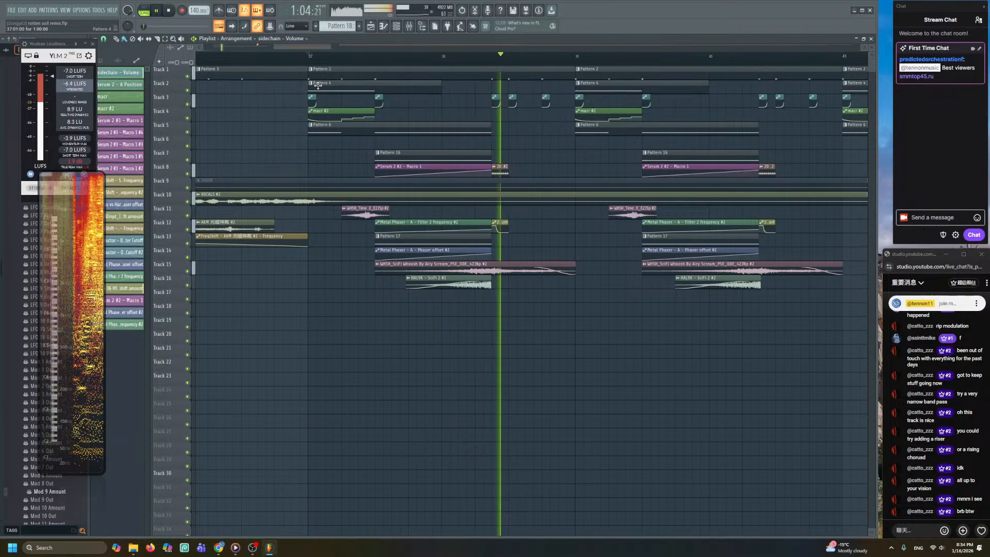
key(space)
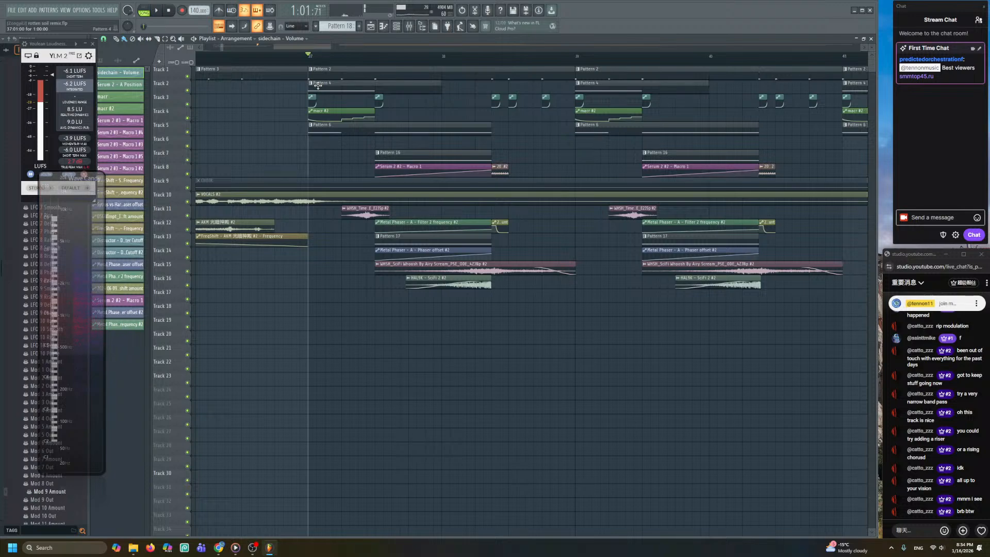
- Play back the section around the 2024 06 09 #2 clip on Track 8 and audition that clip up close
key(space)
scroll(541, 127, up, 2)
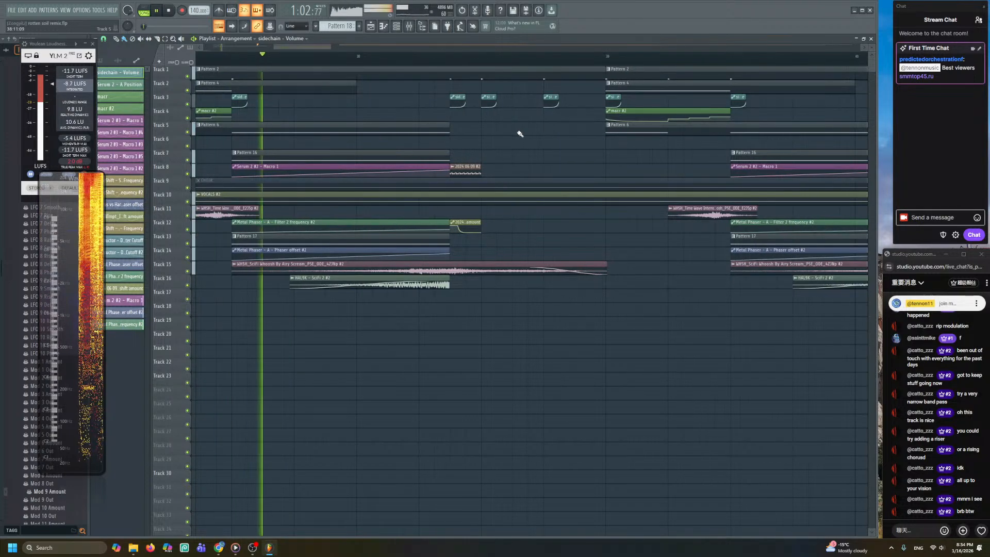
click(453, 57)
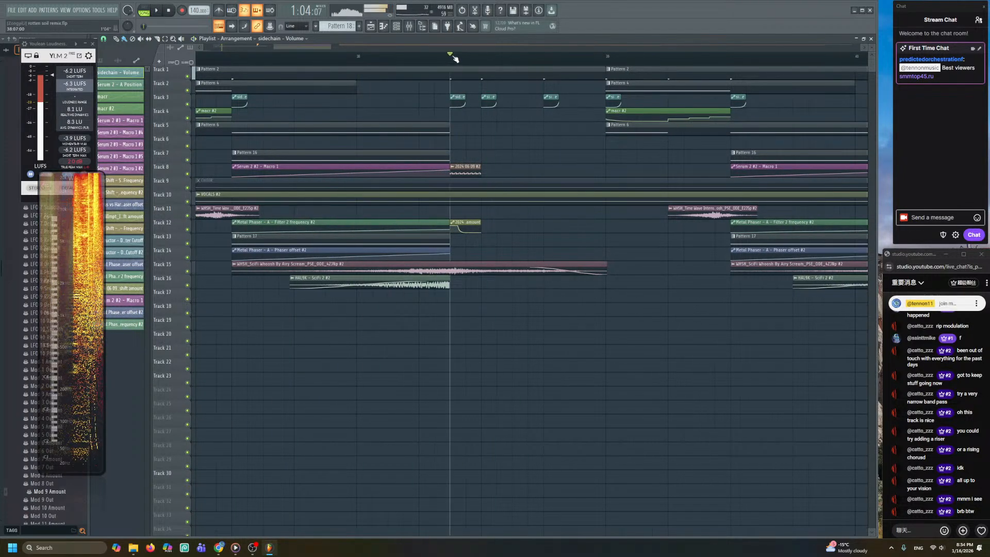
key(space)
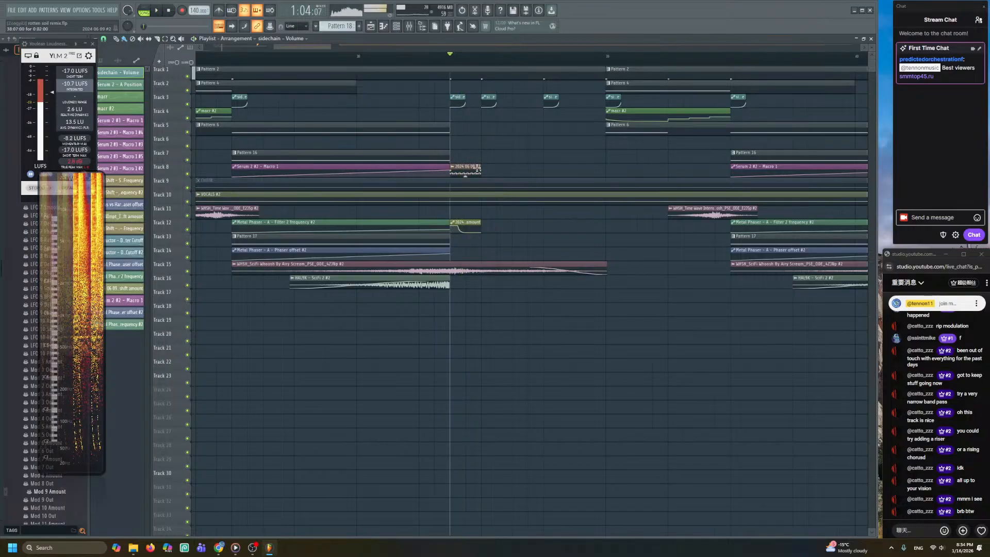
scroll(468, 173, up, 5)
scroll(466, 175, up, 3)
alt+right_click(440, 186)
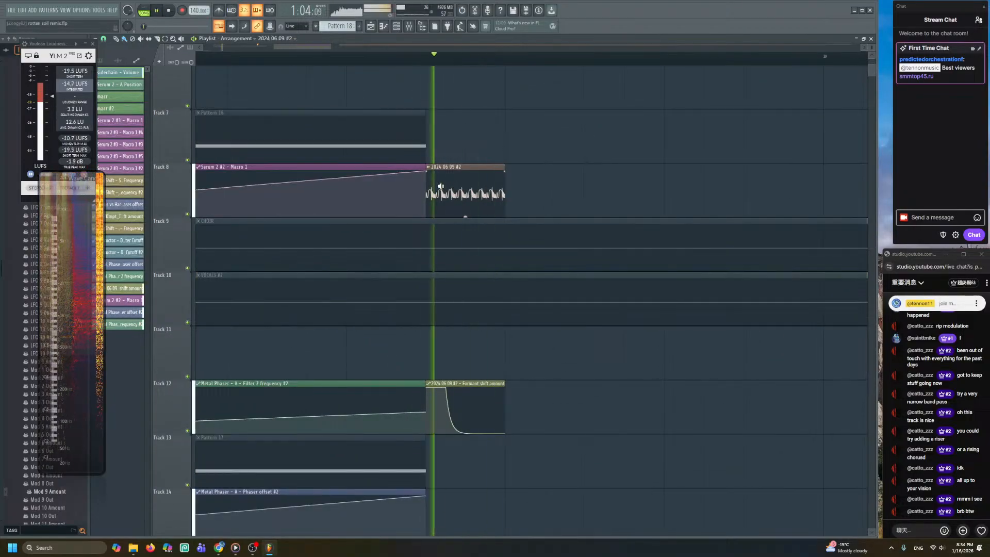
- Inspect the second Fruity Parametric EQ 2 on the 2024 06 09 #2 mixer track while playing the arrangement
click(409, 25)
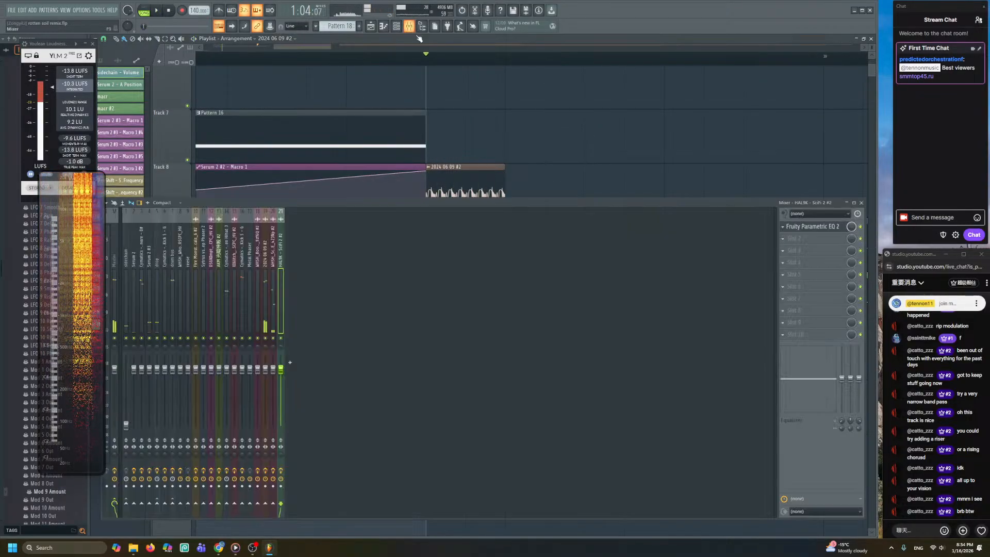
click(265, 272)
click(817, 288)
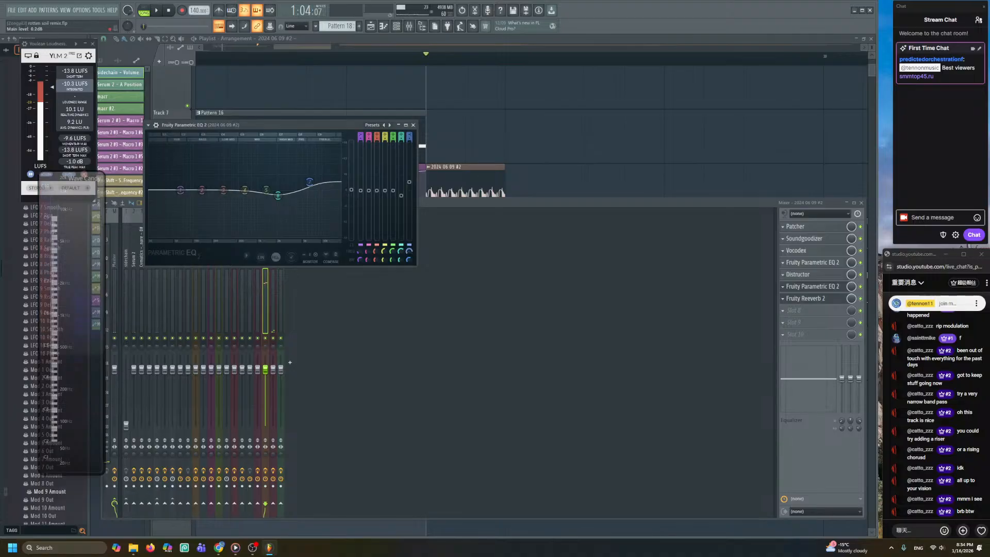
key(space)
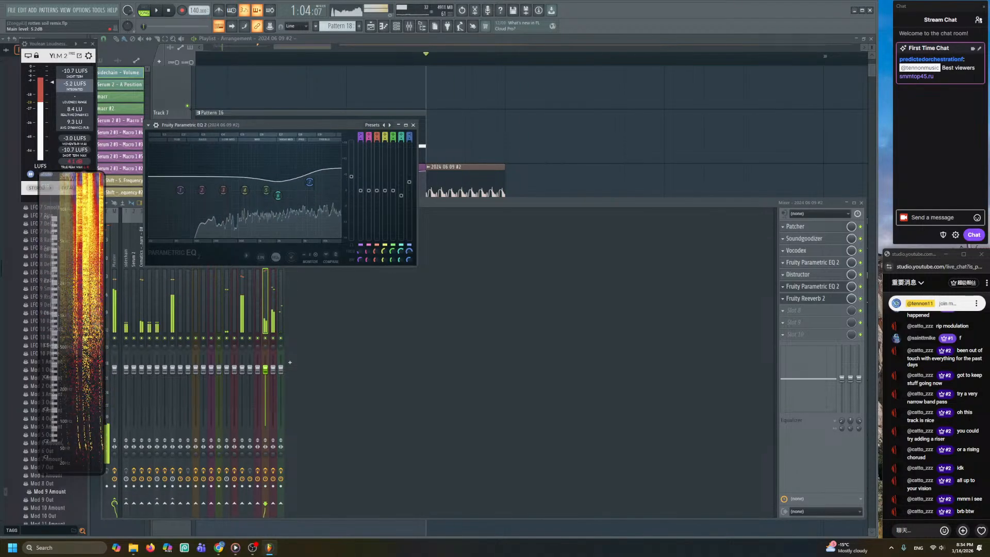
right_click(516, 146)
scroll(475, 180, down, 3)
scroll(474, 189, down, 3)
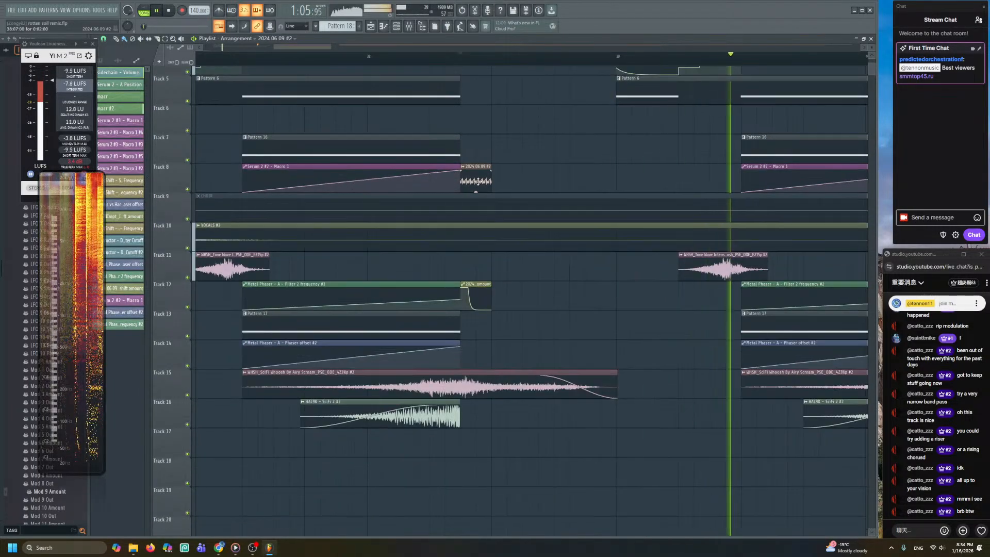
- Replay the drop from bar 37, then cue playback to the start of the 2024 06 09 #2 clip
scroll(478, 181, down, 5)
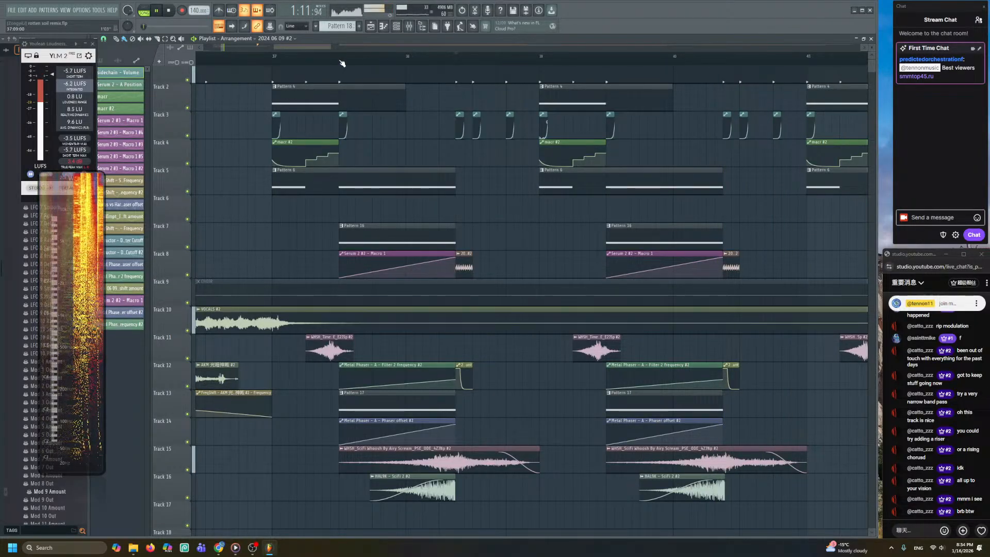
scroll(392, 129, down, 2)
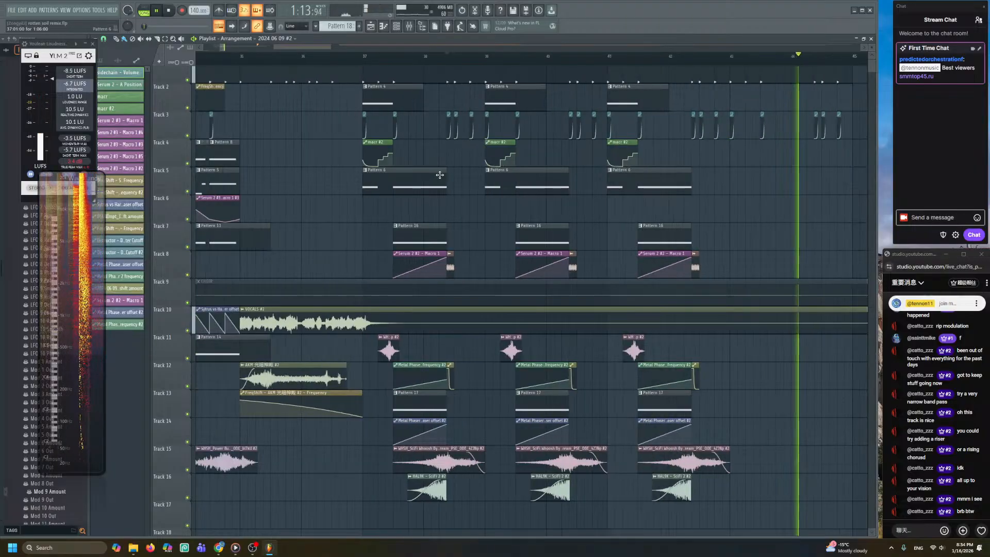
click(321, 59)
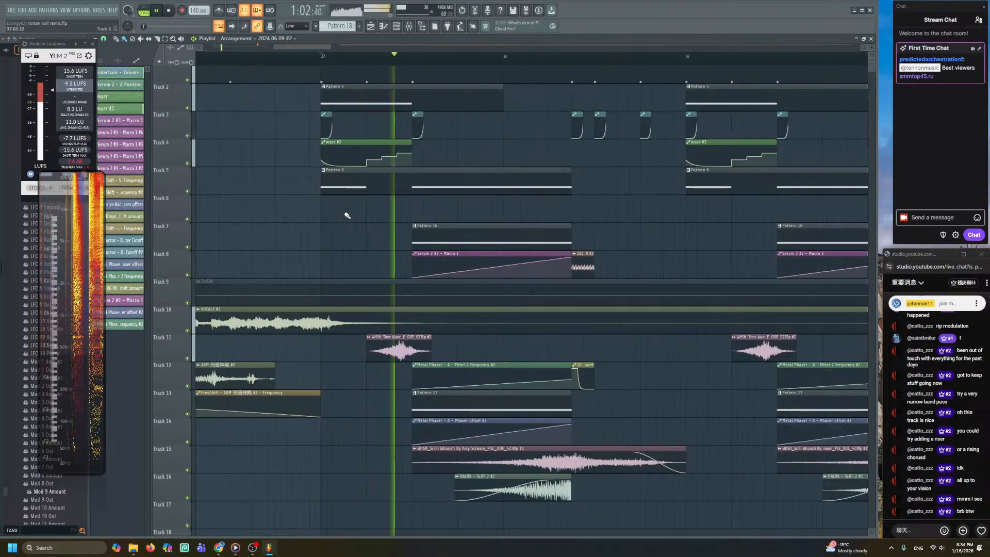
scroll(309, 226, up, 4)
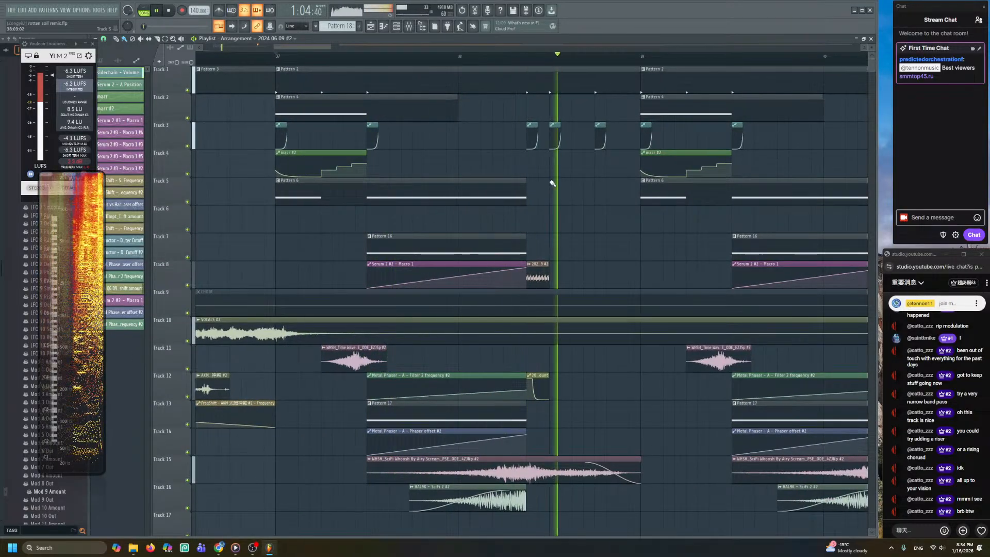
click(525, 61)
scroll(574, 191, up, 3)
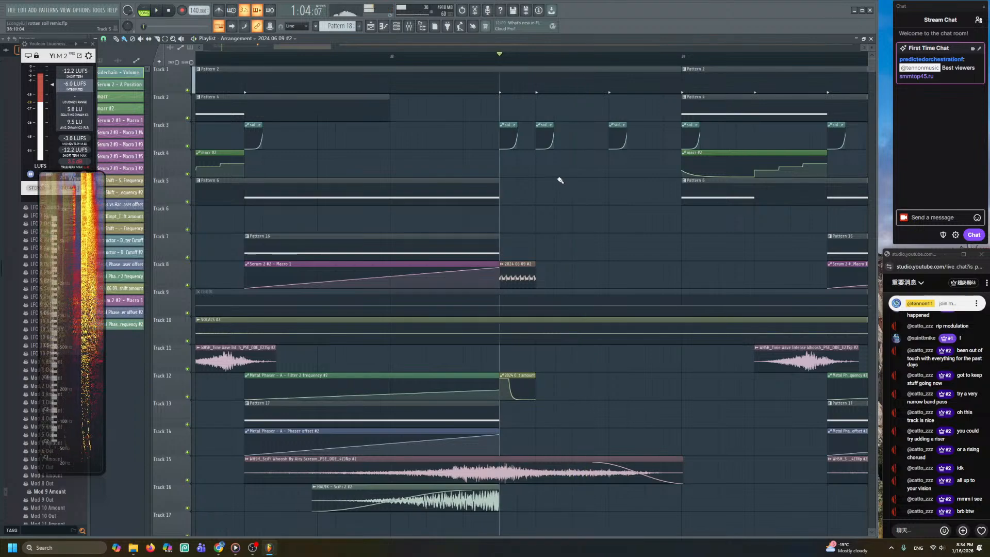
click(398, 27)
click(319, 52)
click(309, 71)
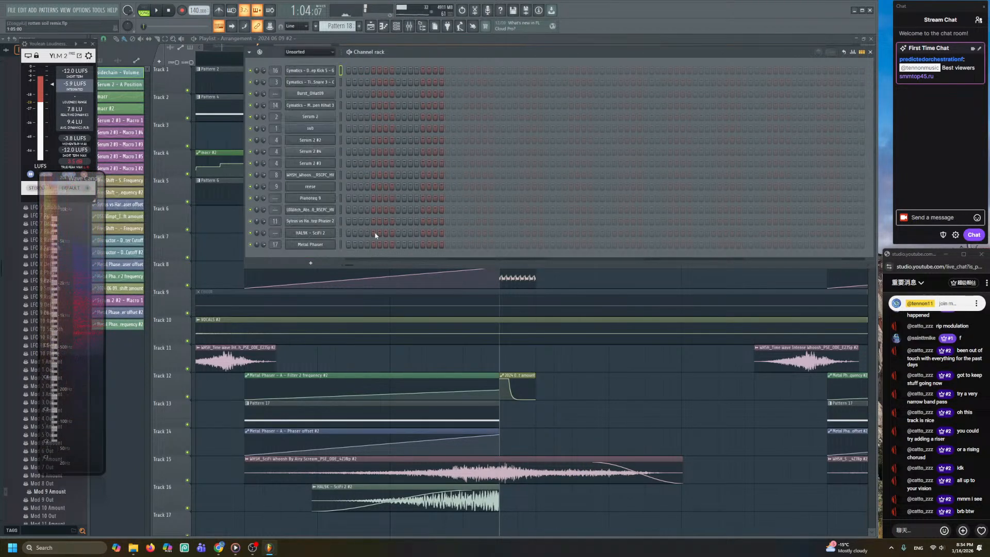
click(325, 263)
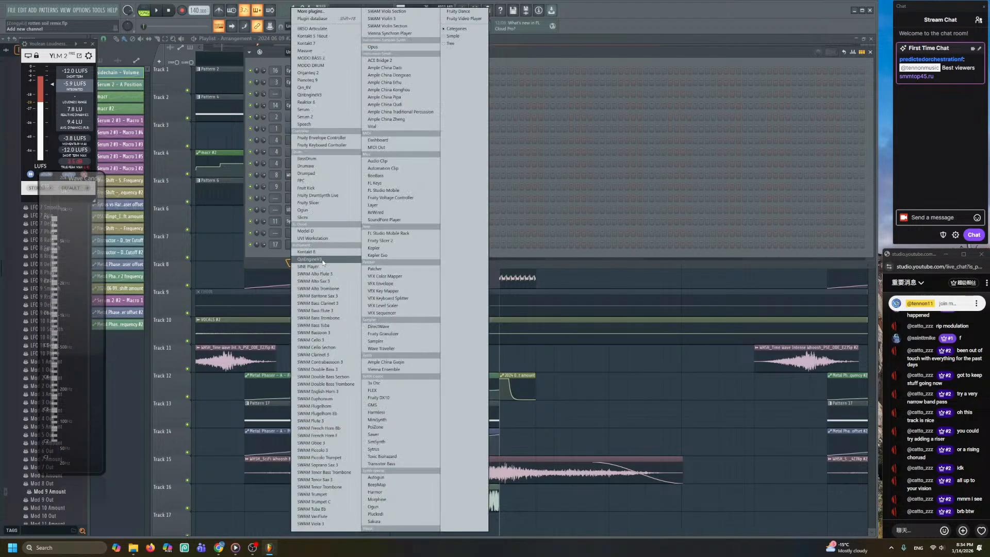
click(575, 360)
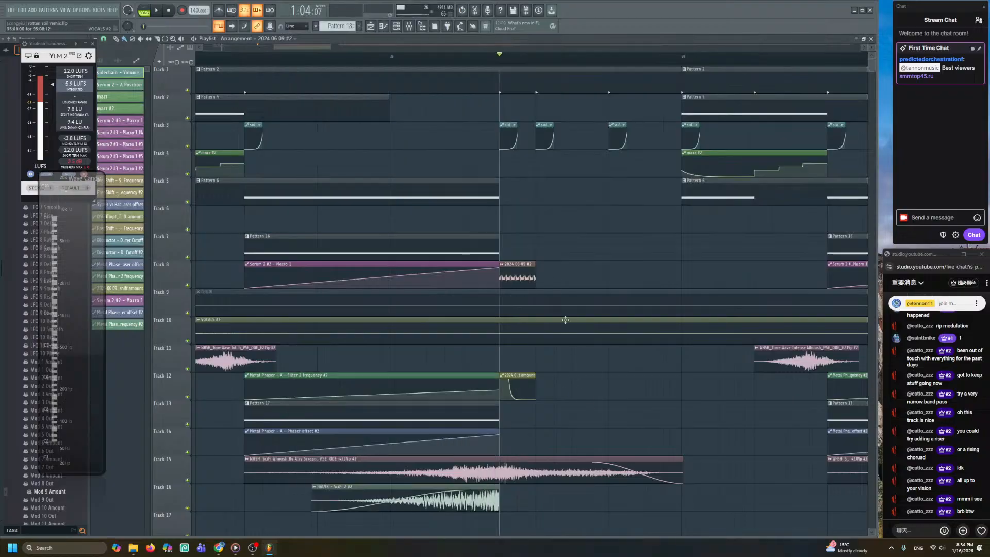
- Listen to the gap right after the first 2024 06 09 #2 clip and review the surrounding arrangement
click(539, 64)
key(space)
key(space)
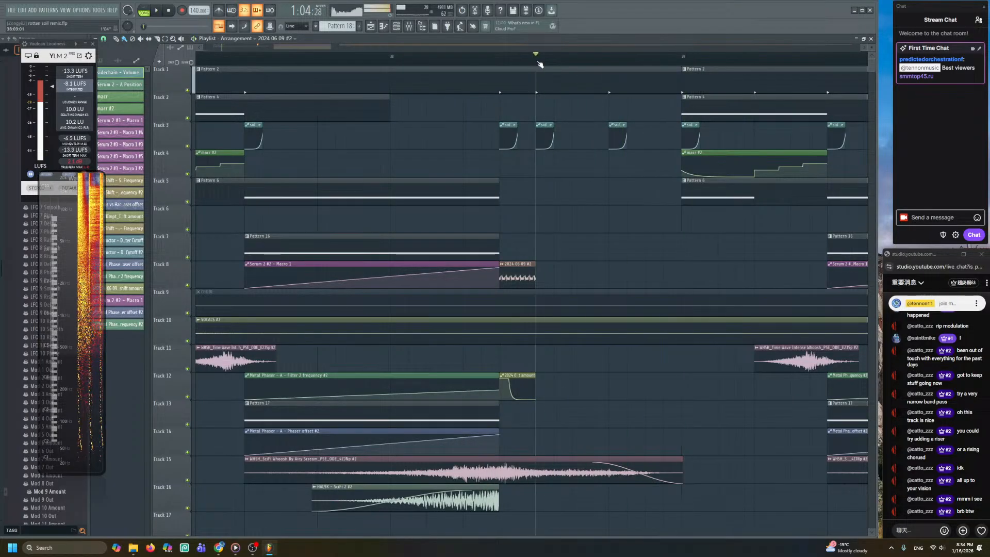
scroll(539, 64, down, 2)
scroll(539, 64, down, 3)
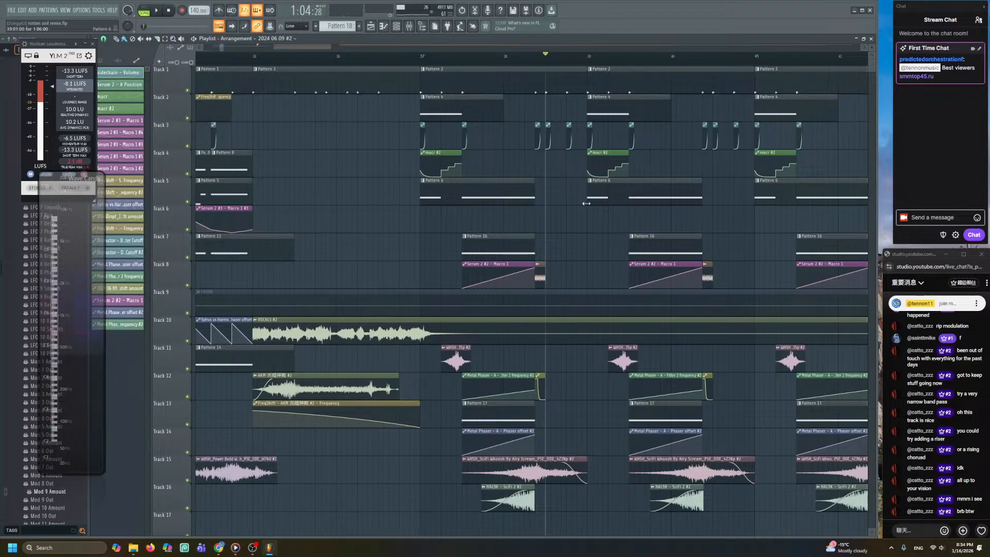
- Add a new Serum 2 instrument channel to the channel rack
click(396, 26)
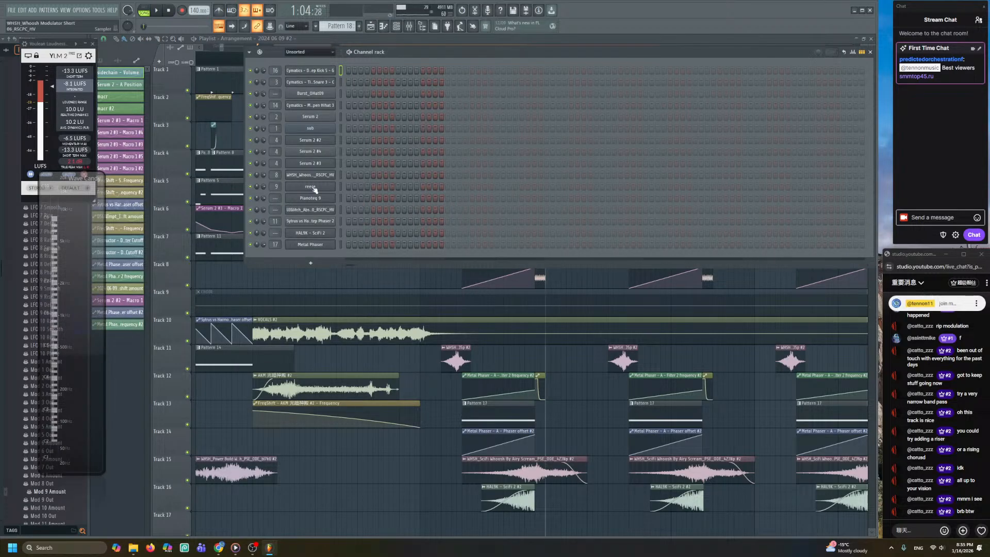
click(332, 263)
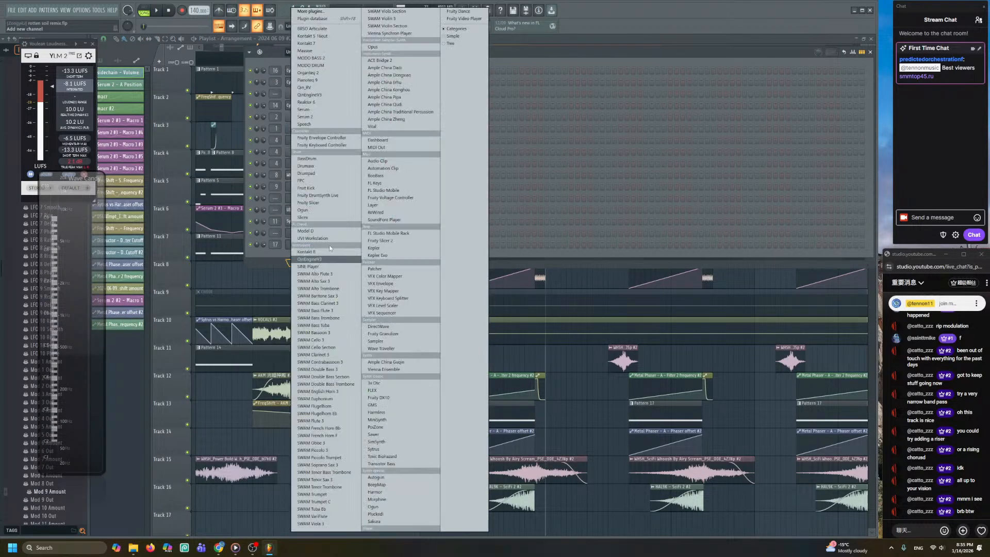
click(323, 117)
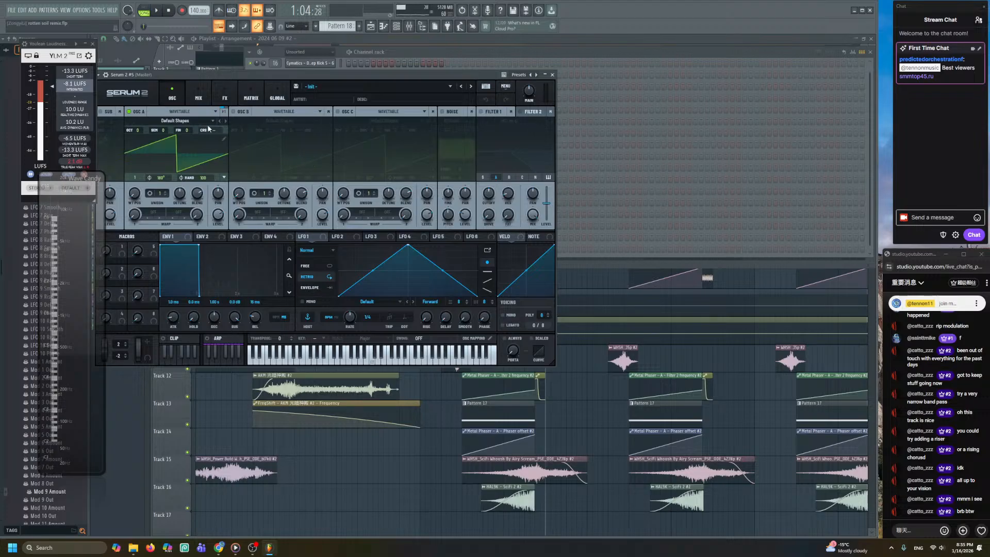
- Load the spectral wavetable Monster 1 [SL] into oscillator A of the new Serum 2
click(189, 120)
mouse_move(179, 157)
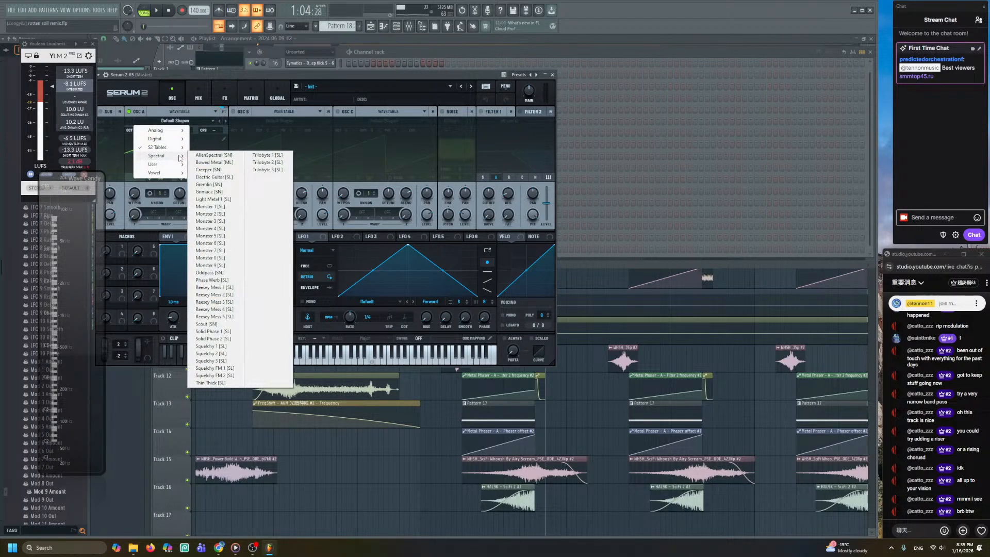
click(221, 207)
drag(235, 75, 290, 89)
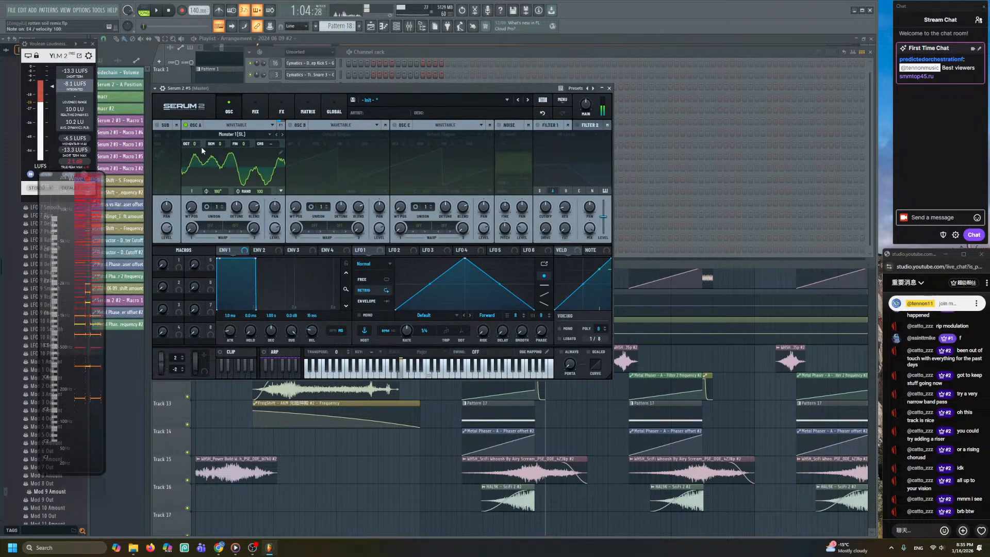
- Assign Macro 1 to oscillator A's wavetable position and set its warp mode to PD from oscillator B
drag(194, 171, 192, 222)
mouse_move(165, 265)
mouse_down()
mouse_move(186, 207)
mouse_move(160, 258)
mouse_move(166, 284)
mouse_up()
click(213, 228)
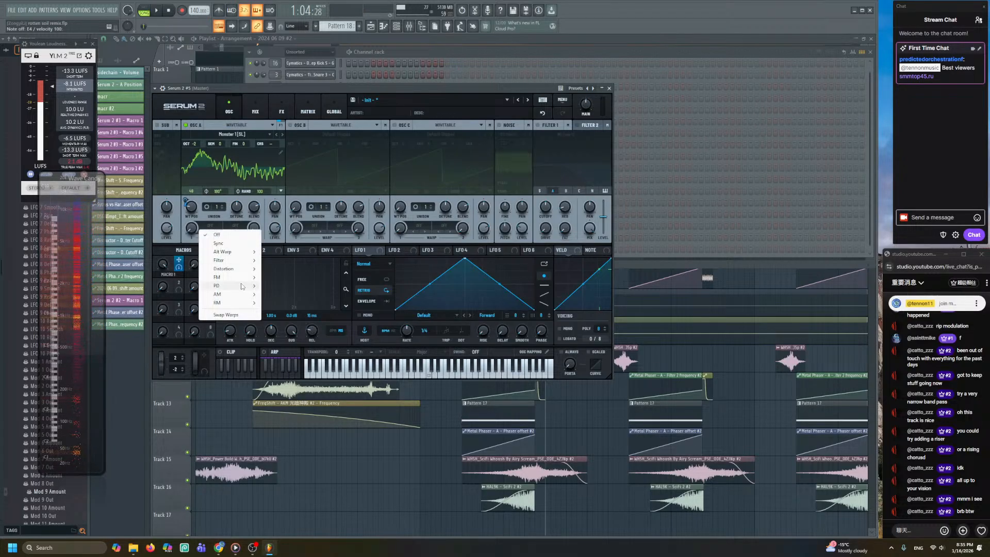
mouse_move(227, 285)
click(281, 291)
- Enable oscillator B and load the spectral wavetable Squelchy 3 [SL] into it
click(290, 126)
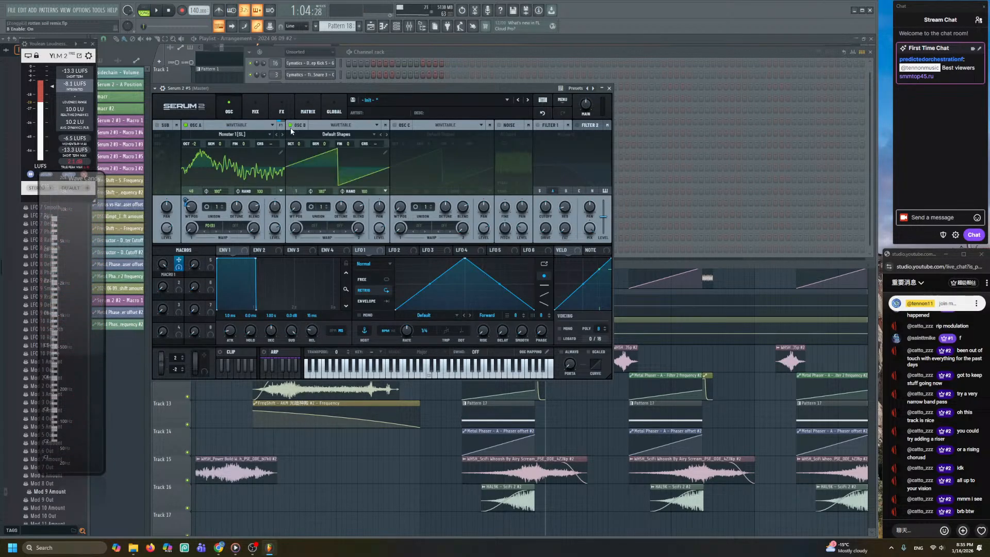
click(347, 135)
mouse_move(315, 177)
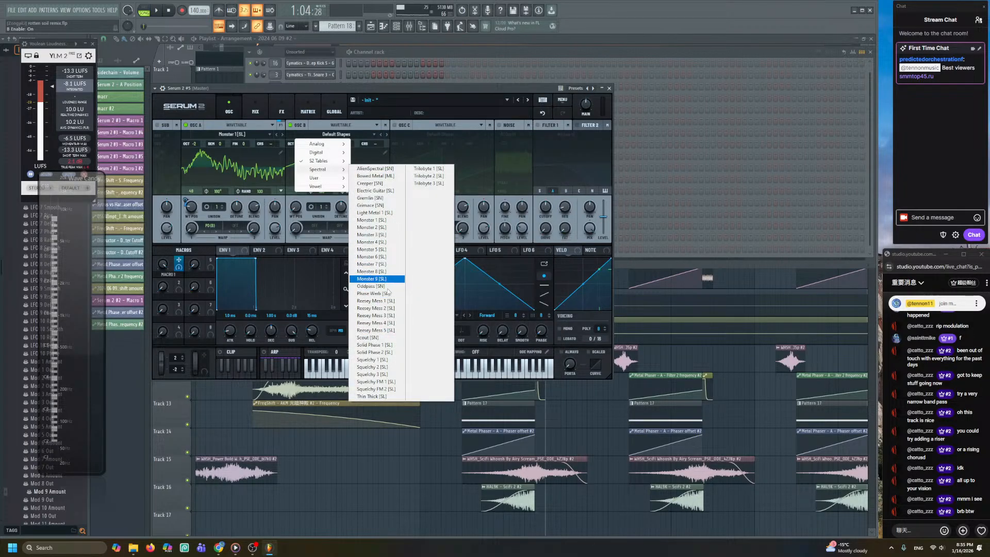
click(383, 375)
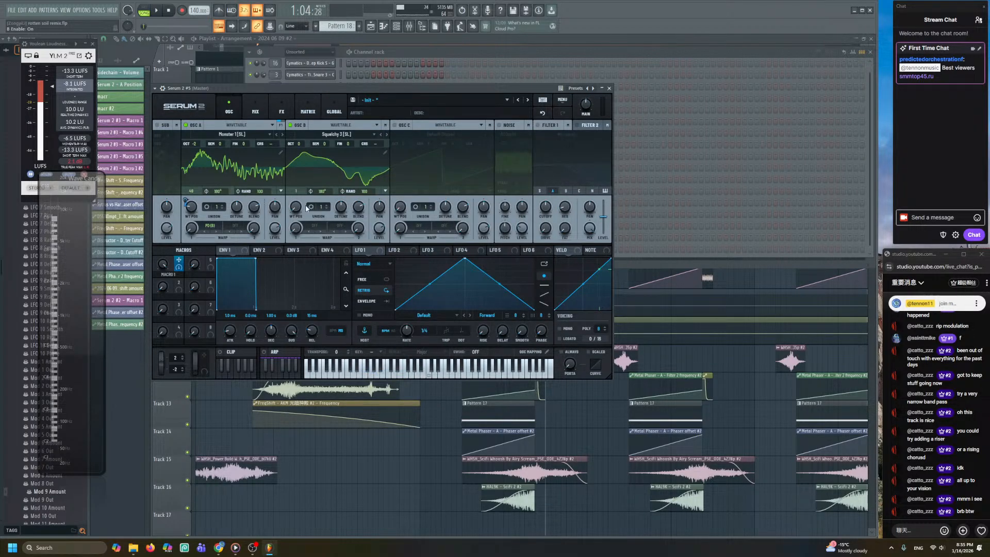
- Lower oscillator B's octave, assign Macro 1 to its wavetable position, and try out the macro on the sound
drag(299, 153, 299, 161)
drag(291, 216, 290, 206)
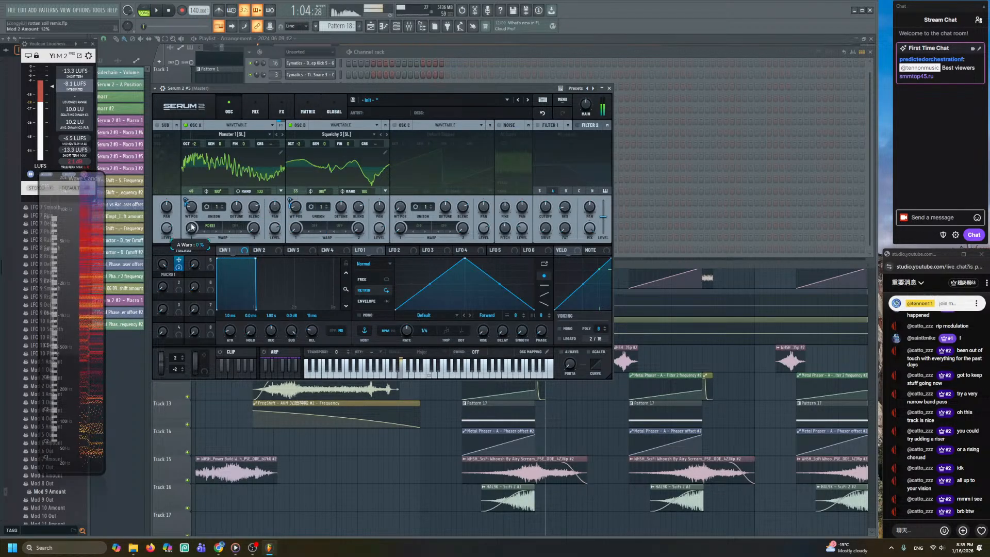
drag(161, 278, 174, 235)
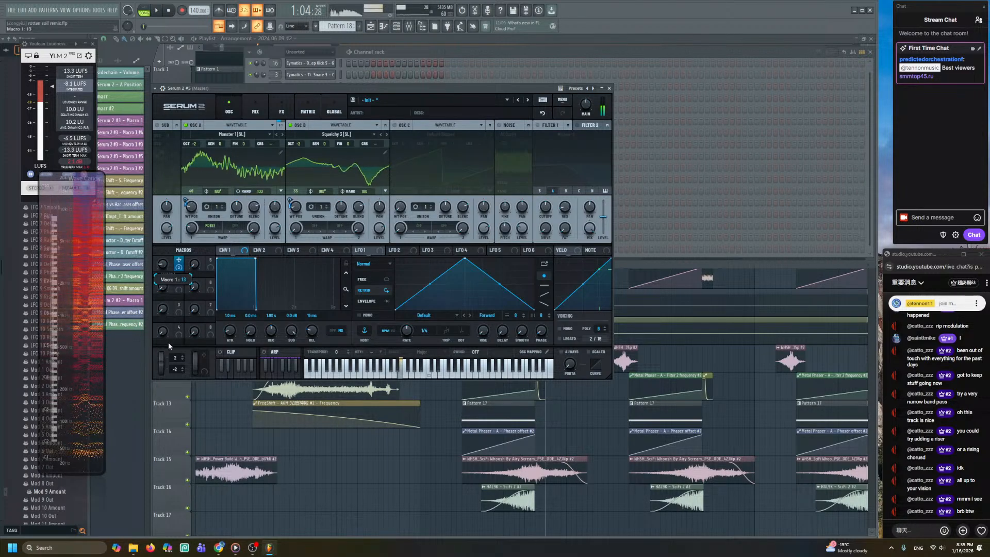
- Add a Distortion effect to Serum's main effects chain and return to the oscillator view
click(281, 108)
click(161, 139)
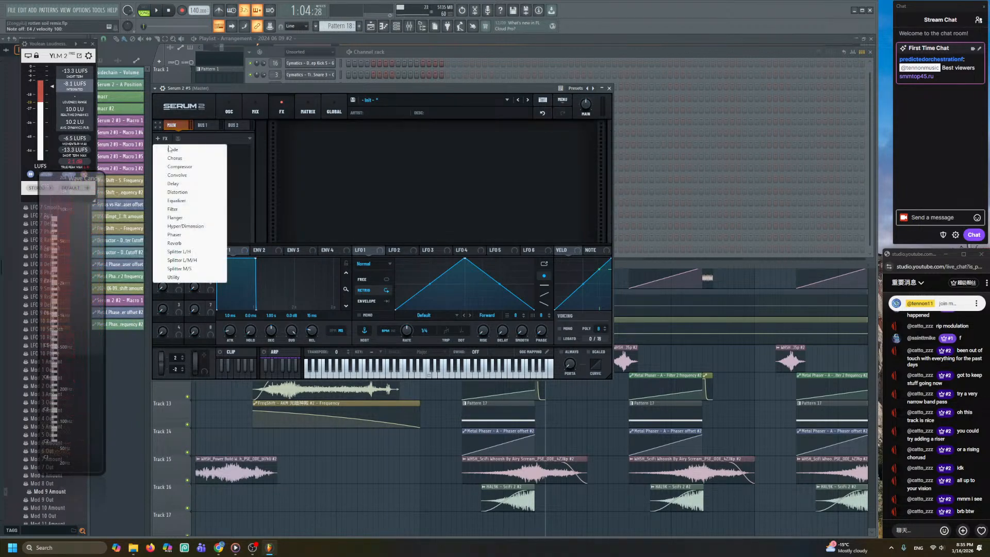
click(185, 193)
click(229, 109)
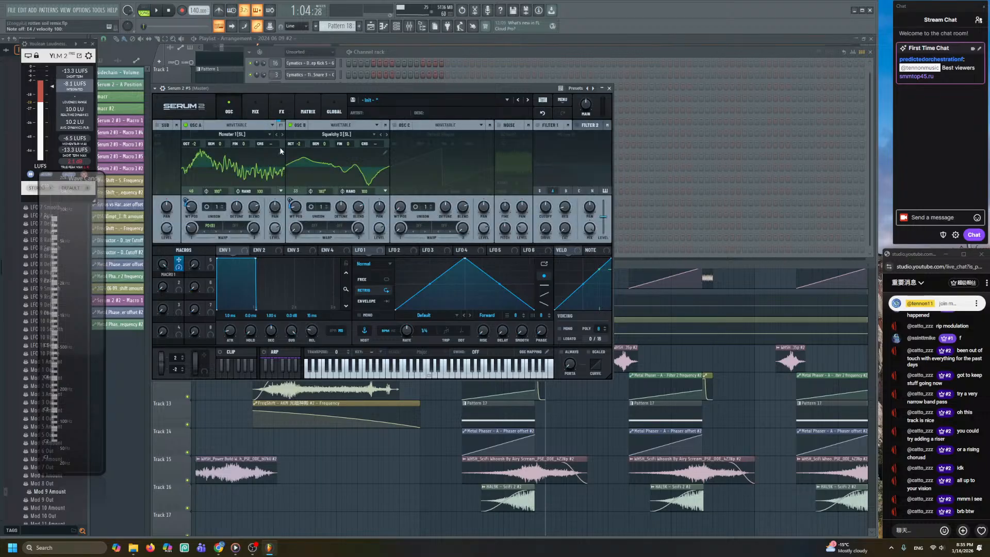
- Remove the fundamental from all frames of oscillator A's wavetable, normalize each frame separately, and close the wavetable editor
click(281, 153)
click(581, 229)
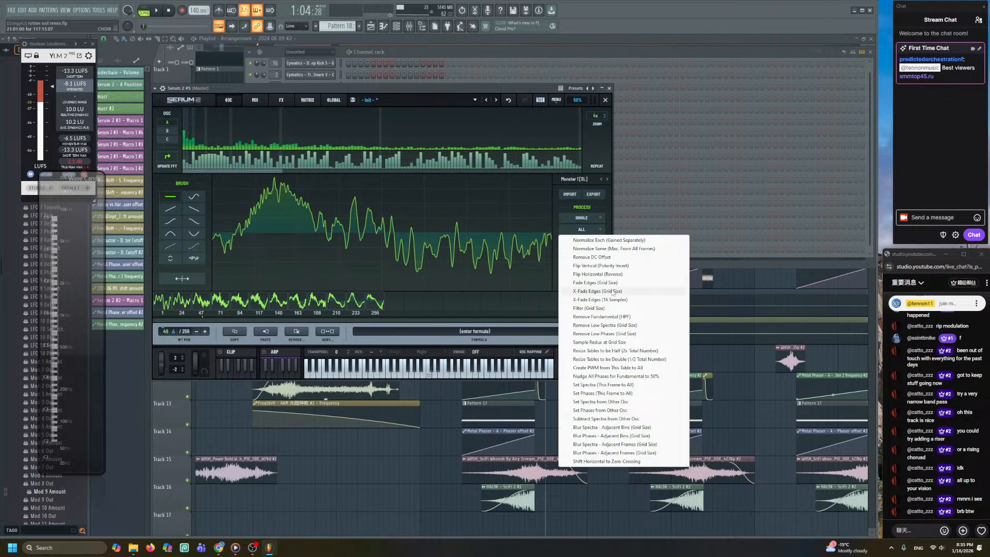
click(615, 317)
click(590, 229)
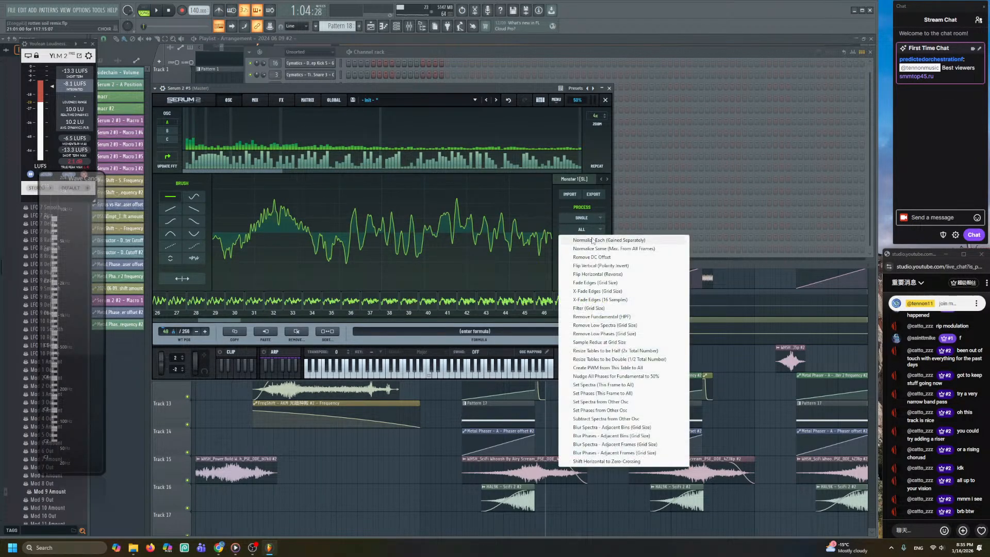
click(592, 241)
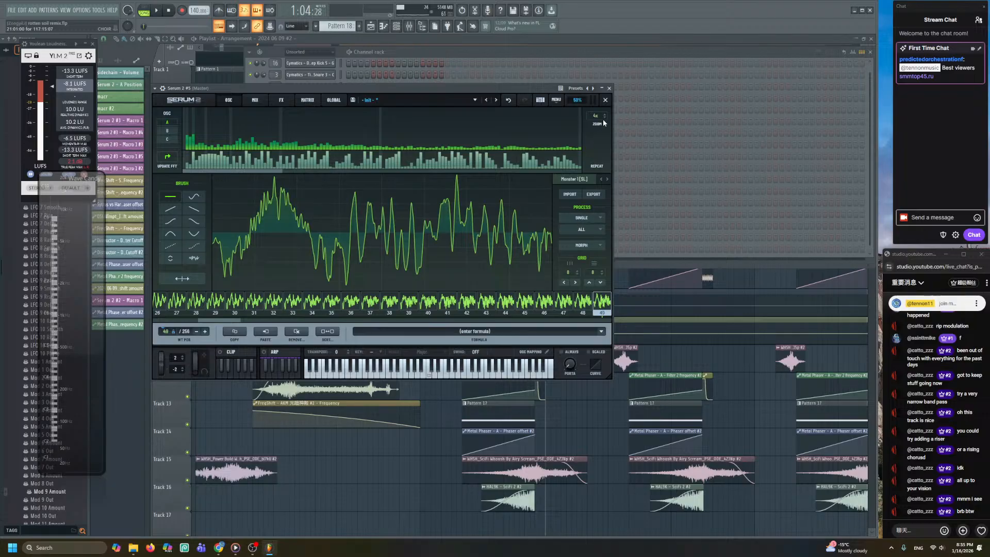
click(605, 100)
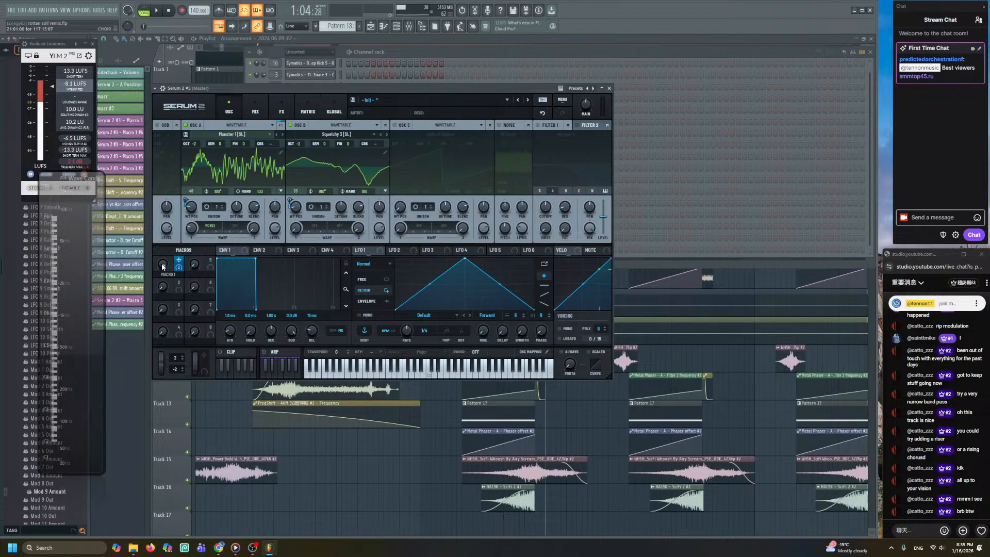
- Remove the fundamental from all frames of oscillator B's wavetable, normalize each frame, and close the wavetable editor
drag(163, 266, 187, 264)
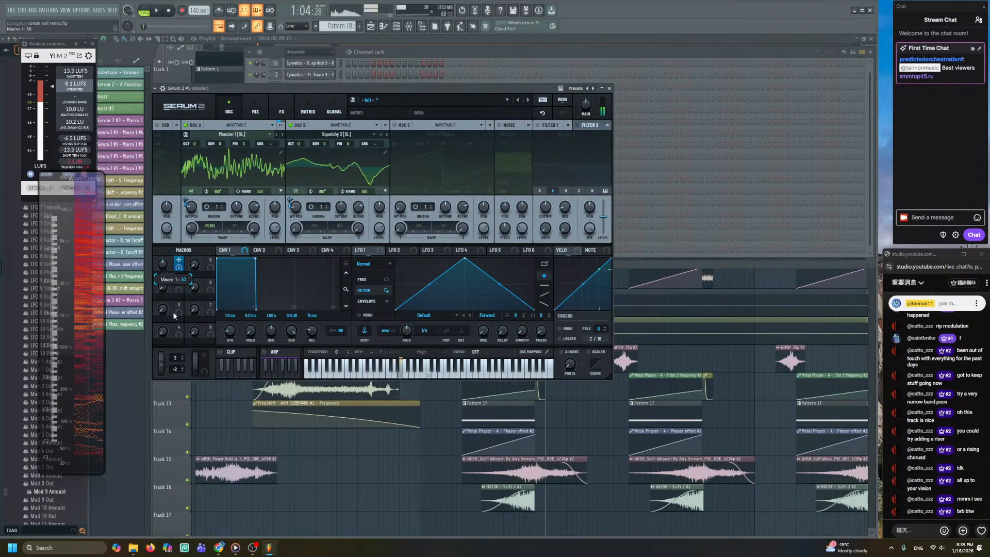
click(384, 152)
click(584, 229)
click(606, 321)
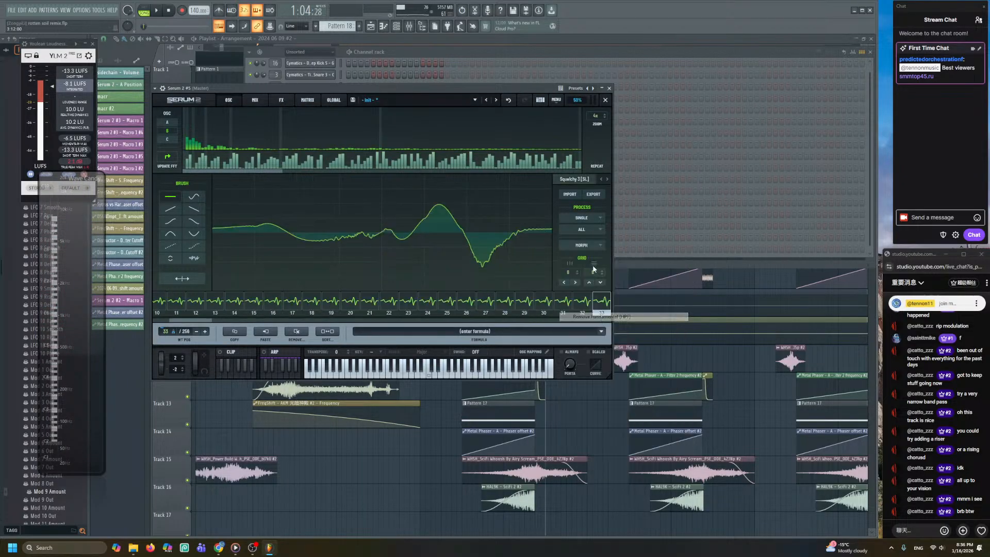
click(591, 230)
click(593, 241)
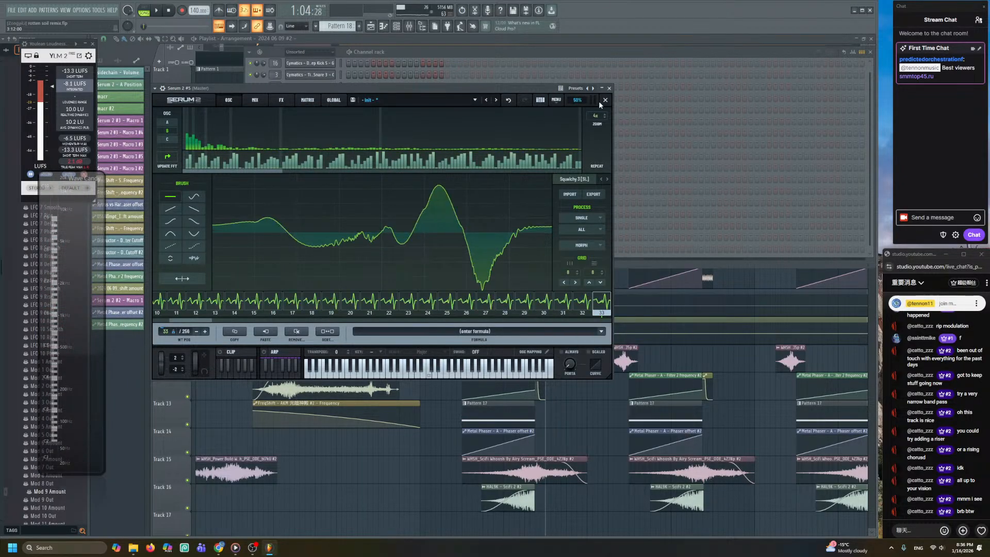
click(605, 99)
- Switch the Distortion effect in the main chain to Diode 2 and sweep Macro 1 down to 0 while playing the sound
drag(174, 207, 213, 145)
click(281, 107)
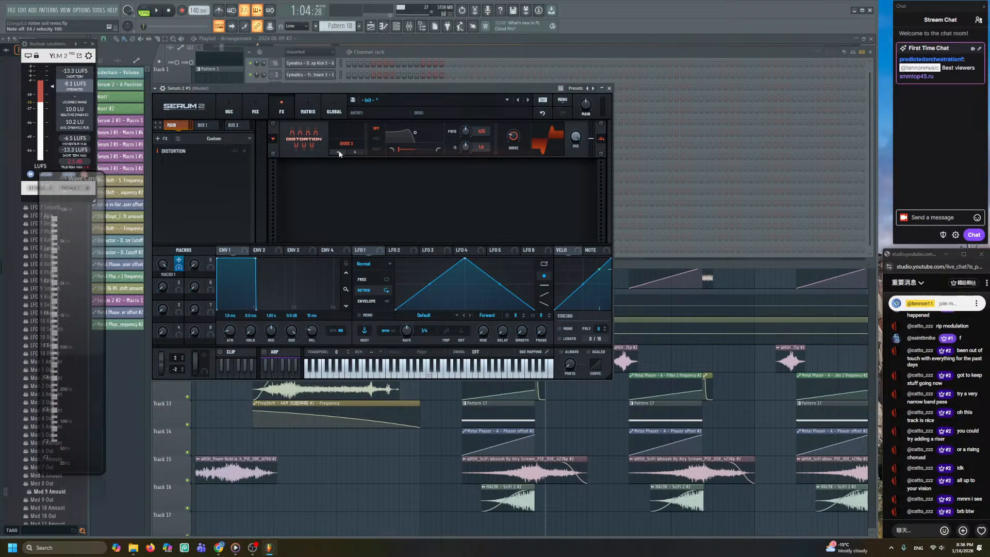
click(355, 152)
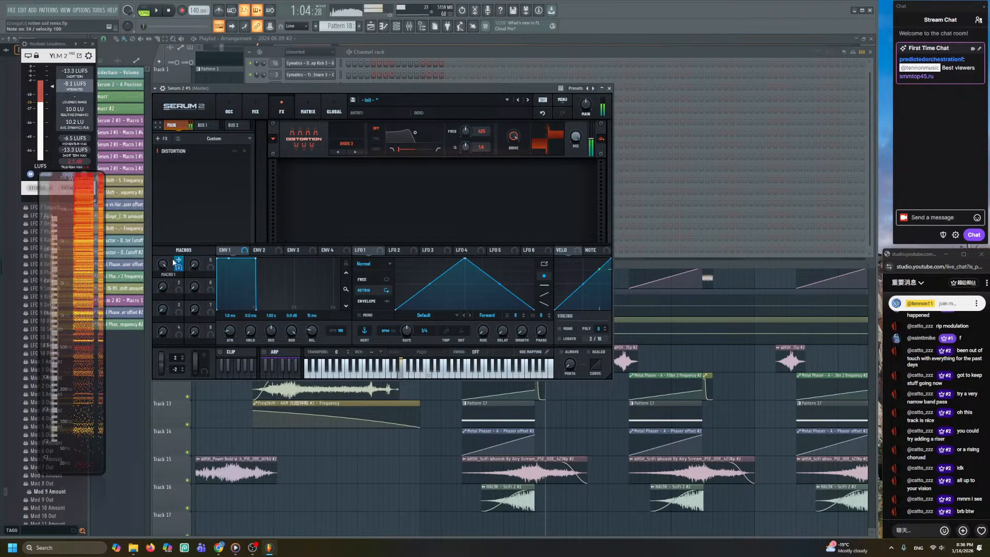
drag(161, 259, 152, 372)
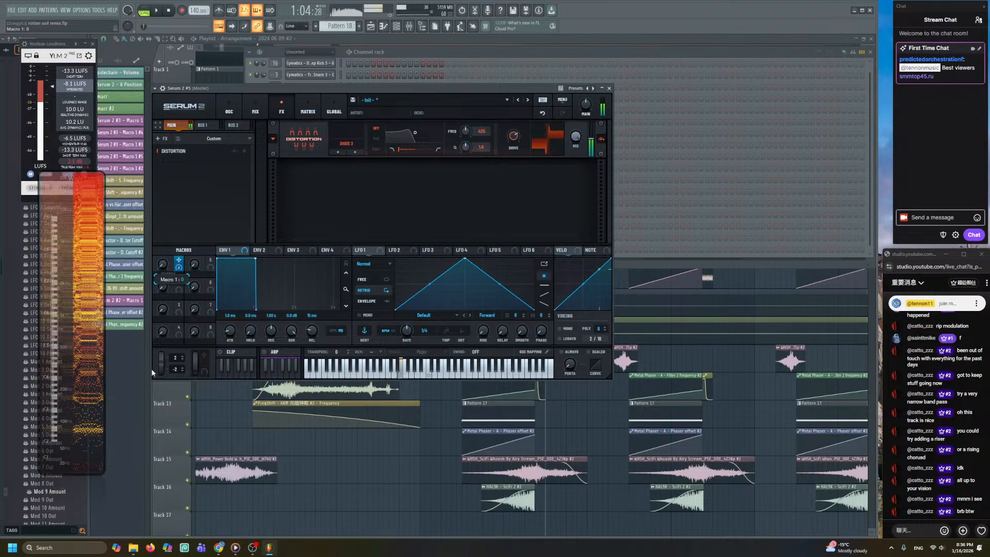
- Route Serum 2 #5 to mixer track 22 and load Patcher with the Octagon preset in its first effect slot
click(163, 88)
click(601, 101)
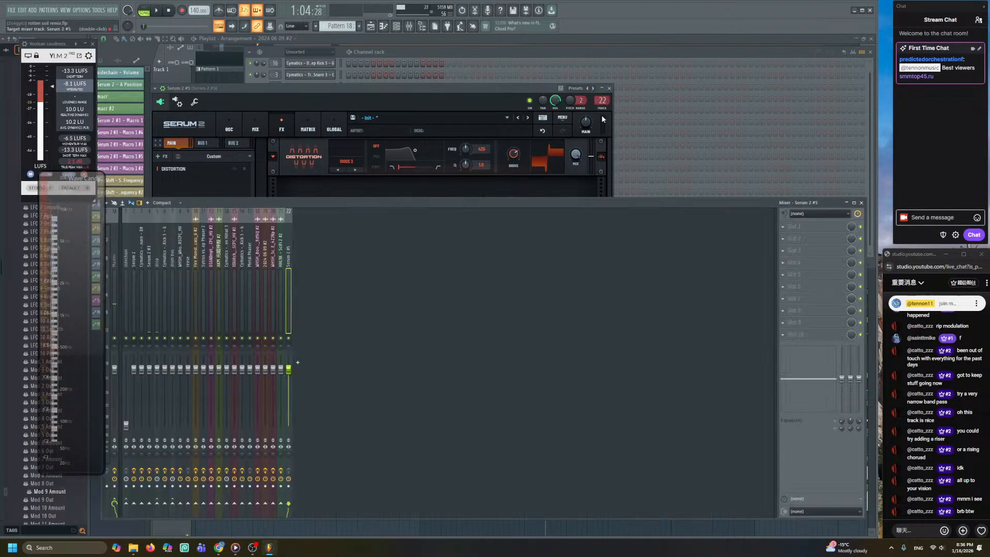
click(815, 226)
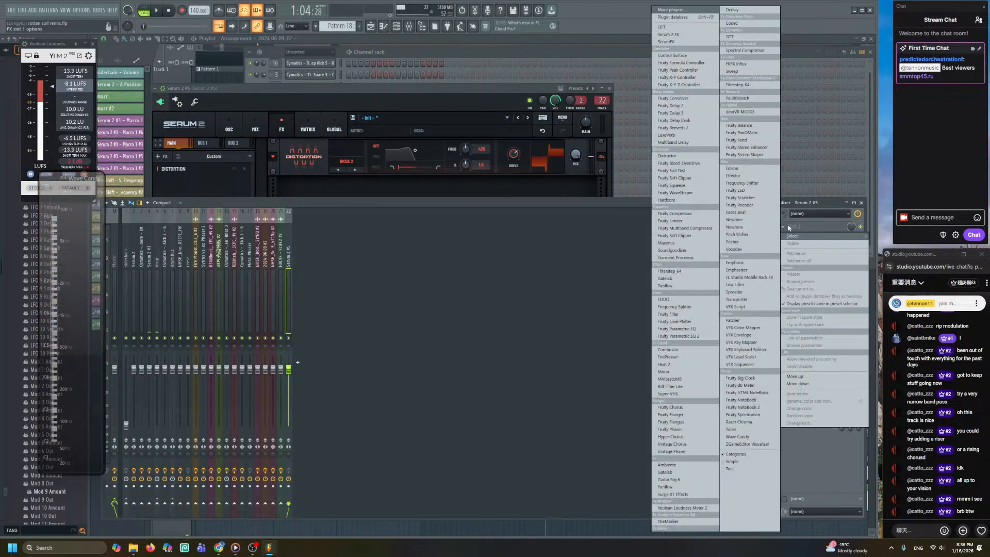
click(732, 320)
click(356, 135)
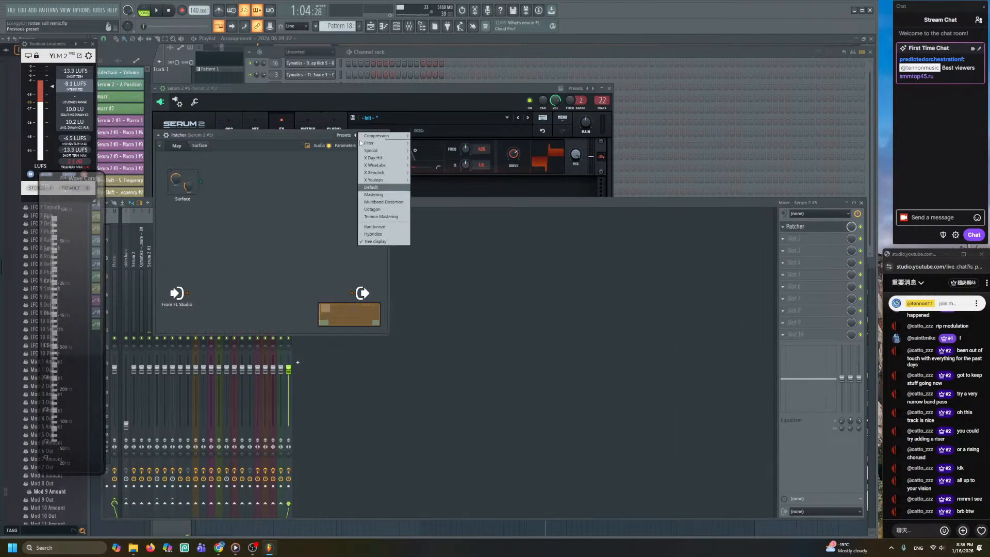
click(389, 210)
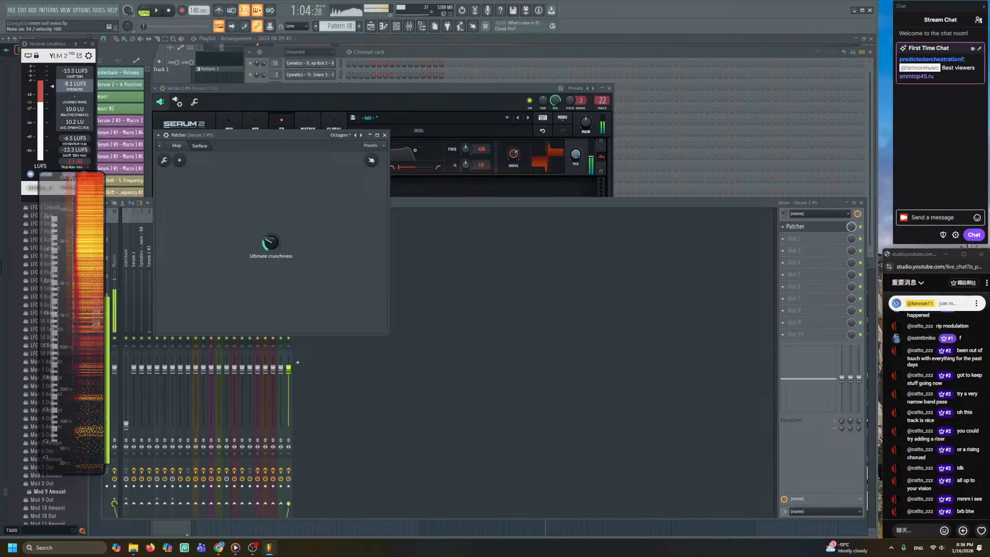
- Return to Serum, switch the voicing to mono, and try out Macro 1 and the portamento while playing notes
click(365, 90)
drag(163, 281, 166, 264)
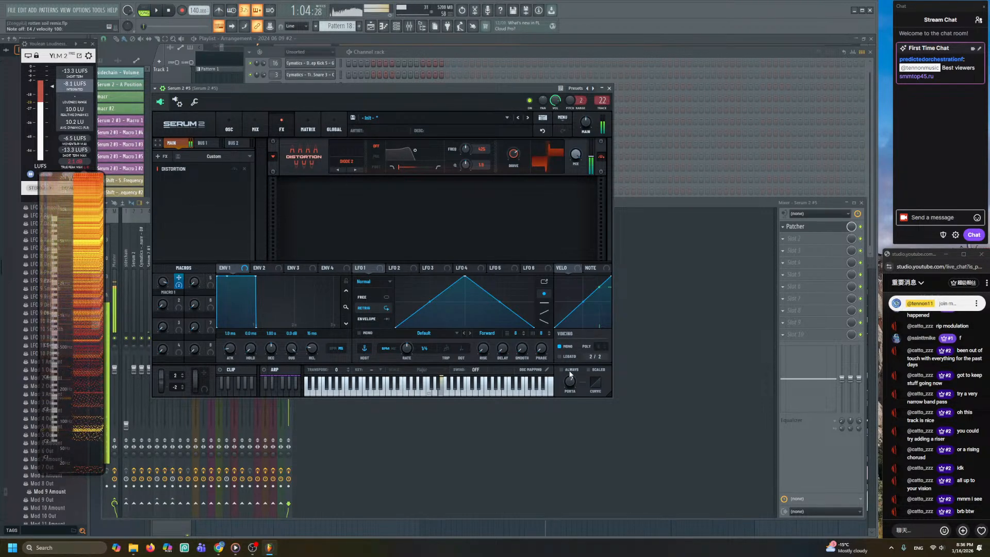
drag(569, 386, 568, 407)
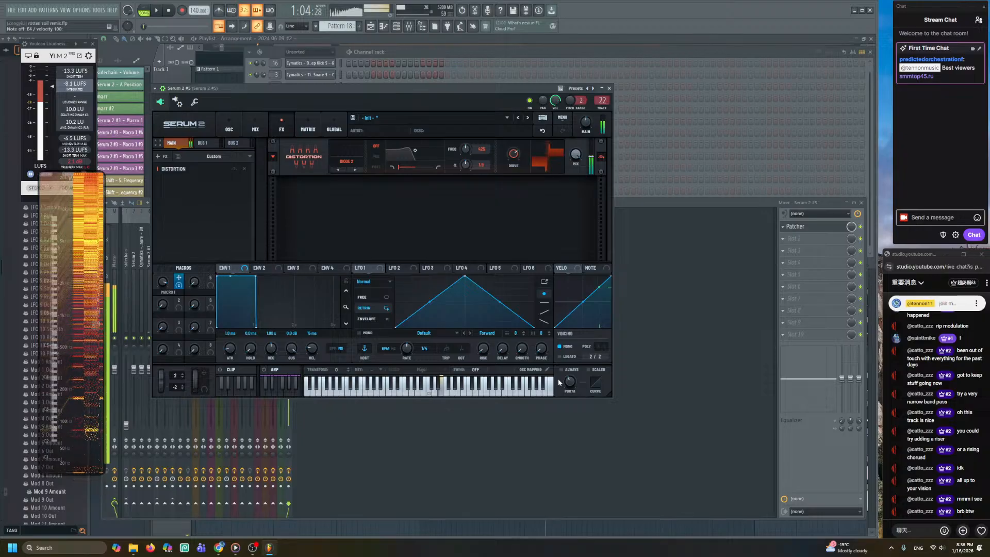
- Add five Equalizer effects to Serum's main effects chain
click(160, 156)
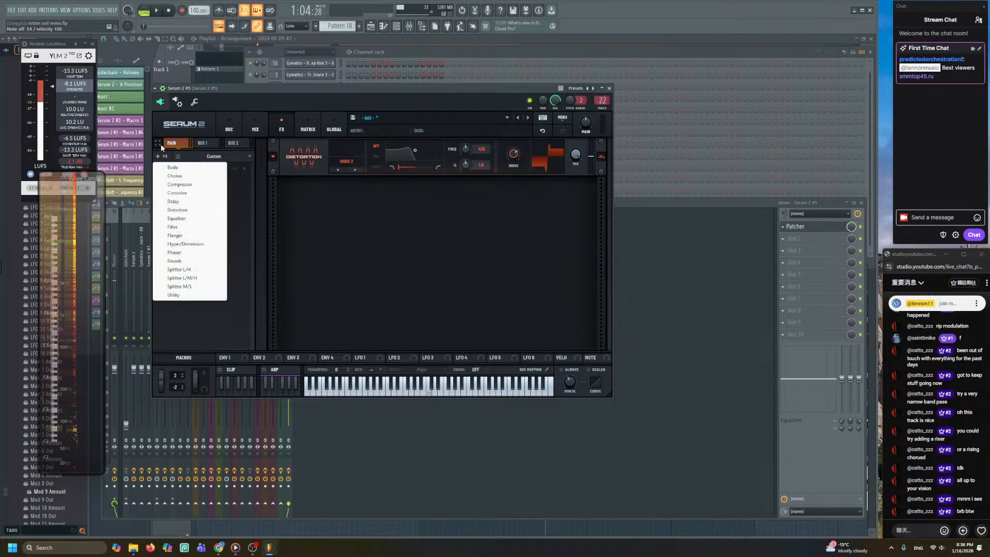
click(160, 154)
click(160, 156)
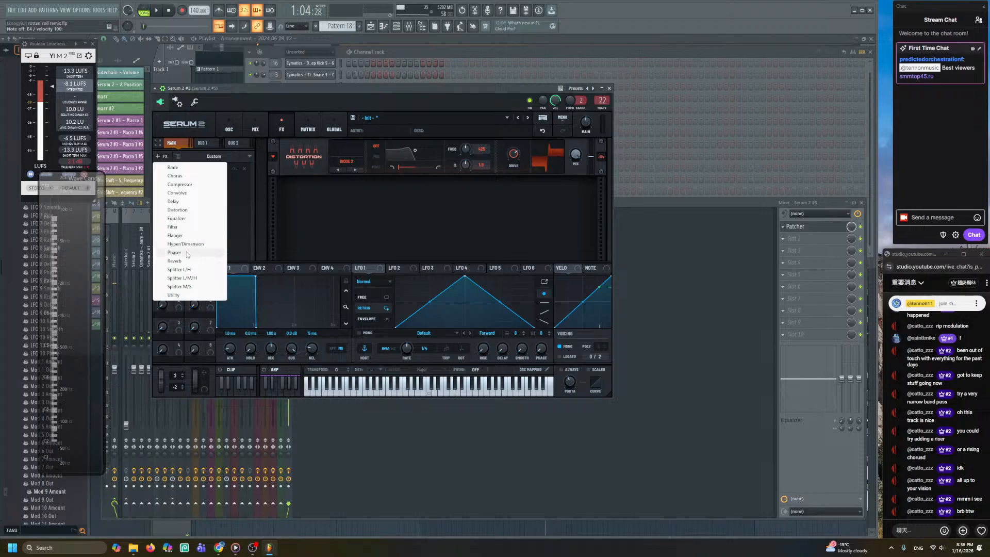
click(292, 227)
click(160, 155)
click(176, 218)
click(160, 155)
click(176, 219)
click(159, 156)
click(179, 218)
click(160, 155)
click(178, 219)
click(160, 155)
click(179, 218)
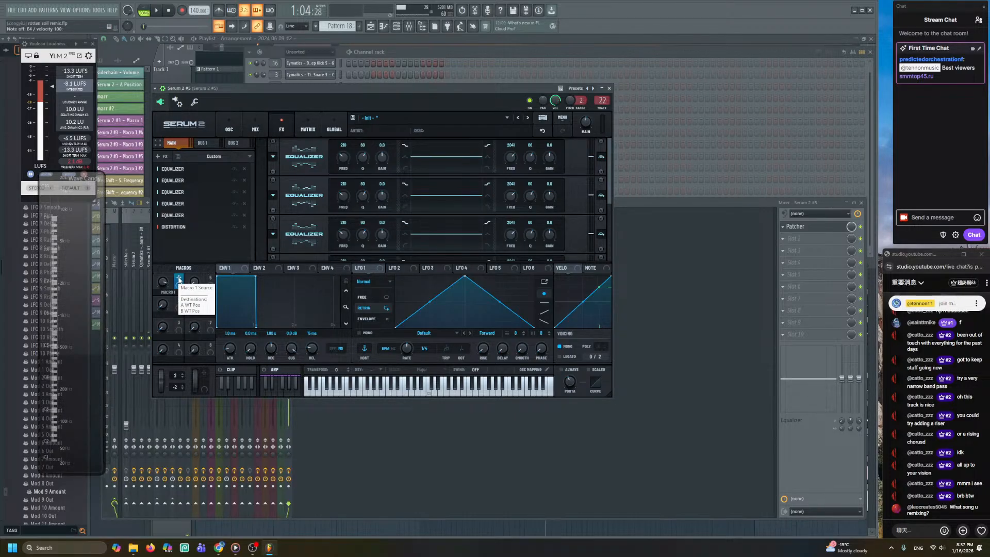
- Play the arrangement from bar 21 for reference and return to the gap after the existing clips
right_click(380, 527)
scroll(579, 342, down, 6)
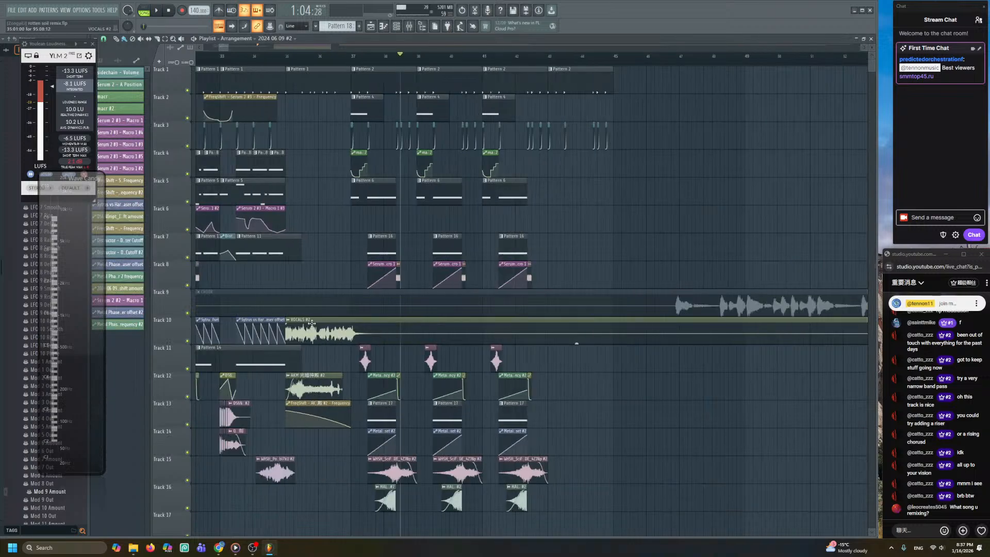
scroll(463, 309, left, 3)
scroll(331, 67, up, 2)
click(307, 58)
key(space)
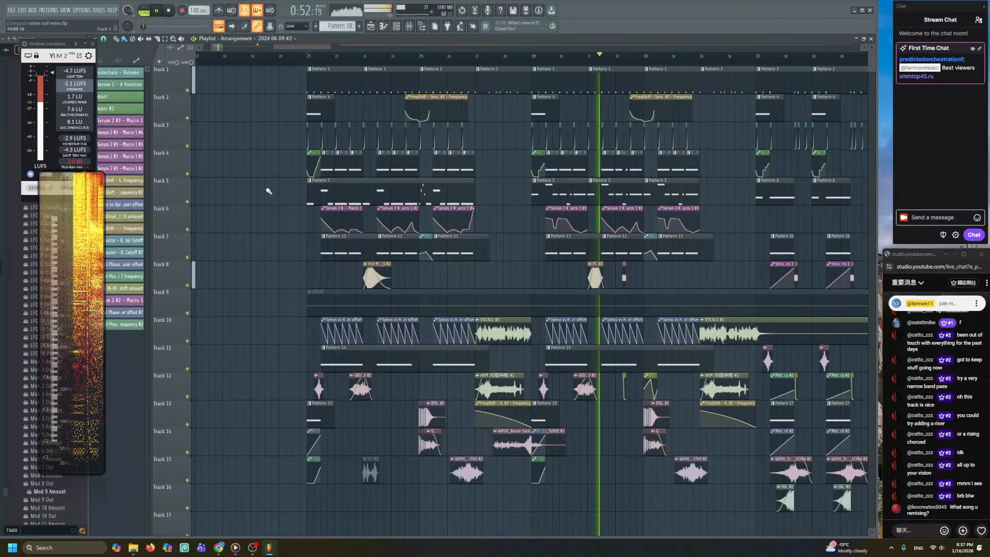
key(space)
scroll(547, 208, down, 2)
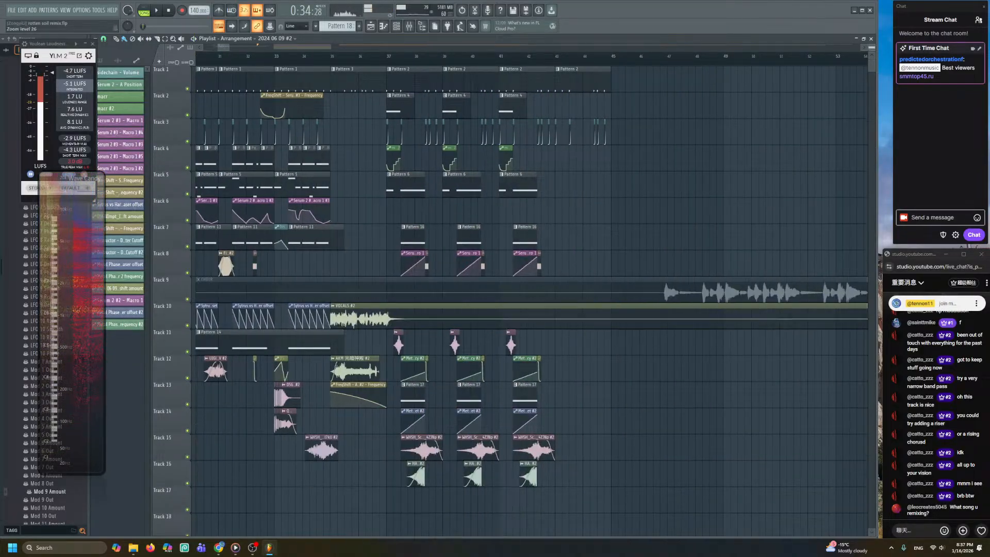
scroll(548, 208, up, 3)
drag(545, 206, 592, 207)
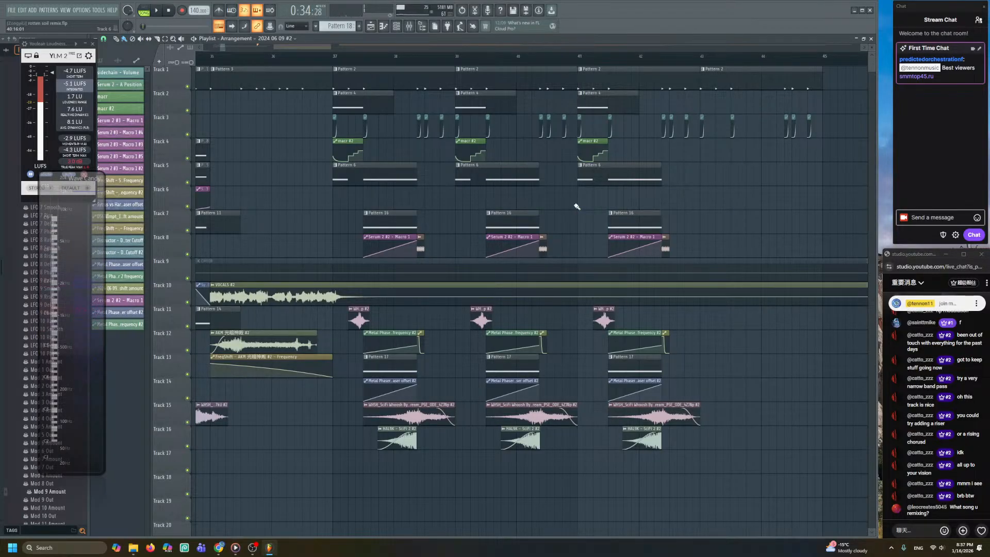
- Reopen Serum 2 #5, assign Macro 1 to the first equalizer's low-band frequency, and boost that band by 12.4 dB
click(401, 26)
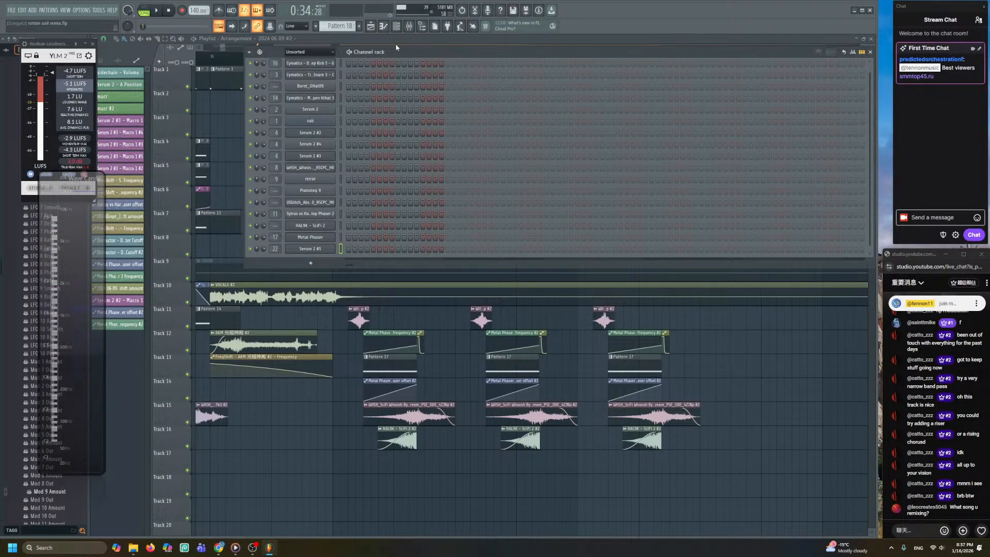
click(312, 249)
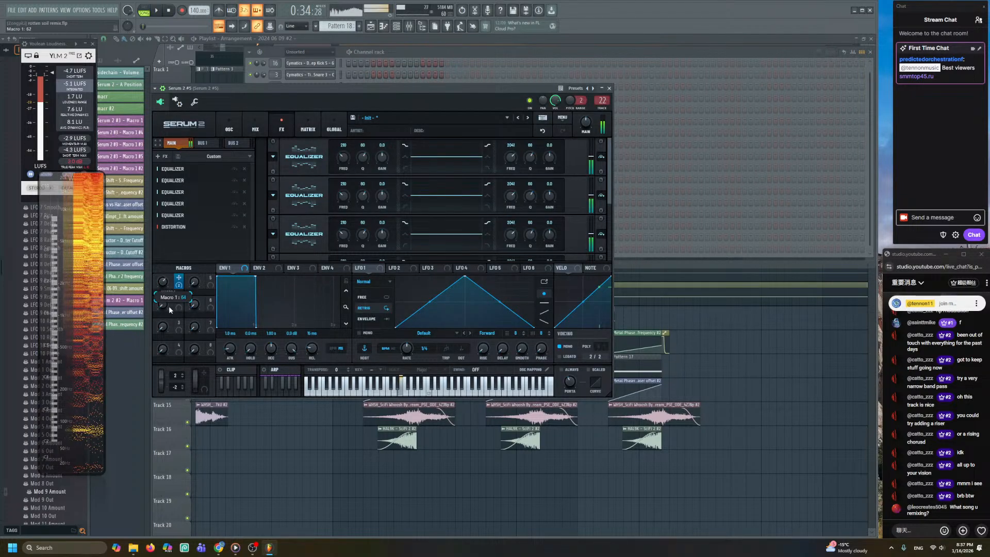
drag(179, 278, 336, 164)
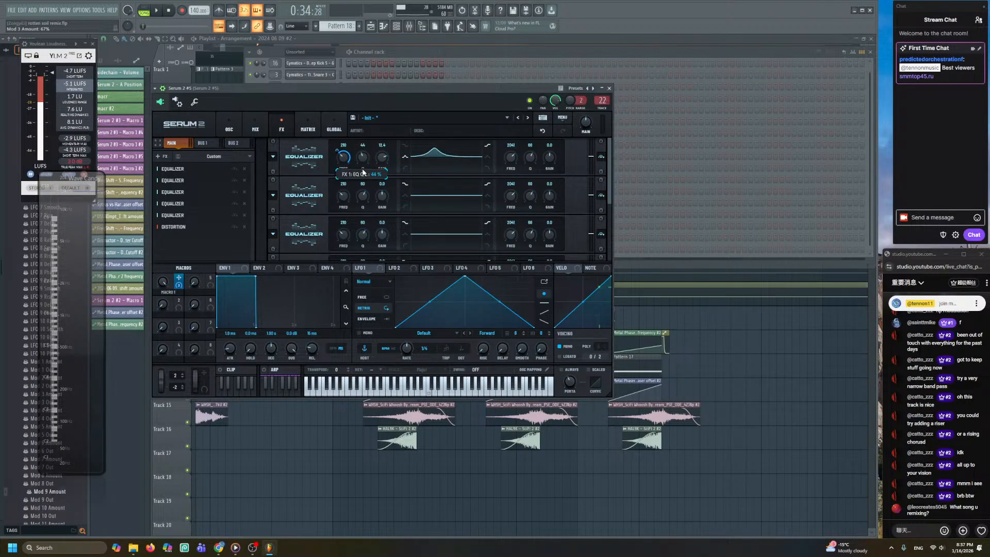
drag(340, 167, 343, 161)
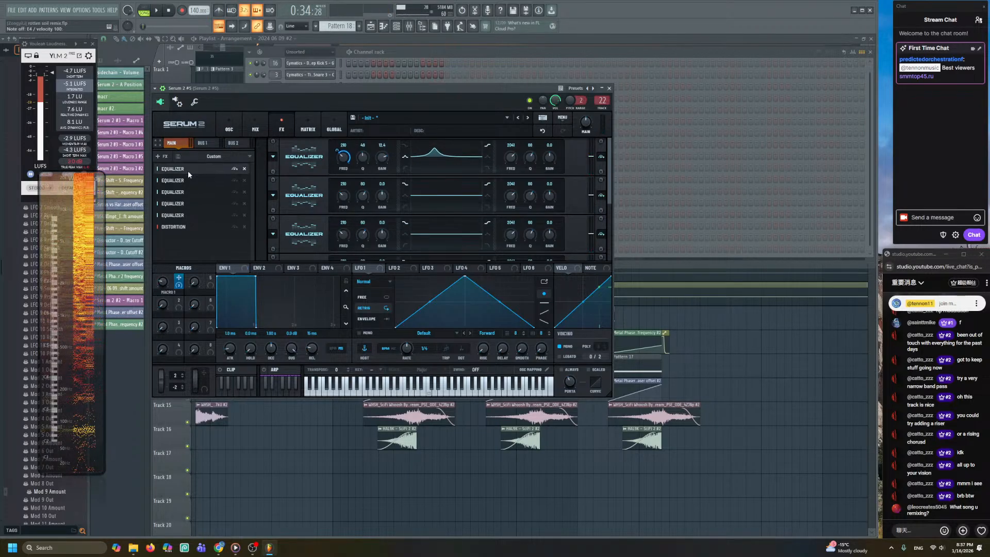
- Move Distortion ahead of all the equalizers and reduce the first equalizer's low-band gain
drag(184, 227, 194, 165)
mouse_move(164, 282)
mouse_down()
mouse_move(179, 202)
mouse_move(171, 266)
mouse_up()
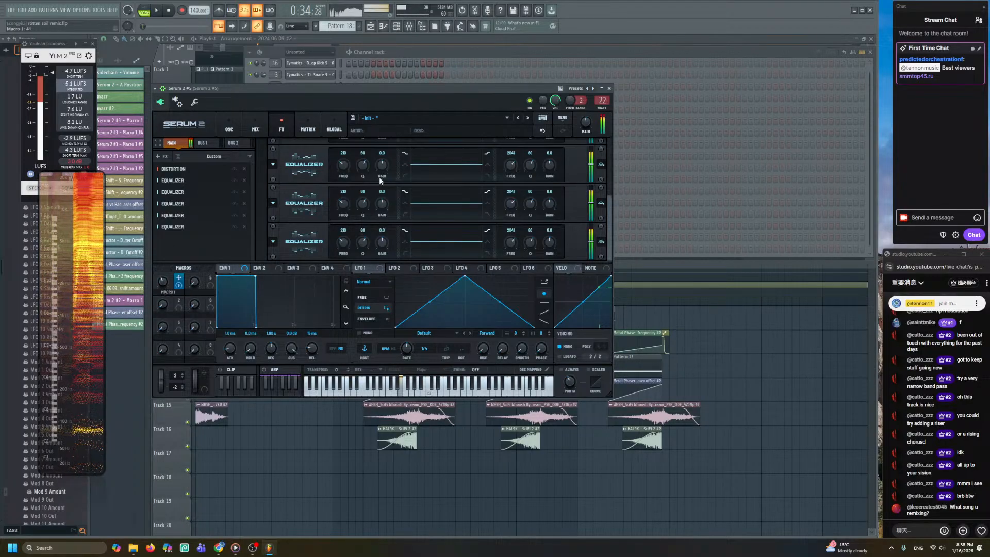
drag(609, 202, 608, 143)
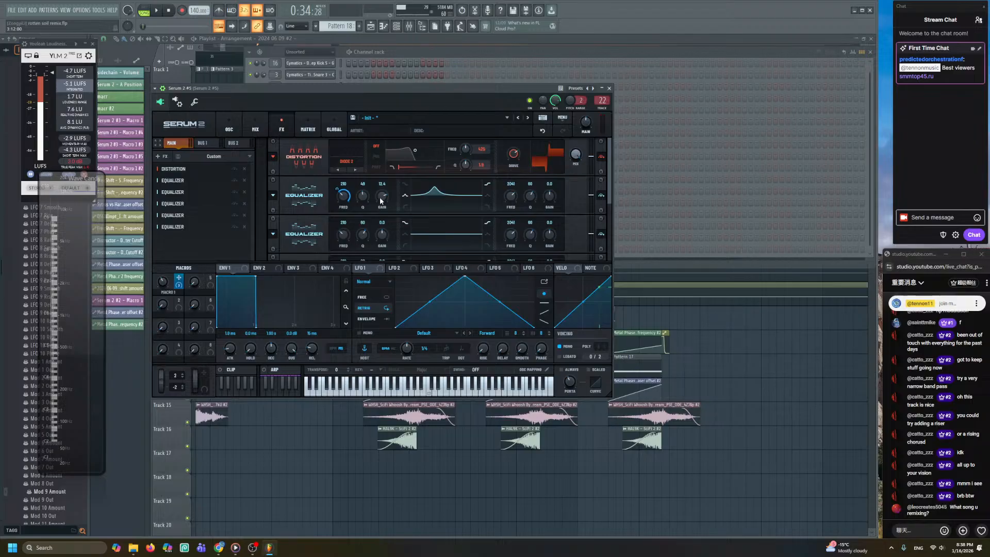
drag(379, 211, 378, 203)
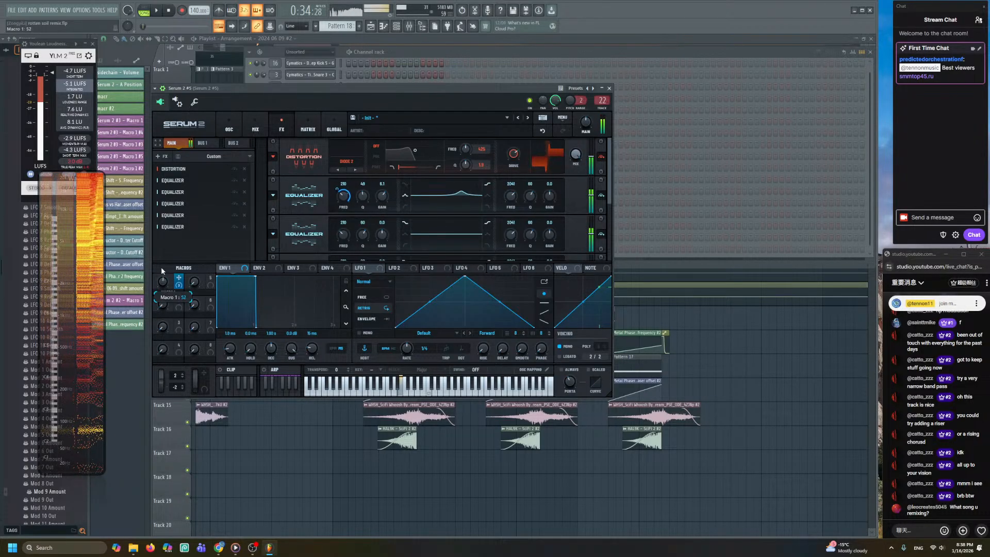
- Assign Macro 1 to the first equalizer's high-band frequency, set that band to a 2.4 dB boost with a Q of 41, and audition it
drag(178, 278, 521, 194)
key(c)
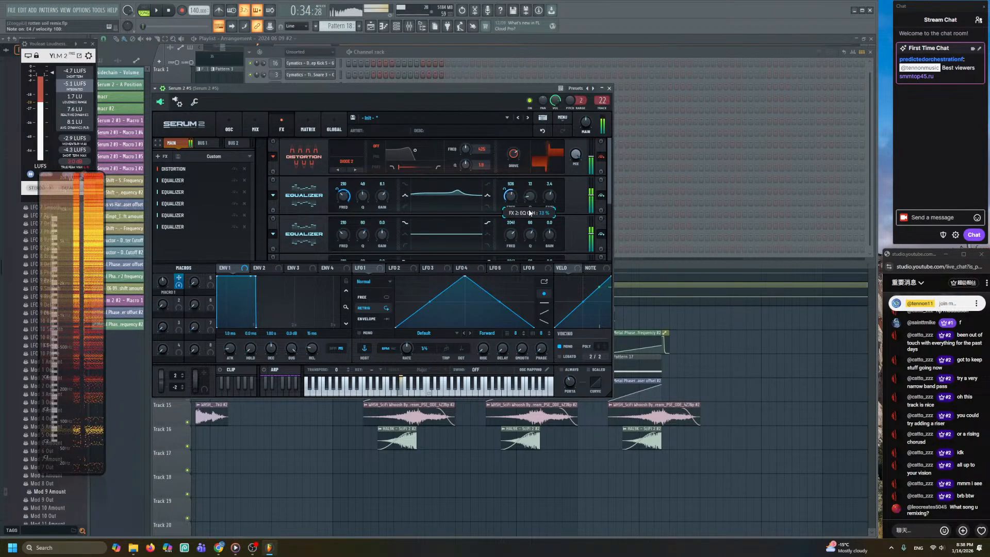
key(c)
key(c)
mouse_move(163, 282)
mouse_down()
mouse_move(175, 248)
mouse_move(163, 313)
mouse_move(173, 289)
mouse_up()
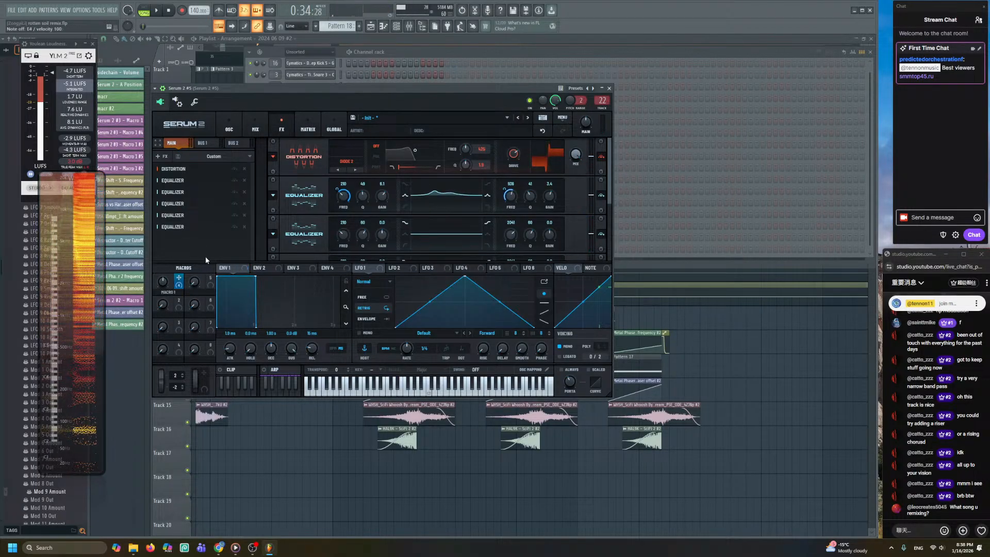
- Add a Filter effect and move it to the start of the main effects chain, ahead of Distortion
click(165, 156)
click(183, 222)
drag(168, 238, 185, 168)
scroll(313, 188, up, 5)
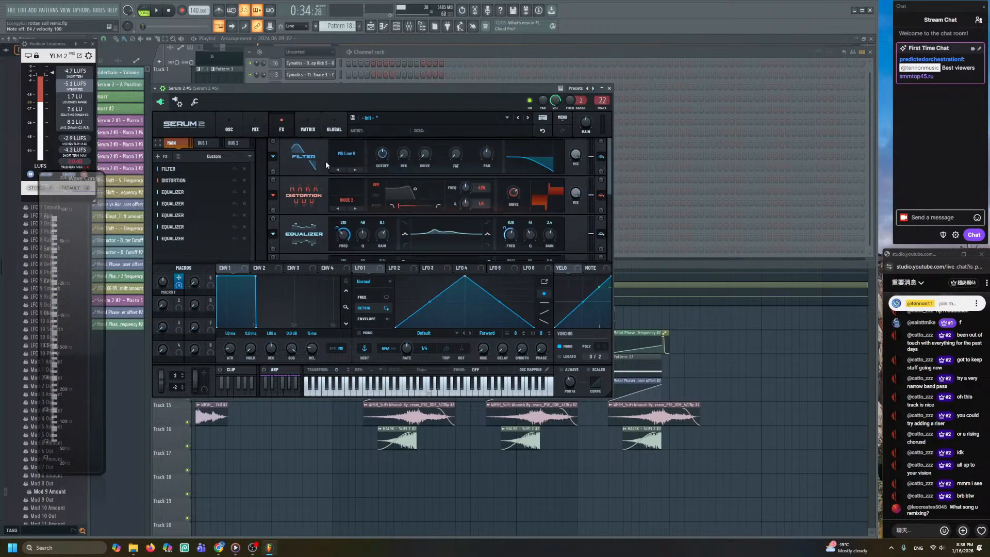
- Change the Filter effect's type to Diffuser, then adjust its resonance and increase its stages while playing the sound
click(349, 154)
mouse_move(363, 205)
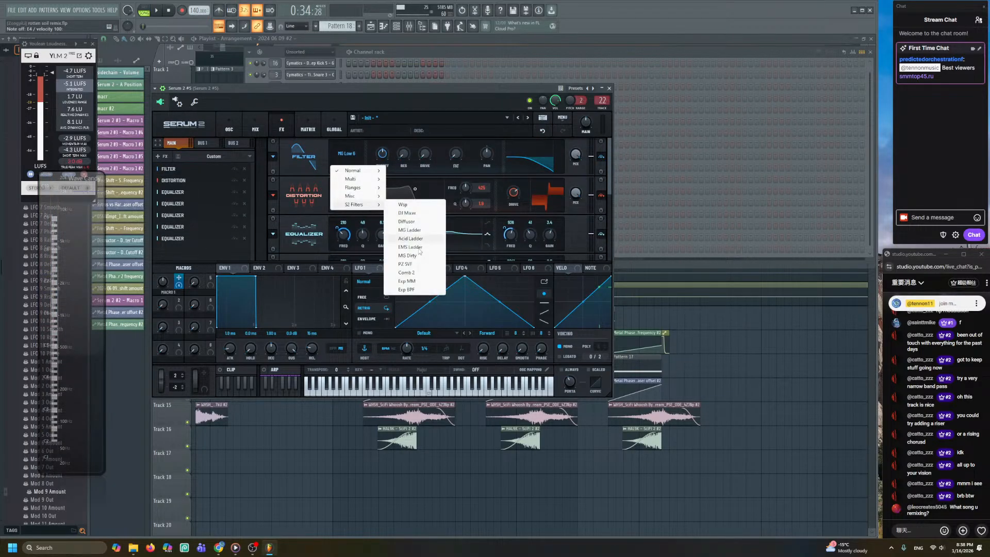
click(407, 221)
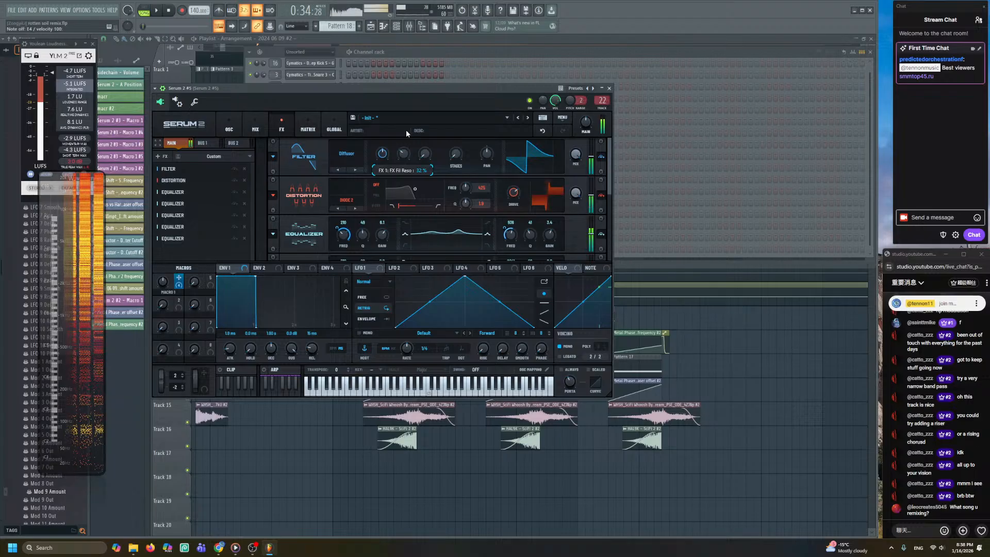
mouse_move(464, 149)
mouse_down()
mouse_move(456, 132)
mouse_move(453, 155)
mouse_up()
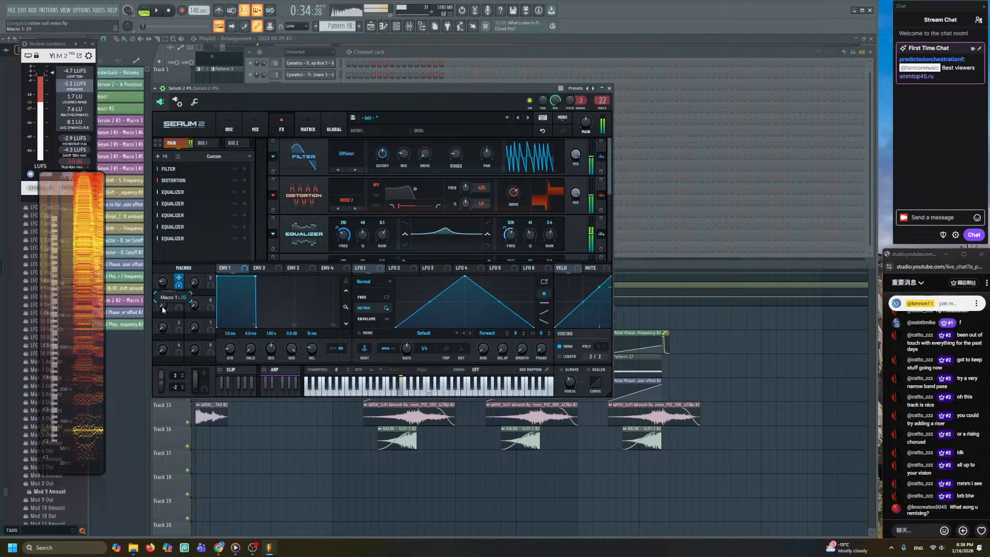
- Move the modulated equalizer ahead of the Filter, and assign Macro 1 to both band frequencies of the first equalizer after Distortion
drag(200, 190, 198, 168)
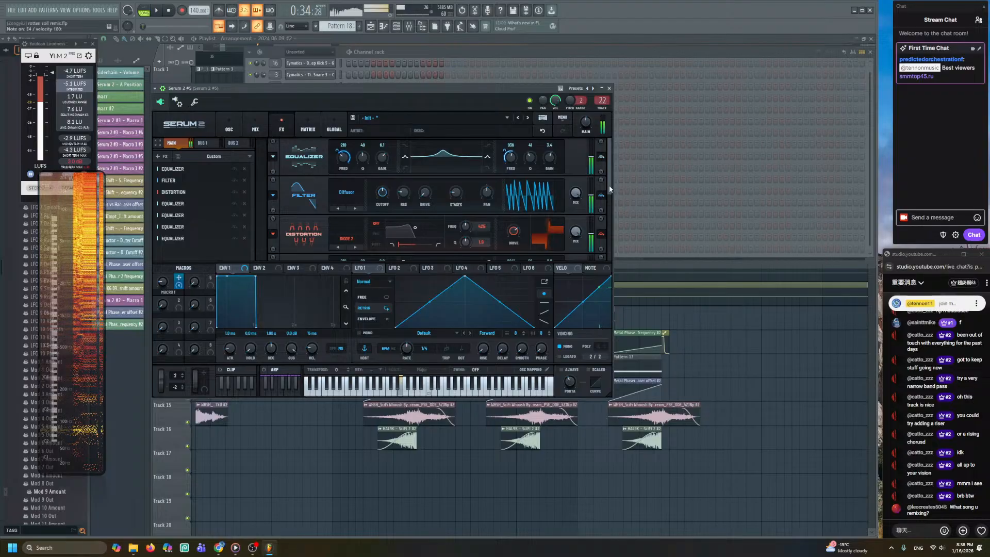
scroll(608, 185, down, 2)
drag(178, 279, 342, 228)
scroll(325, 185, down, 1)
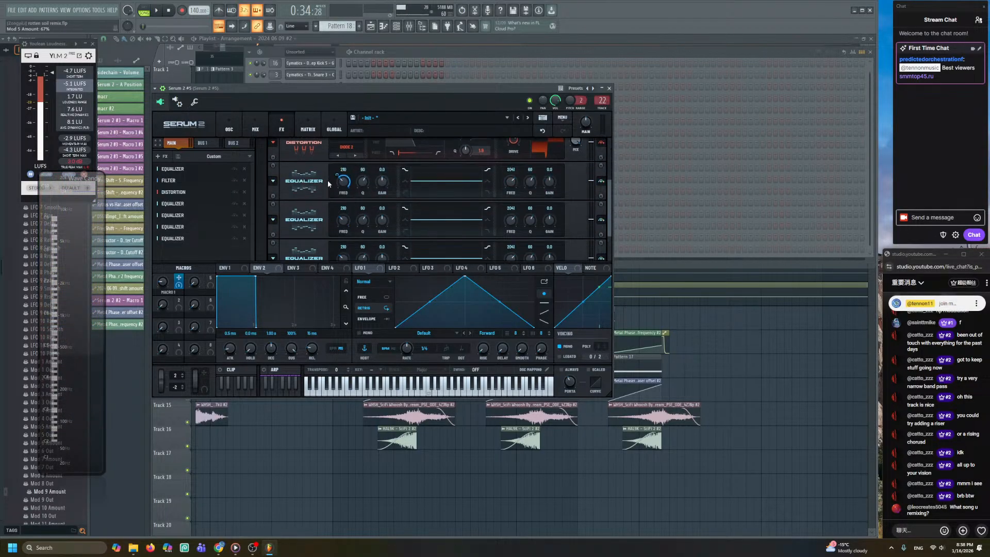
drag(178, 279, 505, 183)
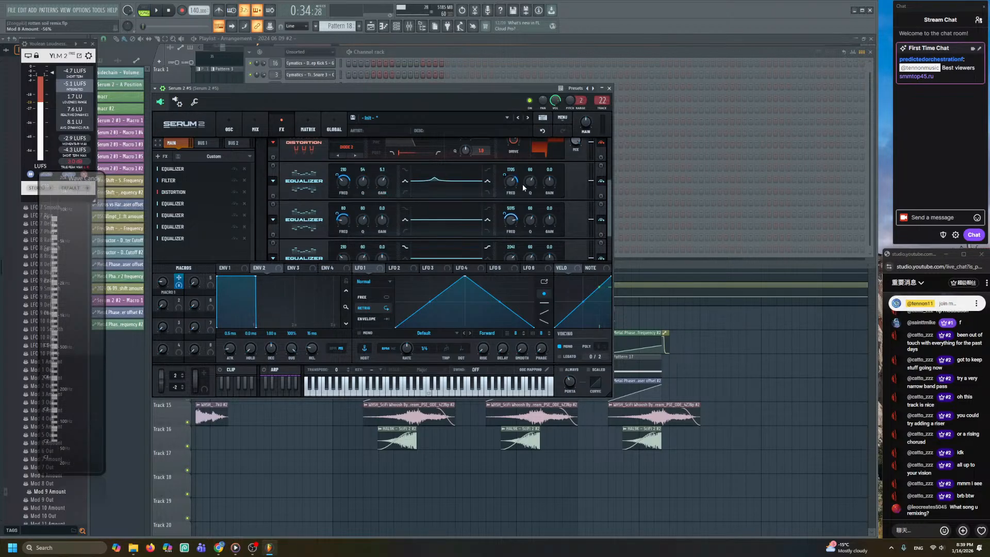
- Shape the first two equalizers after Distortion with narrow boosts around 5 dB and cuts of 8 and 11.2 dB, then audition Macro 1
drag(555, 179, 528, 193)
mouse_move(381, 220)
mouse_down()
mouse_move(381, 241)
mouse_move(362, 225)
mouse_move(381, 221)
mouse_up()
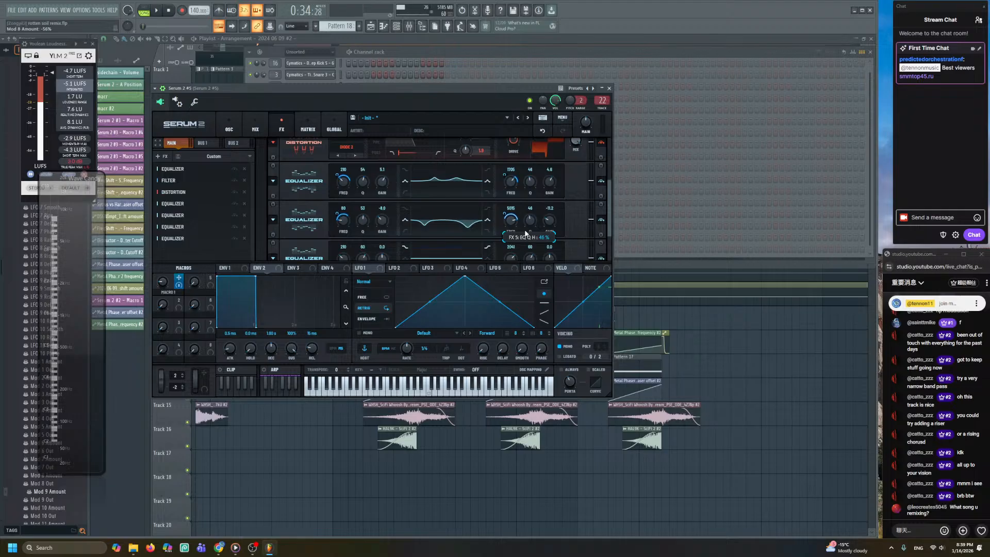
mouse_move(163, 282)
mouse_down()
mouse_move(160, 213)
mouse_move(160, 336)
mouse_move(163, 260)
mouse_move(165, 276)
mouse_up()
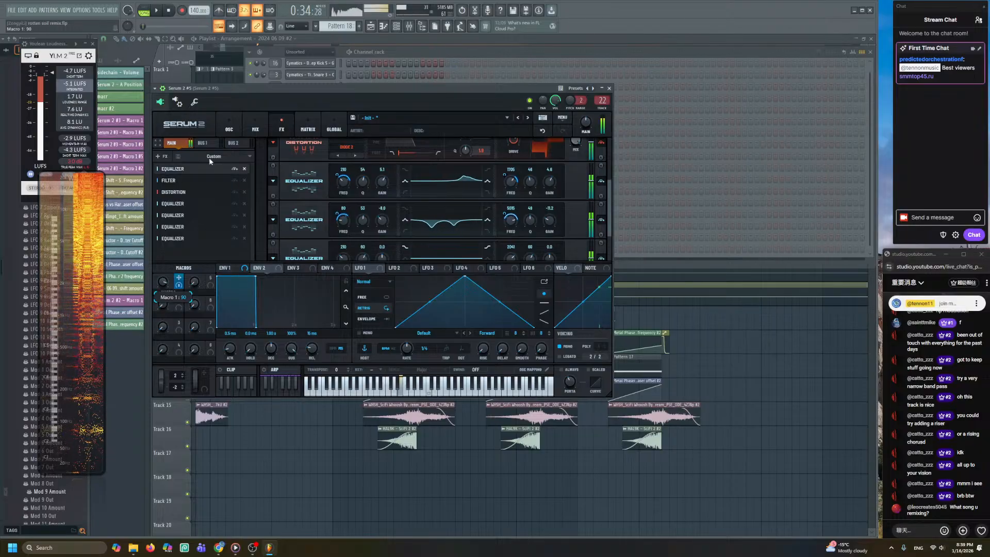
- Raise the portamento time to about 396 ms and audition the oscillators by sweeping Macro 1
click(229, 127)
drag(162, 282, 166, 354)
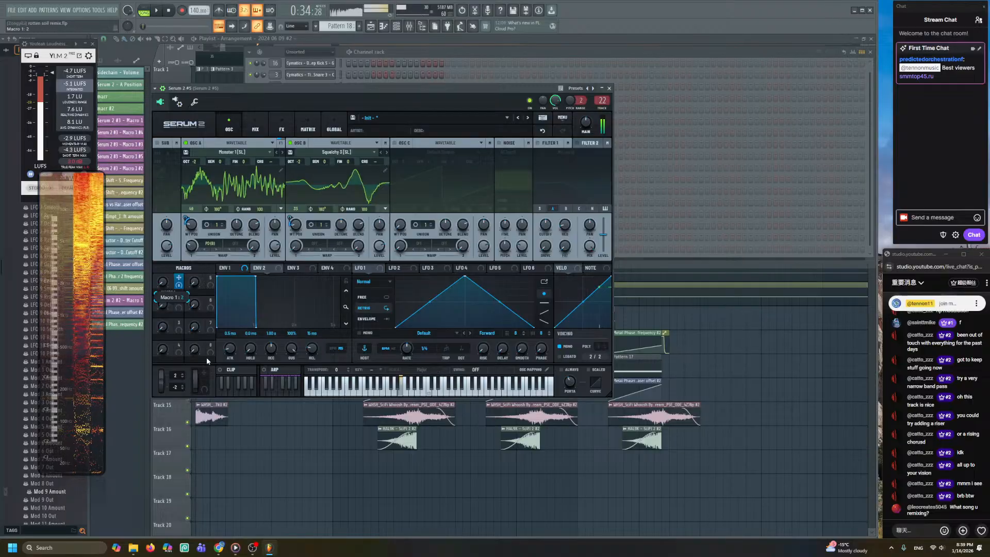
mouse_move(570, 372)
drag(571, 371, 570, 360)
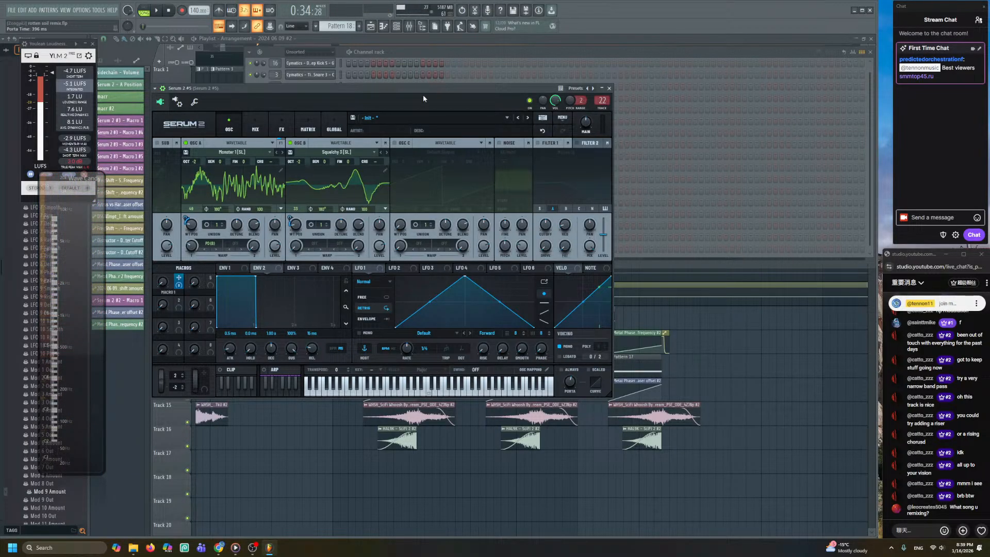
mouse_move(163, 282)
mouse_down()
mouse_move(160, 225)
mouse_move(162, 286)
mouse_move(168, 267)
mouse_up()
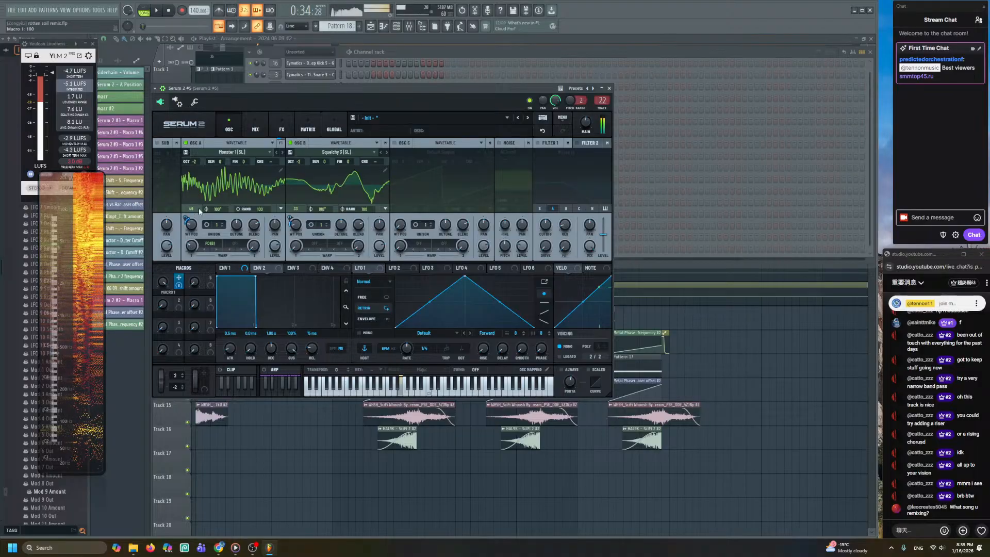
- Add a Hyper/Dimension effect at the end of the main chain, adjust its Hyper settings and set the Dimension size to 100%
click(281, 128)
click(155, 165)
click(191, 245)
drag(466, 246, 515, 157)
key(c)
drag(395, 246, 398, 256)
drag(340, 246, 399, 207)
key(c)
drag(162, 282, 183, 337)
key(c)
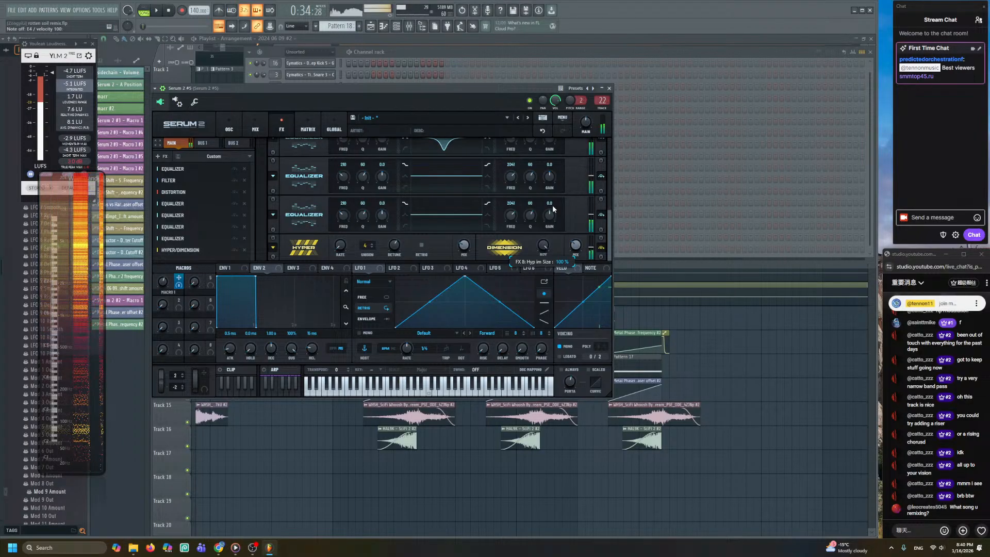
key(c)
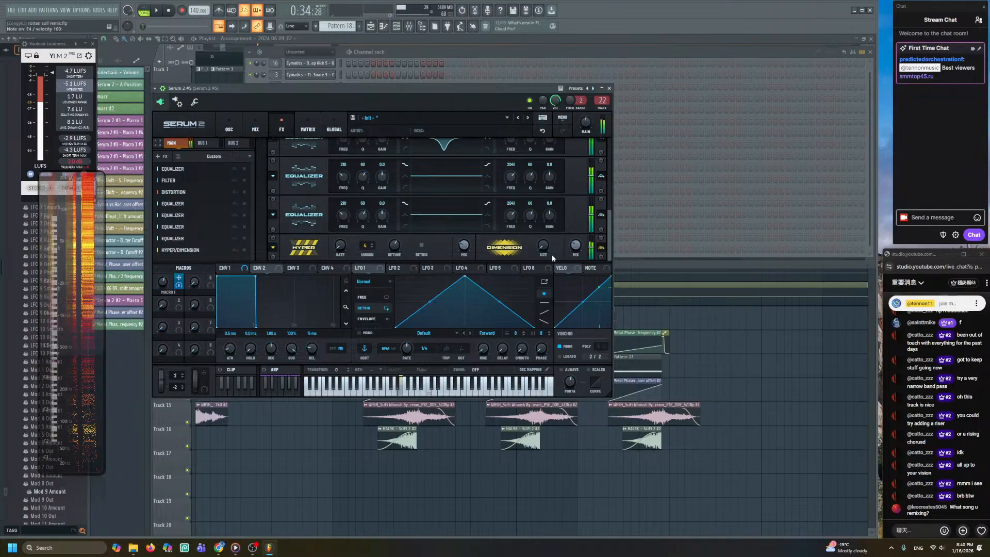
- Audition the Hyper/Dimension sound while sweeping Macro 1 across its range
drag(160, 319, 158, 331)
drag(163, 257, 166, 218)
drag(163, 287, 165, 259)
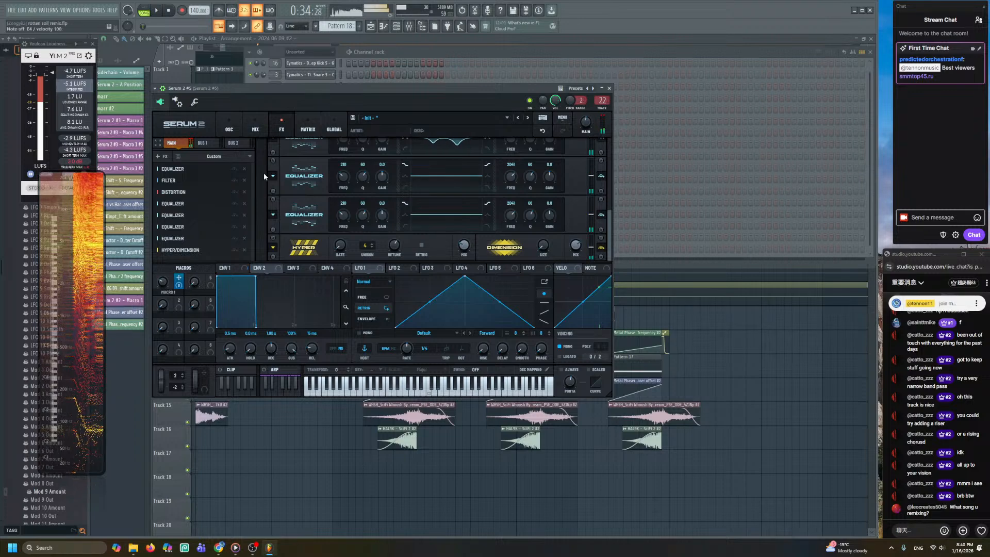
- Enable the sub oscillator with a square shape and set its octave to -2
click(228, 127)
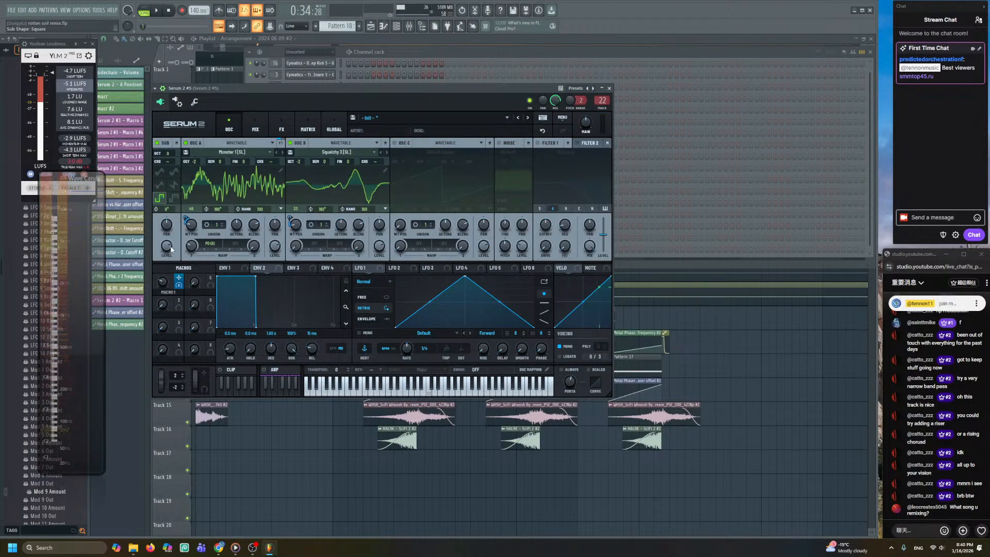
scroll(166, 163, up, 1)
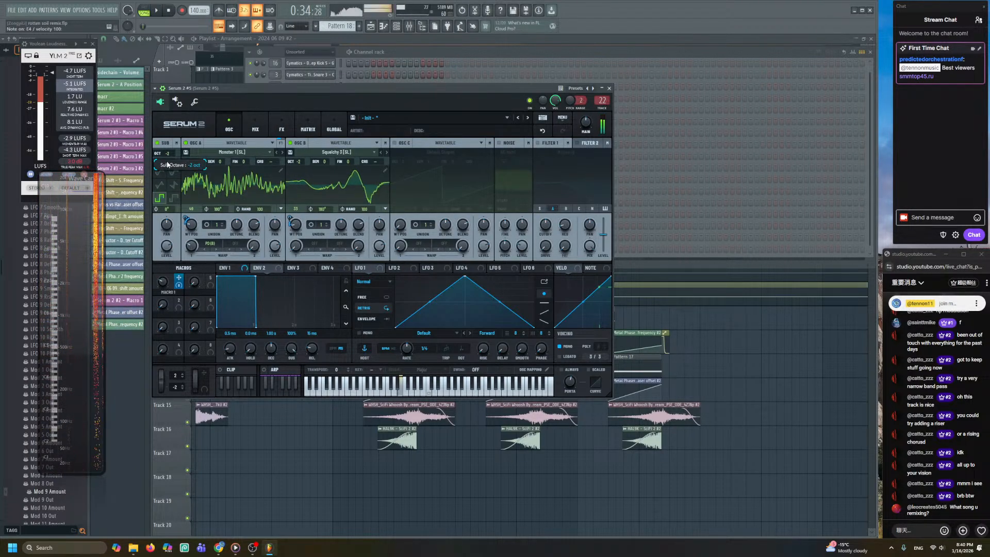
- Set the random phase of oscillators A and B to 0 and adjust their start phases while auditioning Macro 1
drag(262, 211, 260, 317)
drag(365, 209, 360, 309)
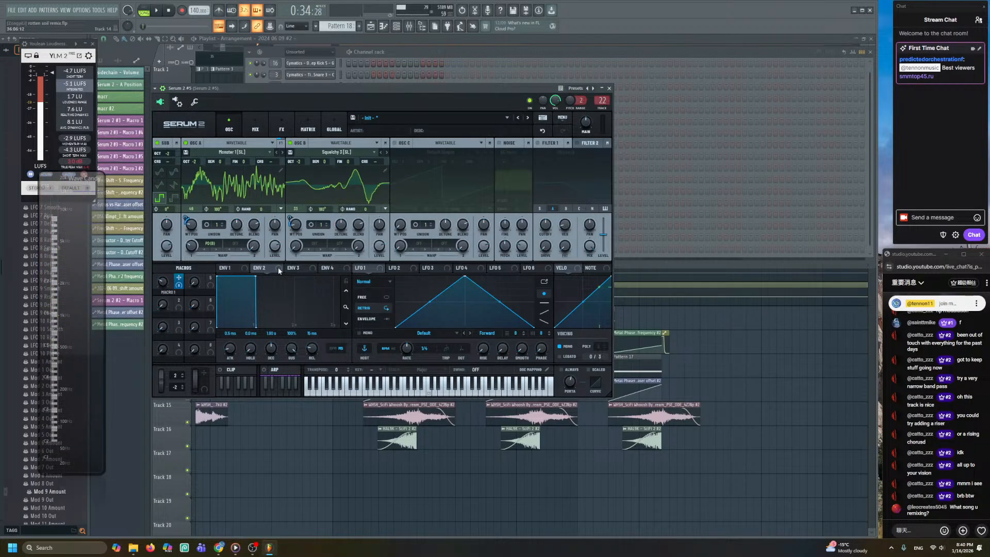
mouse_move(216, 209)
mouse_down()
mouse_move(215, 233)
mouse_move(212, 196)
mouse_up()
drag(319, 209, 332, 230)
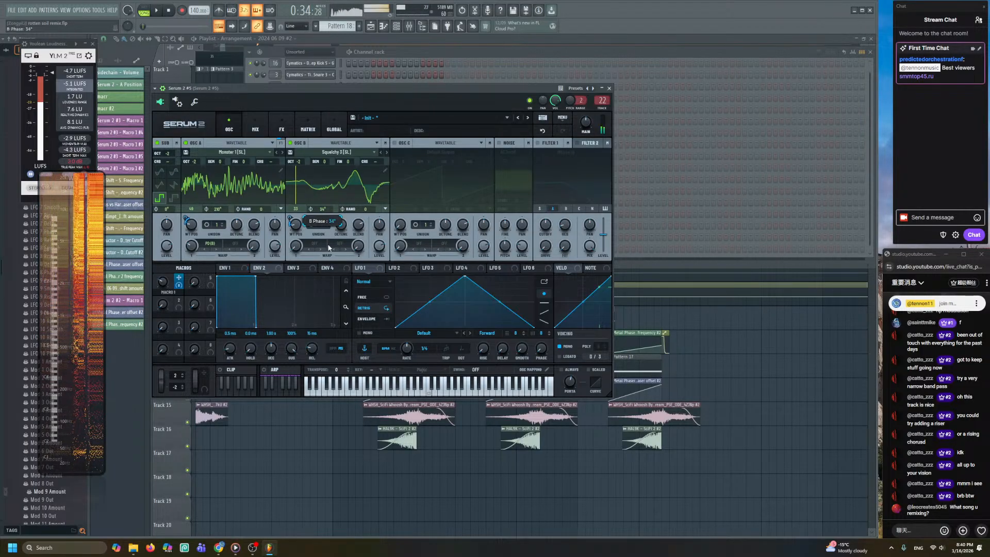
drag(329, 194, 328, 174)
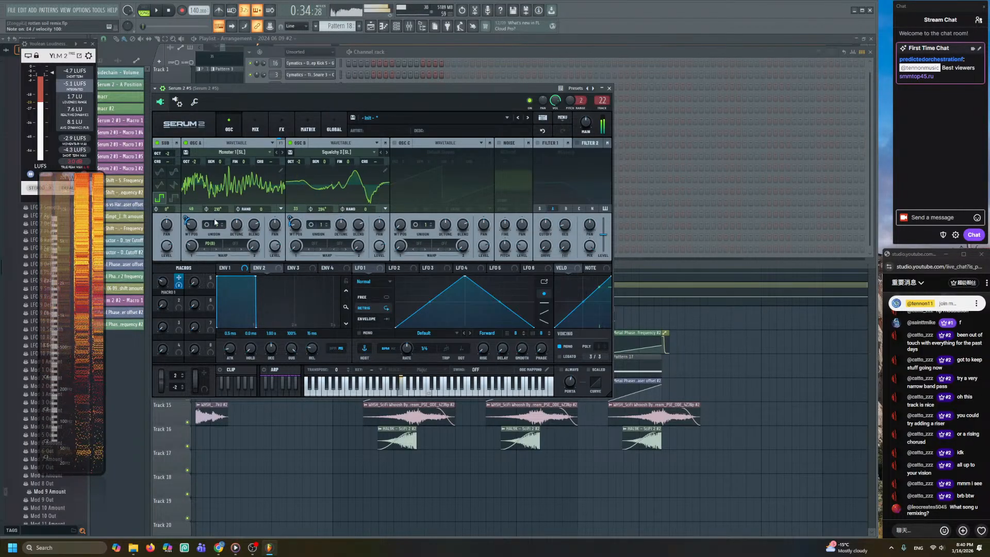
drag(163, 281, 165, 315)
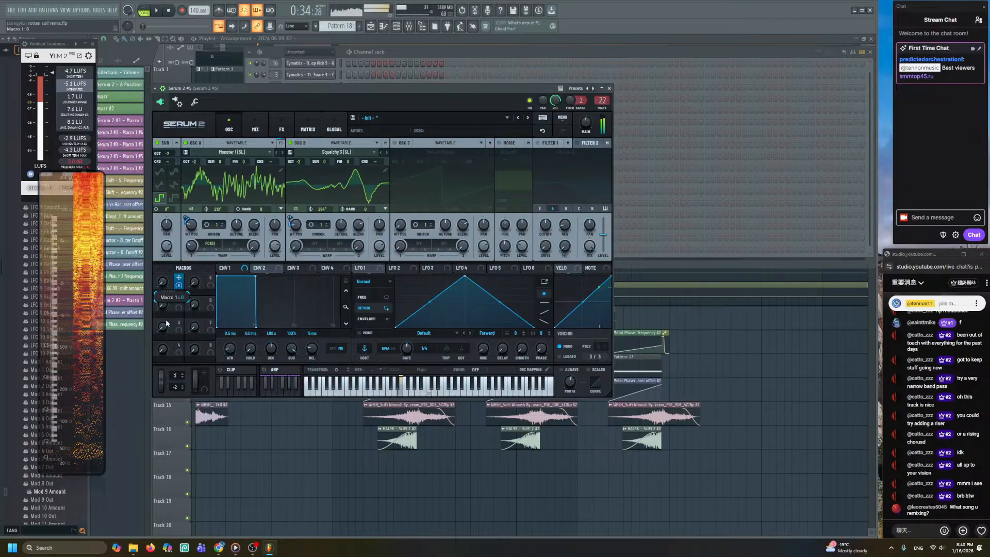
mouse_move(167, 277)
mouse_down()
mouse_move(167, 242)
mouse_move(167, 260)
mouse_up()
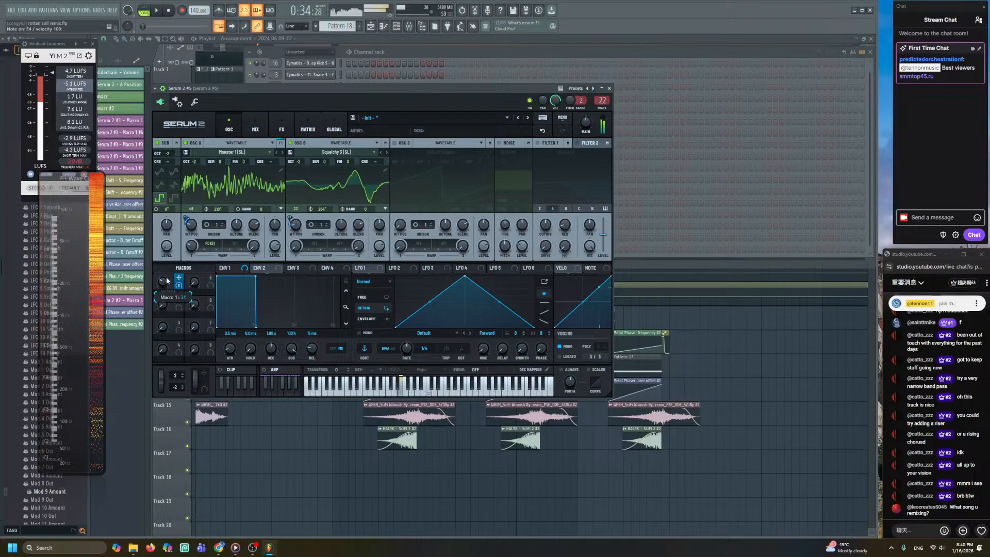
- Add a modulation matrix routing from SUB OSC to the global Amp with a high positive amount, and audition it with Macro 1
click(282, 126)
click(307, 125)
click(191, 253)
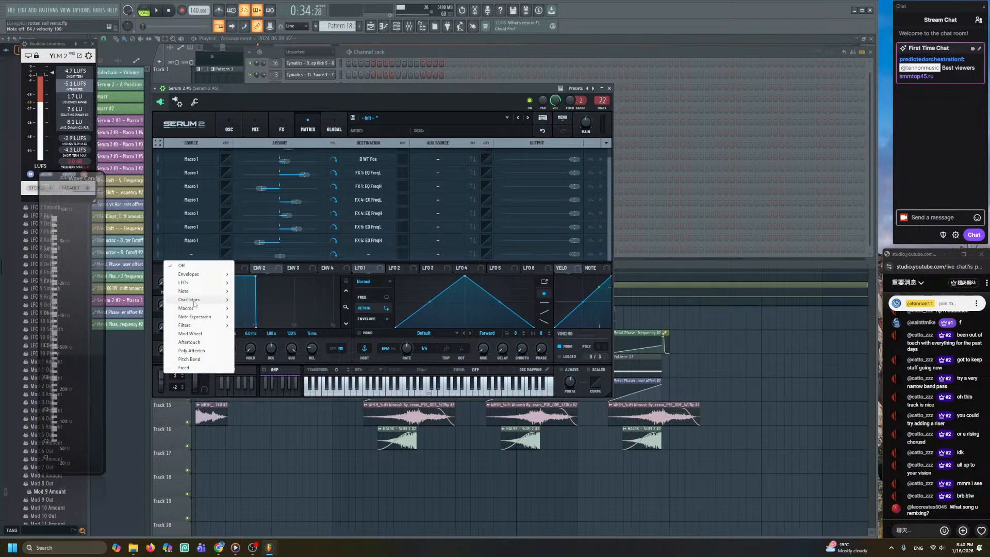
click(262, 335)
click(368, 241)
mouse_move(392, 387)
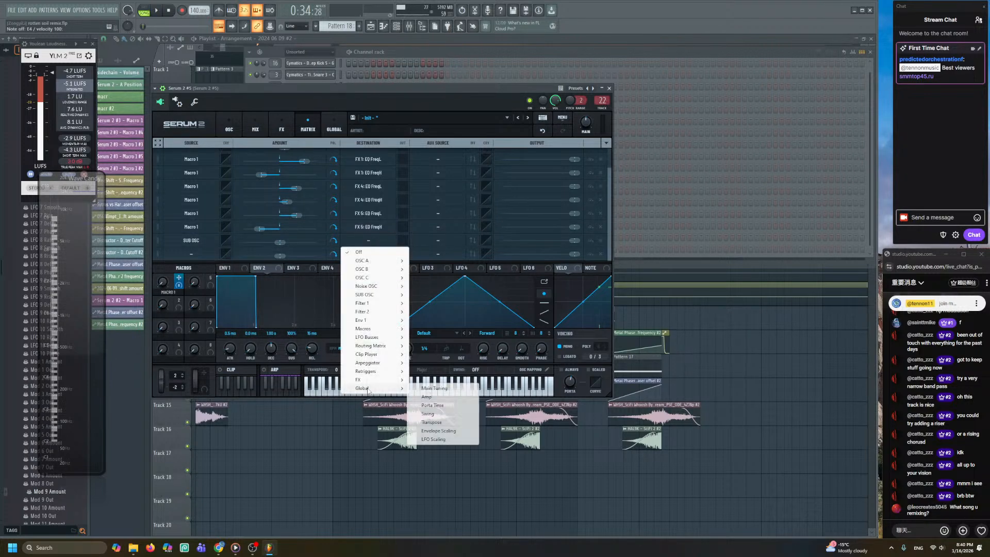
click(433, 400)
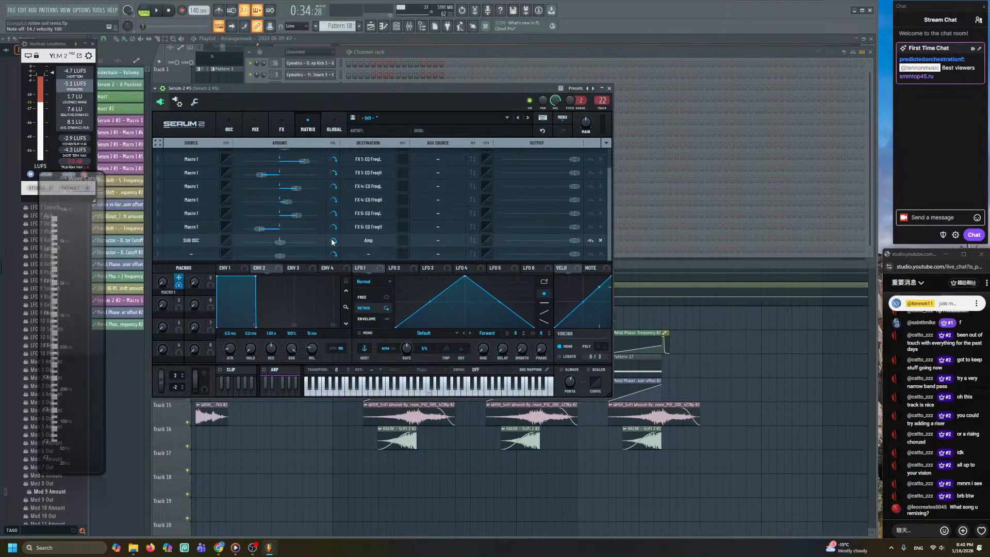
drag(280, 243, 318, 245)
key(c)
mouse_move(163, 282)
mouse_down()
mouse_move(166, 199)
mouse_move(162, 272)
mouse_up()
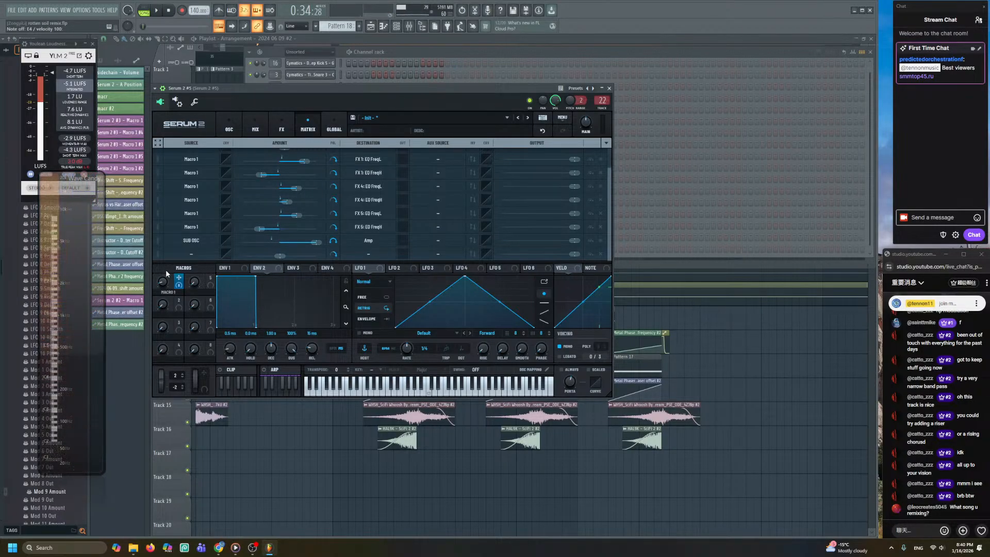
key(c)
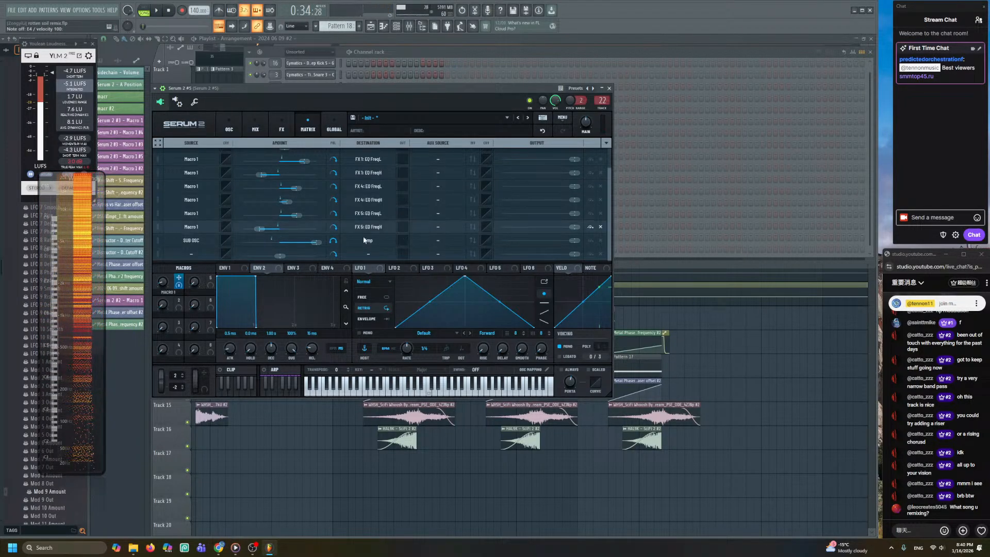
- Turn off the Amp modulation's source to compare the sound, restore SUB OSC as its source, and audition again
click(200, 237)
click(196, 250)
key(c)
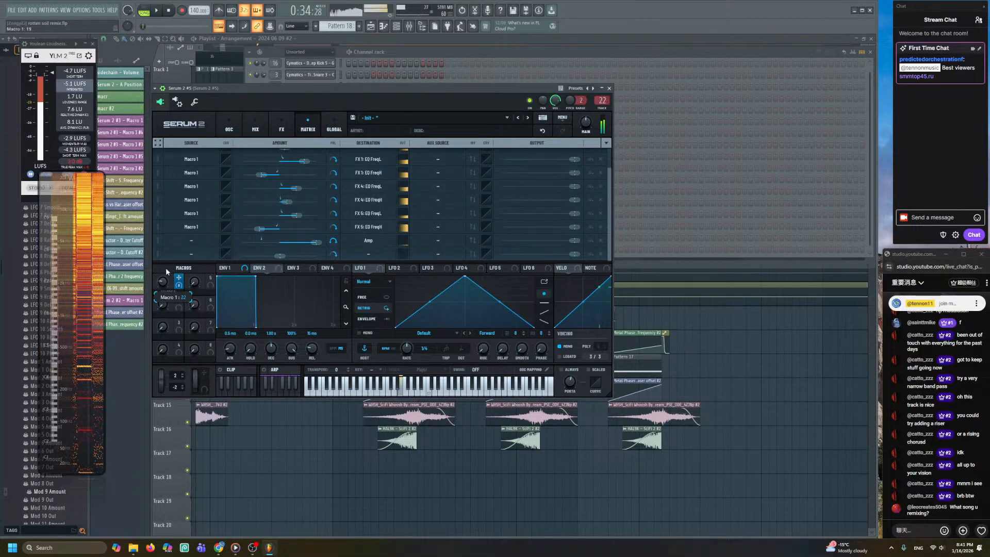
click(192, 241)
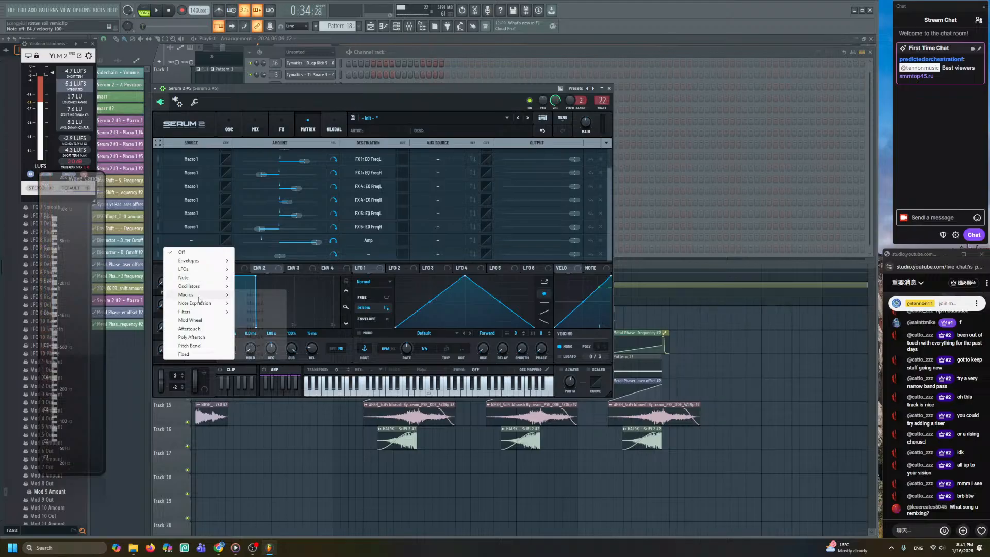
mouse_move(203, 287)
click(252, 318)
key(c)
mouse_move(164, 282)
mouse_down()
mouse_move(171, 238)
mouse_move(167, 286)
mouse_up()
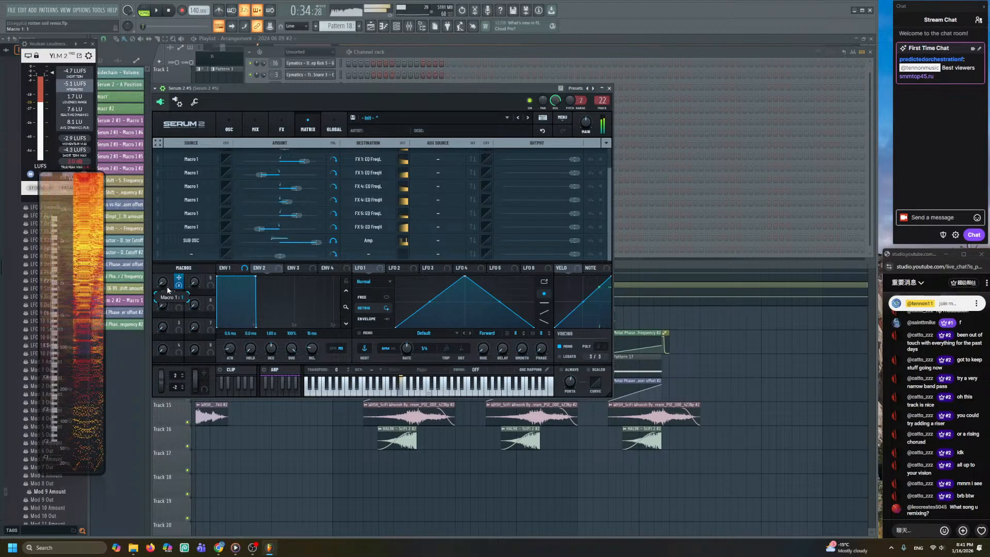
- Adjust oscillator A's warp amount and audition the result by sweeping Macro 1
click(247, 123)
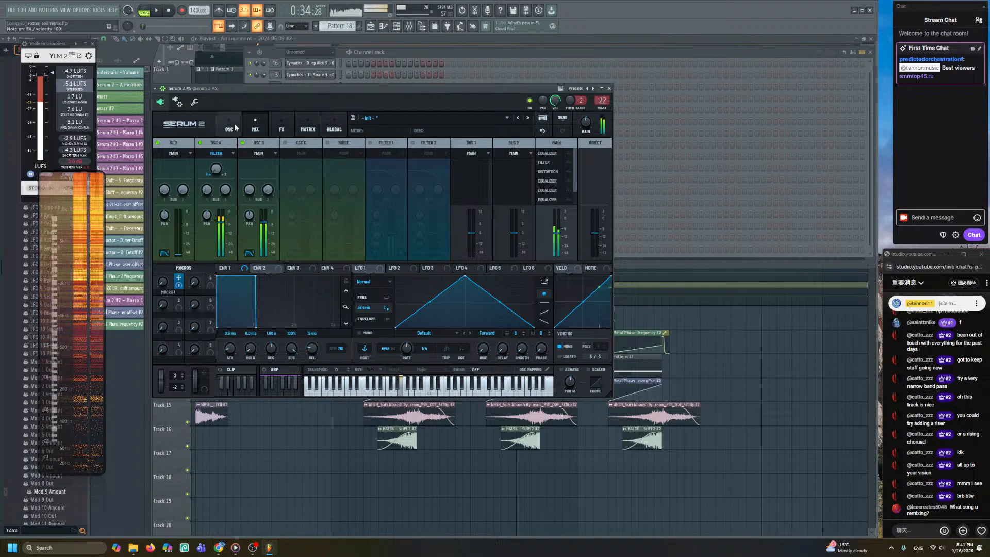
click(238, 126)
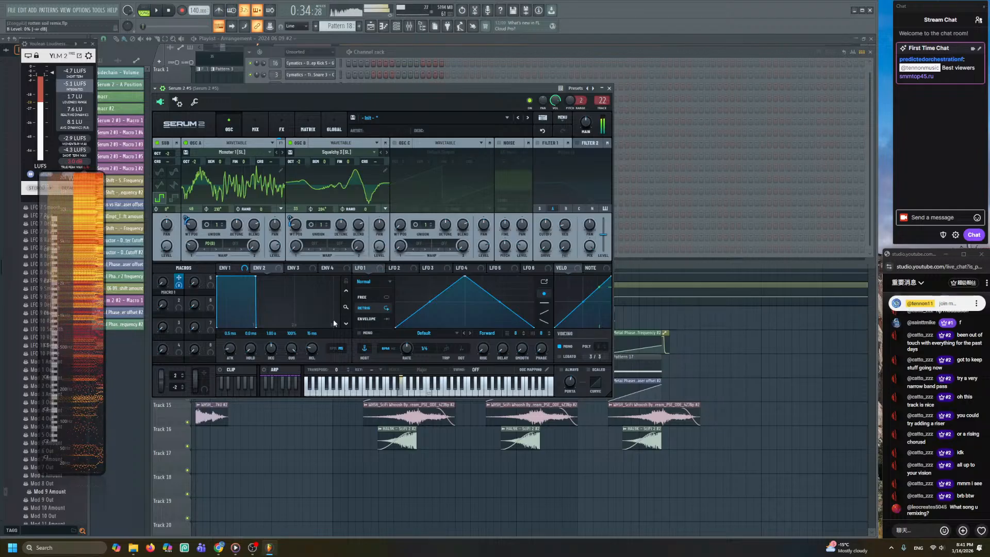
mouse_move(163, 281)
mouse_down()
mouse_move(166, 219)
mouse_move(164, 283)
mouse_up()
drag(190, 246, 188, 236)
drag(164, 282, 168, 195)
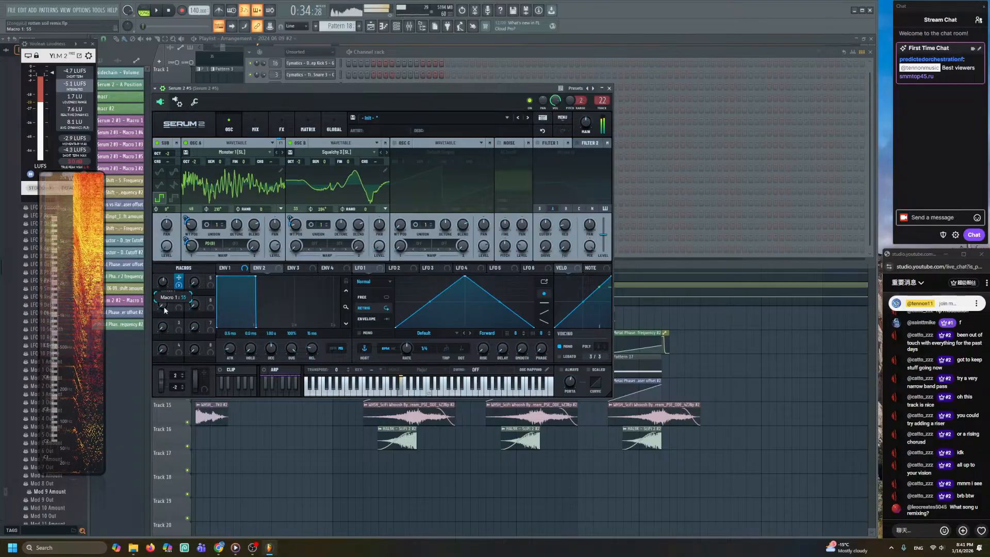
- Assign Macro 1 to both frequencies of the third equalizer after Distortion, boosting the low band 6.1 dB and the high band 5.3 dB
click(259, 122)
click(279, 121)
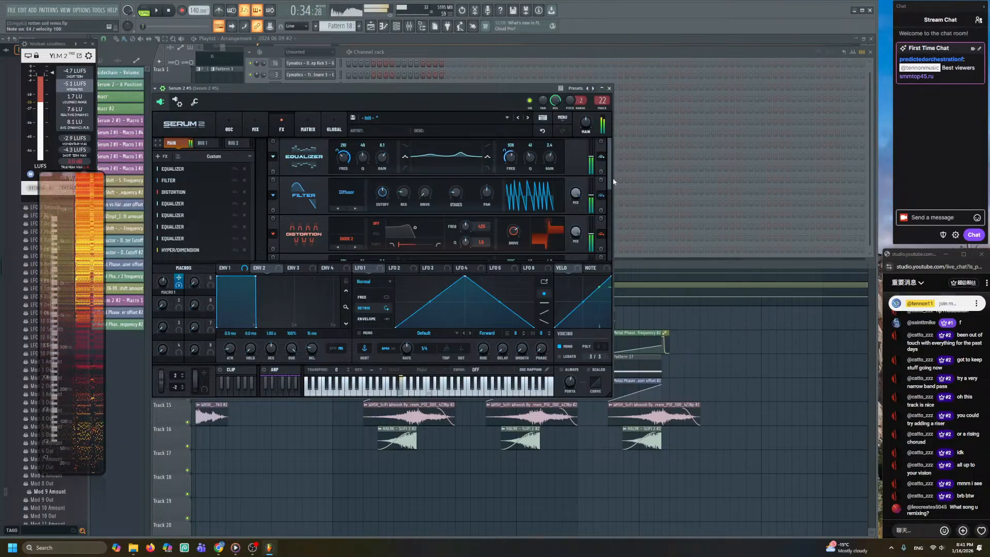
scroll(603, 247, down, 3)
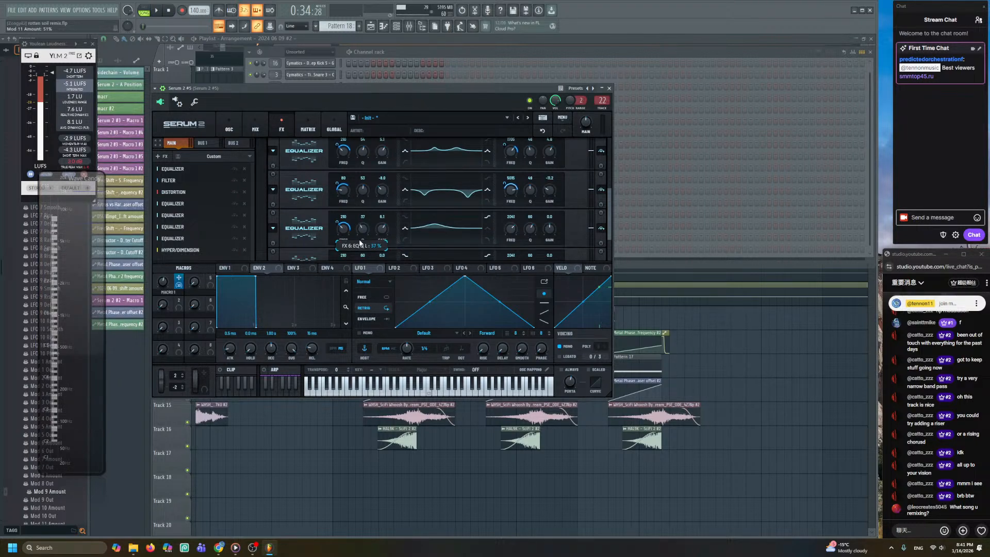
drag(179, 278, 540, 230)
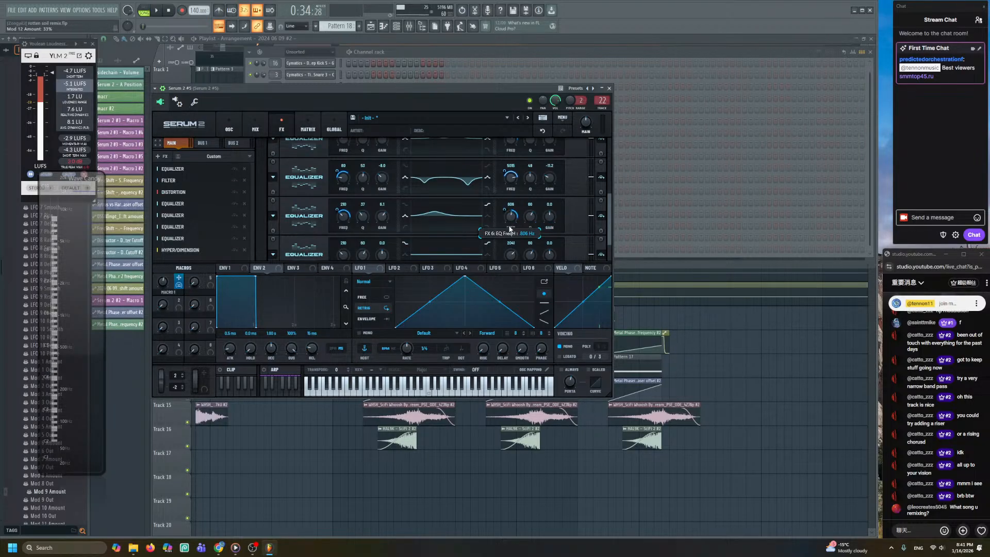
mouse_move(509, 221)
mouse_down()
mouse_move(505, 211)
mouse_move(507, 221)
mouse_up()
drag(549, 215, 550, 216)
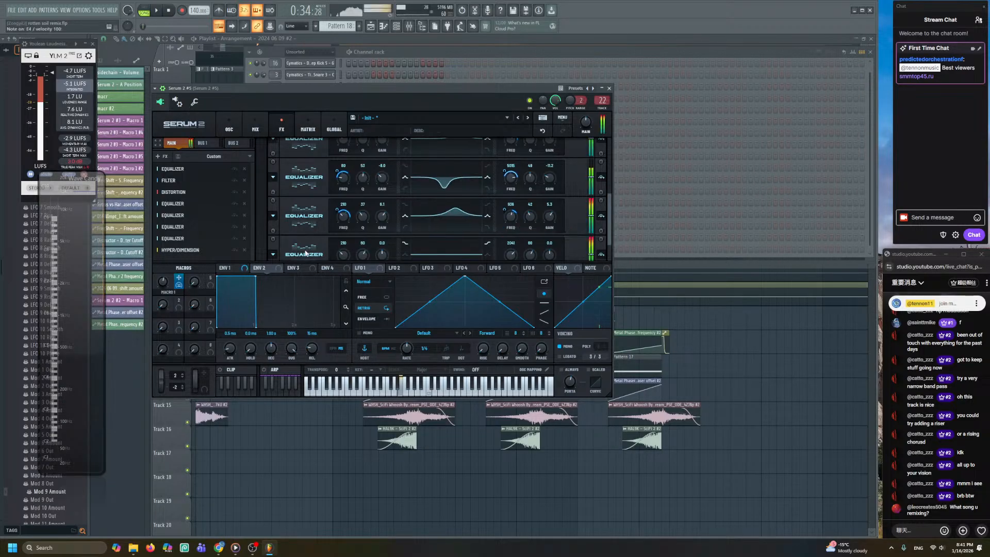
- Make Macro 1's modulation of that equalizer's high-band frequency negative, raise the frequency to about 2828 Hz, and audition it
drag(167, 281, 462, 238)
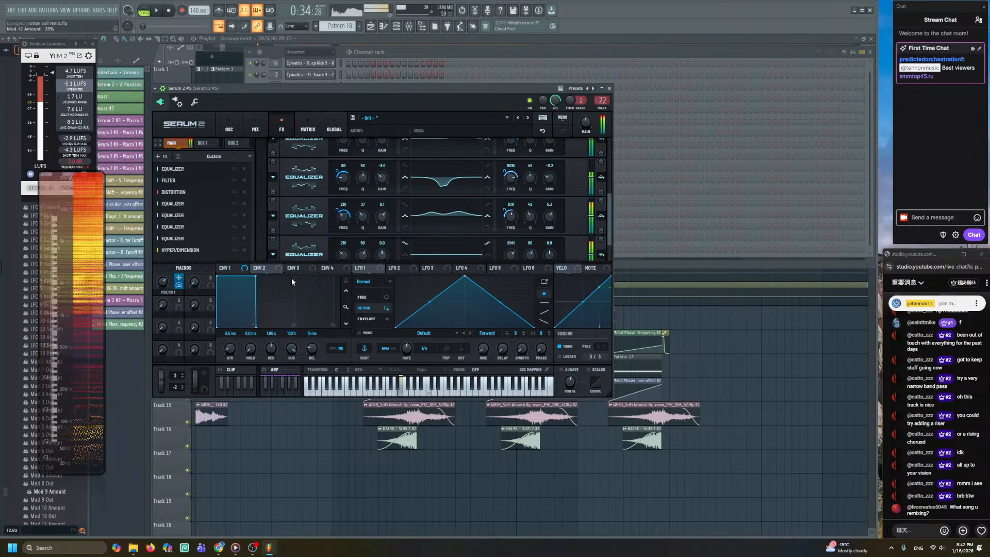
drag(172, 287, 156, 268)
drag(509, 216, 516, 201)
key(c)
mouse_move(165, 283)
mouse_down()
mouse_move(159, 368)
mouse_move(171, 292)
mouse_up()
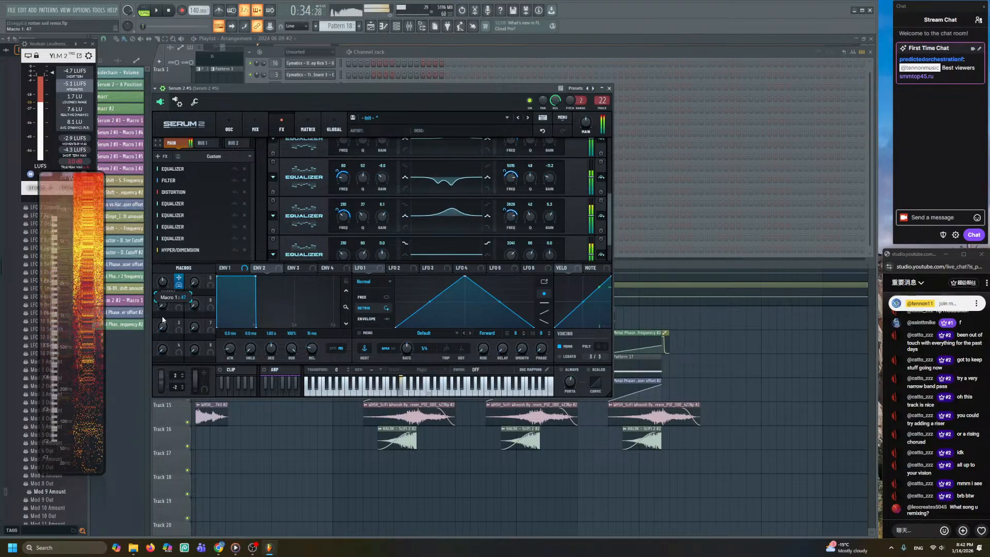
- Assign Macro 1 to both band frequencies of the last equalizer, boost its high band as a narrow peak, and audition the sweep
drag(609, 222, 608, 244)
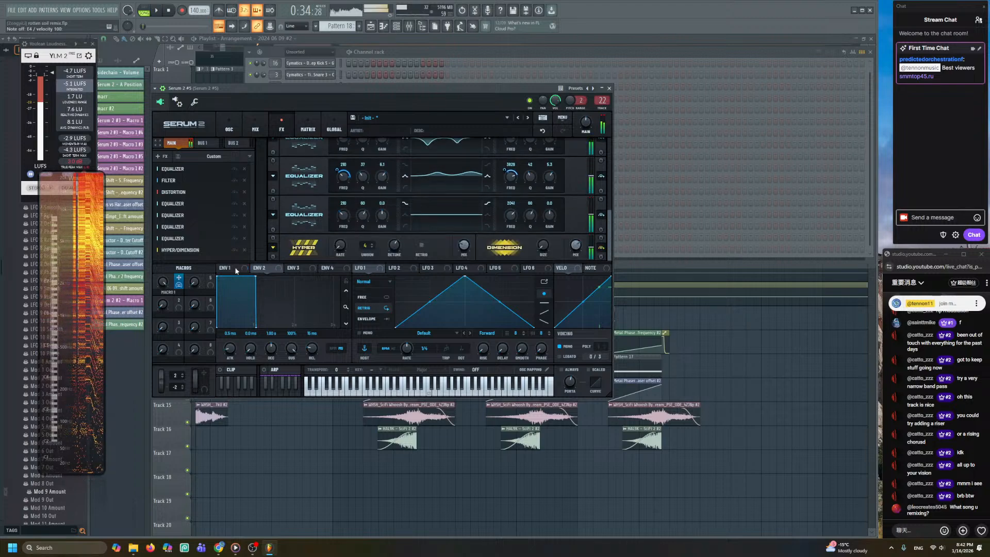
drag(179, 280, 342, 214)
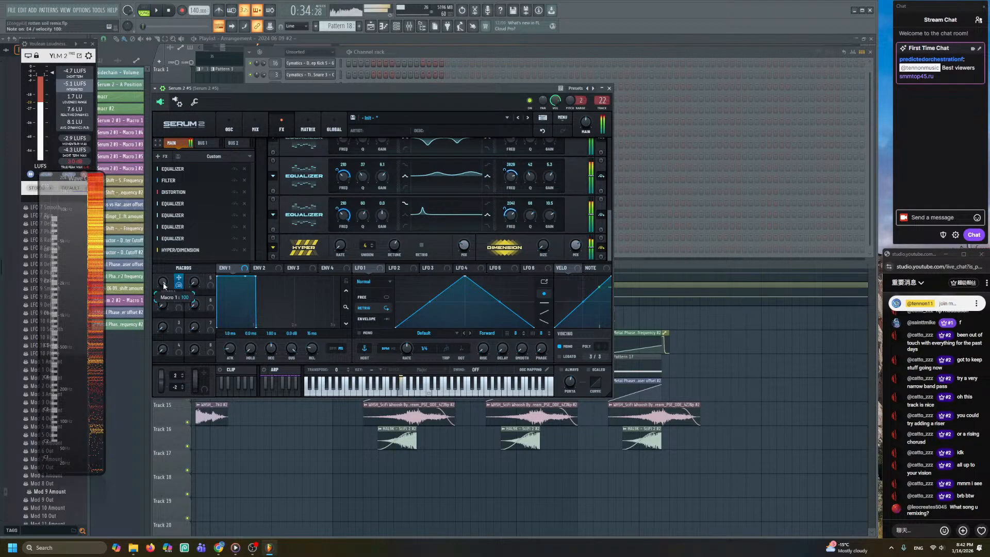
drag(166, 385, 168, 338)
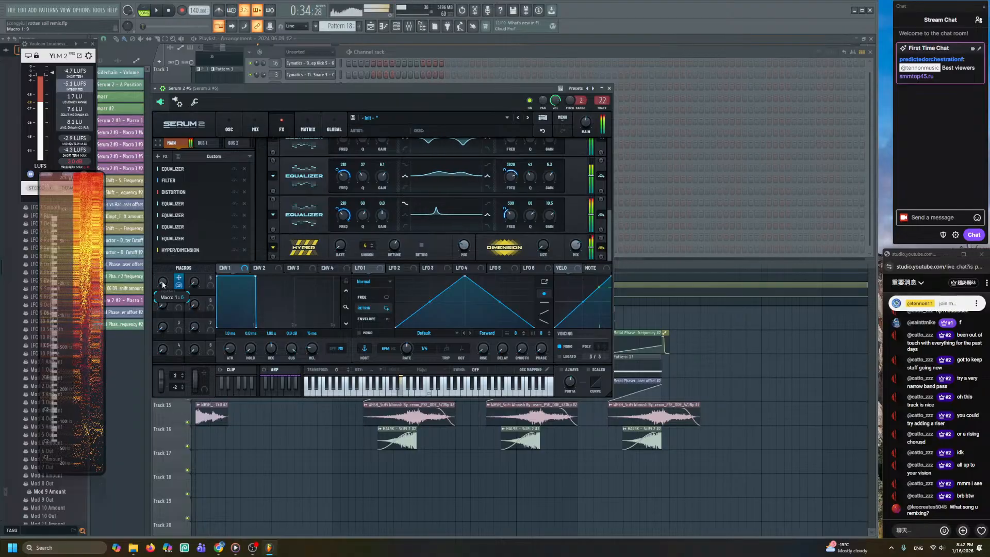
- Turn the last equalizer's low band into a cut of about 15 dB with Q 58, then audition it by sweeping Macro 1
mouse_move(163, 285)
mouse_down()
mouse_move(171, 214)
mouse_move(161, 285)
mouse_up()
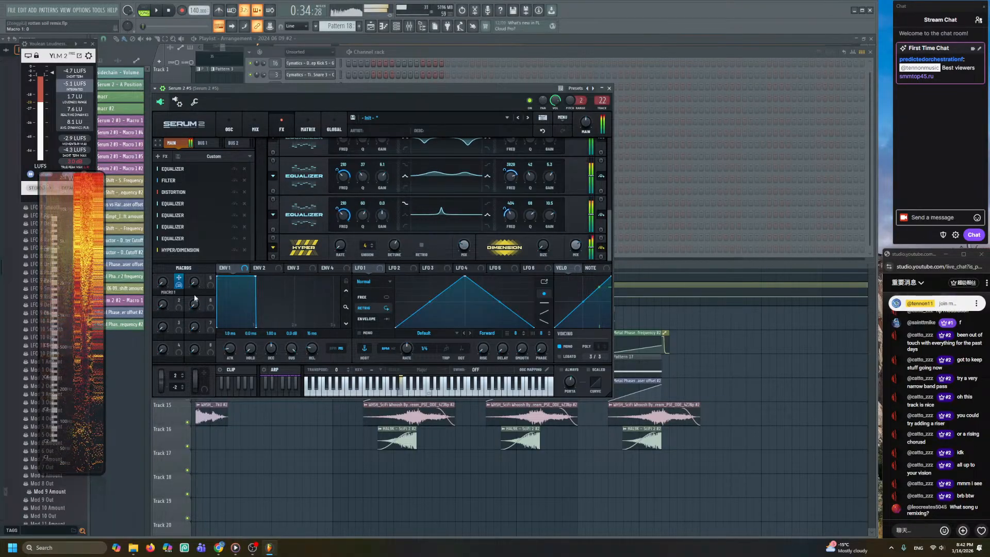
drag(386, 214, 391, 200)
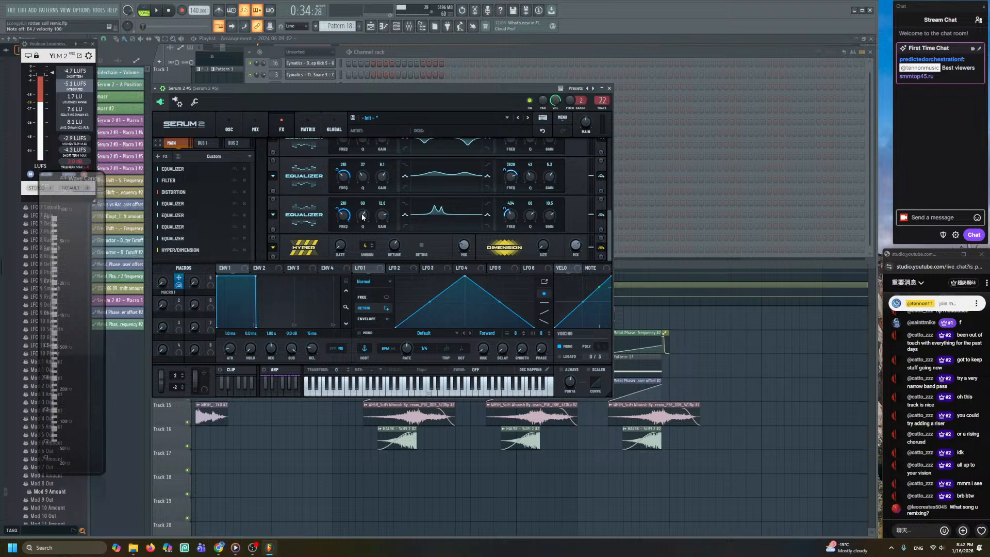
drag(366, 210, 372, 253)
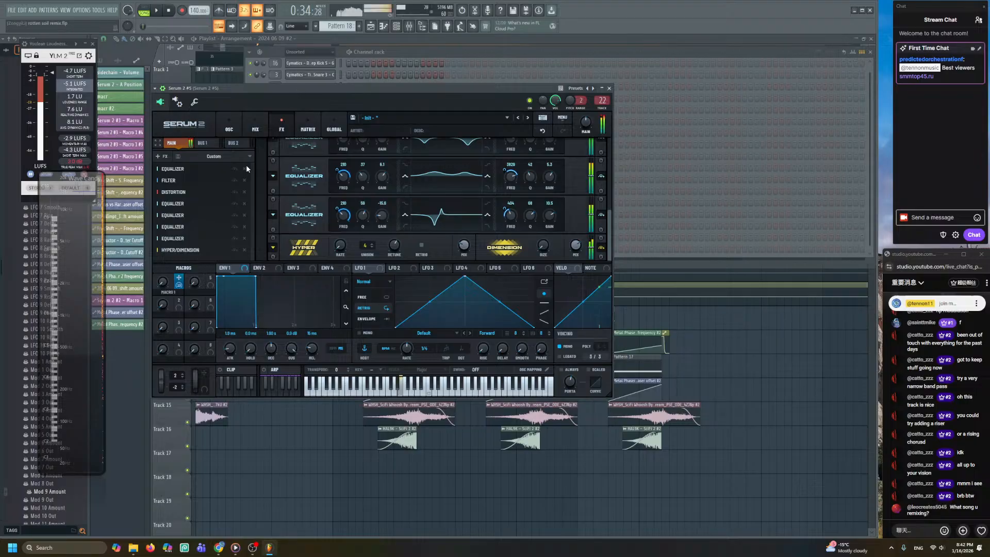
drag(164, 282, 177, 237)
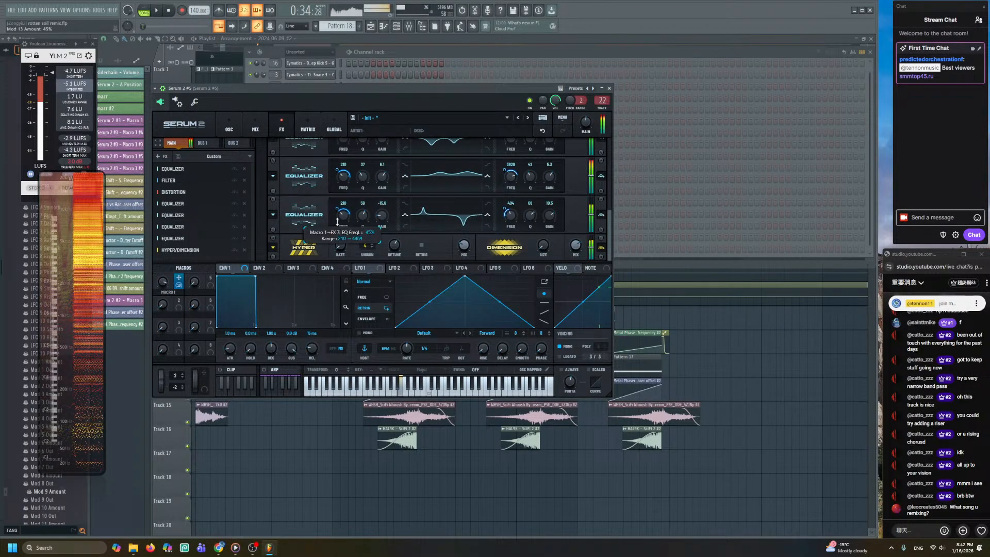
drag(163, 282, 148, 306)
- Add a second Distortion before Hyper/Dimension, set it to SoftClip, and audition it by sweeping Macro 1
click(190, 214)
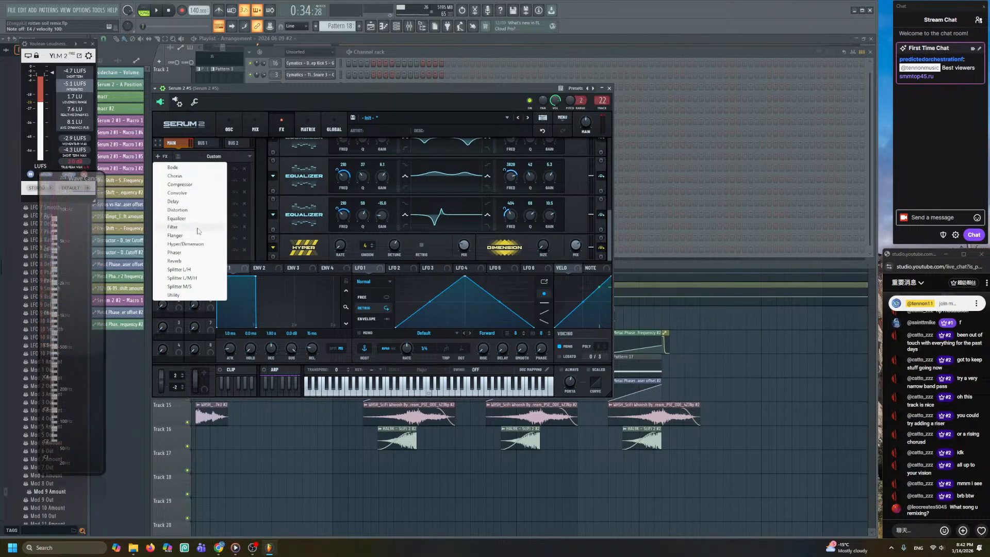
click(195, 215)
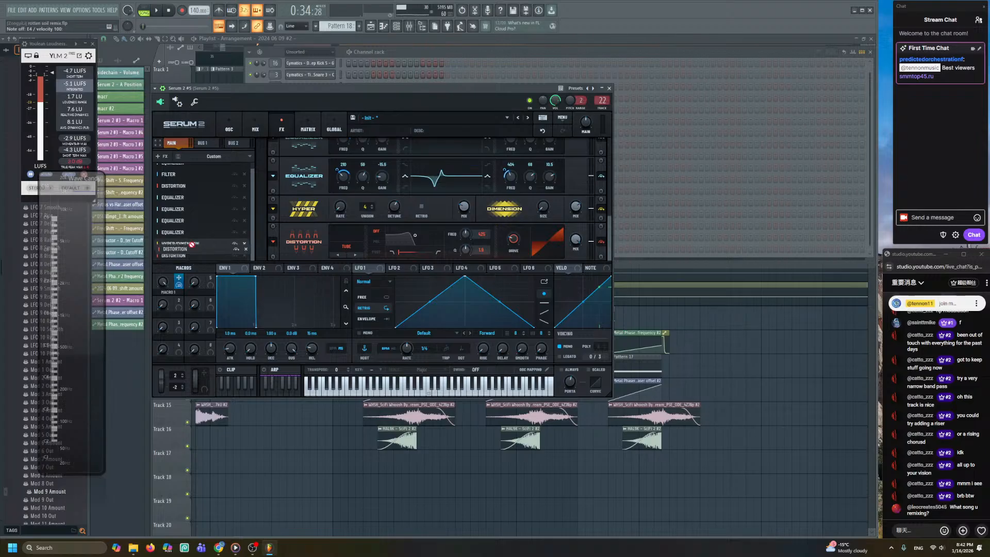
click(346, 219)
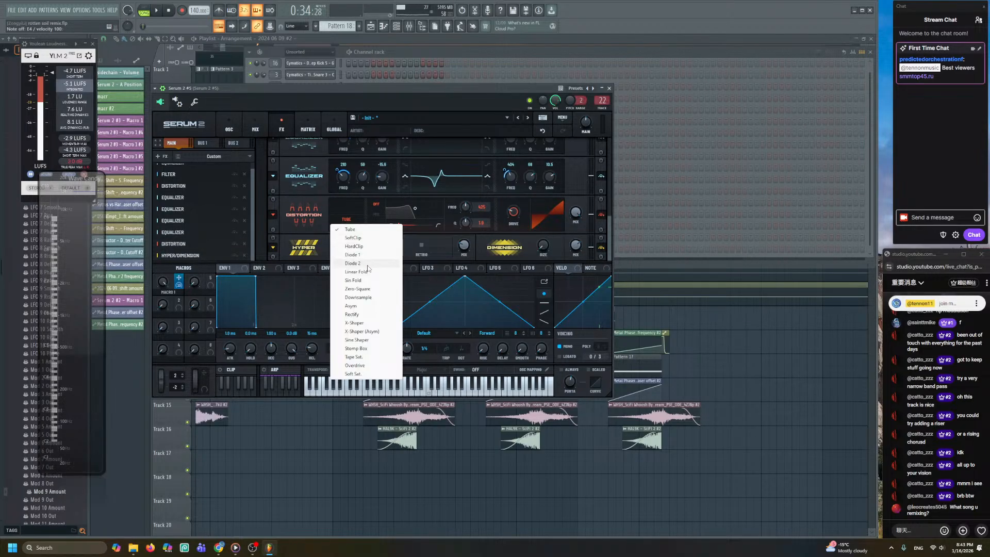
click(353, 238)
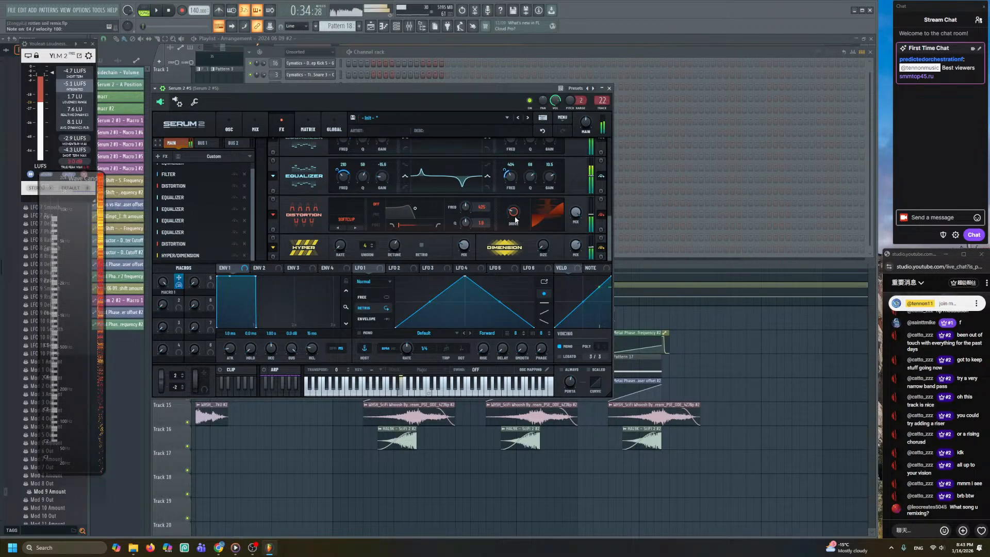
drag(166, 280, 174, 260)
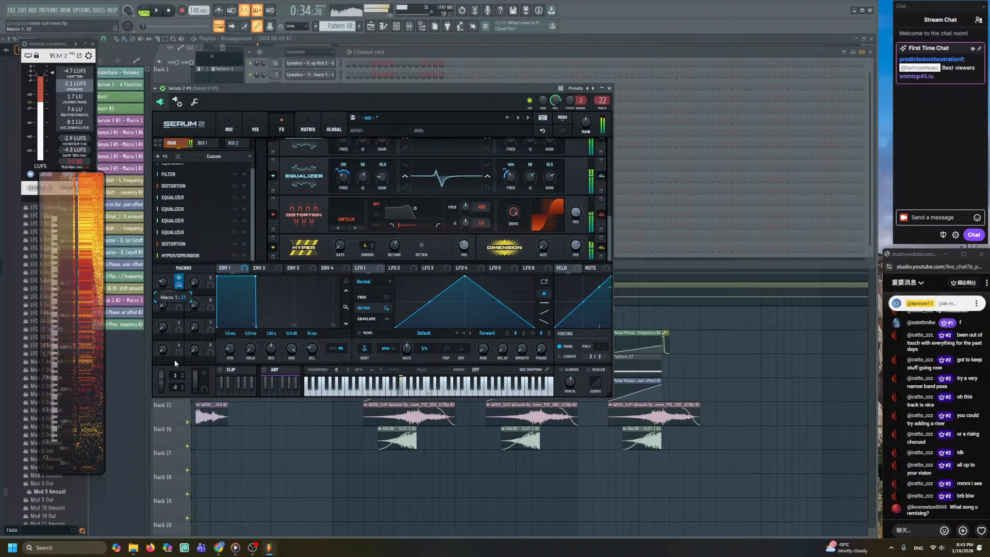
- Play the arrangement from the start of the drop to check where the new bass fits
click(289, 454)
key(space)
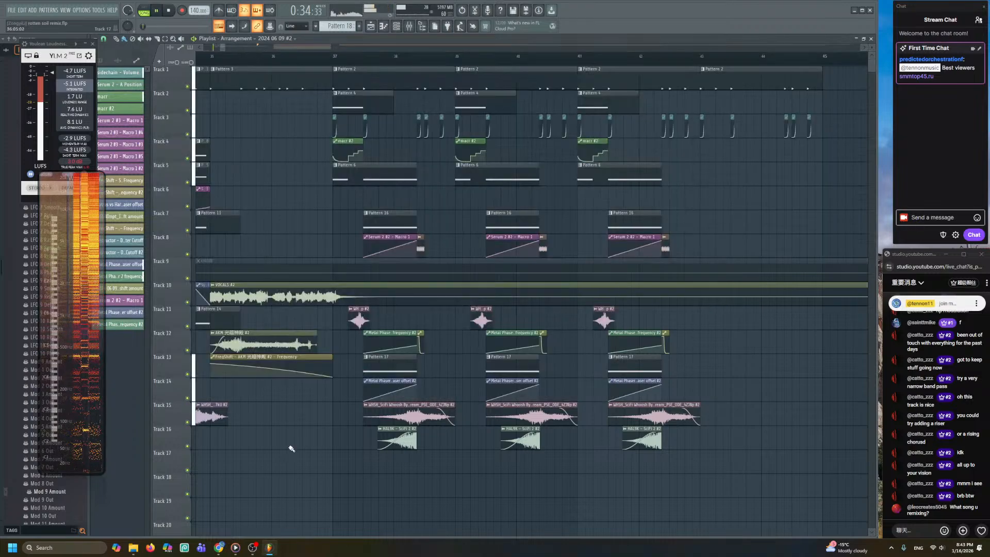
click(336, 60)
scroll(309, 228, up, 2)
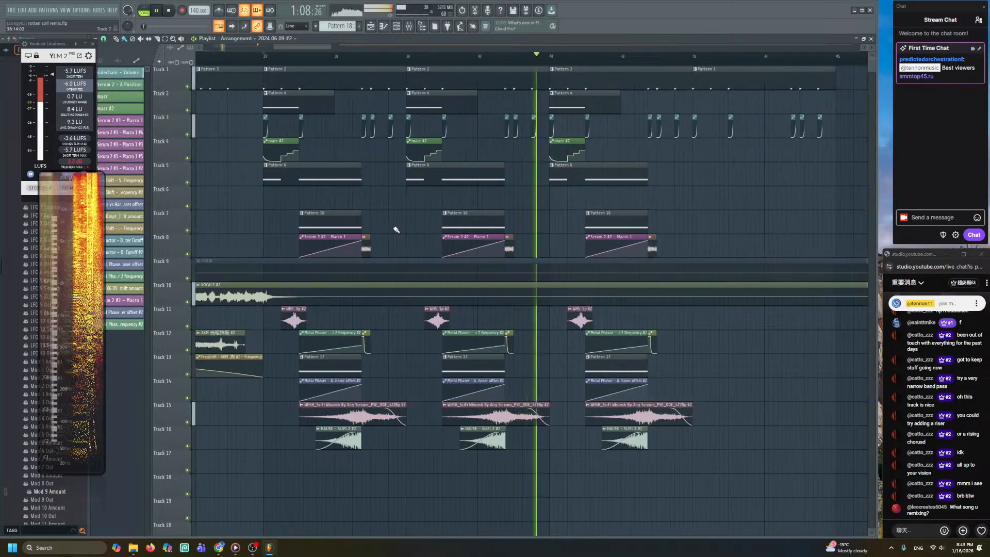
scroll(436, 225, up, 2)
key(space)
key(space)
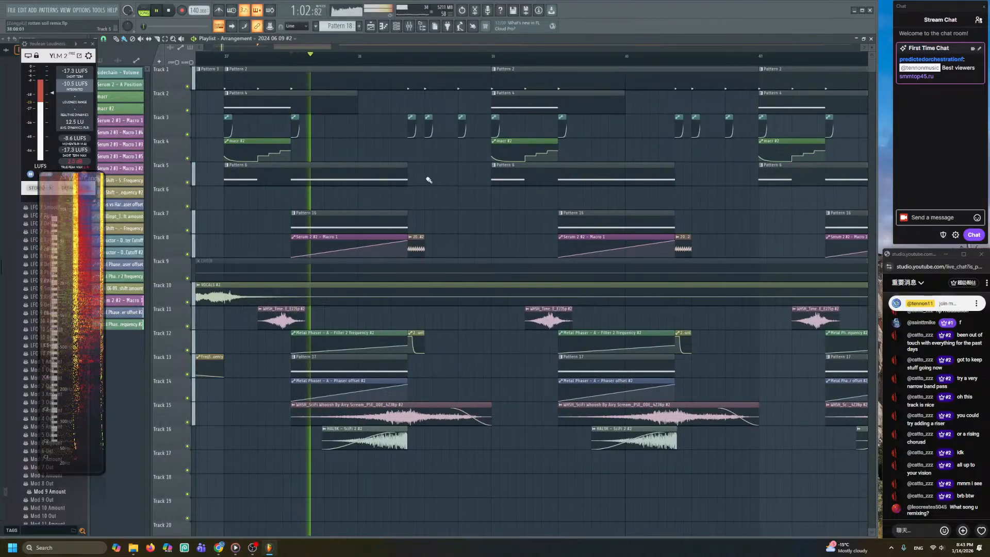
- Replay the gap before the second Pattern 4 clip and select the time range from the last sidechain clip to that repeat
scroll(458, 205, up, 2)
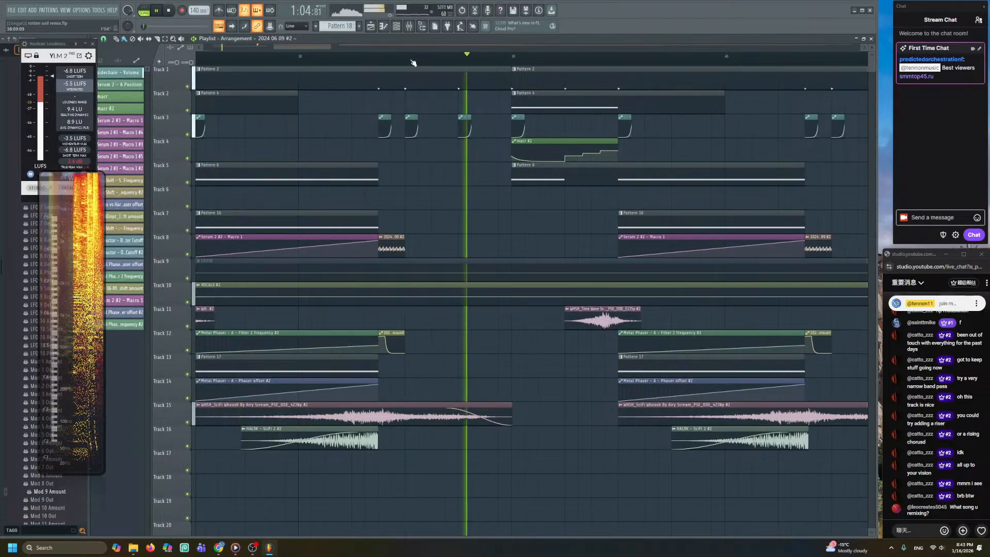
scroll(435, 168, up, 2)
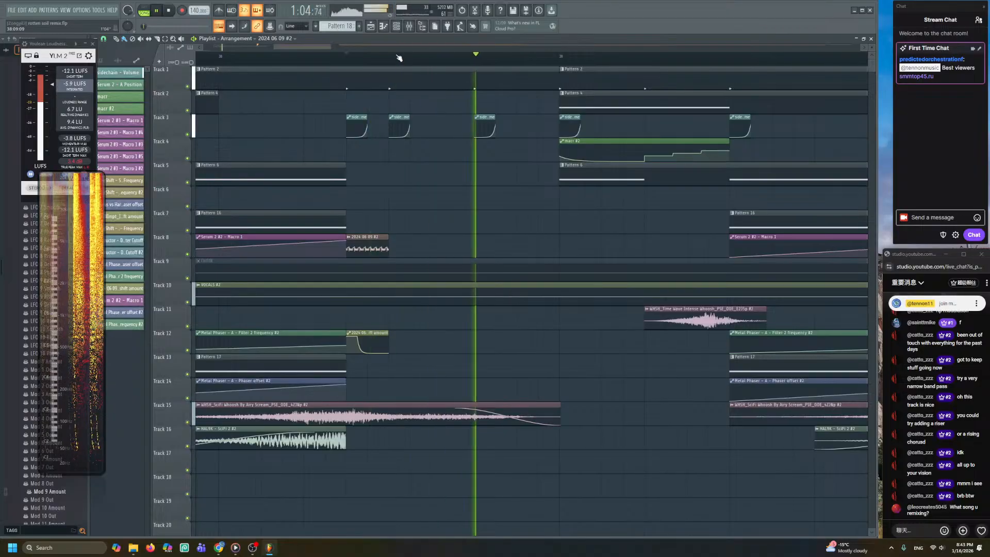
key(space)
key(space)
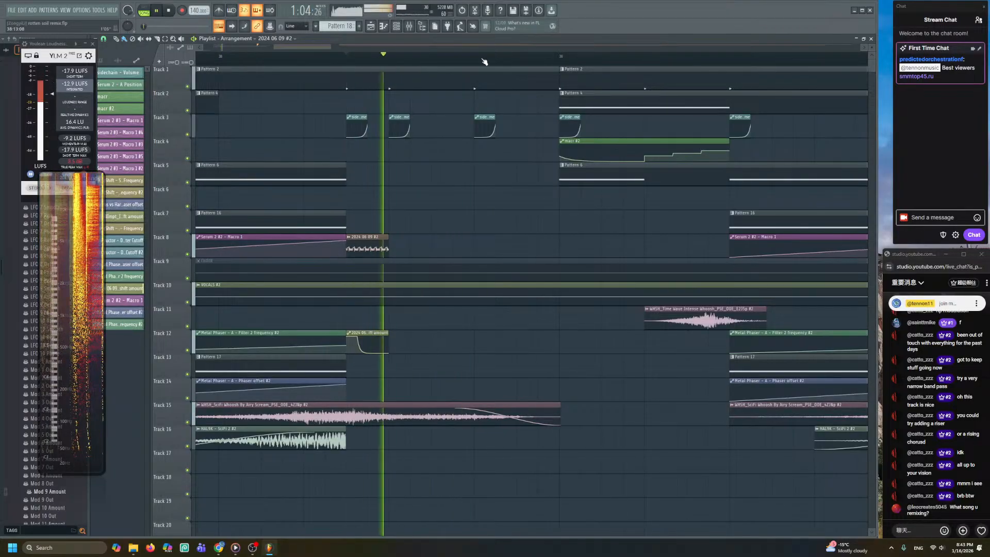
drag(475, 55, 555, 60)
ctrl+click(469, 96)
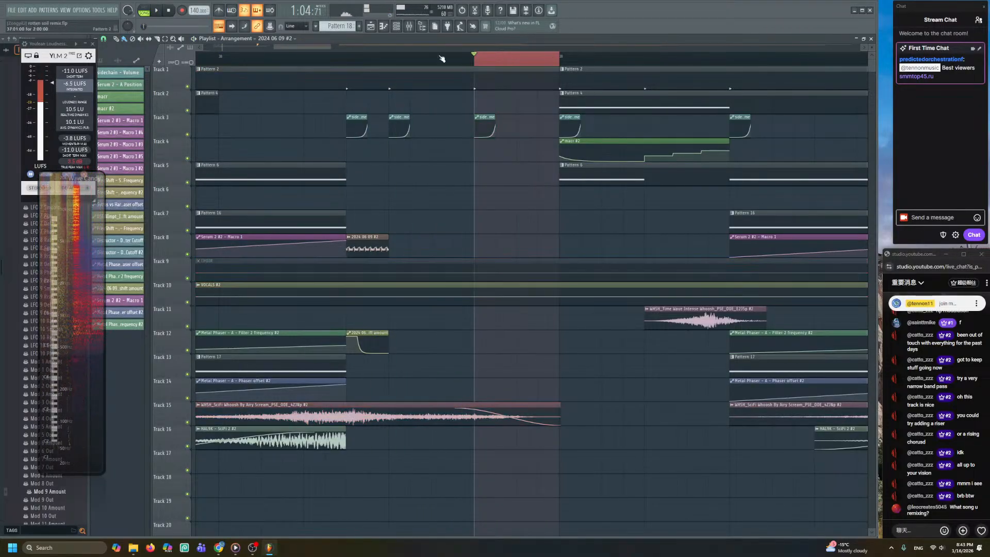
- Draw an E5 note and an overlapping E4 note for Serum 2 #5 in Pattern 18, then play the pattern
click(397, 27)
right_click(328, 249)
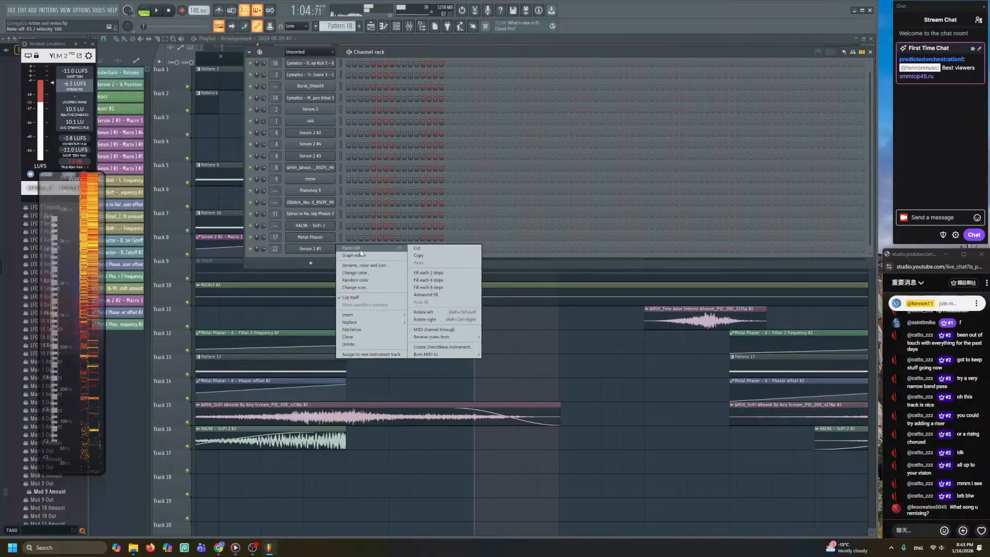
click(361, 251)
click(127, 232)
drag(413, 232, 187, 242)
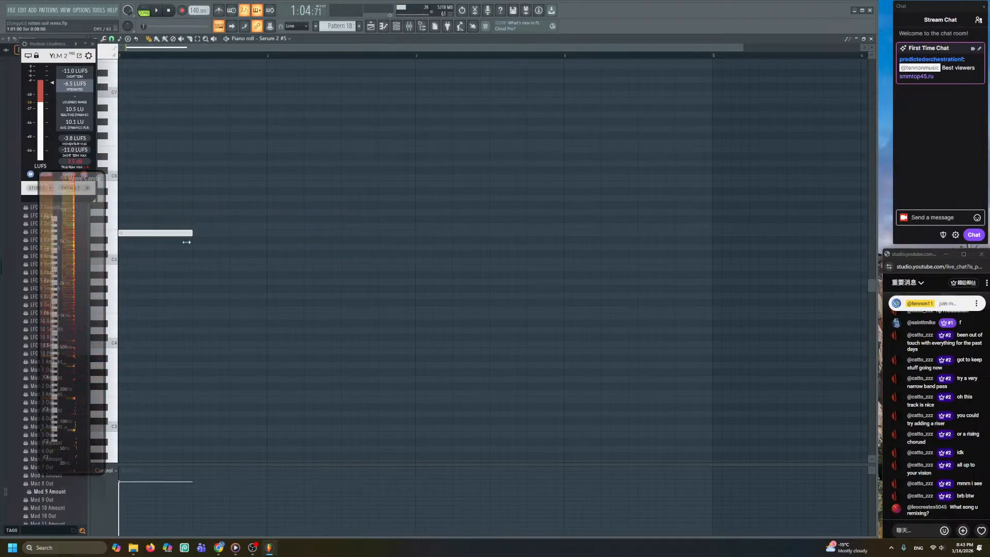
click(144, 13)
key(space)
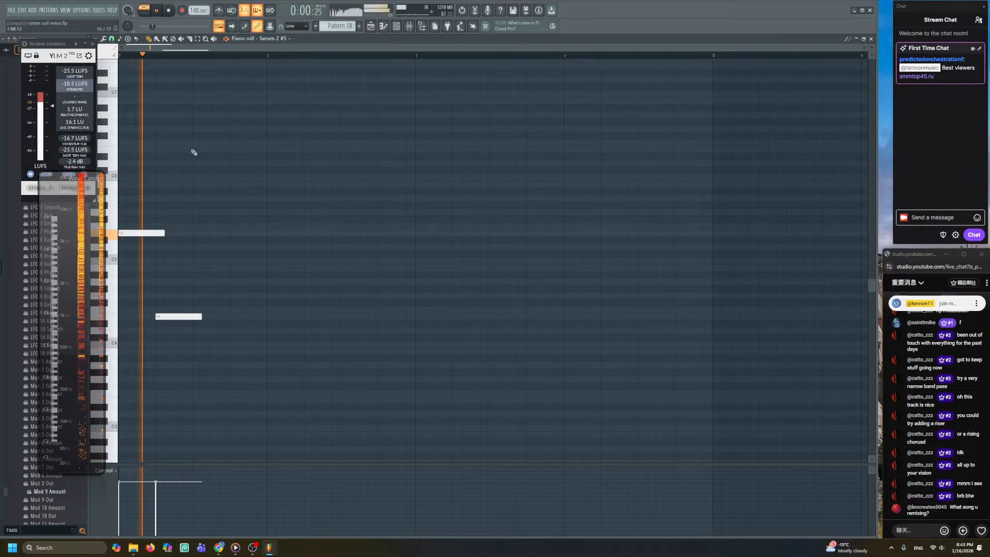
- Move the E4 note earlier, lengthen it, and replay the pattern
key(space)
mouse_move(173, 315)
mouse_down()
mouse_move(141, 315)
mouse_move(190, 316)
mouse_up()
key(space)
key(space)
key(space)
- Open Serum 2 #5, adjust Macro 1 during playback, and open the Patcher effect on its mixer track
click(396, 26)
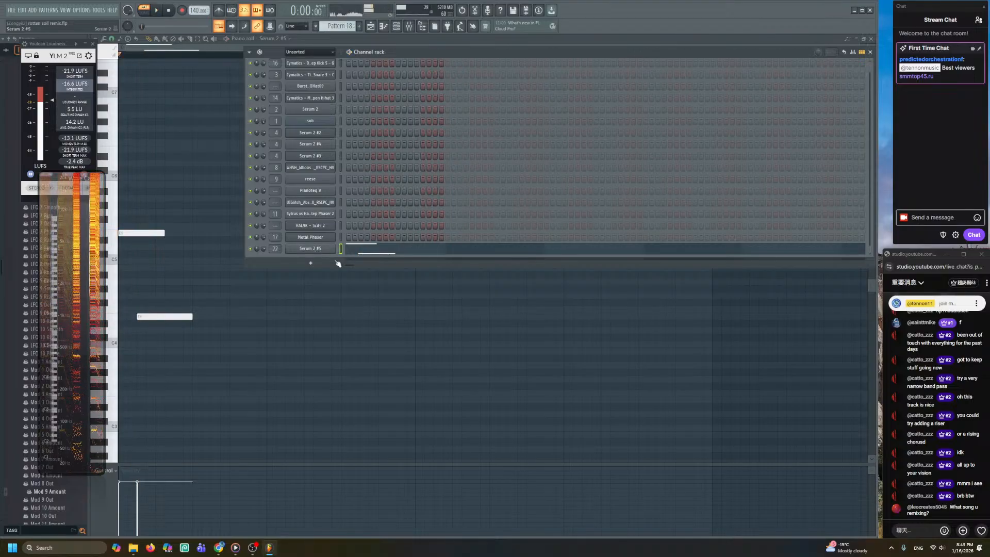
click(319, 250)
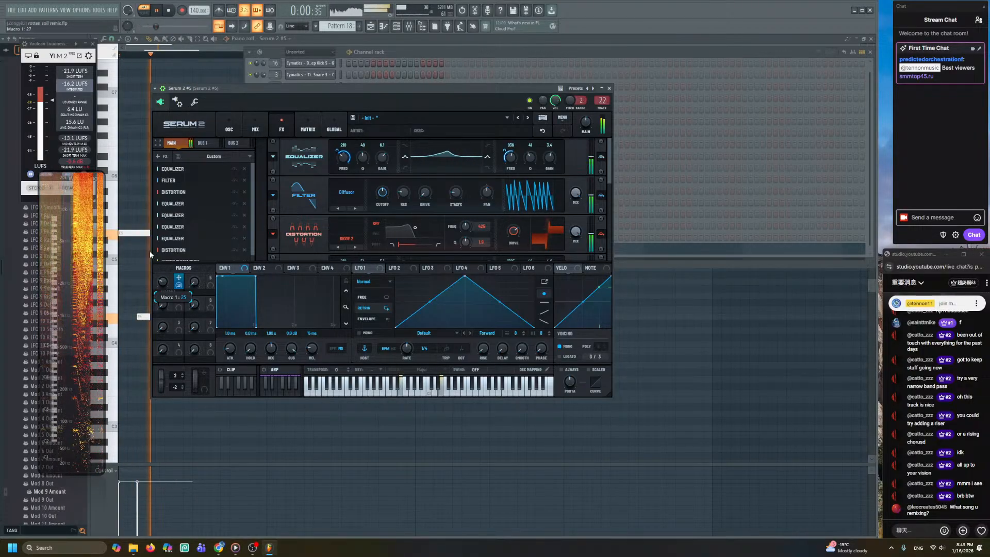
click(409, 27)
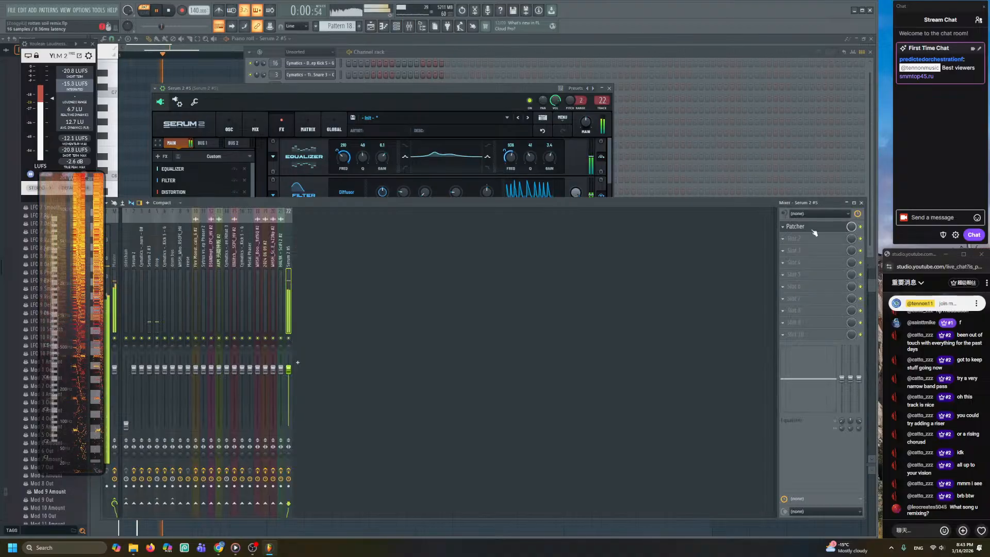
click(816, 231)
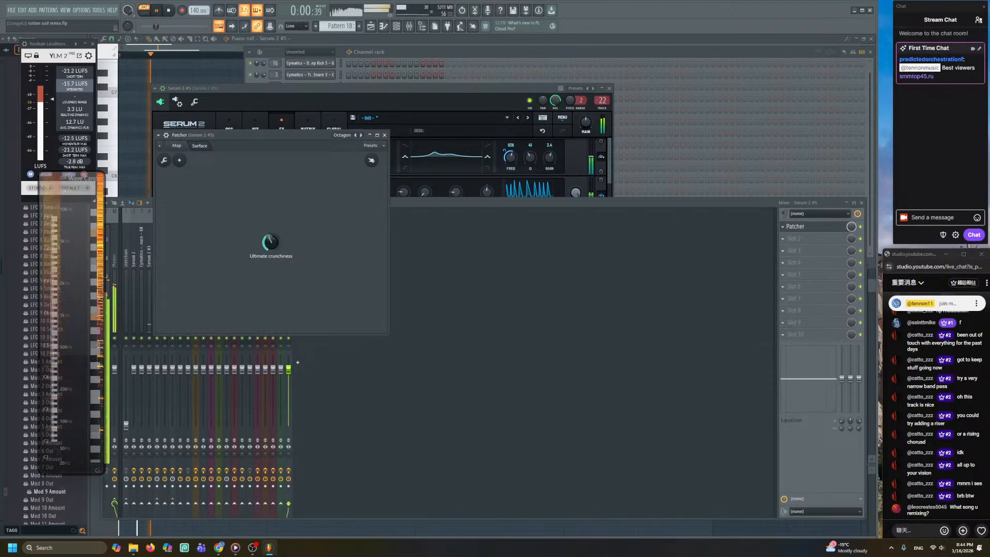
- Raise Macro 1 of Serum 2 #5 and restart the pattern to audition the sound
click(265, 90)
drag(163, 287, 161, 251)
key(space)
key(space)
key(space)
key(space)
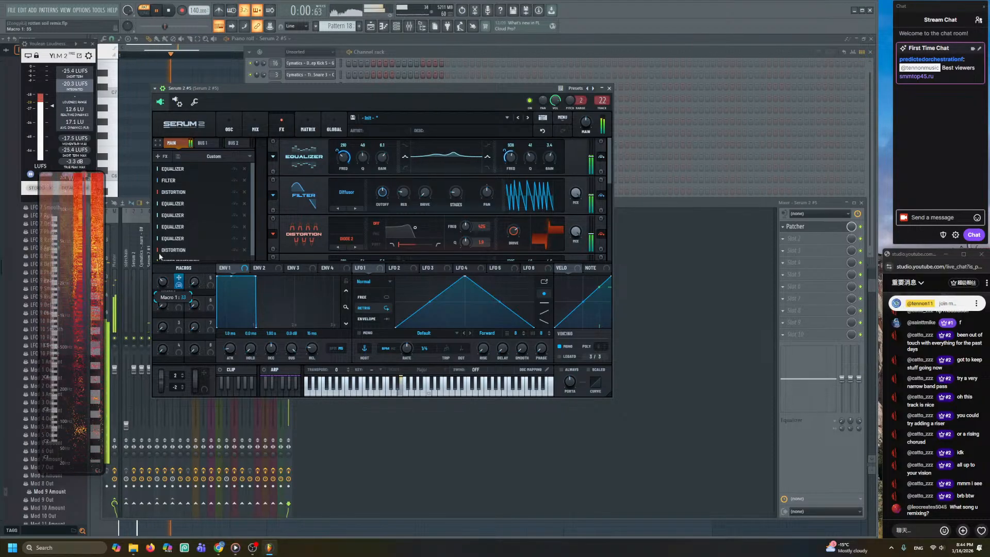
- Move the synth window off Patcher, turn up its Ultimate crunchiness during playback, and stop the pattern
drag(303, 91, 319, 219)
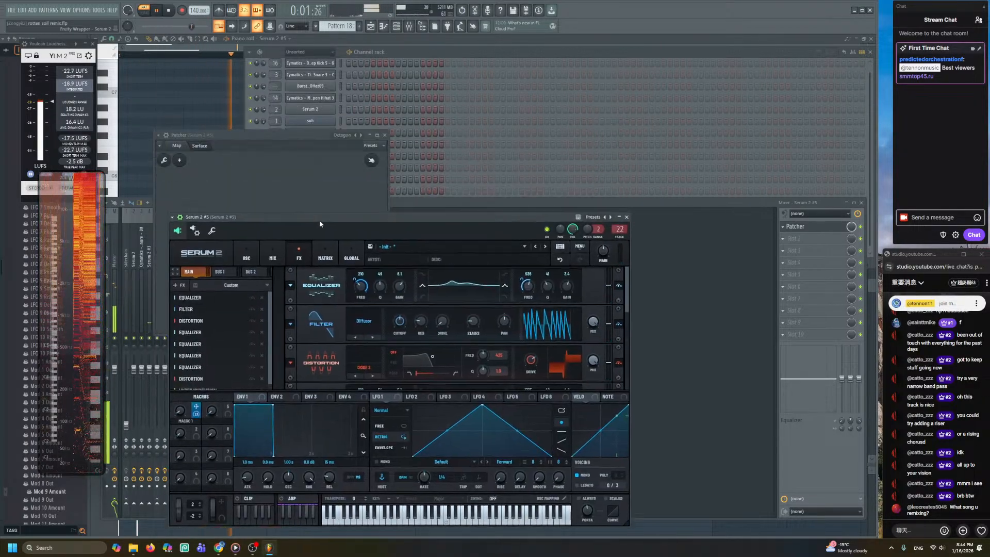
click(261, 177)
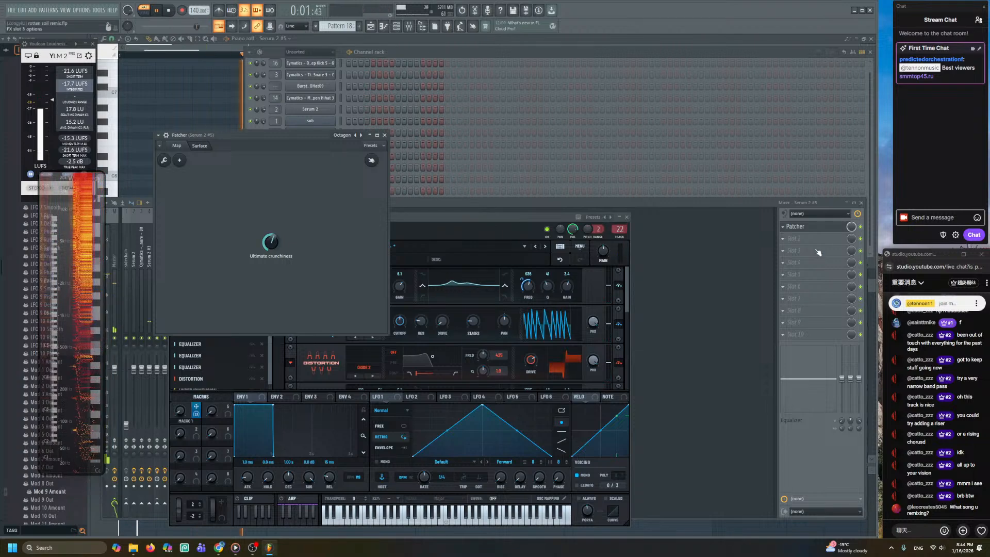
click(811, 229)
key(space)
- Load Soundgoodizer after Patcher on the Serum 2 #5 mixer track, audition it, and close its window
click(795, 241)
mouse_move(793, 248)
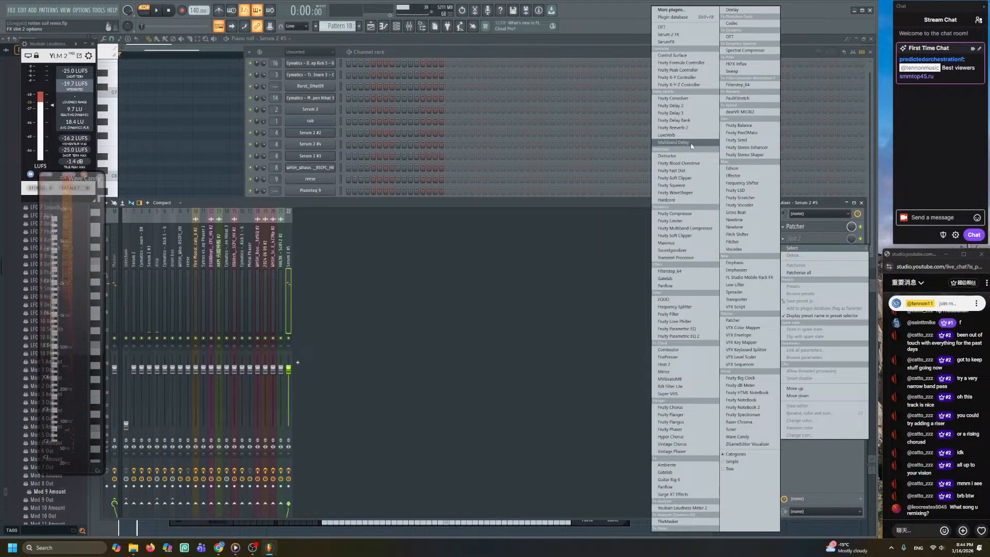
click(679, 250)
key(space)
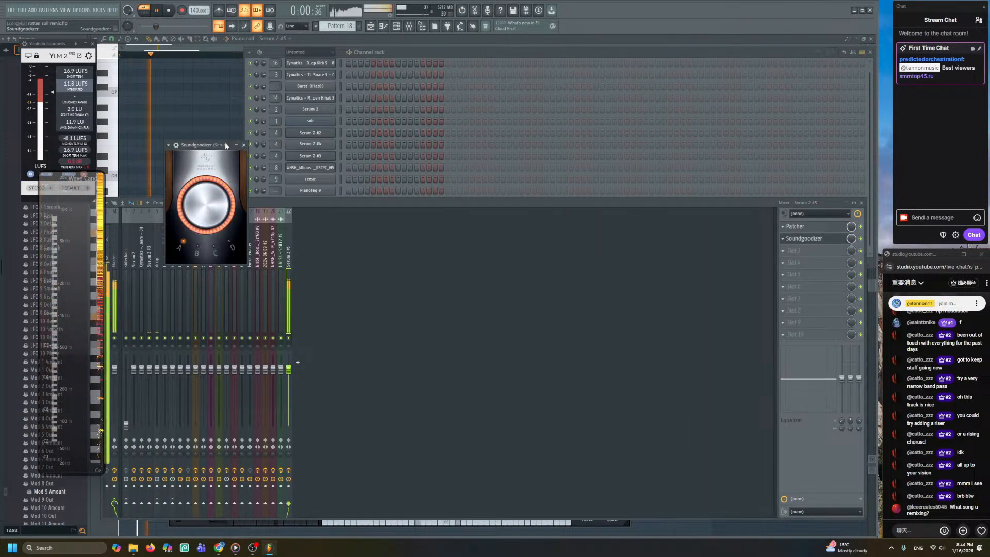
key(space)
click(806, 242)
- Add Fruity Parametric EQ 2 after Soundgoodizer and shape band 1 into a steep high-pass at about 135 Hz while listening
click(797, 252)
mouse_move(793, 260)
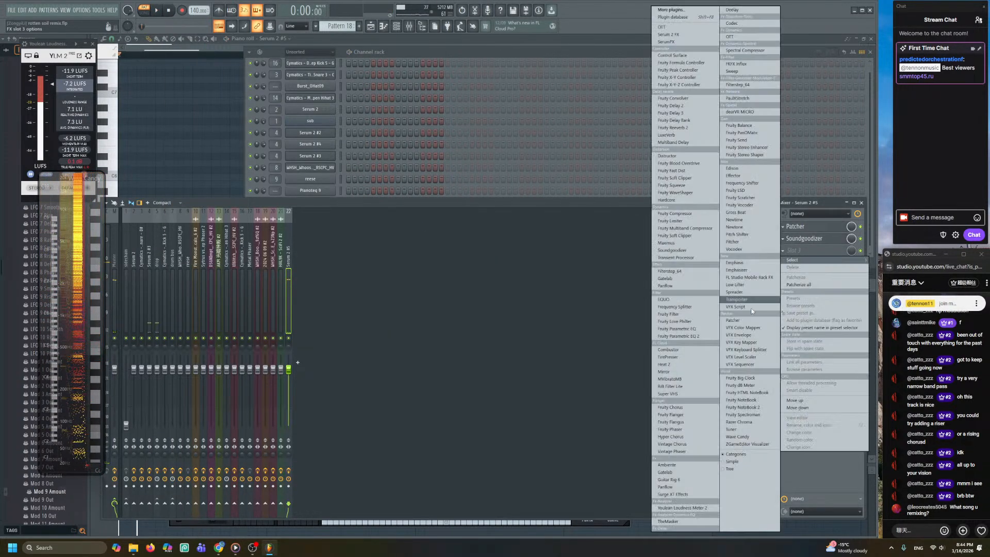
click(686, 336)
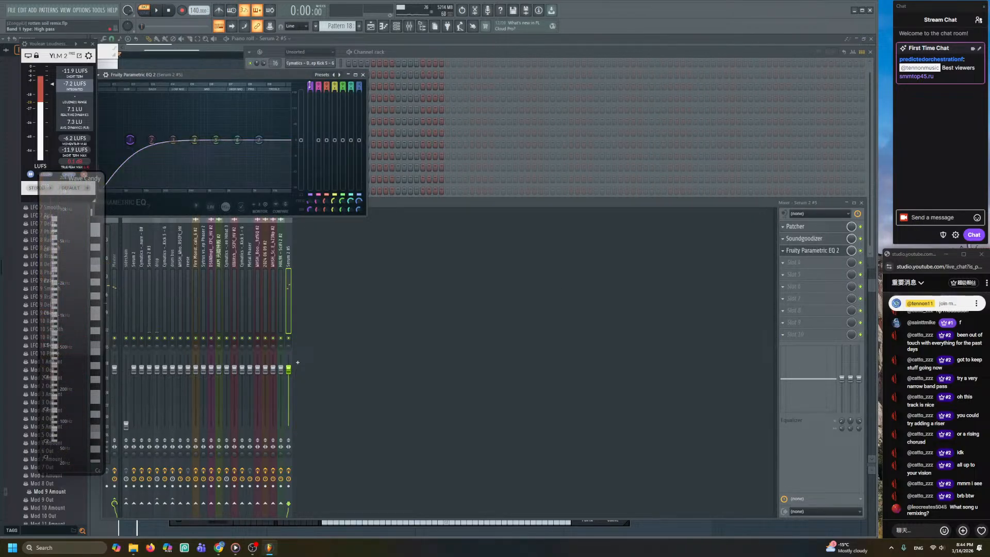
scroll(307, 203, up, 5)
key(space)
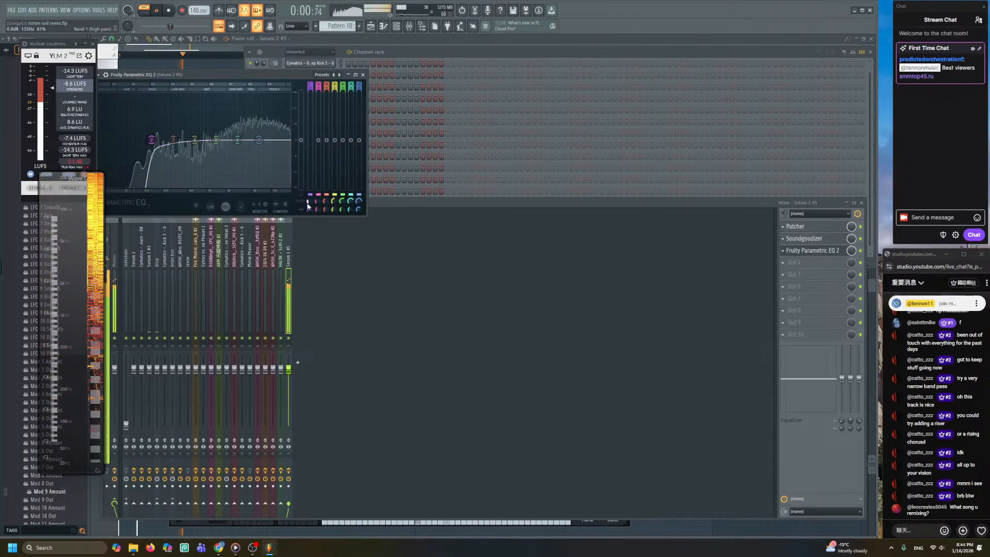
- Return to the playlist, clear the time selection, and play the arrangement around the gap in the drop
click(259, 47)
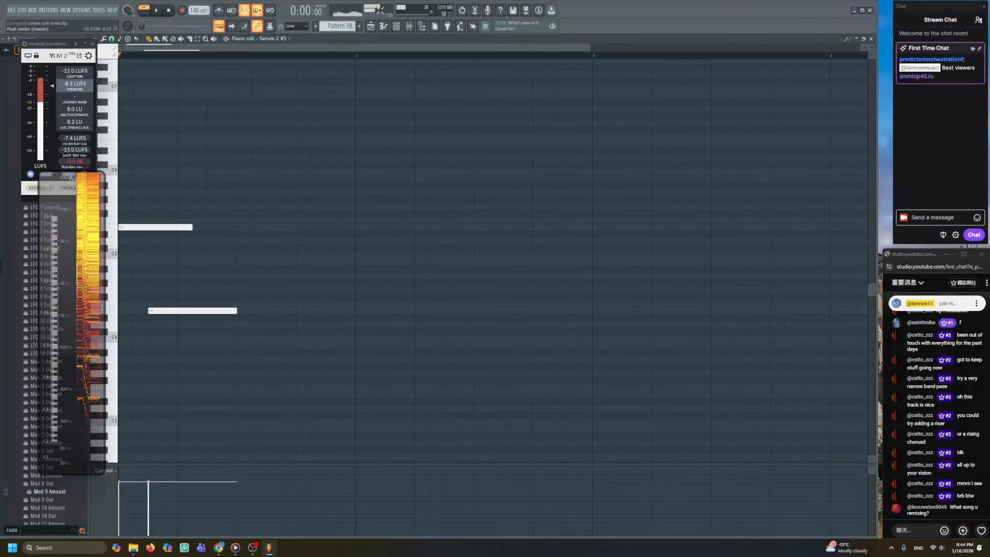
key(space)
click(371, 26)
double_click(360, 60)
key(space)
scroll(507, 191, up, 1)
- Place Pattern 18 on Track 6 starting at the last sidechain clip before the repeat, and play the section to check it
click(542, 201)
right_click(561, 200)
key(space)
click(338, 26)
key(space)
click(497, 201)
key(space)
drag(538, 202, 517, 202)
key(space)
- Show the mixer, stop playback, and enable a send from the Serum 2 #5 track to mixer track 4
click(396, 26)
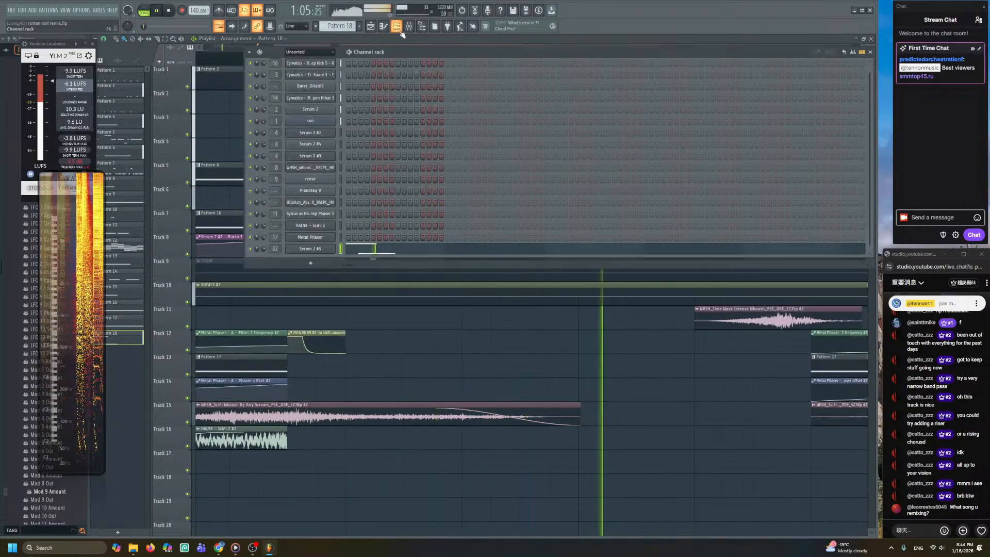
click(397, 26)
key(F9)
key(space)
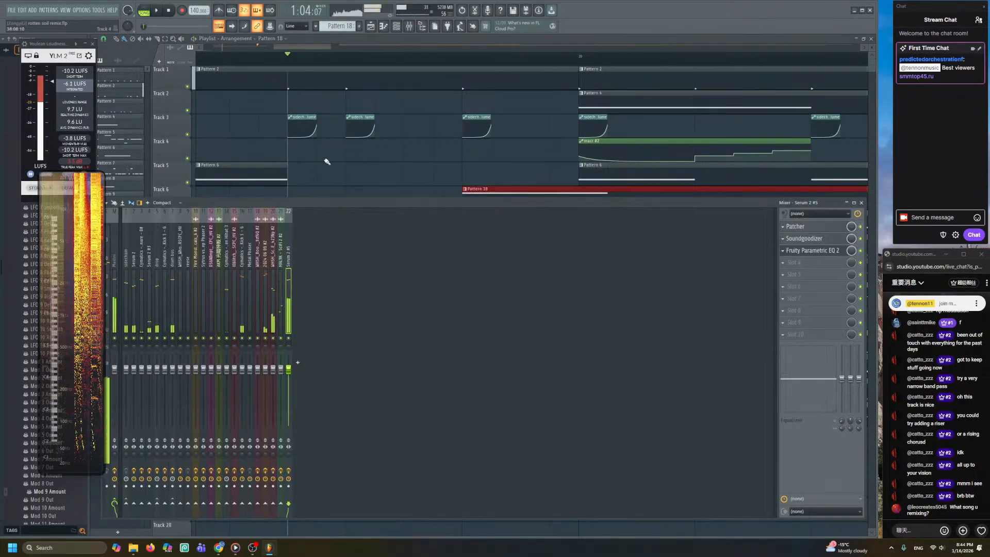
click(151, 505)
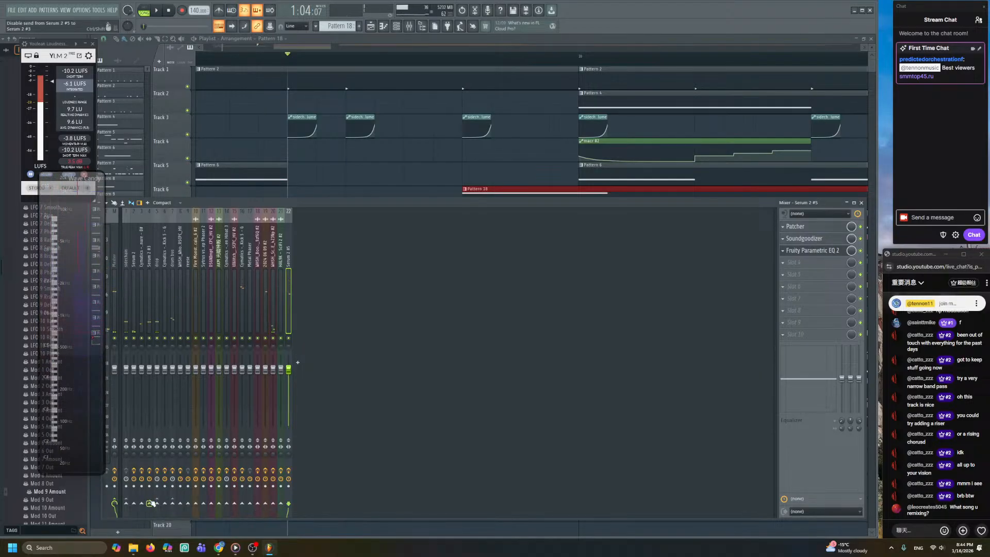
- Route the Serum 2 #5 track only to mixer track 5 in place of the track 4 send, and play the section
right_click(154, 503)
click(290, 281)
click(291, 275)
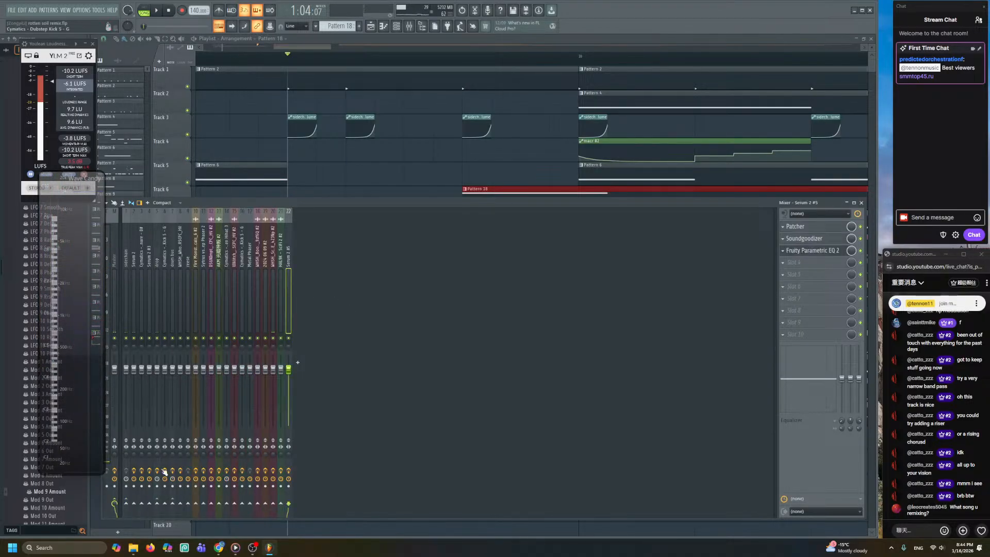
click(157, 504)
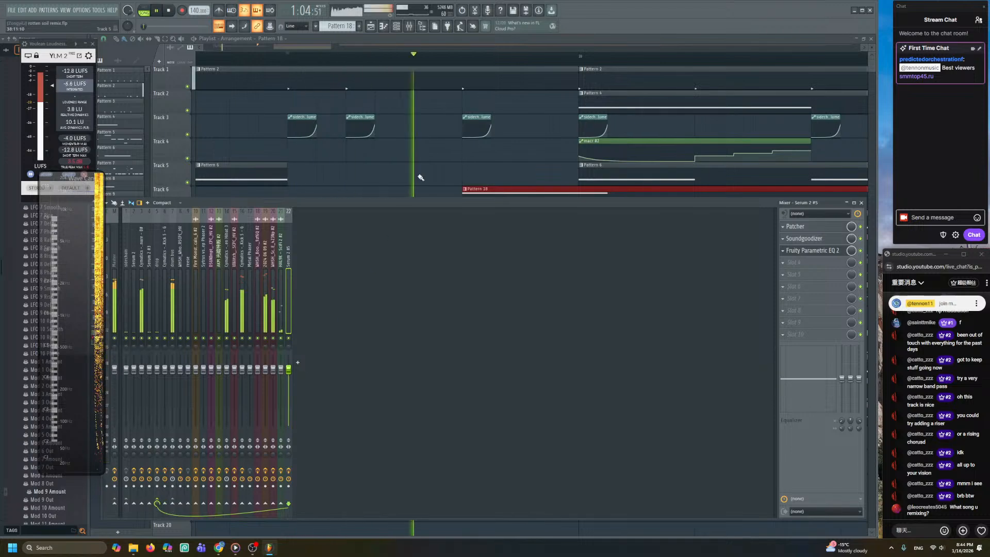
click(414, 186)
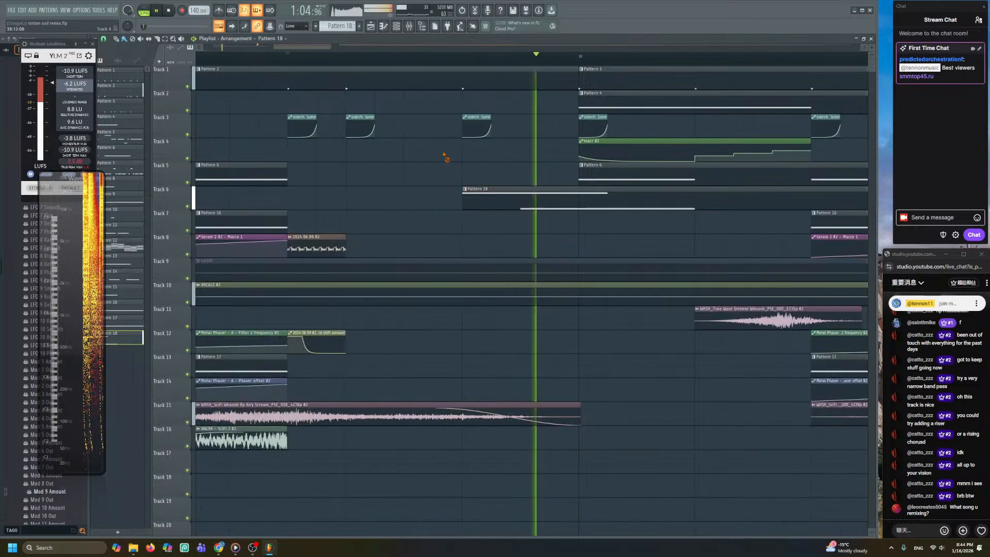
- Shorten both Pattern 18 notes and start the lower one earlier so they end where the repeat begins, then play the arrangement
double_click(545, 211)
key(space)
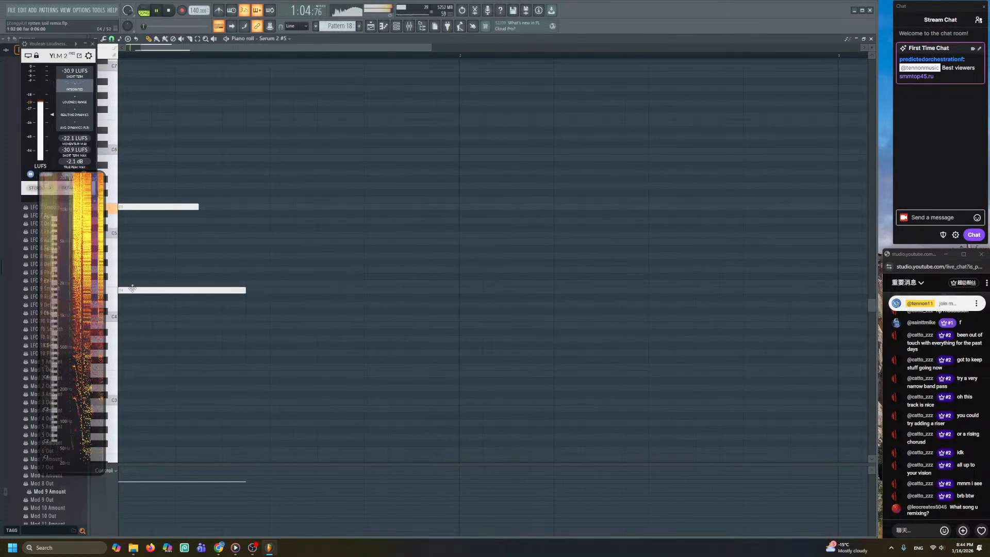
key(space)
drag(233, 204, 213, 205)
key(space)
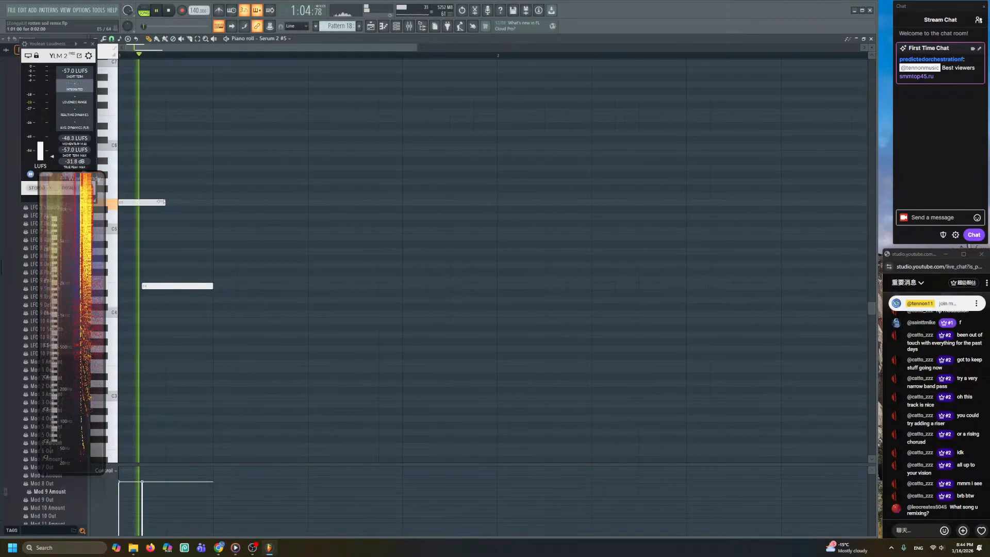
key(F5)
key(space)
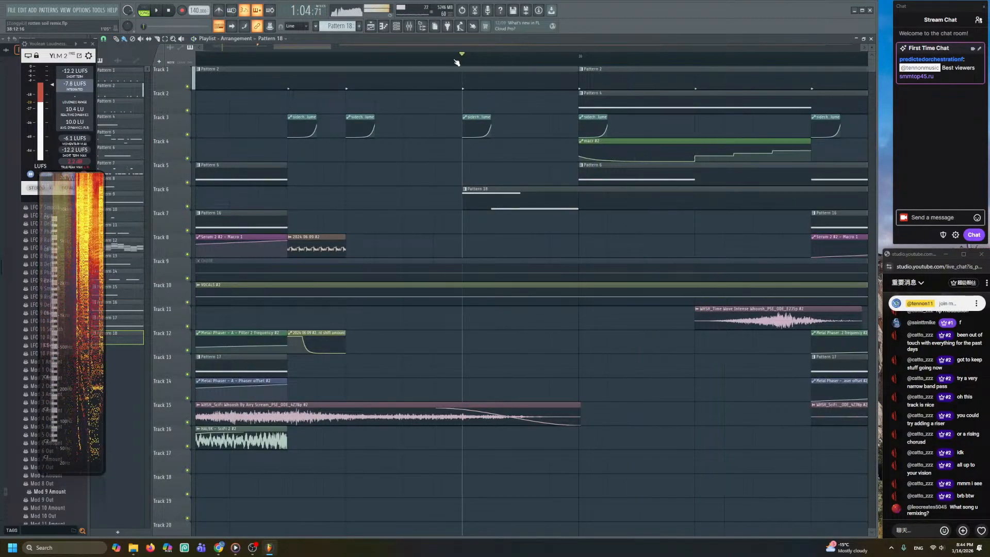
- Loop the section from the start of Pattern 18 to the repeat and adjust Macro 1 of Serum 2 #5 while listening
drag(456, 62, 548, 62)
key(space)
key(F6)
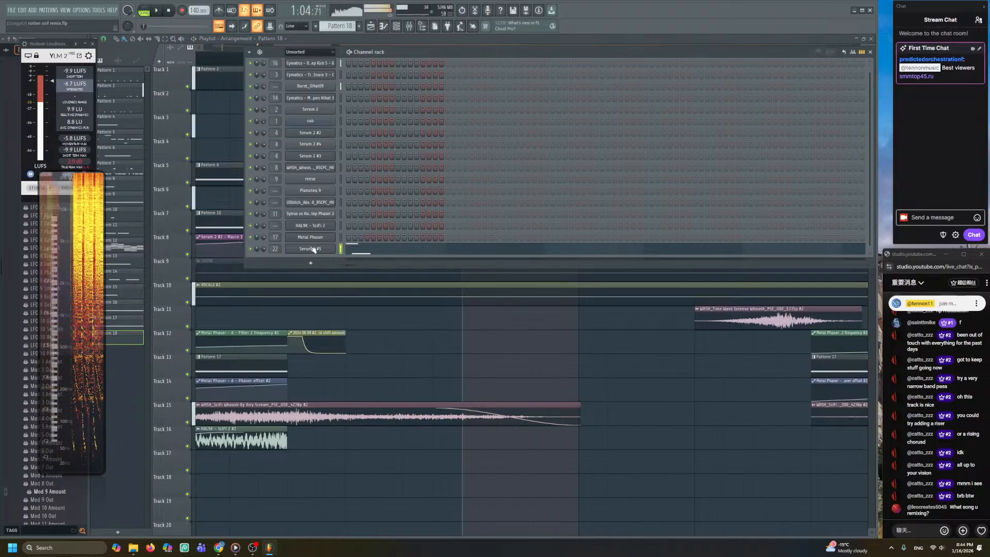
click(313, 247)
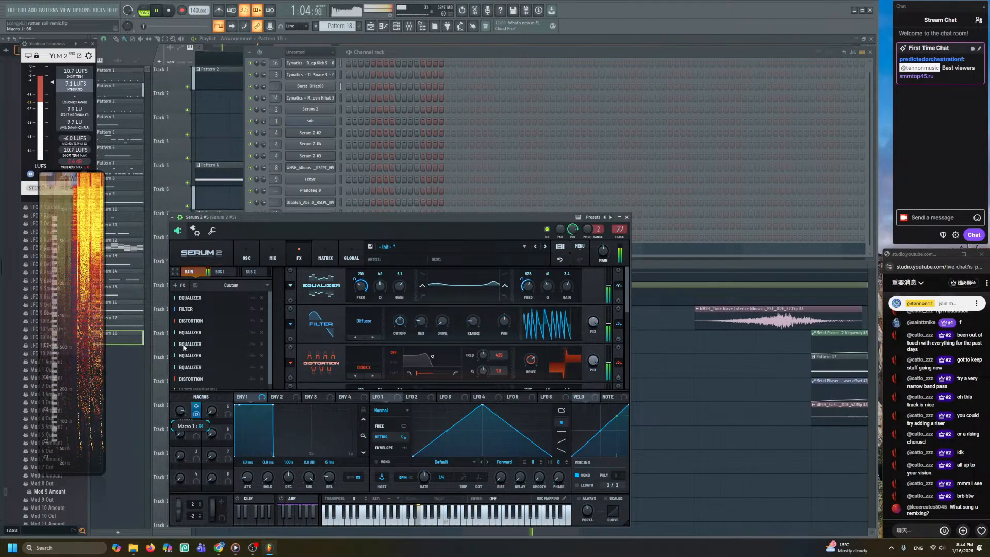
mouse_move(183, 401)
mouse_down()
mouse_move(186, 416)
mouse_move(187, 407)
mouse_up()
key(space)
key(space)
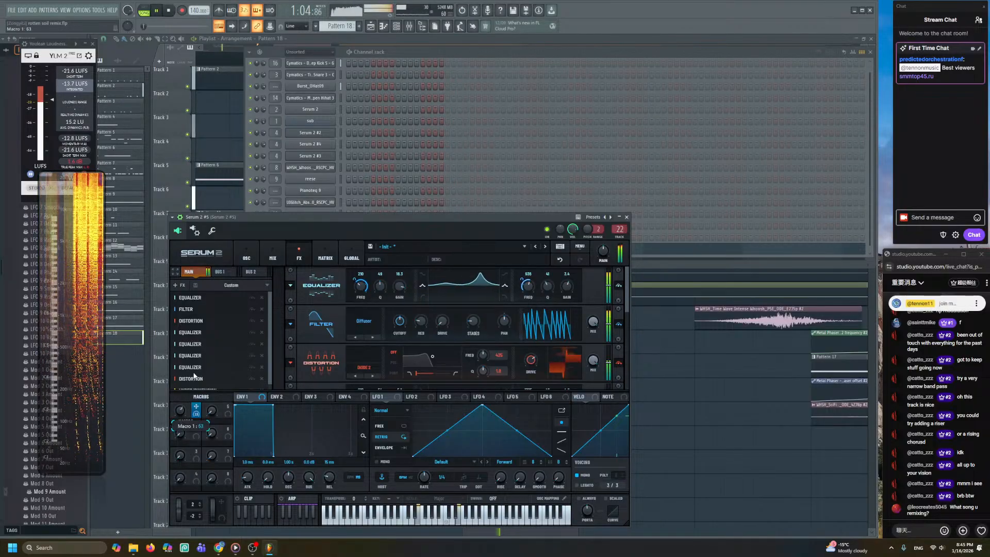
drag(169, 422, 170, 376)
key(space)
- Create an automation clip for Macro 1 of Serum 2 #5 on Track 7, spanning the looped section under Pattern 18
click(172, 217)
click(176, 232)
right_click(49, 521)
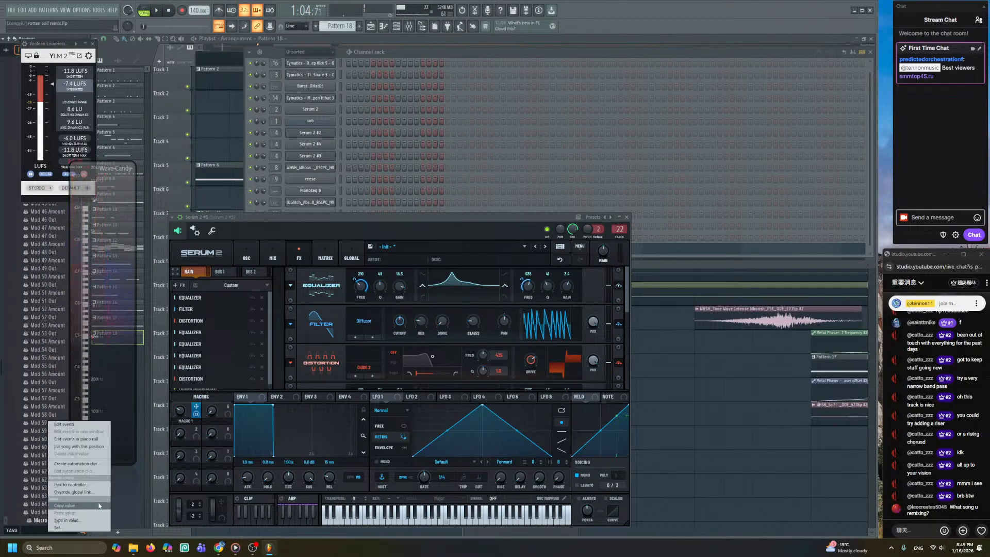
click(61, 511)
drag(524, 100, 586, 234)
- Shape the Macro 1 automation into a straight fall to the minimum by the clip's middle, staying flat to its end, while listening
key(space)
key(space)
key(space)
key(space)
key(space)
key(space)
key(space)
key(space)
key(space)
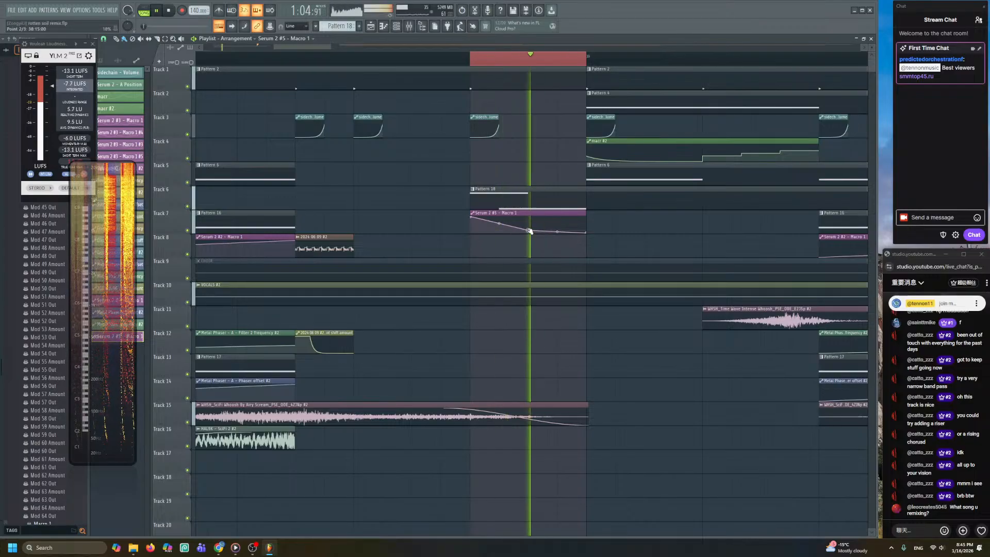
drag(499, 223, 499, 229)
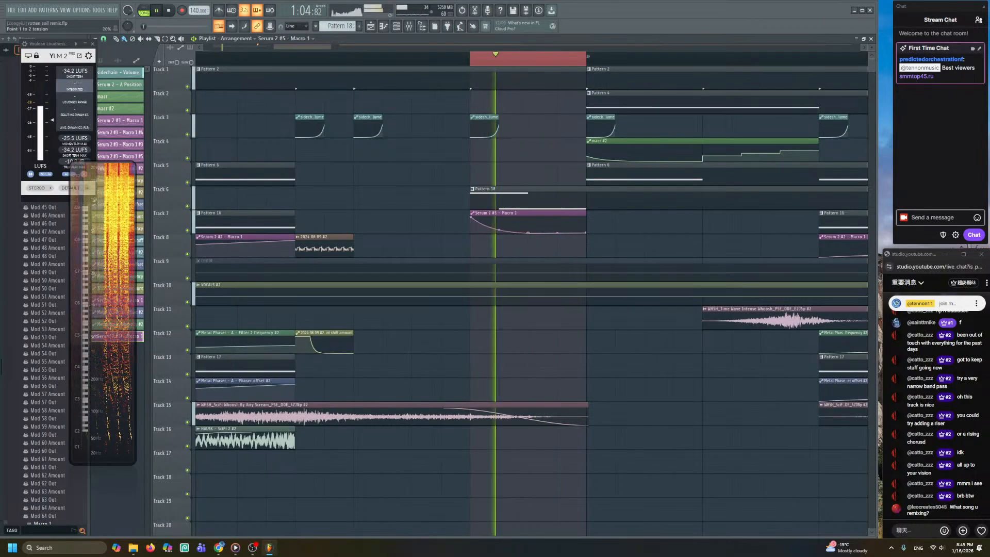
key(space)
right_click(498, 230)
key(space)
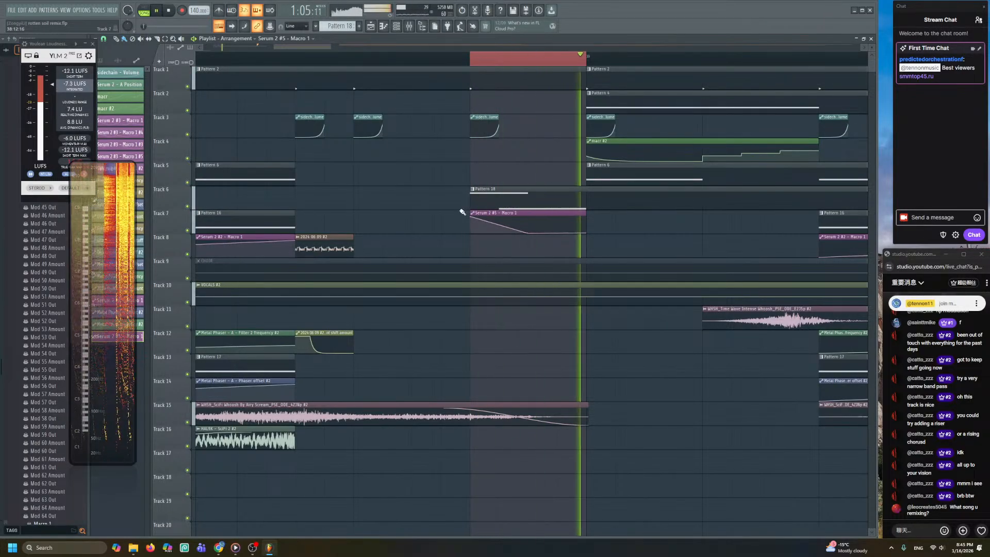
- Clear the time selection and play the drop from before Pattern 18 to check the automated bass in context
scroll(469, 215, down, 2)
click(335, 57)
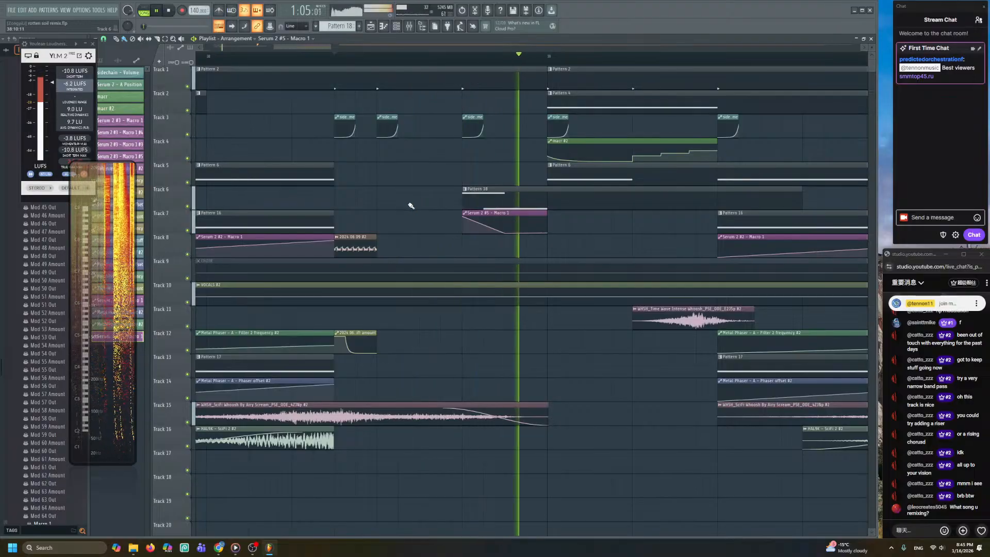
scroll(406, 205, down, 1)
scroll(402, 201, down, 1)
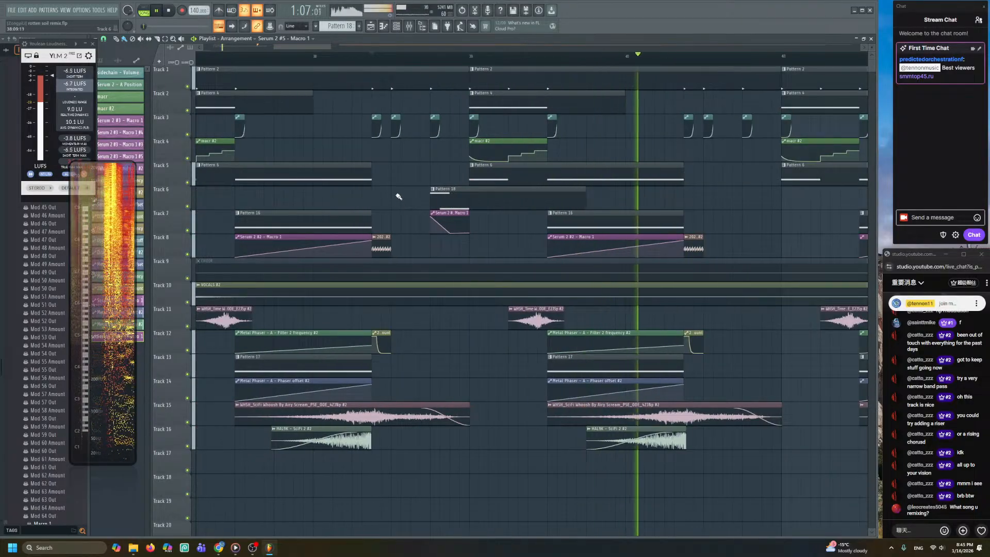
scroll(397, 190, down, 3)
scroll(408, 182, down, 1)
scroll(410, 183, left, 1)
click(296, 57)
scroll(421, 108, up, 2)
- Raise band 4 of Fruity Parametric EQ 2 on the Serum 2 #5 track into a broad peak around 700 Hz while playing Pattern 18
key(F9)
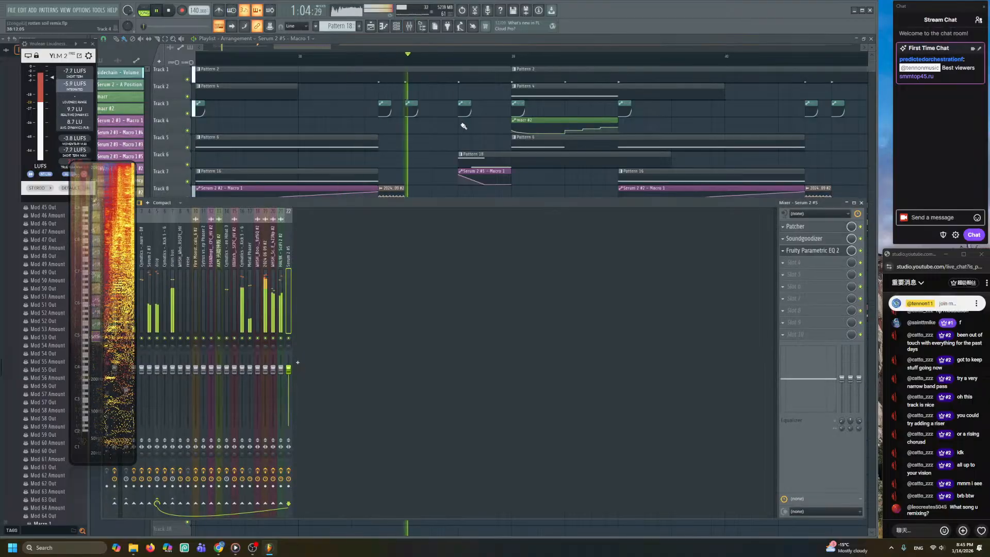
click(810, 251)
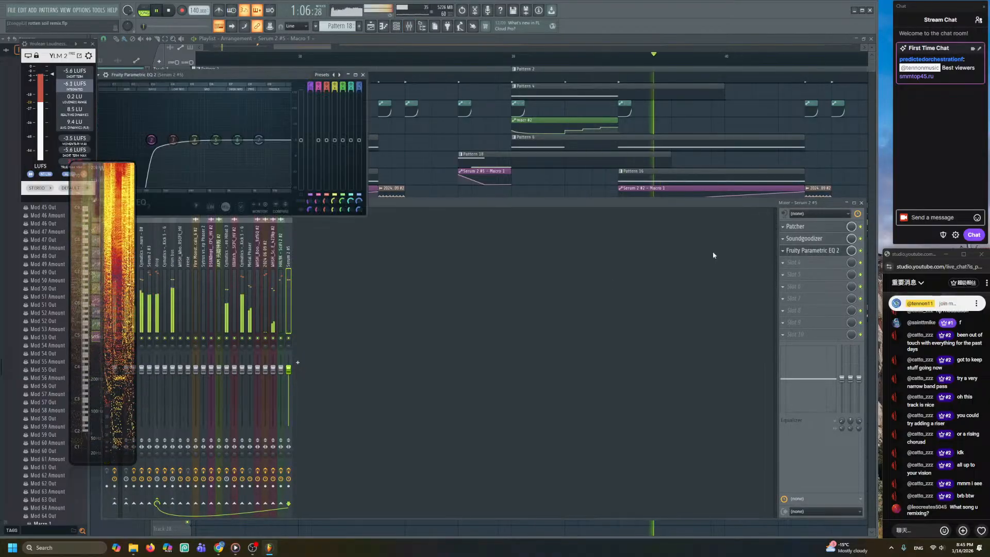
click(462, 55)
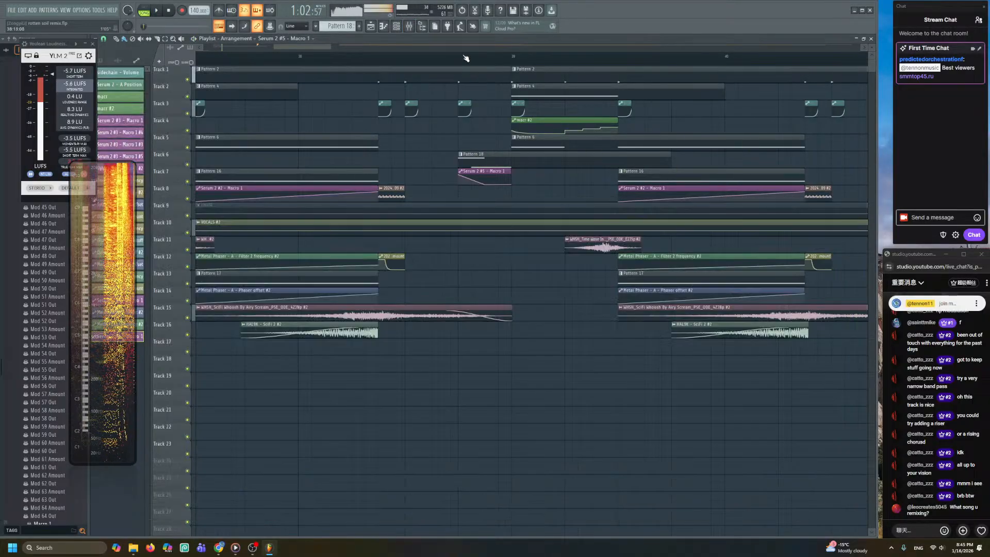
key(F9)
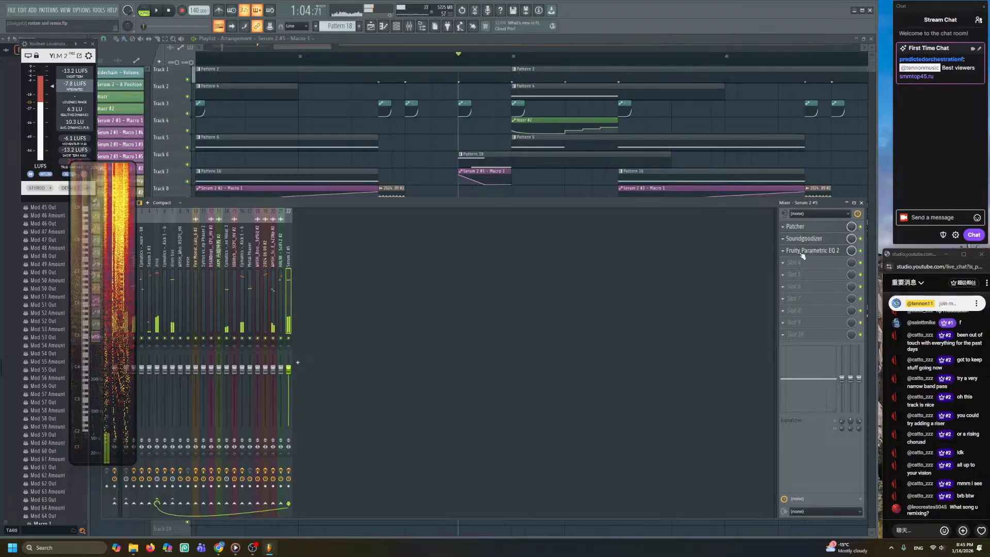
click(802, 254)
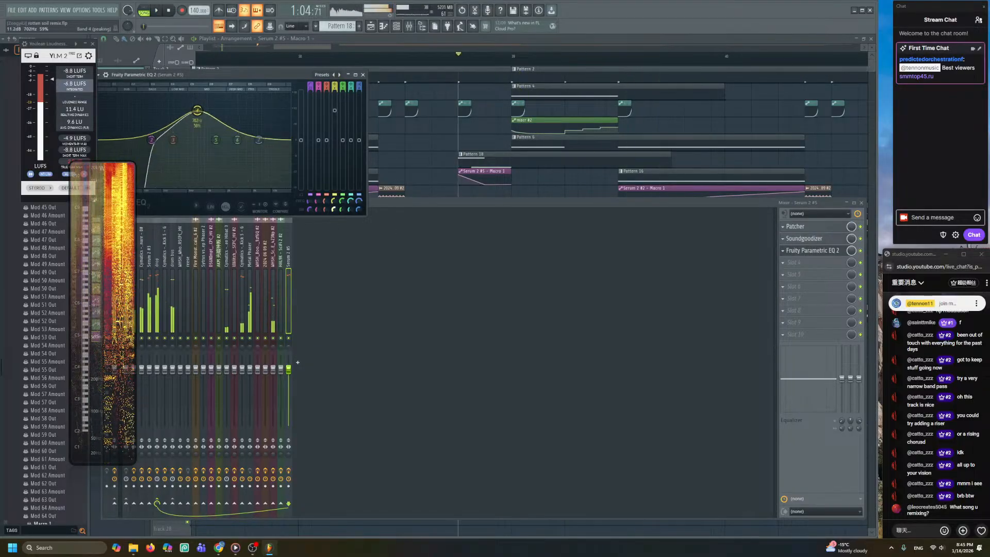
key(space)
drag(334, 126, 333, 119)
key(space)
key(space)
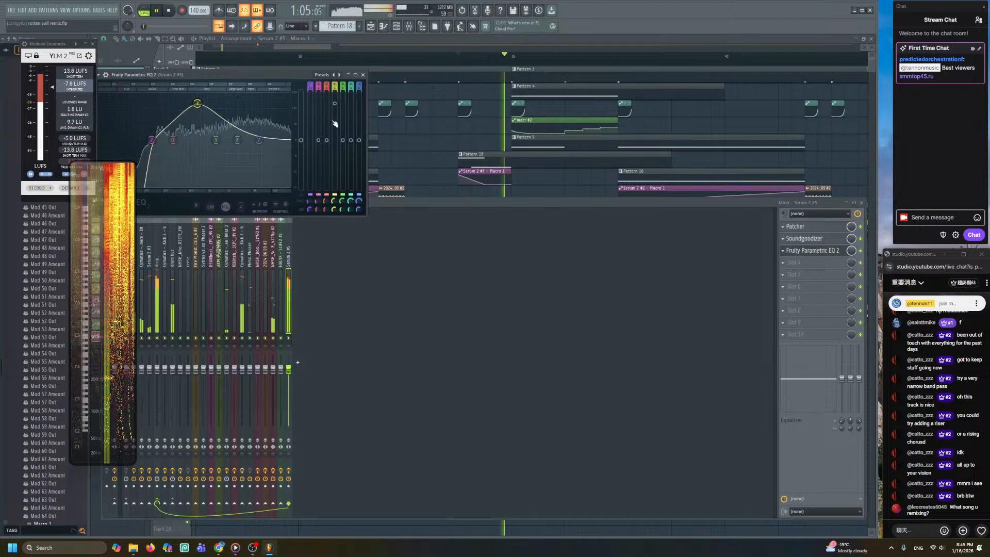
key(space)
key(space)
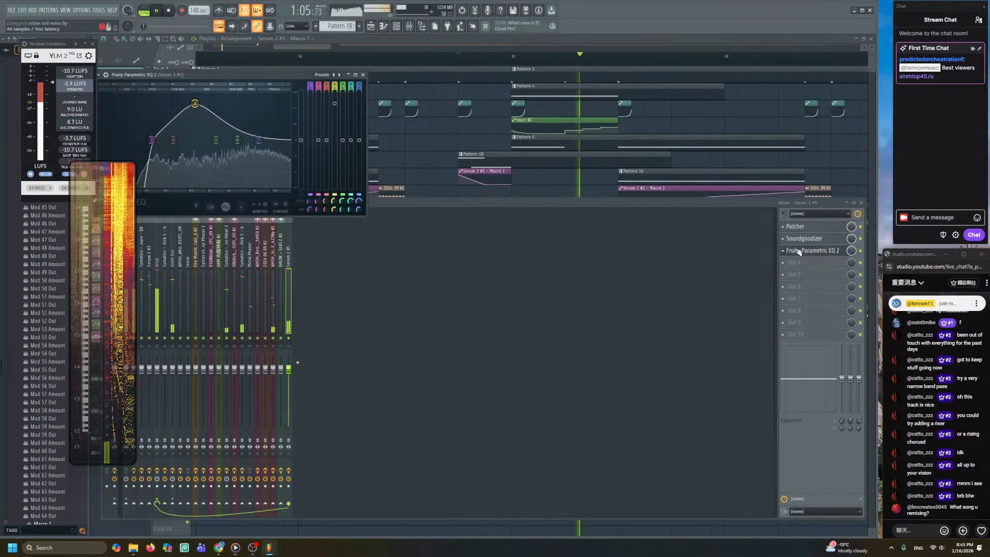
- Reopen Fruity Parametric EQ 2 on the Serum 2 #5 track and lower its main level slightly
click(794, 251)
click(834, 251)
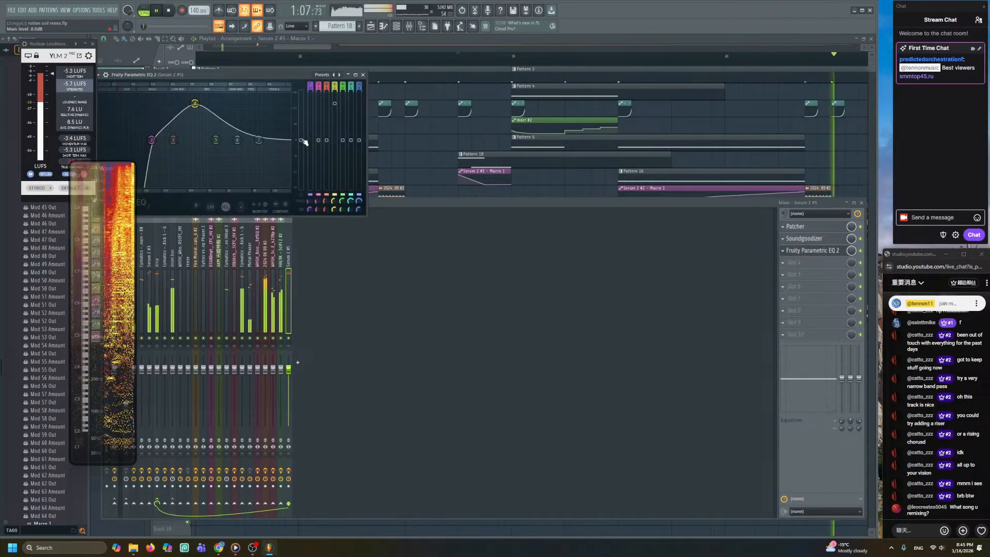
drag(302, 140, 301, 146)
- Add Fruity Reeverb 2 to slot 4 of the Serum 2 #5 track and listen to the section
click(787, 264)
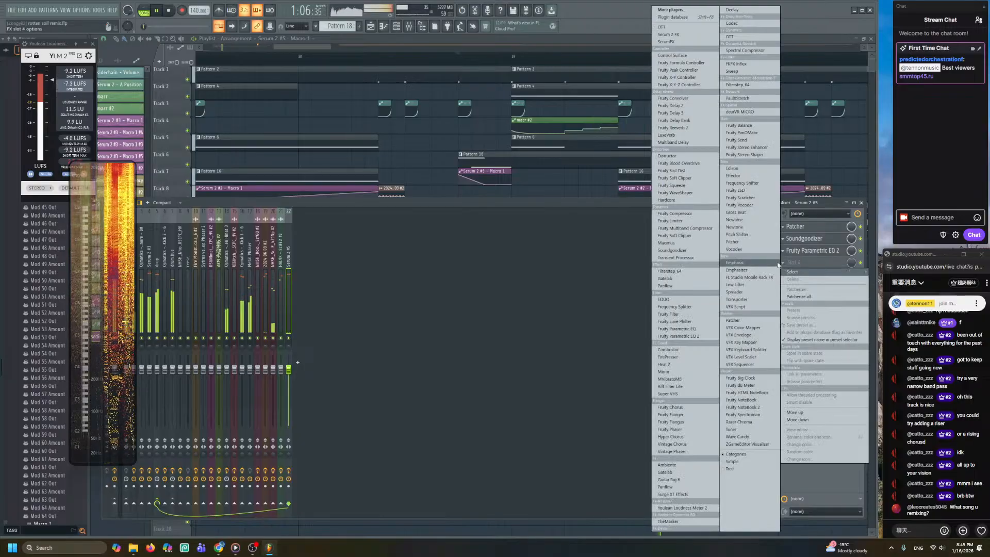
click(681, 127)
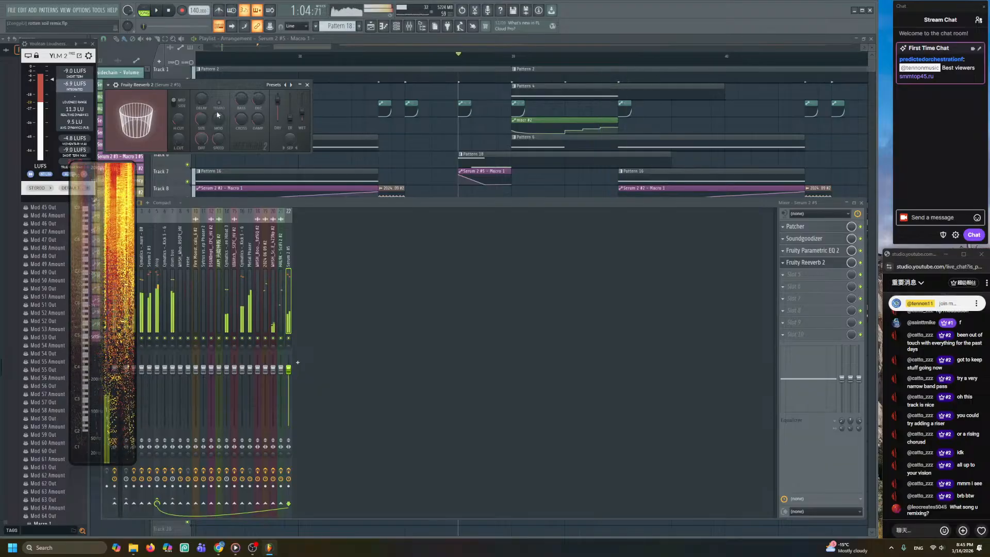
right_click(392, 146)
click(409, 26)
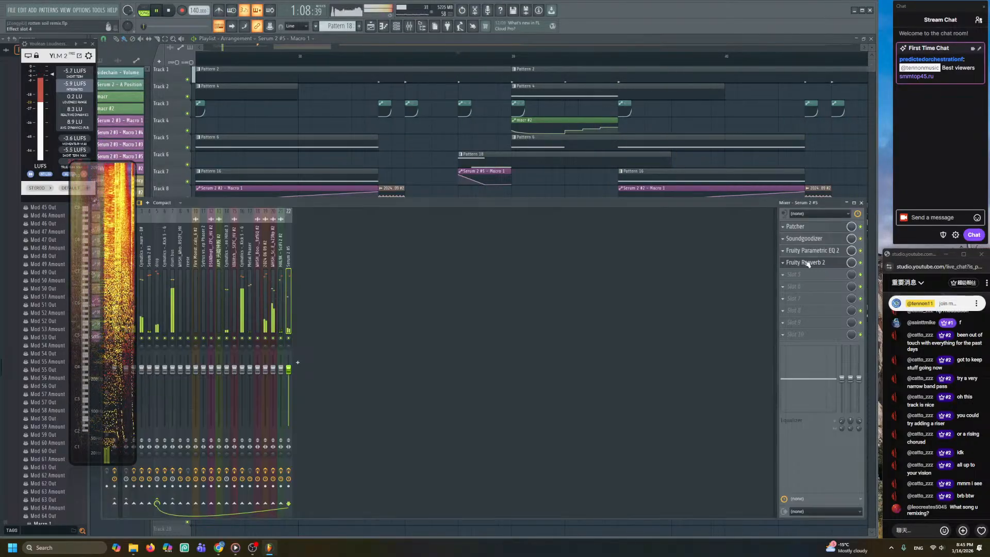
- Move Fruity Reeverb 2 up the effect chain to sit between Patcher and Soundgoodizer
click(784, 263)
key(u)
click(787, 250)
key(u)
key(space)
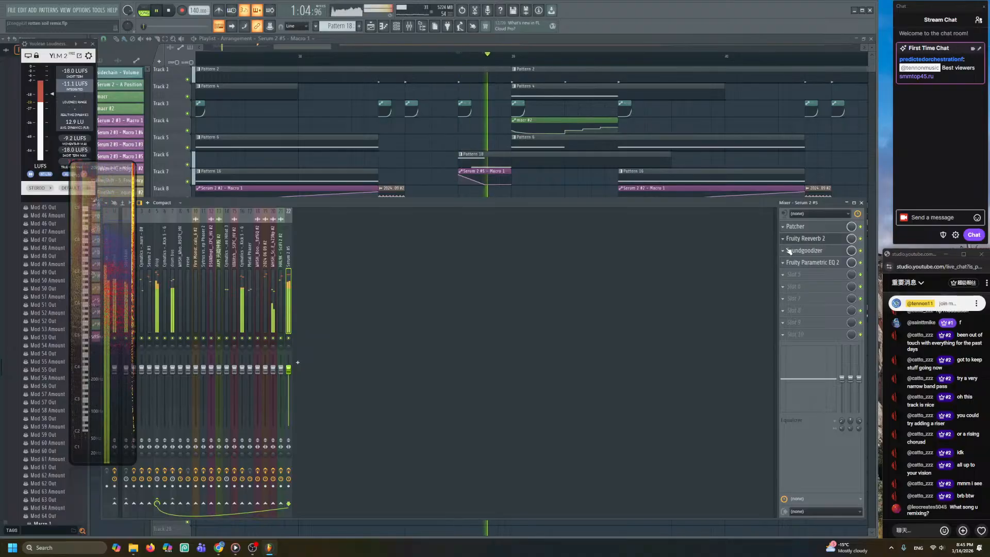
- Return to the playlist and play the drop from its start, reviewing how Pattern 18 and the repeated sections fit together
right_click(736, 132)
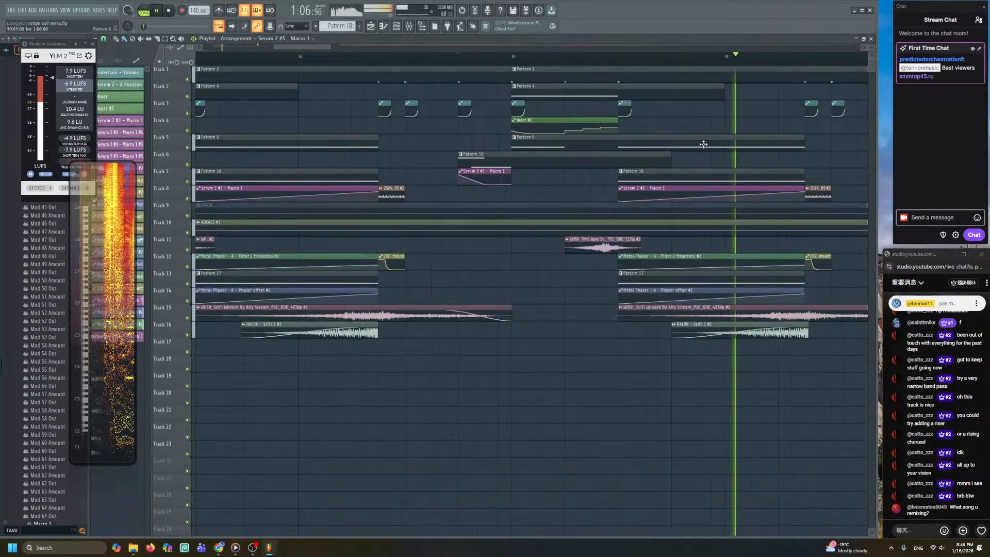
scroll(735, 132, down, 2)
click(284, 61)
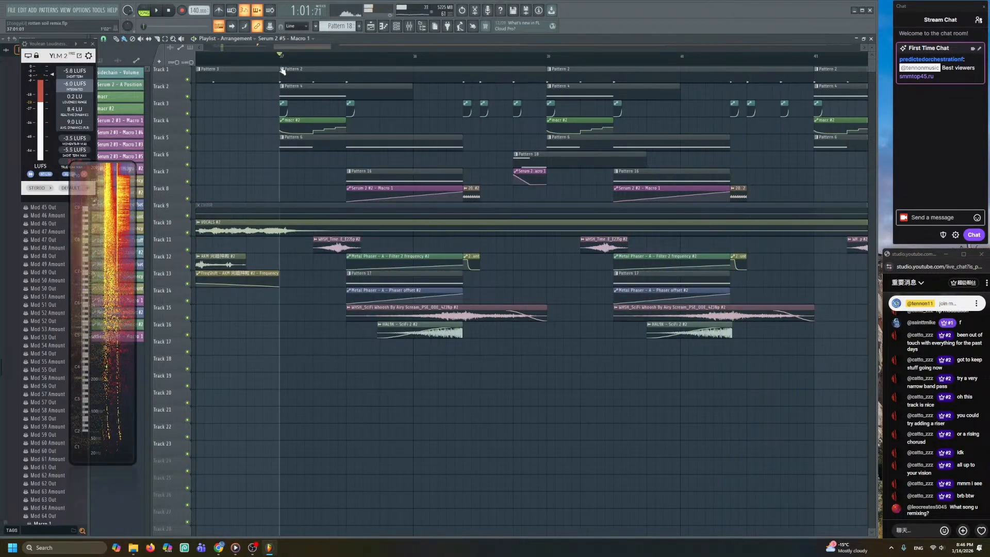
scroll(317, 335, down, 2)
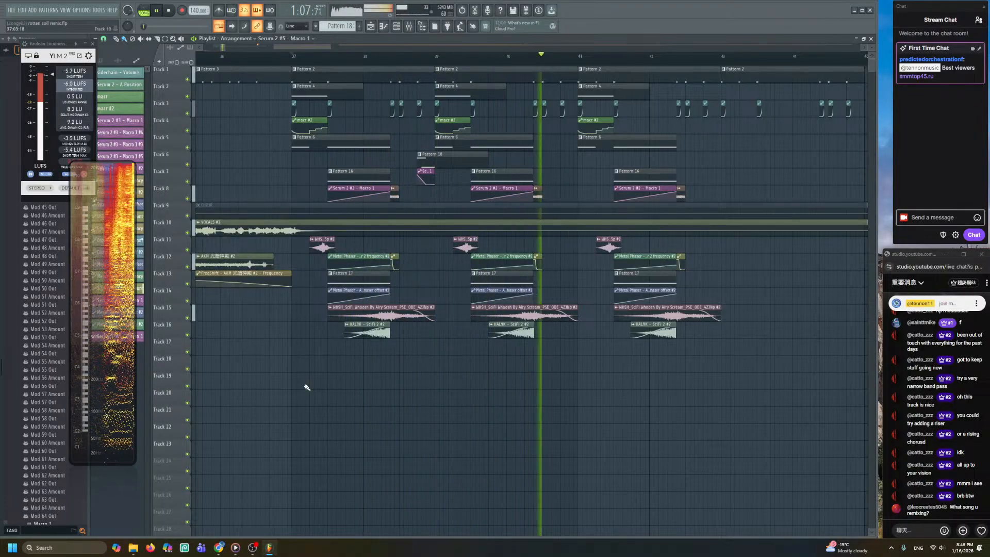
scroll(305, 356, down, 1)
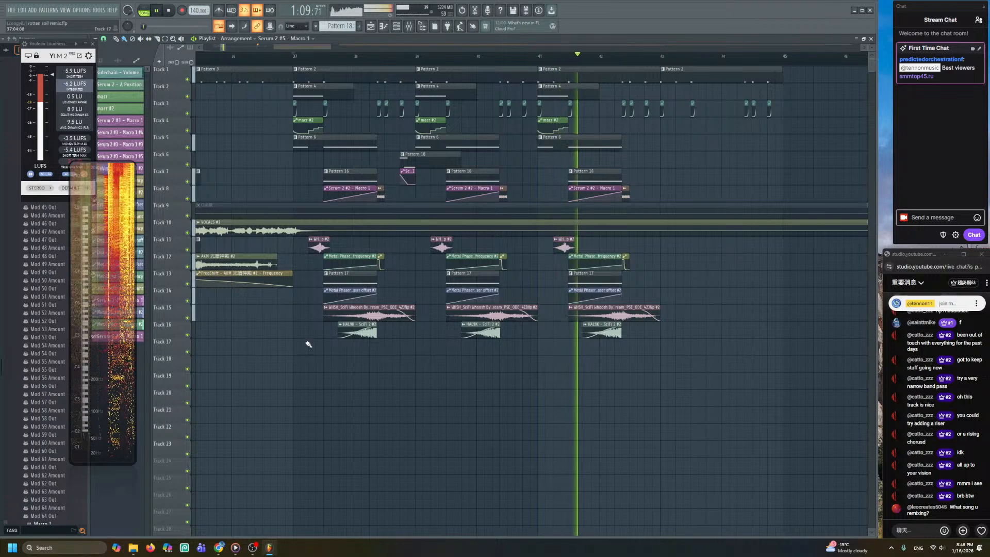
scroll(319, 174, up, 3)
scroll(318, 174, down, 3)
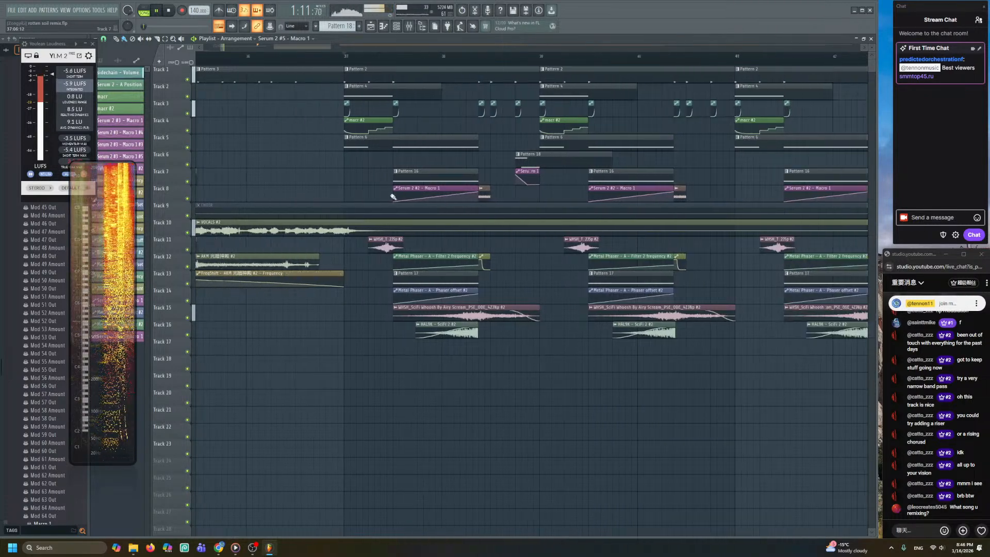
key(space)
scroll(363, 75, left, 2)
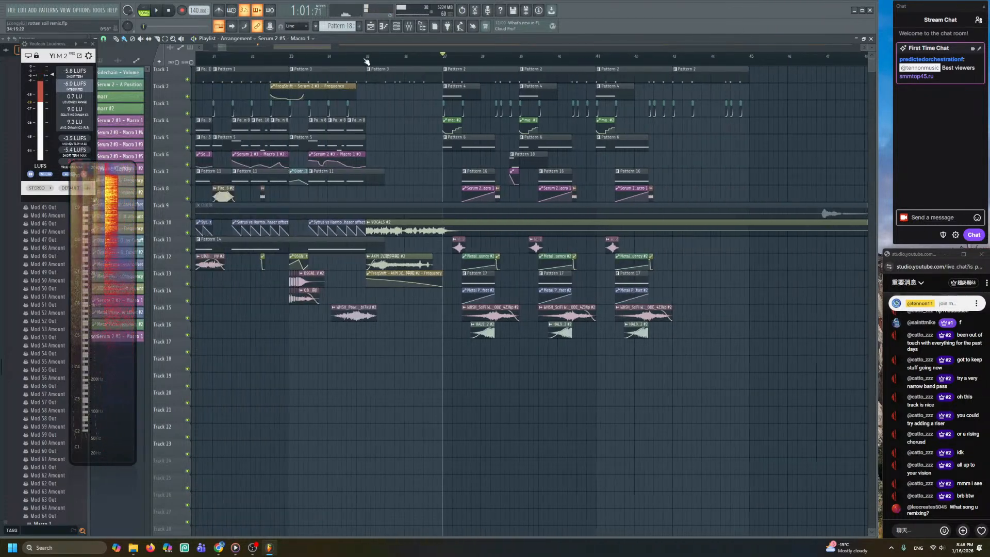
key(space)
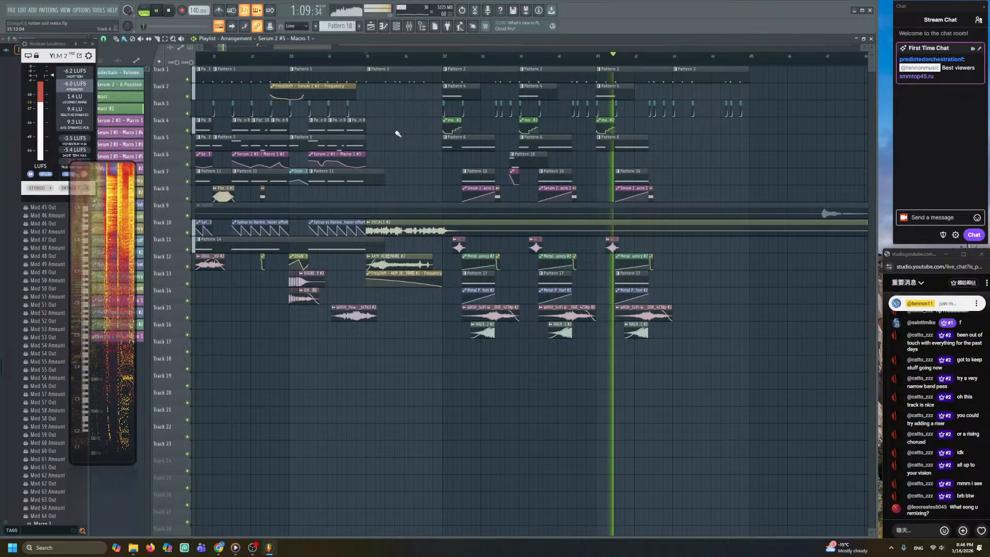
scroll(410, 147, up, 2)
scroll(419, 158, down, 1)
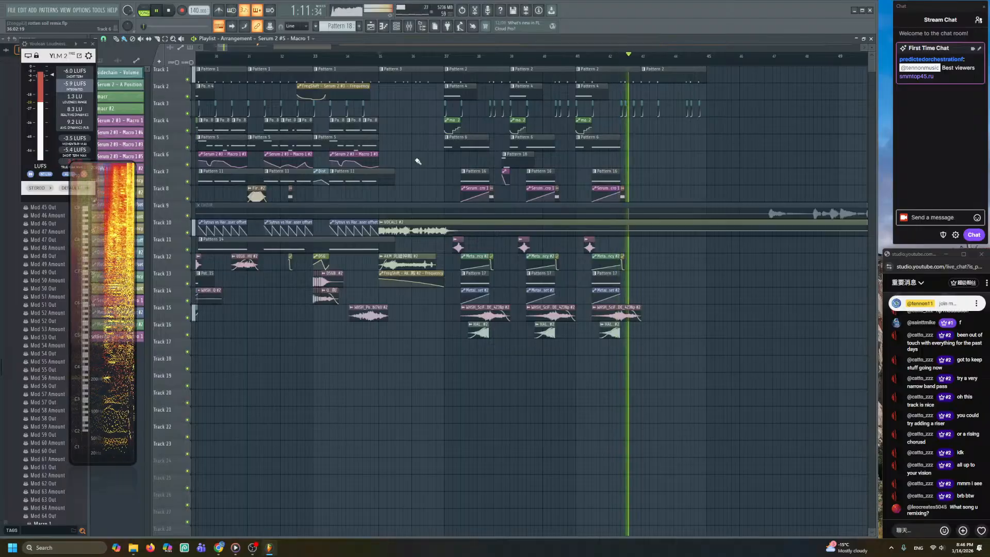
- Replay the lead-in to Pattern 18 in the drop, checking how the Serum 2 #5 fill sits against the next section
key(space)
scroll(441, 166, up, 2)
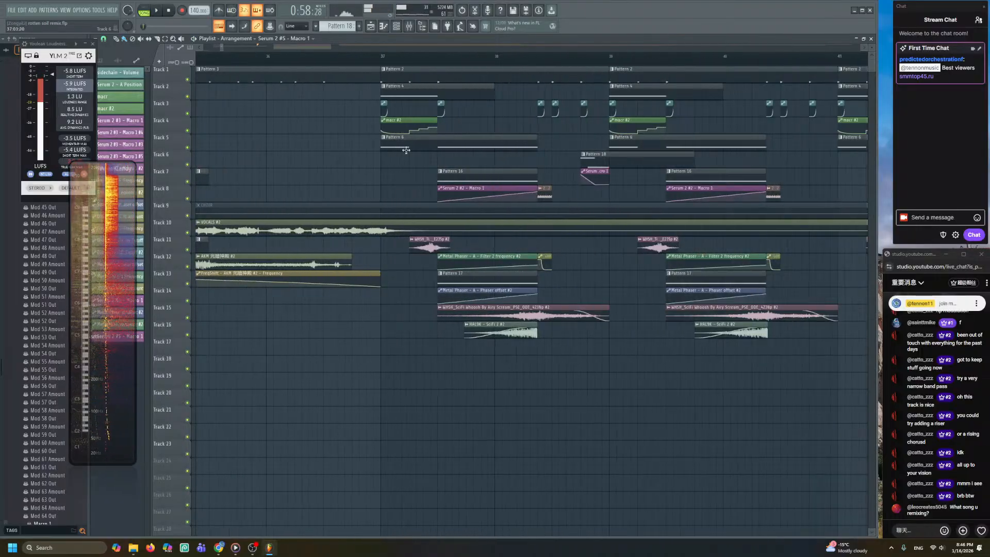
click(539, 58)
key(space)
drag(584, 177, 478, 180)
scroll(478, 179, up, 2)
key(space)
key(space)
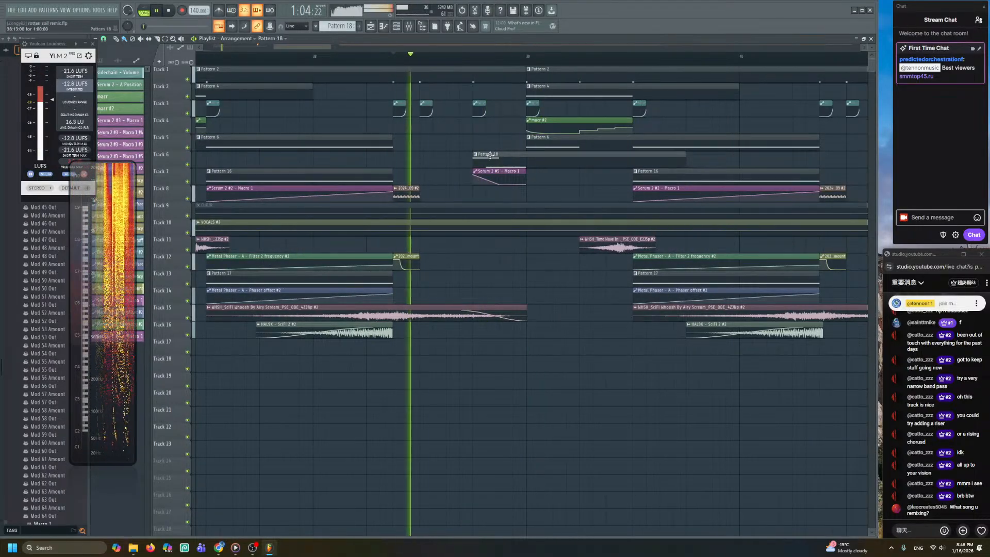
- Shorten the Serum 2 #5 note in Pattern 18 so that it ends at the end of the first bar
double_click(489, 155)
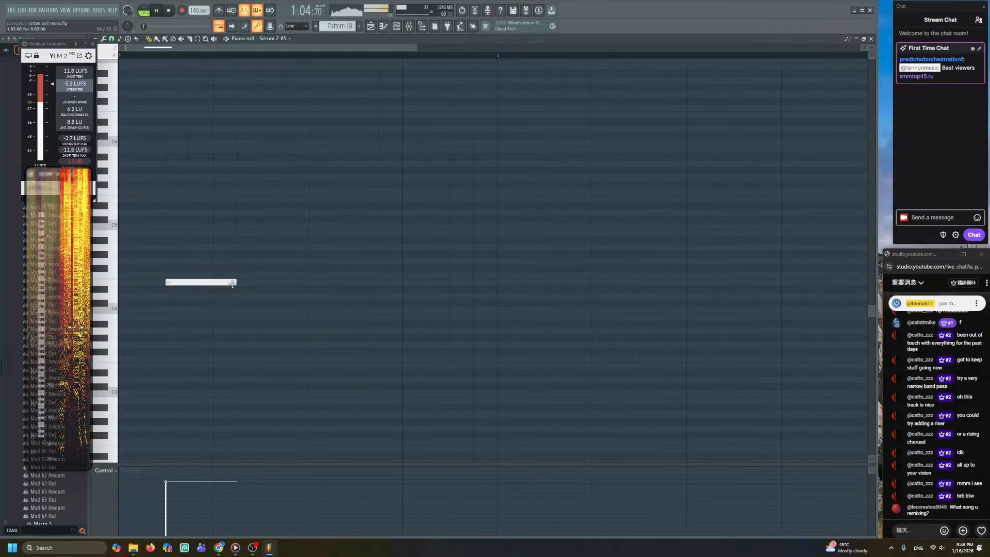
drag(236, 282, 212, 282)
click(372, 26)
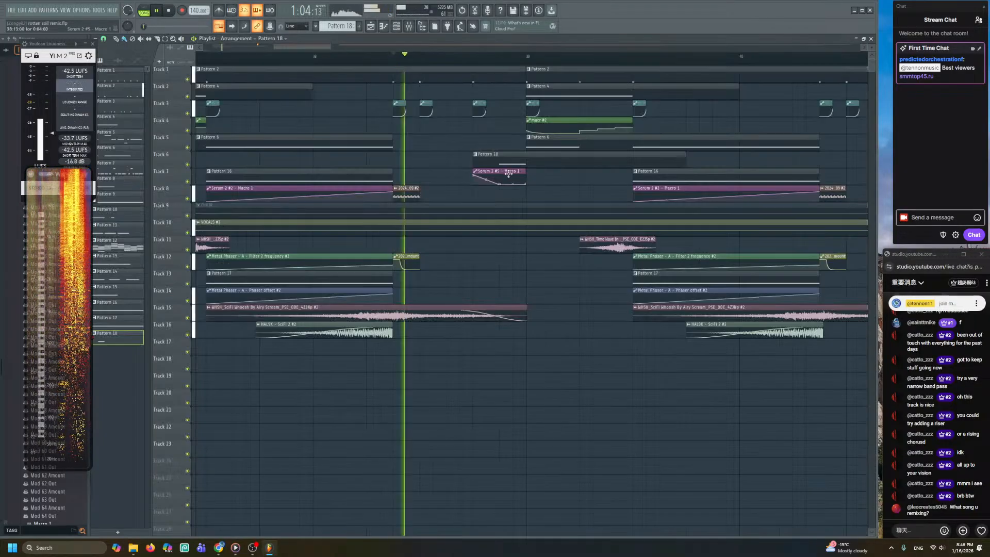
- Reshape the Serum 2 #5 Macro 1 automation clip to start at its minimum, rise to mid-clip and fall slightly
scroll(507, 173, up, 3)
scroll(508, 174, up, 3)
key(space)
drag(439, 176, 452, 201)
key(space)
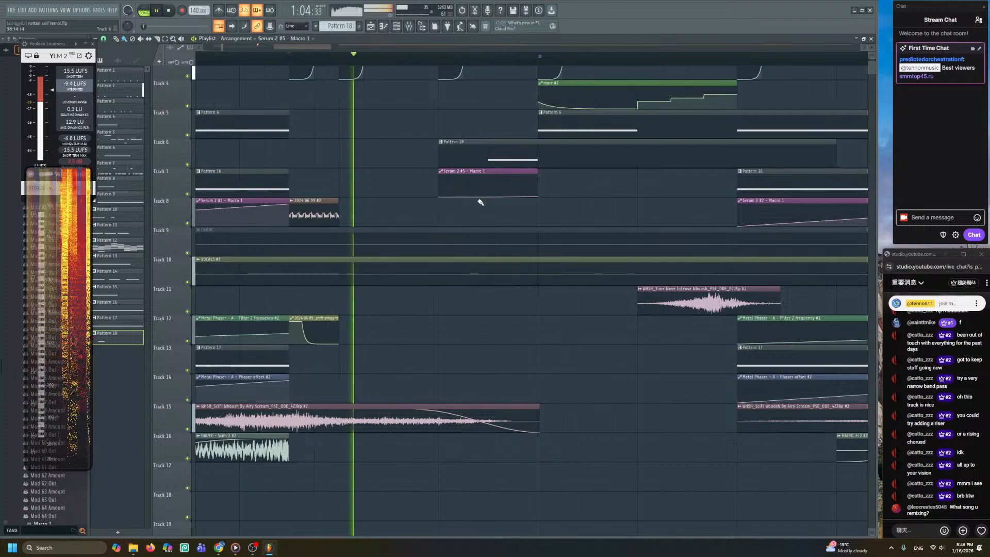
drag(537, 196, 491, 189)
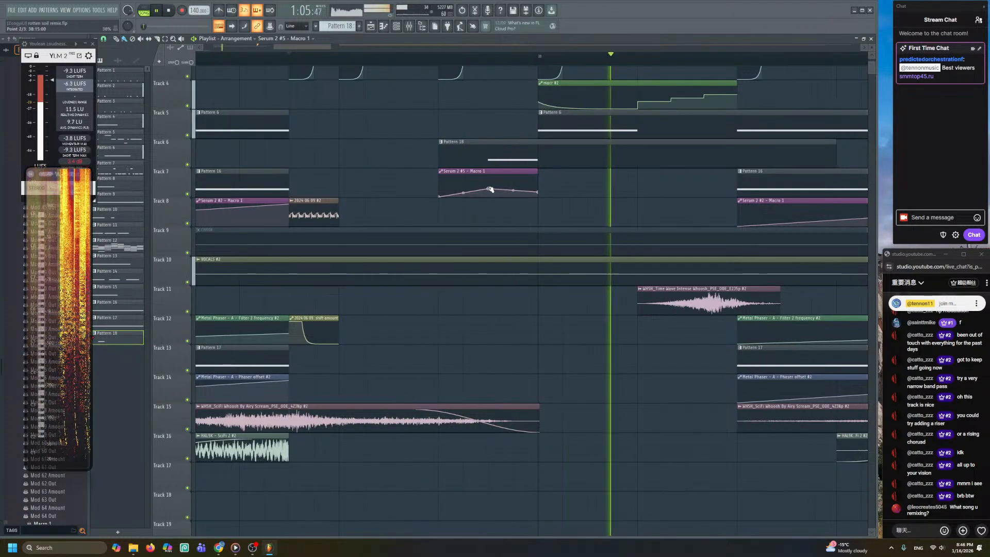
- Isolate tracks 6 and 7 and mark a loop selection starting at Pattern 18 and extending past its automation clip
right_click(188, 165)
click(187, 194)
click(438, 62)
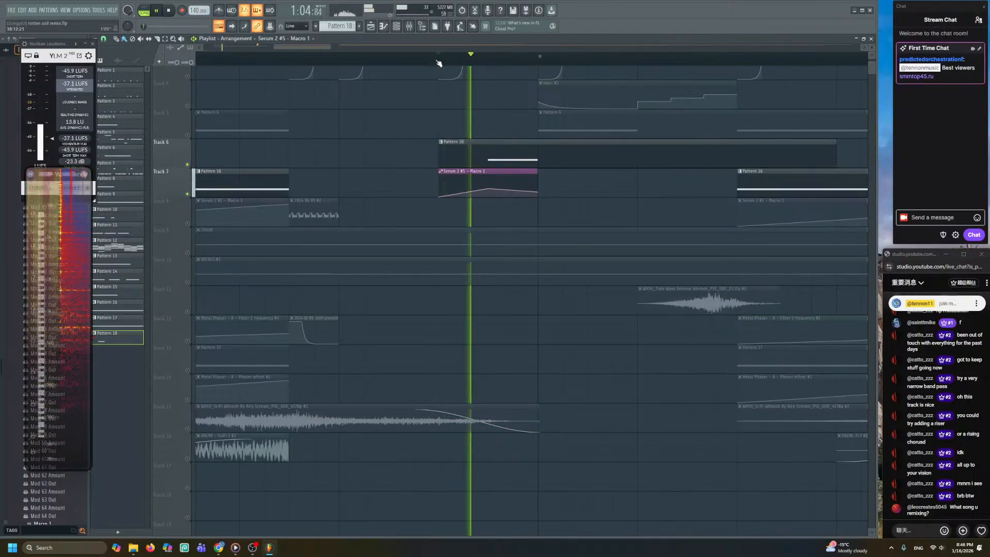
drag(437, 58, 589, 73)
key(ctrl+d)
scroll(545, 195, up, 2)
- Open the Serum 2 #5 effects and lower the first equalizer's low-band gain to about 5.5 while playing the loop
key(F6)
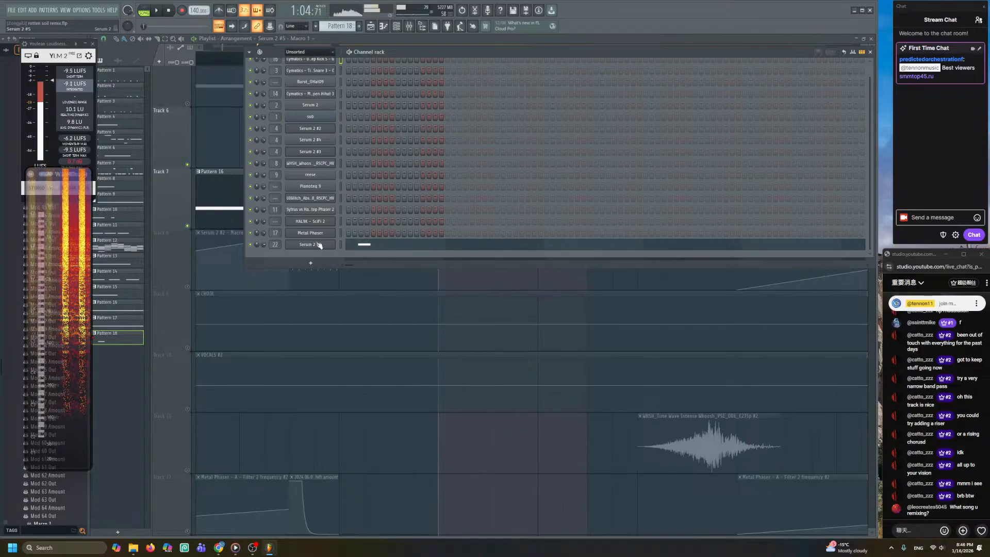
click(320, 243)
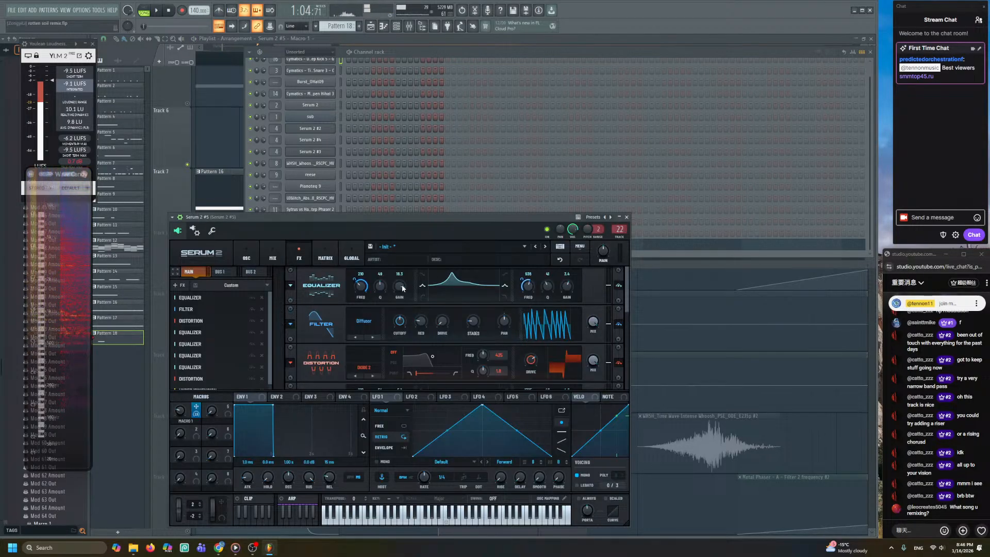
key(space)
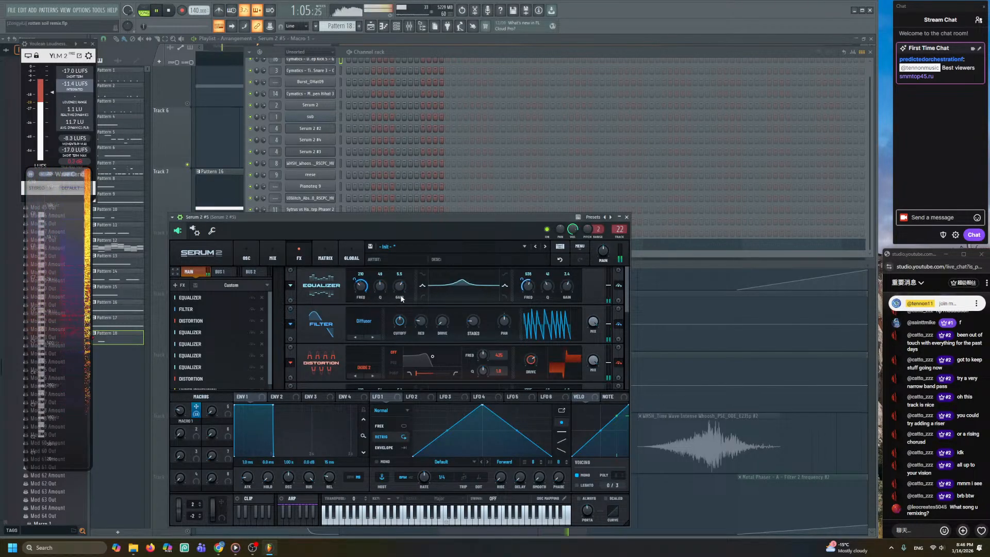
- Raise the mid-clip peak of the Serum 2 #5 Macro 1 automation to its maximum and curve the descent after it
key(F5)
drag(489, 209, 492, 179)
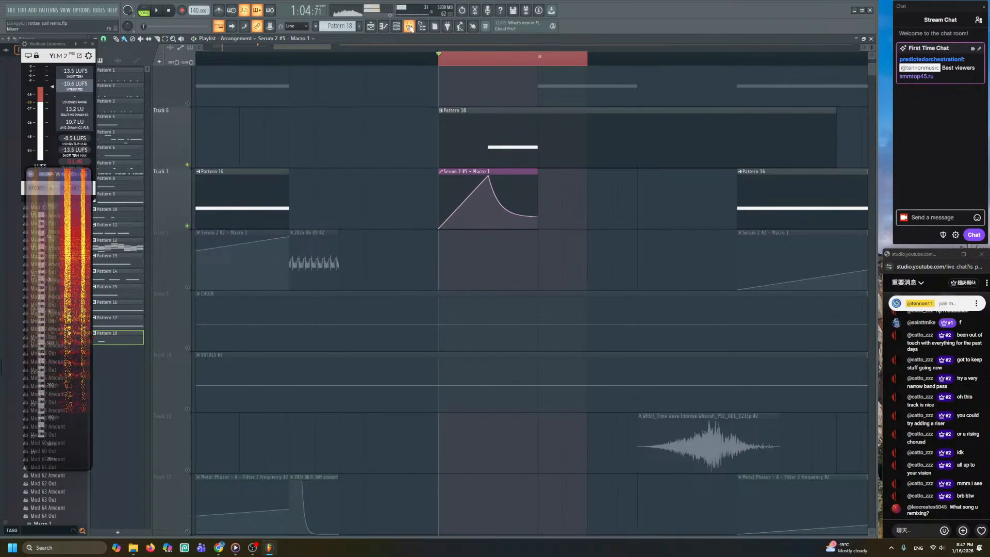
- Add Fruity Limiter to slot 5 of the Serum 2 #5 mixer track and listen to the looped fill through it
key(F9)
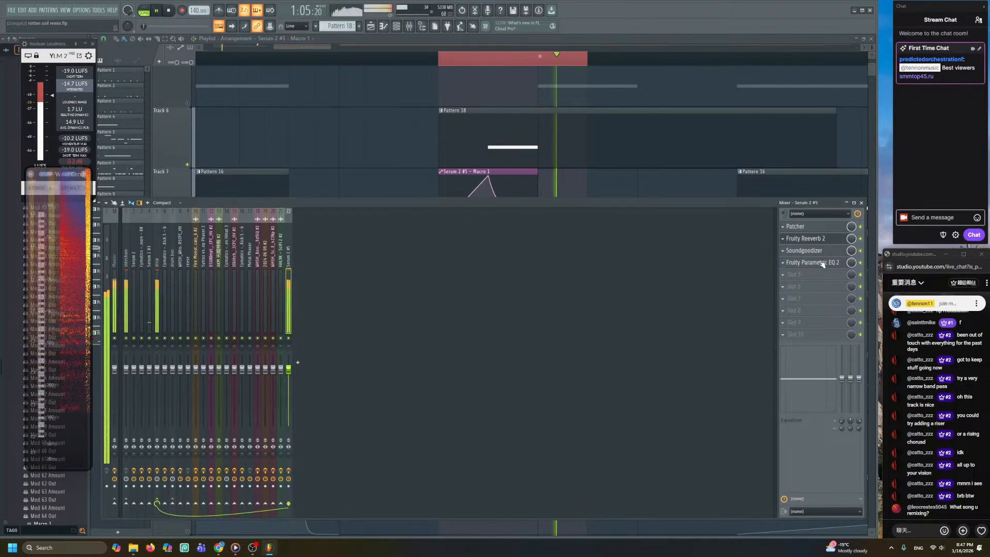
click(804, 279)
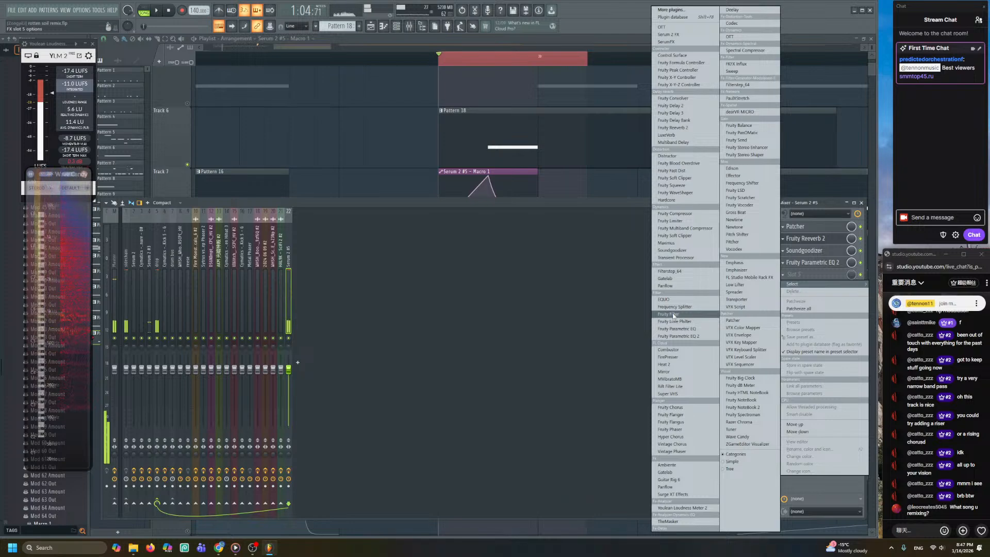
click(680, 221)
key(space)
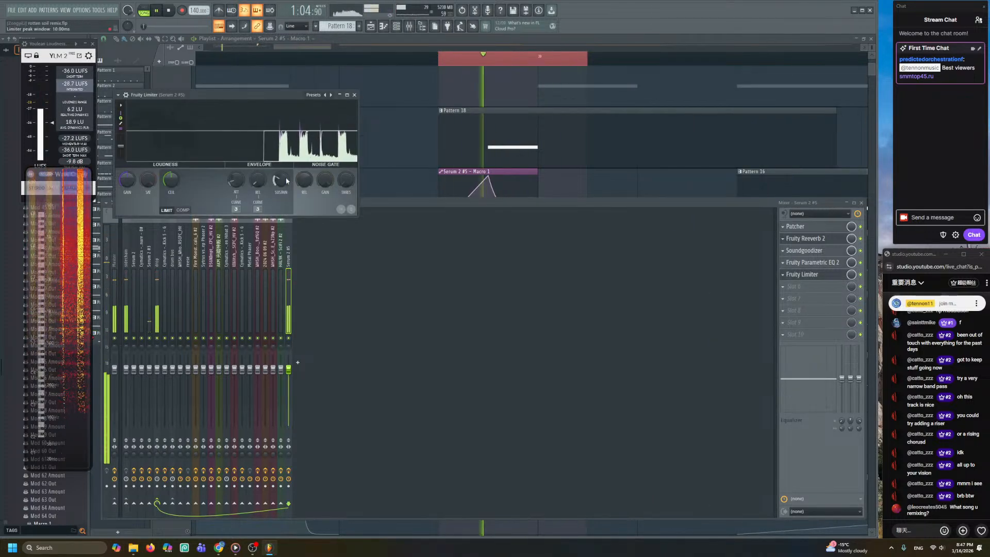
right_click(415, 164)
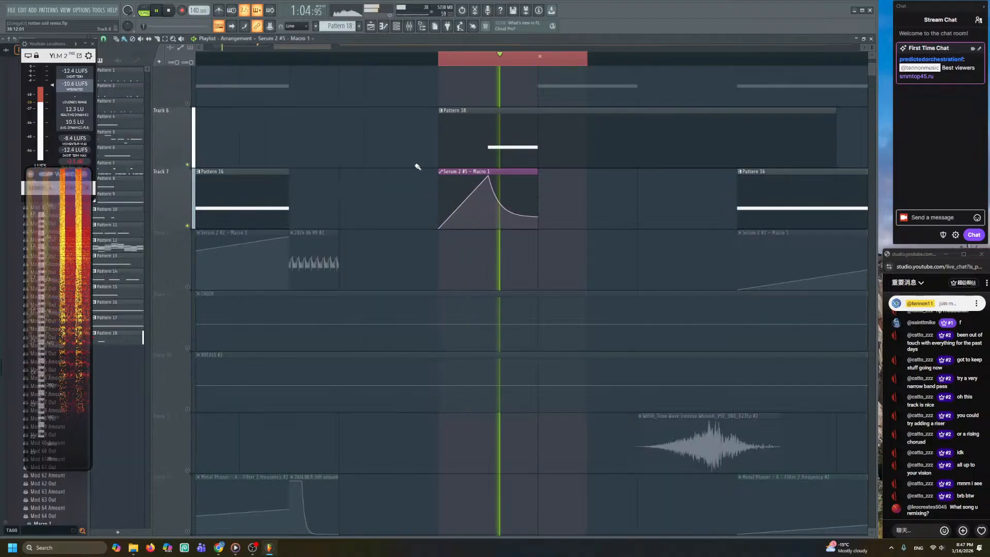
- Re-enable all playlist tracks and clear the loop selection around Pattern 18
scroll(415, 164, down, 5)
scroll(415, 163, down, 4)
scroll(202, 96, down, 5)
key(space)
right_click(189, 101)
key(space)
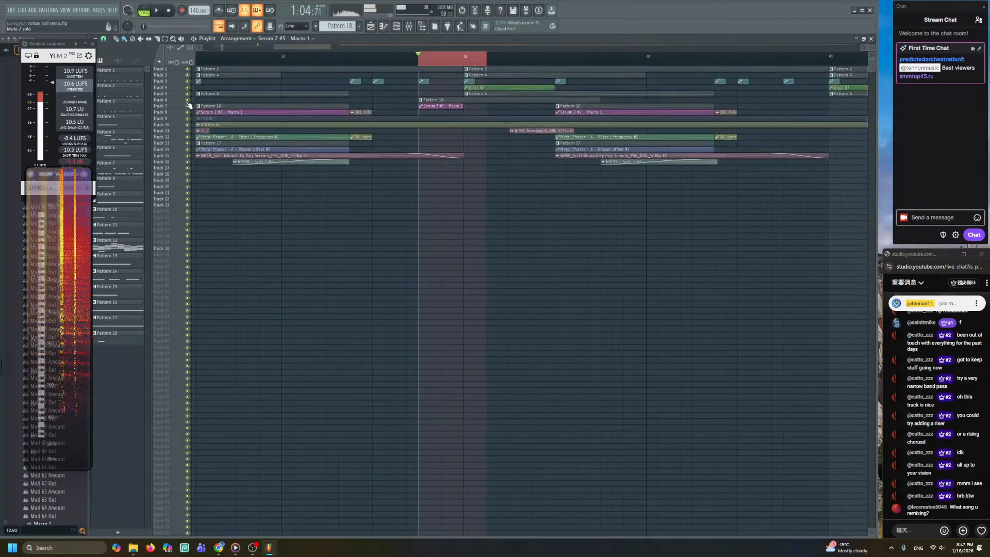
click(284, 57)
- Play the drop from its start through the second repeat, judging the revised Pattern 18 fill in the full mix
scroll(370, 171, up, 5)
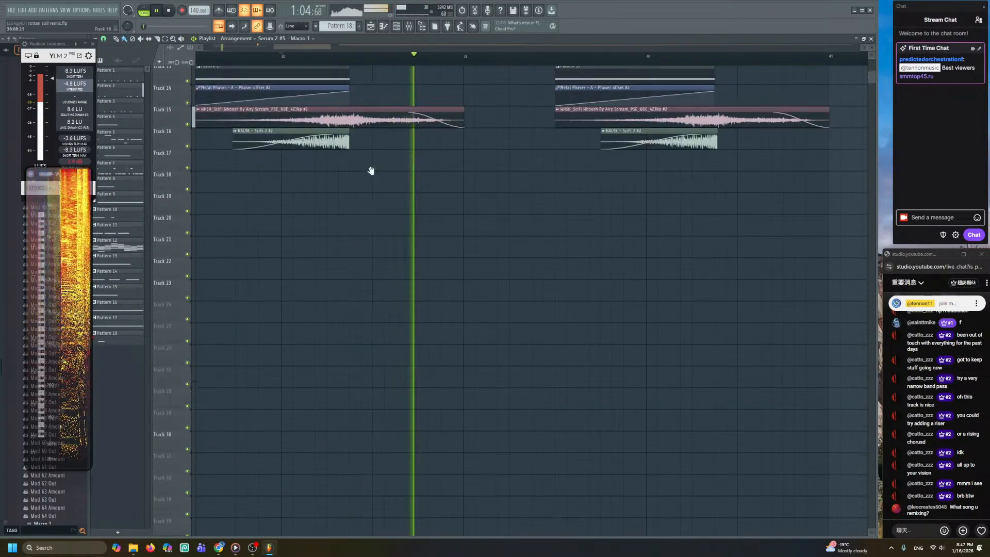
drag(371, 170, 425, 400)
scroll(367, 202, down, 3)
drag(368, 202, 414, 234)
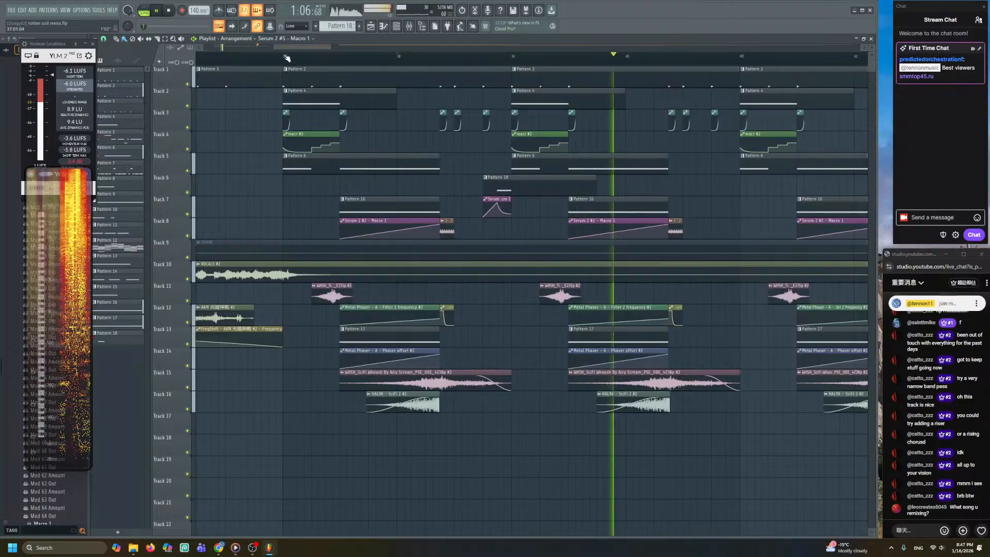
key(space)
click(287, 58)
key(space)
scroll(311, 206, up, 2)
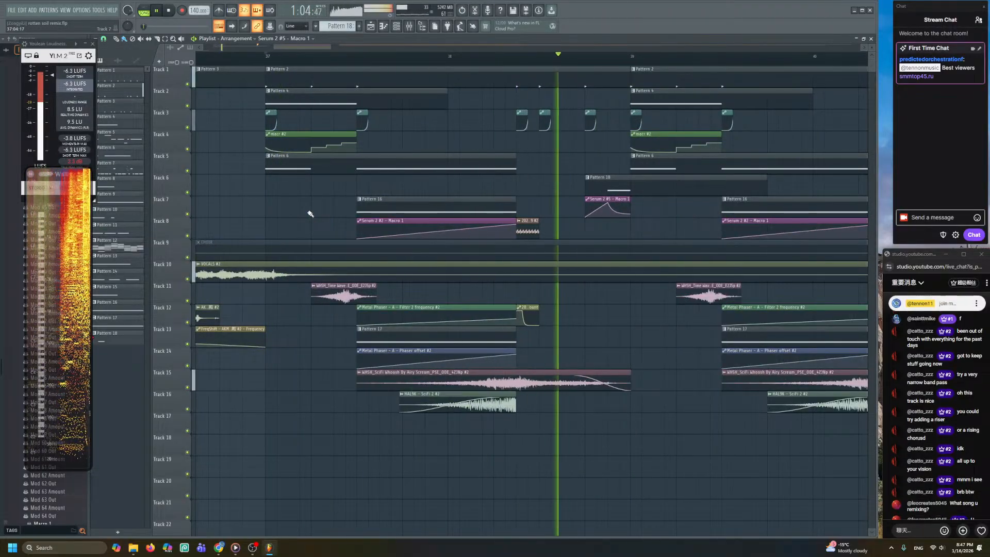
scroll(310, 212, down, 1)
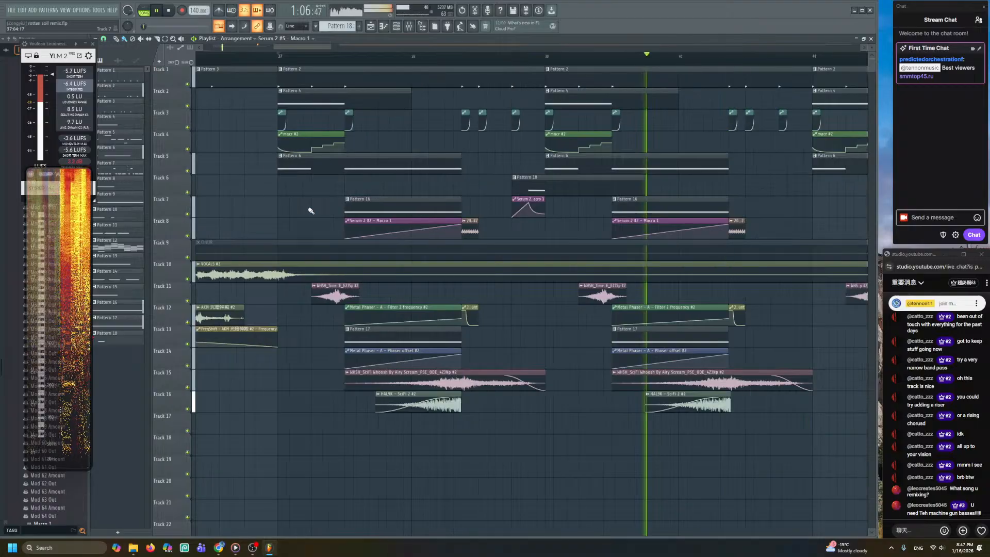
key(space)
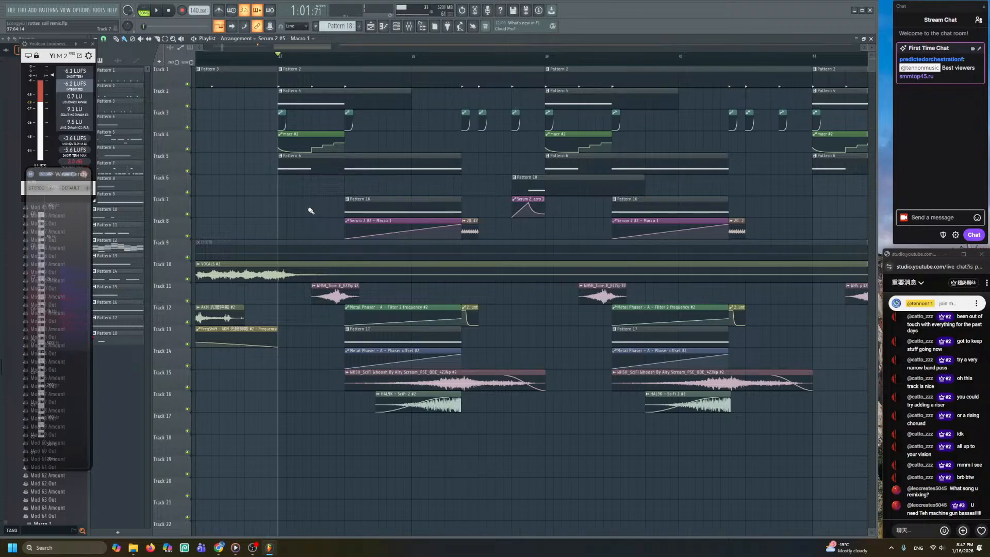
- Add a new Serum 2 channel and load the user preset "laser thign"
click(398, 26)
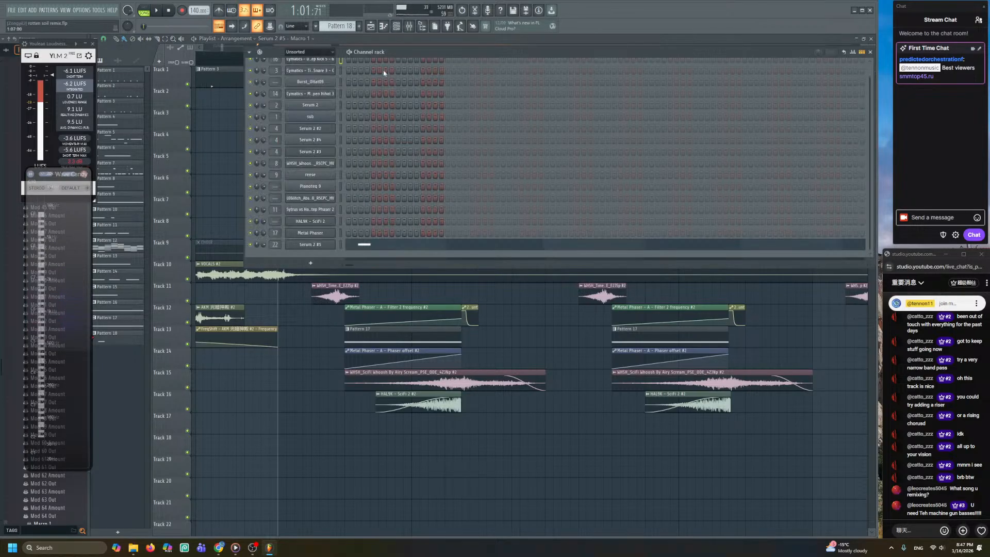
click(318, 261)
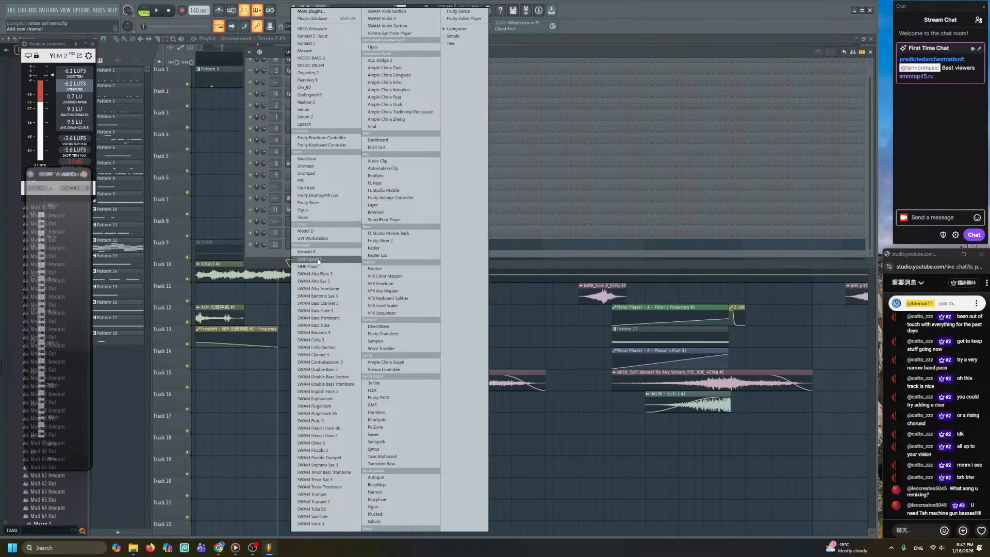
click(334, 117)
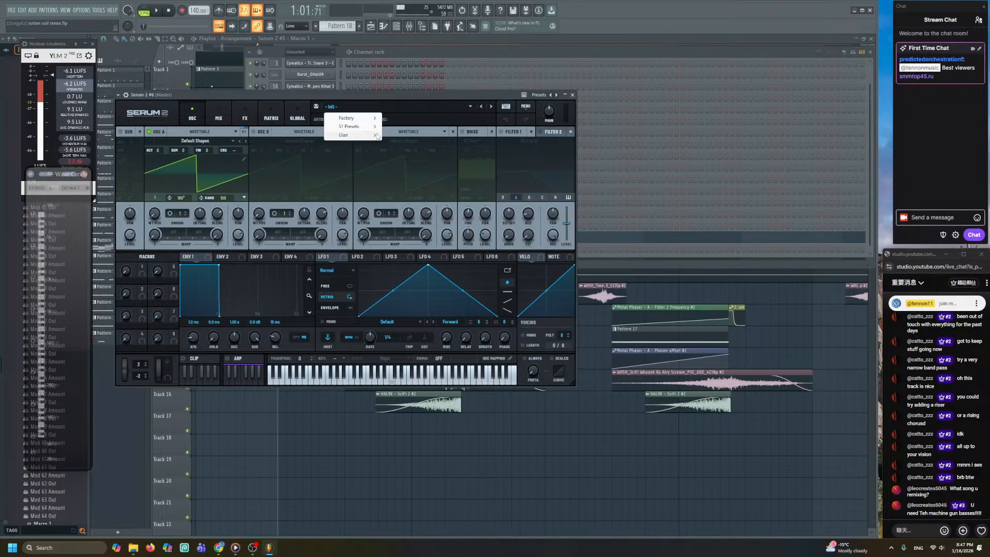
mouse_move(376, 135)
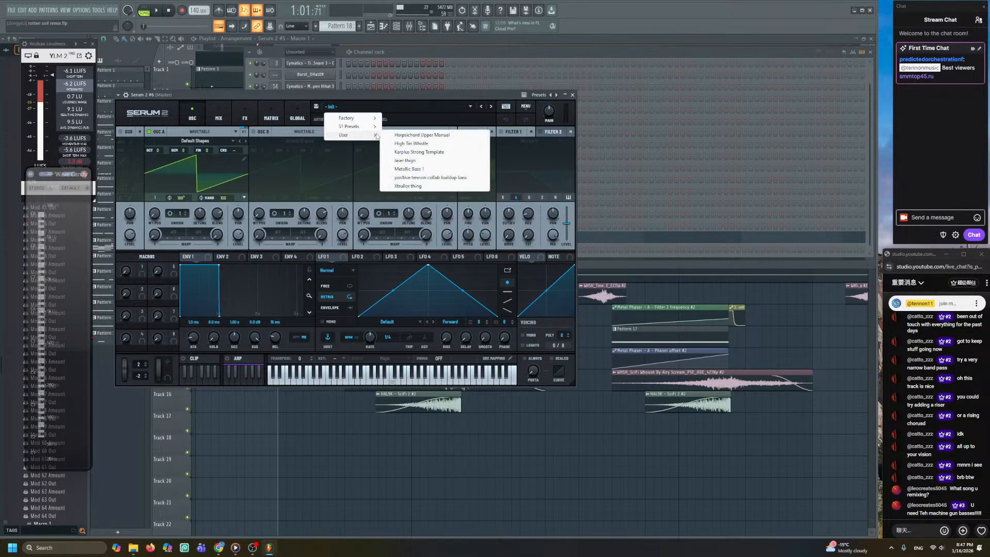
click(416, 161)
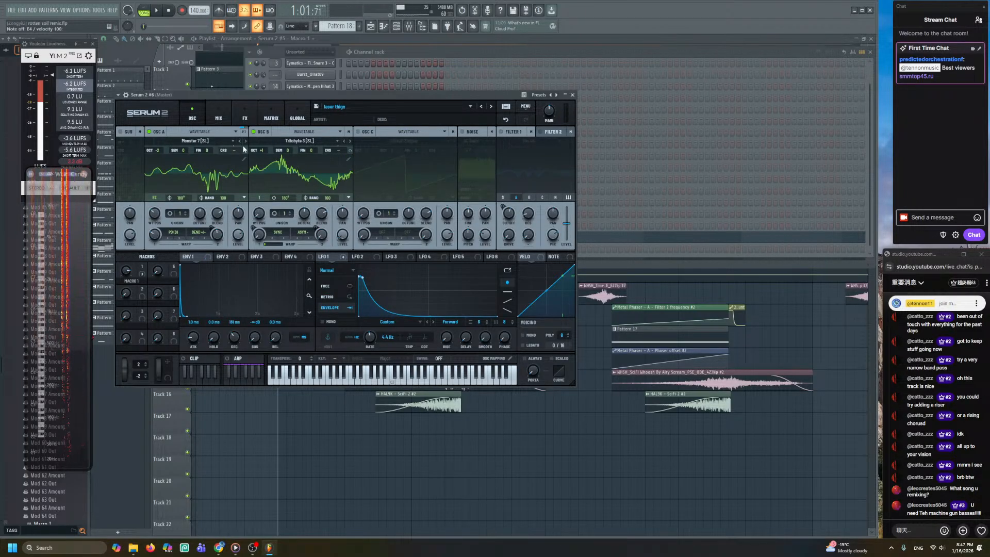
- Set Envelope 1 of the laser preset to a decay of about 119 ms and a release of 2.7 ms
click(257, 105)
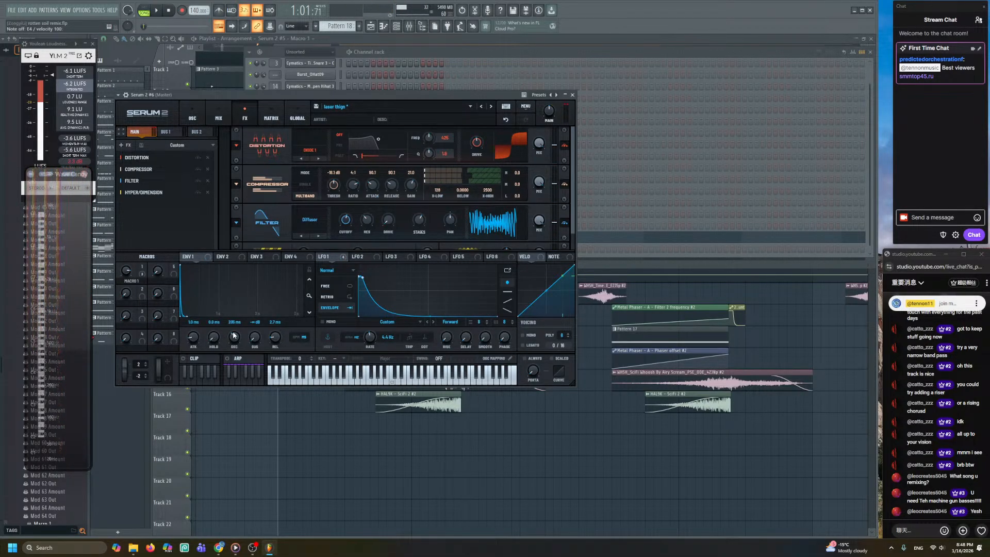
drag(235, 328, 235, 331)
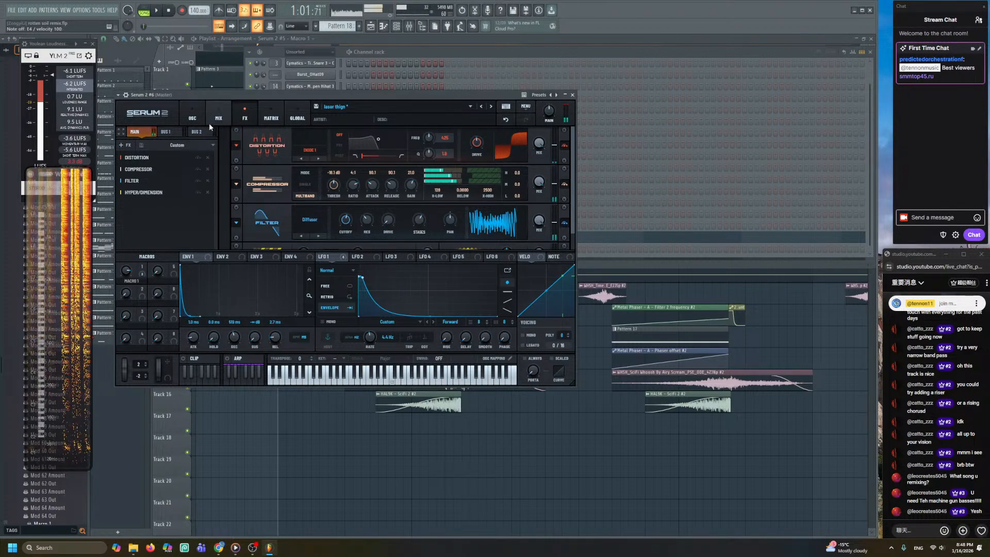
click(192, 117)
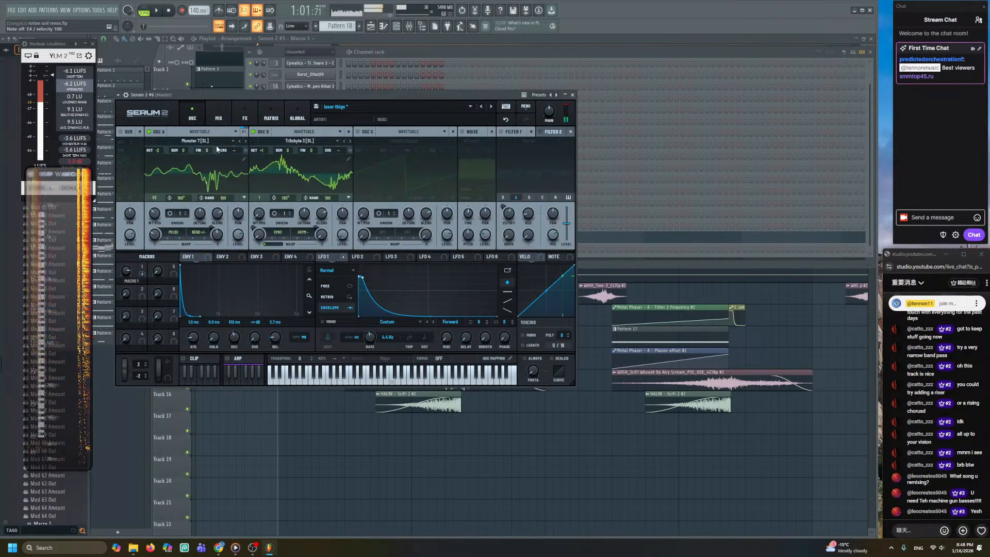
- Add a Reverb effect to the new Serum 2 and place it between Distortion and Compressor
click(270, 109)
click(247, 107)
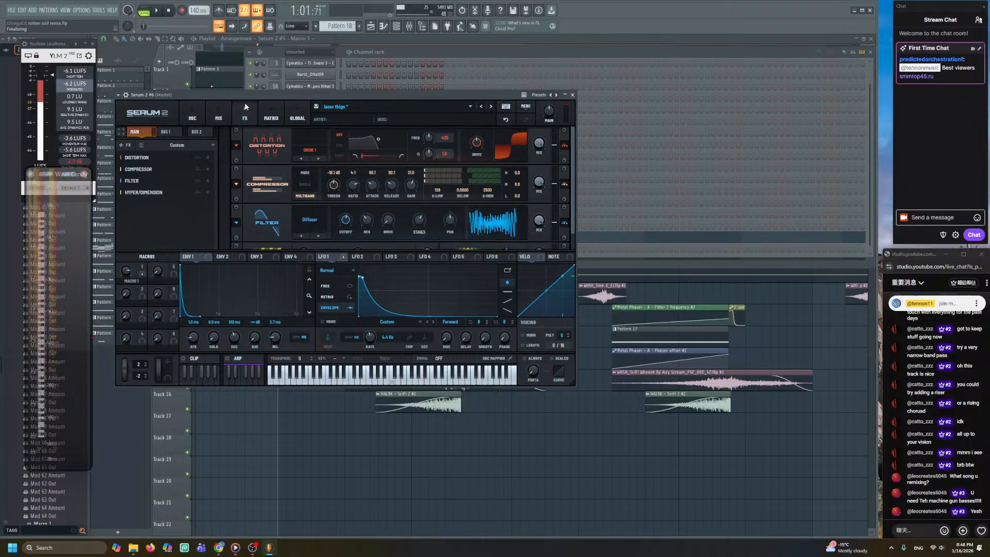
click(132, 144)
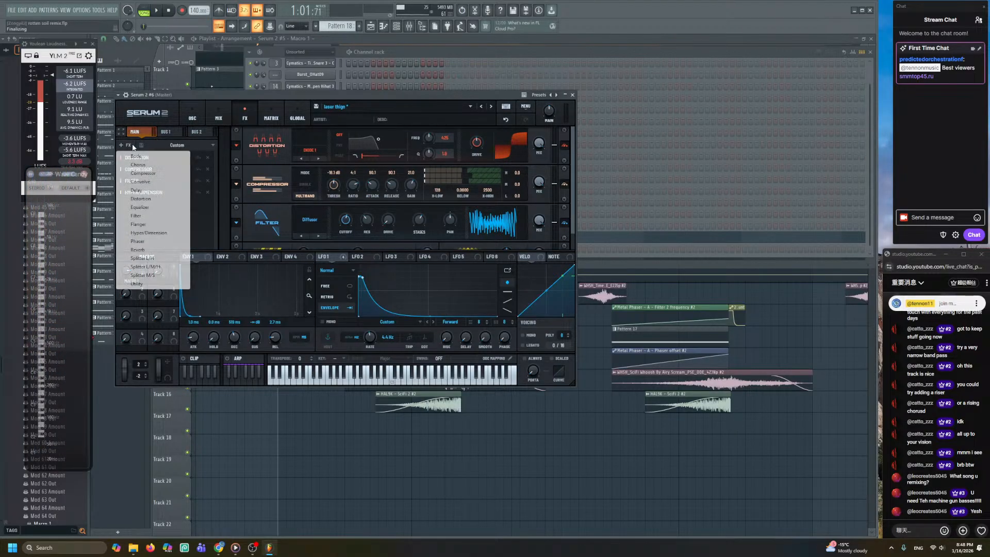
click(138, 250)
drag(157, 203, 174, 162)
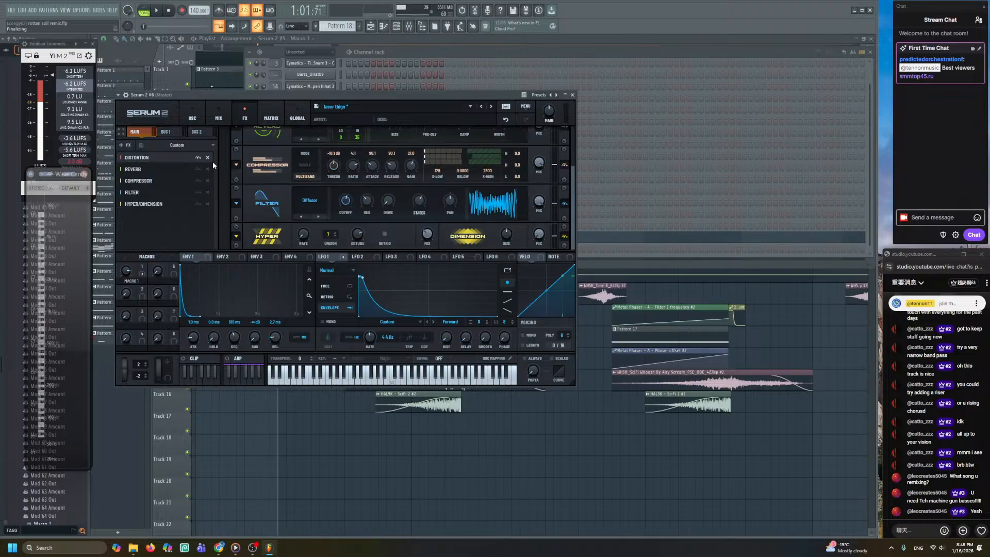
drag(572, 178, 571, 137)
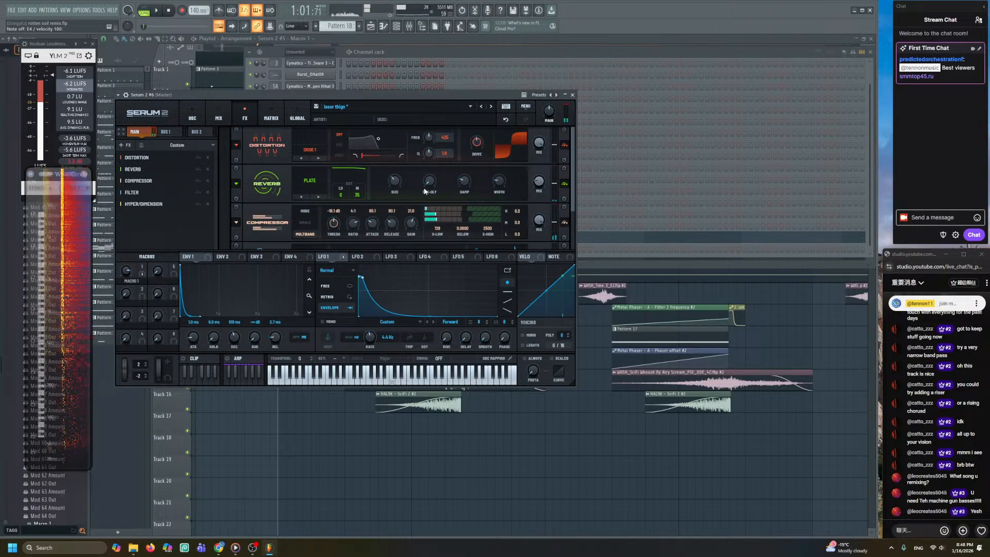
- Audition the laser sound from the oscillator page and return to the playlist to view the whole drop
click(201, 119)
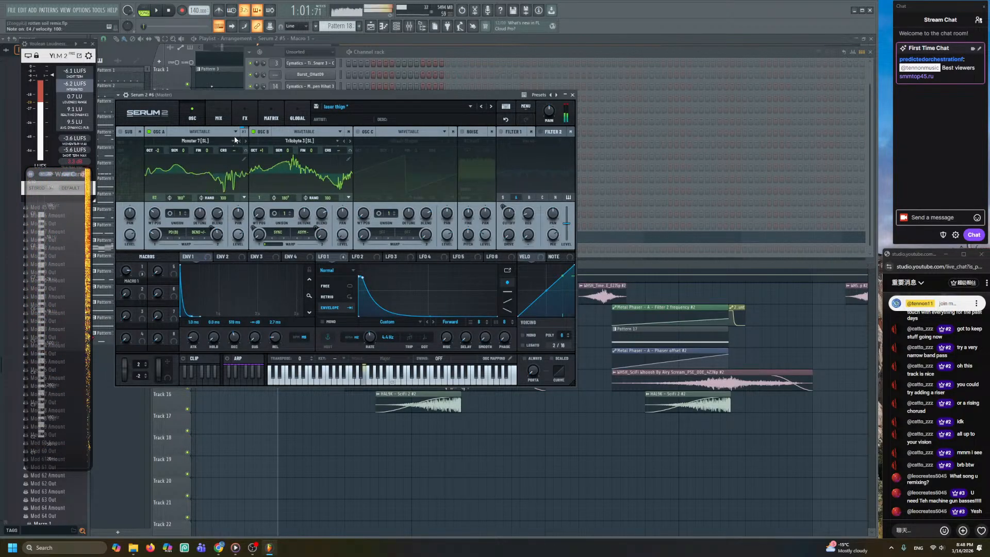
right_click(305, 405)
scroll(360, 394, down, 6)
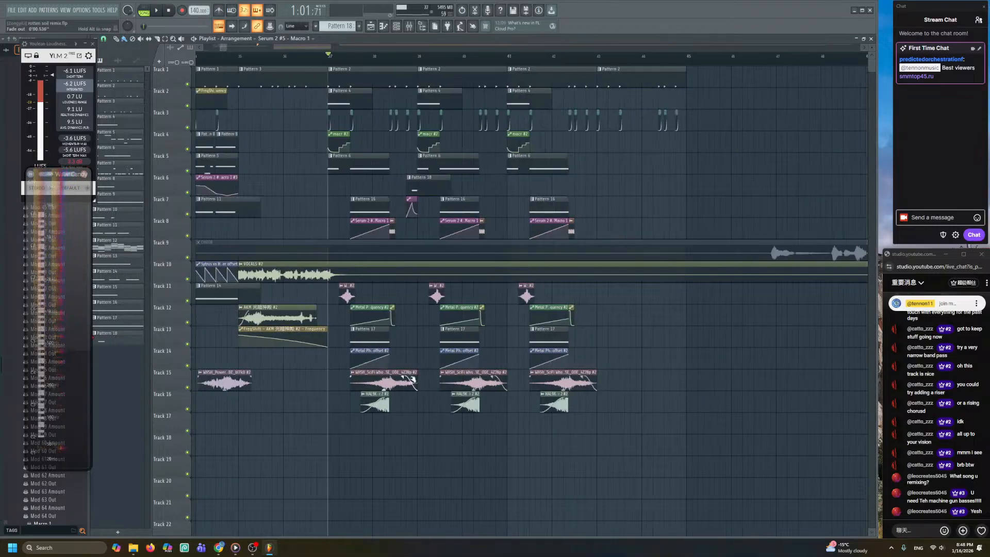
- Find the rendered stems further along the playlist and audition the MAIN BASS track
drag(635, 323, 510, 264)
scroll(510, 263, down, 4)
scroll(509, 263, down, 2)
drag(643, 270, 517, 239)
scroll(517, 239, up, 4)
scroll(426, 241, up, 2)
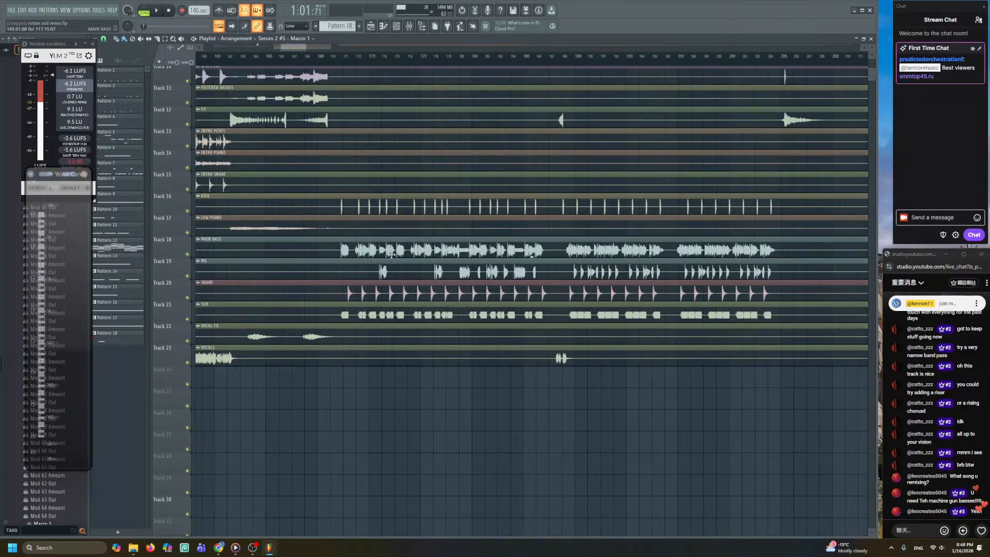
right_click(389, 251)
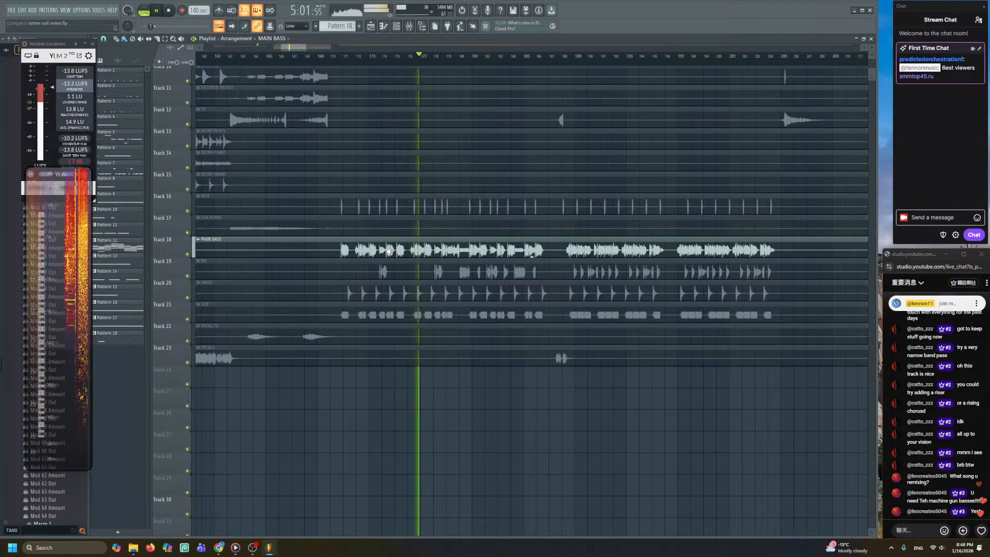
- Audition several bass hits on the MG stem track
scroll(428, 252, up, 5)
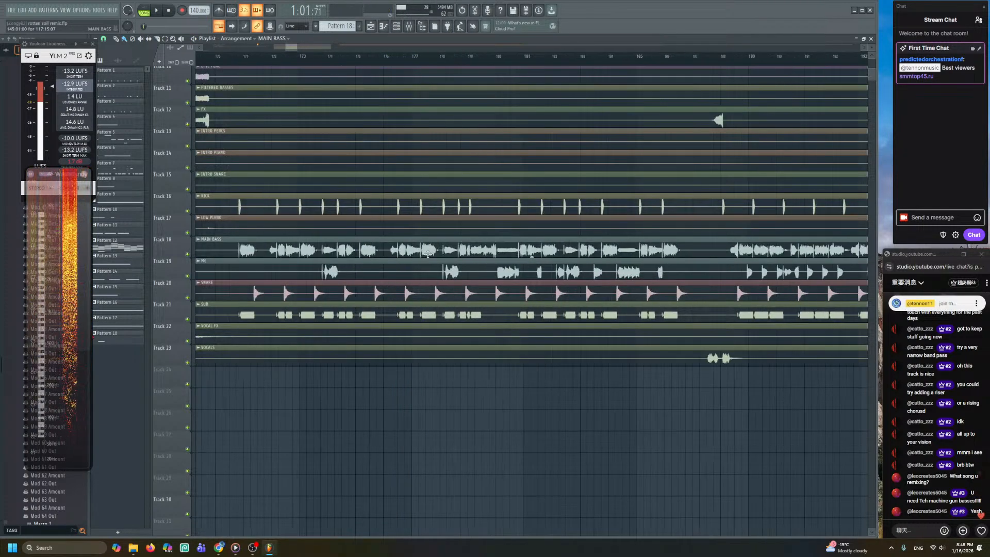
right_click(444, 277)
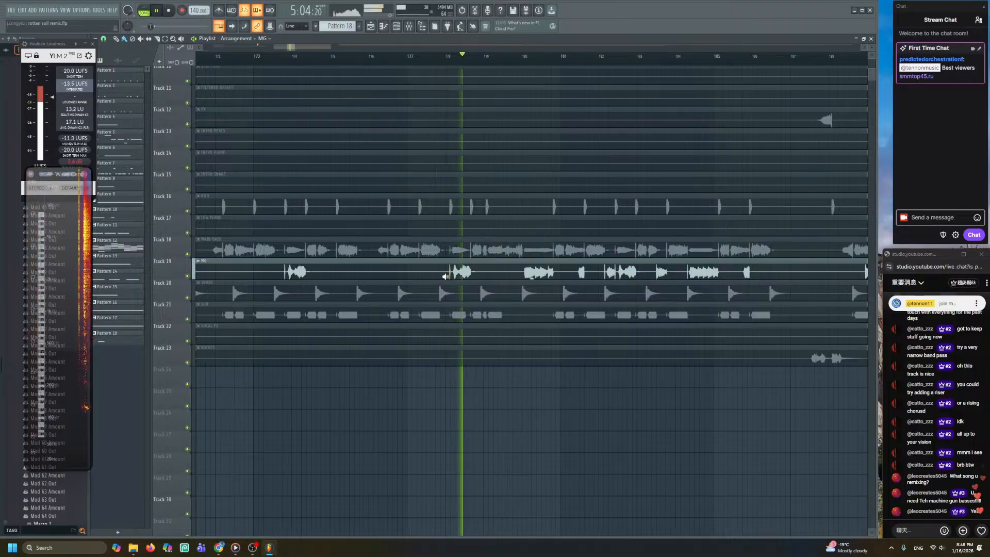
right_click(521, 268)
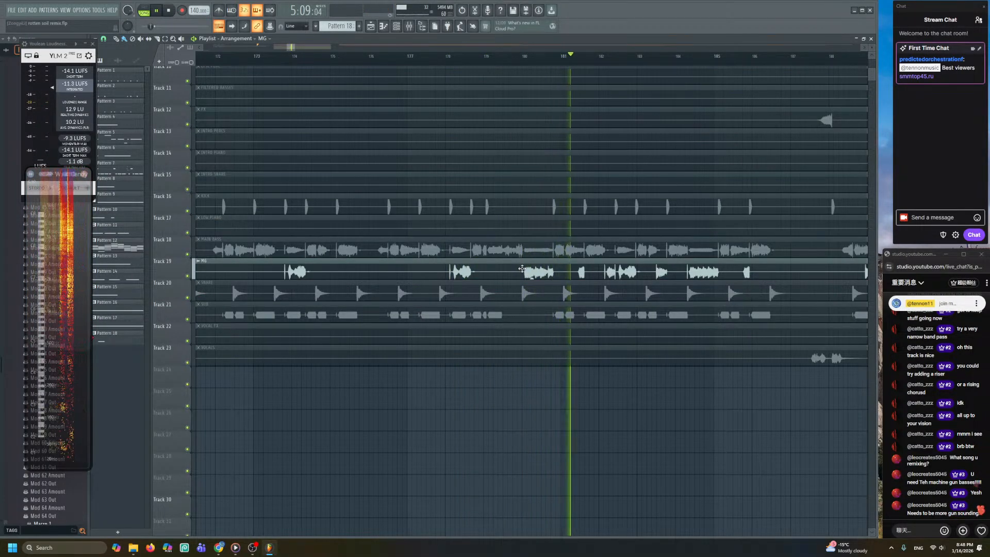
scroll(541, 269, up, 5)
right_click(545, 269)
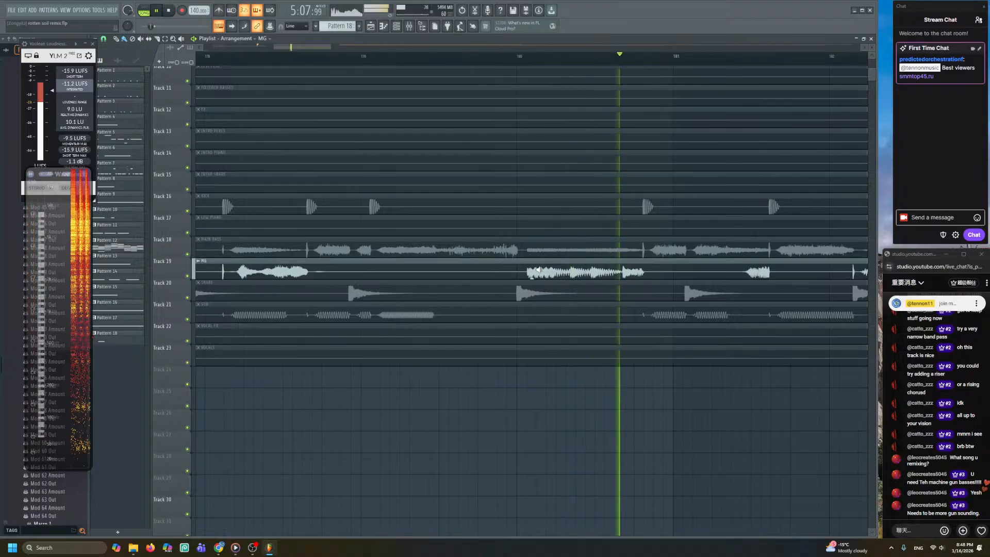
right_click(554, 269)
right_click(518, 271)
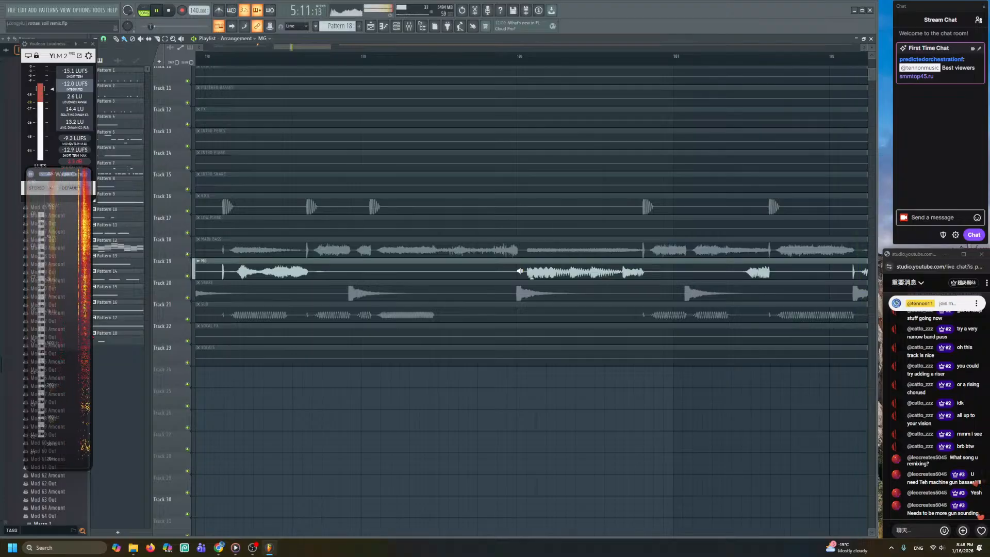
- Move the playhead to bar 29 in the arrangement and open the file browser of the SciFi 2 sampler channel
scroll(519, 272, down, 5)
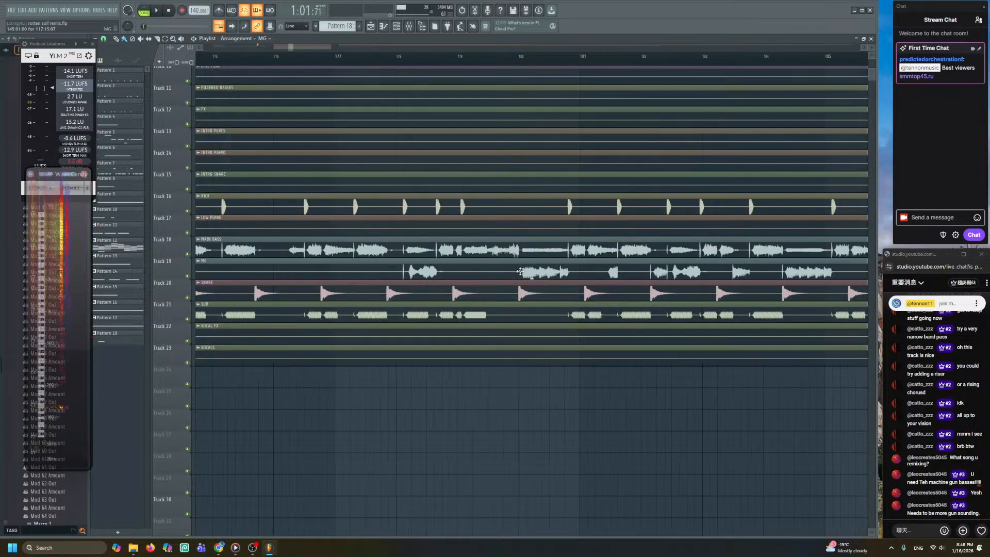
scroll(495, 274, down, 3)
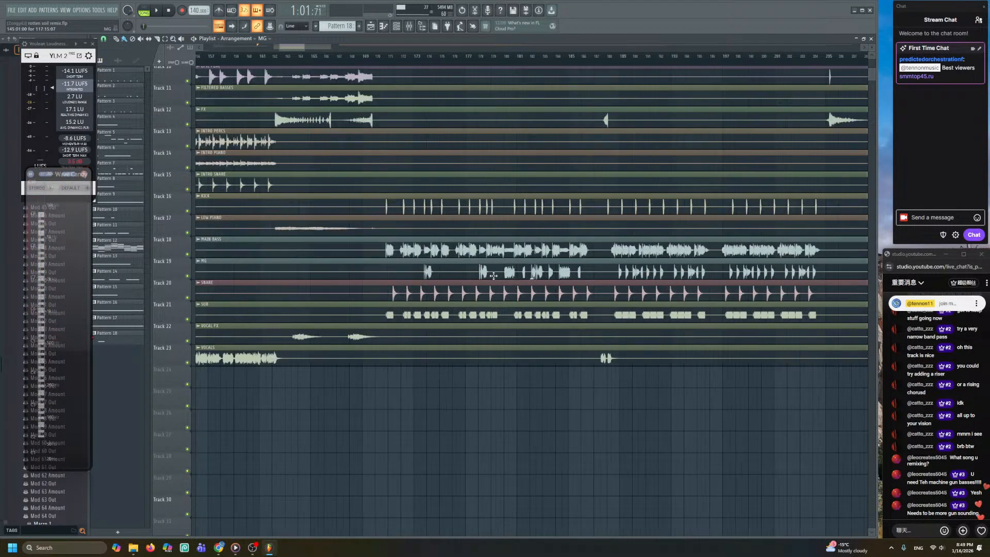
scroll(343, 266, up, 4)
scroll(303, 261, left, 5)
drag(284, 47, 212, 56)
scroll(384, 192, right, 4)
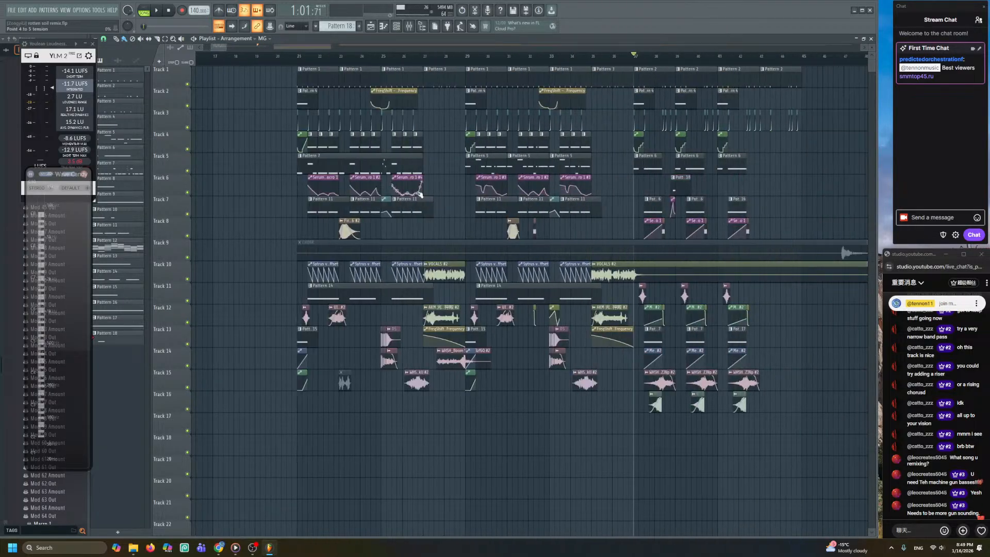
scroll(506, 213, up, 3)
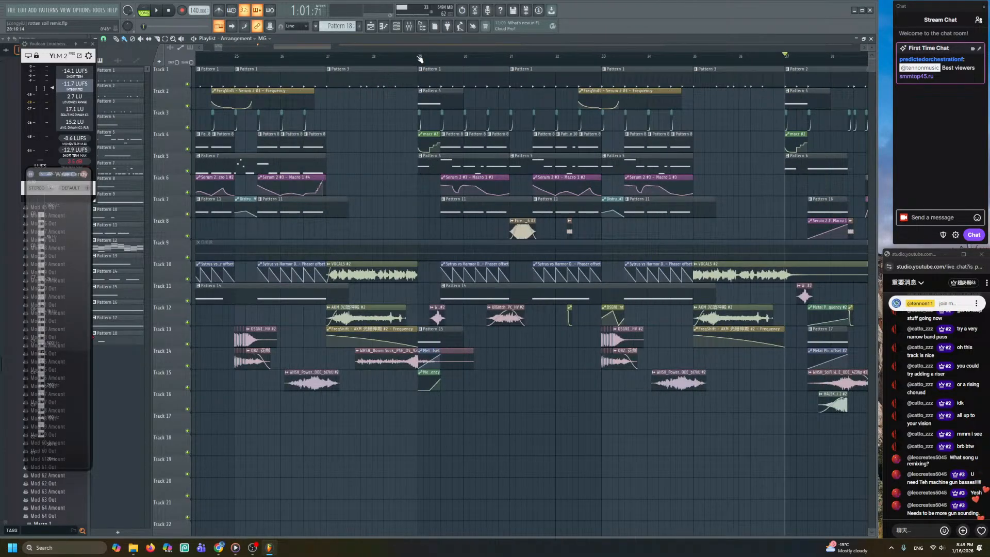
click(397, 27)
click(290, 262)
click(291, 262)
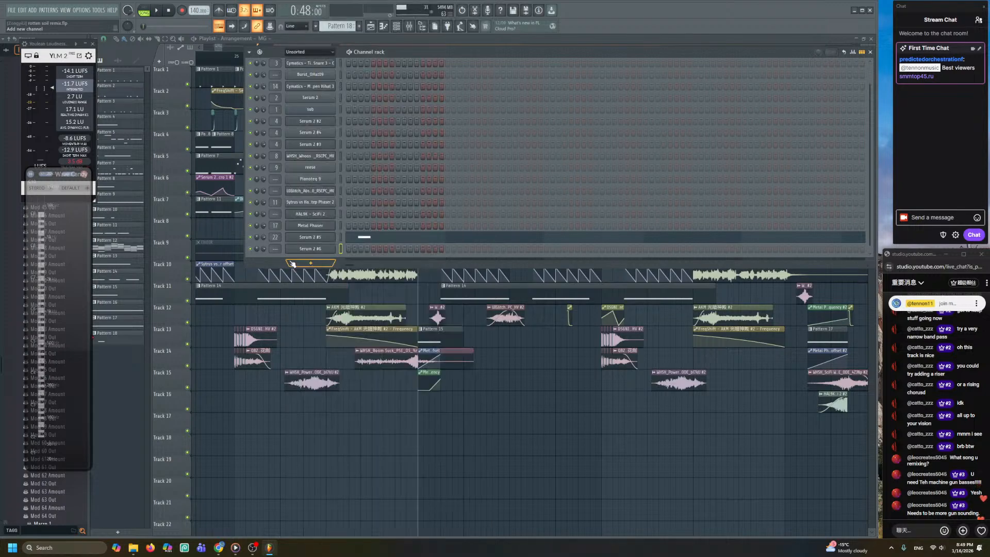
click(323, 215)
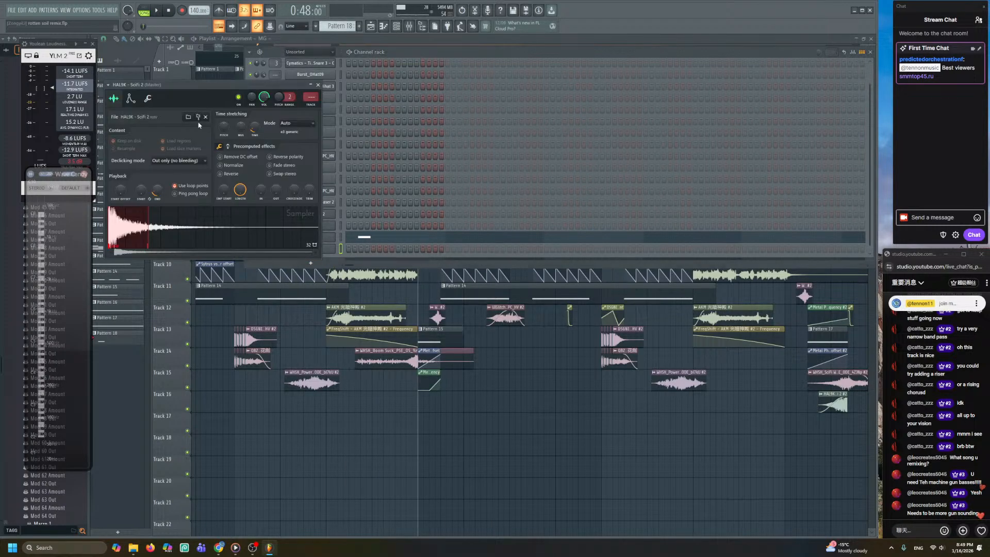
click(188, 118)
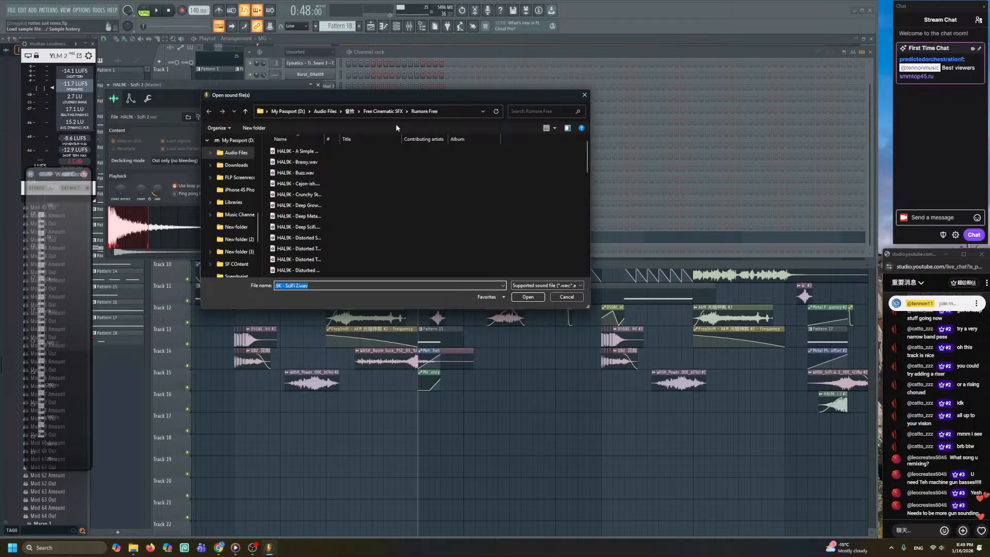
- Browse the sound effects library to the Sci-Fi folder and preview Impact.wav, Laser.wav and Laser2.wav
click(349, 111)
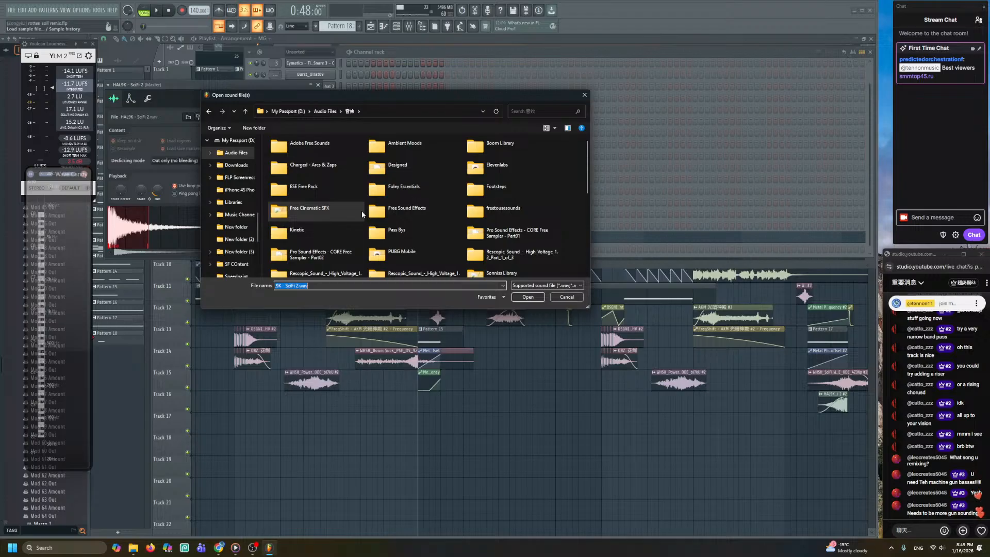
scroll(351, 177, down, 2)
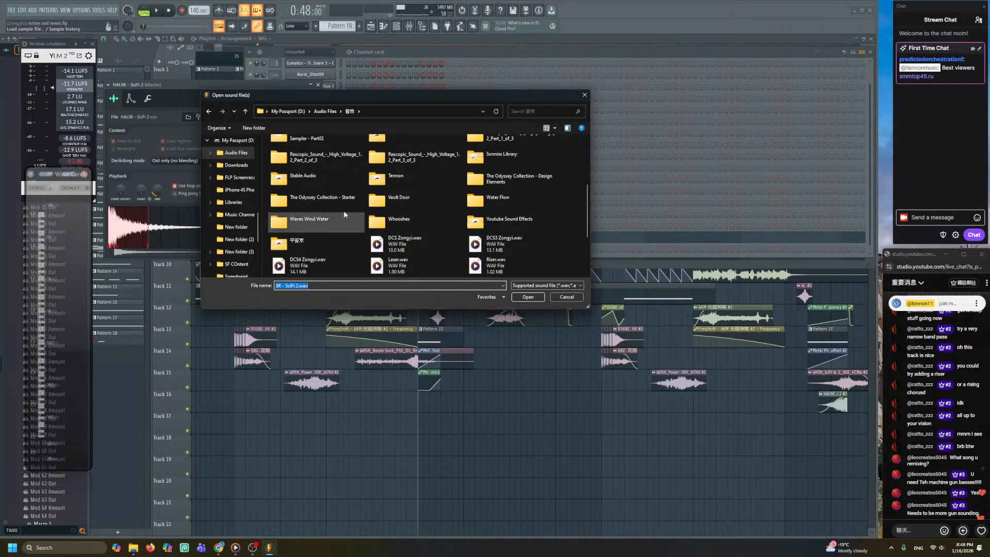
double_click(403, 172)
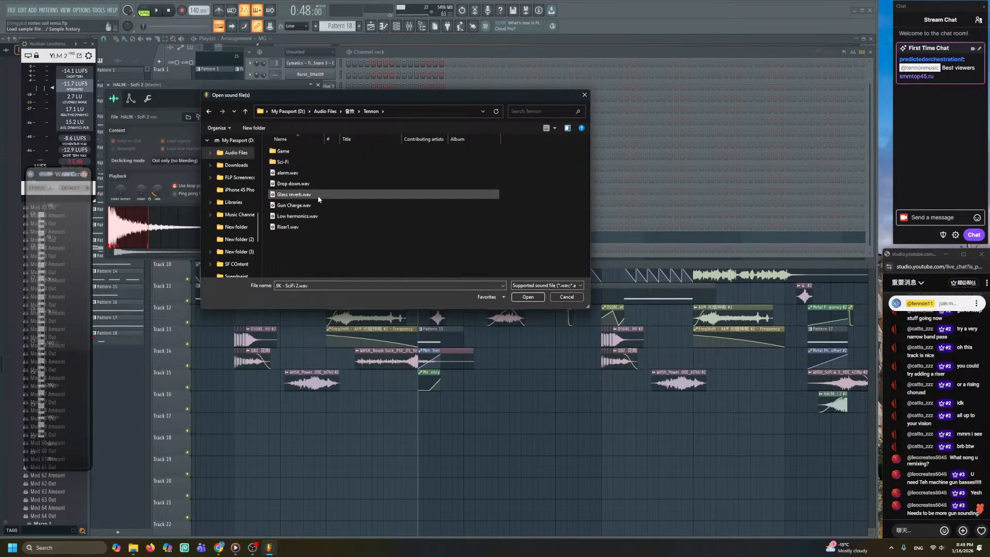
click(318, 161)
double_click(318, 159)
scroll(315, 179, down, 6)
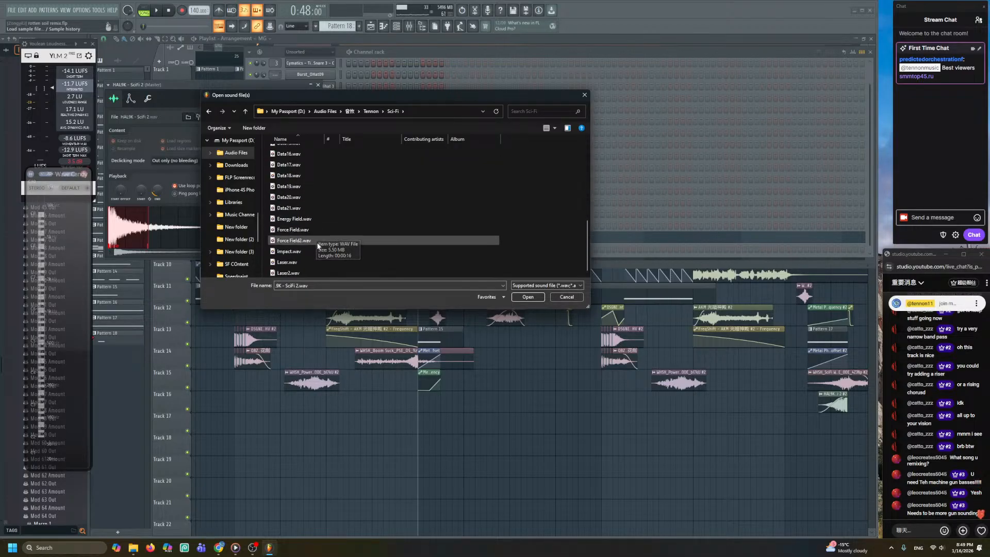
click(312, 251)
click(308, 261)
click(305, 273)
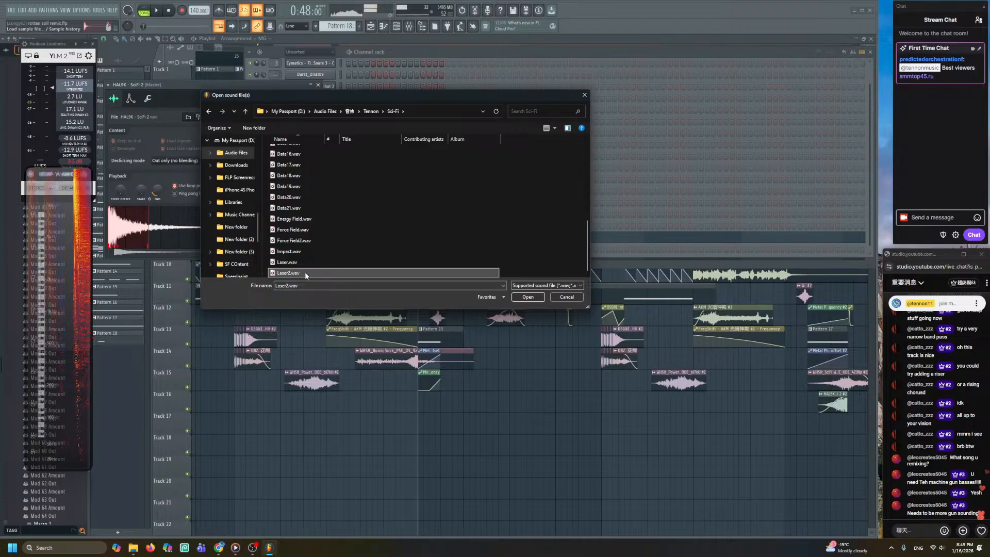
- Bring in Laser2.wav as an audio clip on Track 18, starting just after bar 30
click(525, 297)
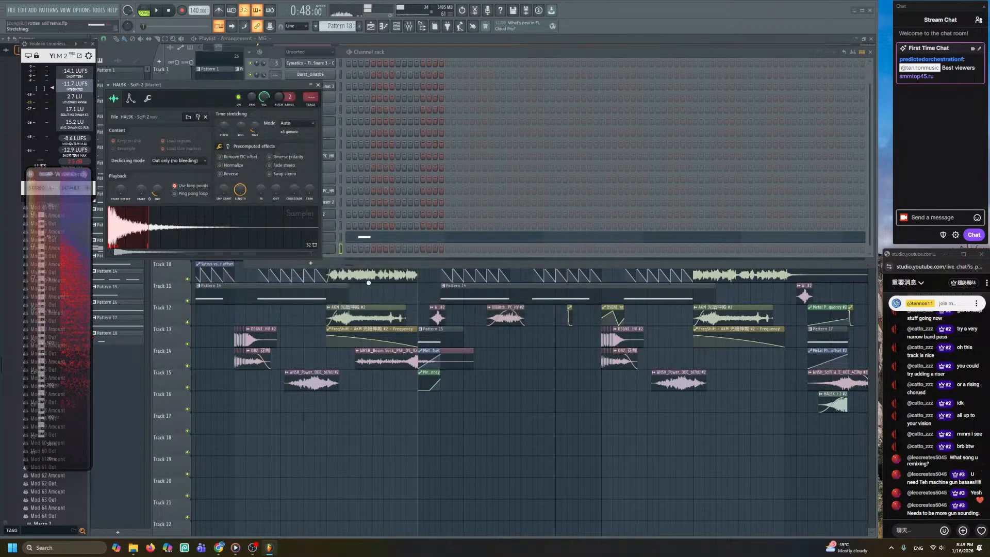
click(369, 448)
drag(417, 450, 519, 450)
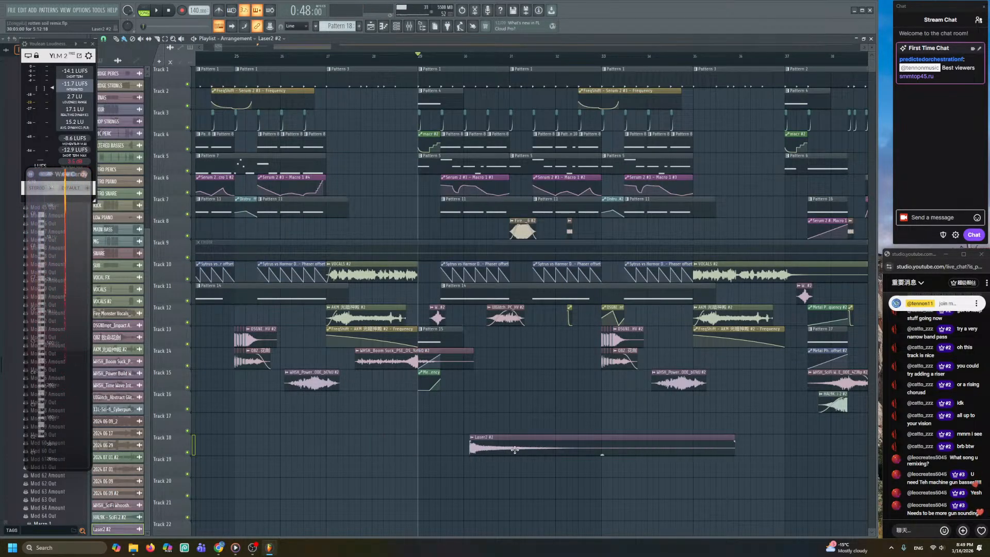
- Audition the attack of the Laser2 clip repeatedly
ctrl+scroll(508, 440, up, 5)
alt+scroll(497, 425, up, 4)
scroll(490, 249, down, 4)
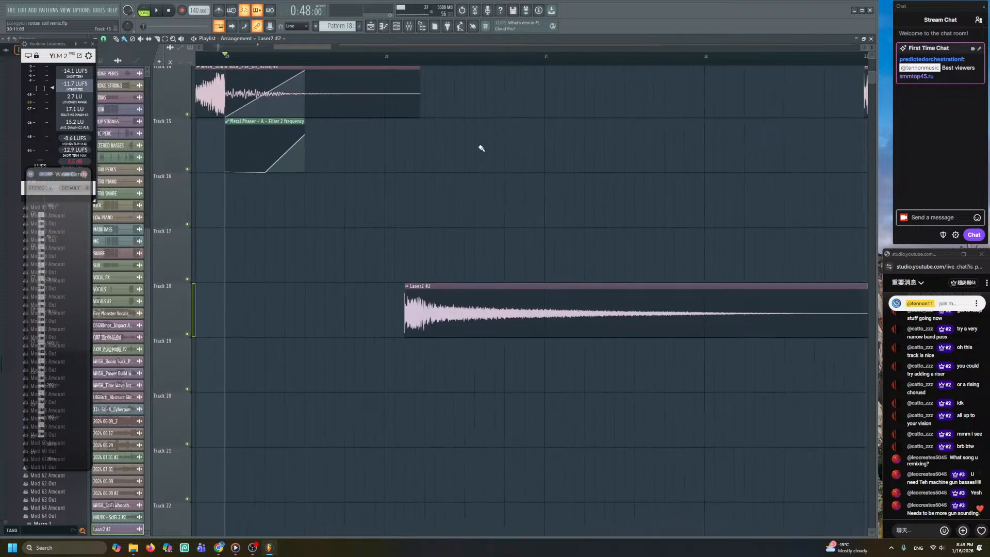
alt+right_click(410, 319)
alt+right_click(411, 319)
alt+right_click(412, 320)
alt+right_click(413, 319)
alt+right_click(412, 319)
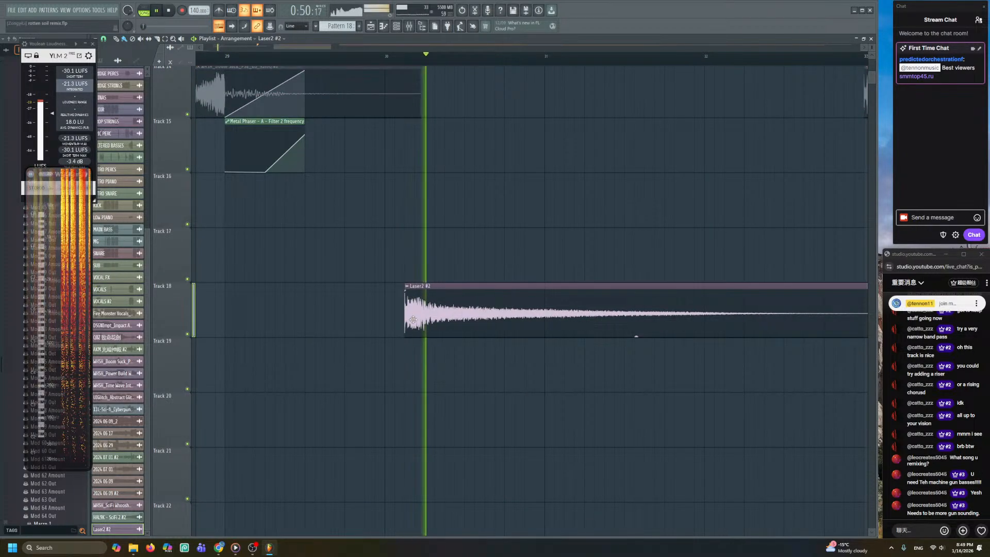
ctrl+scroll(414, 317, up, 4)
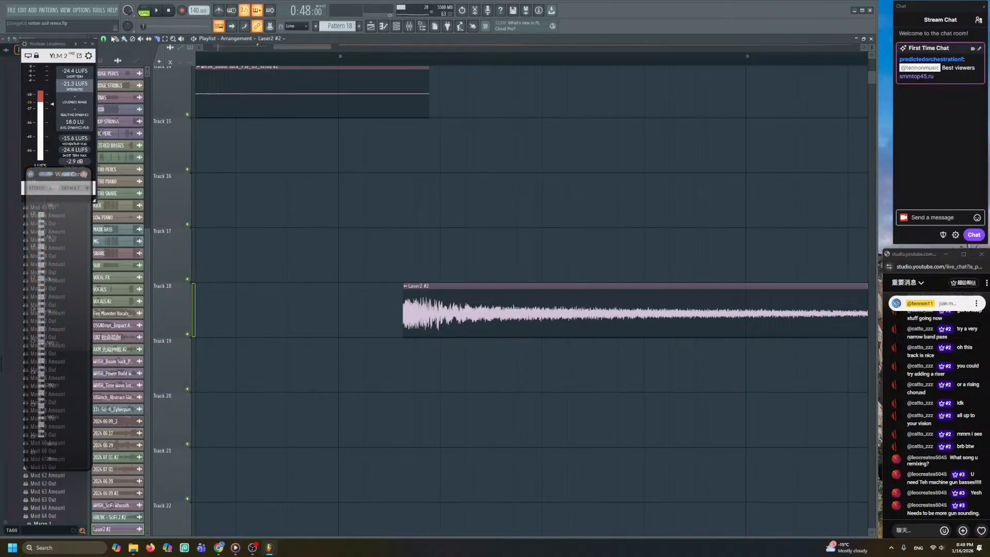
- Trim the end of the Laser2 clip so that only its short attack remains
ctrl+scroll(386, 281, down, 6)
click(577, 324)
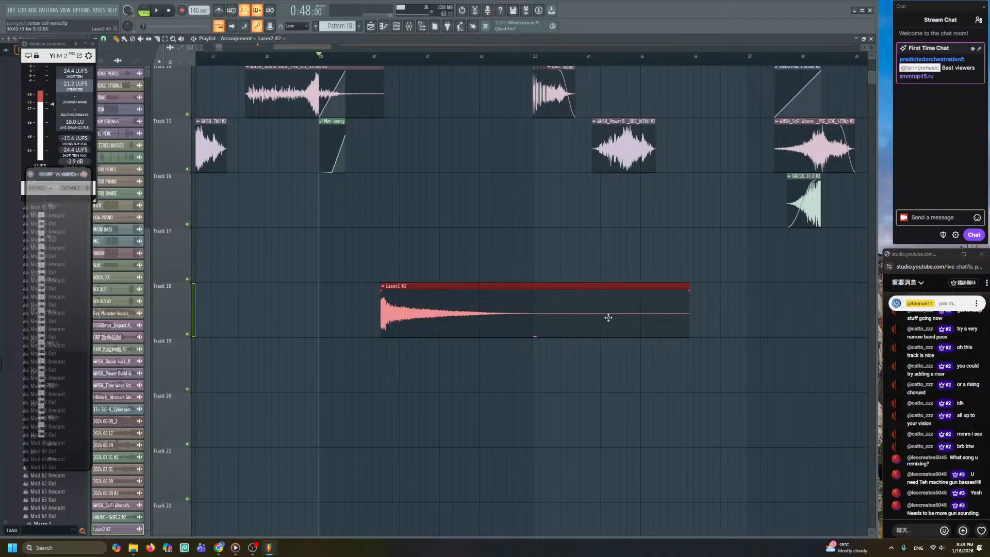
drag(689, 315, 379, 315)
scroll(391, 315, up, 6)
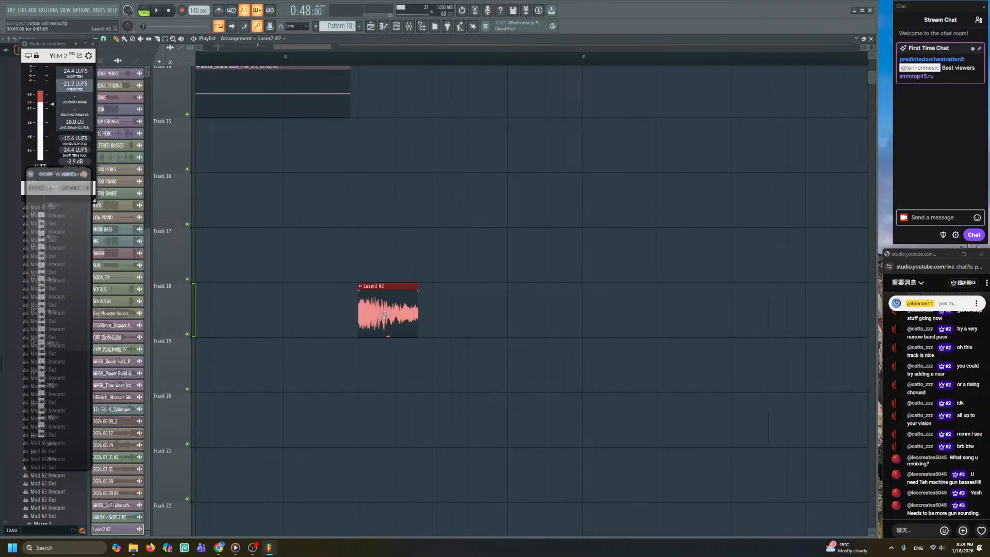
ctrl+scroll(384, 314, up, 5)
- Solo Track 18 and loop one beat from the start of the Laser2 clip during playback
right_click(188, 335)
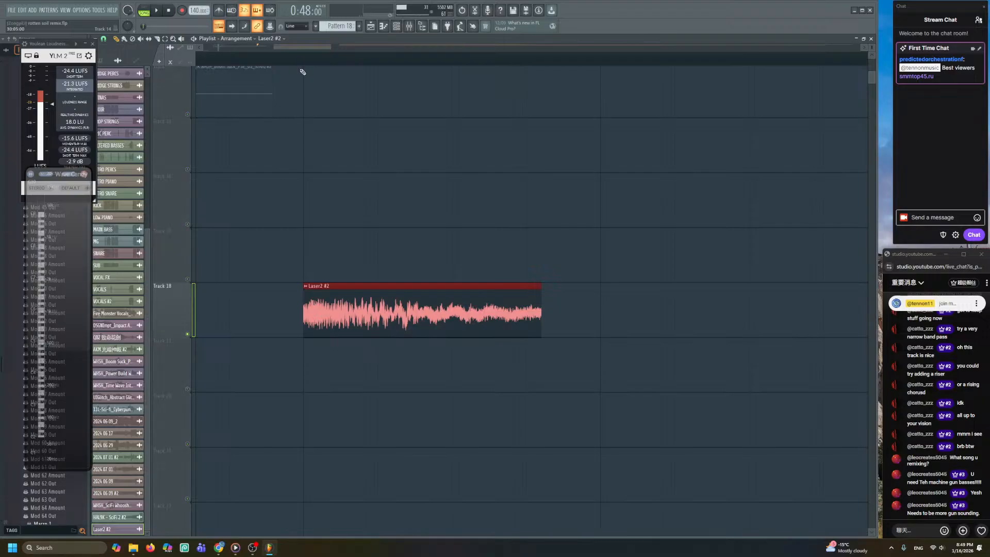
drag(304, 61, 600, 103)
key(space)
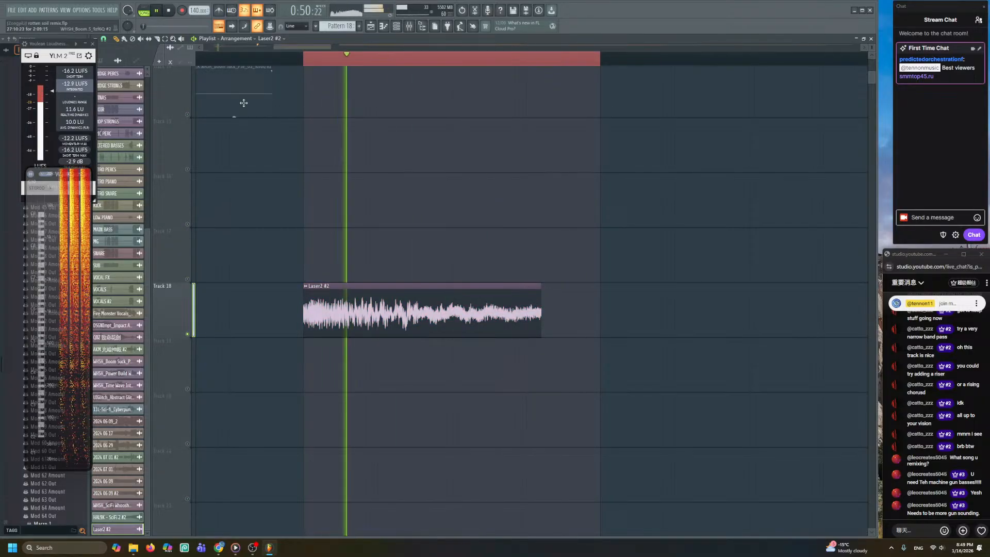
- Try shortening the Laser2 clip and repeating it back to back within the one-beat loop
drag(432, 303, 431, 356)
key(space)
key(space)
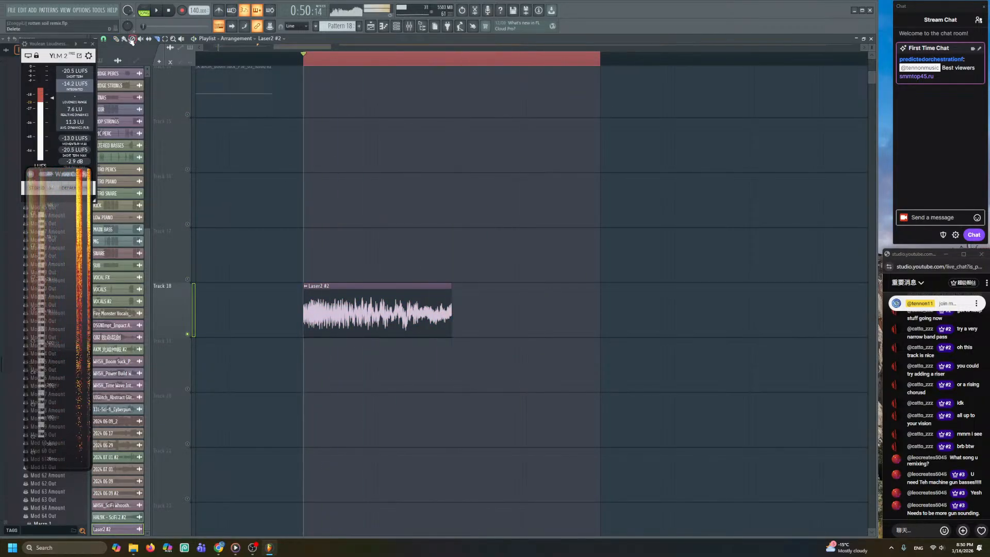
click(457, 308)
key(space)
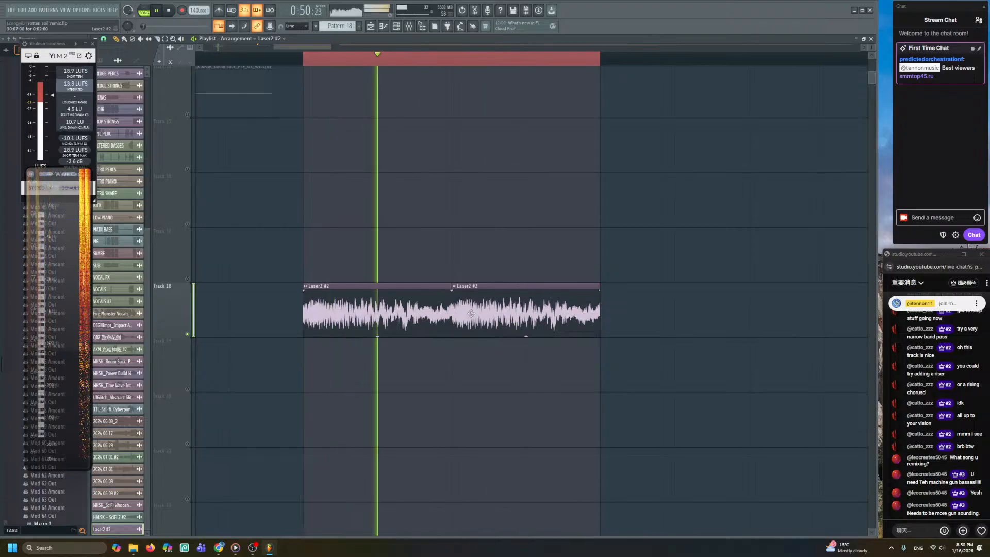
key(space)
drag(450, 289, 375, 288)
click(410, 306)
key(space)
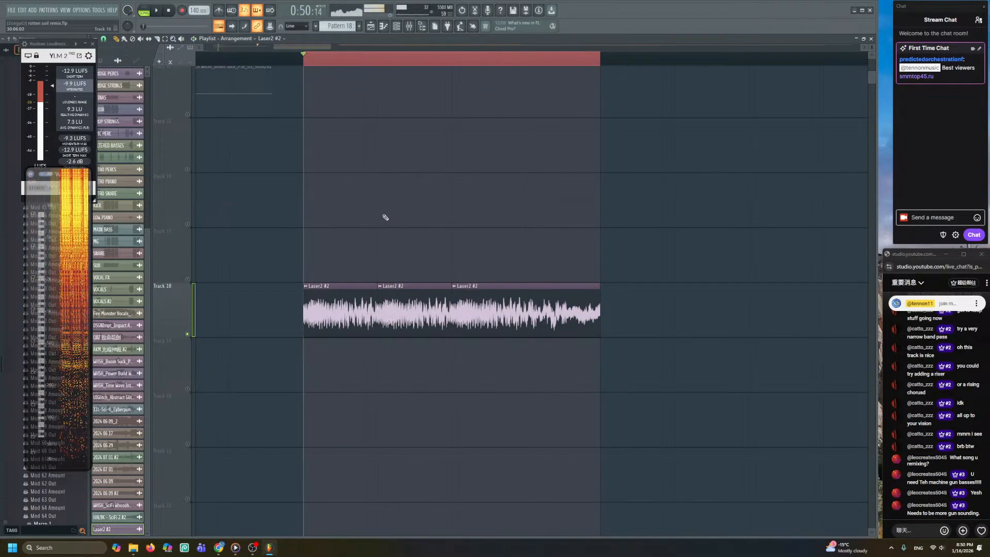
- Remove the extra Laser2 copies and extend the remaining clip to fill the one-beat loop
scroll(386, 215, down, 3)
key(space)
right_click(389, 306)
key(space)
key(space)
key(space)
drag(376, 307, 452, 306)
key(space)
right_click(411, 301)
key(space)
- Route the Laser2 clip to mixer track 23 and add a Fruity Compressor in its first effect slot
double_click(400, 286)
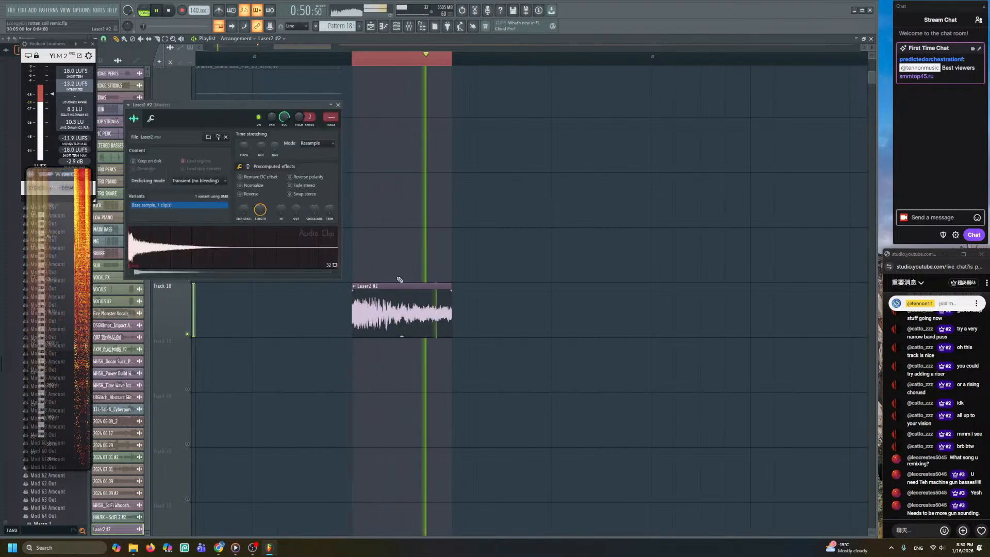
double_click(331, 118)
key(space)
click(793, 226)
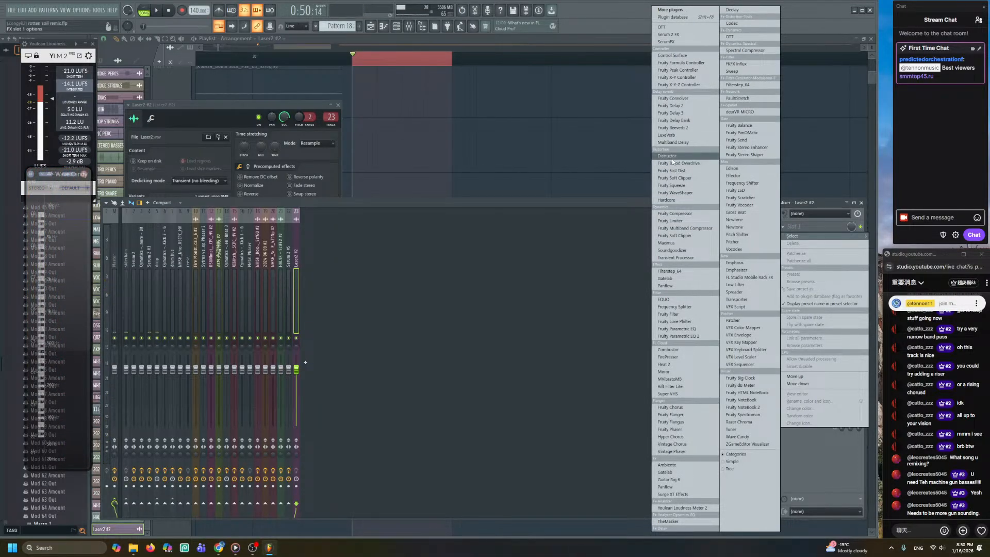
click(675, 213)
key(space)
- Tune the Fruity Compressor on Laser2 during playback: ratio 11.5:1, lower threshold, and adjusted attack and release, with release at about 146 ms
drag(198, 73, 244, 170)
drag(178, 184, 178, 171)
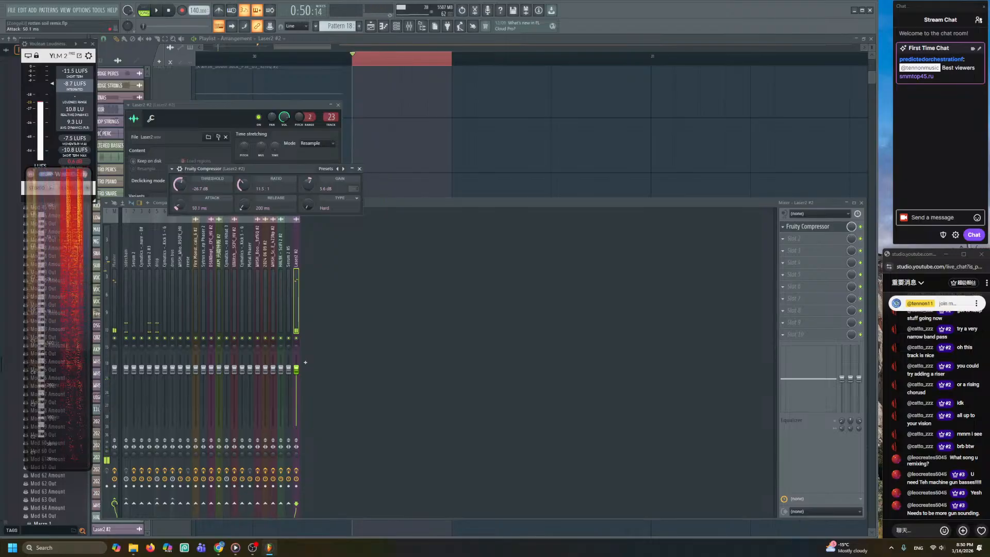
drag(179, 206, 180, 203)
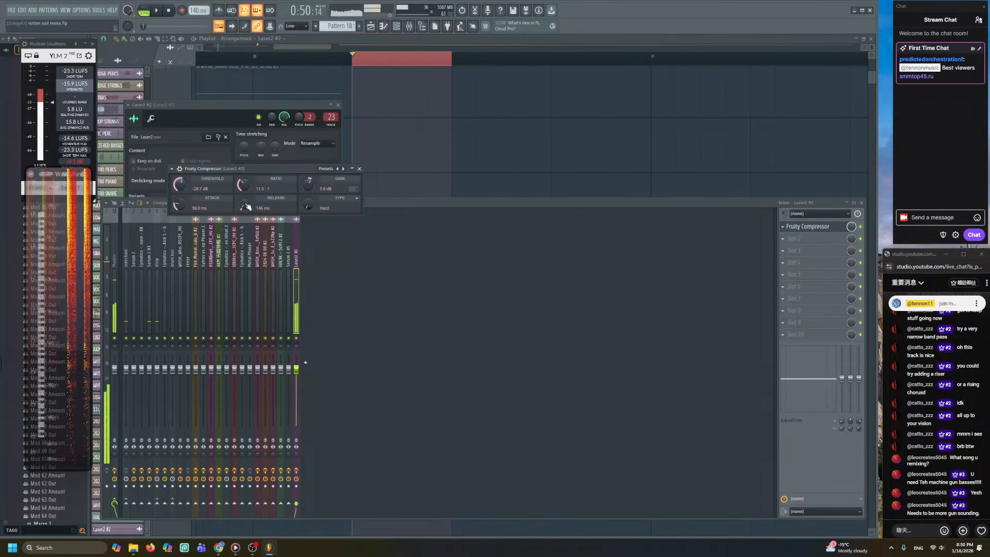
key(space)
- Shift the Fruity Compressor down one slot and insert Fruity Parametric EQ 2 ahead of it on the Laser2 mixer track
click(783, 227)
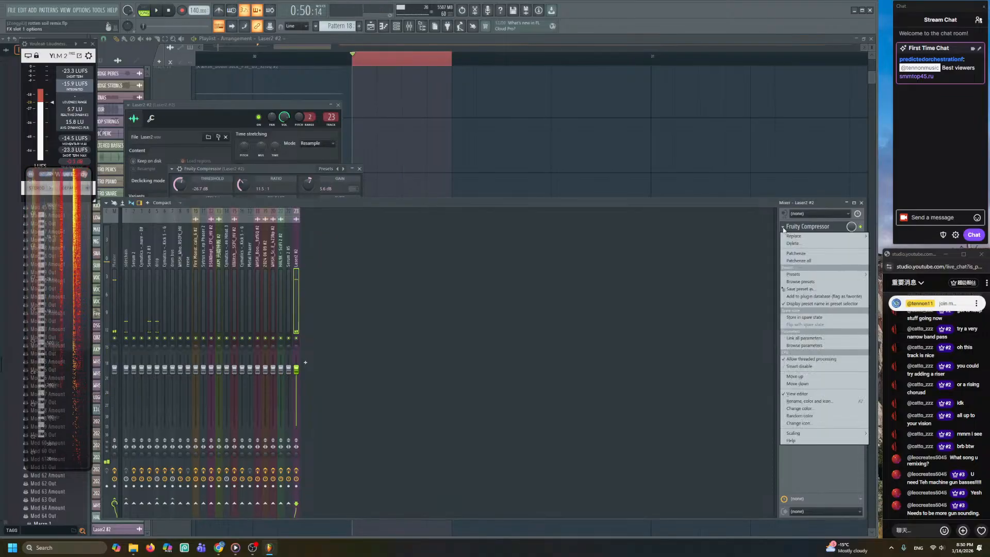
click(784, 228)
click(783, 228)
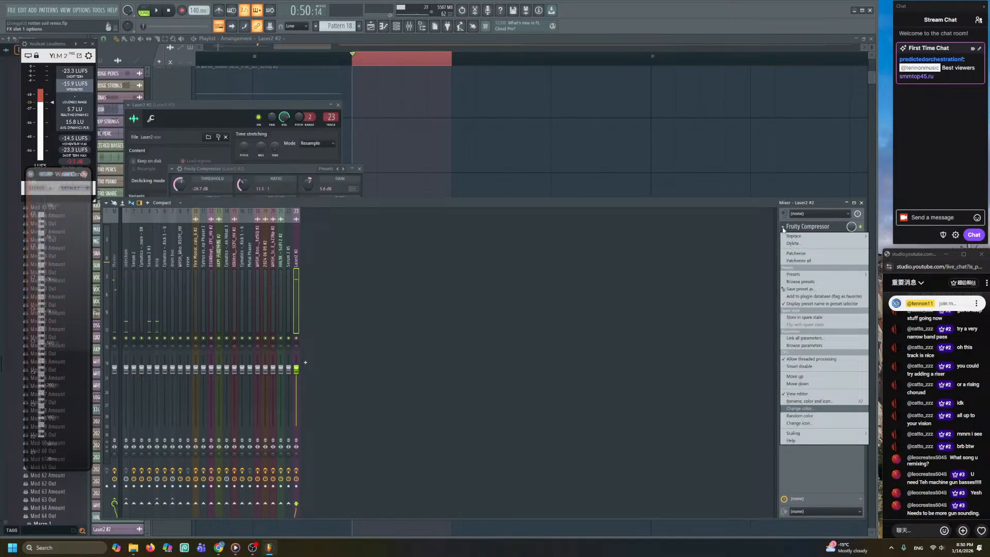
key(Up)
key(Up)
key(Up)
key(Return)
click(783, 229)
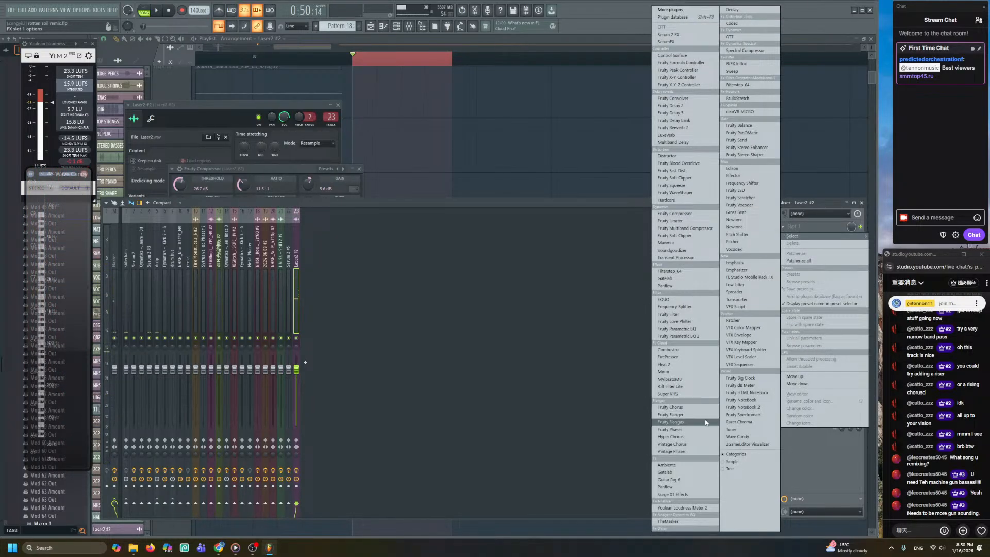
click(688, 336)
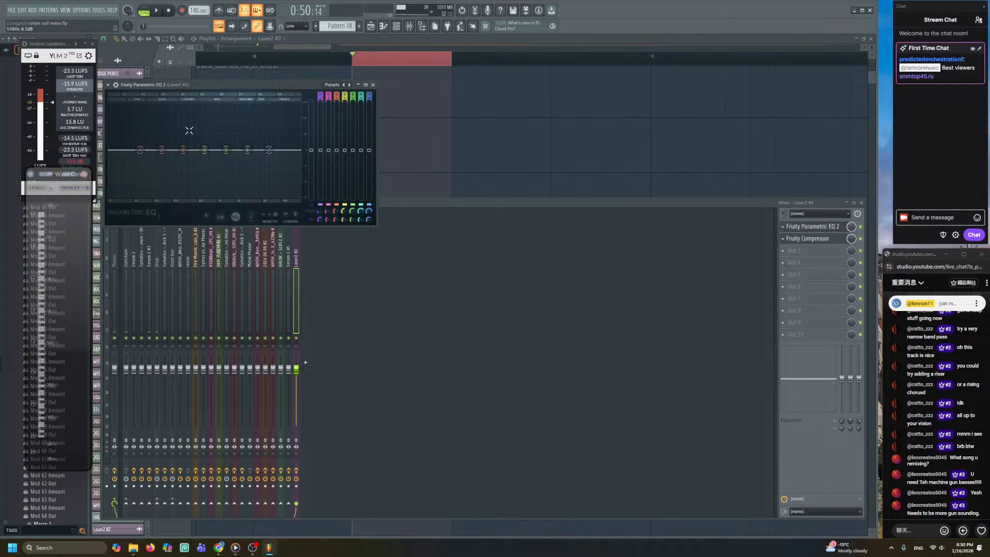
- Cut the Laser2 lows with a steep high-pass on band 1 and boost band 4 slightly while auditioning the loop
key(space)
drag(140, 151, 195, 194)
mouse_move(205, 150)
mouse_down()
mouse_move(205, 120)
mouse_move(215, 140)
mouse_up()
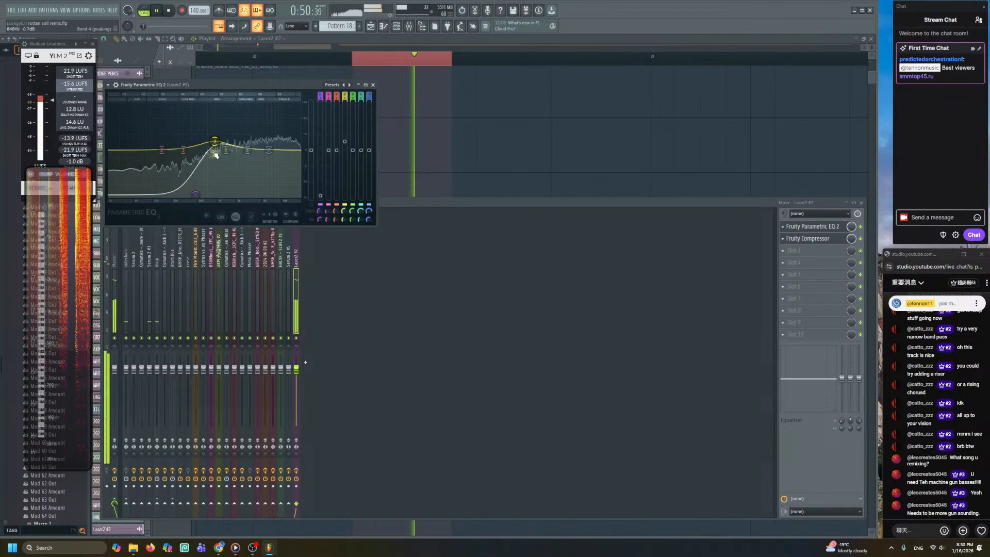
key(space)
key(space)
key(space)
key(space)
click(811, 229)
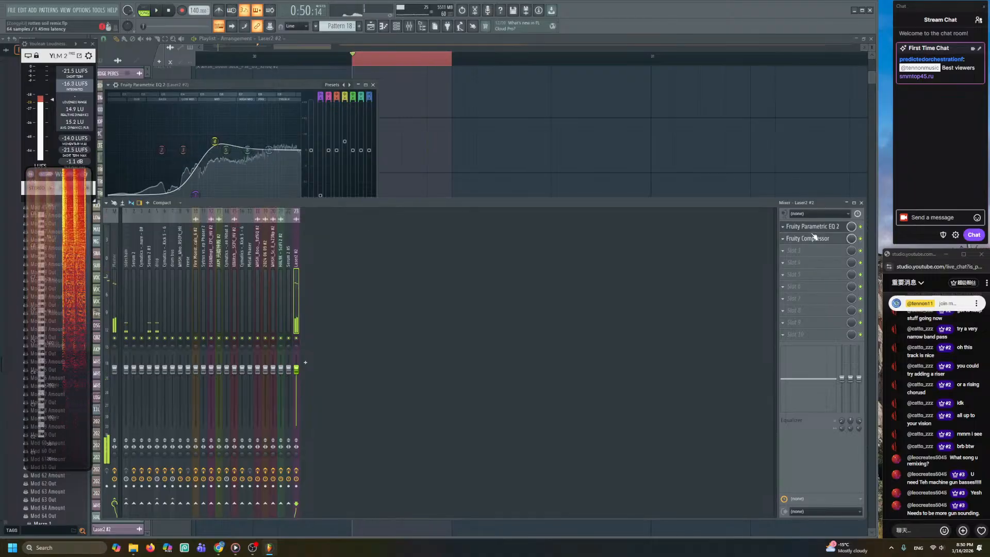
key(space)
key(space)
- Add Distructor in the third effect slot with a Distortion module set to Harmor Classic, pre amp at about 60%
click(811, 250)
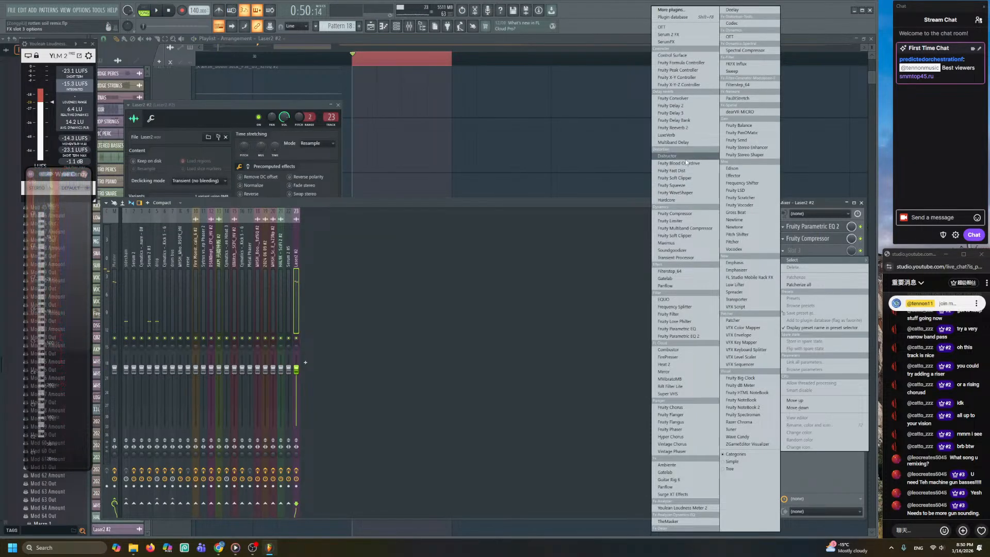
click(686, 161)
click(447, 100)
click(464, 103)
click(164, 230)
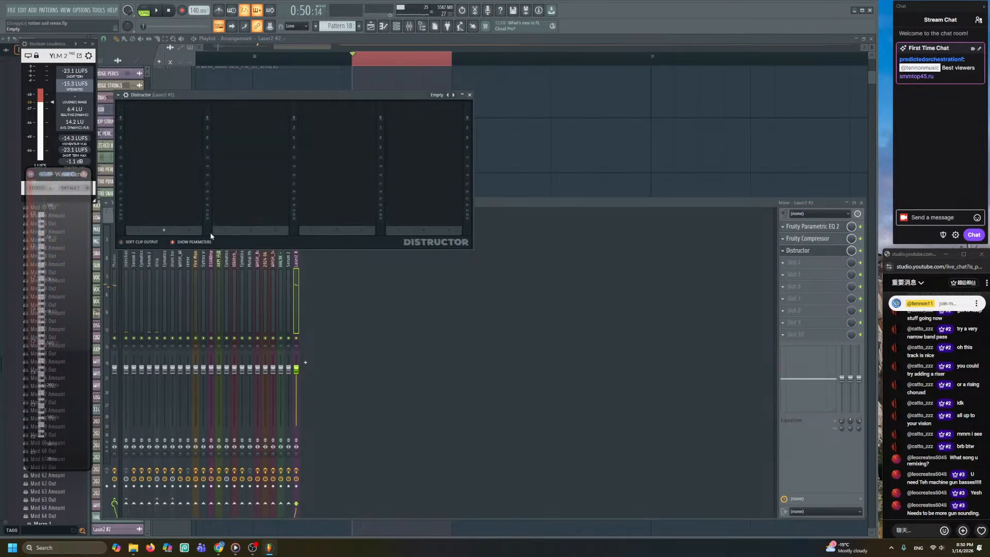
click(165, 198)
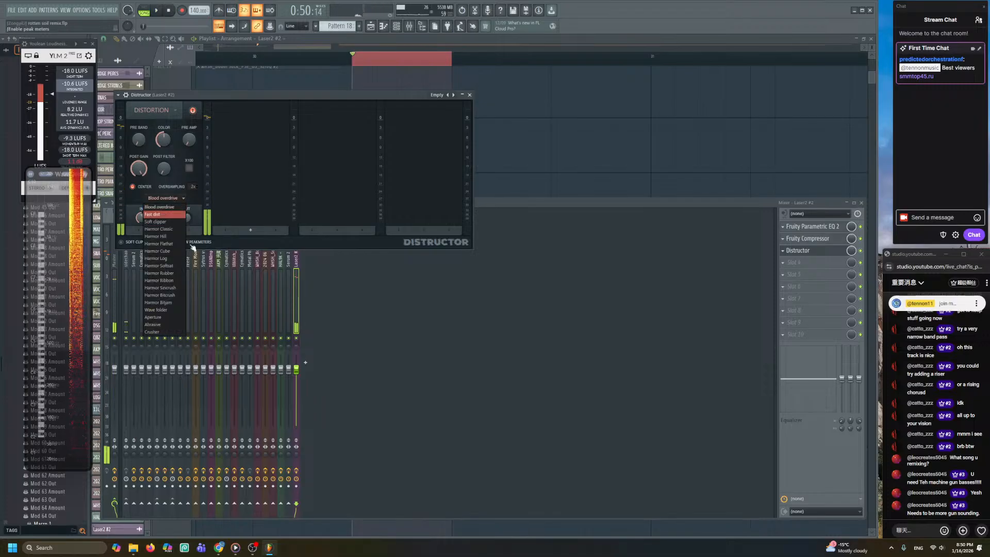
click(172, 230)
key(space)
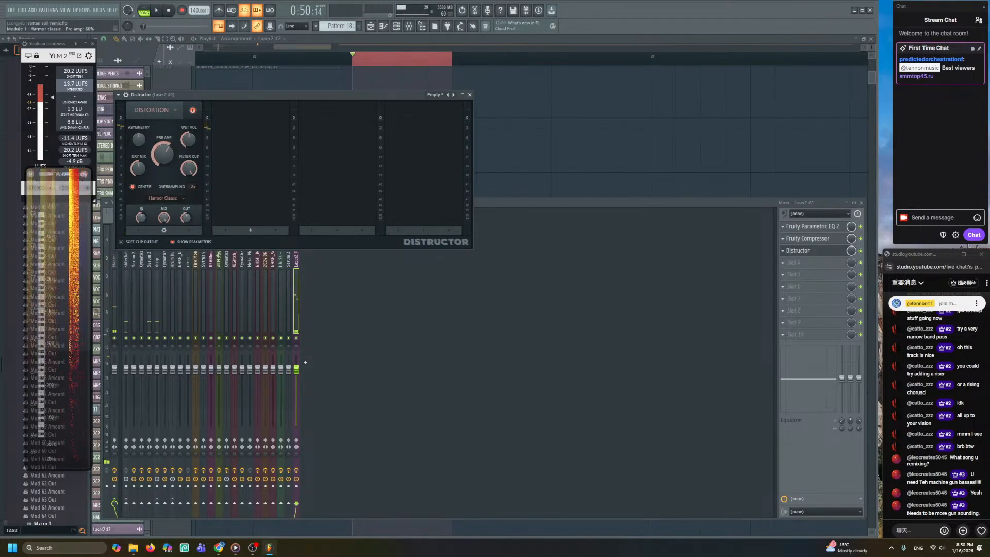
- Move Distructor down one slot, insert Transient Processor before it, and audition the processed laser
click(789, 251)
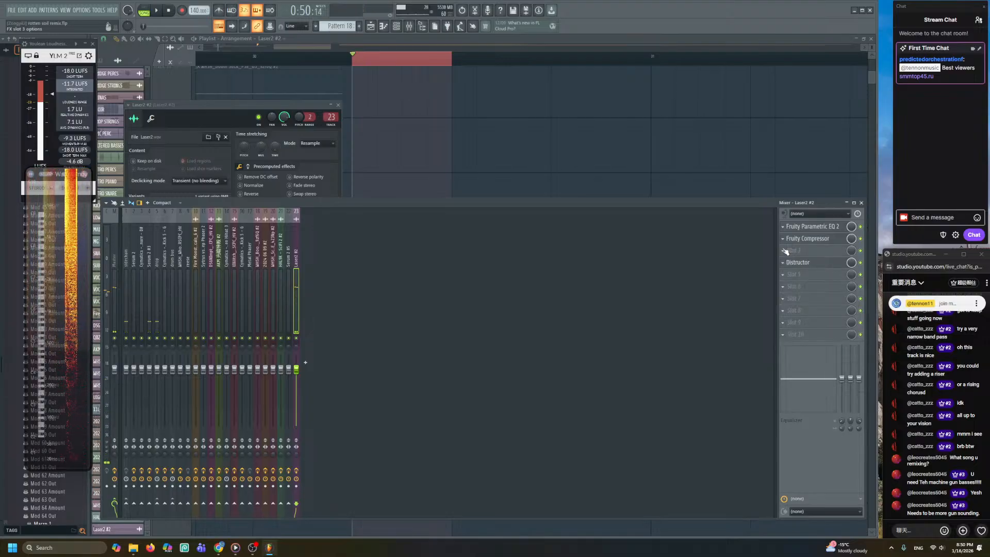
click(785, 251)
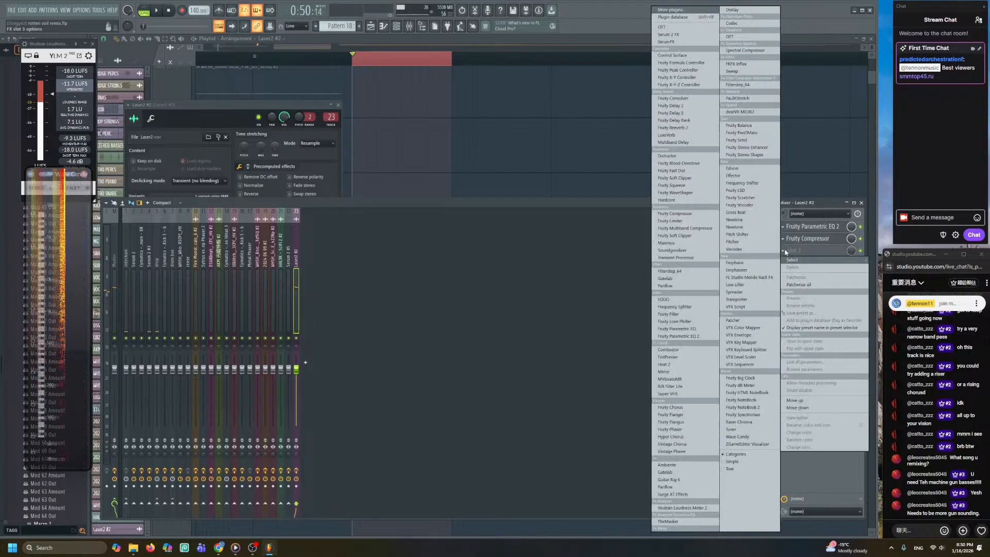
click(676, 257)
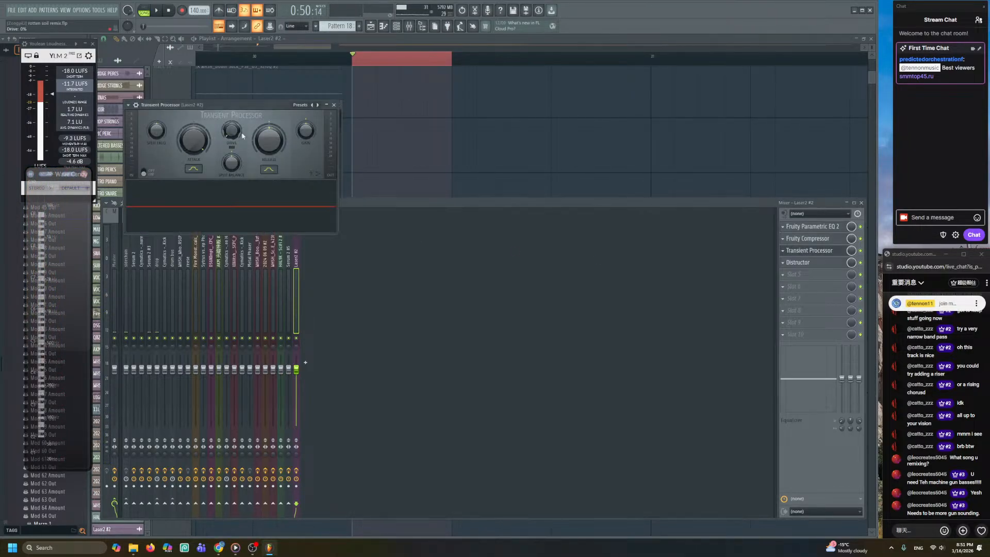
key(space)
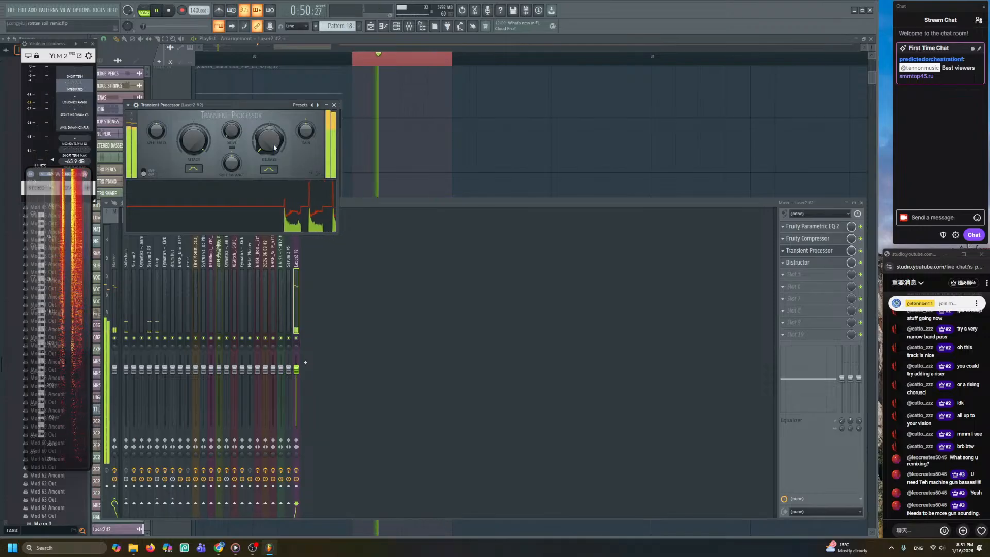
right_click(436, 171)
key(space)
- Clear the loop and move the Laser2 clip along Track 18 into bar 38 of the next drop section during playback
scroll(345, 217, down, 3)
scroll(344, 217, down, 2)
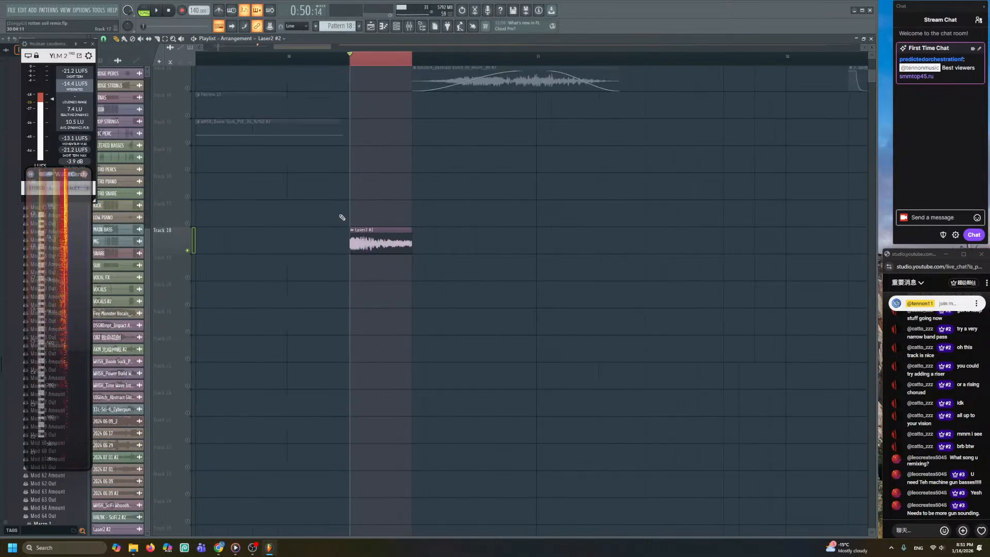
scroll(254, 150, down, 2)
scroll(254, 150, down, 3)
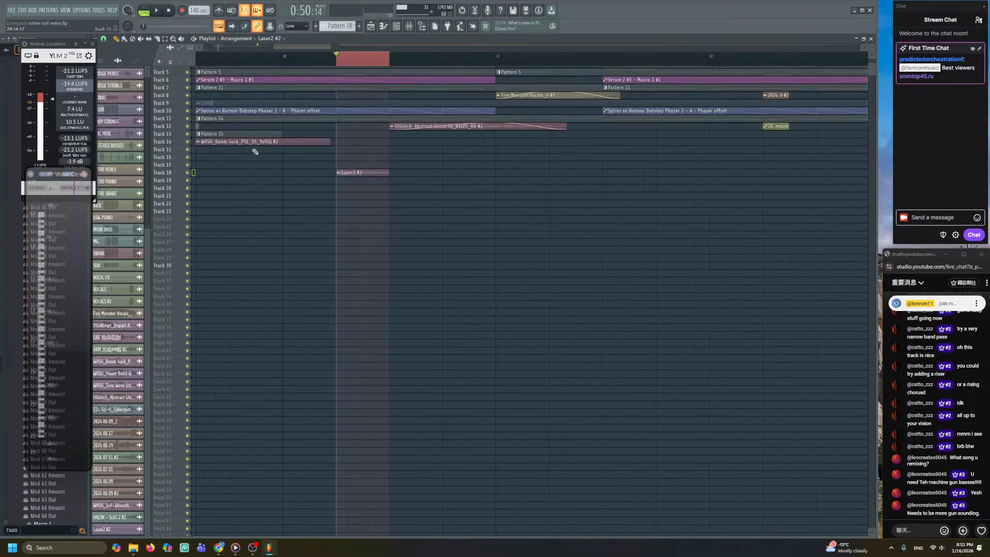
scroll(254, 150, up, 3)
scroll(254, 147, down, 2)
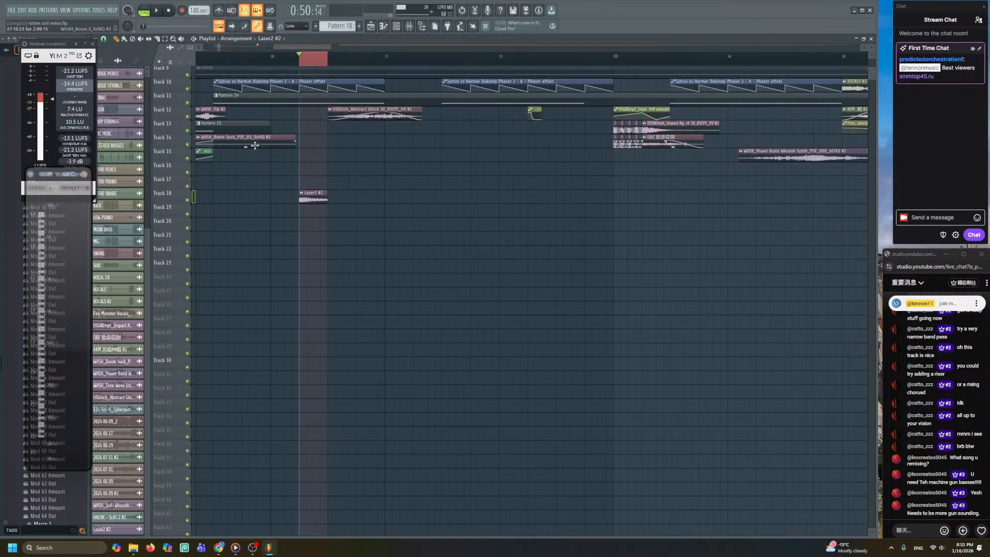
scroll(254, 147, up, 3)
scroll(299, 98, left, 2)
key(space)
scroll(433, 278, up, 3)
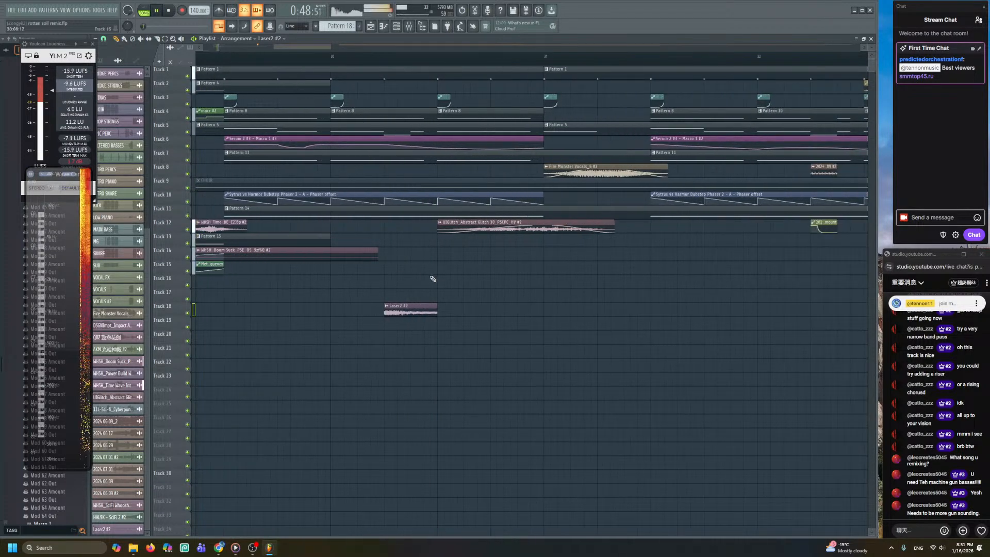
drag(423, 309, 824, 307)
scroll(625, 312, down, 3)
scroll(289, 296, right, 5)
scroll(275, 308, down, 3)
drag(534, 307, 469, 309)
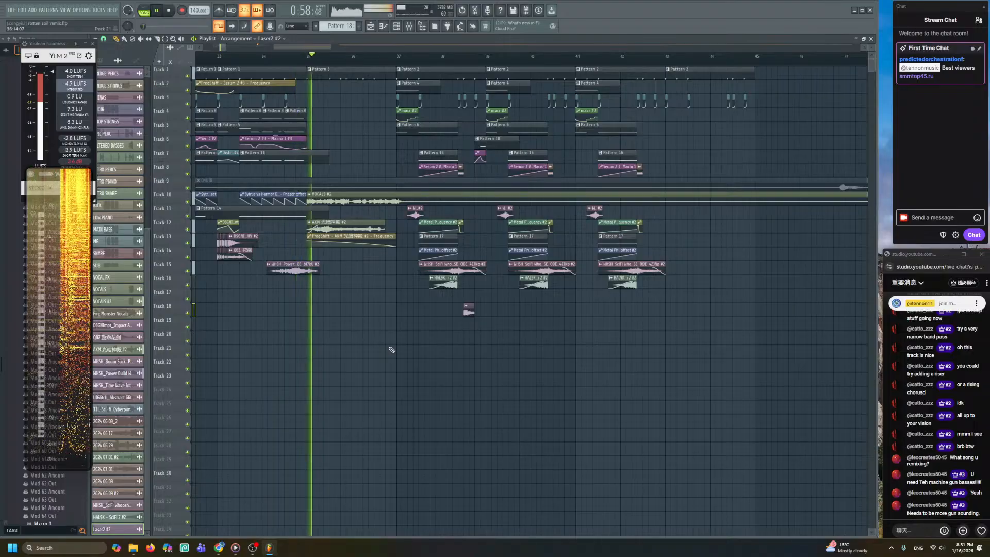
- Audition the drop around bar 38 and try starting the Laser2 clip one step later
scroll(395, 348, up, 2)
scroll(340, 385, up, 2)
scroll(404, 389, up, 3)
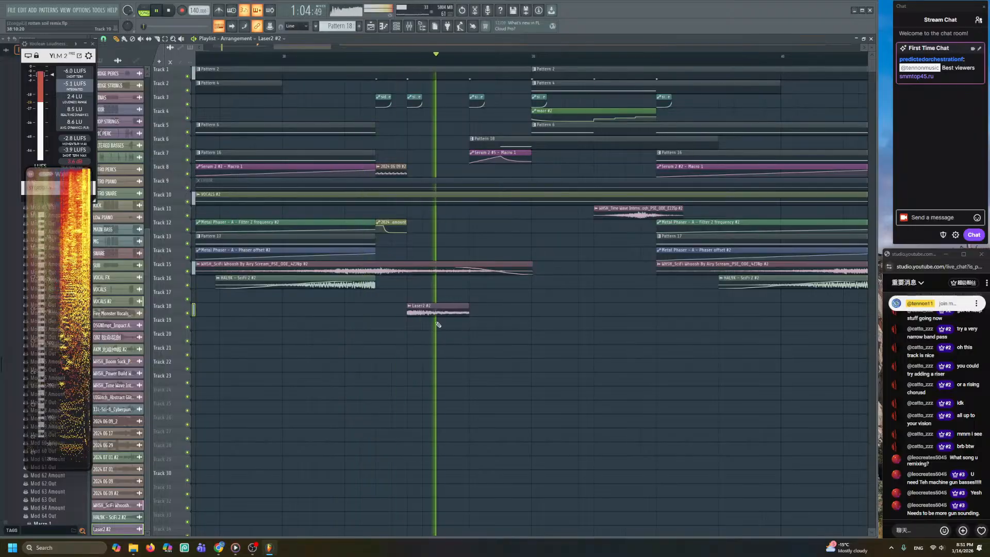
click(377, 58)
drag(445, 308, 456, 308)
key(space)
scroll(456, 308, up, 2)
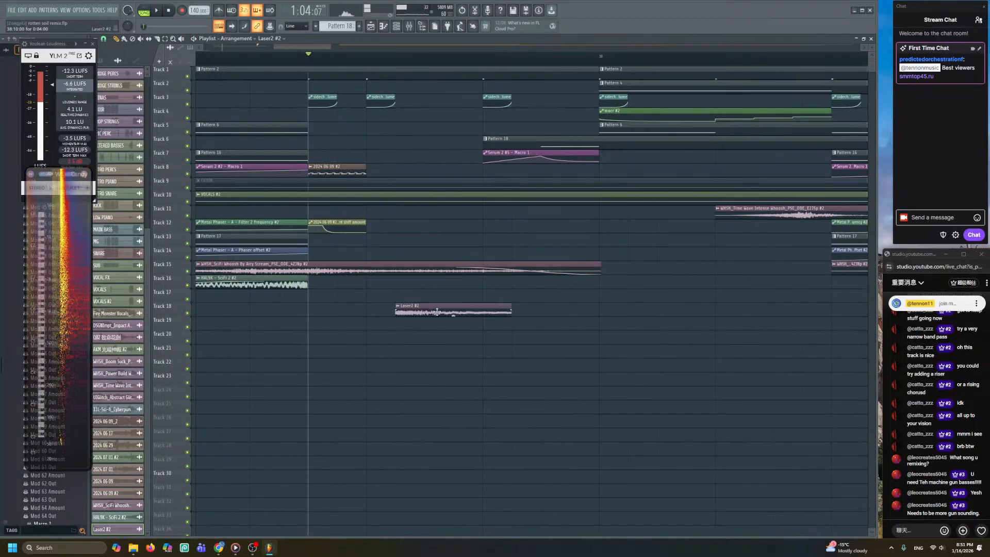
- Set the playlist snap to 1/3 beat and start the Laser2 clip one third into the third beat of bar 38
click(104, 40)
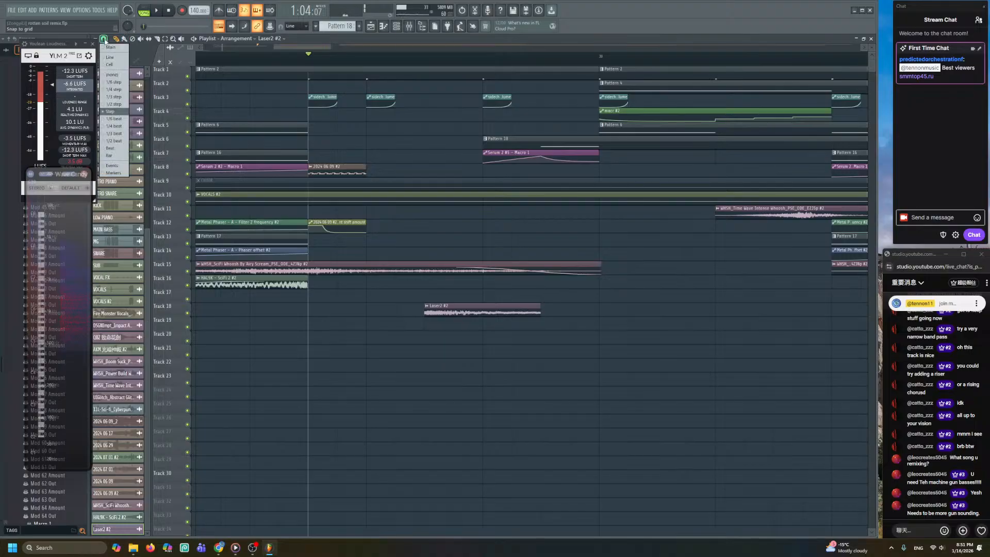
click(117, 134)
scroll(452, 239, up, 1)
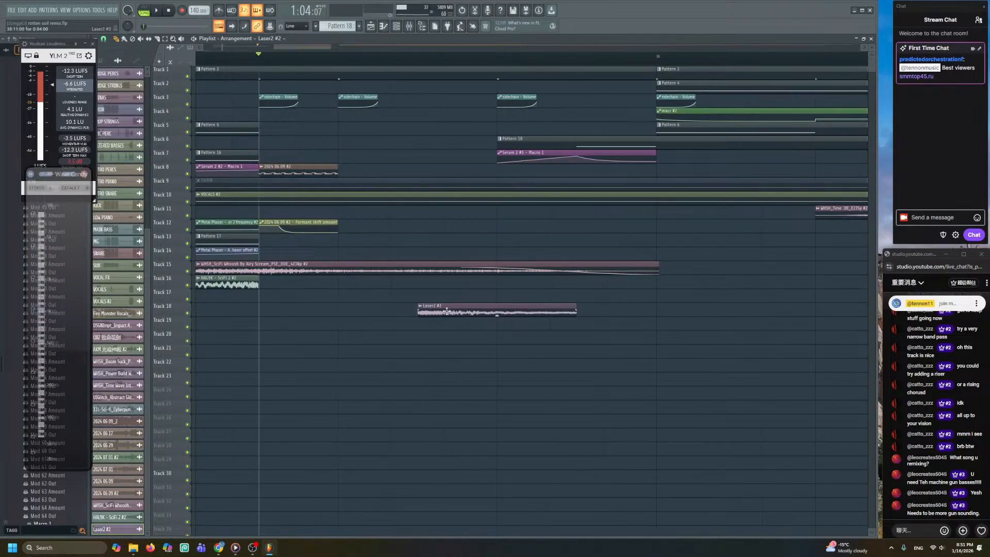
scroll(441, 316, up, 1)
drag(441, 316, 397, 315)
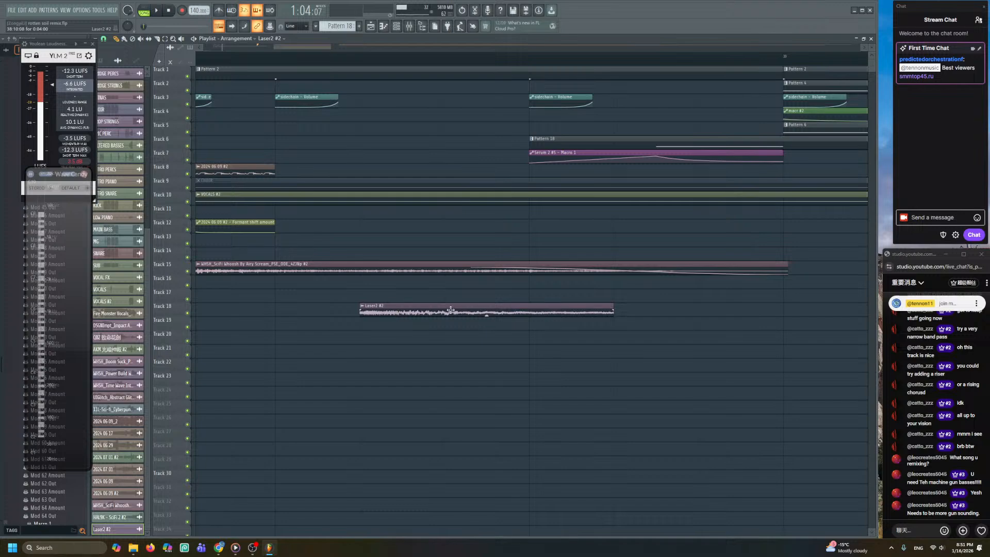
- Shorten the Laser2 clip to a third of a beat, repeat it directly behind itself, and audition the pair
drag(601, 305, 450, 316)
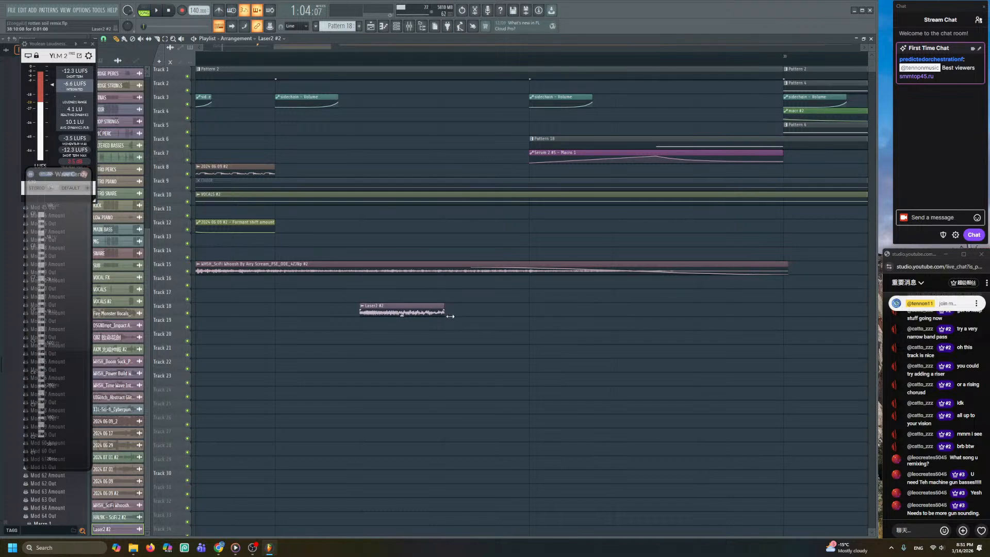
key(space)
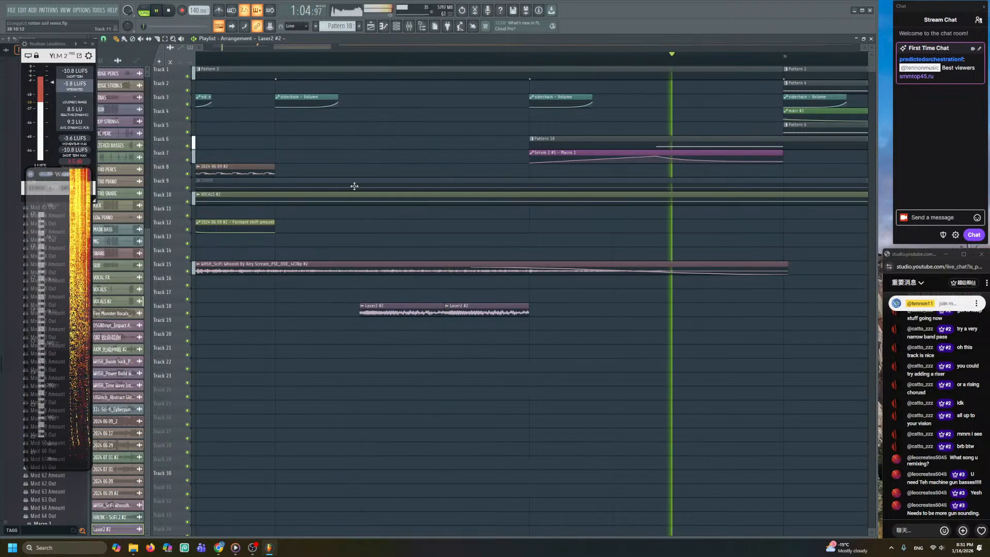
- Loop the third beat of bar 38 and add a second Parametric EQ 2 after Distructor, raising its main level about 12.5 dB
right_click(276, 57)
click(281, 55)
drag(281, 55, 527, 67)
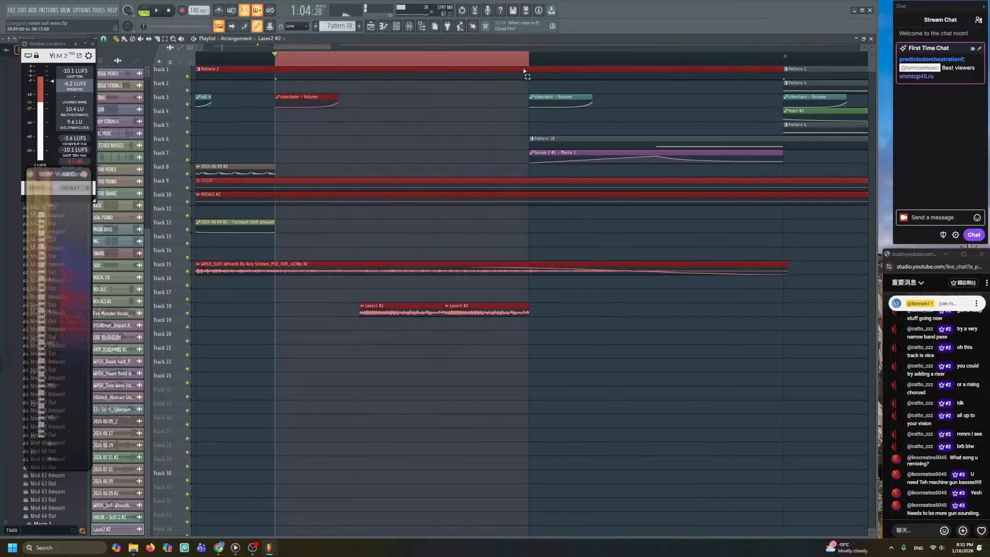
click(415, 27)
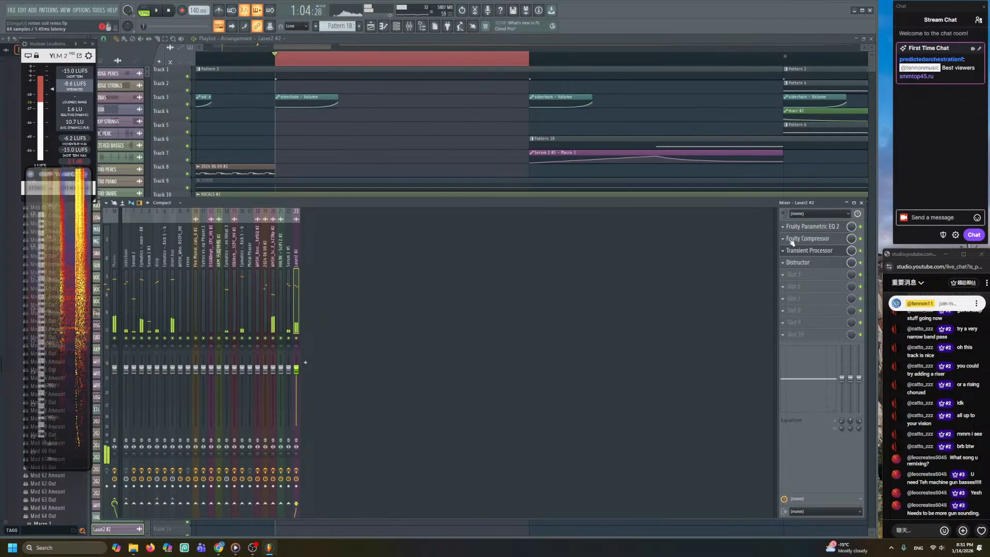
click(782, 274)
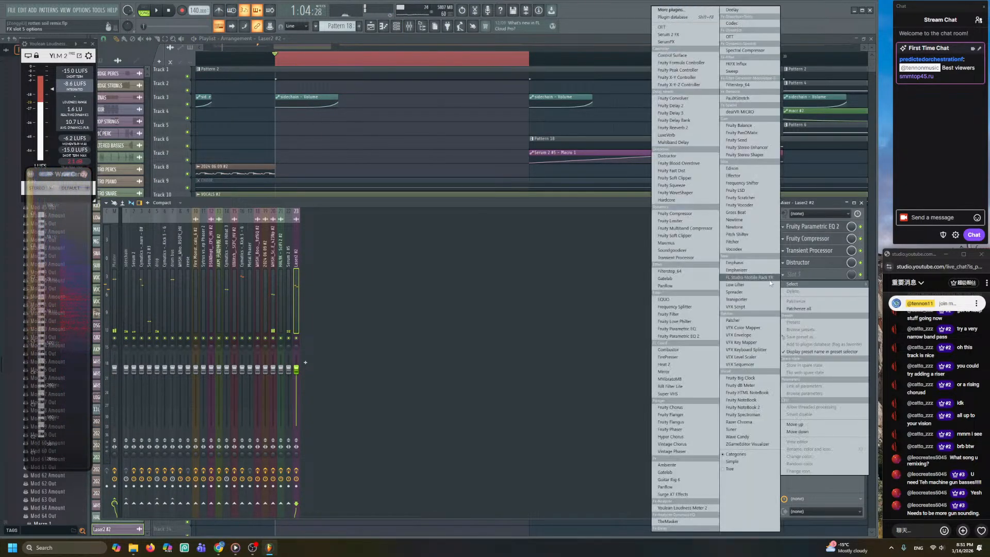
click(688, 336)
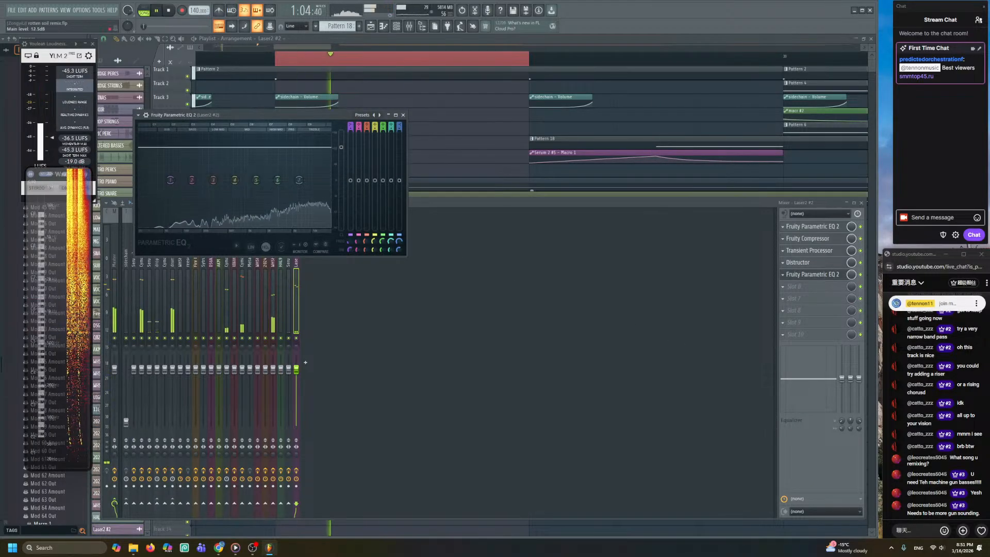
key(F12)
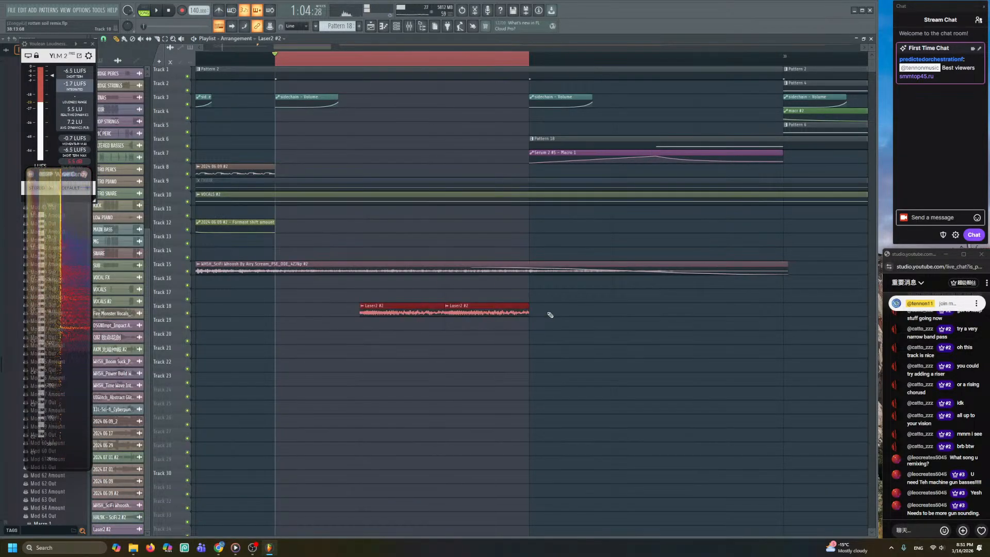
- Add long fade-outs to both short Laser2 clips while listening, and open the Laser2 audio clip's settings
key(space)
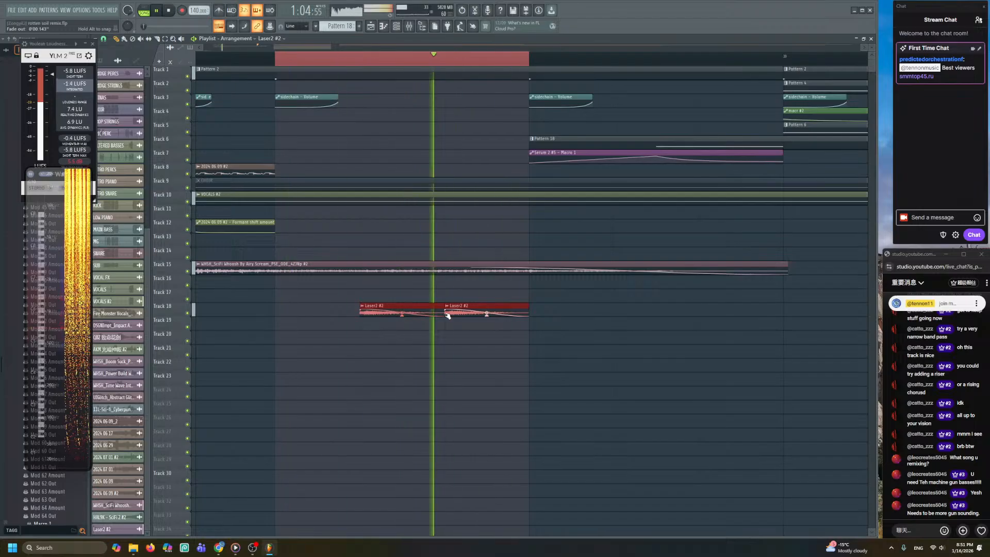
key(space)
ctrl+click(462, 349)
double_click(420, 308)
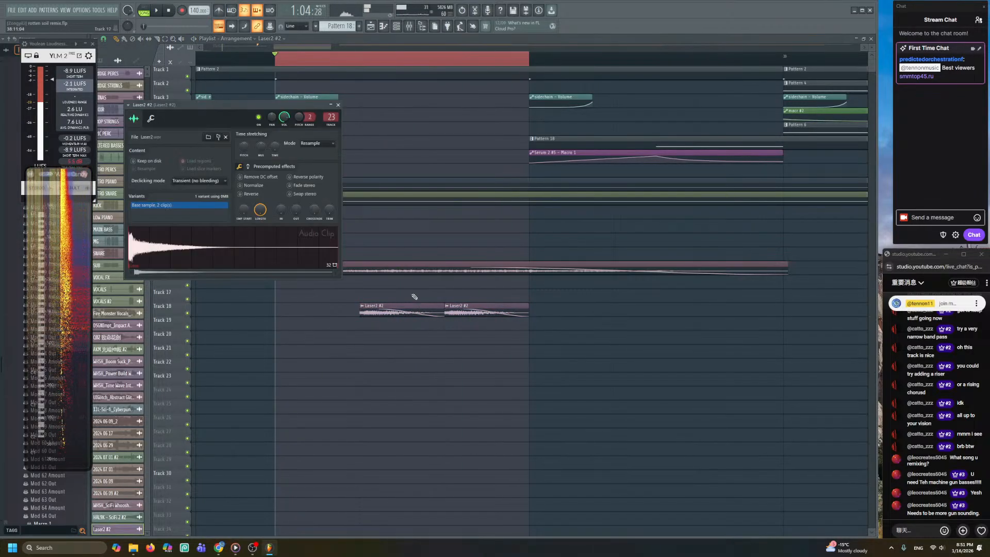
- Change the Laser2 clip's time-stretching mode to Stretch Pro and audition formant shifts of -1100 and -300 cents
click(323, 148)
click(315, 154)
key(space)
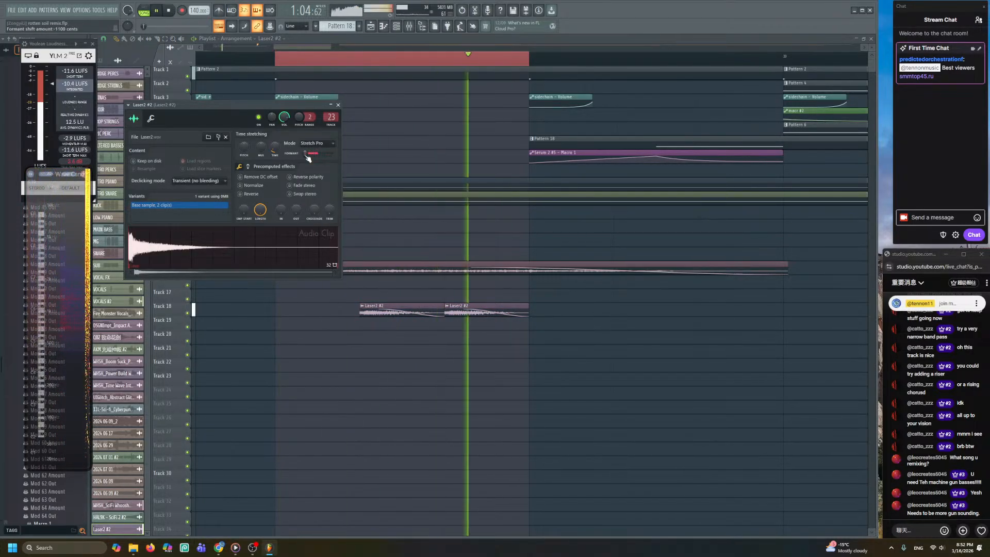
key(space)
key(space)
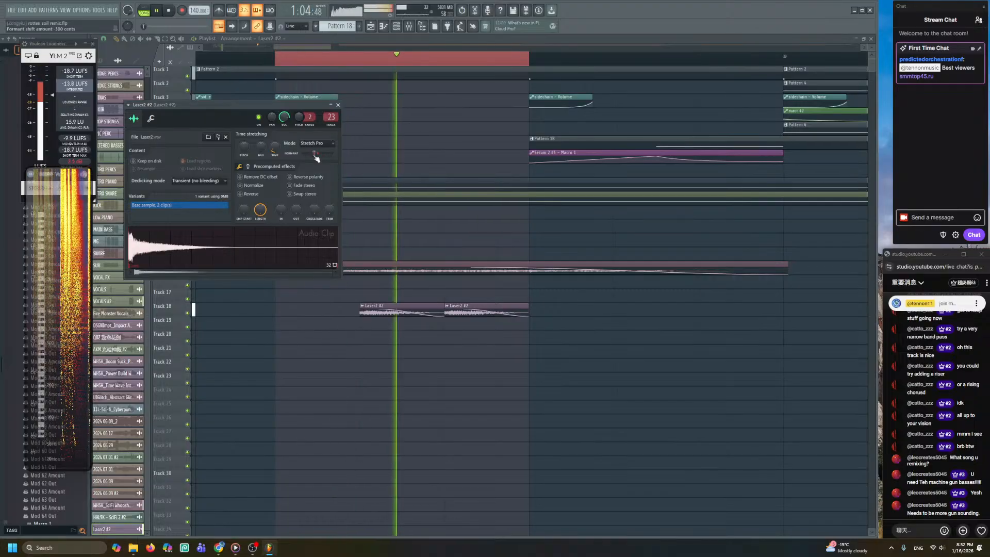
key(space)
- Check the first Parametric EQ 2 on the Laser2 mixer track and look through the Sci-Fi sample folder from the clip's settings
click(338, 105)
click(408, 26)
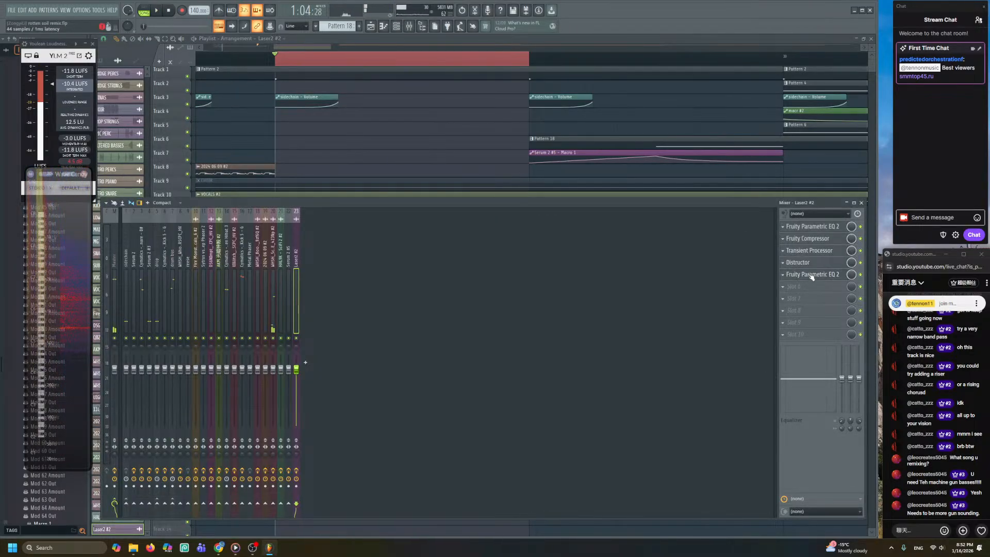
click(805, 226)
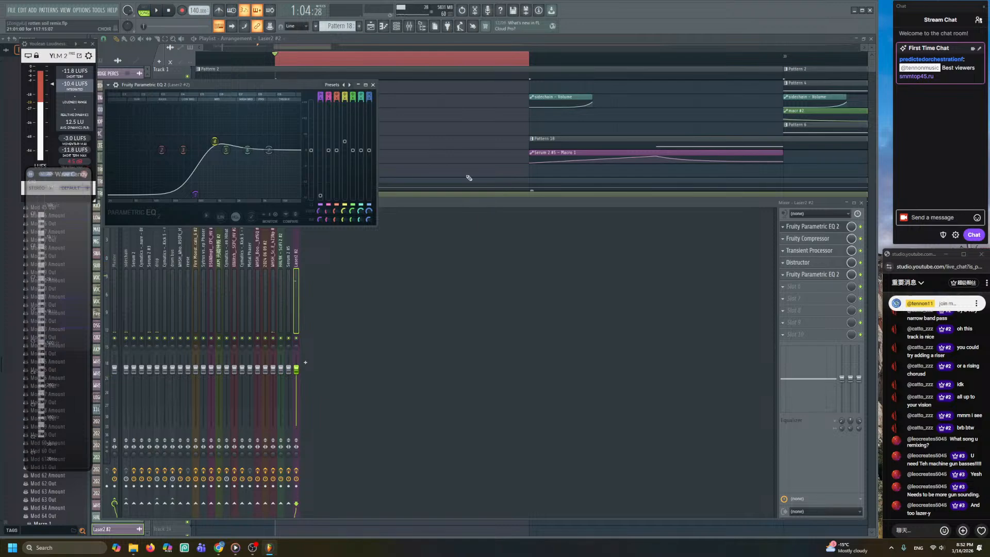
click(459, 146)
double_click(414, 306)
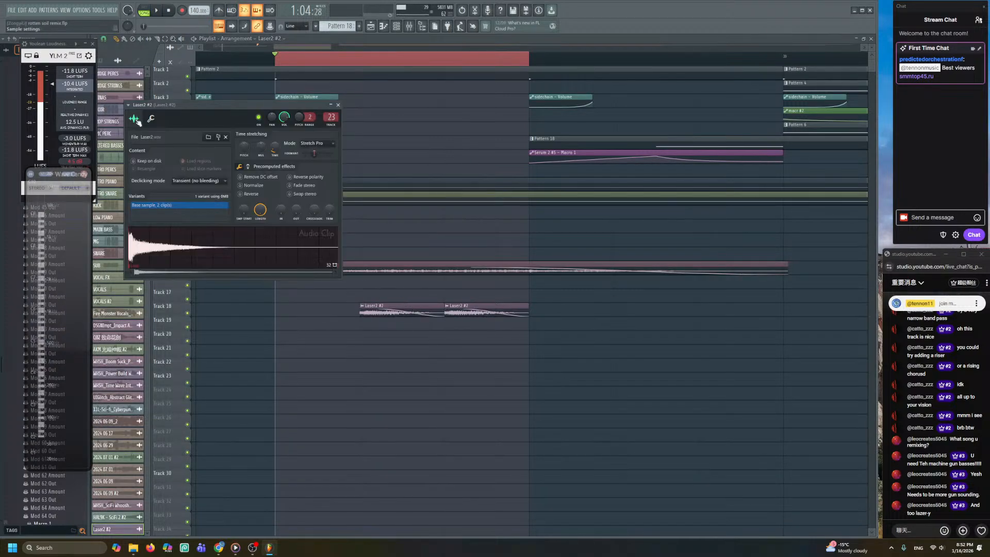
click(209, 137)
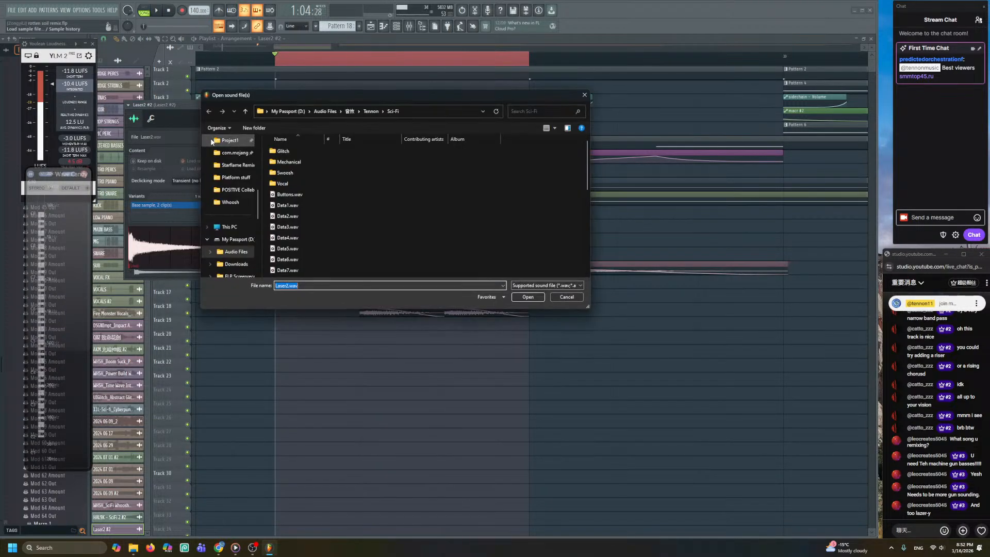
click(566, 297)
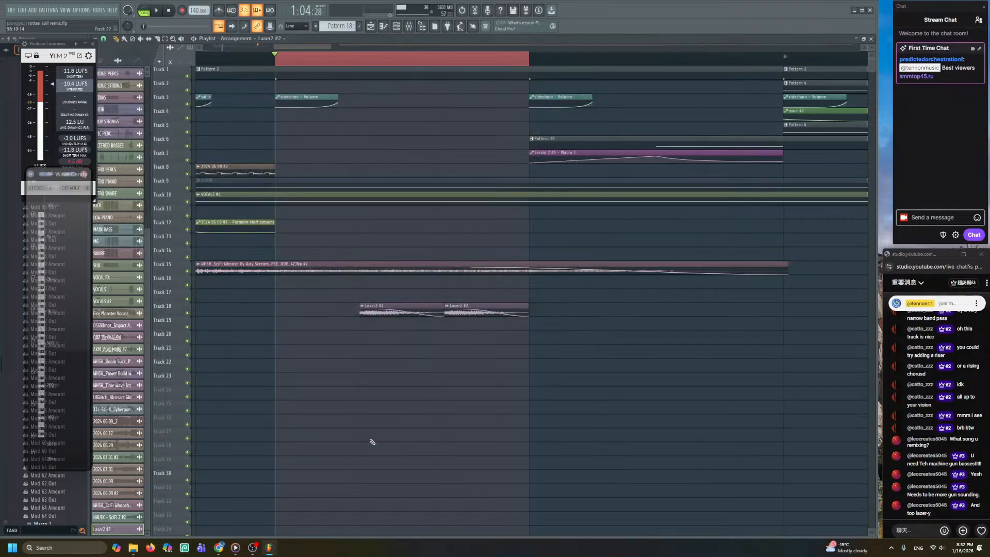
- Switch to Chrome, search for "tearout sample pack free" in a new tab, and open the SoundCloud result "2026 free tearout sample pack"
mouse_move(219, 547)
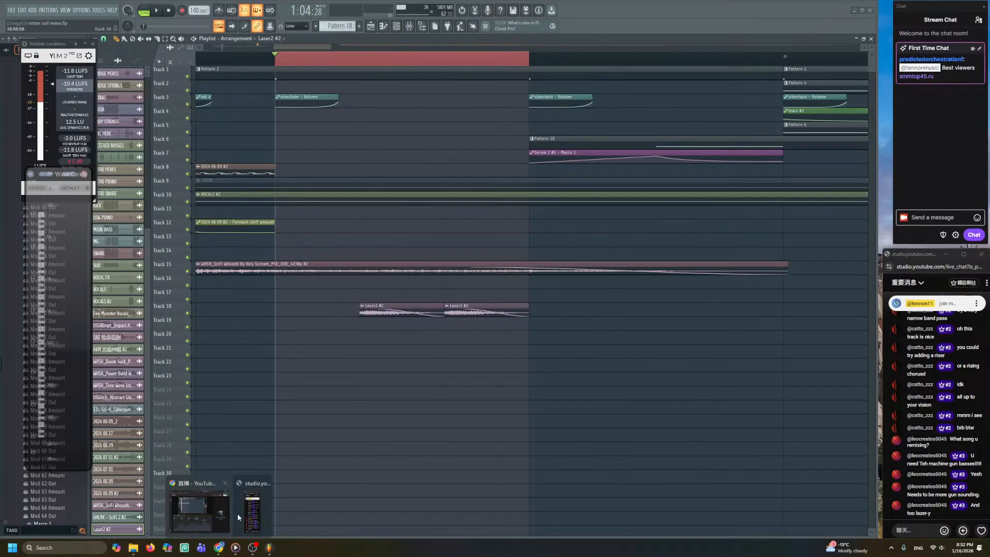
click(205, 519)
click(659, 22)
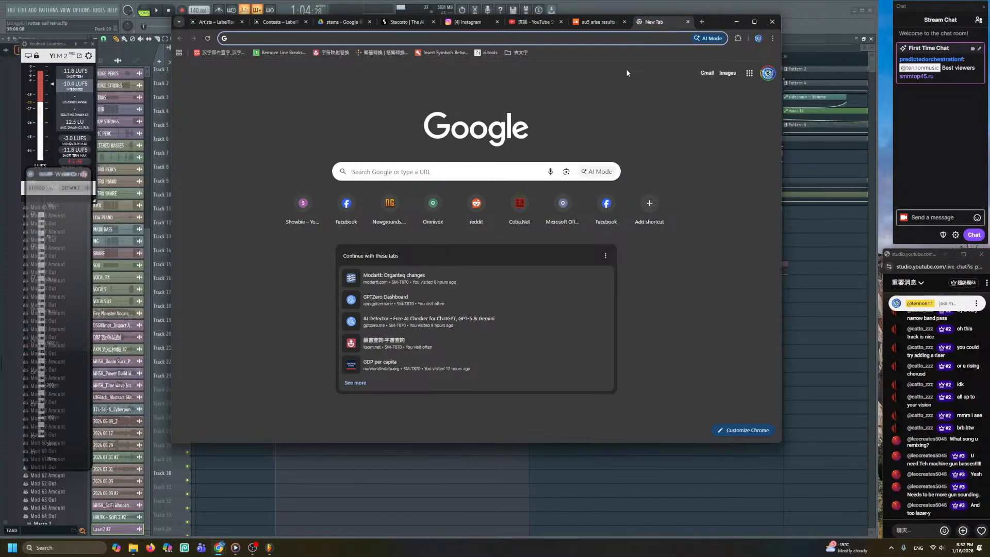
text(tearout samp)
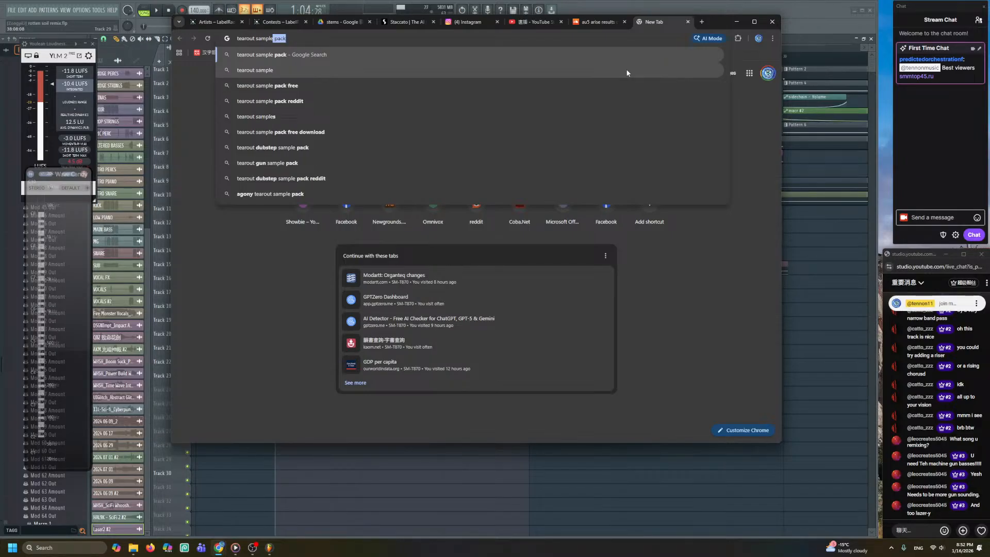
text(le)
click(339, 85)
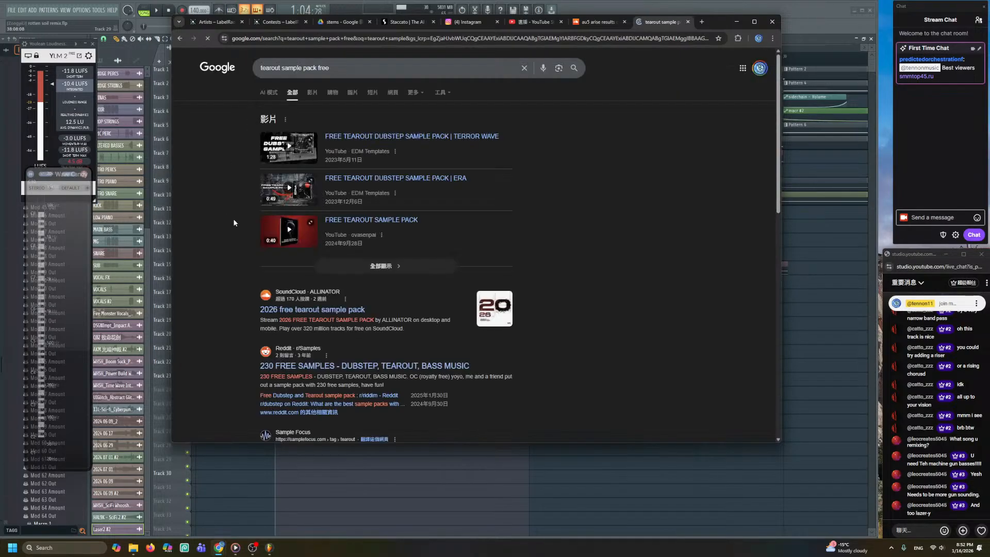
scroll(269, 287, down, 2)
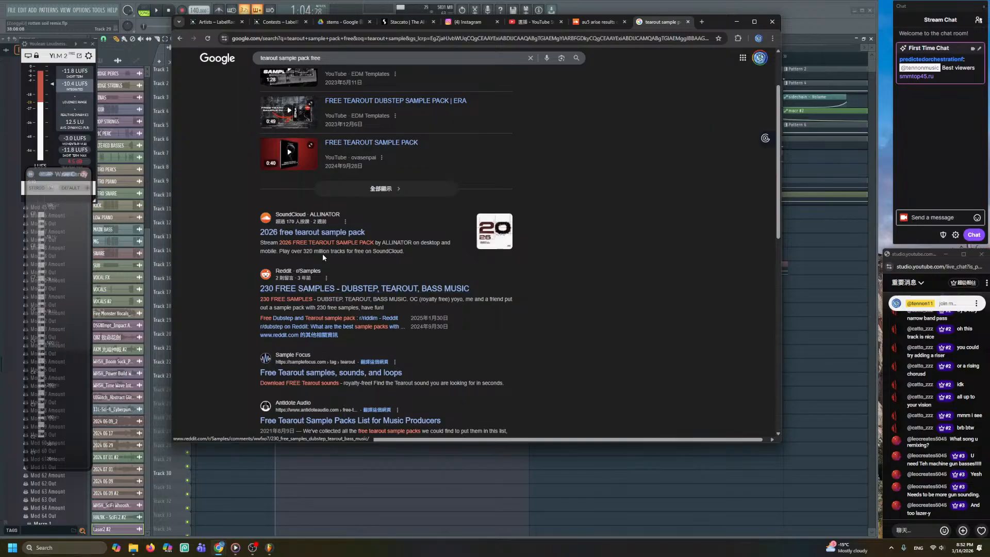
click(341, 236)
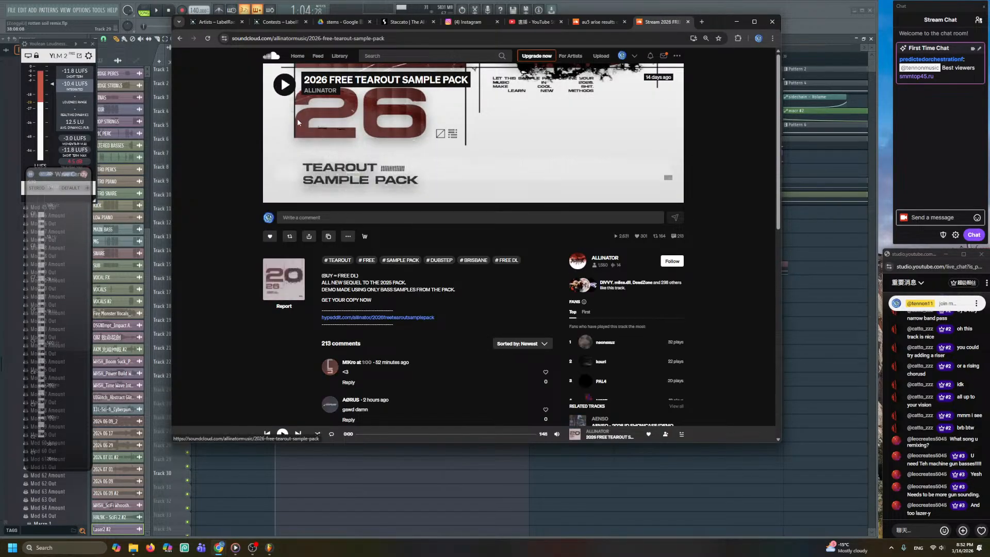
- Preview several parts of the 2026 FREE TEAROUT SAMPLE PACK demo, stop it, and return to the search results
click(285, 88)
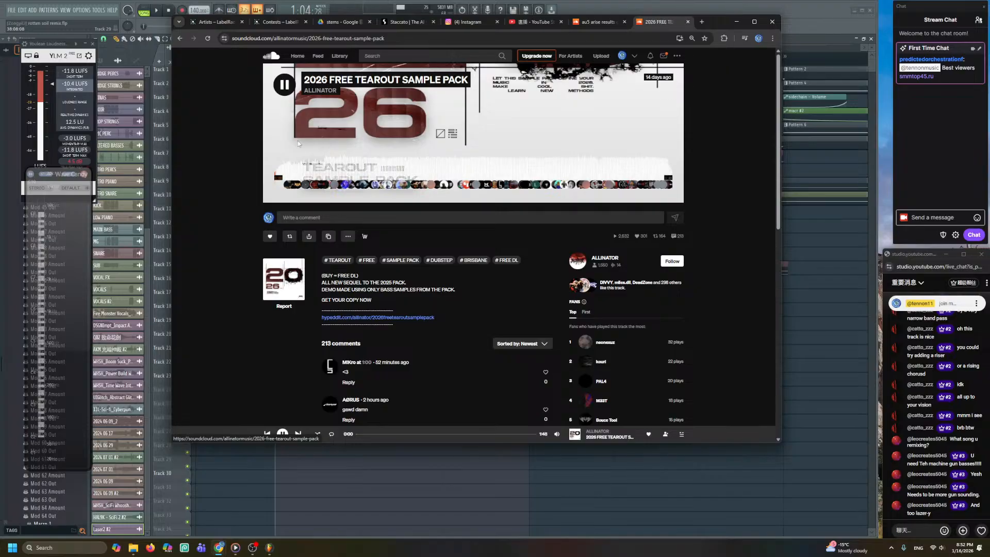
click(315, 173)
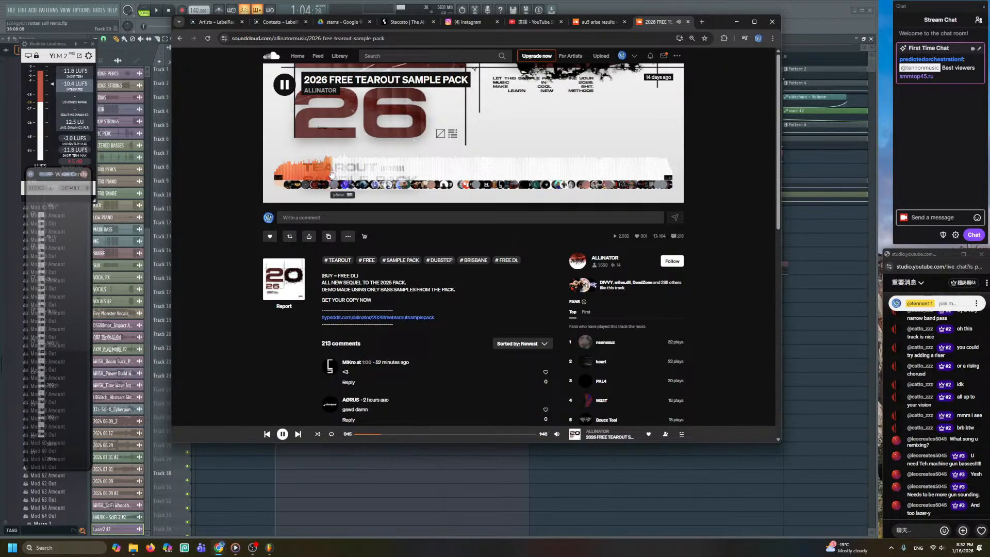
click(361, 178)
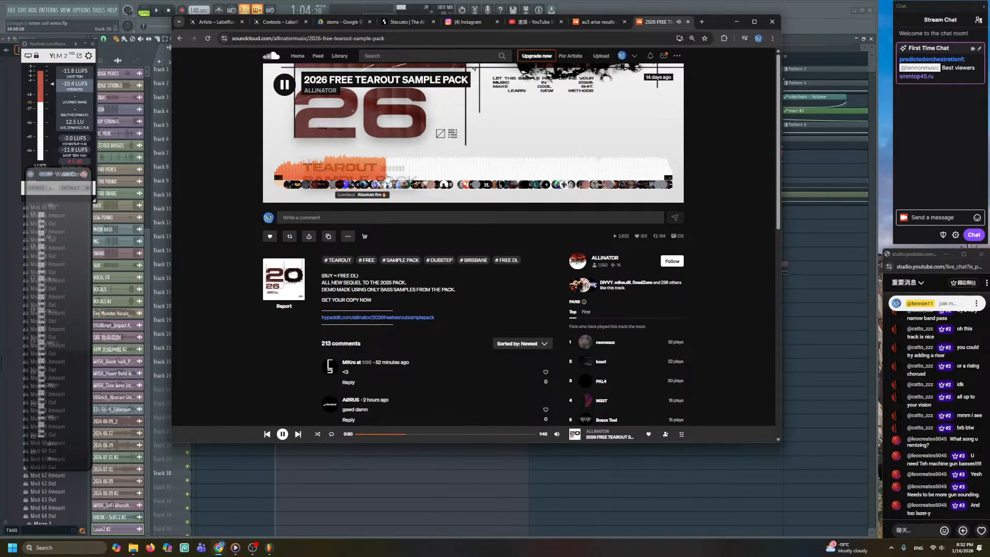
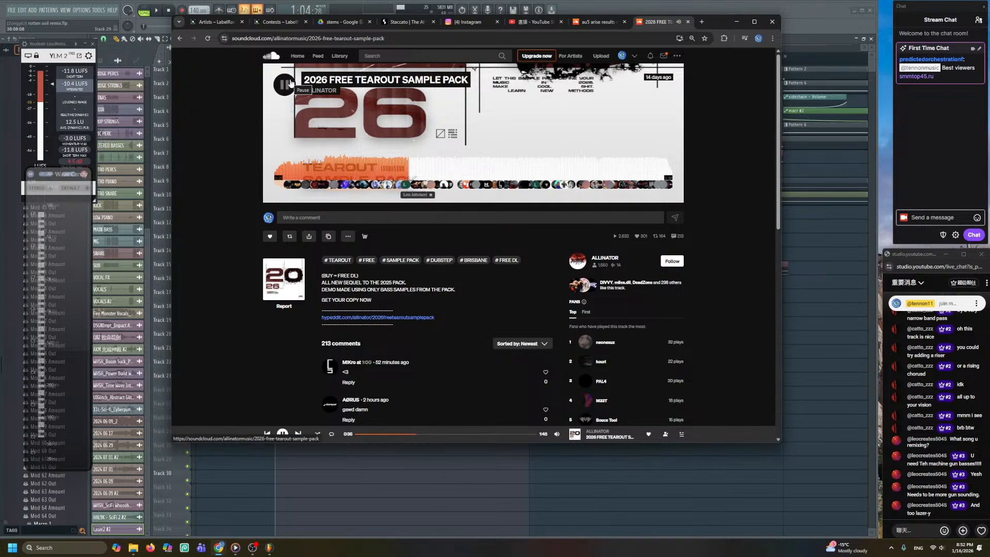
click(287, 83)
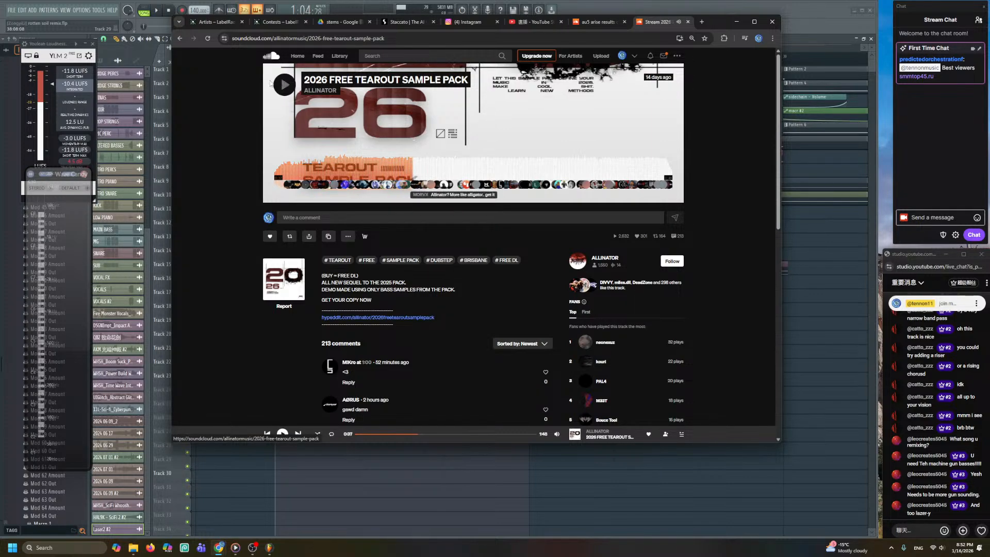
click(179, 38)
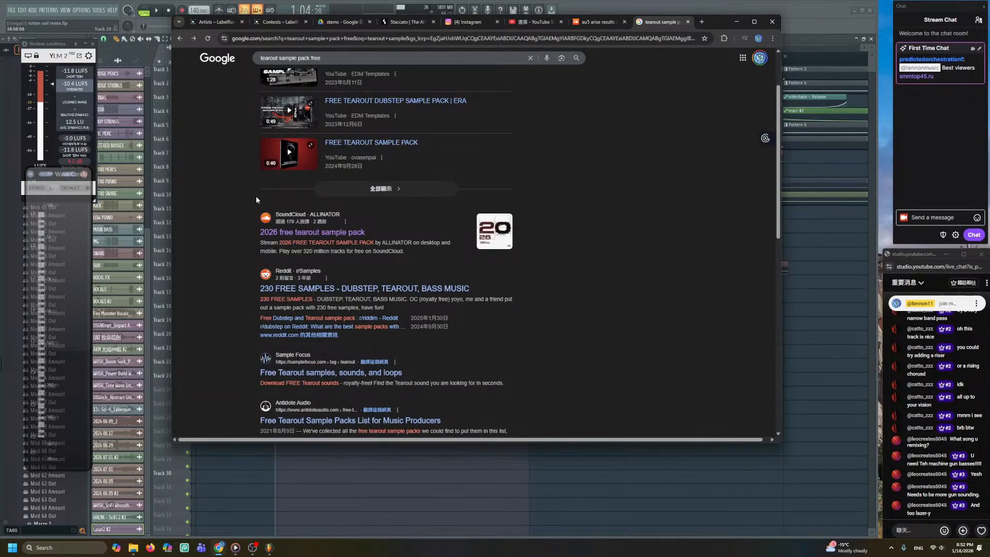
- Preview the YouTube video FREE TEAROUT SAMPLE PACK at several points and switch back to FL Studio
scroll(256, 200, up, 2)
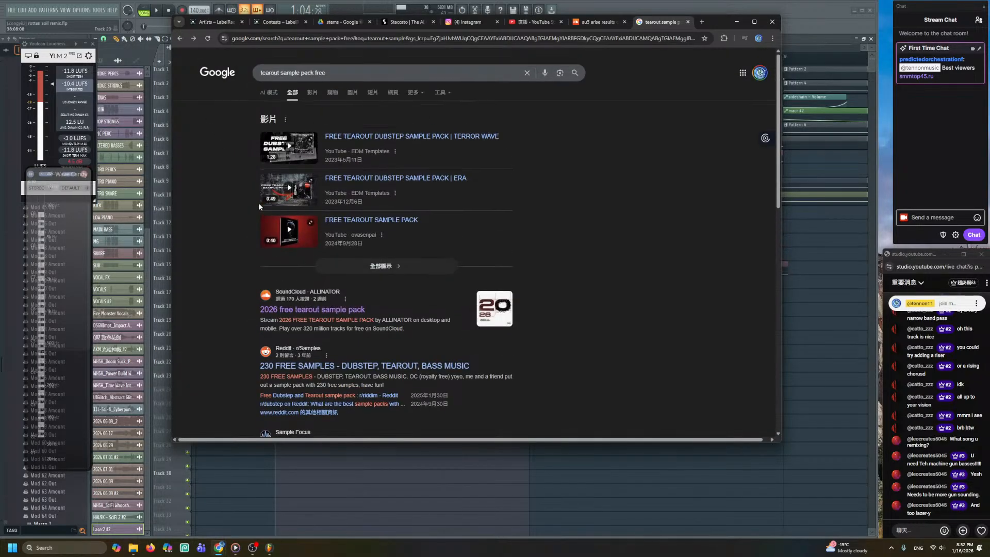
click(287, 230)
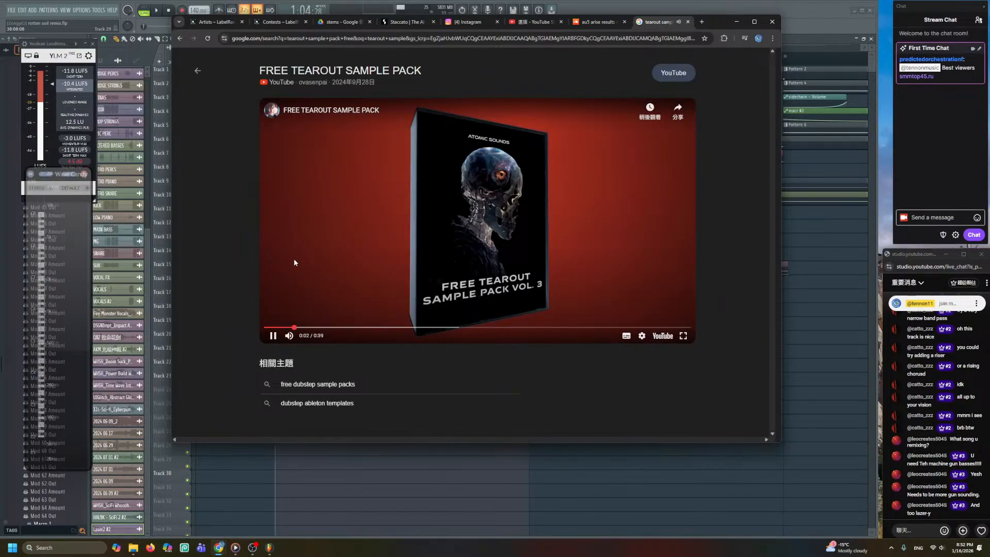
click(405, 327)
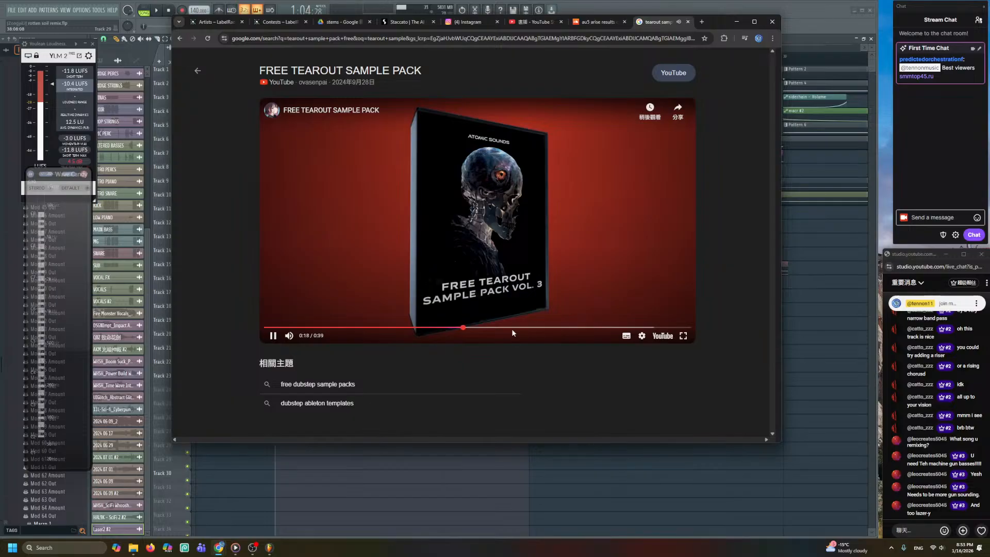
click(573, 327)
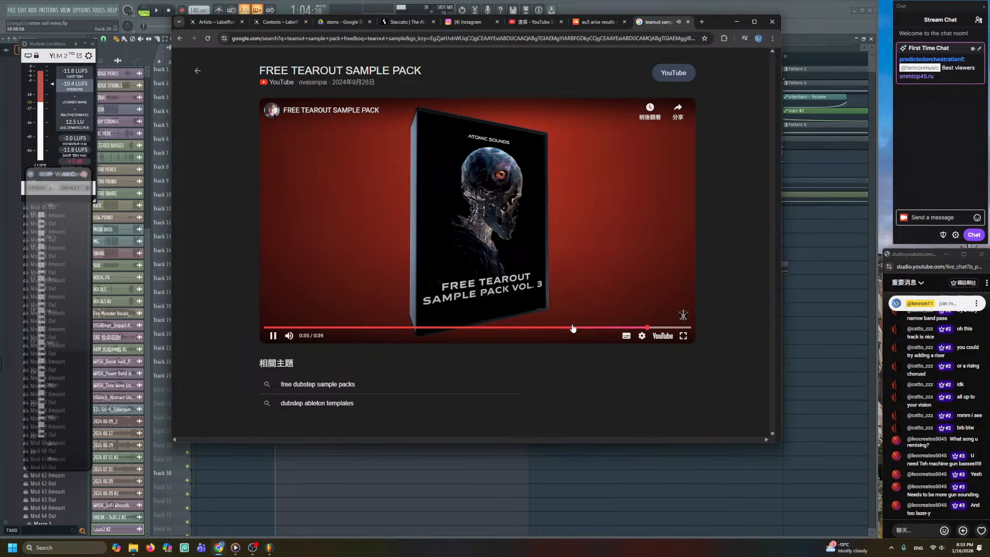
click(507, 484)
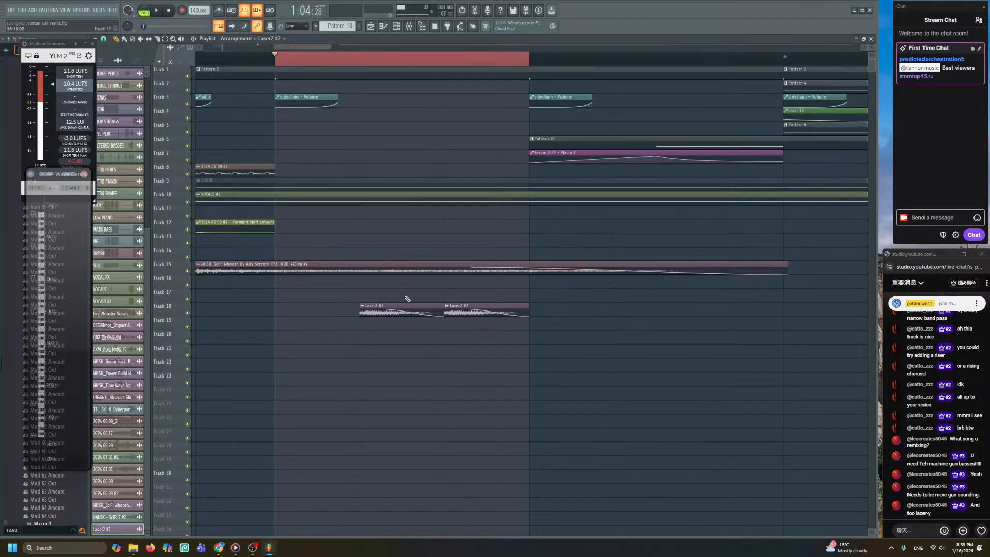
- Clear the loop, play the drop from just before bar 38, and place the playback position on that bar's third beat
scroll(443, 287, down, 6)
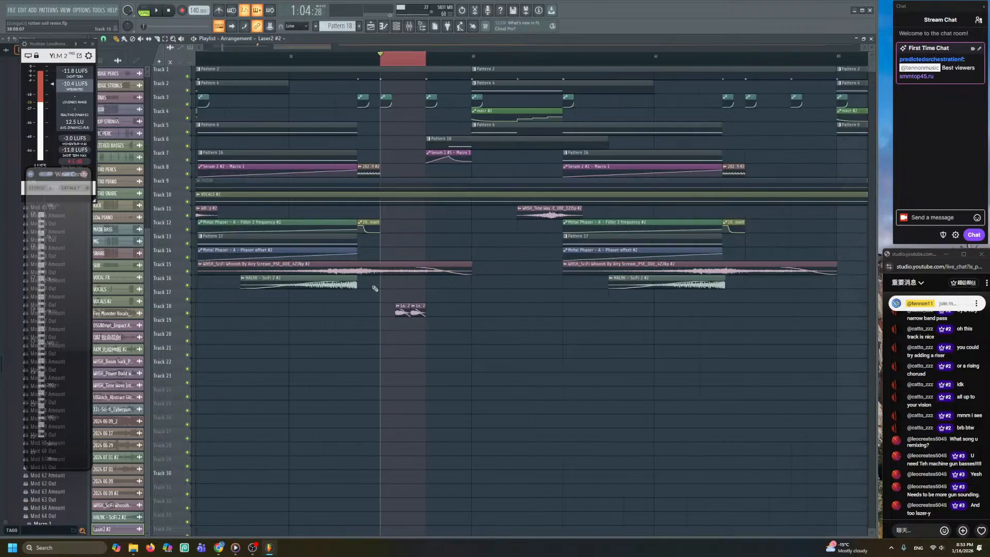
click(244, 60)
key(space)
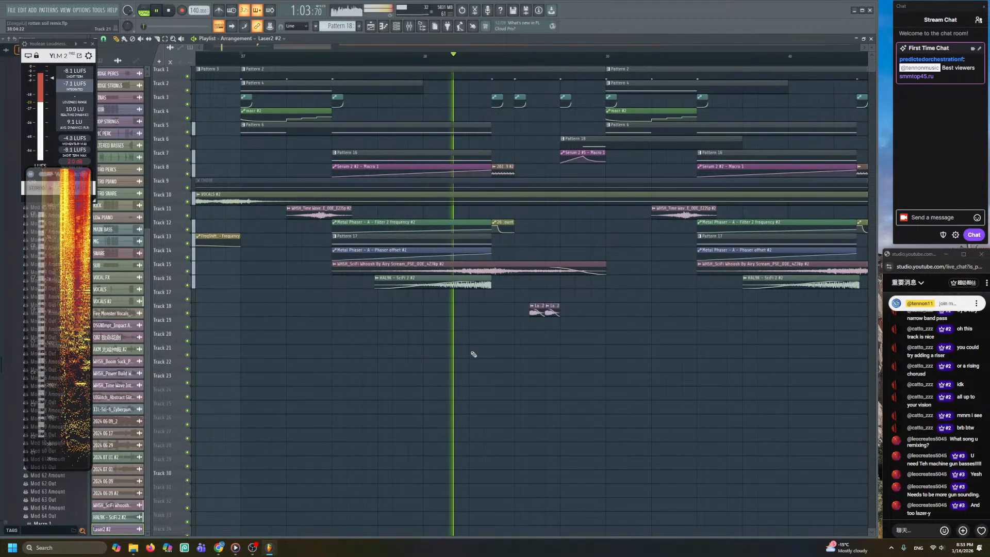
scroll(516, 355, up, 4)
key(space)
click(512, 64)
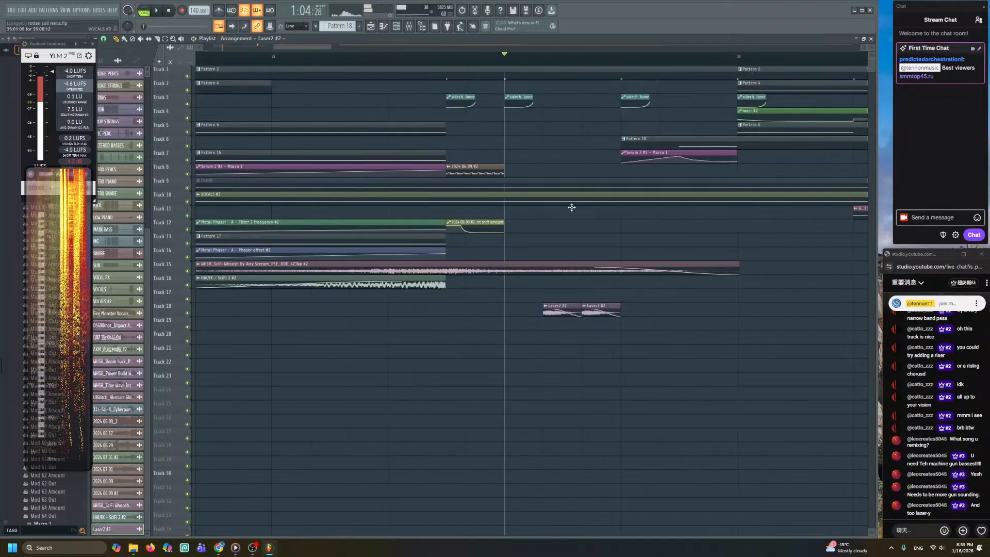
- Reopen the Laser2 audio clip's settings and reset its formant shift, keeping the Stretch Pro mode
scroll(515, 297, right, 3)
scroll(500, 303, up, 3)
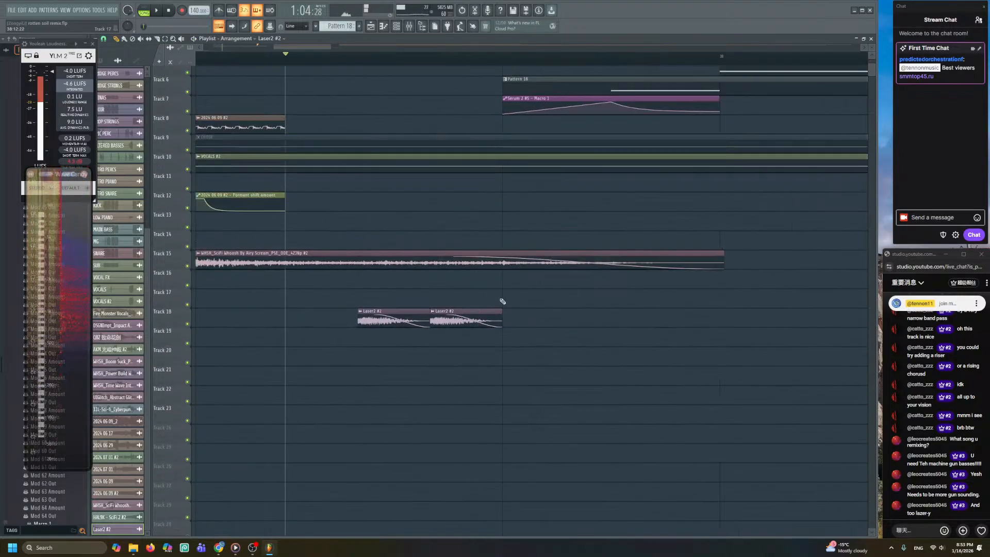
double_click(447, 319)
click(318, 143)
click(311, 133)
right_click(318, 154)
click(323, 155)
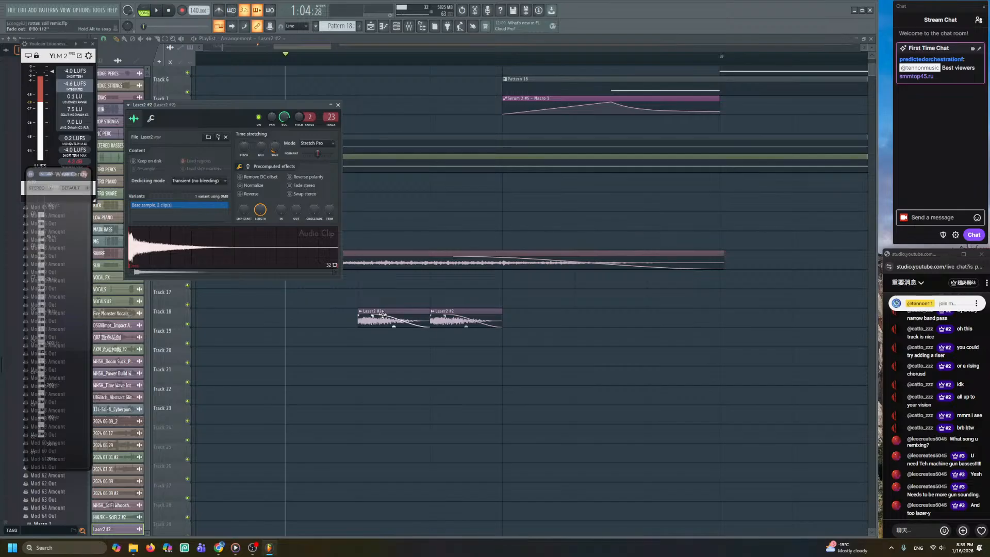
- Remove the fade-outs from both Laser2 clips and speed up the sample by lowering its time-stretch multiplier
drag(384, 318, 455, 333)
double_click(447, 316)
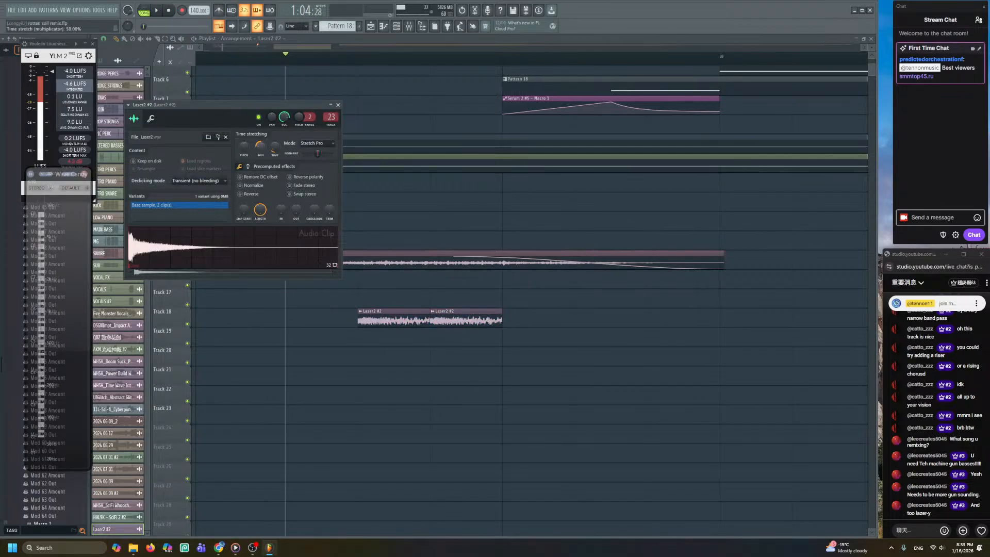
drag(263, 148, 263, 157)
- Select both Laser2 clips and lengthen them together until each fills a third of a beat again
drag(521, 312, 325, 337)
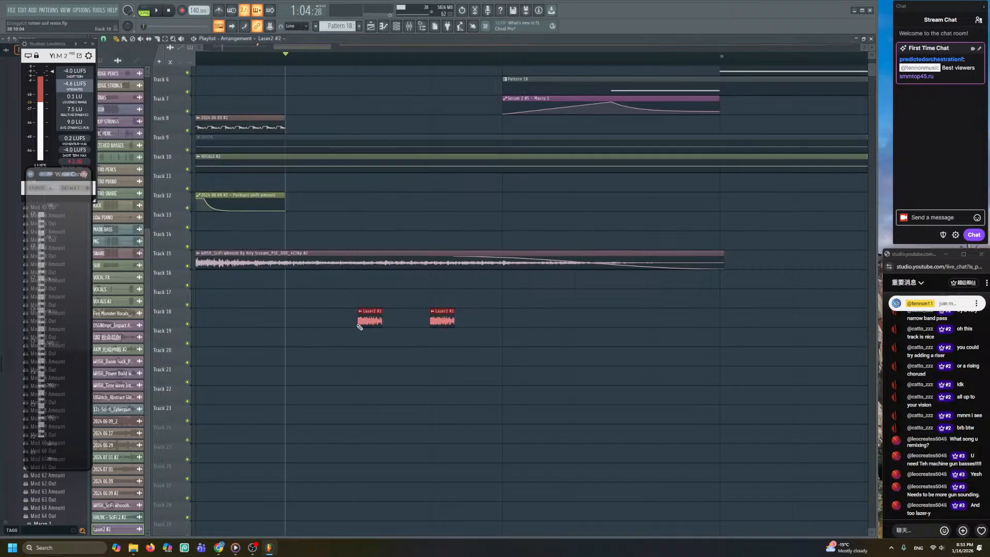
drag(383, 312, 431, 316)
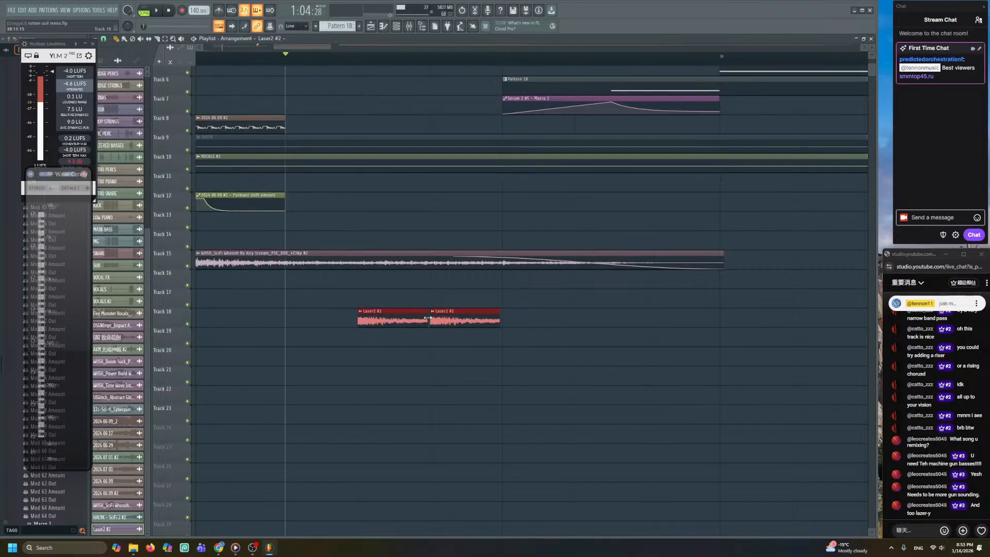
click(206, 322)
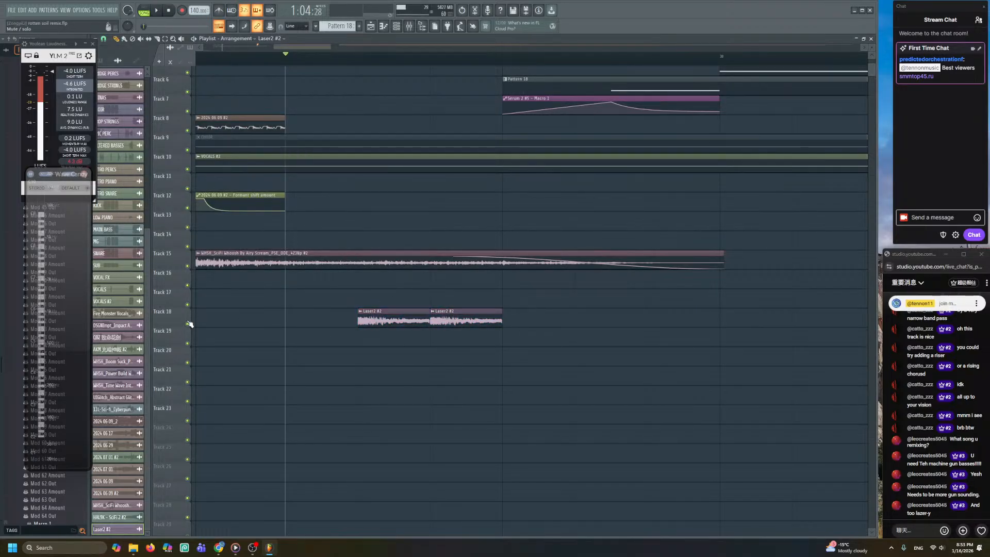
- Solo Track 18 and listen to the pair of Laser2 clips on their own
right_click(188, 324)
scroll(387, 260, down, 3)
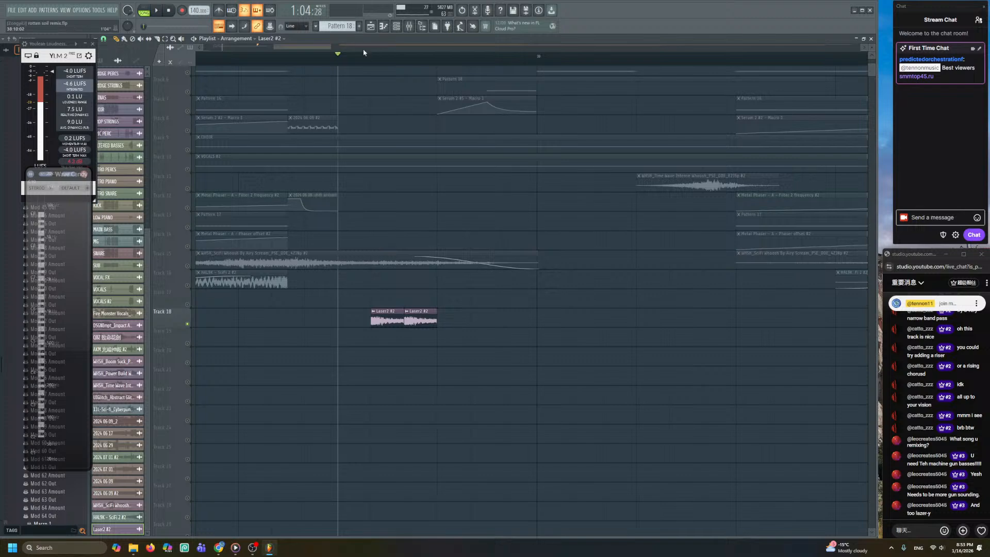
key(space)
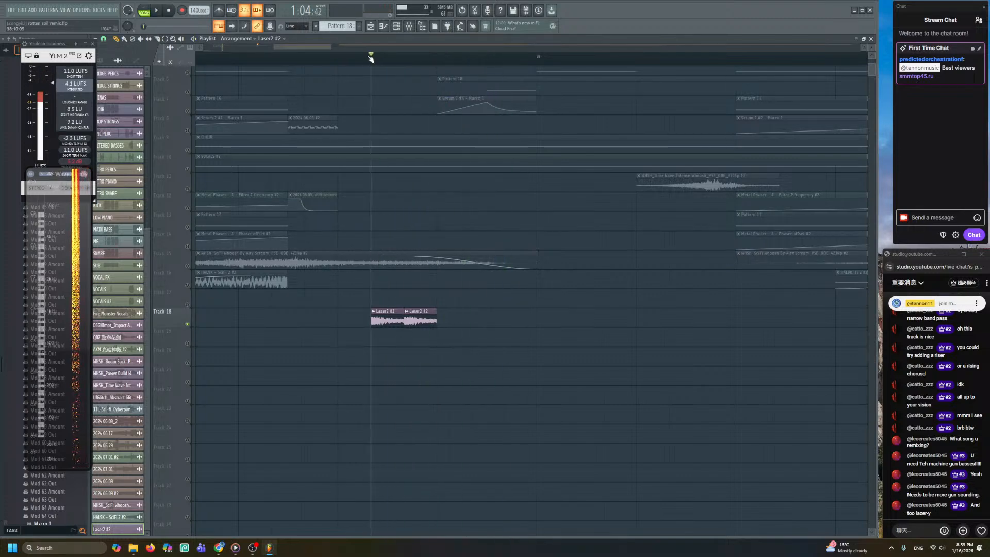
- Add Fruity Limiter to the empty sixth effect slot of the Laser2 mixer track and audition the result
key(space)
key(F9)
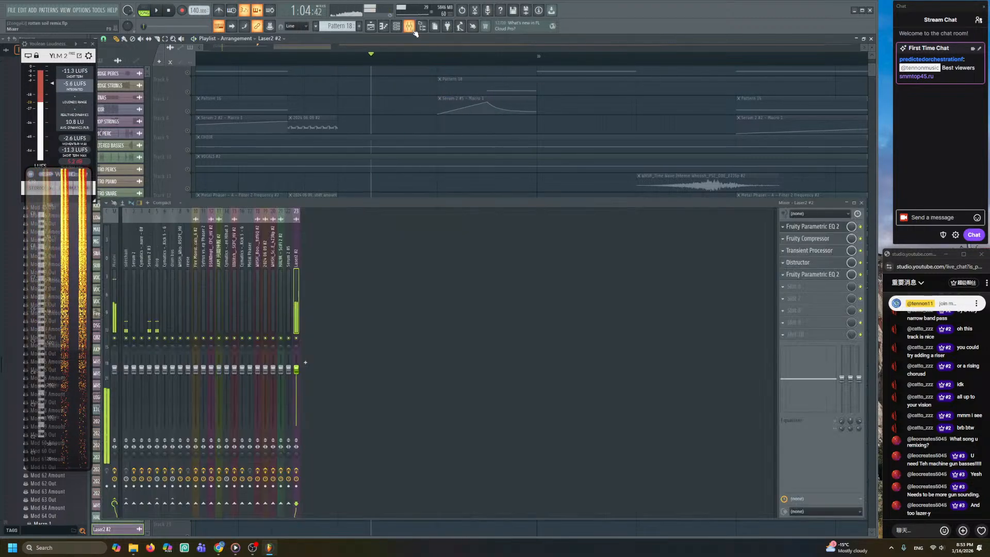
click(802, 277)
click(794, 287)
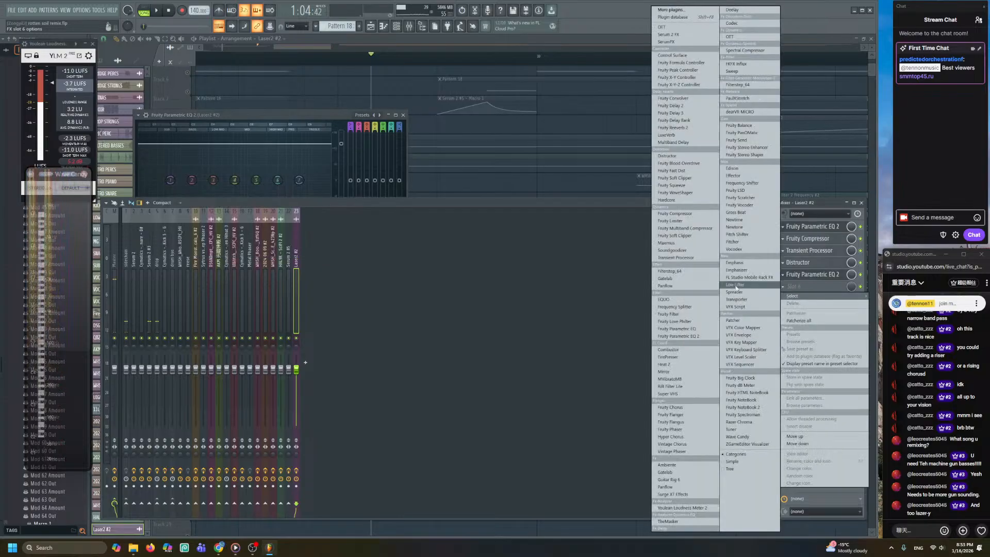
click(670, 221)
key(space)
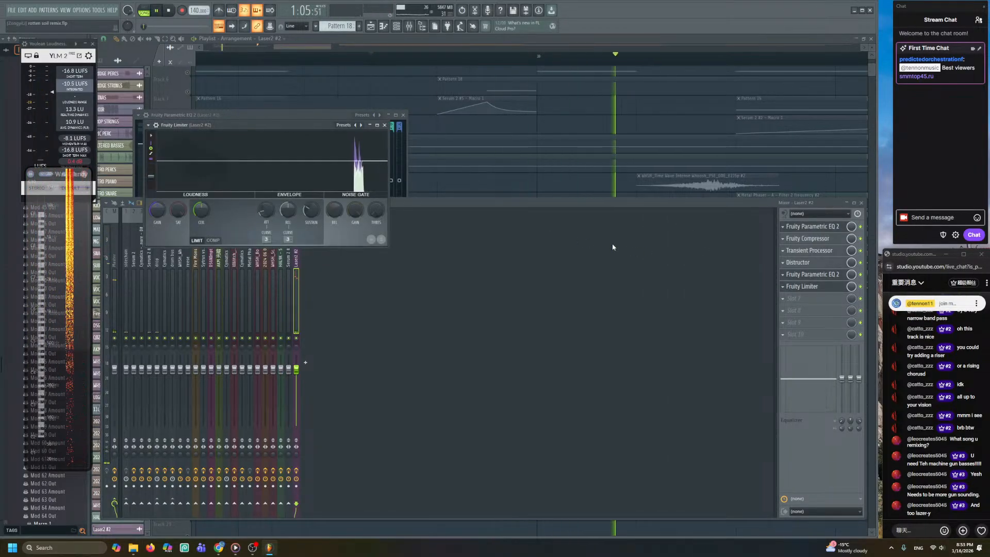
key(space)
key(space)
key(space)
key(space)
key(space)
- Lower the output level of the Fruity Parametric EQ 2 after Distructor and boost its third band in the mids
click(813, 277)
click(812, 277)
key(space)
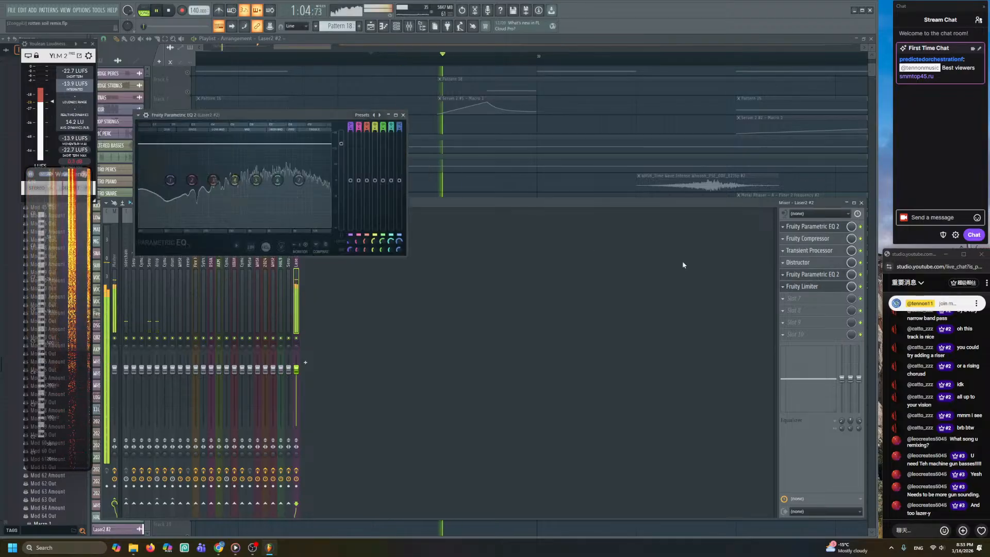
drag(341, 146, 343, 166)
mouse_move(213, 180)
mouse_down()
mouse_move(216, 168)
mouse_move(227, 173)
mouse_up()
scroll(226, 171, up, 5)
key(space)
key(space)
key(space)
key(space)
drag(367, 171, 367, 177)
key(space)
key(space)
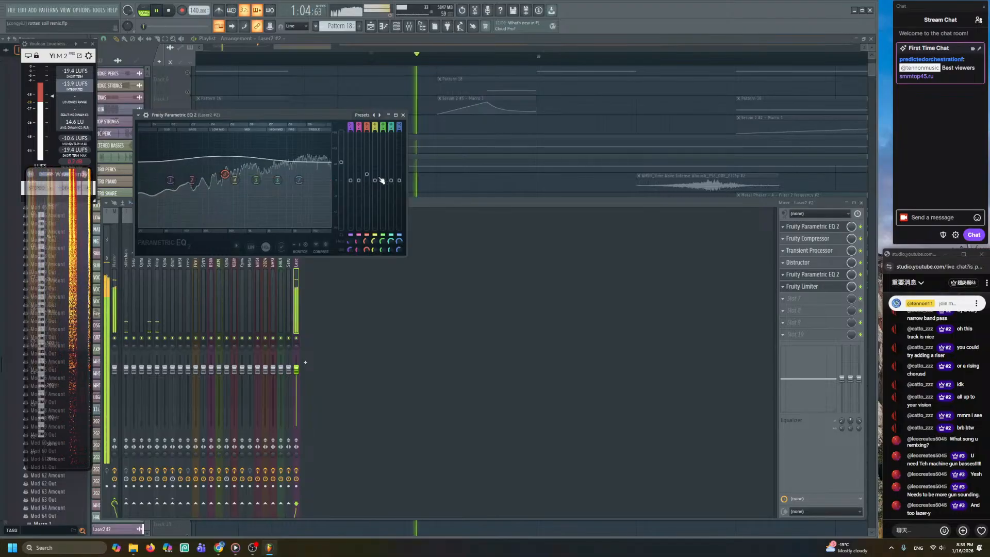
key(space)
- Free the slot ahead of Fruity Limiter on the Laser2 track and insert Vocodex there
click(796, 276)
click(782, 287)
click(793, 303)
click(783, 287)
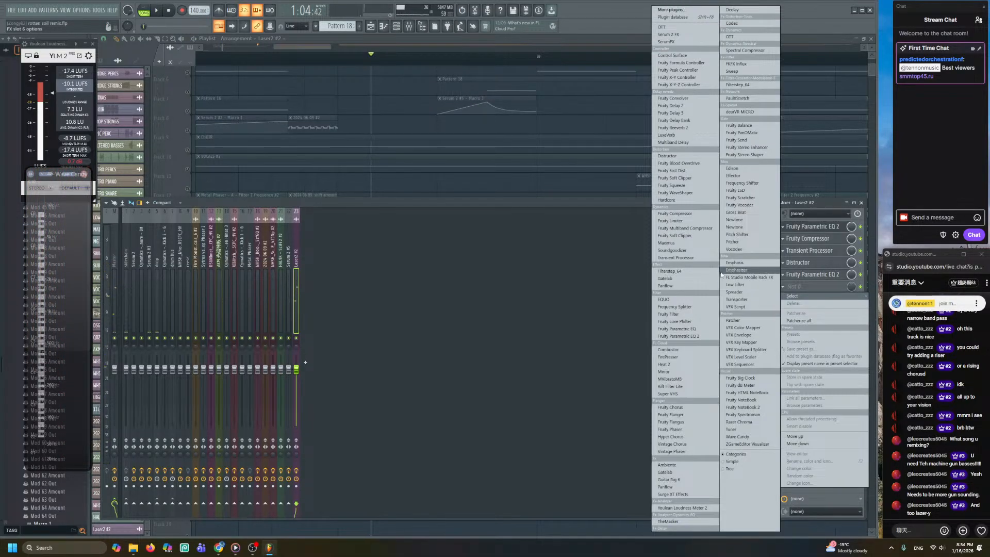
click(747, 250)
- Move Vocodex up the effect chain to directly after the first Fruity Parametric EQ 2 and open it
drag(785, 289, 788, 266)
click(784, 263)
click(791, 280)
click(783, 251)
click(790, 269)
click(802, 237)
click(802, 238)
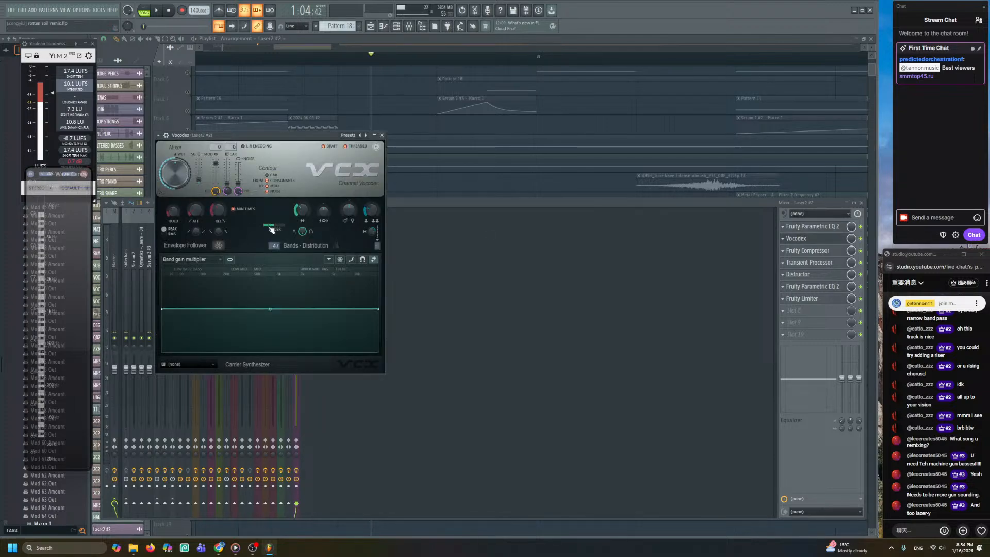
- Greatly reduce the number of Vocodex bands and listen to the effect on the laser sound
key(space)
key(space)
drag(274, 246, 275, 289)
key(space)
key(space)
key(space)
key(space)
key(space)
- Adjust the Vocodex bandwidth, comparing narrow and wide settings by ear
drag(302, 210, 302, 247)
key(space)
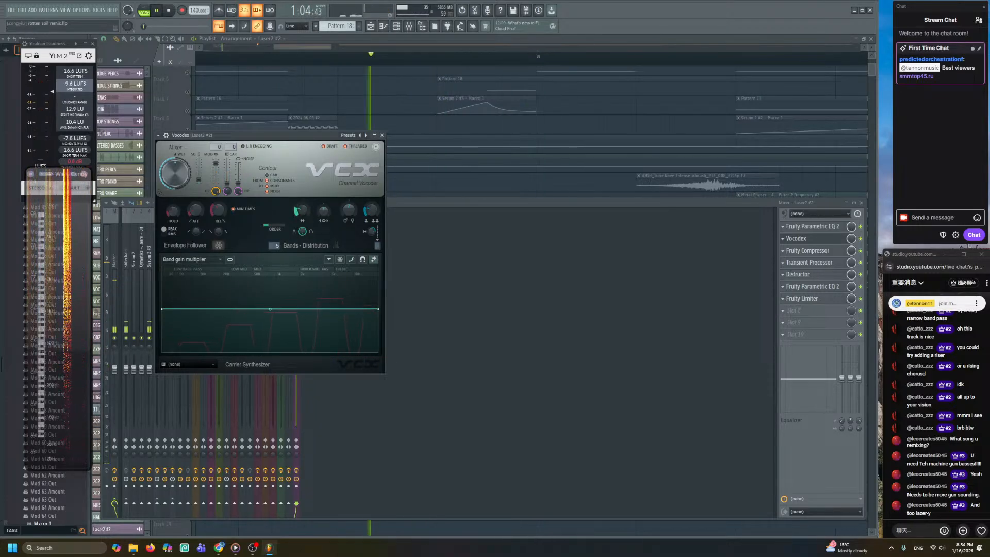
key(space)
drag(300, 209, 348, 221)
key(space)
key(space)
key(space)
key(space)
key(space)
key(space)
key(space)
- Try a higher Vocodex filter order, set it back, and readjust the bandwidth before closing the plugin
click(280, 226)
key(space)
key(space)
key(space)
click(270, 226)
key(space)
key(space)
mouse_move(301, 214)
mouse_down()
mouse_move(300, 198)
mouse_move(301, 230)
mouse_up()
key(space)
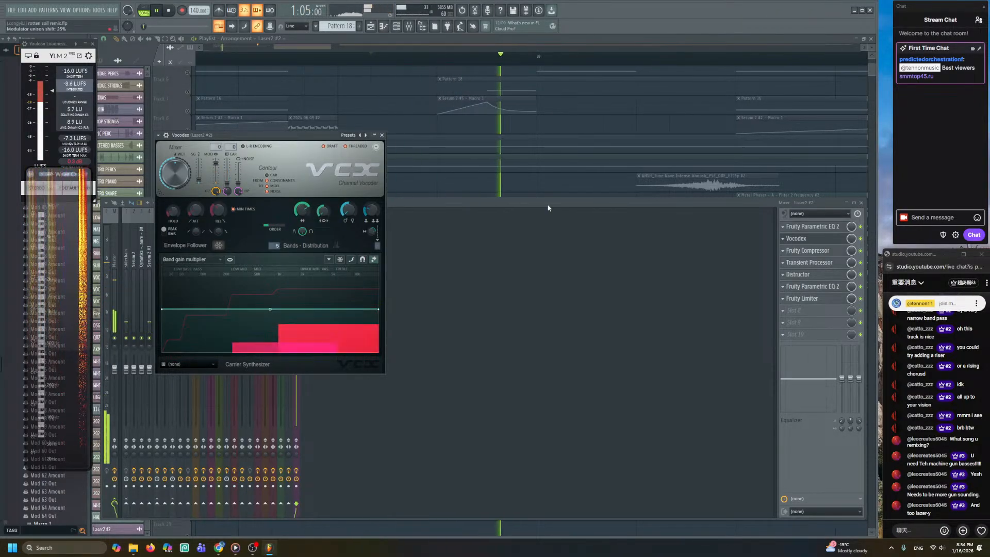
click(799, 238)
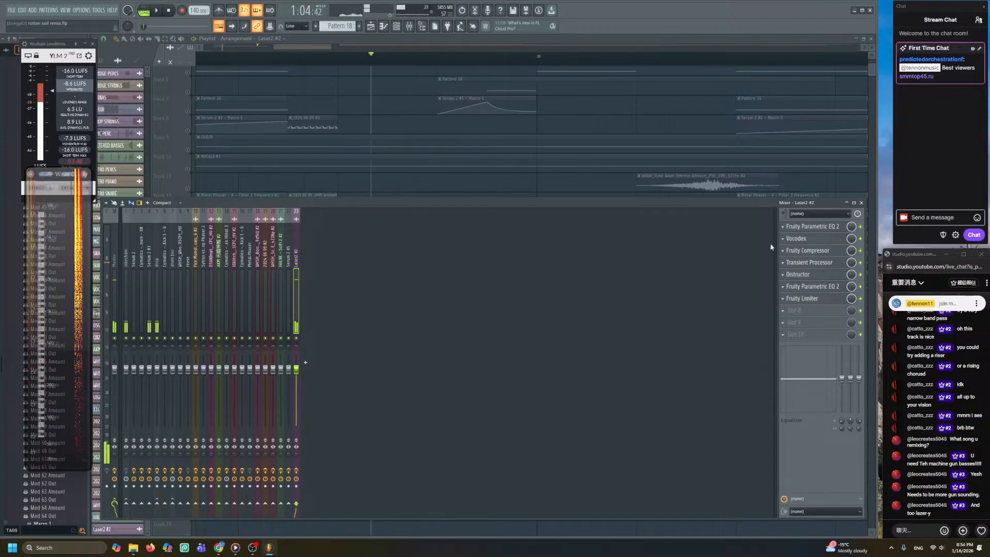
- Shift the boosted third band slightly lower in the Fruity Parametric EQ 2 placed before Fruity Limiter
click(819, 291)
key(space)
key(space)
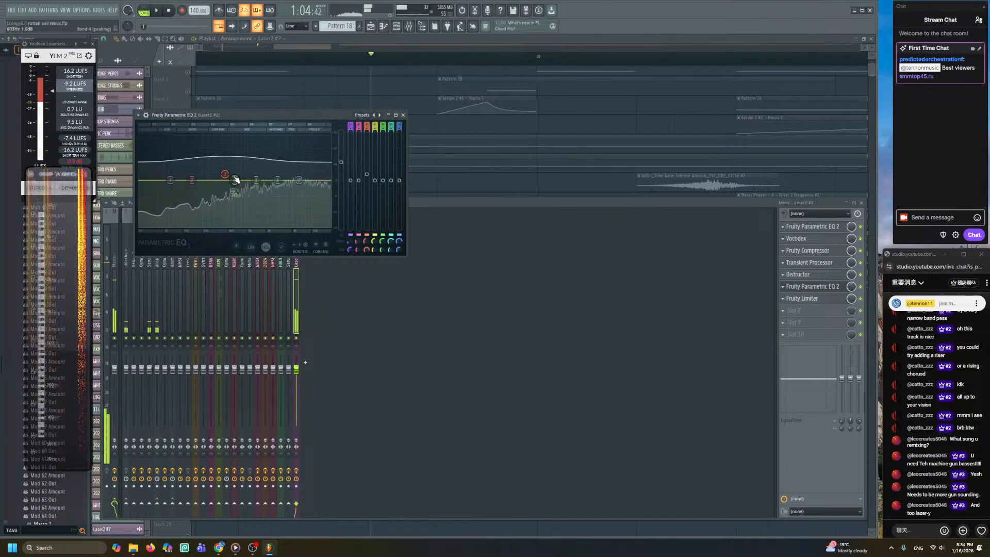
key(space)
mouse_move(226, 175)
mouse_down()
mouse_move(238, 187)
mouse_move(224, 175)
mouse_up()
key(space)
key(space)
- Cut the highs with bands 5 and 6 of the same equalizer, audition the sound and return to the playlist
drag(257, 180, 297, 189)
key(space)
key(space)
key(space)
key(space)
key(space)
key(space)
key(space)
key(space)
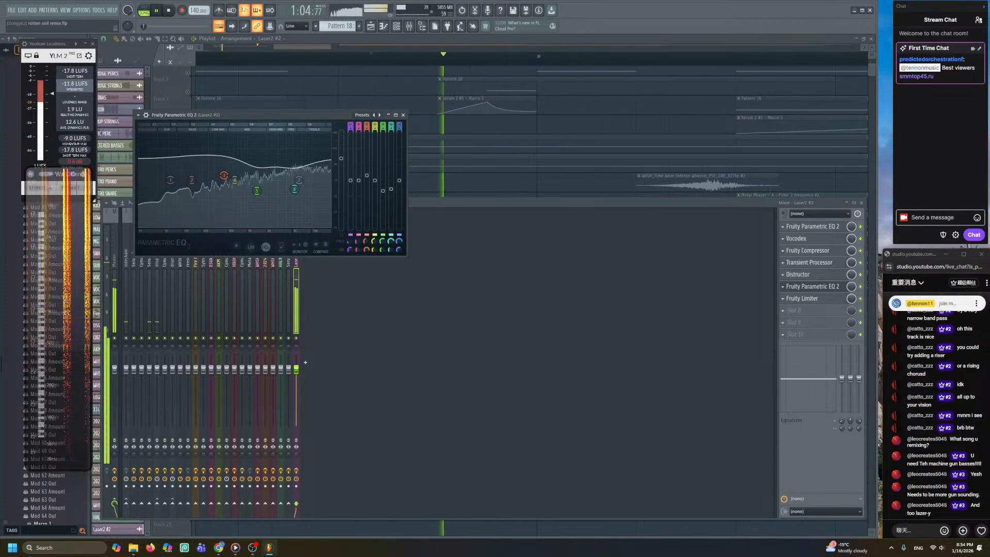
key(space)
click(834, 287)
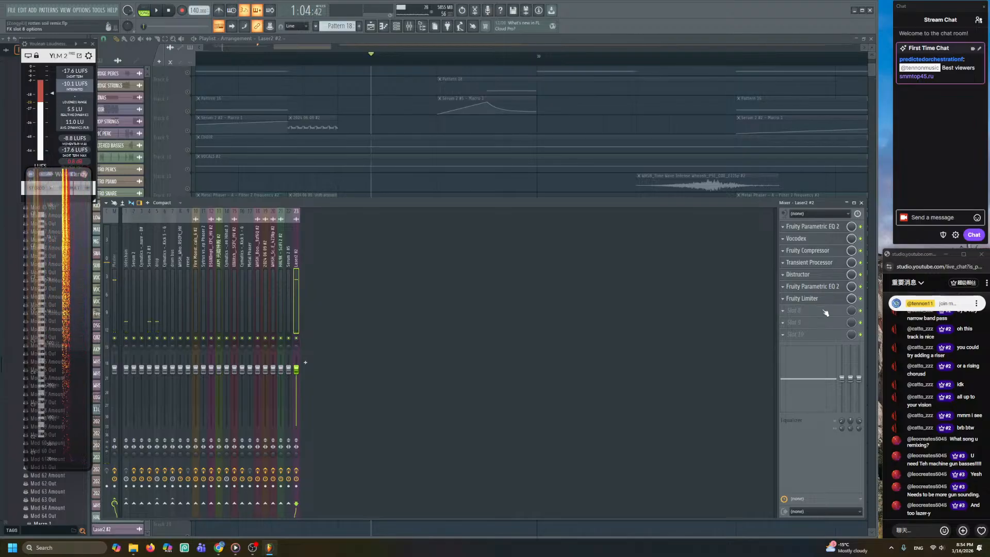
key(F9)
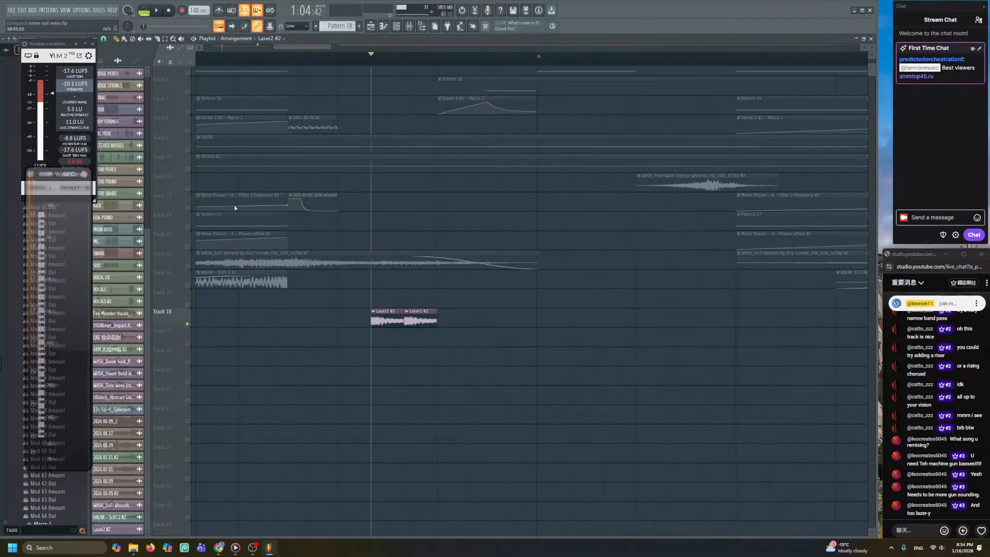
- Unsolo Track 18 and listen to the Laser2 clips together with the rest of the arrangement
right_click(188, 207)
right_click(188, 207)
scroll(423, 224, down, 2)
scroll(423, 224, down, 3)
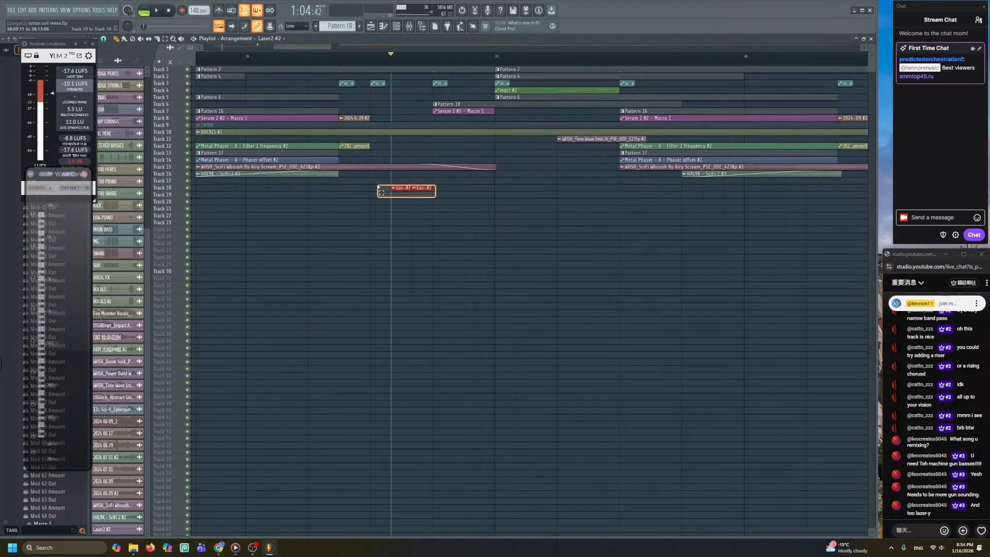
scroll(464, 214, up, 2)
scroll(455, 157, down, 5)
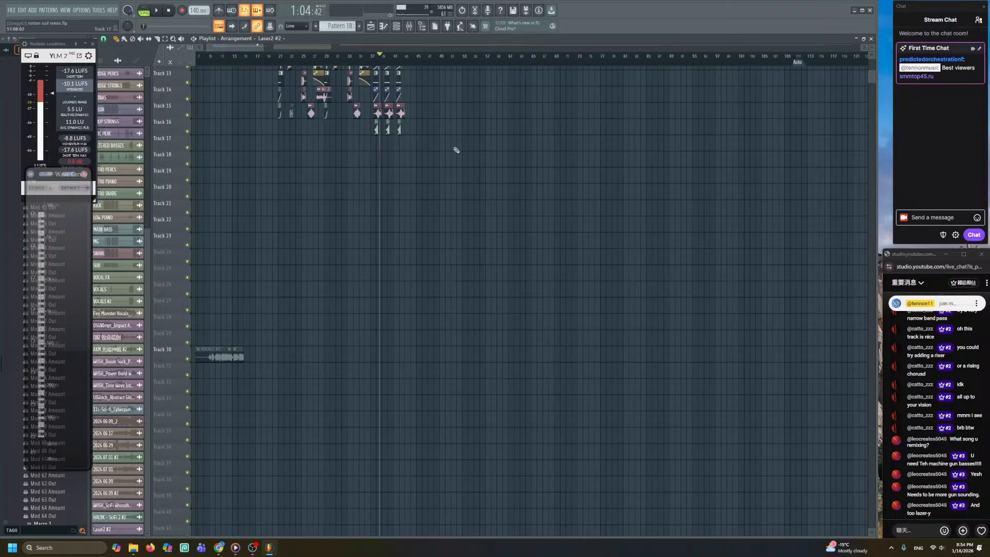
scroll(416, 115, up, 8)
scroll(393, 189, up, 4)
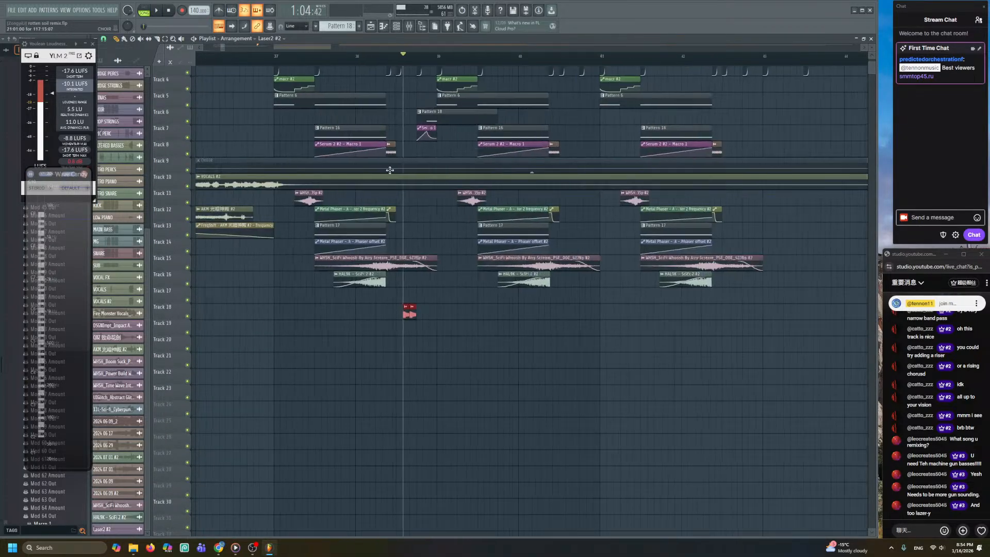
scroll(392, 189, up, 2)
key(space)
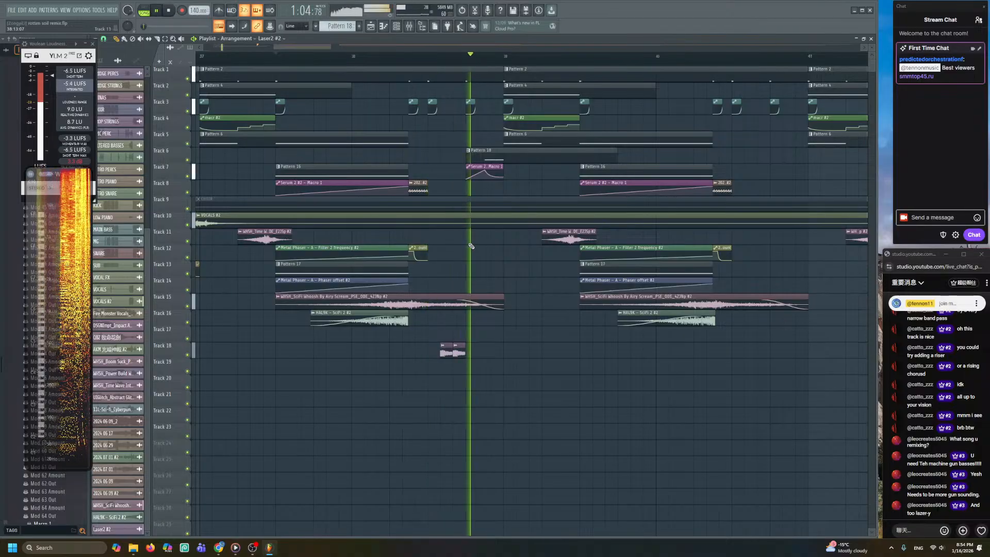
key(space)
key(space)
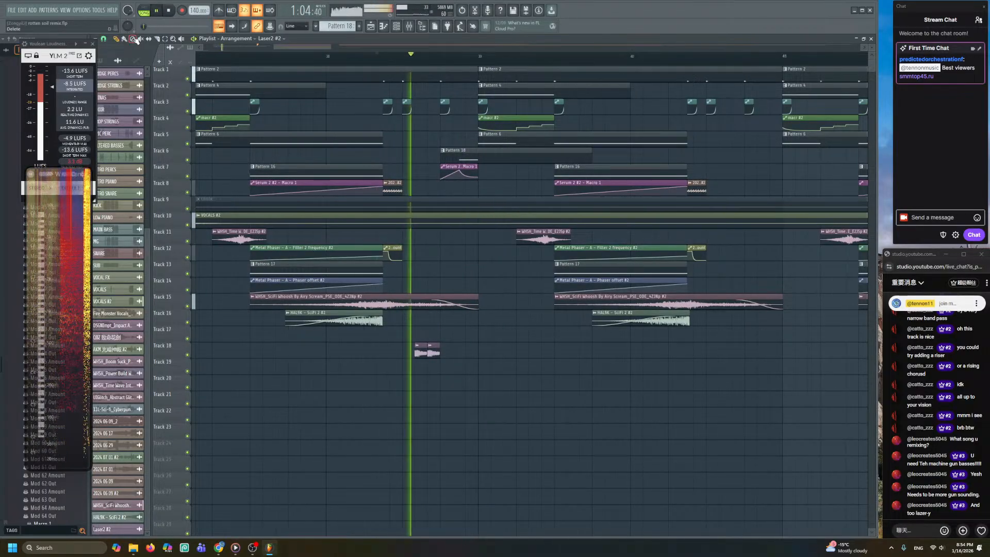
- Set the playlist snap to Step and move the playback start shortly before the Laser2 clips
click(103, 39)
click(110, 104)
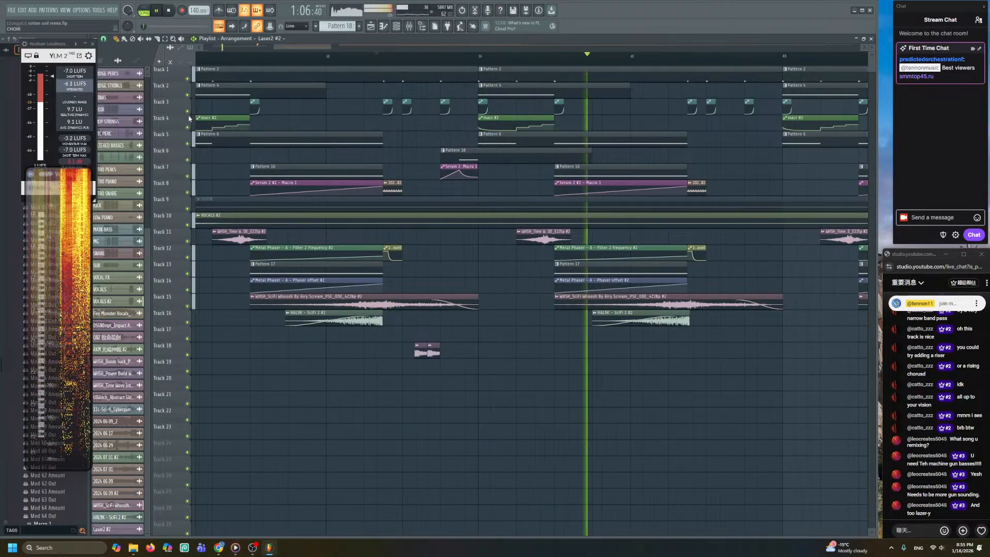
click(103, 40)
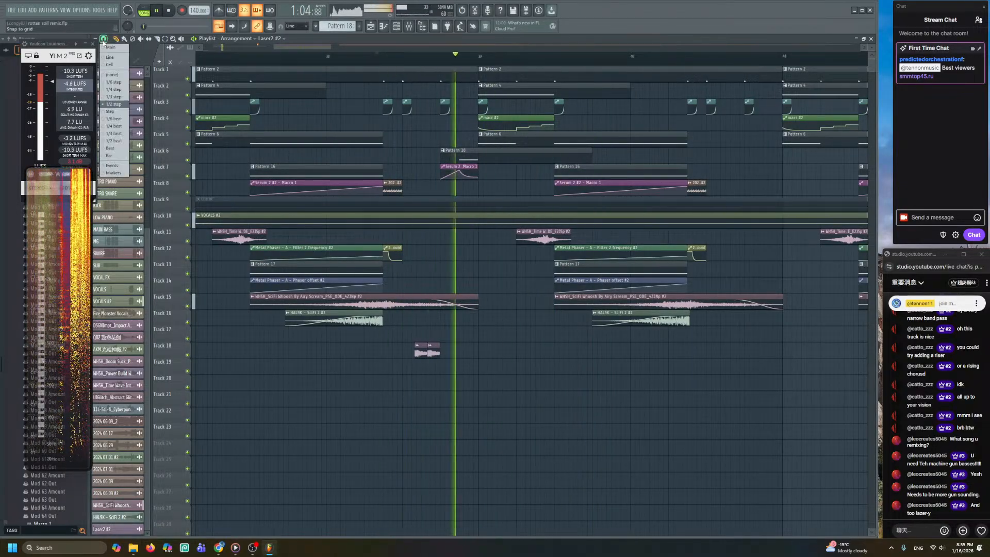
click(110, 111)
key(space)
key(space)
scroll(406, 145, up, 2)
click(370, 57)
- Deselect the Laser2 clips and play the passage in the full mix while checking the mixer levels
key(F9)
key(F9)
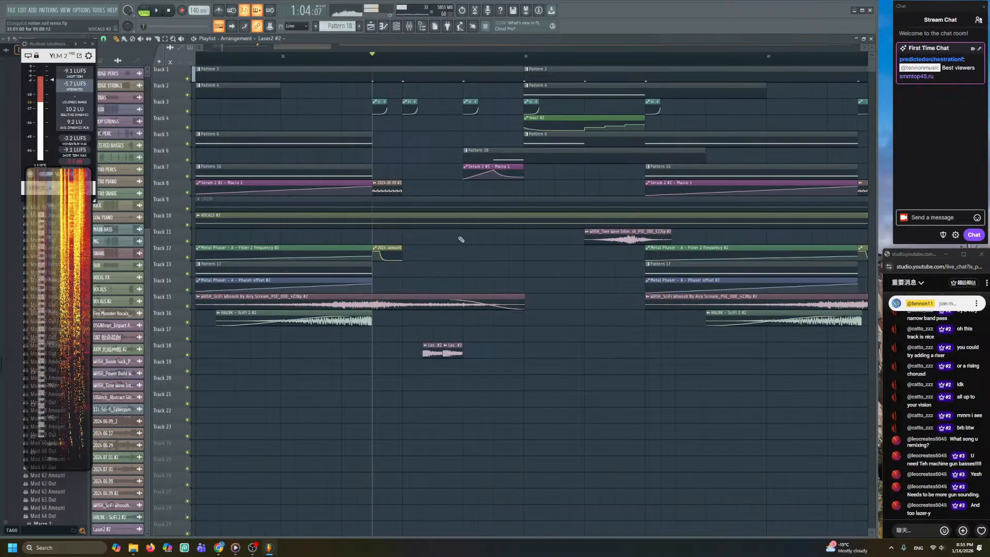
scroll(455, 212, up, 2)
key(space)
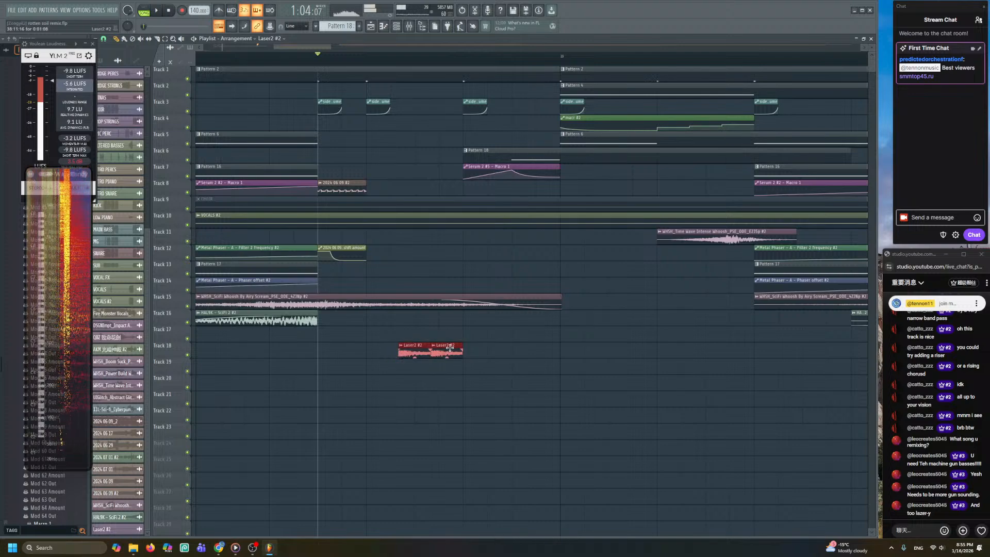
scroll(449, 348, up, 4)
key(ctrl+d)
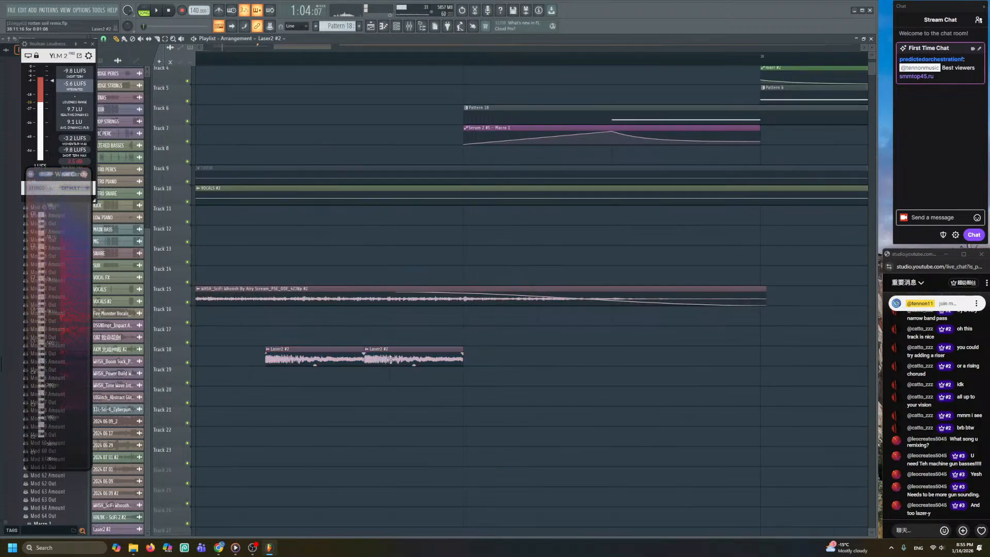
key(space)
key(F9)
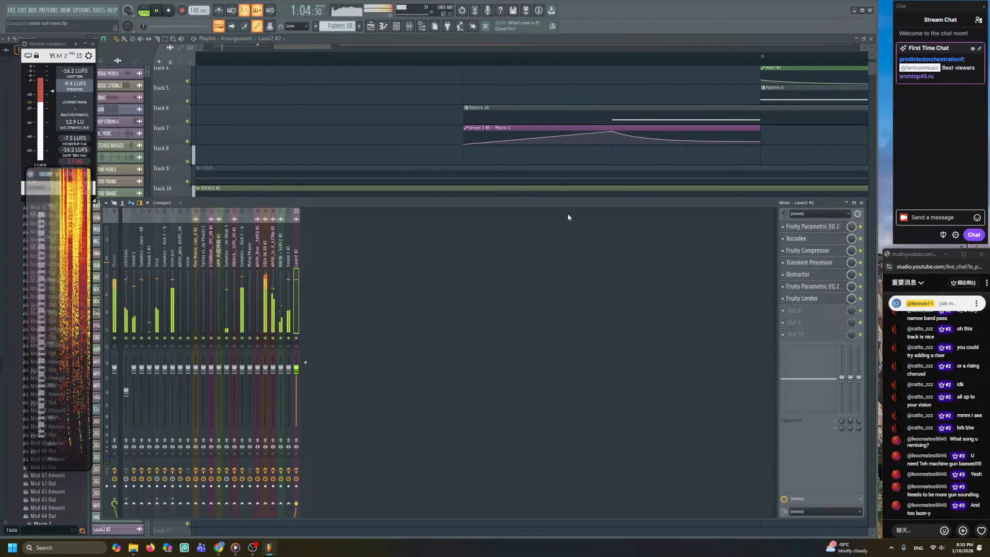
key(F9)
key(F9)
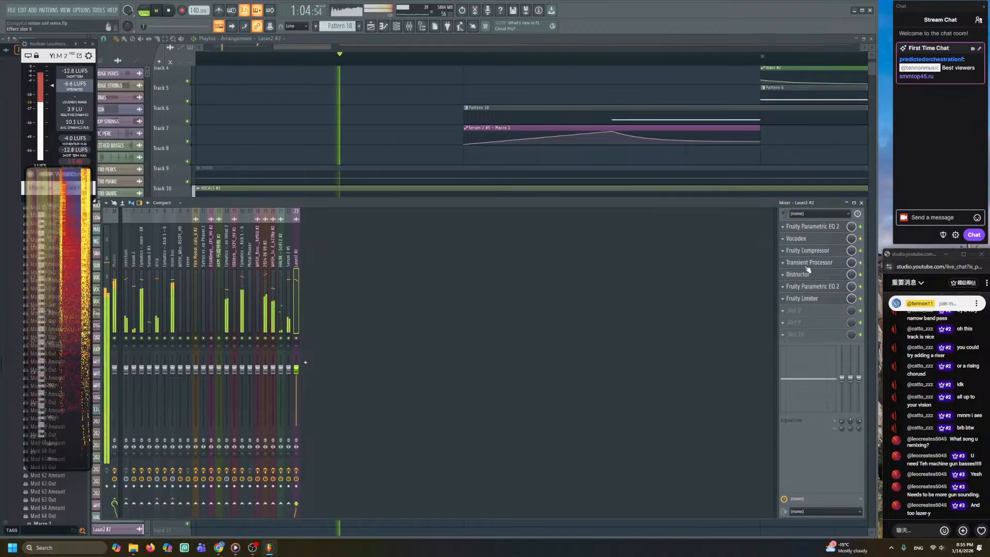
key(space)
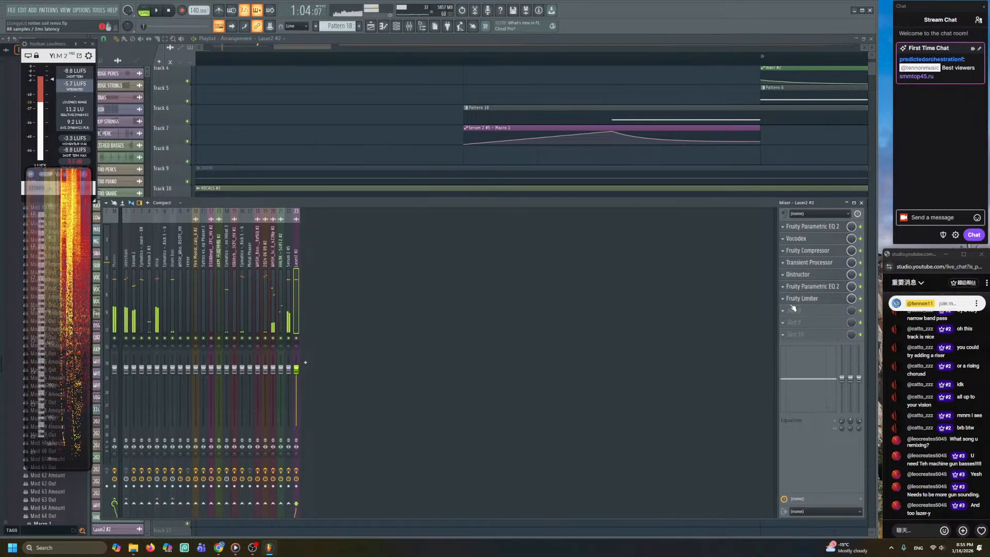
- Insert Soundgoodizer after Fruity Limiter on the Laser2 mixer track and audition it
click(793, 308)
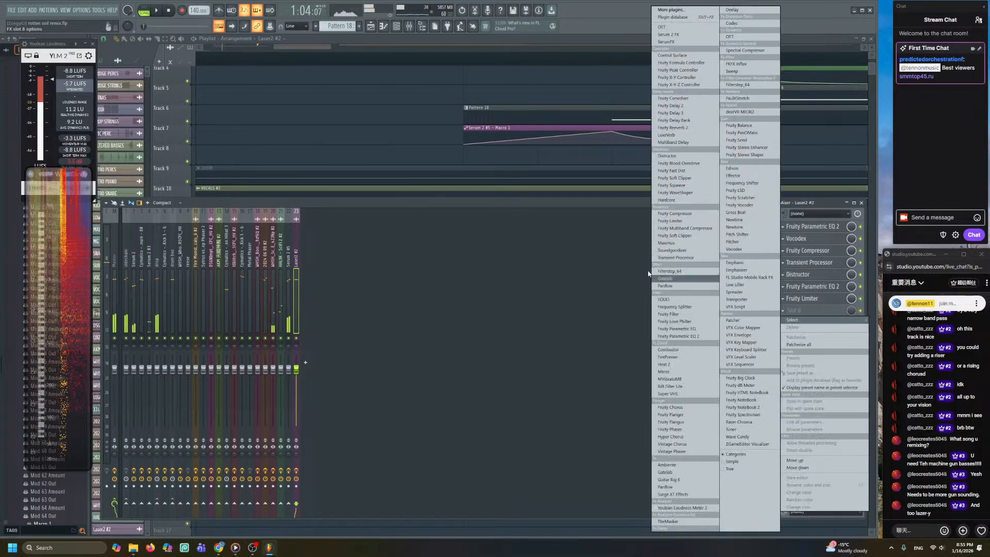
click(684, 250)
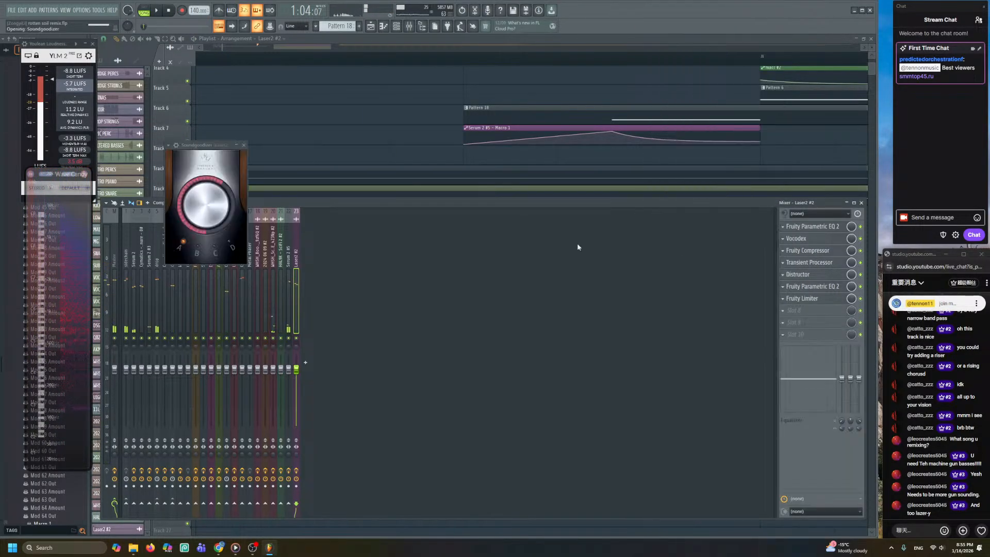
key(space)
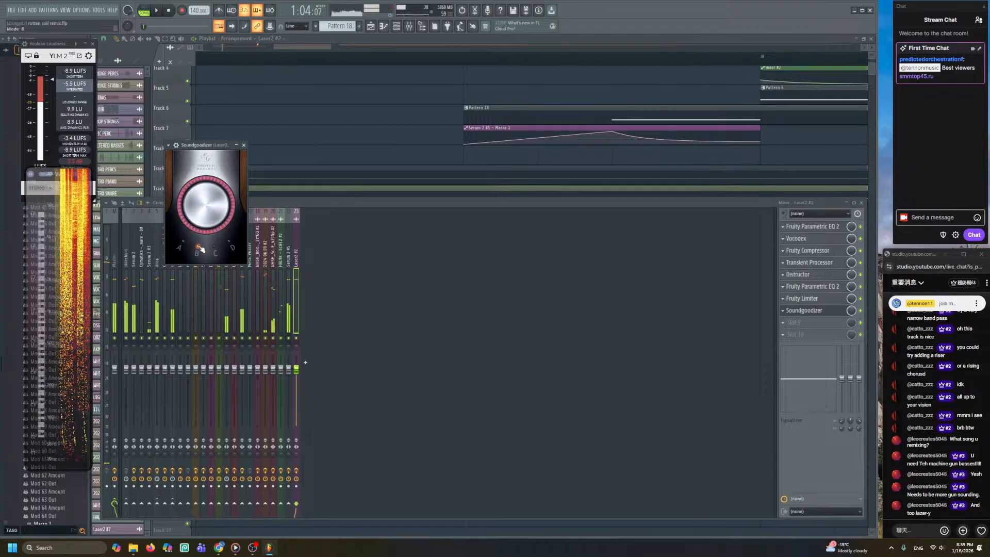
- Set the Soundgoodizer on the Laser2 insert to mode A at 100% and listen to the passage in the full mix
key(space)
key(space)
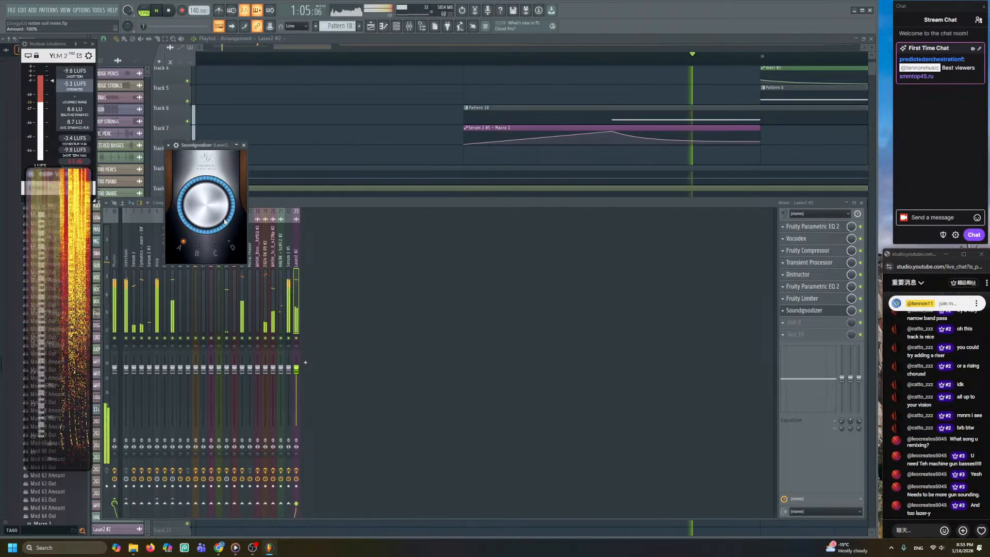
right_click(372, 130)
scroll(435, 276, down, 3)
scroll(430, 277, up, 3)
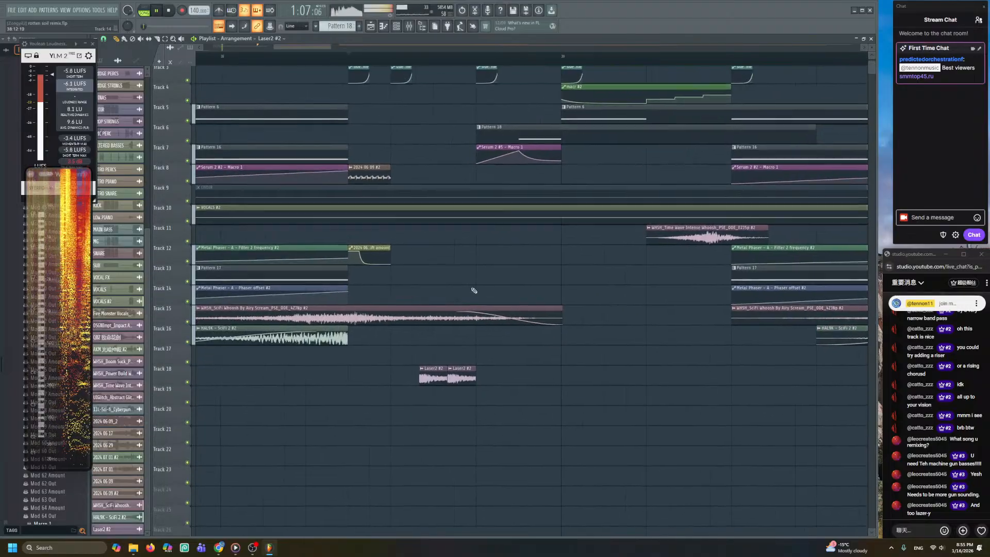
click(351, 54)
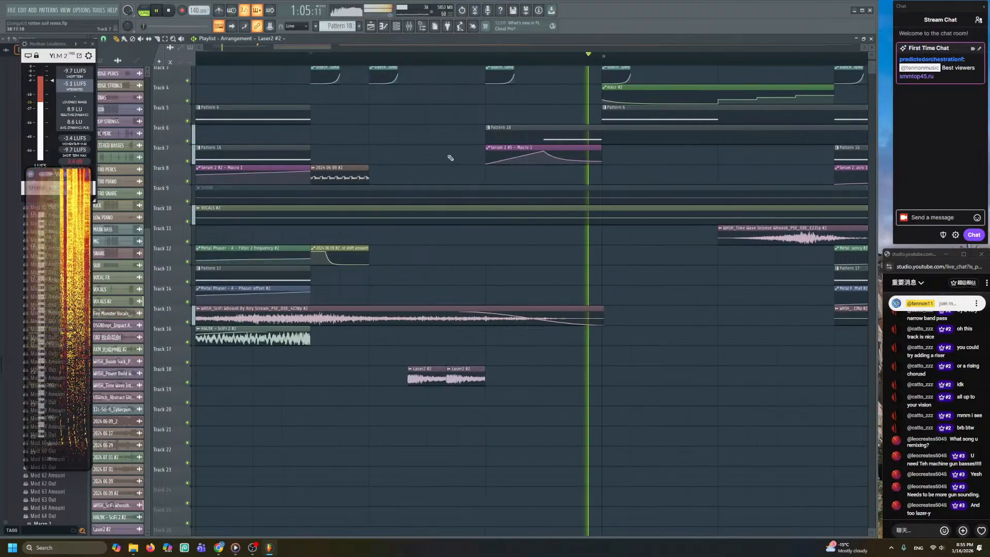
key(F9)
right_click(431, 117)
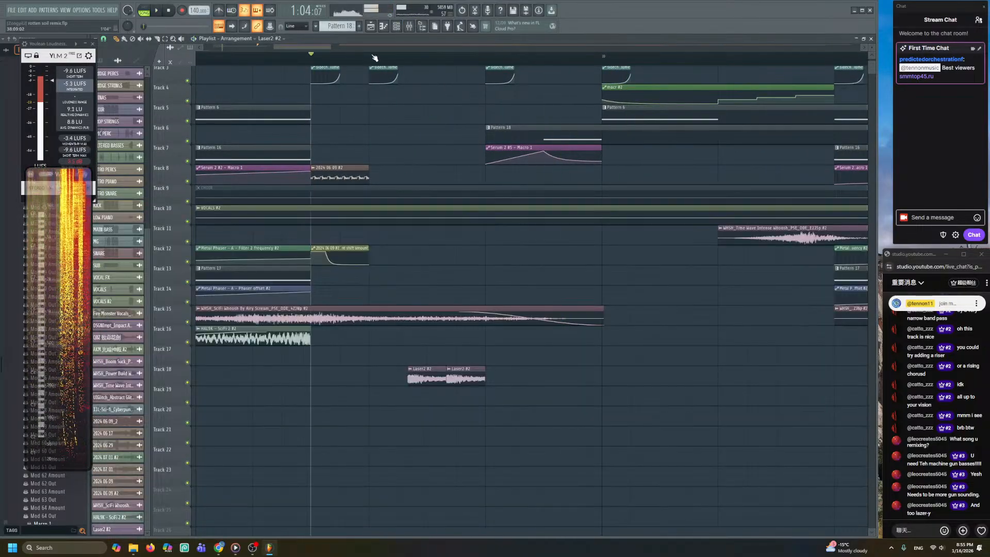
- Select the time range around the two Laser2 clips on Track 18 and play it as a loop
click(374, 55)
scroll(377, 101, up, 2)
click(373, 57)
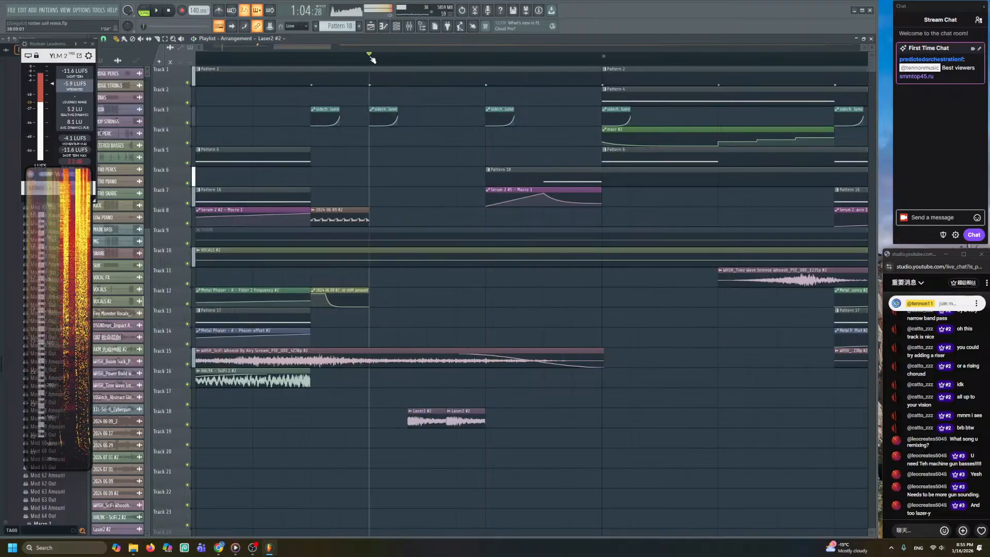
drag(375, 58, 482, 60)
key(space)
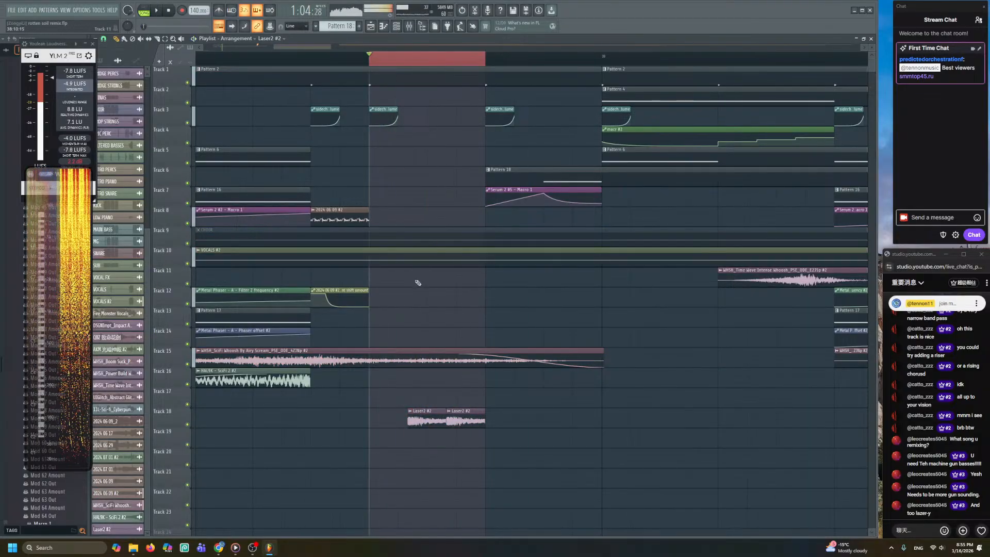
- Solo Track 18 and listen to the Laser2 clips on their own
scroll(437, 348, down, 2)
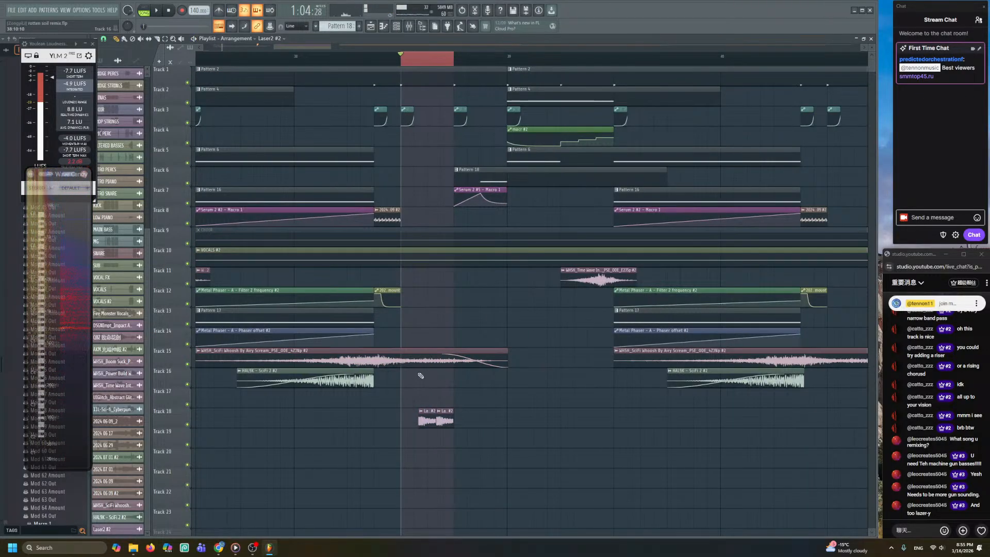
ctrl+click(187, 424)
key(space)
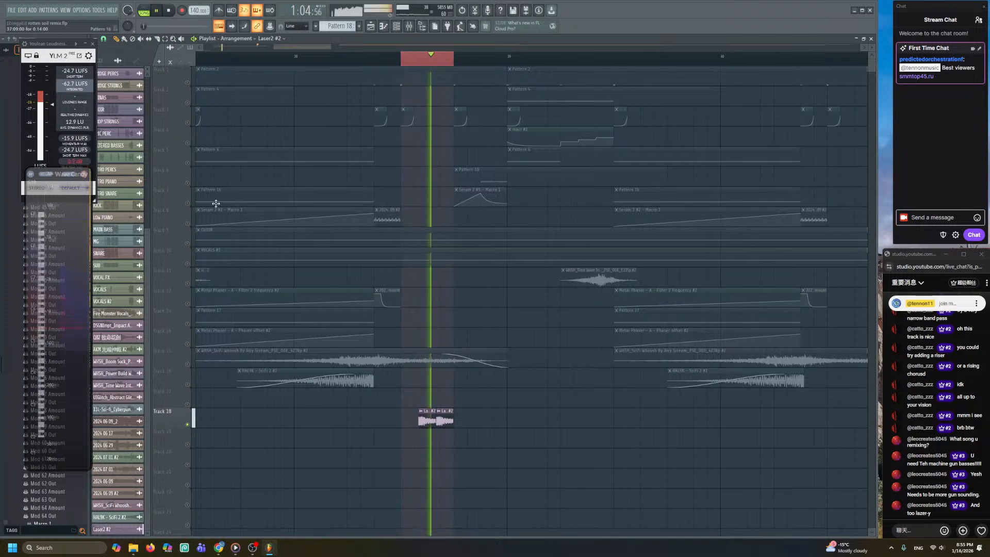
key(space)
- Open Distructor on the Laser2 insert and try low and full pre amp amounts while the soloed loop plays
key(F9)
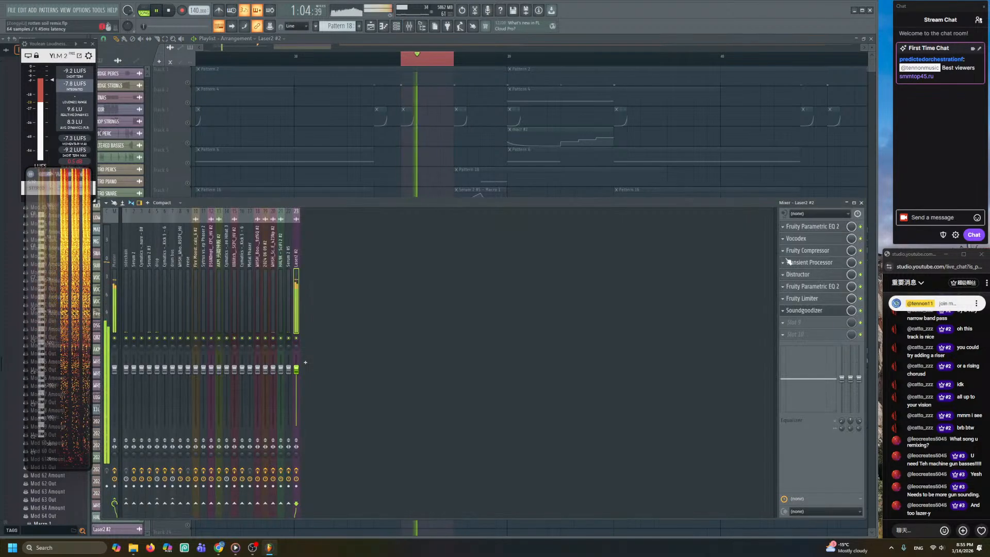
key(space)
key(space)
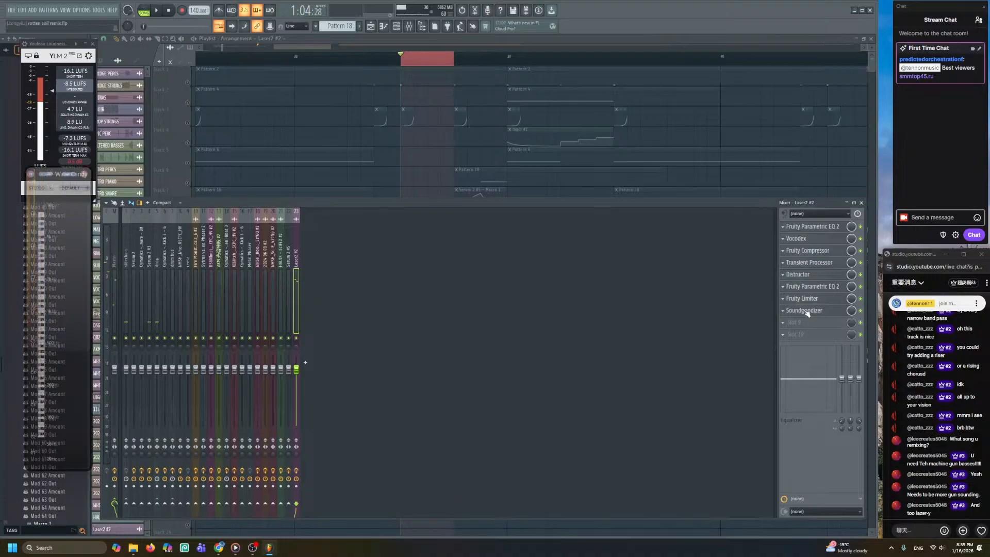
key(space)
click(797, 274)
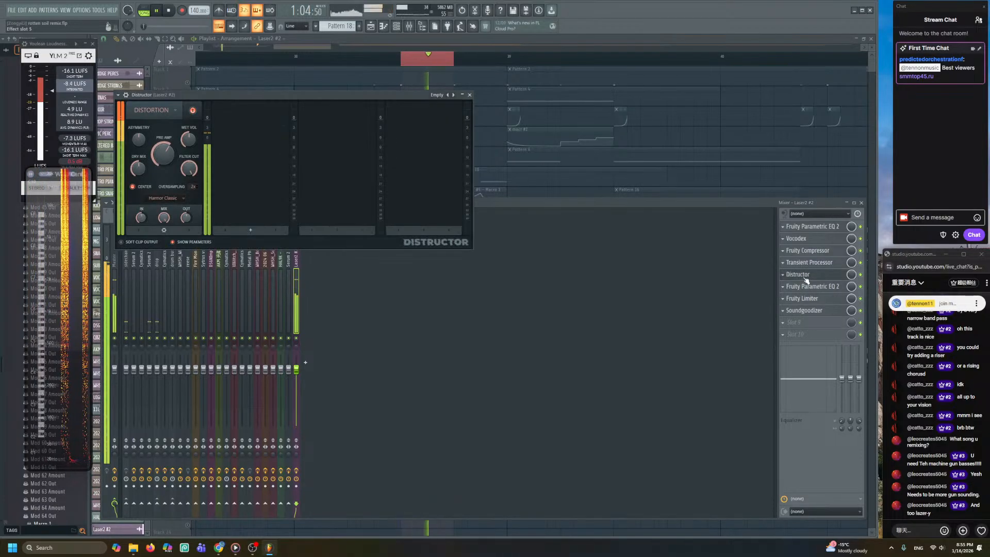
drag(163, 163, 164, 126)
drag(163, 164, 163, 198)
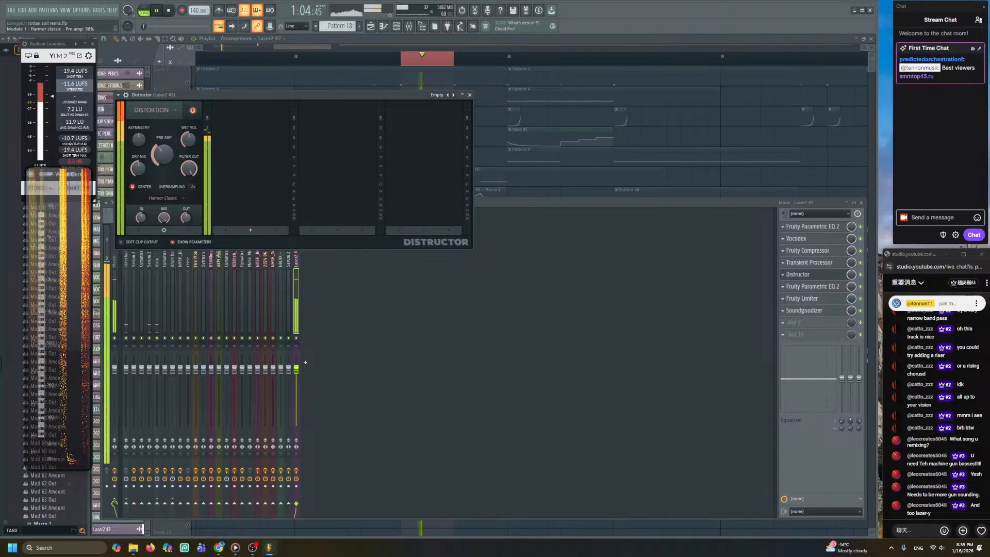
drag(163, 155, 164, 119)
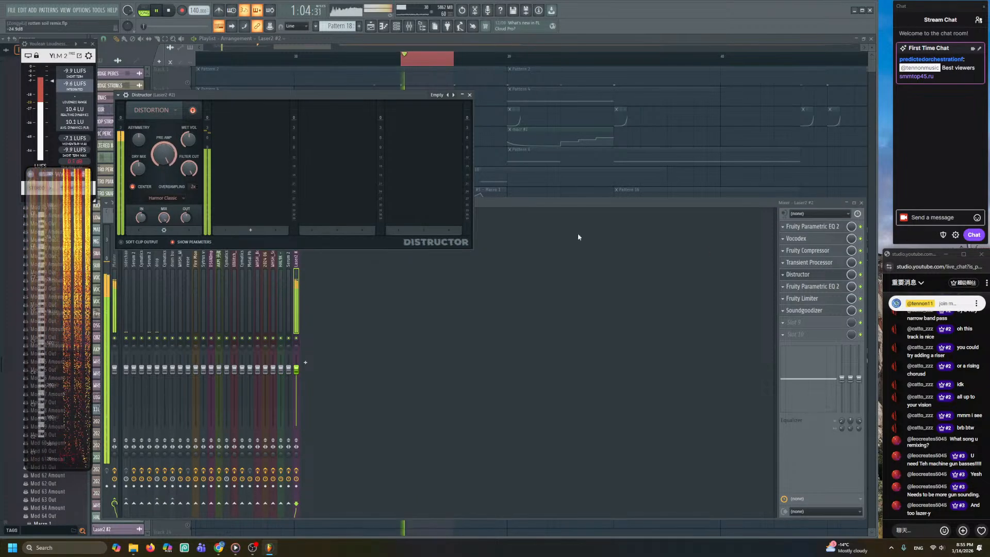
- Move Distructor above Transient Processor in the Laser2 effect chain and set its pre amp to 51%
click(822, 273)
click(783, 263)
click(796, 281)
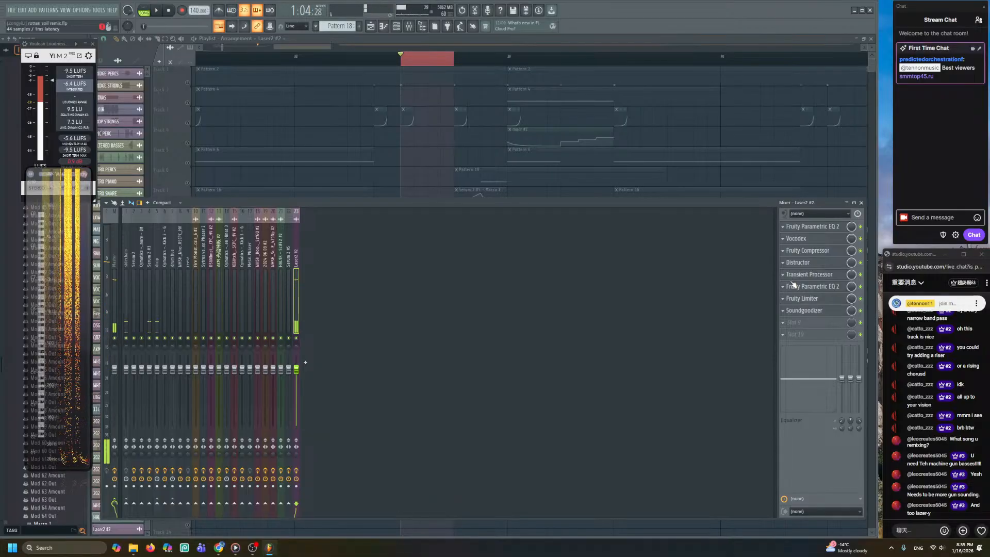
click(796, 263)
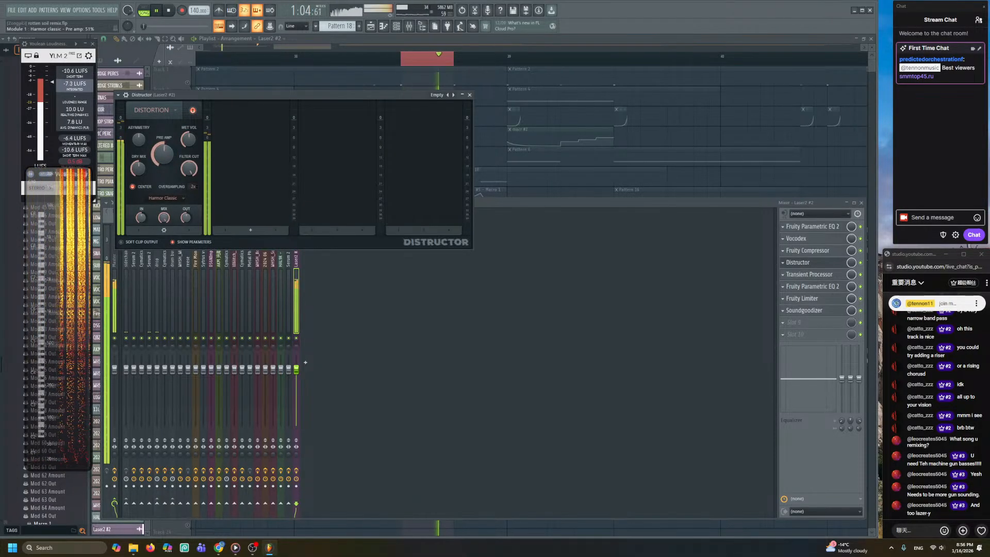
- Add a Filter module after the distortion in Distructor and choose a comb filter type
key(space)
click(256, 231)
click(255, 243)
click(252, 197)
click(269, 303)
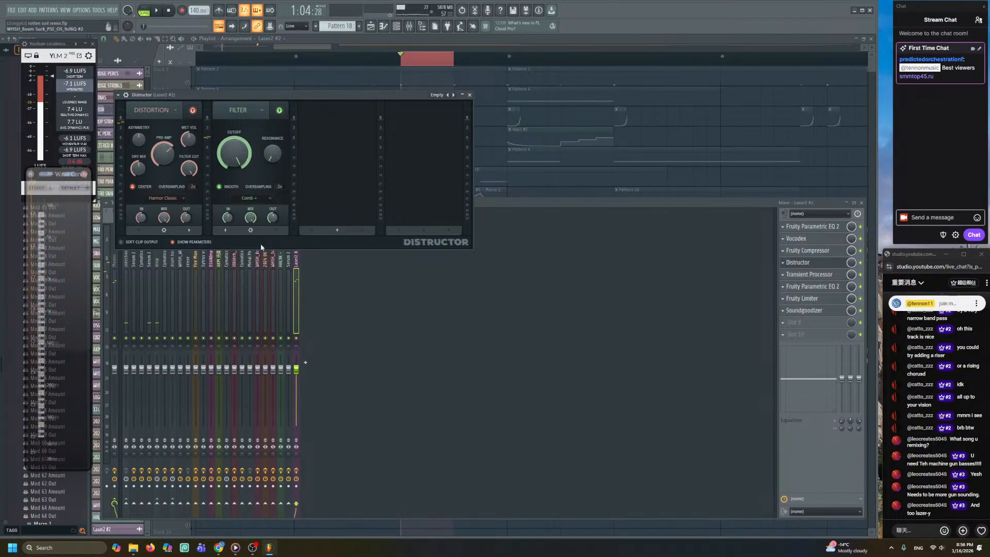
- Raise the comb filter's resonance, lower its cutoff and pick the comb variant while the loop plays
key(space)
drag(272, 154, 236, 171)
scroll(234, 164, up, 5)
click(252, 200)
click(257, 311)
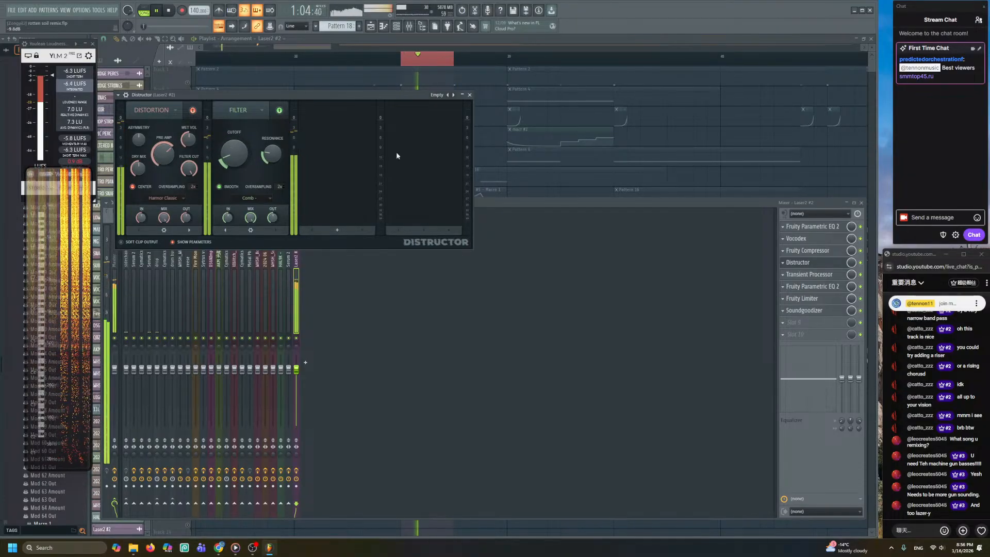
- Unsolo Track 18, clear the time selection and play the section with all tracks
right_click(486, 157)
key(space)
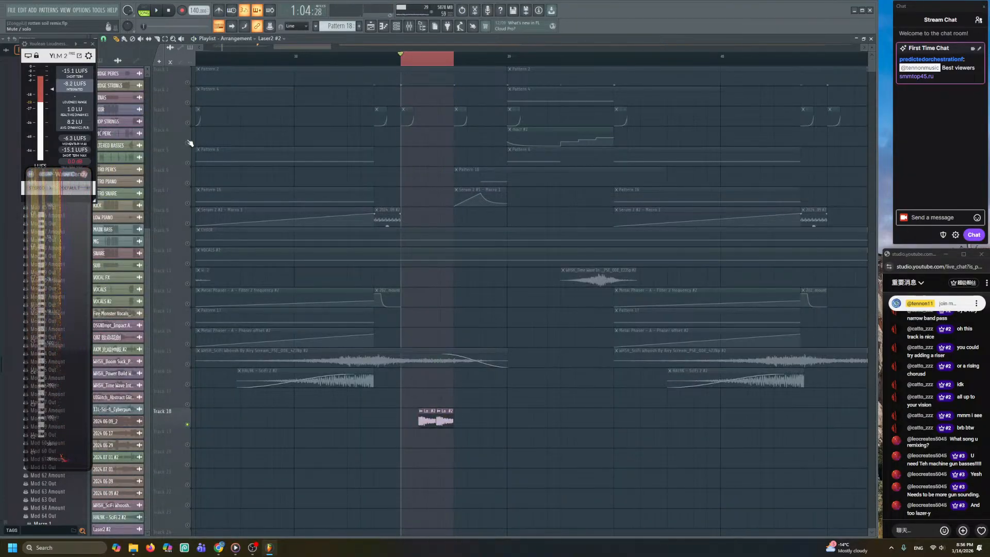
right_click(188, 142)
right_click(188, 142)
double_click(292, 57)
key(space)
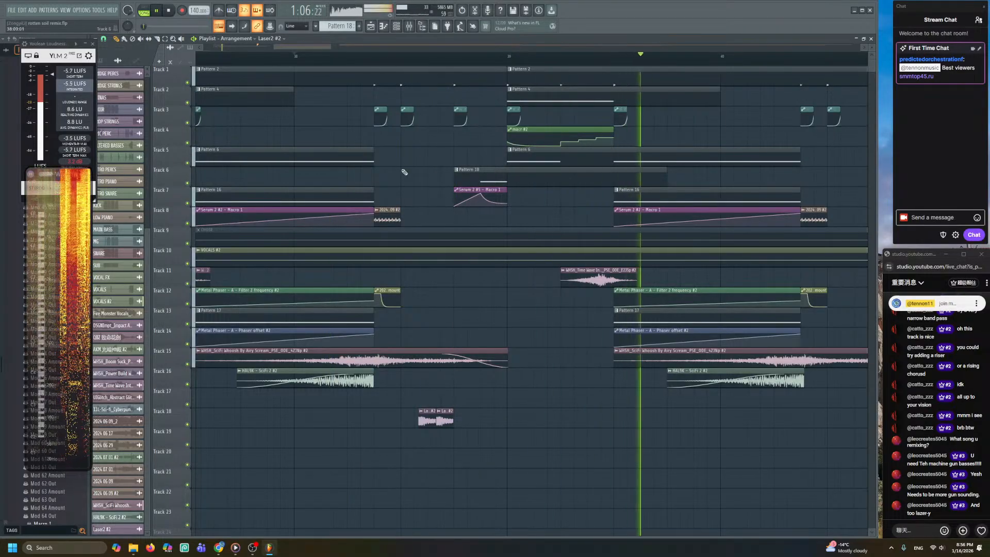
scroll(407, 165, down, 2)
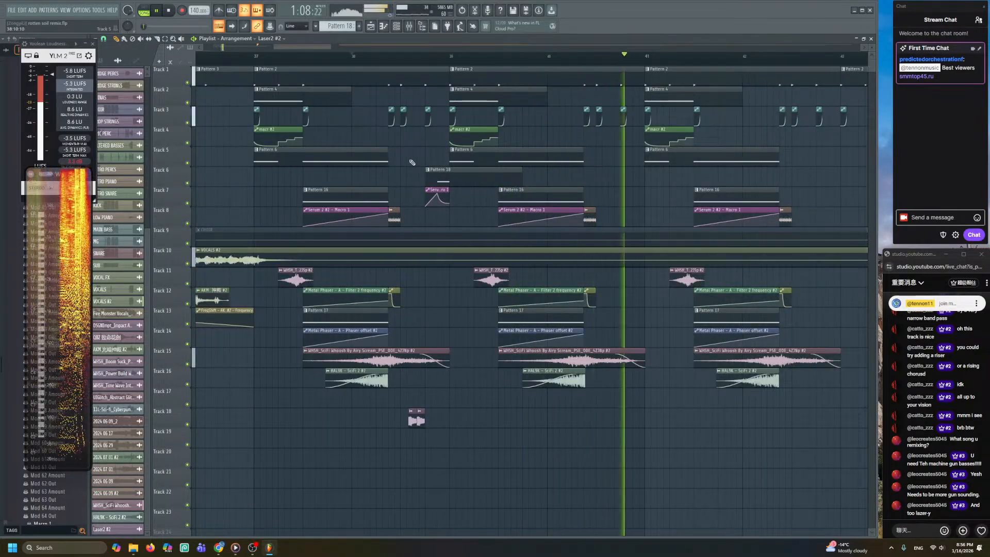
click(256, 57)
- Set the playlist snap to 1/3 beat and copy the two Laser2 clips on Track 18 two bars further along
scroll(431, 382, up, 1)
drag(445, 412, 390, 436)
scroll(292, 253, up, 1)
click(103, 39)
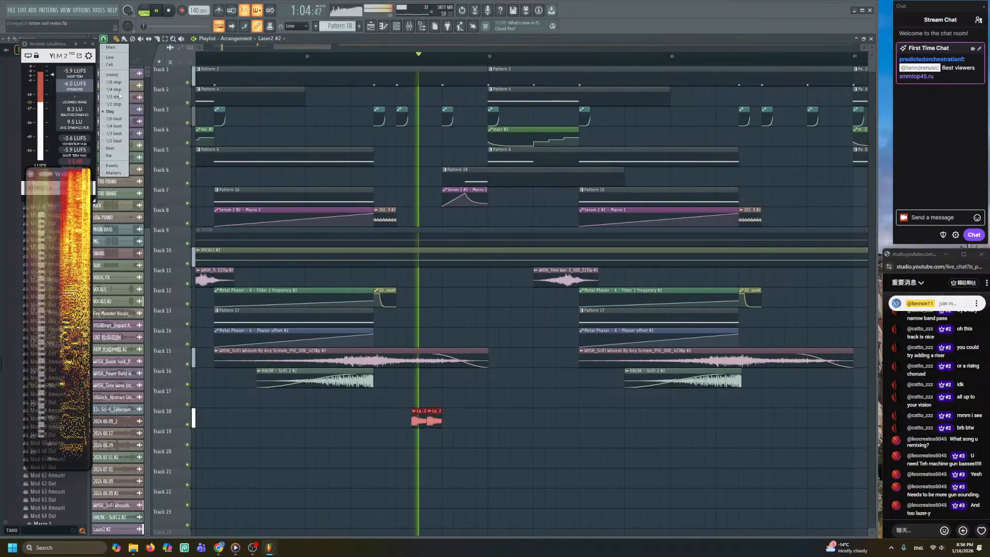
click(115, 134)
drag(434, 416, 799, 415)
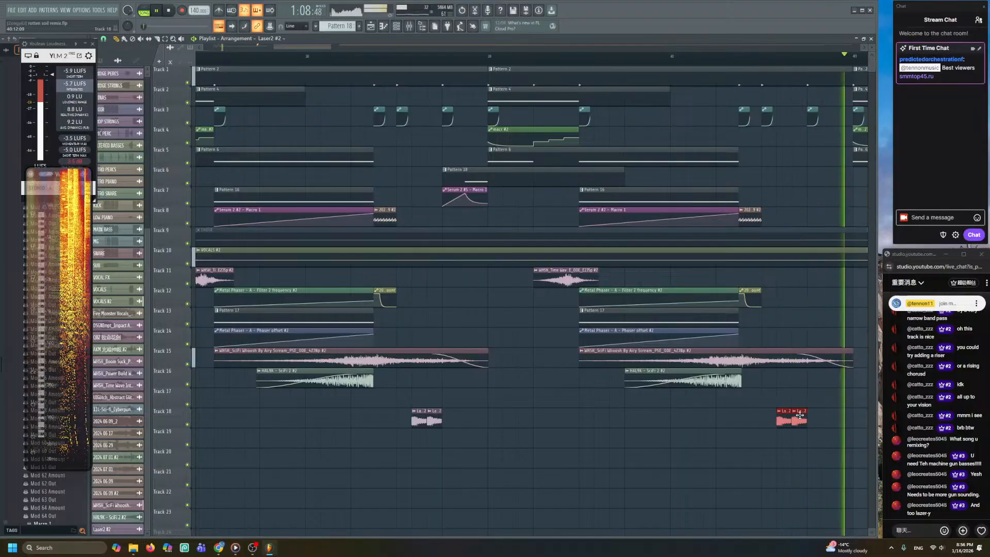
- Play the drop around the copied Laser2 clips and again from bar 37 to check how they sit in the arrangement
click(669, 55)
scroll(672, 251, down, 3)
right_click(631, 483)
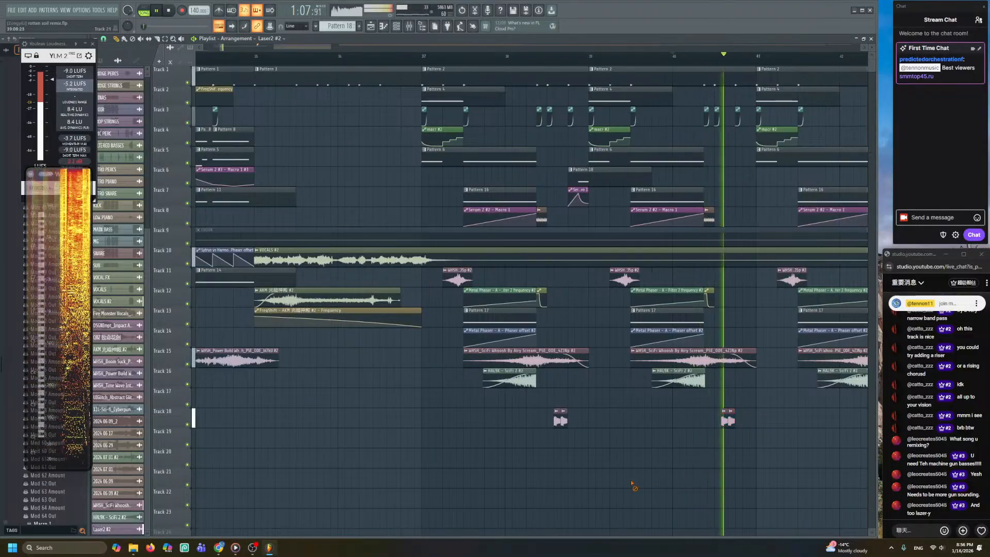
click(424, 60)
scroll(500, 430, up, 3)
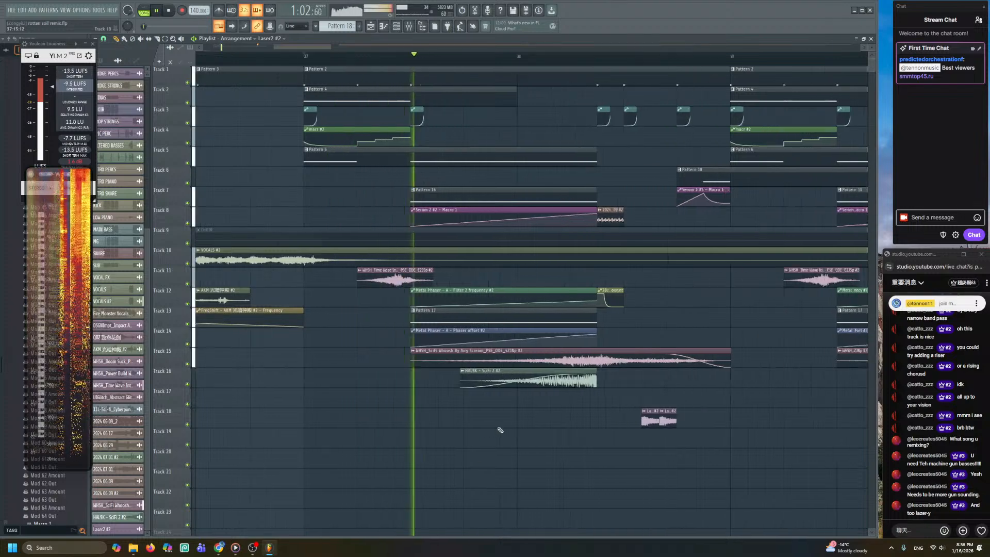
scroll(500, 430, up, 2)
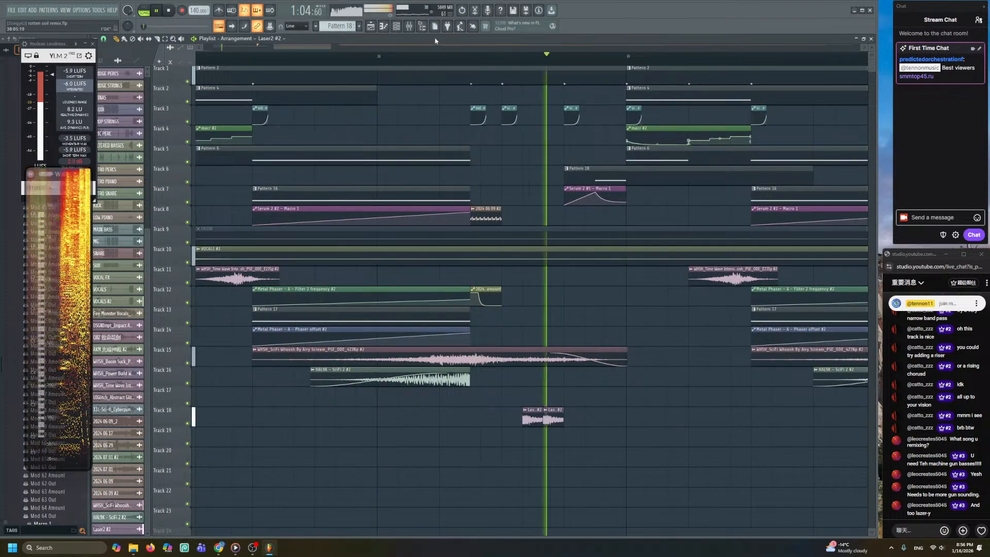
- Open the Serum 2 #6 instrument from the unsorted channels and soften the decay curve of ENV 1
click(397, 26)
click(313, 52)
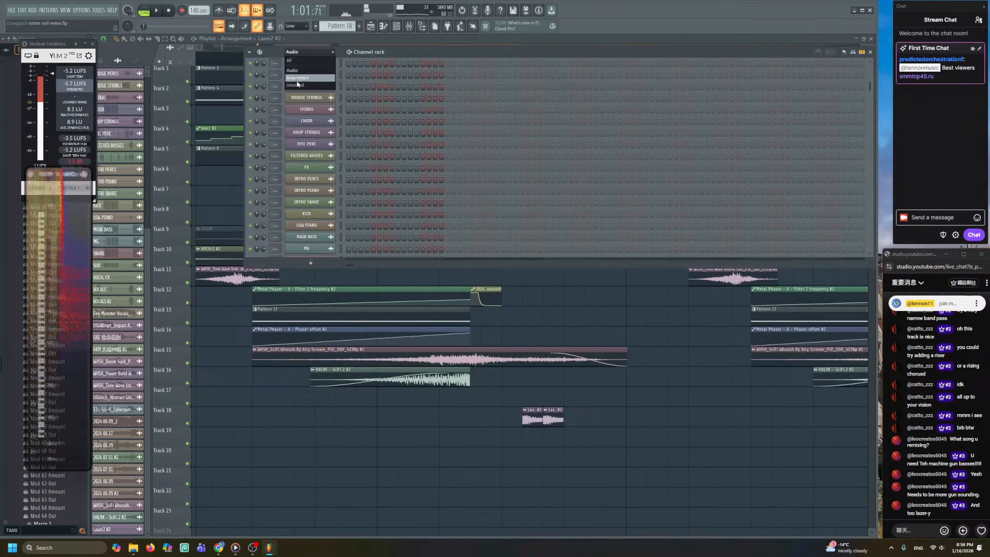
click(309, 78)
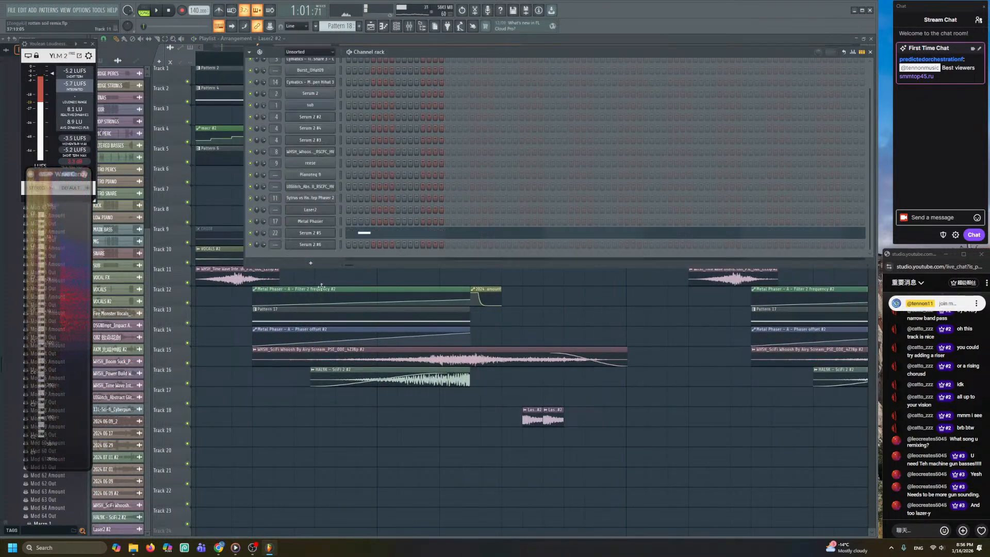
click(328, 246)
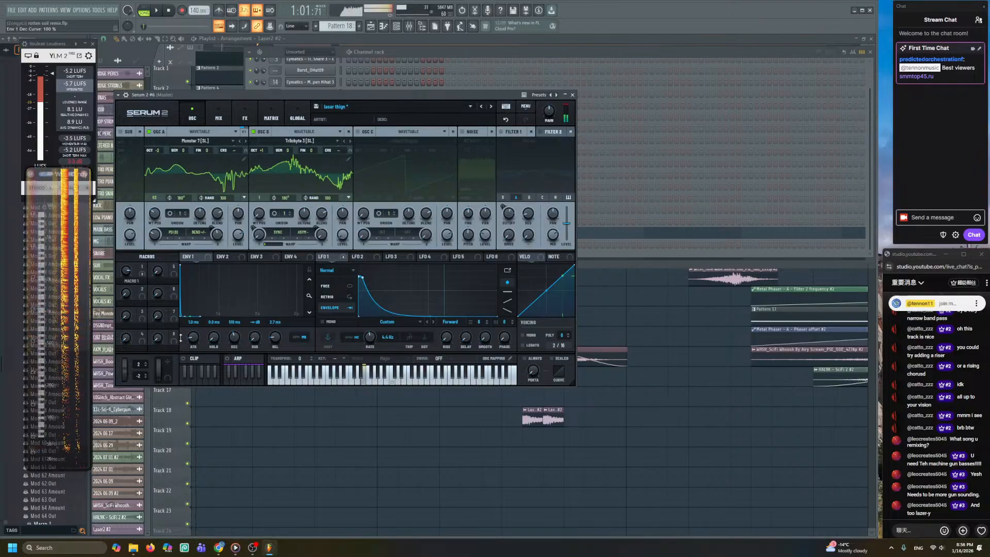
drag(186, 313, 184, 308)
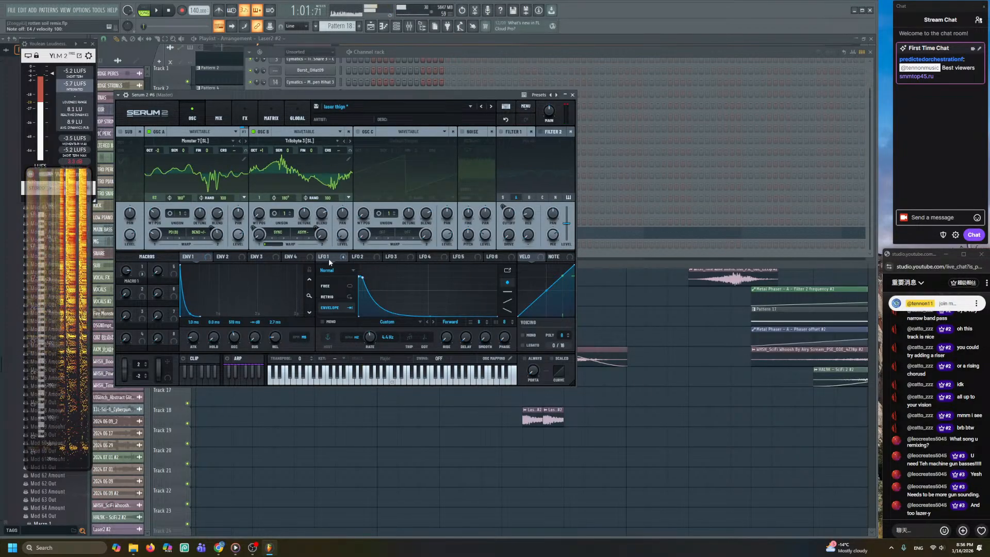
- Reshape LFO 1 by removing the extra point near the start, bending the slope into a steep decay and raising the start point to maximum
right_click(360, 278)
click(360, 279)
double_click(364, 278)
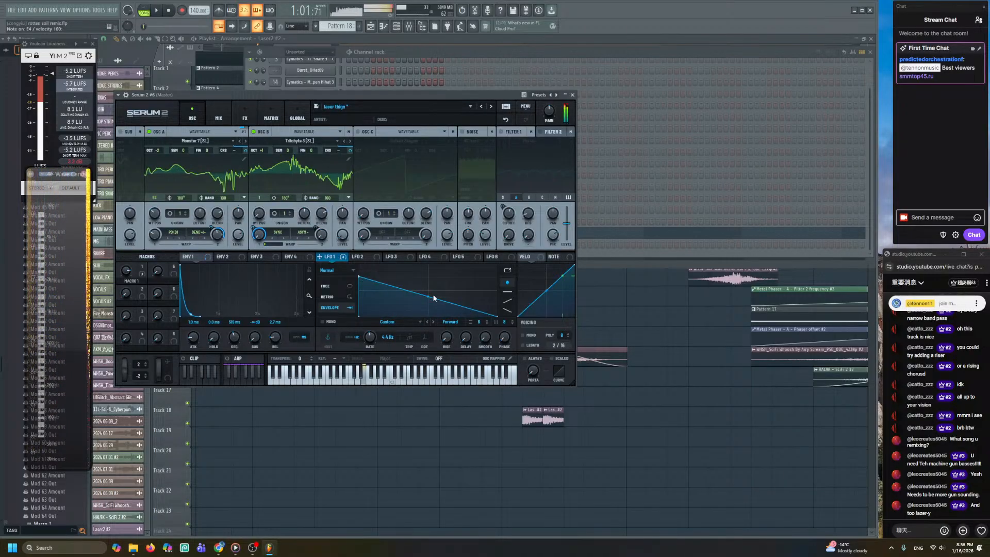
drag(428, 296, 395, 311)
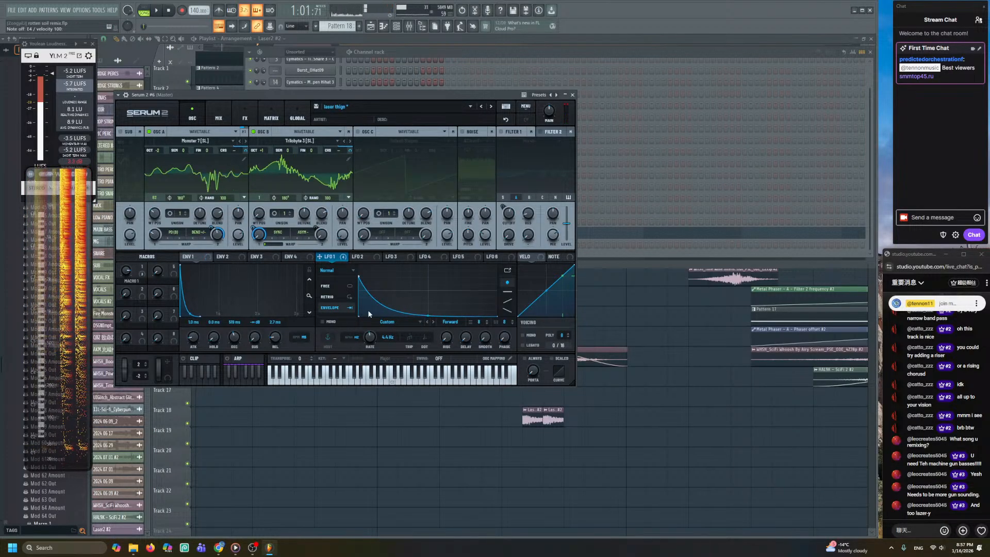
drag(359, 276, 359, 265)
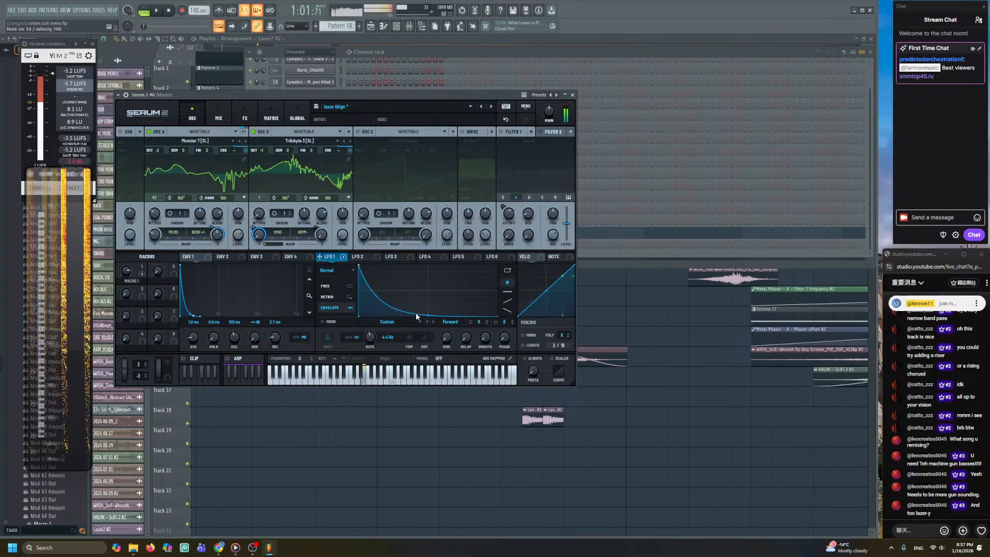
- Raise the LFO 1 rate to 5.3 Hz and play test notes to audition the patch
drag(389, 337, 380, 315)
key(c)
key(e)
key(c)
key(c)
key(c)
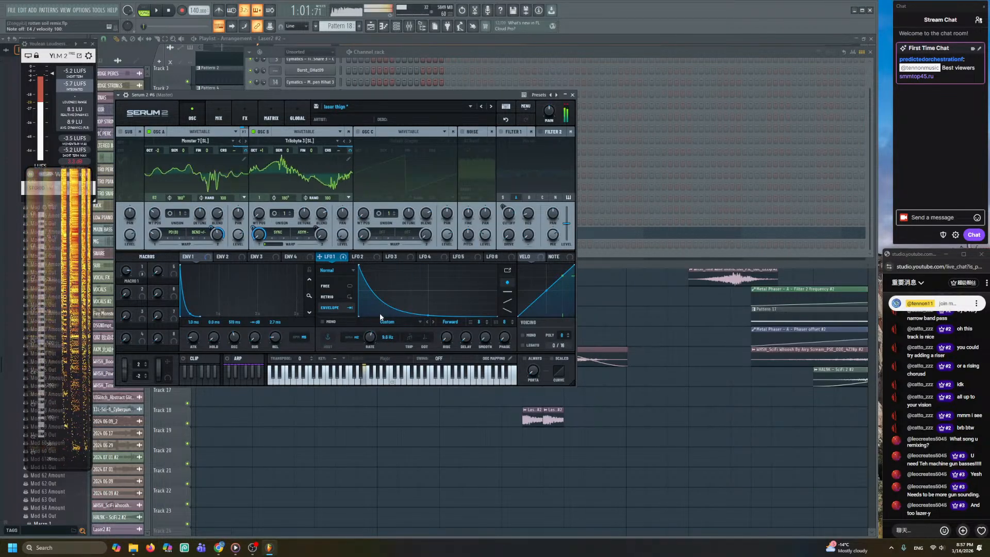
- Try the laser patch with oscillator B disabled
click(253, 132)
click(246, 120)
click(194, 118)
click(252, 132)
- Change the mode of Serum's distortion effect to Linear Fold
click(245, 118)
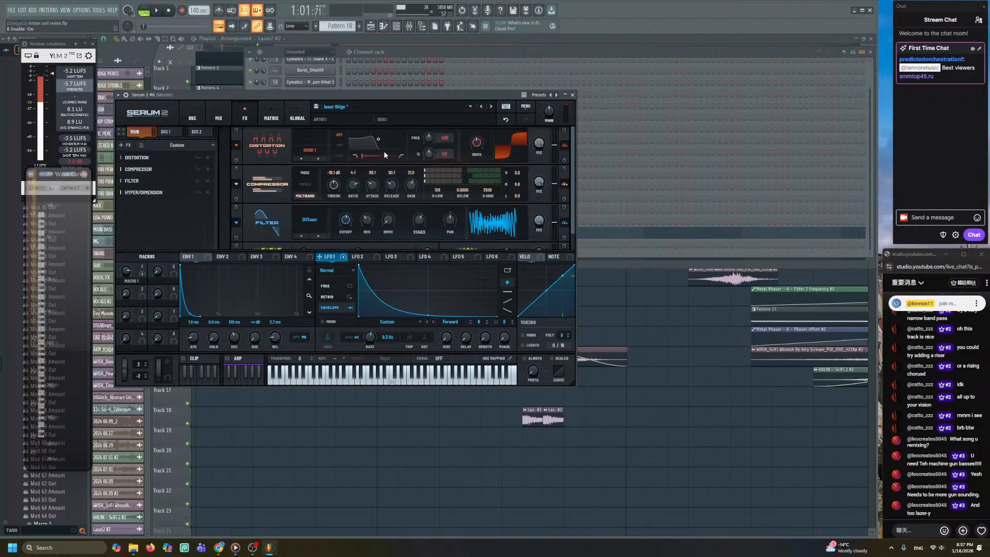
click(320, 159)
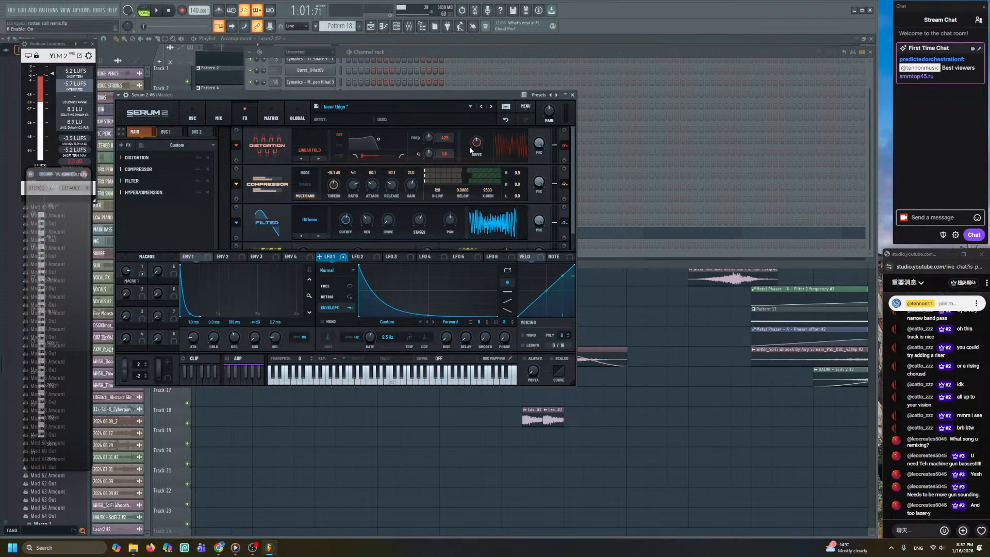
- Adjust the distortion drive and shorten envelope 1's decay, keeping the Linear Fold mode after trying its neighbour
scroll(475, 167, down, 2)
drag(476, 156, 477, 137)
drag(234, 338, 233, 350)
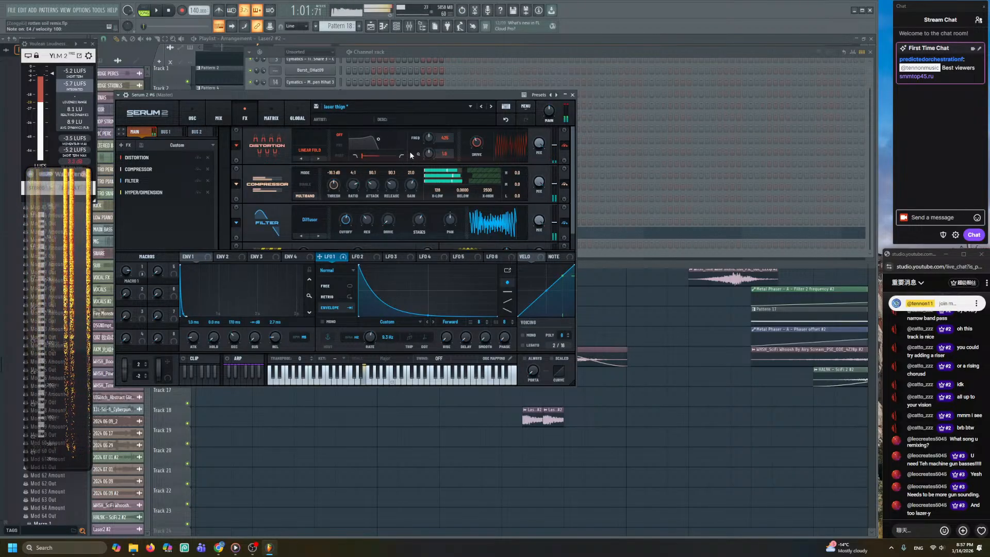
click(316, 159)
click(302, 159)
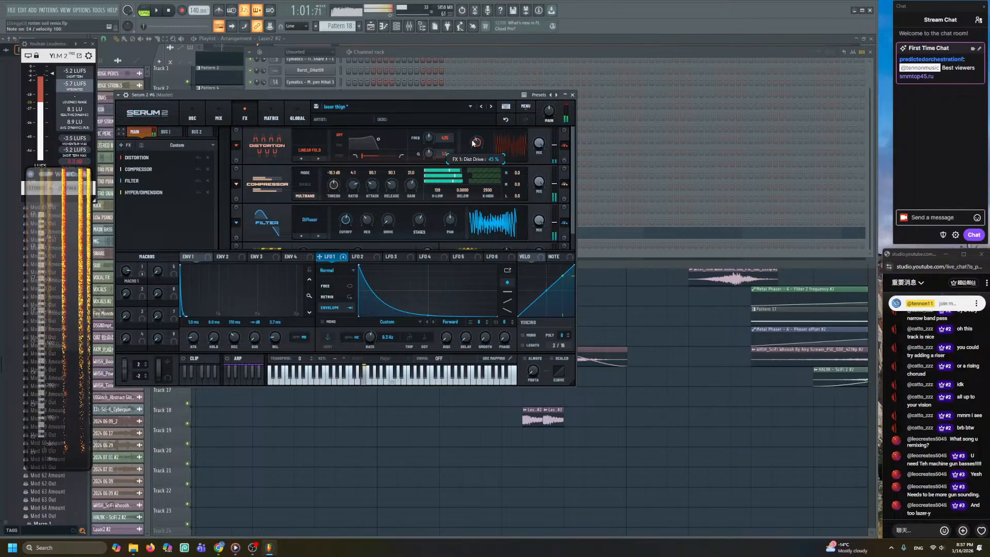
- Try the patch with the Diffusor filter effect's bypass toggled to compare the sound
click(565, 223)
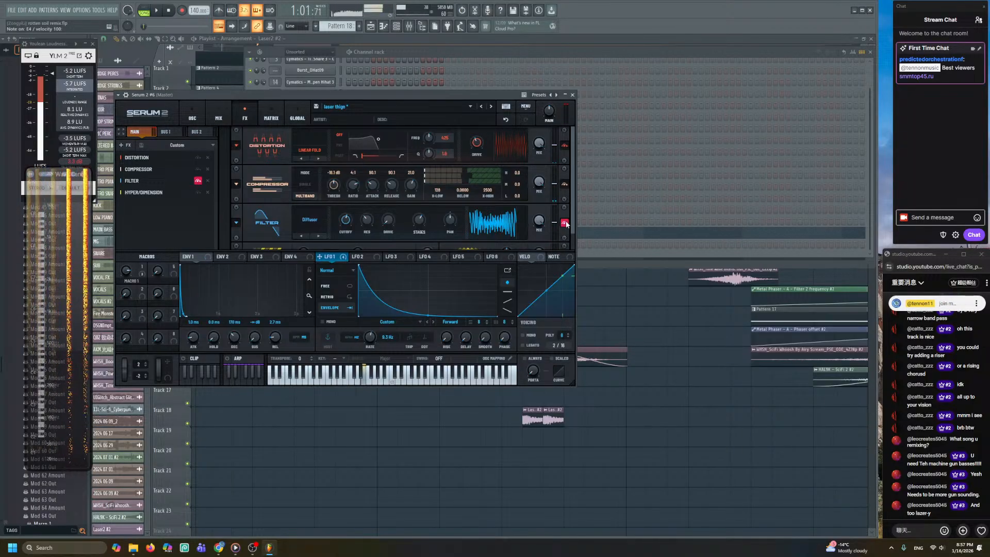
drag(367, 220, 360, 239)
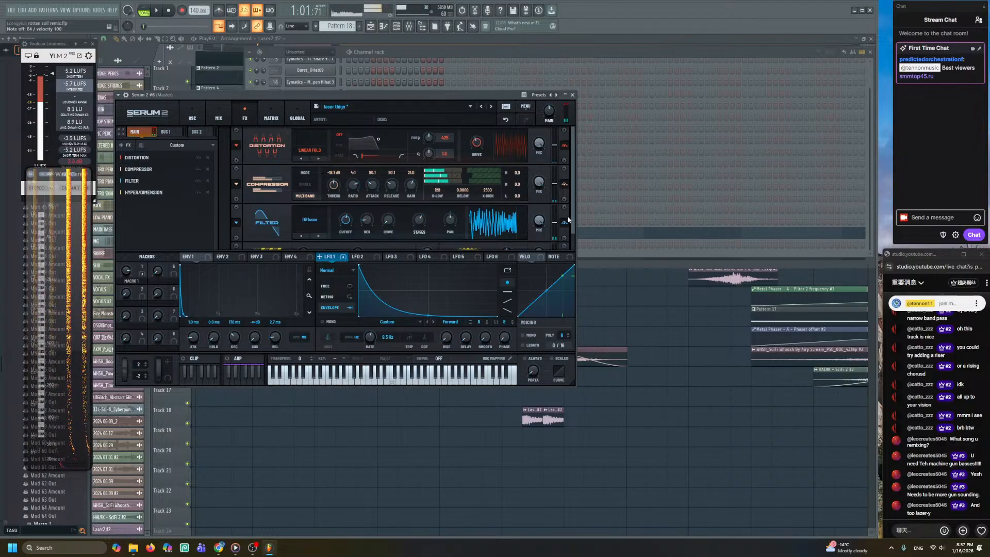
scroll(572, 221, down, 2)
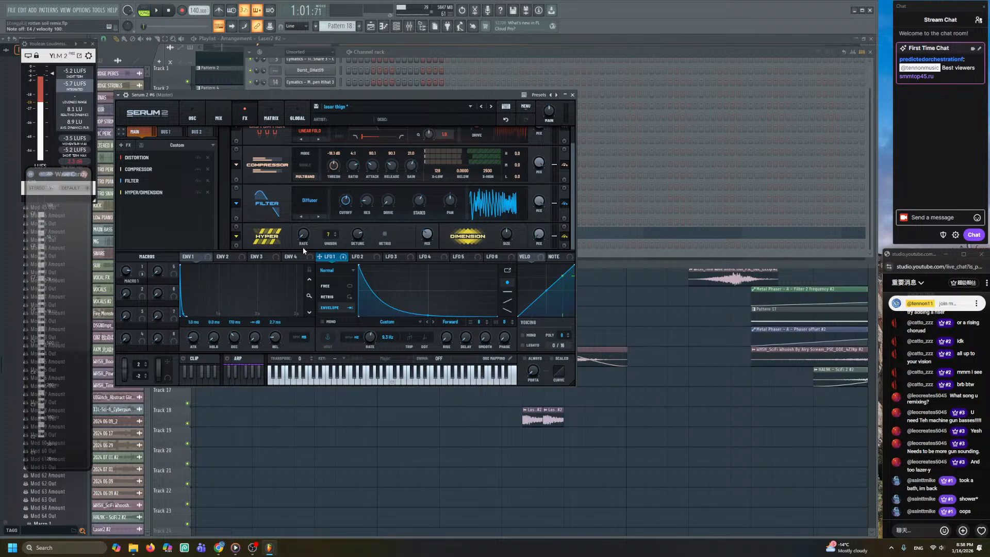
- Play back the arrangement around the Laser2 clips on Track 18 to judge the laser sound in context
key(space)
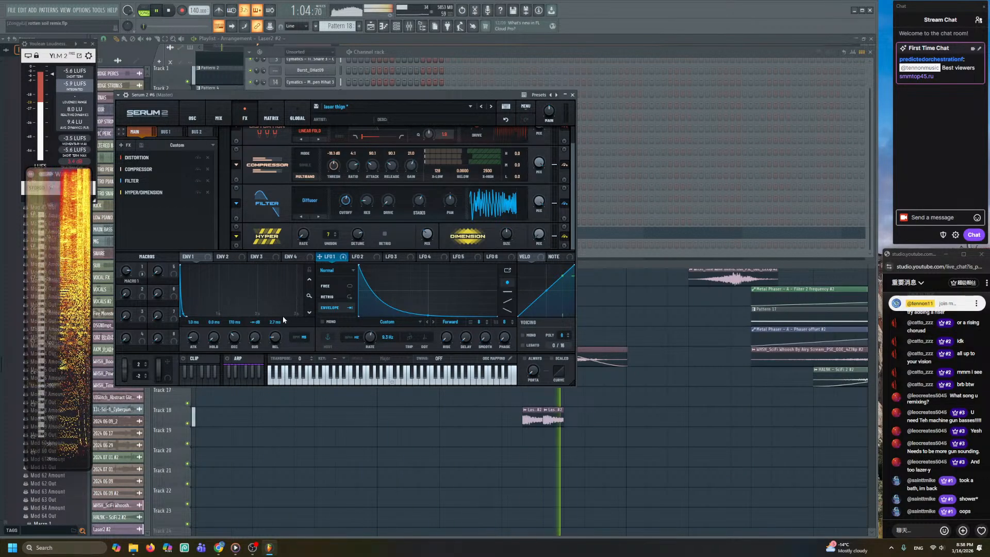
right_click(351, 480)
scroll(423, 447, down, 2)
drag(402, 450, 311, 458)
click(300, 59)
scroll(324, 163, up, 2)
mouse_move(481, 323)
mouse_down()
mouse_move(386, 317)
mouse_move(410, 283)
mouse_move(412, 255)
mouse_up()
click(333, 61)
key(space)
key(space)
scroll(397, 309, up, 3)
key(space)
key(space)
- Reopen the Serum 2 #6 patch, audition it with test notes and look through its effects and the effects available to add
click(396, 26)
key(space)
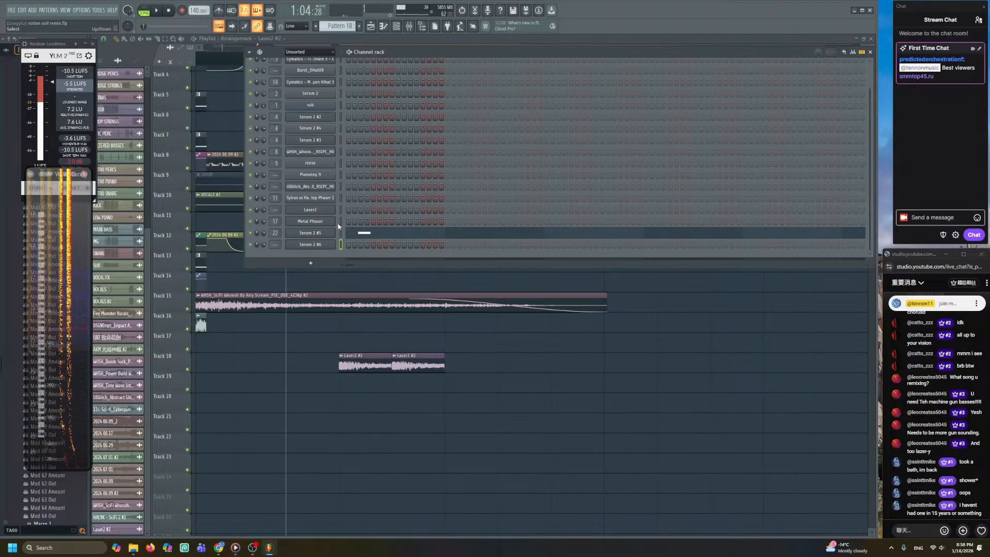
click(310, 243)
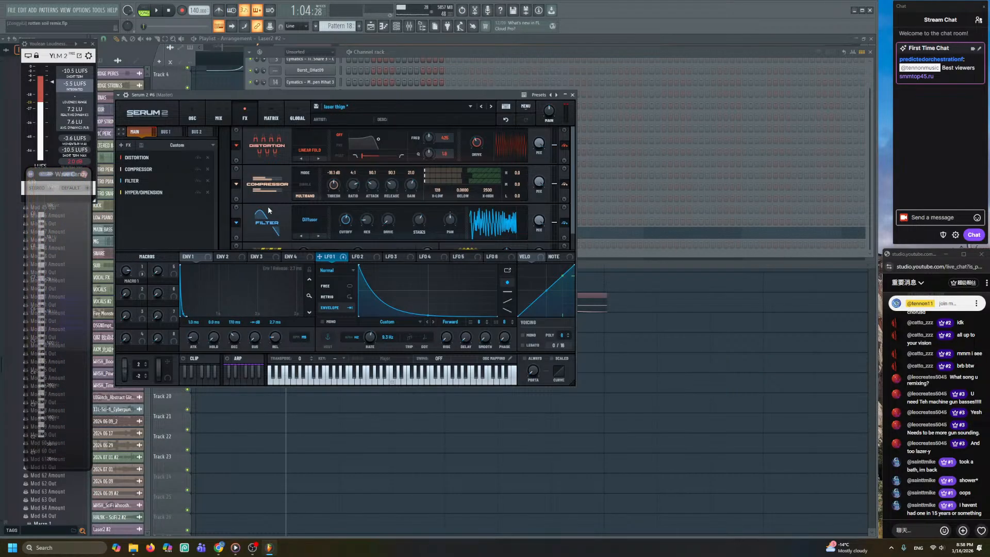
key(c)
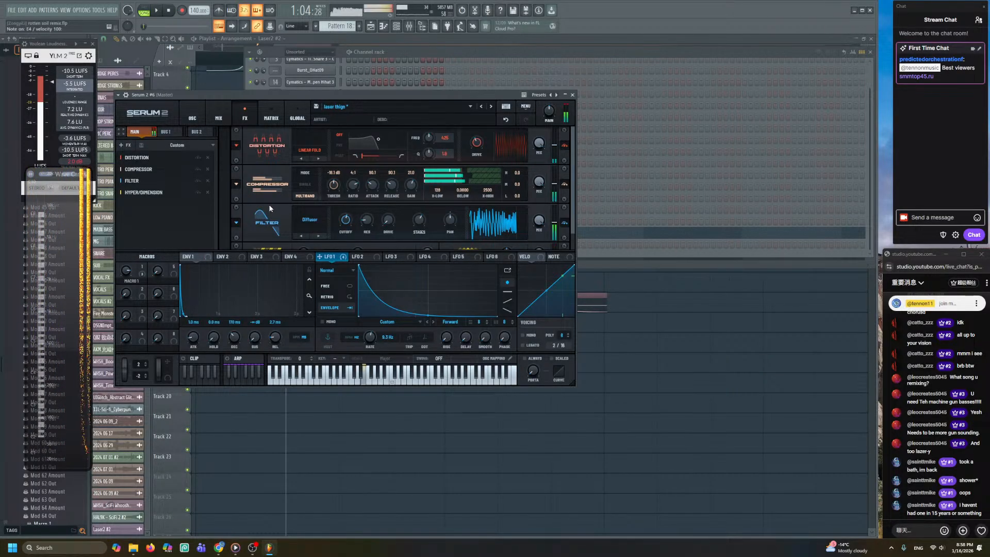
drag(572, 201, 567, 247)
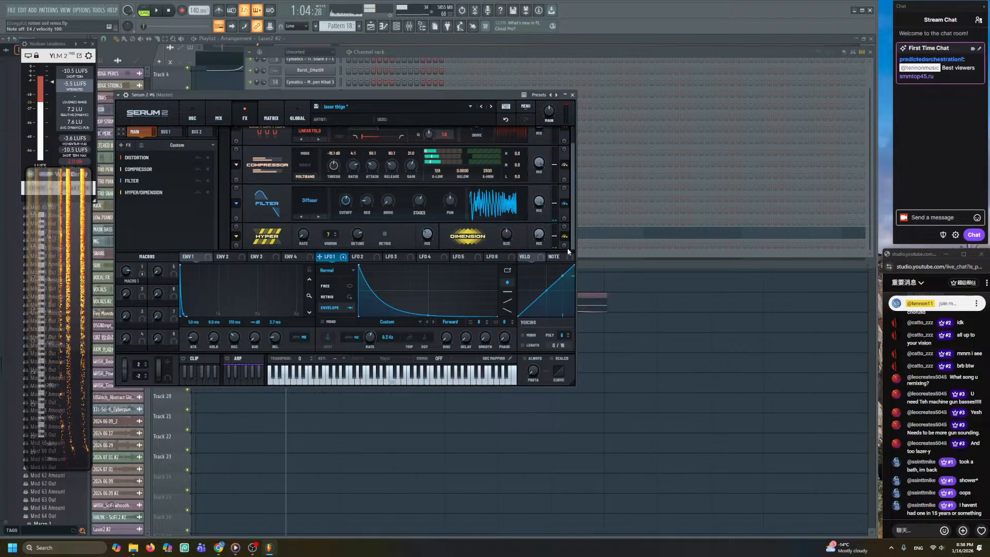
click(124, 145)
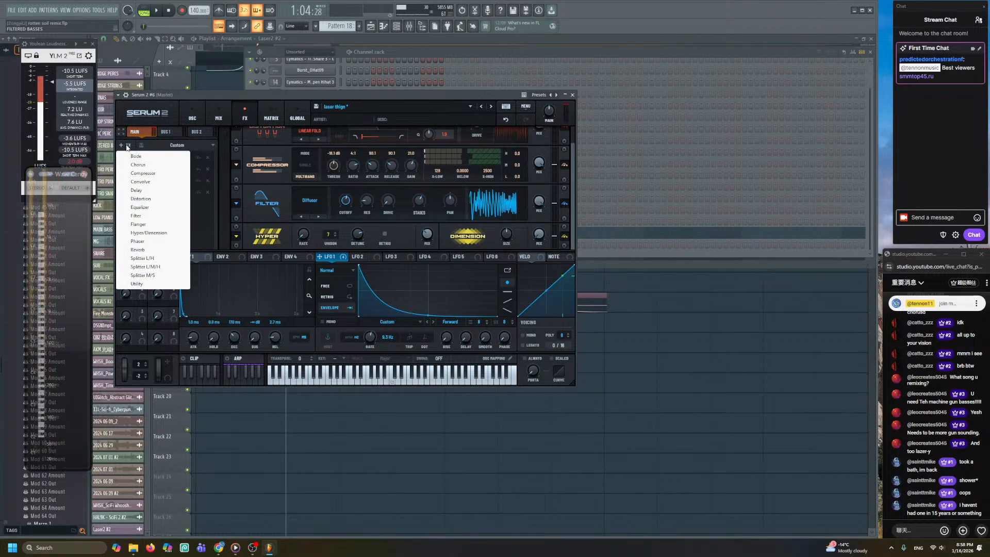
- Switch to SoundCloud in the browser, go back to the "famous spear id" search results, and return to the arrangement
click(220, 548)
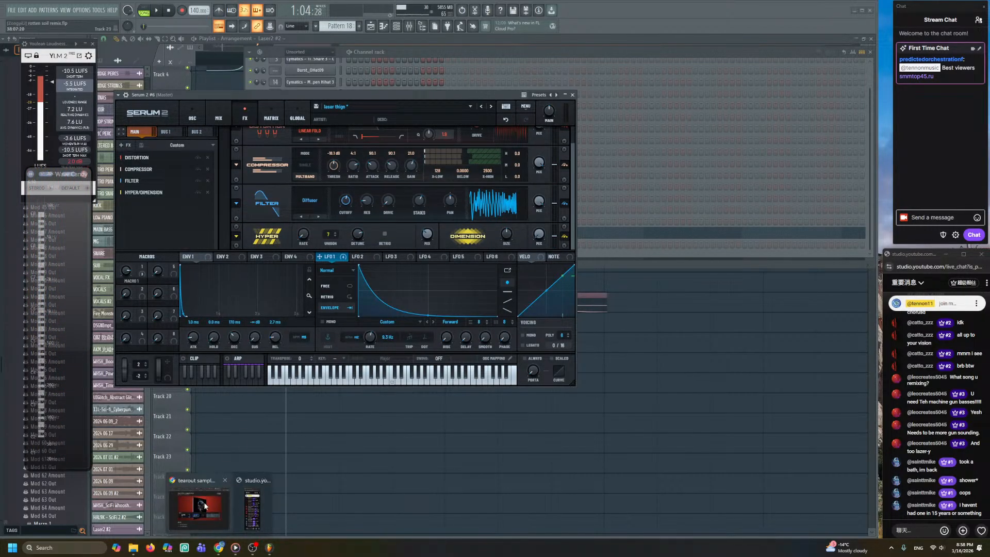
click(209, 479)
click(590, 23)
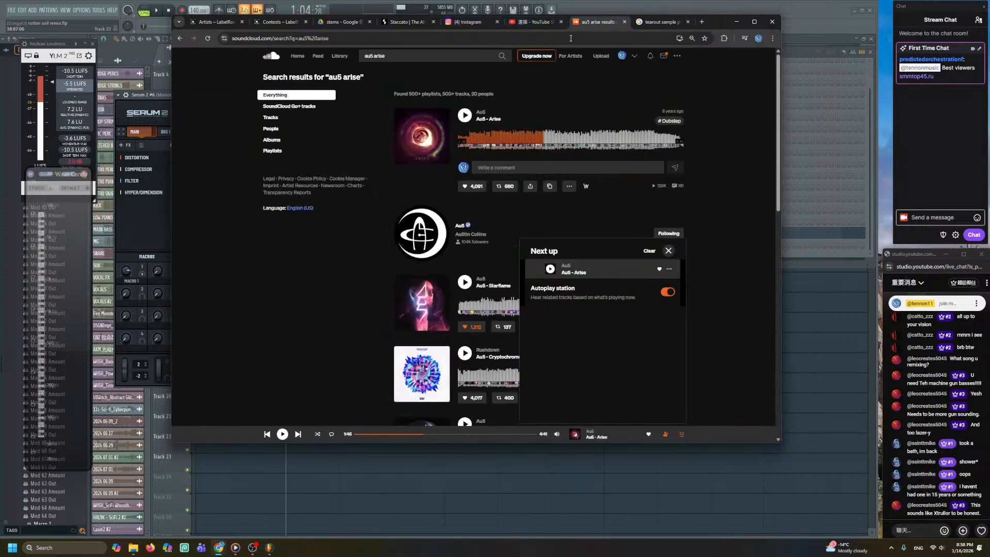
click(179, 39)
click(179, 39)
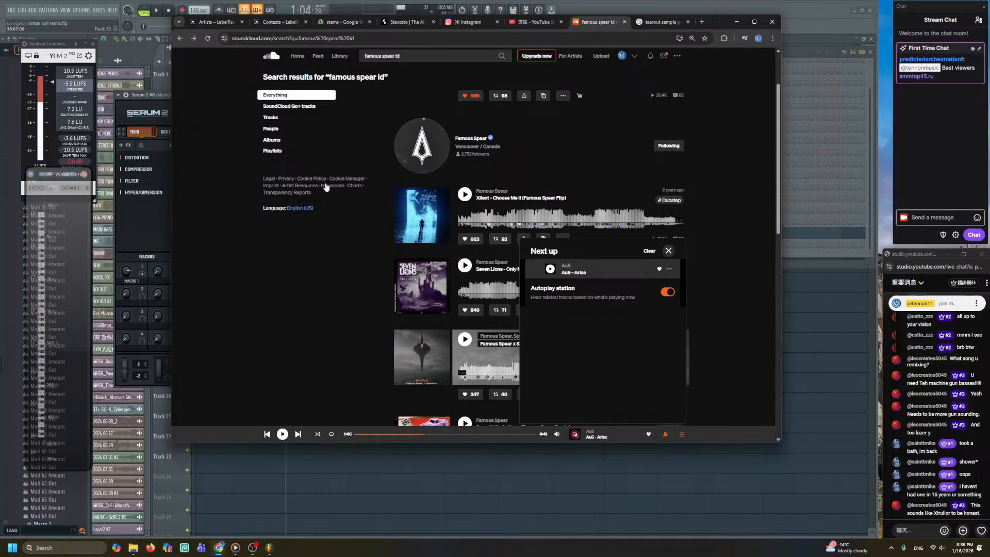
click(443, 495)
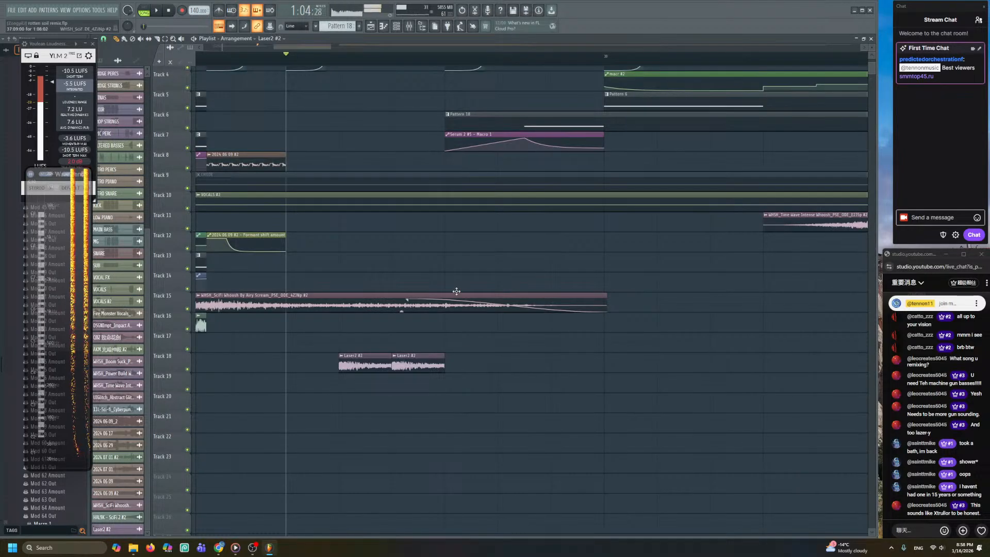
- Play the arrangement from bar 21, where the first patterns begin, to hear the drop in full
scroll(391, 322, down, 4)
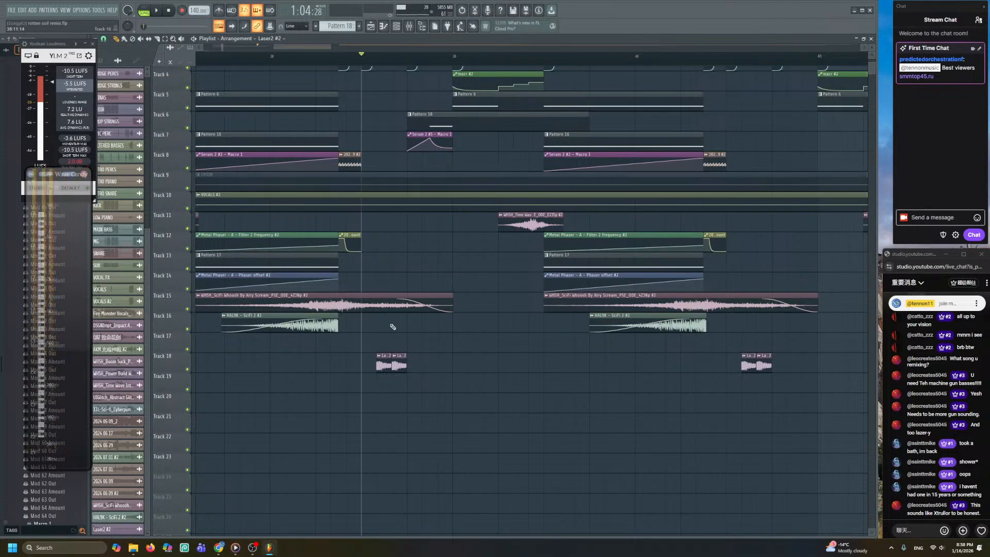
scroll(392, 321, down, 2)
scroll(392, 320, down, 4)
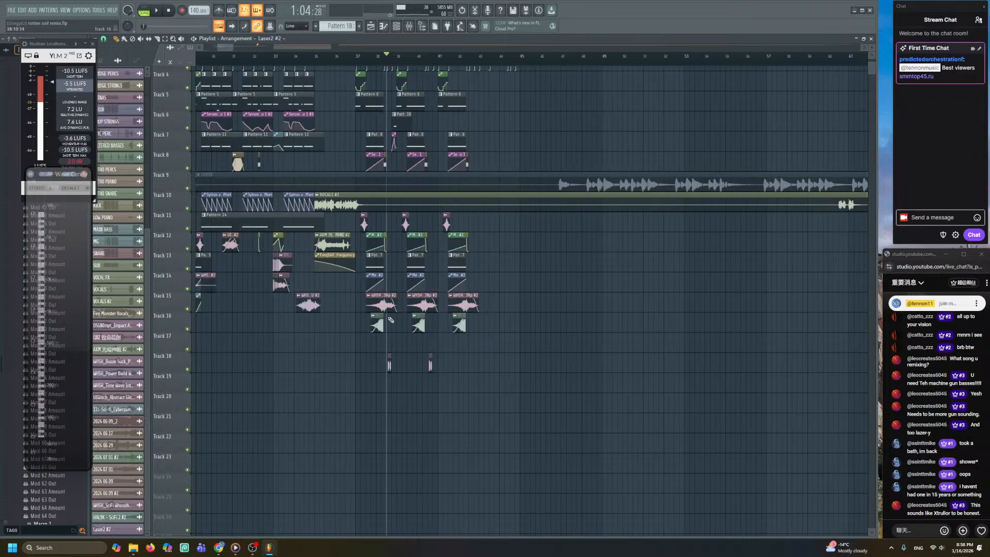
scroll(392, 320, down, 4)
scroll(391, 321, up, 4)
drag(402, 342, 452, 501)
drag(412, 389, 452, 457)
scroll(452, 457, down, 2)
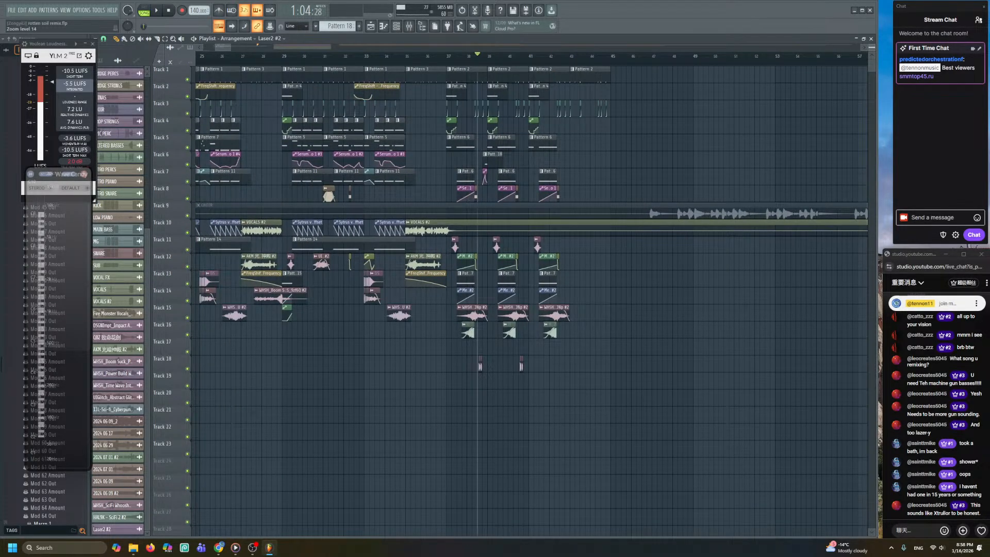
scroll(430, 395, down, 4)
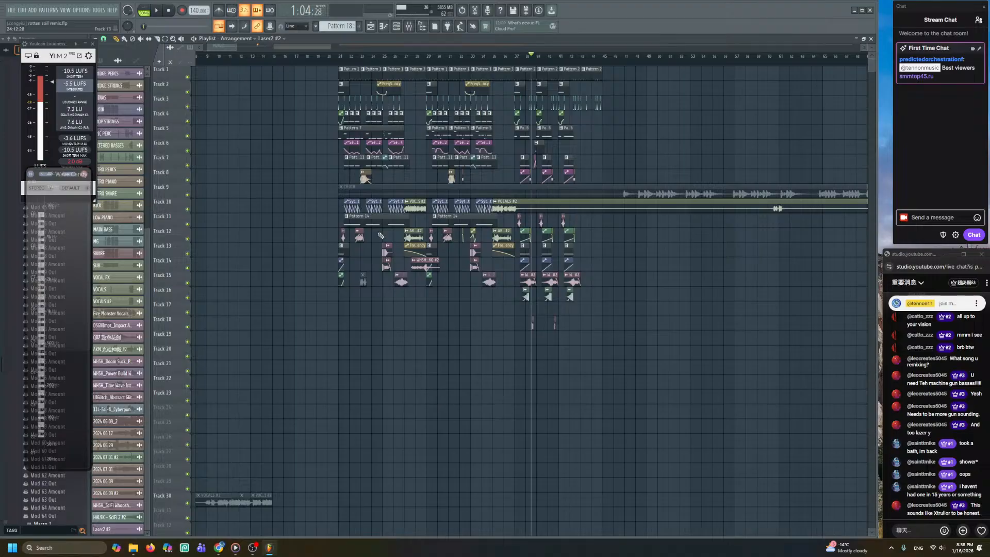
drag(343, 59, 340, 58)
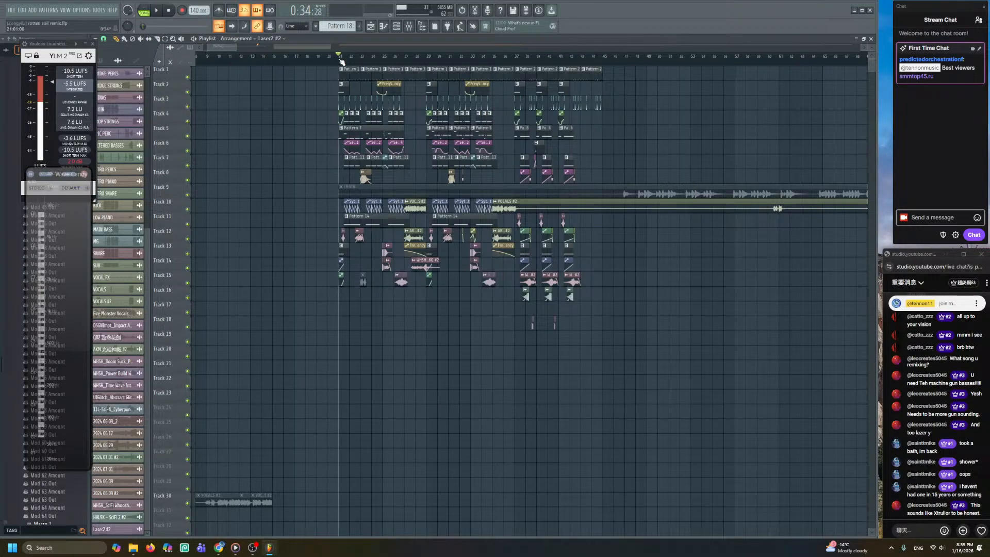
key(space)
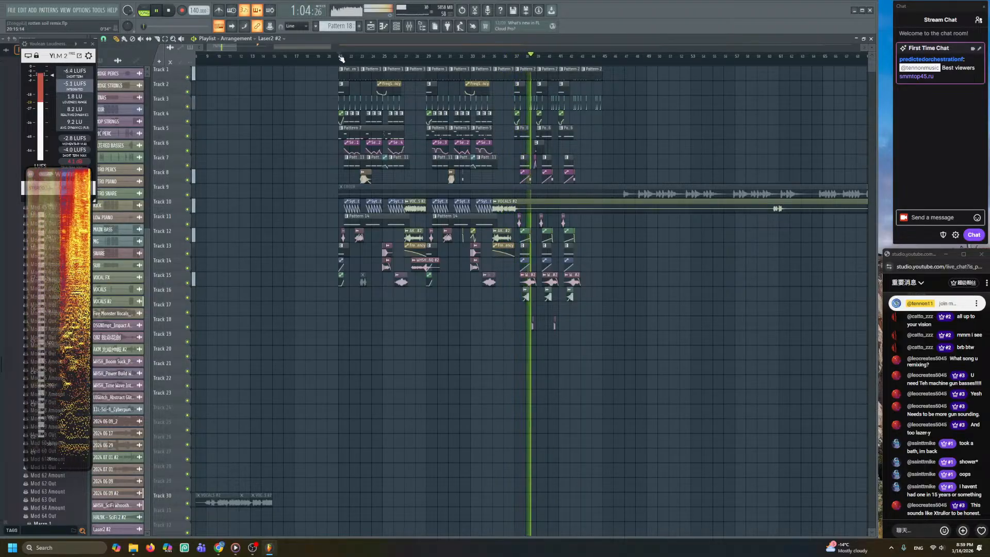
- Replay the section starting just before the first pair of Laser2 clips on Track 18
scroll(536, 248, up, 12)
drag(554, 255, 453, 308)
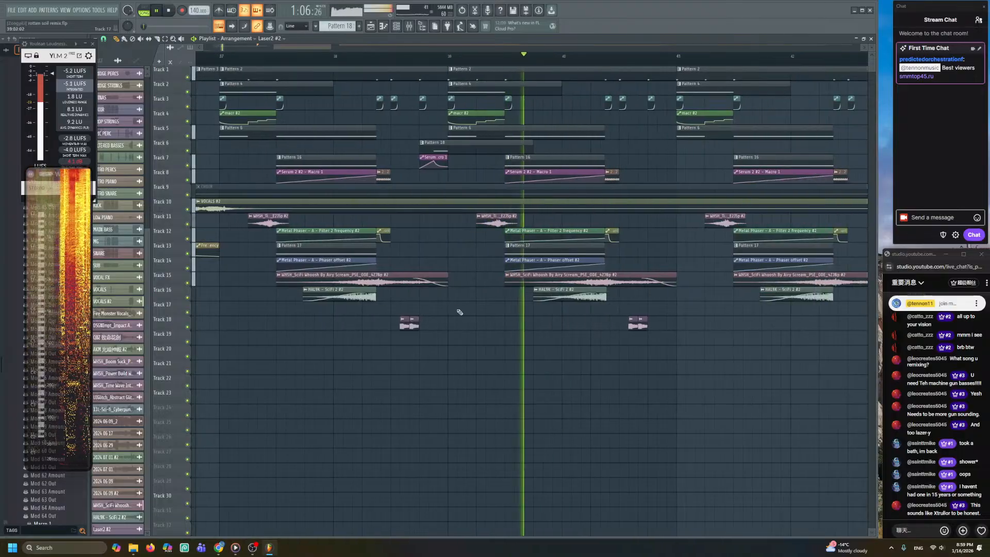
scroll(478, 344, up, 3)
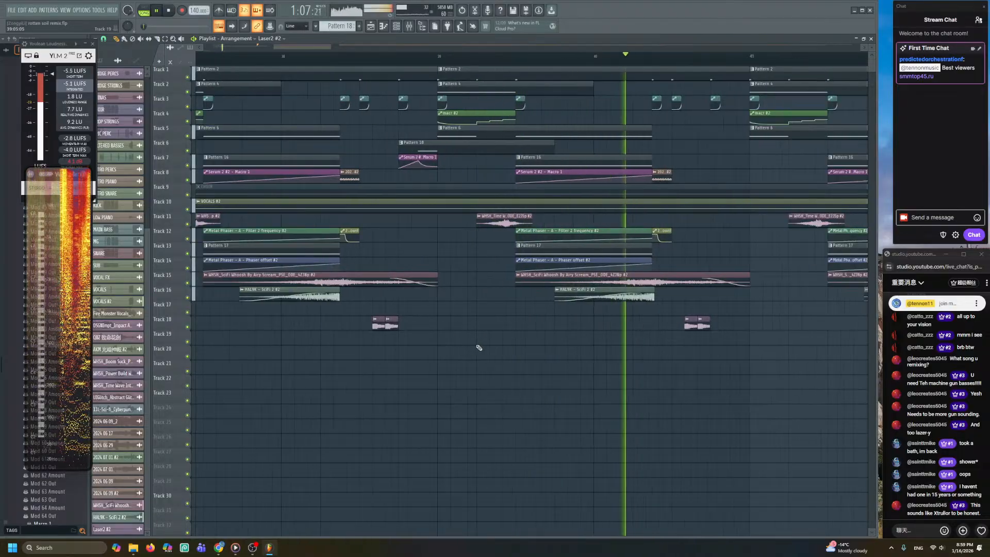
click(347, 60)
scroll(424, 267, up, 2)
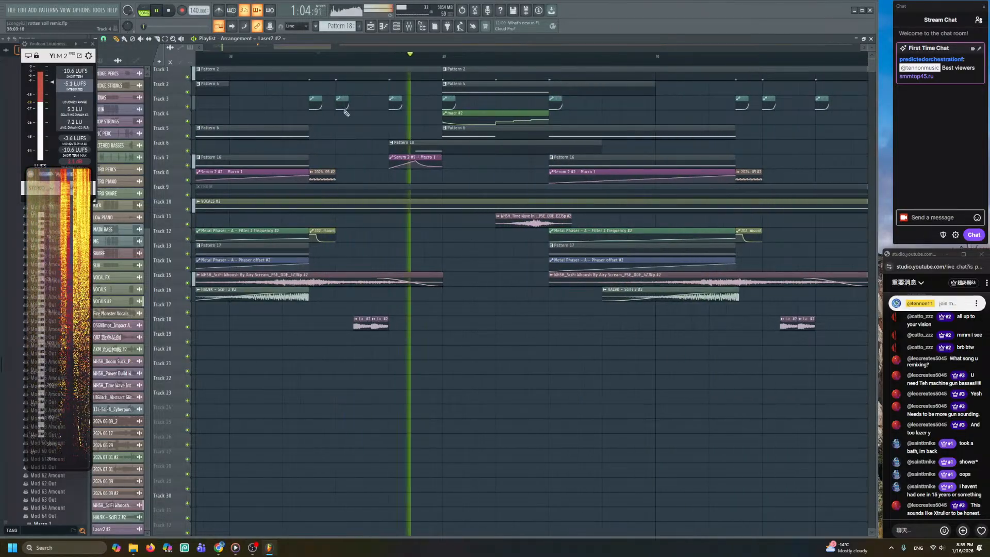
- Reset the Serum 2 #6 patch to the Init preset
click(396, 26)
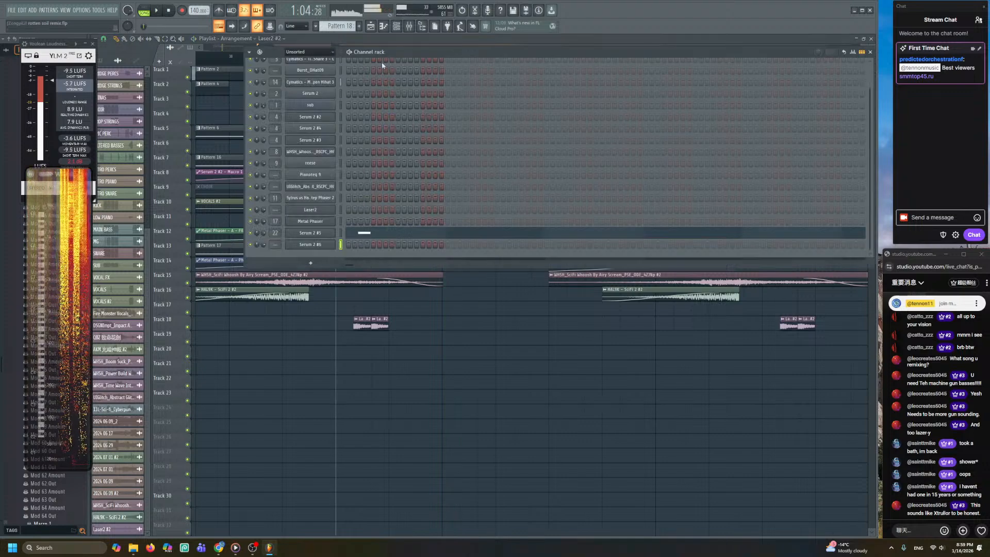
click(324, 246)
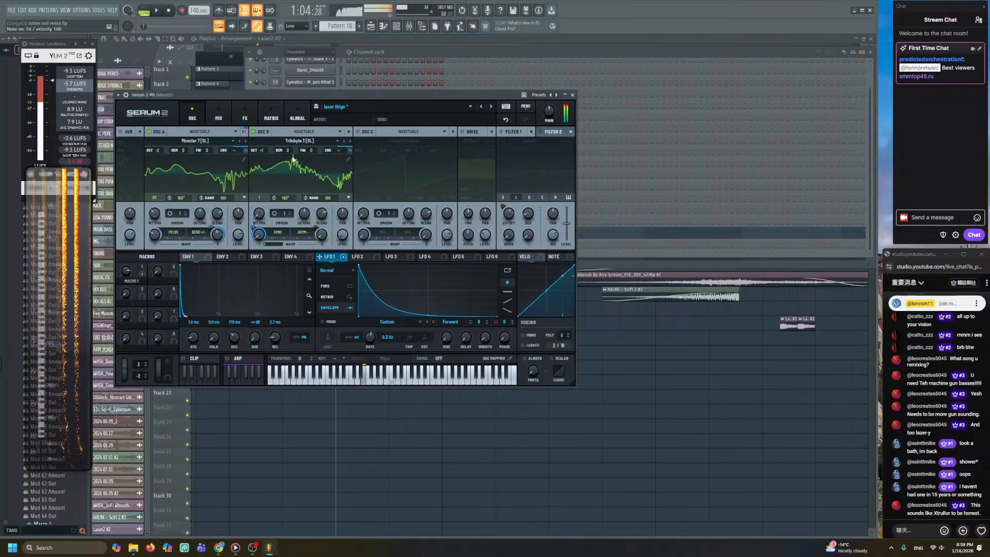
click(525, 107)
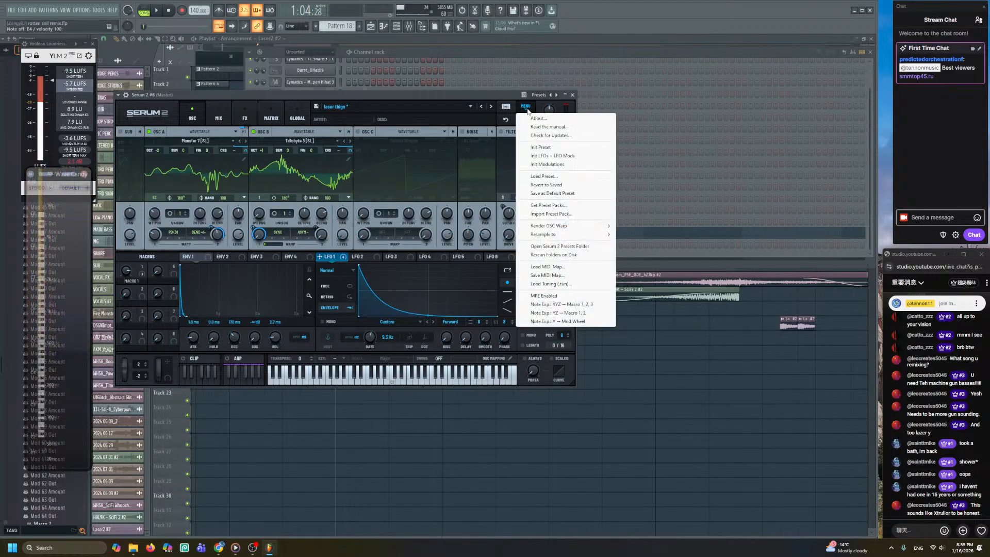
click(540, 147)
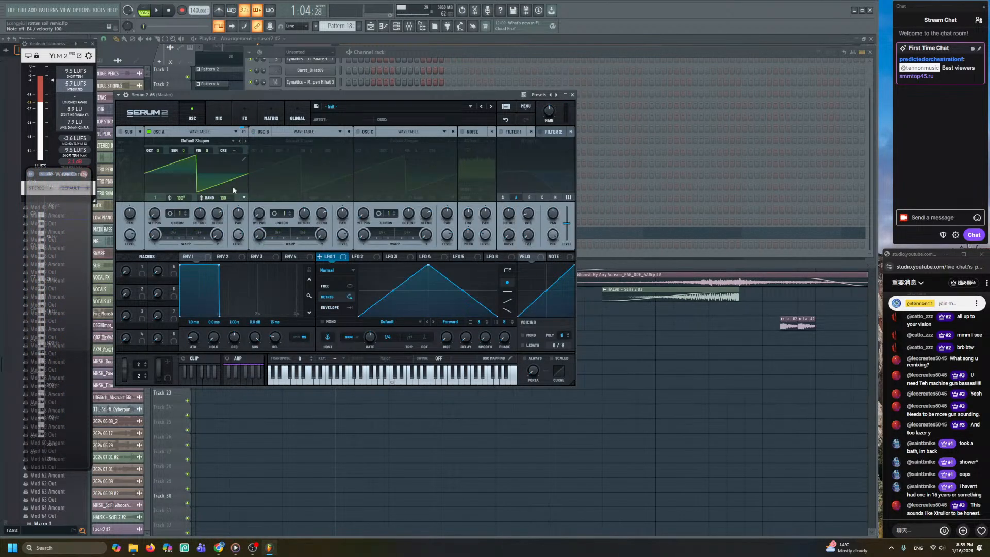
click(208, 145)
mouse_move(196, 152)
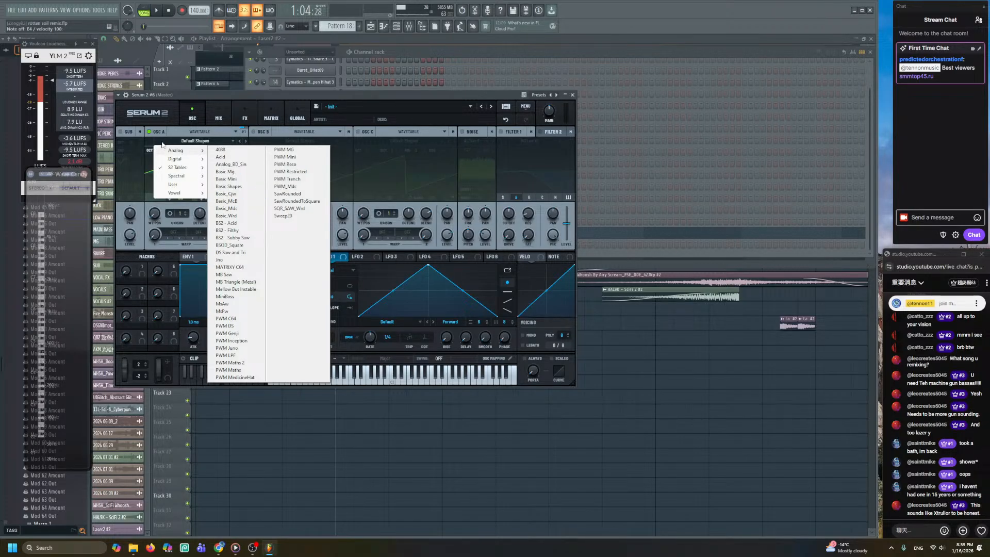
click(148, 132)
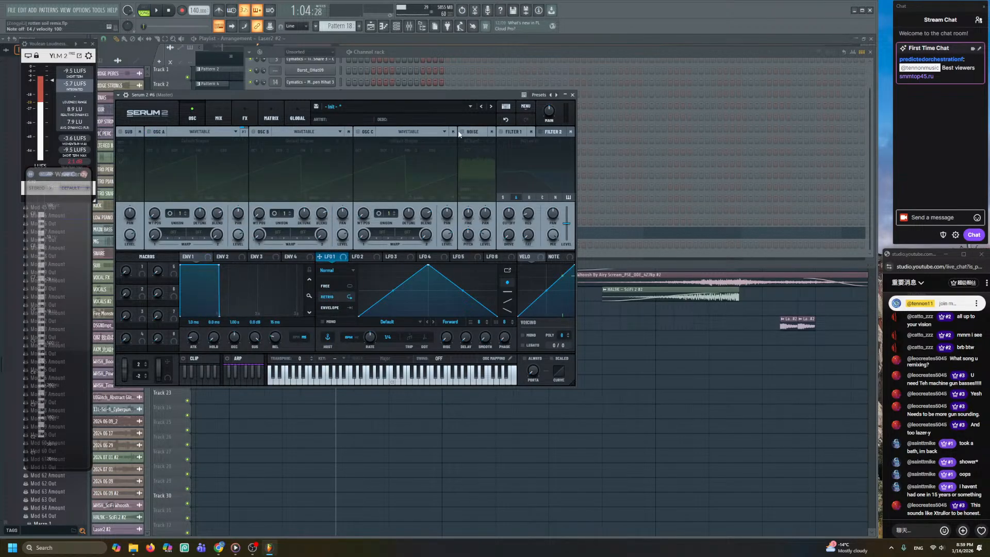
click(148, 132)
click(195, 140)
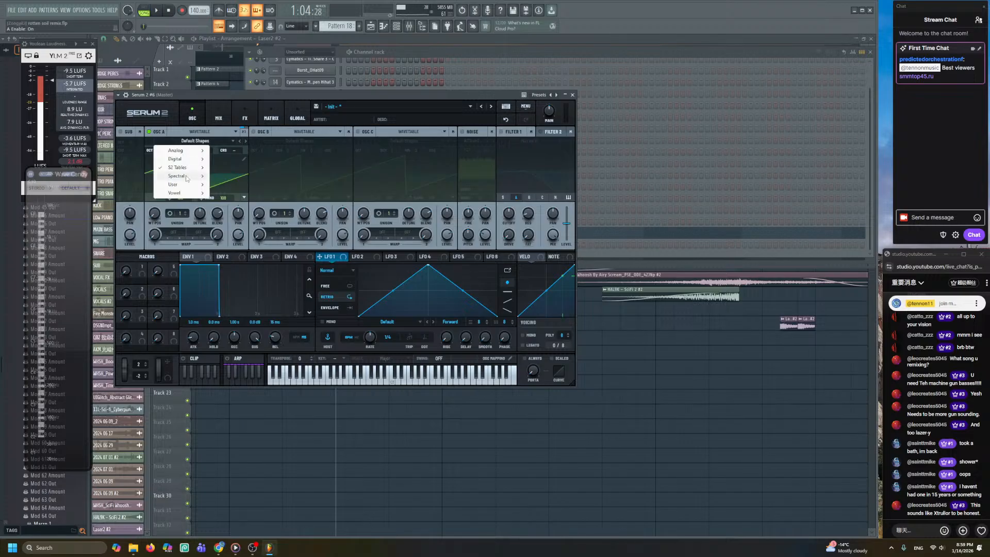
mouse_move(186, 184)
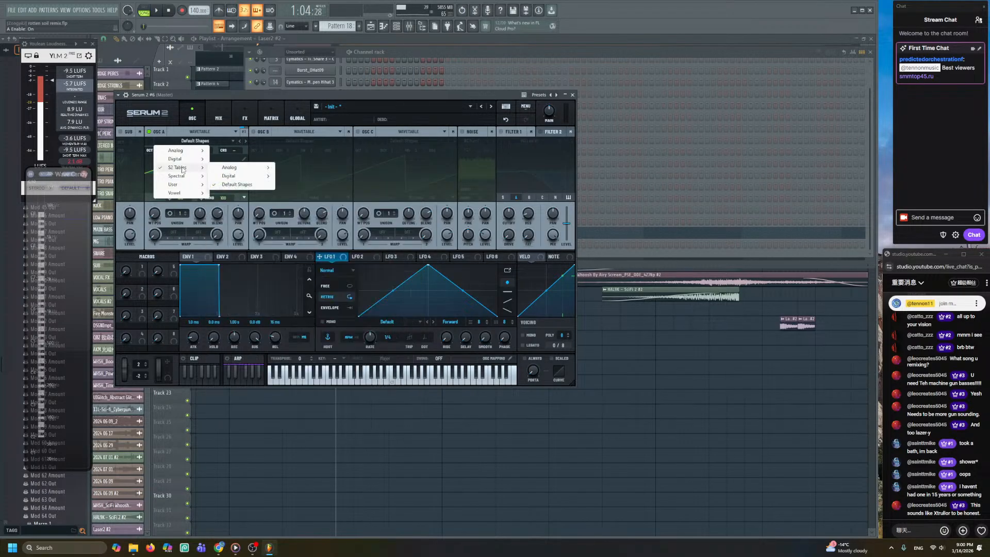
- Move oscillator A's wavetable position in Default Shapes to the sine wave and play a test note
click(157, 215)
drag(157, 215, 158, 201)
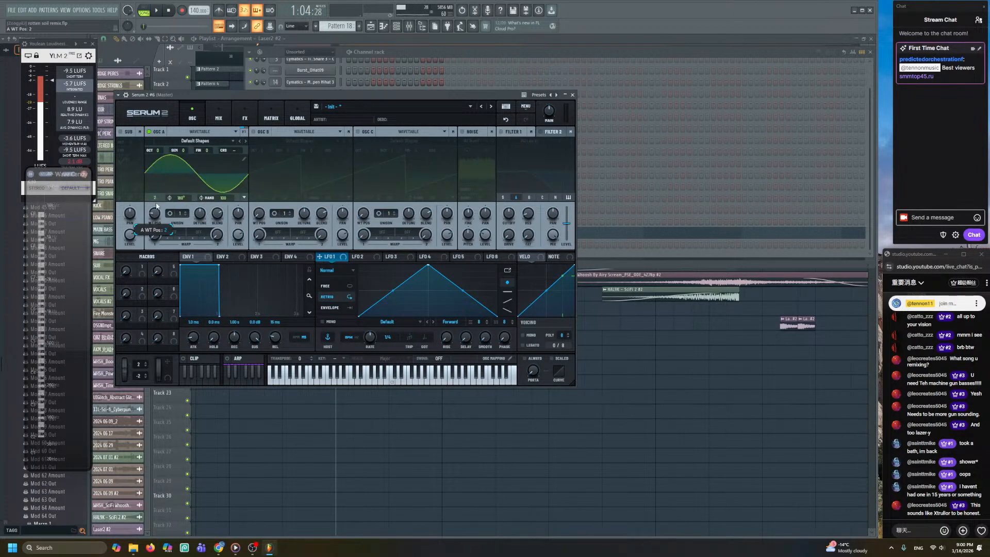
key(c)
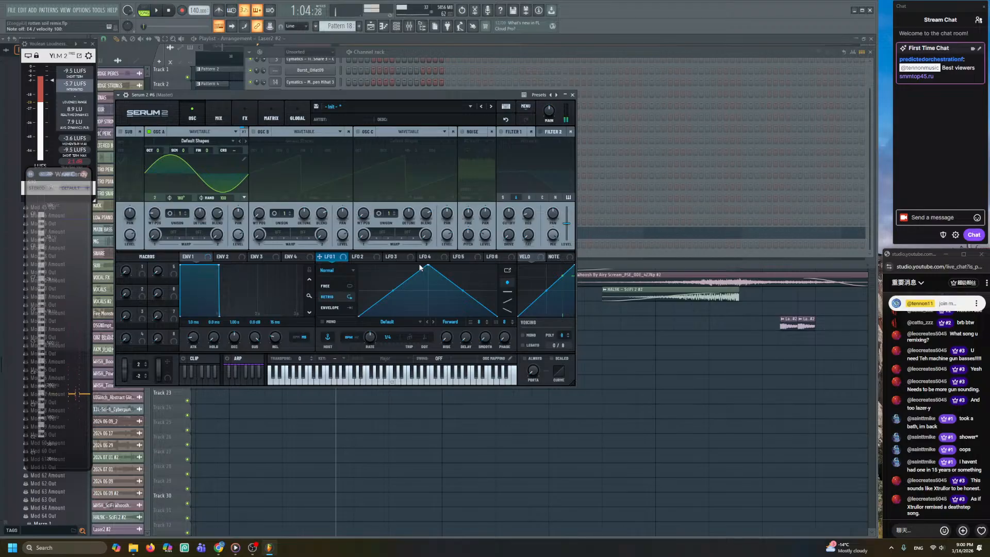
- Reshape LFO 1 into a straight falling ramp by moving its peak to the start, test it with a note and open the global settings
drag(427, 266, 358, 265)
key(c)
click(286, 108)
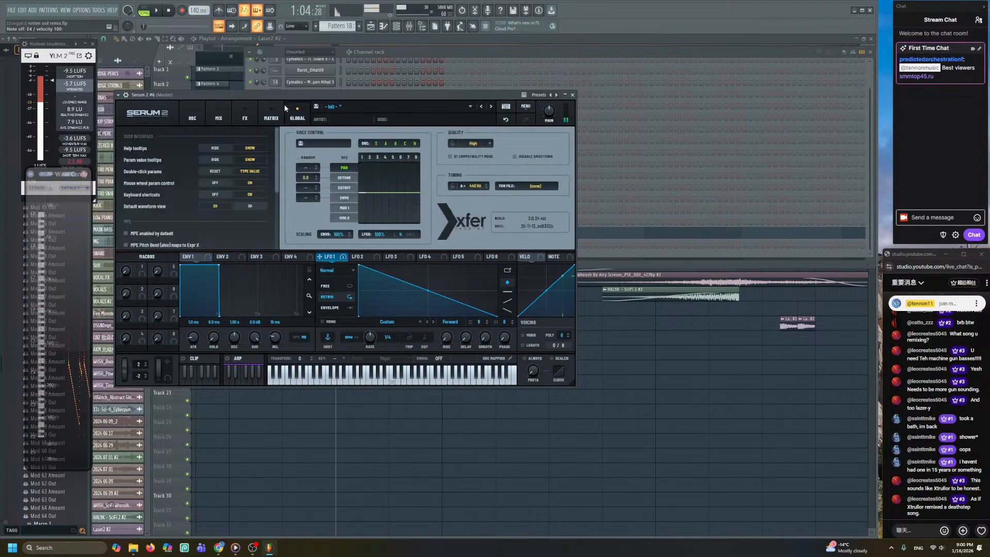
- Set LFO 1 to Envelope mode, bend its falling ramp into a steep exponential decay and test it with a note
click(190, 109)
click(343, 308)
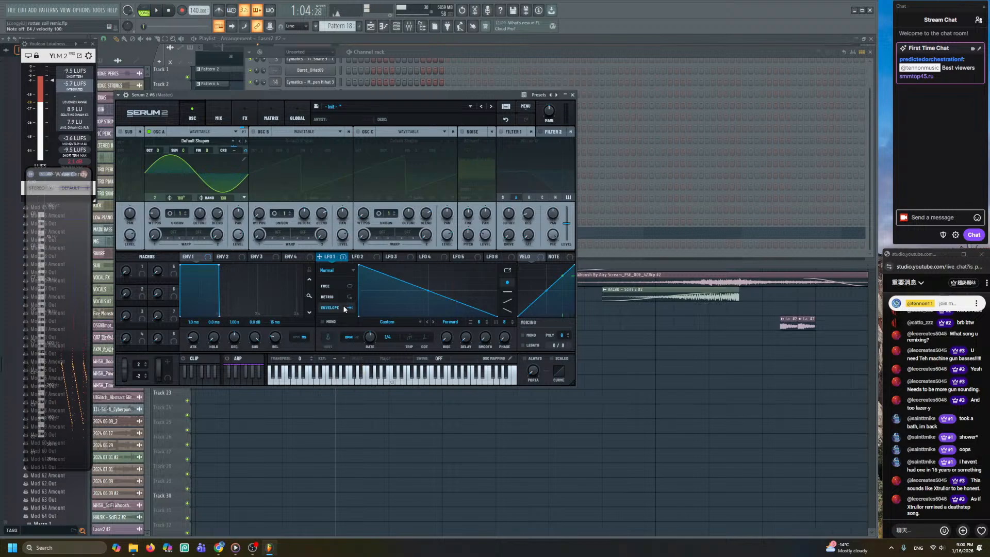
drag(426, 292, 413, 305)
key(c)
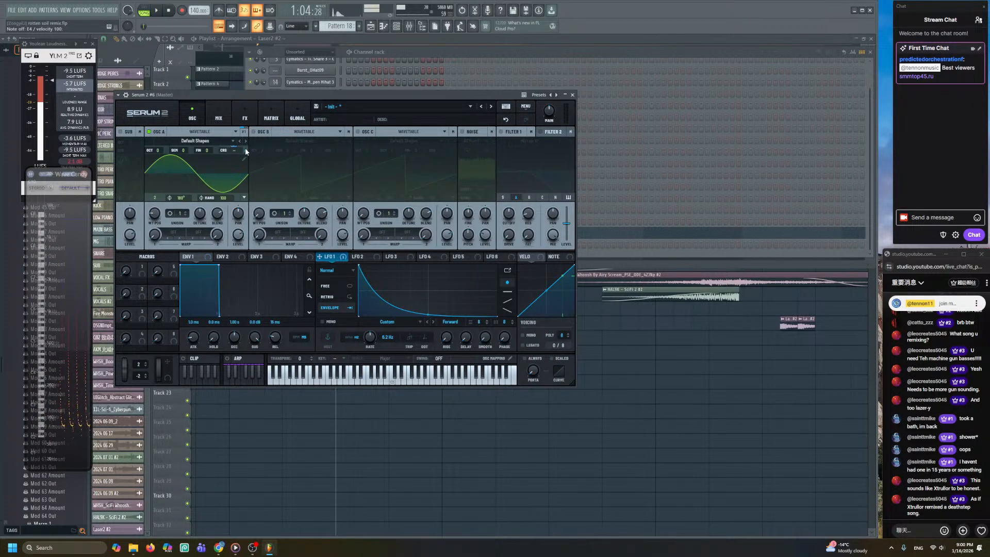
- Adjust LFO 1's modulation of oscillator A's coarse pitch while auditioning the falling laser sweep with repeated test notes
key(c)
key(c)
key(c)
drag(251, 80, 252, 73)
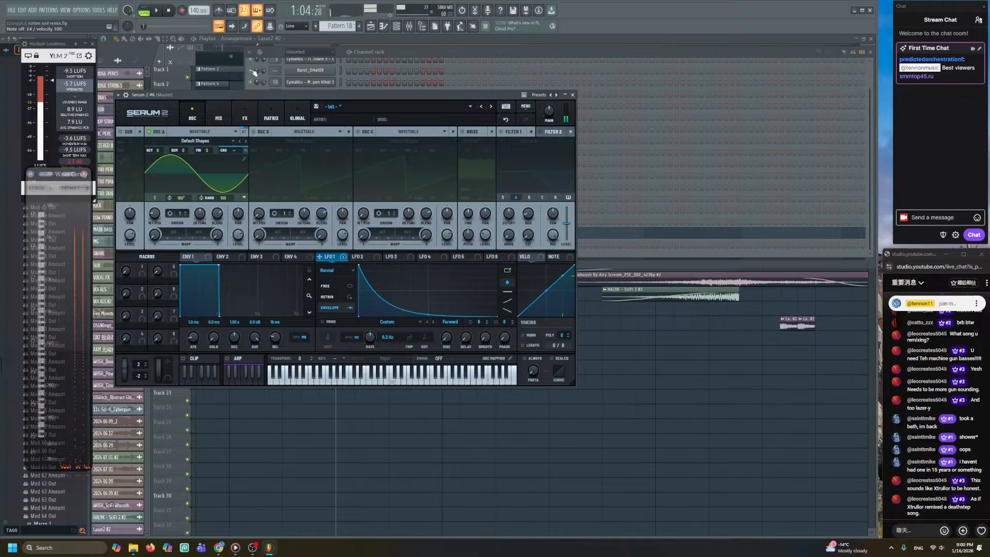
key(c)
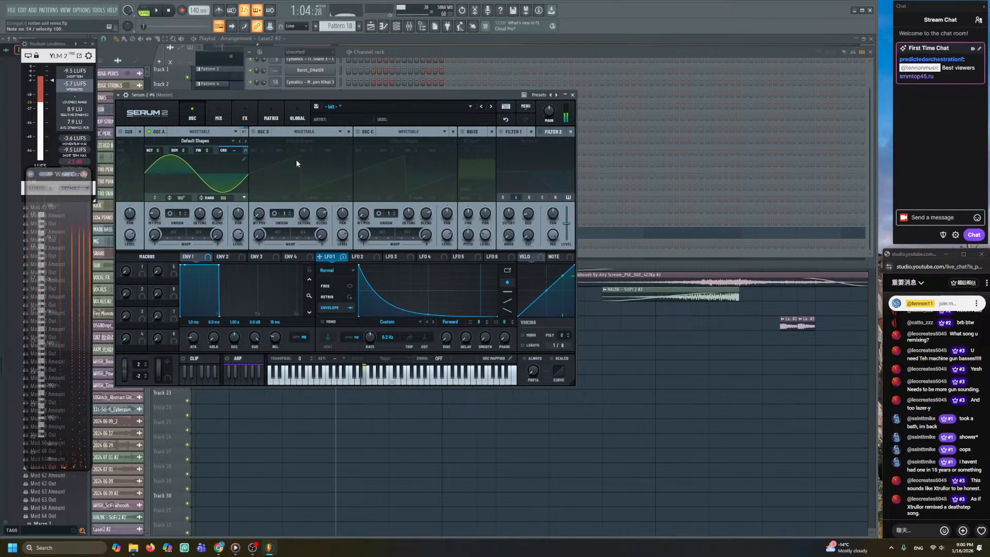
- Raise oscillator A's octave to +4 and LFO 1's rate to about 28 Hz, with filter 1 enabled
drag(156, 150, 162, 123)
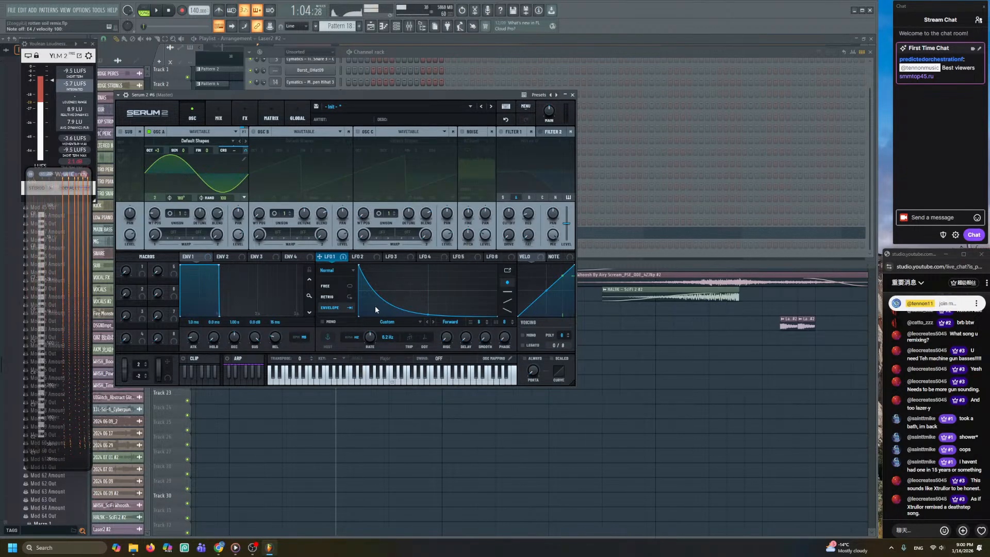
drag(394, 337, 399, 276)
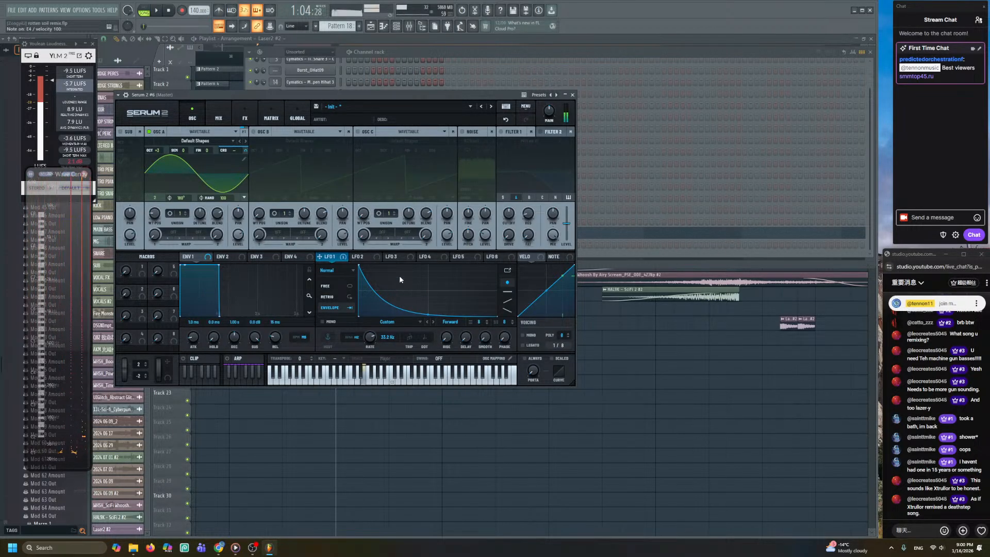
click(501, 132)
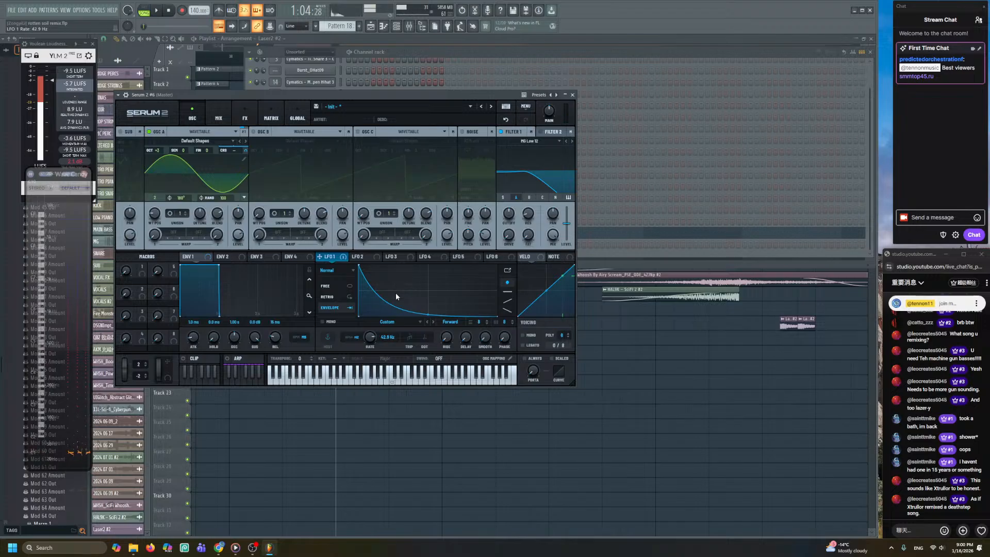
drag(161, 149, 161, 140)
- Set filter 1 to the Cmb + type, raise its resonance and cutoff, and try the neighbouring comb variants
click(547, 139)
mouse_move(539, 180)
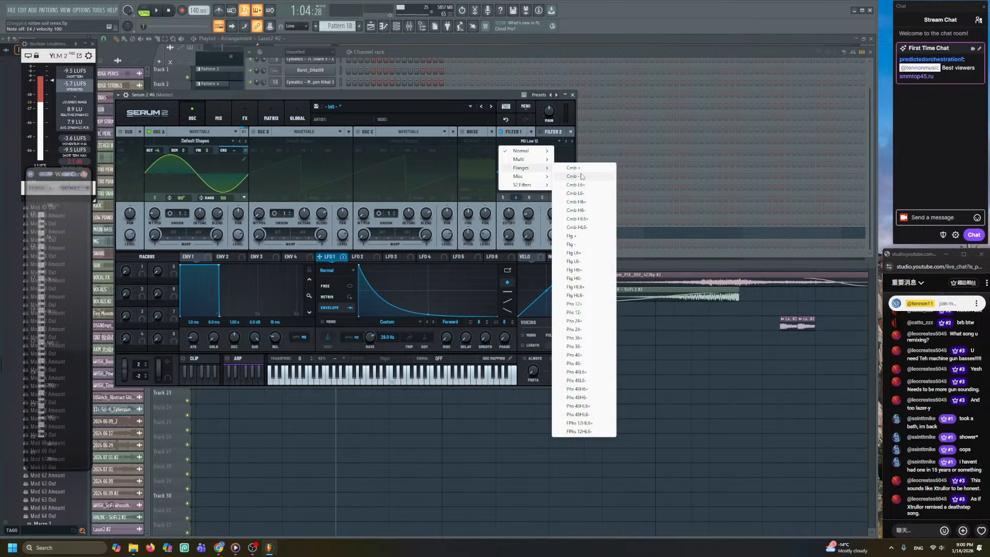
click(572, 168)
drag(530, 221, 532, 173)
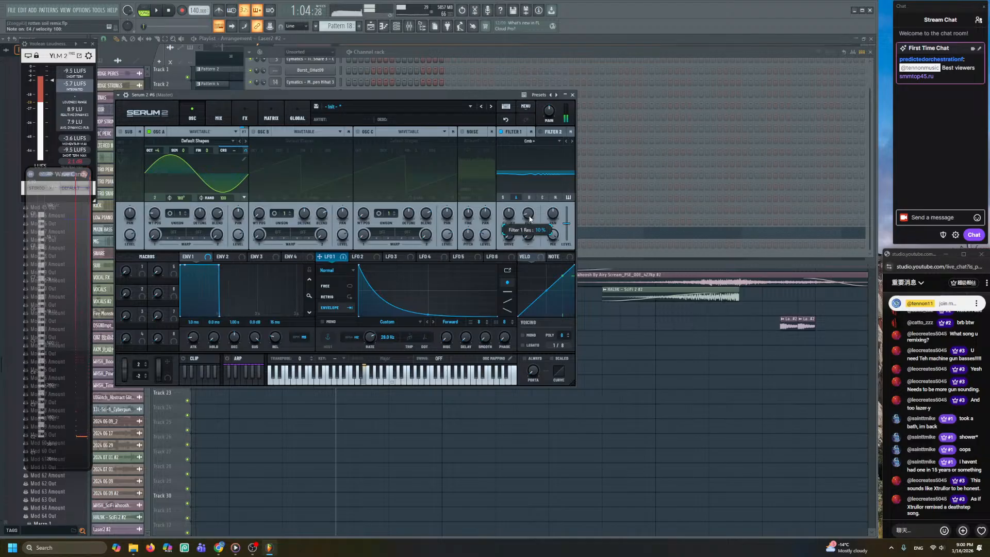
drag(508, 213, 543, 178)
click(571, 141)
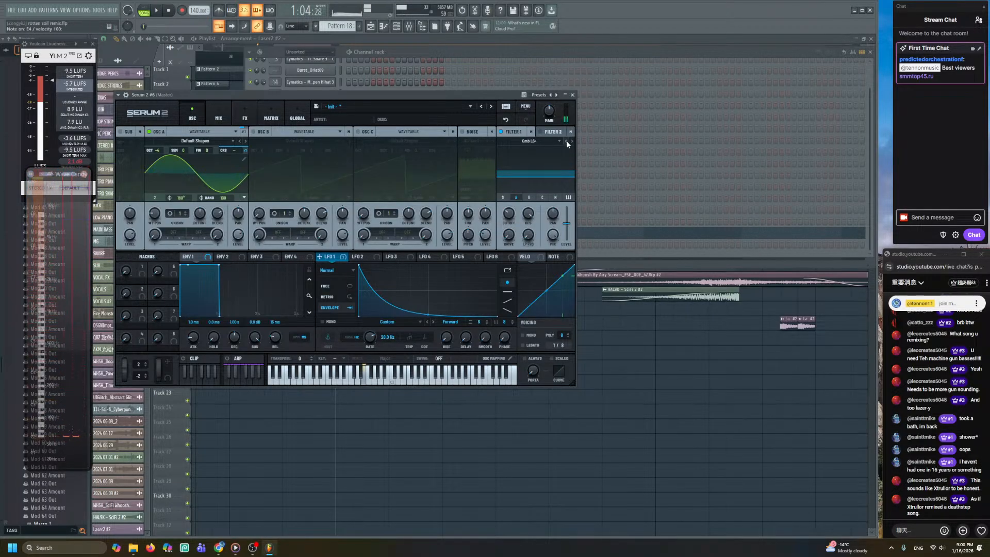
click(566, 142)
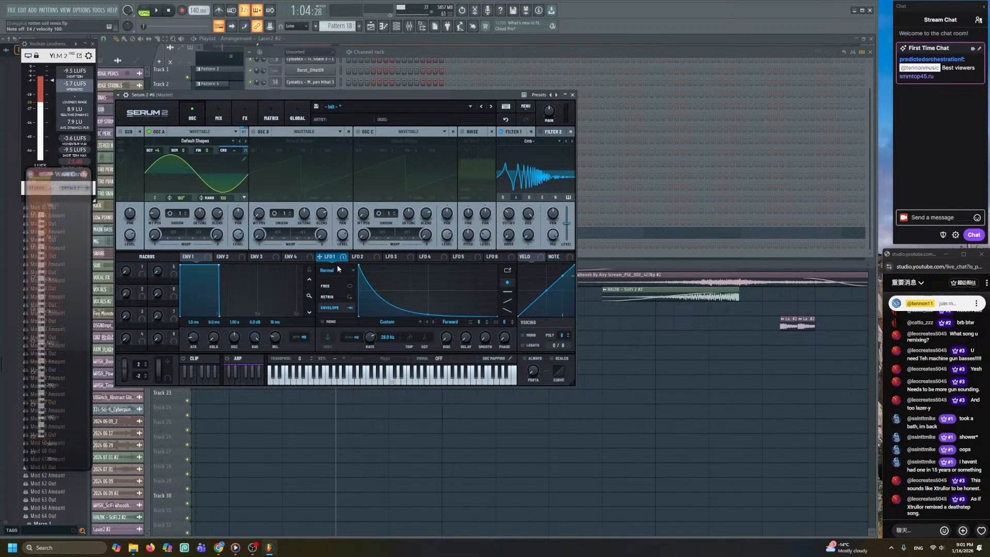
- Modulate oscillator A's level with LFO 1, lower the base level, raise the modulation amount and test the sound with notes
drag(320, 257, 236, 235)
drag(236, 236, 228, 311)
drag(233, 227, 239, 153)
key(c)
mouse_move(508, 213)
mouse_down()
mouse_move(520, 248)
mouse_move(526, 219)
mouse_move(524, 241)
mouse_move(508, 207)
mouse_up()
key(c)
- Try further comb types on filter 1, choose Flg + and adjust its cutoff while playing test notes
click(573, 140)
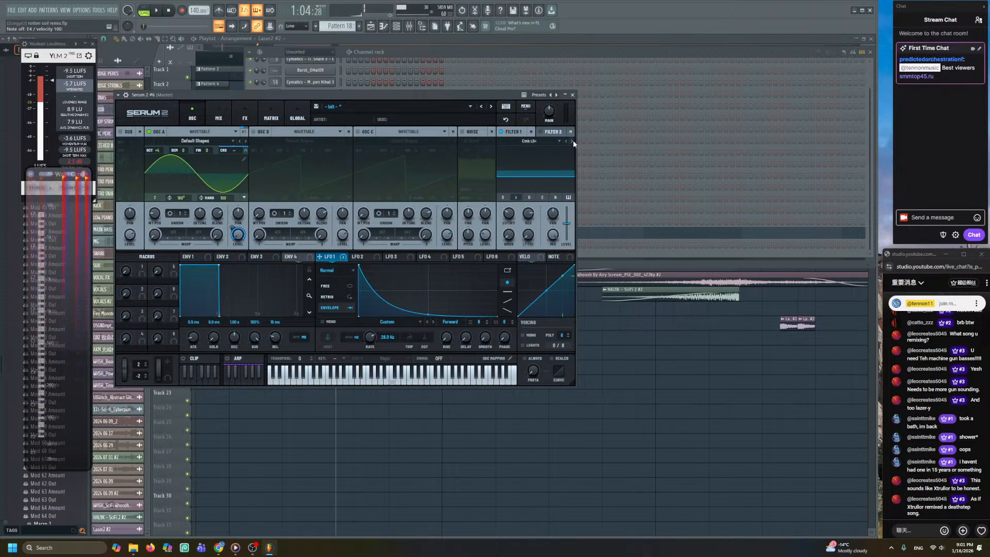
click(573, 140)
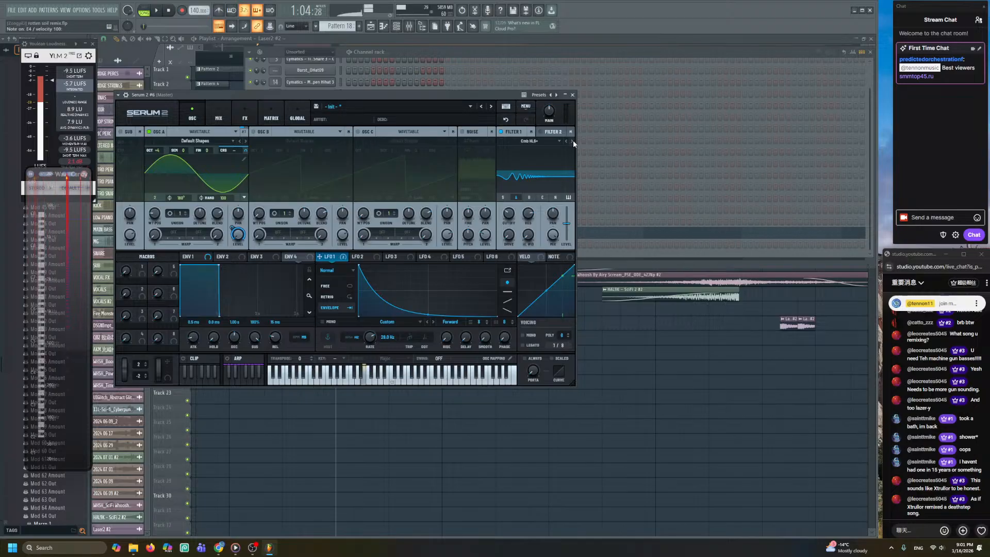
click(559, 140)
mouse_move(528, 168)
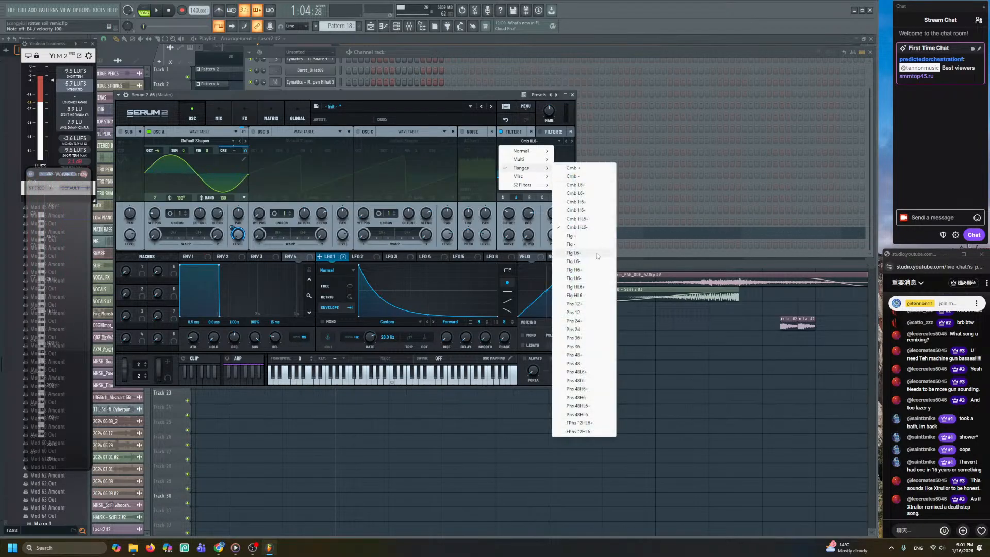
click(577, 236)
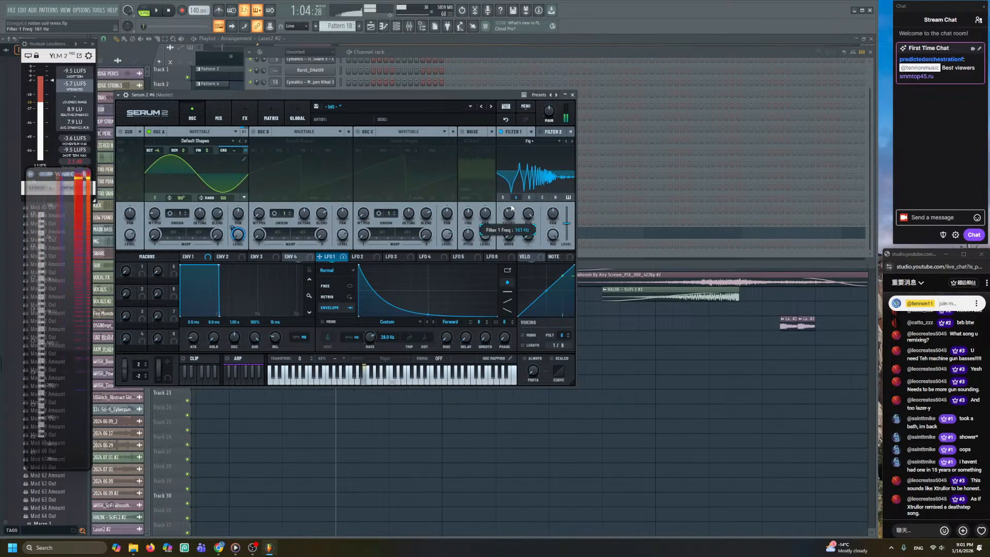
drag(511, 216, 513, 229)
key(e)
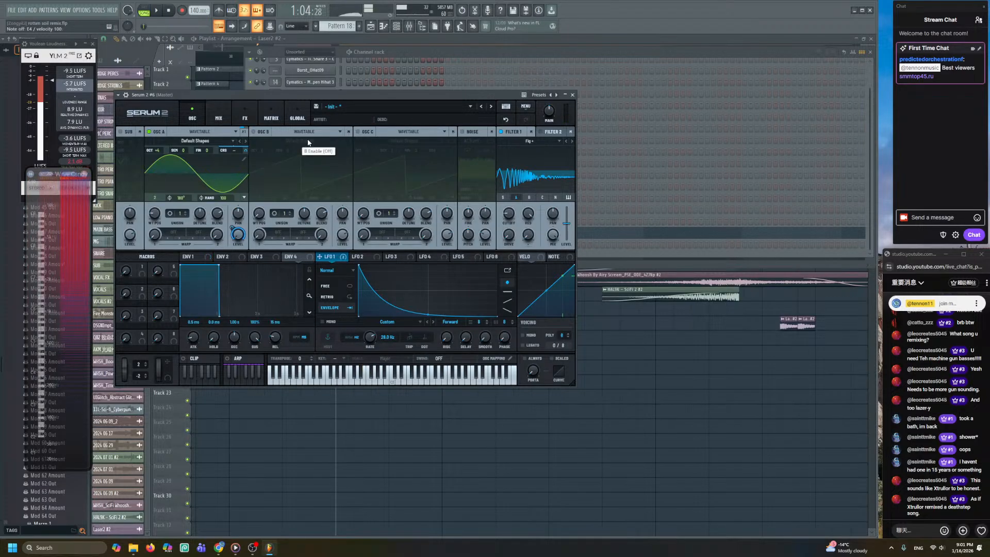
- Return to the playlist and play back the drop with the Laser2 clips from its start
right_click(436, 430)
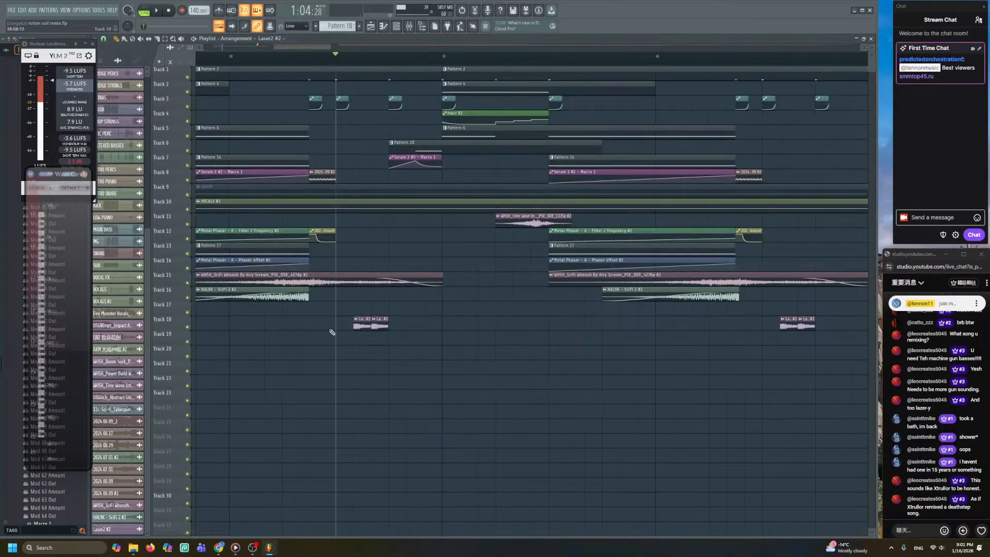
scroll(338, 314, down, 3)
drag(338, 313, 429, 316)
click(261, 50)
key(space)
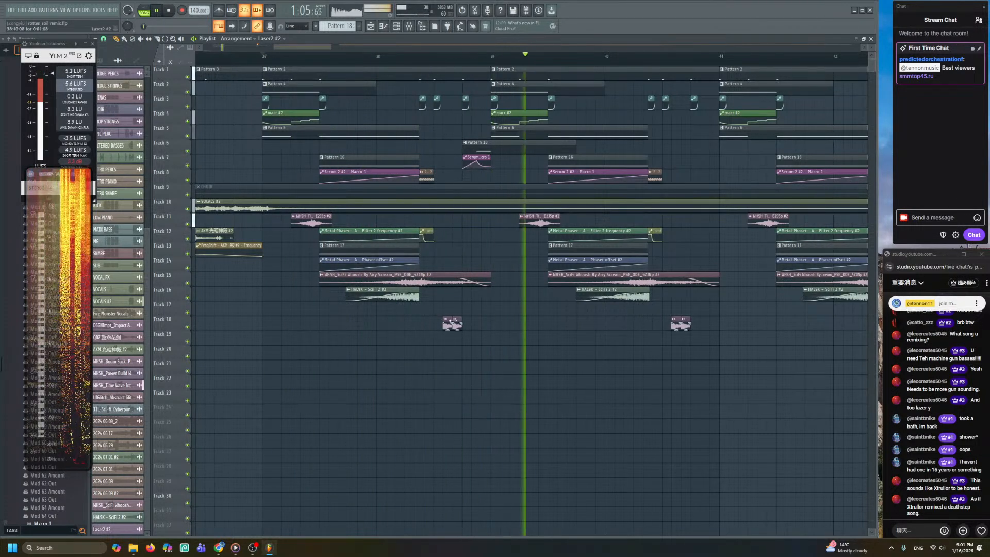
scroll(441, 332, down, 2)
scroll(442, 359, right, 4)
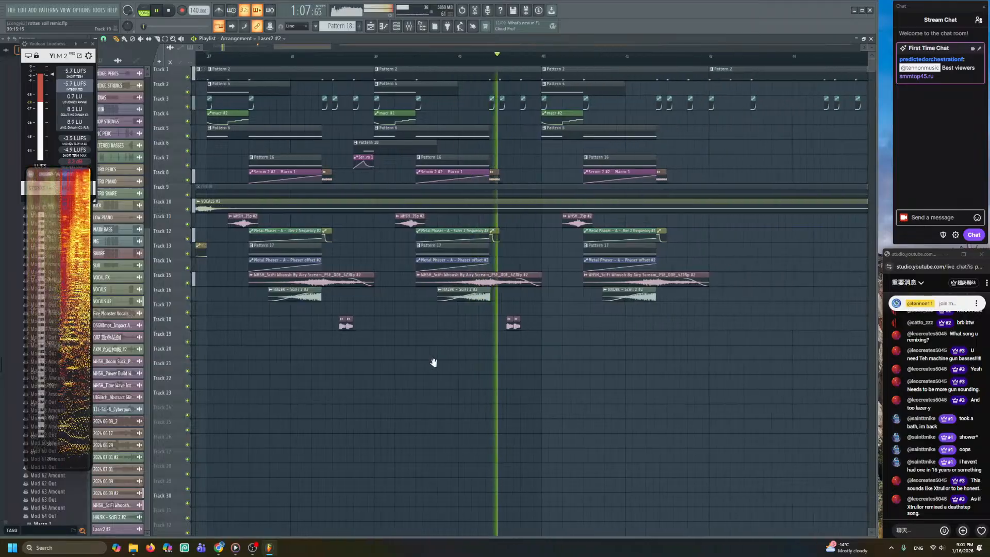
scroll(464, 351, up, 1)
scroll(490, 344, down, 4)
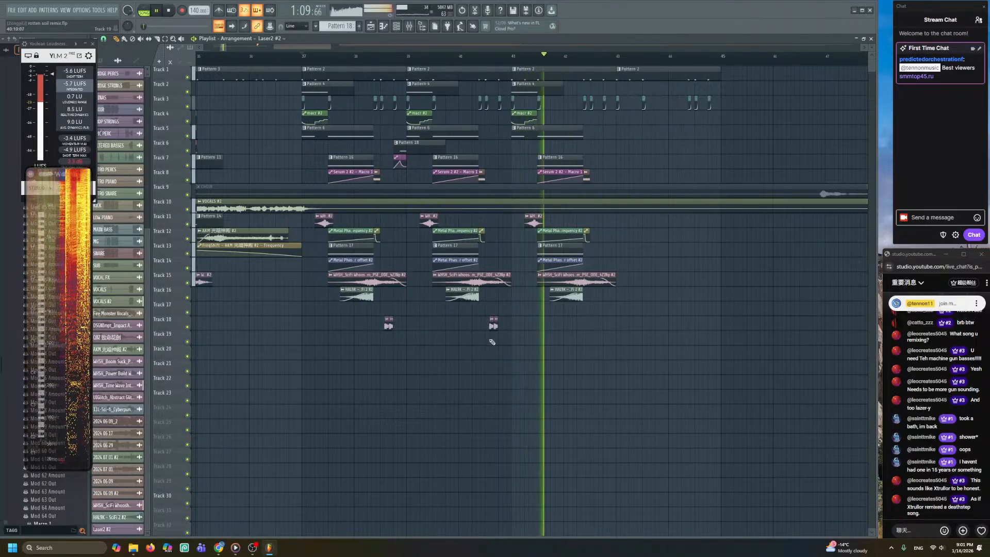
- Copy the second pair of Laser2 clips on Track 18 to the matching spot in the third repetition of the drop
drag(518, 325, 484, 327)
scroll(545, 341, up, 5)
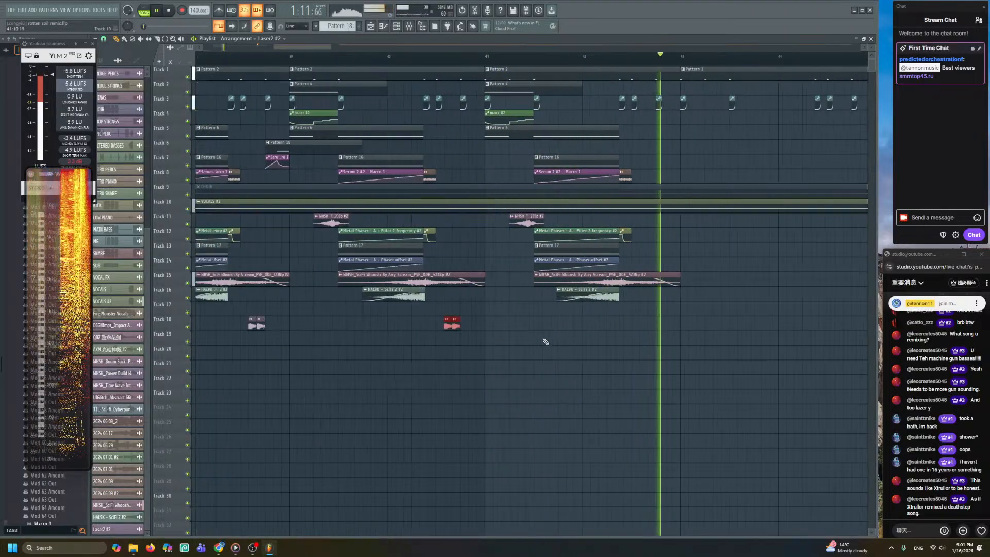
key(space)
drag(395, 325, 737, 324)
key(ctrl+z)
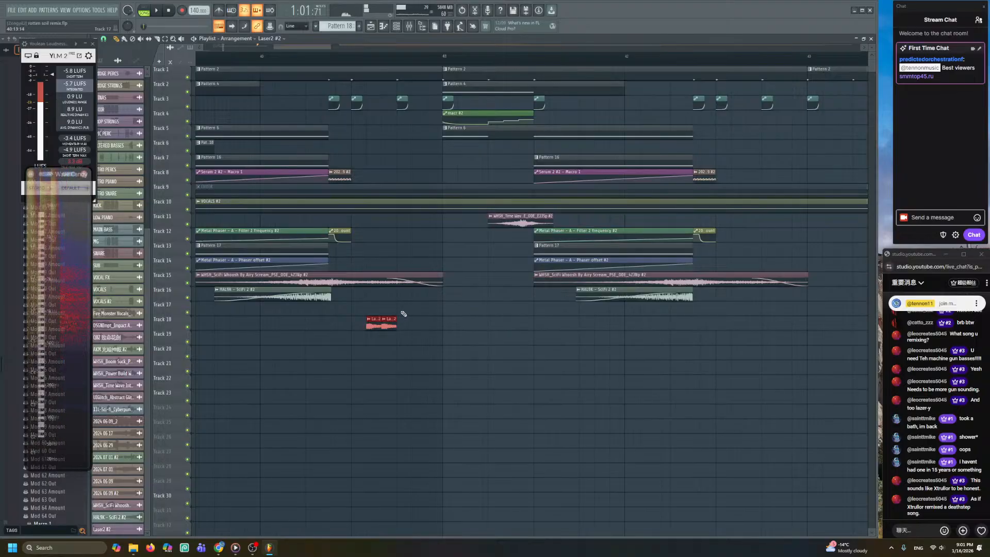
drag(394, 319, 762, 319)
- Play the end of the drop to check the copied Laser2 clips in context
key(space)
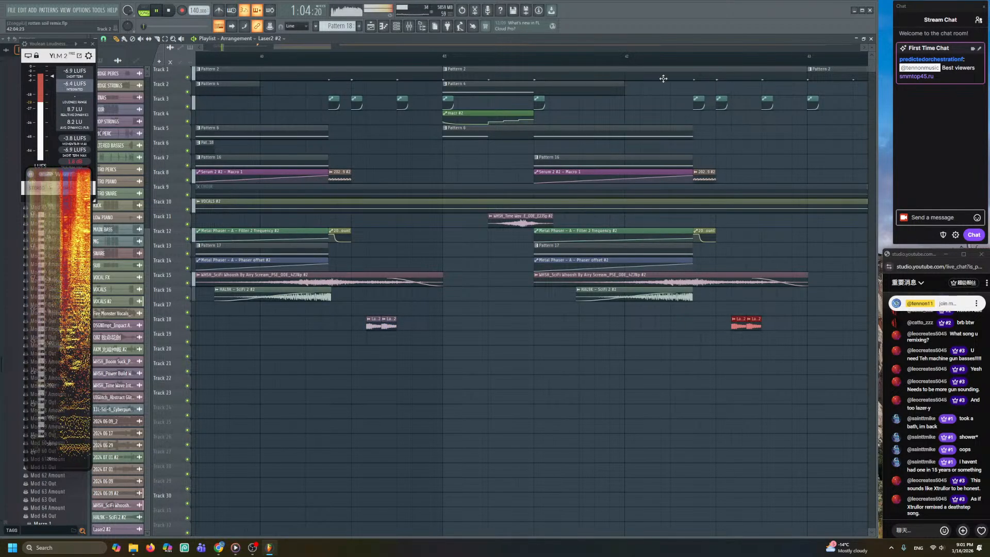
scroll(524, 391, down, 5)
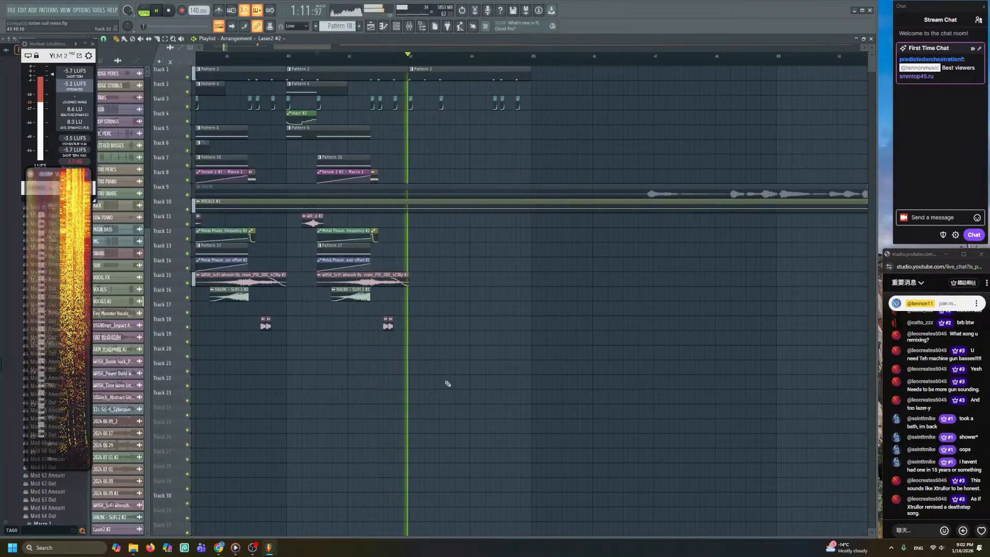
scroll(434, 388, down, 4)
scroll(356, 335, down, 2)
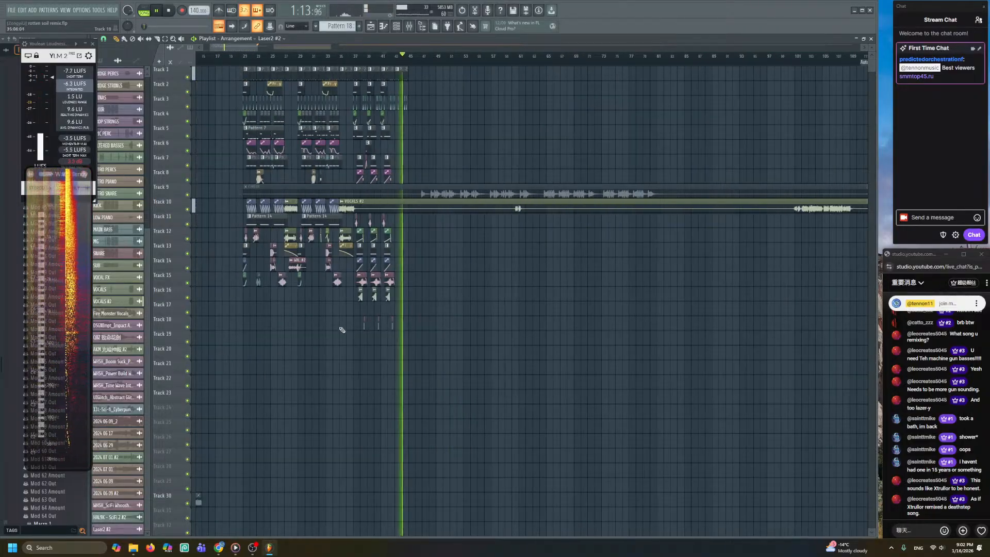
key(space)
- Select bars 21 to 53 in the playlist timeline and play the arrangement from the start of that range
scroll(252, 222, up, 2)
scroll(263, 216, left, 2)
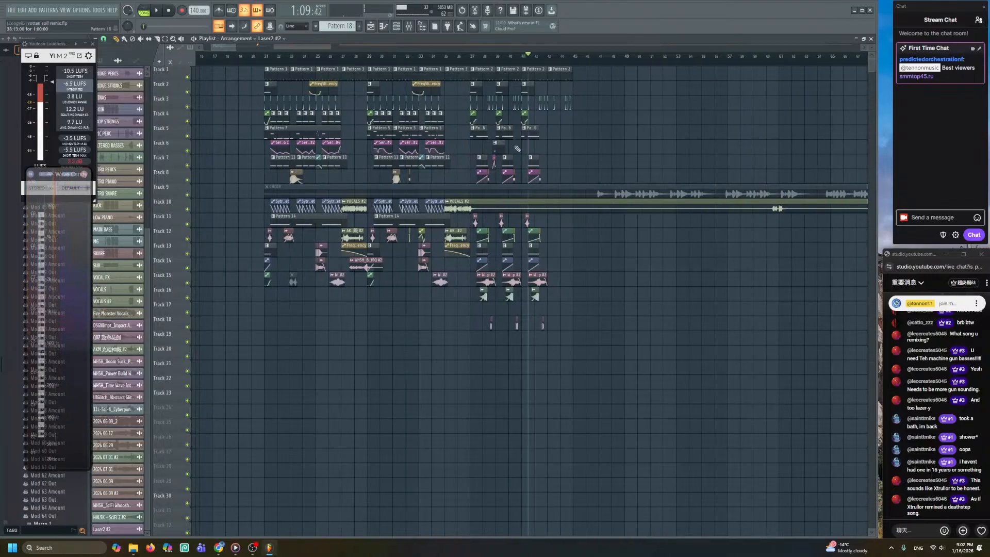
click(265, 58)
click(265, 60)
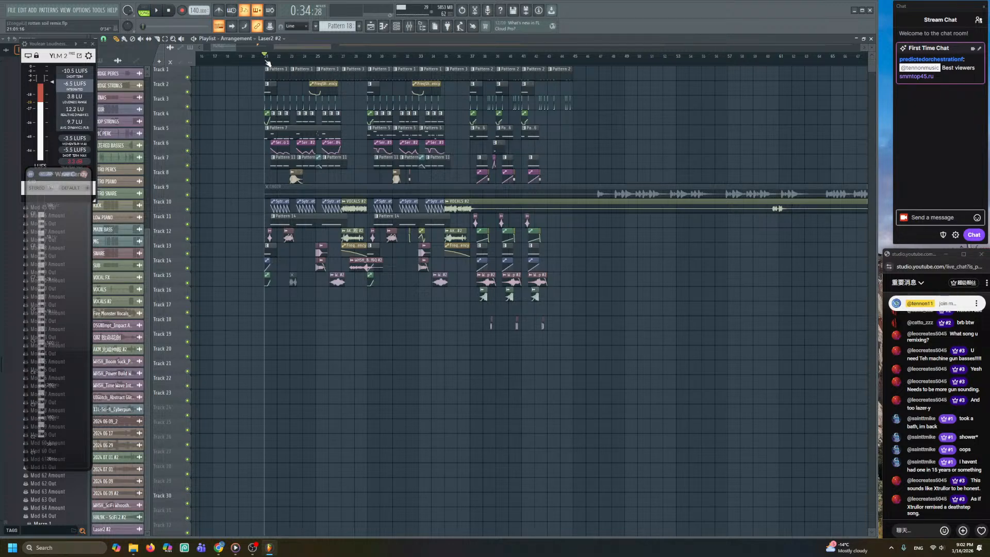
right_click(265, 61)
click(263, 58)
click(266, 58)
drag(498, 91, 569, 122)
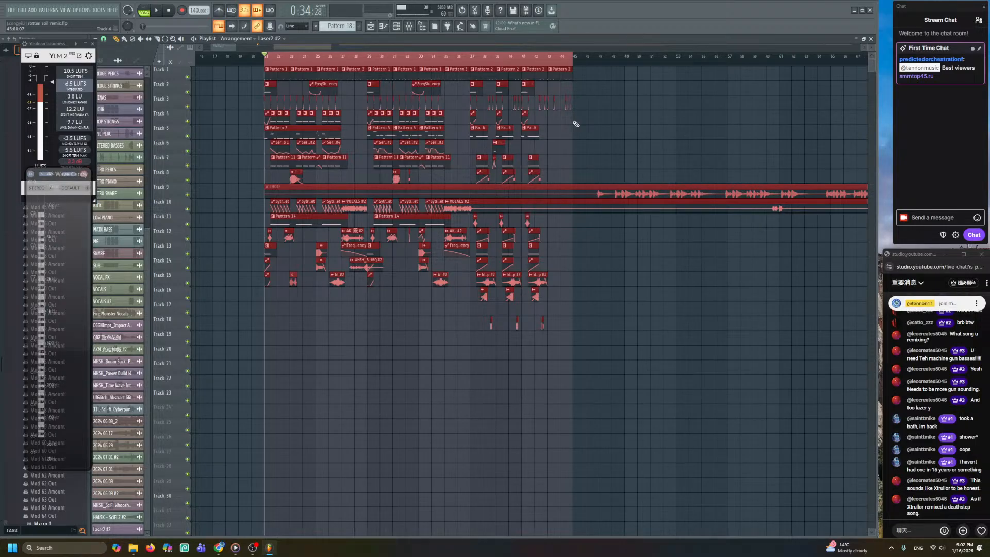
drag(655, 59, 677, 60)
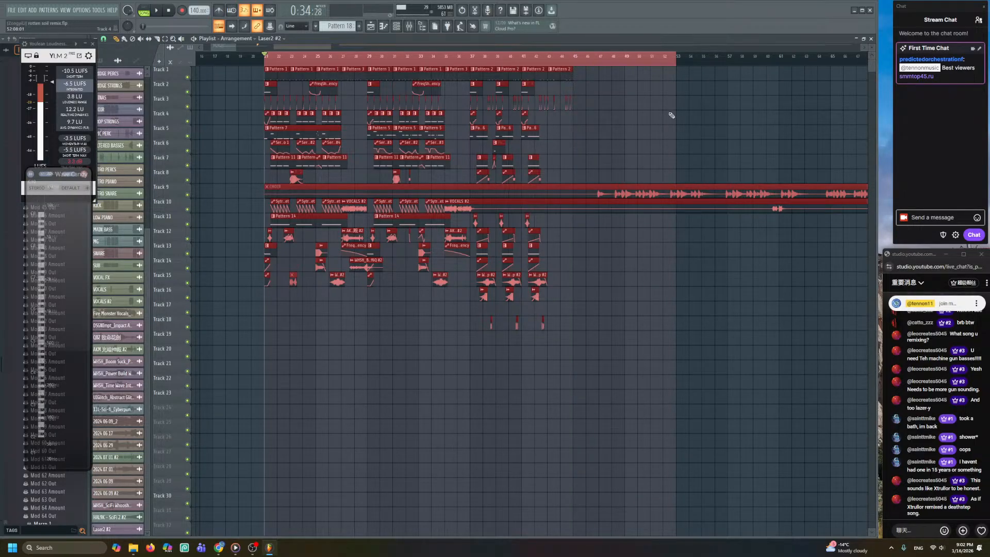
key(space)
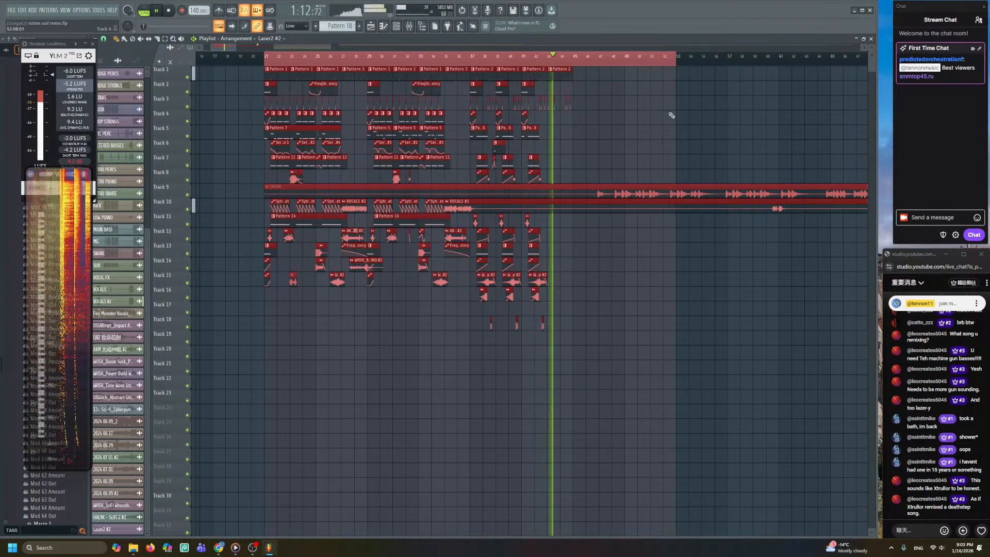
key(space)
- Copy all drop clips from bars 37 to 45, except the long Track 9 and Track 10 audio, to bars 45 to 53
scroll(671, 115, up, 3)
drag(496, 66, 235, 158)
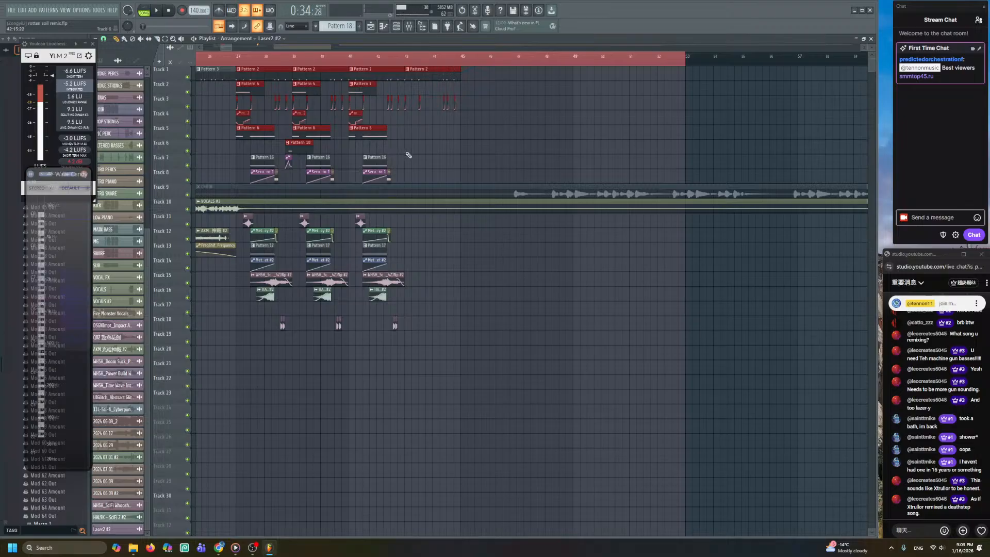
drag(399, 161, 422, 364)
drag(260, 73, 480, 71)
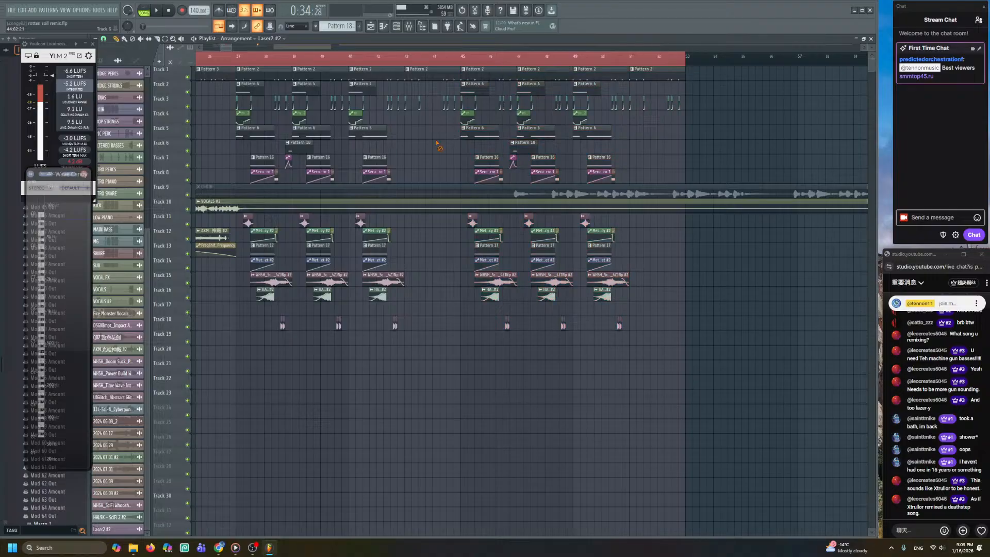
scroll(439, 143, down, 5)
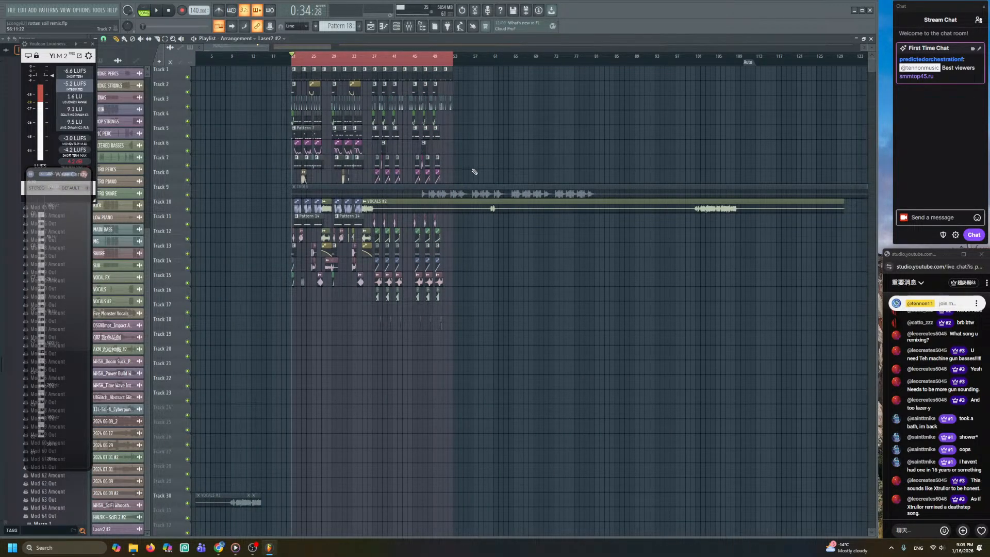
scroll(465, 47, down, 4)
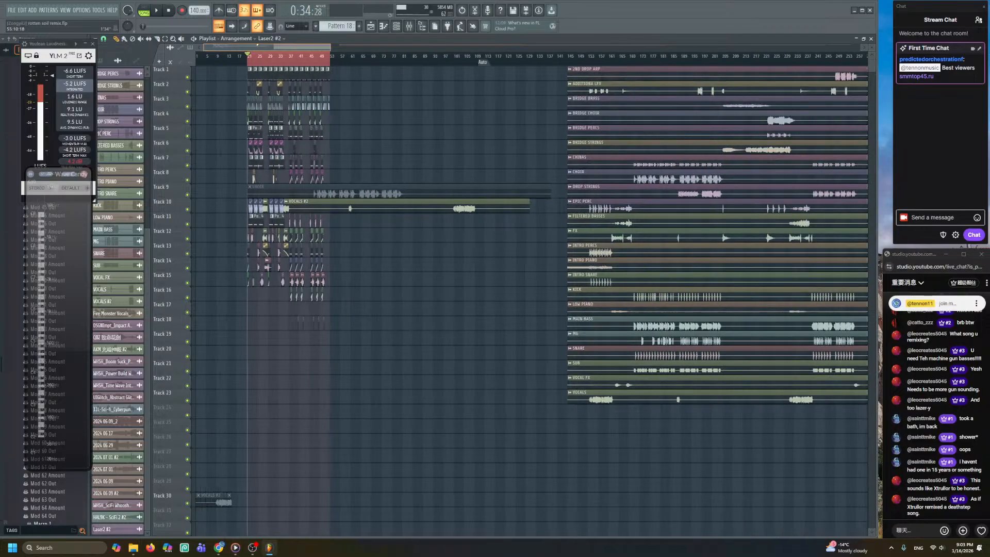
drag(321, 47, 295, 47)
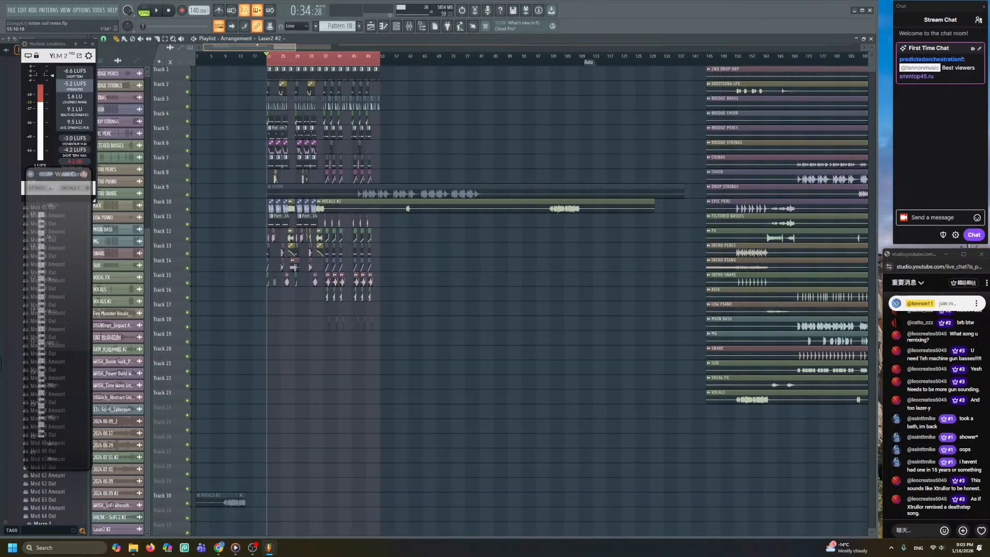
scroll(494, 157, up, 4)
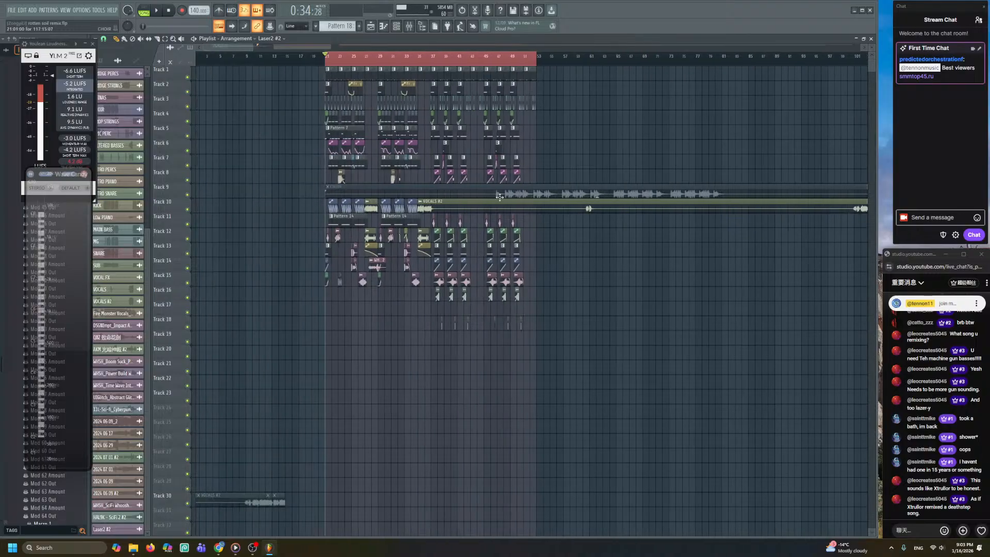
click(405, 28)
click(316, 264)
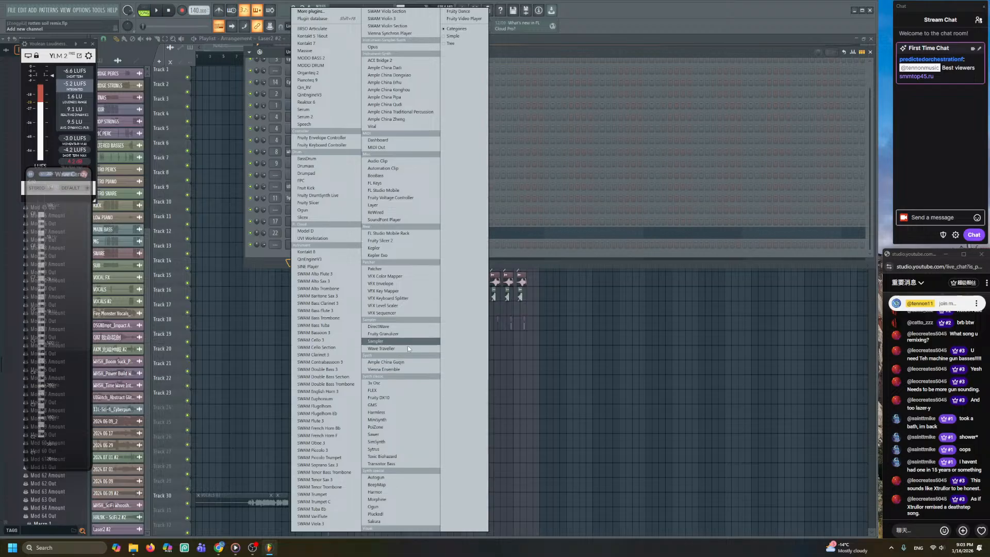
click(564, 377)
- Audition the INTRO PIANO stem on Track 14 on its own from the start of the clip
scroll(670, 284, right, 10)
scroll(284, 284, up, 4)
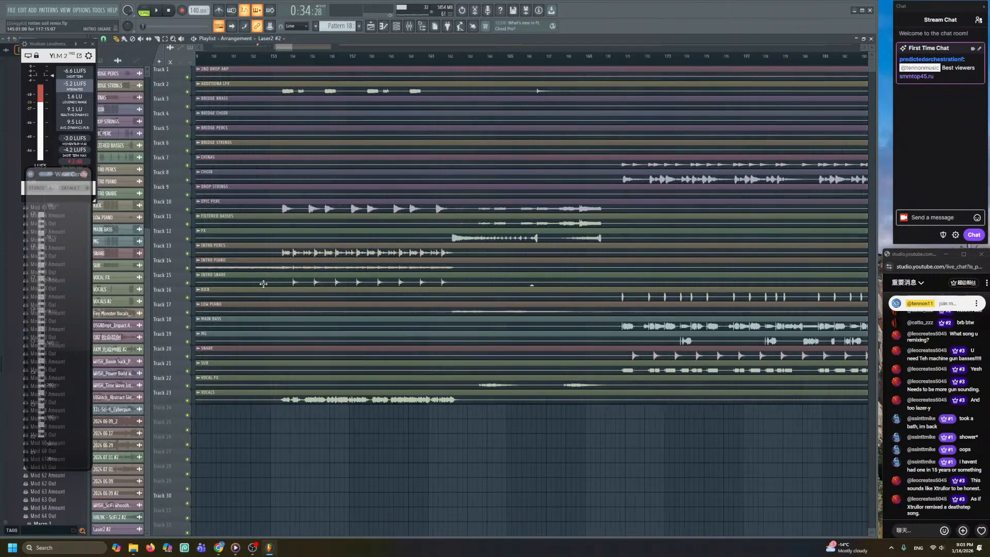
scroll(263, 283, left, 5)
scroll(360, 285, up, 4)
scroll(366, 290, up, 4)
click(428, 239)
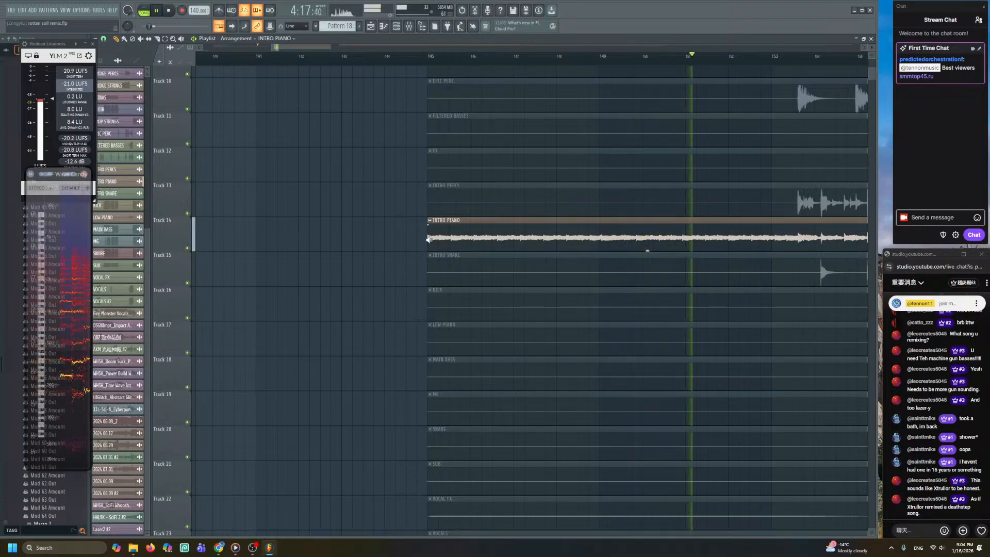
- Return to the drop section of the playlist and play the arrangement from bar 27
scroll(371, 240, down, 3)
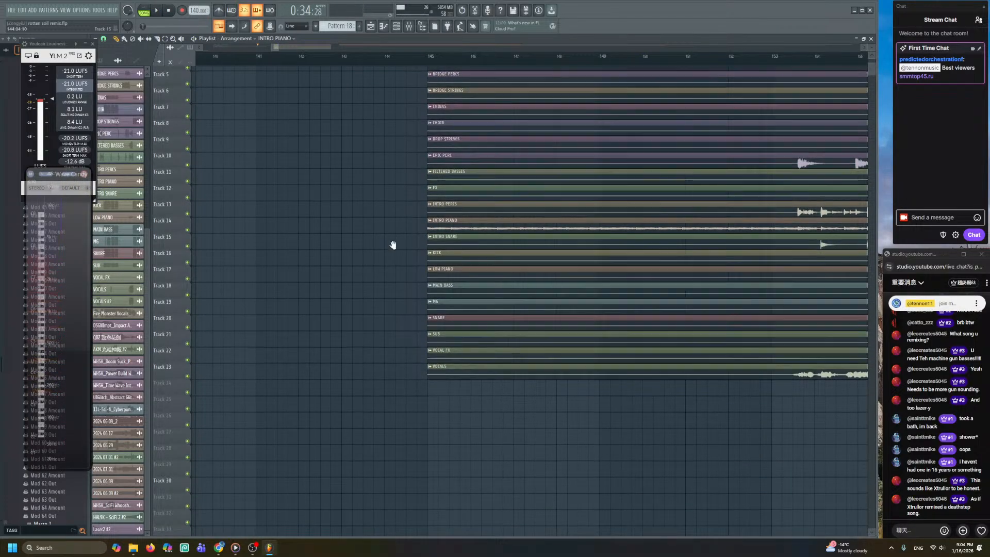
scroll(393, 239, down, 4)
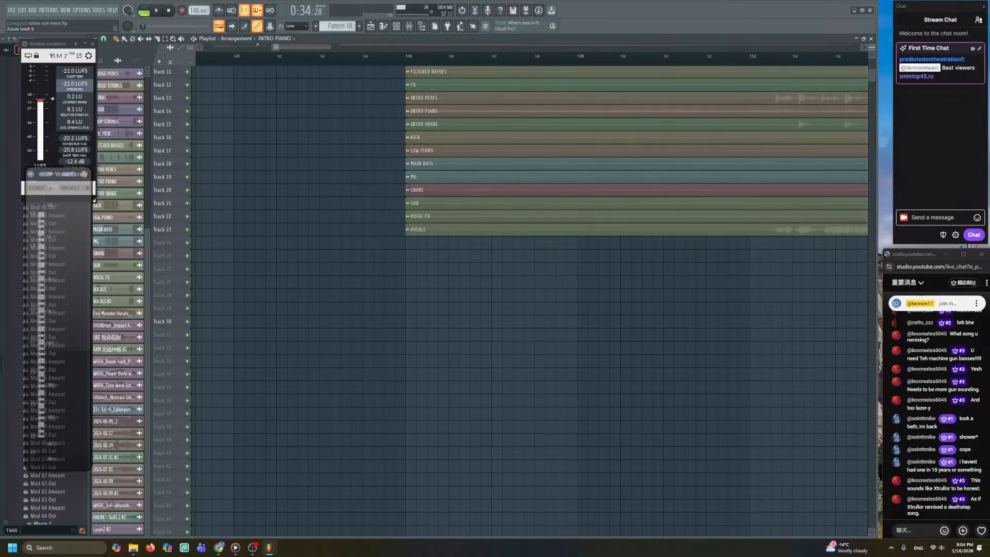
scroll(393, 240, up, 2)
scroll(350, 379, down, 4)
drag(279, 328, 546, 480)
drag(206, 381, 593, 423)
drag(211, 376, 443, 379)
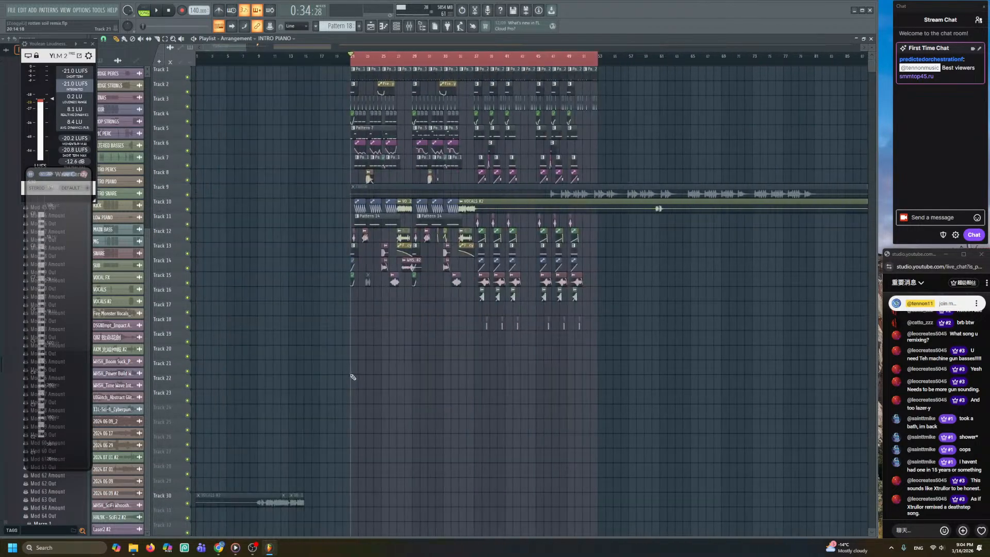
scroll(443, 351, up, 3)
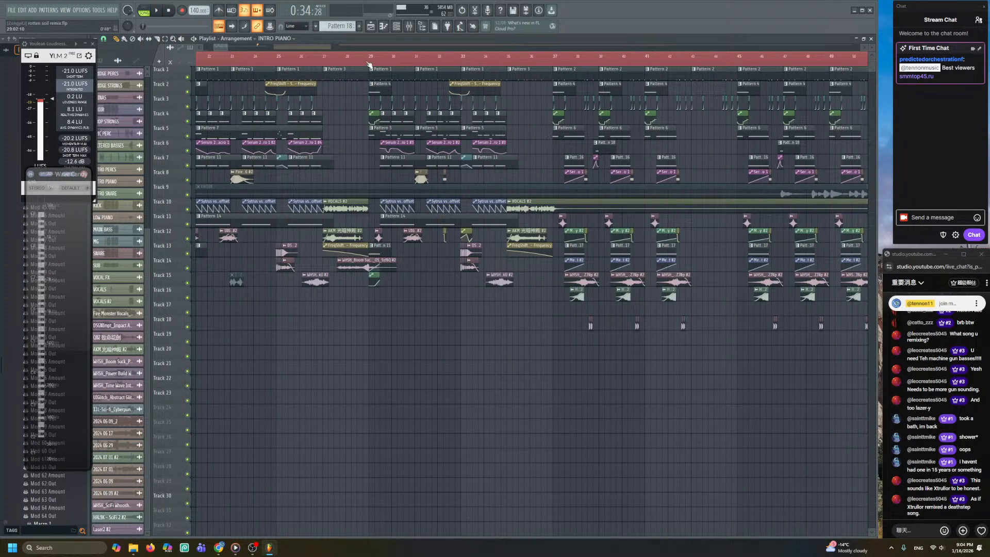
click(324, 62)
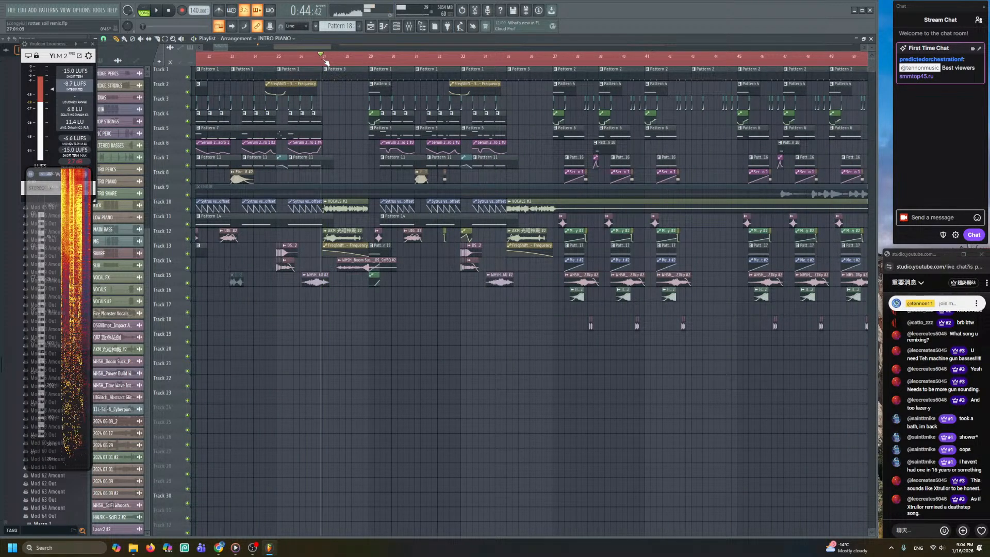
scroll(346, 166, up, 2)
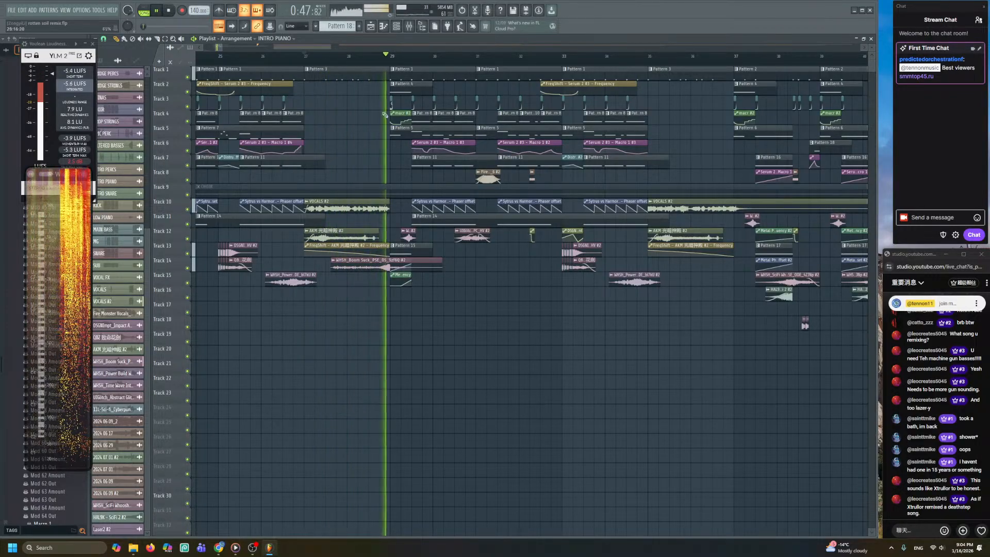
- Add a Patcher instrument channel and load the SWAM Brass Ensemble preset into it
click(397, 28)
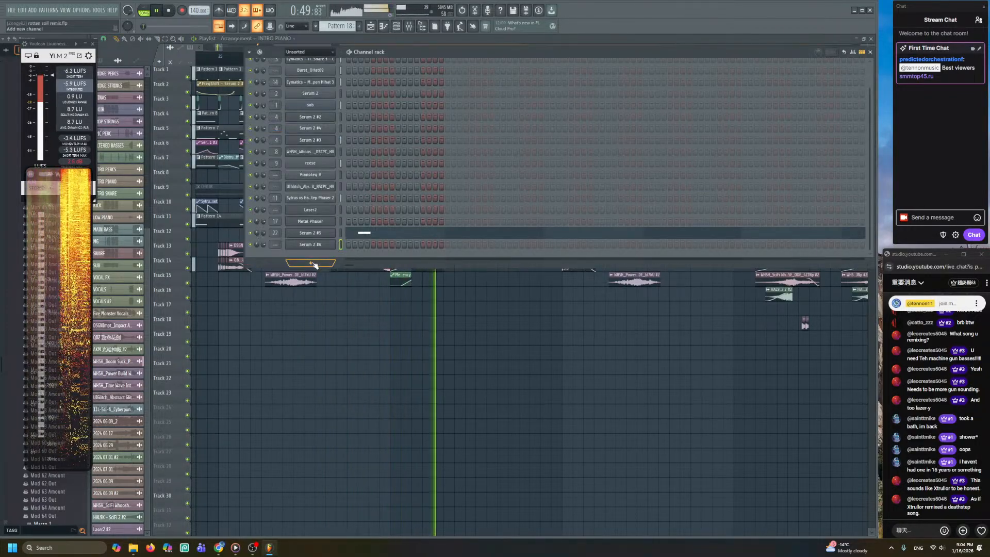
click(310, 263)
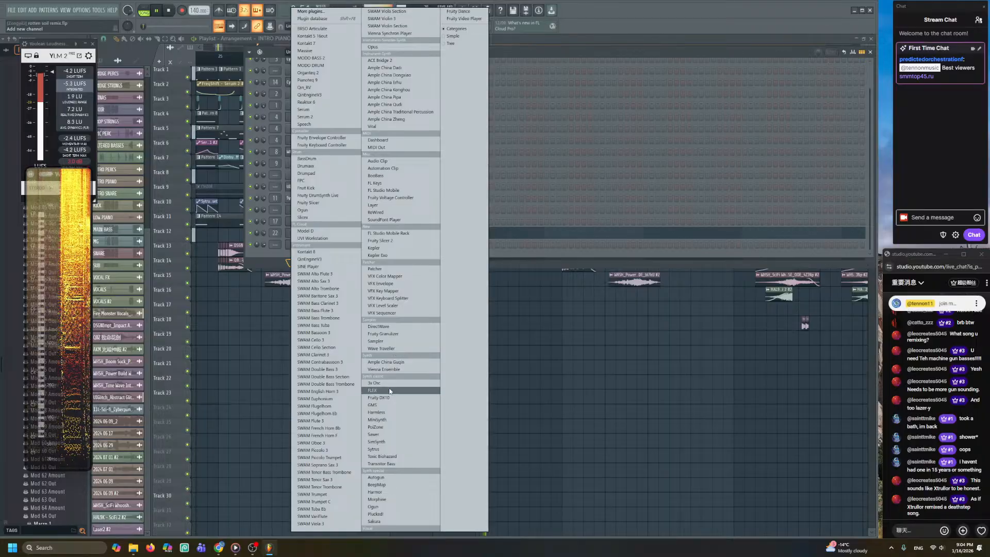
click(372, 268)
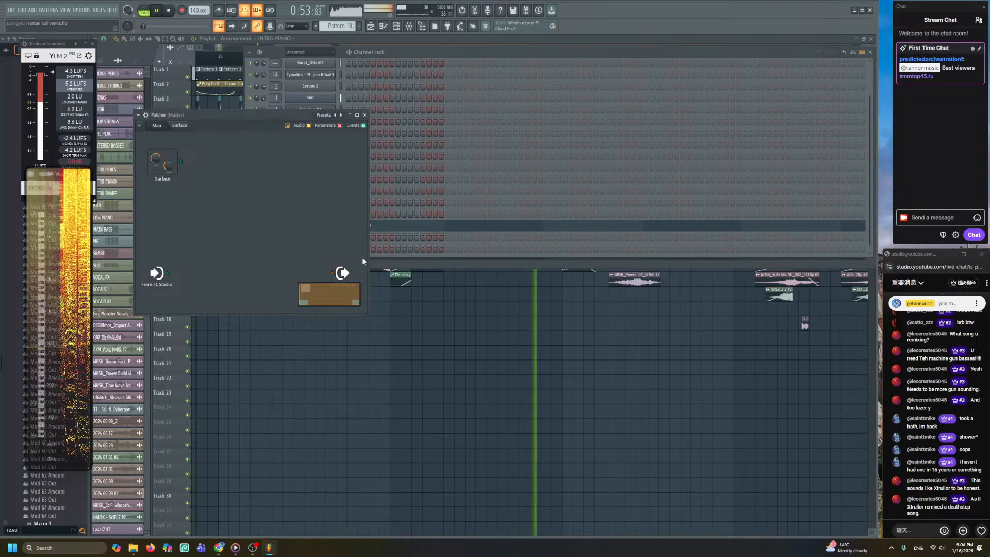
click(340, 115)
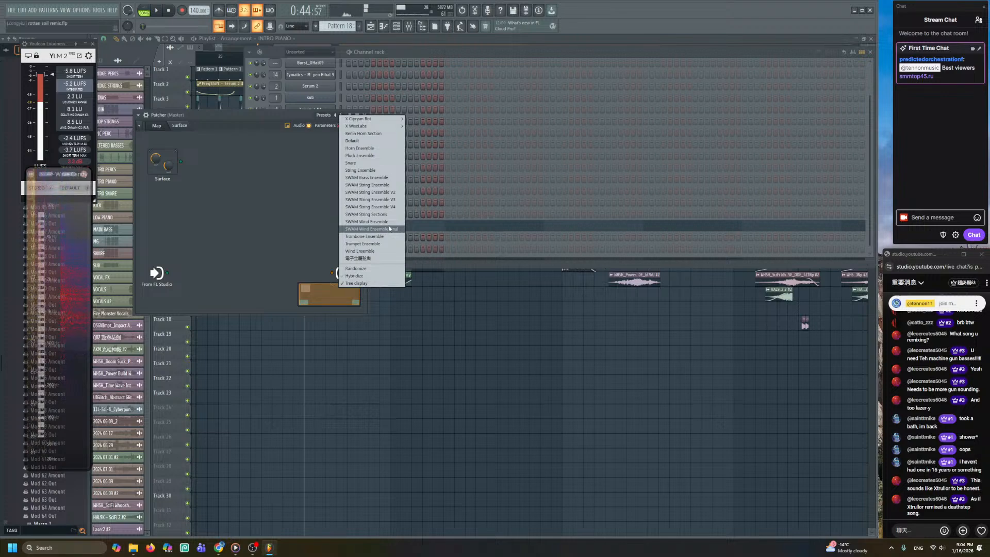
click(382, 185)
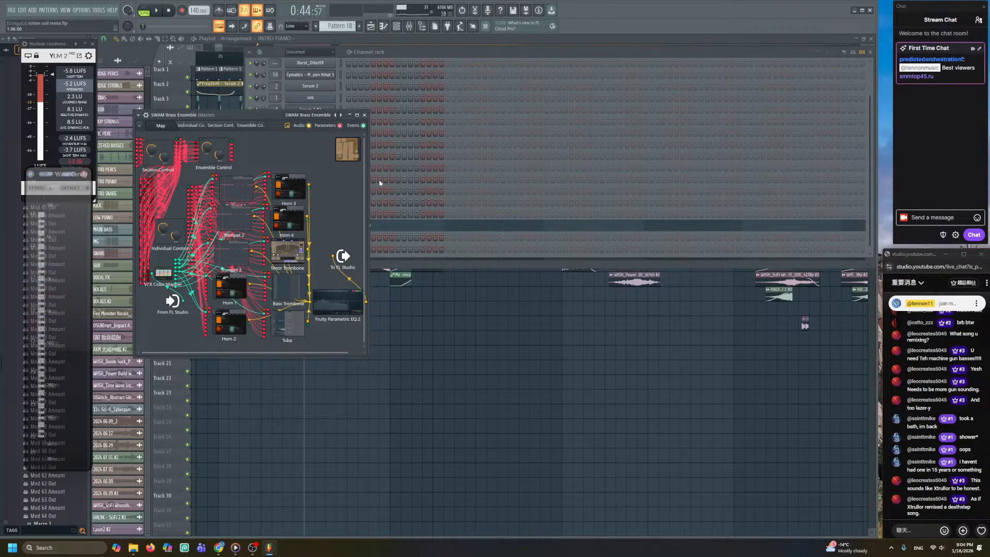
click(365, 115)
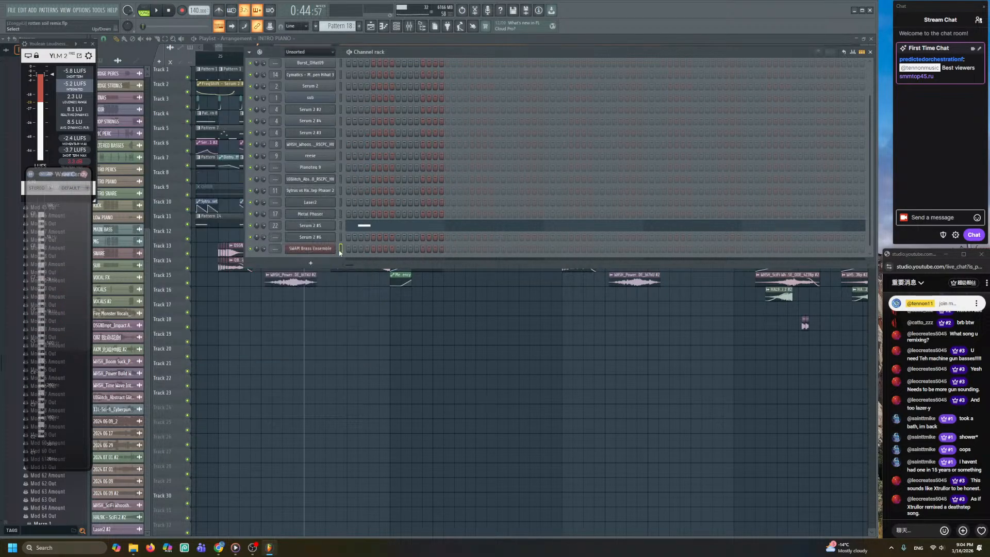
- Create Pattern 19 and draw a one-beat B4 note at its start for SWAM Brass Ensemble, using note colour 12
right_click(325, 251)
click(351, 248)
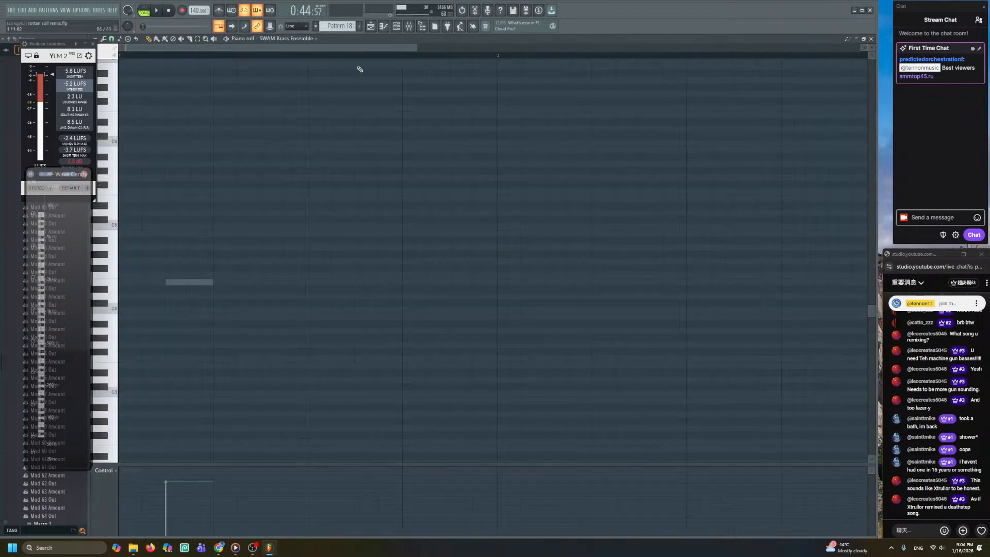
click(360, 26)
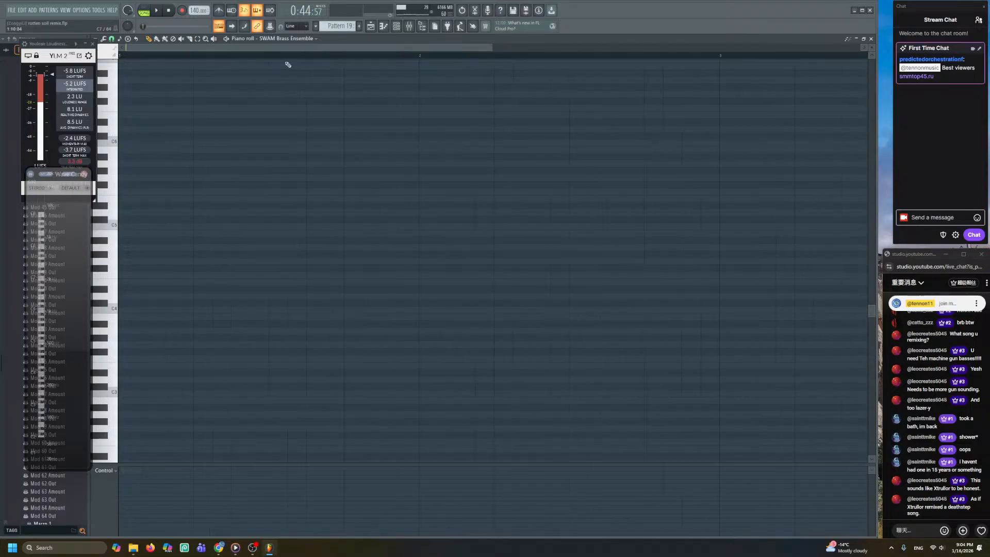
click(108, 53)
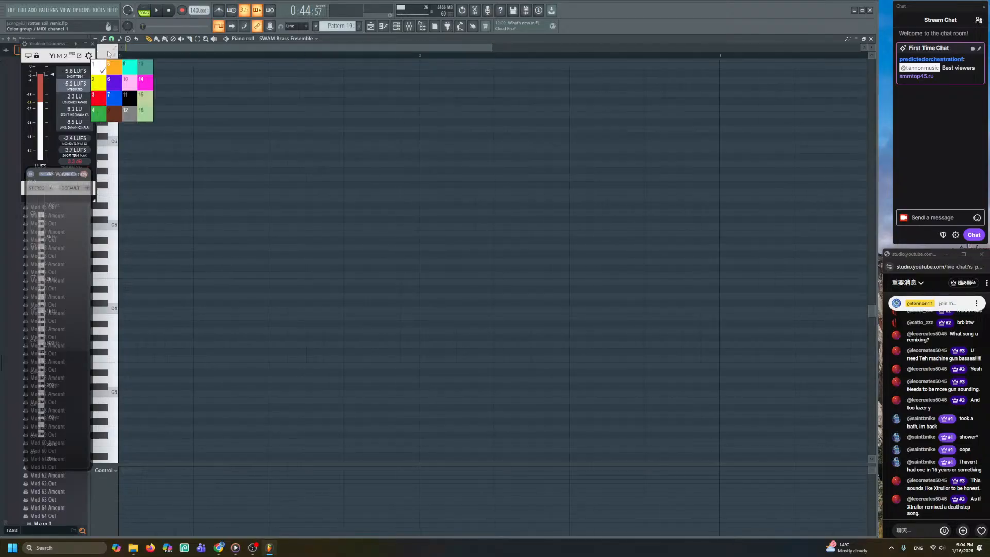
click(128, 111)
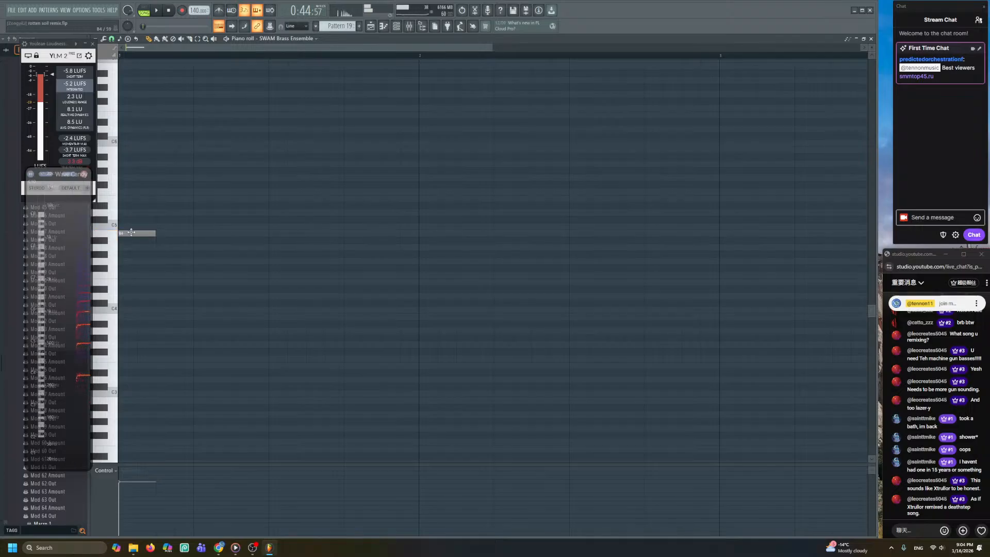
- Set the Tenor Trombone's Ambiente room to Large Concert Hall, size Large 3, absorption Set 2: MEDIUM, with the mic placed farther away, and return to the playlist
click(407, 27)
click(332, 247)
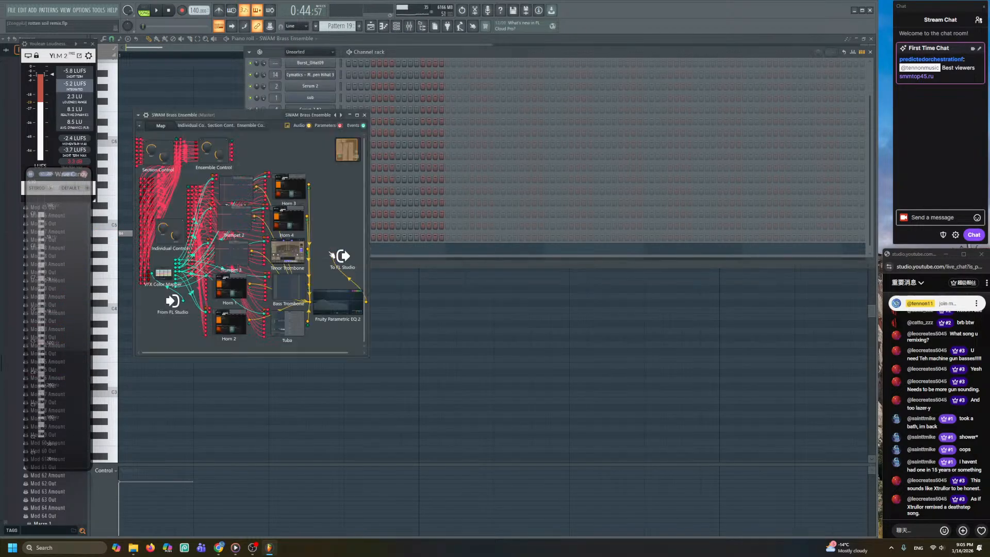
click(290, 251)
click(670, 202)
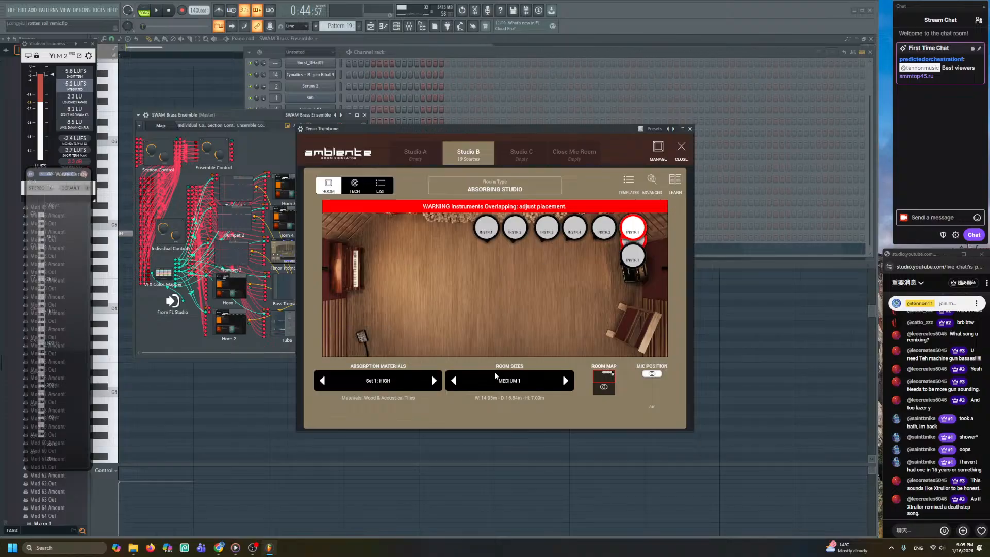
click(455, 381)
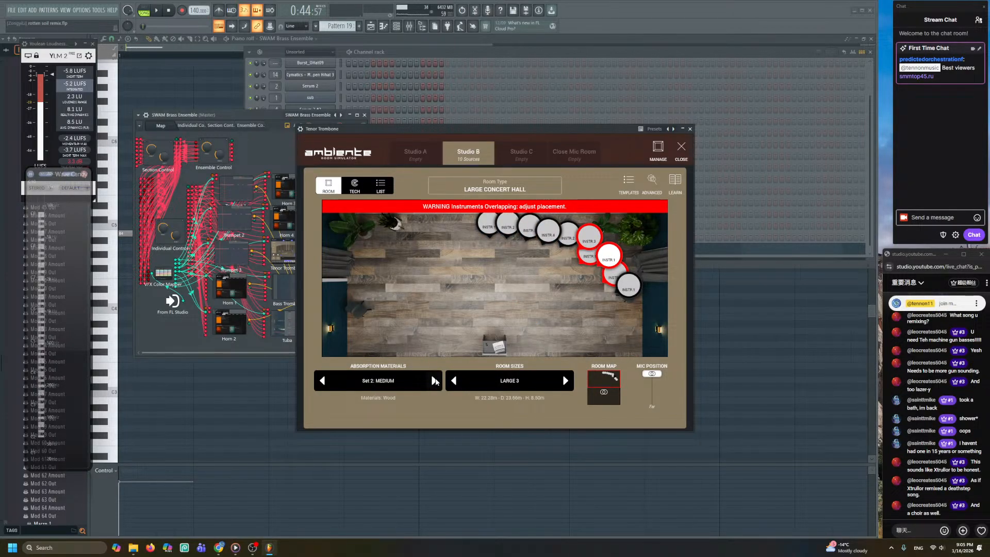
drag(652, 373, 652, 390)
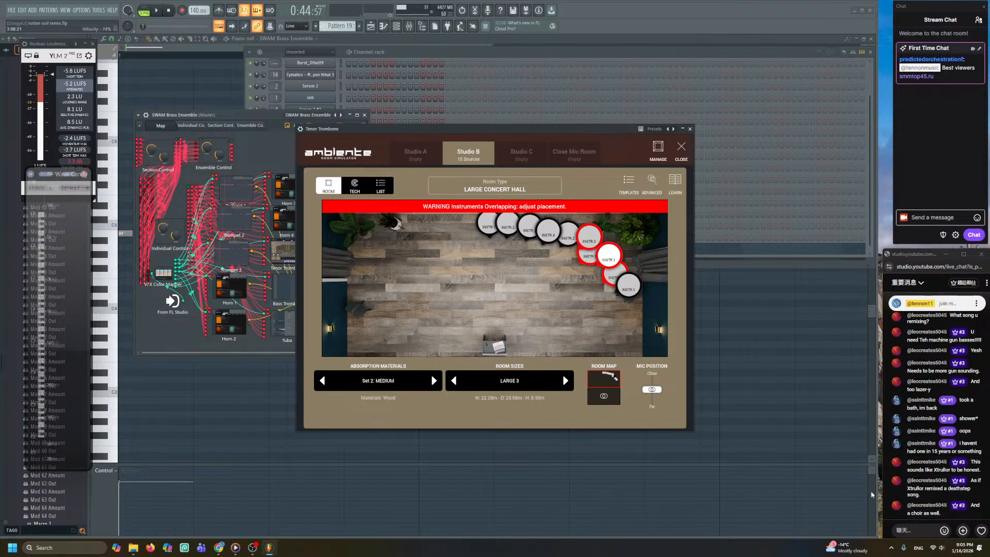
click(431, 48)
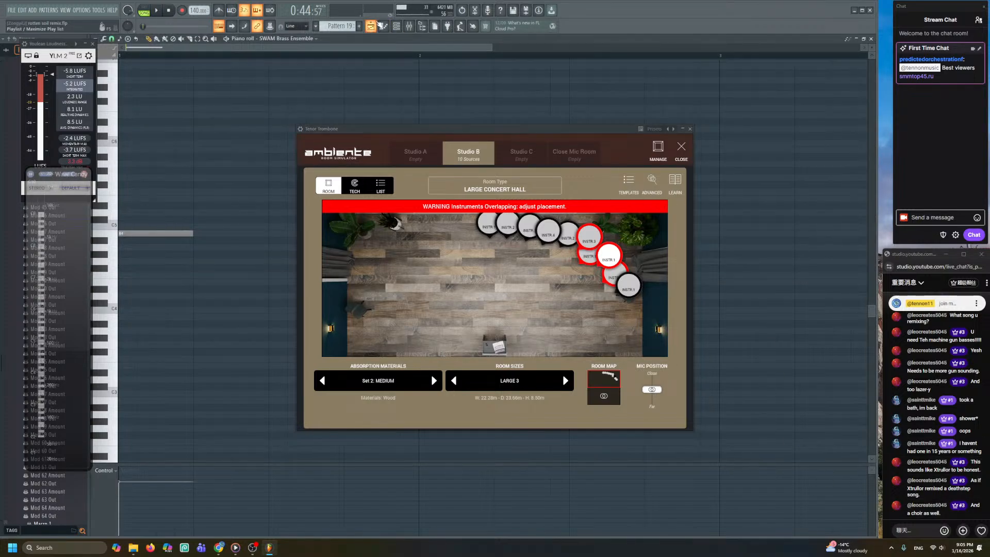
click(373, 25)
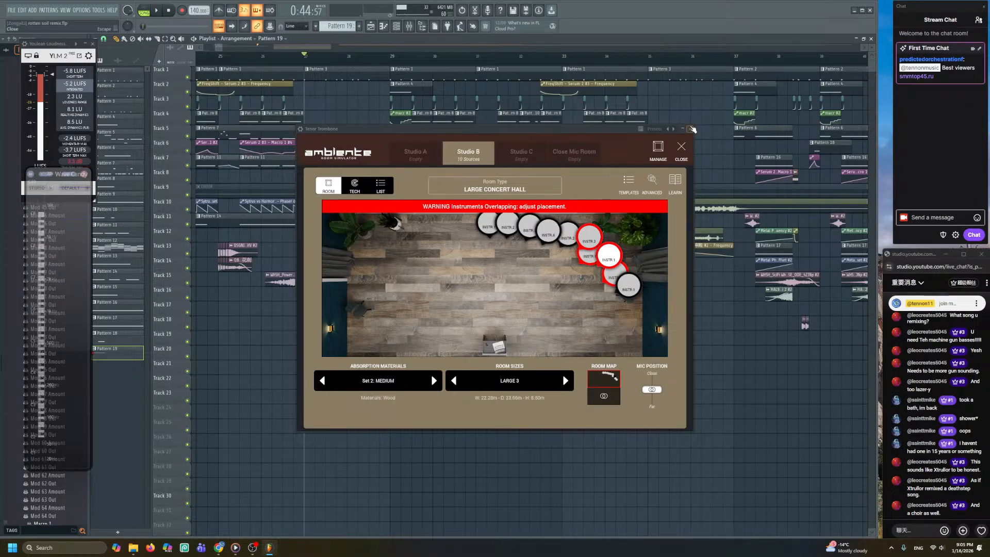
click(692, 128)
- Audition the CHOIR audio clip on Track 9, and play the drop from bar 27
scroll(634, 391, down, 8)
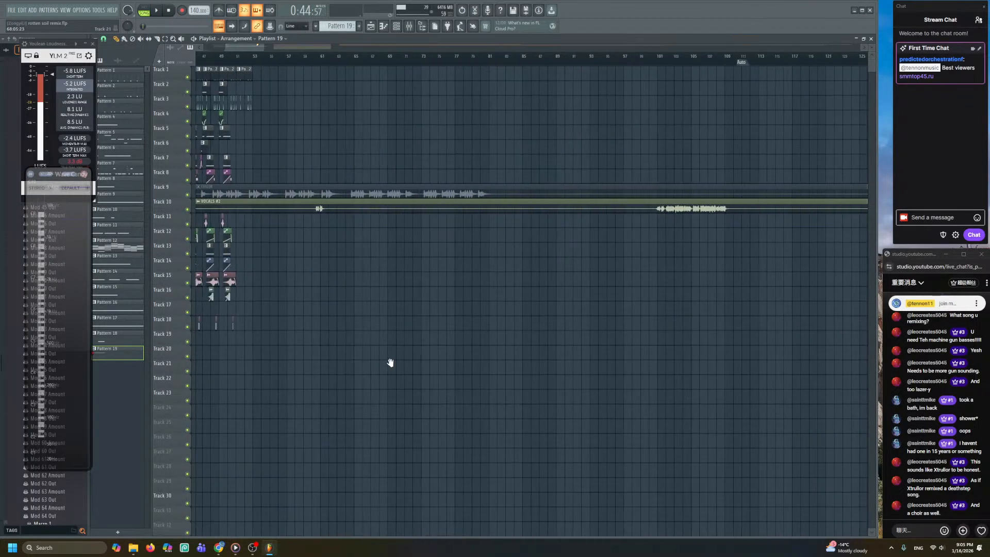
drag(380, 363, 554, 320)
click(509, 192)
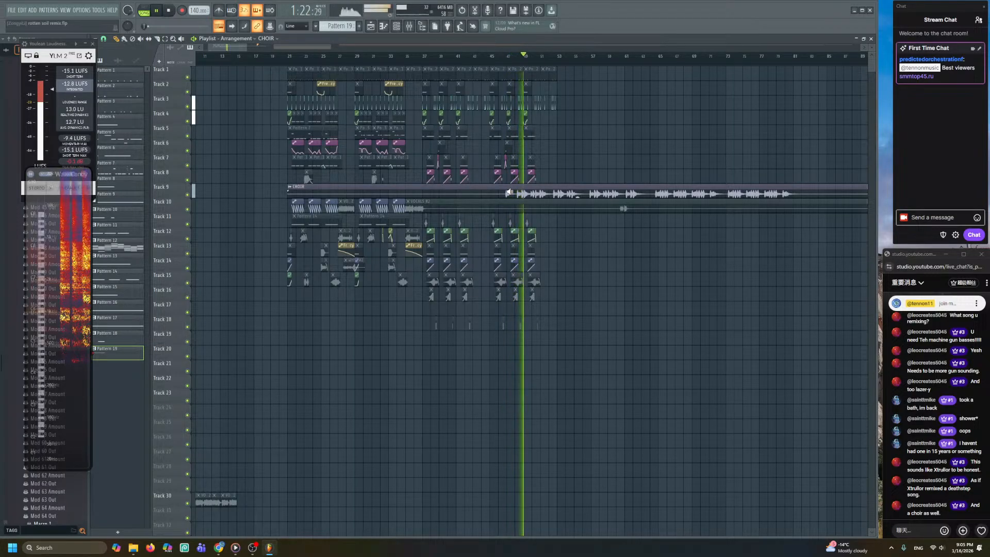
key(space)
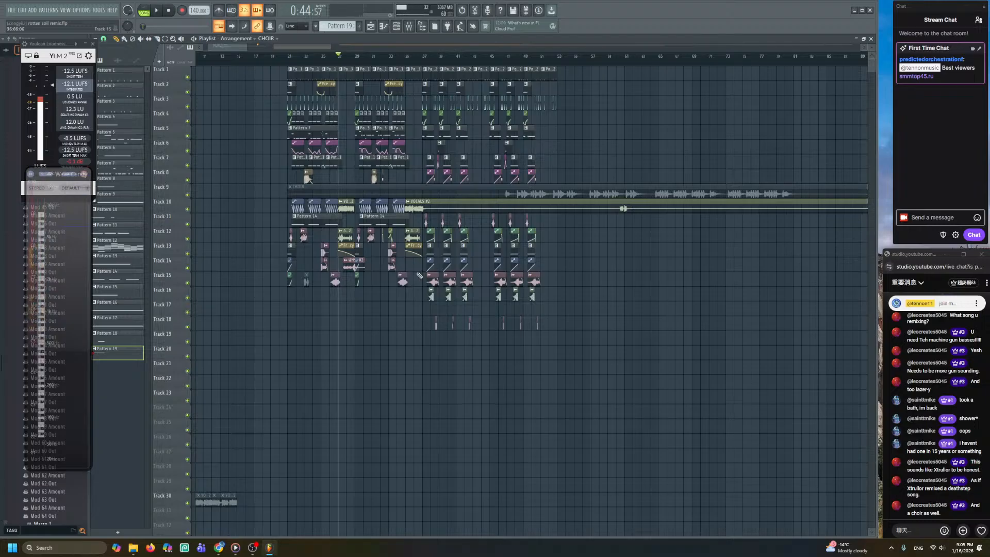
scroll(386, 277, up, 5)
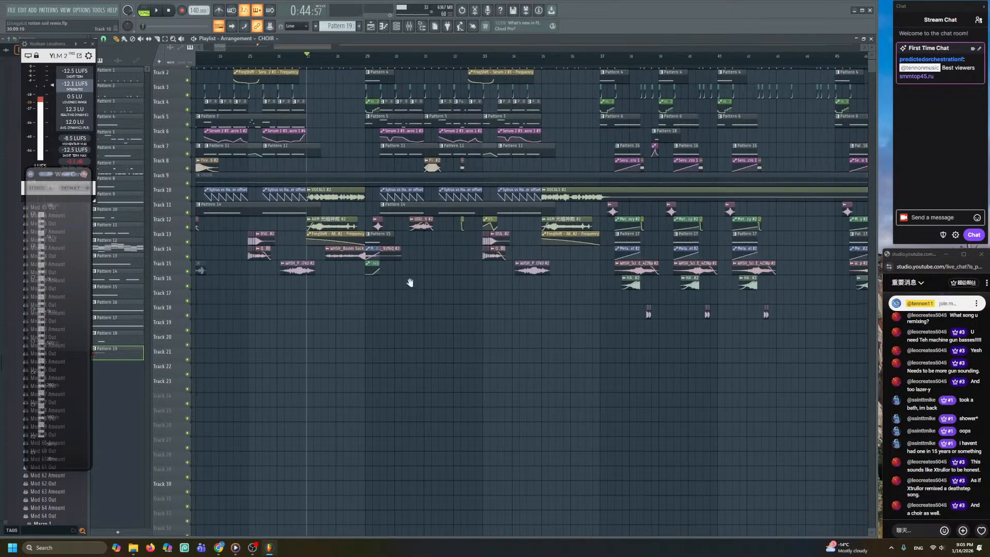
key(space)
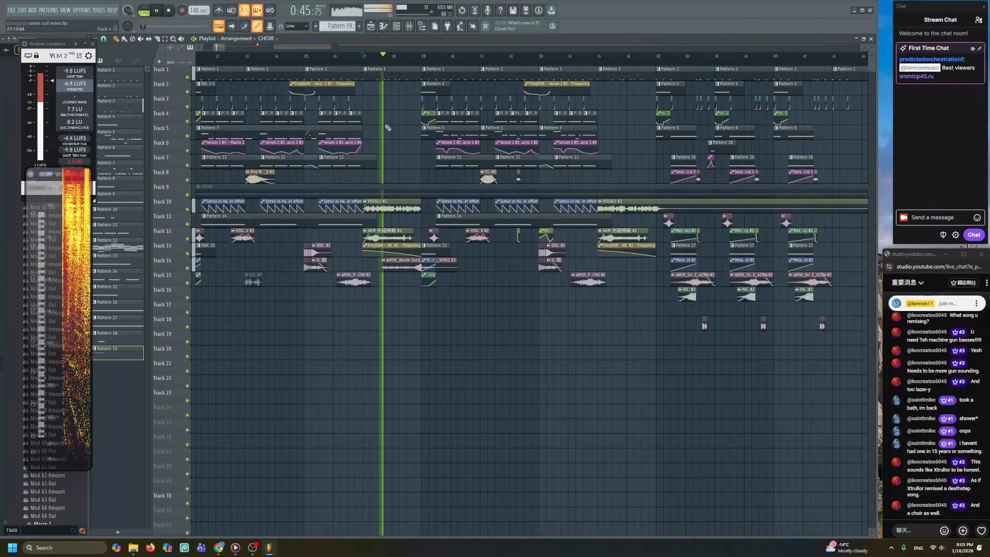
- Raise the main level of the SWAM Brass Ensemble's Fruity Parametric EQ 2 close to maximum and open the channel's piano roll
click(396, 27)
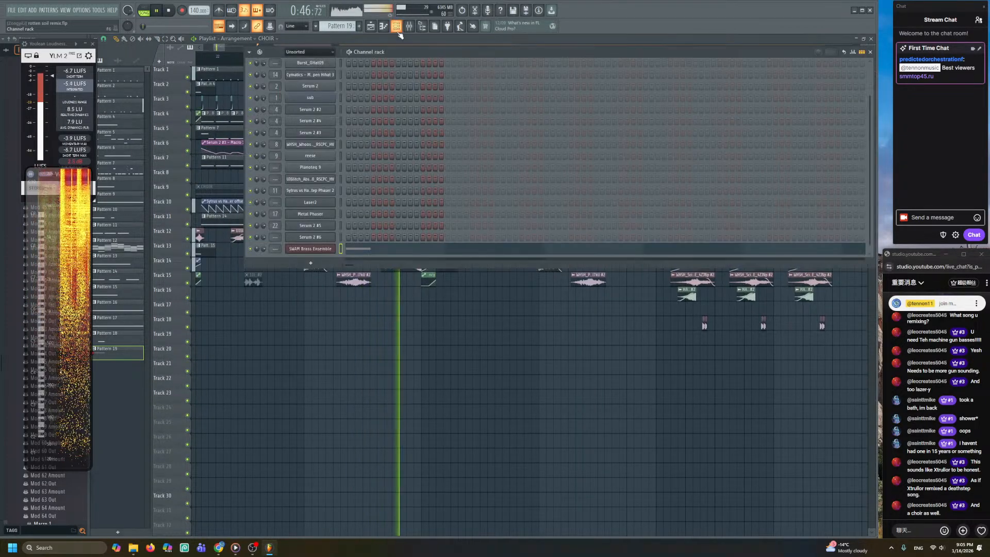
click(325, 248)
double_click(335, 304)
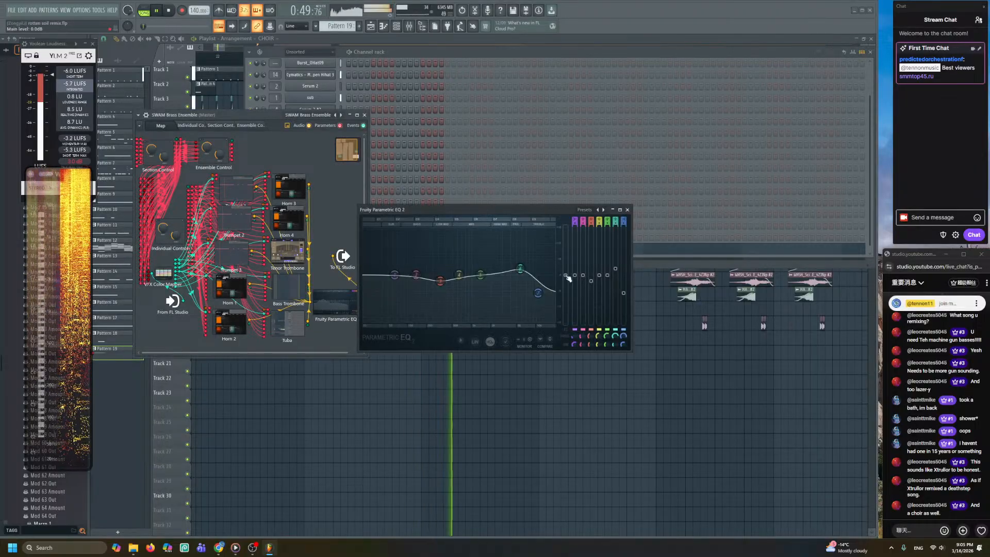
drag(566, 275, 565, 225)
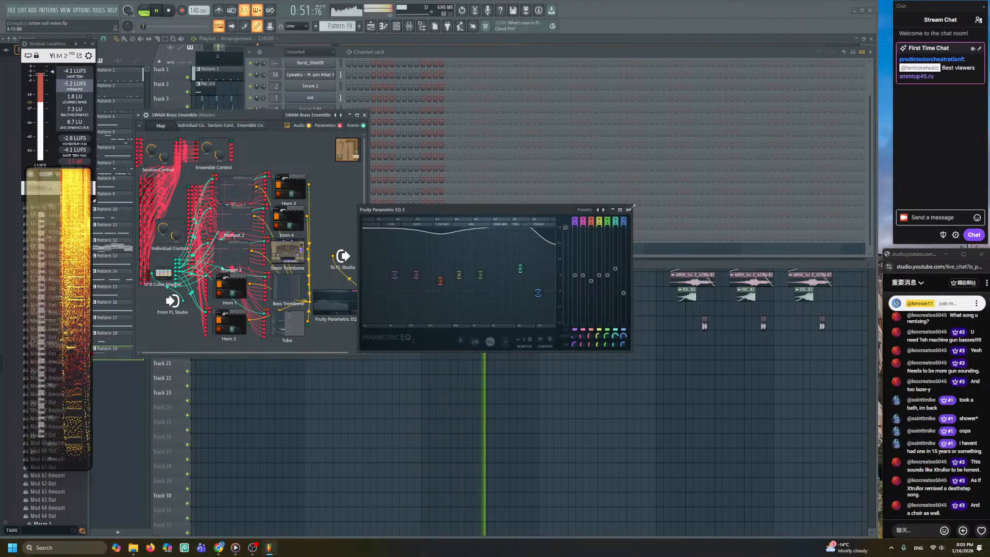
click(627, 209)
key(F7)
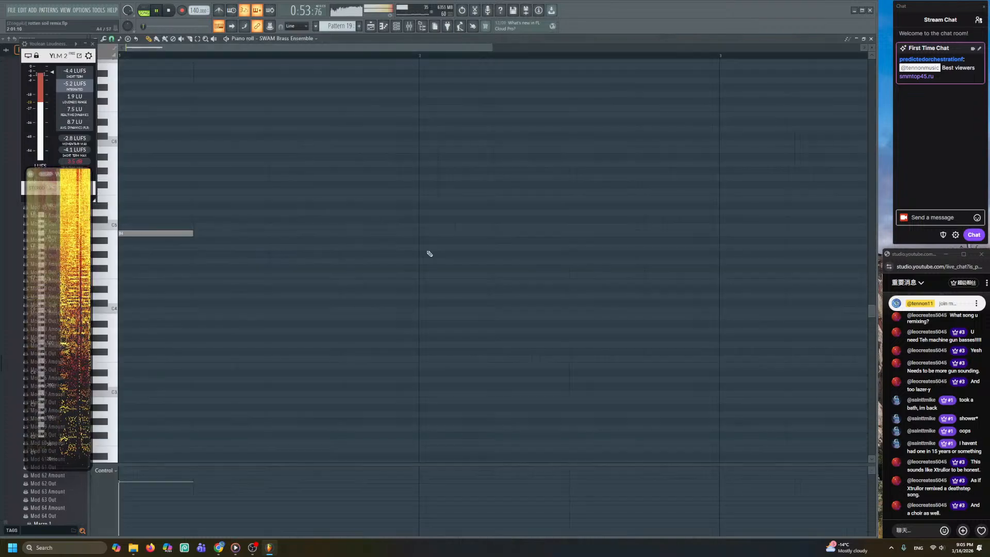
- Try adding one-beat E4, F4 and A4 notes directly after the opening B4 note
drag(286, 244, 424, 261)
drag(164, 249, 184, 254)
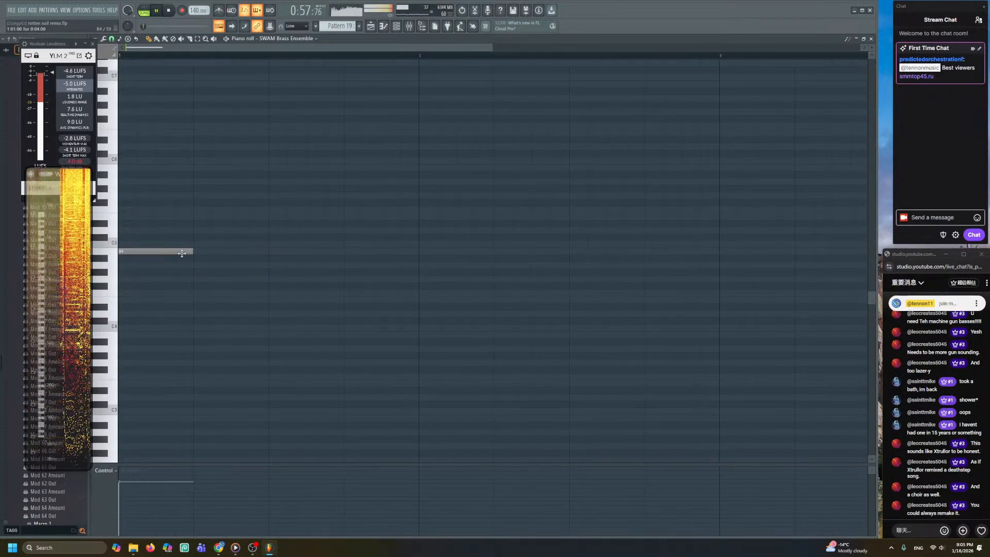
click(194, 300)
click(274, 293)
click(344, 265)
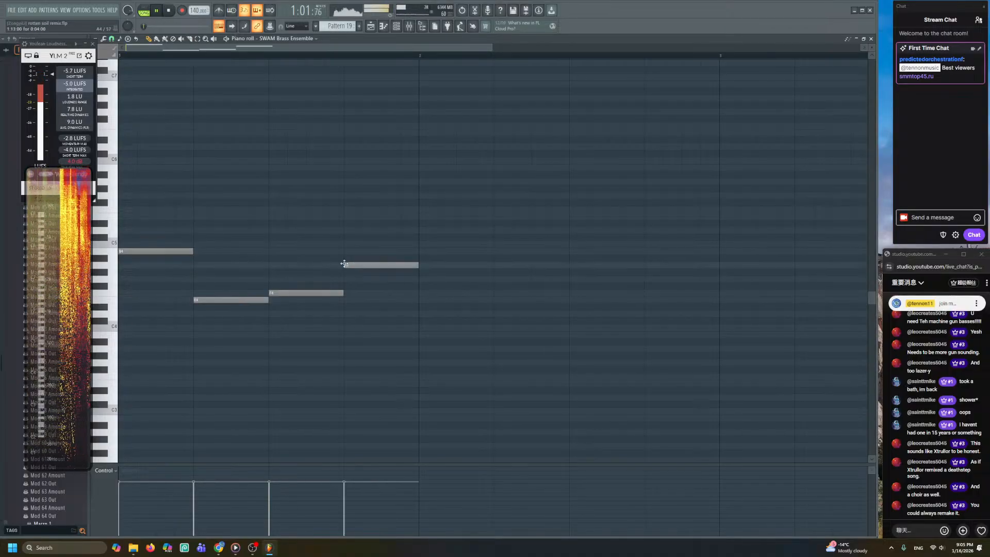
drag(432, 208, 170, 330)
ctrl+click(229, 158)
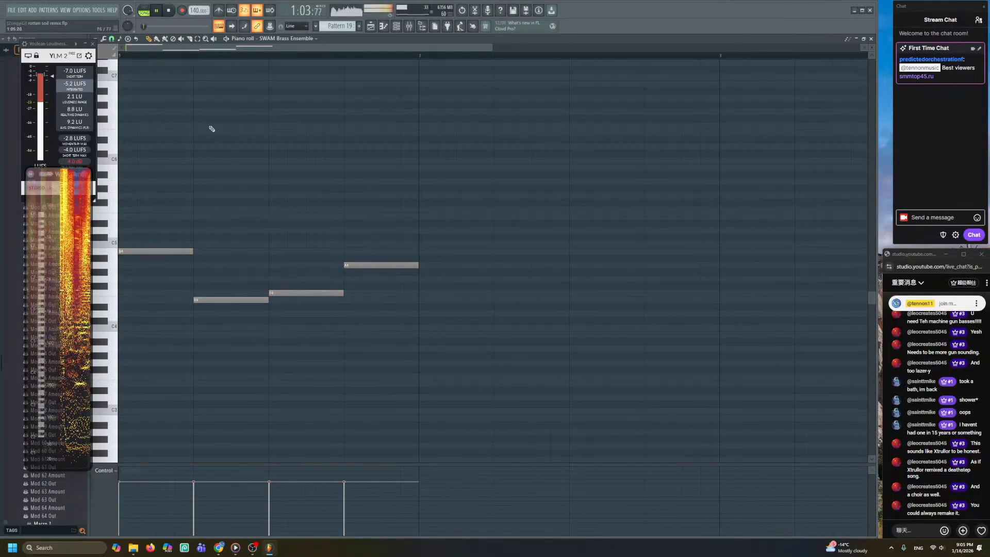
- Switch playback to pattern mode and delete the three notes following the opening B4
click(145, 12)
key(space)
right_click(361, 265)
right_click(306, 293)
right_click(209, 299)
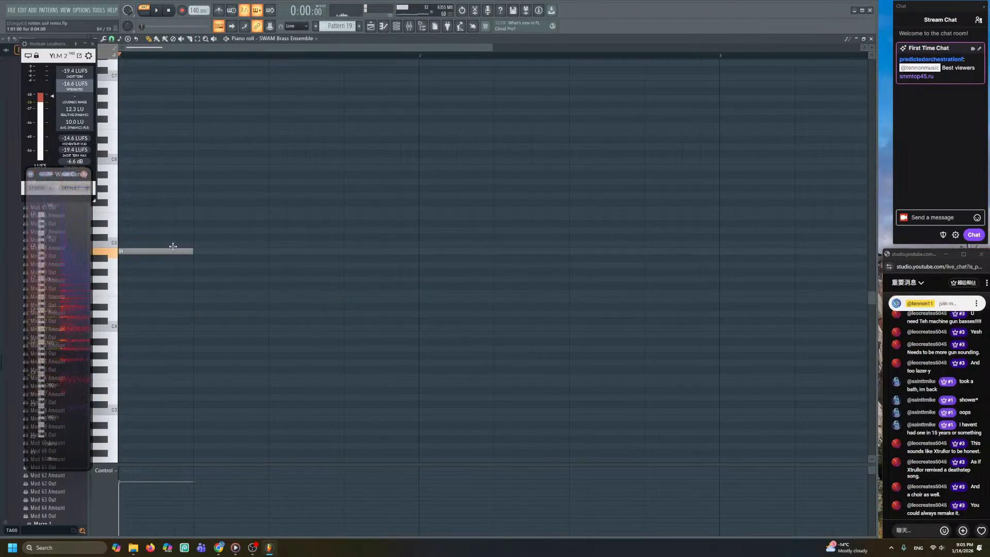
- Build a B4, E4, F4, A4 line with notes starting two beats apart, each lengthened to two beats so they connect
drag(173, 251, 146, 174)
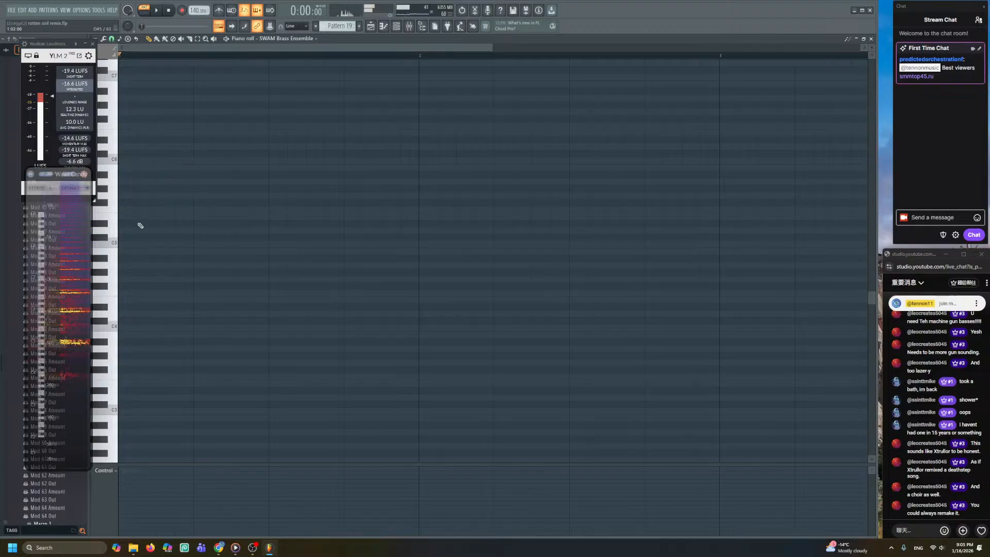
drag(126, 253, 104, 251)
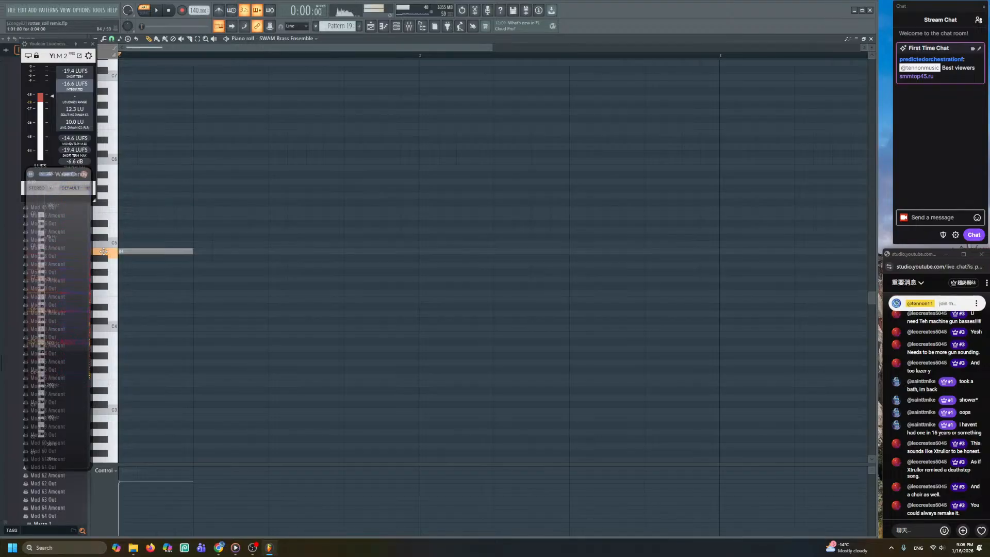
click(419, 292)
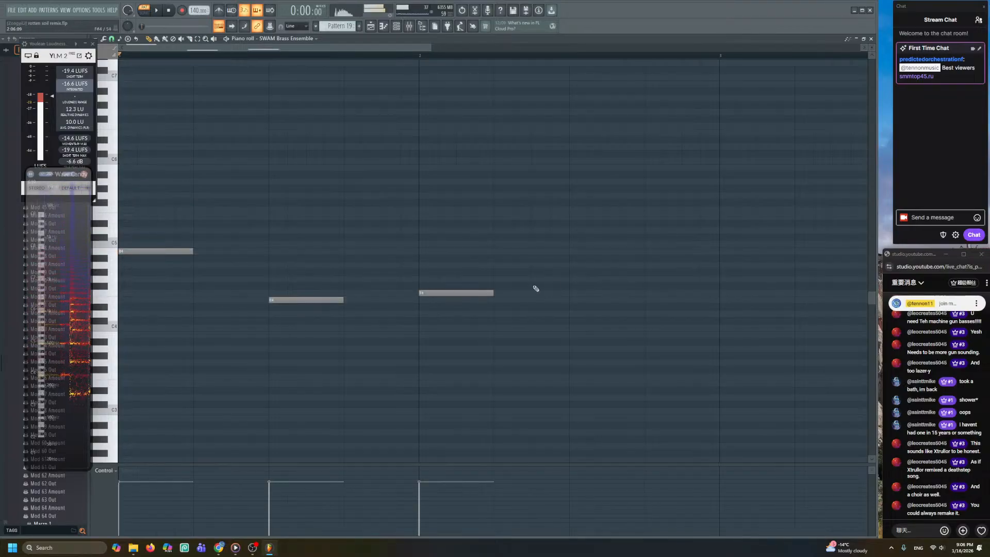
mouse_move(576, 273)
mouse_down()
mouse_move(577, 259)
mouse_move(576, 268)
mouse_up()
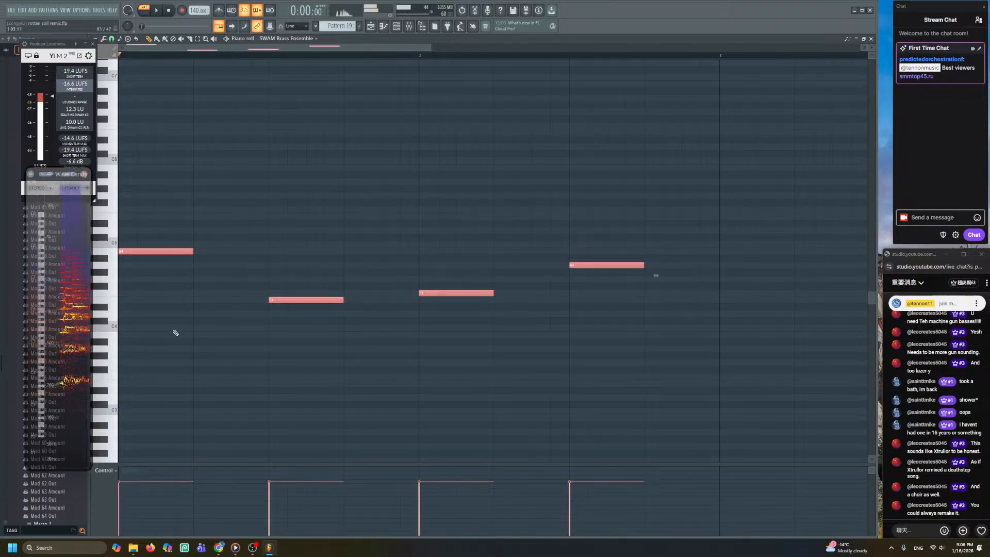
key(ctrl+l)
key(ctrl+d)
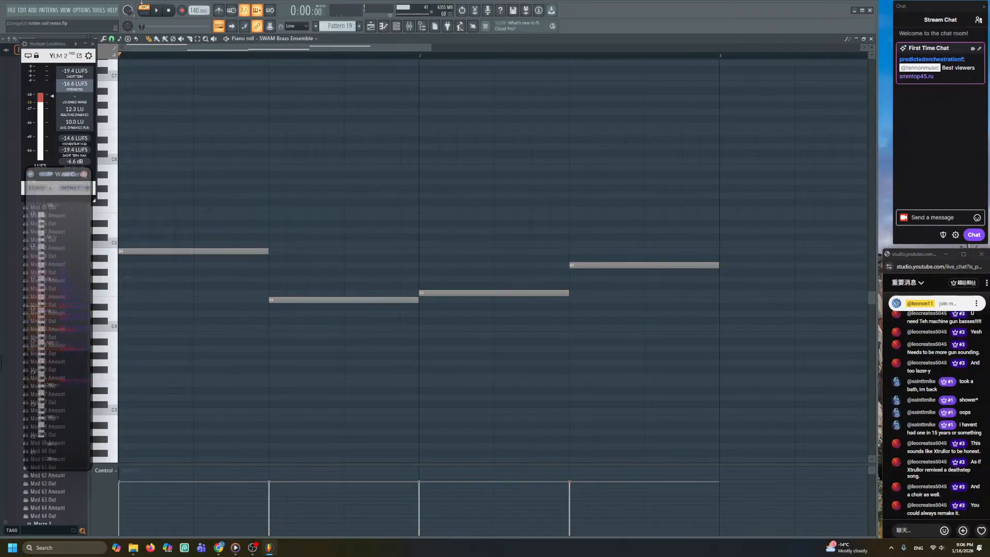
- Lower the first note's velocity to about 23% and play the pattern
click(124, 519)
key(space)
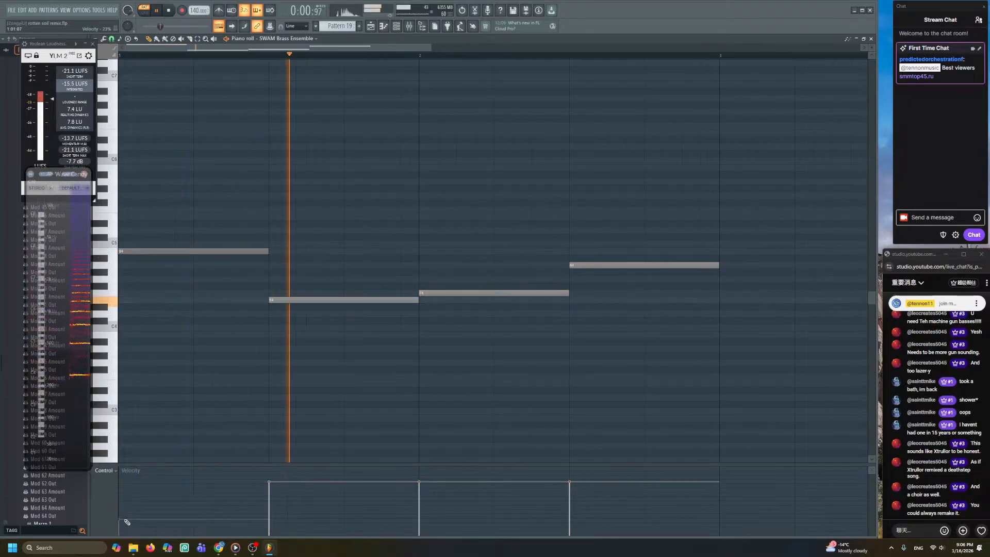
key(space)
- Look through SWAM Brass Ensemble's individual and section controls while playing the pattern, and close the plugin
click(396, 26)
key(space)
click(320, 258)
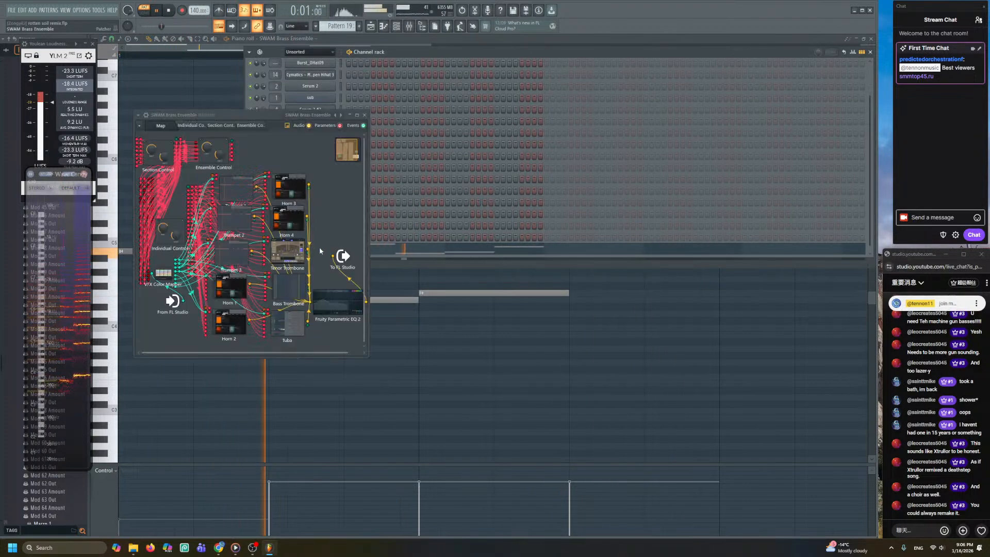
click(191, 125)
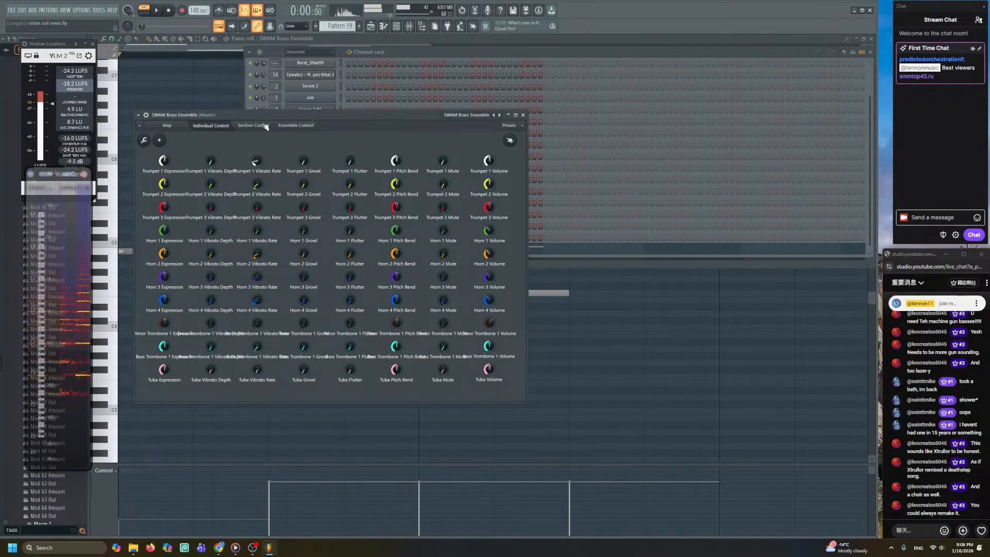
click(242, 125)
key(space)
key(space)
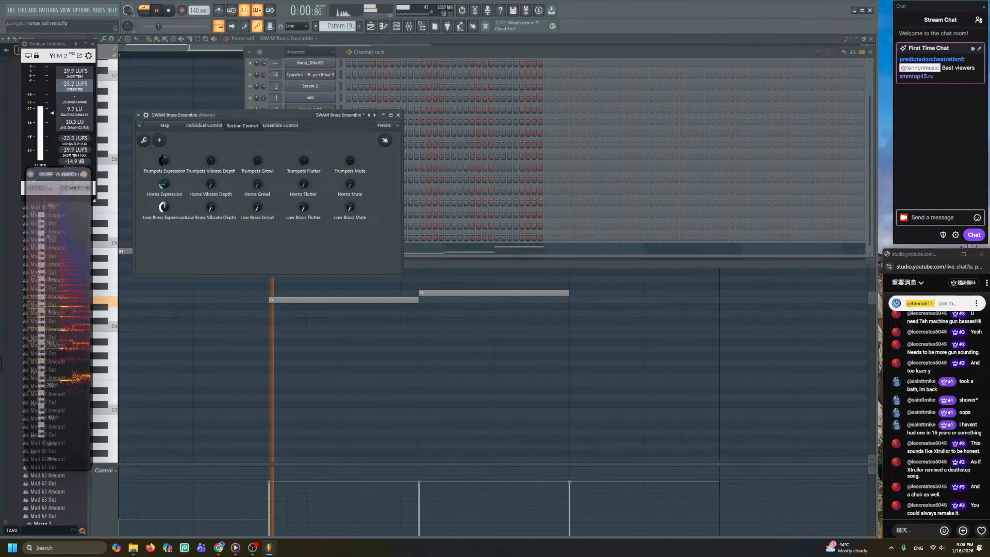
key(space)
right_click(185, 283)
- Return to the playlist and play the song from about bar 25
click(371, 26)
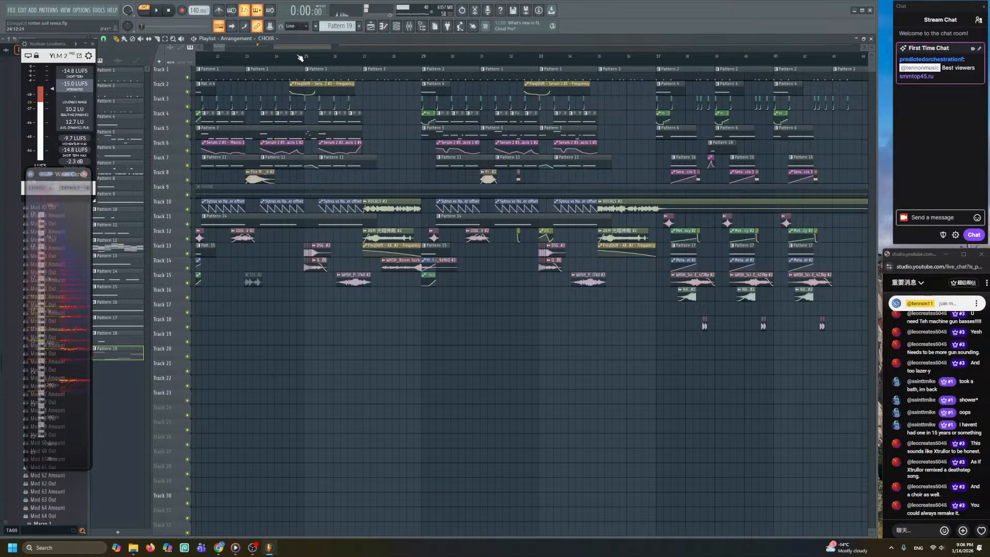
key(space)
scroll(404, 143, up, 3)
scroll(378, 144, up, 2)
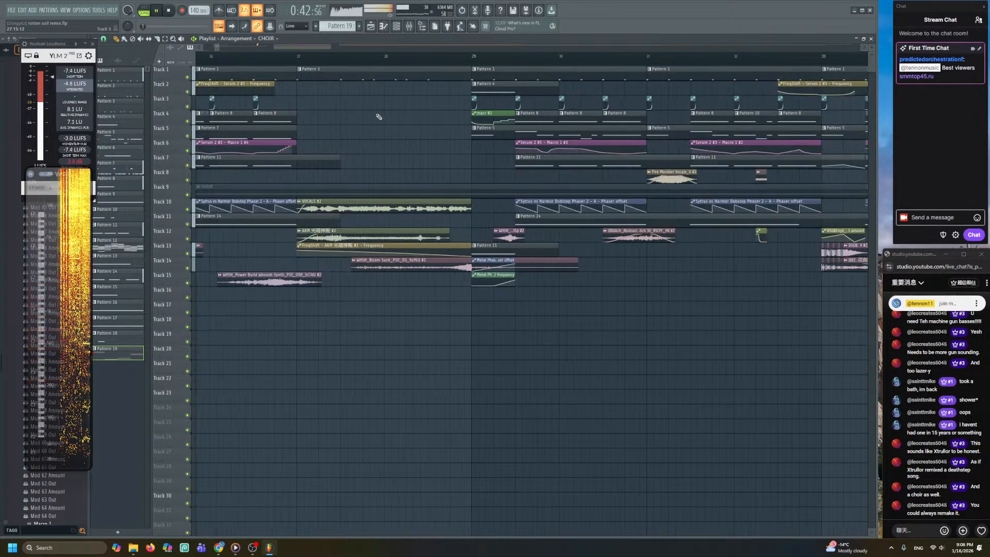
- Try placing a new empty Pattern 20 on Track 2 at bar 27, look into its piano roll, and delete the clip
click(360, 27)
scroll(369, 120, up, 3)
scroll(369, 123, up, 3)
drag(373, 164, 417, 191)
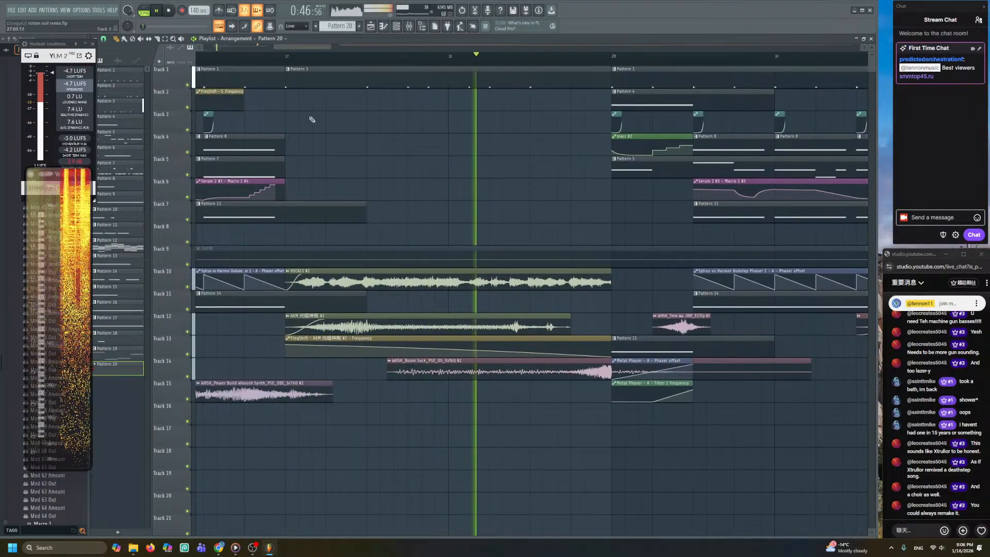
click(285, 103)
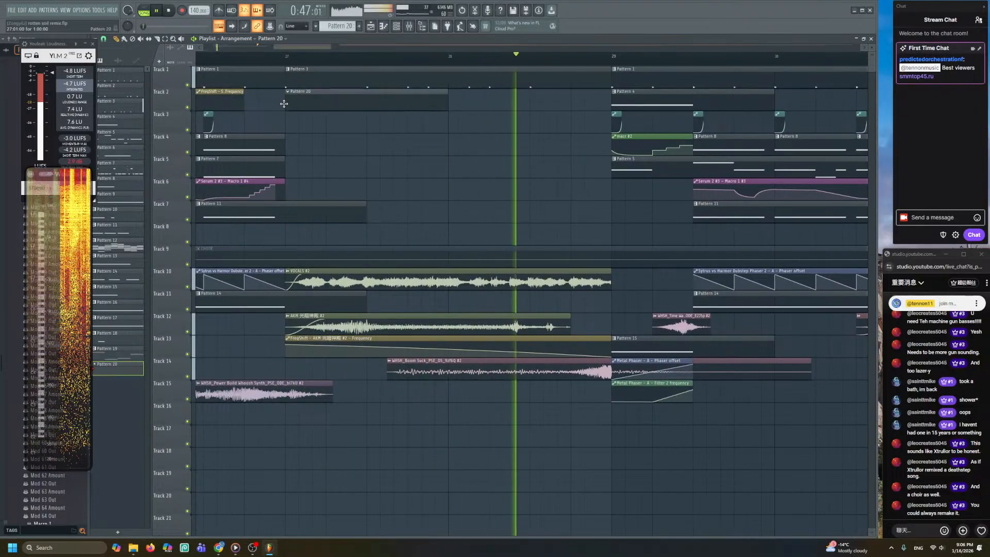
double_click(404, 101)
click(395, 26)
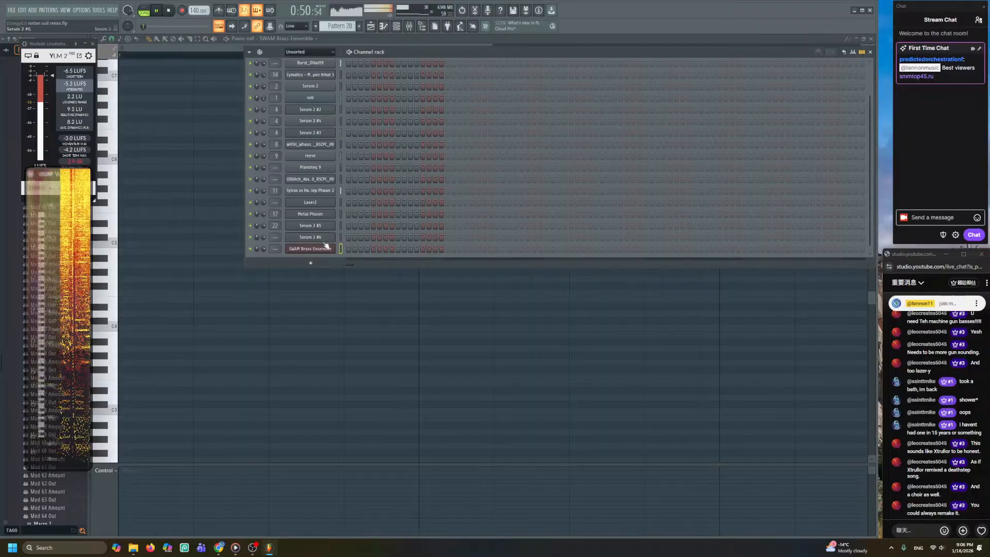
right_click(240, 220)
click(370, 26)
right_click(368, 101)
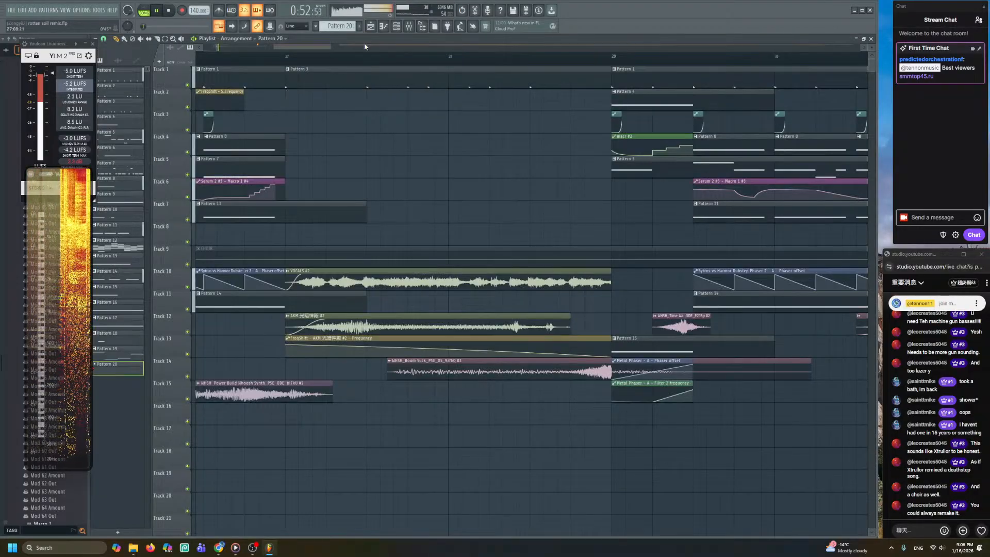
- Place Pattern 19 on Track 2 at bar 27 and select bars 27 to 29 as the loop range
scroll(346, 28, up, 1)
scroll(343, 26, down, 1)
click(287, 101)
scroll(395, 158, down, 2)
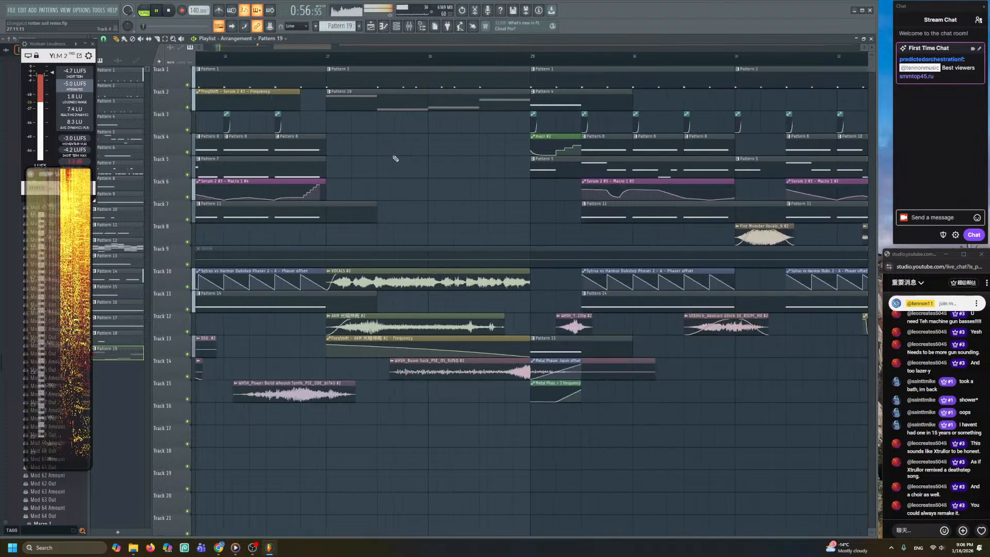
scroll(388, 163, down, 2)
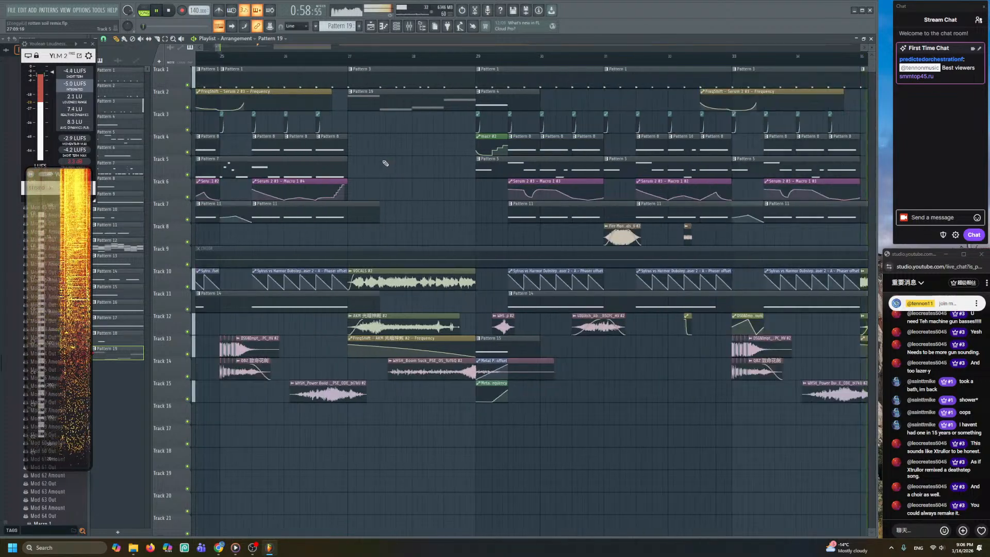
scroll(424, 191, up, 2)
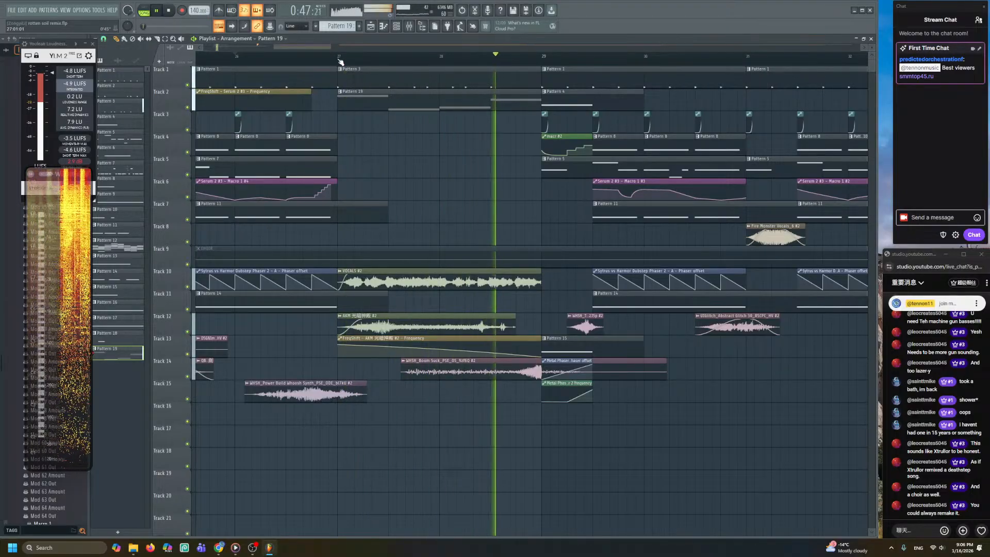
drag(340, 57, 545, 79)
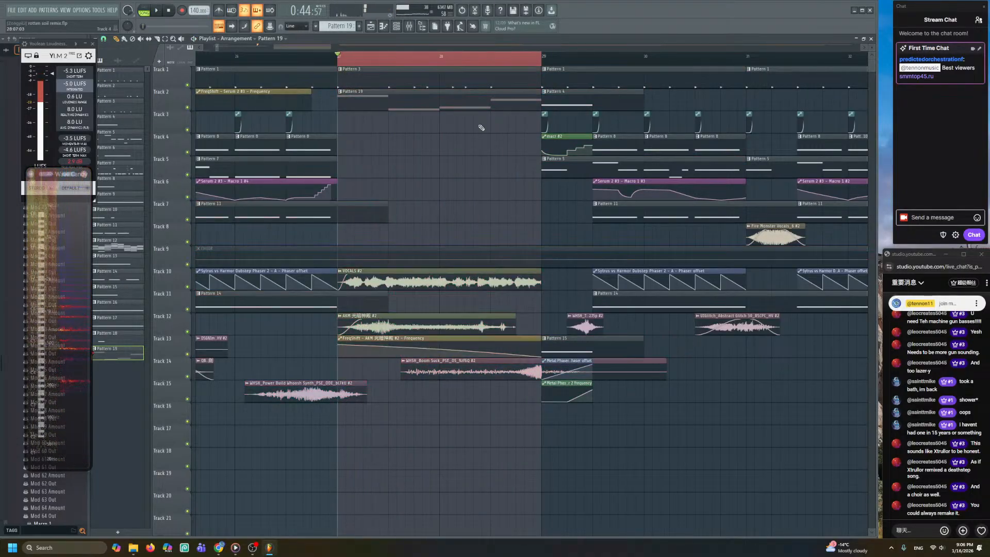
- In Pattern 19's piano roll, add a white A5 note and a yellow E5 note above the final A4
double_click(461, 105)
scroll(336, 168, down, 2)
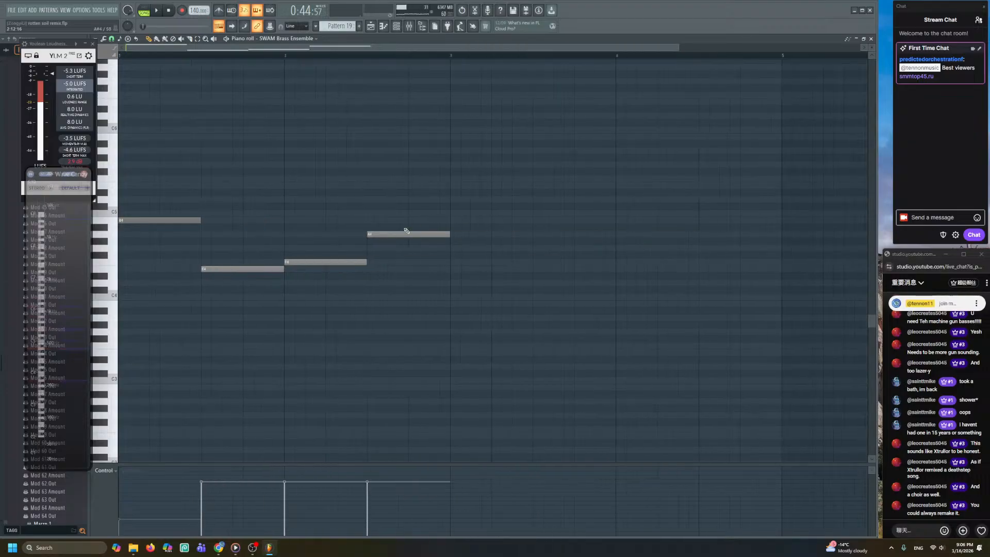
double_click(378, 138)
click(538, 317)
scroll(412, 228, up, 2)
drag(376, 137, 374, 153)
double_click(354, 185)
click(540, 259)
click(545, 291)
click(536, 316)
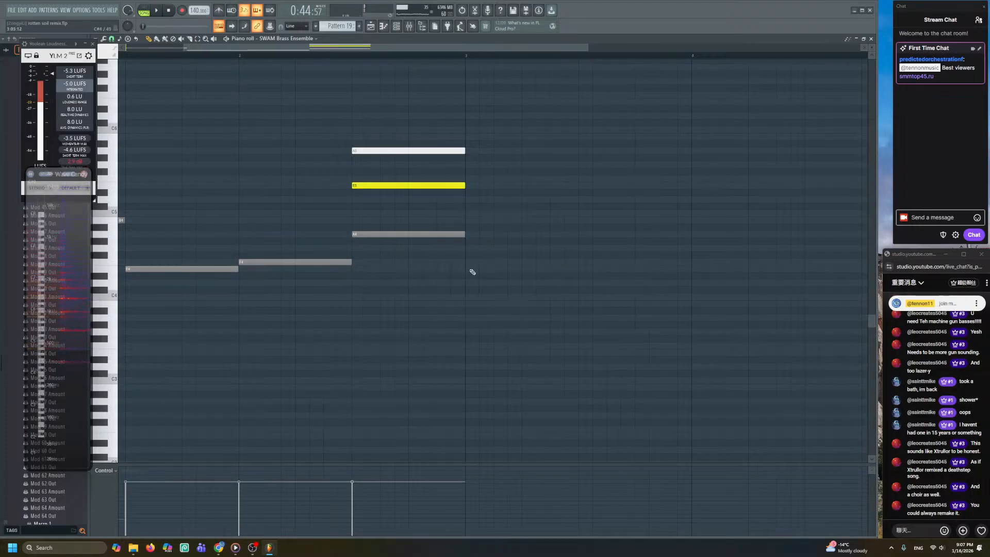
- Raise the yellow note by one semitone, add a red D5 note beneath it, and audition the chord
drag(369, 185, 368, 178)
double_click(354, 199)
click(542, 259)
click(544, 305)
click(540, 316)
drag(386, 280, 430, 285)
drag(385, 275, 387, 275)
- Revoice the final chord with the white note at E6, yellow at A5 and red at F5, and audition it
scroll(400, 211, up, 3)
drag(356, 131, 380, 194)
ctrl+click(397, 217)
drag(383, 263, 382, 235)
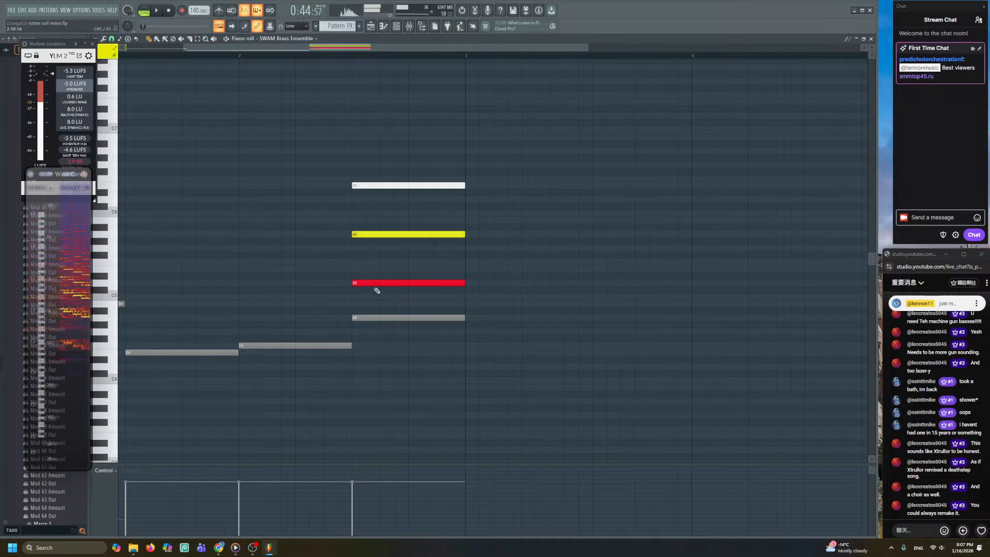
drag(380, 290, 427, 294)
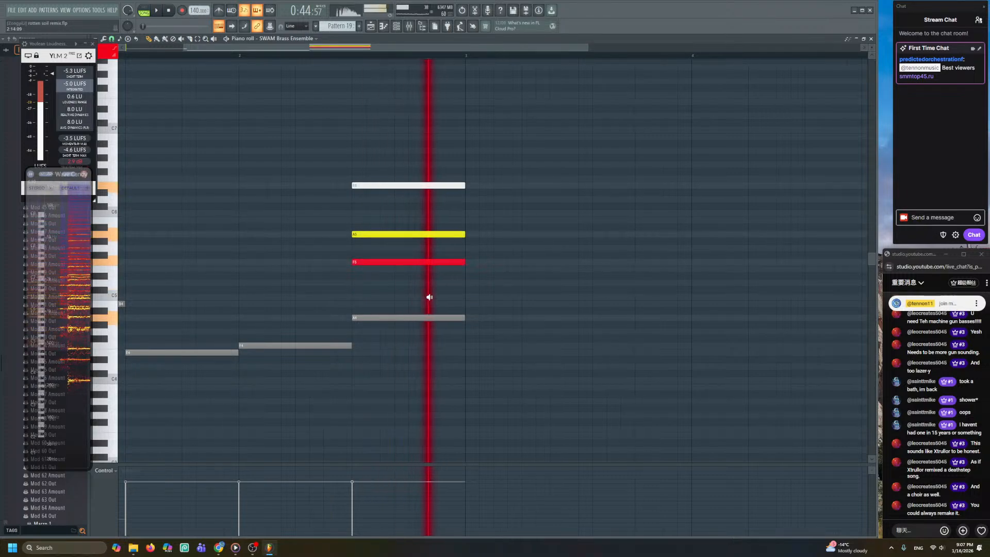
drag(379, 268, 437, 270)
- Play the selected bars in the playlist and raise SWAM Brass Ensemble's Brass Expression towards maximum
key(F5)
key(space)
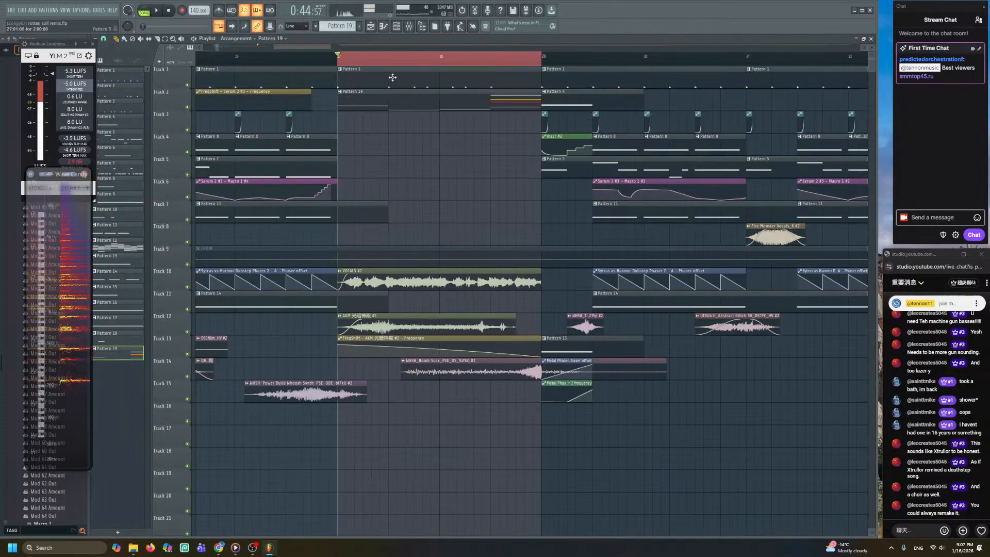
click(397, 26)
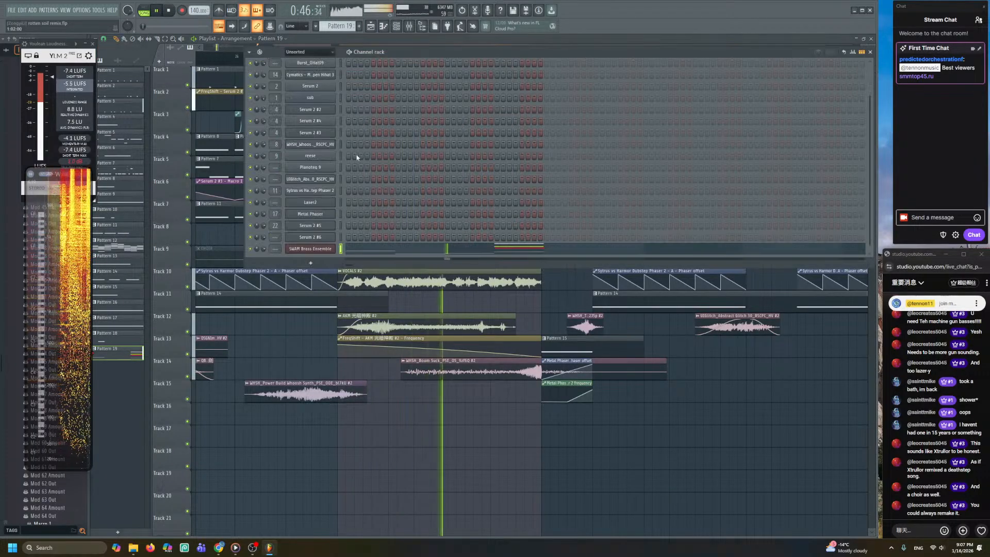
click(325, 248)
click(280, 125)
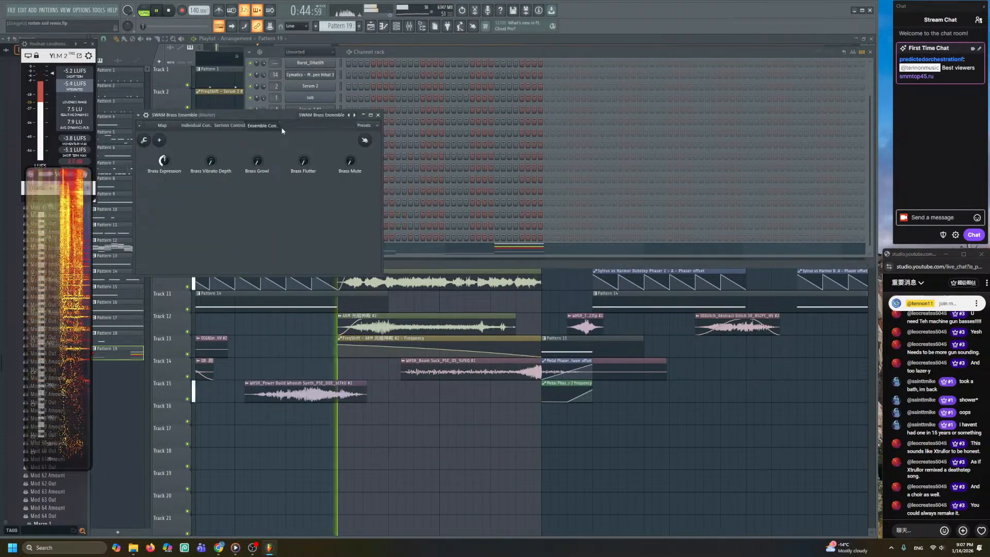
mouse_move(164, 159)
mouse_down()
mouse_move(164, 150)
mouse_move(164, 175)
mouse_move(164, 155)
mouse_up()
key(space)
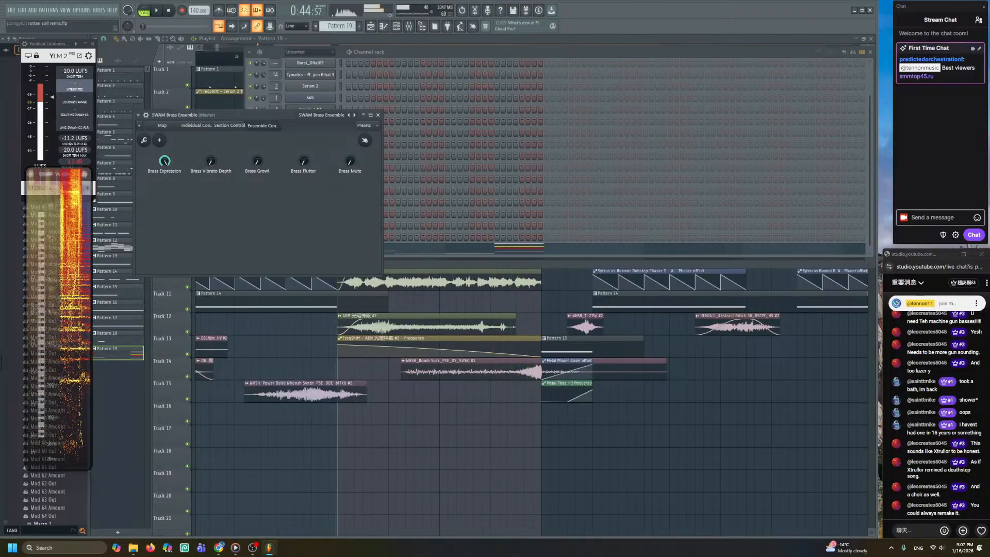
- Play the playlist from the final brass chord in bar 28 and open SWAM Brass Ensemble's piano roll
right_click(517, 508)
click(499, 56)
key(space)
key(space)
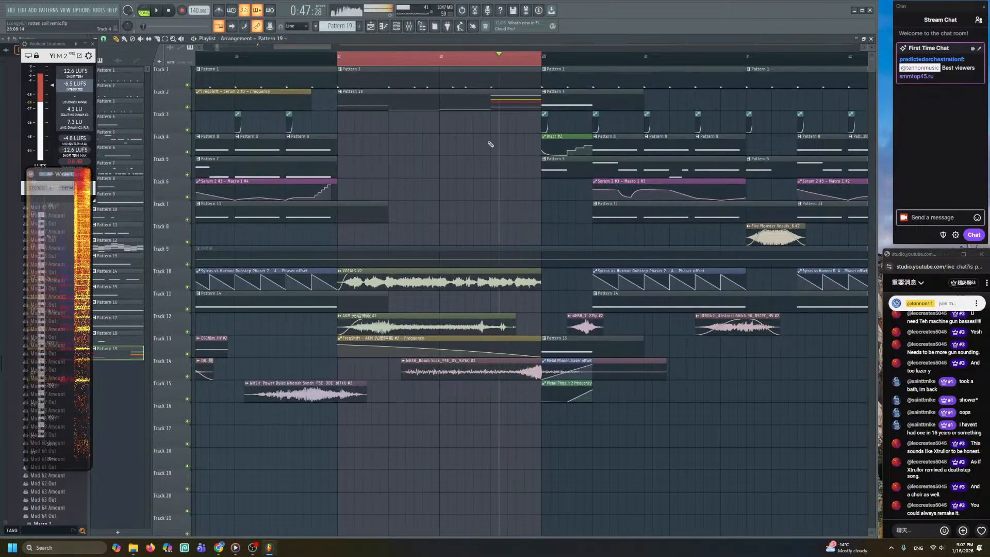
drag(490, 148, 493, 139)
scroll(493, 138, up, 6)
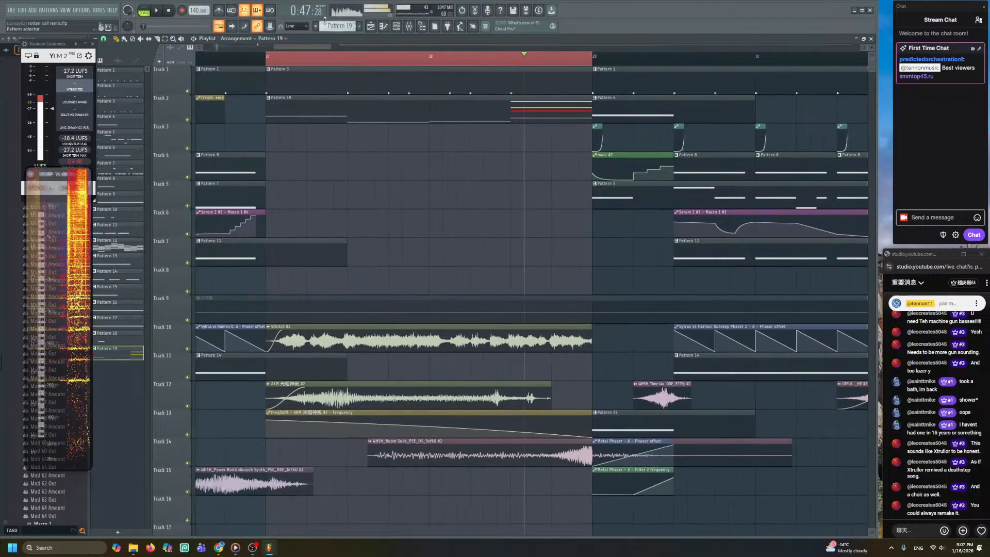
key(space)
click(397, 28)
key(space)
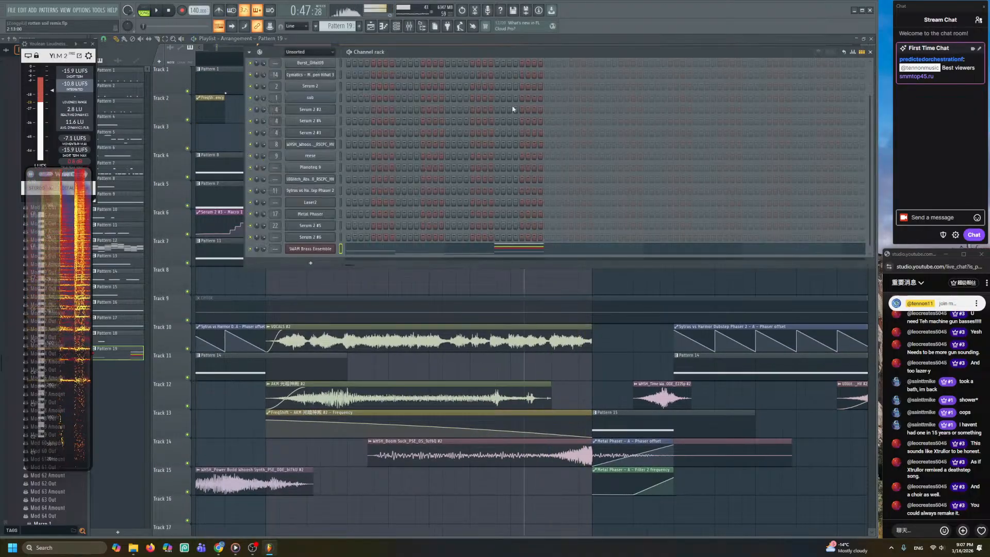
click(466, 247)
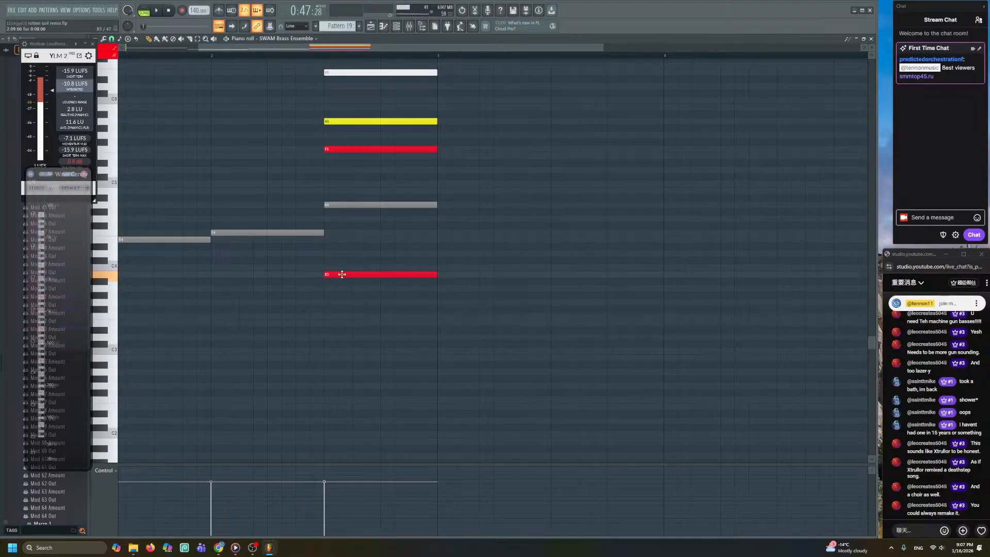
- Recolor the red B3 note in the final chord brown and raise it to E4
double_click(341, 274)
click(542, 260)
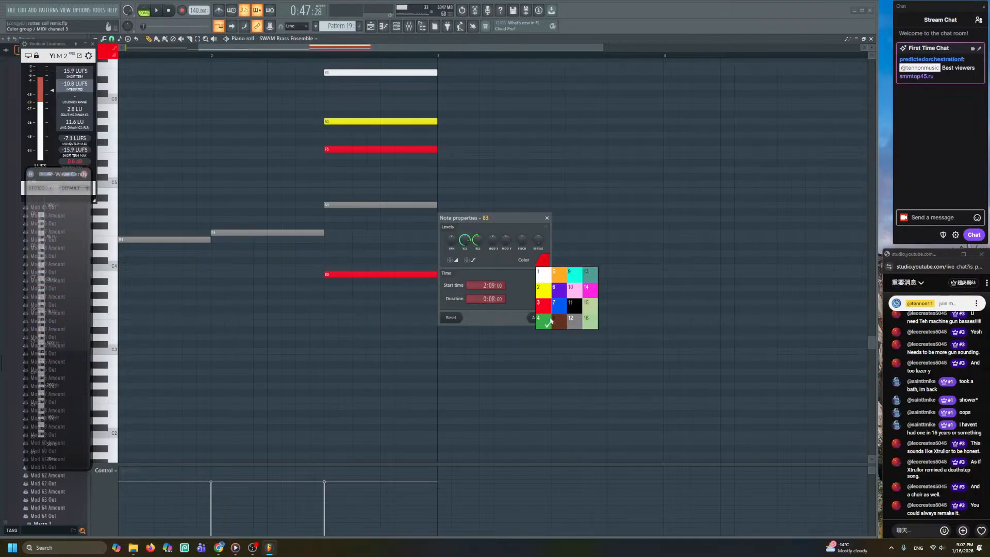
click(558, 320)
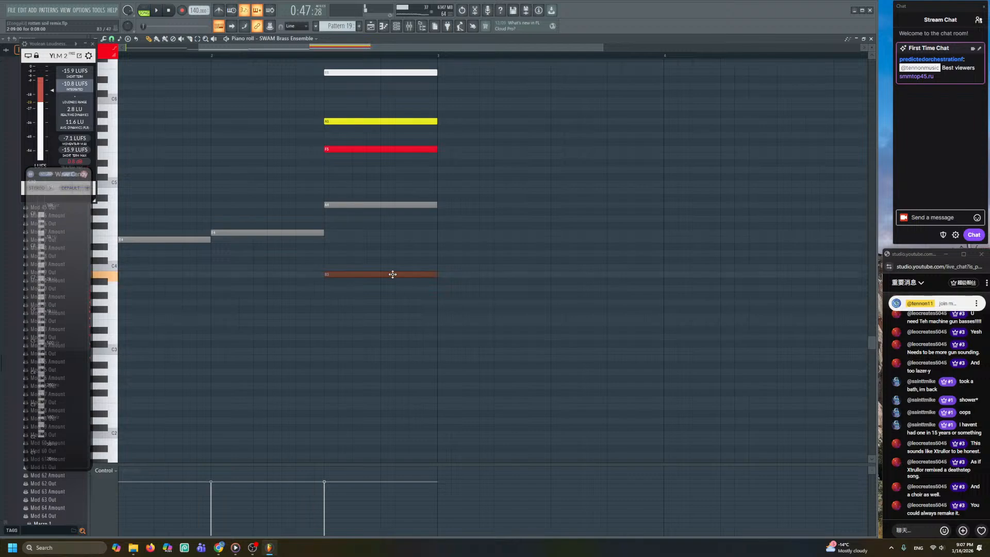
drag(392, 274, 392, 257)
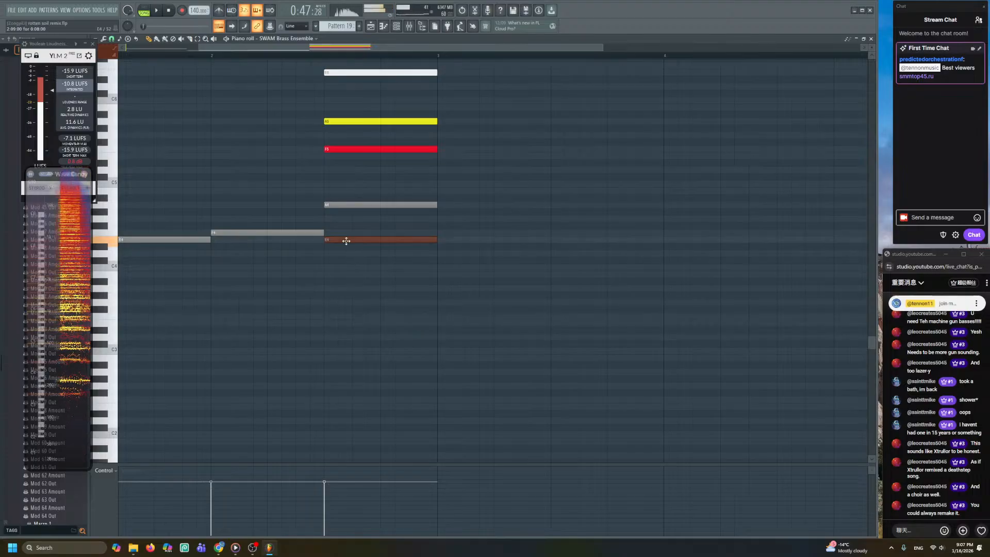
- Add an F3 note at the base of the final chord and recolor it cyan
click(327, 316)
double_click(328, 316)
click(542, 260)
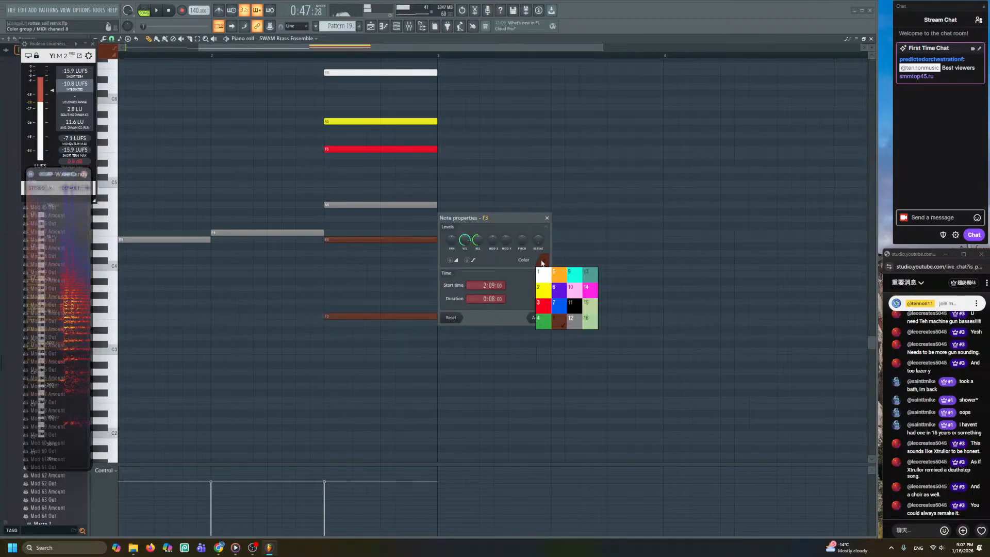
click(561, 305)
key(Return)
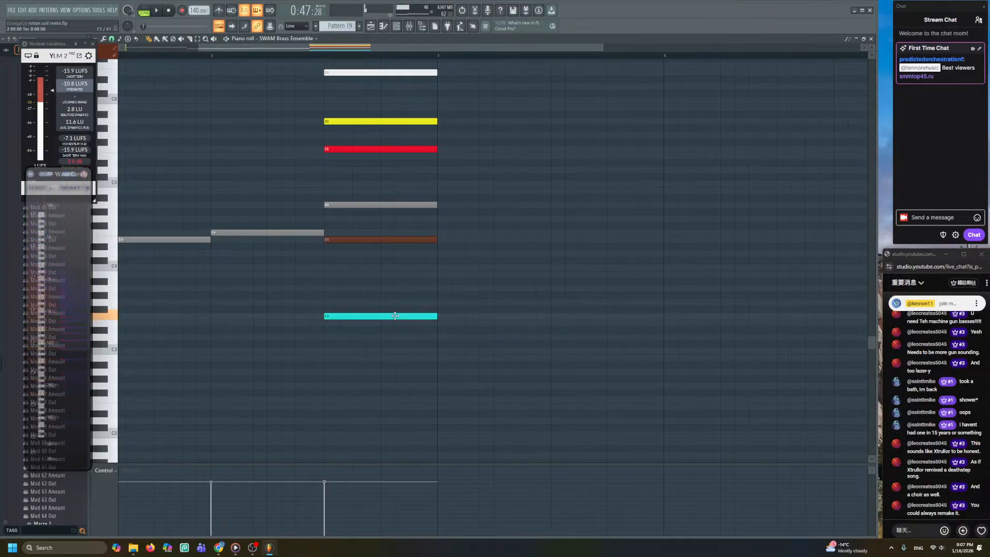
- Audition the final chord with the cyan note at D3, and settle the note on A3
drag(395, 313, 390, 339)
alt+right_click(361, 339)
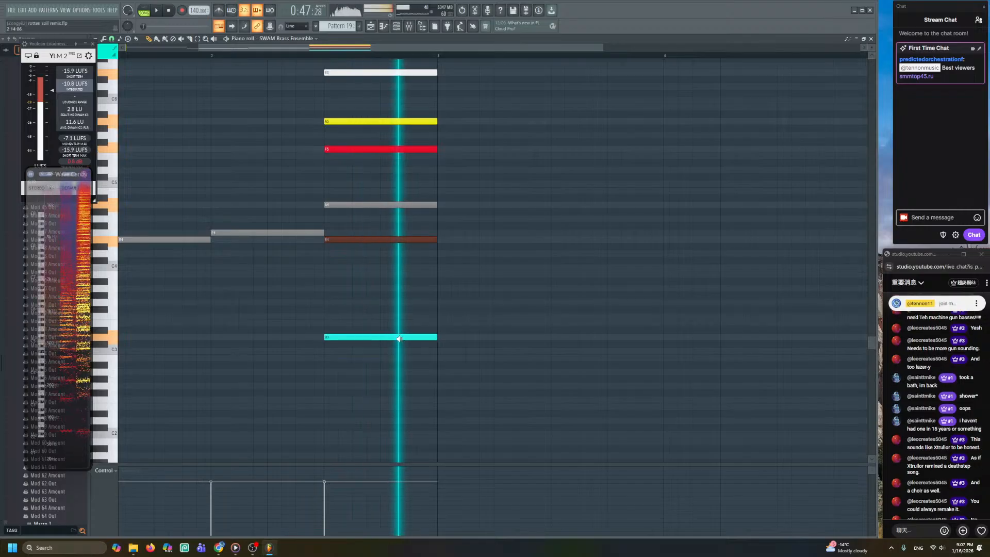
alt+right_click(360, 339)
mouse_move(366, 340)
mouse_down()
mouse_move(403, 340)
mouse_move(363, 318)
mouse_move(364, 283)
mouse_move(383, 300)
mouse_move(407, 297)
mouse_up()
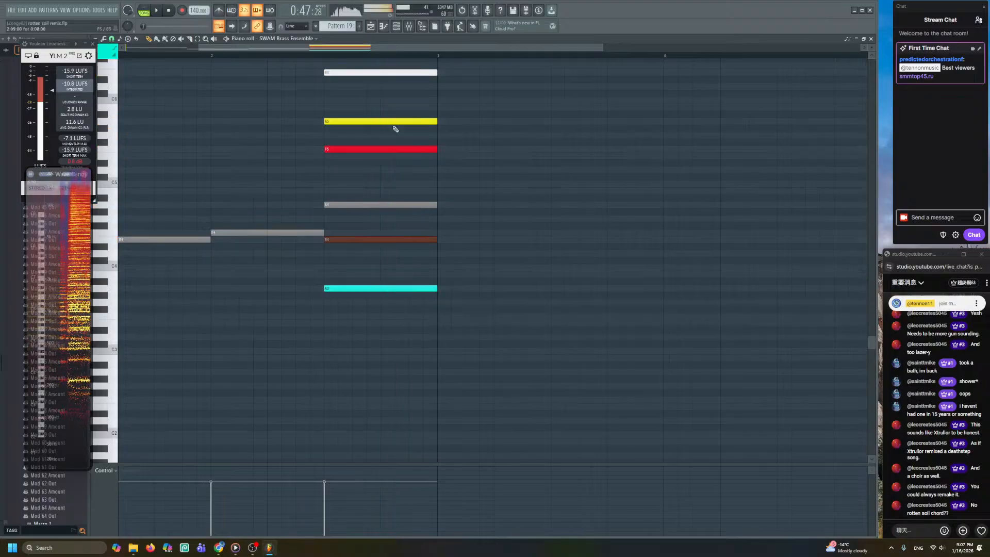
- Return to the playlist, find the original song's stems, and audition BRIDGE BRASS on its own
click(370, 26)
scroll(464, 270, down, 4)
scroll(572, 308, down, 6)
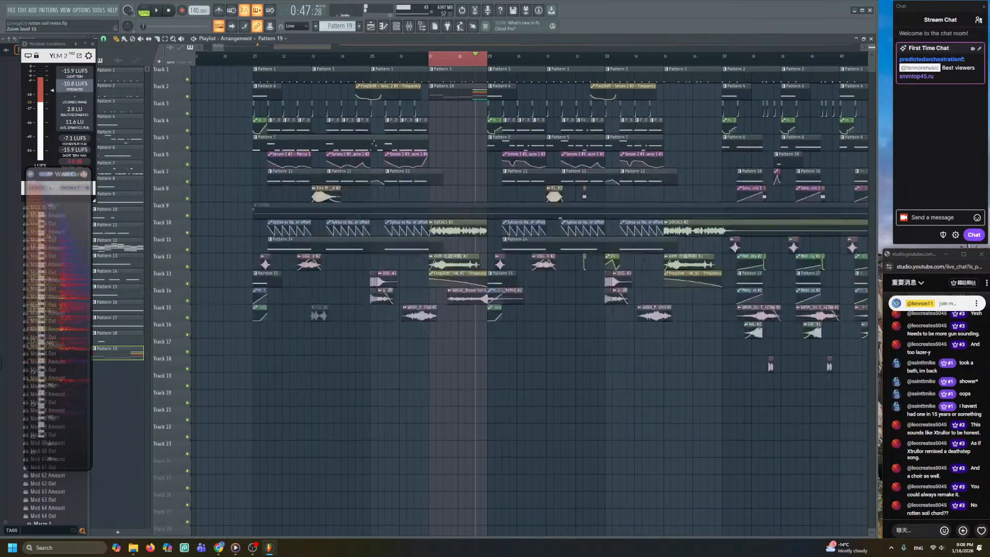
drag(871, 47, 871, 45)
scroll(598, 305, up, 1)
drag(598, 305, 466, 368)
scroll(466, 368, down, 3)
scroll(467, 367, down, 3)
drag(586, 327, 123, 340)
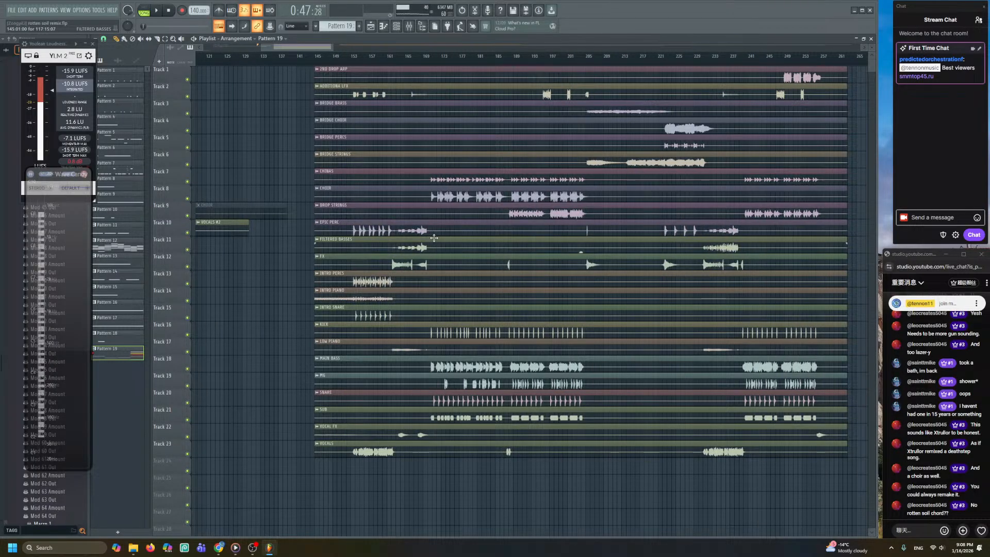
drag(409, 282, 393, 301)
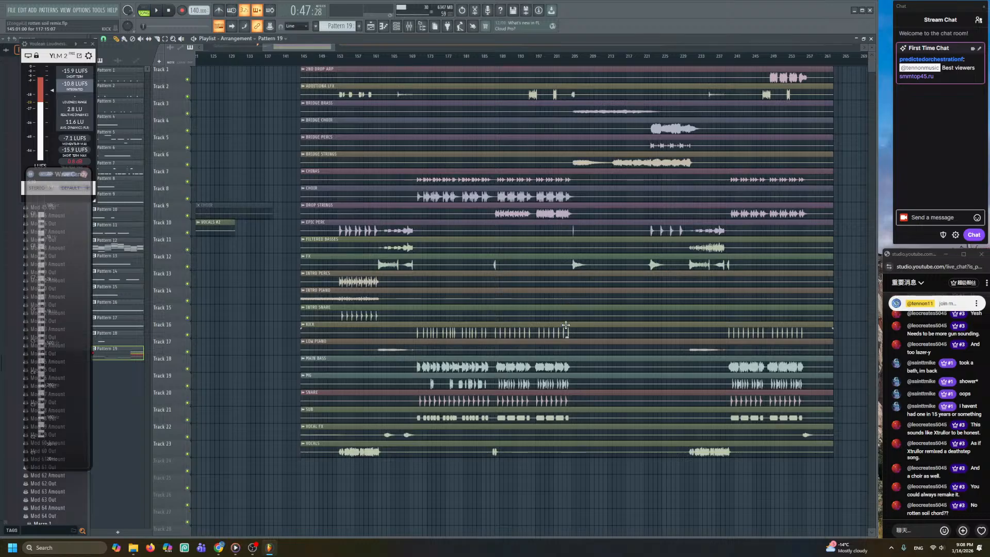
ctrl+scroll(580, 289, up, 2)
alt+right_click(591, 110)
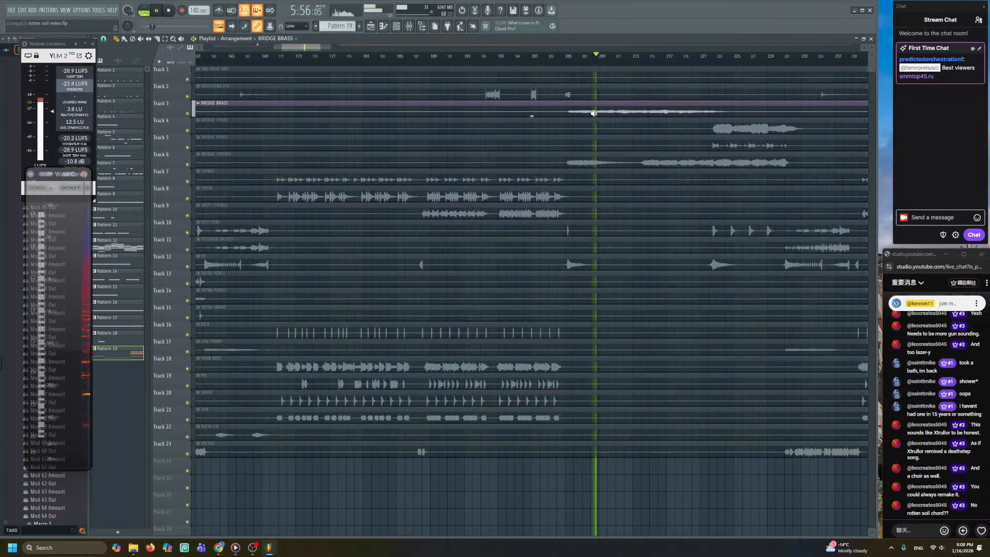
- Audition the sustained second section of the BRIDGE STRINGS stem and compare its pitch with a played note
alt+right_click(648, 157)
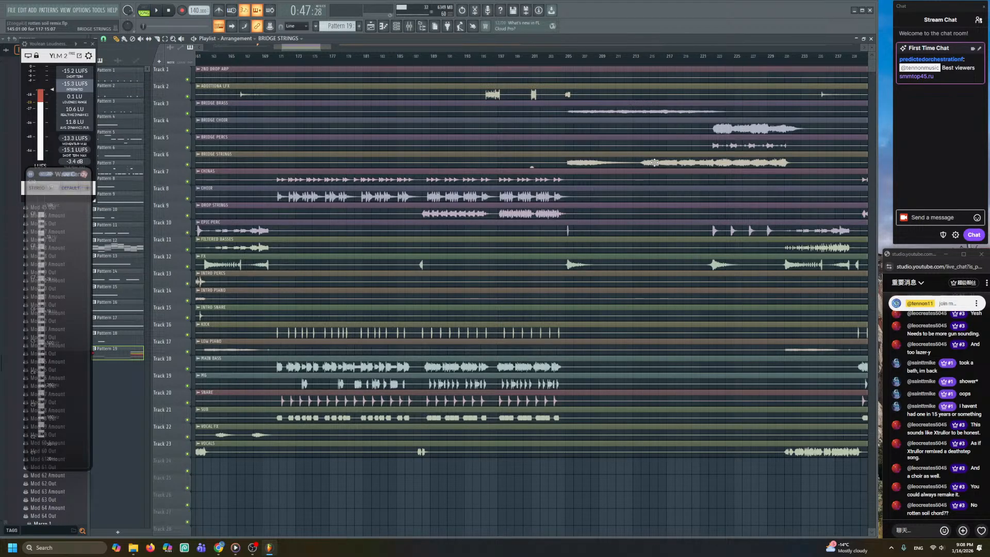
key(y)
right_click(705, 158)
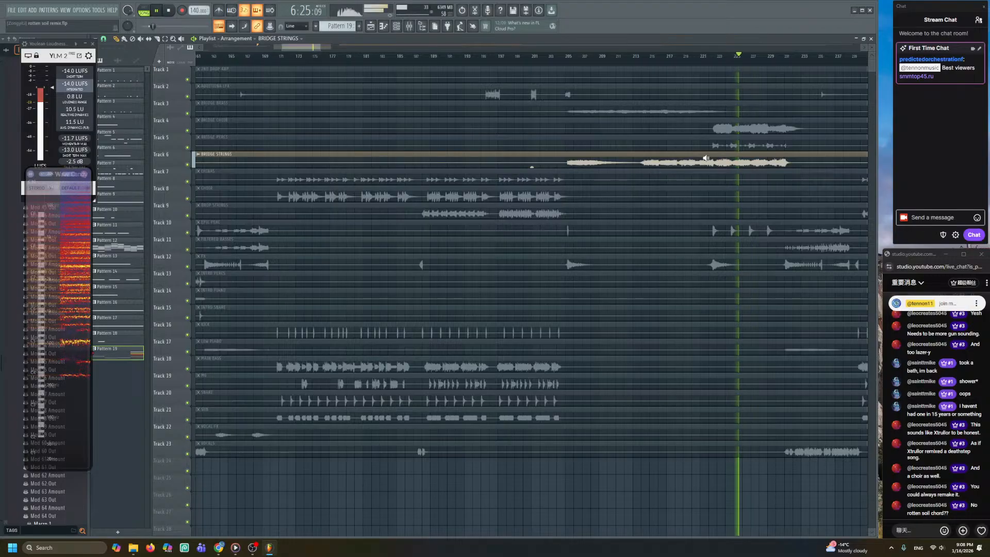
scroll(658, 165, up, 3)
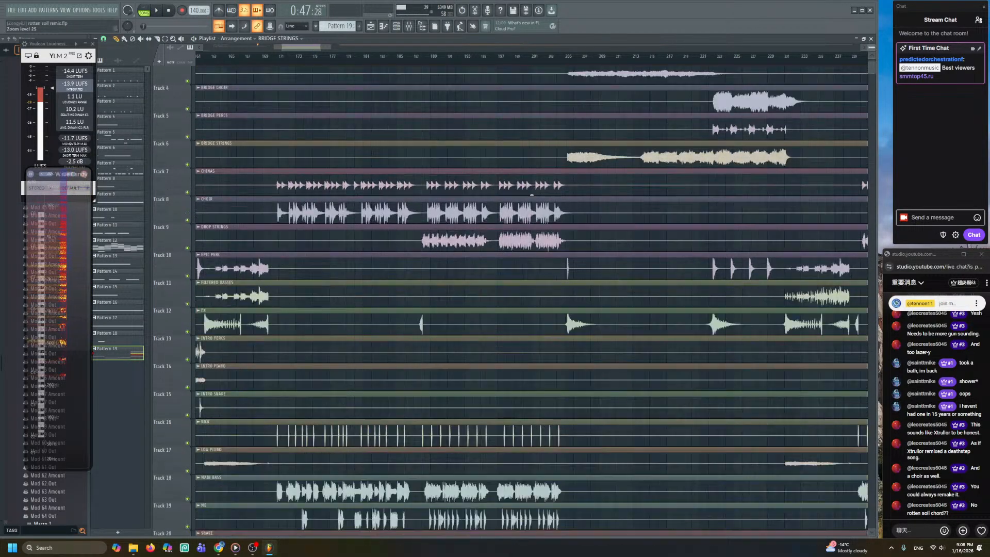
- Audition the opening of the BRIDGE STRINGS stem from about bar 205
scroll(659, 166, up, 3)
drag(550, 192, 464, 238)
alt+right_click(411, 204)
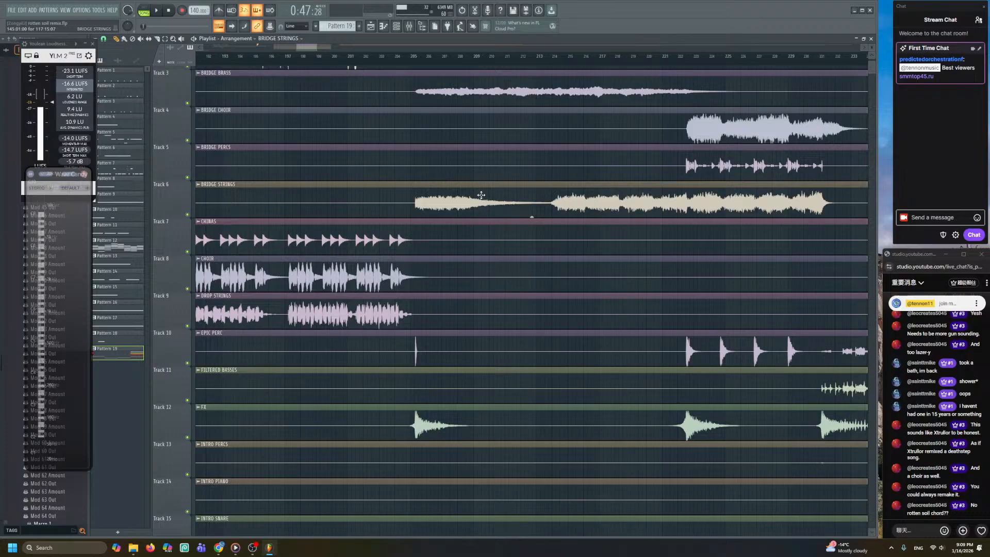
scroll(481, 195, up, 3)
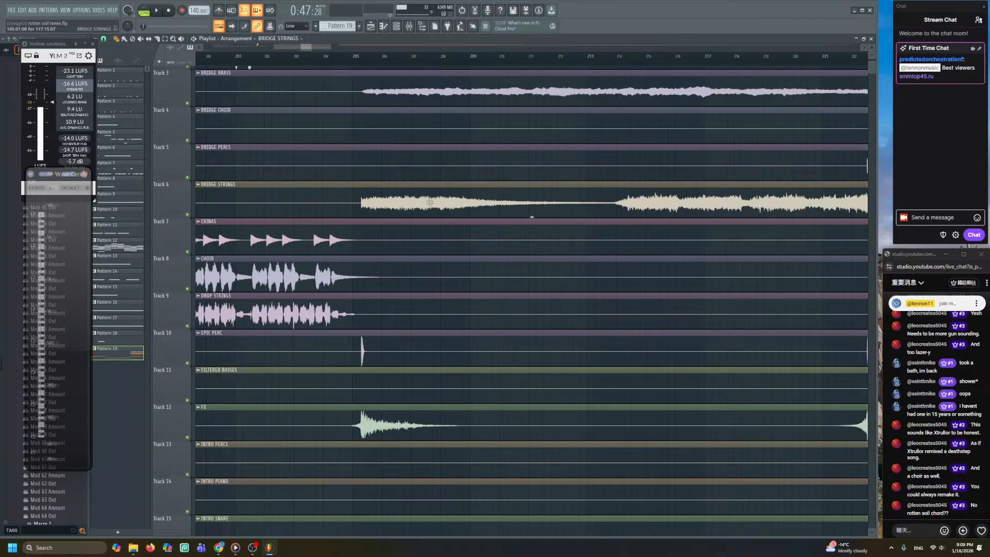
click(390, 208)
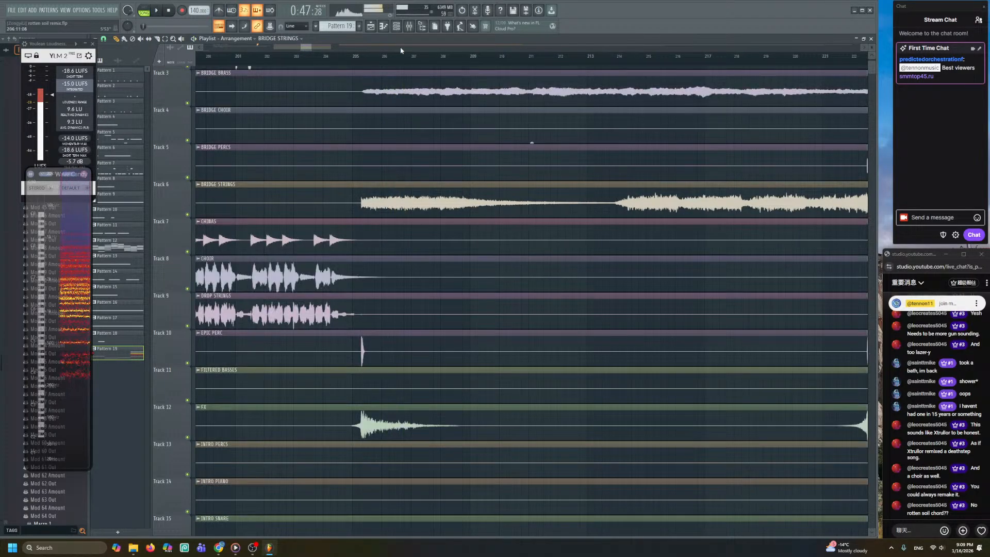
- Select the Pianoteq 9 channel in the channel rack as the instrument for playing notes
click(396, 26)
scroll(337, 133, up, 2)
scroll(354, 179, down, 3)
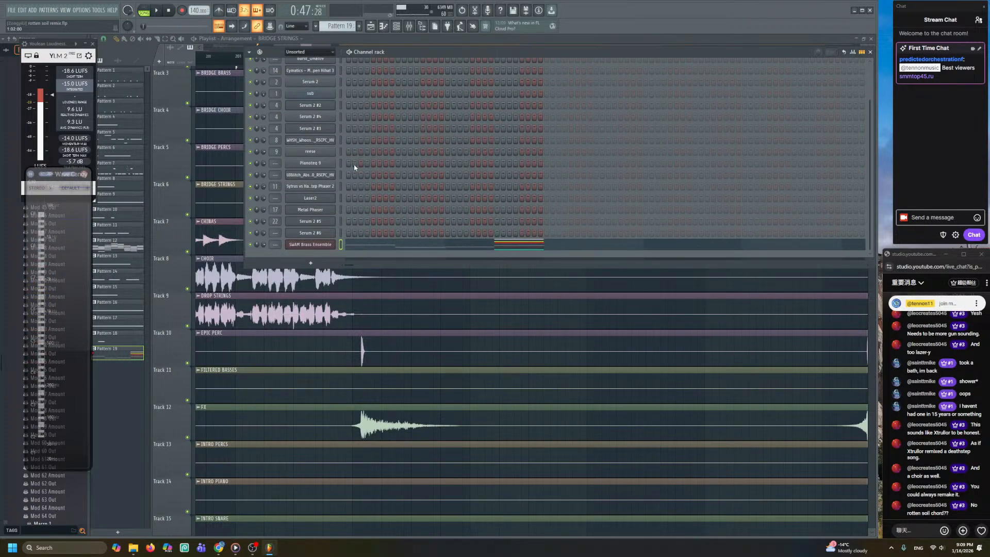
scroll(353, 163, up, 2)
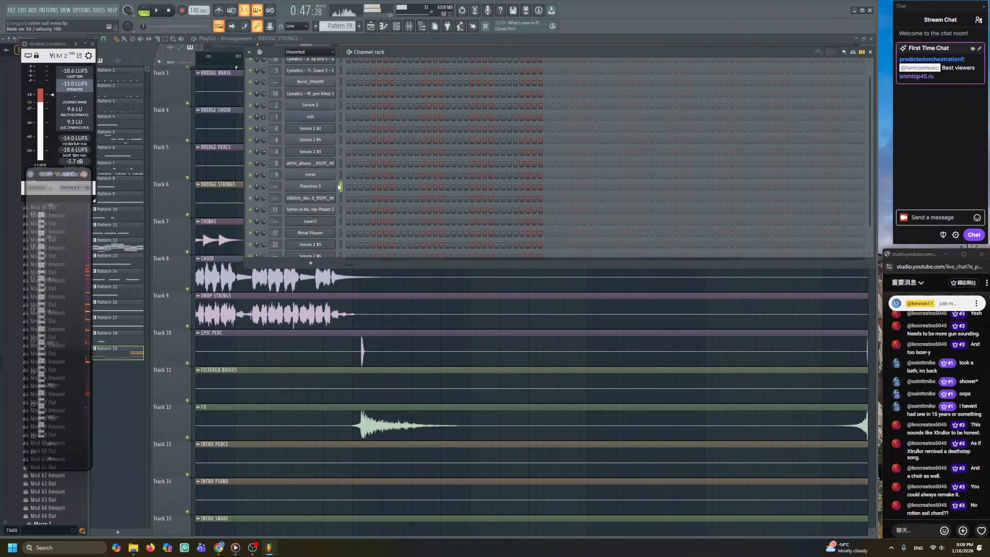
key(F6)
- Play from bar 205 and repeatedly audition the opening BRIDGE STRINGS chord to match its notes on the piano
click(371, 56)
key(space)
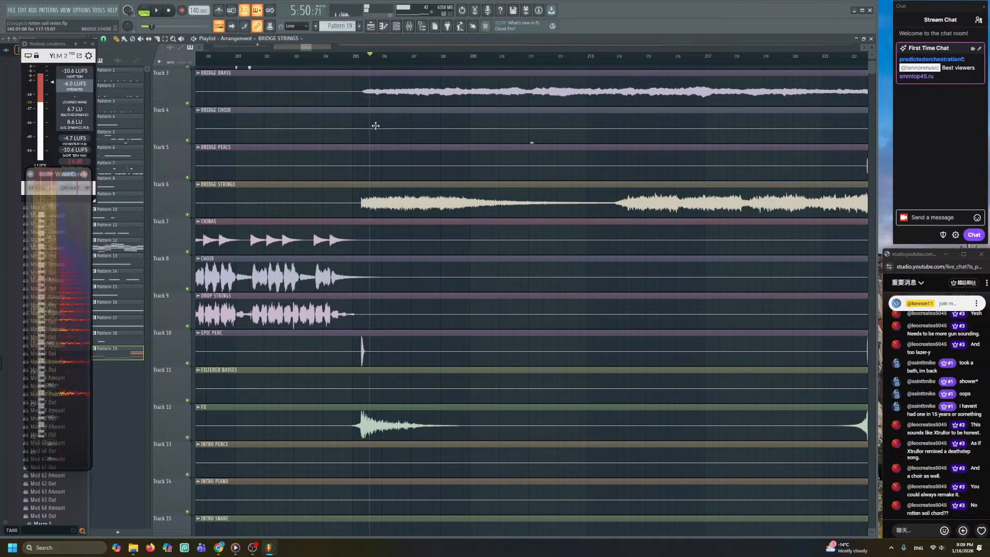
alt+right_click(378, 201)
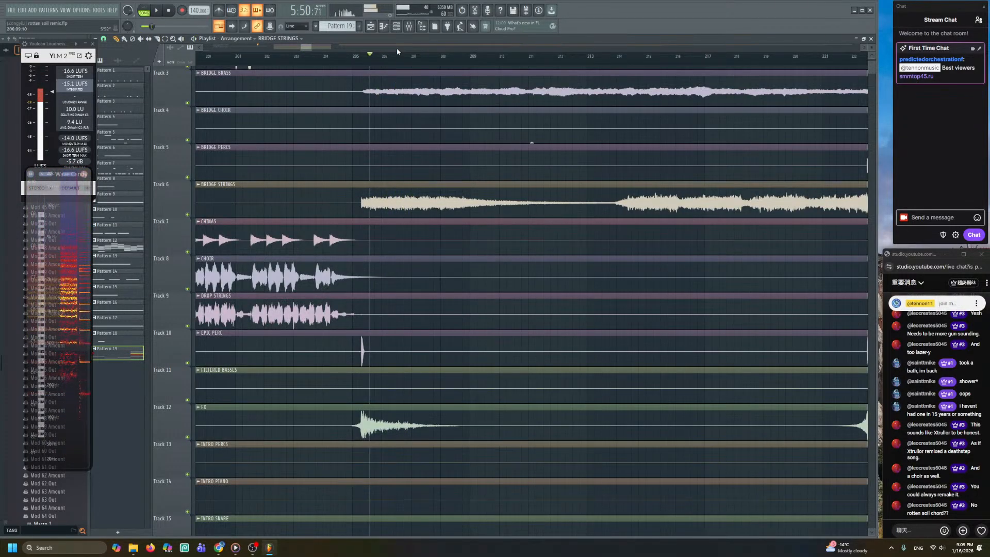
alt+right_click(377, 203)
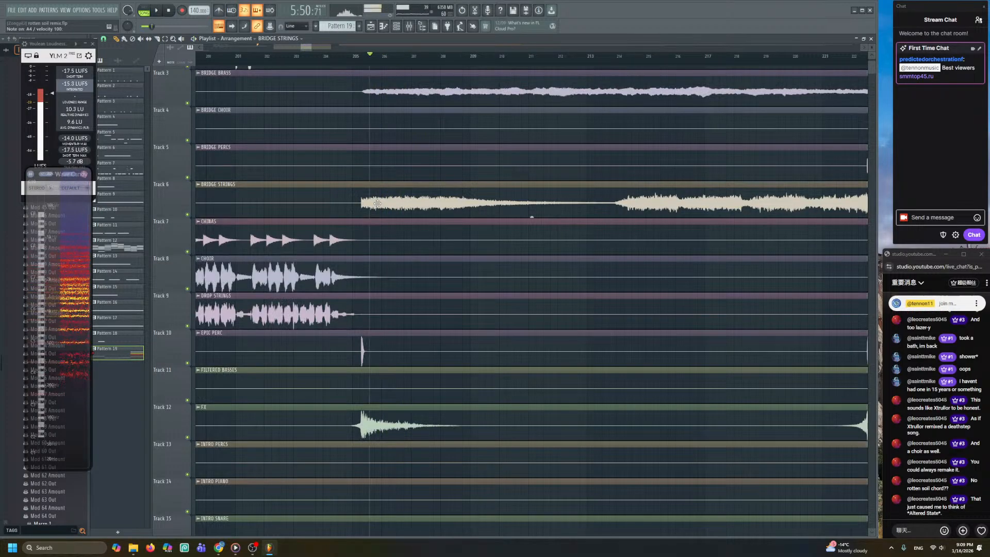
alt+right_click(377, 203)
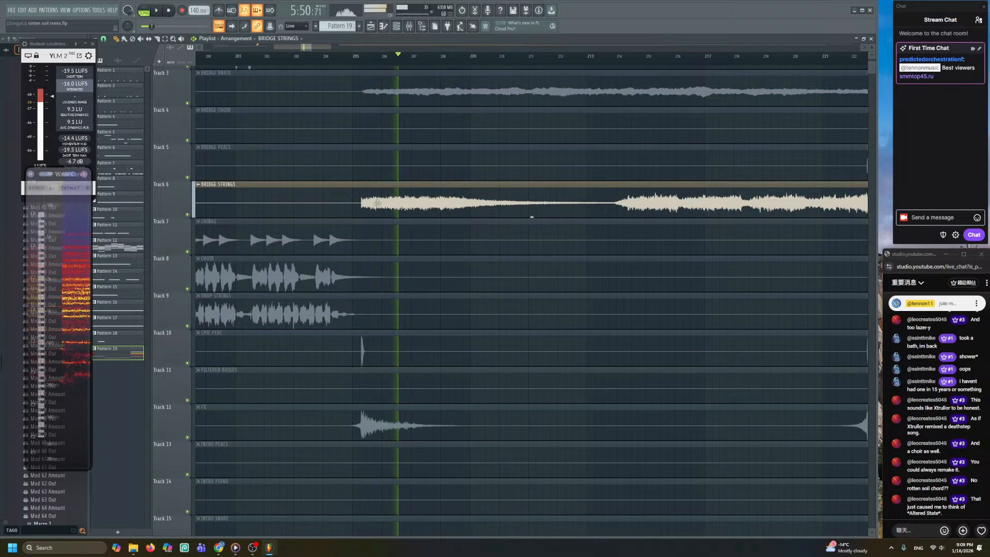
alt+right_click(377, 203)
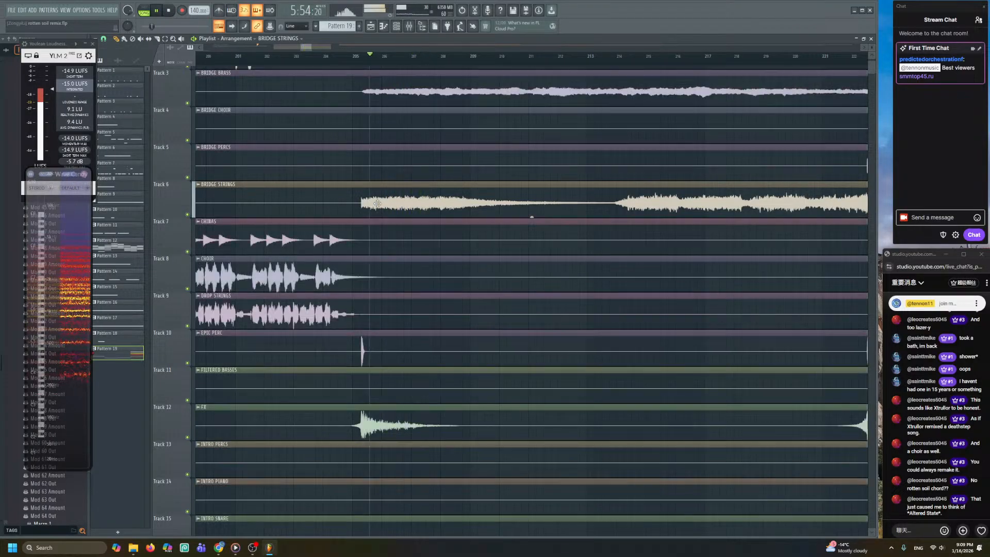
- Audition the BRIDGE STRINGS swell around bar 214 several times and match its chord notes on the piano
drag(540, 245, 356, 275)
alt+right_click(470, 234)
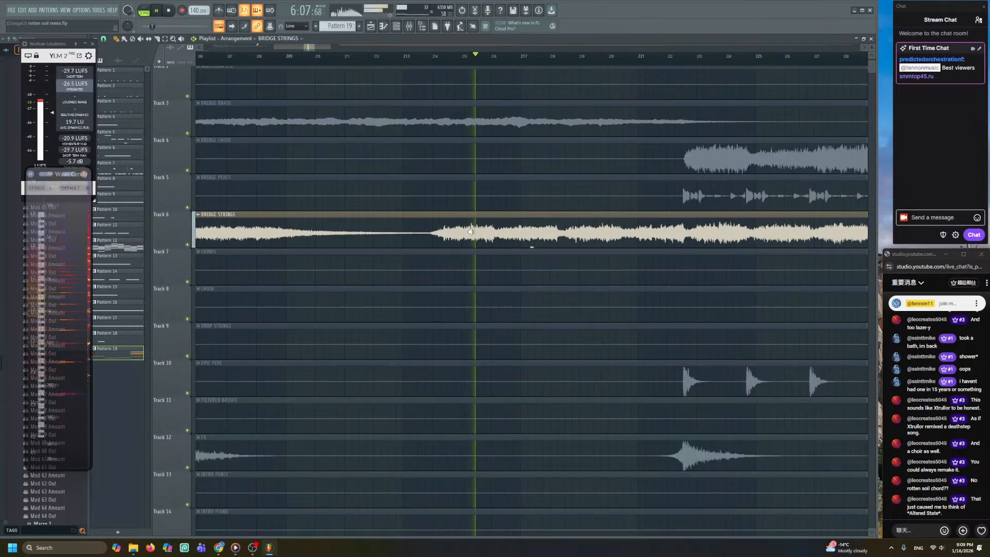
alt+right_click(433, 232)
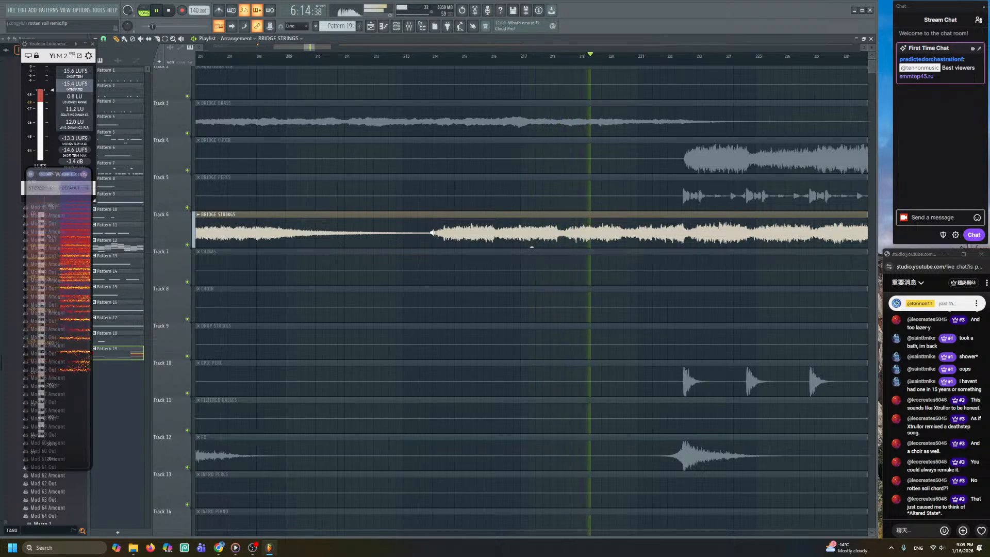
scroll(545, 240, up, 3)
right_click(463, 233)
alt+right_click(378, 234)
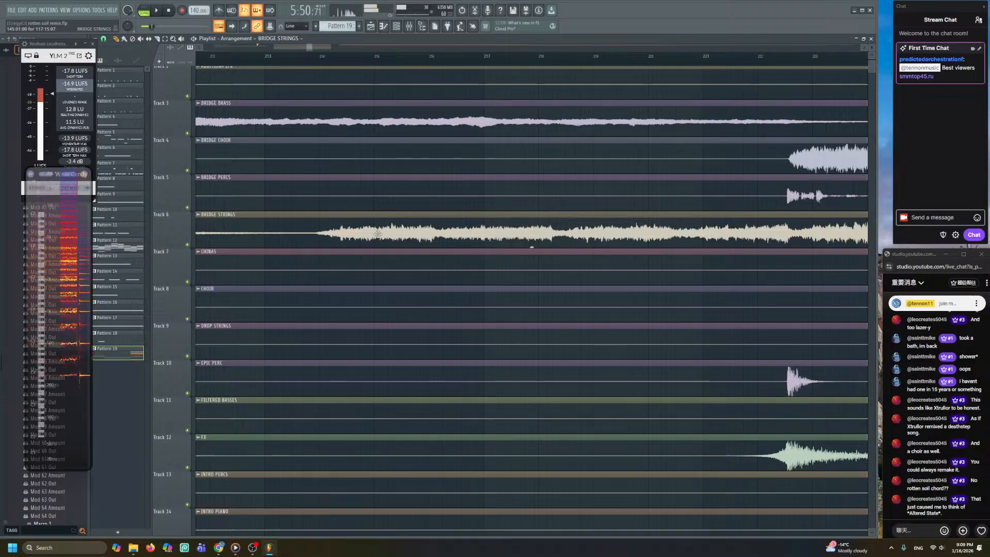
alt+right_click(365, 234)
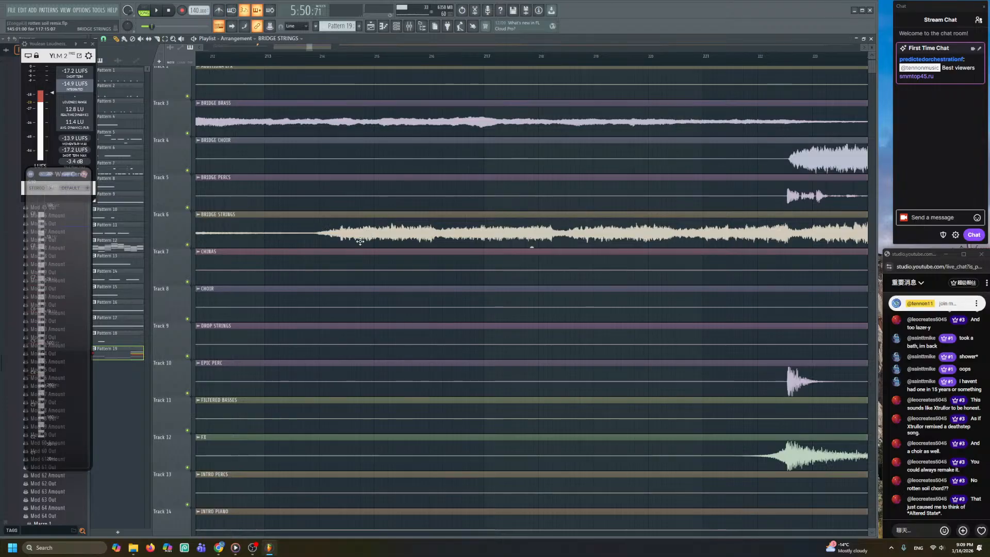
alt+right_click(326, 237)
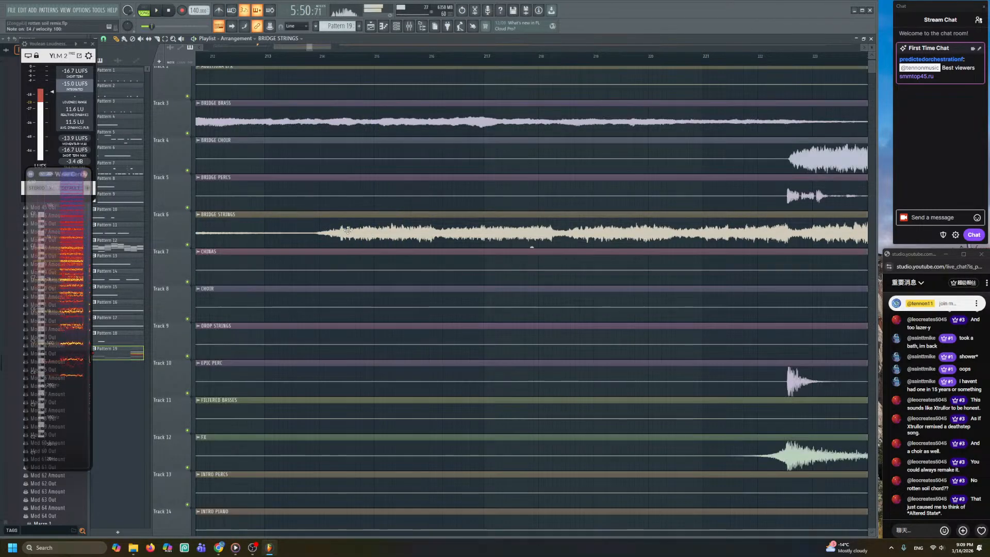
- Undo the accidental BRIDGE STRINGS clip deletion, solo its track, and play it from bar 214
right_click(349, 235)
key(ctrl+z)
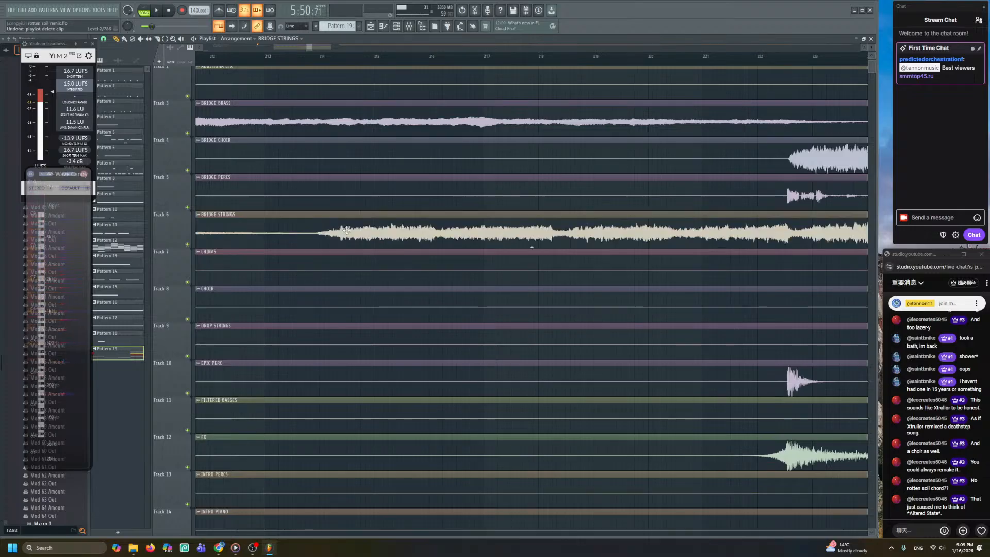
right_click(188, 244)
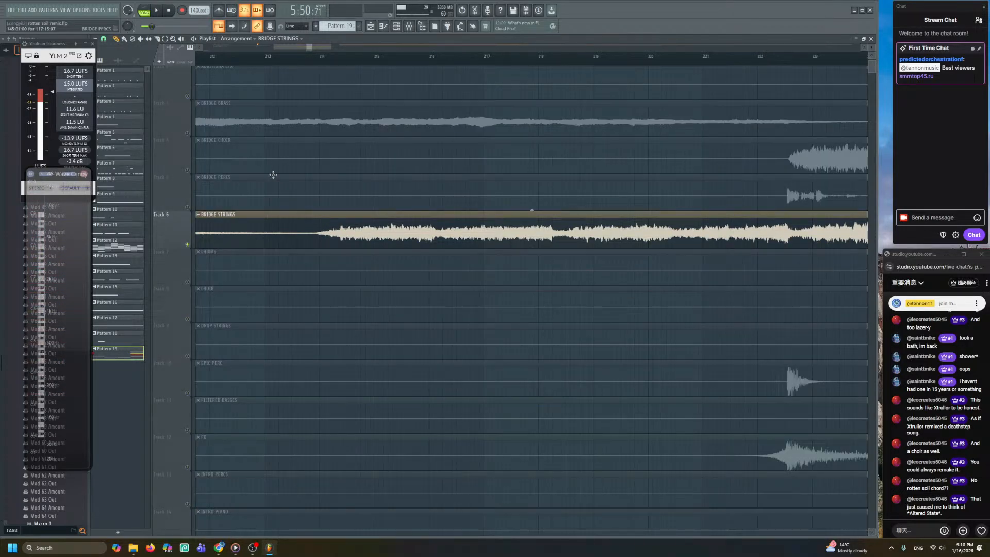
click(324, 58)
key(space)
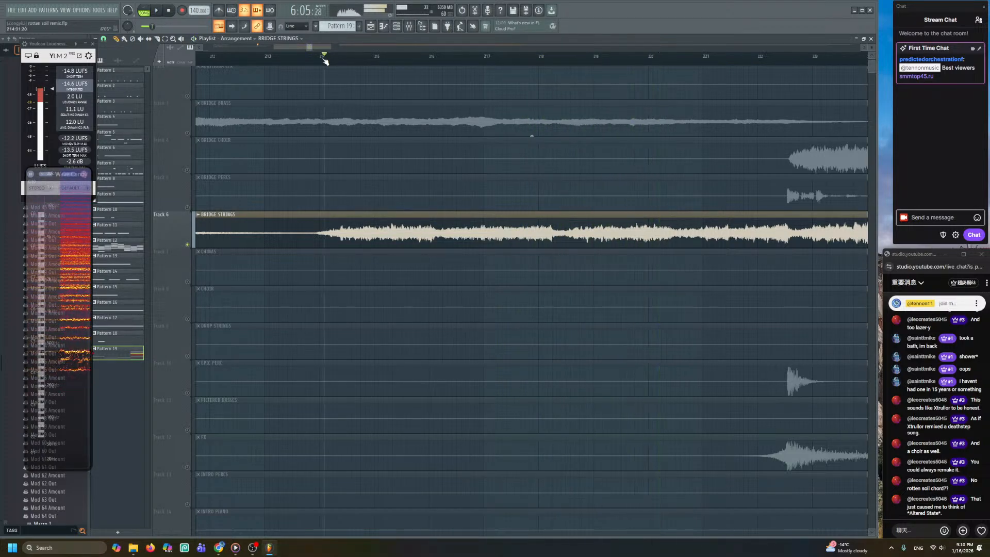
- Stop playback, try out the strings chord's notes on the piano, and replay BRIDGE STRINGS from bar 214
key(space)
key(s)
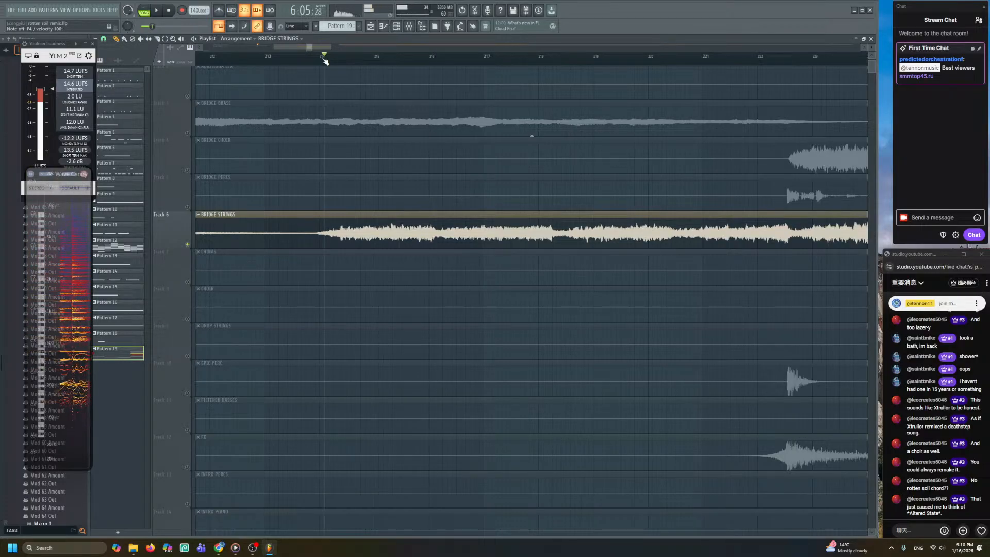
key(h)
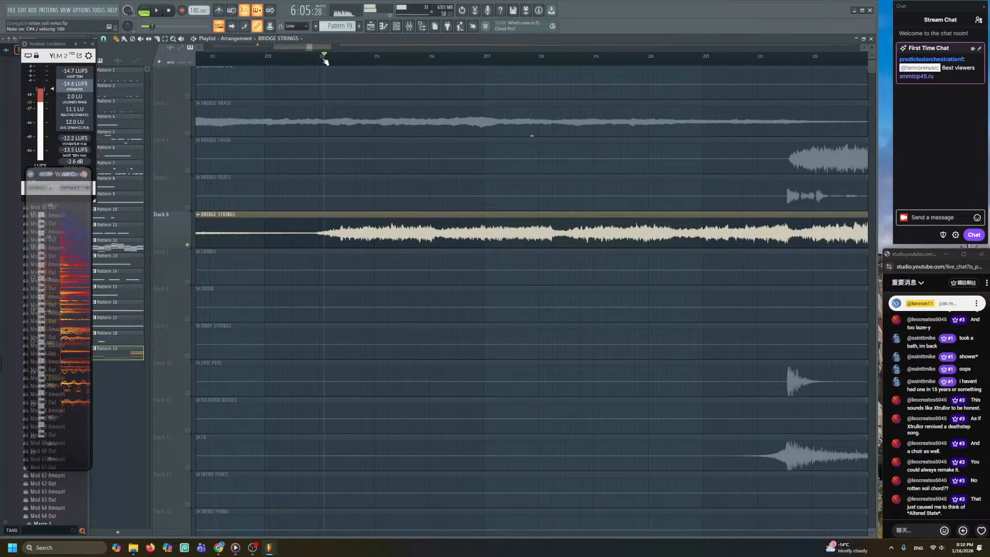
key(space)
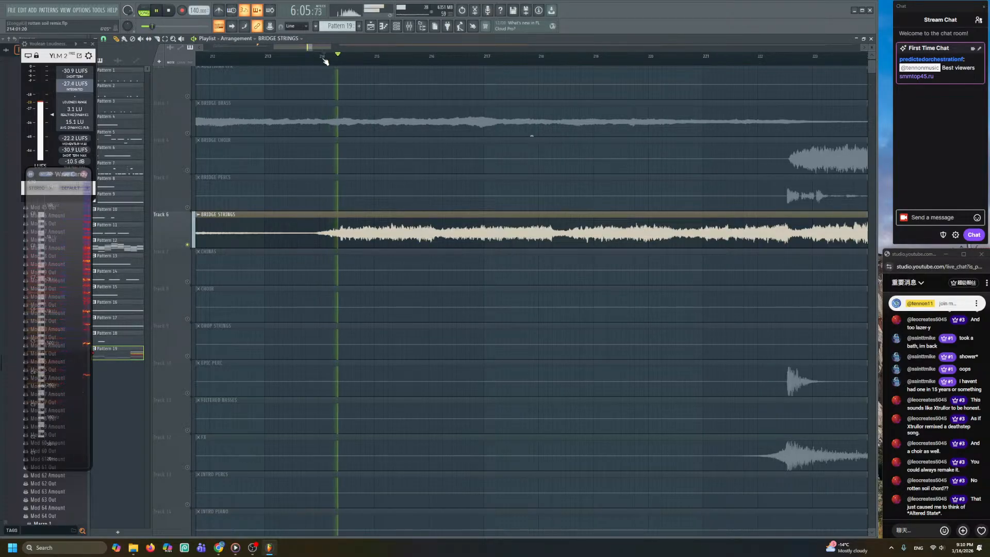
- Play BRIDGE STRINGS from bar 218, stop playback, and take its track out of solo
click(553, 58)
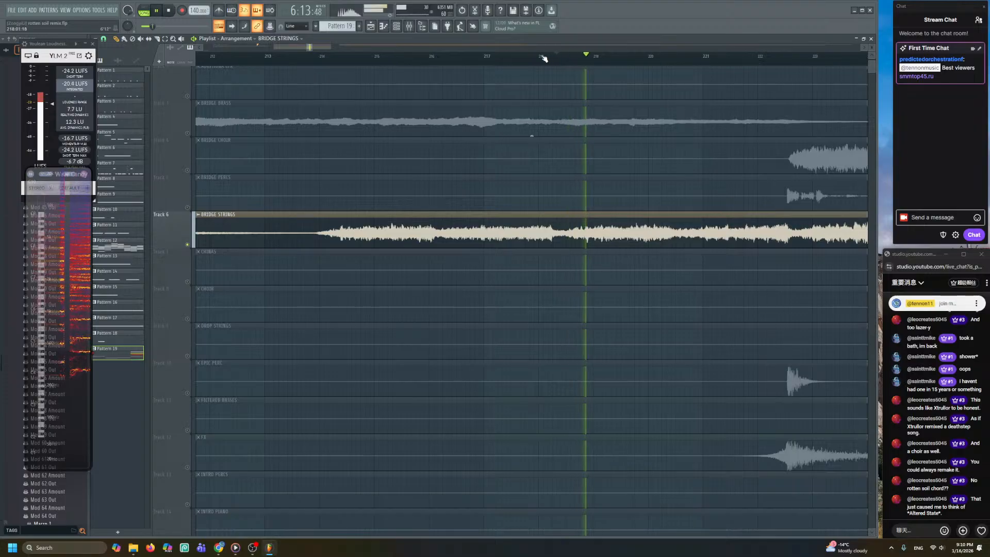
key(space)
scroll(455, 206, down, 7)
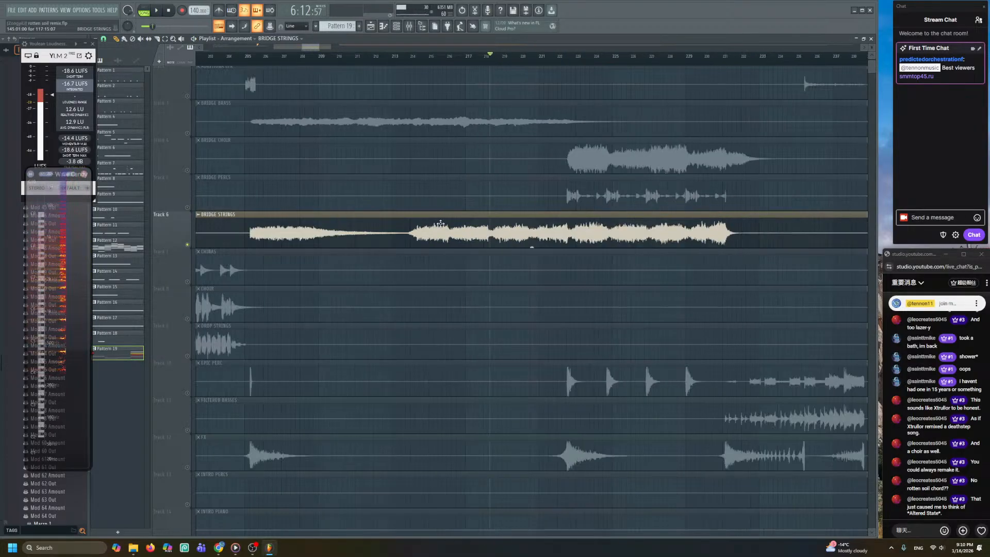
drag(442, 216, 752, 257)
drag(207, 222, 804, 170)
right_click(188, 221)
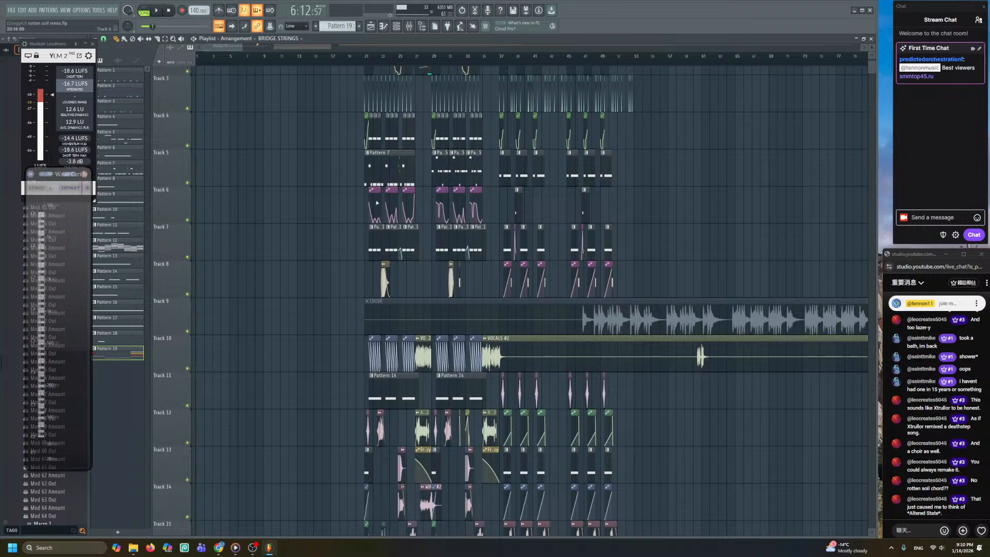
- Open Pattern 19's SWAM Brass Ensemble notes in the piano roll and switch playback to pattern mode
scroll(410, 198, down, 4)
scroll(412, 200, up, 5)
scroll(412, 200, up, 3)
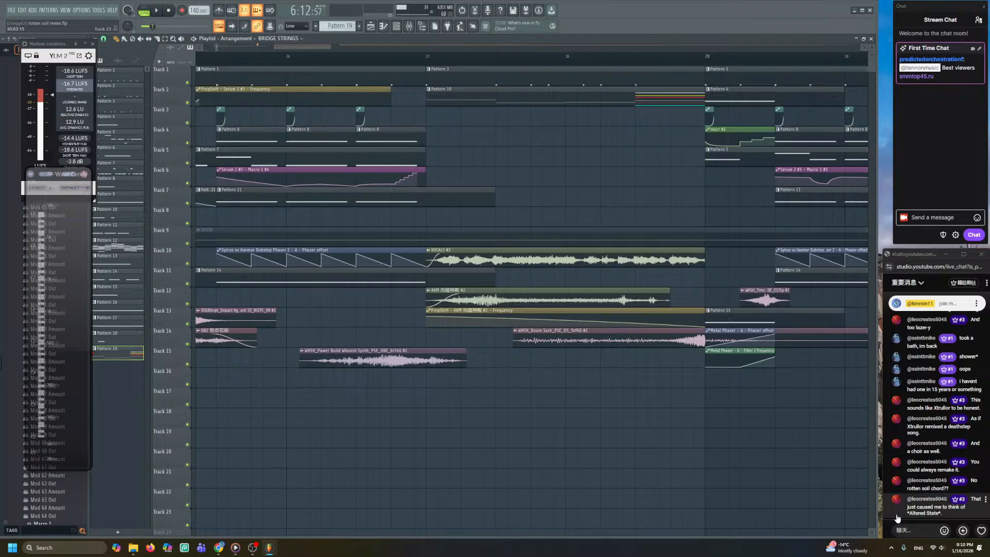
scroll(504, 173, right, 3)
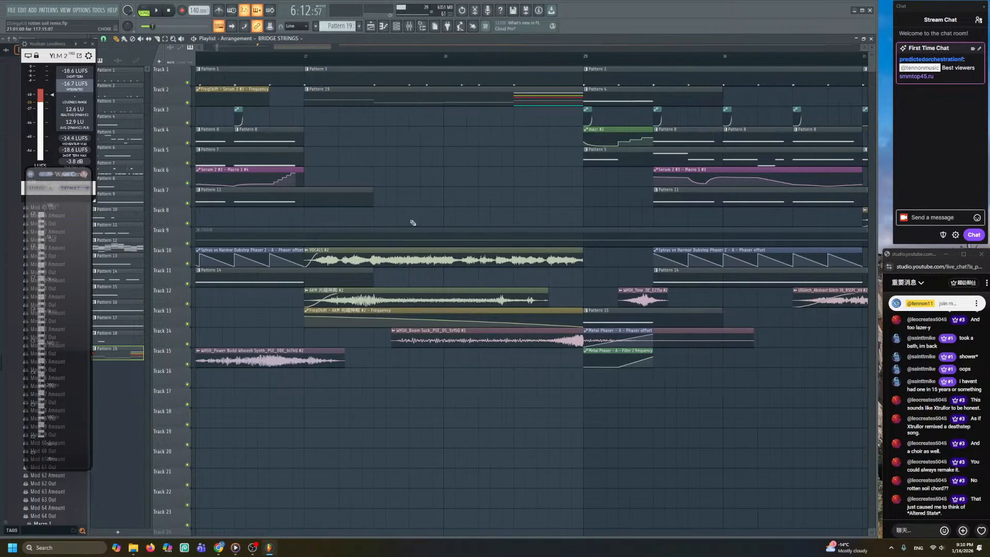
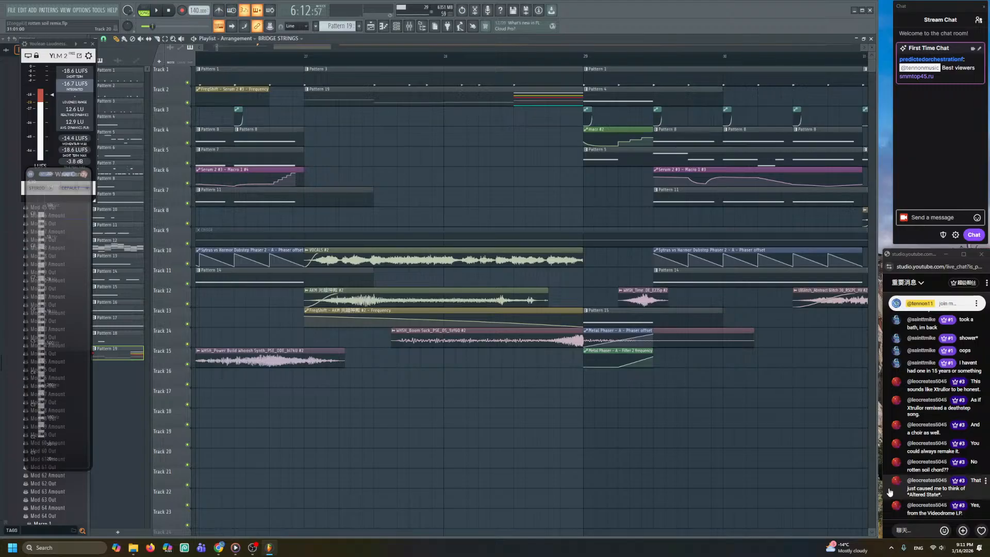
double_click(329, 98)
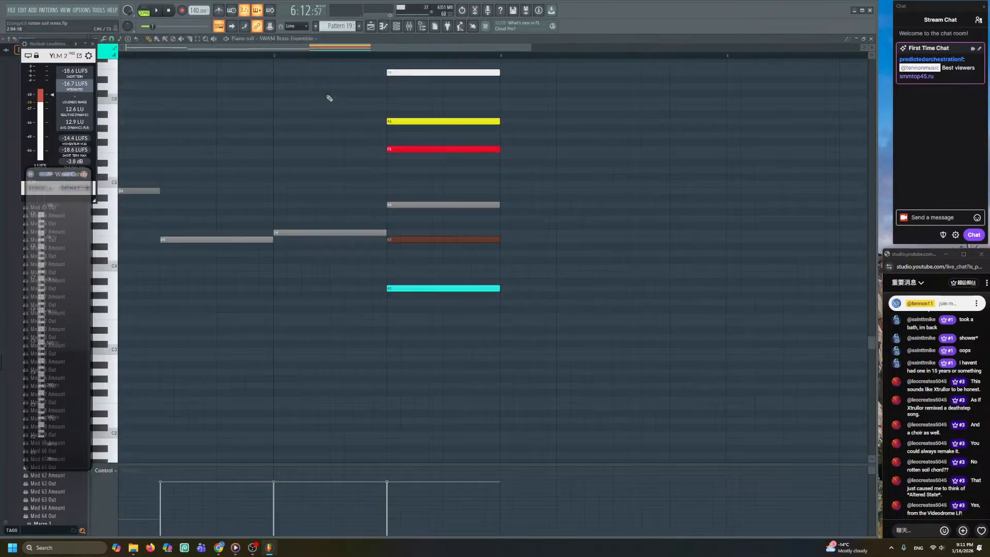
scroll(426, 150, up, 2)
click(147, 9)
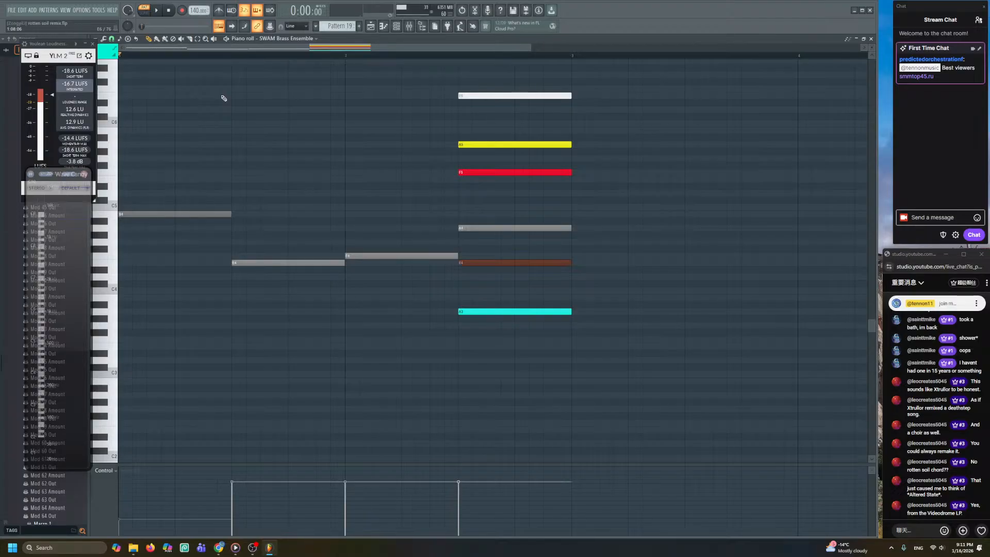
- Lower the final chord's cyan bass note to D3 and add the same note an octave below at D2
scroll(393, 149, up, 2)
drag(484, 189, 567, 227)
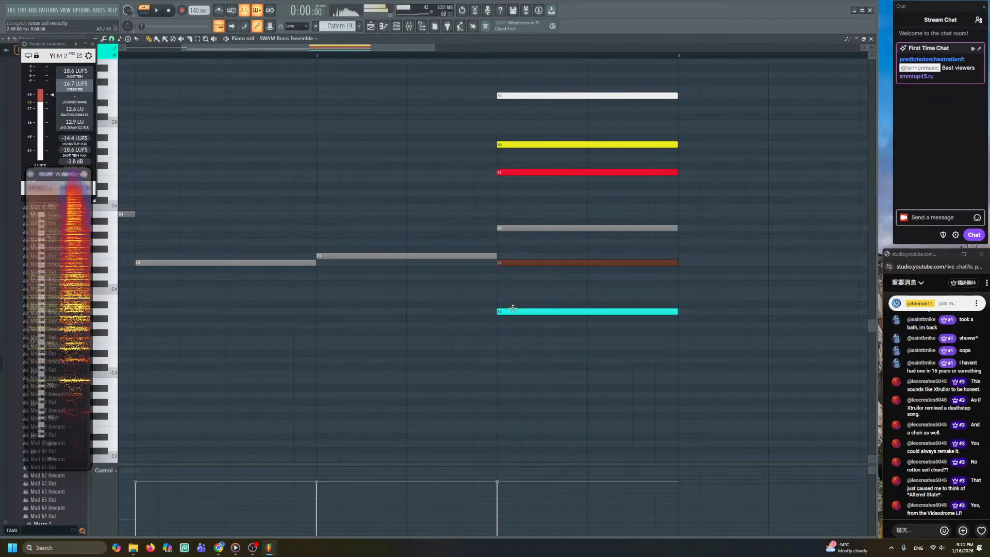
drag(516, 310, 611, 325)
drag(578, 334, 478, 233)
click(437, 261)
drag(408, 338, 406, 345)
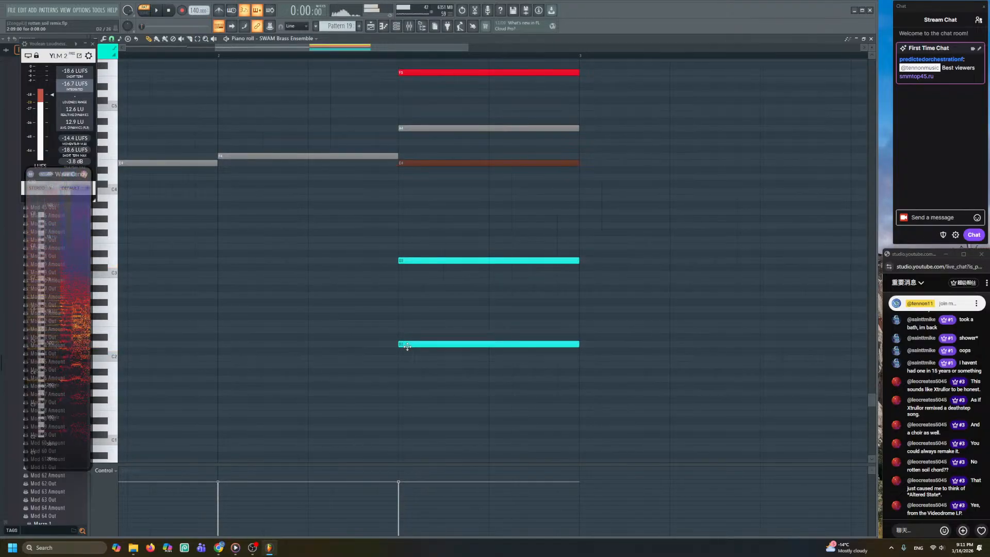
- Recolour the final chord's D2 note pink, color 10, and lower the brown note to A3
double_click(406, 345)
click(542, 259)
click(577, 290)
click(533, 318)
drag(443, 314, 504, 330)
scroll(489, 324, up, 3)
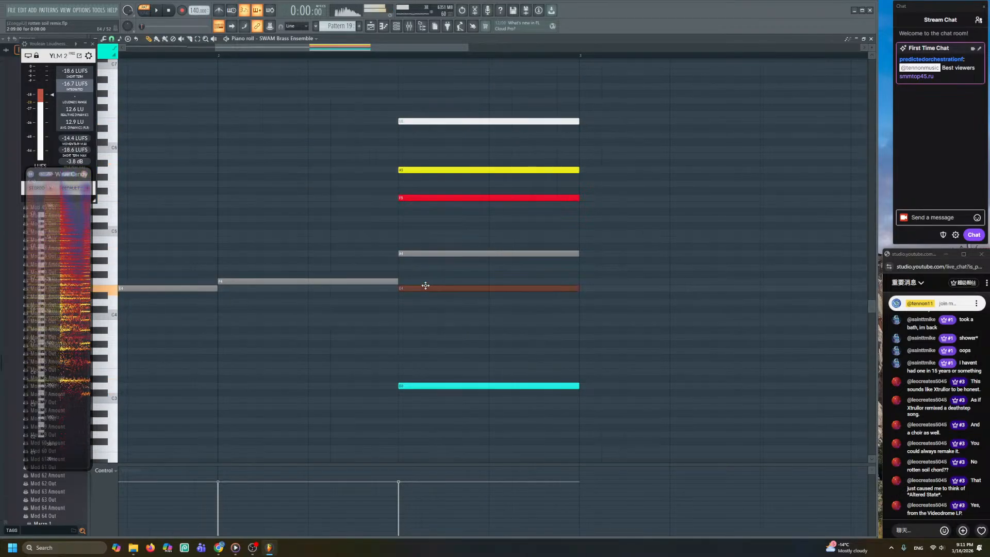
drag(425, 286, 423, 338)
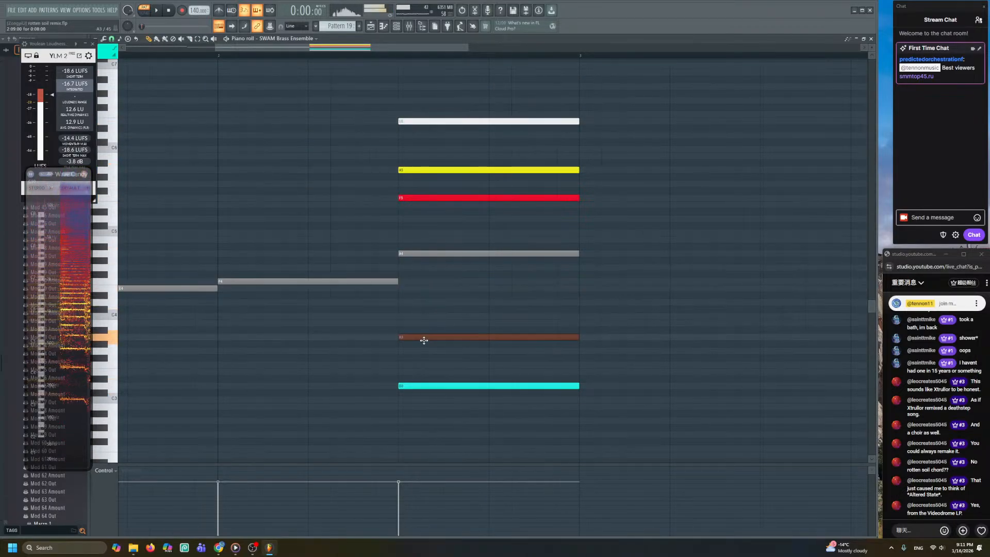
- Recolour the final chord's A4 note green, color 4, and add a green D5 note of equal length
double_click(415, 253)
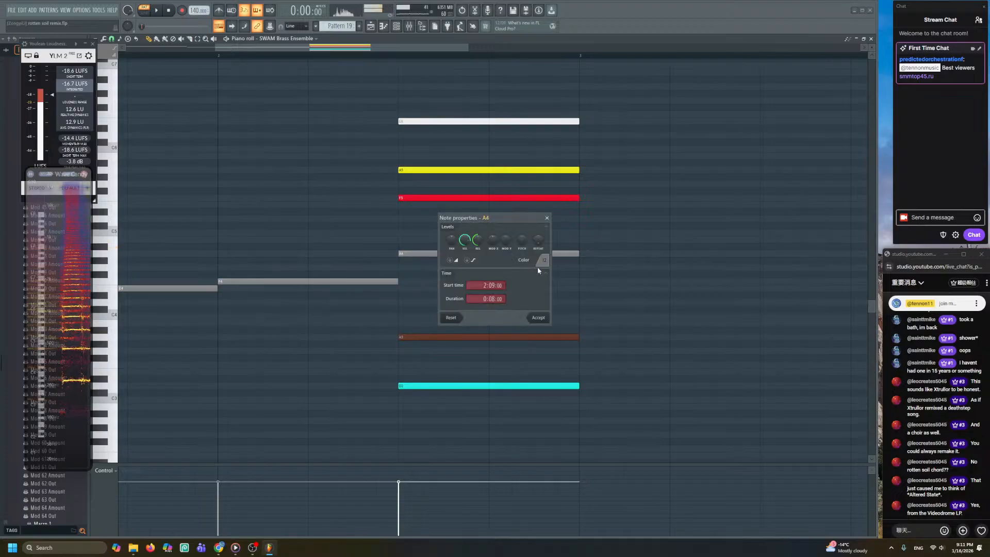
click(543, 260)
click(544, 322)
drag(440, 255, 490, 228)
key(space)
- Recolour the final chord's A4 note orange, color 5
click(402, 254)
double_click(402, 253)
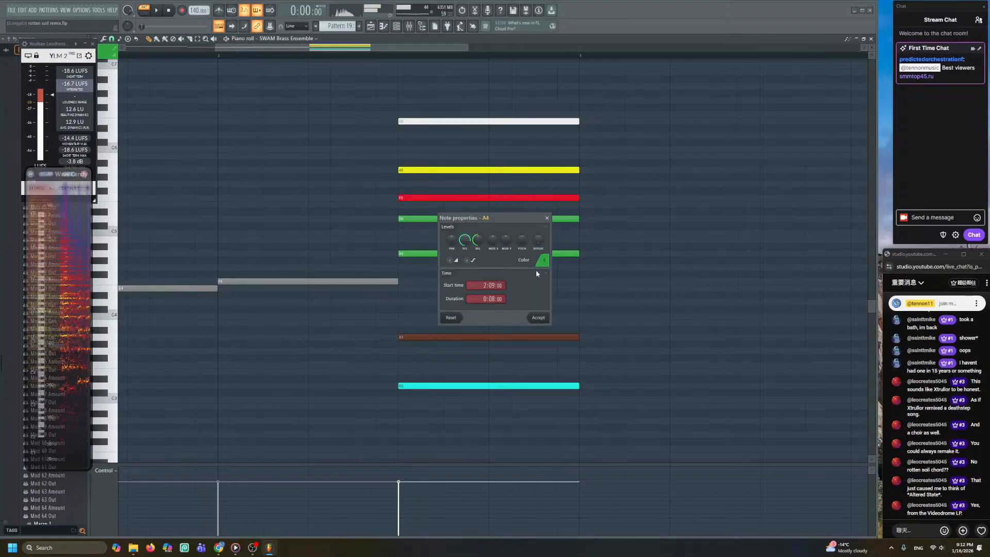
click(543, 260)
click(559, 272)
key(Return)
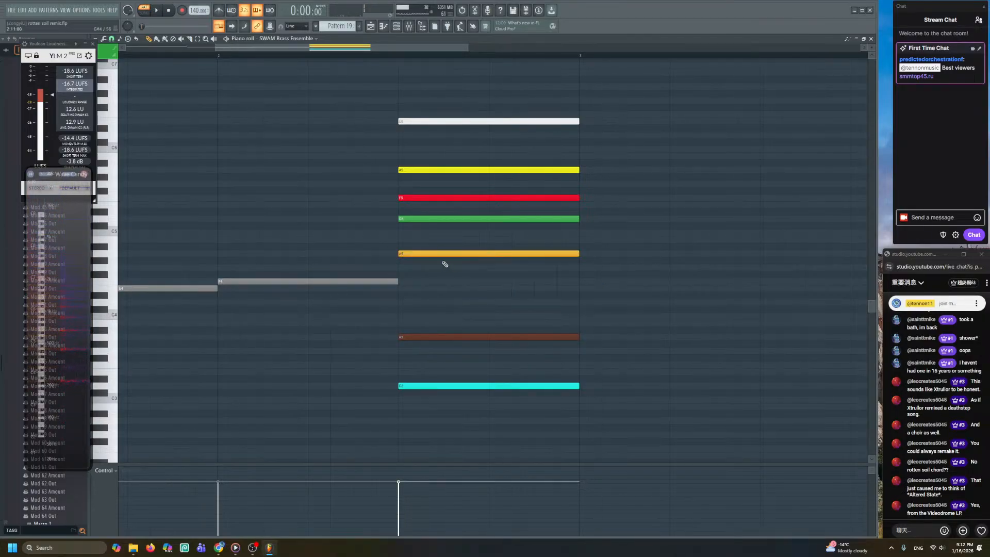
- Add an F4 note to the final chord and set it to purple, color 6
double_click(401, 280)
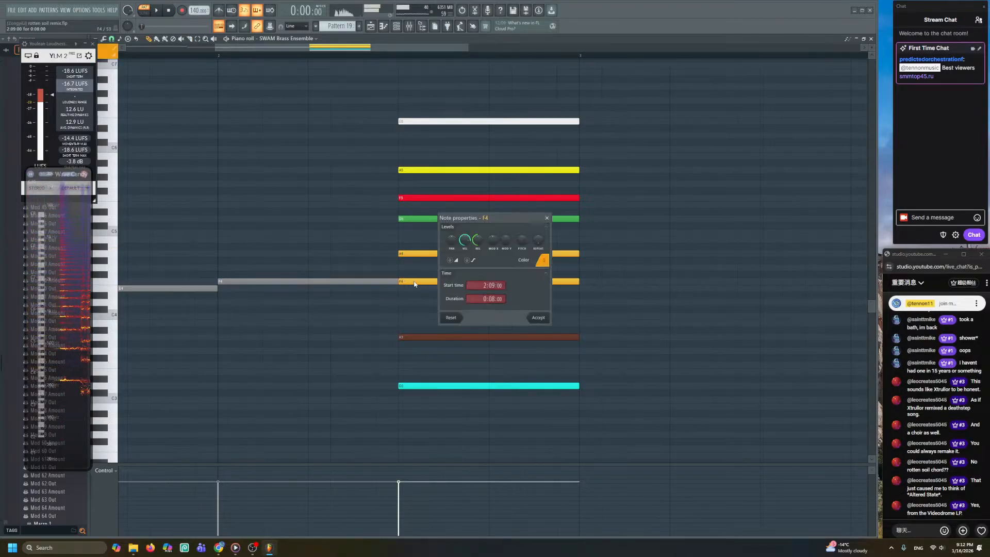
click(543, 260)
click(551, 321)
click(549, 318)
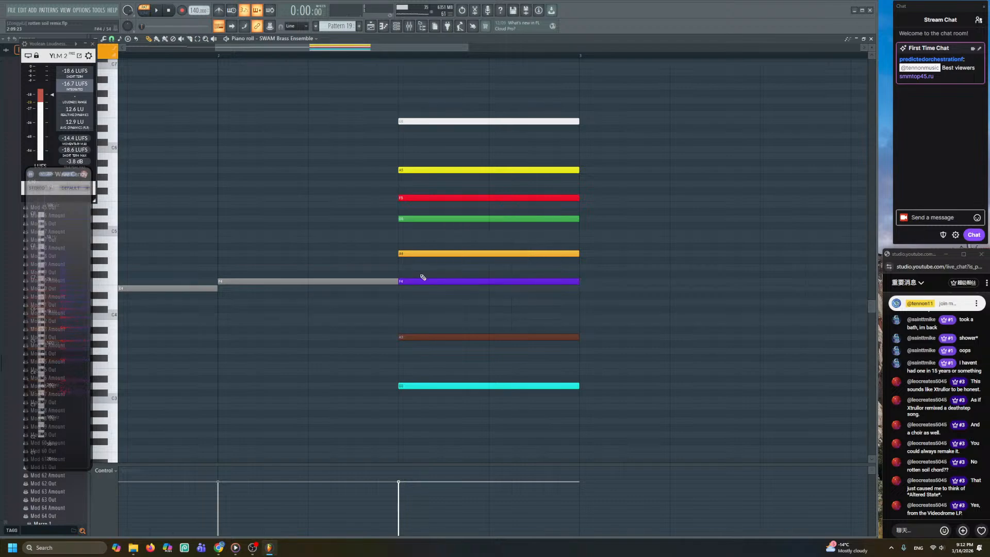
- Add a D4 note to the final chord in blue, color 7, and audition the full brass voicing
double_click(402, 302)
click(541, 261)
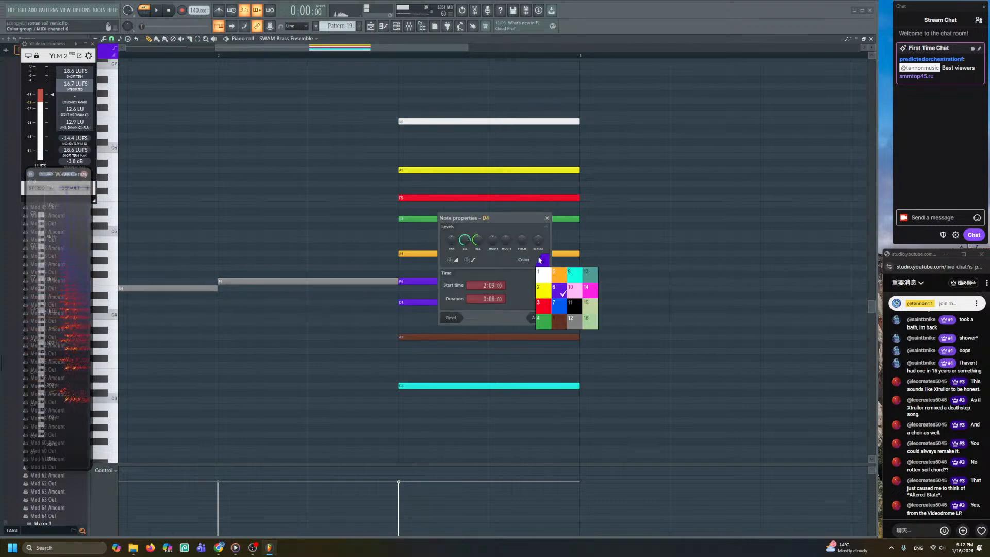
click(560, 307)
click(538, 319)
key(space)
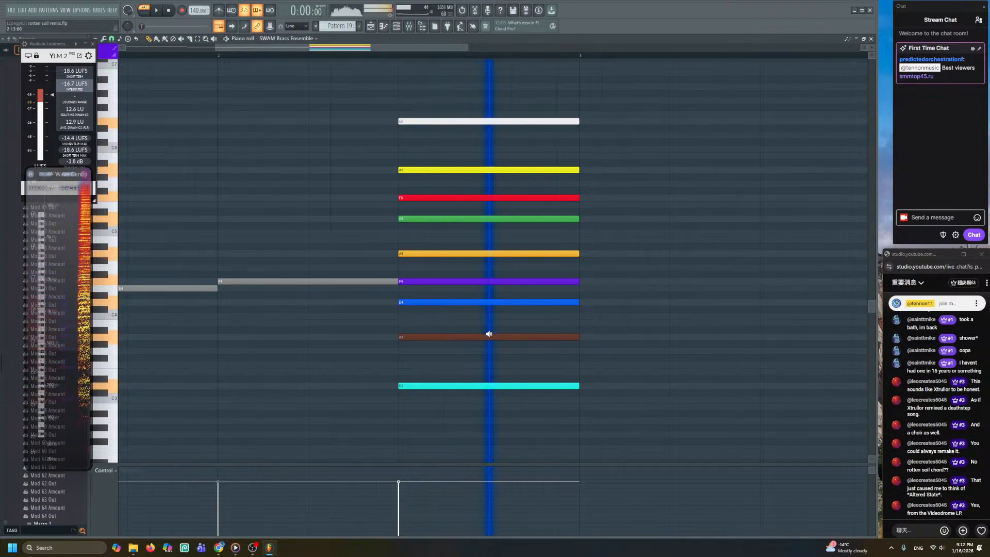
key(space)
drag(551, 235, 549, 232)
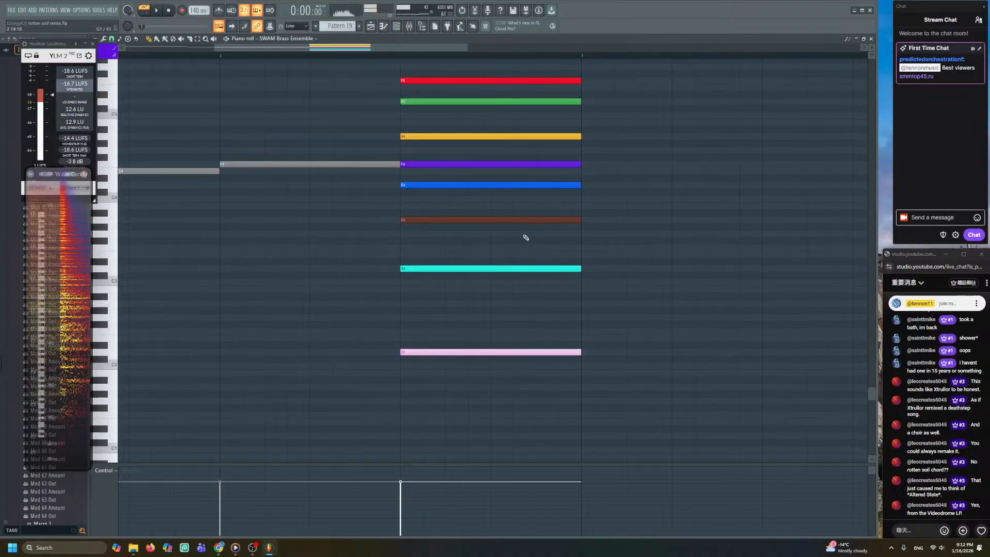
scroll(480, 310, up, 4)
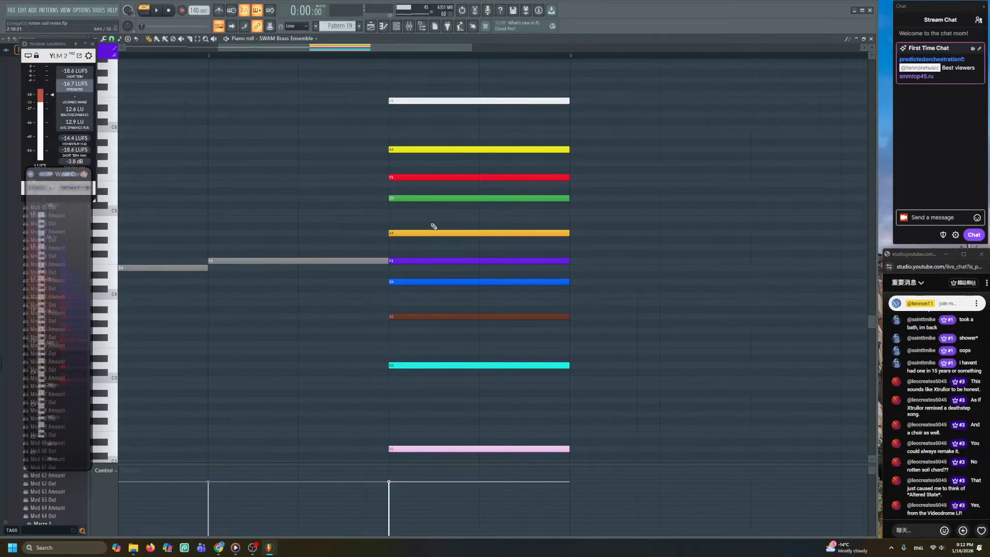
drag(300, 219, 499, 199)
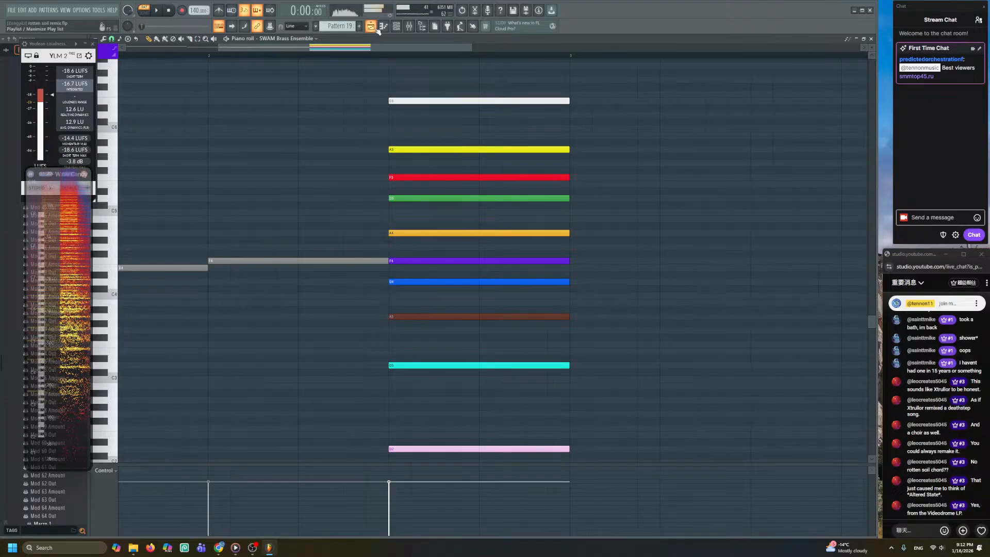
- Select bars 27 to 29 in the playlist and create an automation clip for SWAM Brass Ensemble's Brass Expression
key(F5)
scroll(492, 71, right, 1)
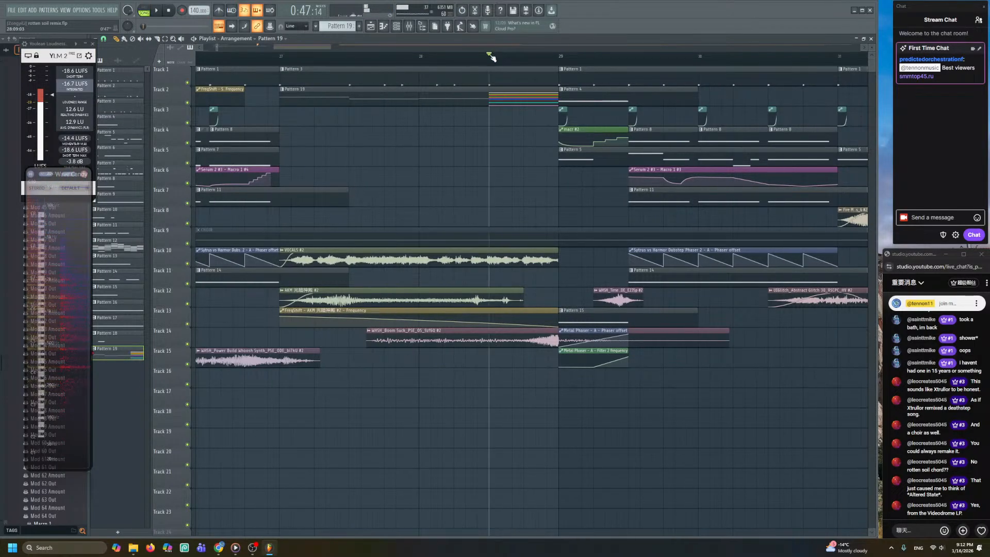
drag(282, 58, 556, 81)
key(ctrl+d)
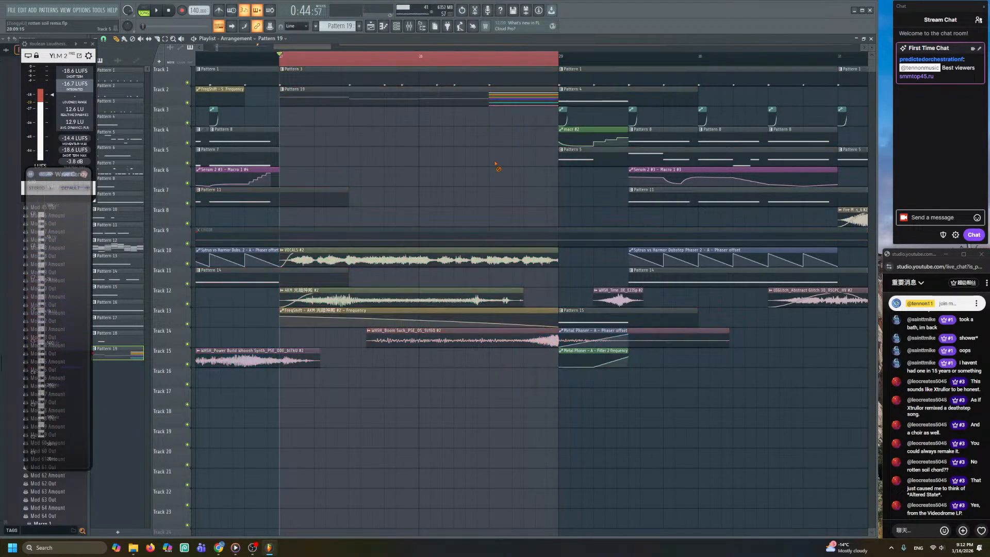
key(F6)
scroll(356, 235, down, 1)
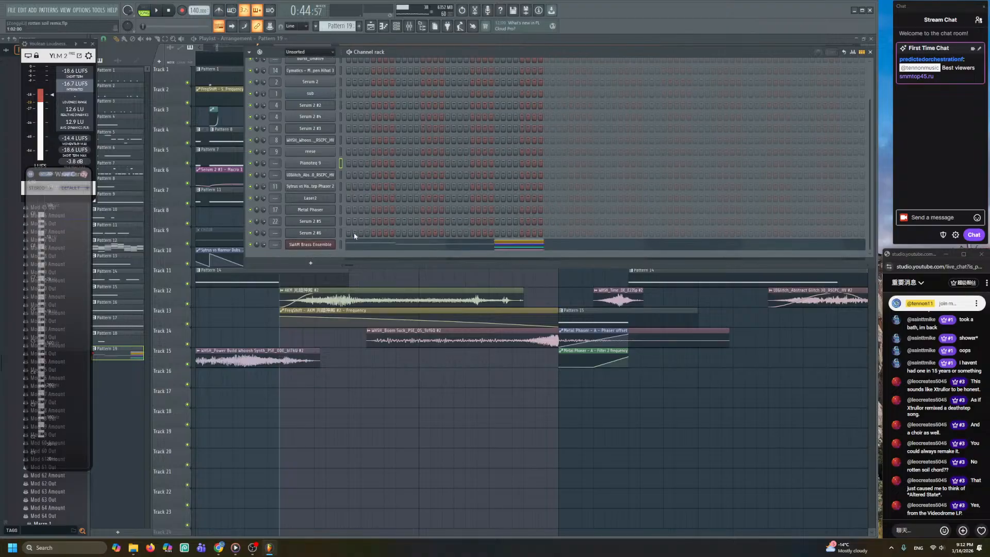
click(332, 245)
right_click(164, 161)
click(209, 227)
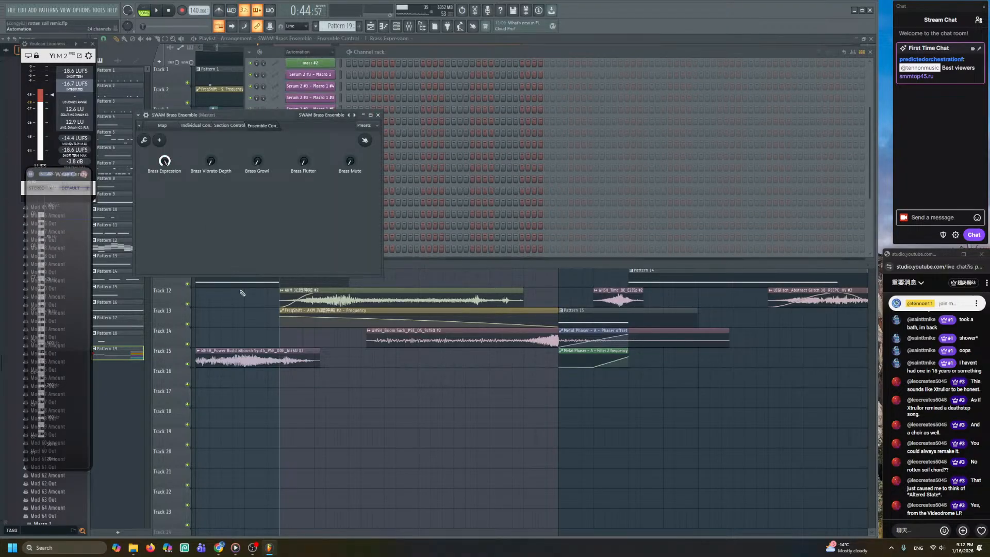
- Place the Brass Expression automation on Track 3 below Pattern 19 and shape a slow rise that steepens near the final chord
scroll(407, 303, up, 4)
drag(407, 303, 406, 490)
drag(318, 167, 318, 385)
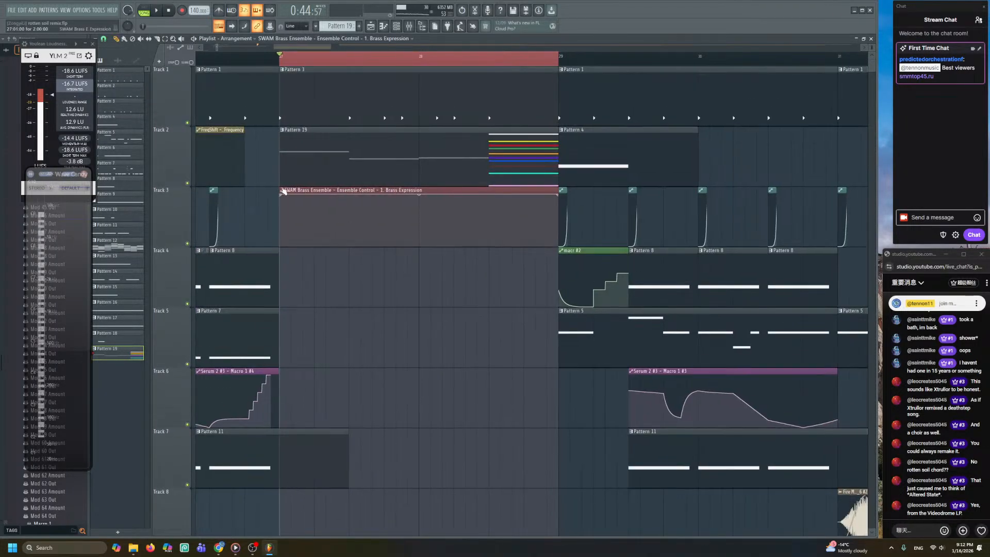
drag(281, 194, 281, 225)
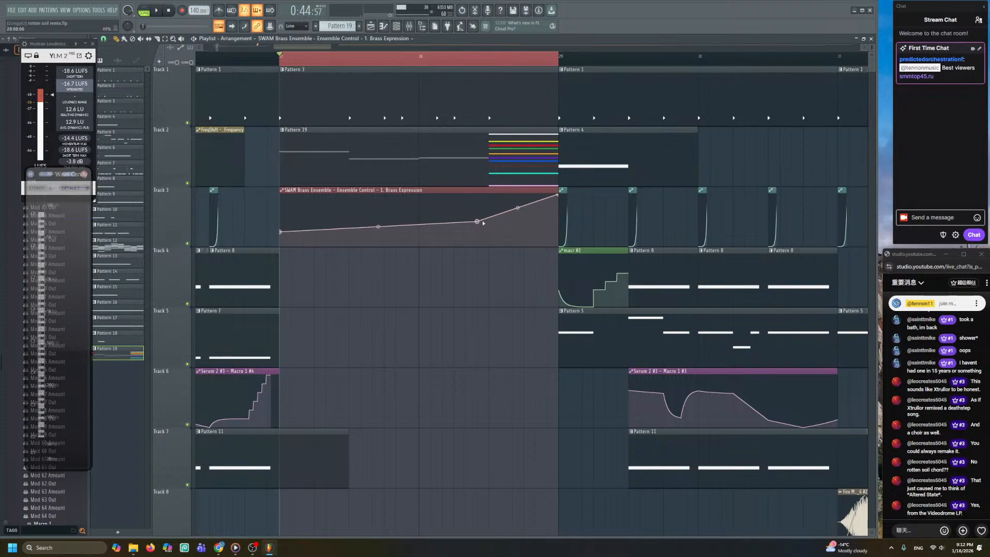
drag(289, 166, 488, 205)
- Lower the velocity of all notes in Pattern 19's final brass chord and return to the playlist
drag(438, 167, 480, 169)
double_click(480, 170)
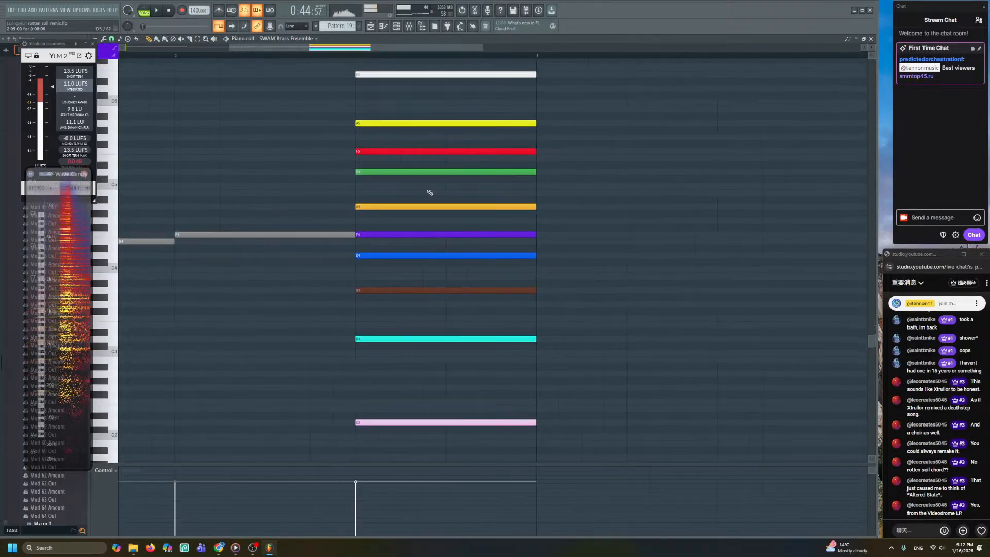
drag(371, 441, 396, 61)
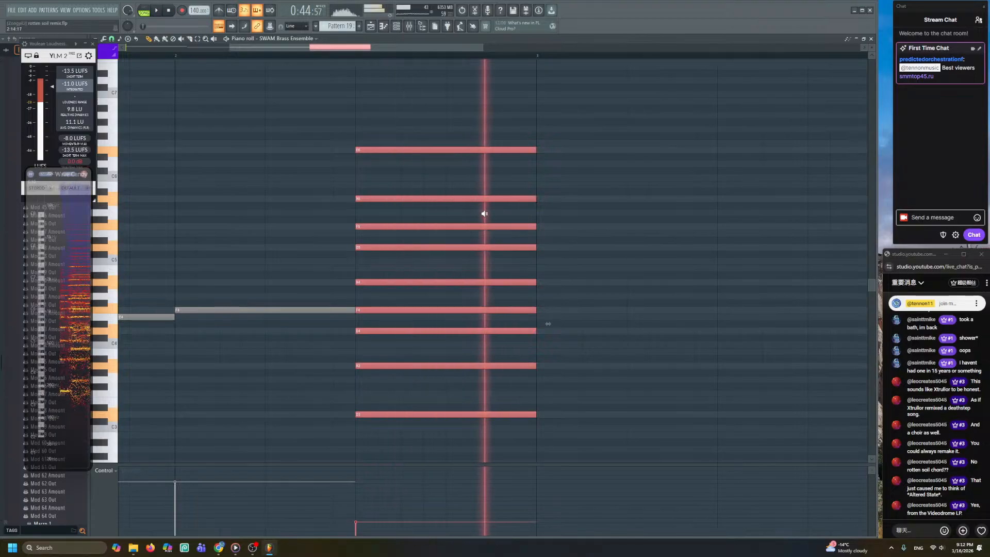
click(373, 26)
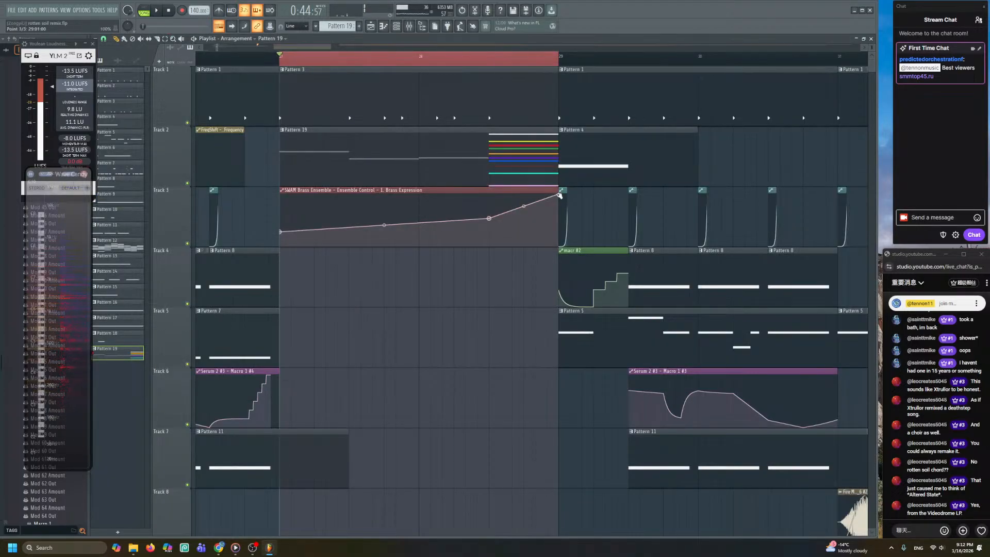
- Shorten the Brass Expression ramp to peak before bar 29, play from bar 27, and slightly lower the bend point at the final chord
key(space)
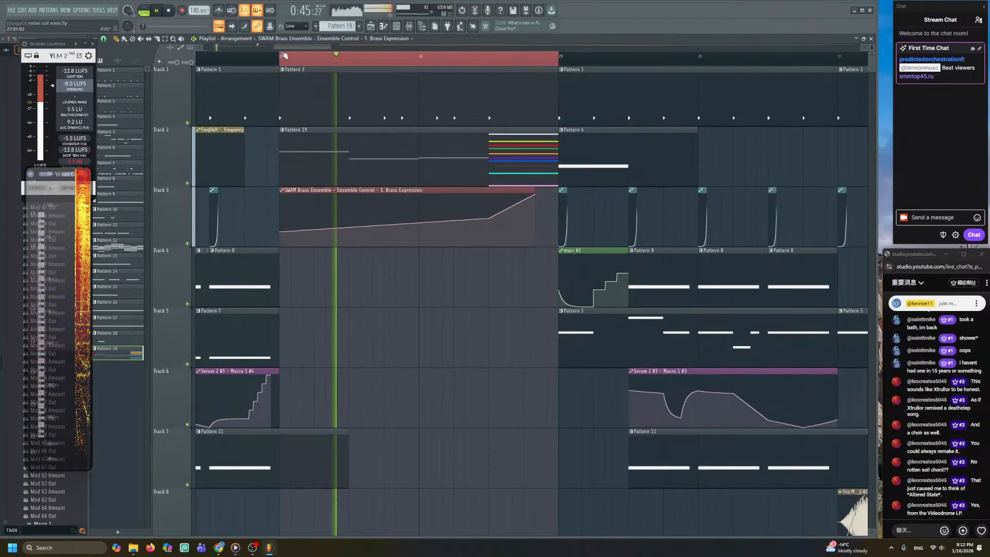
click(282, 60)
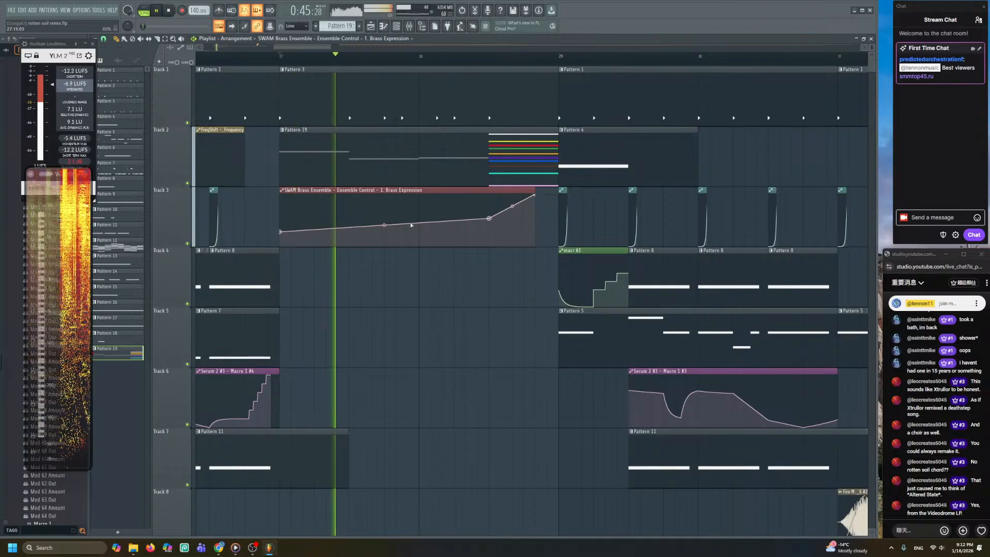
drag(490, 219, 490, 222)
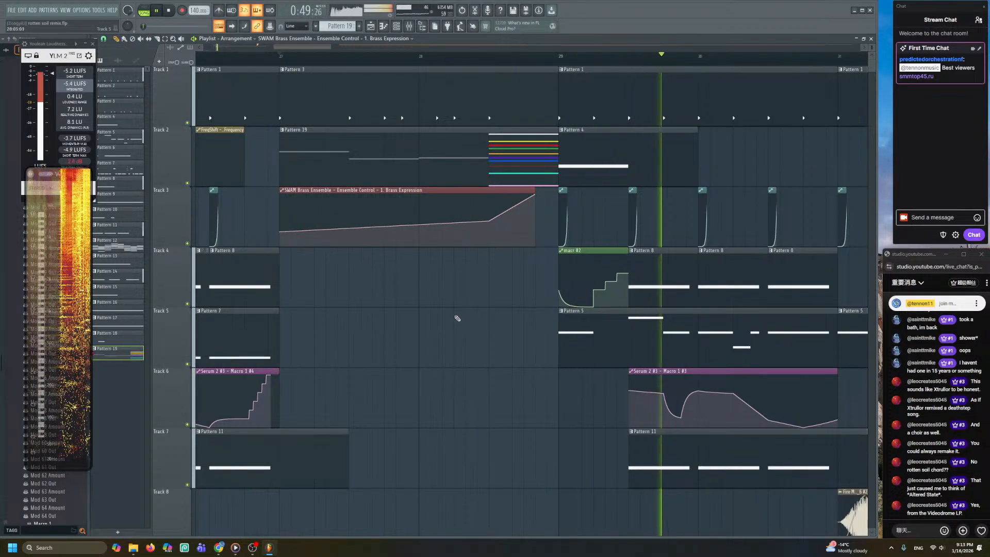
scroll(456, 319, down, 3)
scroll(455, 319, down, 3)
scroll(461, 273, down, 2)
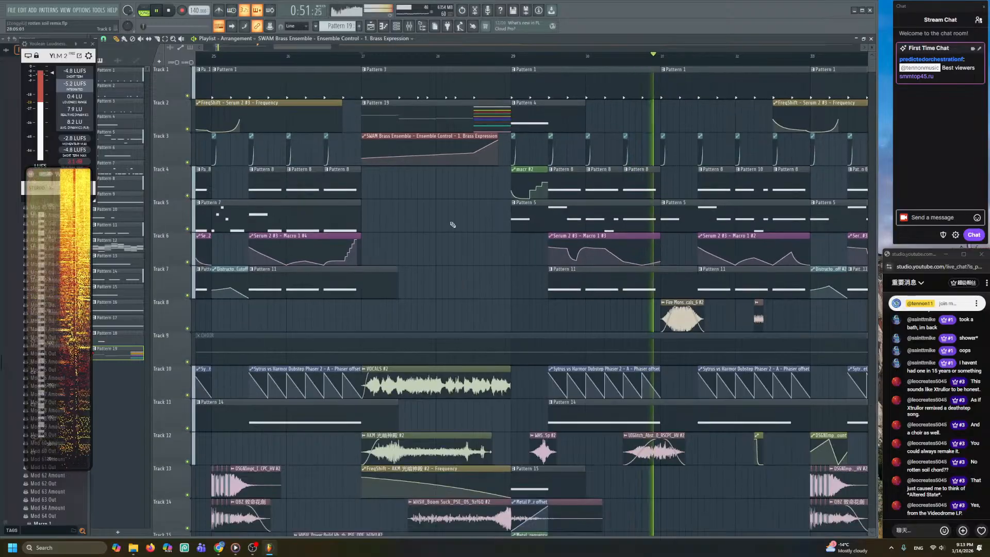
- In SWAM Brass Ensemble's Tenor Trombone Ambiente settings, change the absorption materials to LOW and move the mic position to far
key(F6)
click(327, 246)
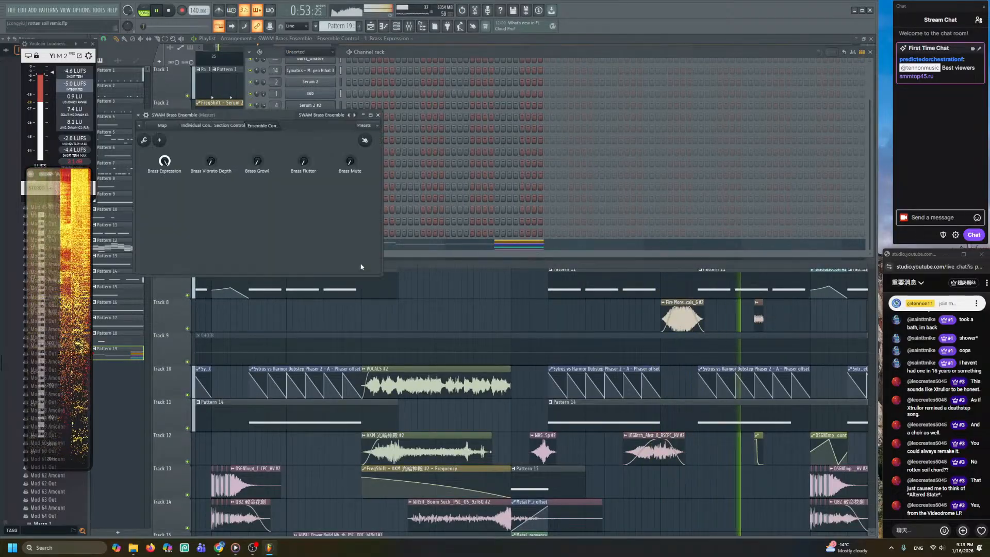
click(167, 126)
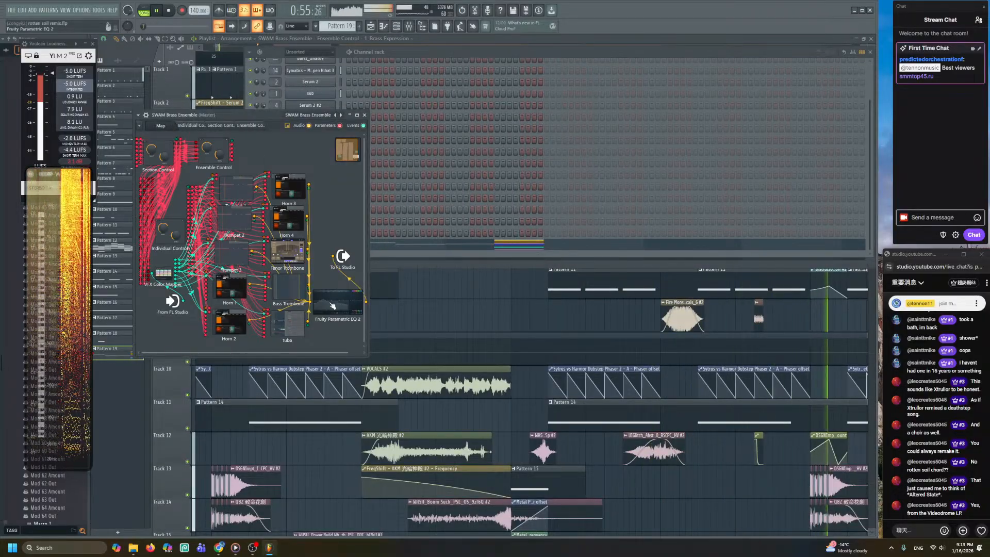
double_click(288, 254)
click(670, 225)
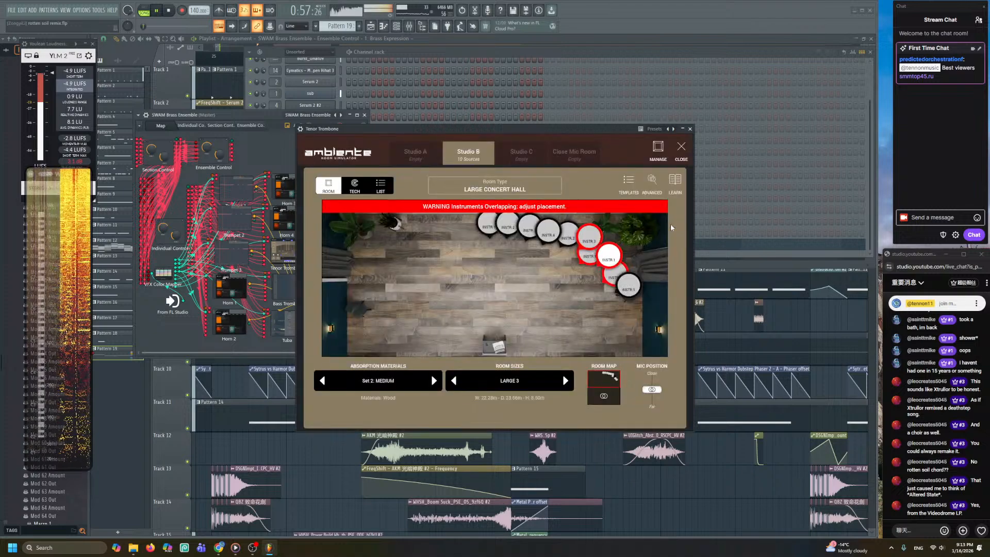
click(434, 381)
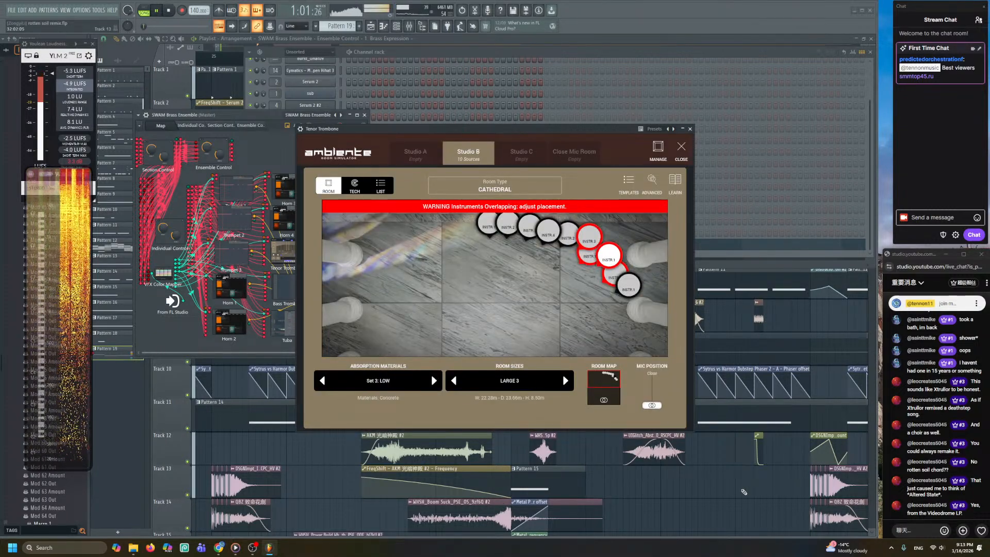
click(690, 130)
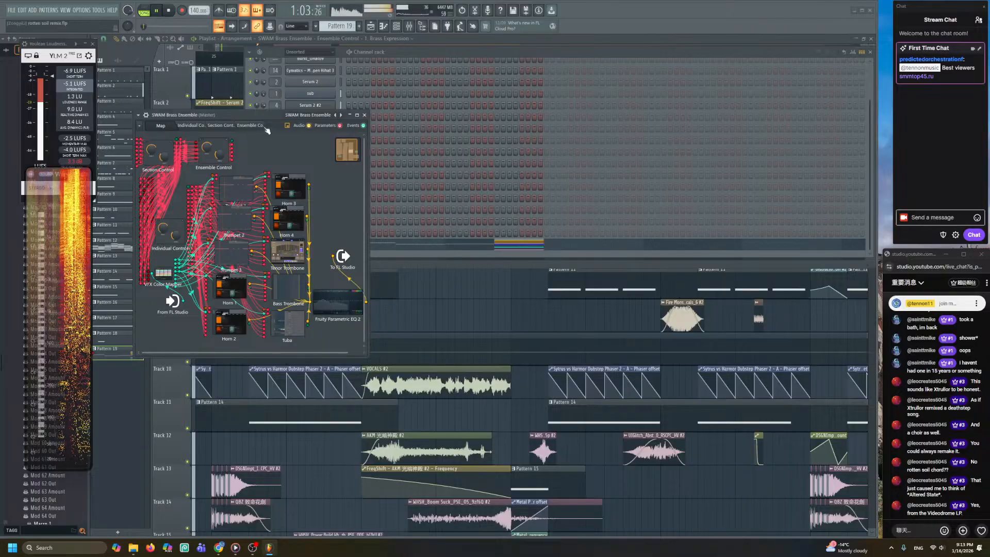
- Route SWAM Brass Ensemble to mixer track 24 and load Fruity Parametric EQ 2 there with a slightly raised main level
click(151, 119)
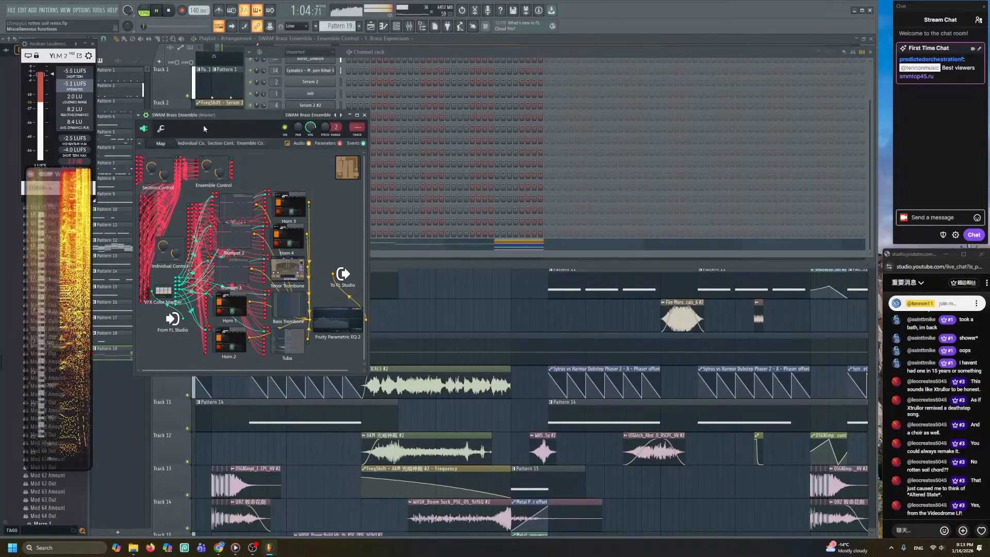
click(363, 138)
click(791, 227)
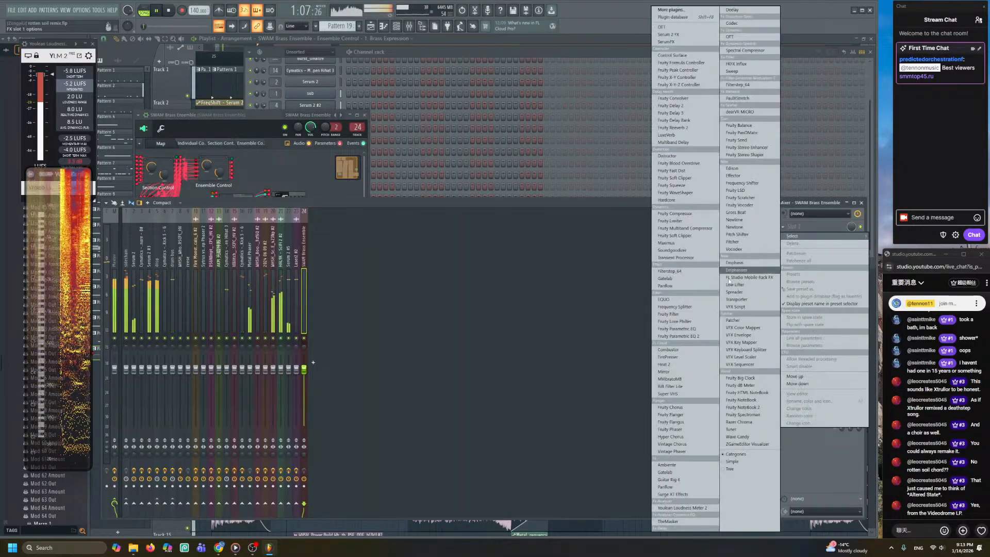
click(679, 336)
drag(322, 167, 322, 162)
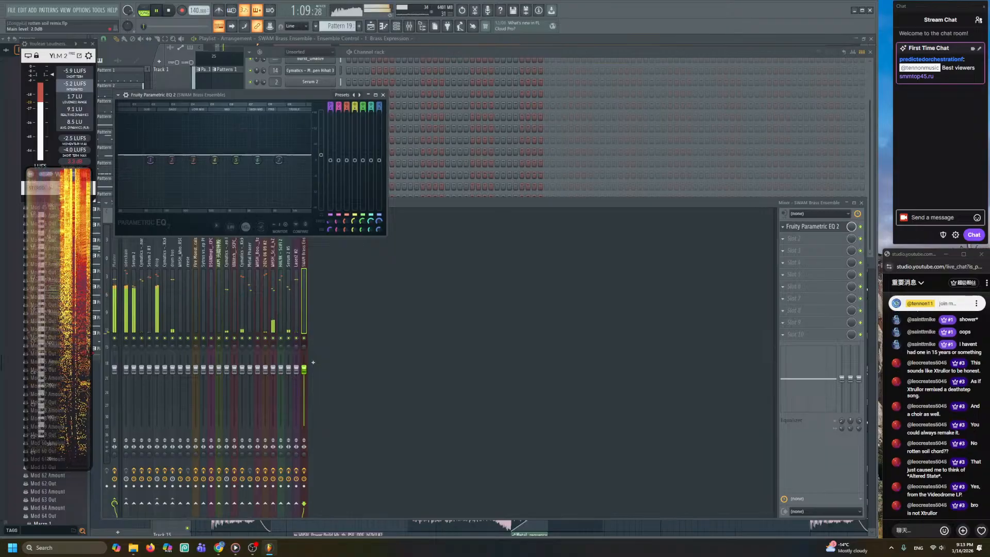
- Play the brass section and reopen its Fruity Parametric EQ 2 to fine-tune the main level
click(369, 28)
scroll(439, 60, up, 2)
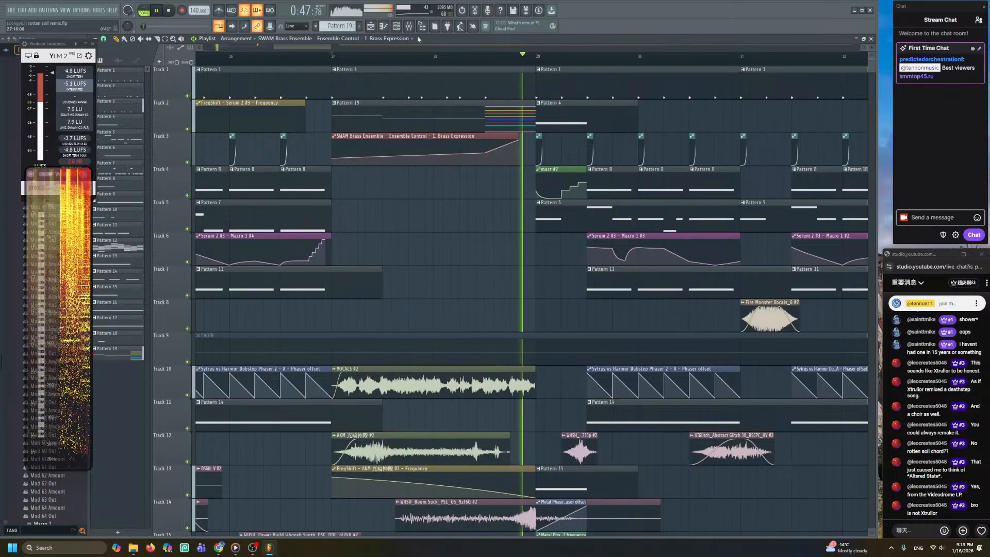
key(space)
key(F9)
click(792, 225)
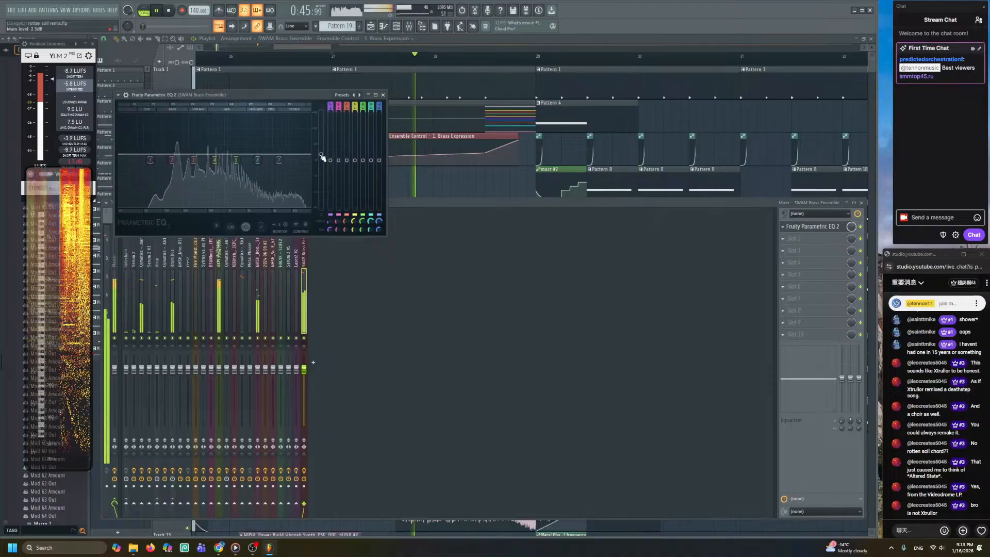
- Lower the Brass Expression bend point at the start of the final chord and play from there
click(484, 190)
drag(484, 154, 485, 160)
key(space)
click(486, 58)
key(space)
key(space)
- Move Pattern 19 and its Brass Expression automation clip down to Tracks 16 and 17 and play them
drag(435, 122, 392, 444)
drag(392, 380, 388, 340)
key(space)
key(space)
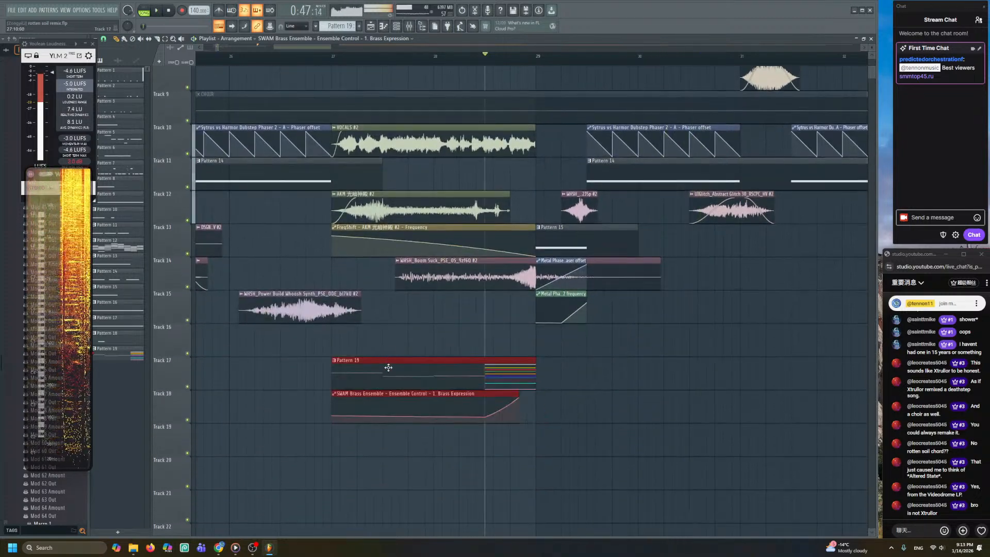
- In Pattern 19, add a low pink note under the final chord and follow it with equally long blue, brown and pink notes
double_click(389, 340)
scroll(531, 295, down, 2)
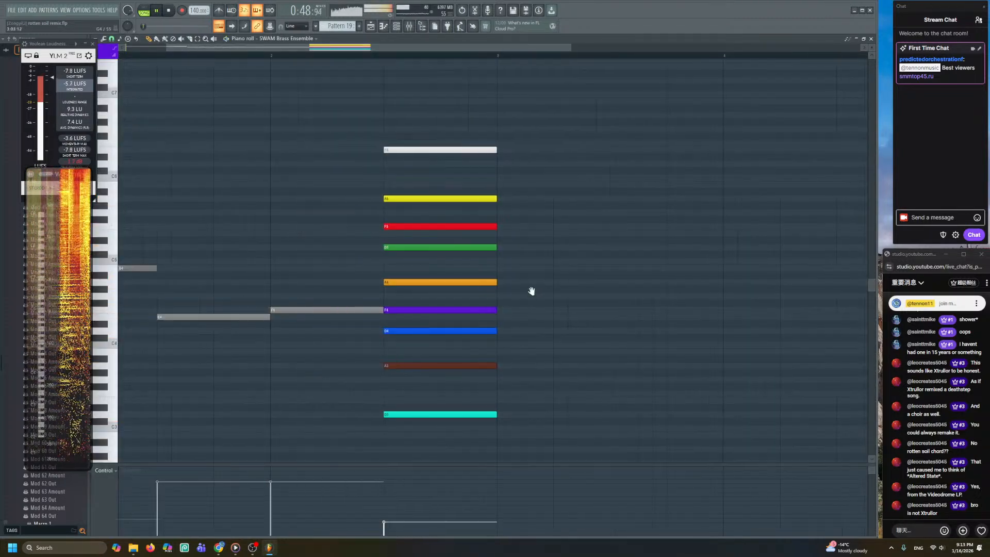
drag(531, 295, 494, 166)
key(space)
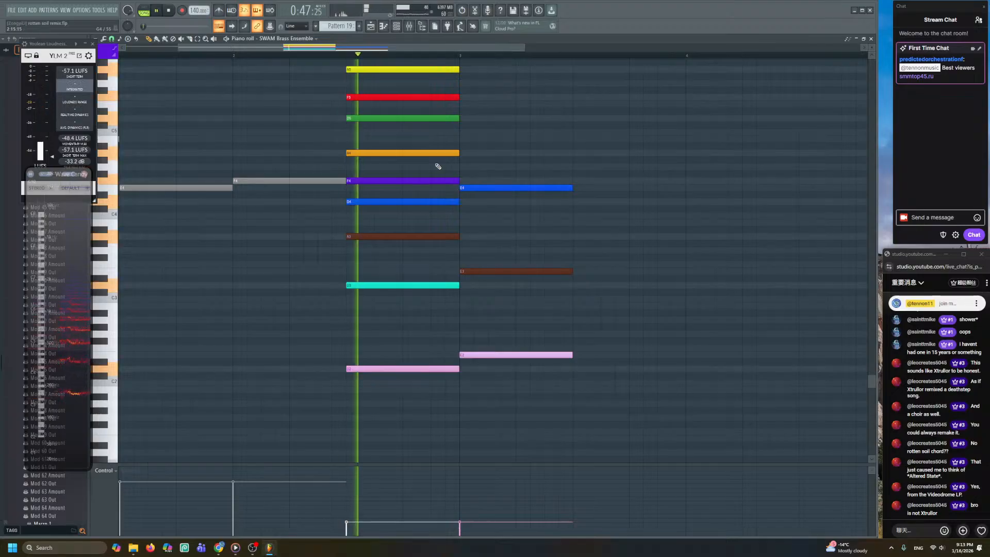
- Extend the Brass Expression automation clip on Track 17 to the end of Pattern 19 and play the transition
key(F5)
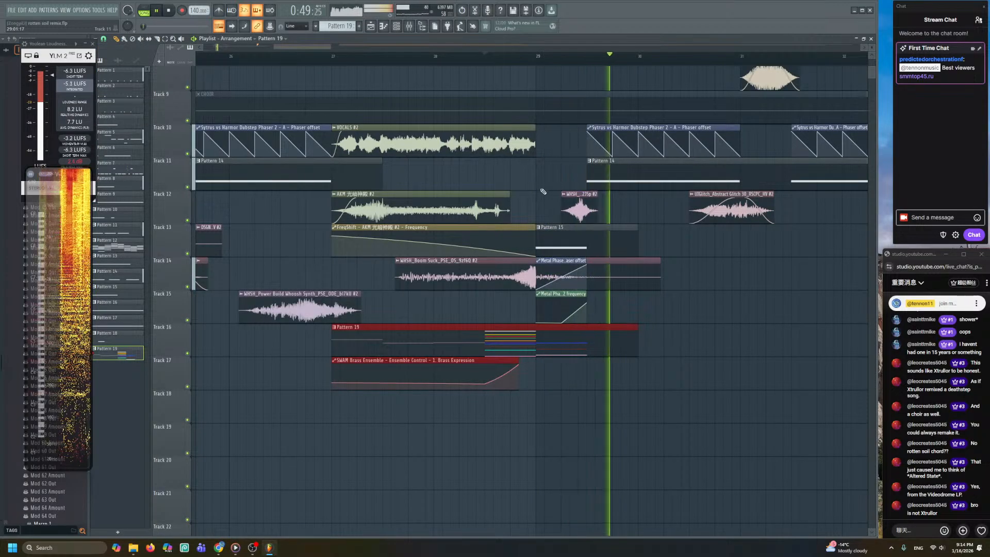
drag(526, 338, 464, 283)
key(space)
key(space)
drag(454, 321, 565, 324)
key(ctrl+z)
ctrl+click(504, 322)
key(space)
key(space)
drag(454, 317, 571, 320)
key(space)
key(space)
key(space)
- Add Brass Expression points that drop the curve at bar 29 and hold it low until the middle of that bar
right_click(474, 328)
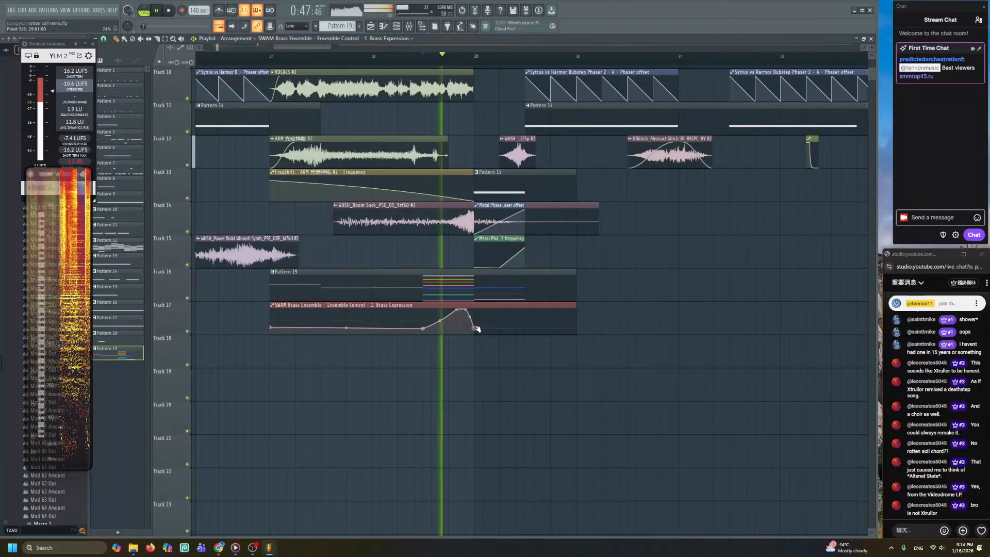
right_click(512, 322)
drag(518, 315, 525, 326)
key(space)
key(space)
- Lengthen the blue, brown and pink notes after Pattern 19's brass chord to two bars and return to the playlist
double_click(519, 293)
ctrl+drag(497, 148, 335, 359)
key(space)
key(space)
drag(368, 264, 709, 264)
ctrl+click(408, 128)
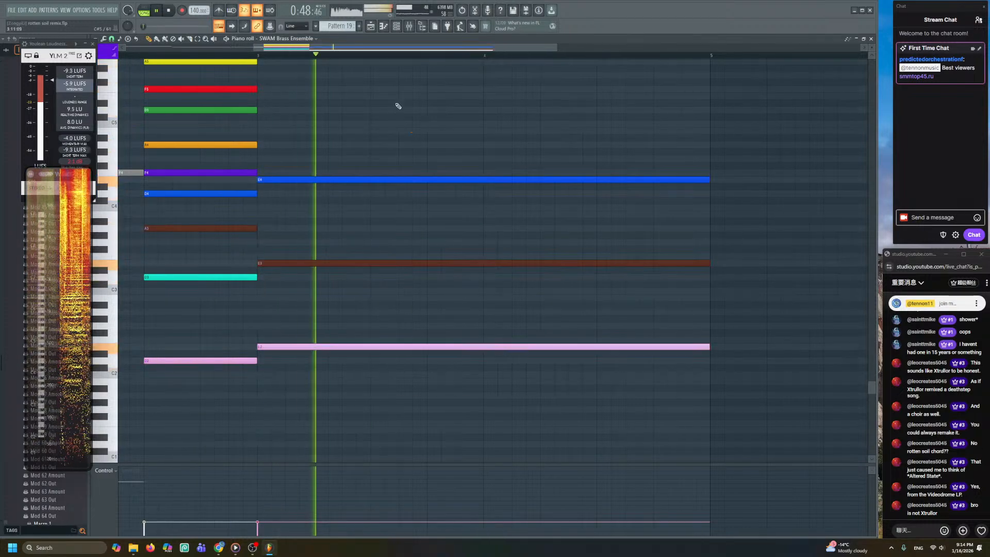
click(370, 26)
- Extend the Brass Expression clip to bar 31, raise its point in mid-bar 29 and add a low end point for a fade
drag(572, 301, 678, 302)
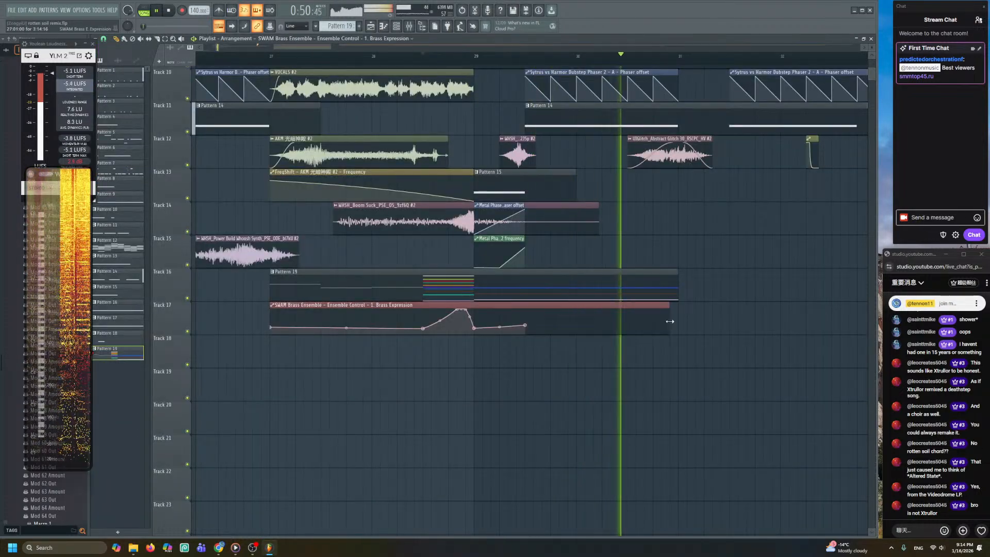
key(space)
key(space)
drag(526, 326, 525, 313)
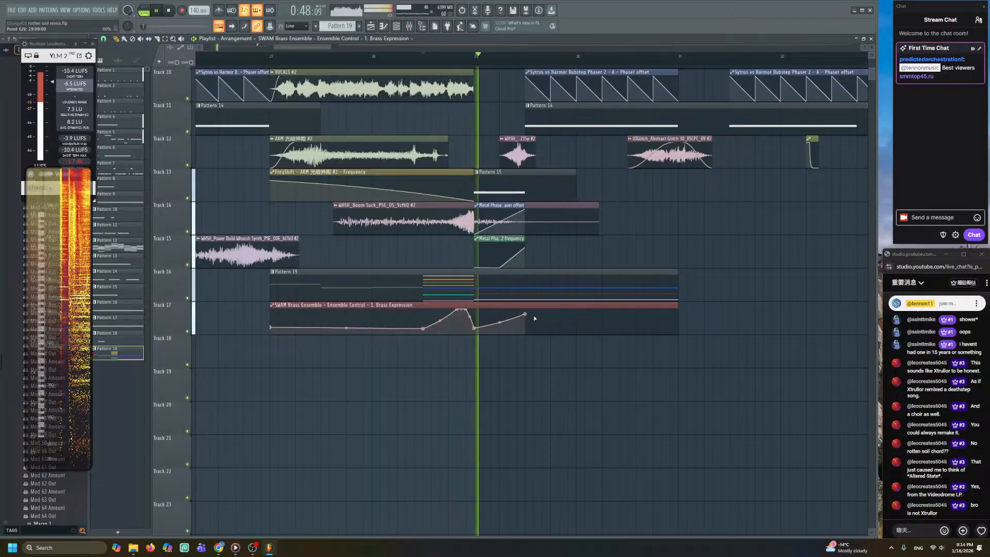
right_click(677, 333)
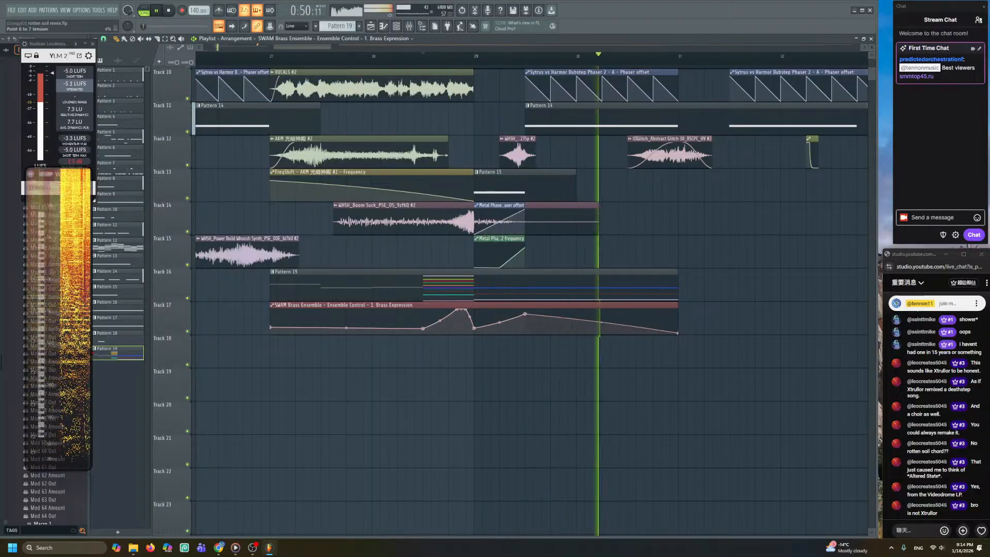
- Play the arrangement from bar 25 and review how the extended brass part sits among the surrounding clips
scroll(596, 368, down, 4)
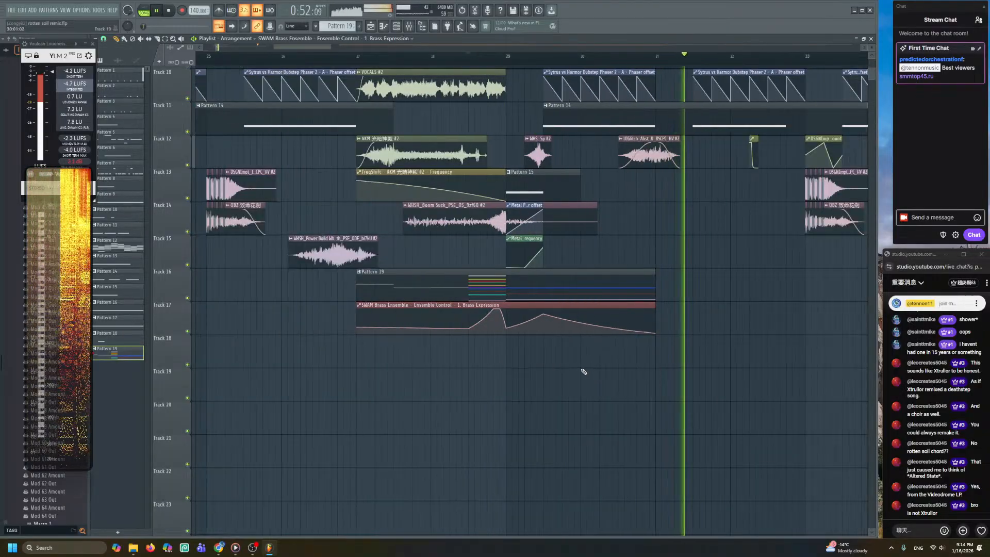
scroll(588, 357, down, 3)
drag(579, 358, 538, 377)
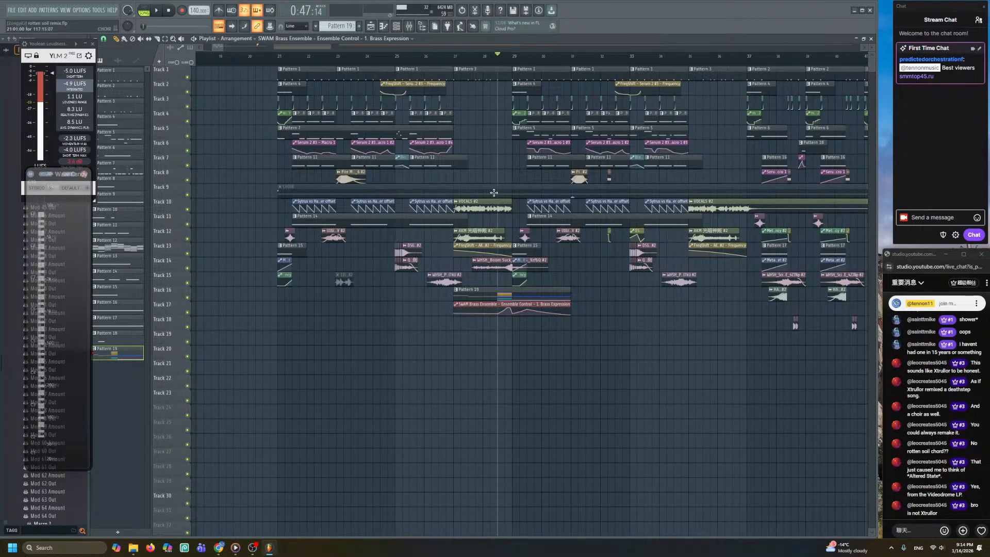
scroll(494, 181, up, 5)
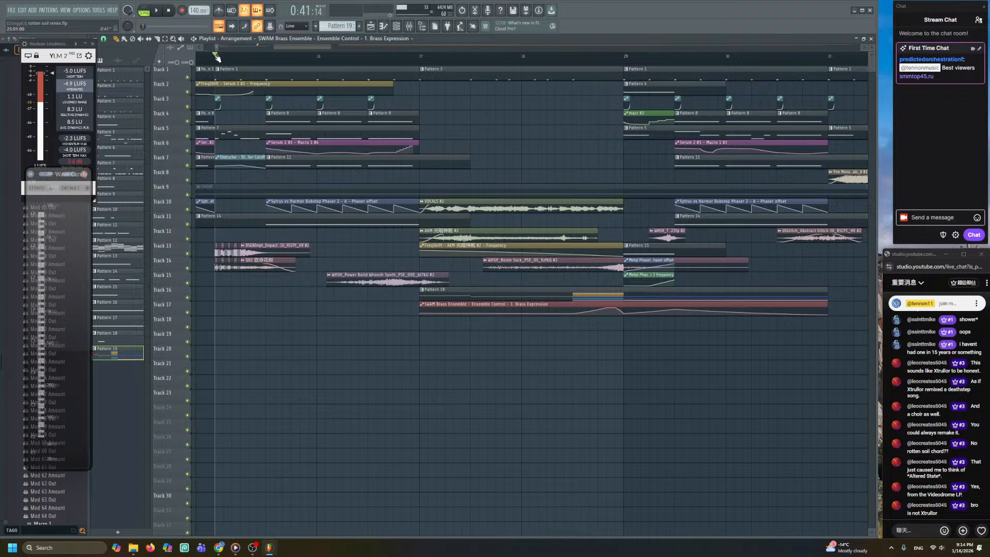
key(space)
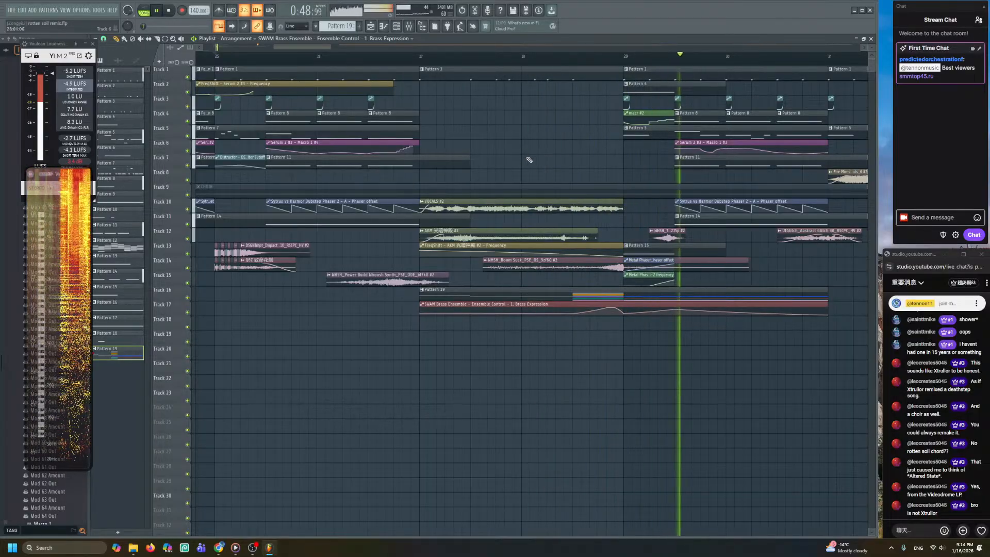
scroll(555, 235, up, 6)
drag(555, 237, 561, 205)
scroll(557, 207, up, 2)
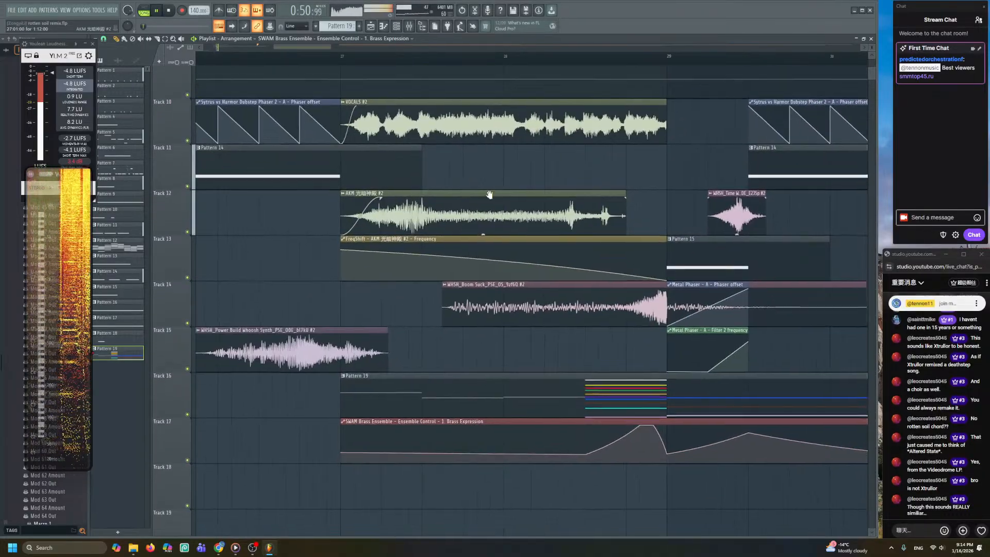
scroll(513, 206, down, 1)
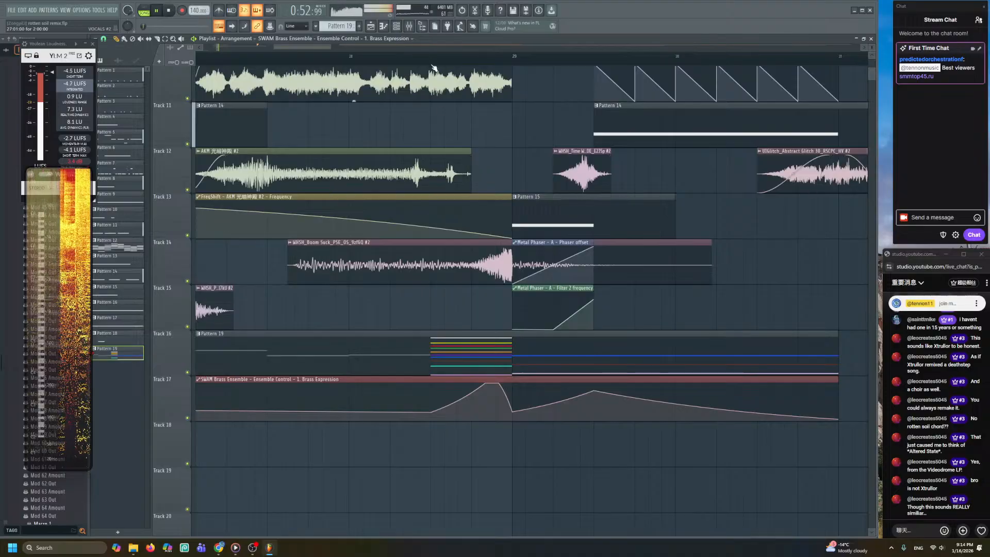
- Select the final chord's range up to bar 29 and create an automation clip for SWAM Brass Ensemble's Brass Flutter
drag(432, 57, 511, 57)
key(space)
ctrl+click(536, 132)
click(396, 26)
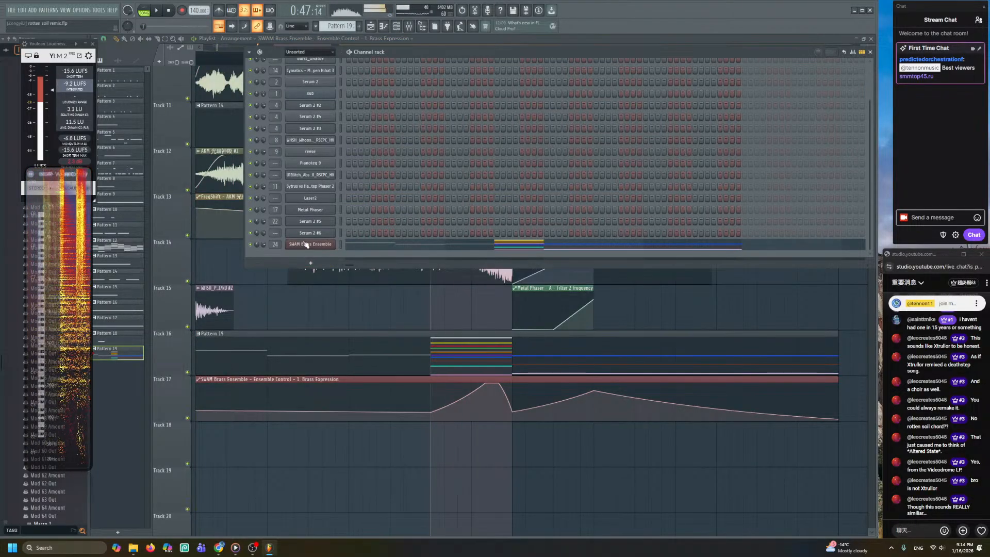
click(310, 244)
click(174, 252)
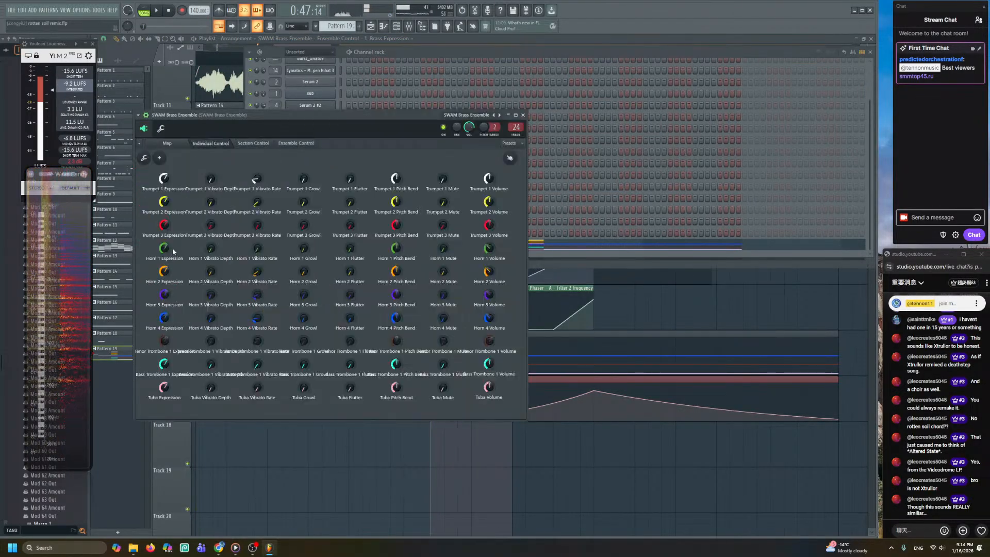
click(305, 146)
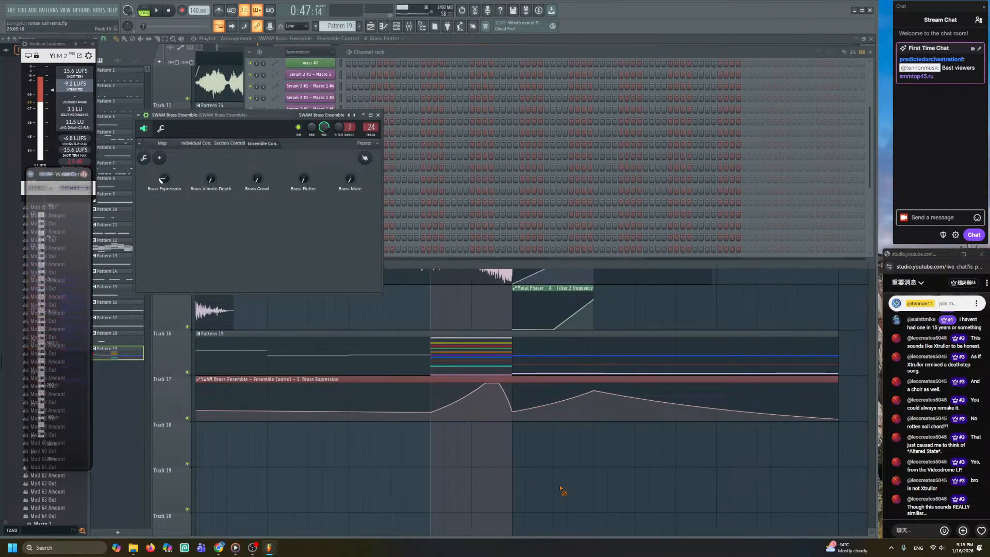
- Place the Brass Flutter automation on Track 18 and shape a curved rise that drops at bar 29, playing it back
right_click(561, 488)
scroll(461, 252, up, 2)
drag(465, 200, 504, 422)
scroll(480, 425, down, 2)
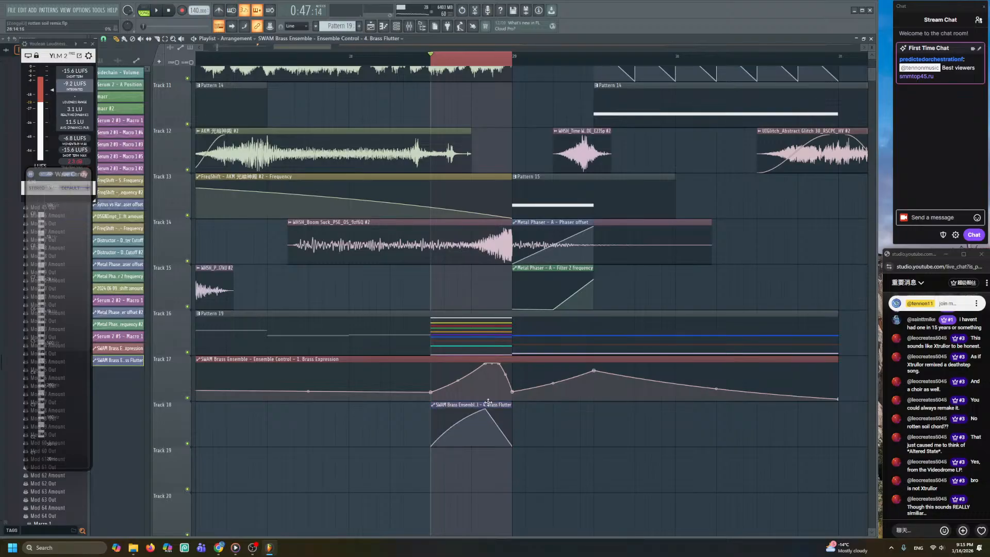
click(402, 51)
key(space)
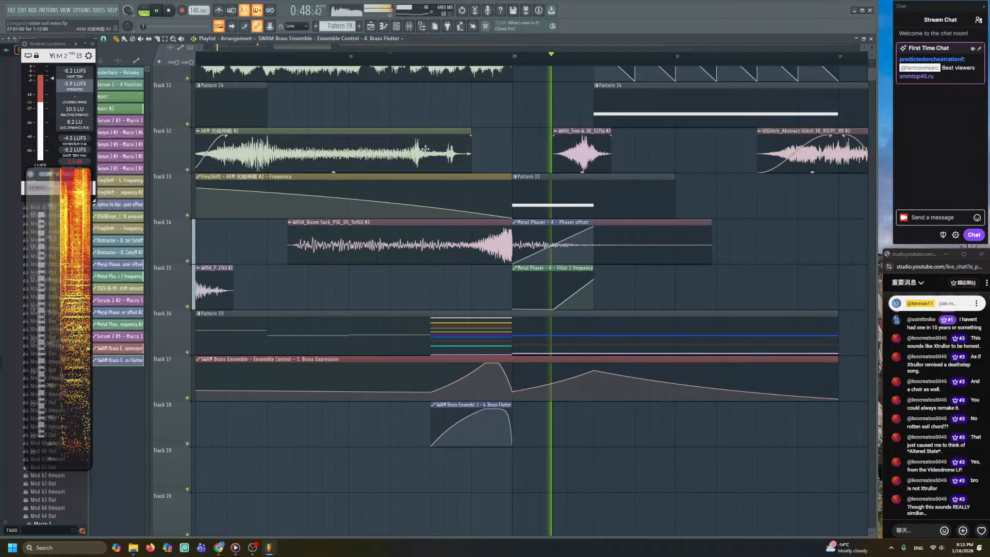
- Replay the build-up into bar 29 and examine the brass chord with its expression and flutter automation
scroll(425, 142, down, 6)
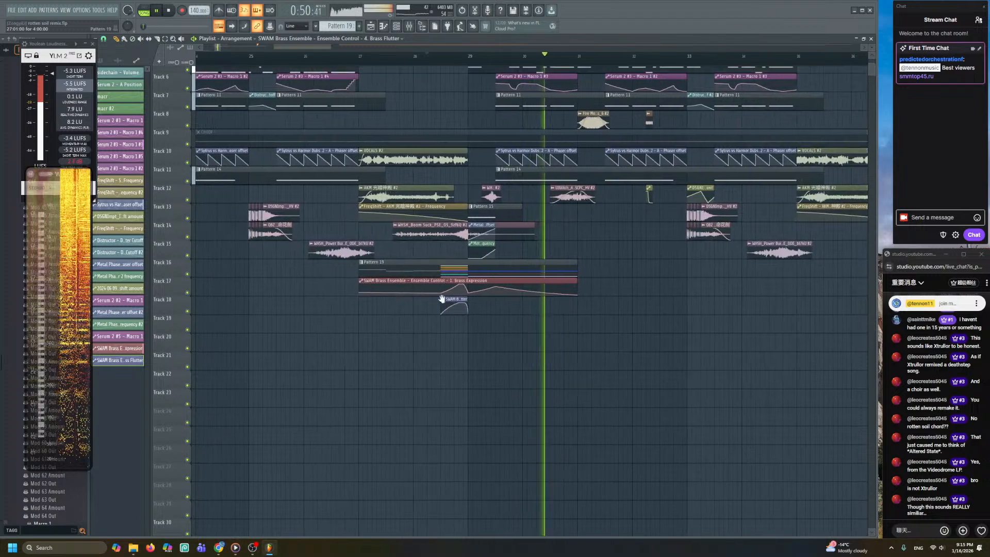
scroll(436, 274, down, 2)
scroll(427, 281, down, 2)
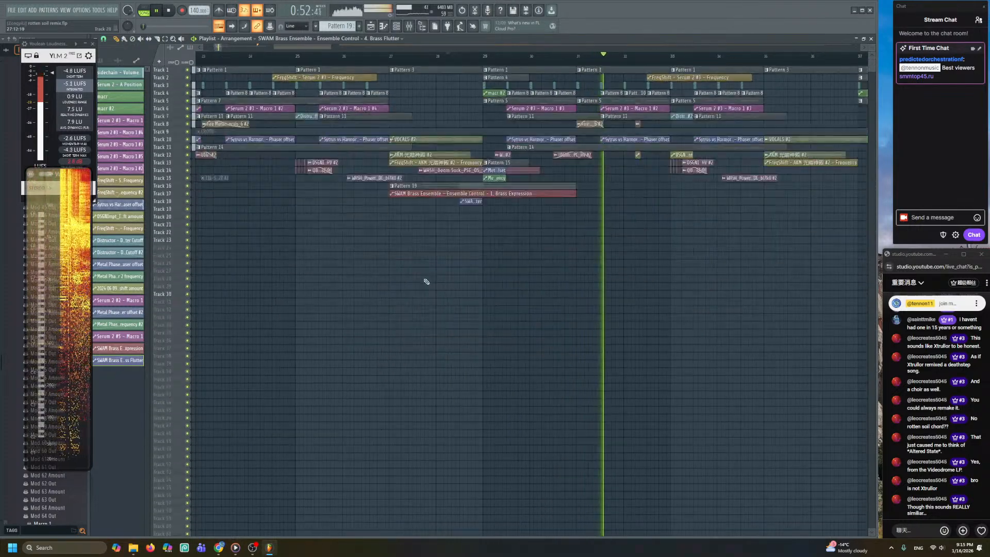
scroll(428, 335, up, 3)
scroll(428, 335, up, 3)
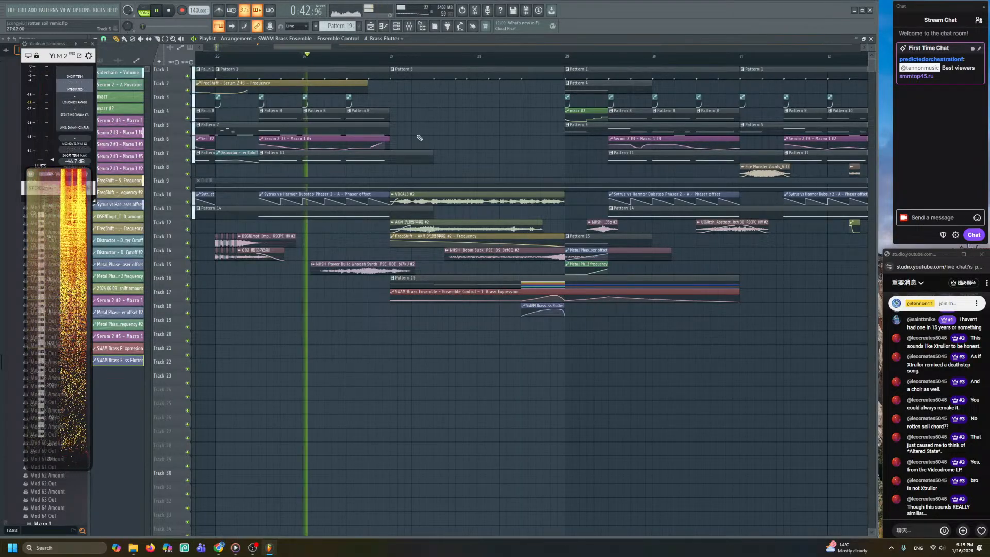
scroll(464, 155, up, 2)
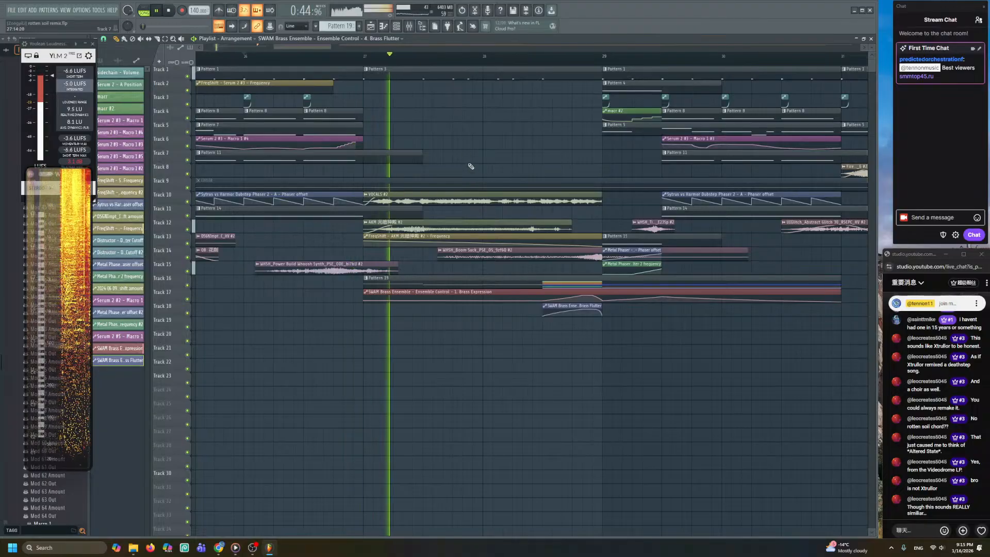
scroll(419, 304, up, 3)
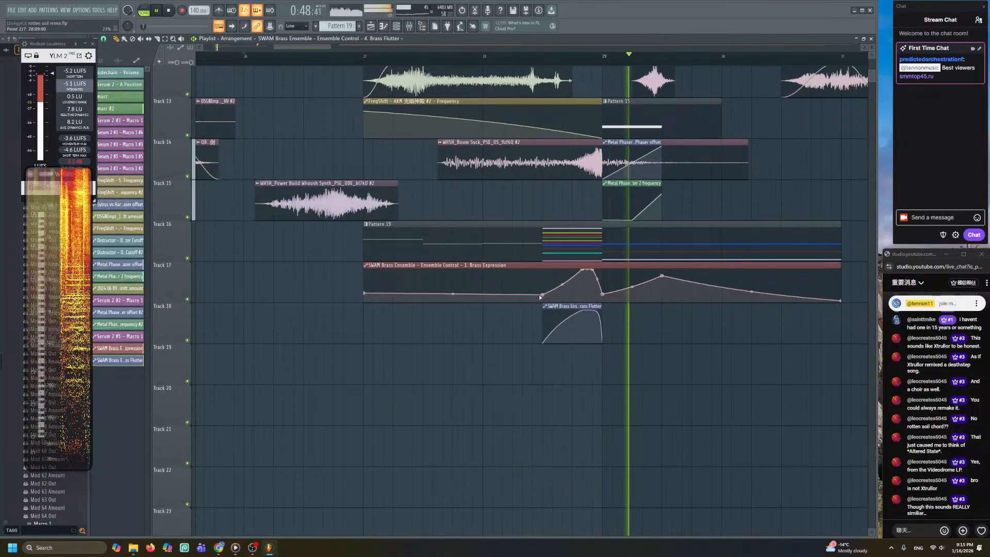
- Add a rise peaking at bar 28 to the Brass Expression automation on Track 17, adjust its curve and replay from bar 27
key(space)
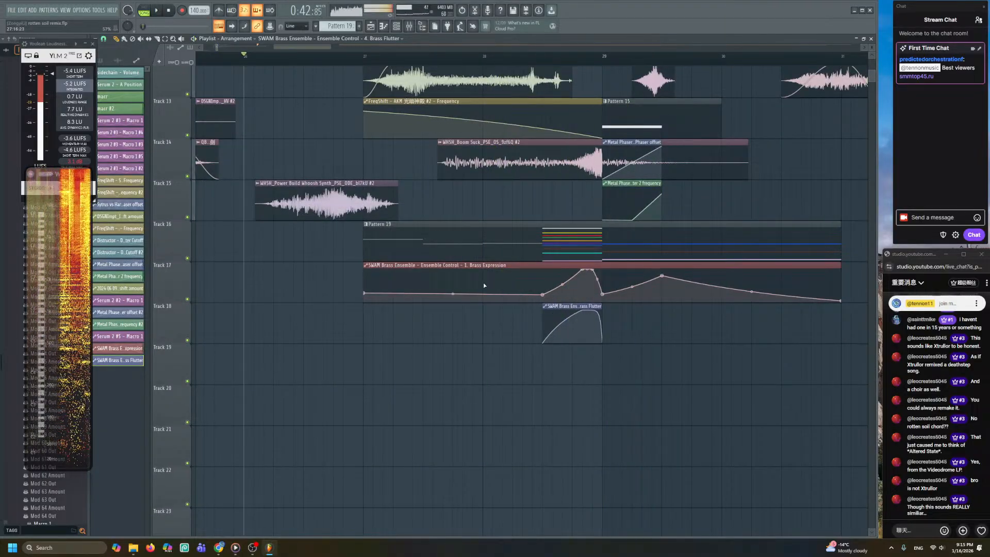
click(364, 58)
key(space)
drag(423, 292, 423, 289)
key(space)
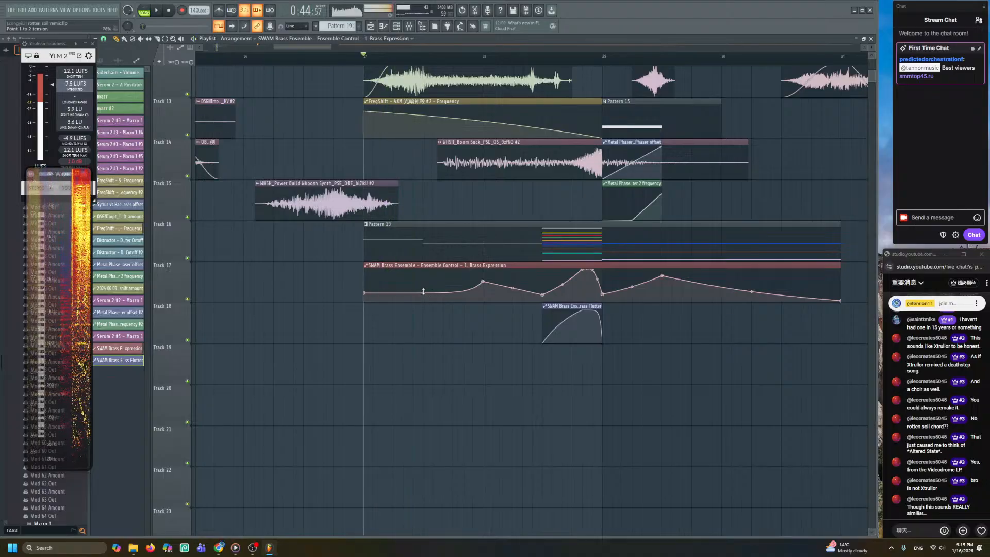
key(space)
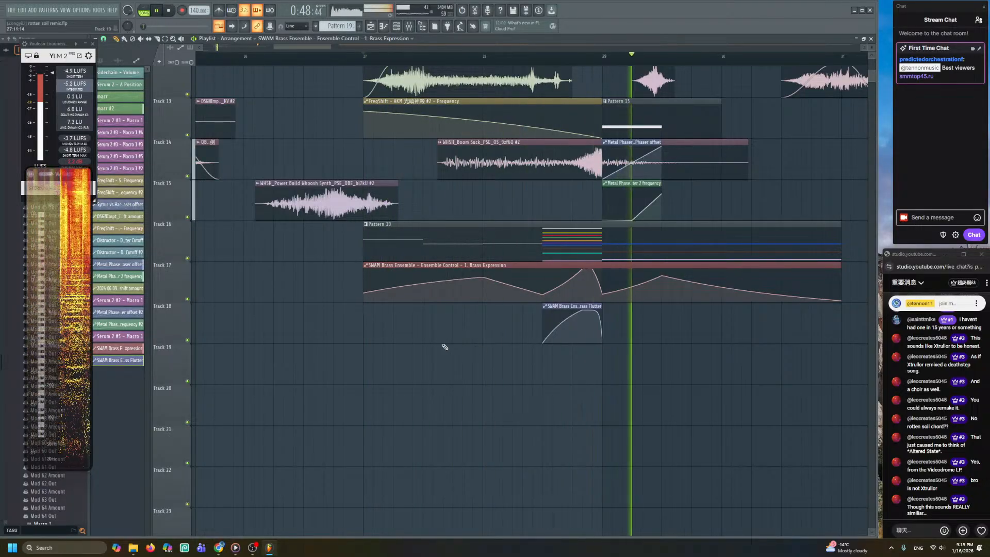
- Duplicate the Pattern 19 brass clip with its Expression and Flutter automations onto Tracks 19 to 21 at bar 35
scroll(452, 340, down, 5)
scroll(453, 341, down, 8)
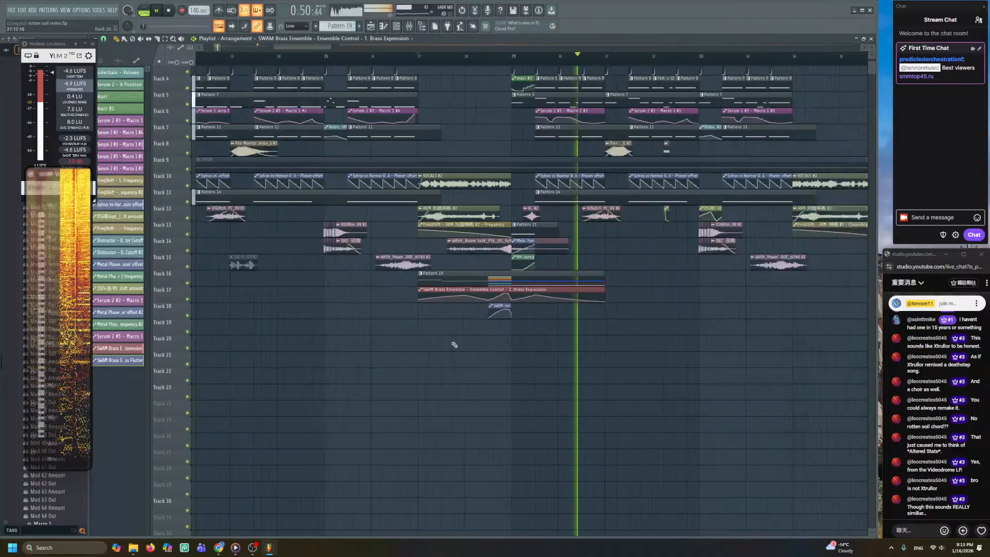
drag(485, 334, 403, 408)
drag(395, 319, 335, 364)
drag(356, 322, 528, 377)
click(528, 338)
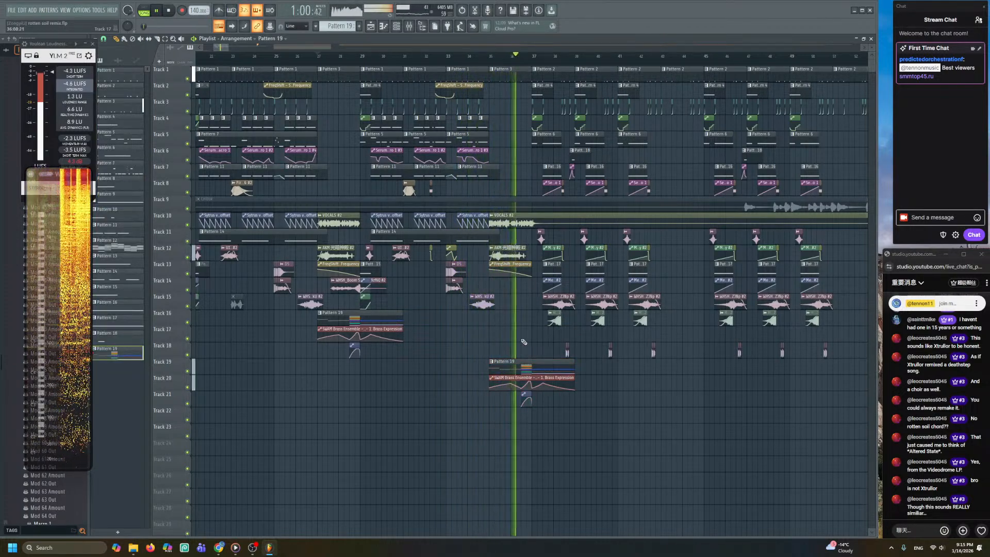
- Shorten the sustained notes after Pattern 19's chord to one bar and return to the playlist
scroll(525, 341, up, 1)
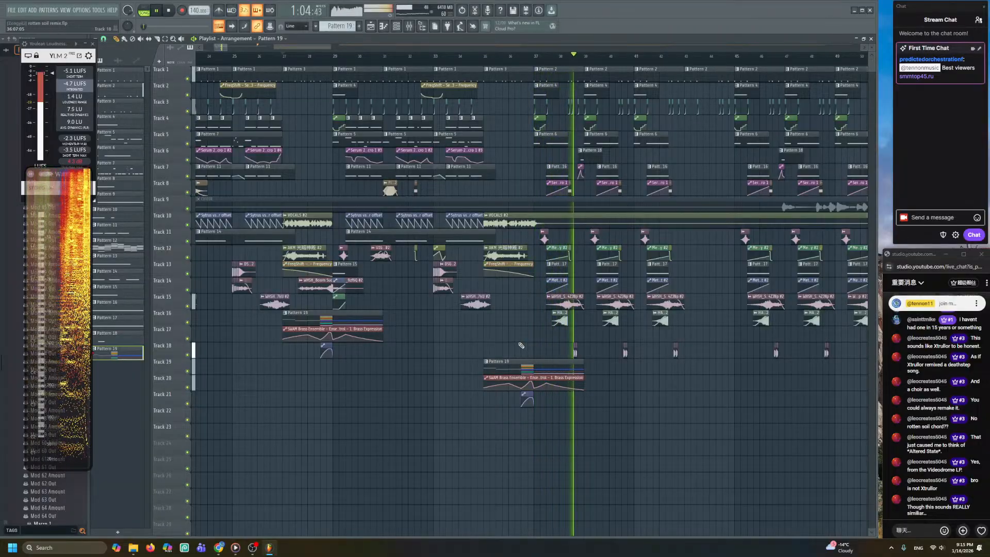
scroll(521, 345, up, 3)
scroll(441, 309, up, 3)
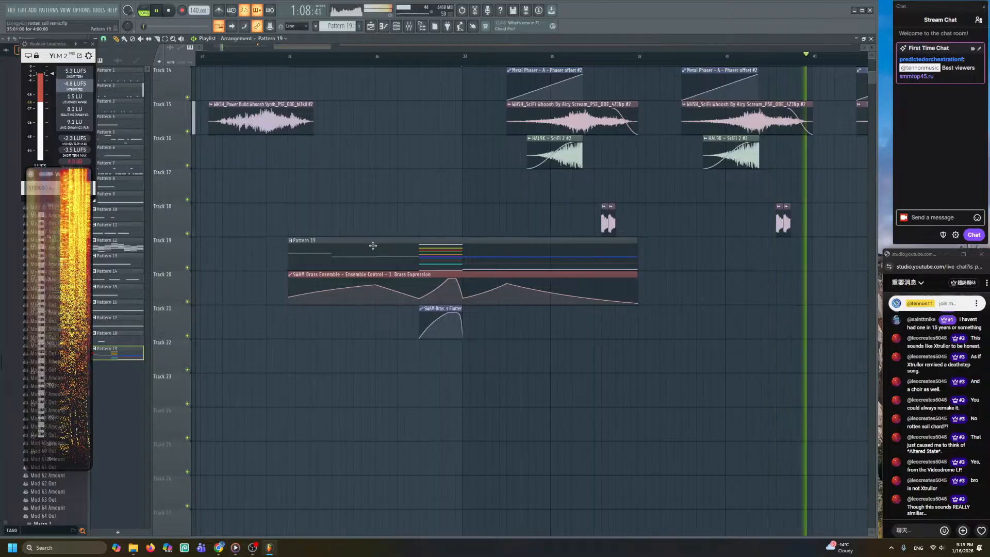
double_click(493, 262)
drag(681, 387, 688, 390)
scroll(793, 316, down, 2)
drag(794, 316, 526, 306)
drag(546, 258, 412, 252)
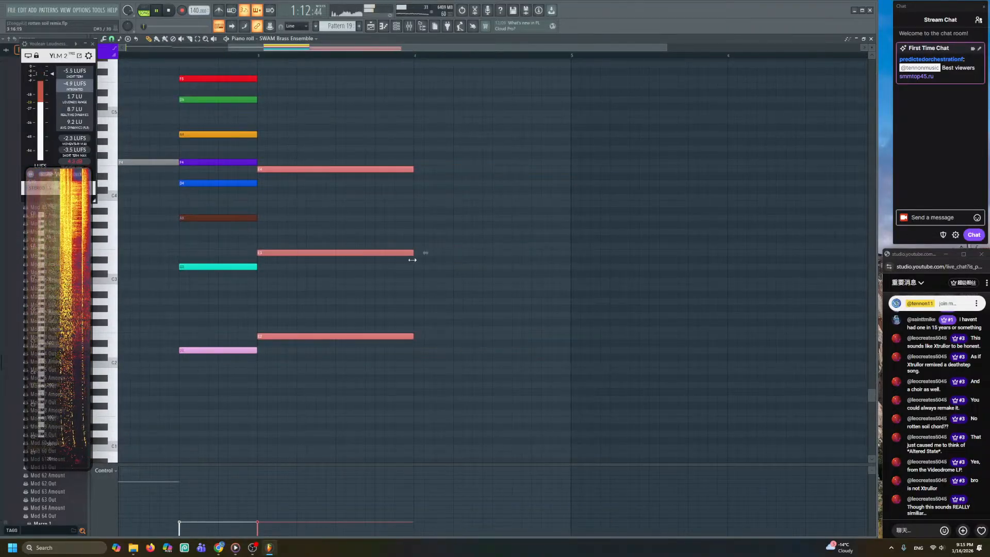
click(374, 67)
click(370, 26)
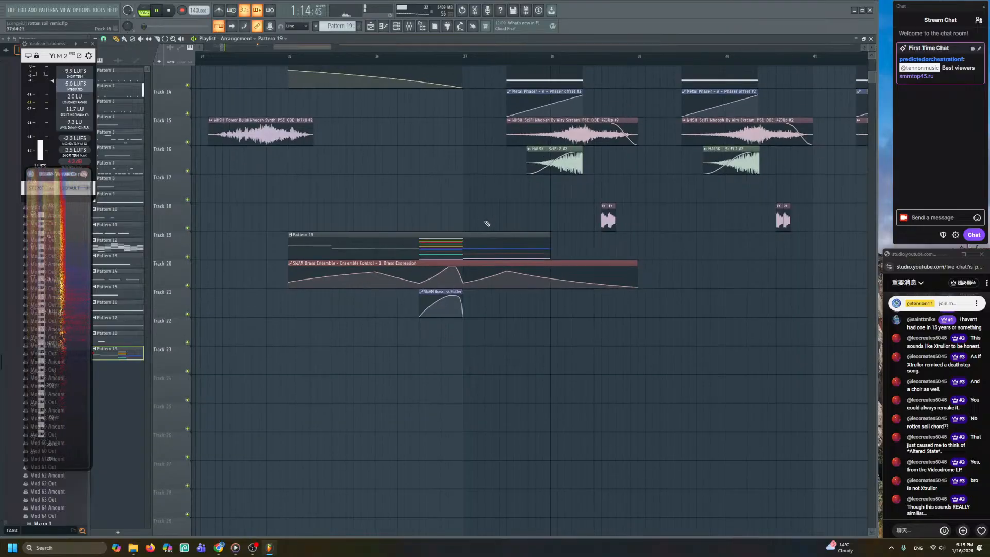
- Play the arrangement from bar 35 and again from bar 25, reviewing both brass passages against the surrounding clips
scroll(486, 230, down, 1)
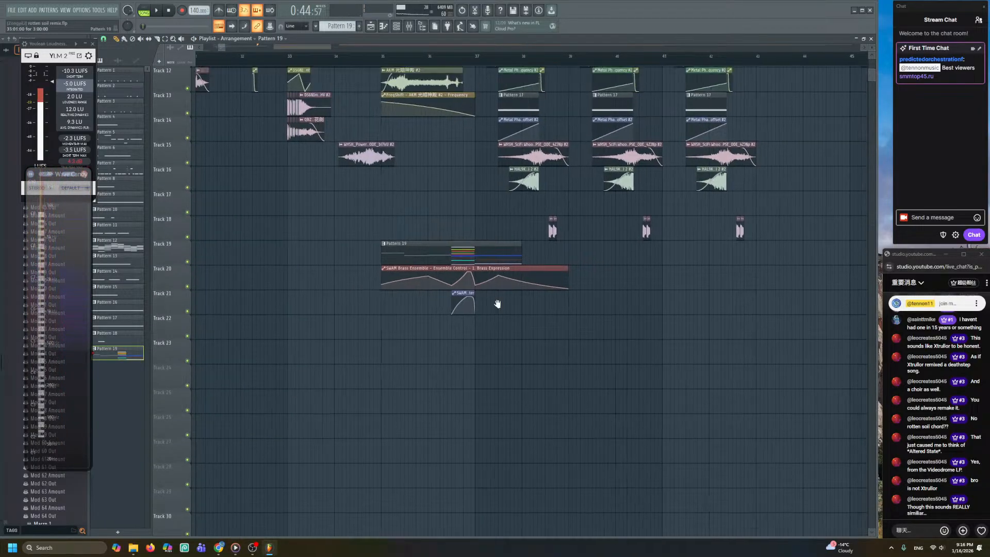
drag(489, 243, 533, 461)
click(426, 59)
key(space)
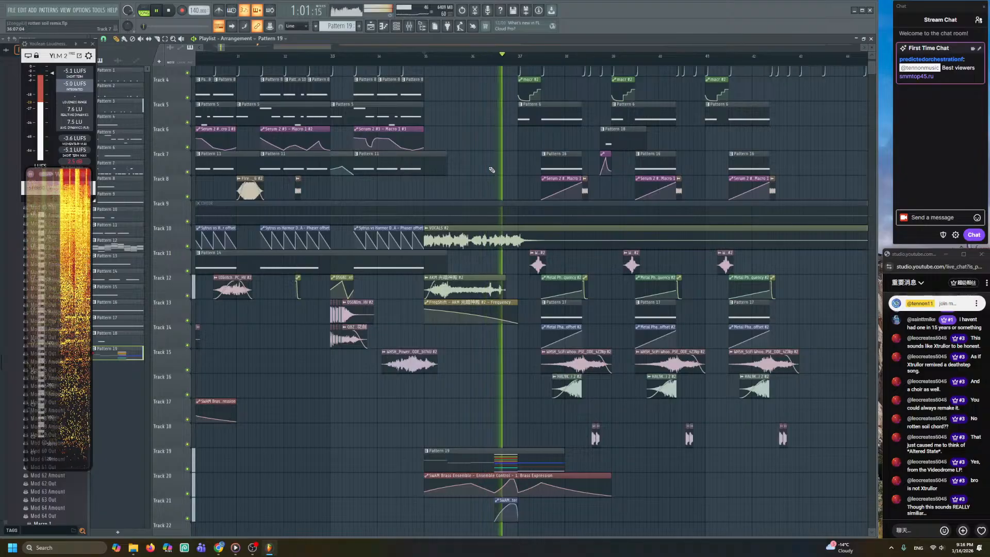
scroll(492, 170, up, 1)
scroll(491, 169, down, 3)
scroll(491, 170, up, 2)
scroll(492, 170, down, 5)
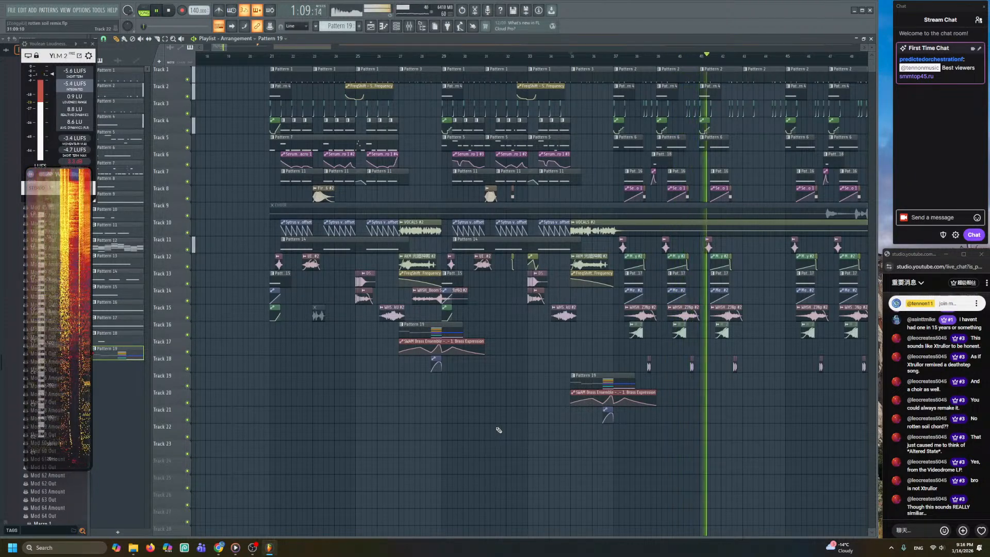
scroll(503, 407, up, 3)
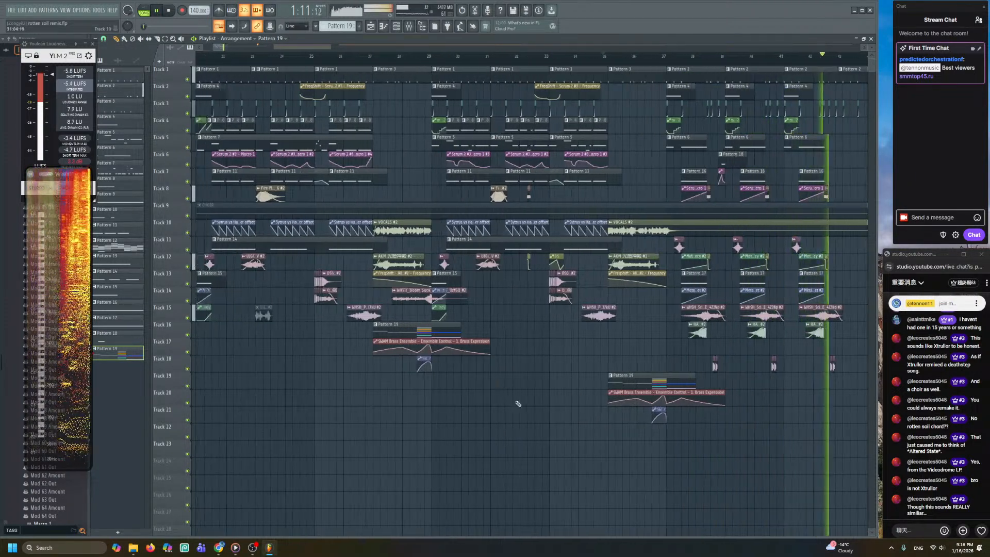
click(305, 54)
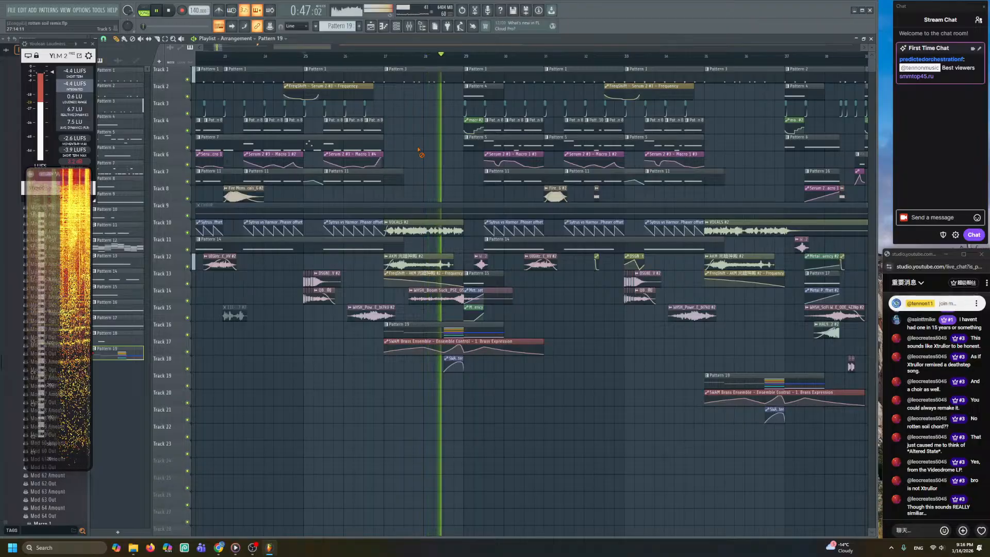
ctrl+scroll(424, 157, up, 3)
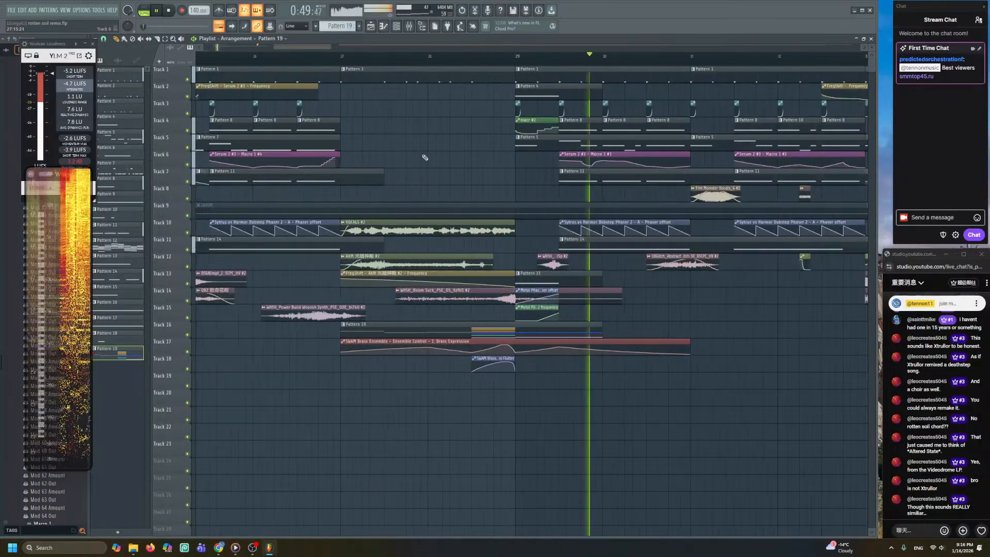
click(359, 26)
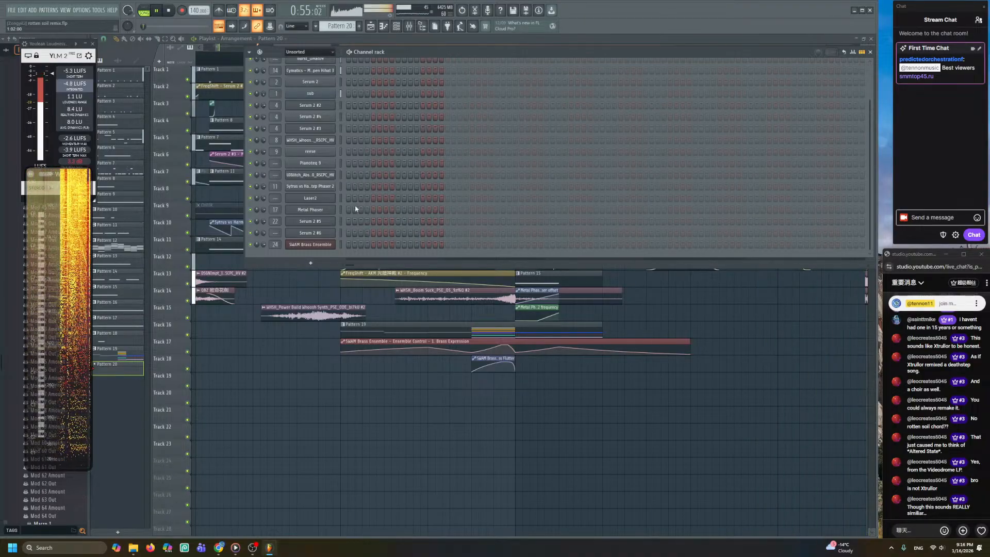
click(325, 260)
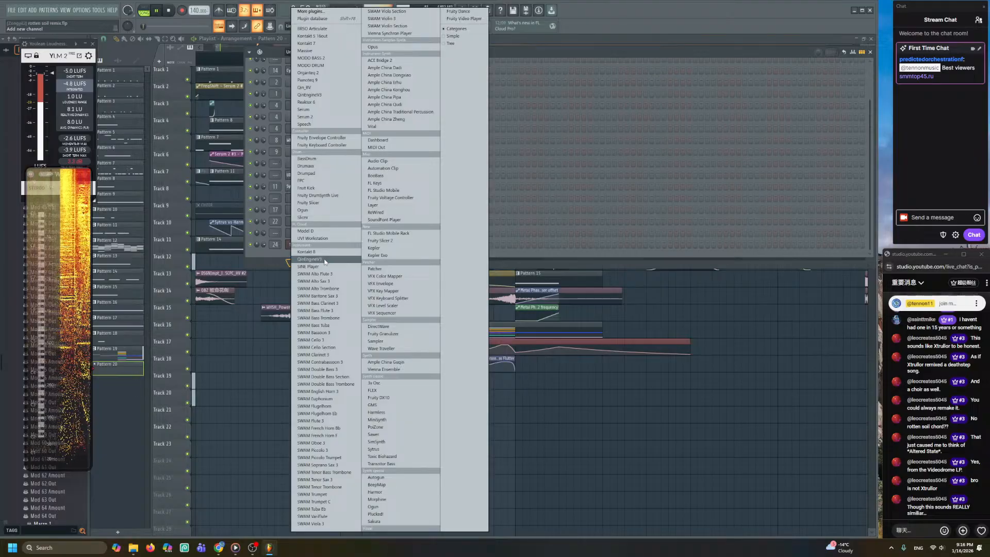
click(275, 264)
click(351, 435)
scroll(361, 427, down, 4)
drag(354, 362, 383, 363)
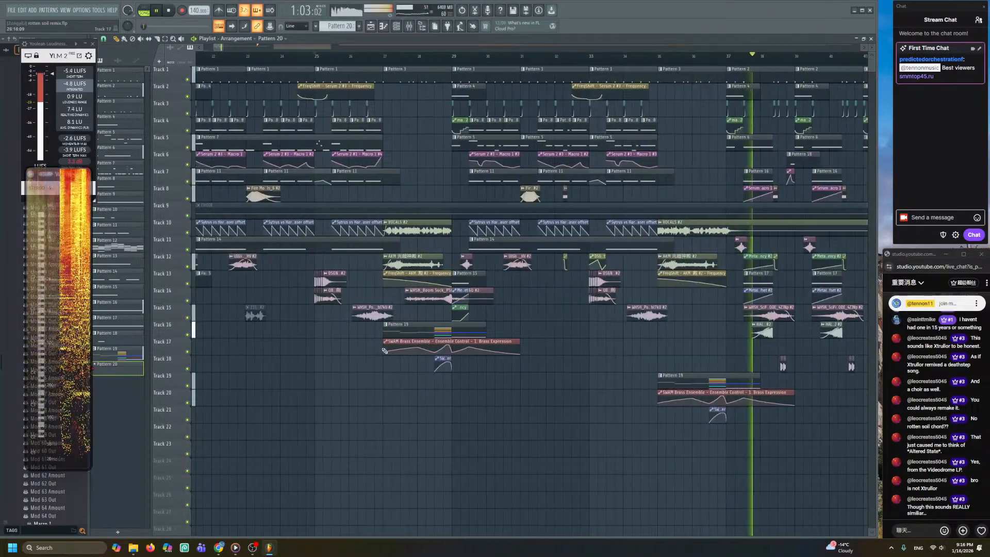
- Examine the layout of the whole drop during playback, then stop the arrangement
scroll(385, 363, down, 5)
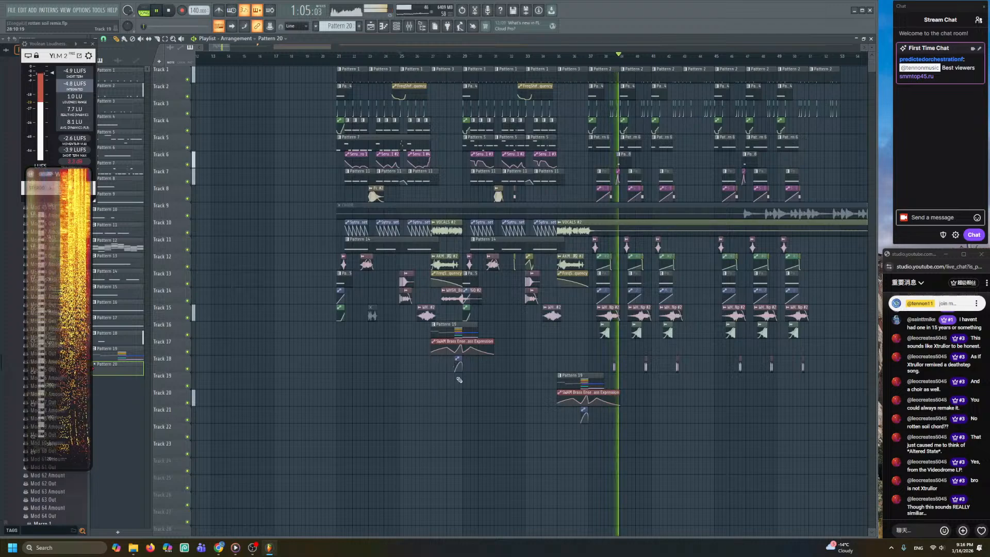
scroll(461, 394, up, 5)
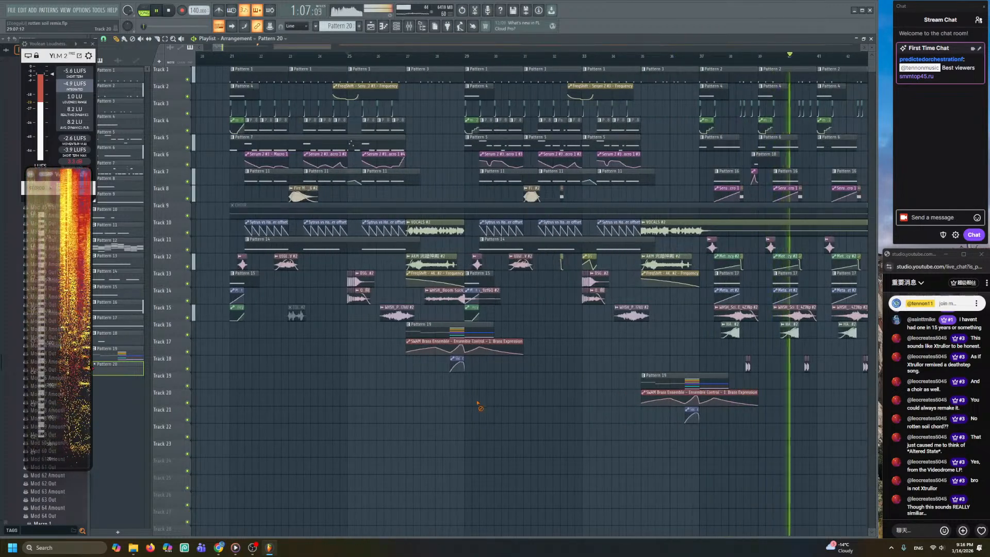
scroll(388, 427, down, 4)
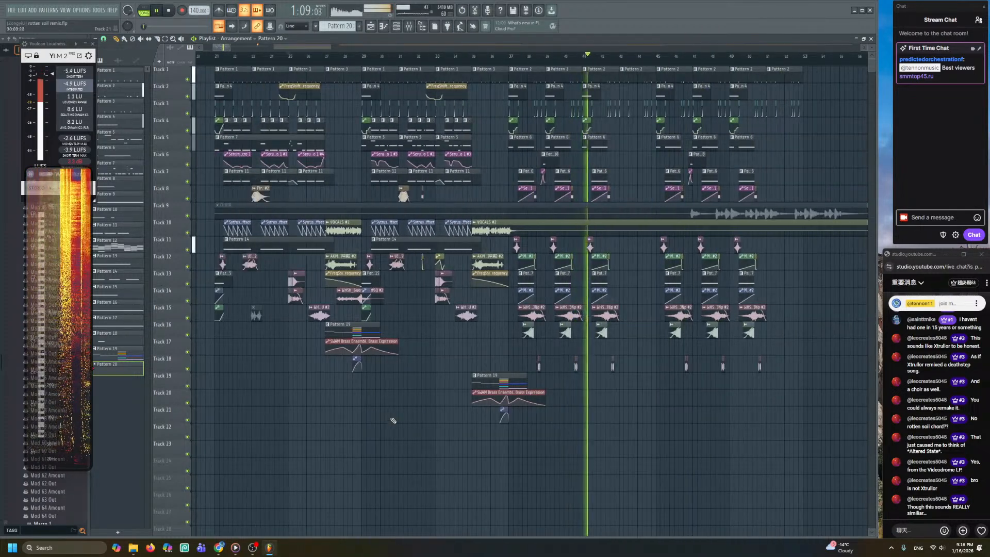
scroll(390, 417, down, 3)
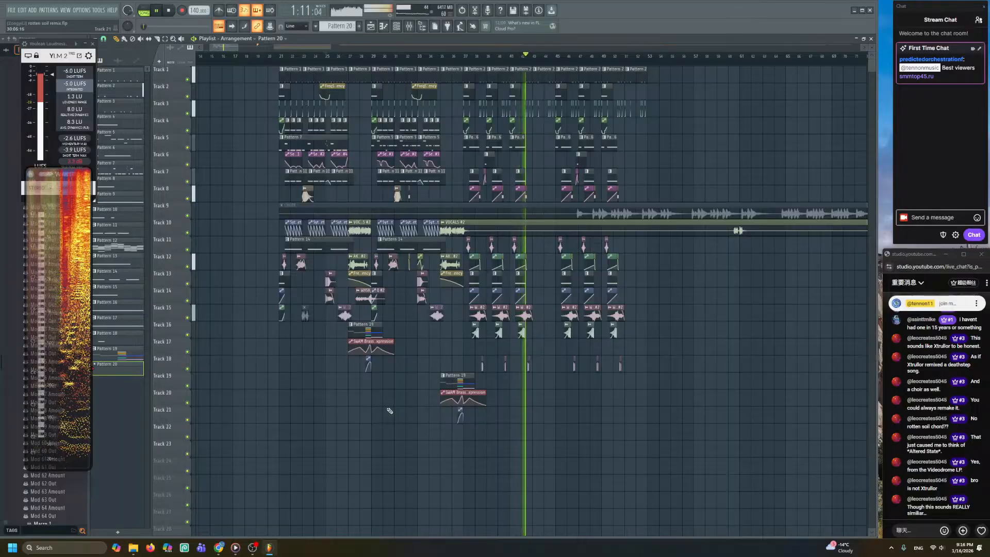
key(space)
scroll(387, 406, up, 2)
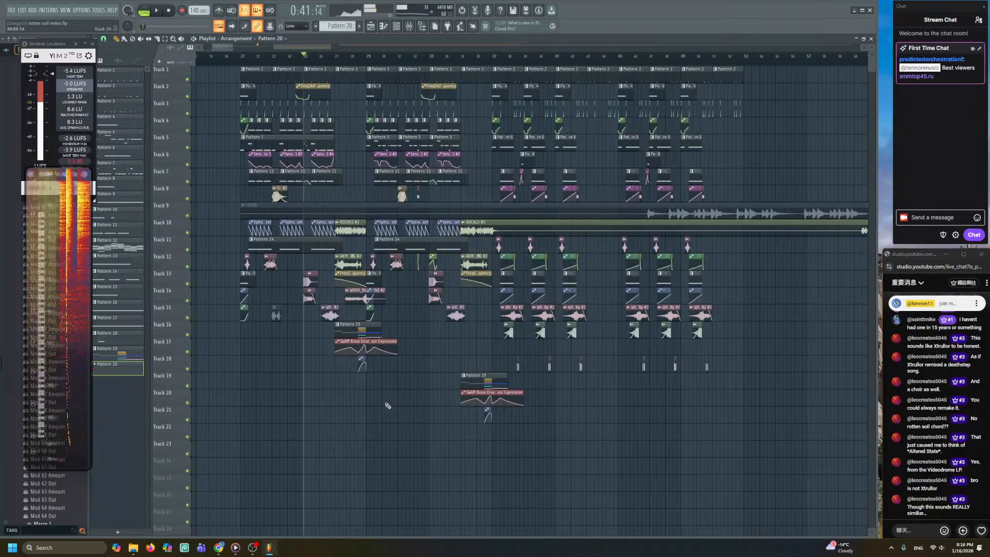
scroll(387, 406, up, 2)
- Audition the INTRO PIANO stem on its own from bar 145
scroll(407, 392, down, 10)
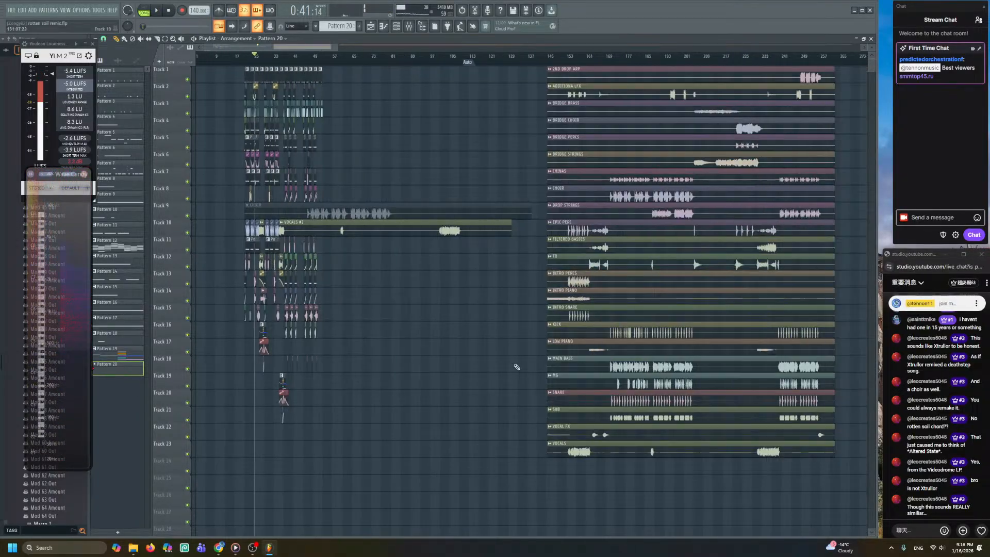
scroll(593, 304, up, 5)
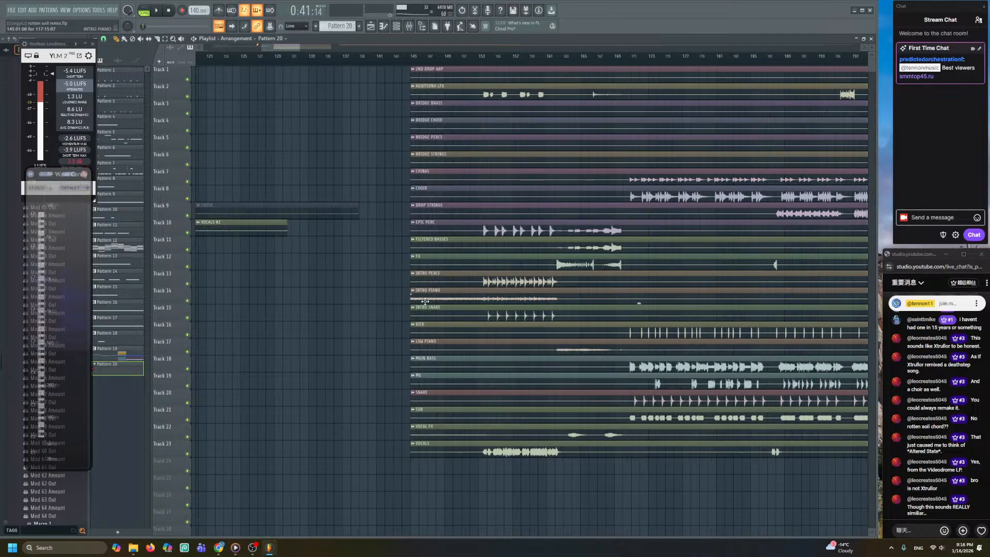
alt+right_click(411, 296)
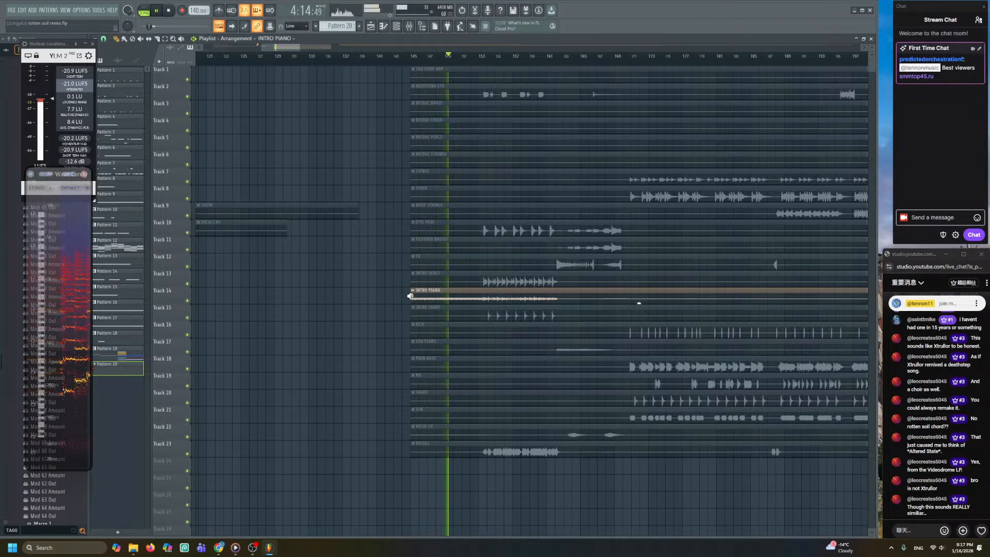
scroll(364, 308, down, 5)
drag(364, 308, 639, 364)
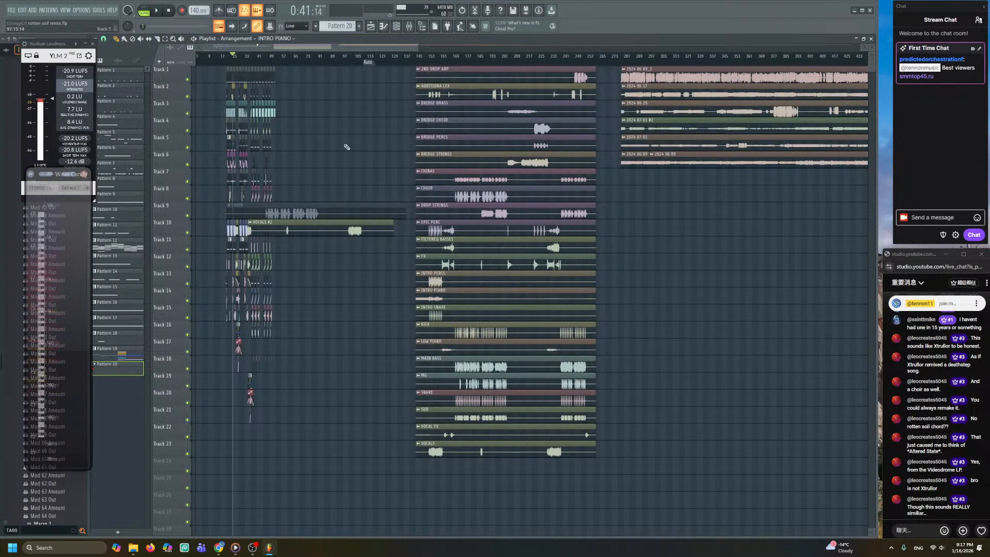
- Trim the VOCALS #2 clip at bar 35 to end just before bar 39 and delete the muted clip on Track 9
scroll(346, 147, up, 3)
mouse_move(298, 236)
mouse_down()
mouse_move(554, 236)
mouse_move(526, 224)
mouse_move(308, 242)
mouse_up()
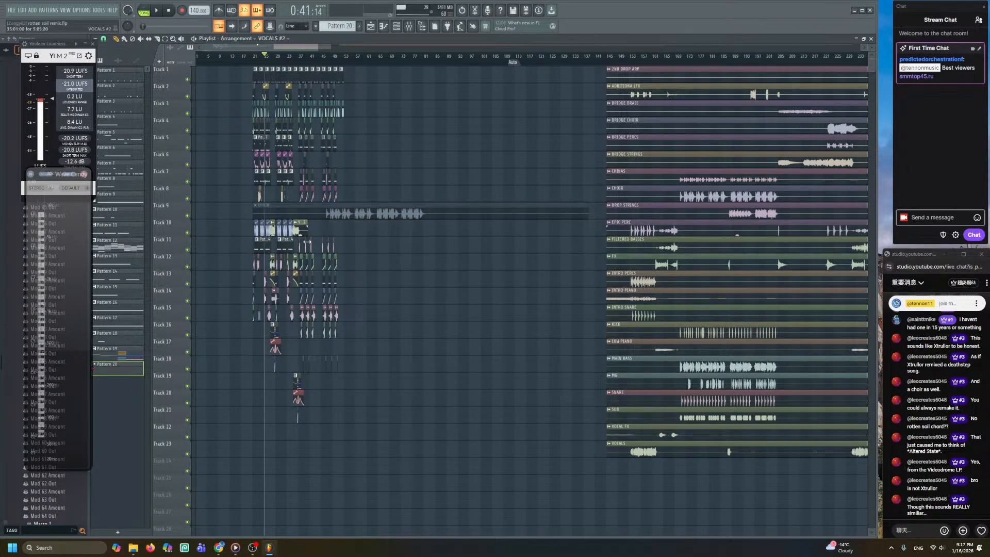
right_click(382, 218)
- Select the drop's clips on Track 10 and all tracks below it, and move them up one track
drag(403, 202, 248, 420)
key(shift+Up)
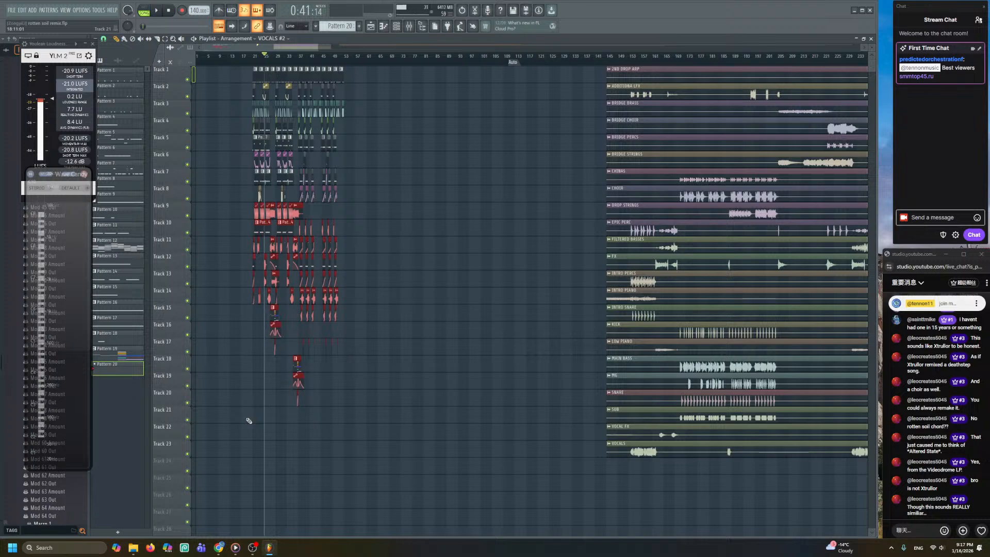
click(241, 423)
- Select all the drop's clips and move them four bars earlier so the drop starts at bar 17
scroll(292, 359, up, 3)
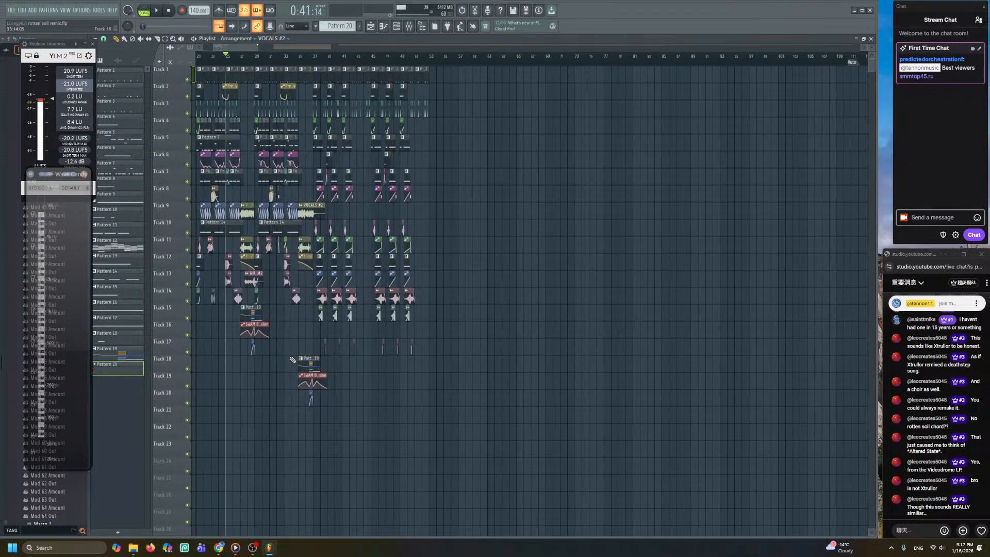
drag(295, 356, 503, 419)
drag(298, 457, 614, 87)
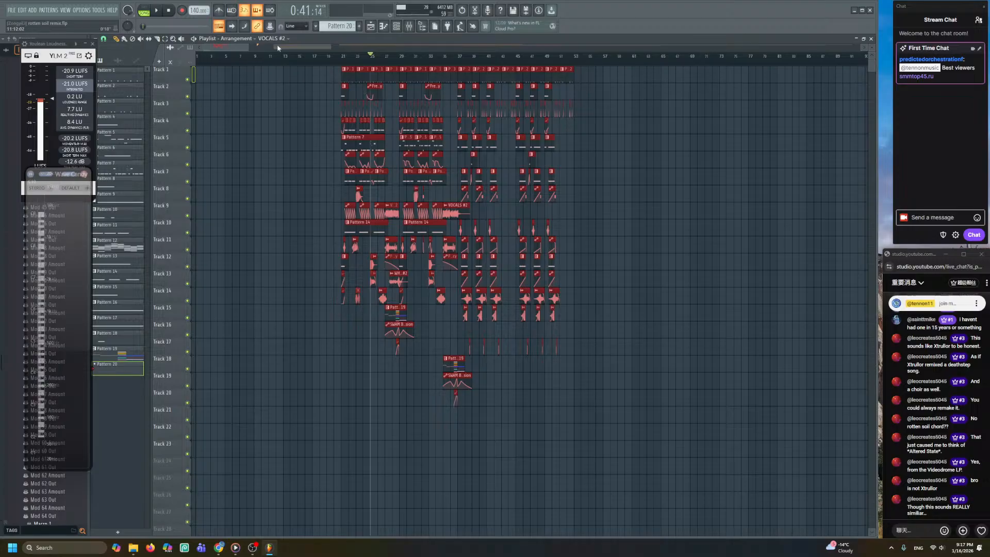
scroll(277, 48, up, 4)
drag(601, 79, 526, 75)
scroll(488, 159, up, 4)
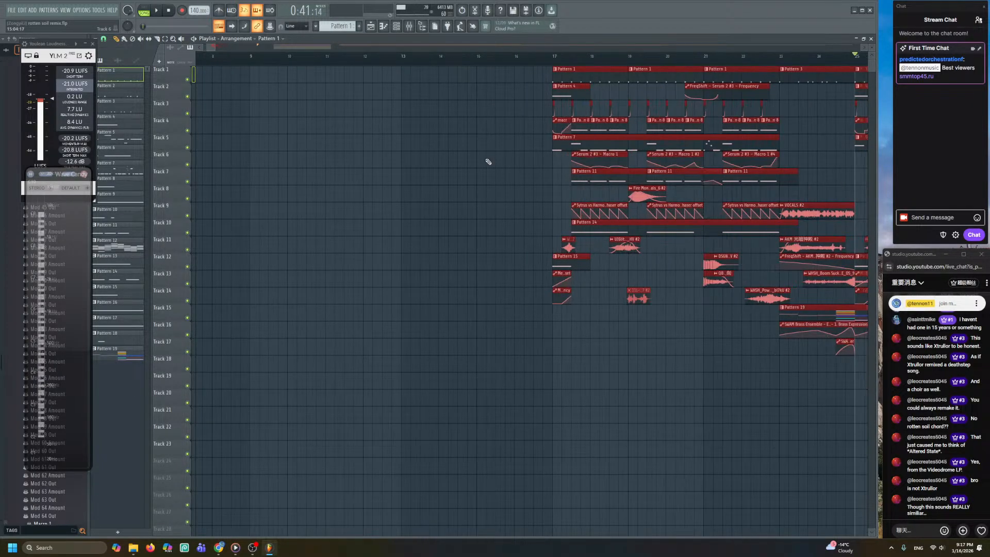
- Play the repositioned drop from bar 17 and clear the clip selection
scroll(488, 162, down, 6)
drag(453, 181, 503, 371)
scroll(365, 266, down, 3)
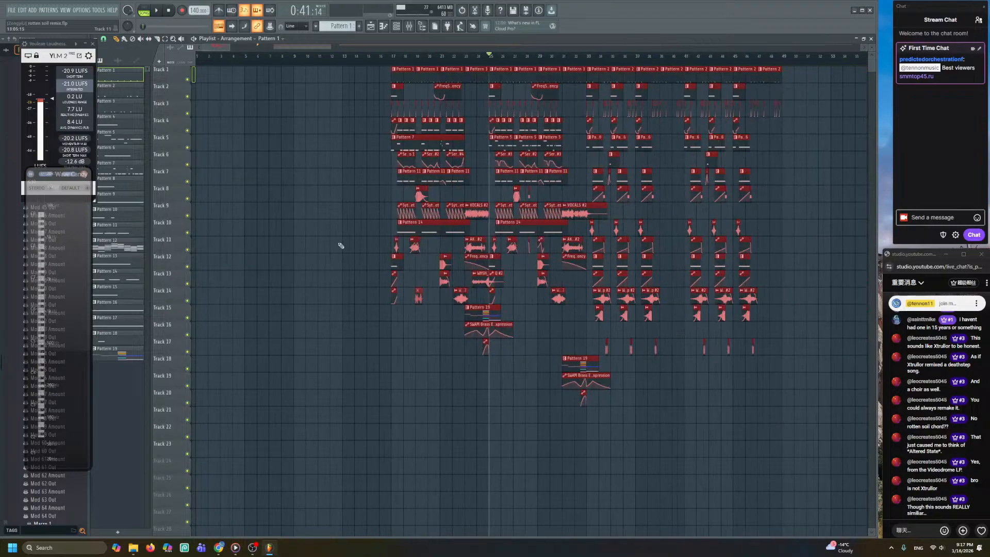
click(390, 64)
key(space)
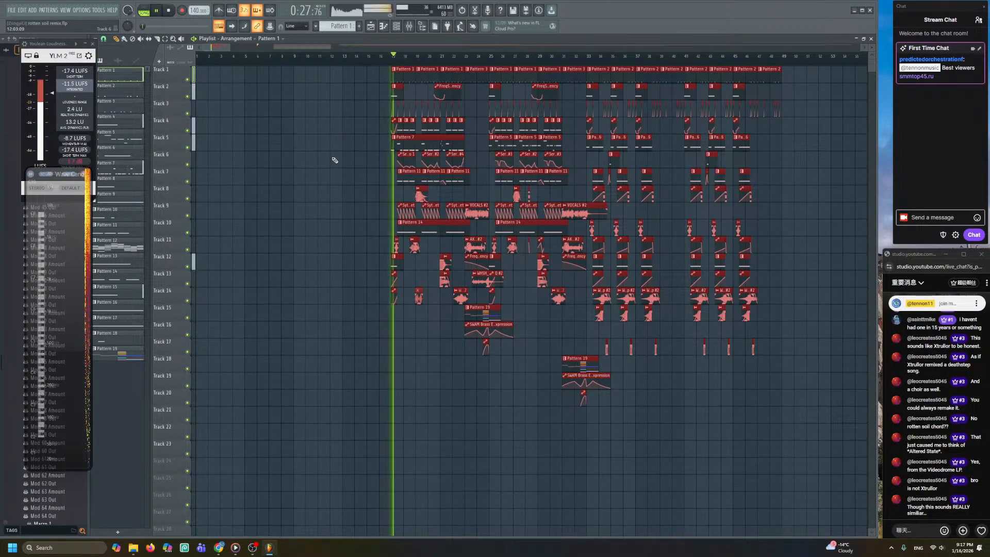
scroll(325, 177, up, 2)
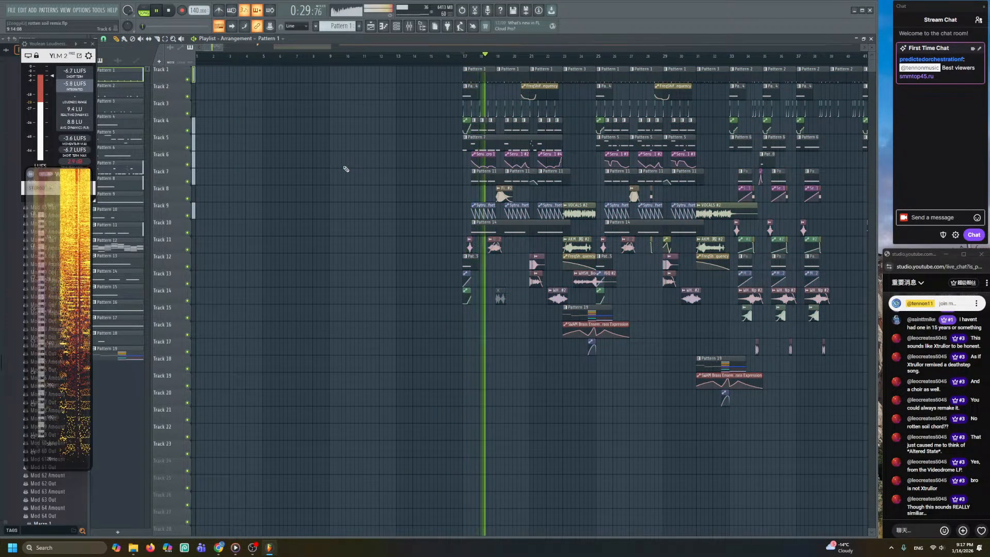
- Stop playback and add a new Pianoteq 9 instrument channel
key(space)
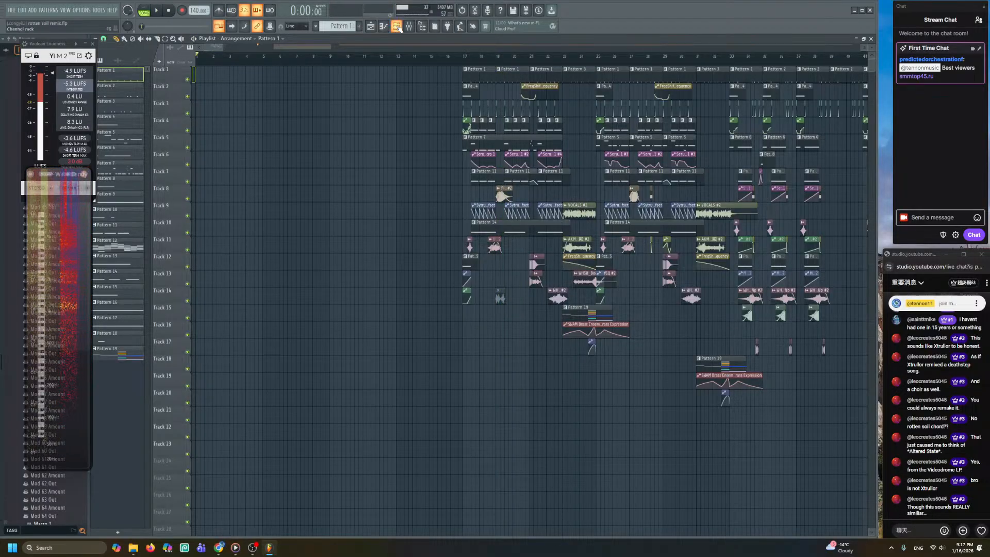
click(397, 26)
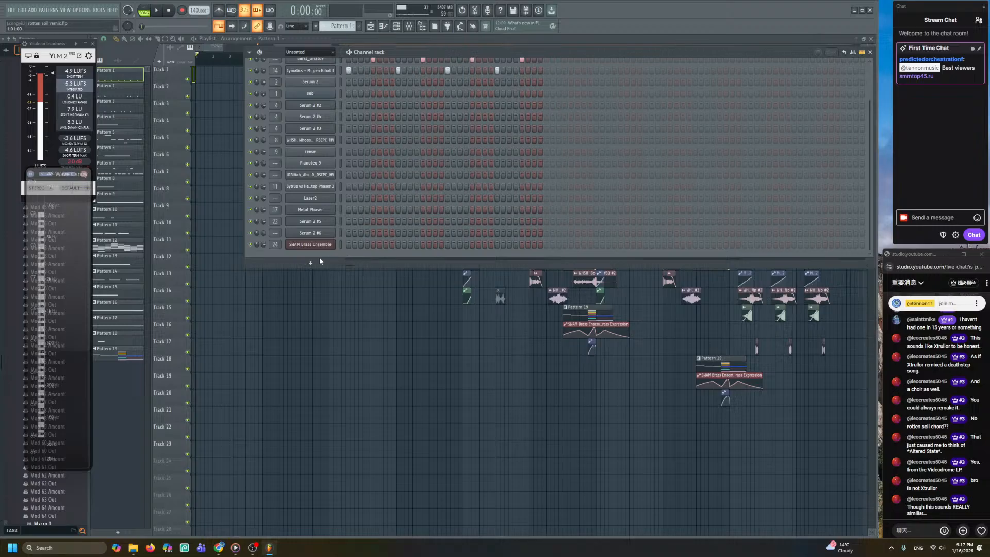
click(320, 263)
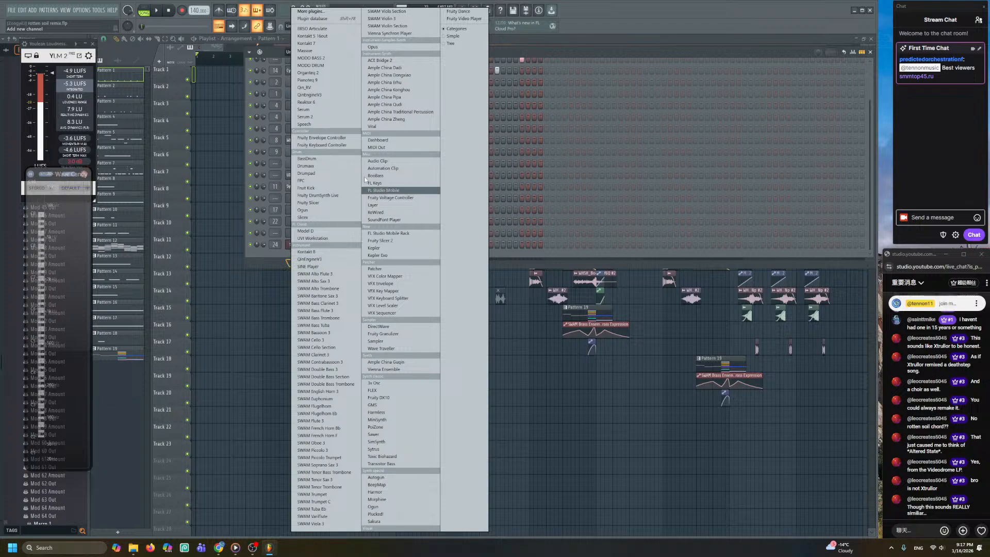
click(309, 80)
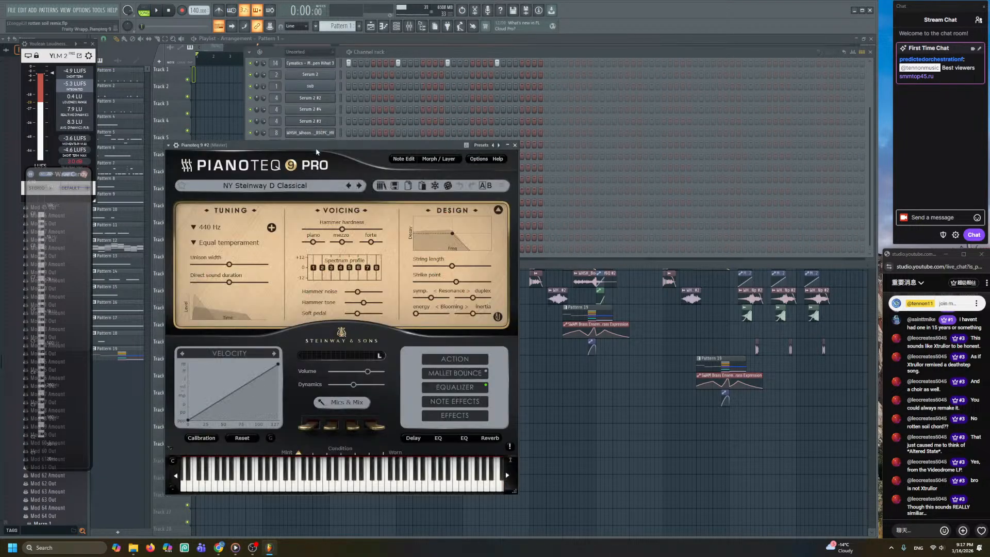
- Load the Celtic Harp Daily preset in the new Pianoteq 9 channel and play a few test notes
click(303, 186)
mouse_move(381, 228)
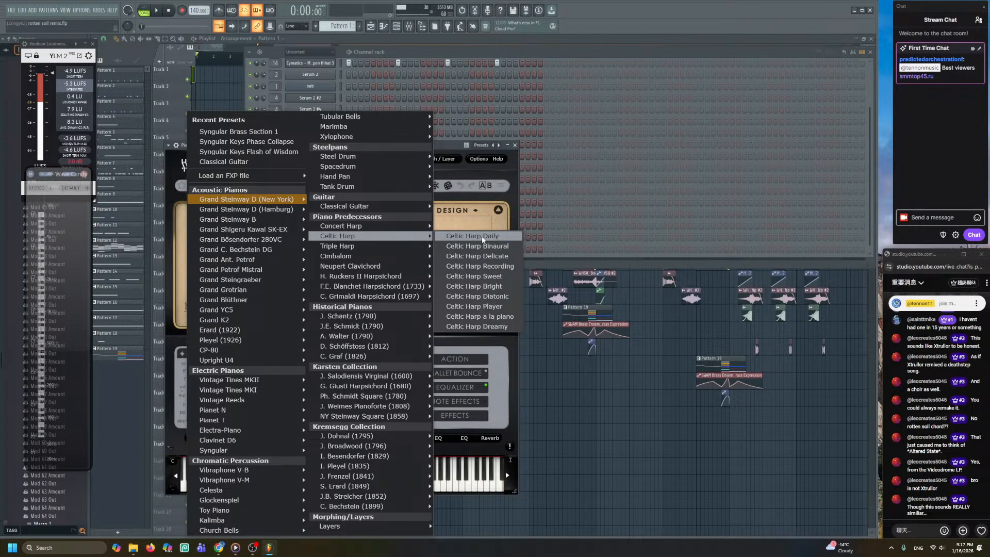
click(483, 239)
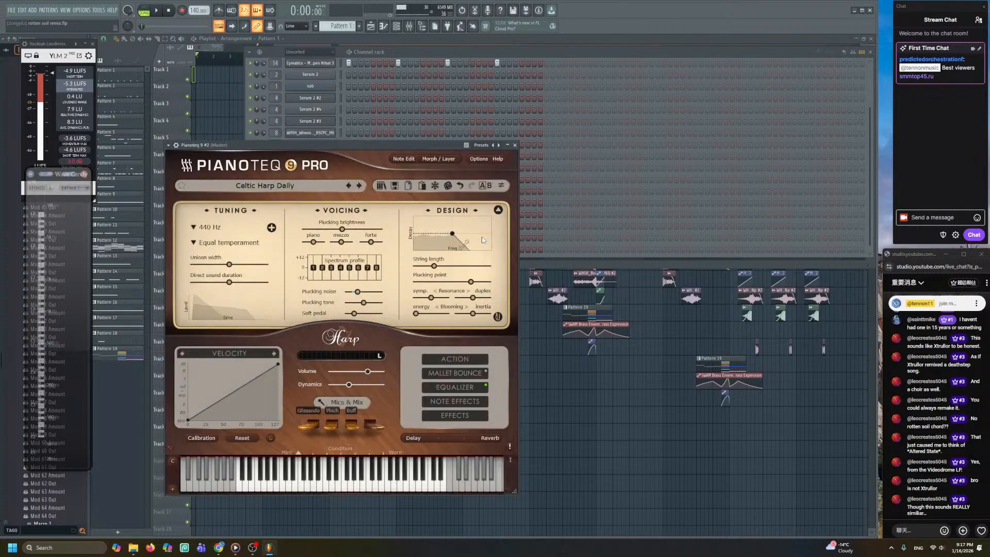
key(n)
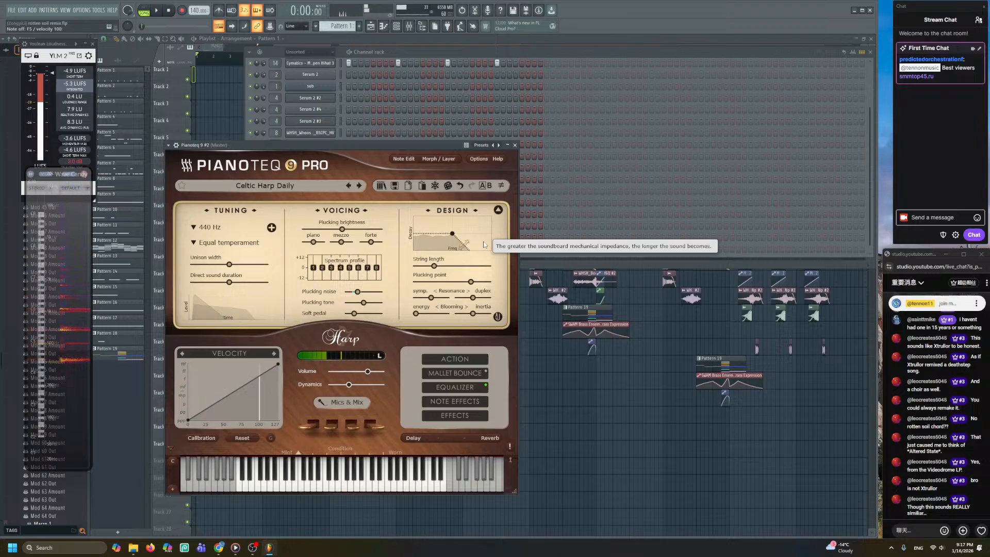
key(r)
click(514, 146)
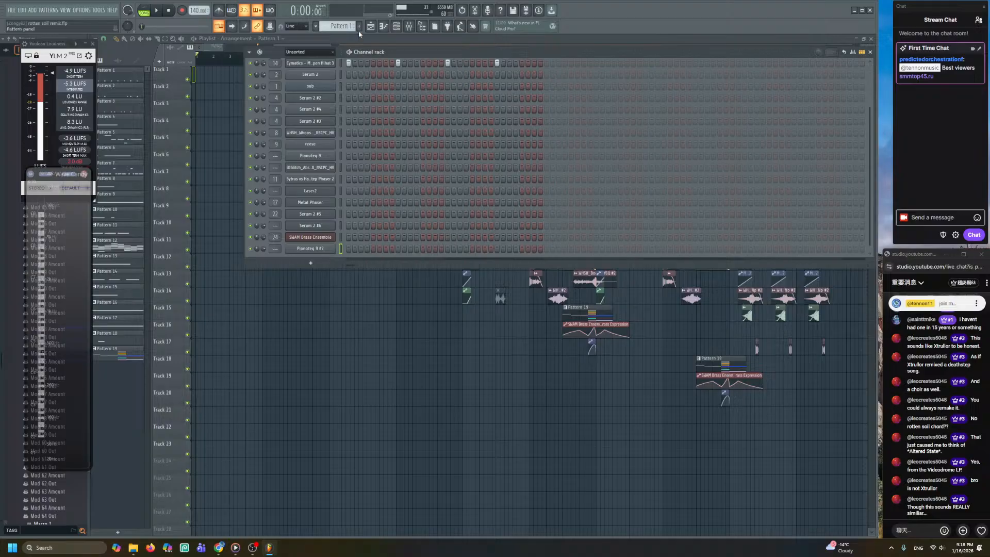
- Load the H. Ruckers II Harpsichord L8' + U8' + 4' preset in the new Pianoteq 9 channel and set its tuning to 440 Hz
click(323, 250)
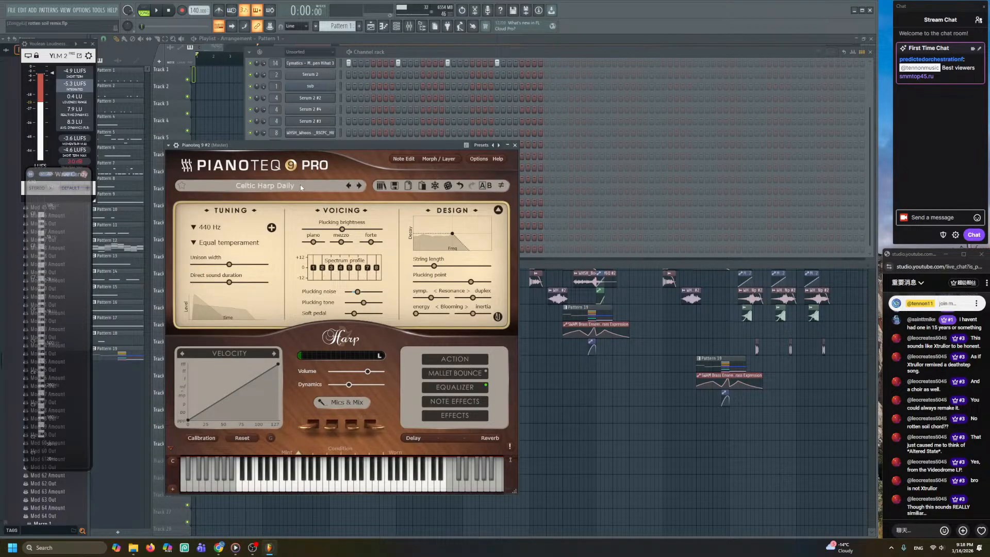
click(302, 187)
mouse_move(390, 351)
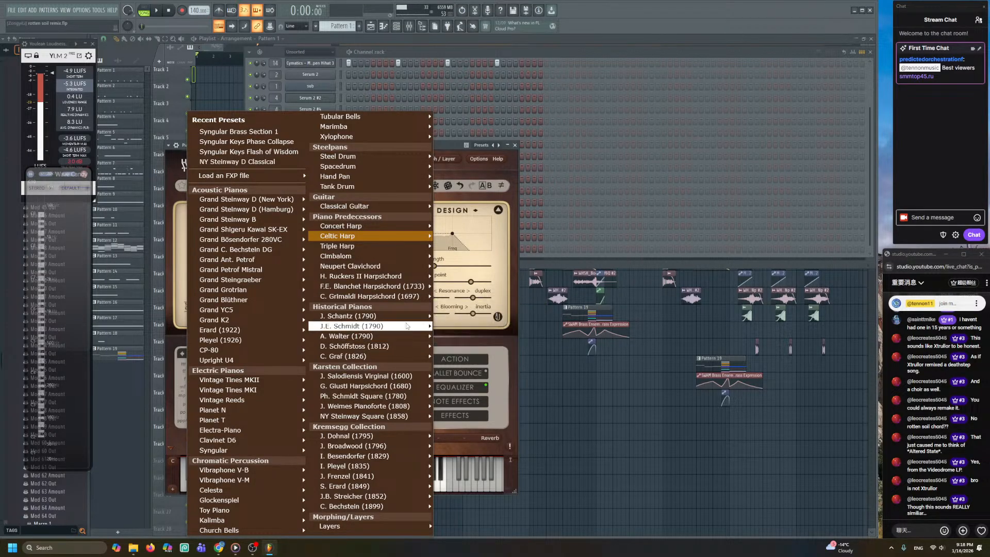
mouse_move(414, 302)
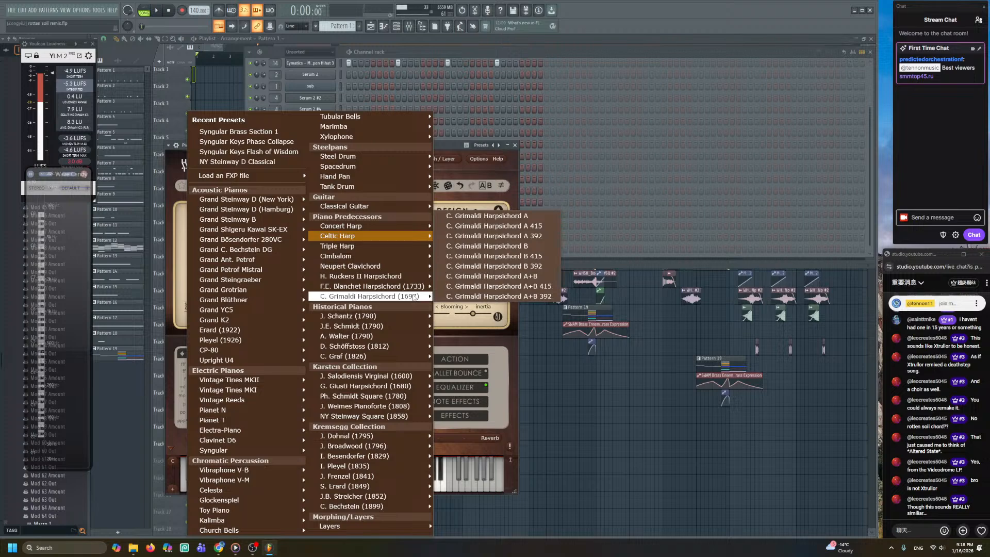
mouse_move(408, 280)
click(547, 226)
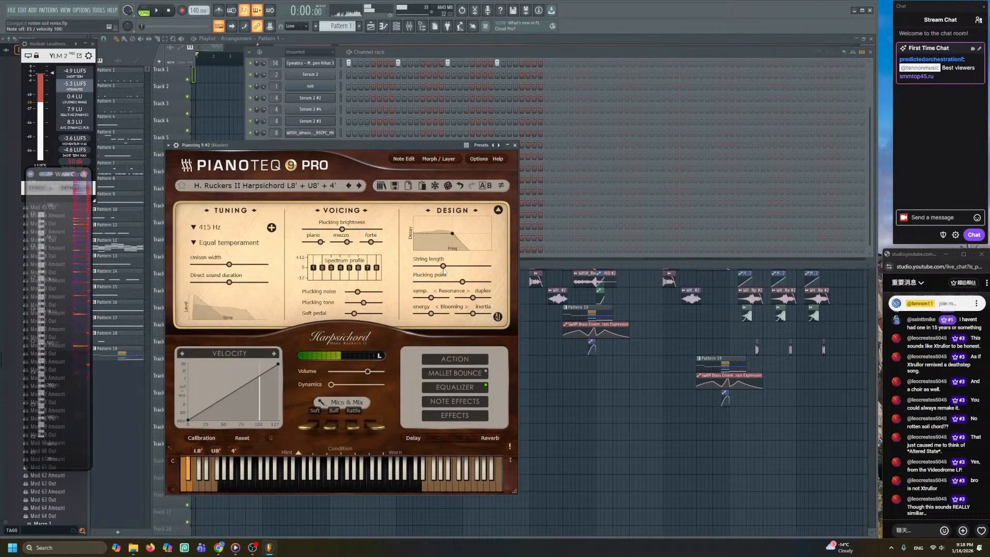
click(196, 230)
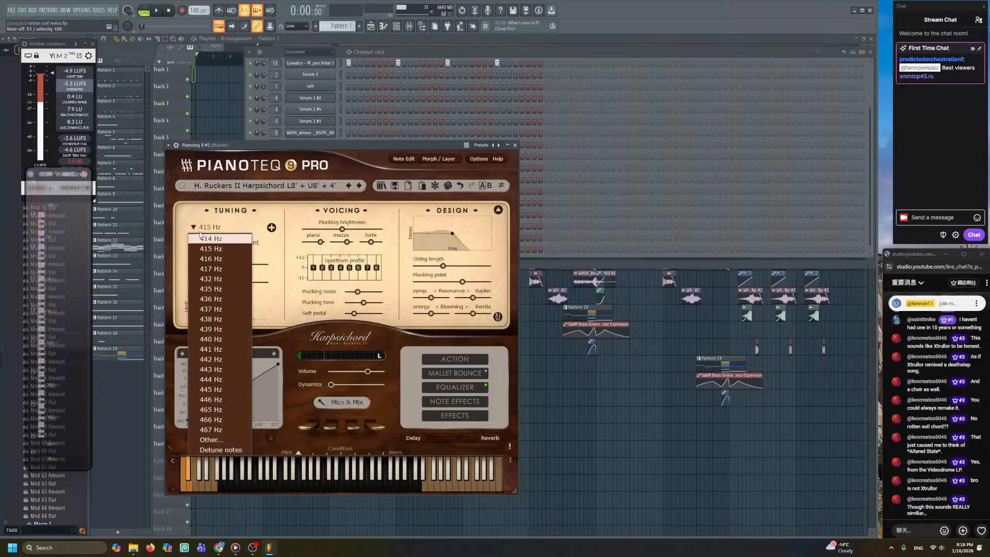
click(212, 341)
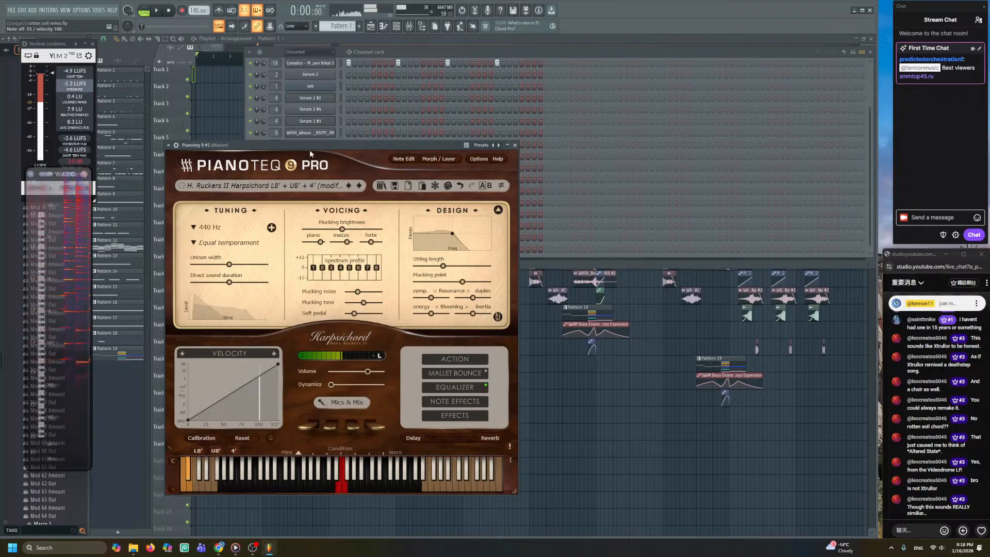
click(514, 145)
- Add an Organteq 2 instrument channel and play test notes with its Baroque Cathedral I preset
click(308, 264)
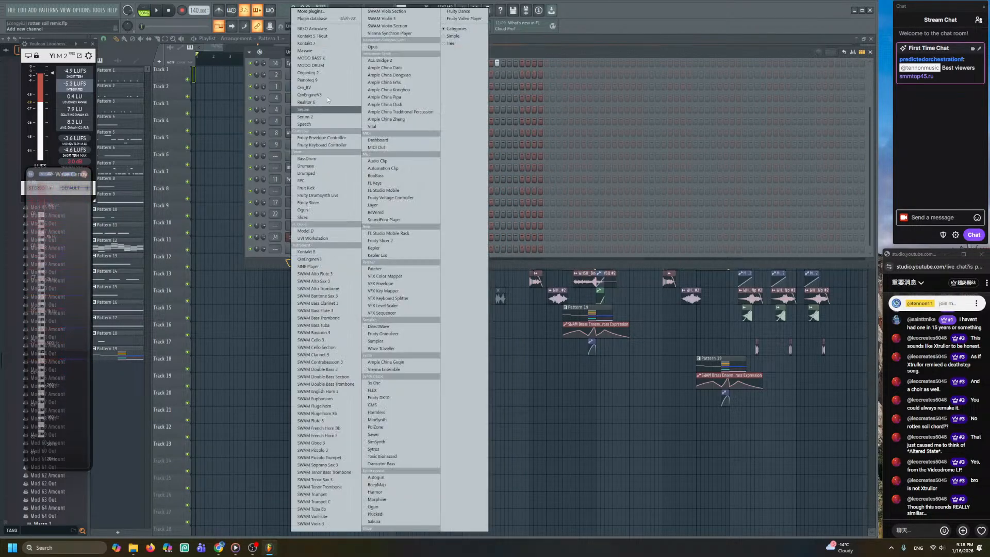
click(319, 80)
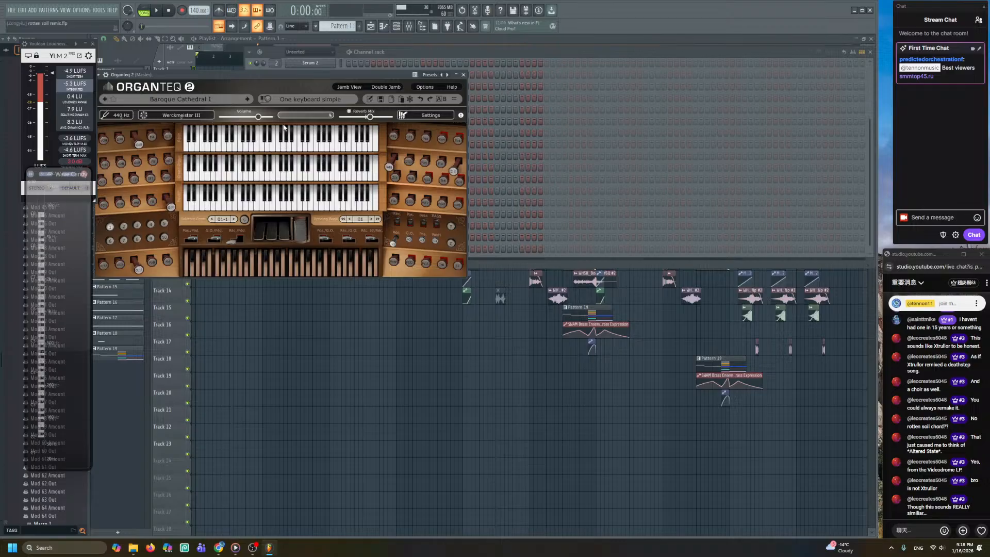
drag(297, 73, 395, 192)
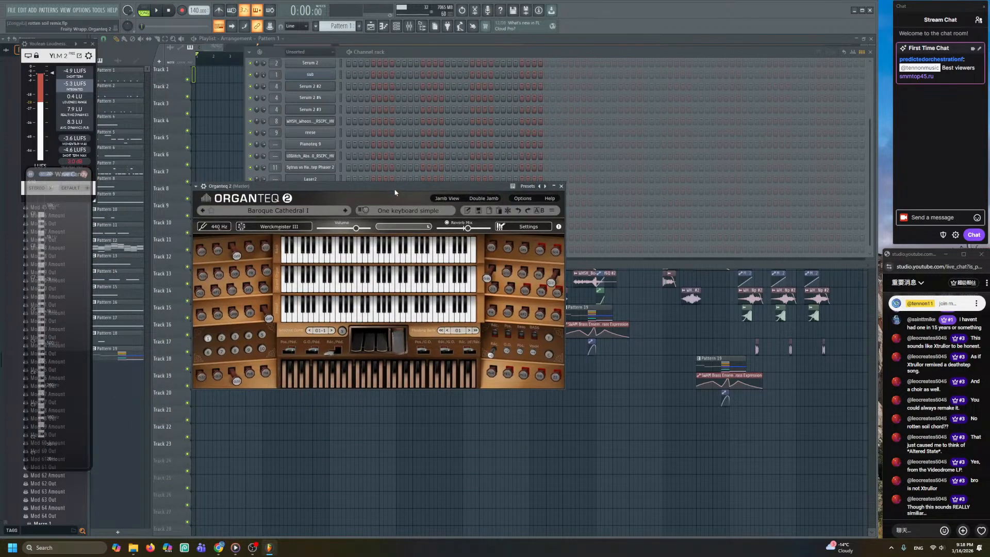
key(c)
key(v)
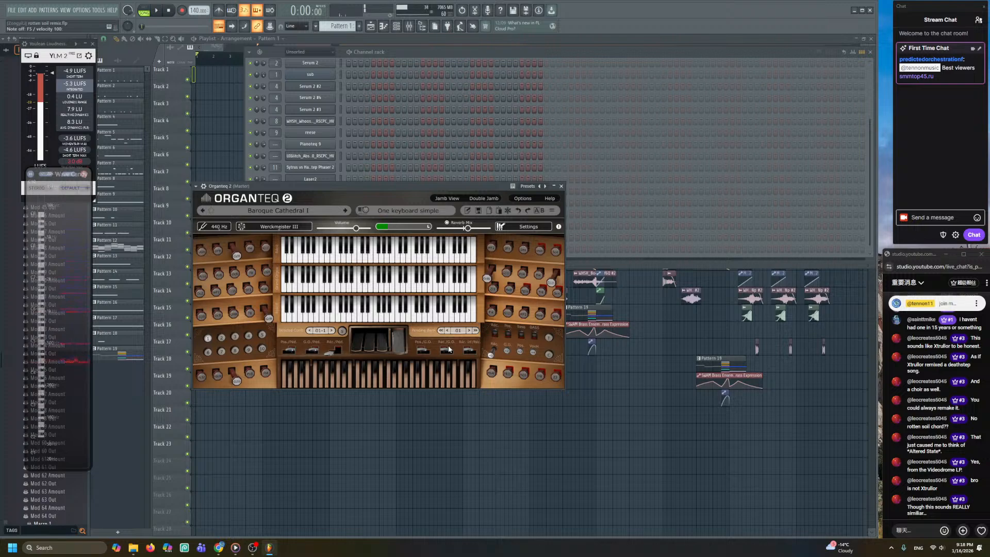
- Test Organteq notes with the Crescendo Pedal raised to 94% and lowered again, and toggle a Grand Orgue stop
drag(400, 350, 407, 287)
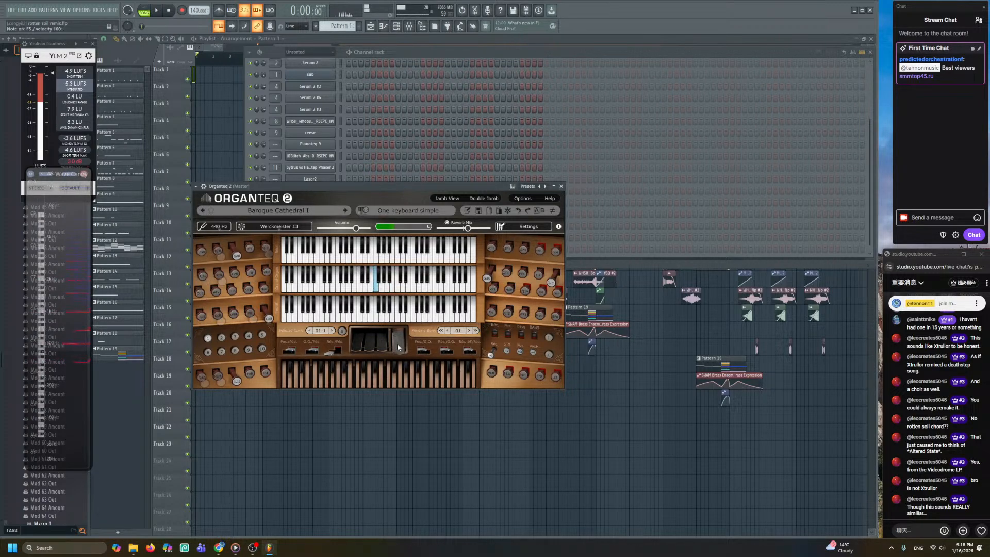
key(m)
key(c)
key(v)
key(c)
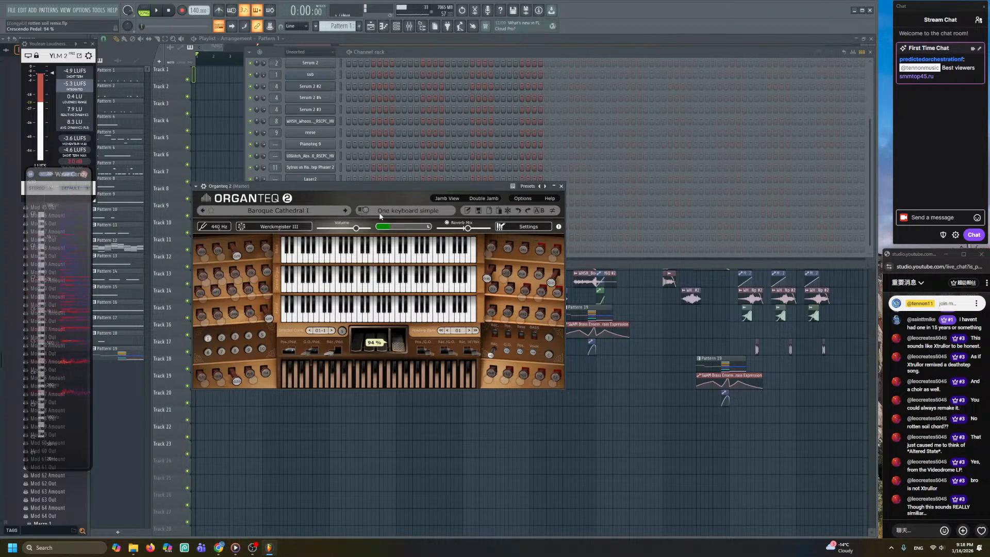
key(v)
drag(396, 338, 405, 405)
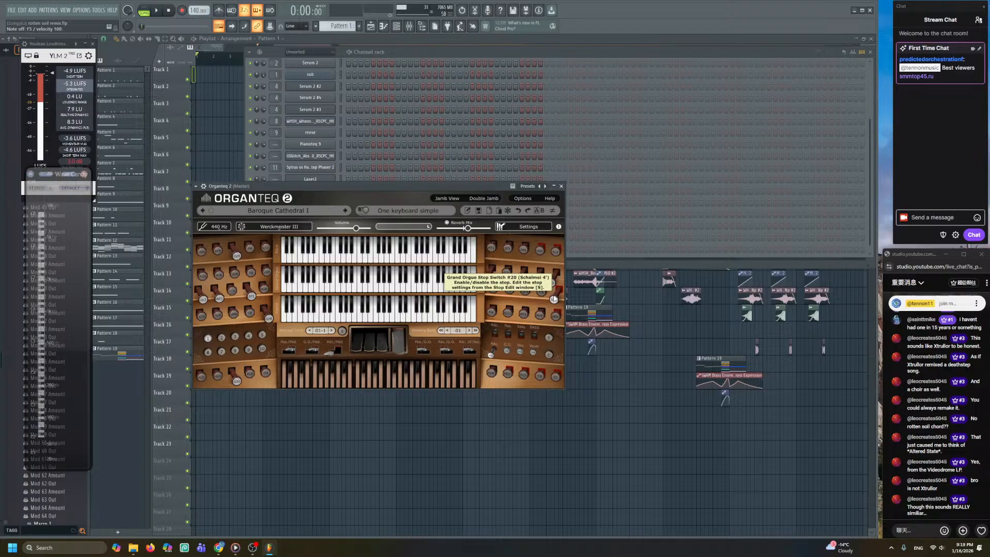
click(519, 283)
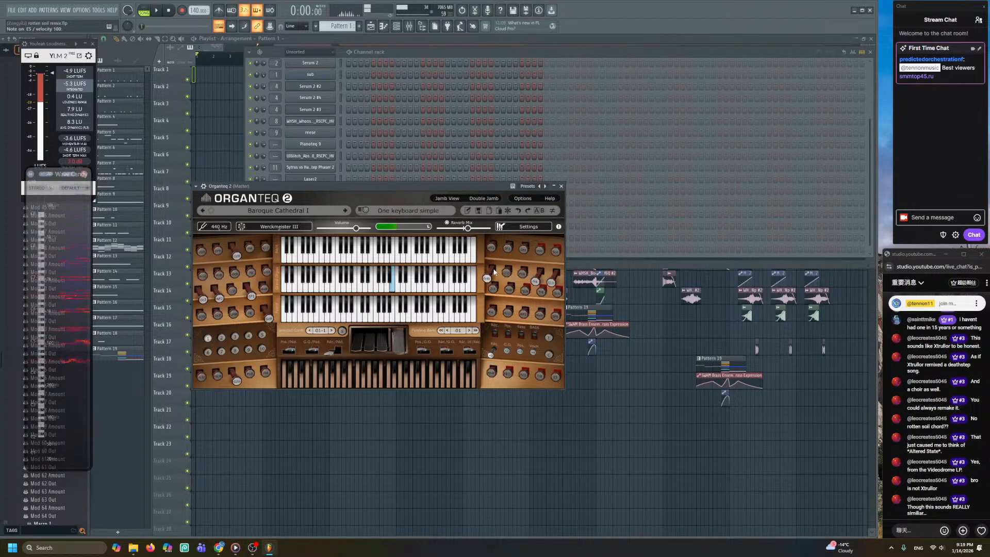
- Play the INTRO PIANO stem on Track 14 by itself from its start at bar 145
right_click(557, 430)
scroll(563, 360, down, 1)
drag(549, 309, 308, 290)
drag(691, 296, 160, 279)
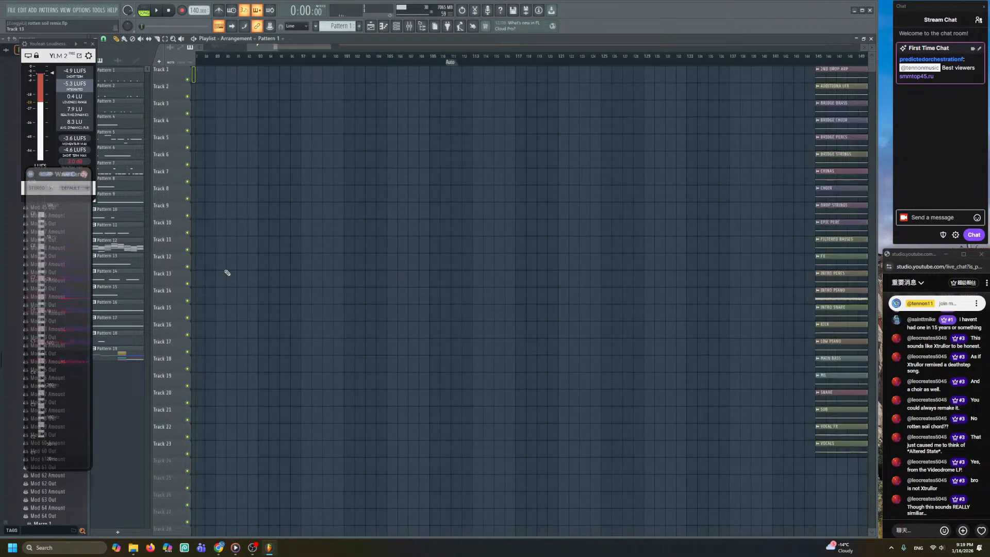
drag(793, 276, 399, 259)
scroll(399, 259, up, 2)
click(353, 269)
key(space)
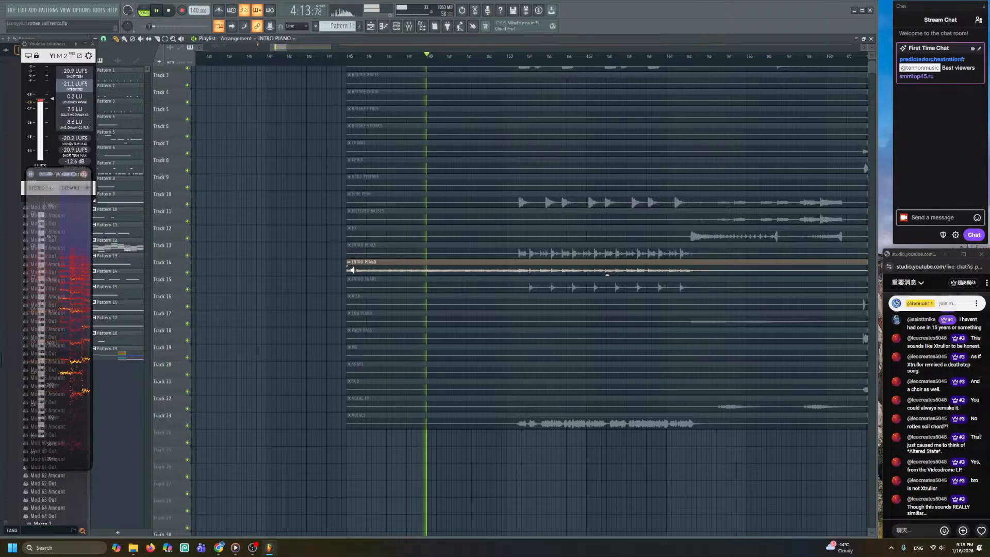
key(space)
- Open the Organteq 2 channel's piano roll and create a new empty pattern for it
click(397, 25)
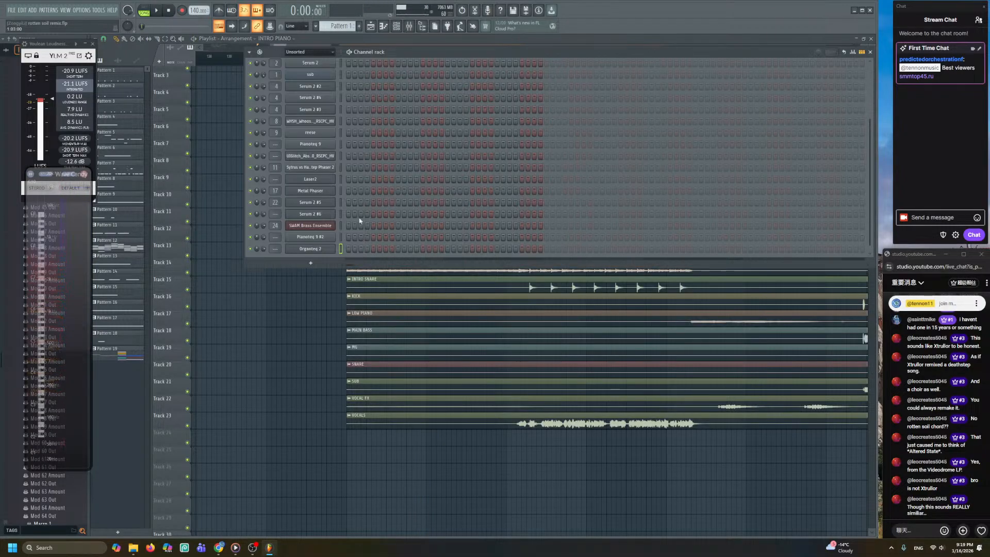
right_click(329, 252)
click(345, 251)
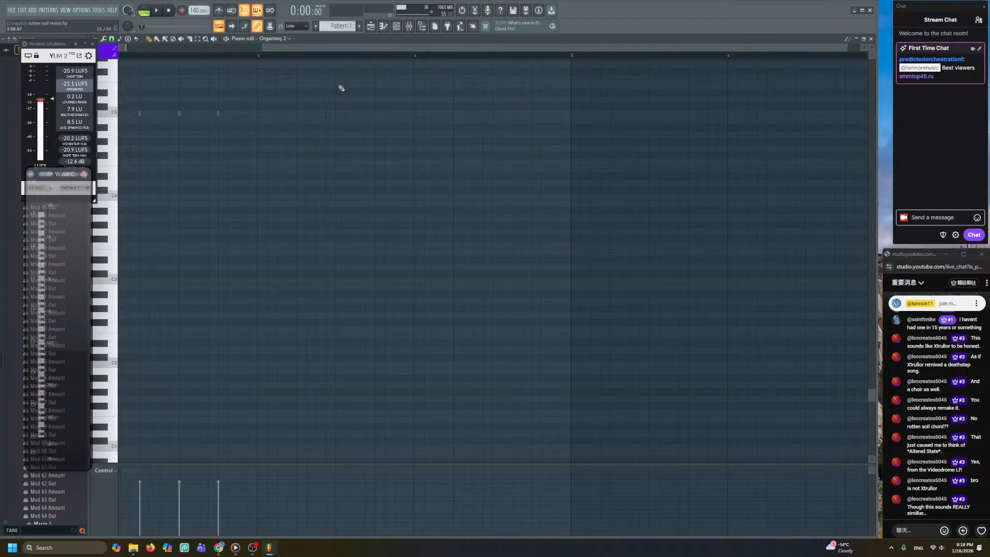
click(359, 26)
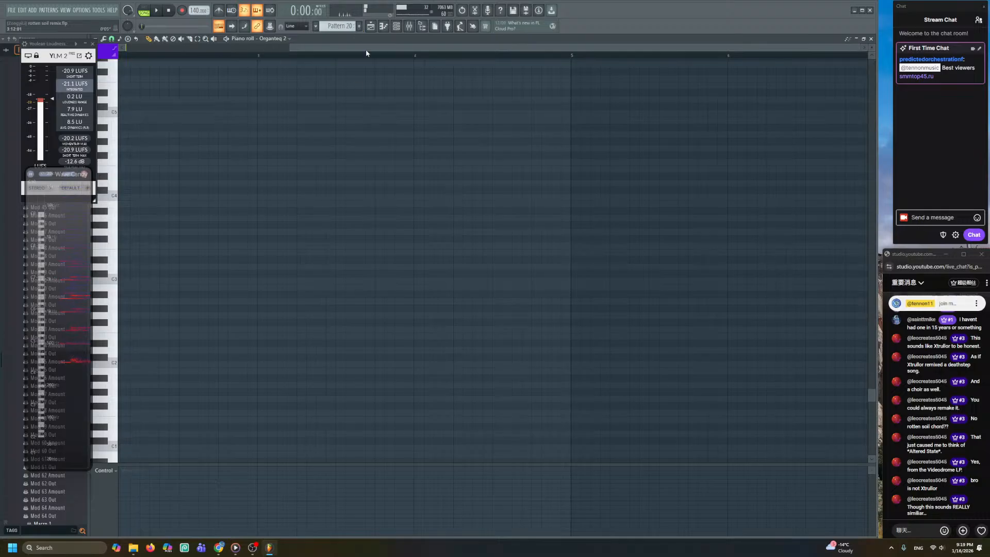
scroll(184, 225, up, 5)
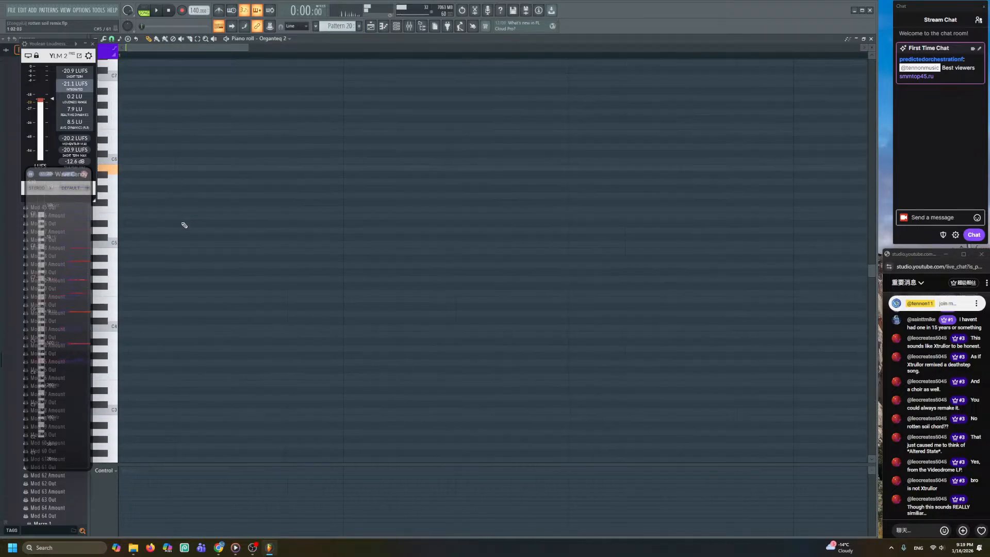
- Draw a one-bar phrase in the Organteq 2 piano roll: quarter-bar notes B5 and E5, followed by a half-bar F5
drag(124, 225, 90, 227)
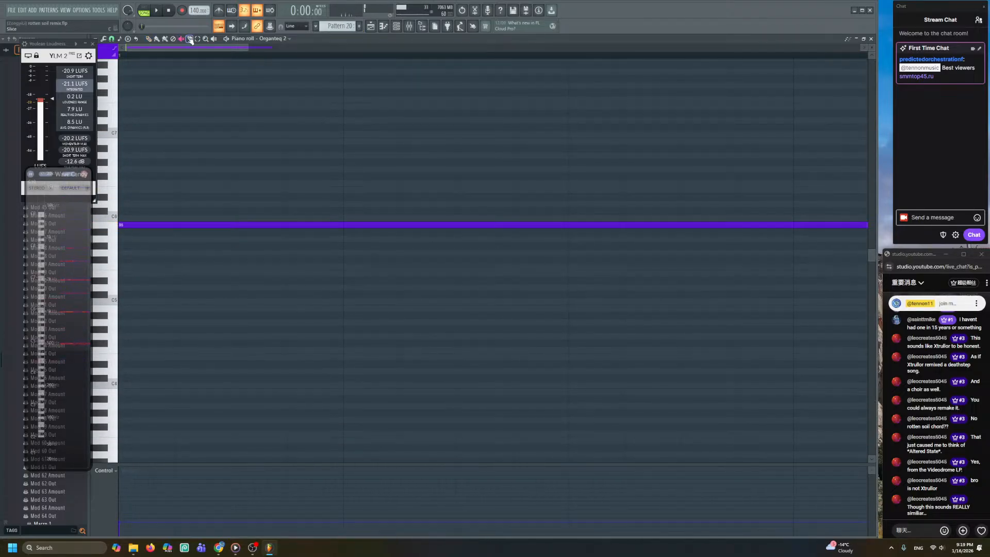
drag(379, 284, 344, 290)
scroll(152, 56, down, 4)
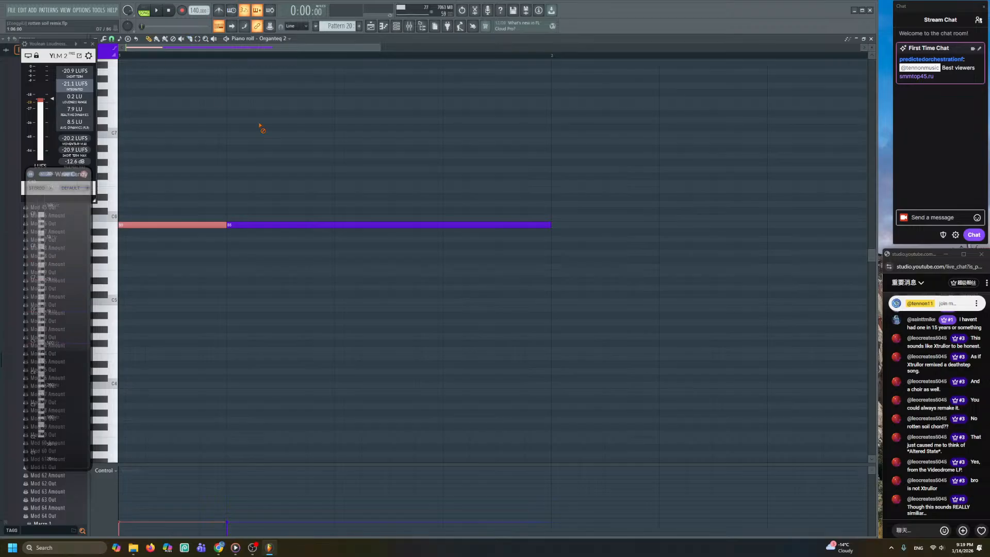
right_click(232, 226)
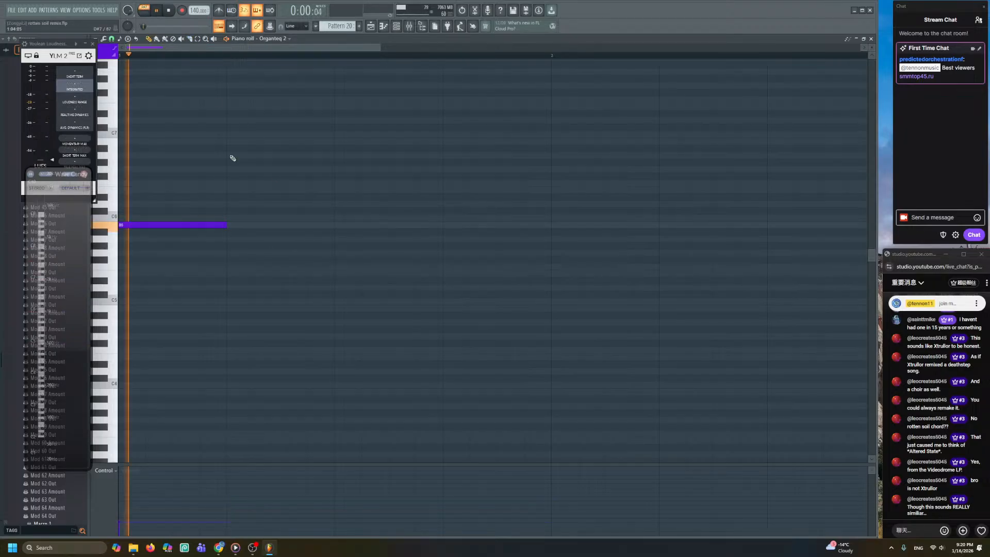
click(230, 273)
key(space)
click(338, 265)
key(space)
- Duplicate the one-bar B5, E5, F5 phrase into bar 2
scroll(547, 280, down, 2)
key(ctrl+a)
key(ctrl+b)
- Recolour all the notes of both bars white
key(ctrl+a)
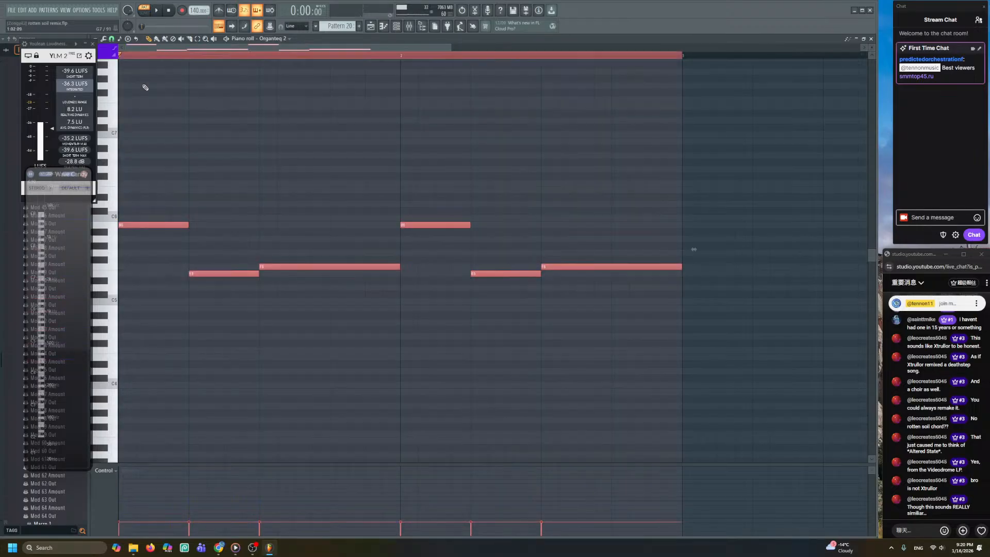
click(110, 53)
click(100, 74)
key(ctrl+d)
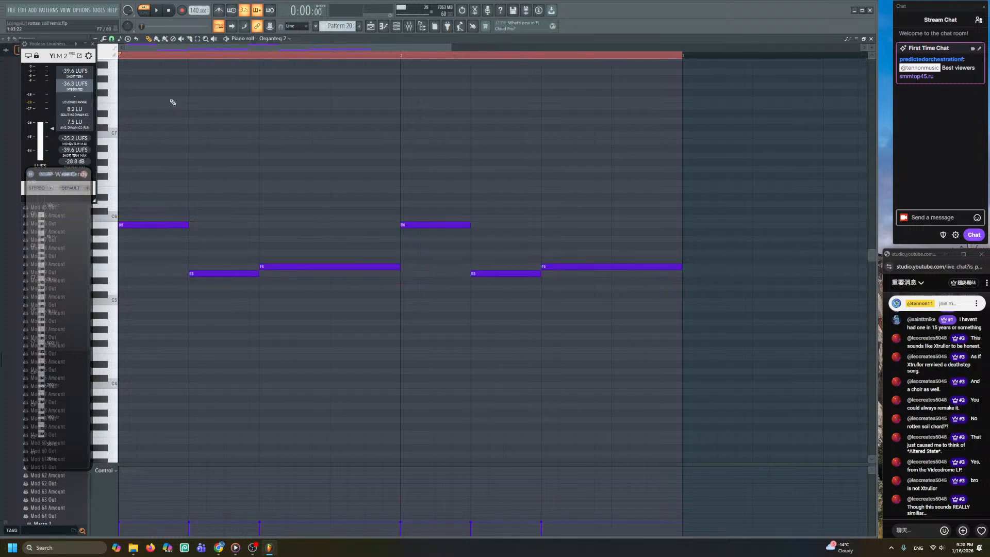
key(ctrl+a)
key(alt+c)
key(ctrl+d)
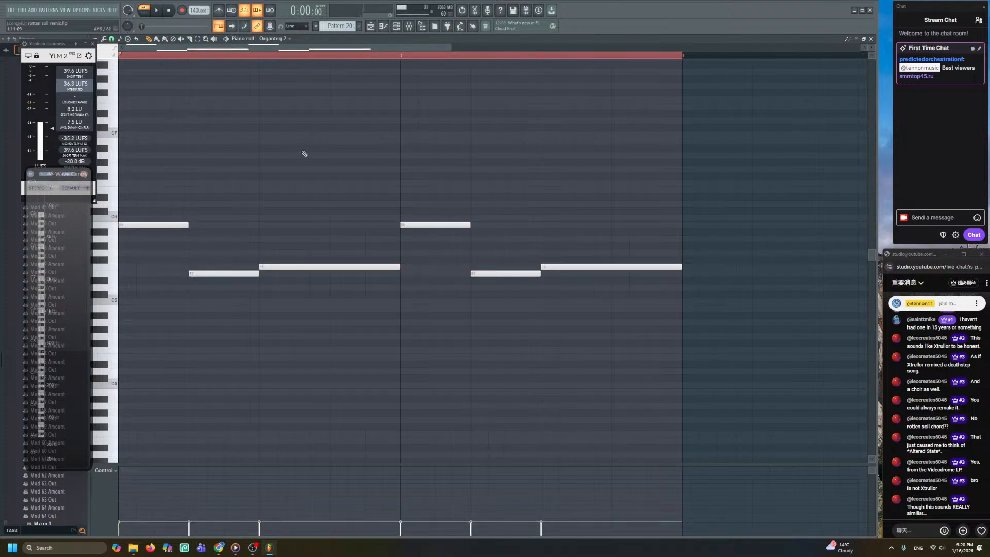
- Raise the velocity of all the notes to an even, higher level and play the pattern
scroll(179, 119, down, 2)
key(space)
key(space)
drag(425, 493, 69, 492)
key(space)
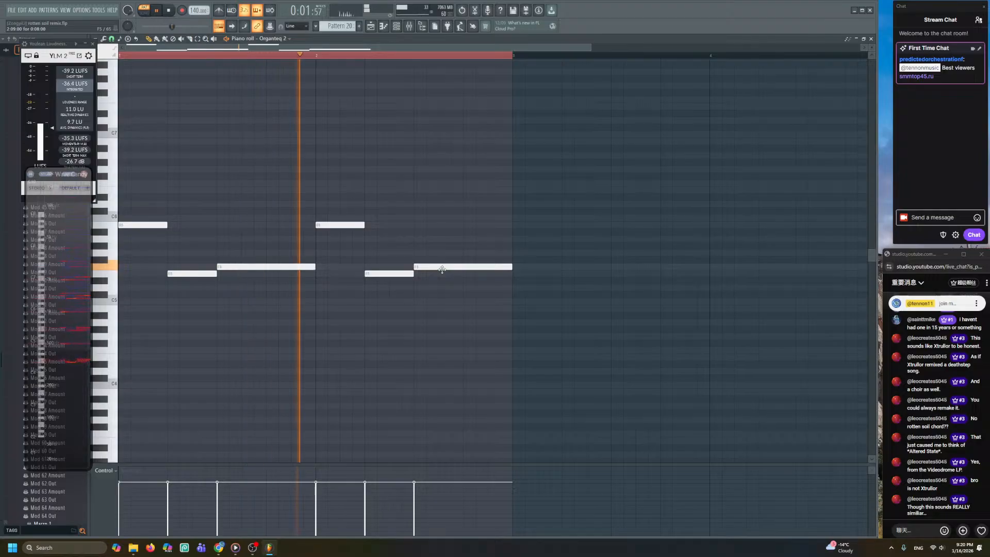
key(space)
- Duplicate the phrase in bar 2 into bar 3 and play the pattern
drag(338, 217, 465, 302)
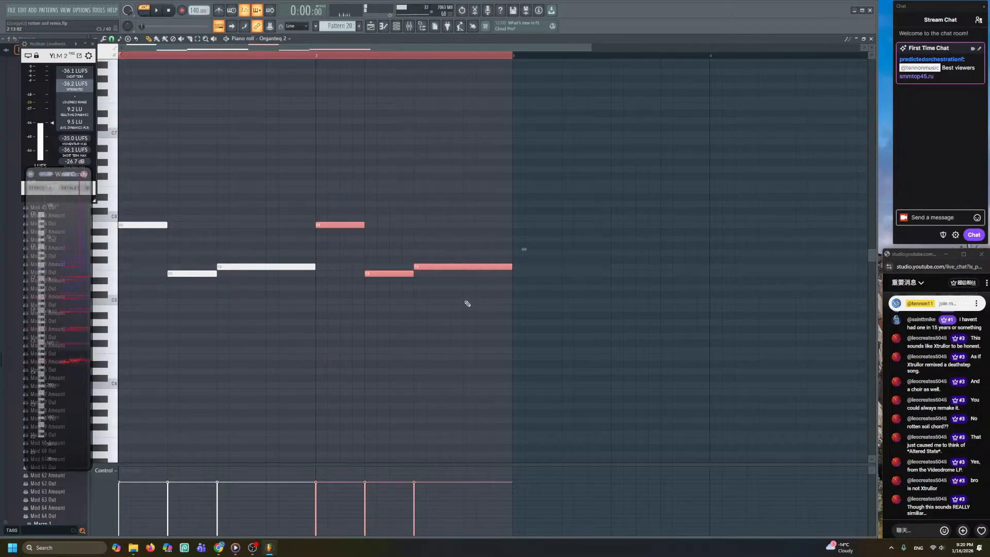
key(ctrl+b)
drag(639, 226, 442, 225)
key(ctrl+d)
key(space)
scroll(527, 186, down, 2)
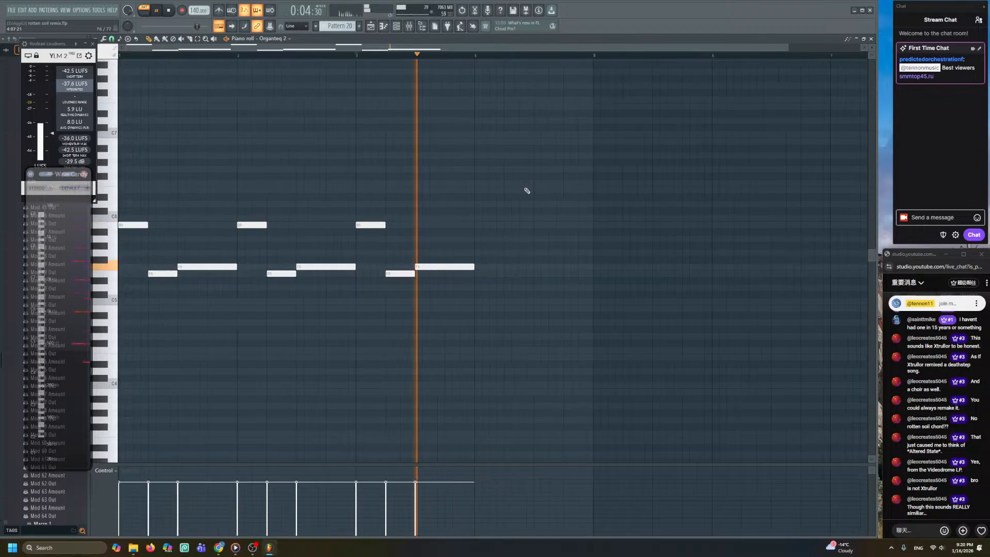
key(space)
click(471, 227)
click(537, 267)
right_click(483, 225)
right_click(517, 273)
right_click(547, 266)
- Draw four quarter-bar notes in bar 4: C6, E5, F5 and A5
click(474, 217)
click(506, 273)
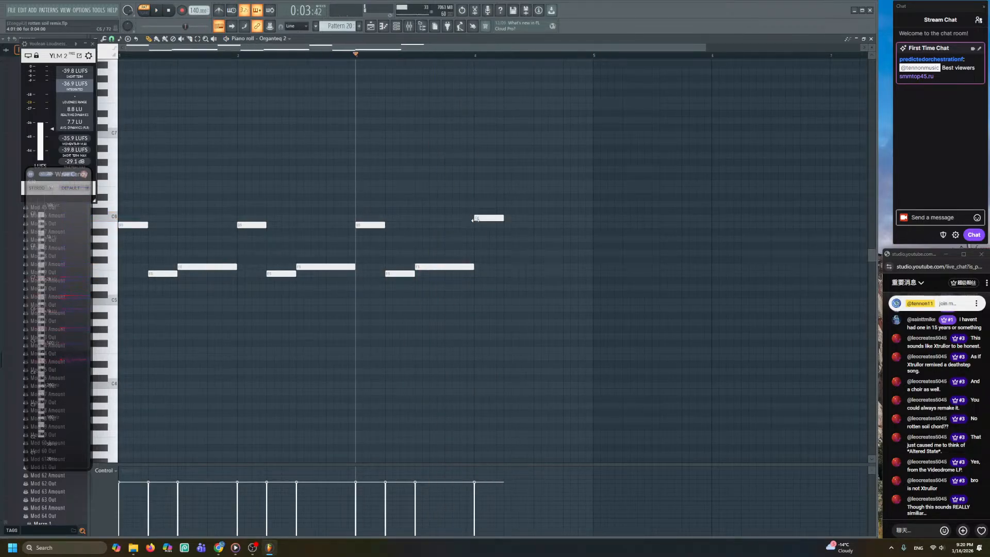
click(535, 266)
click(564, 238)
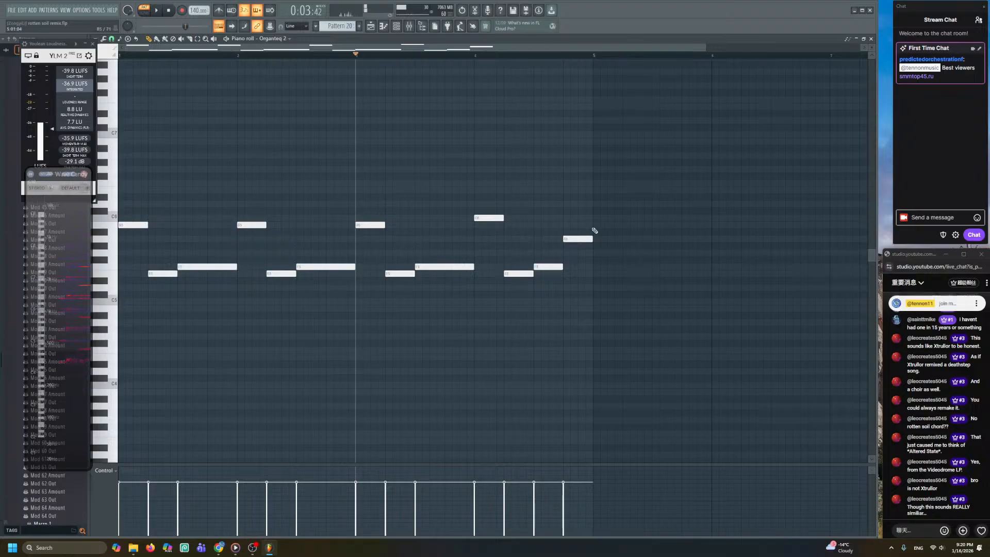
- Place Pattern 20 on Track 5 of the playlist at bar 1
scroll(526, 250, down, 2)
key(ctrl+a)
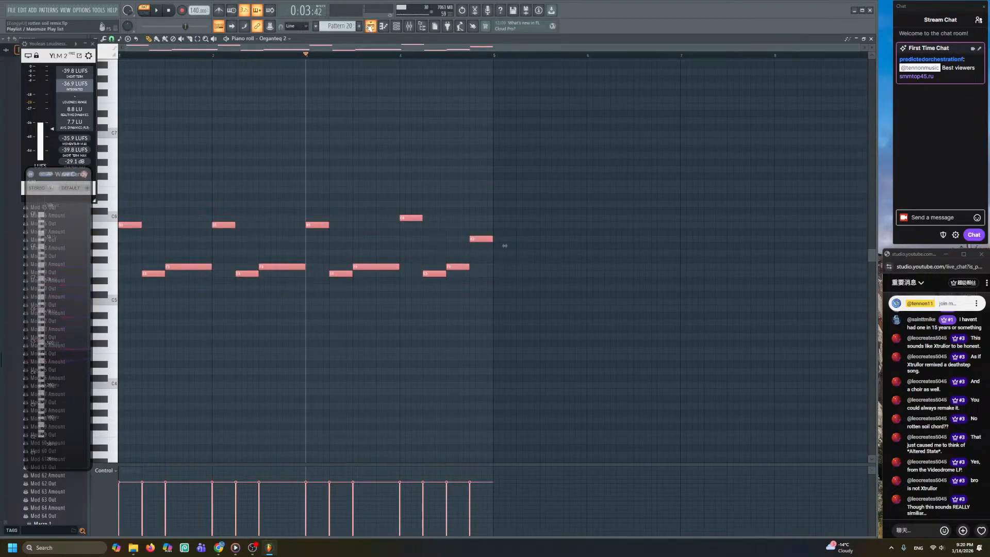
click(370, 27)
scroll(271, 165, down, 4)
drag(305, 48, 237, 47)
click(353, 58)
scroll(330, 175, up, 3)
key(space)
drag(323, 187, 376, 289)
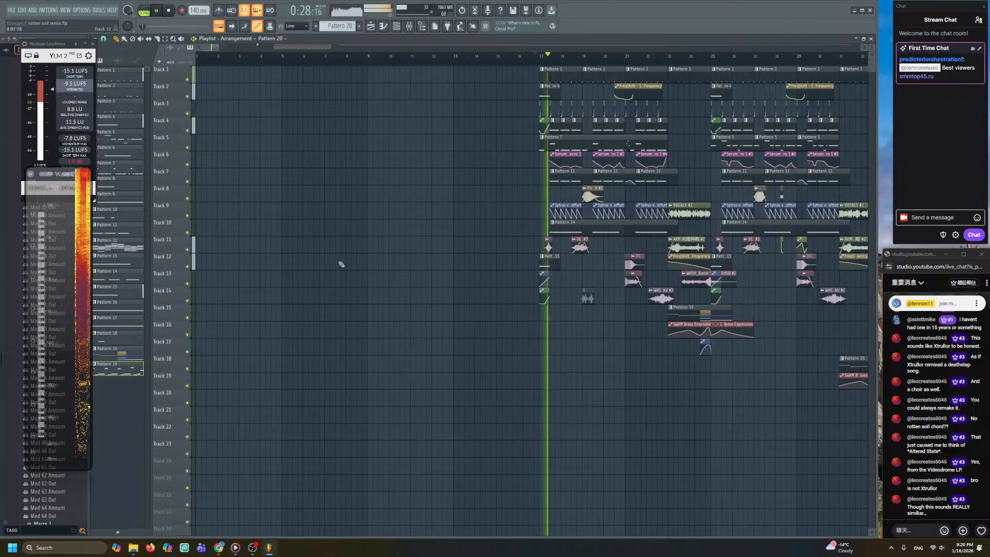
click(203, 139)
scroll(265, 165, up, 2)
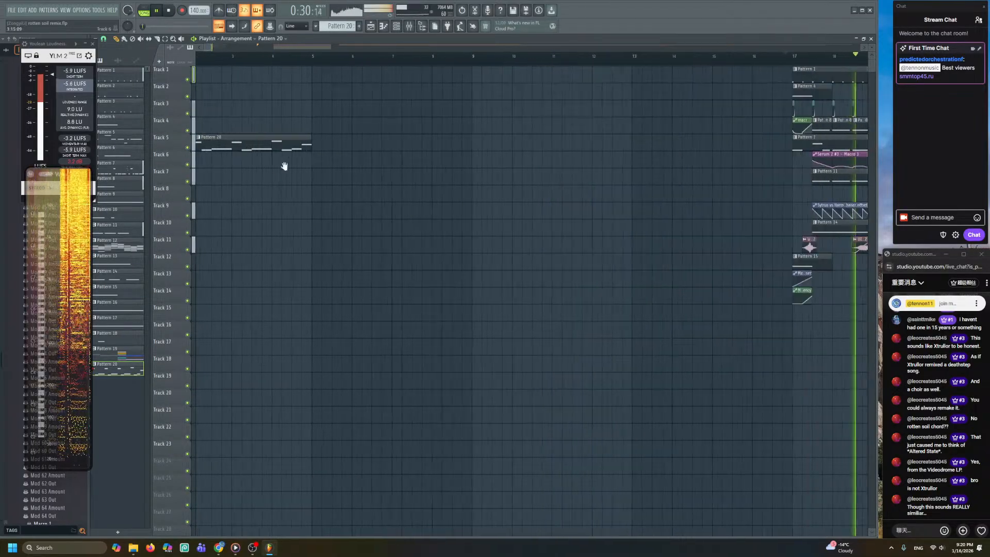
- Play Pattern 20 from the start of the song and look at the Organteq 2 instrument behind it
drag(265, 164, 313, 157)
click(198, 56)
scroll(296, 194, up, 2)
drag(296, 194, 459, 198)
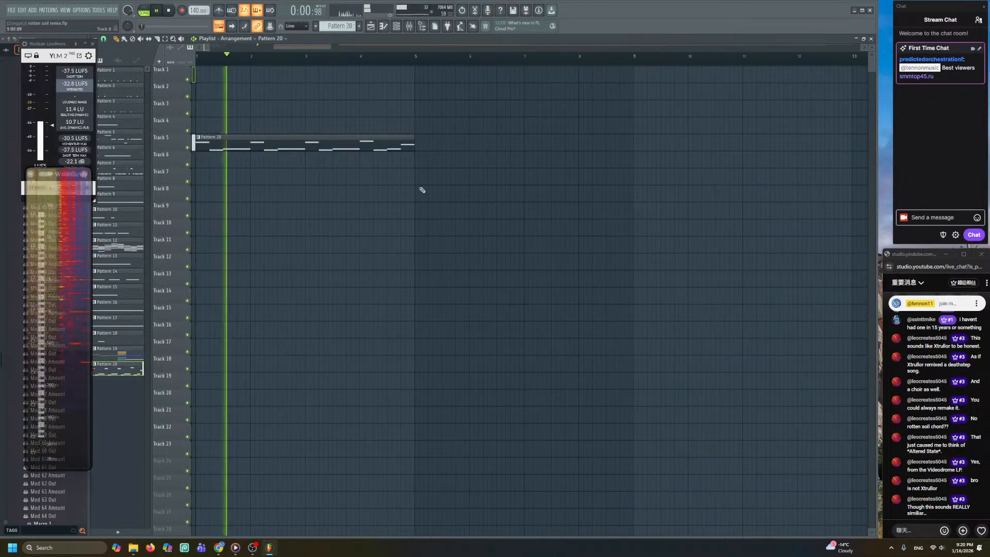
scroll(372, 183, up, 3)
drag(371, 183, 462, 212)
click(396, 25)
click(310, 248)
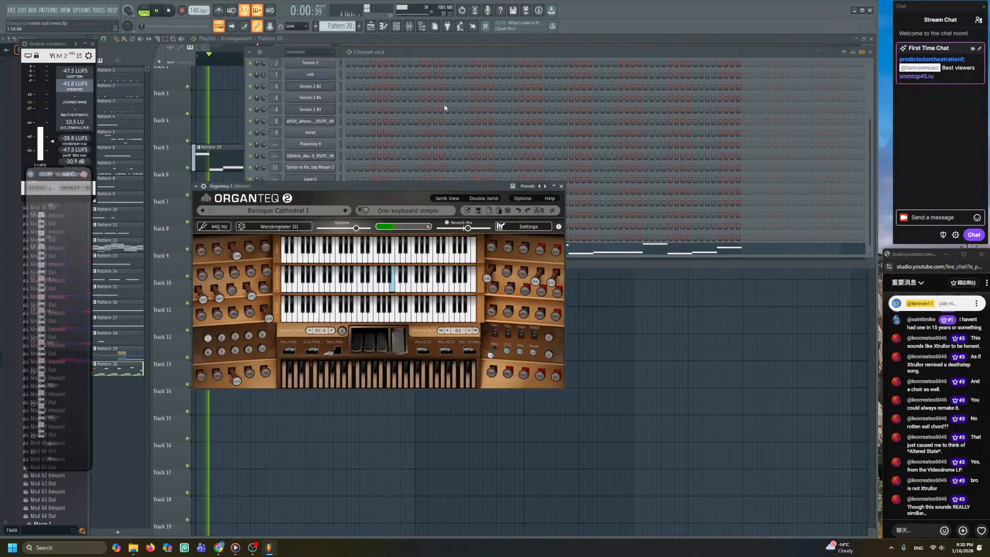
click(428, 54)
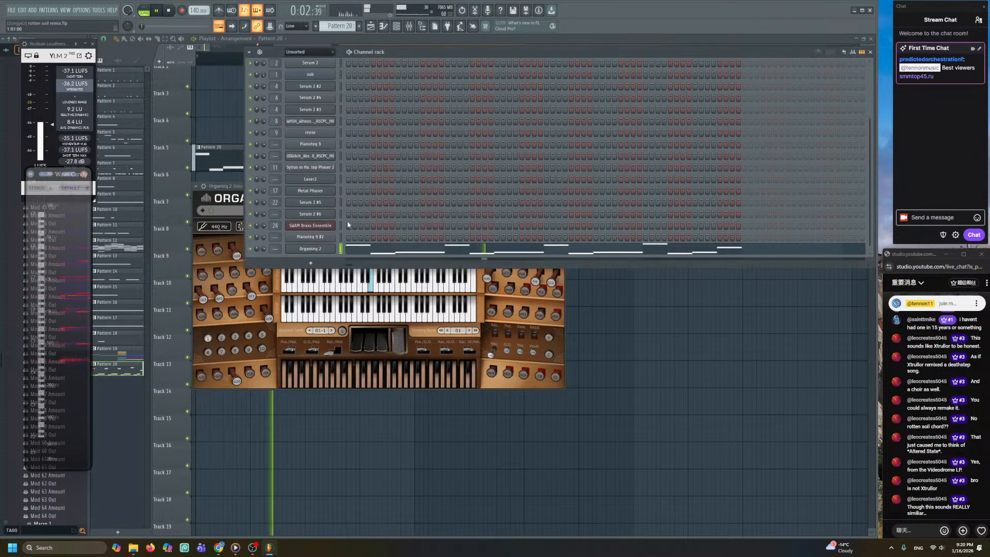
- Move all the Pattern 20 melody notes from Organteq 2 to Pianoteq 9 #2 and play them in pattern mode
key(space)
click(355, 249)
key(ctrl+a)
key(Delete)
click(407, 26)
right_click(340, 237)
click(347, 236)
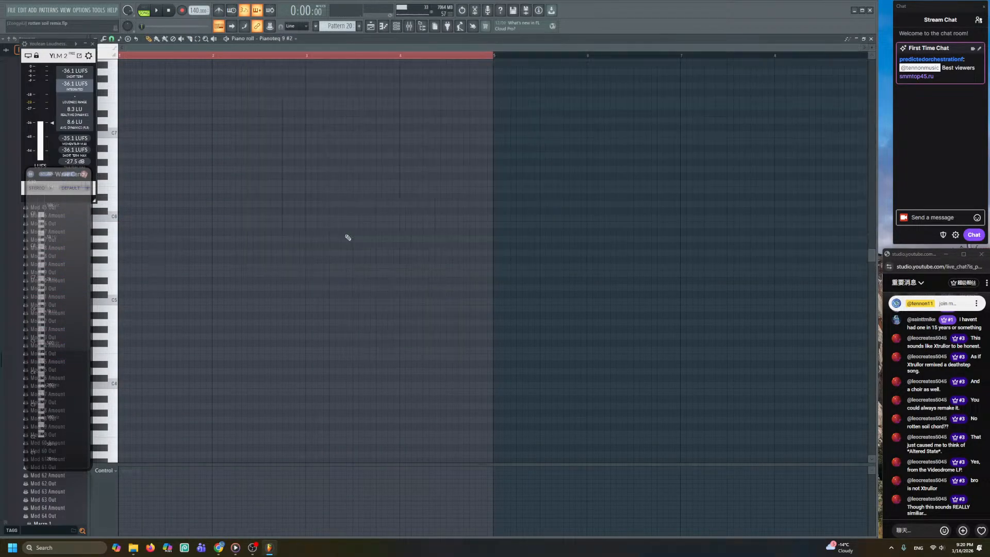
click(145, 12)
key(space)
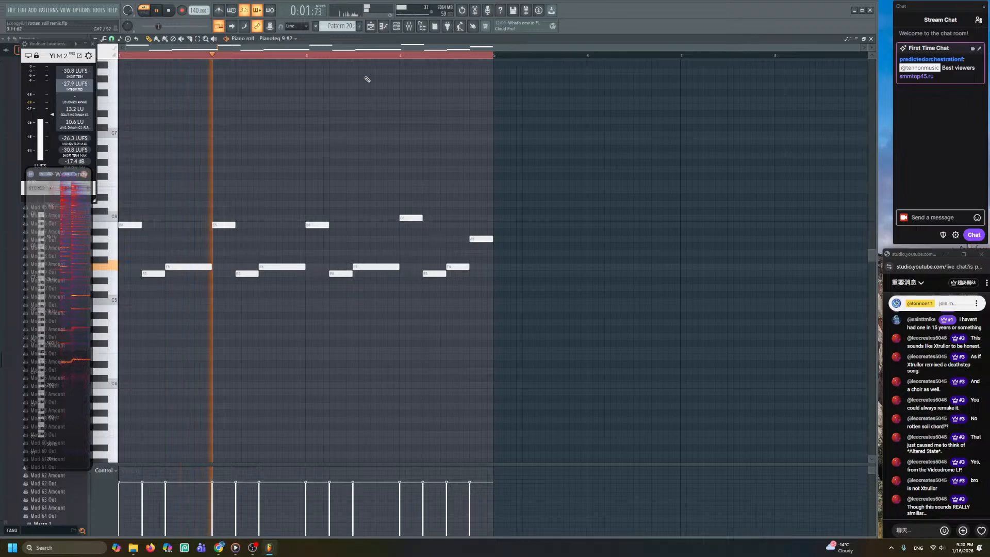
- Raise the volume of the Pianoteq 9 #2 harpsichord to +4.7 dB
click(396, 27)
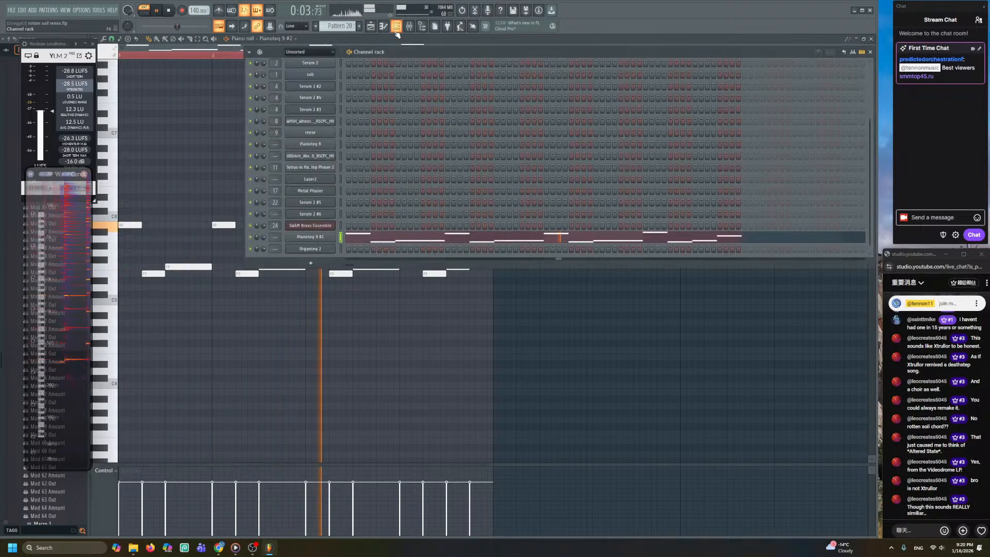
click(327, 237)
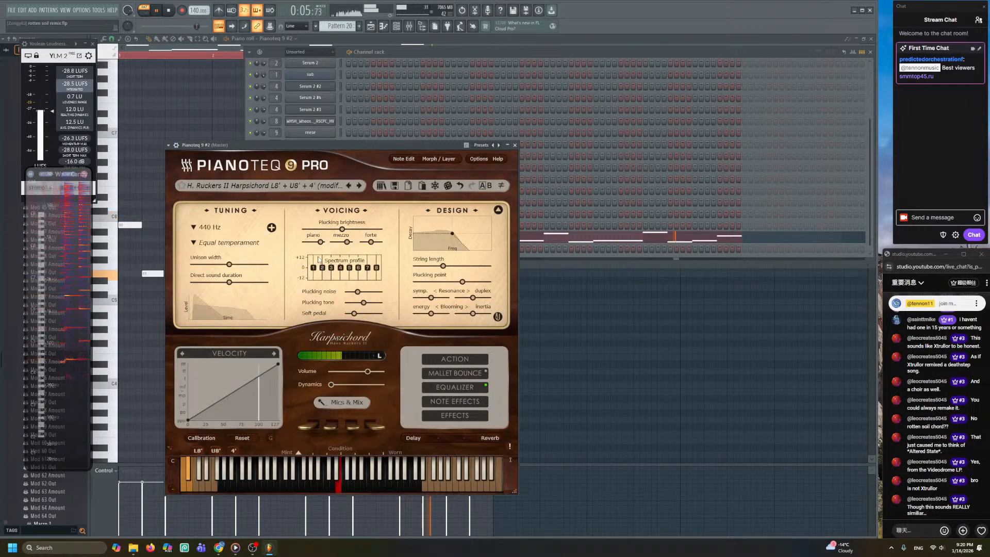
drag(370, 377, 385, 378)
- Change the Pianoteq reverb to the Cathedral preset, lengthen its duration and set its mix to +4.3 dB
click(455, 415)
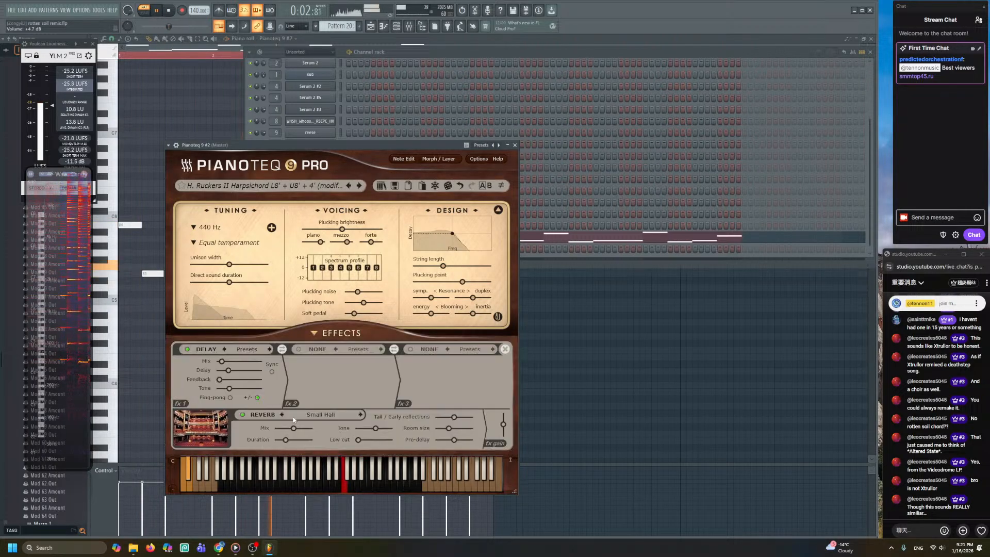
click(321, 414)
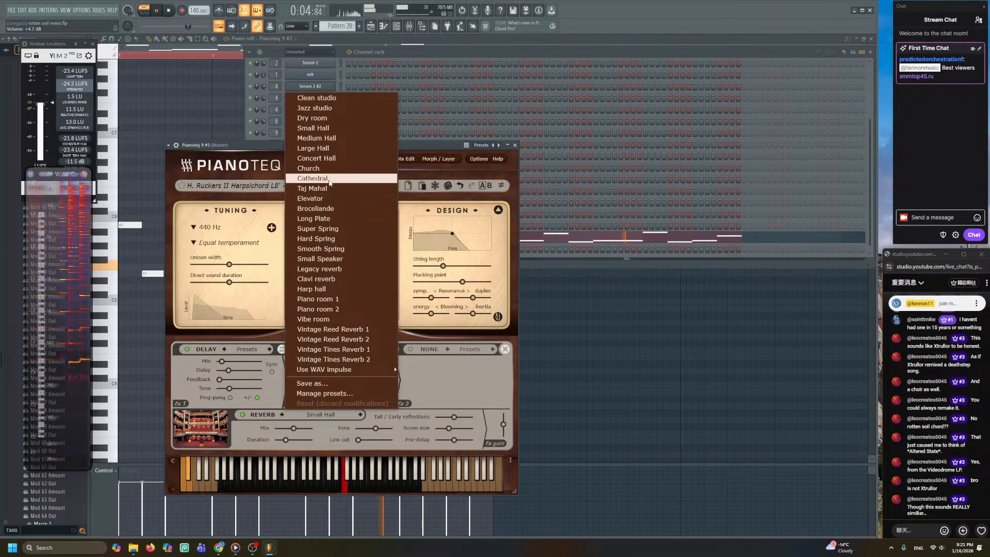
click(329, 178)
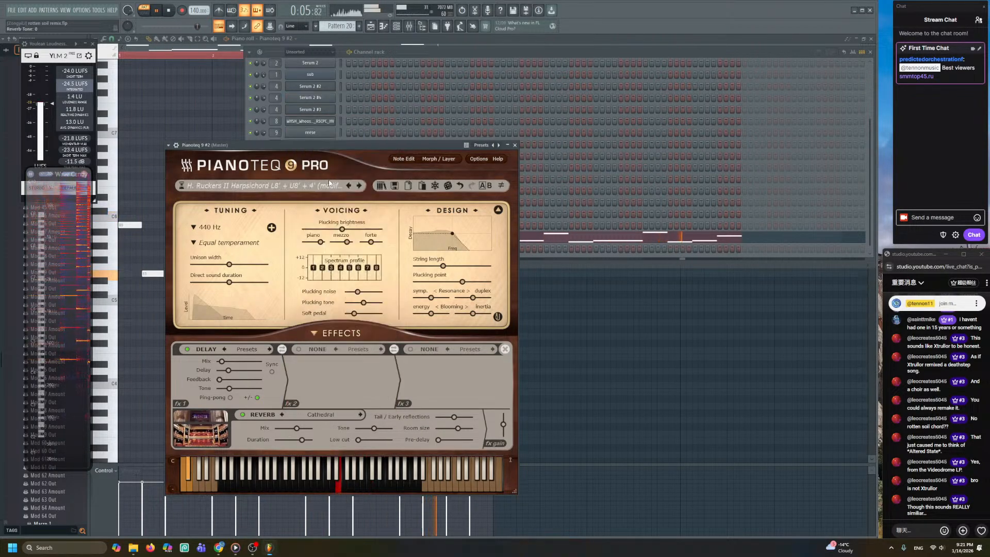
click(323, 420)
mouse_move(301, 439)
mouse_down()
mouse_move(327, 449)
mouse_move(289, 431)
mouse_up()
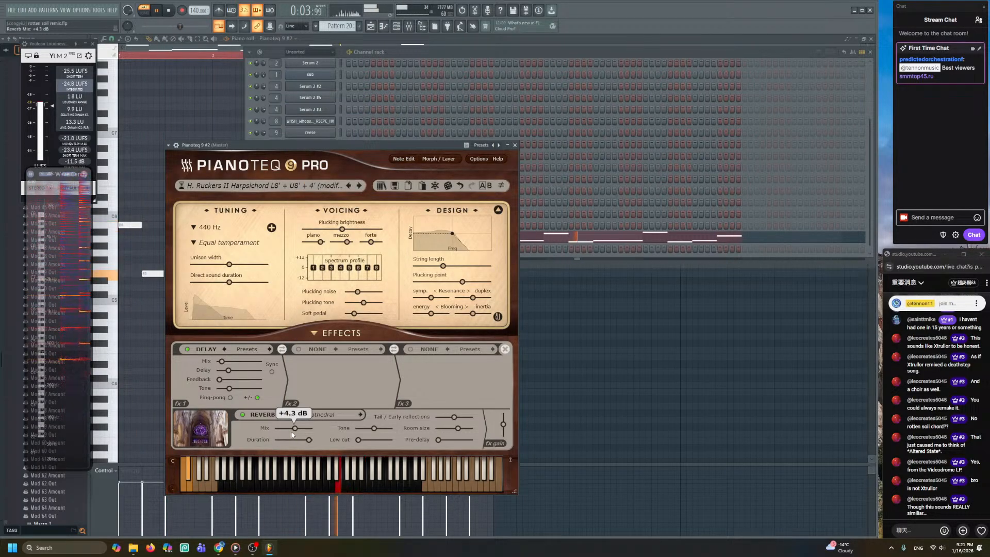
- Try a bass line of A4, B4, C5 and G4 below the melody, one note per bar, and play it
key(F7)
key(space)
scroll(451, 299, down, 2)
scroll(433, 268, up, 2)
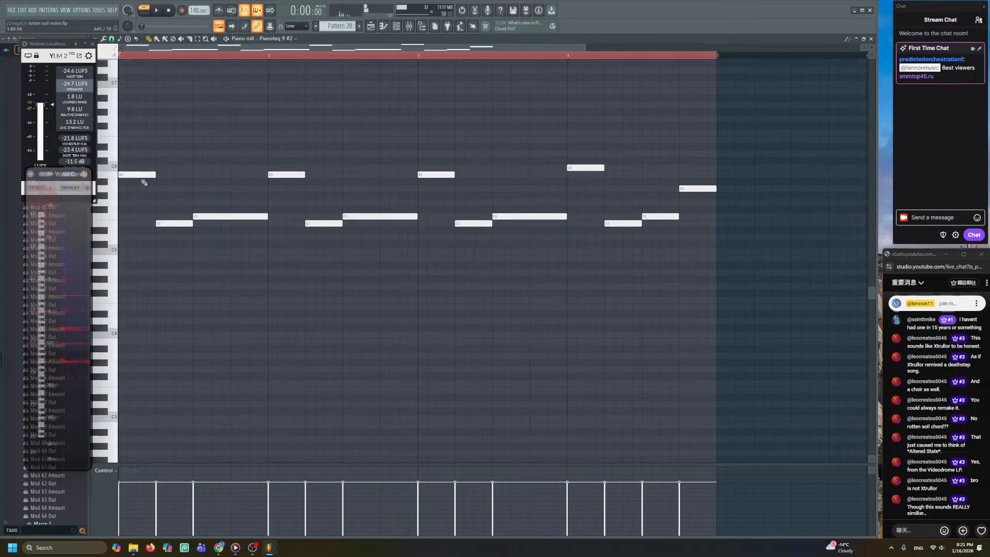
click(123, 272)
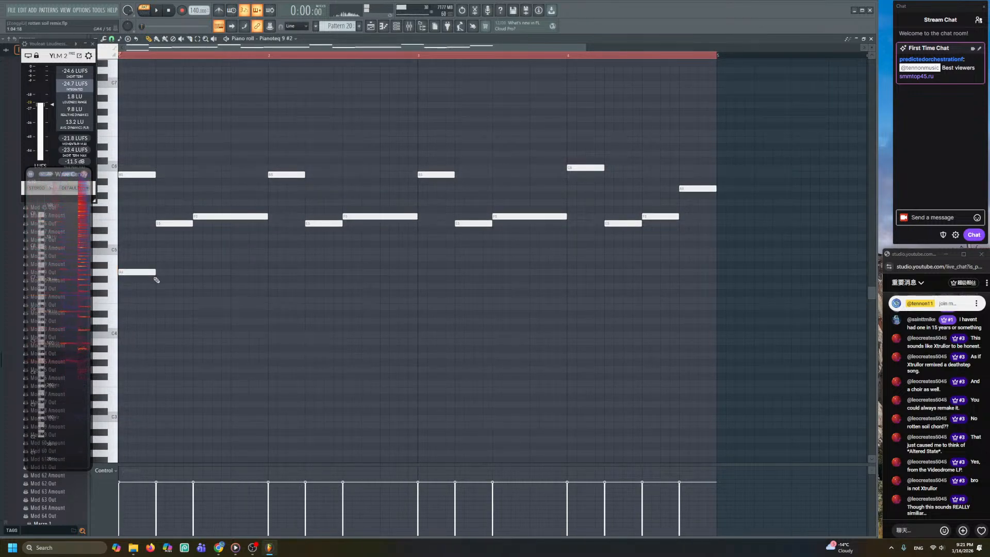
drag(222, 274, 269, 274)
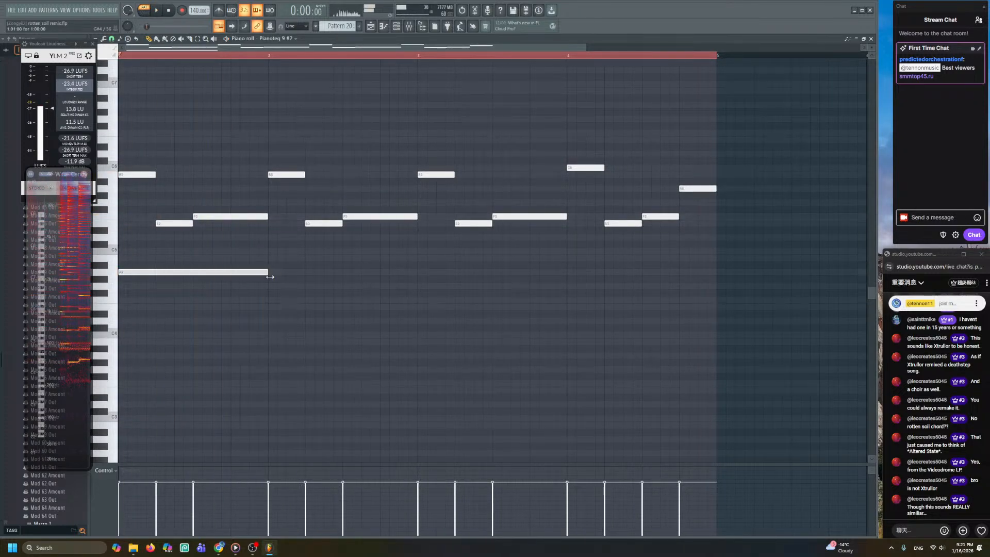
click(269, 258)
key(space)
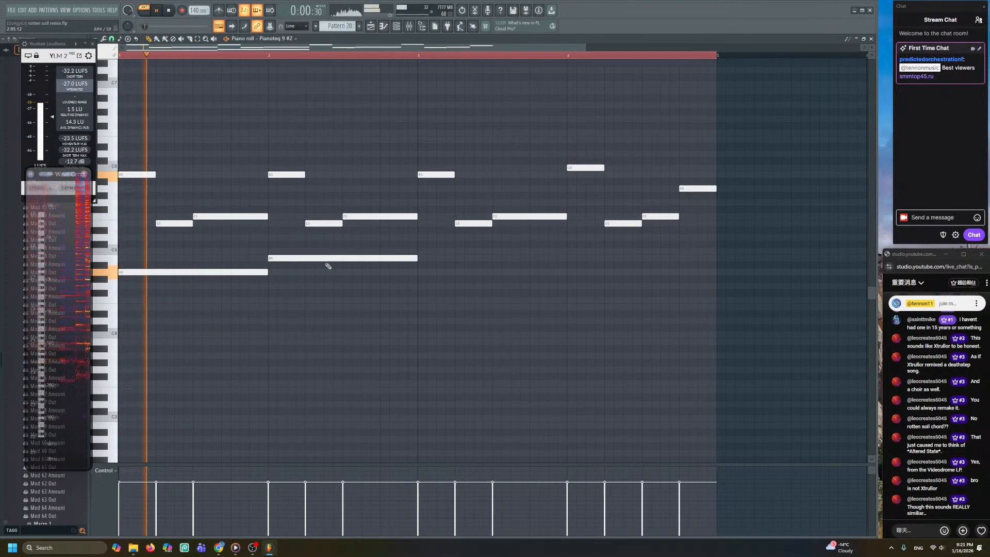
click(416, 251)
key(space)
click(587, 286)
key(space)
key(space)
- Delete the four long bass notes below the melody
right_click(613, 286)
right_click(502, 251)
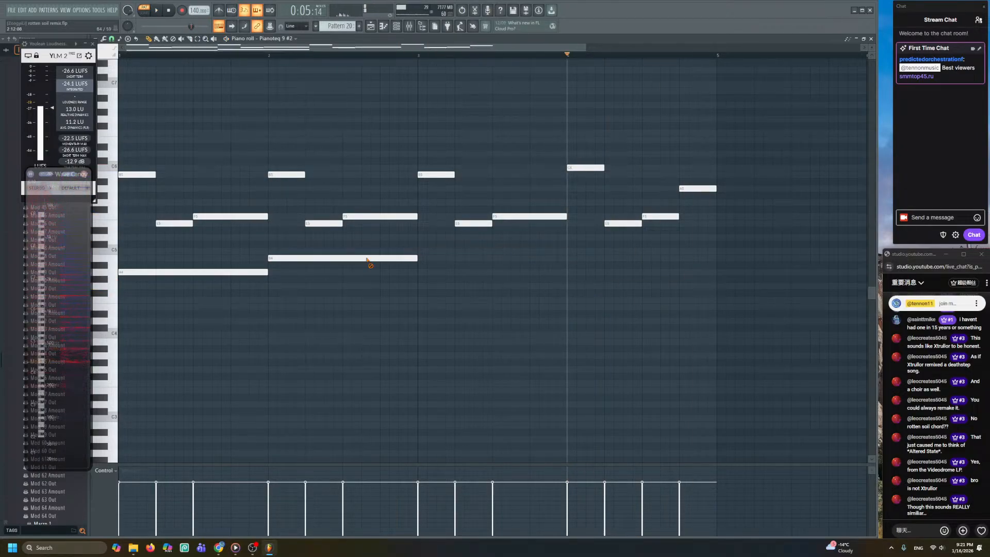
right_click(392, 258)
scroll(181, 224, up, 3)
drag(183, 223, 222, 230)
drag(135, 55, 120, 57)
scroll(232, 155, up, 2)
scroll(283, 110, down, 3)
key(space)
key(space)
right_click(202, 216)
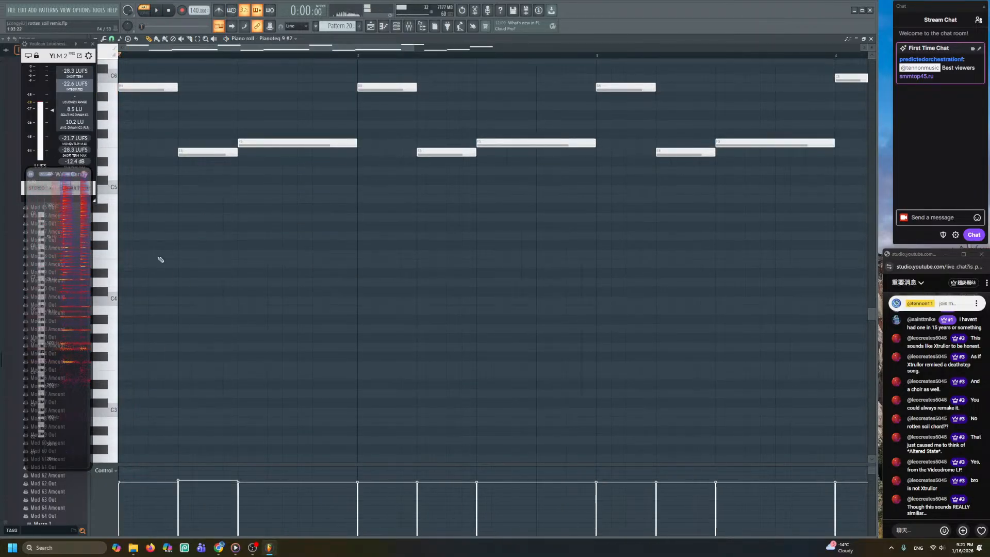
- Draw a one-bar E4 bass note under the melody in bar 1 and play it
click(132, 261)
key(space)
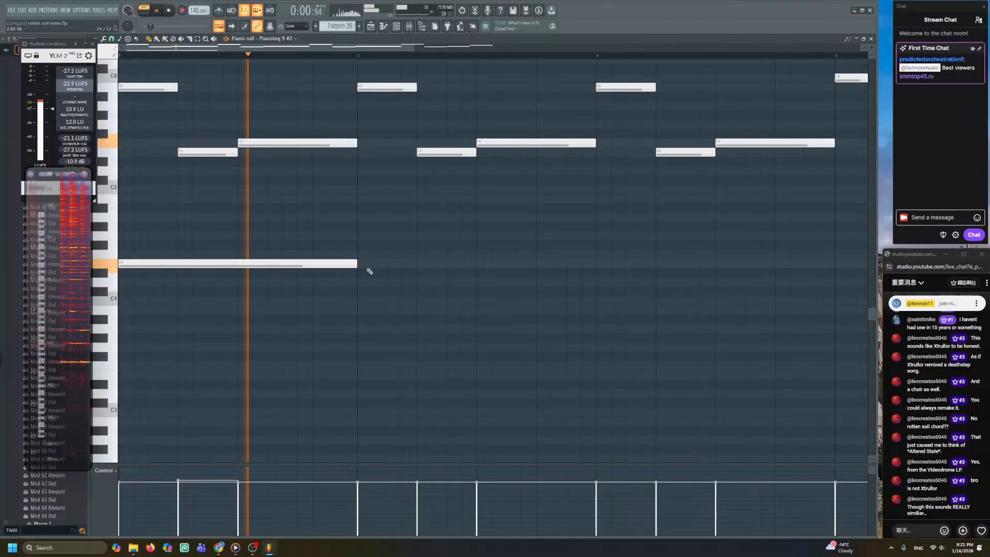
key(space)
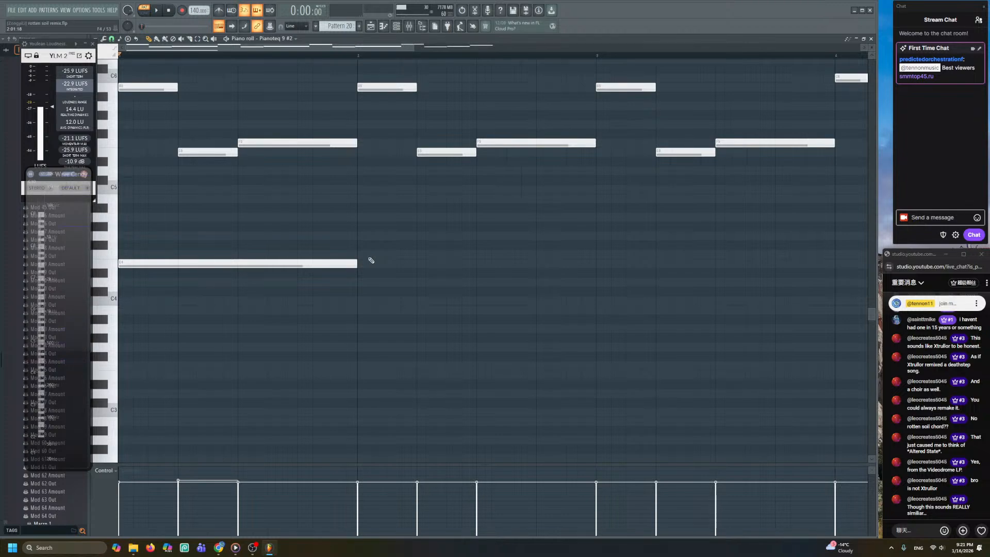
key(space)
key(space)
- Add one-bar bass notes D4 in bar 2 and C4 in bar 3, and play from bar 2
click(361, 282)
click(359, 55)
key(space)
scroll(442, 199, down, 2)
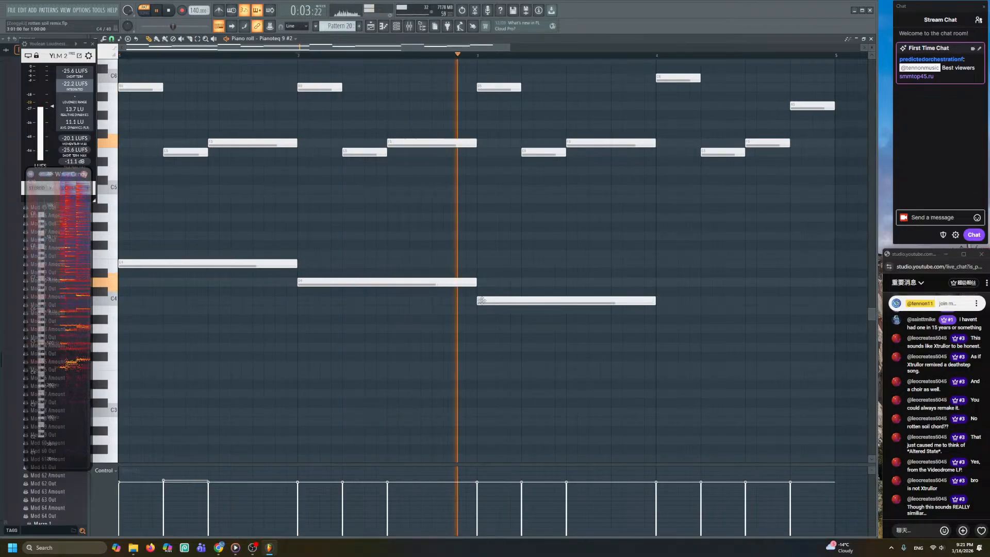
scroll(548, 263, down, 2)
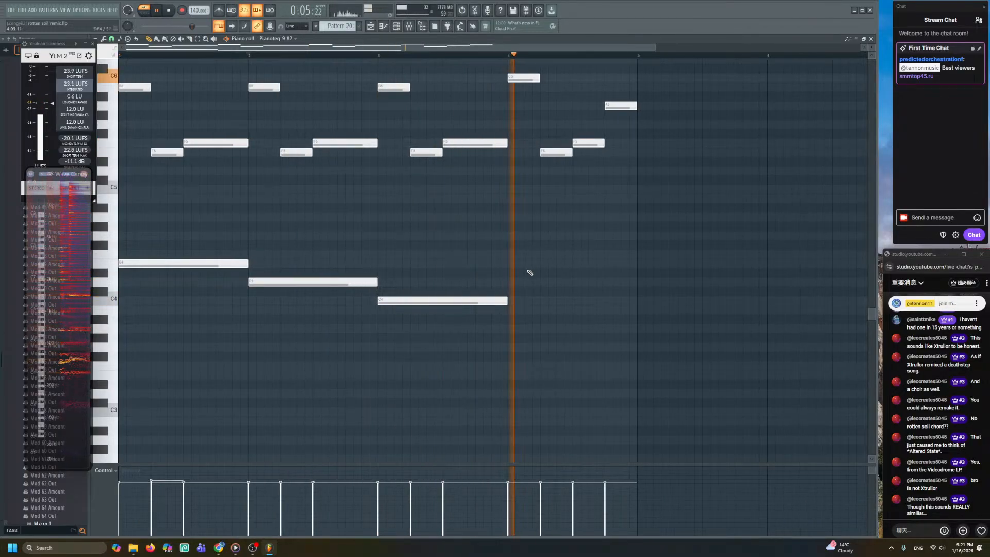
- Try a bass note below the melody in bar 4 and remove it, playing from bar 4
click(509, 53)
key(space)
click(487, 298)
click(506, 334)
right_click(541, 328)
key(space)
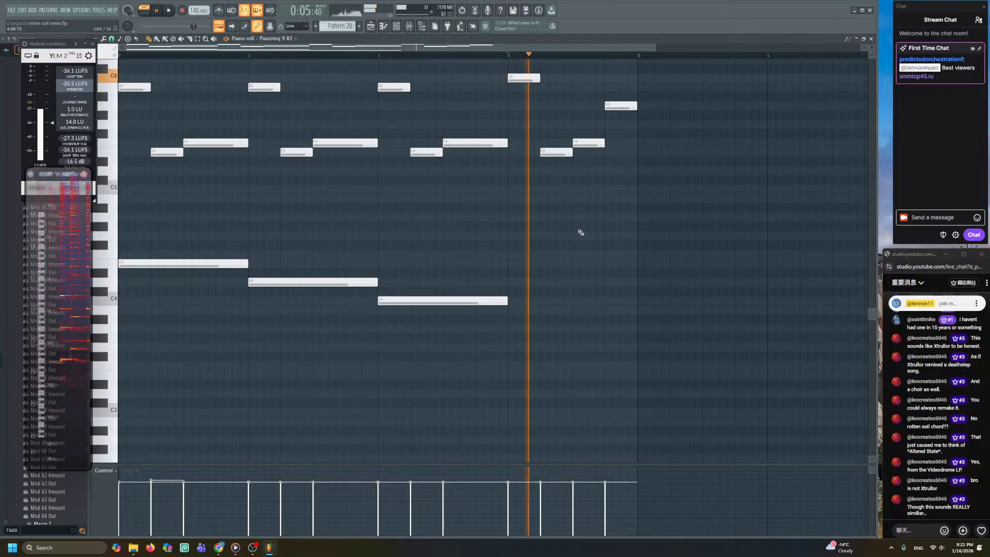
- Select bar 4 as the playback range and listen to its melody
key(space)
key(space)
key(space)
scroll(560, 230, up, 3)
scroll(509, 185, up, 2)
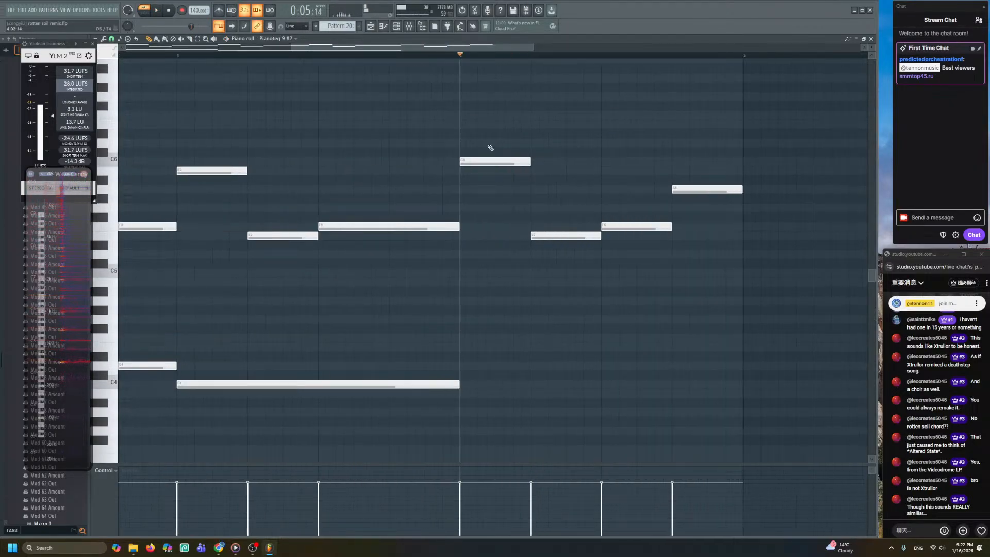
drag(461, 58, 736, 104)
key(space)
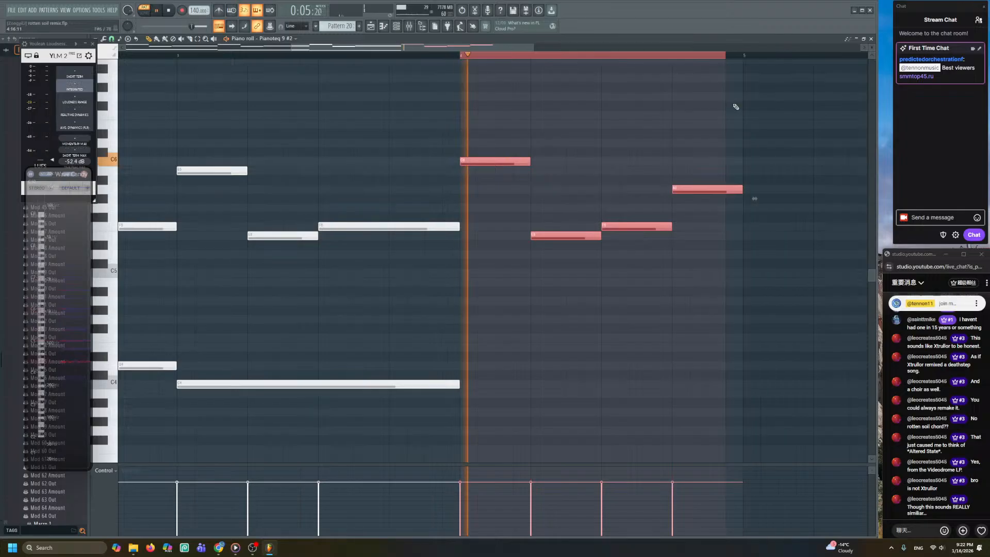
key(space)
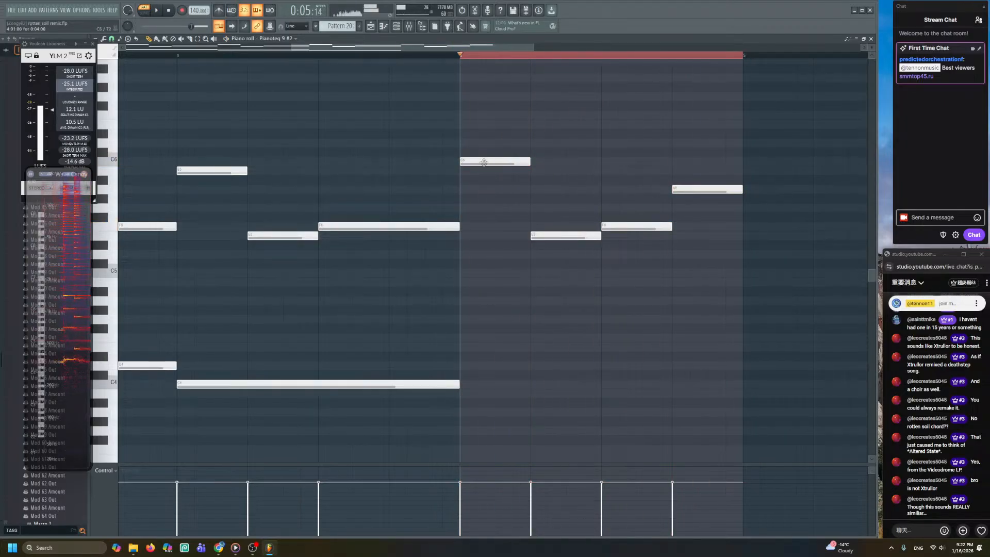
- Draw a one-bar A3 bass note under the melody in bar 4 and play the pattern from the start
scroll(481, 327, down, 3)
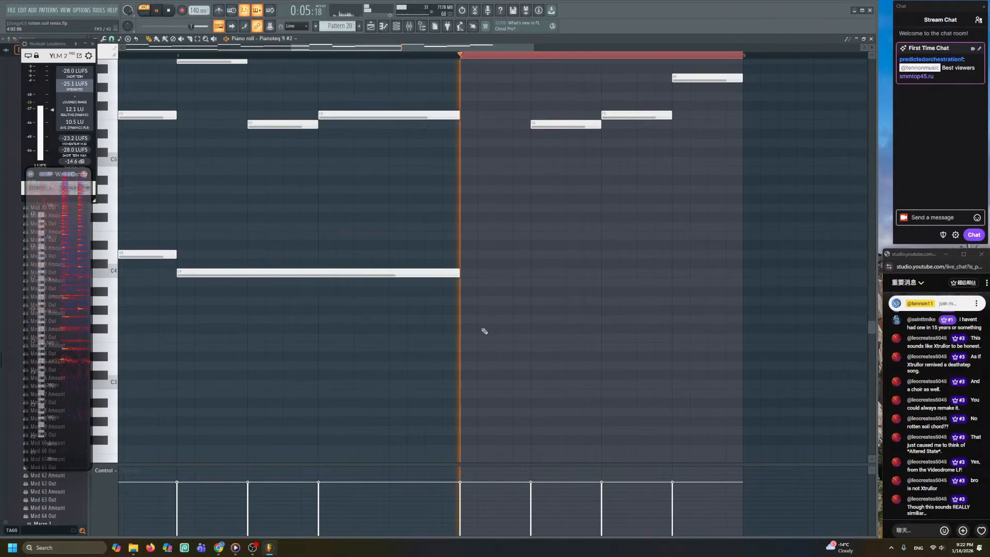
click(464, 301)
key(space)
drag(530, 301, 744, 307)
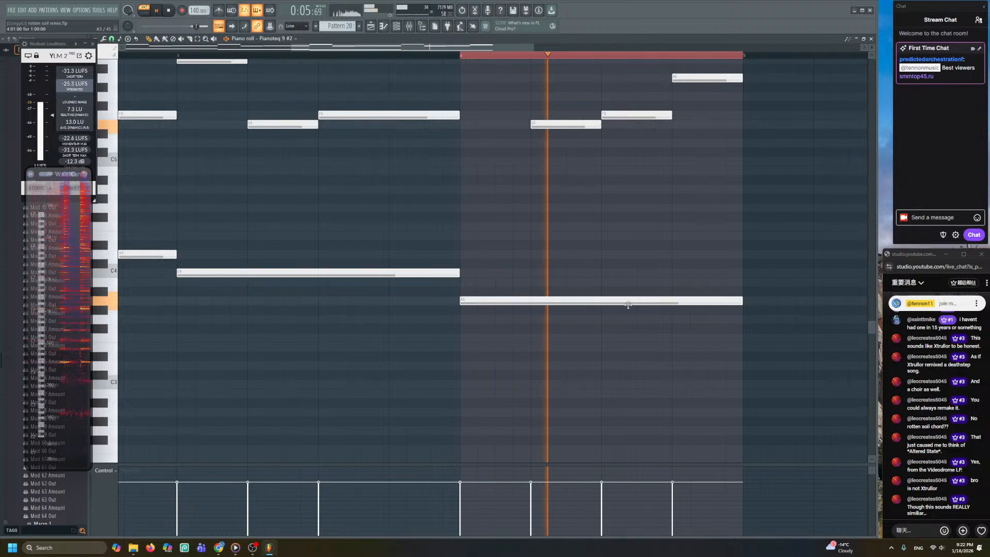
scroll(434, 204, down, 4)
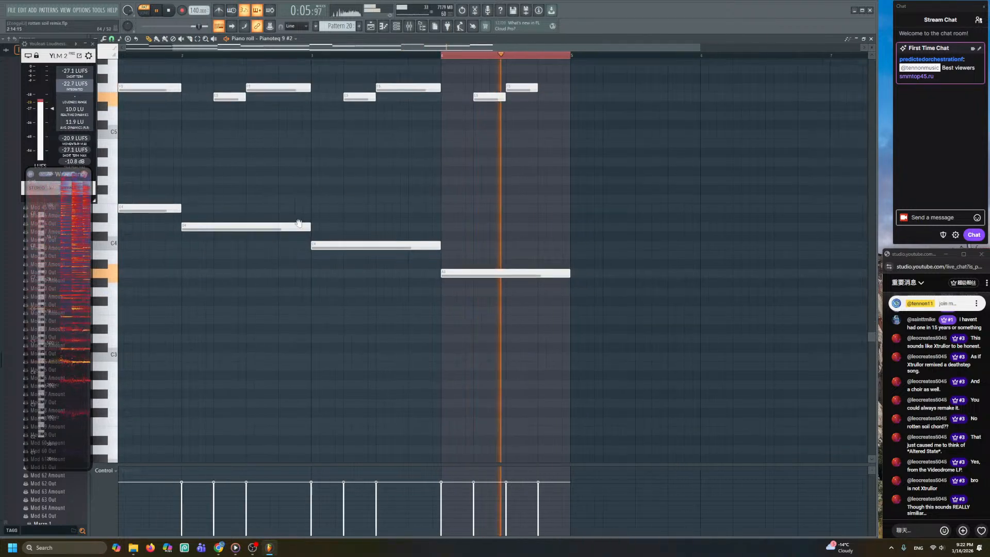
drag(292, 210, 361, 286)
click(144, 56)
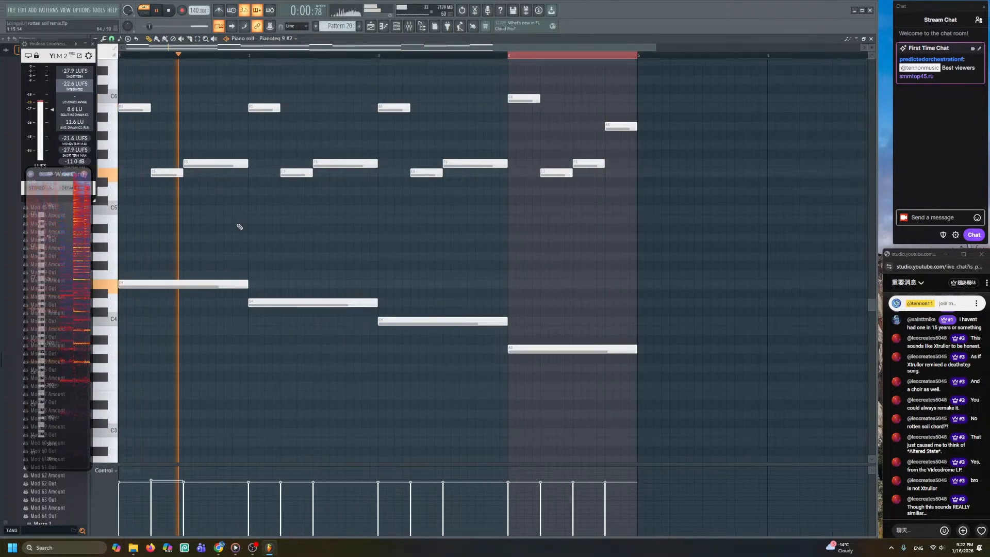
- Open the Pianoteq 9 #2 harpsichord to check its settings, close it and stop playback
click(395, 27)
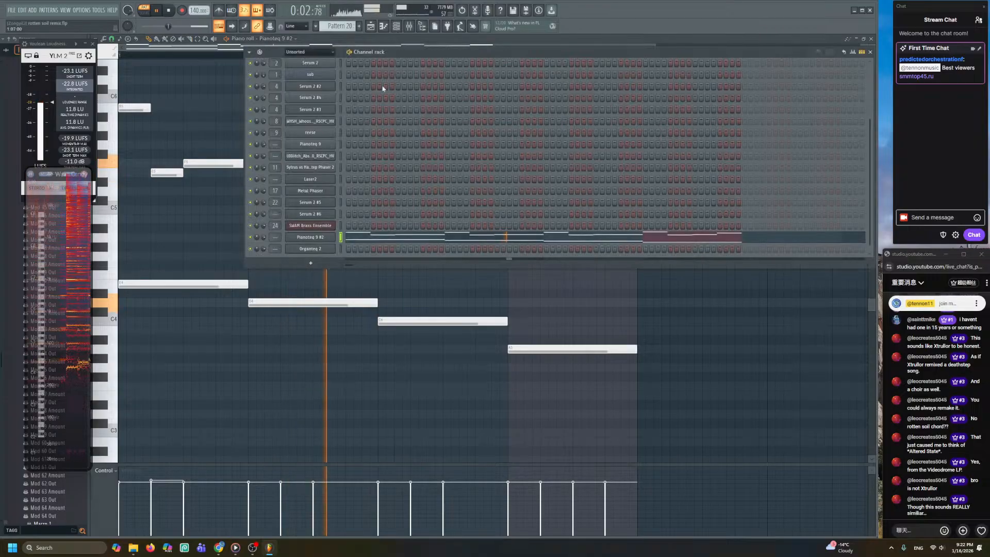
click(316, 237)
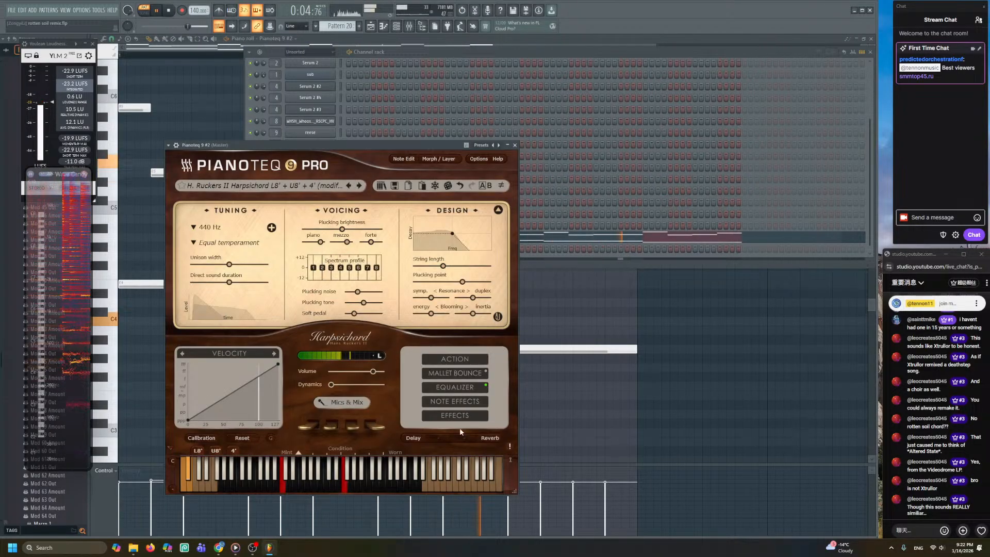
click(552, 310)
key(space)
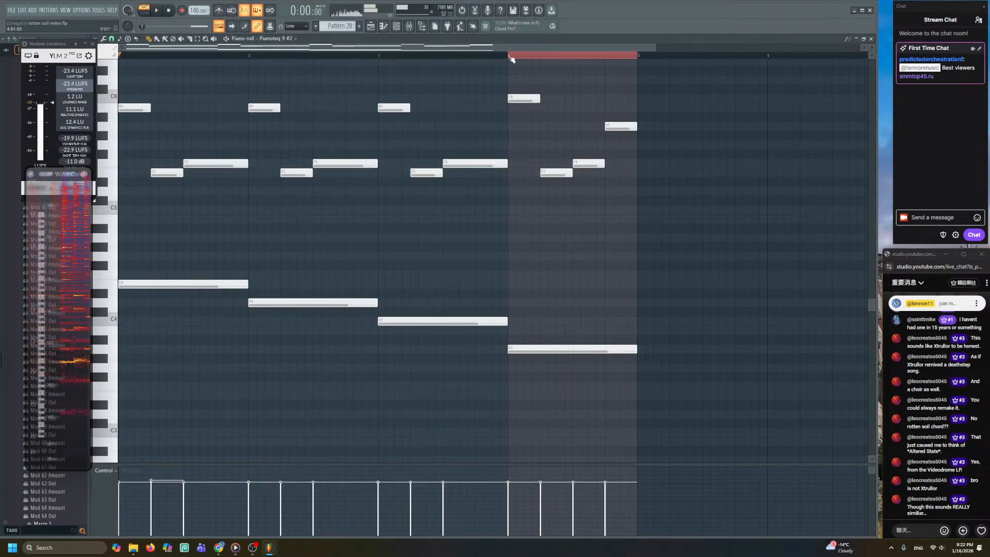
- Clear the bar 4 time selection, raise that bar's bass note to B3 and play the pattern
double_click(508, 57)
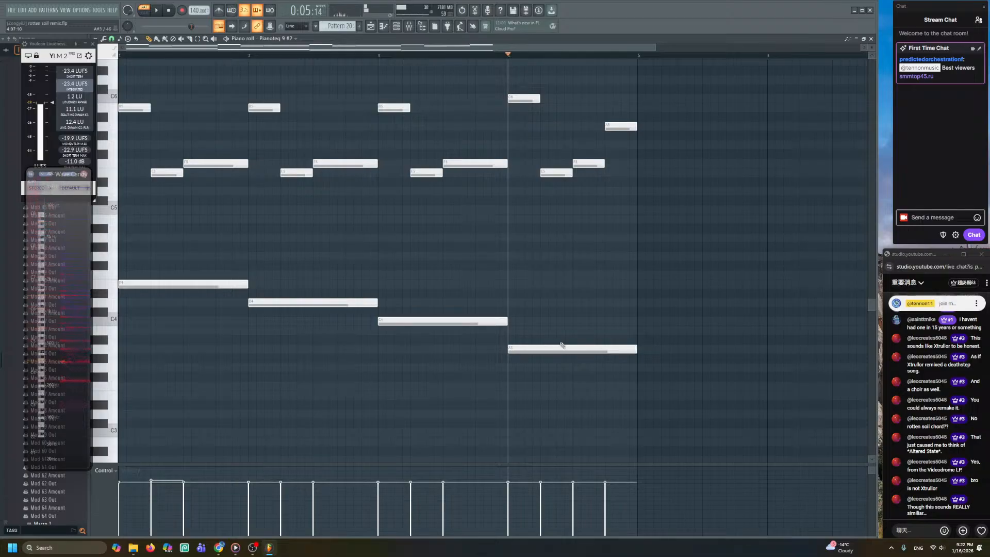
drag(562, 326, 580, 369)
drag(195, 274, 207, 325)
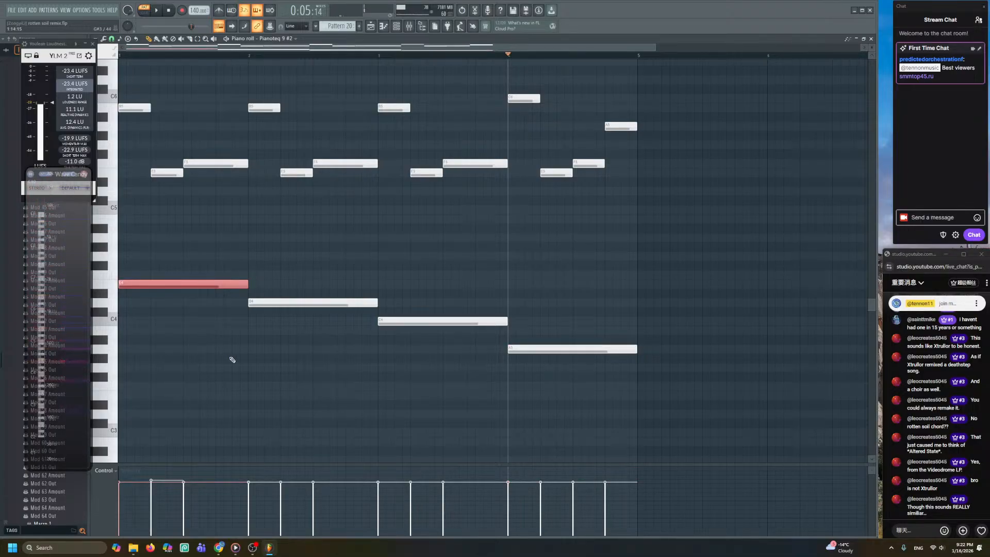
drag(521, 349, 523, 330)
key(space)
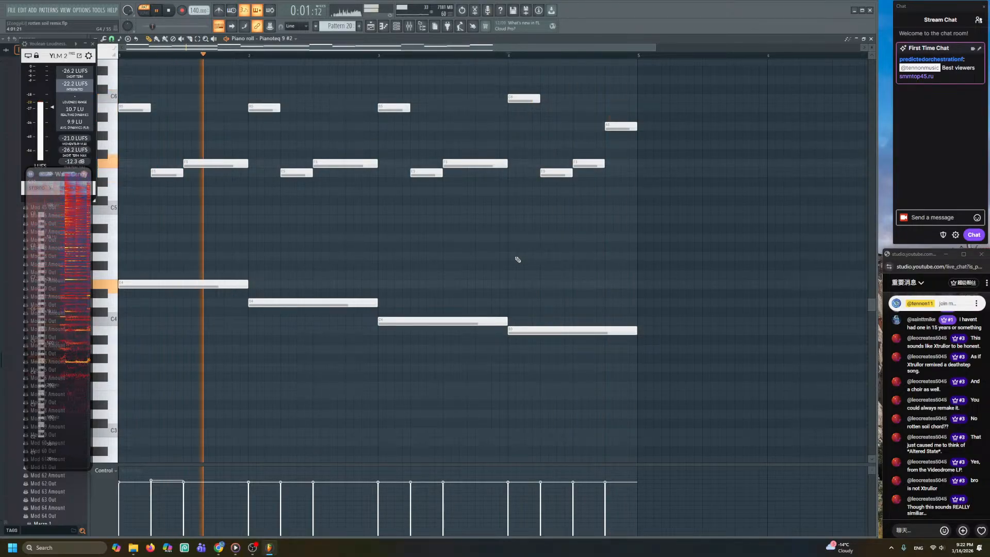
scroll(518, 259, down, 2)
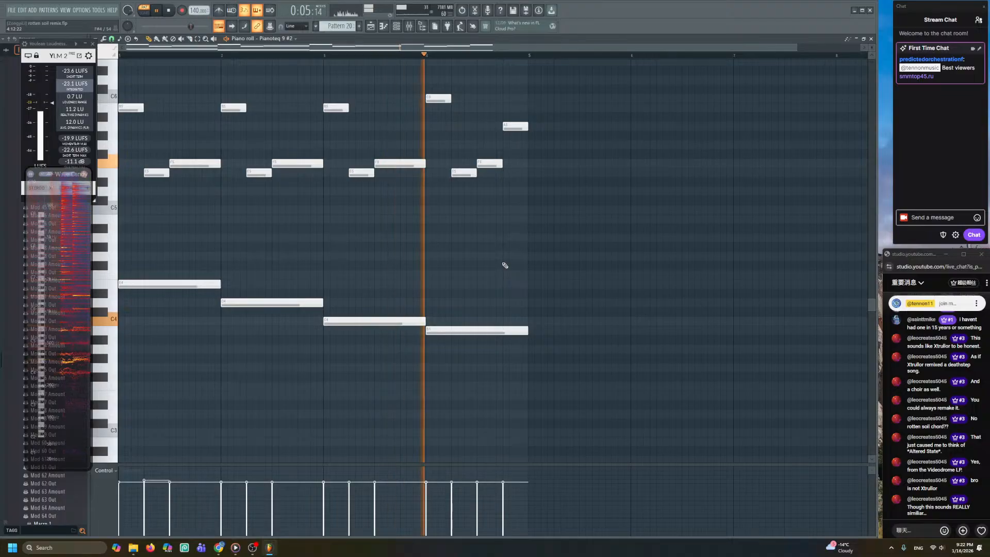
key(space)
- Try splitting bar 4's bass into half-bar B3 and D#4 notes, then remove the D#4 and restore the B3 to one bar
click(426, 54)
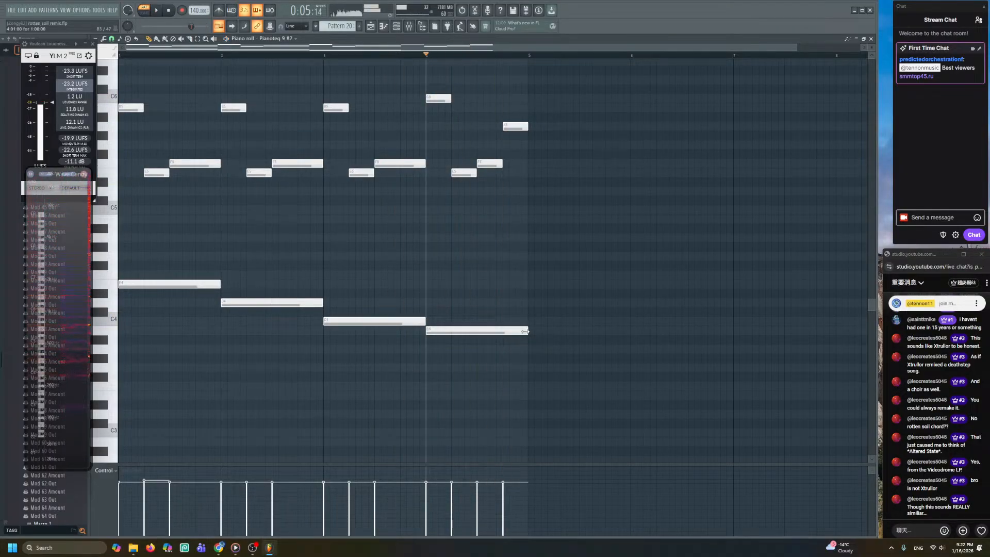
drag(524, 331, 480, 332)
click(487, 293)
key(space)
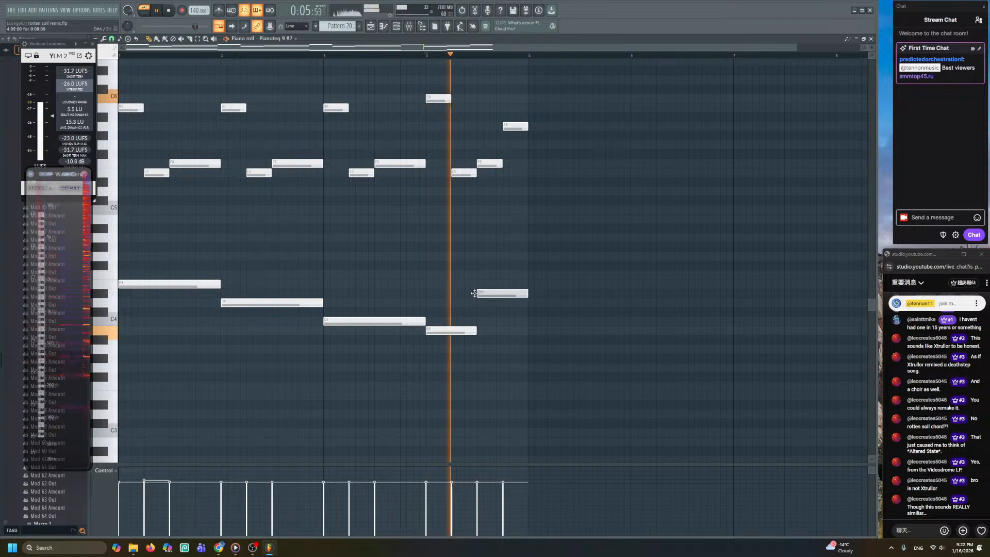
right_click(487, 295)
key(space)
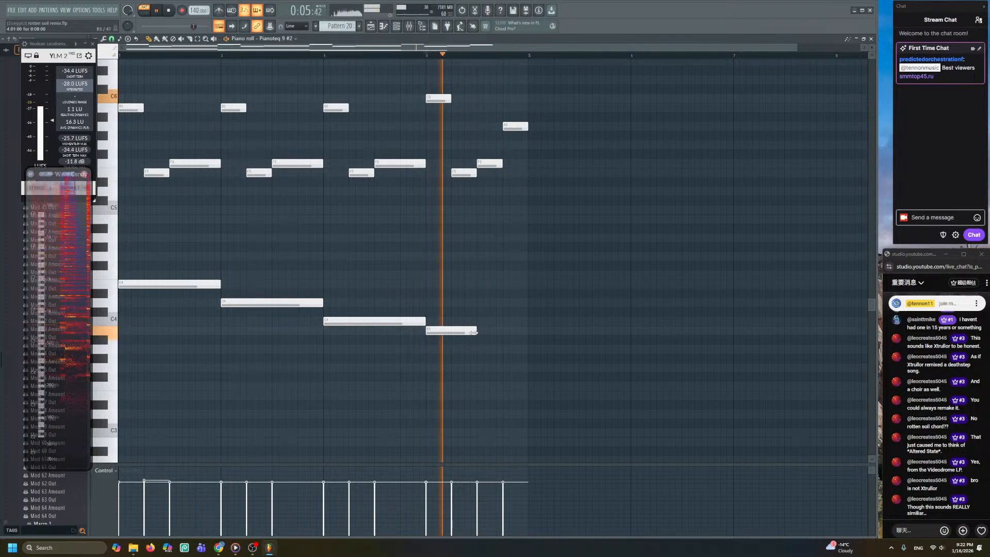
key(space)
drag(474, 332, 518, 341)
- Add a one-bar F#4 above the B3 bass note in bar 4 and play the pattern
click(438, 266)
key(space)
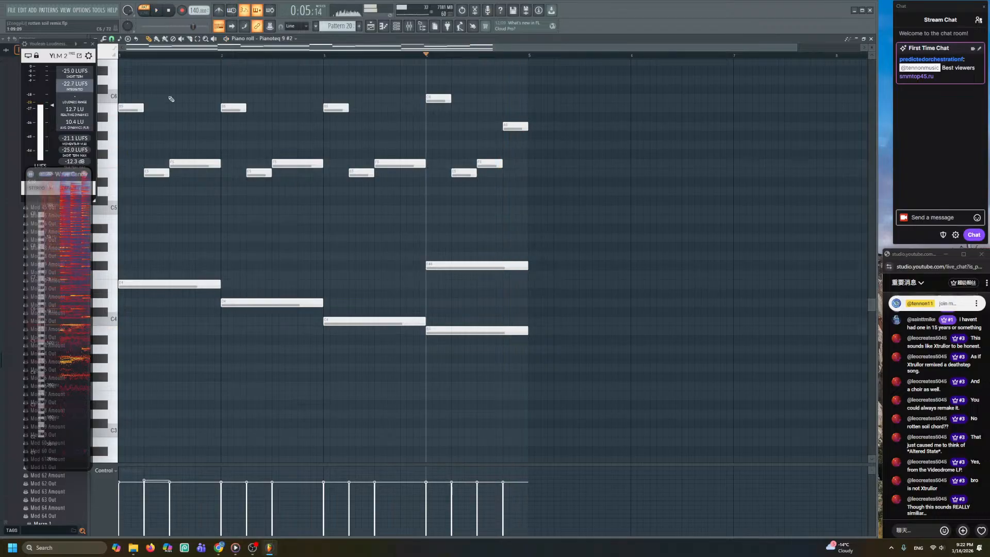
scroll(182, 182, up, 2)
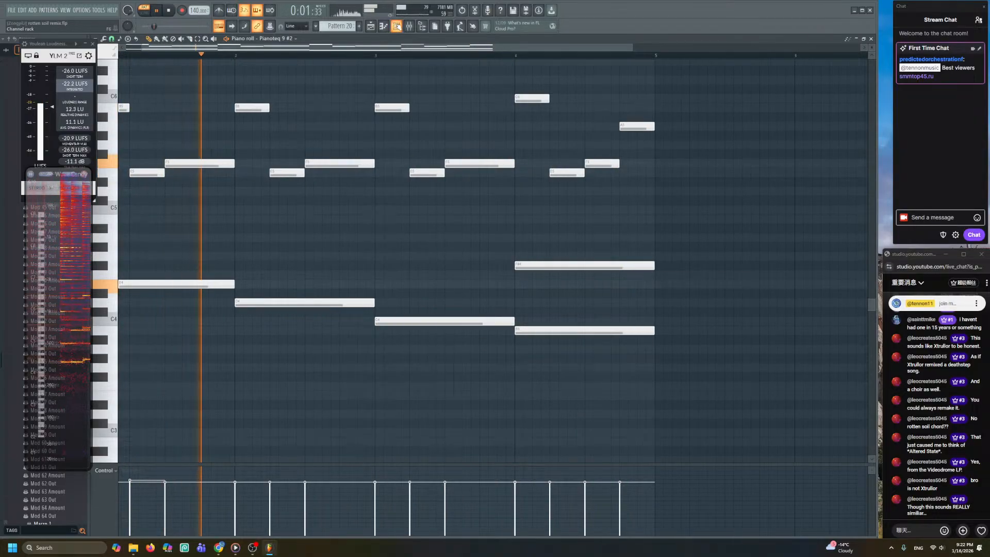
- Stop playback, review the delay and reverb effects of the Pianoteq 9 #2 harpsichord, and close it
click(384, 27)
key(space)
click(318, 237)
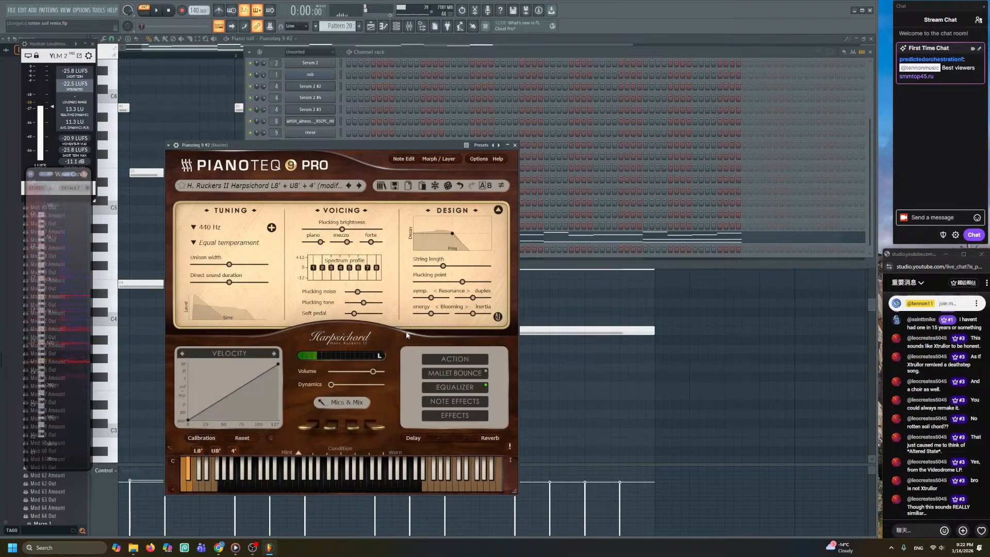
click(470, 417)
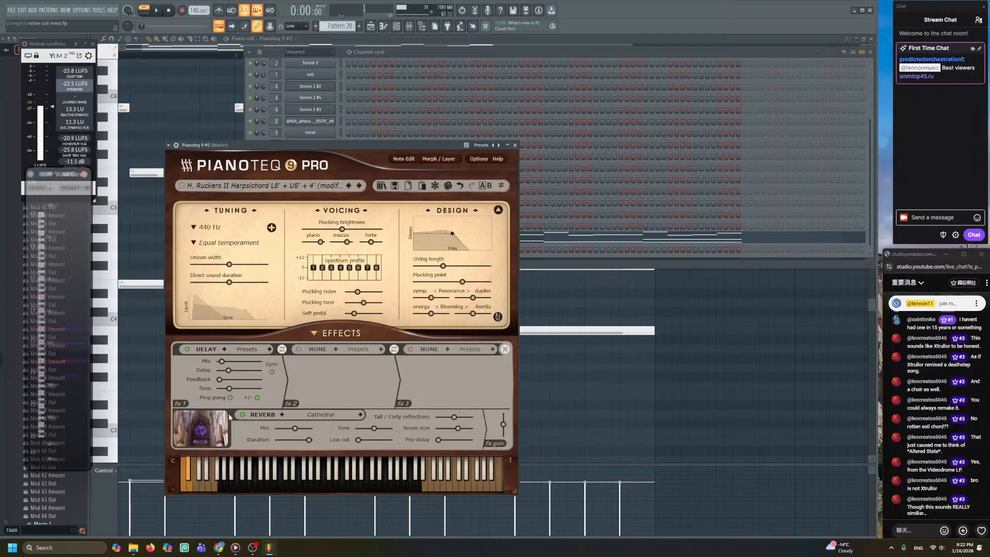
key(Escape)
key(Escape)
drag(280, 335, 518, 414)
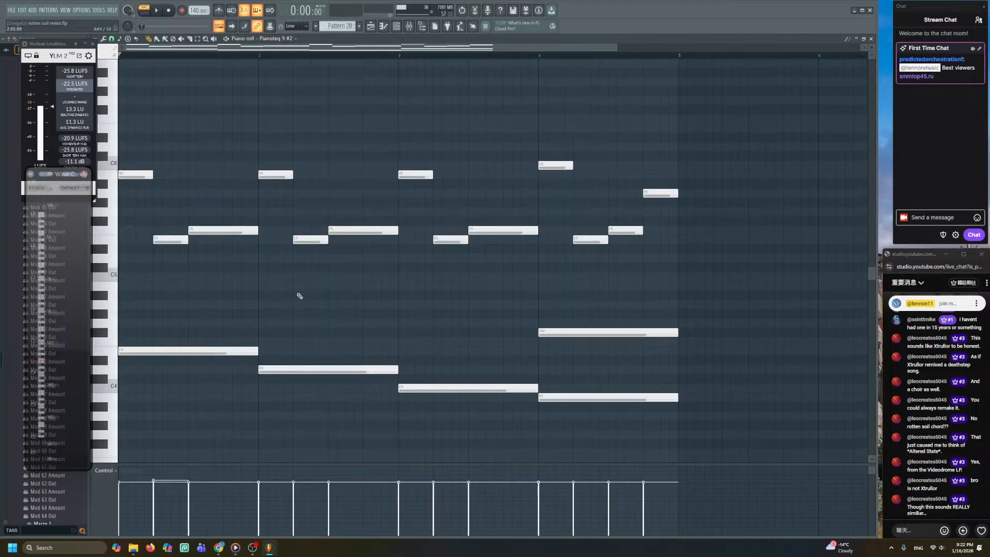
- Add one-bar notes B4, A4 and G4 above the bass in bars 1 to 3 during playback
scroll(309, 288, down, 1)
scroll(320, 280, up, 3)
scroll(325, 304, down, 1)
scroll(289, 314, down, 1)
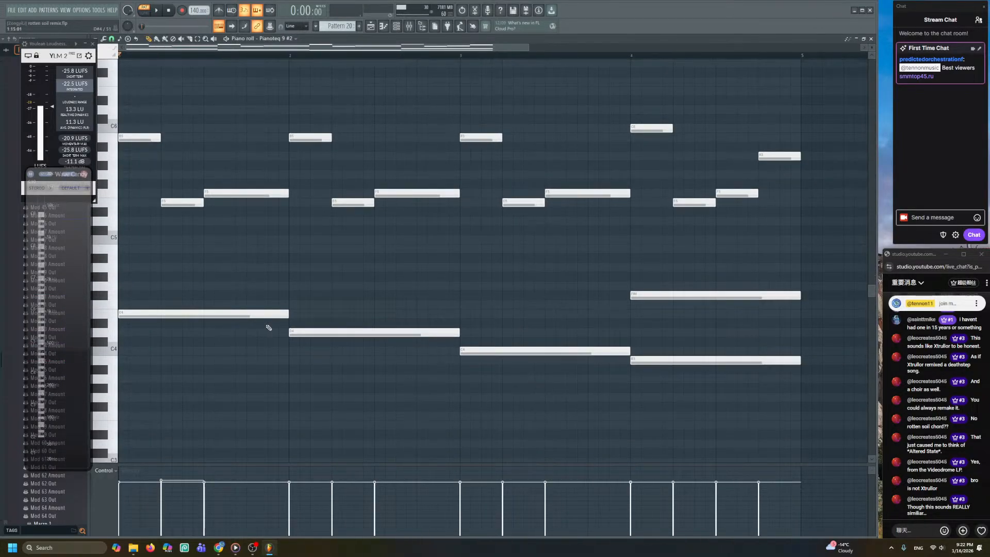
click(136, 249)
key(space)
click(299, 267)
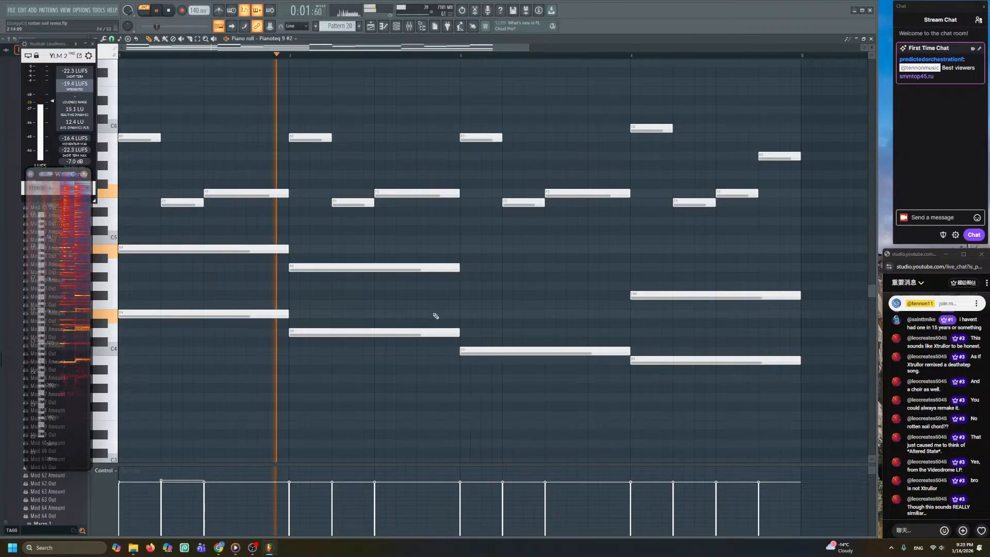
click(463, 286)
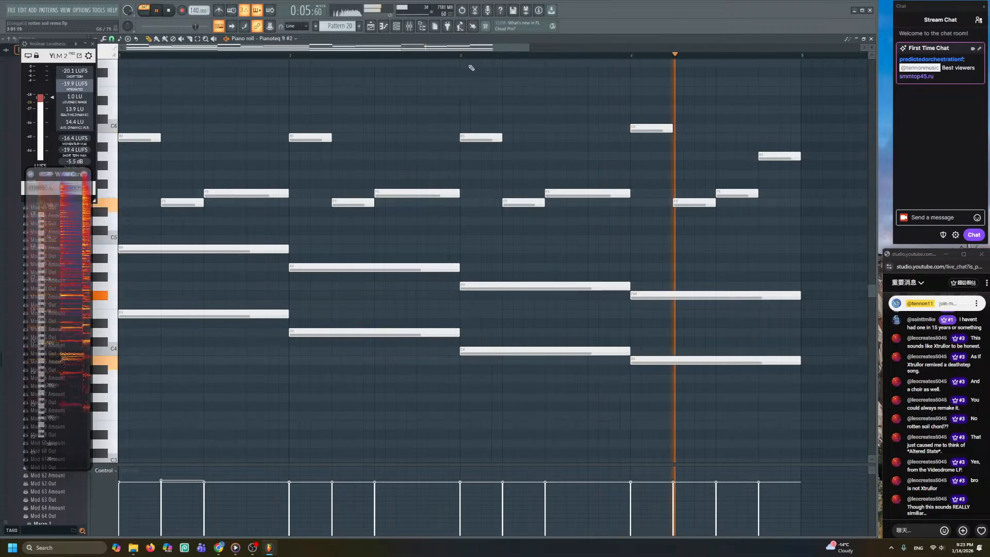
- Play from bar 3, lower bar 4's F#4 harmony note to F4 and delete it
click(463, 55)
drag(674, 266, 551, 270)
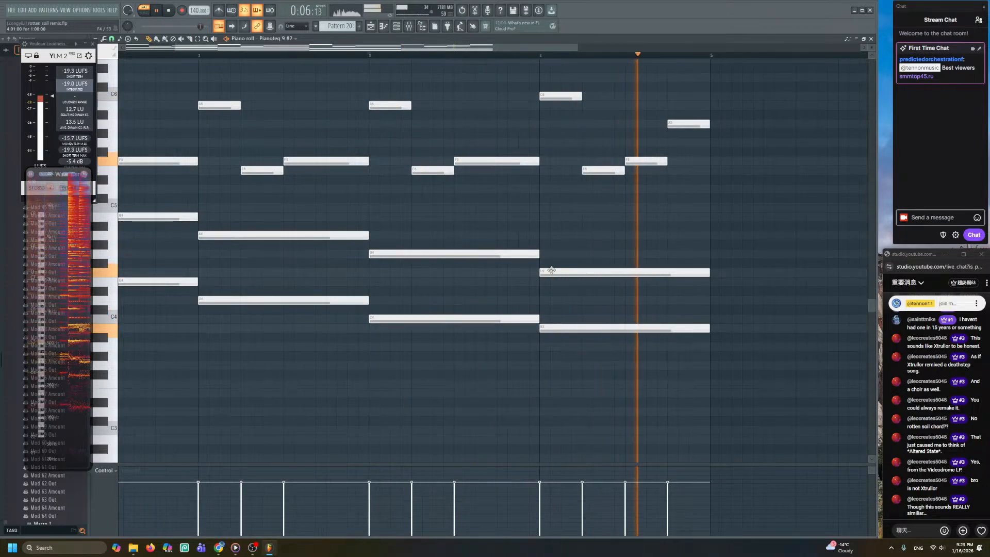
right_click(550, 271)
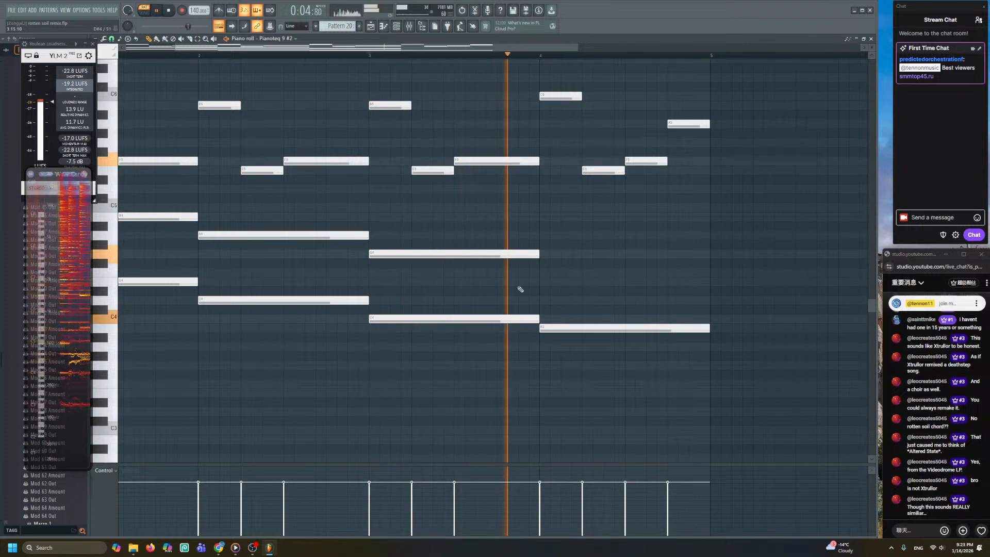
key(space)
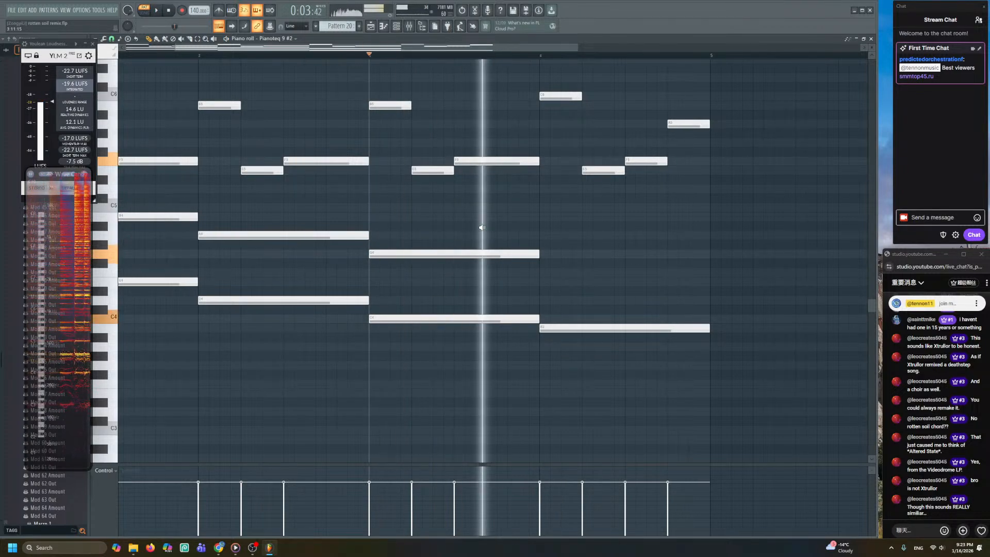
- Return the playhead to the start of the pattern and play it
scroll(484, 230, down, 2)
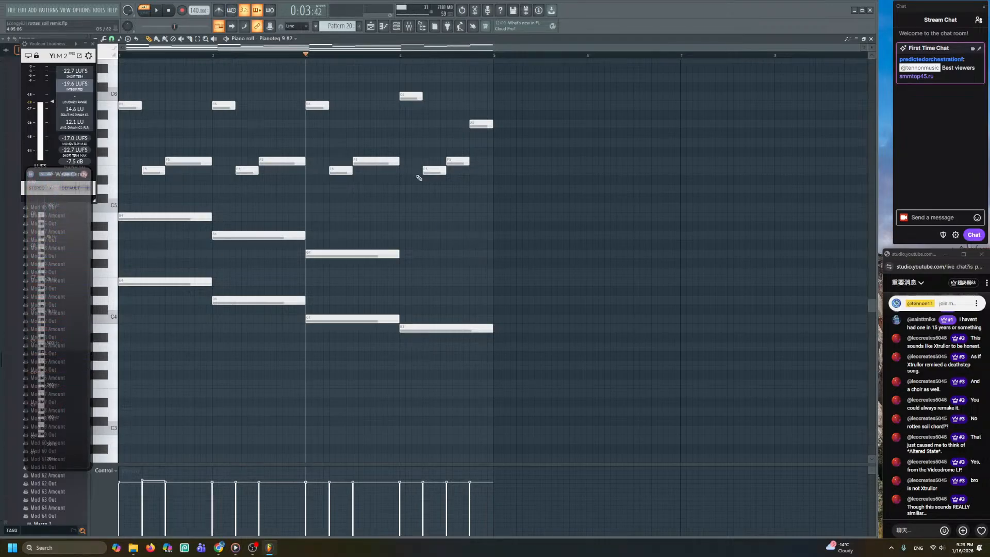
drag(127, 56, 118, 57)
scroll(171, 115, up, 2)
drag(183, 98, 375, 153)
scroll(374, 153, up, 1)
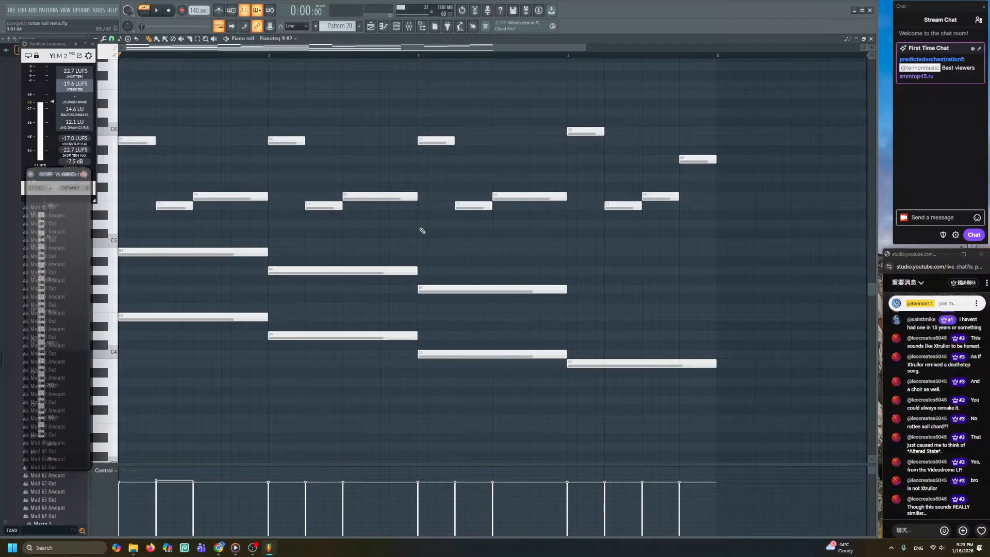
key(space)
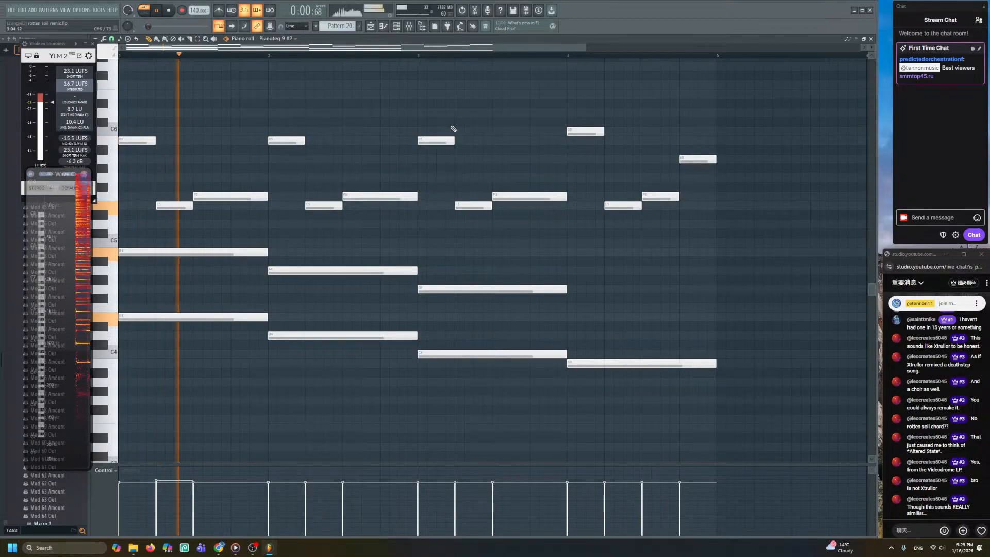
- Delete the B4, A4 and G4 harmony notes in bars 1 to 3 and replay the pattern from the start
click(226, 251)
right_click(230, 251)
right_click(322, 270)
right_click(453, 289)
key(space)
key(space)
key(space)
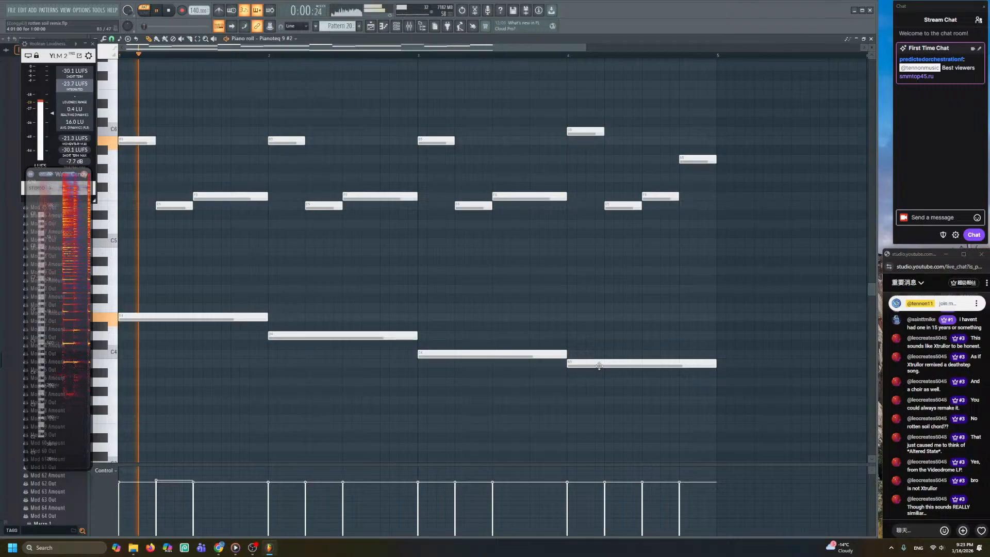
- Play the Pattern 20 melody and bass line repeatedly, restarting from the beginning of the pattern
scroll(305, 326, down, 1)
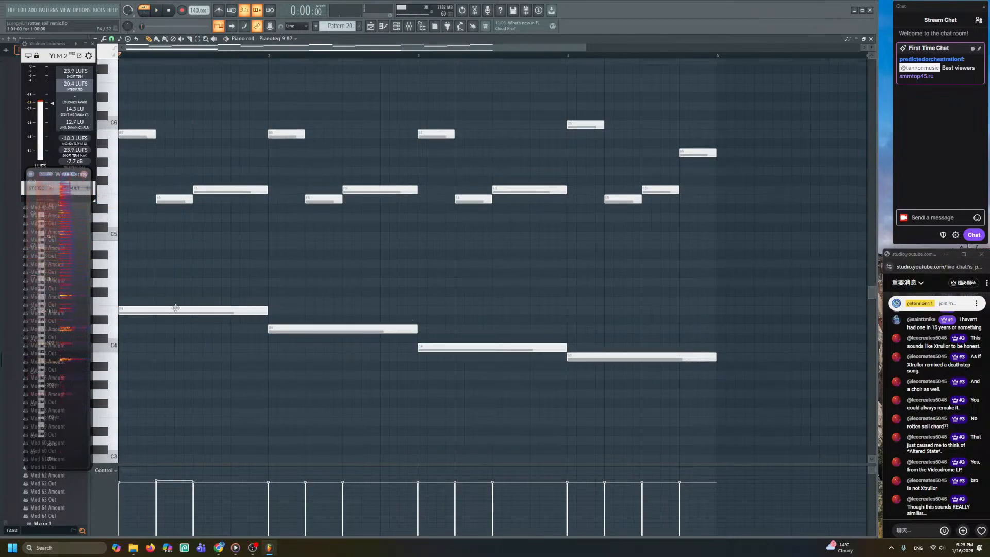
click(188, 308)
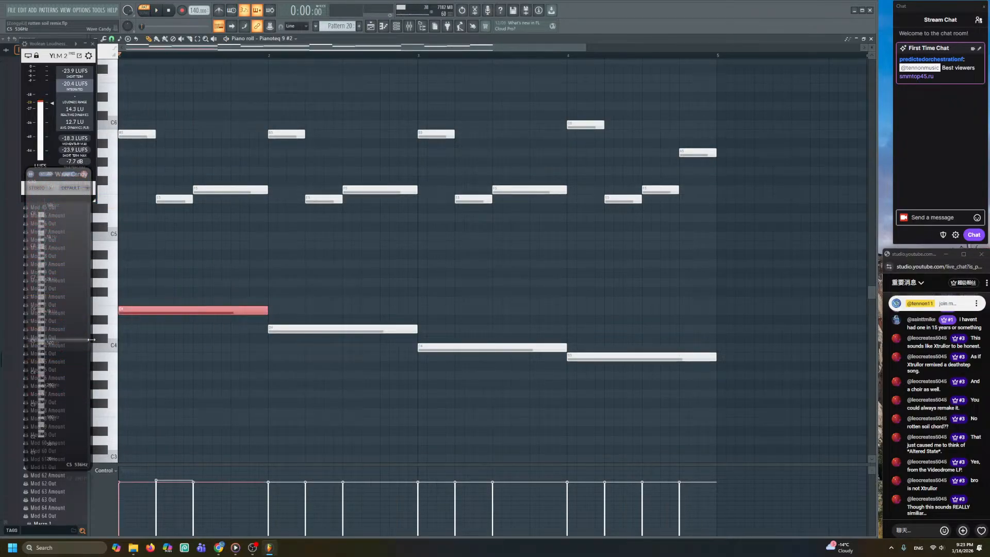
key(space)
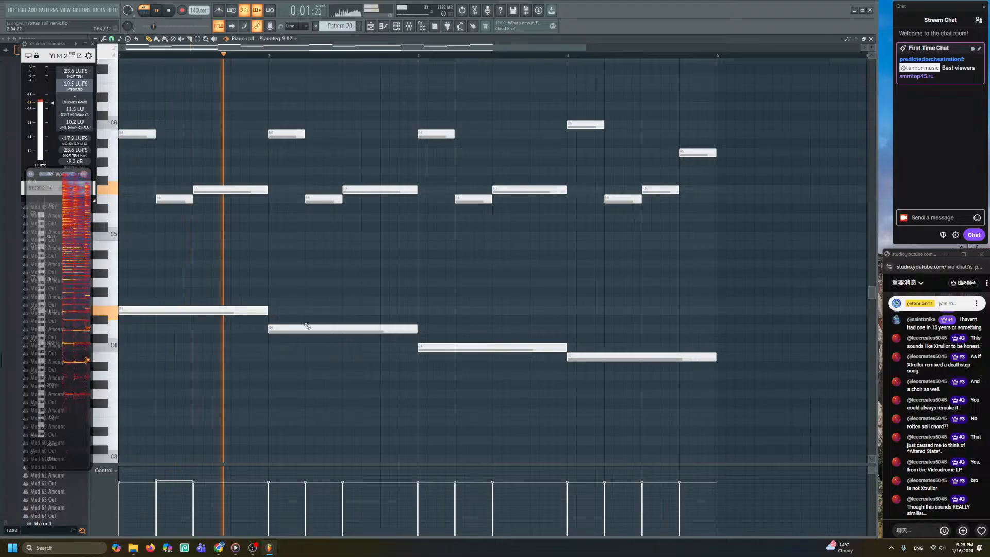
key(space)
key(space)
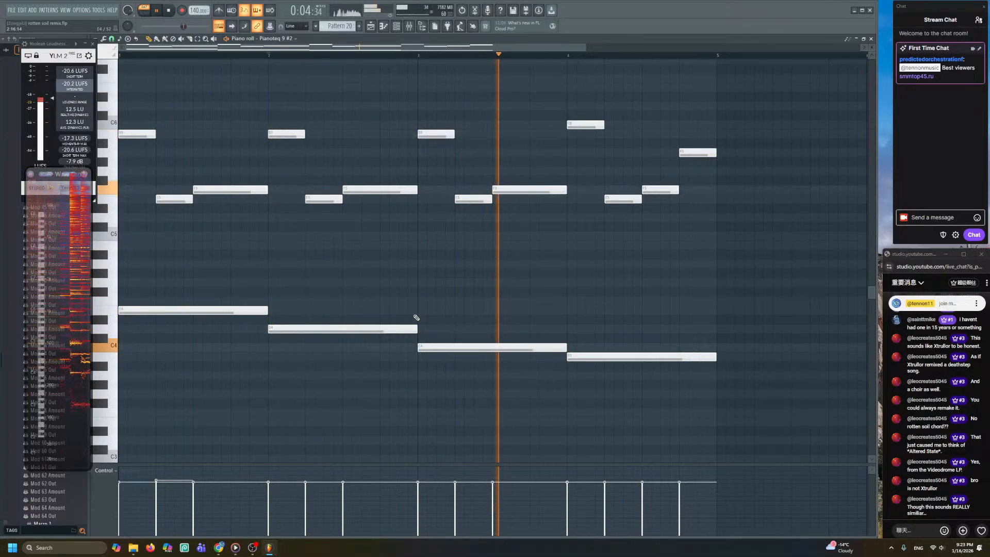
key(space)
click(133, 56)
key(space)
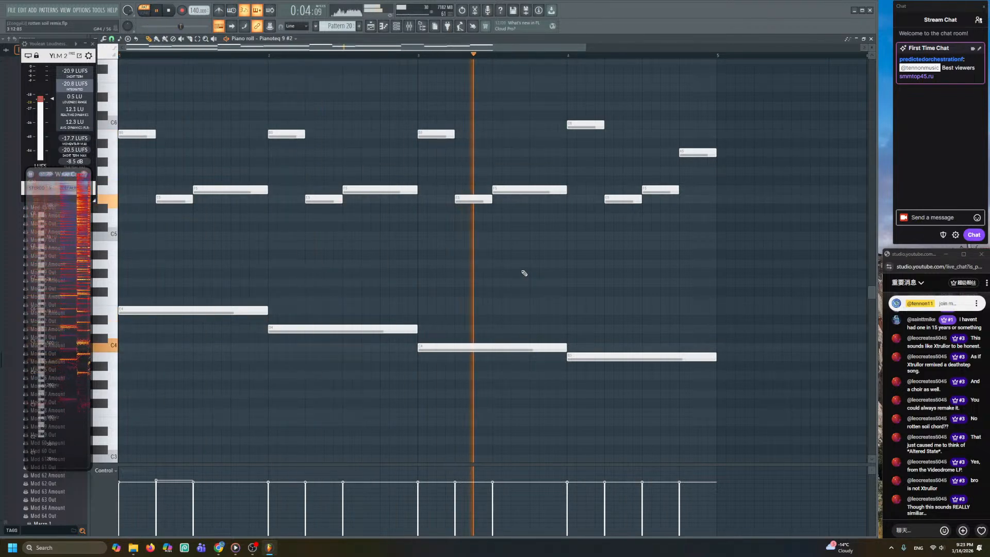
key(space)
scroll(514, 282, down, 3)
scroll(500, 285, down, 2)
scroll(462, 259, up, 3)
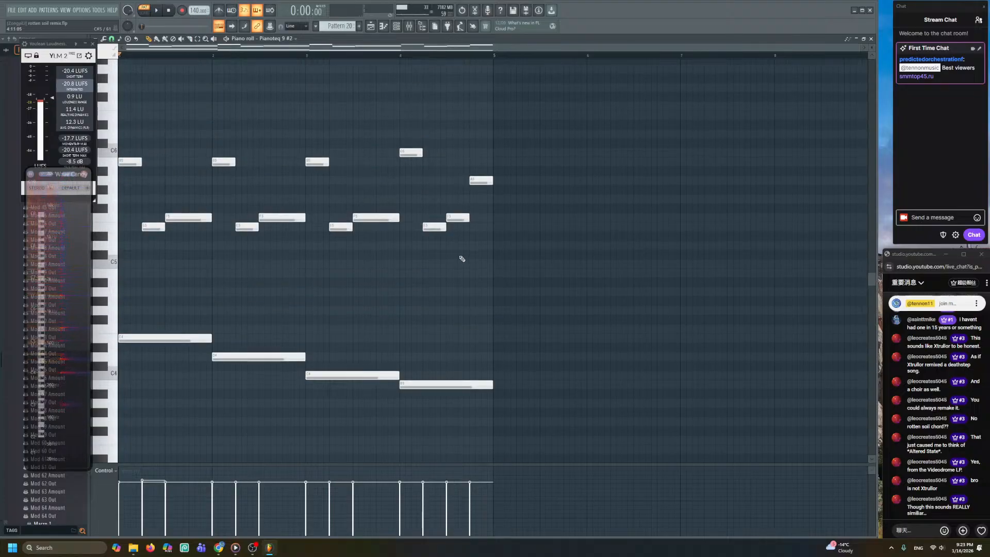
- Move the Pattern 20 clip to bar 9 in the playlist and place a new Pattern 21 clip at bar 1 of Track 5
click(373, 29)
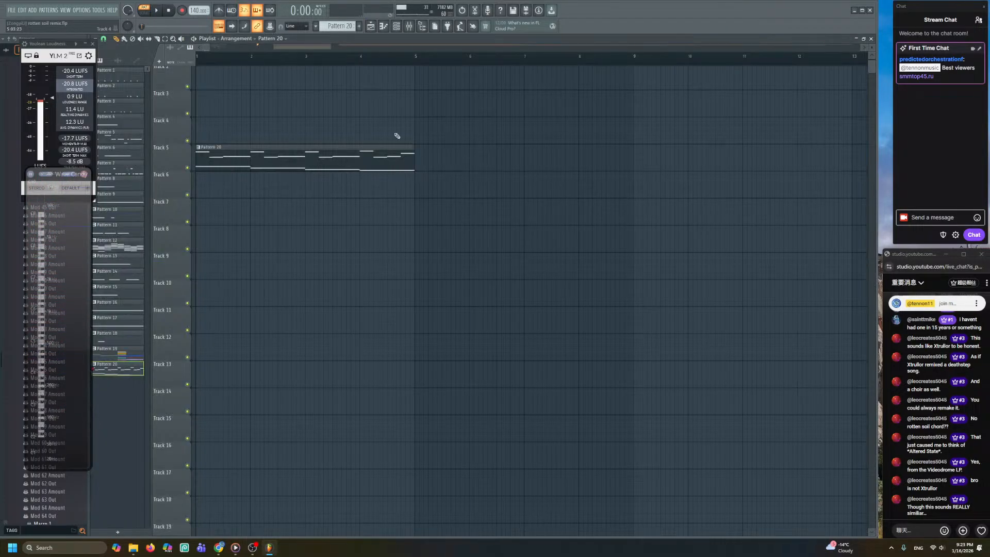
drag(274, 160, 502, 162)
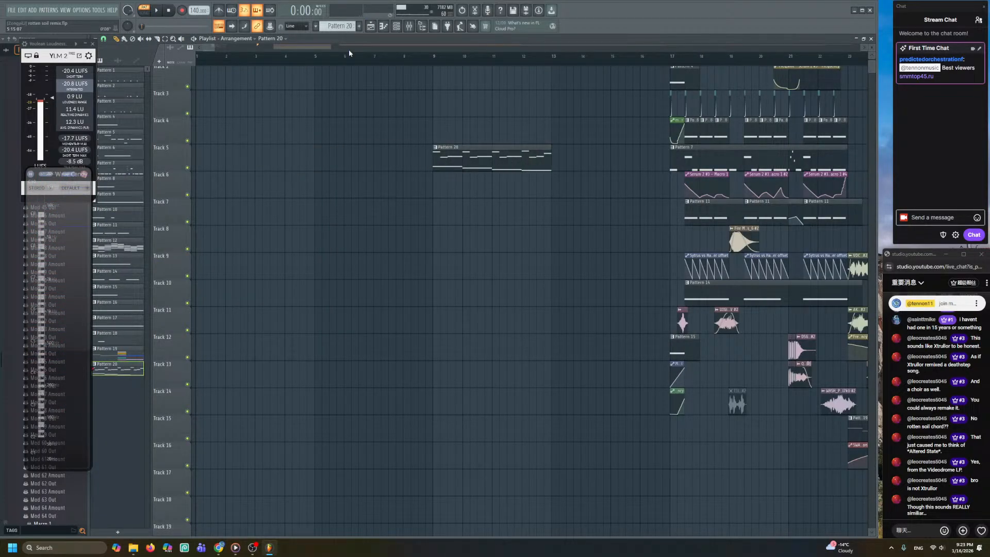
click(360, 26)
click(198, 213)
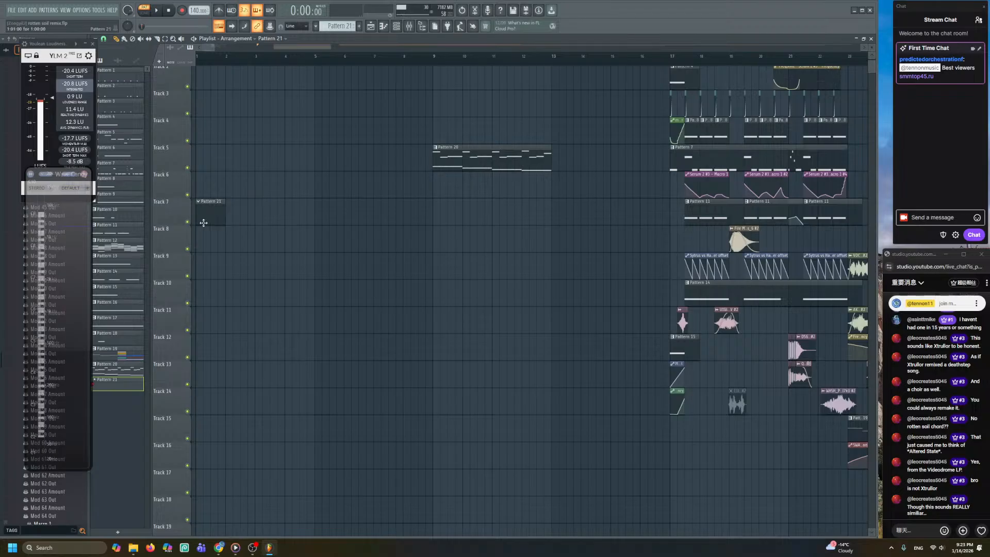
scroll(200, 258, up, 1)
drag(204, 243, 191, 171)
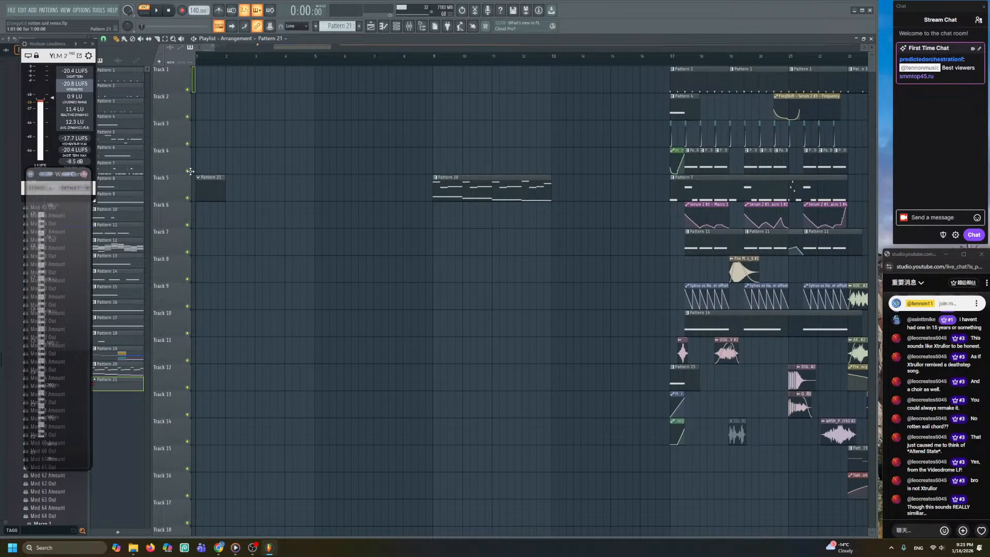
- Add a Vienna Ensemble channel, open its connected instance and insert a Synchron Player
click(395, 29)
click(324, 263)
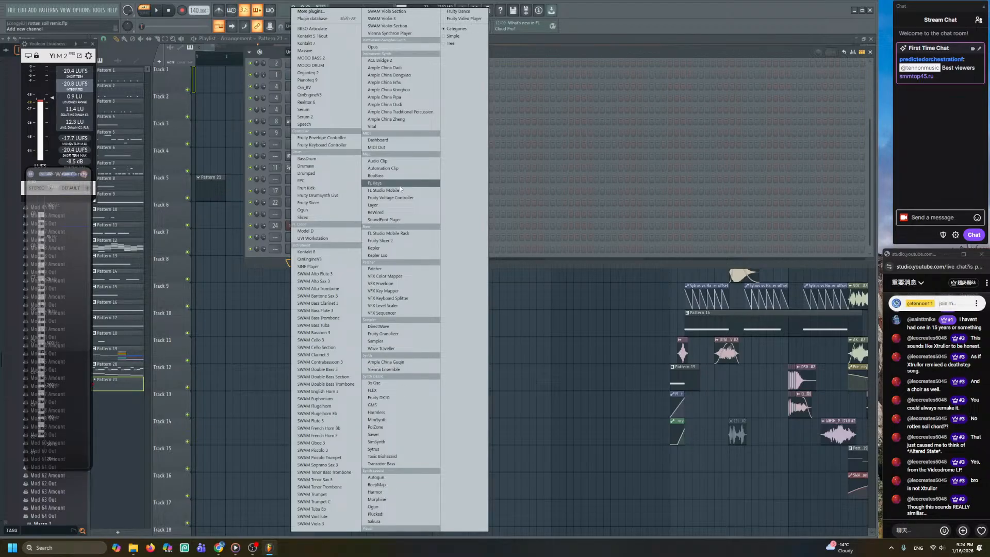
click(406, 369)
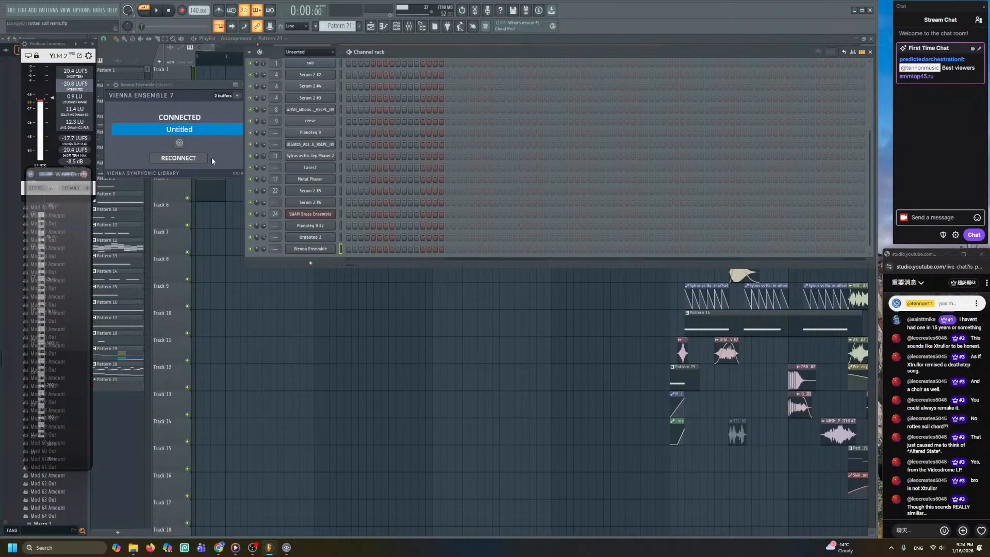
click(236, 96)
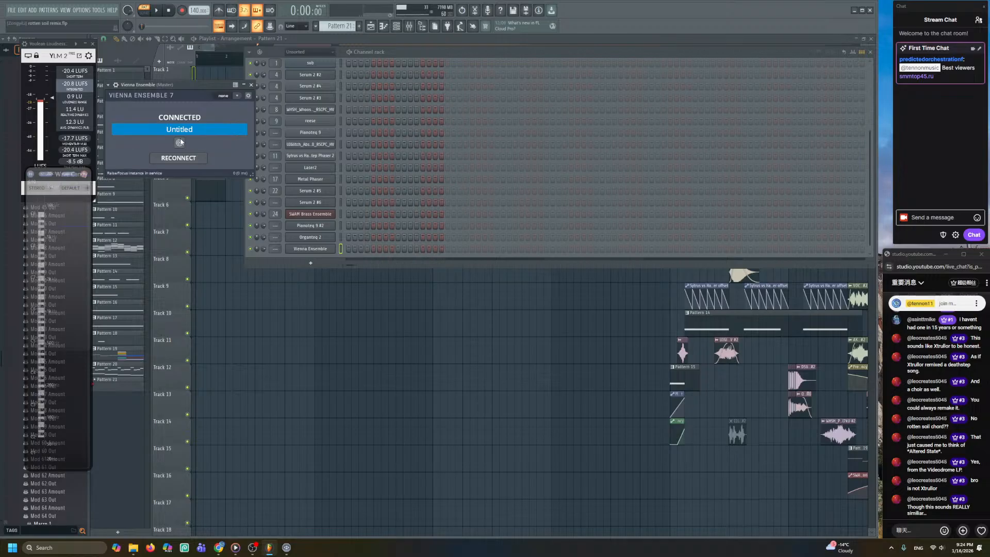
click(179, 142)
right_click(293, 159)
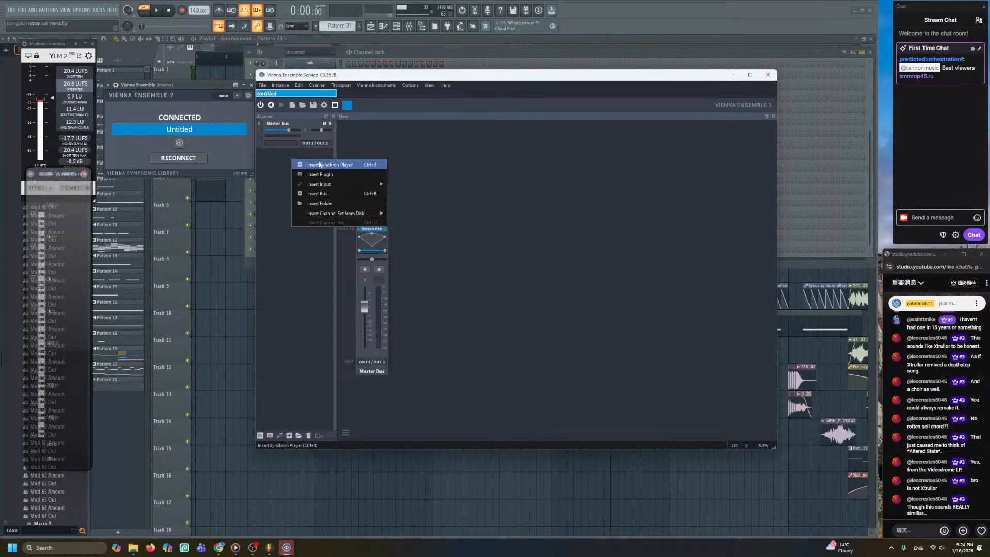
click(320, 165)
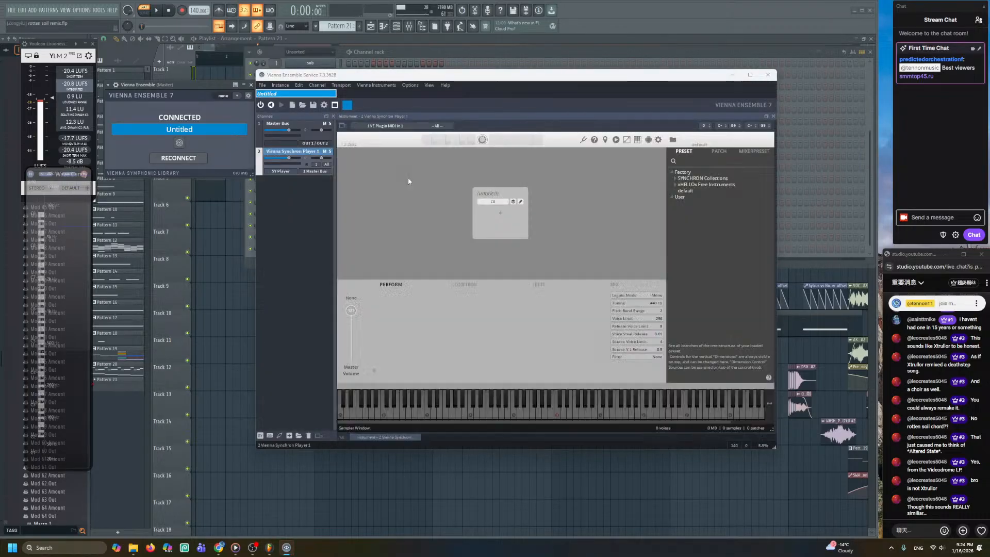
- Load the 12 High bells ensemble preset from 11 Synchron Percussion, 03 Velocity, 05 SY Bells
click(692, 178)
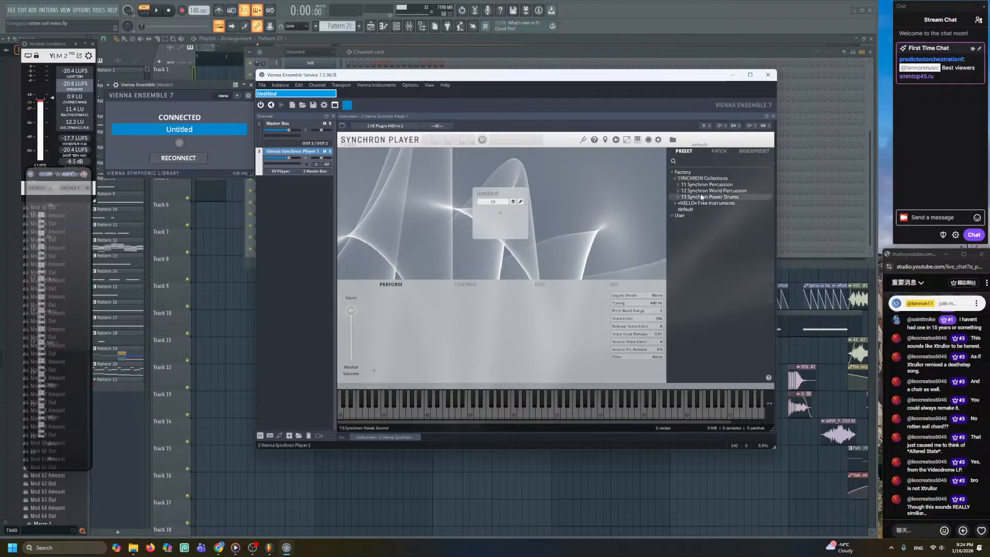
click(703, 184)
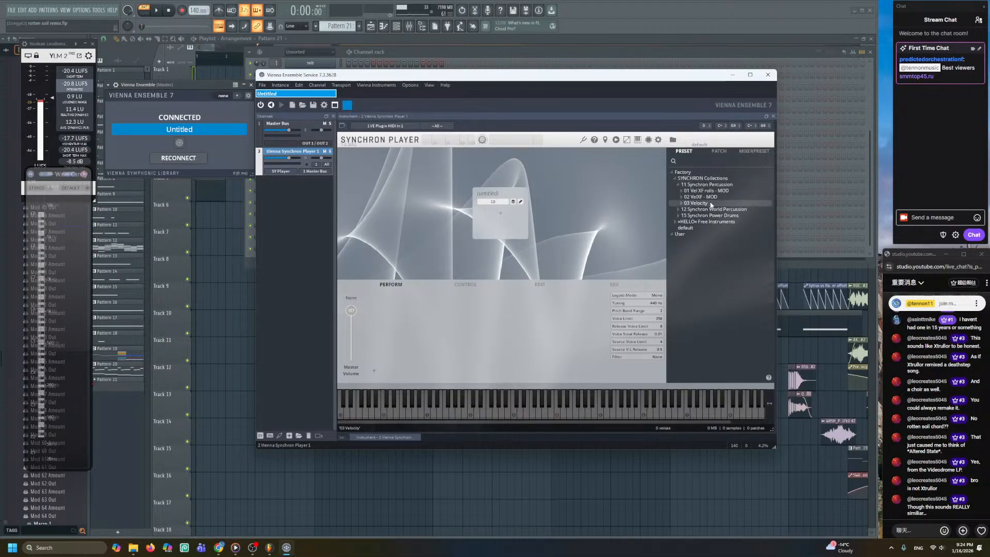
click(696, 203)
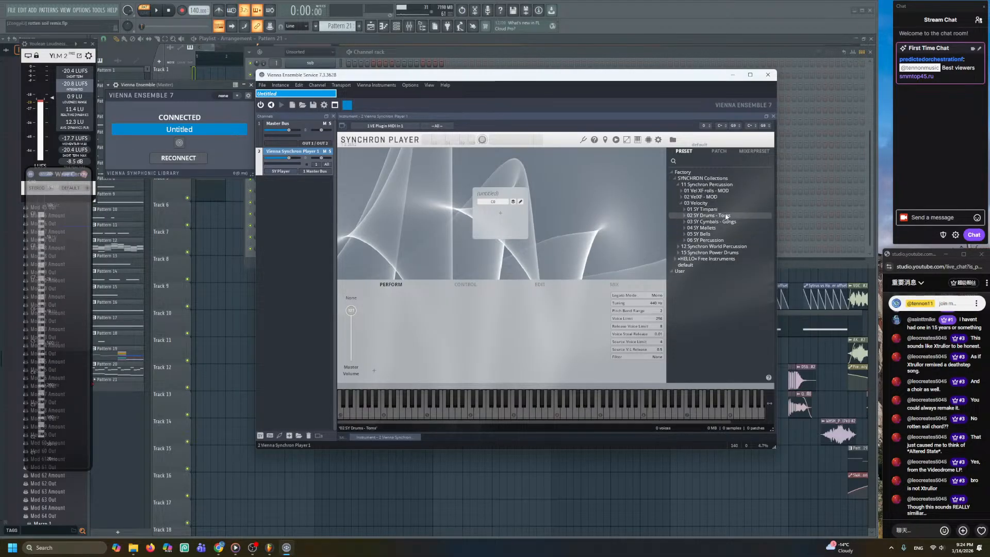
click(701, 227)
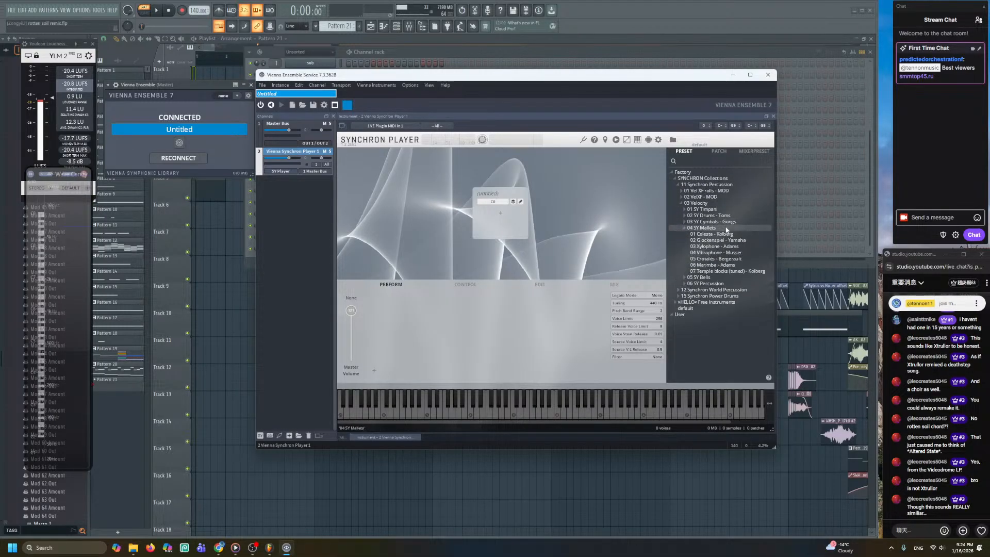
click(727, 280)
scroll(724, 304, down, 1)
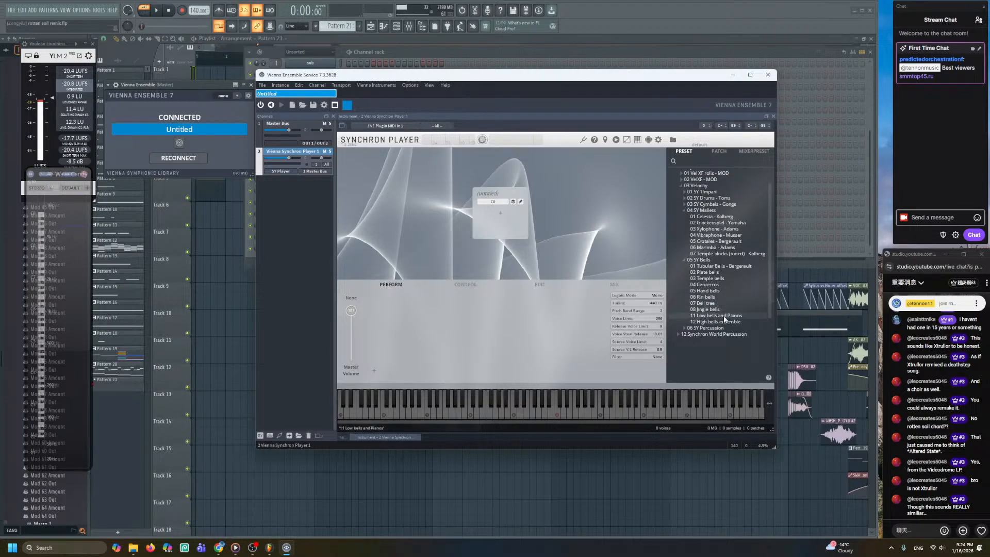
mouse_move(724, 318)
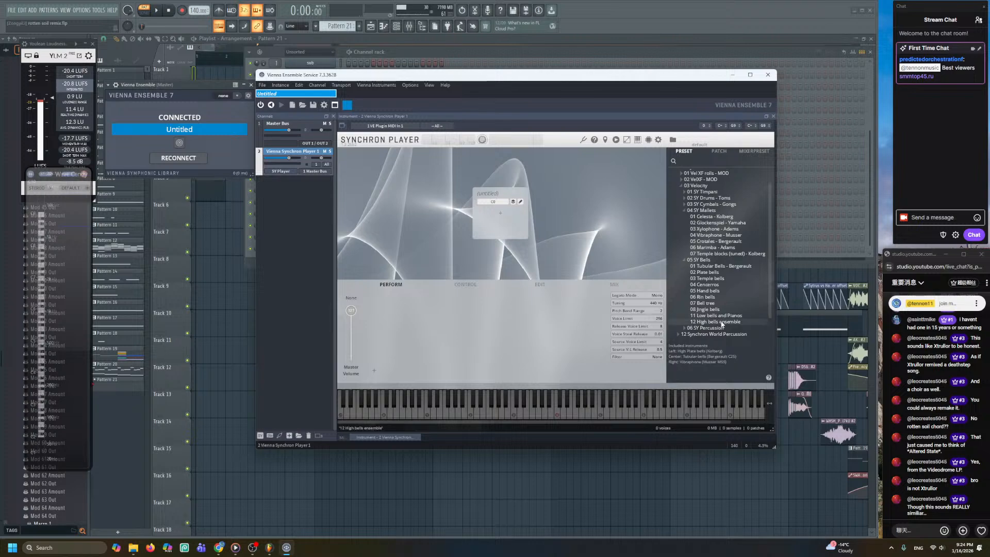
double_click(722, 322)
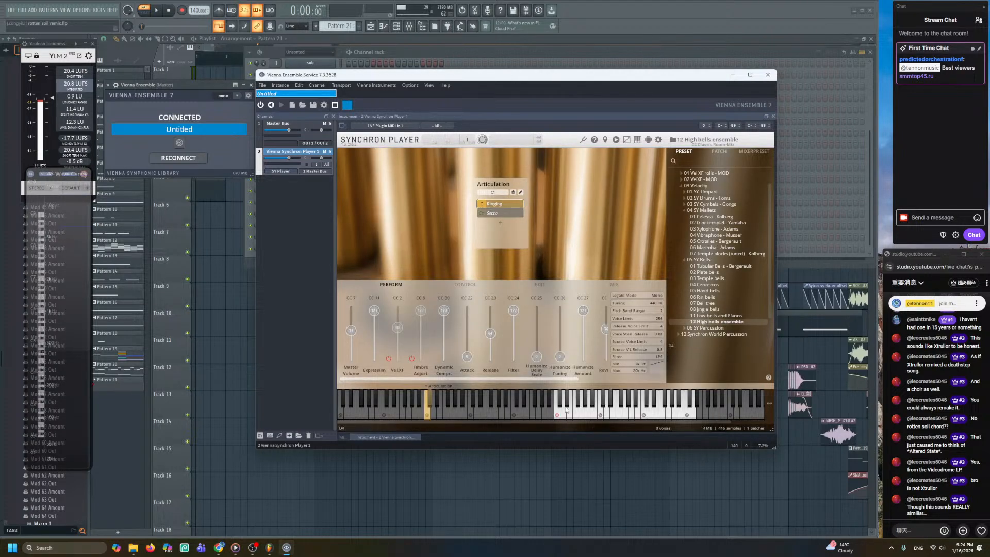
- Audition the High bells ensemble on several low keys of its playable range
click(592, 415)
click(591, 414)
click(574, 417)
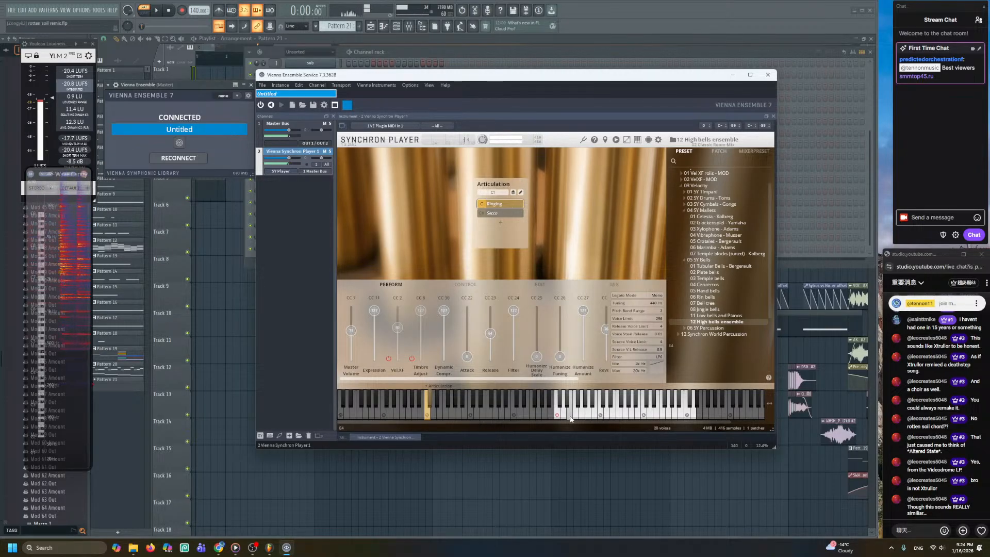
click(594, 418)
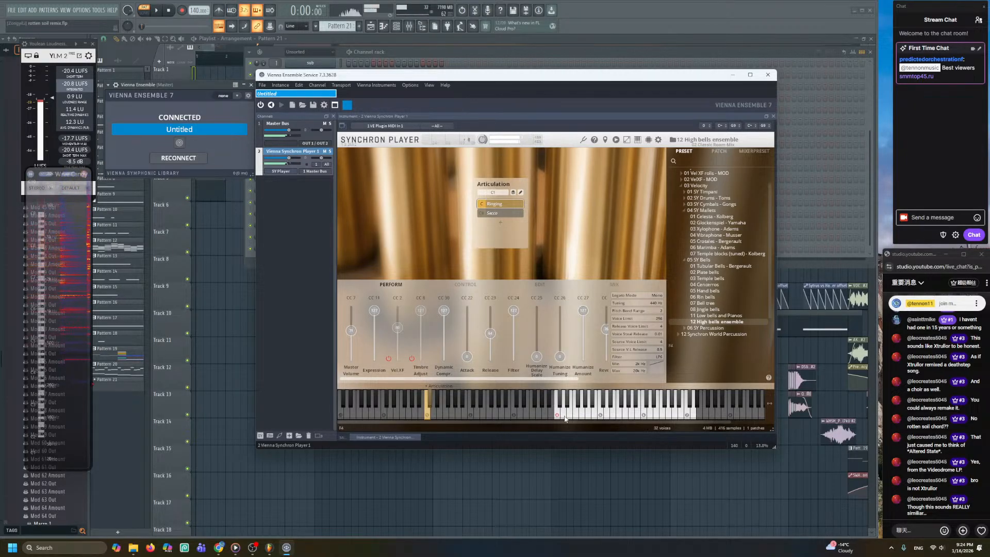
click(574, 419)
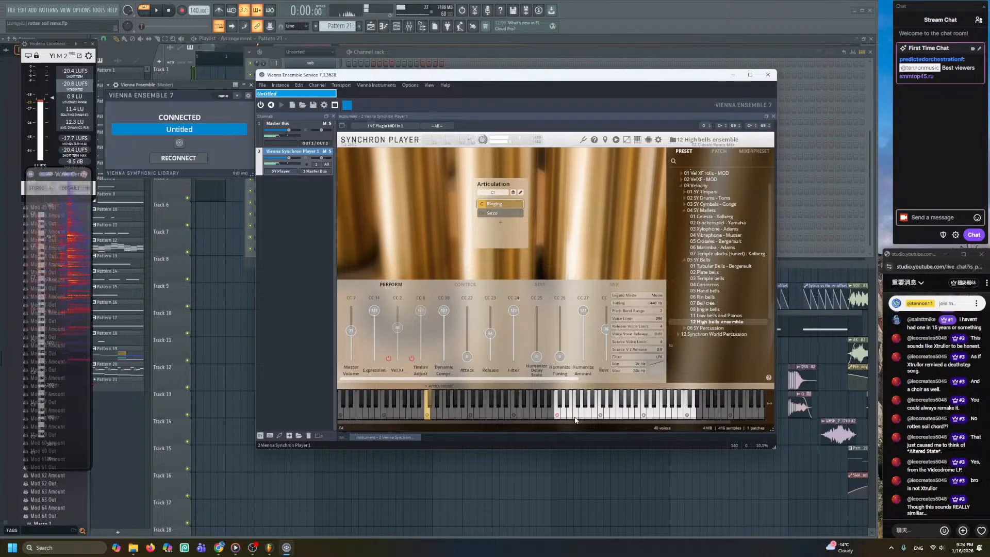
- Set the bells' mixer preset to 05 Ambient Room-Mix
click(615, 285)
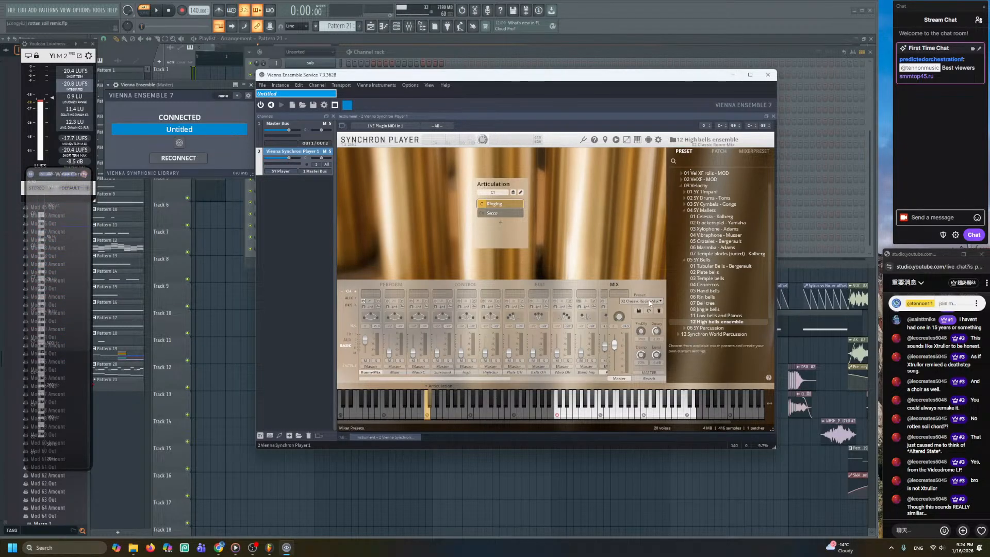
click(649, 302)
mouse_move(671, 311)
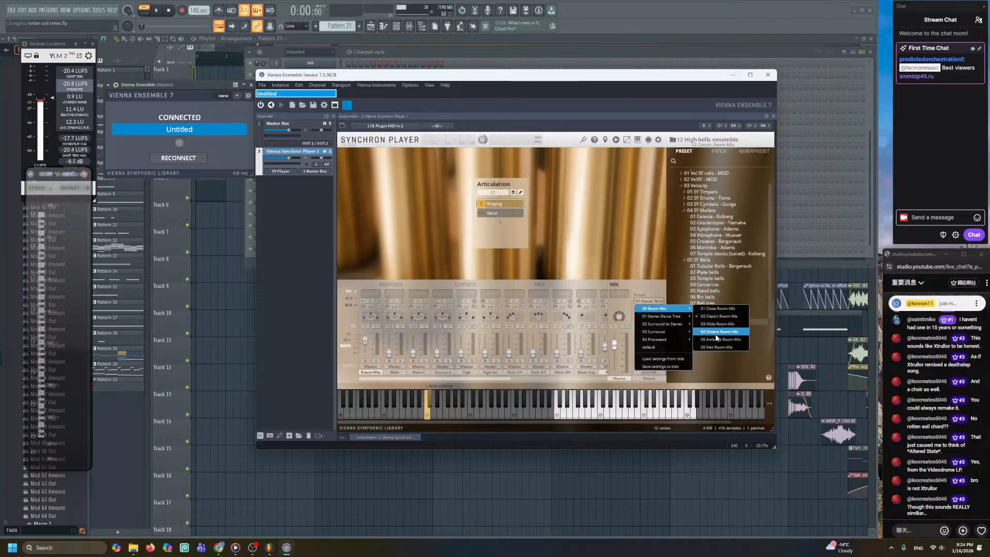
click(719, 341)
- Audition the bells with the ambient room mix on several keys, striking one low key repeatedly
click(576, 418)
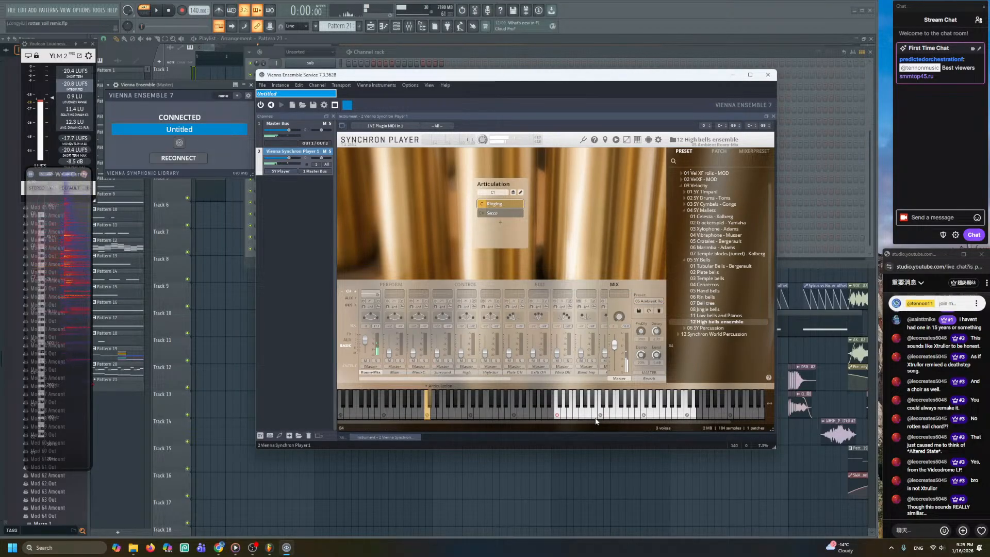
click(571, 418)
click(575, 418)
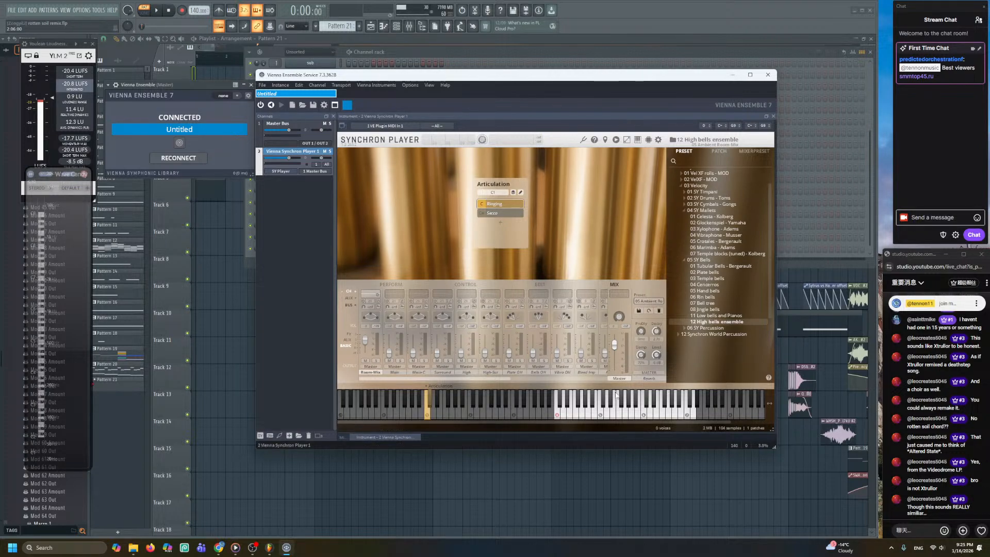
click(592, 414)
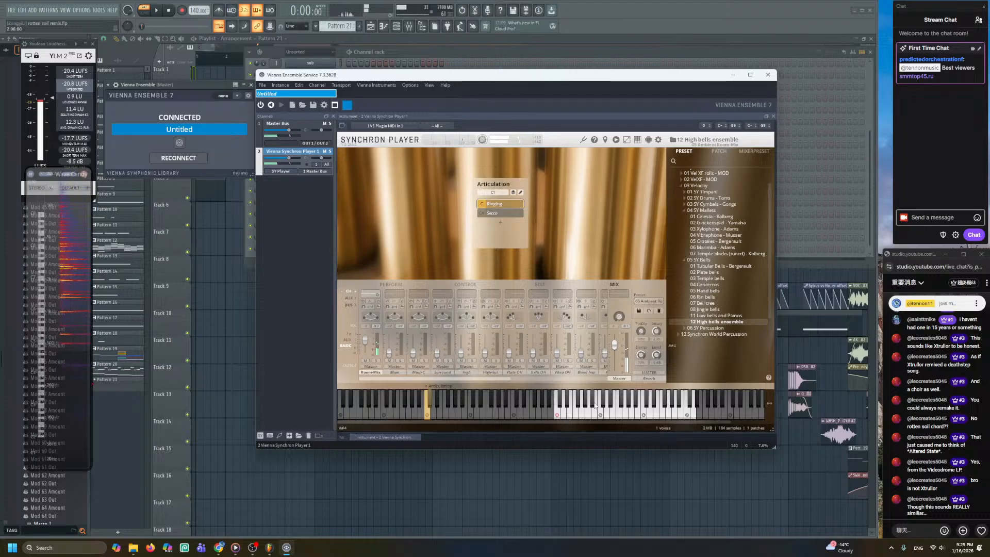
click(586, 419)
click(575, 418)
click(575, 418)
click(575, 418)
click(575, 417)
click(575, 415)
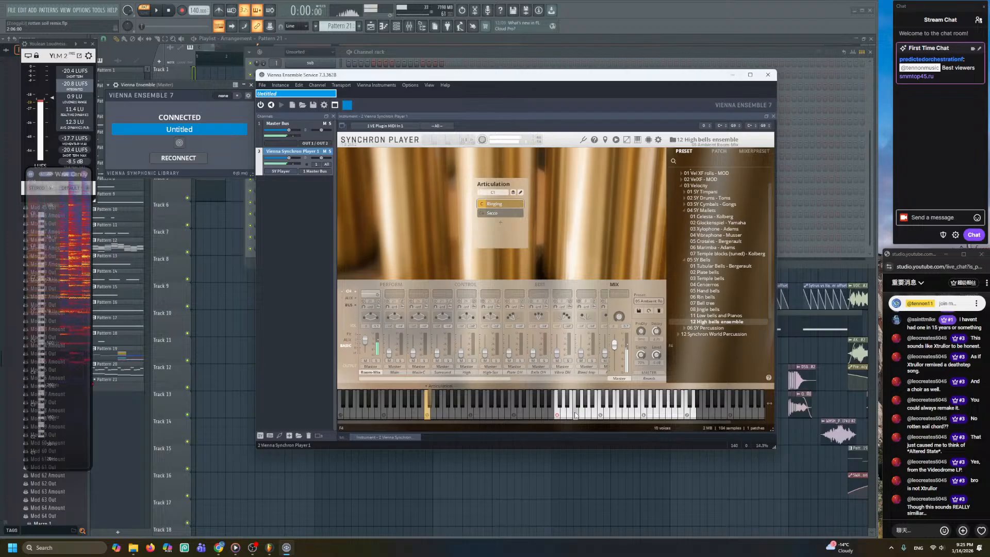
- Enable the Secco articulation of the High bells ensemble to try it and disable it again
click(492, 214)
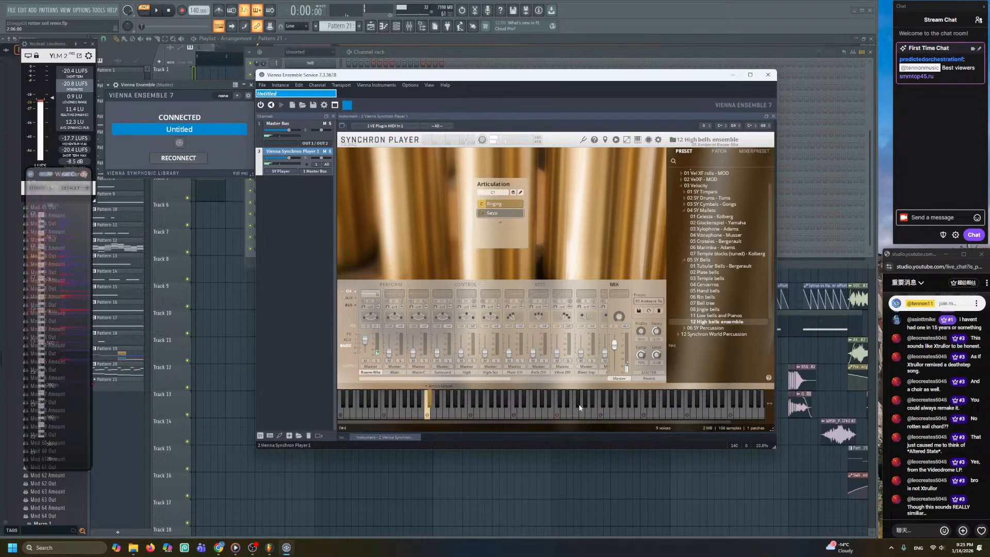
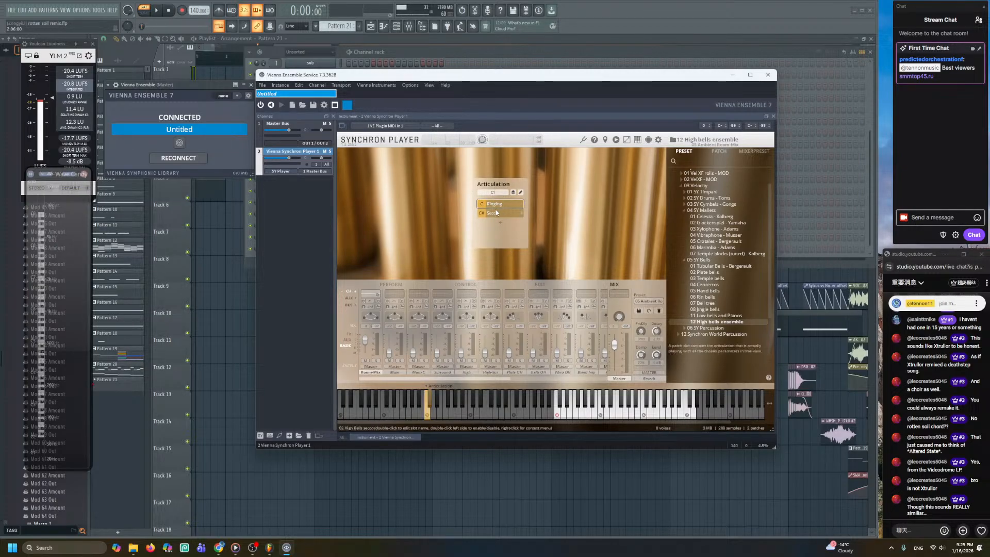
right_click(505, 214)
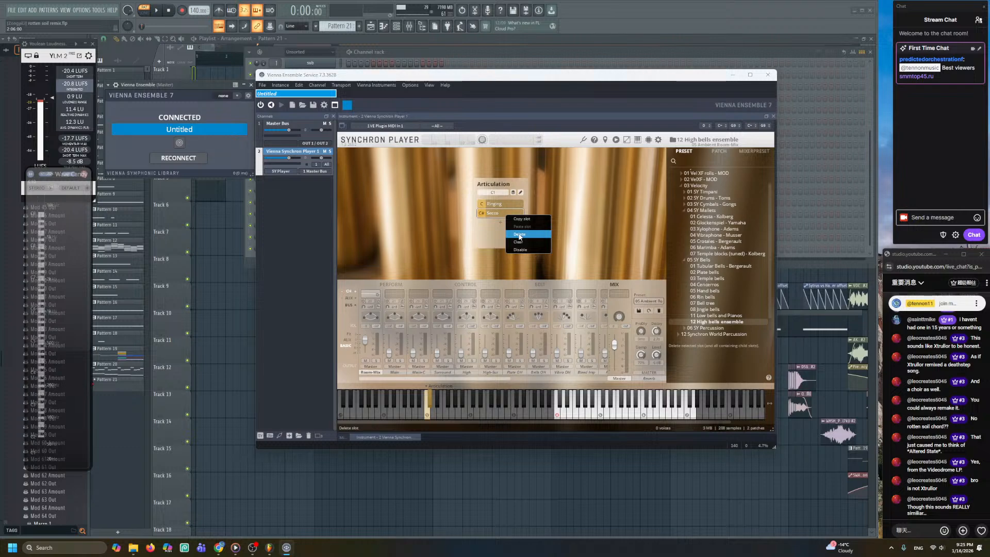
click(518, 252)
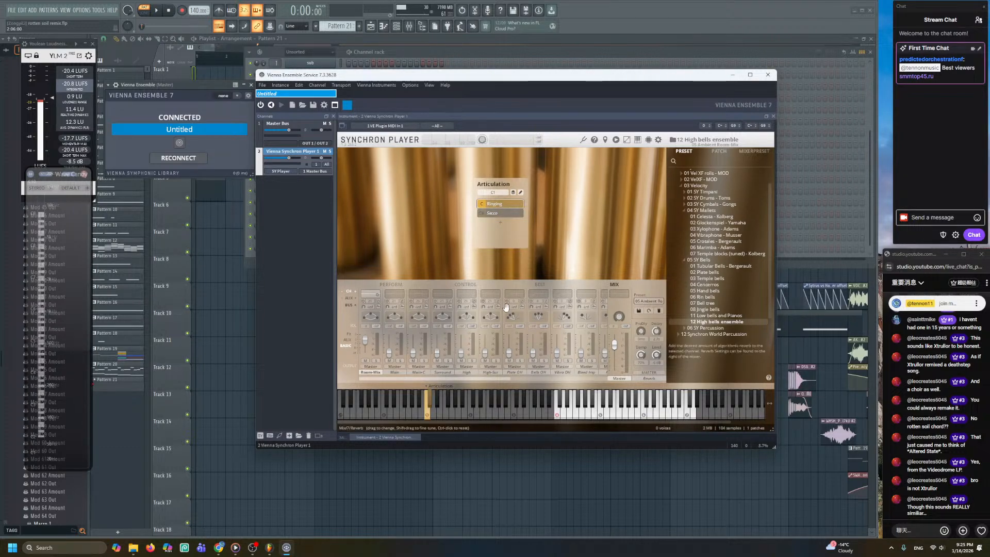
- Return from Vienna Ensemble to the FL Studio playlist, set playback to song mode and bring up the channel rack
click(432, 51)
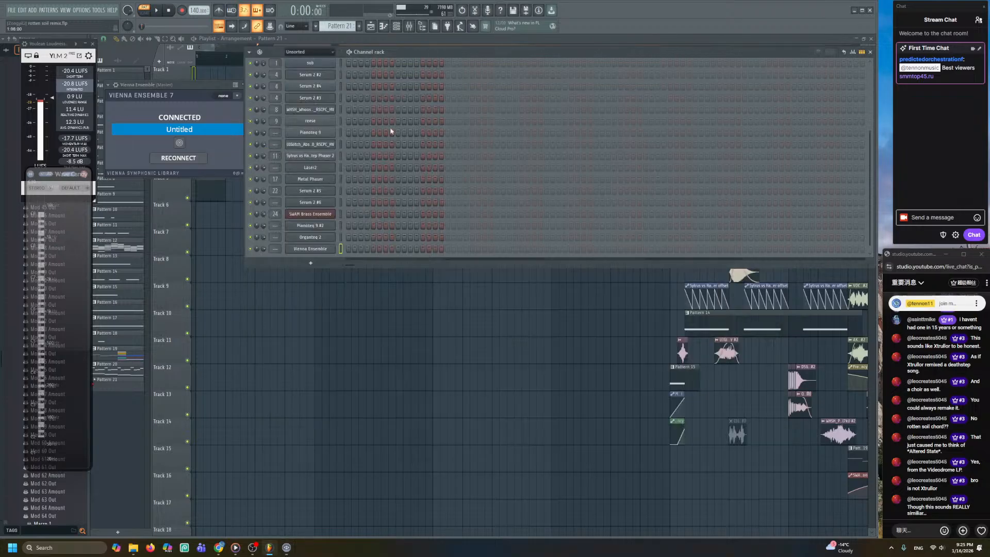
right_click(328, 294)
scroll(269, 198, up, 3)
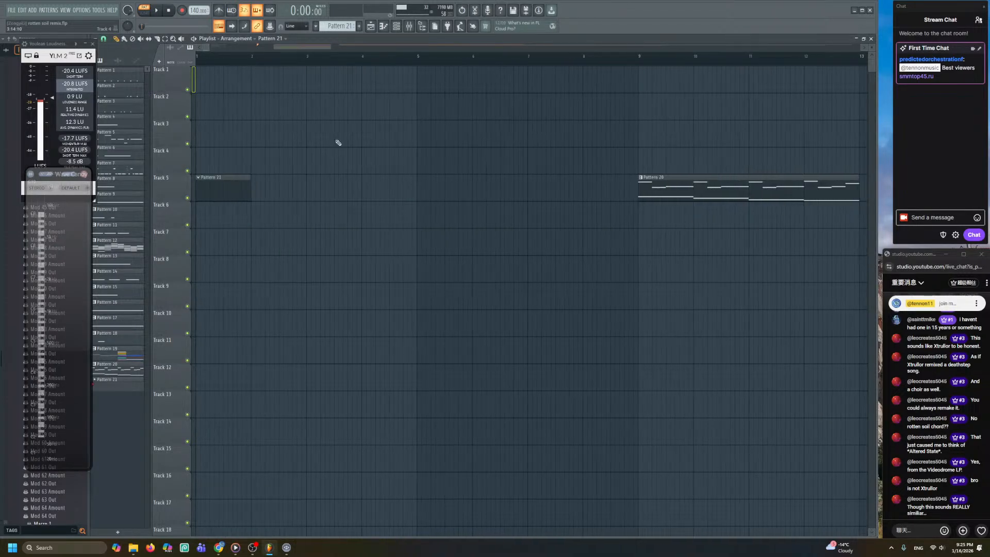
key(l)
key(space)
key(space)
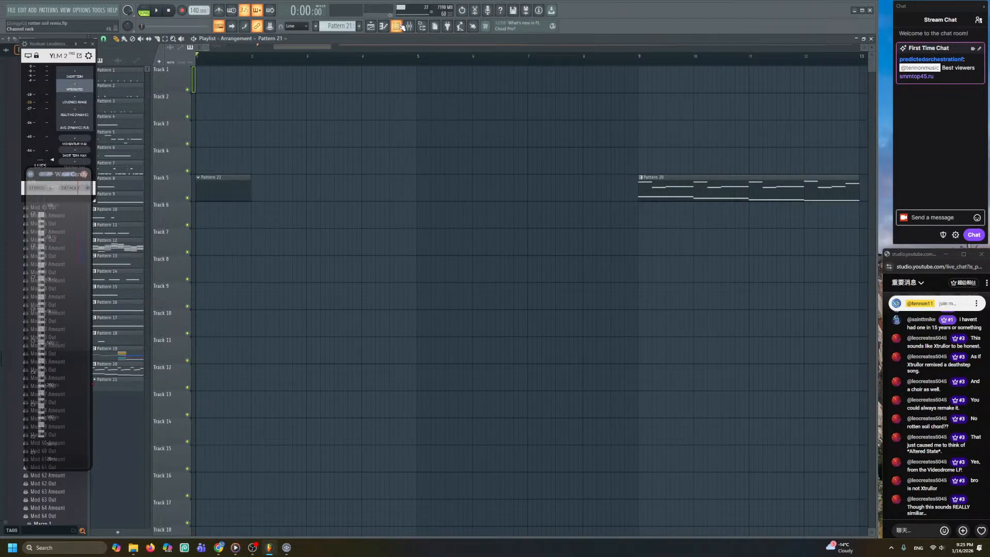
click(400, 27)
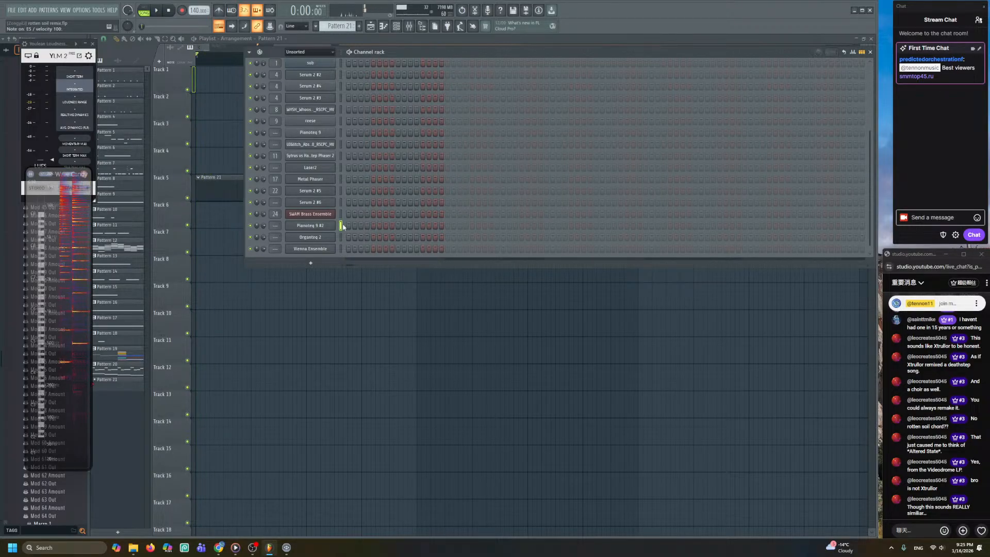
- Check the Mallet Bounce and Action settings of the Pianoteq 9 #2 harpsichord and slightly lower its plucking noise while auditioning notes
click(310, 225)
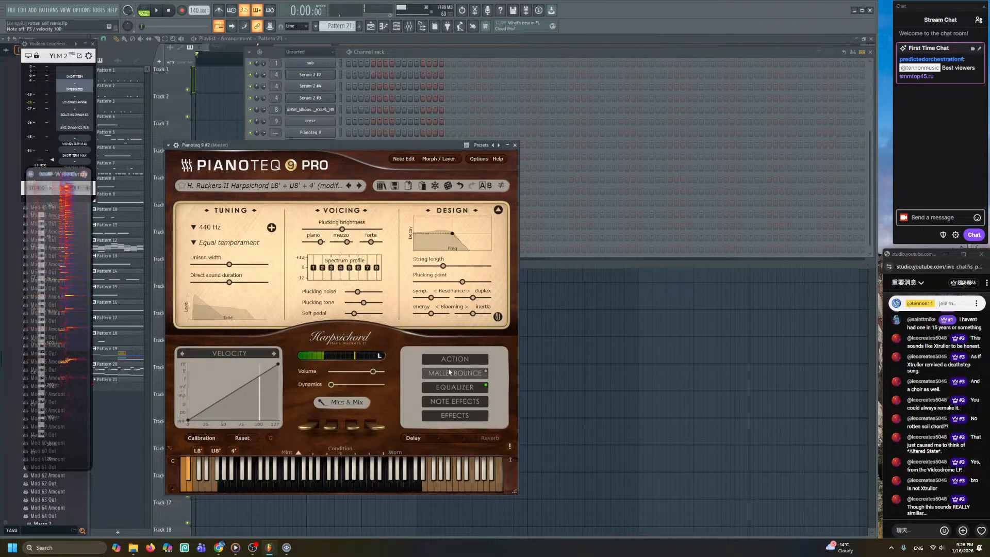
click(466, 373)
click(499, 354)
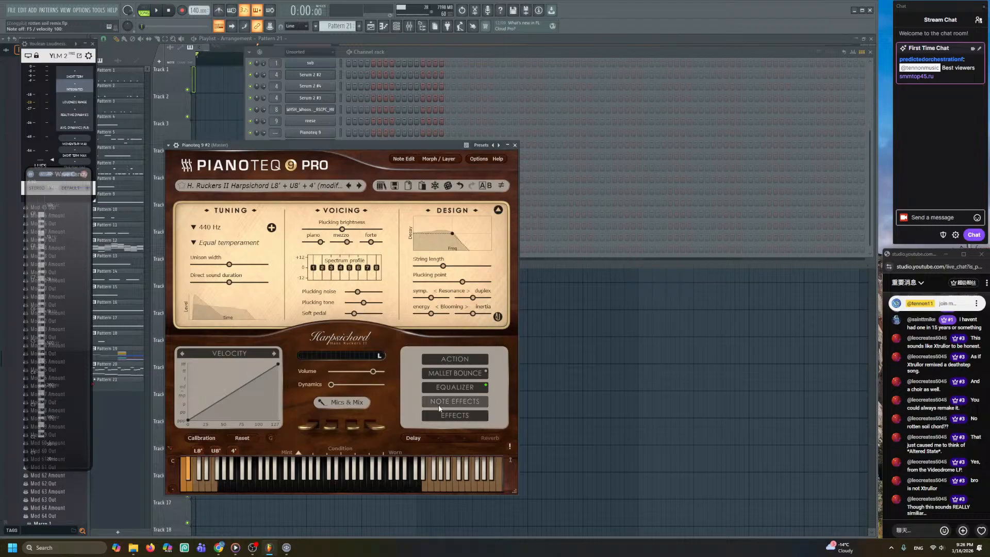
click(438, 356)
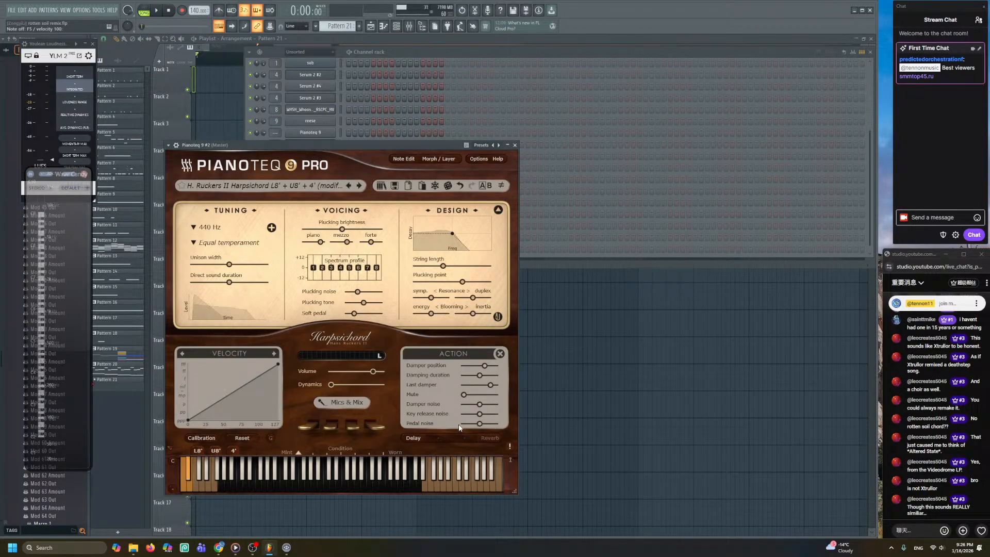
click(499, 354)
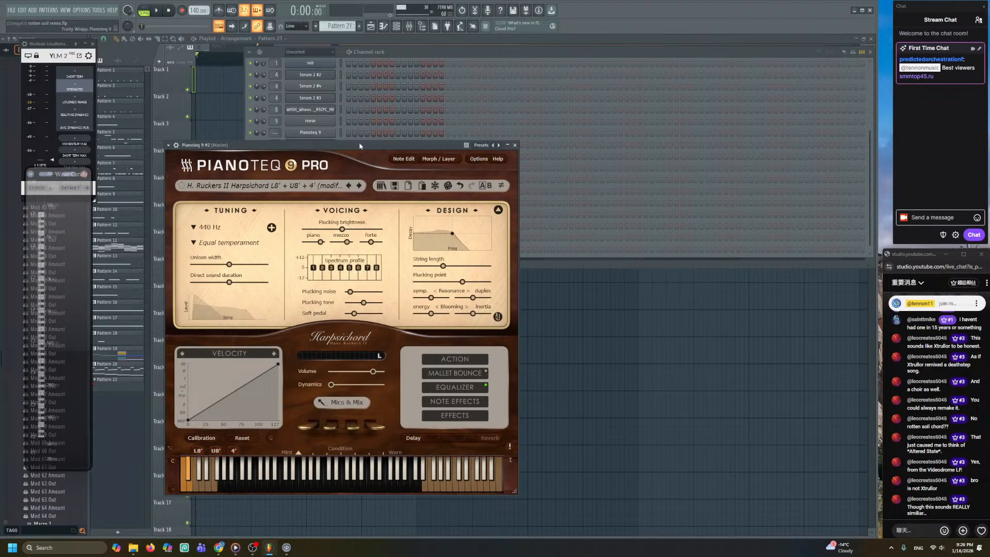
key(u)
key(e)
key(r)
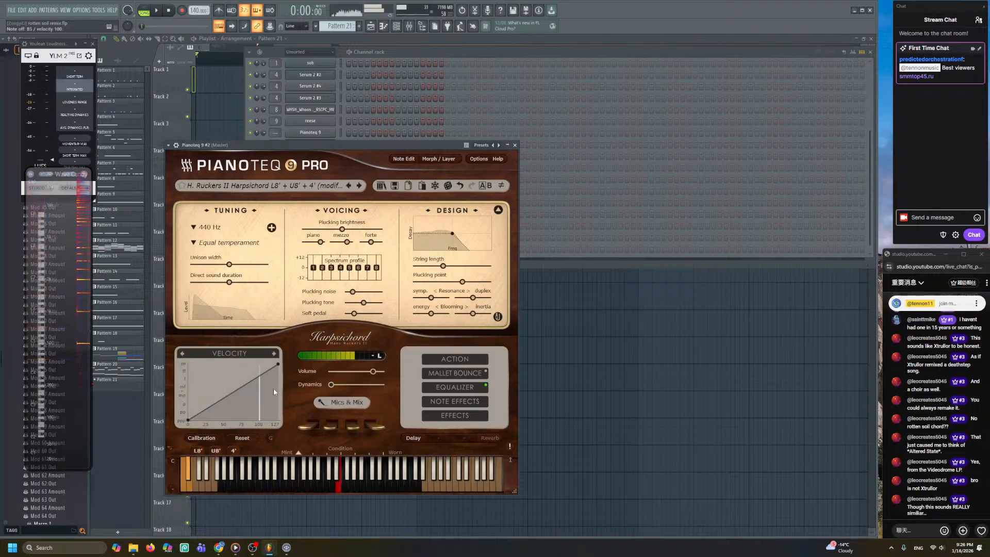
- Audition the harpsichord with its U8' and 4' registers switched off, turn both back on and close the instrument
click(234, 450)
key(u)
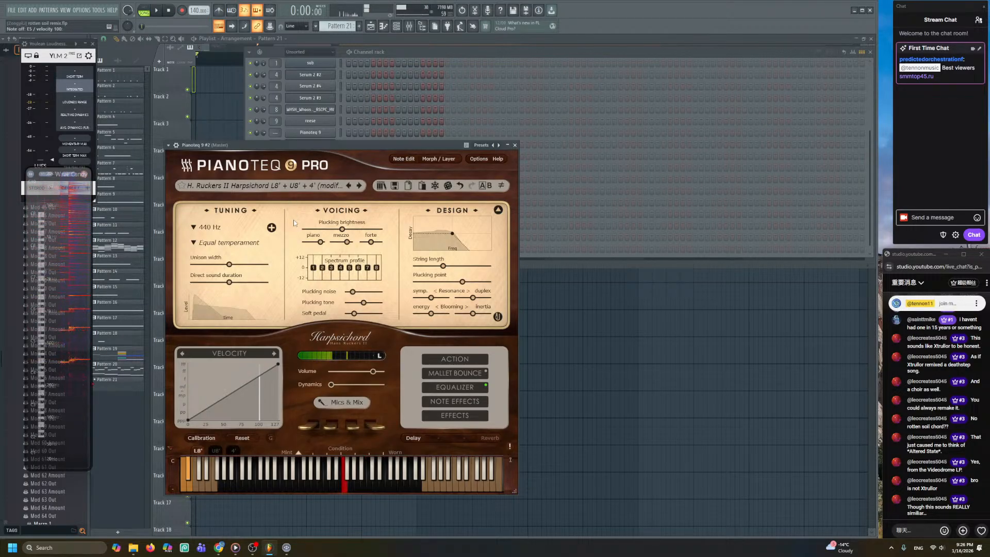
key(u)
key(e)
key(r)
key(e)
key(r)
key(y)
key(u)
key(e)
key(r)
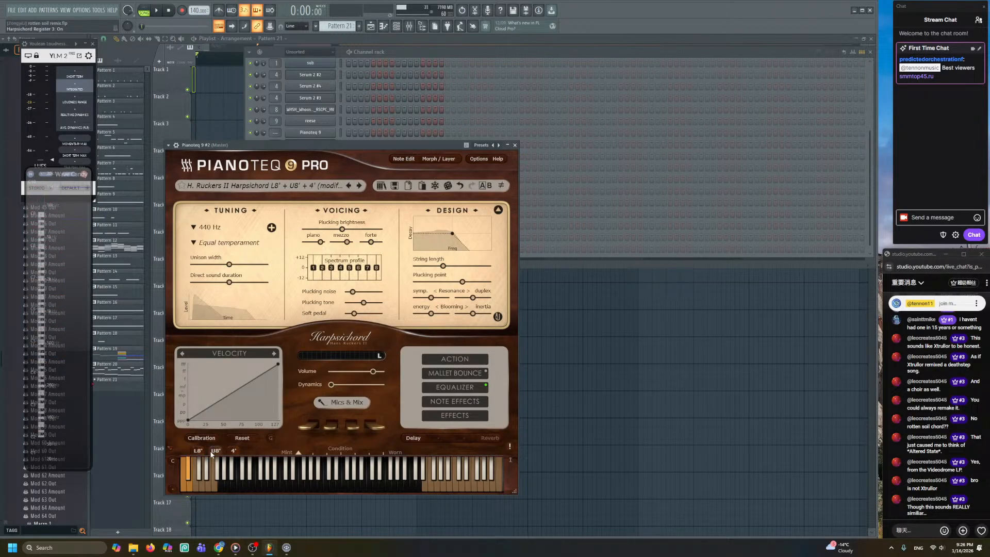
click(513, 144)
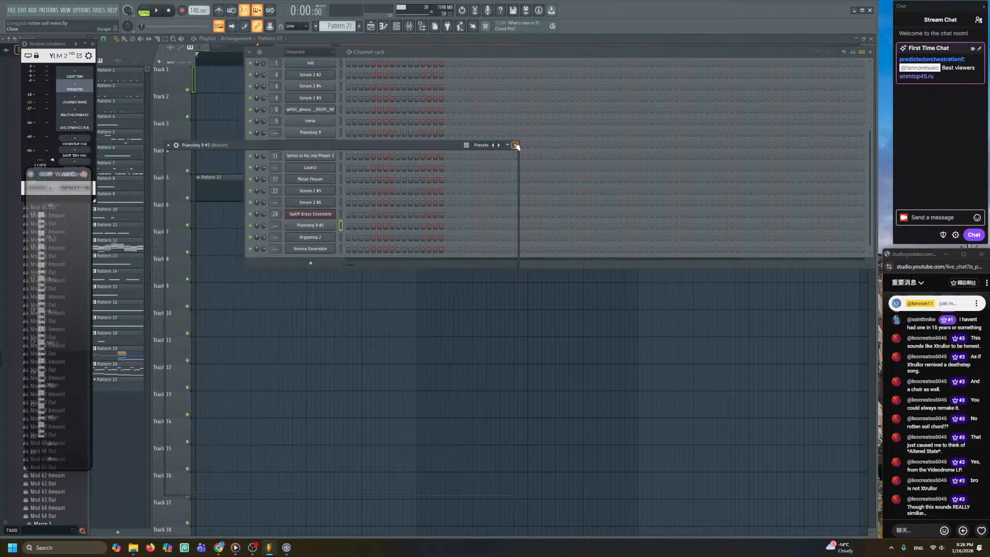
- Draw a one-bar phrase for Pianoteq 9 #2 in Pattern 21: quarter notes B5 and E5 followed by a half note F5
right_click(309, 226)
click(342, 227)
right_click(323, 227)
click(346, 227)
scroll(244, 256, up, 3)
drag(243, 256, 553, 241)
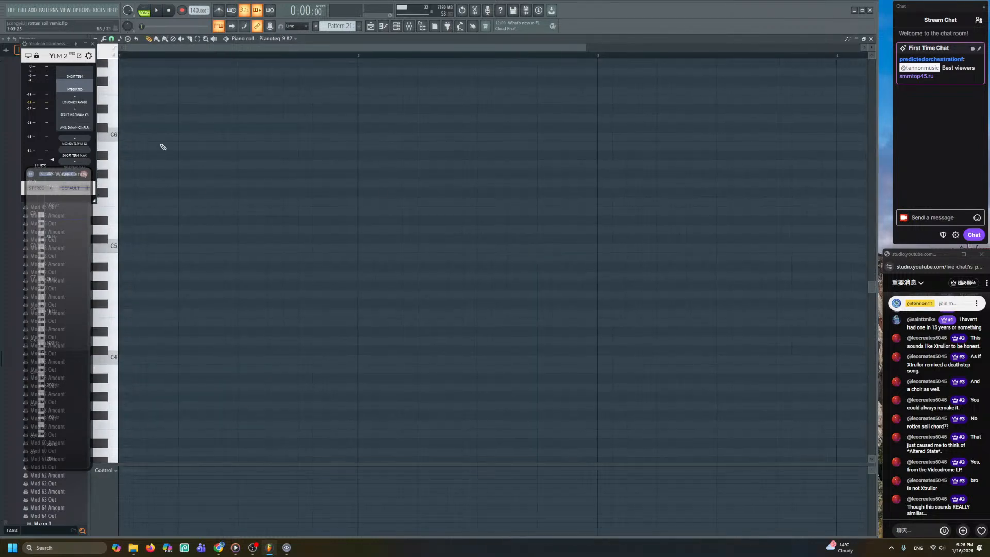
click(138, 145)
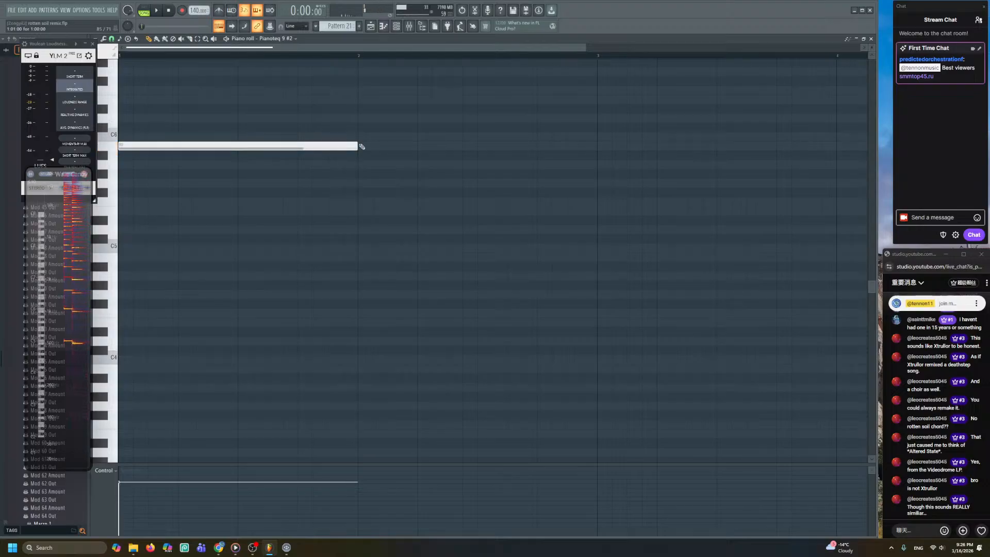
drag(354, 146, 192, 146)
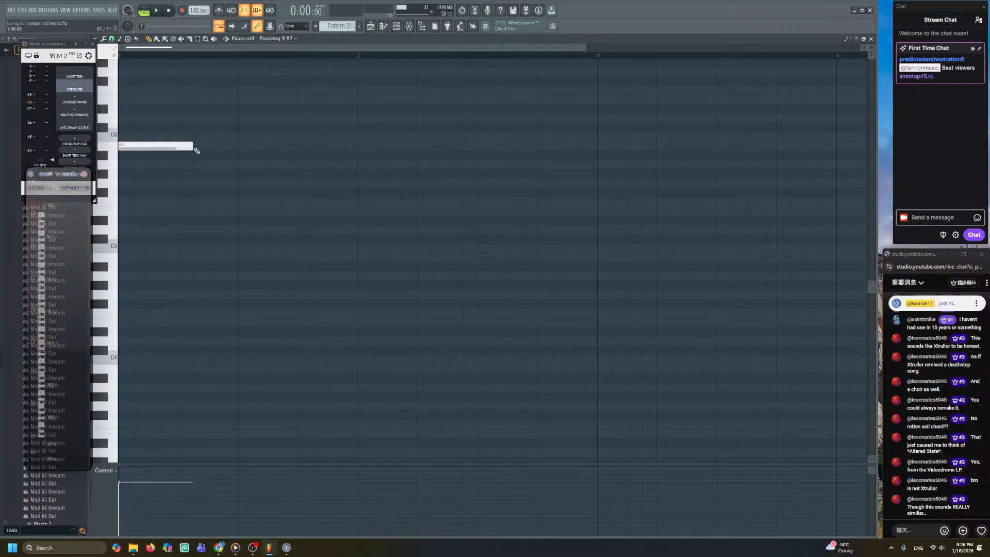
click(180, 210)
click(240, 201)
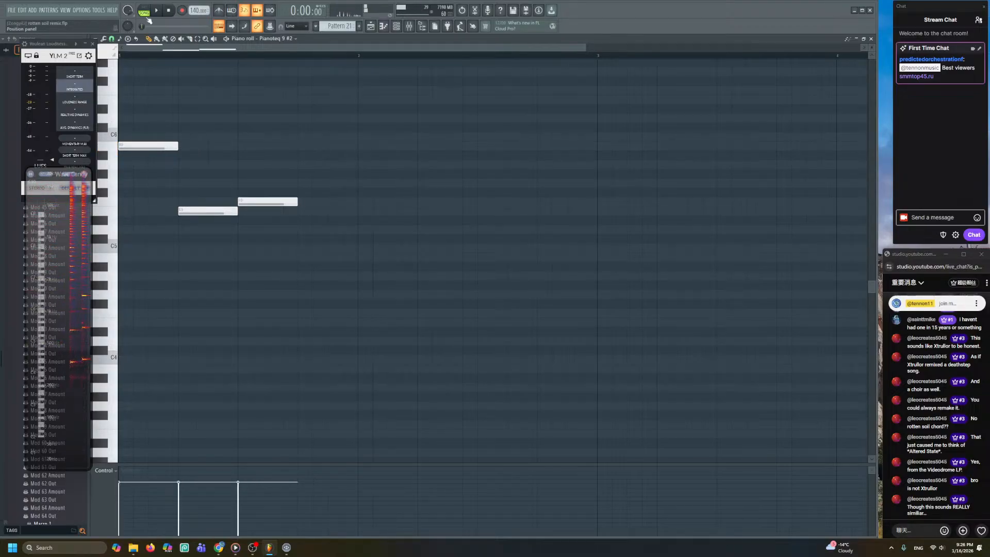
key(space)
drag(295, 202, 362, 202)
- Repeat the phrase over two more bars and add a varied fourth bar of quarter notes C6, E5, F5 and A5
scroll(370, 176, down, 2)
drag(338, 104, 144, 230)
key(ctrl+b)
key(ctrl+b)
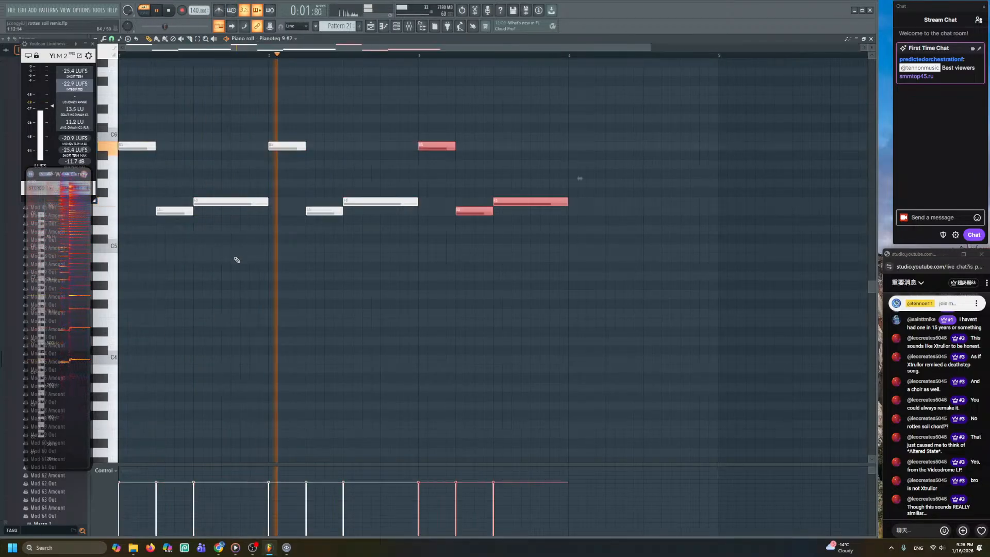
click(488, 227)
click(580, 136)
click(627, 211)
click(640, 202)
click(675, 164)
drag(652, 155, 717, 201)
- Play Pattern 21 from the start of the playlist in song mode to hear the new harpsichord melody
click(371, 25)
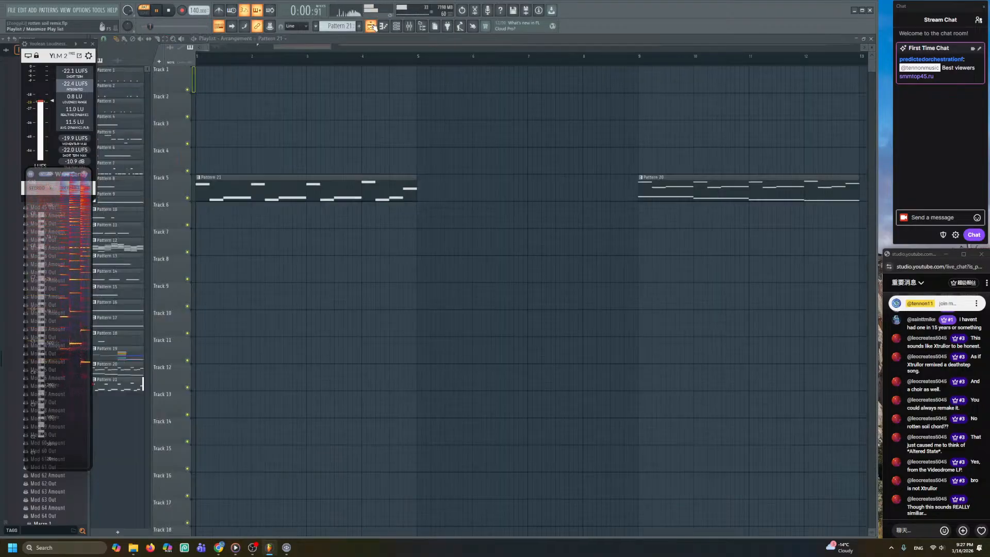
drag(207, 57, 197, 57)
key(l)
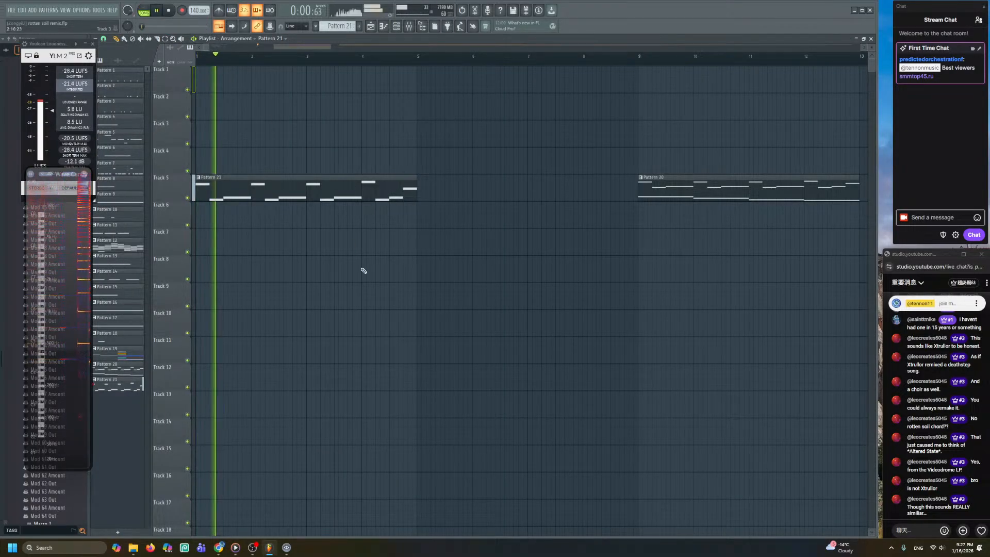
scroll(375, 153, down, 2)
scroll(375, 154, down, 6)
scroll(215, 155, up, 5)
drag(259, 161, 280, 158)
click(396, 26)
key(space)
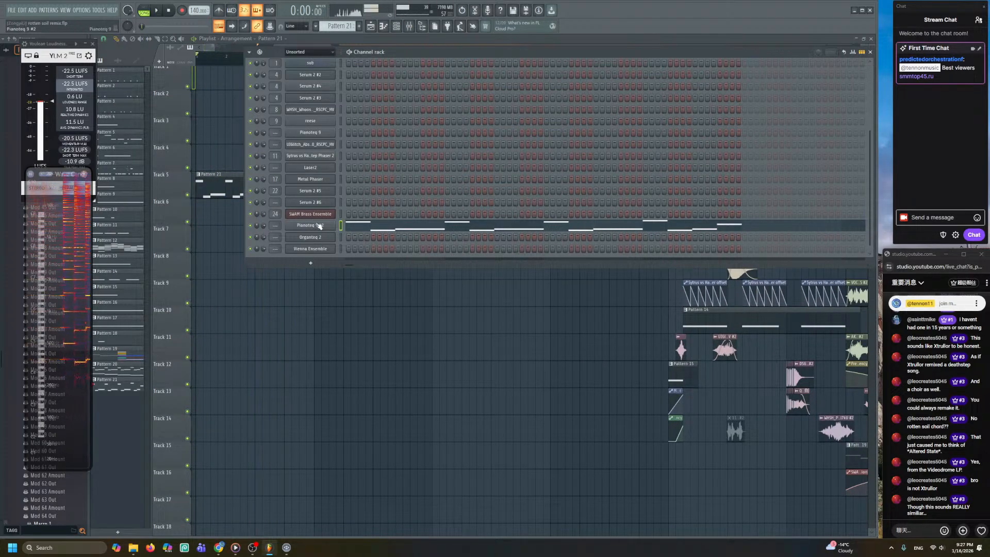
- Enable the Cathedral reverb on the Pianoteq 9 #2 harpsichord and play the melody with it
click(317, 225)
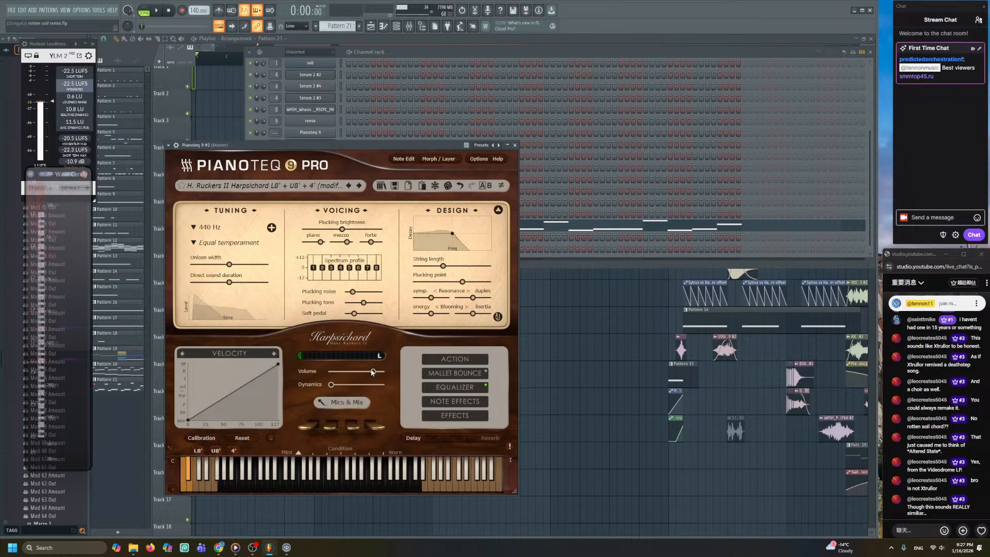
click(449, 413)
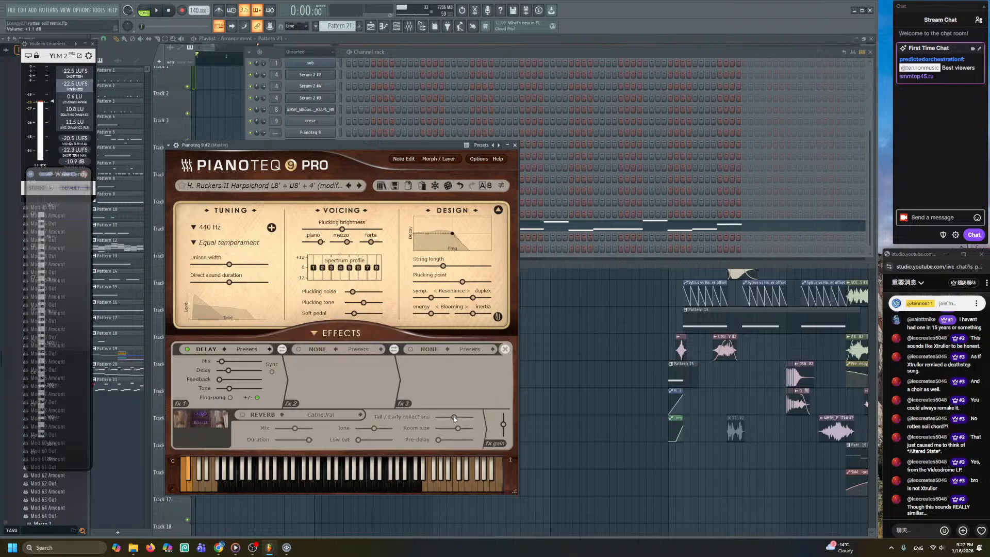
click(243, 415)
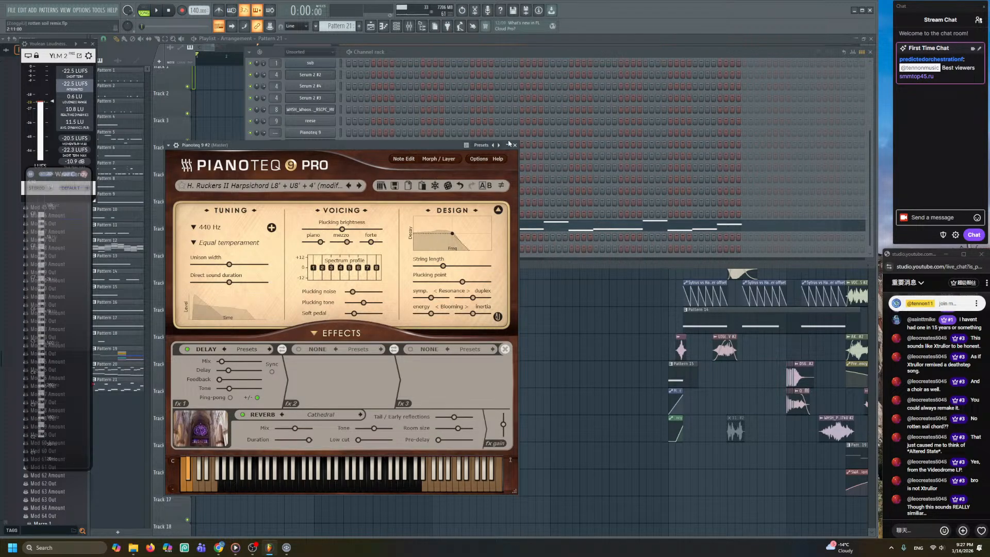
click(514, 144)
key(space)
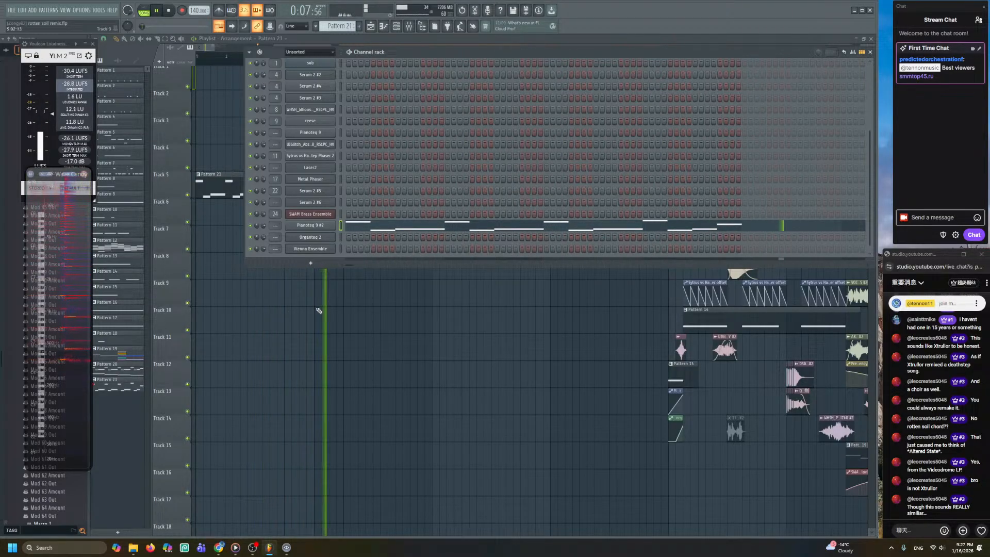
right_click(323, 296)
key(space)
- Delete all Pianoteq 9 #2 notes in Pattern 21
double_click(285, 194)
scroll(361, 123, down, 3)
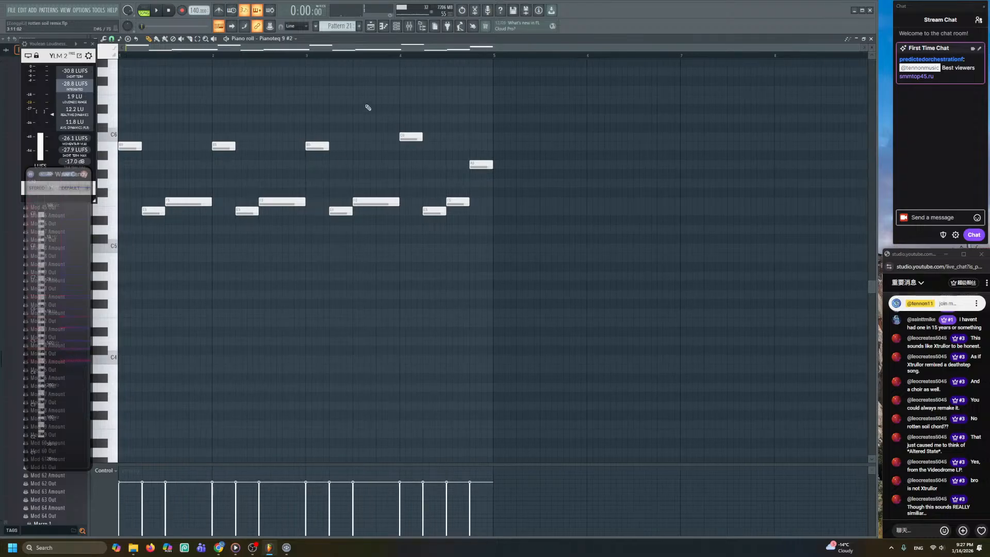
key(ctrl+a)
key(Delete)
- Insert another Pianoteq 9 instrument after Organteq 2 and load its Tank Drum - dreamy I preset
click(397, 27)
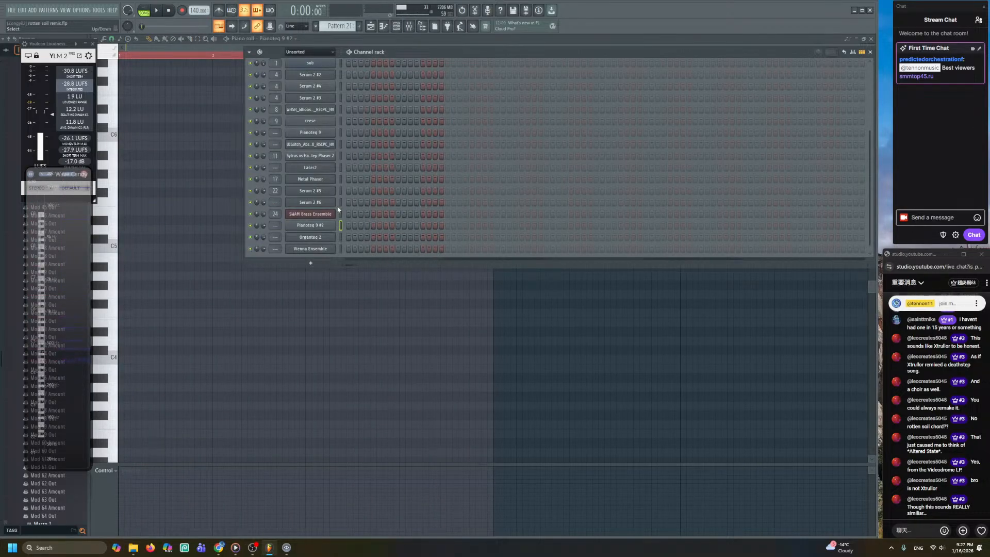
right_click(318, 238)
mouse_move(344, 304)
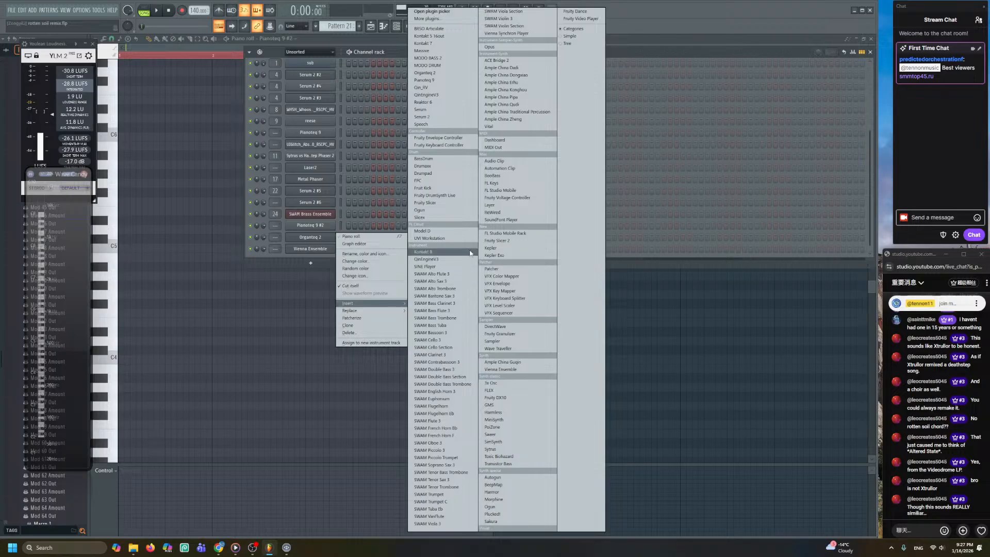
click(452, 81)
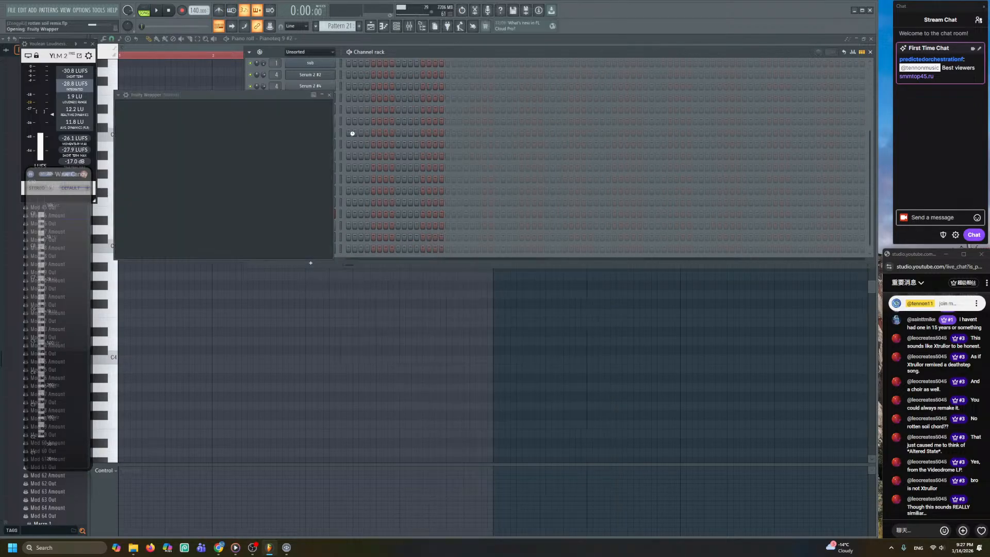
click(239, 135)
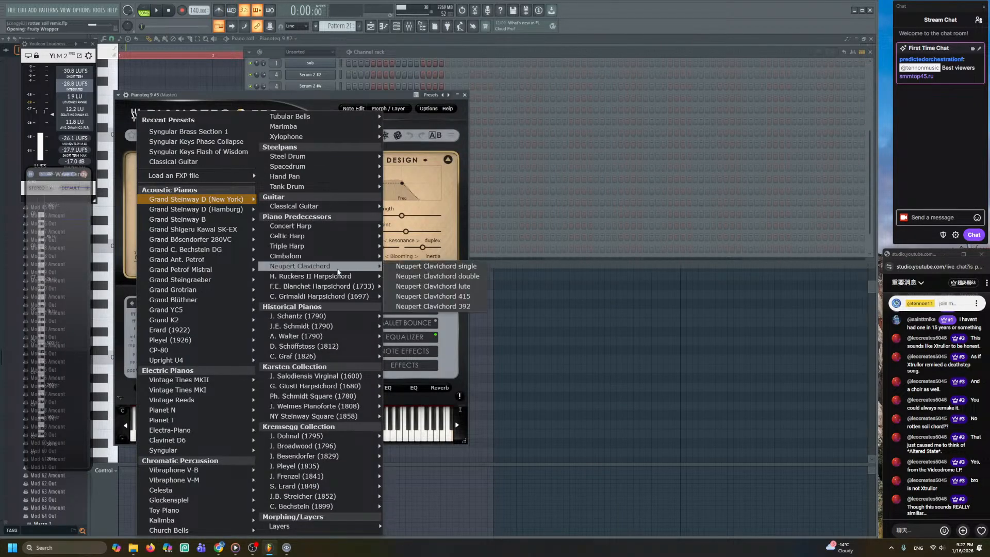
mouse_move(335, 189)
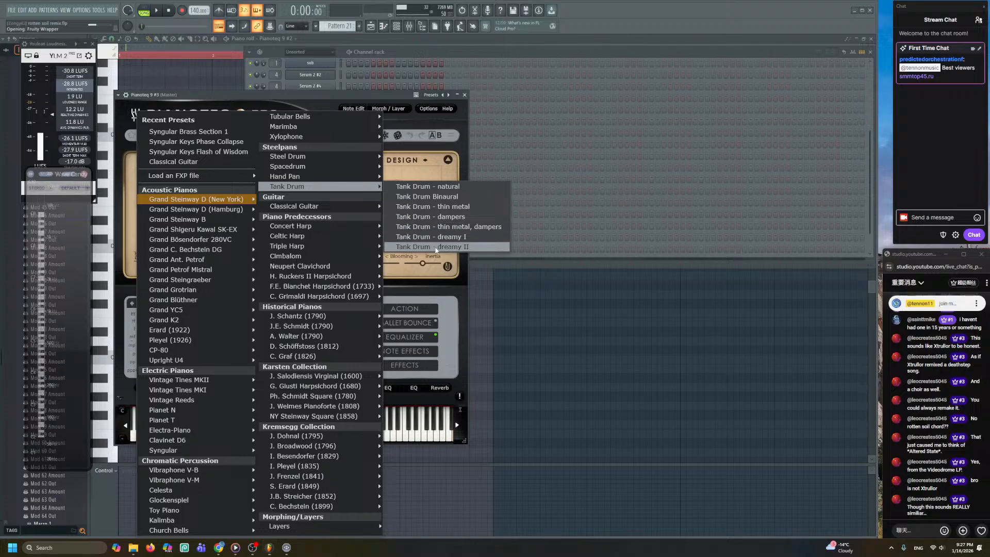
click(431, 236)
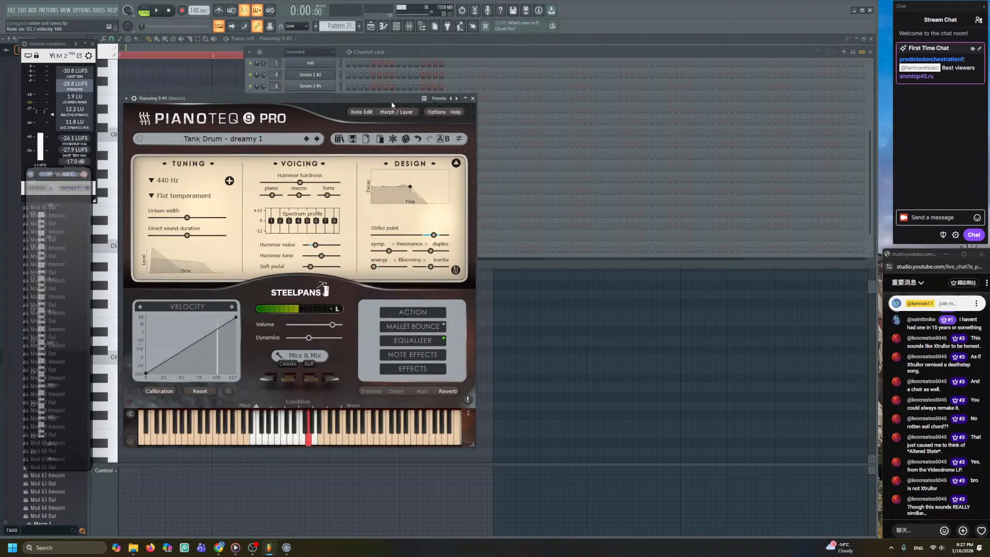
- Restore the deleted melody in Pianoteq 9 #2, cut it and paste it into the Pianoteq 9 #3 piano roll
click(224, 52)
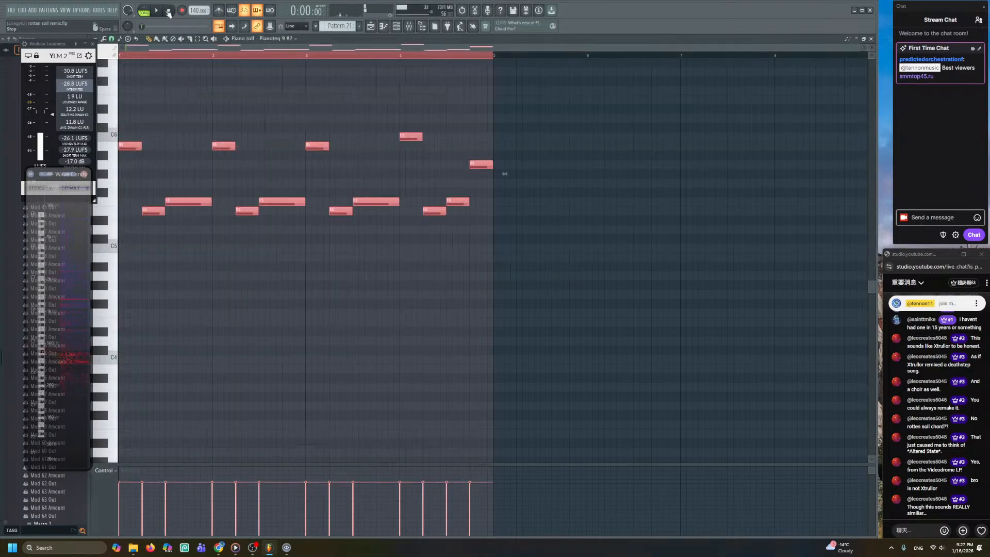
key(space)
key(space)
key(ctrl+x)
click(396, 26)
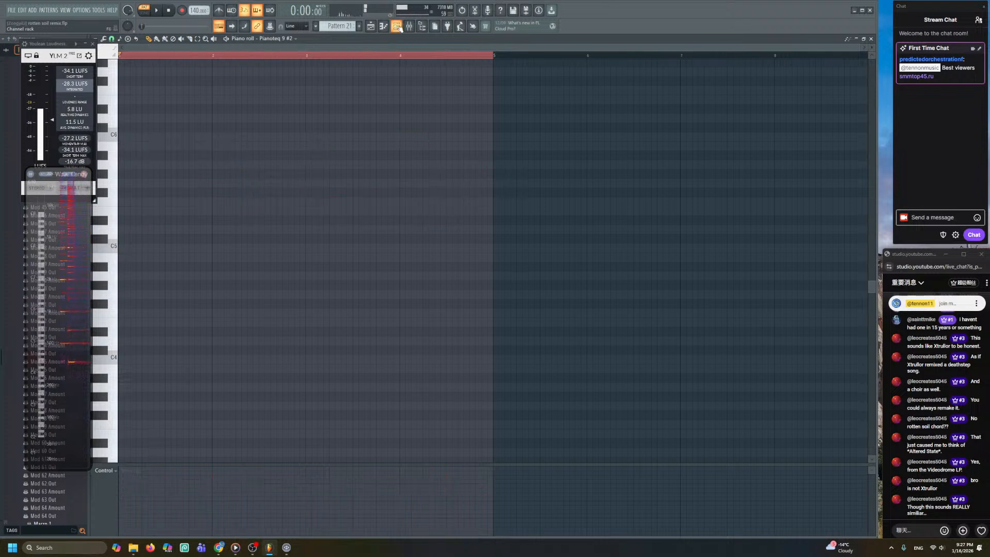
right_click(328, 239)
click(342, 238)
key(ctrl+v)
- Play the melody on the tank drum and lower the velocities of all its notes
key(space)
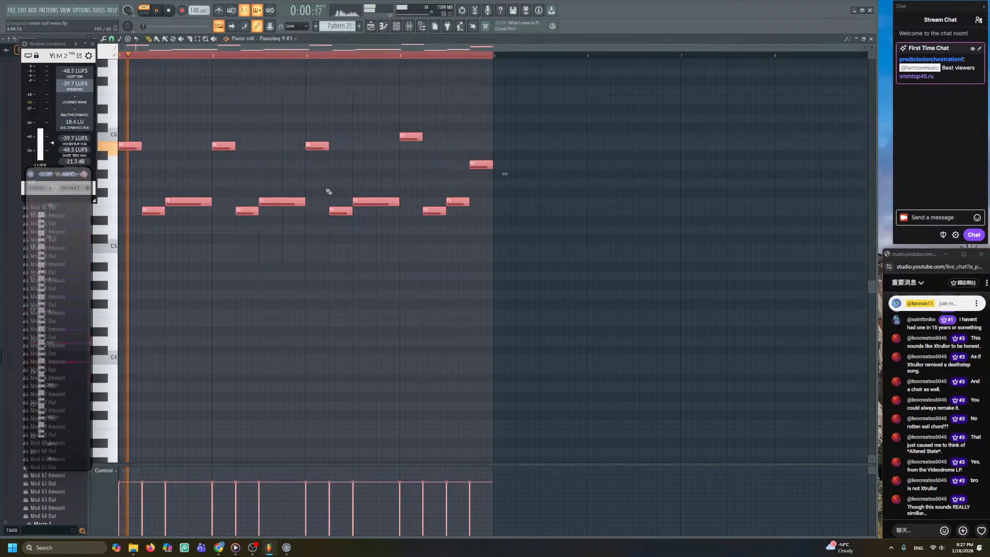
key(space)
click(122, 498)
key(space)
drag(123, 499, 473, 493)
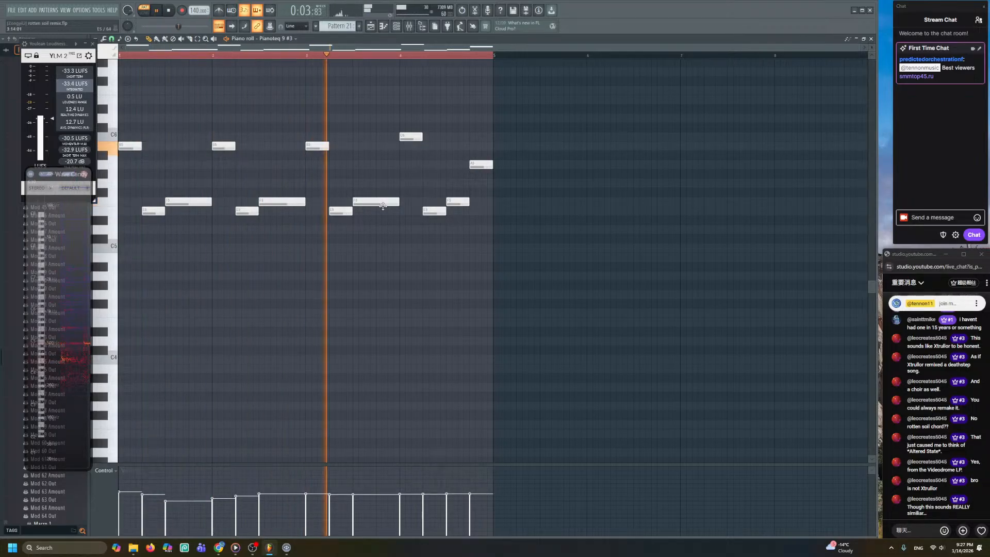
- Open the Pianoteq 9 #3 instrument from the channel rack and raise its volume to about +11.8 dB
click(396, 26)
click(323, 242)
drag(319, 324, 342, 324)
- Enable the tank drum's delay effect with the Digital delay preset and set its mix to 10%
click(402, 369)
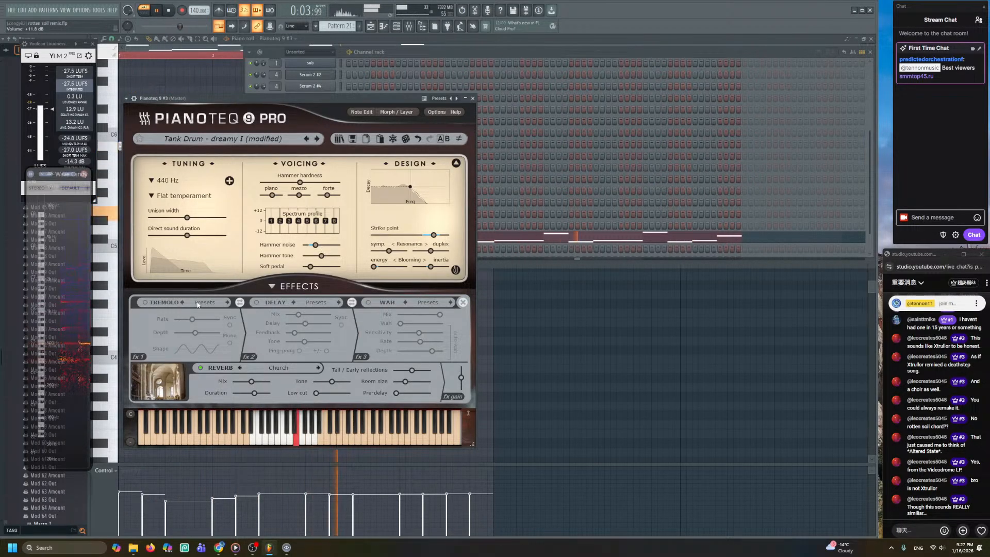
click(286, 304)
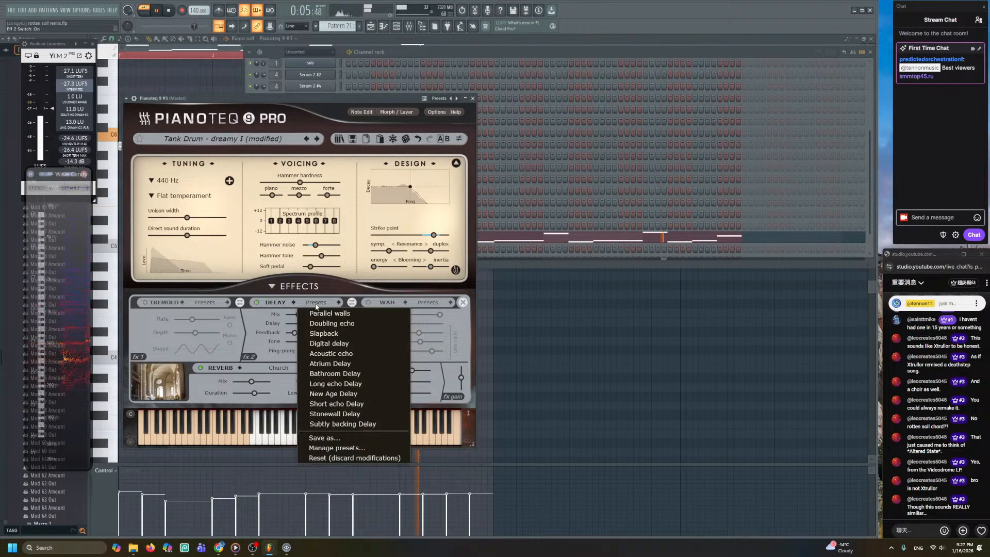
click(335, 344)
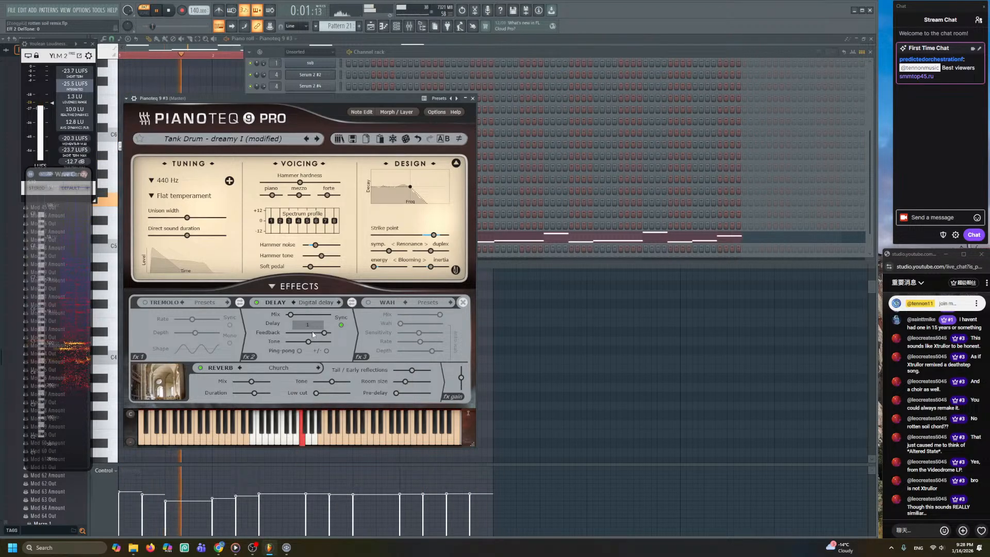
drag(290, 315, 293, 315)
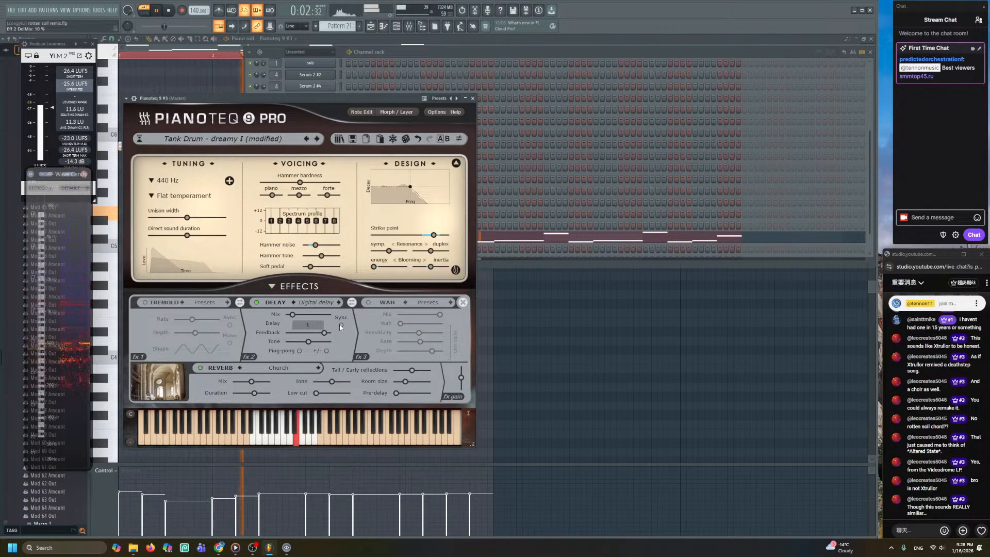
- Set the synced delay time to 1t and play the melody with it
click(313, 326)
click(313, 326)
click(313, 326)
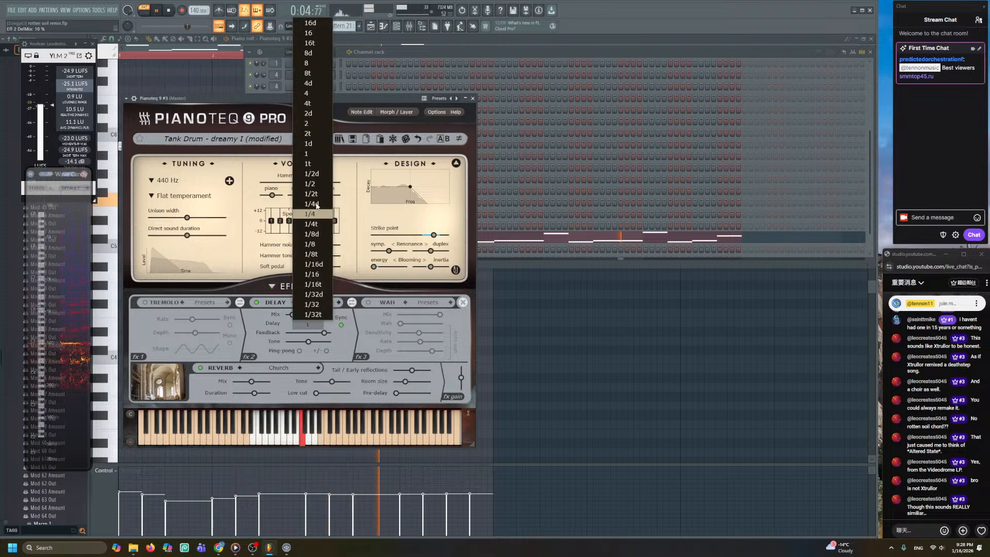
click(324, 163)
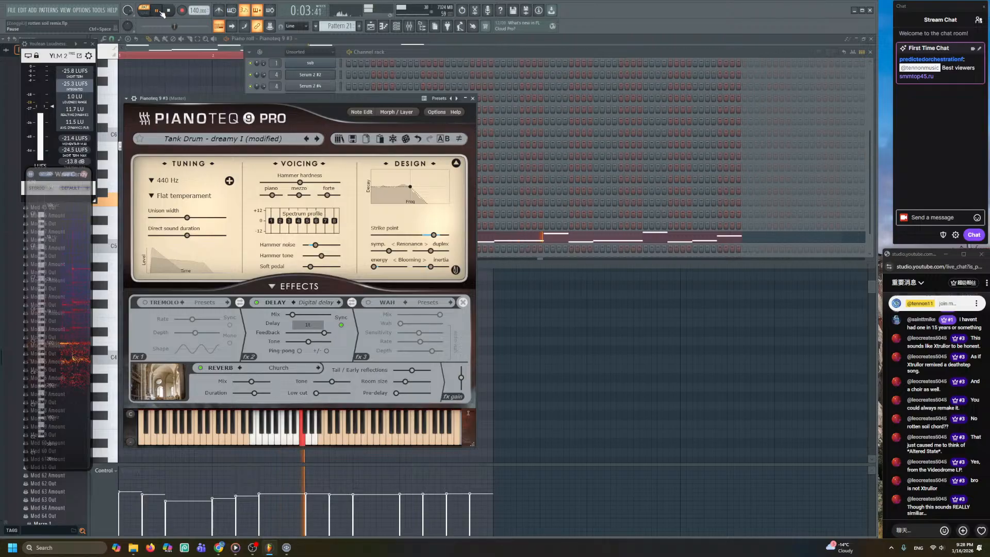
key(space)
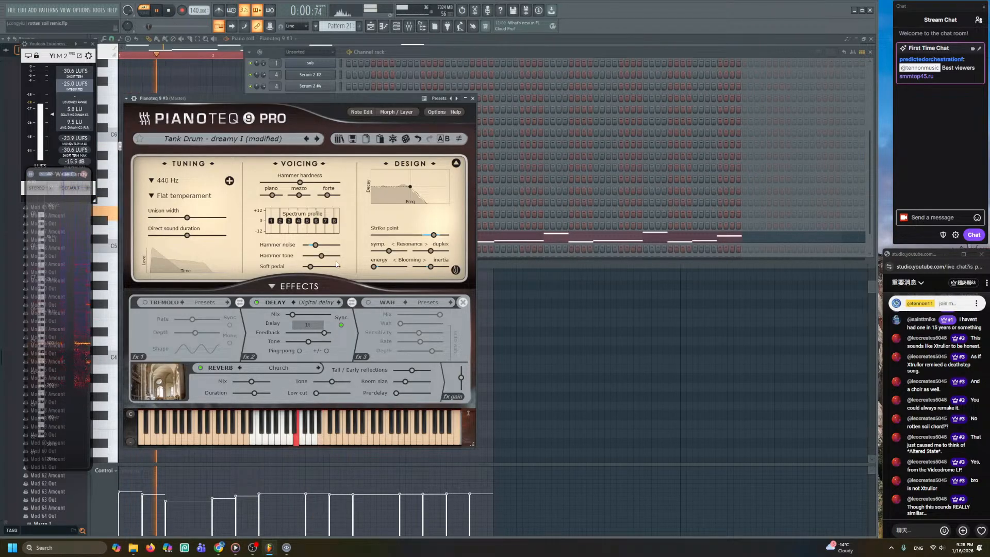
- Set the synced delay time to 1d and restart playback to hear the melody with it
click(318, 324)
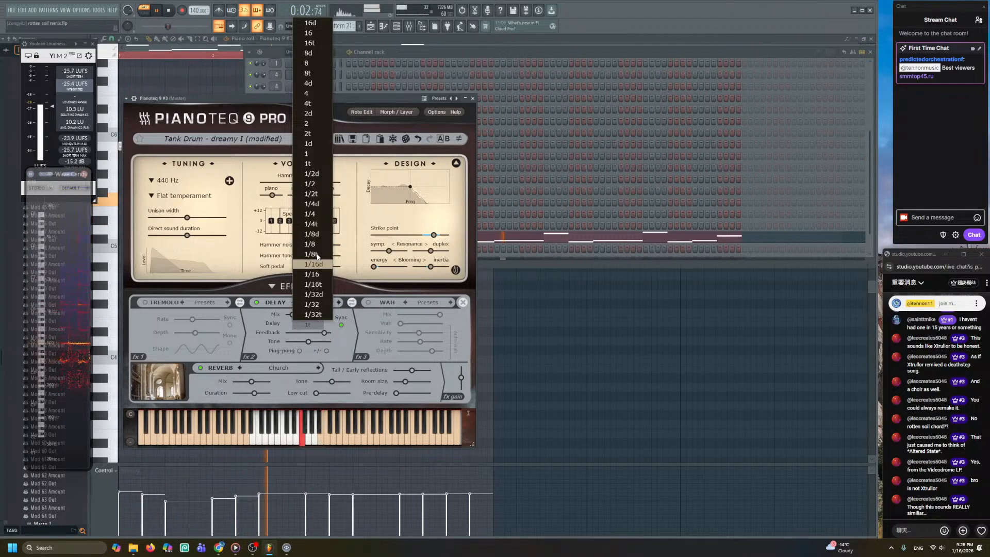
click(308, 143)
click(163, 11)
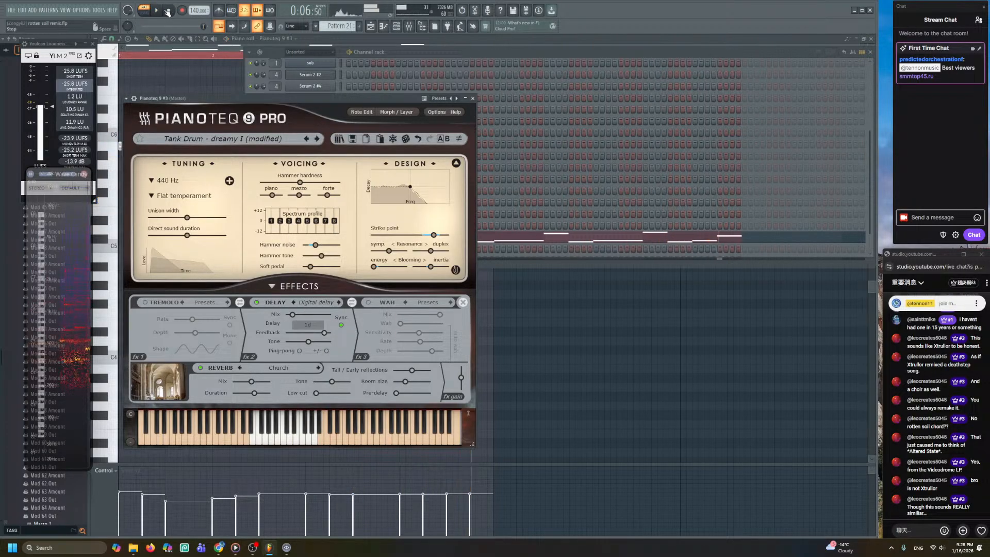
click(158, 11)
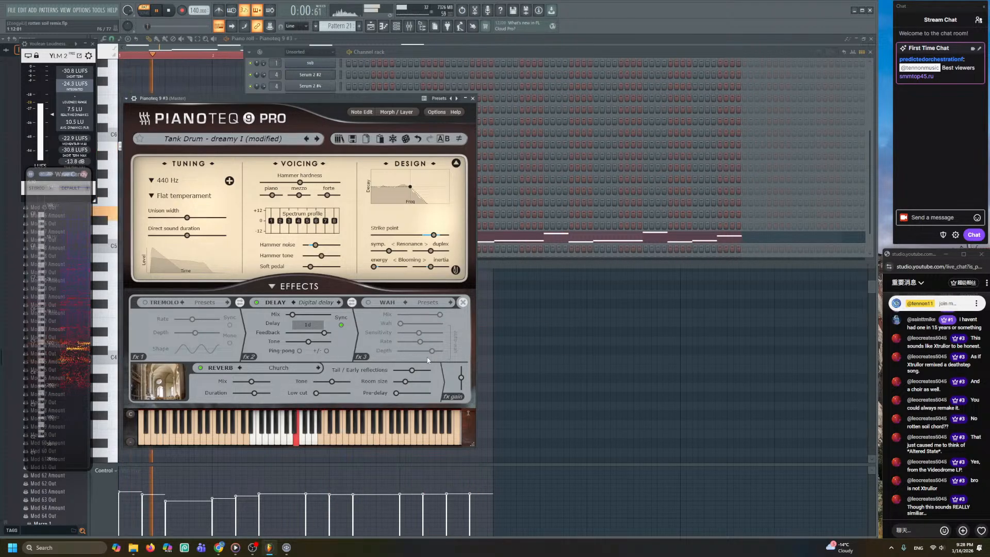
- Move the Pattern 20 clip on Track 5 to bar 5 so it directly follows Pattern 21
right_click(533, 352)
scroll(240, 199, up, 2)
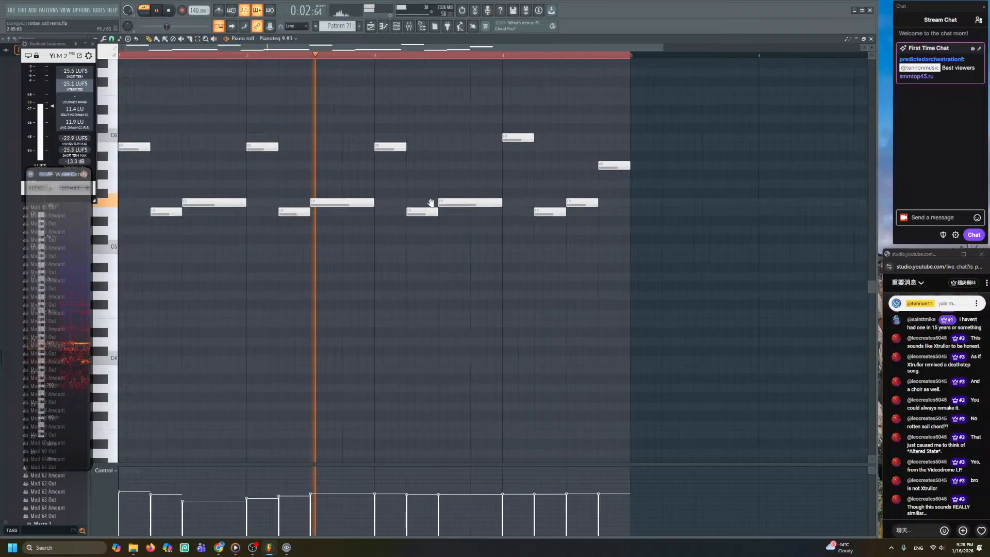
click(371, 26)
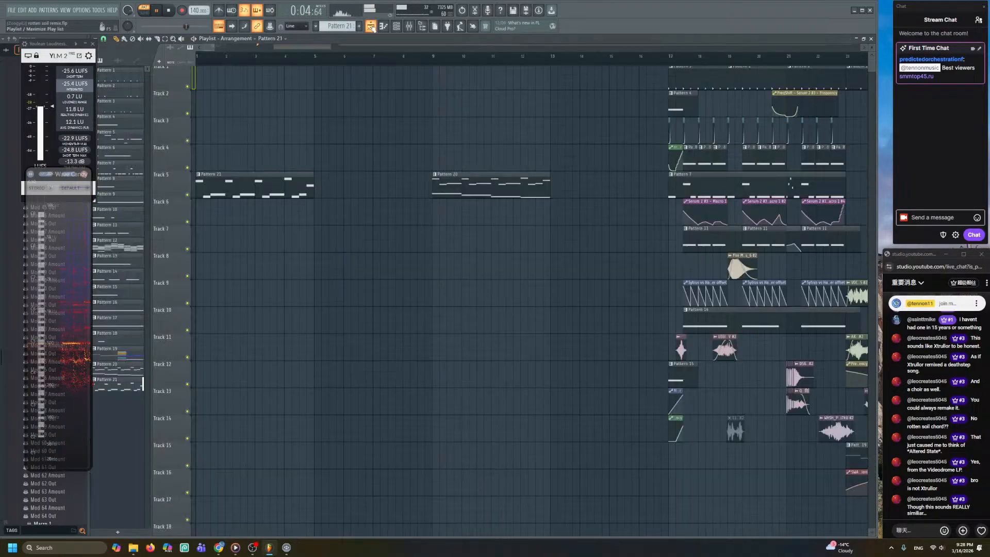
scroll(230, 153, up, 2)
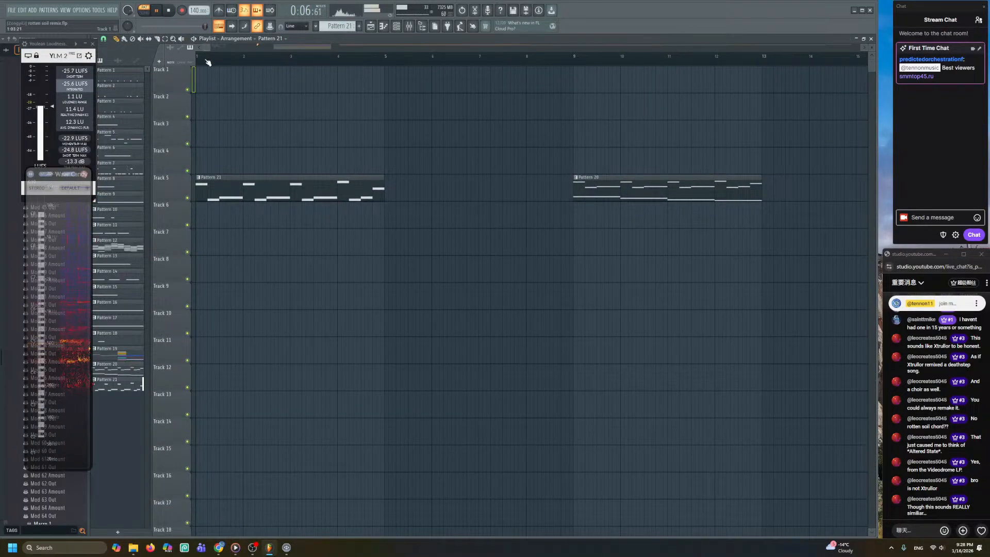
scroll(343, 180, down, 3)
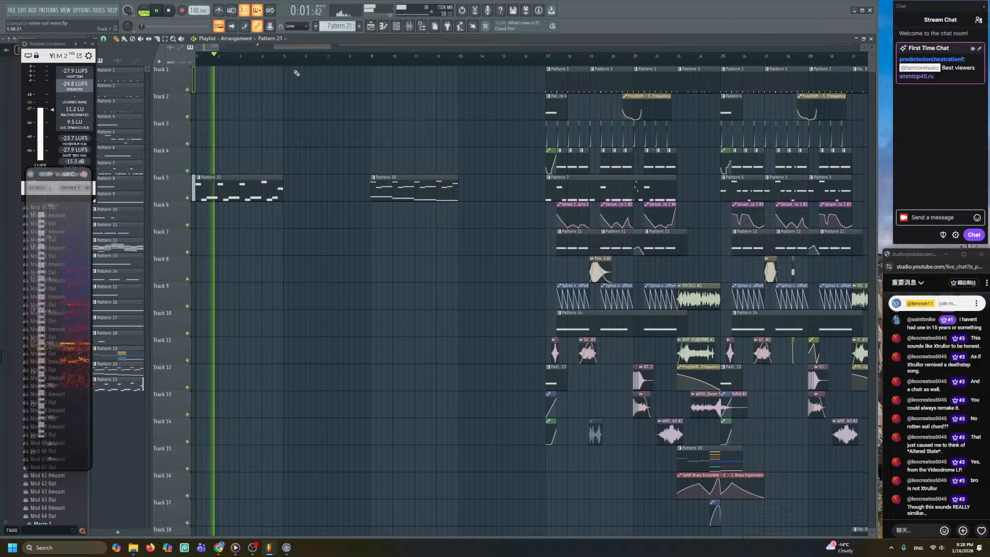
scroll(312, 131, up, 3)
drag(616, 183, 421, 183)
- Lower the delay feedback in Pianoteq 9 #3 to 33% and play the result
click(394, 28)
click(321, 237)
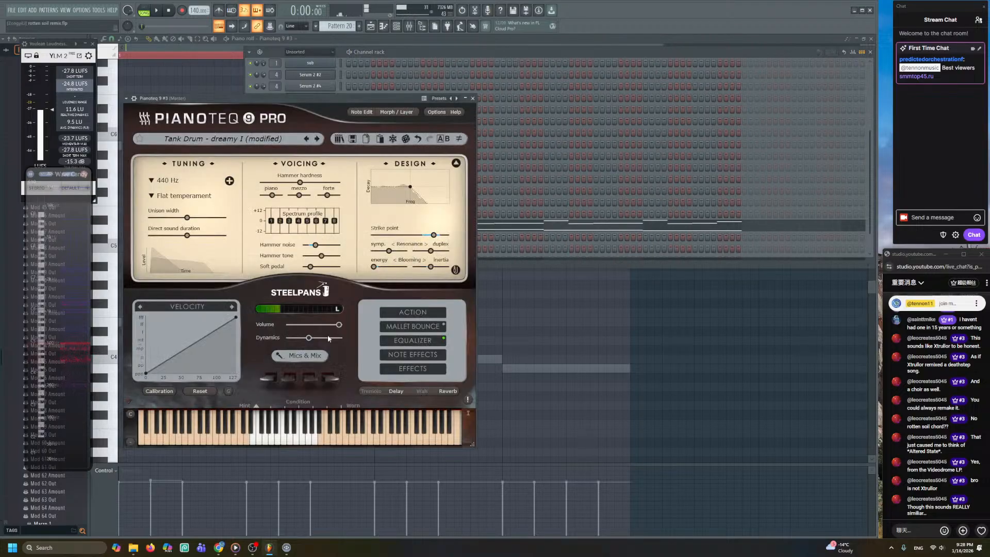
click(412, 369)
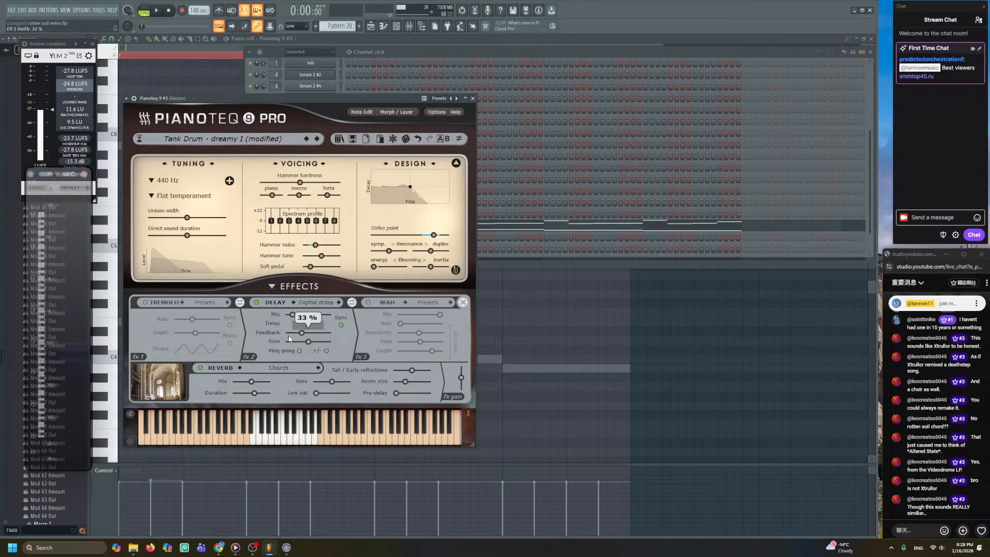
click(486, 283)
key(space)
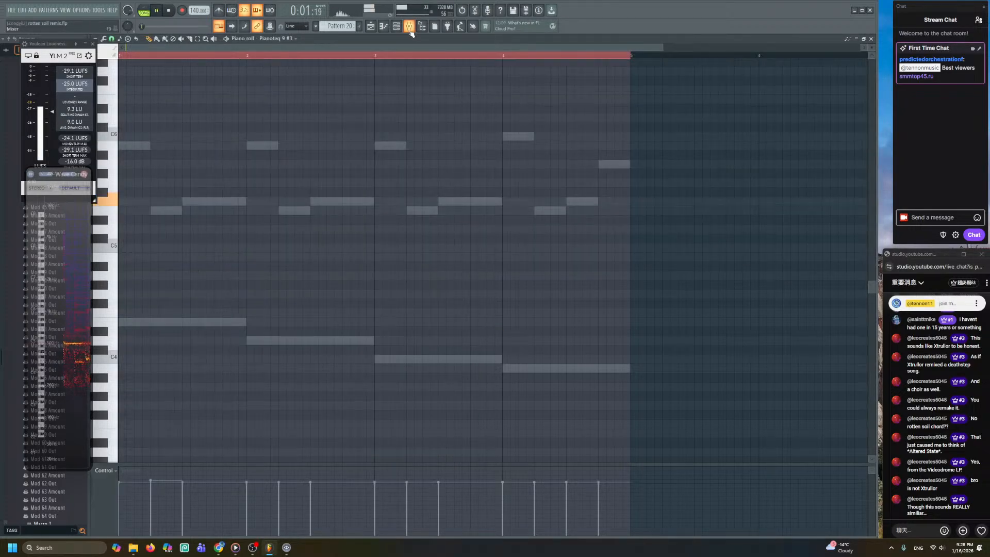
- Move the Pattern 20 clip back to bar 9 and place a second Pattern 21 clip at bar 5 on Track 5
click(380, 28)
drag(351, 188, 511, 190)
scroll(494, 213, down, 3)
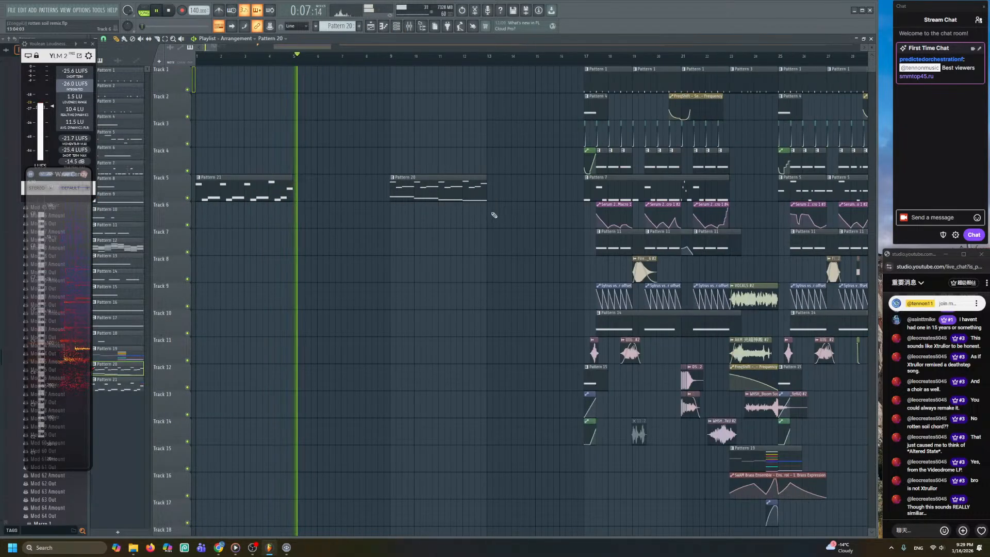
click(232, 180)
click(282, 188)
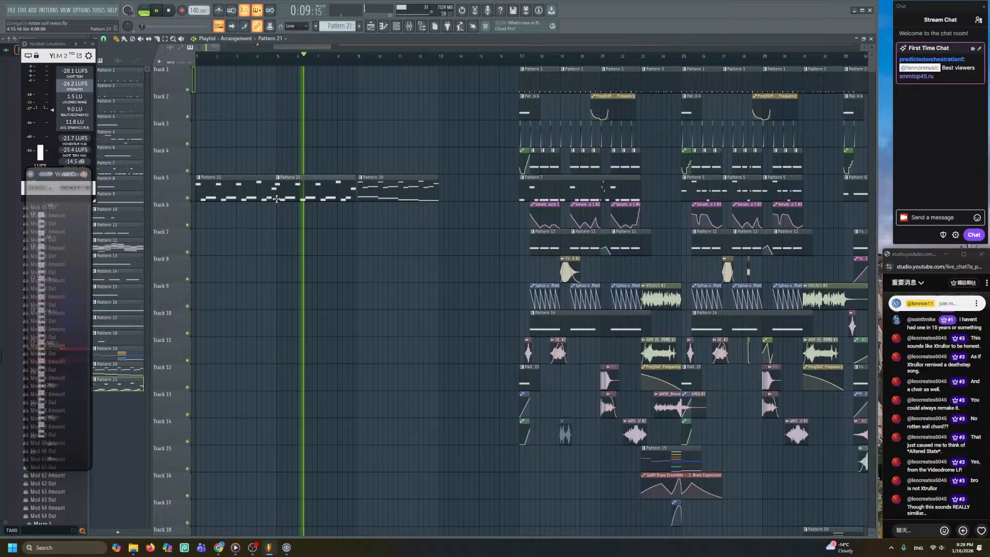
- Select all playlist clips from bar 17 onward and move them further along the timeline
scroll(358, 154, down, 3)
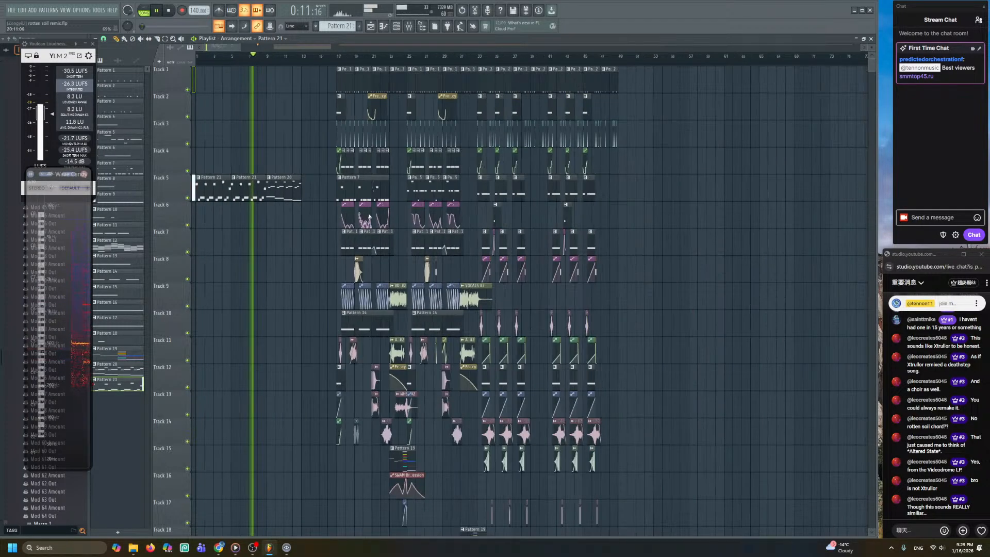
drag(277, 69, 529, 515)
scroll(441, 376, up, 7)
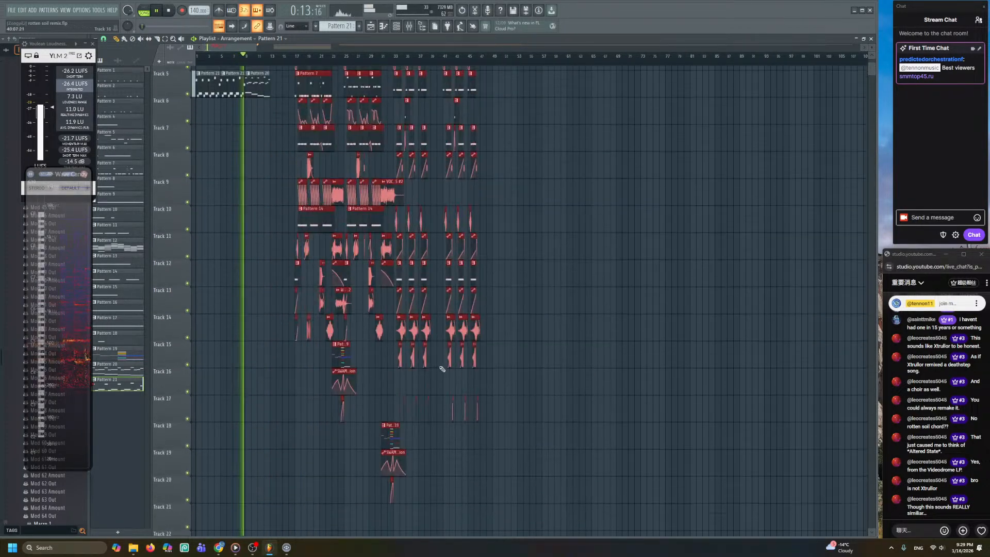
scroll(273, 194, up, 4)
drag(362, 81, 581, 81)
click(508, 108)
- Restart playback and open the Pattern 20 clip in the piano roll
scroll(366, 154, up, 2)
scroll(376, 168, left, 4)
scroll(417, 172, up, 2)
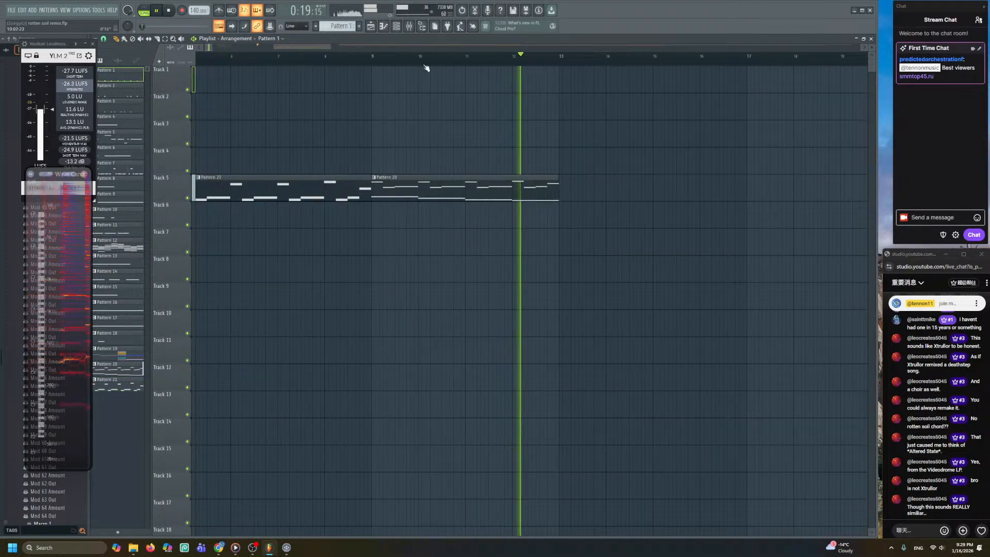
key(space)
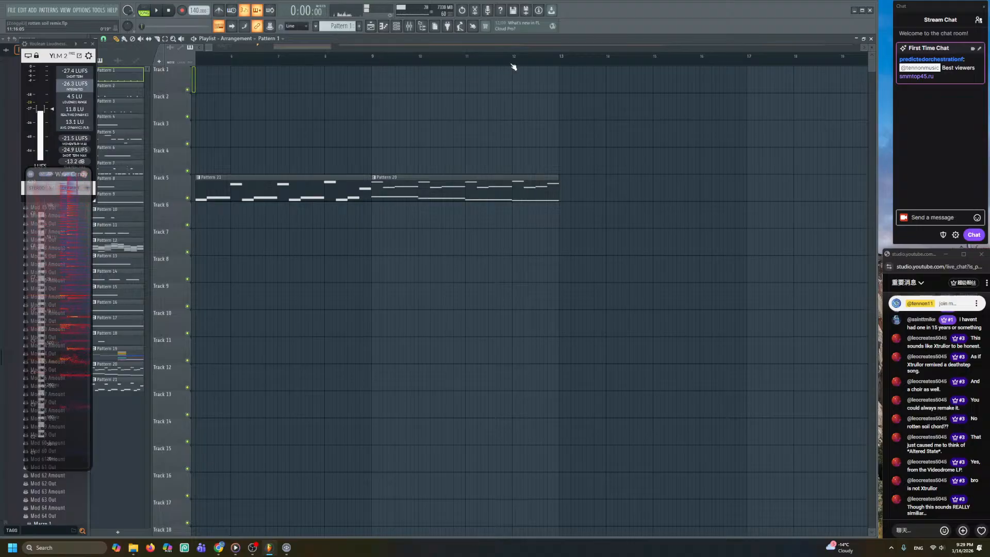
double_click(526, 194)
- Duplicate the upper melody notes of Pattern 20 into bars 5 to 8, leaving out the bass notes
scroll(515, 194, up, 3)
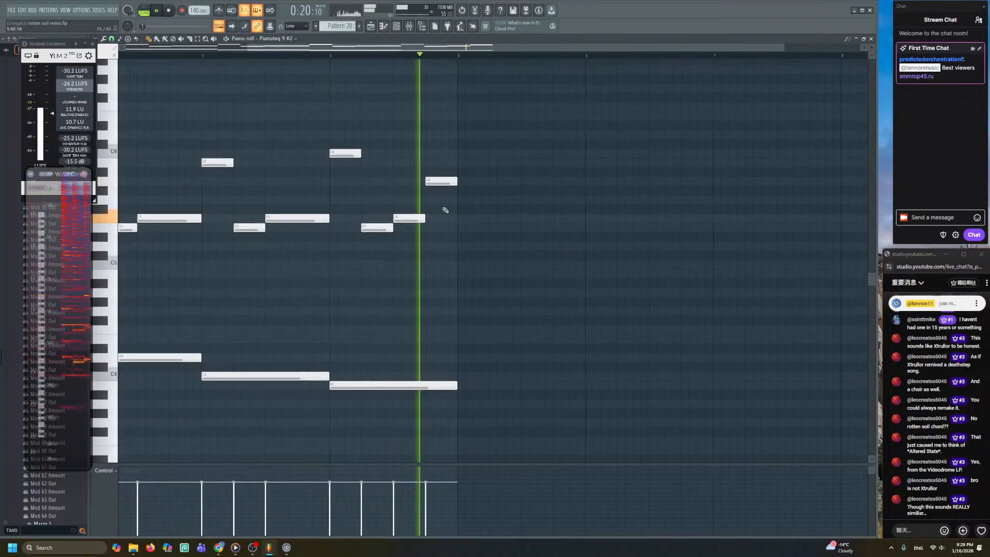
scroll(381, 174, down, 1)
drag(379, 131, 119, 304)
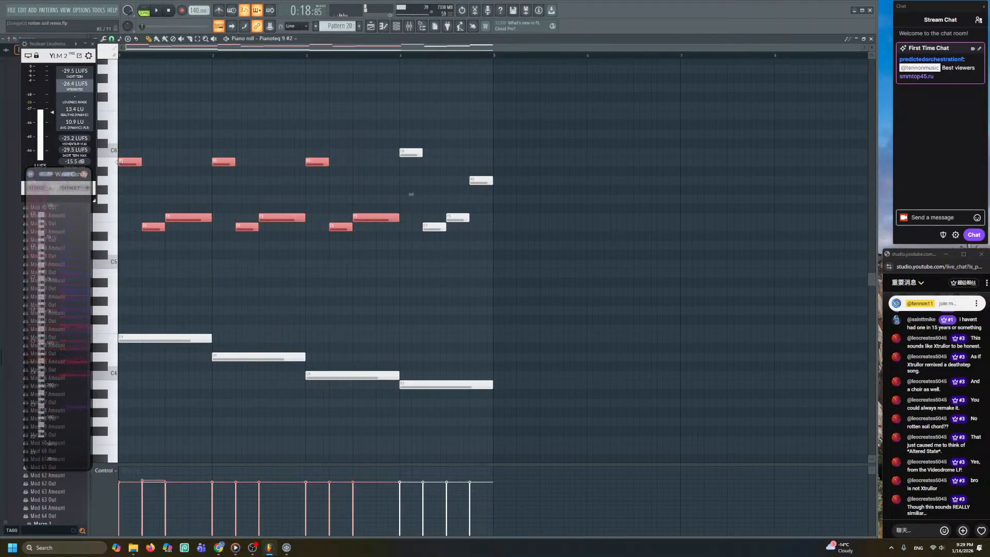
drag(119, 144, 454, 257)
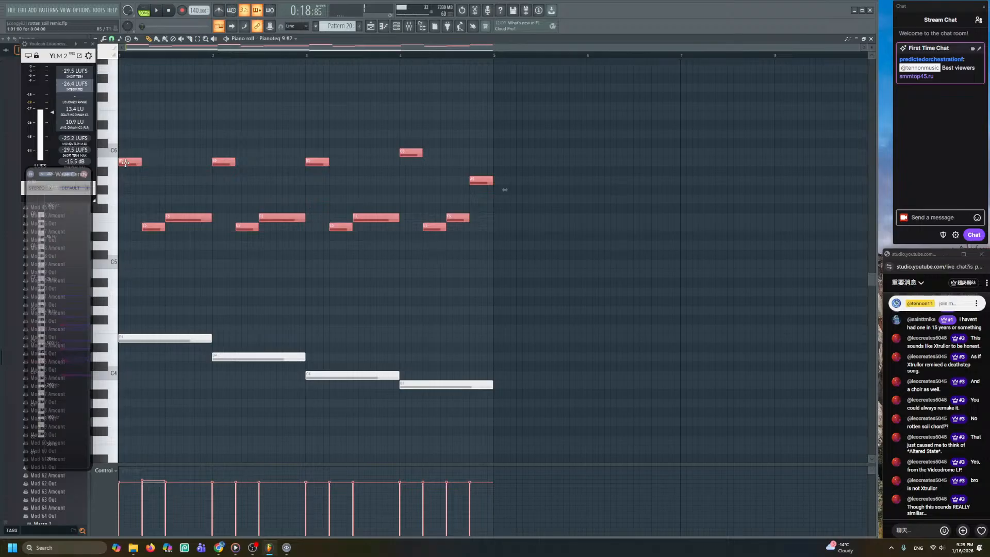
key(ctrl+b)
scroll(402, 272, down, 1)
ctrl+click(402, 271)
scroll(487, 235, down, 1)
- Play Pattern 20 and add a one-bar A3 bass note at bar 5, replaying from around bar 4
key(space)
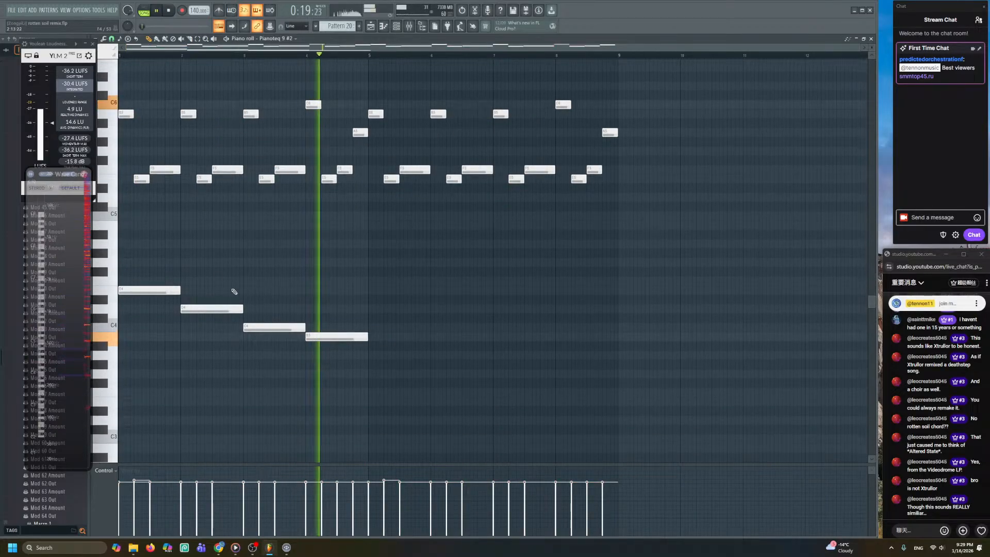
click(371, 354)
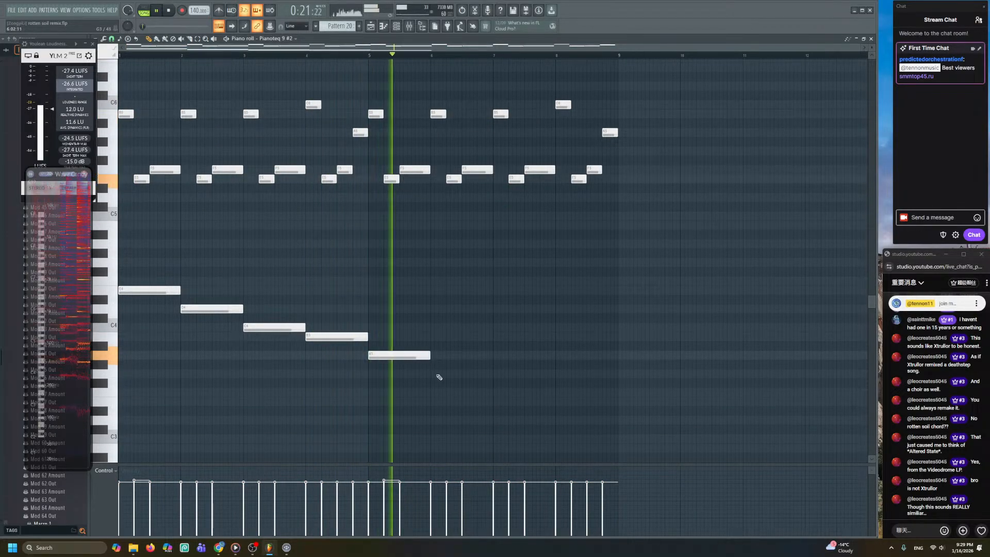
scroll(373, 97, up, 2)
click(284, 55)
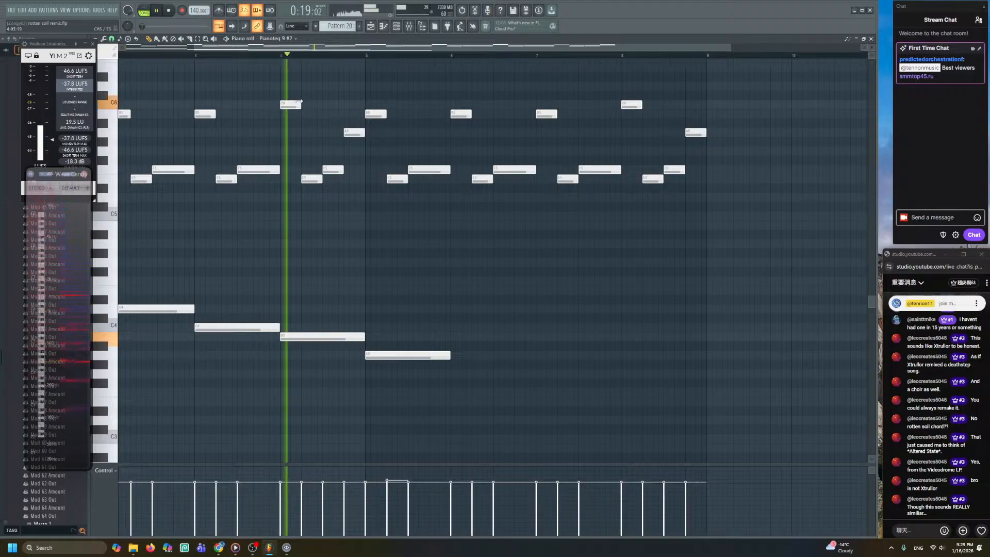
- Try adding one-bar E4 and C5 notes above the A3 bass note at bar 5 and remove both
scroll(361, 184, up, 2)
click(382, 290)
key(space)
click(369, 216)
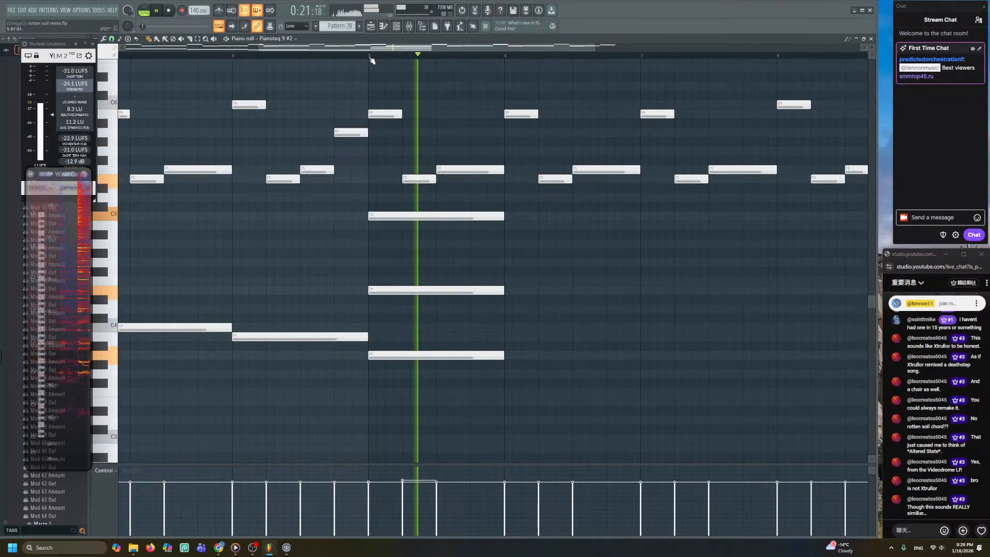
key(space)
key(space)
right_click(452, 290)
right_click(415, 217)
- Continue the descending bass line with a one-bar G3 note at bar 6 and an F3 note at bar 7
scroll(412, 215, down, 2)
key(space)
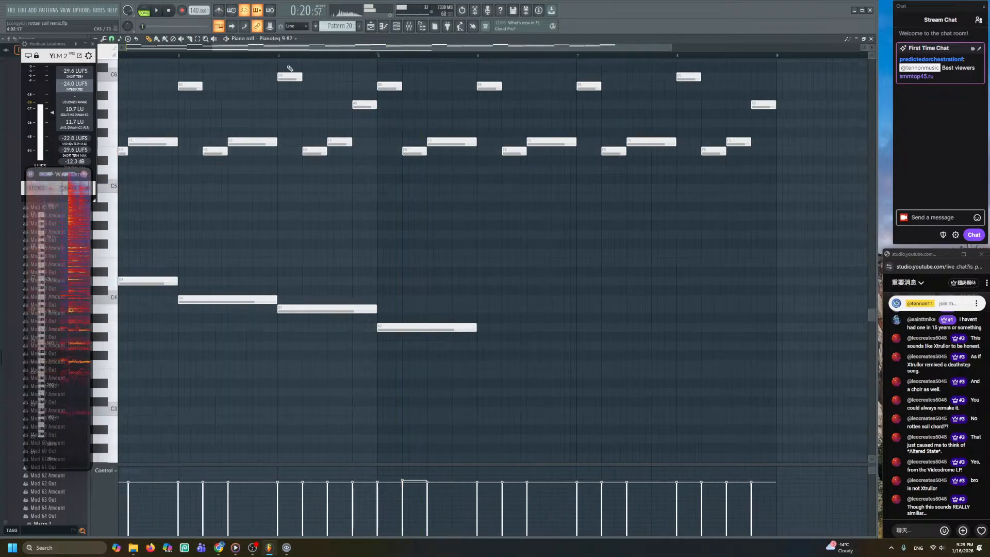
key(space)
scroll(438, 278, up, 1)
click(428, 356)
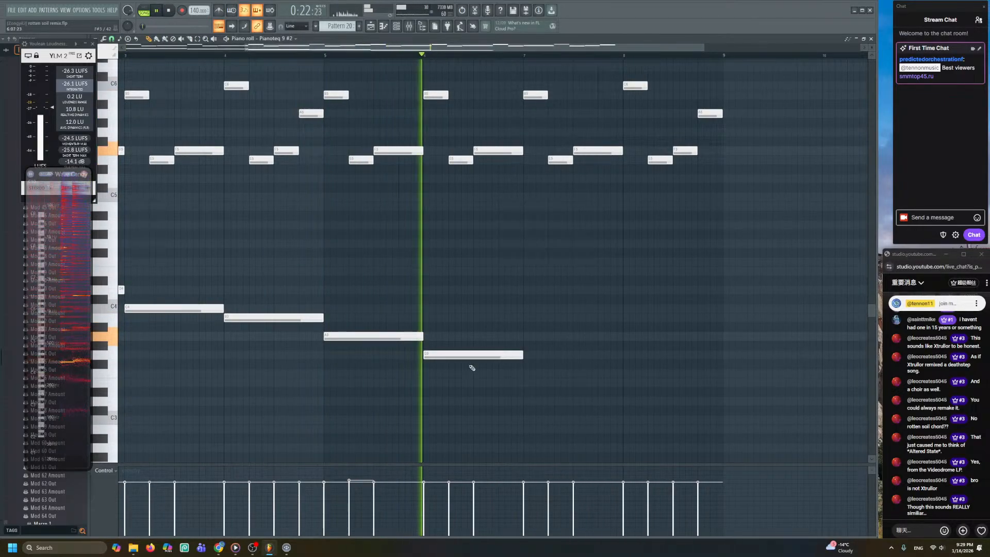
click(525, 372)
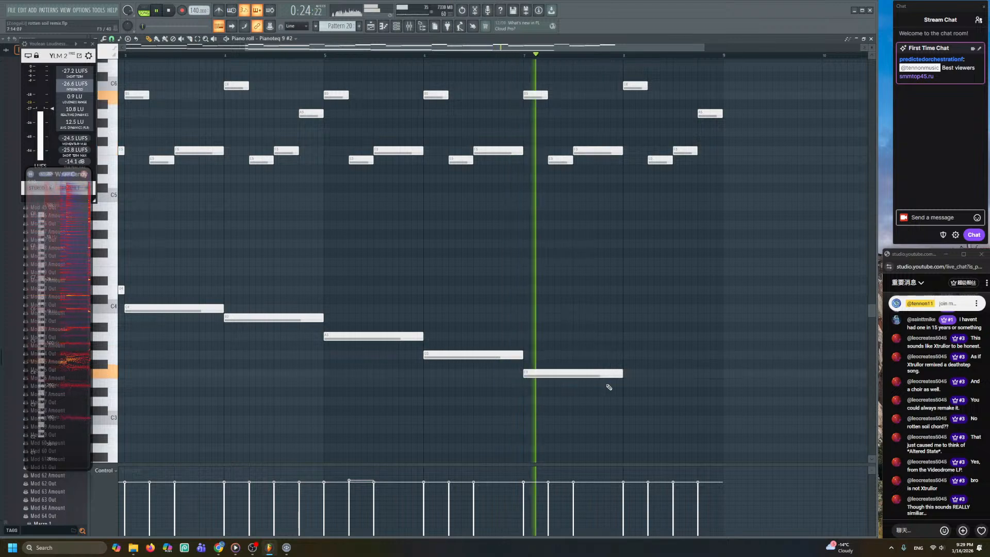
key(space)
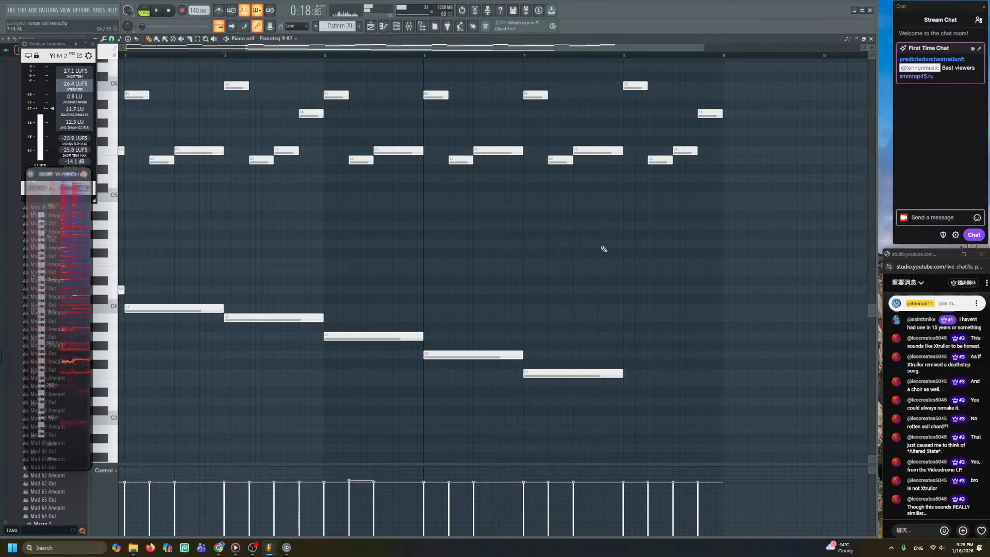
- Add a one-bar B3 bass note at bar 8 and play Pattern 20 from its start
click(526, 57)
key(space)
click(628, 318)
ctrl+scroll(567, 322, down, 3)
key(space)
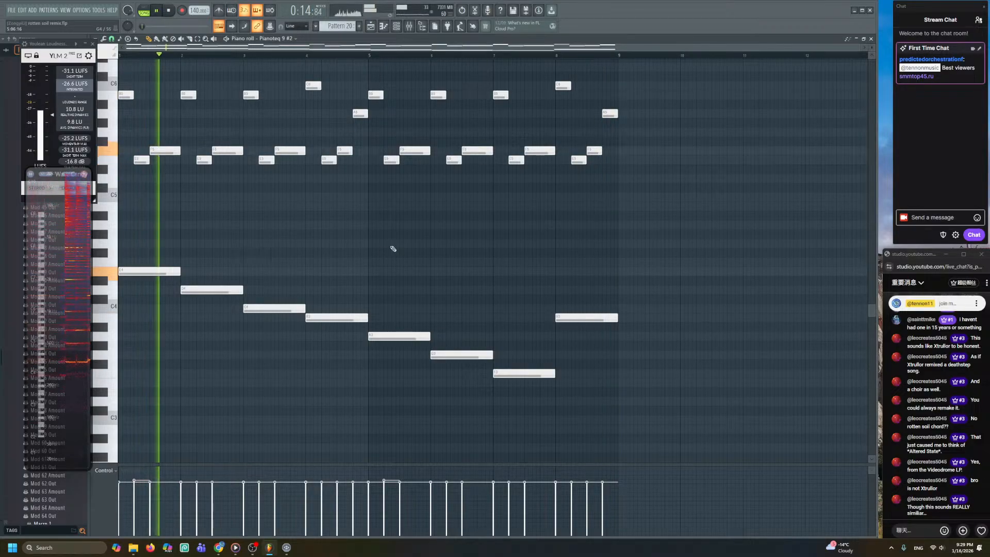
- Enlarge the channel rack to show all channels and open the Vienna Ensemble piano roll in Pattern 20
click(371, 26)
ctrl+scroll(438, 162, down, 3)
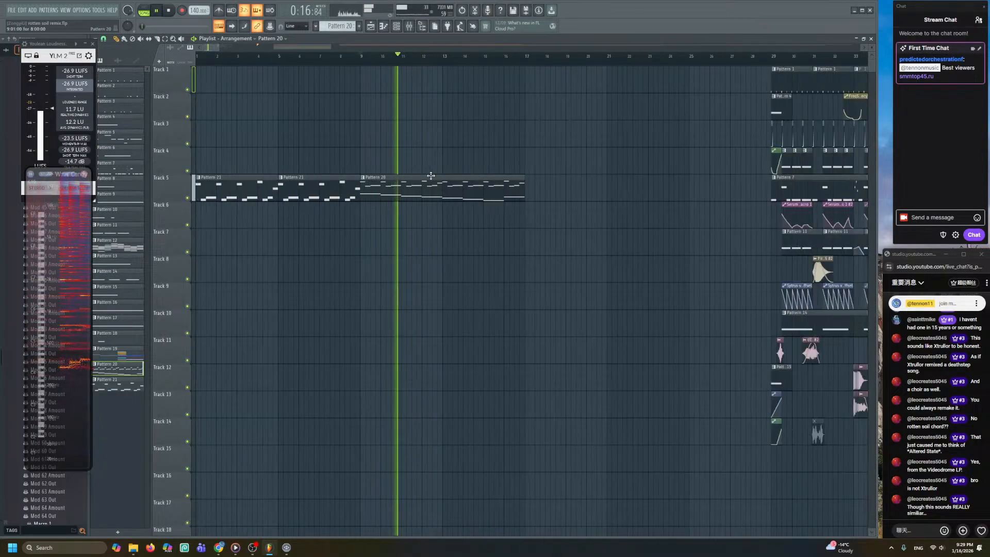
ctrl+scroll(404, 166, up, 2)
click(396, 26)
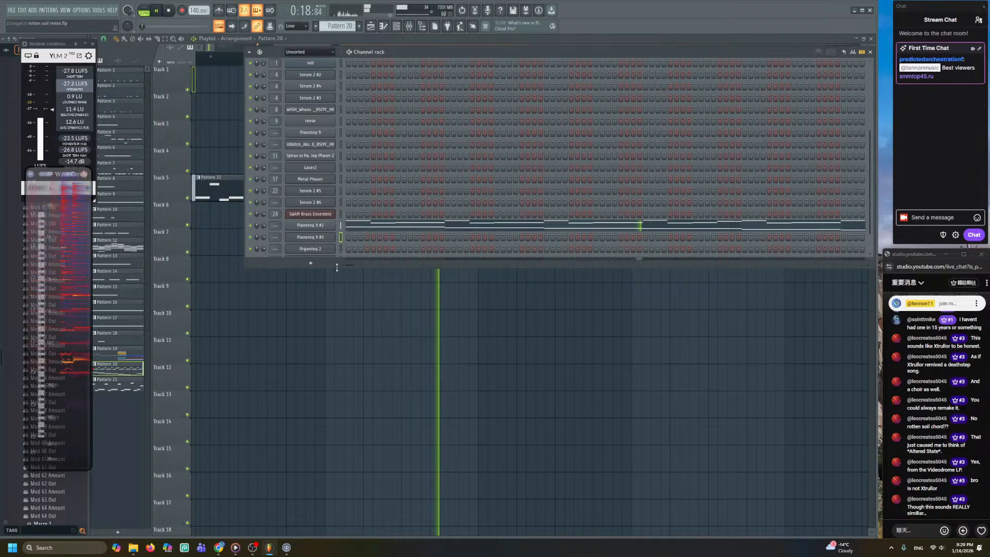
drag(371, 267, 371, 338)
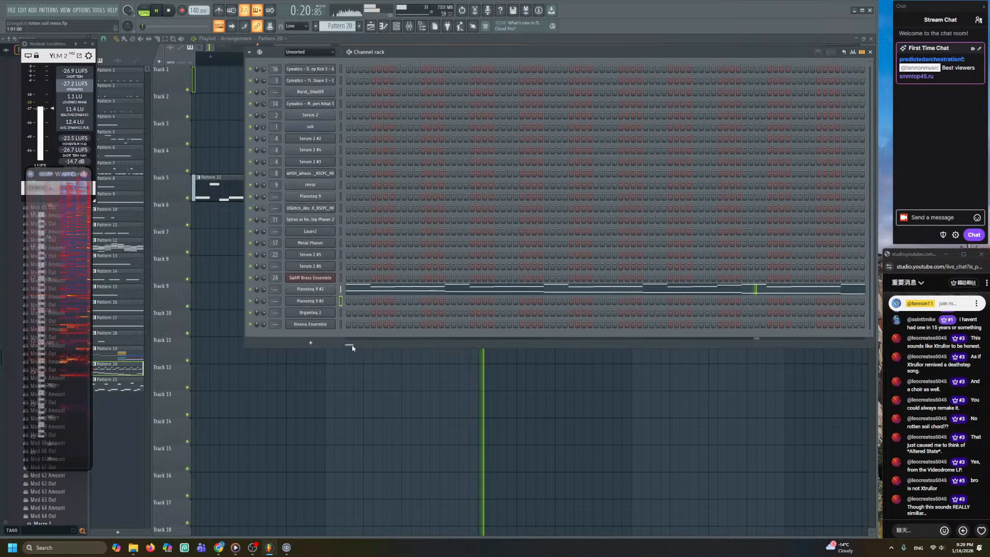
right_click(335, 322)
click(356, 325)
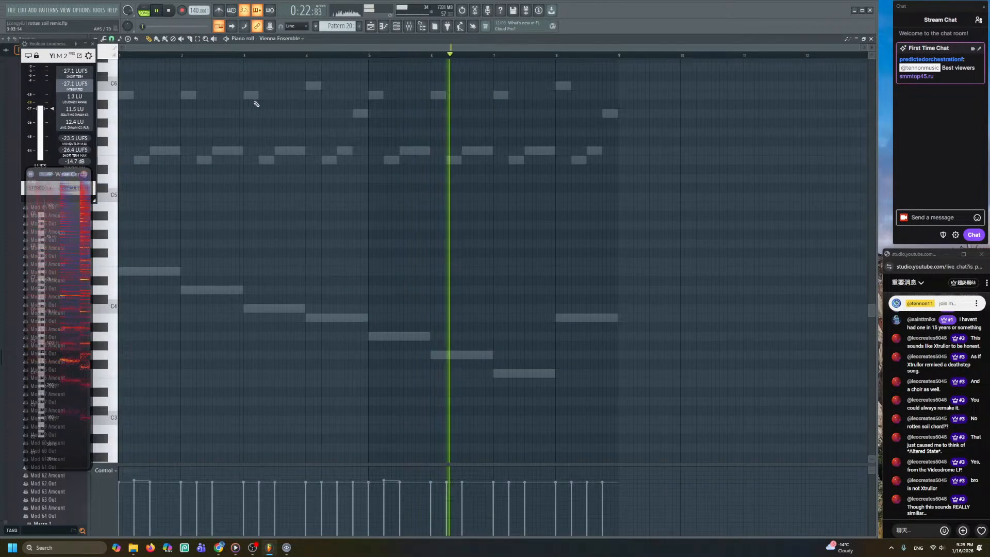
- Copy the upper melody notes of Pianoteq 9 #2 from Pattern 20 into the Vienna Ensemble channel of a new Pattern 22
drag(685, 72, 117, 170)
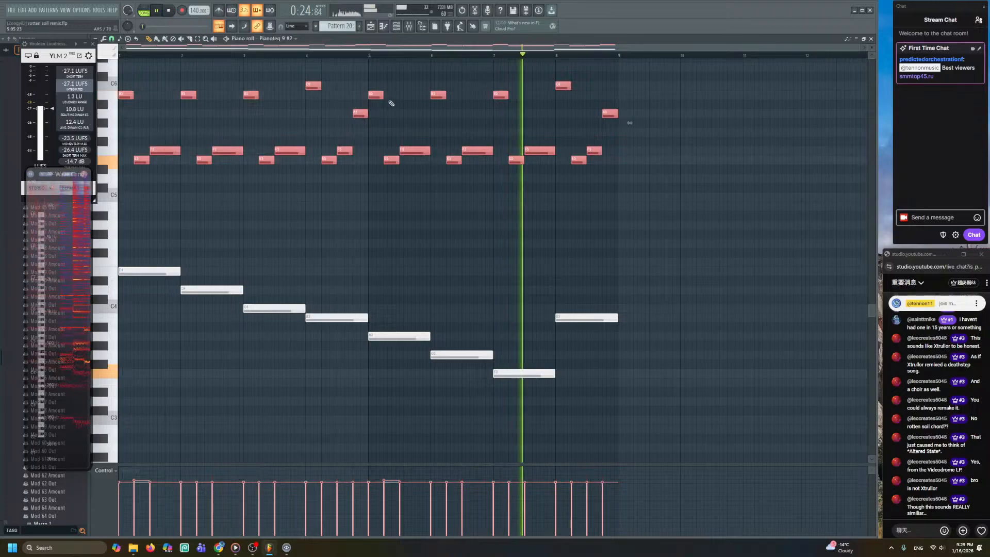
click(393, 27)
key(F4)
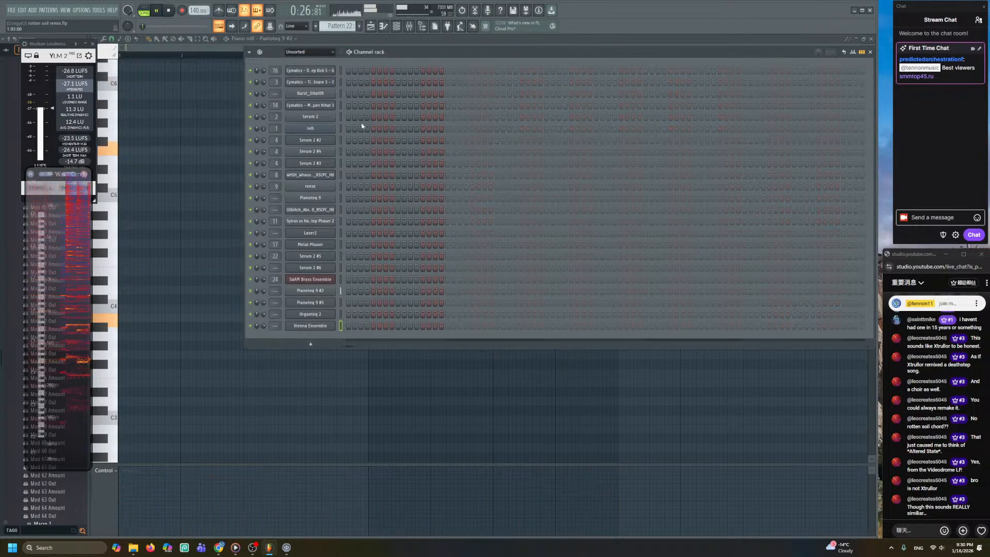
right_click(335, 327)
click(357, 327)
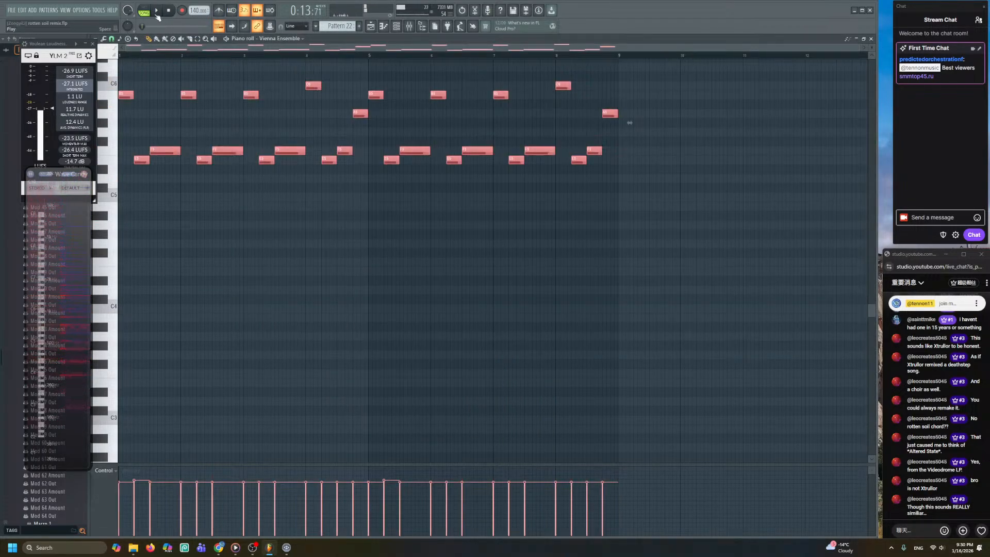
- Play Pattern 22 on its own and lower the velocities of the three notes in bar 1 to varied levels
click(395, 26)
key(space)
click(212, 130)
scroll(324, 221, up, 5)
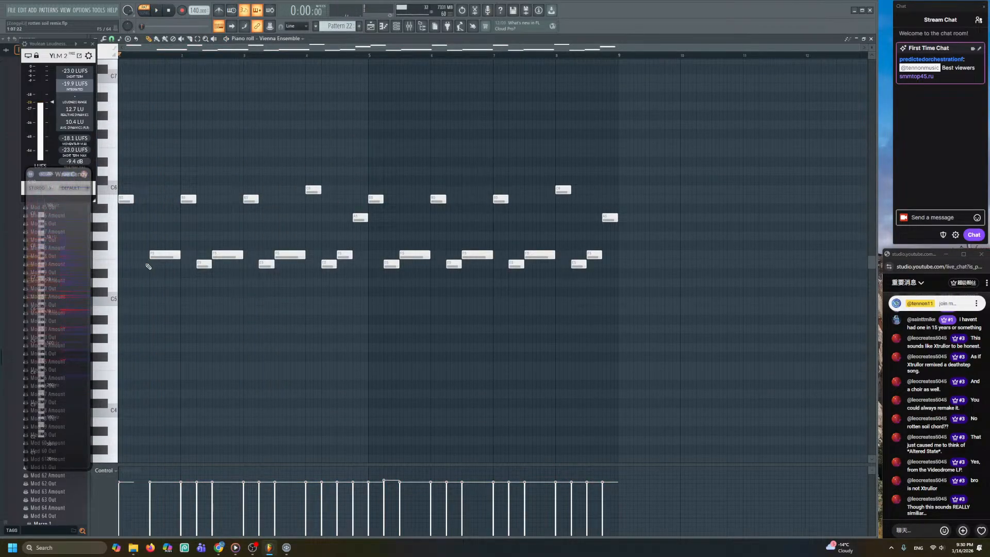
key(space)
mouse_move(138, 503)
mouse_down()
mouse_move(131, 514)
mouse_move(125, 494)
mouse_move(140, 515)
mouse_move(153, 516)
mouse_move(161, 499)
mouse_up()
key(space)
key(space)
key(space)
key(space)
- Lower the velocities of the notes in bars 2 and 3 to varied levels while Pattern 22 plays
click(187, 519)
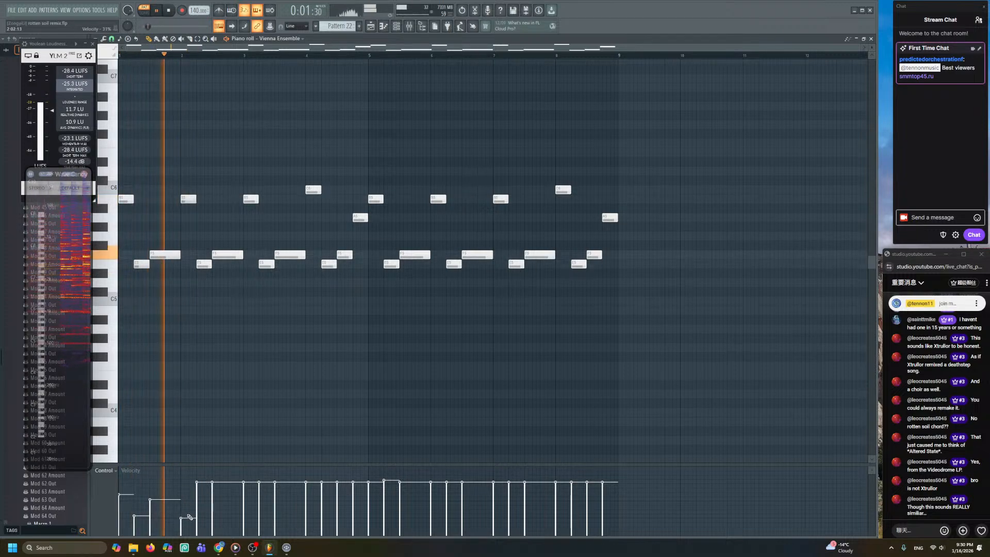
click(203, 515)
click(215, 508)
click(247, 516)
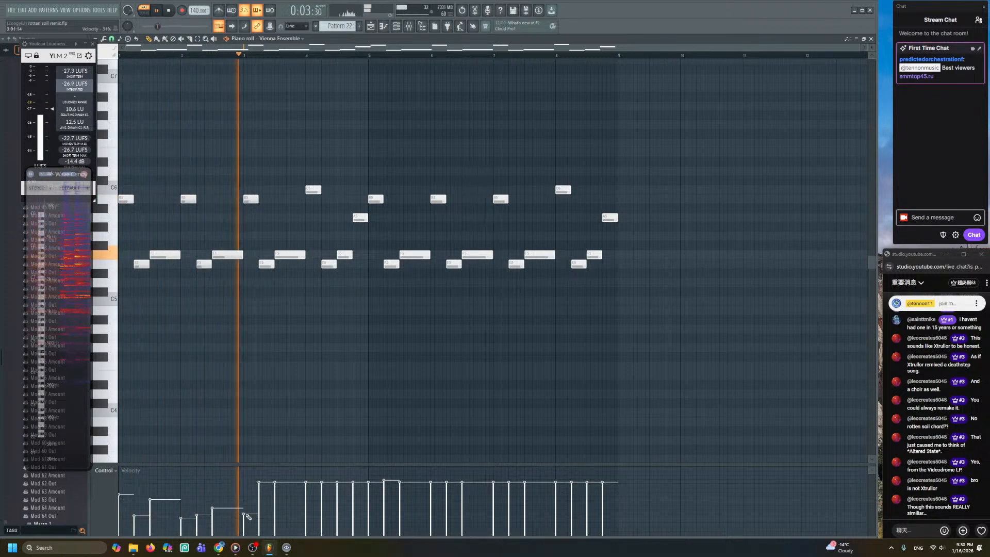
click(277, 507)
click(259, 512)
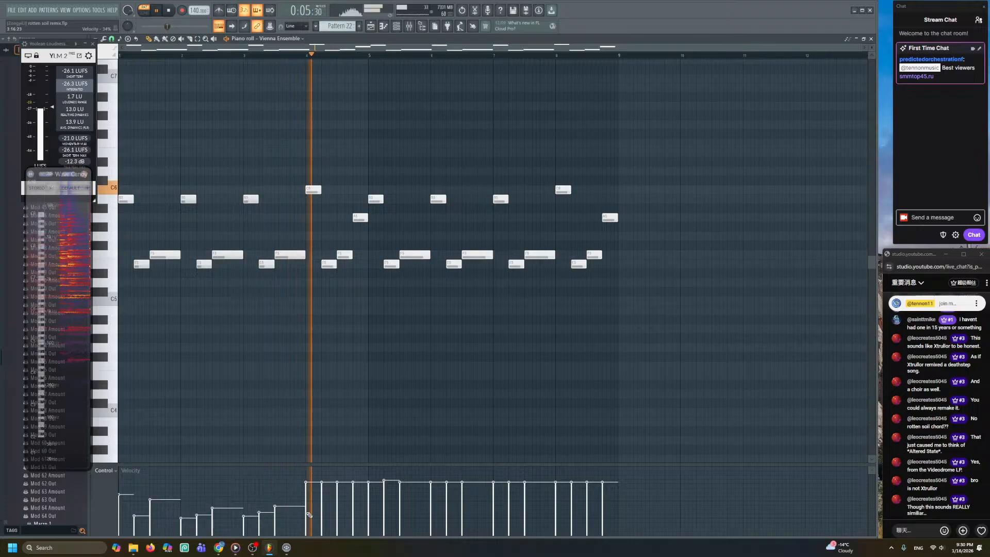
- Replay Pattern 22 and lower the velocities of the four notes in bar 4, keeping the first note the strongest
key(space)
scroll(309, 245, up, 3)
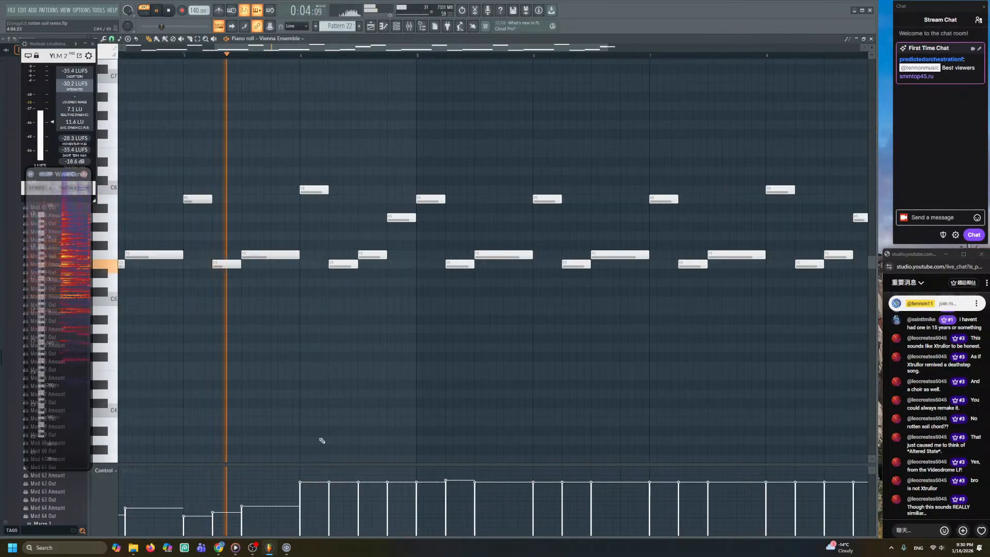
click(303, 509)
click(330, 517)
click(358, 510)
click(376, 497)
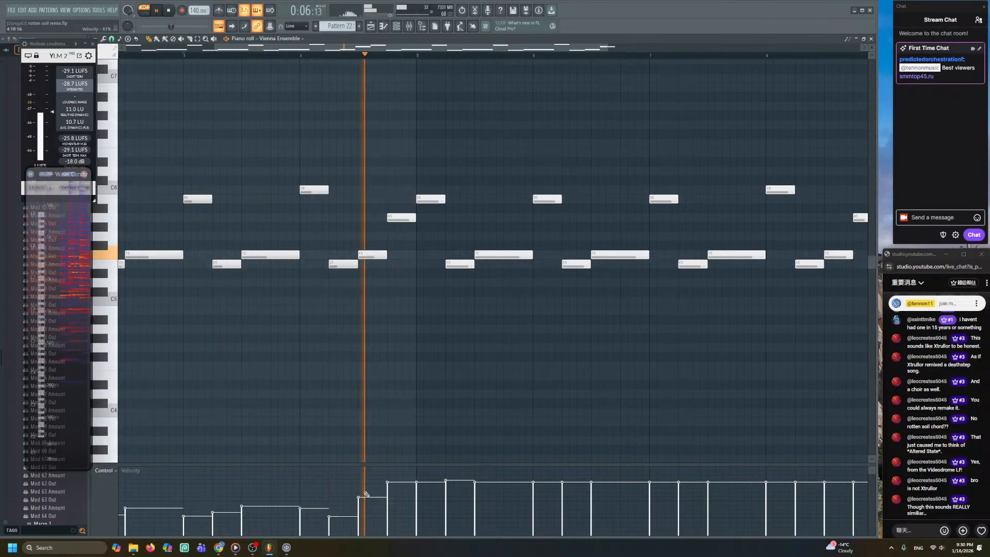
key(space)
click(365, 504)
click(394, 507)
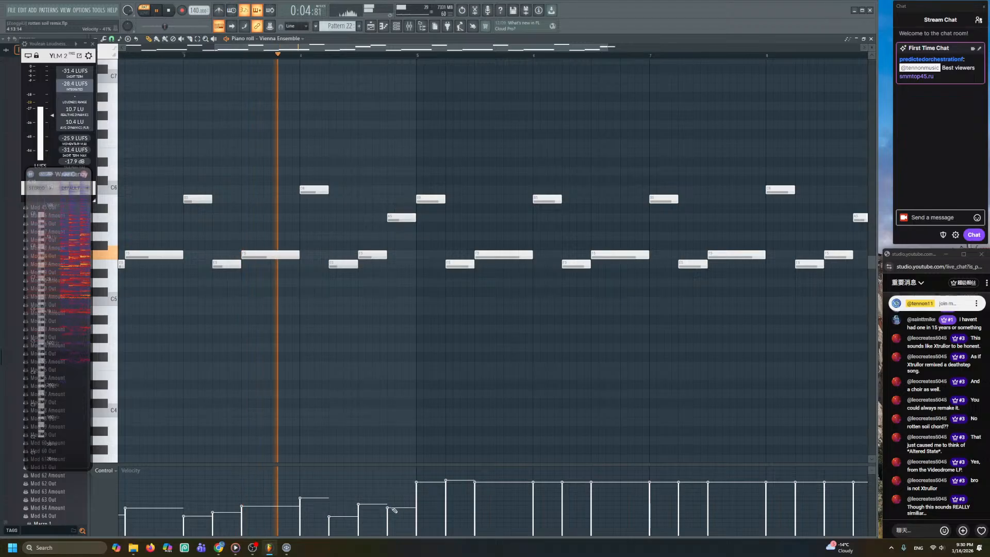
- Lower the velocities of the notes in bars 5 to 8 to varied levels, accenting the first notes of bars 6 and 7
drag(385, 381, 295, 374)
click(331, 502)
click(357, 511)
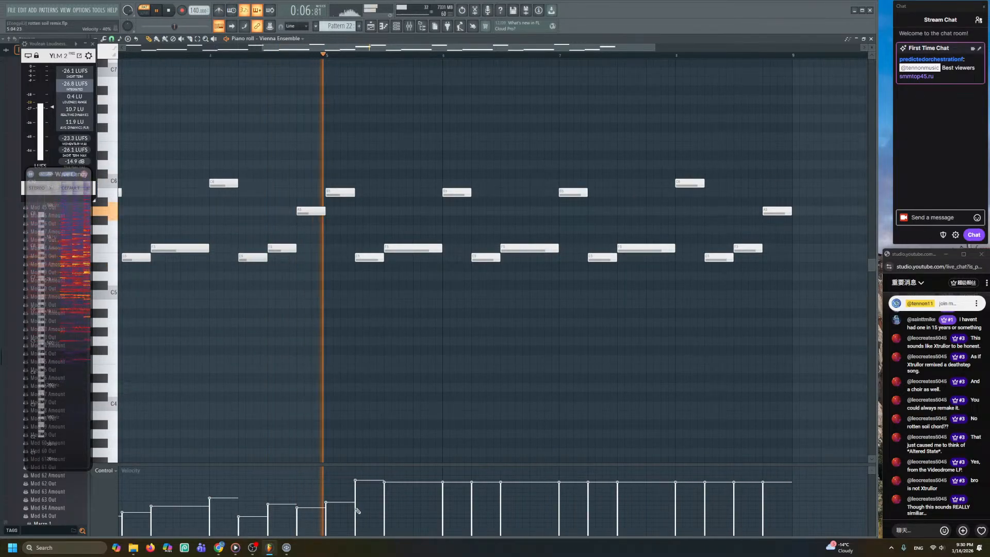
click(387, 504)
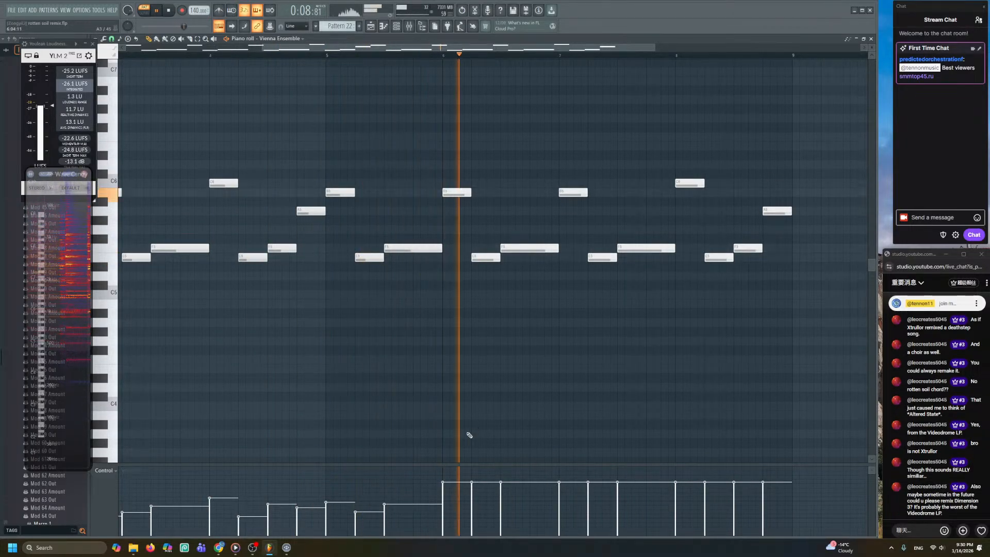
click(503, 507)
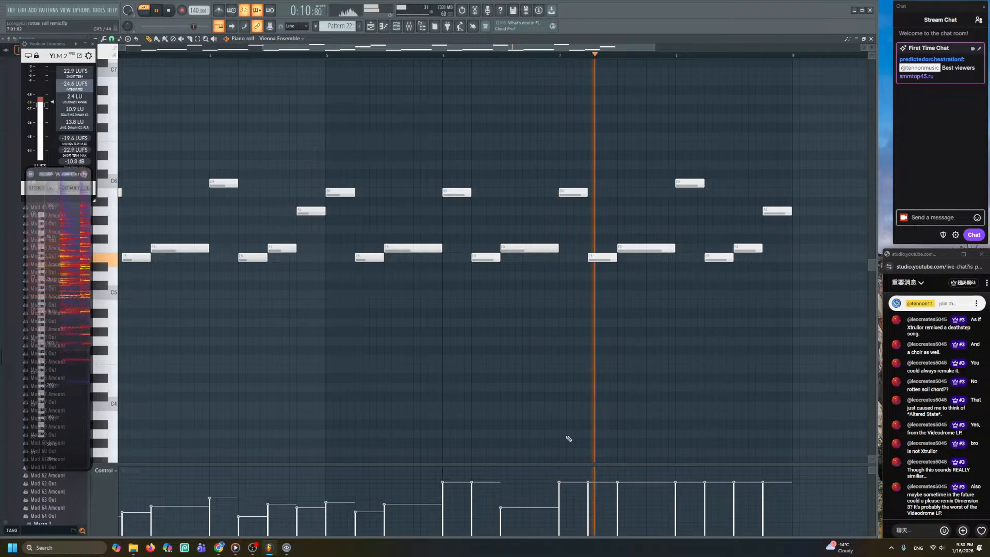
drag(576, 429, 505, 416)
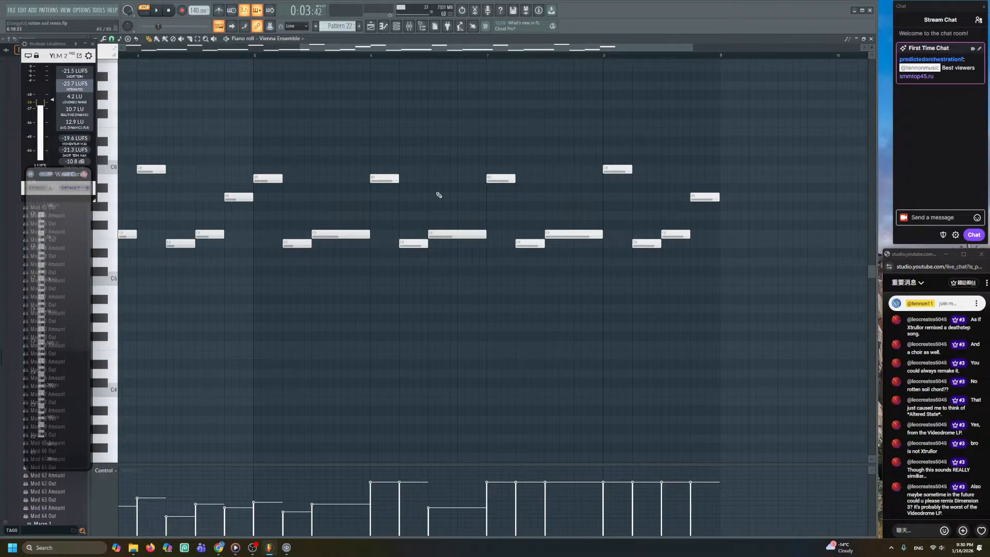
scroll(256, 50, left, 1)
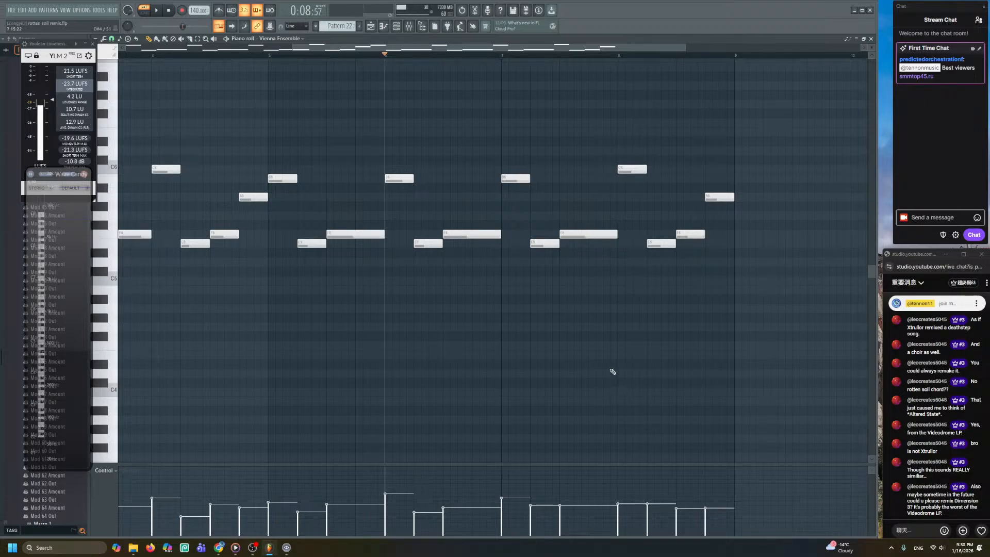
scroll(567, 262, down, 3)
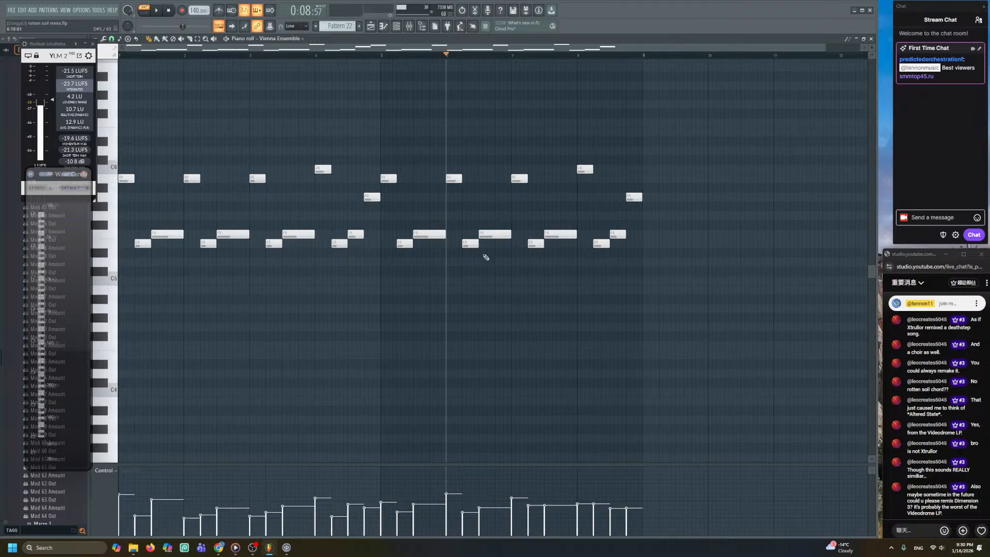
- Place Pattern 22 on Track 6 at bar 9 beneath Pattern 20 and play the arrangement from there
click(871, 39)
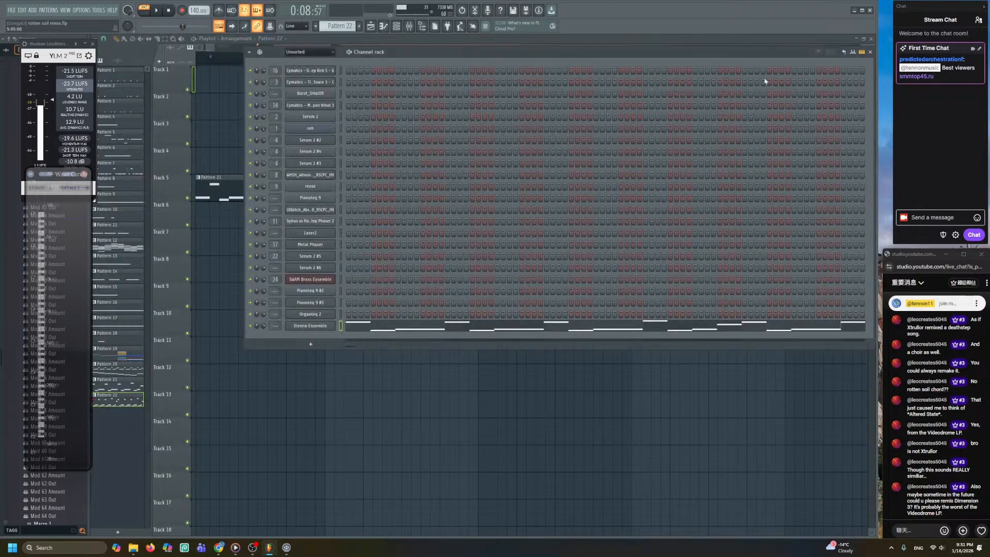
right_click(485, 427)
scroll(428, 230, left, 3)
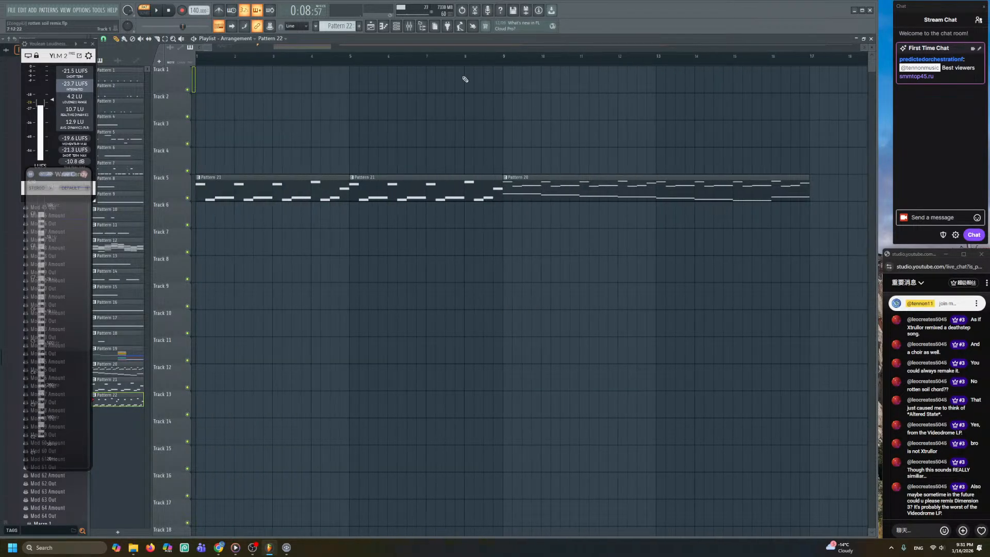
click(504, 218)
click(504, 61)
key(space)
scroll(525, 132, up, 1)
scroll(495, 135, down, 4)
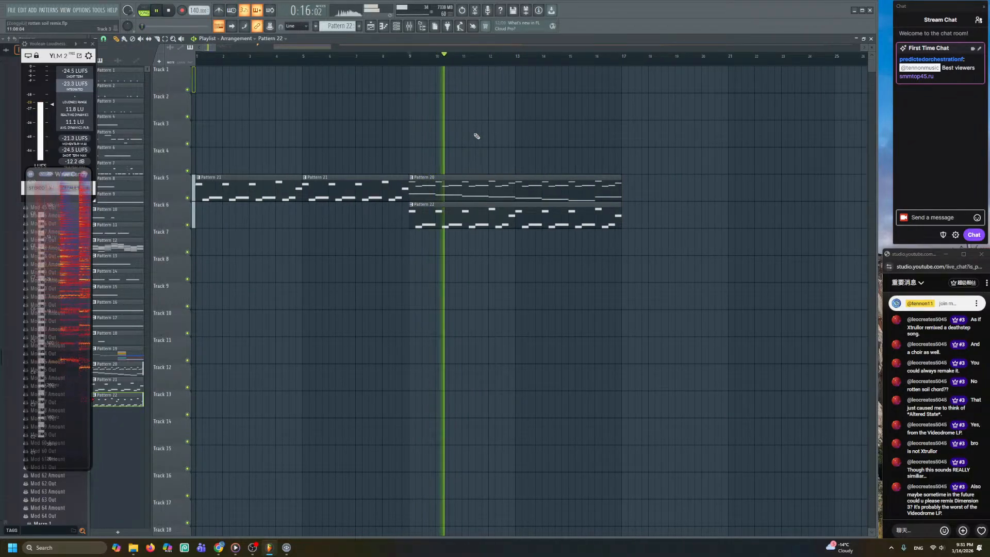
click(396, 26)
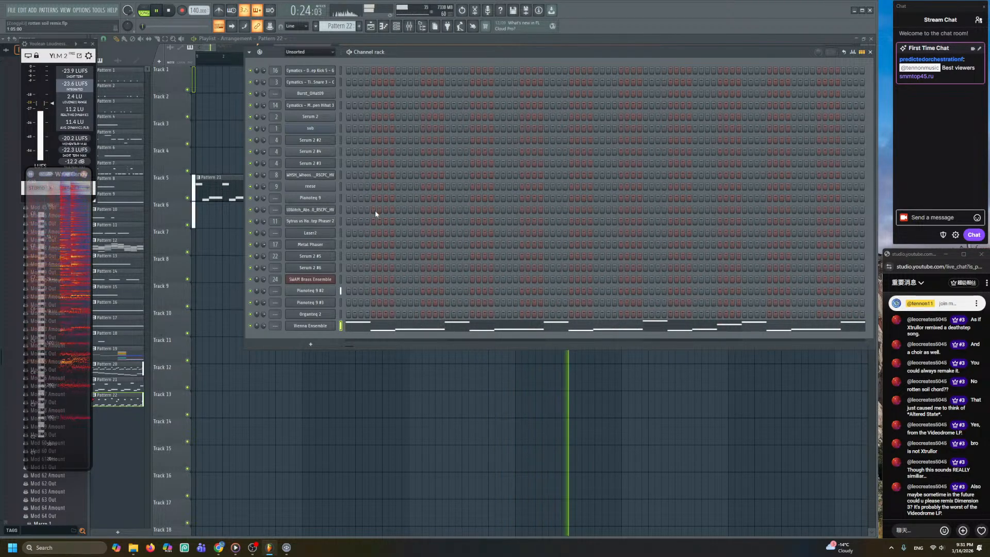
right_click(379, 379)
scroll(404, 355, down, 2)
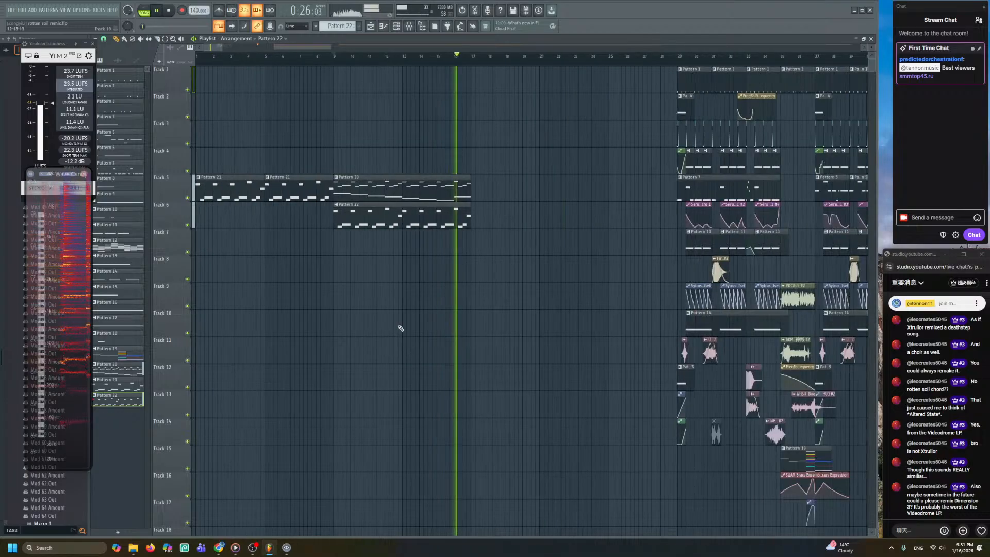
- Play the arrangement from its start and from bar 29, listening to how the new opening compares with the existing section
click(196, 56)
scroll(380, 152, down, 2)
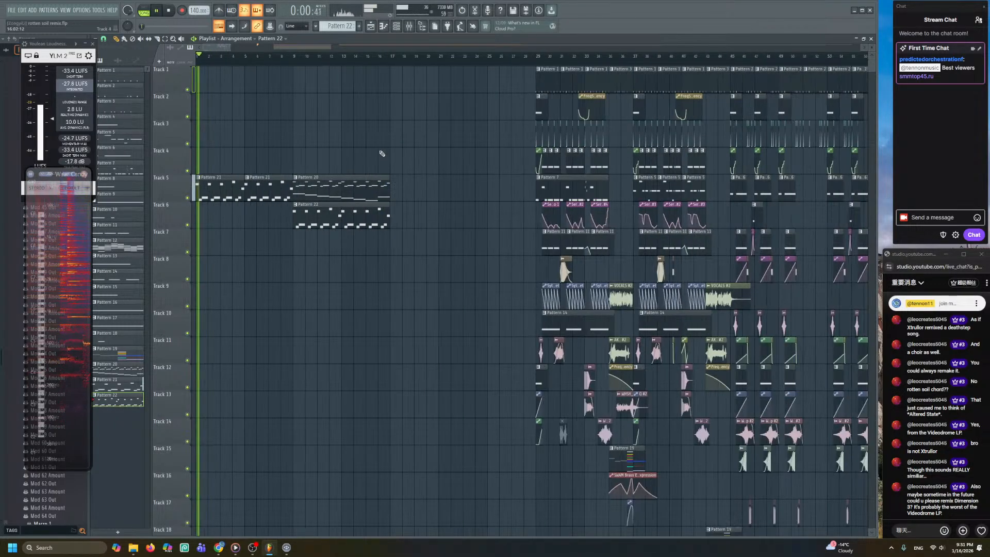
click(539, 58)
scroll(431, 224, up, 3)
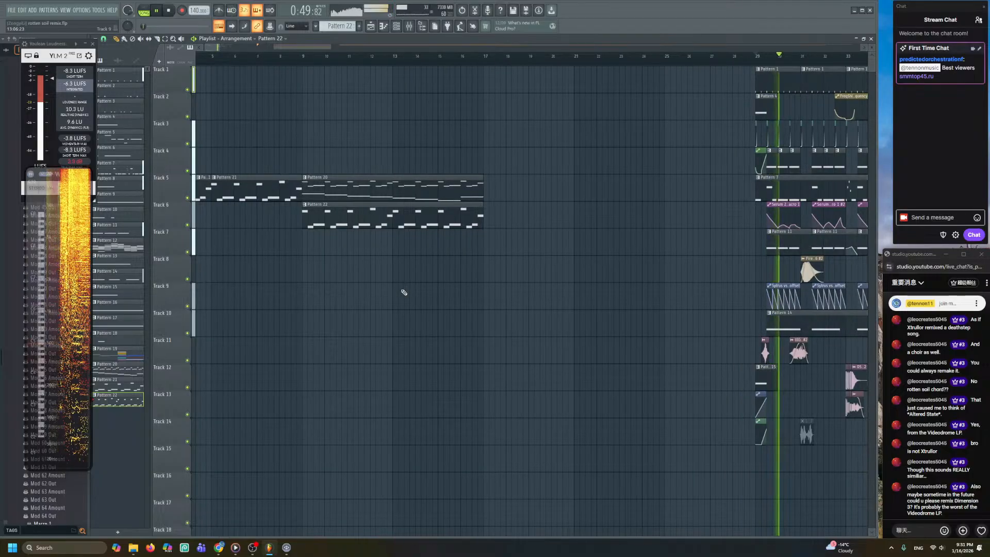
scroll(403, 292, down, 2)
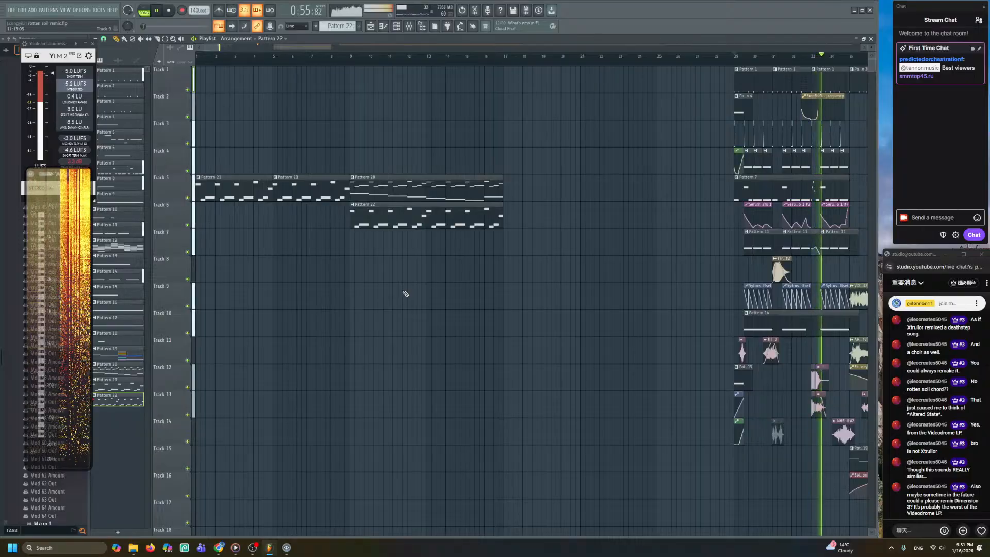
scroll(406, 293, down, 1)
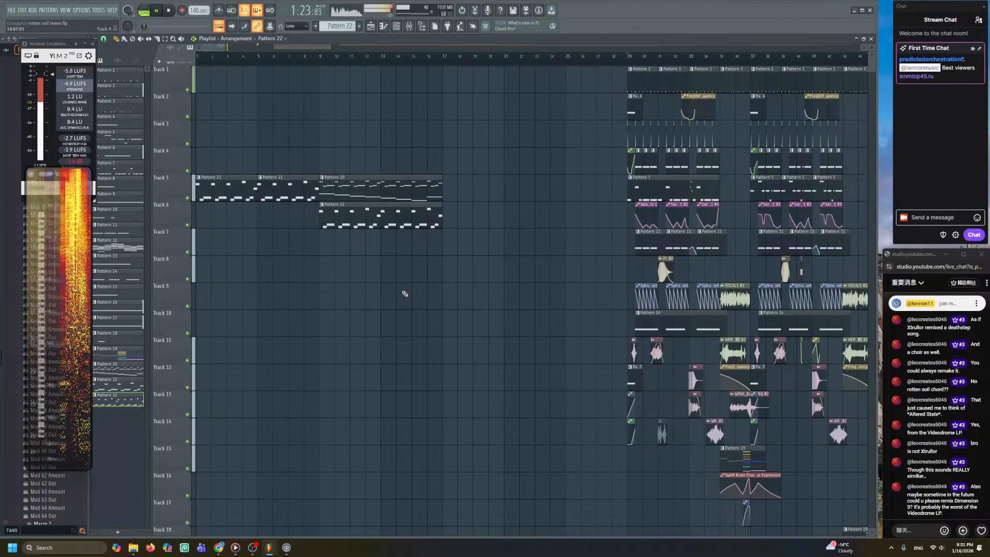
scroll(530, 291, down, 5)
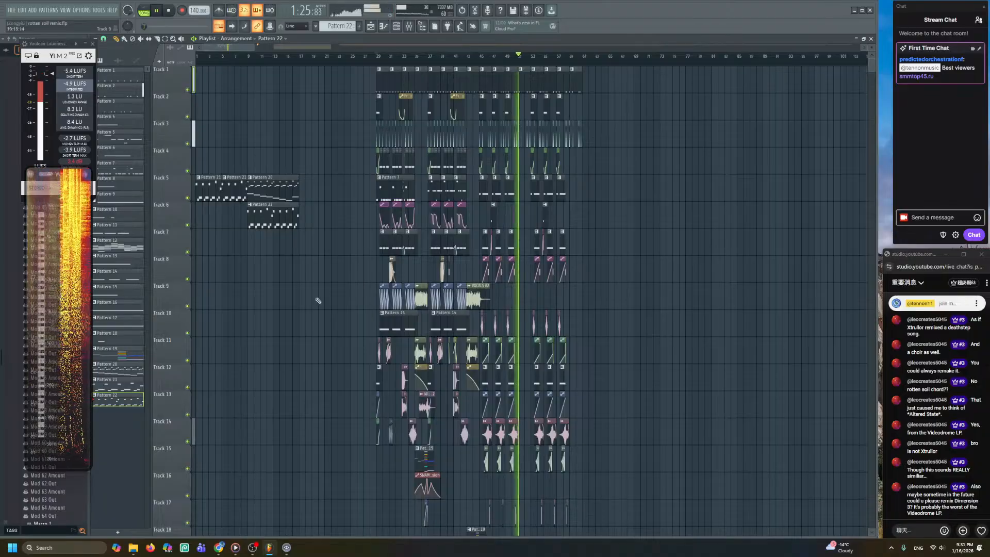
scroll(320, 300, up, 5)
key(space)
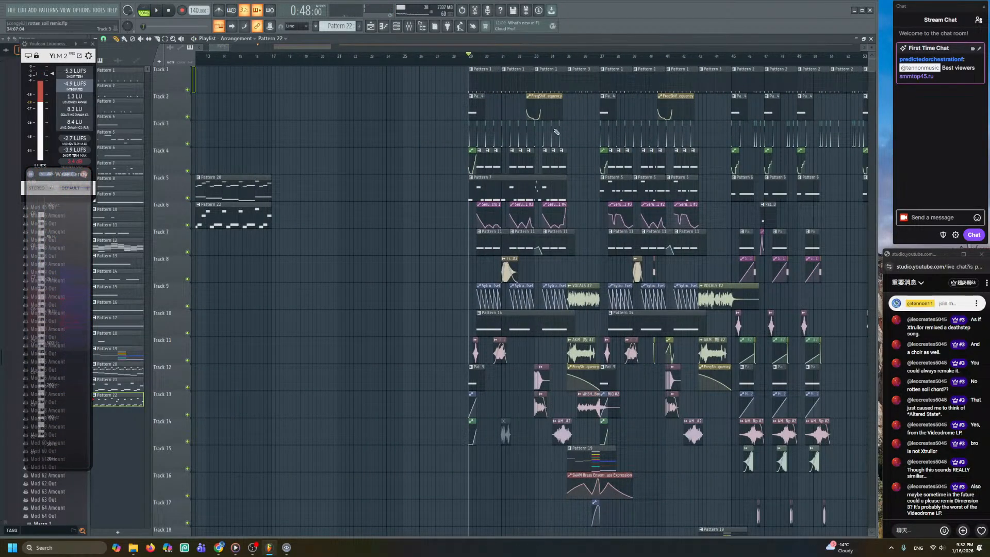
drag(521, 53, 818, 71)
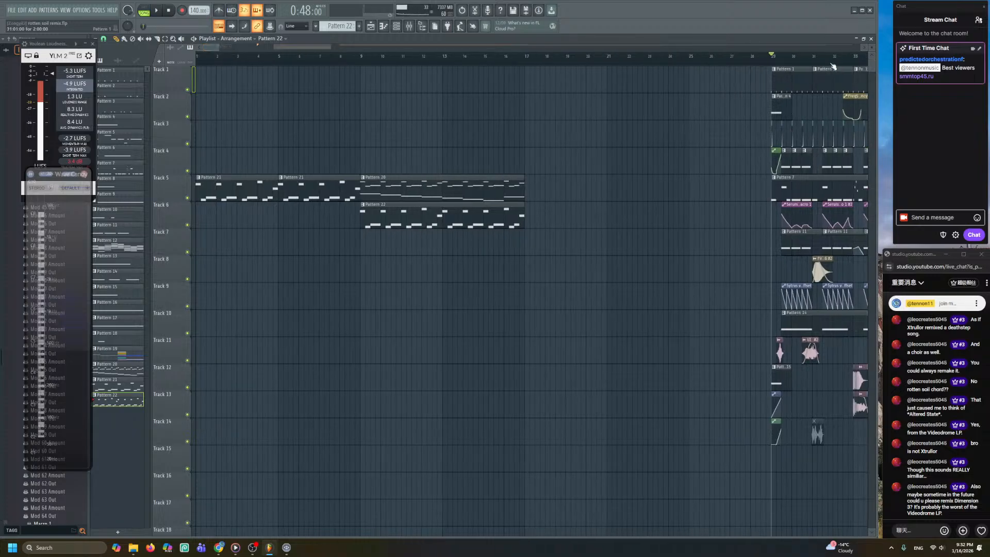
drag(873, 47, 872, 51)
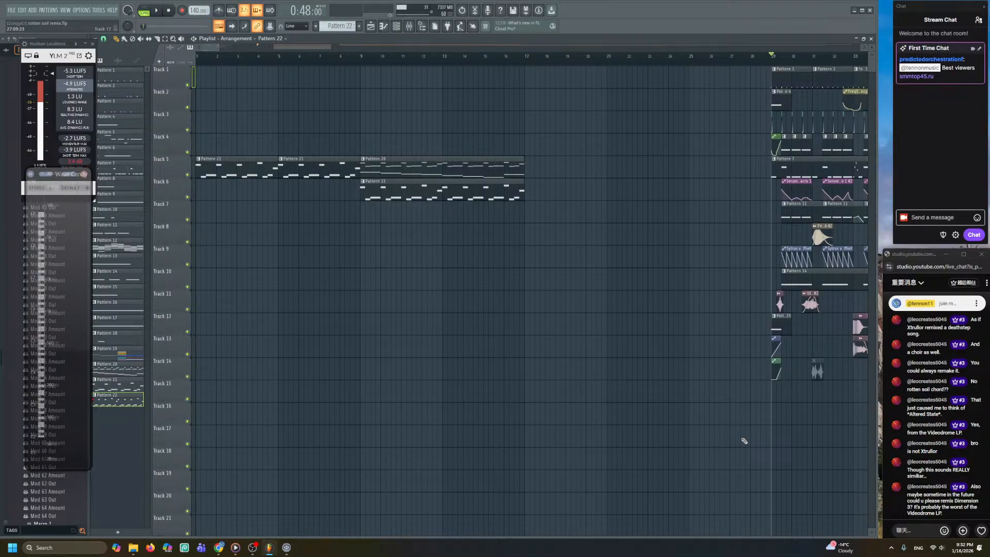
scroll(287, 347, right, 8)
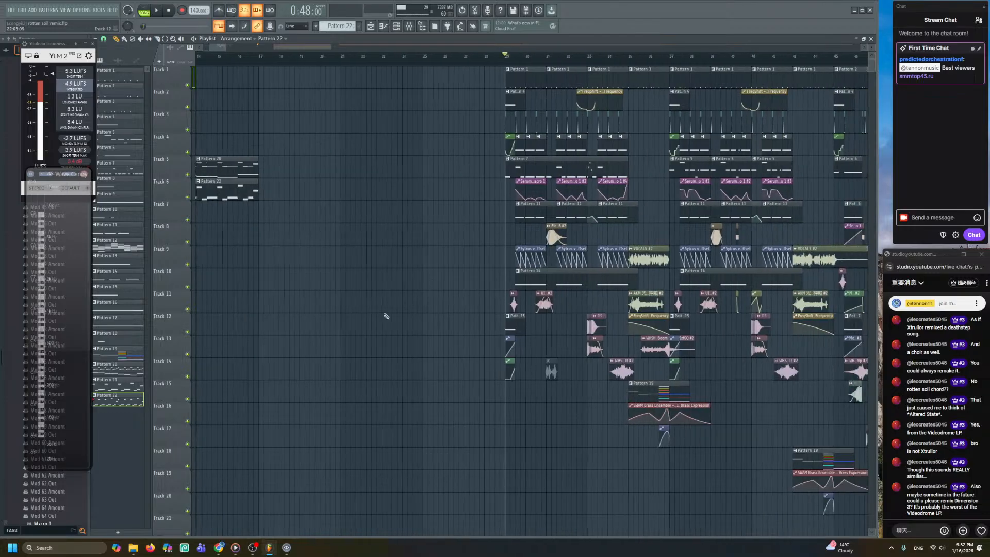
drag(310, 72, 620, 421)
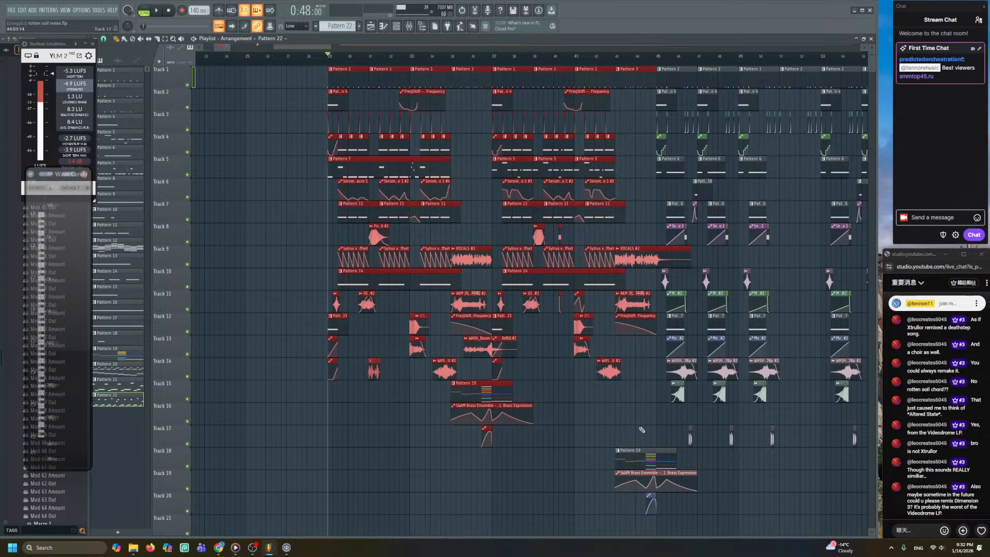
ctrl+click(639, 426)
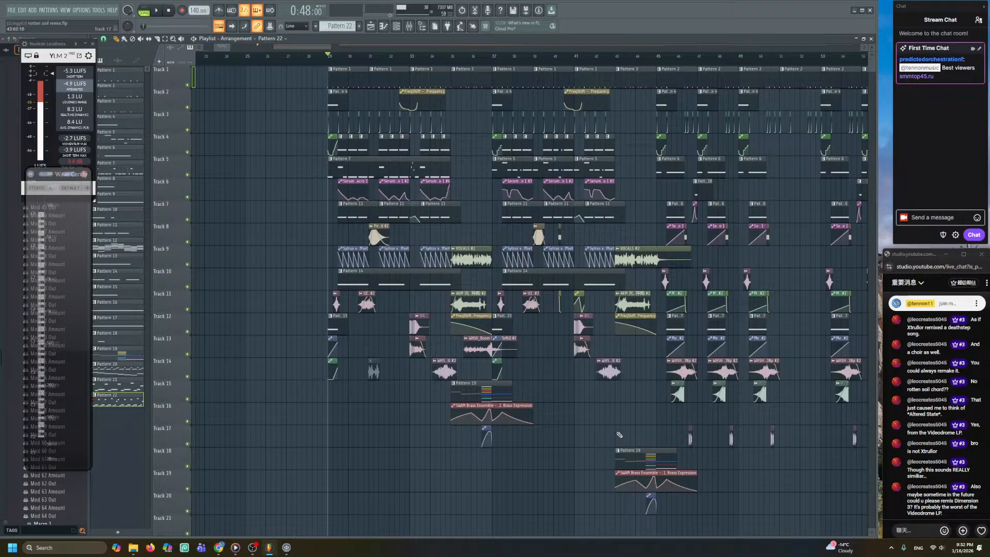
- Play the opening through the entry of Patterns 20 and 22 at bar 9, listening to how the layers balance
scroll(381, 396, left, 7)
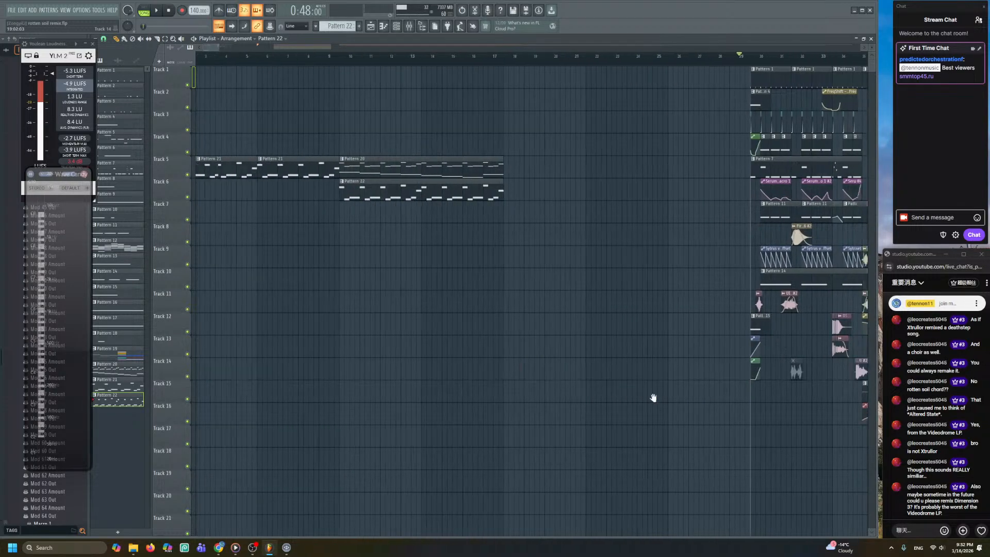
scroll(515, 330, left, 1)
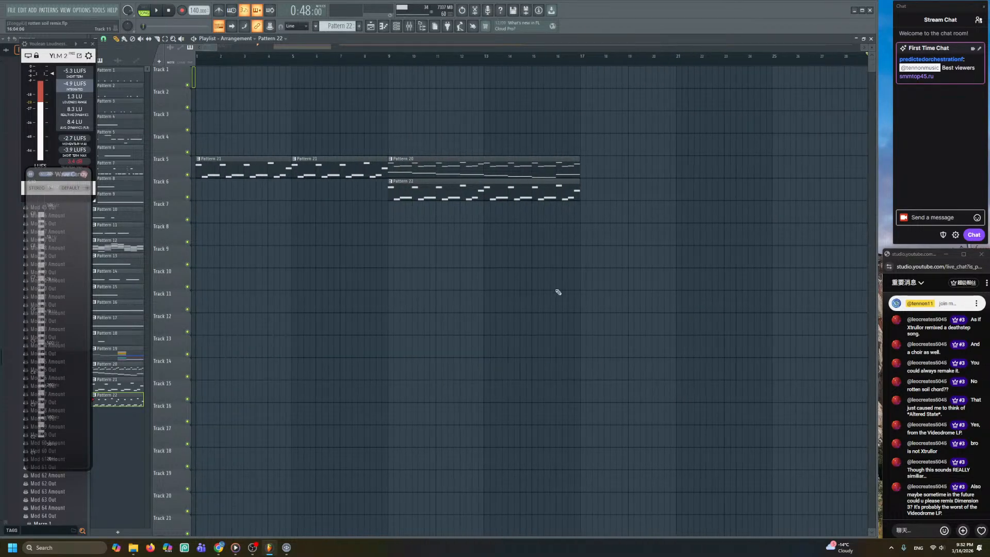
scroll(402, 126, up, 3)
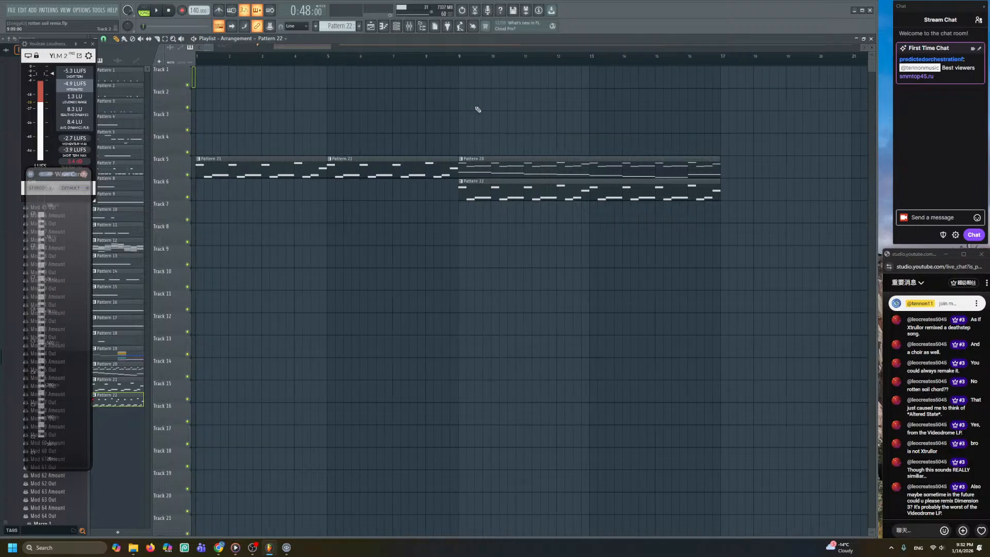
key(space)
scroll(519, 115, right, 1)
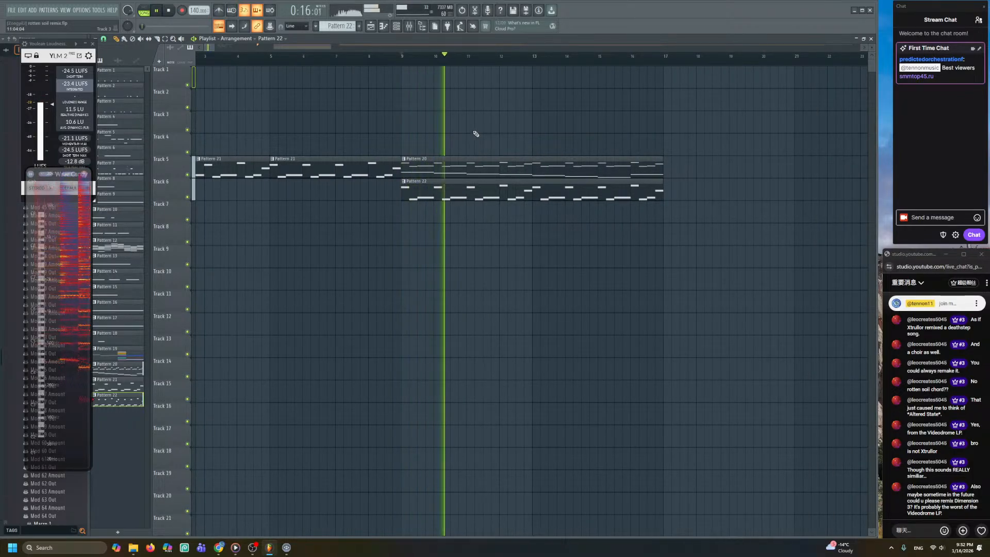
scroll(474, 134, down, 1)
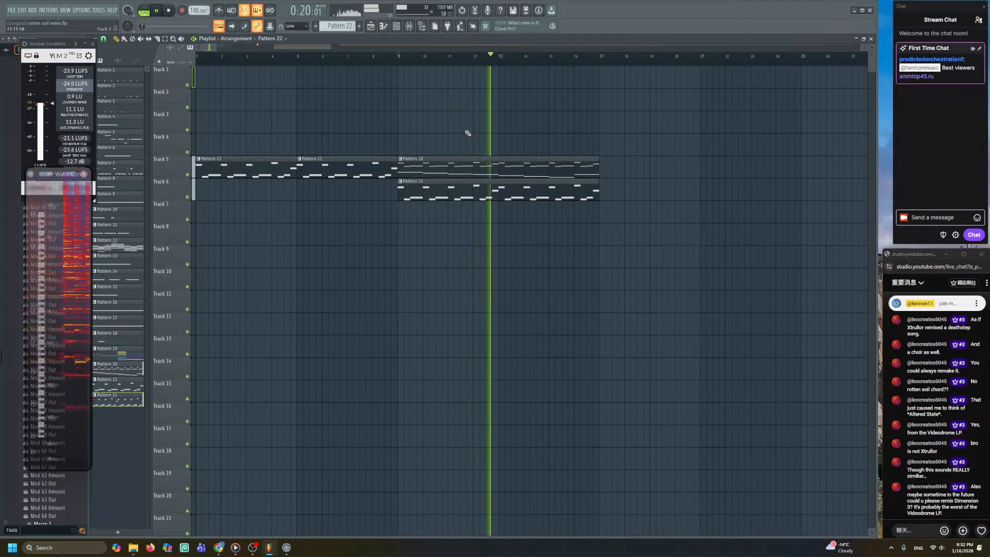
key(space)
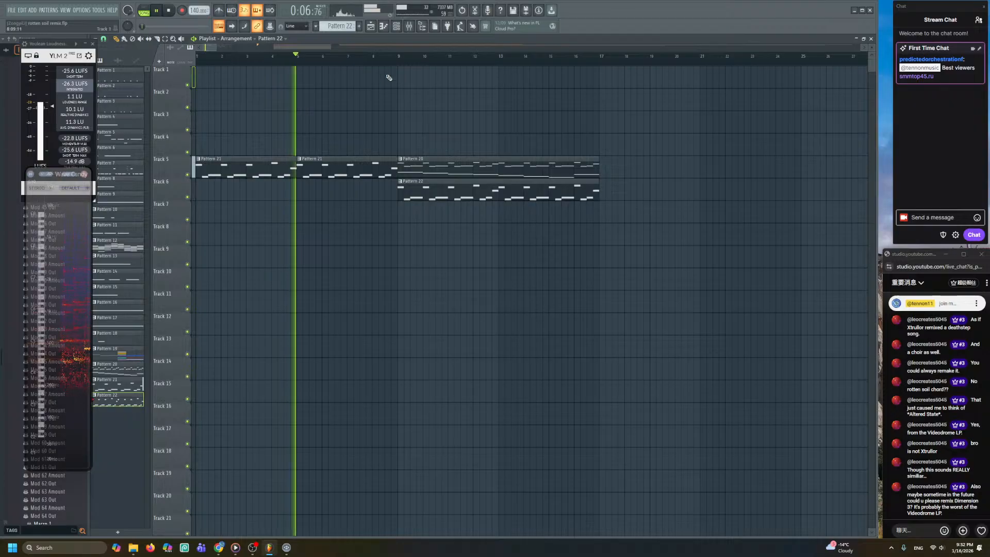
- Rename the Pianoteq 9 #3 channel as tank drum and open its instrument
key(F6)
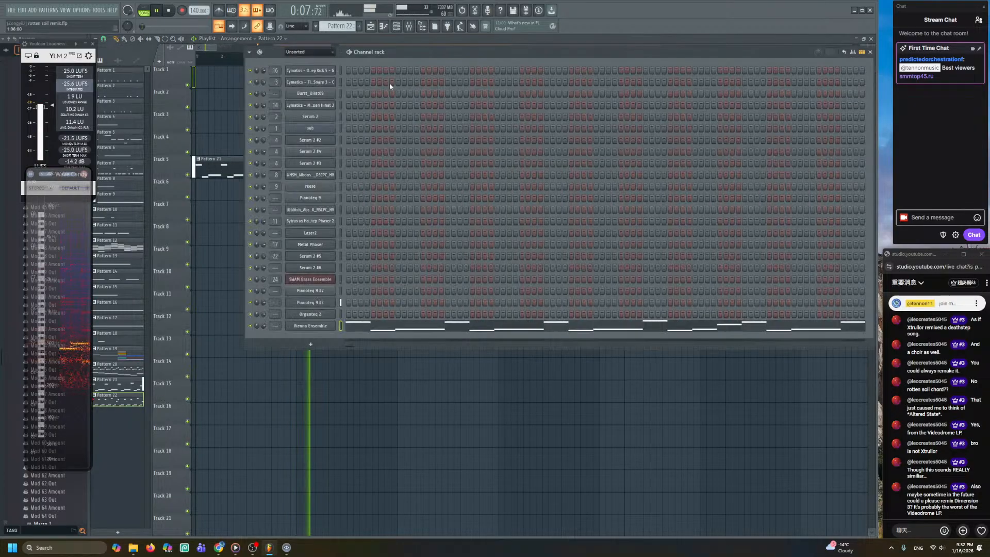
shift+click(321, 303)
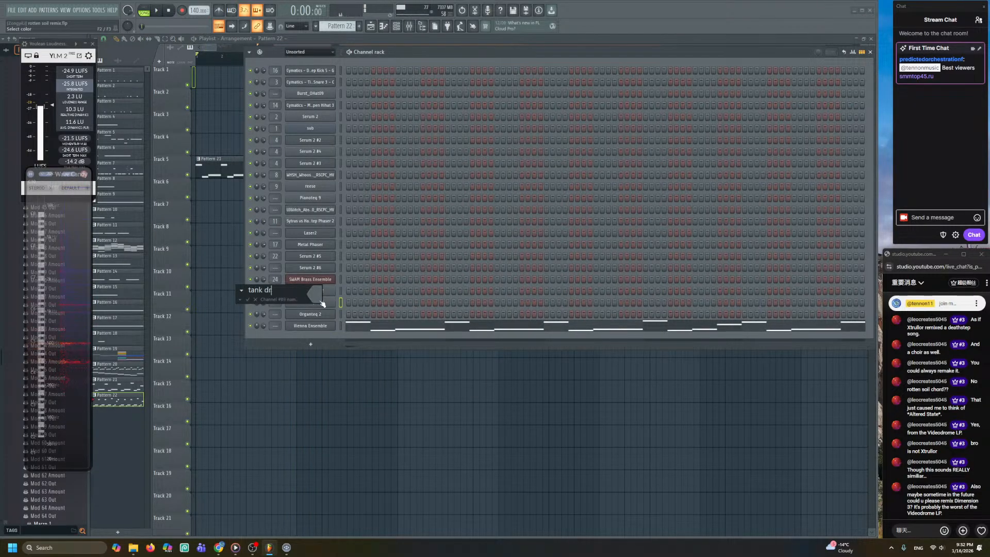
click(321, 303)
- Raise the tank drum channel's volume multiplier in its level adjustments while the opening plays, and return to the arrangement
key(space)
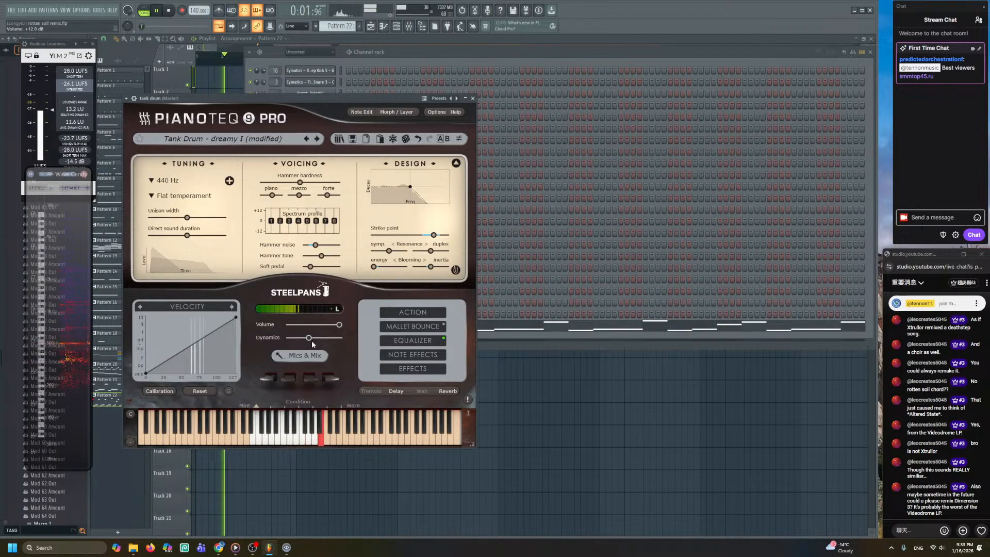
click(134, 99)
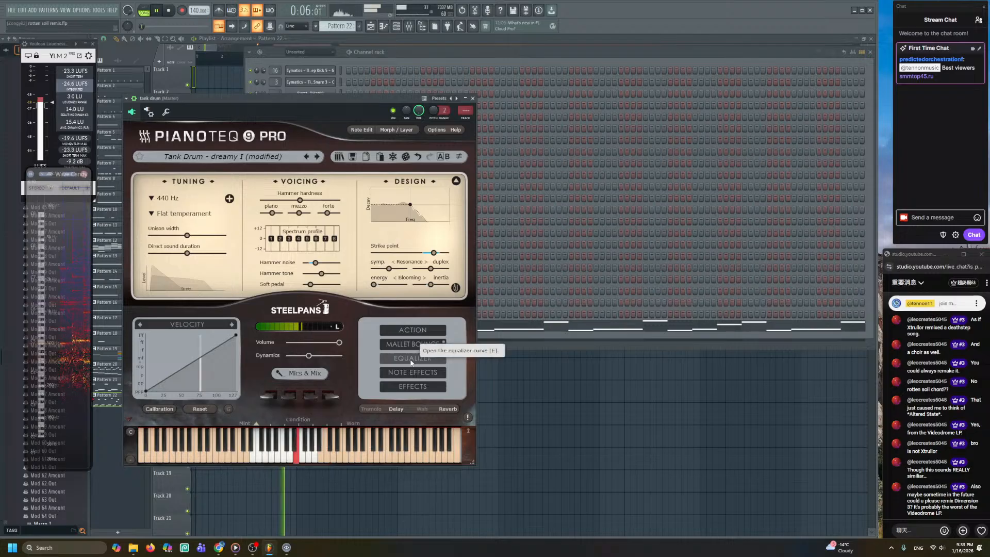
click(151, 113)
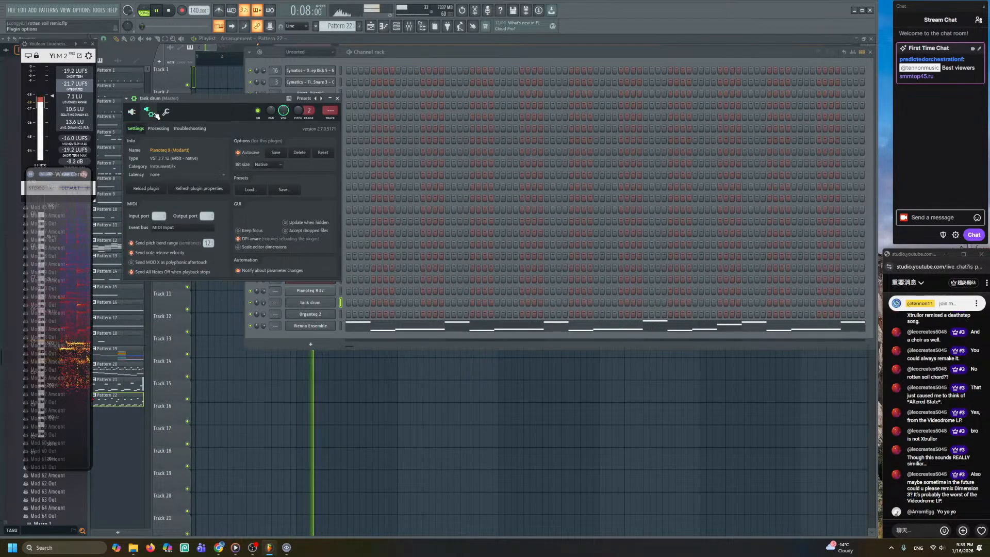
click(171, 113)
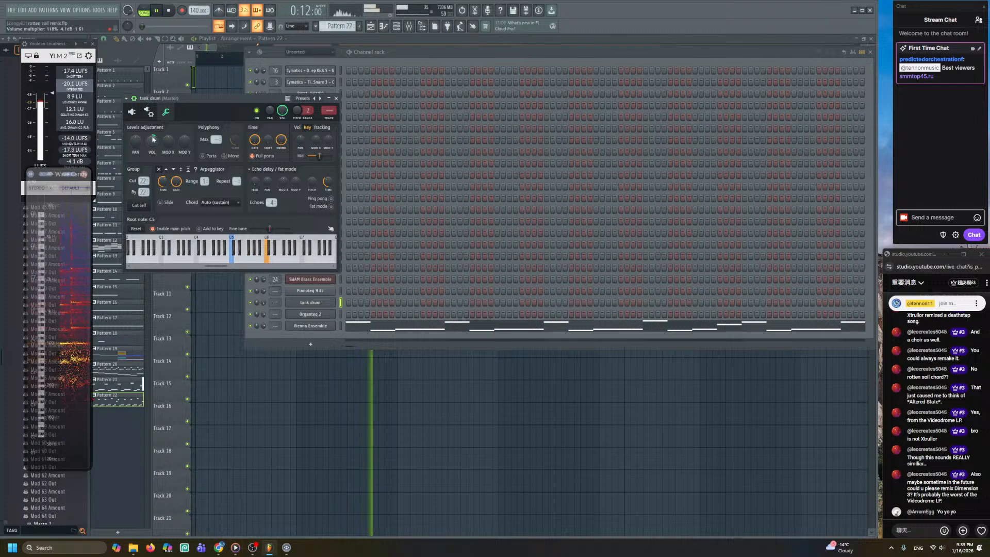
right_click(223, 88)
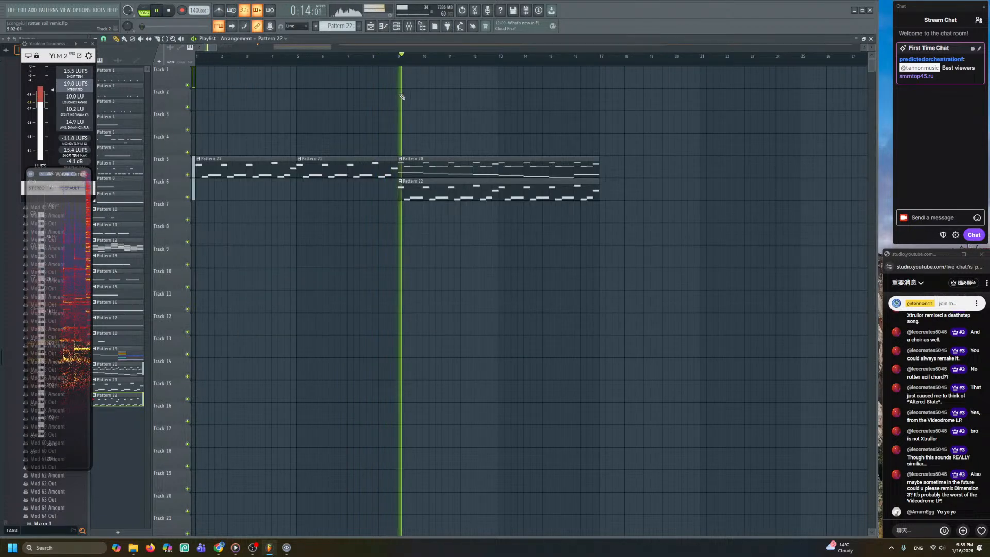
- Replay the opening from bar 9 and slightly raise the harpsichord's volume in Pianoteq 9 #2
key(space)
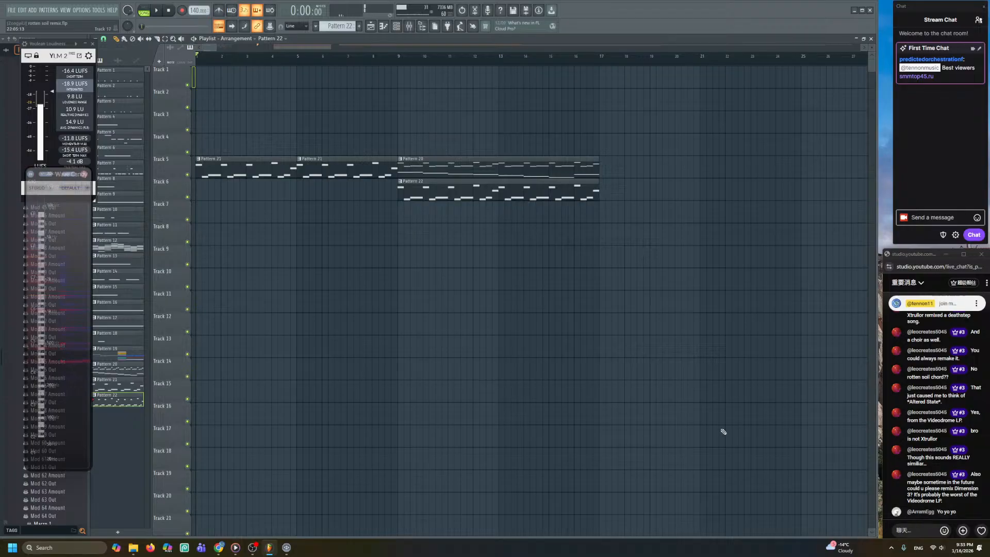
scroll(391, 128, up, 2)
key(space)
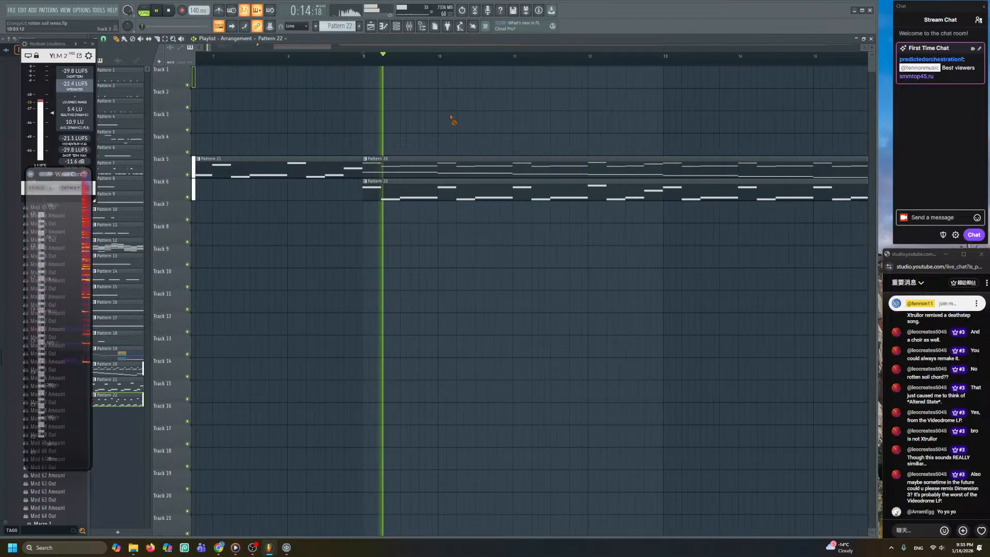
key(F6)
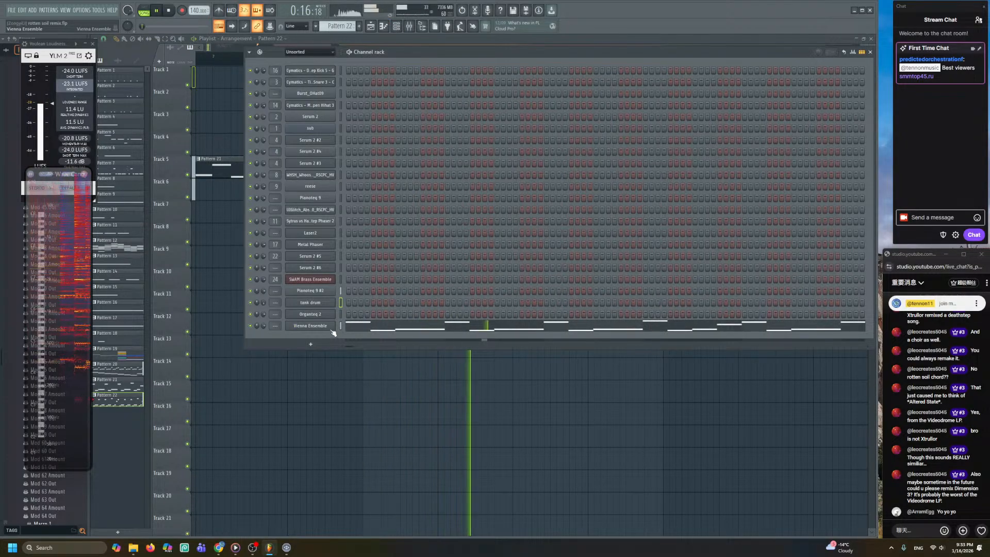
click(327, 292)
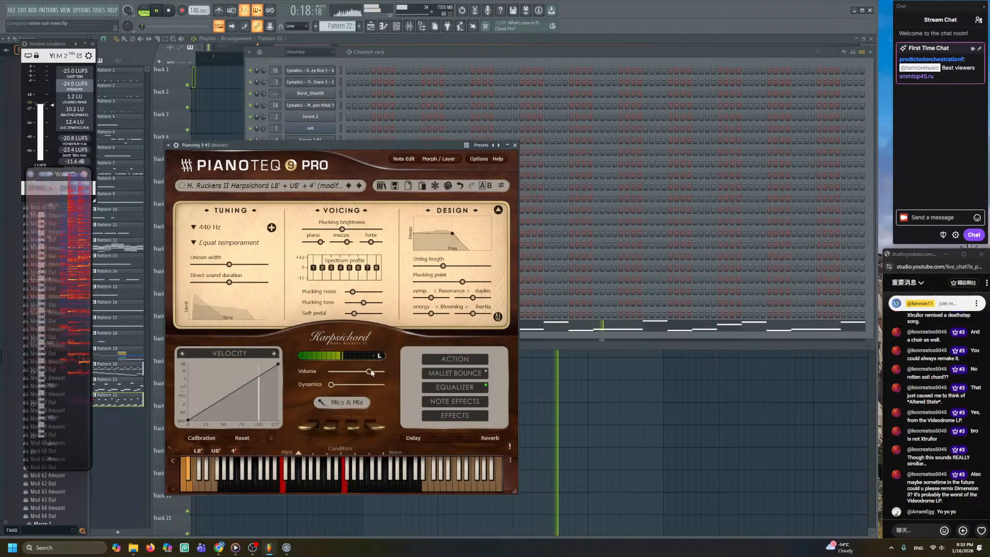
drag(374, 373, 380, 373)
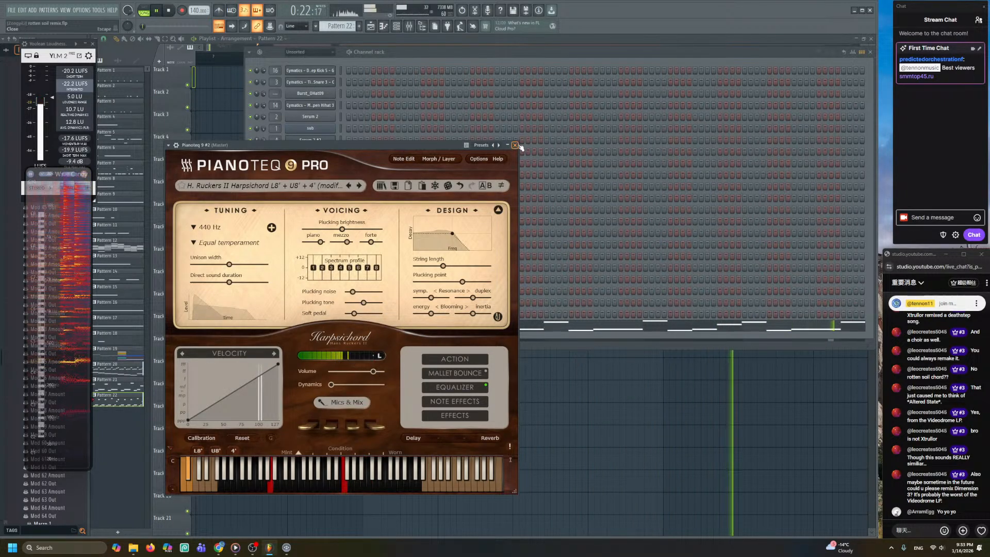
click(514, 146)
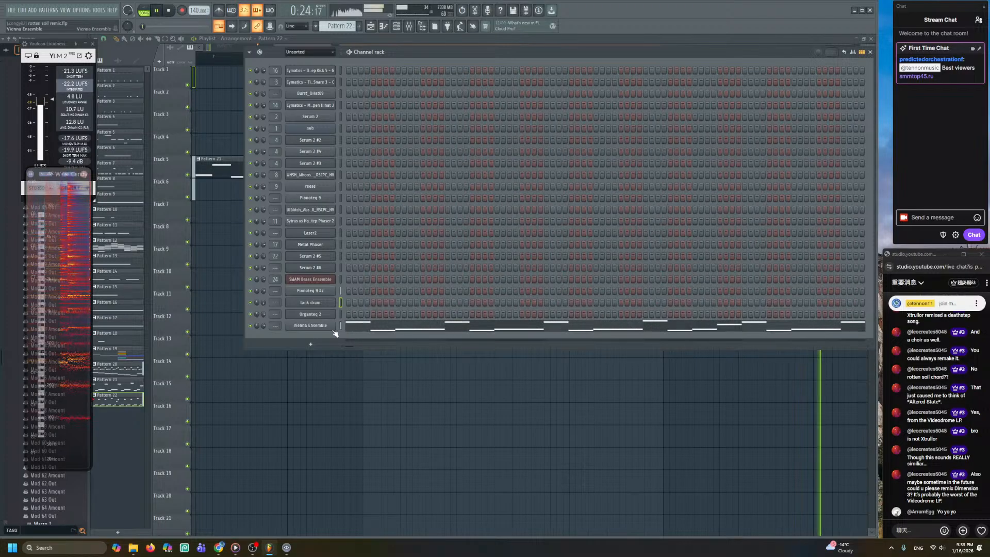
- Check the Vienna Ensemble instrument during playback, return to the arrangement and stop playback
click(310, 326)
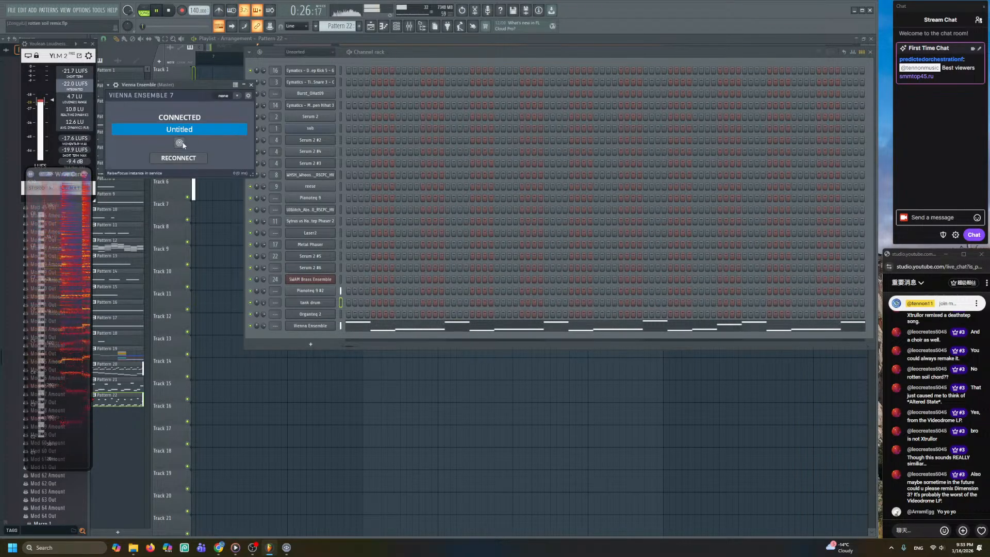
click(223, 191)
scroll(446, 418, down, 4)
drag(536, 327, 382, 263)
key(space)
- Audition the EPIC PERC and INTRO PERCS stems of the original track on their own around bar 153
scroll(415, 171, down, 3)
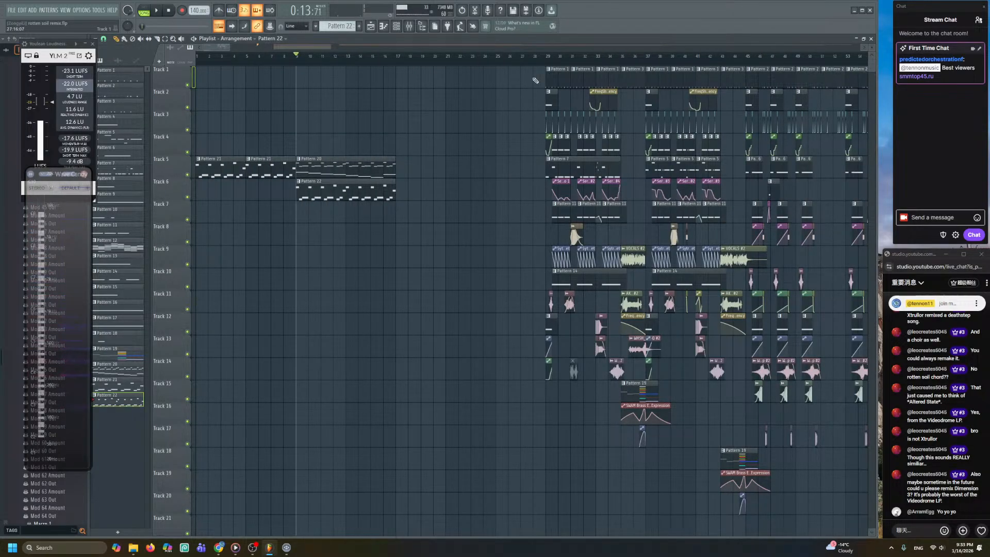
scroll(411, 129, up, 3)
scroll(420, 140, down, 10)
drag(534, 250, 208, 252)
scroll(425, 264, up, 5)
drag(417, 243, 603, 147)
scroll(512, 218, up, 2)
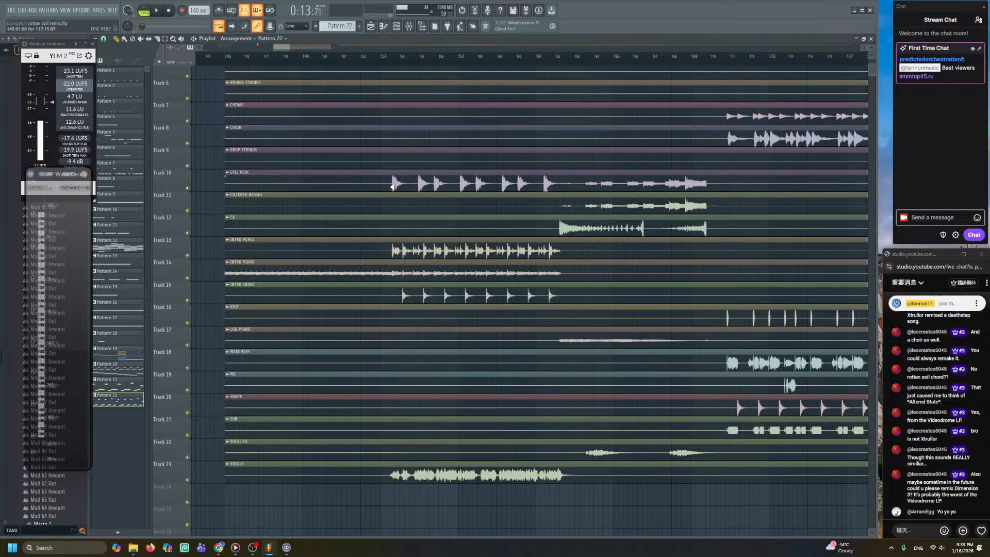
alt+right_click(394, 187)
alt+right_click(392, 190)
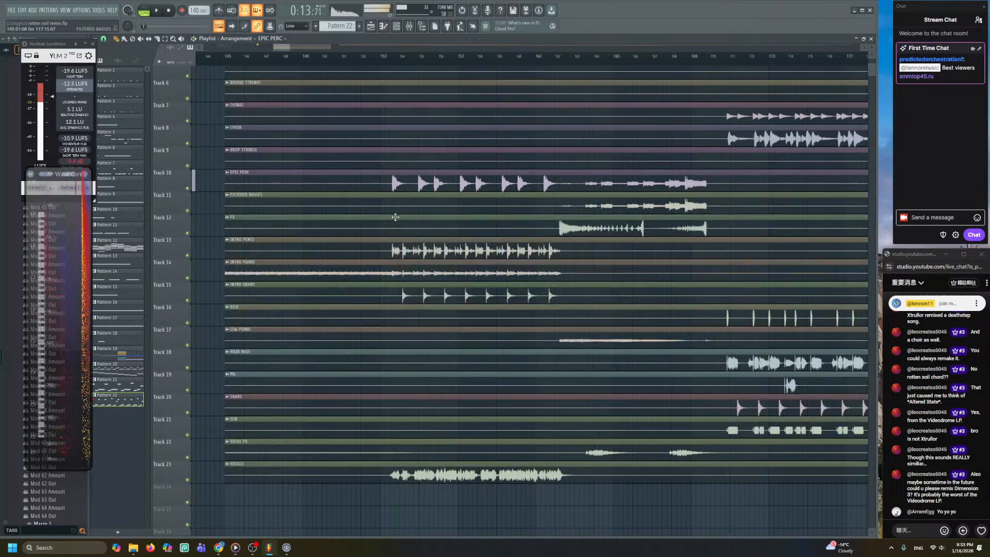
alt+right_click(392, 252)
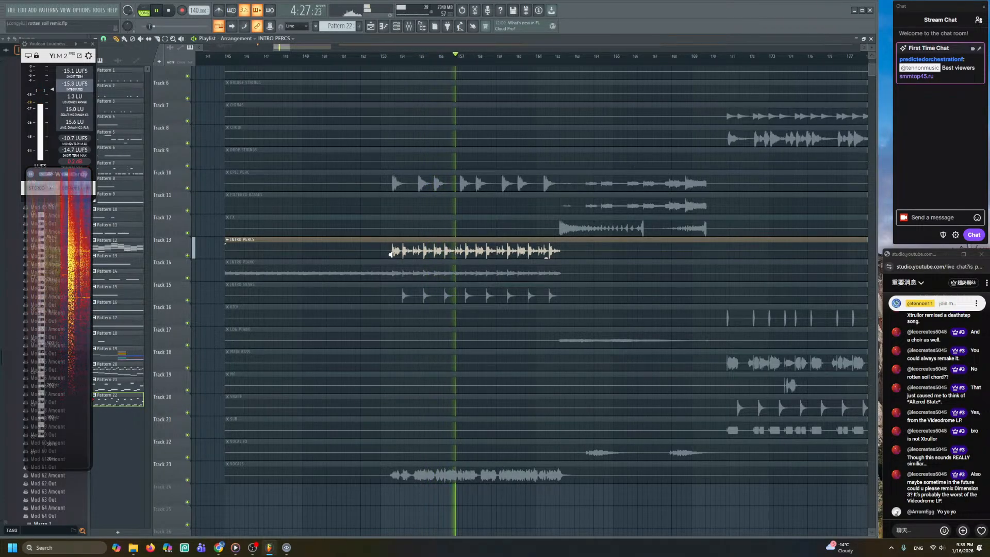
key(space)
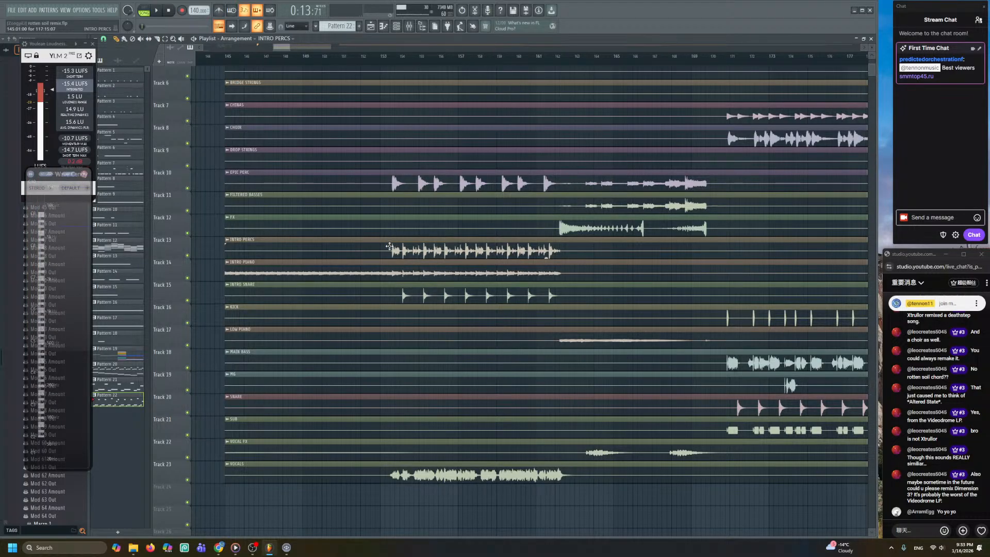
- Audition the INTRO PIANO stem on its own around bar 153 as a melody reference
drag(412, 275, 414, 232)
right_click(393, 232)
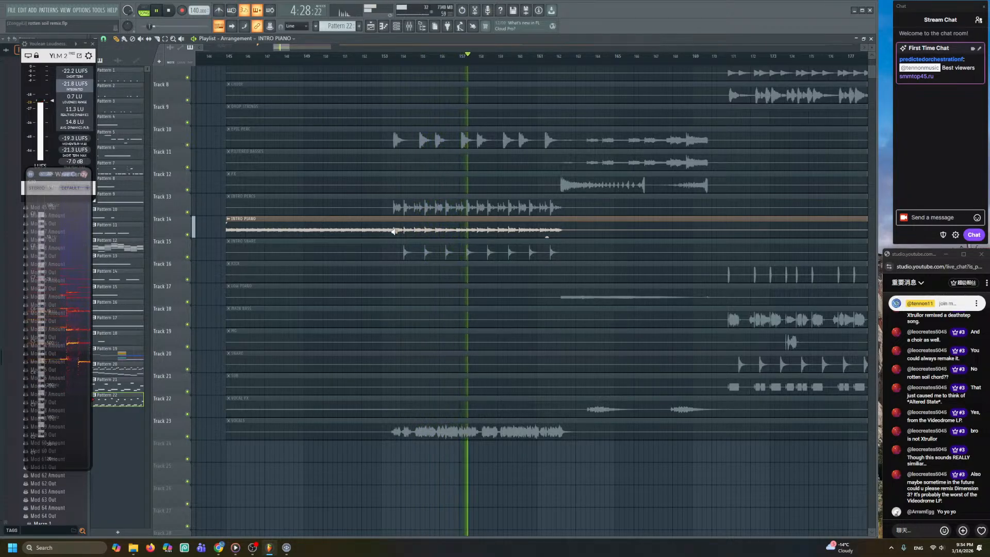
scroll(361, 232, up, 5)
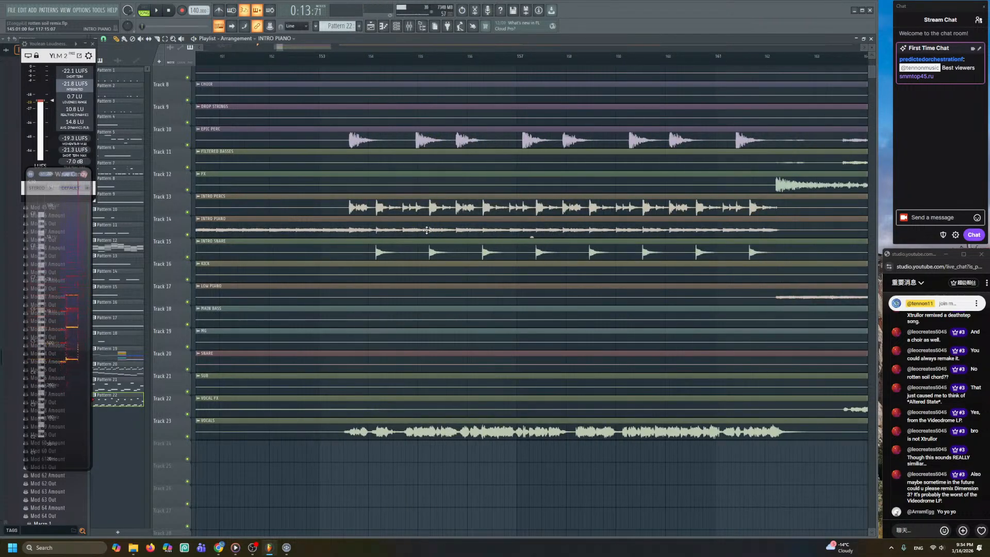
right_click(285, 230)
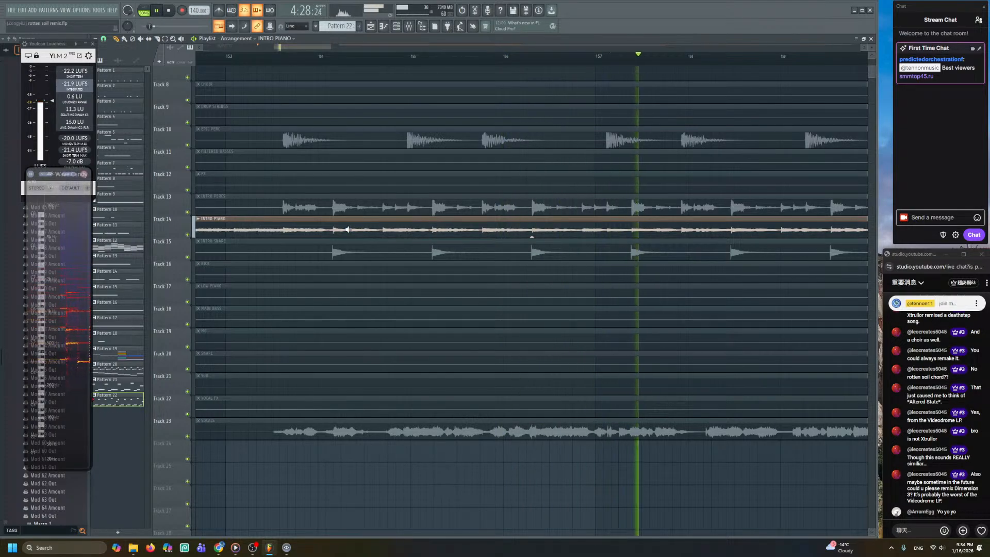
- Return to the new opening and play it from bar 9 to compare it with the original piano
scroll(298, 175, down, 5)
drag(245, 195, 763, 278)
drag(321, 268, 686, 273)
drag(222, 274, 575, 254)
scroll(263, 232, up, 4)
scroll(274, 230, up, 3)
drag(278, 230, 729, 230)
drag(640, 189, 391, 198)
key(space)
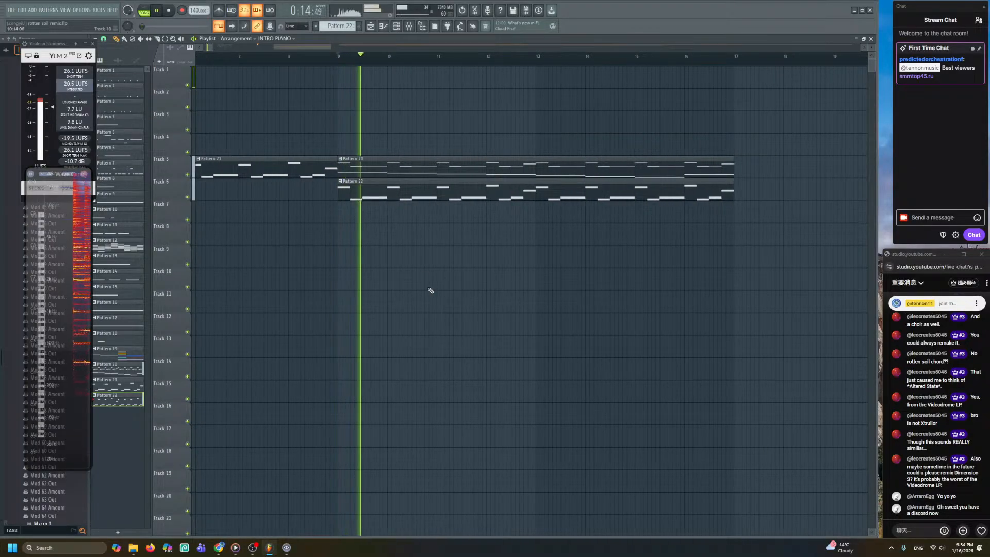
- Add upper melody notes to Pattern 20: C6 in bar 1, B5 in bar 2, then G#5 and A5 in bar 3
double_click(387, 164)
key(space)
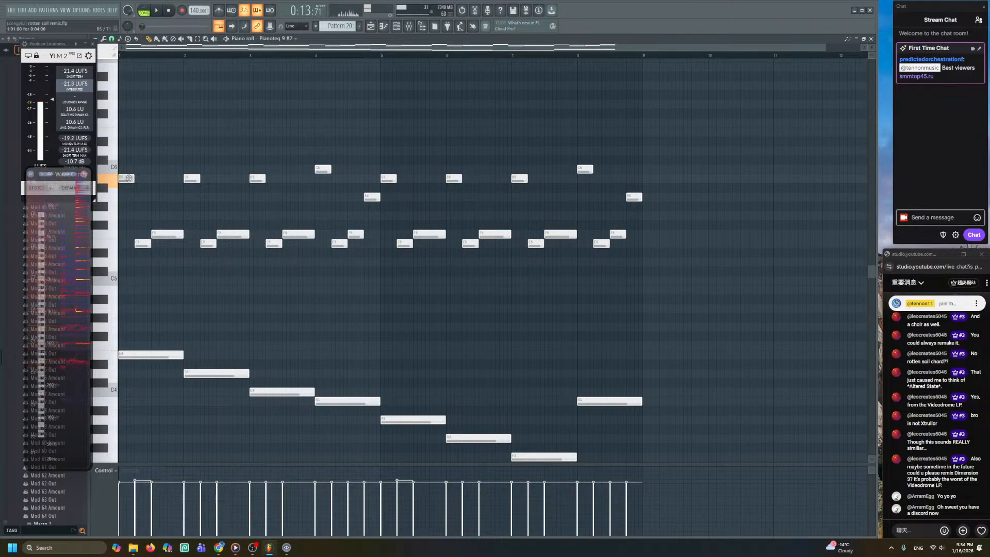
click(154, 169)
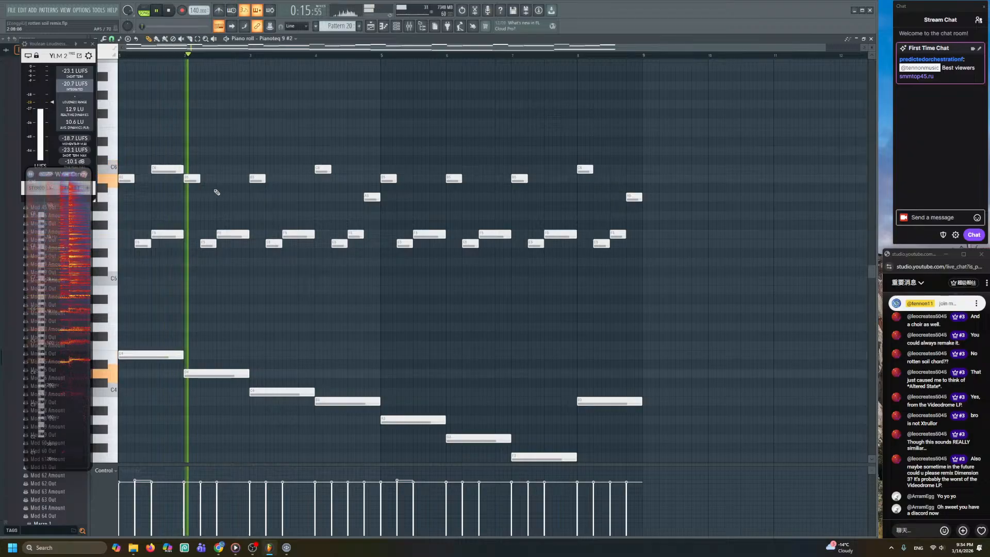
click(219, 178)
key(space)
key(space)
click(286, 197)
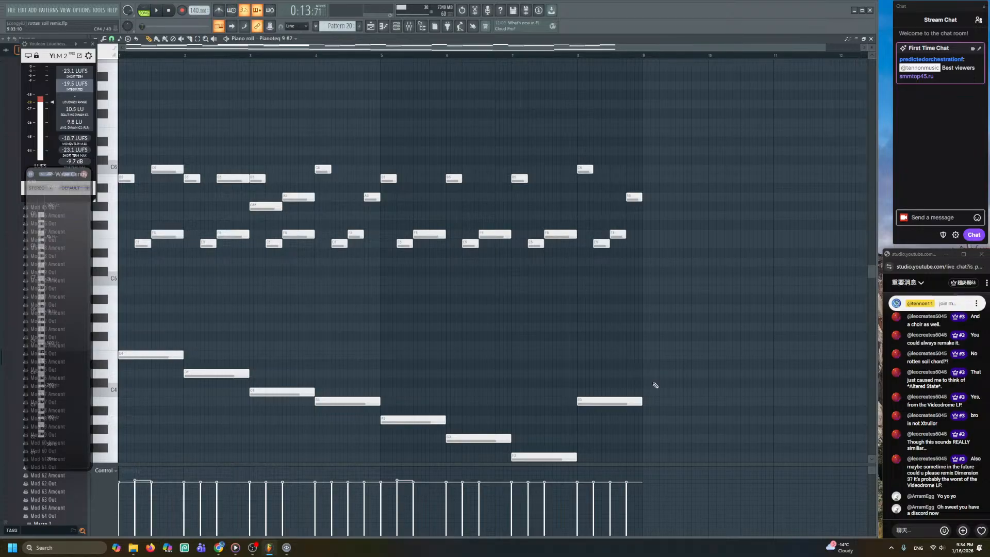
- Go to the drop in the arrangement and audition the first Pattern 8 clips on Track 4 on their own around bar 30
click(372, 26)
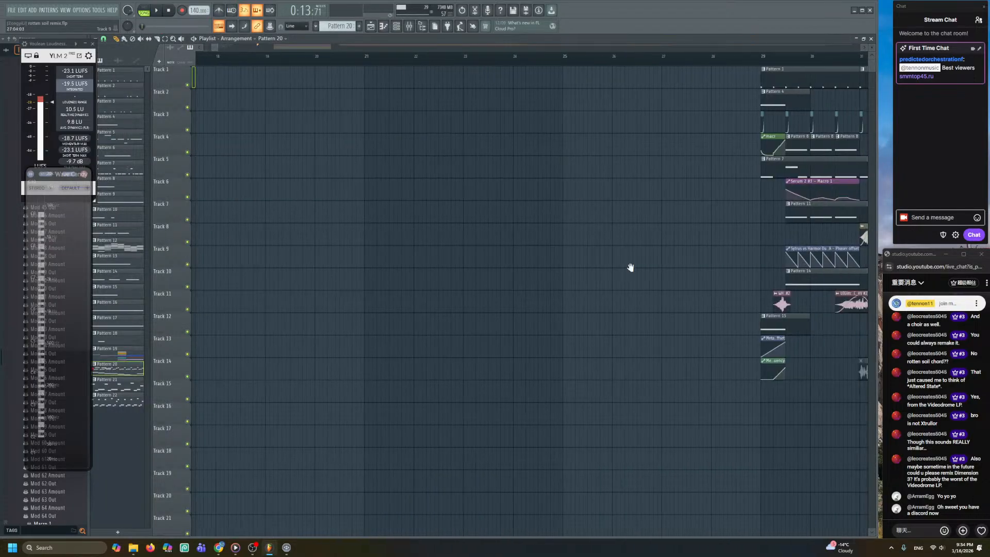
scroll(330, 171, up, 3)
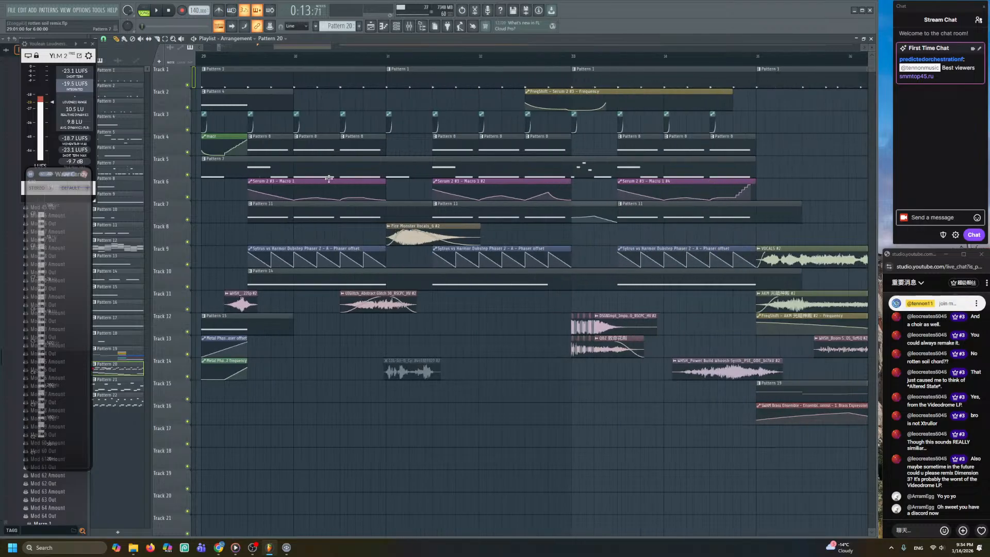
drag(329, 172, 415, 200)
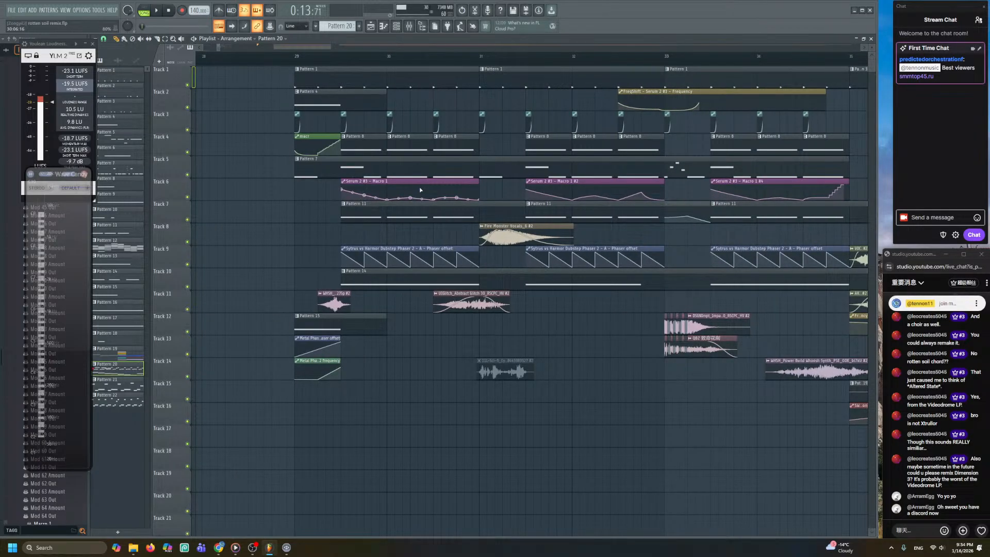
alt+right_click(352, 167)
alt+right_click(352, 140)
alt+right_click(380, 146)
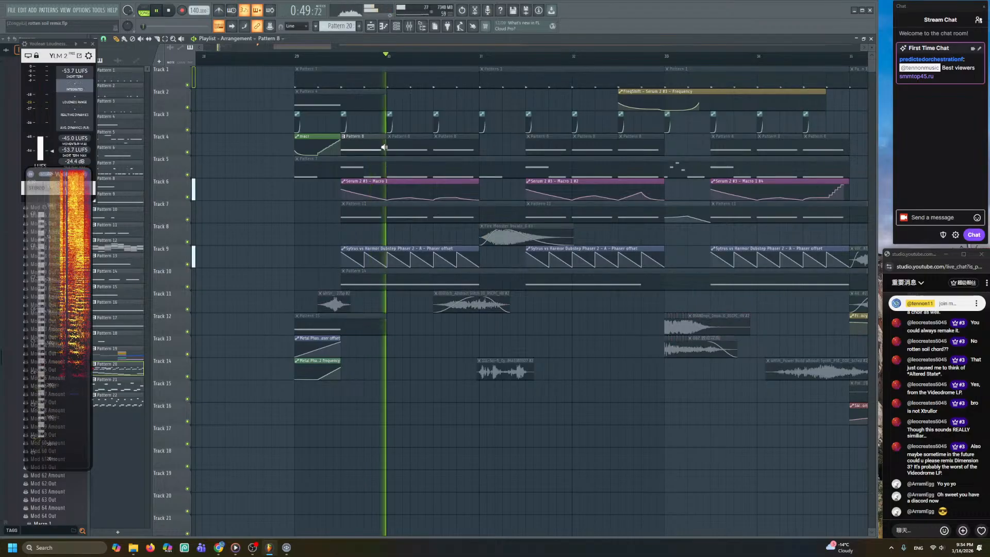
alt+right_click(390, 150)
alt+right_click(390, 152)
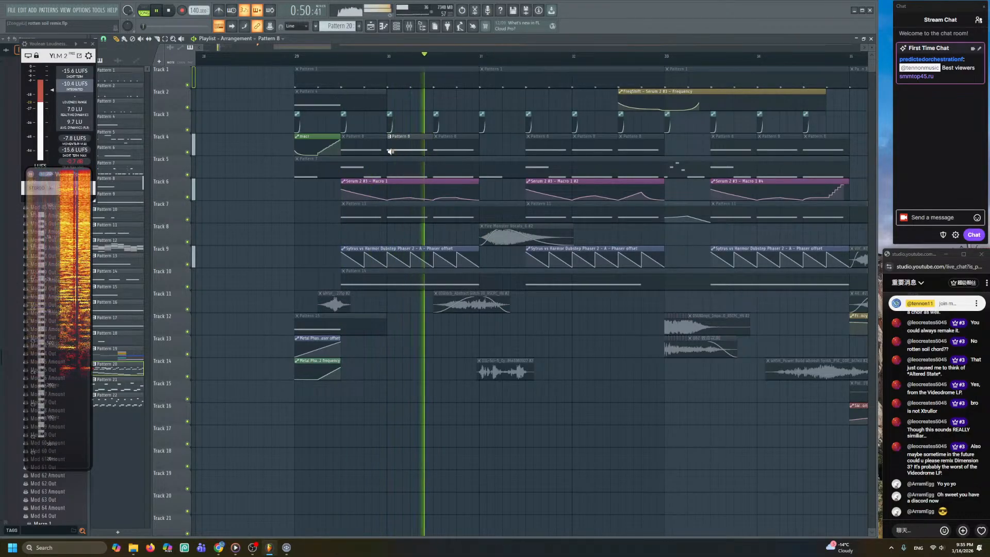
- Return to the new opening and play it from bar 9 with all layers
scroll(407, 150, down, 4)
scroll(410, 149, left, 10)
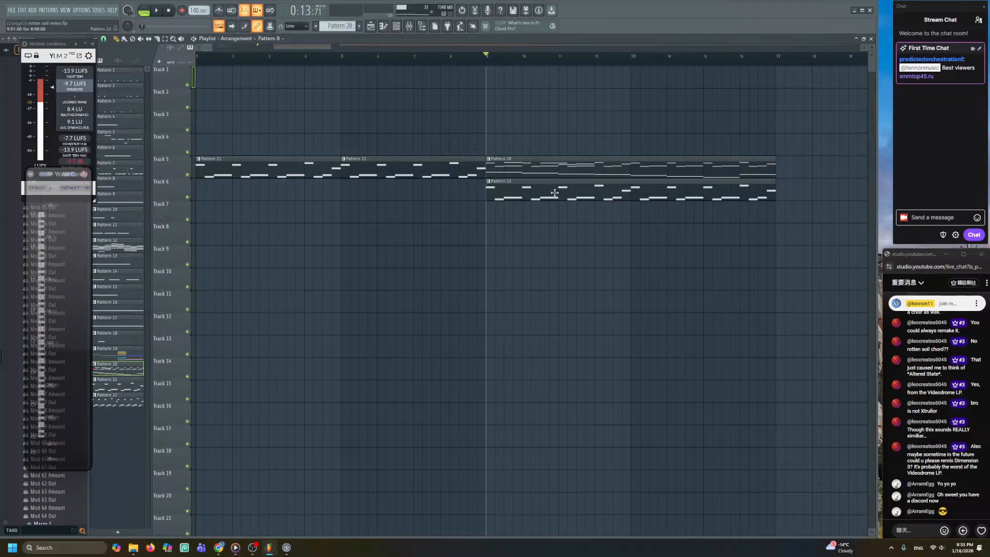
scroll(341, 225, right, 2)
scroll(314, 181, up, 3)
key(space)
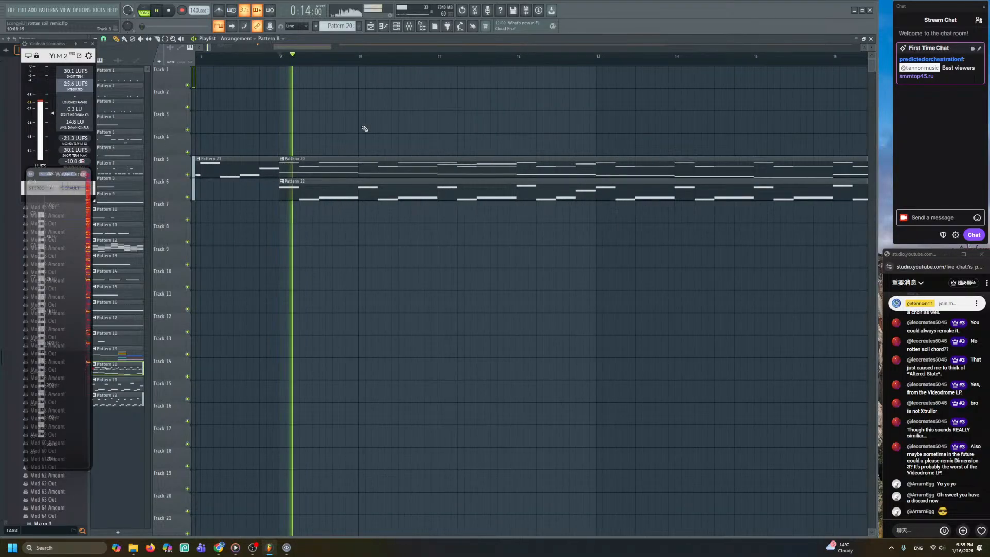
- Open Pattern 20's notes and replay from its bar 3 to check the added melody against the bass
double_click(350, 167)
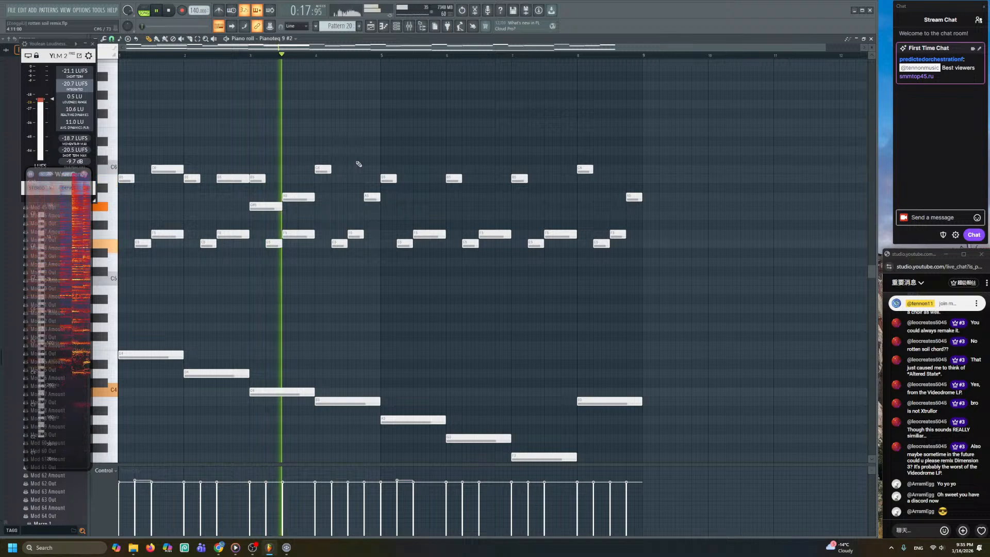
key(space)
click(250, 56)
key(space)
scroll(302, 111, up, 2)
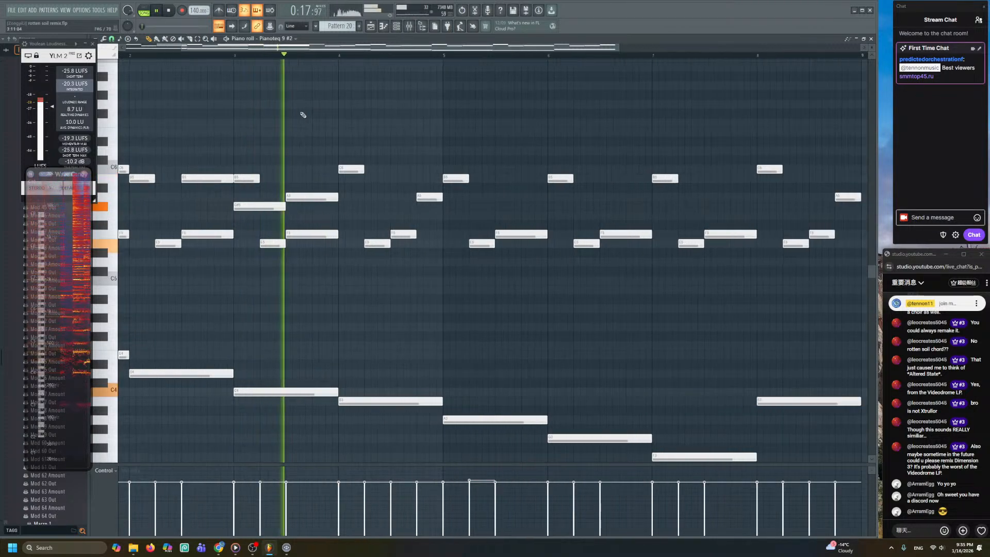
key(space)
key(space)
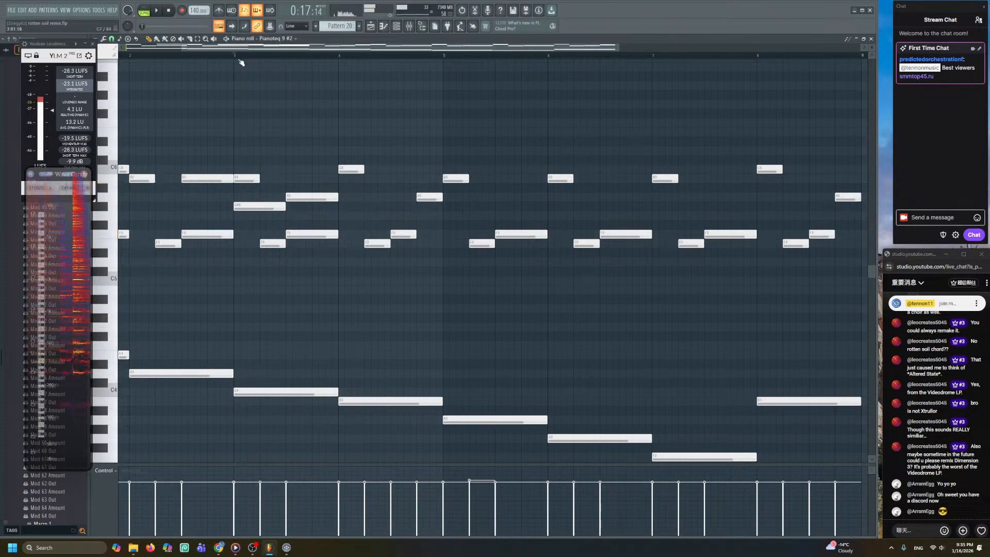
key(space)
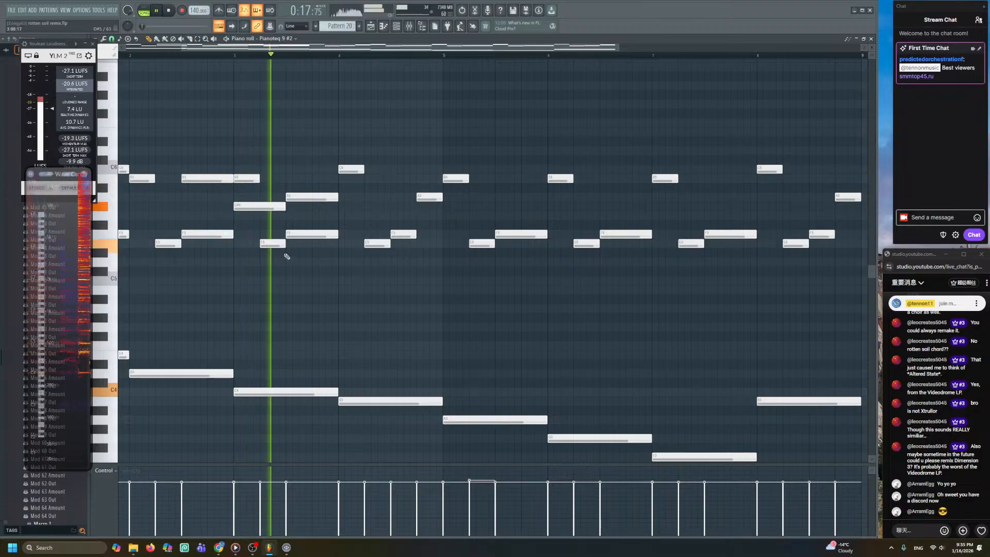
- Raise Pattern 20's bar 3 bass note to E4 and play the rest of the pattern
drag(297, 291, 475, 231)
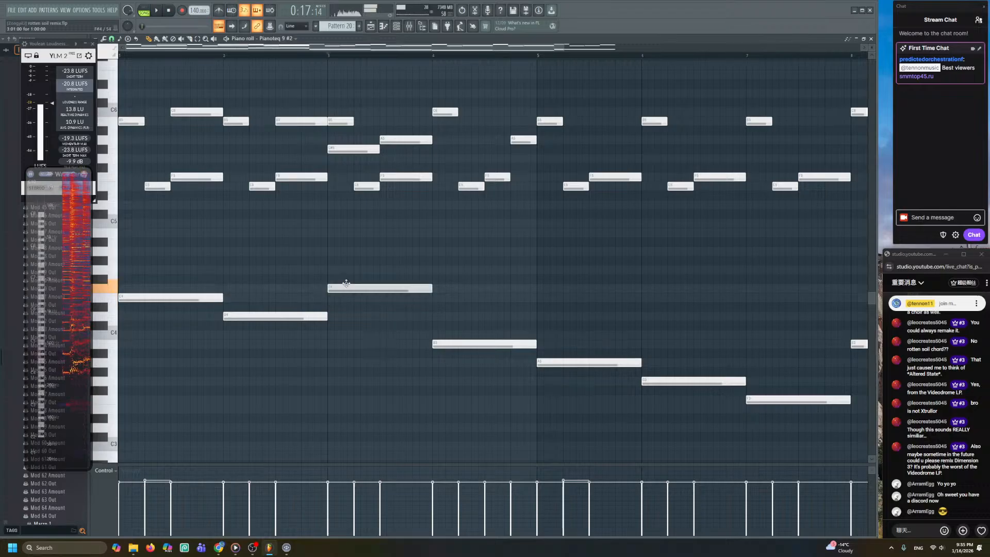
key(space)
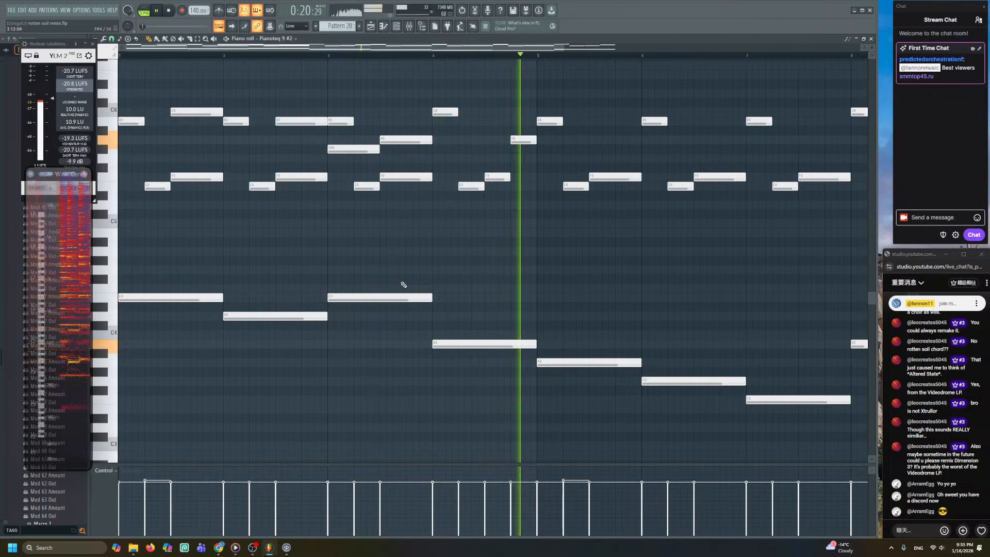
scroll(407, 281, down, 2)
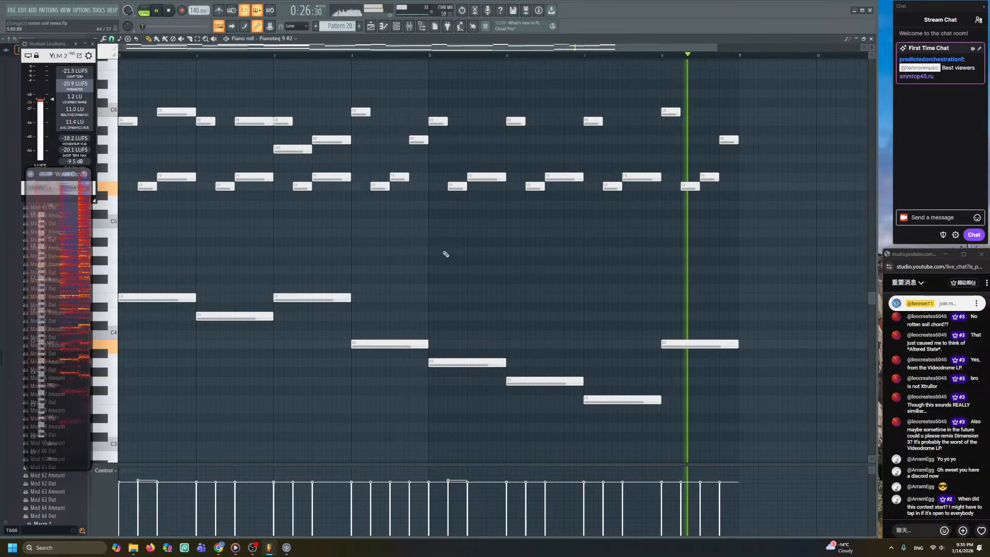
key(space)
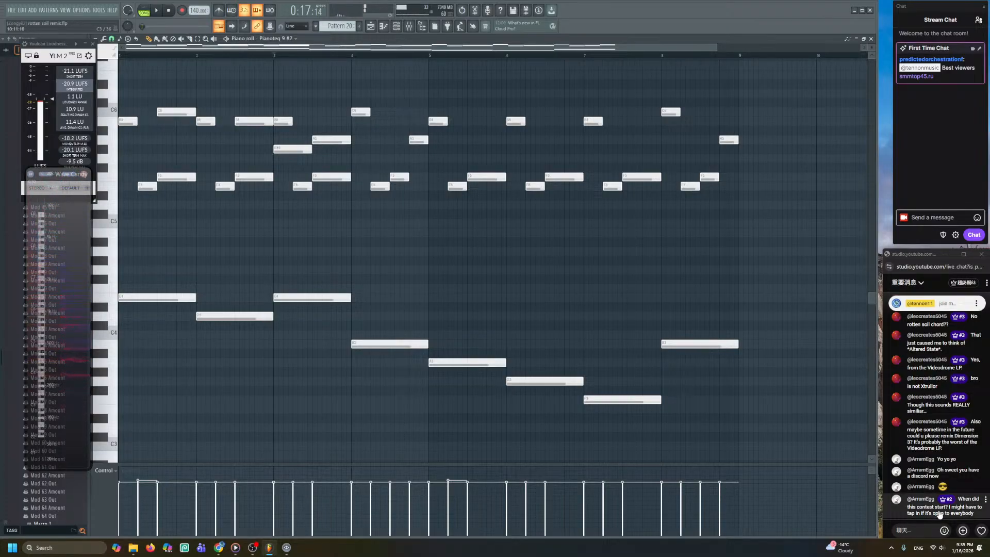
- Switch to the LabelRadar contests page in Chrome and read the Staccato Remix Challenge rules and submission deadline
mouse_move(219, 547)
click(209, 505)
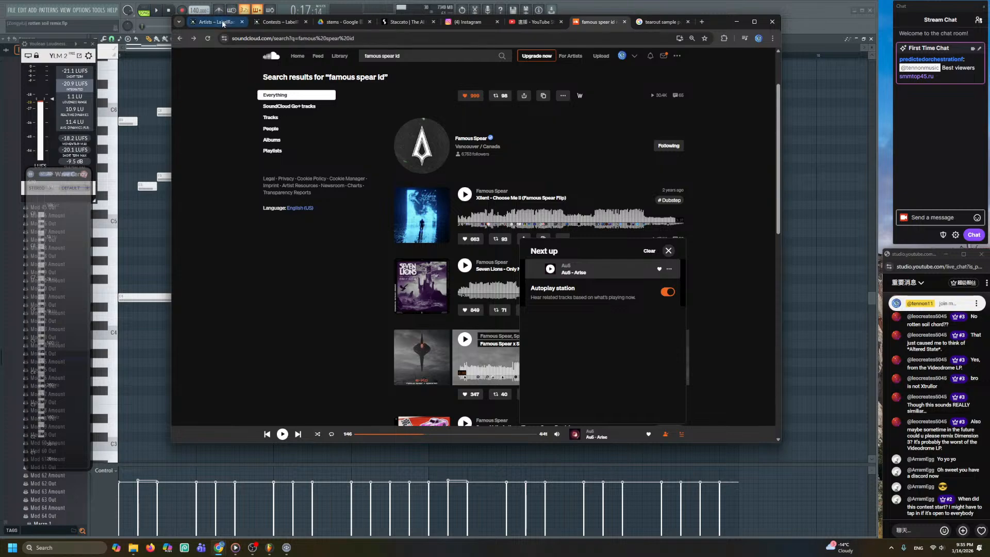
click(196, 22)
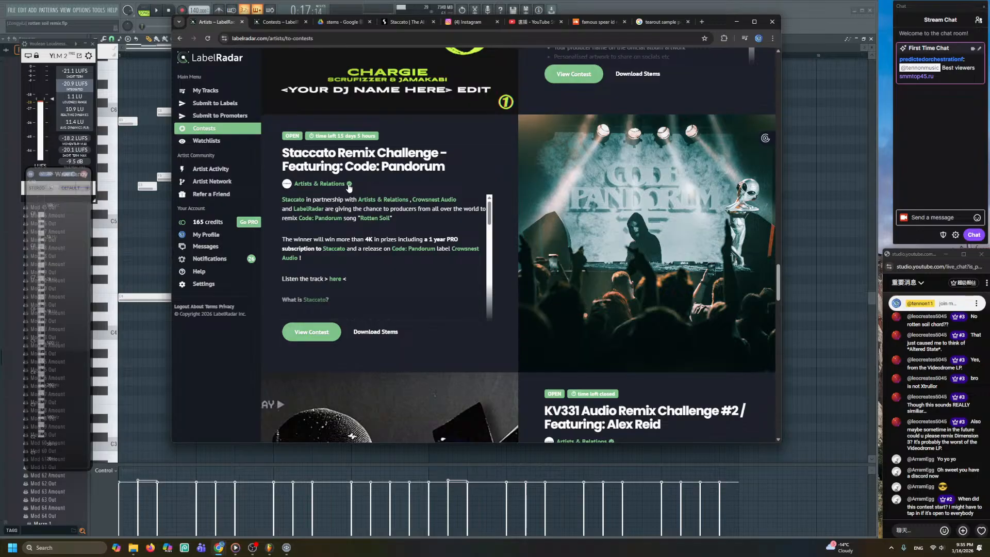
scroll(381, 270, down, 5)
scroll(410, 271, up, 3)
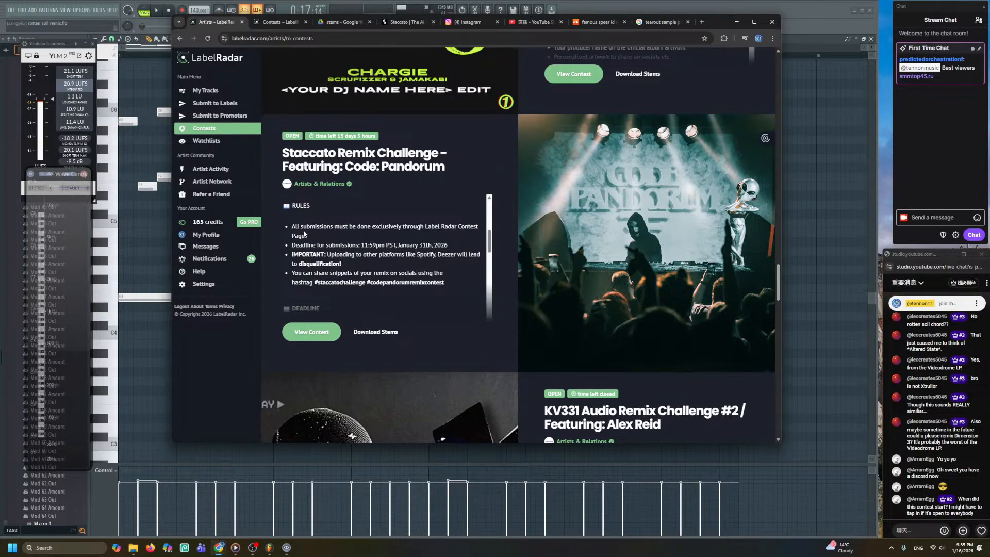
drag(294, 230, 332, 233)
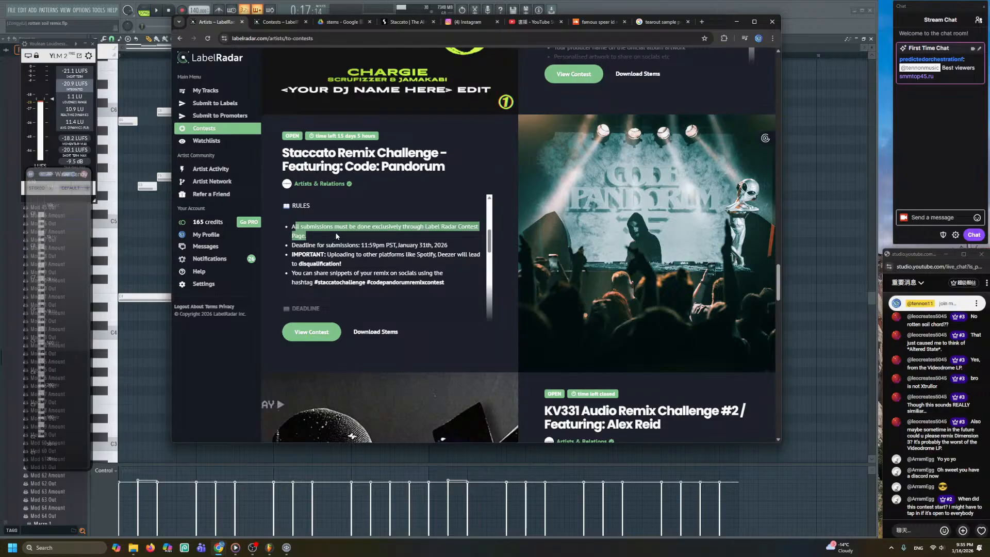
click(334, 233)
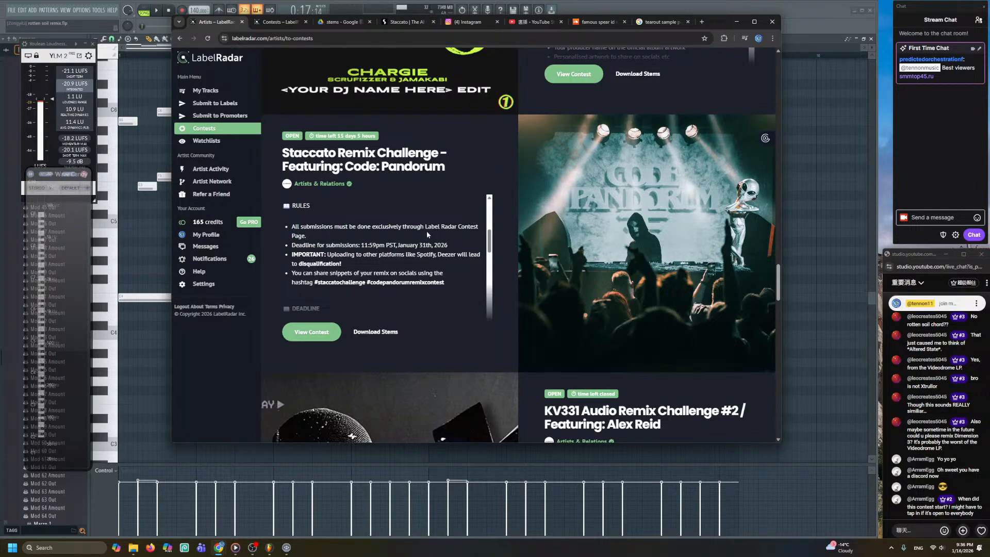
drag(424, 226, 452, 227)
click(380, 230)
scroll(337, 270, down, 1)
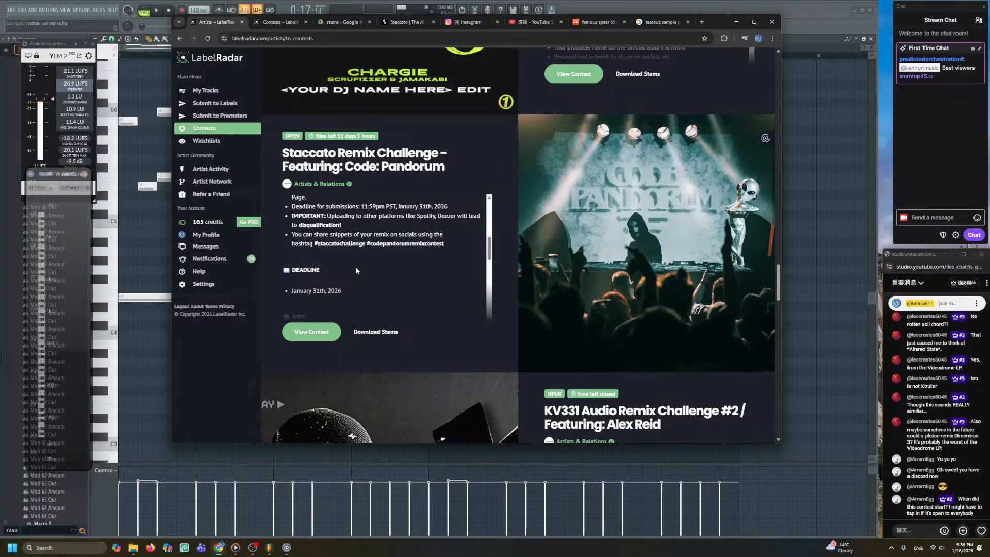
- Read the jury and the first-place prize list of the Staccato Remix Challenge
scroll(354, 270, down, 2)
scroll(357, 265, down, 2)
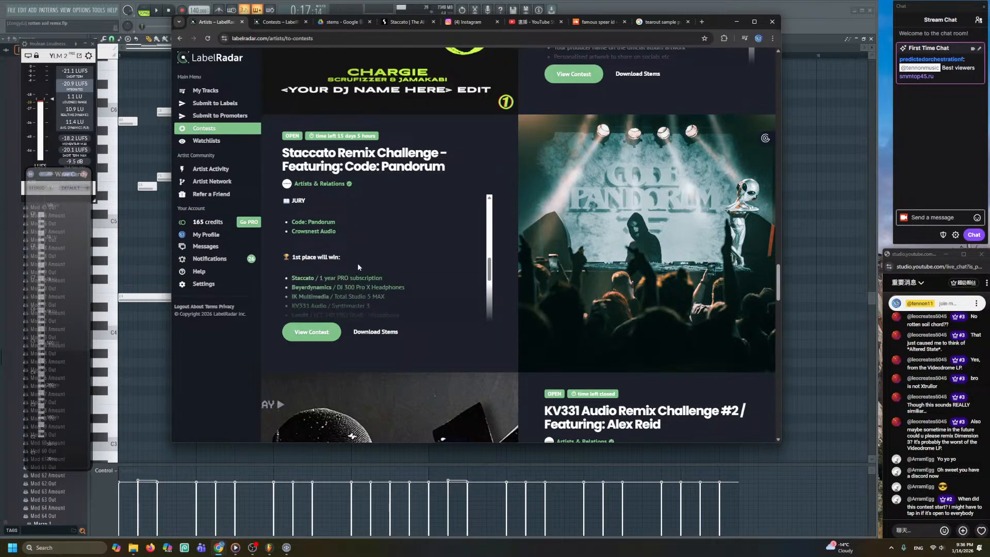
scroll(309, 227, down, 2)
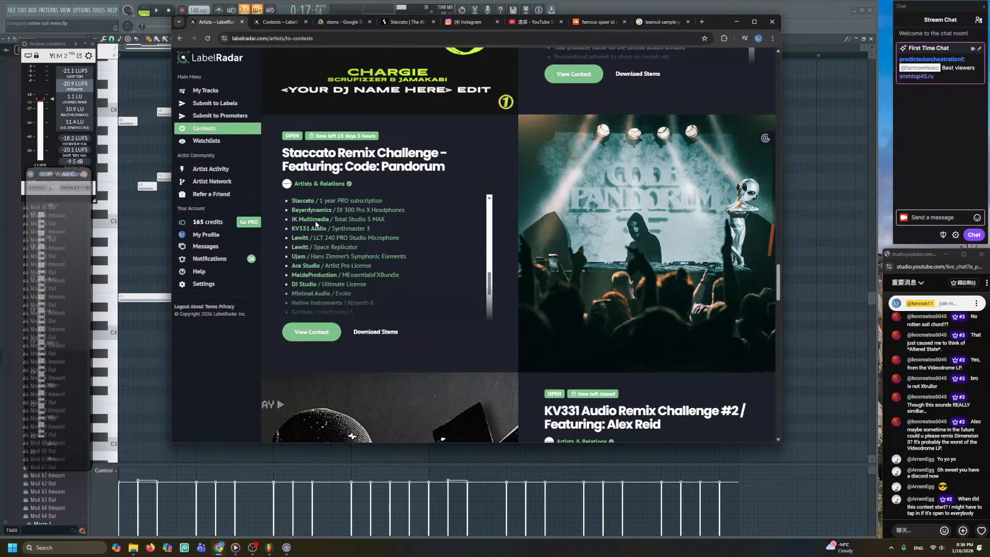
scroll(402, 234, up, 2)
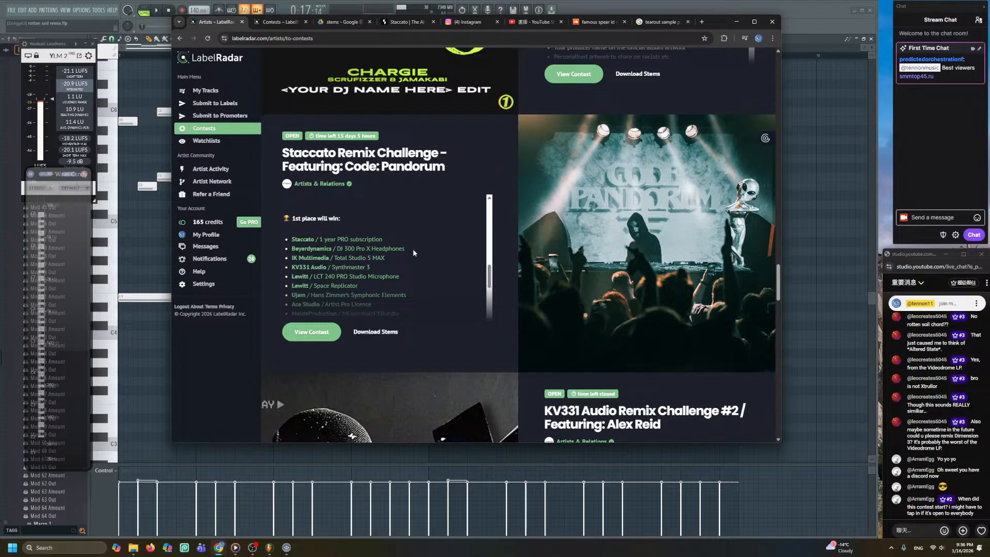
scroll(411, 250, down, 1)
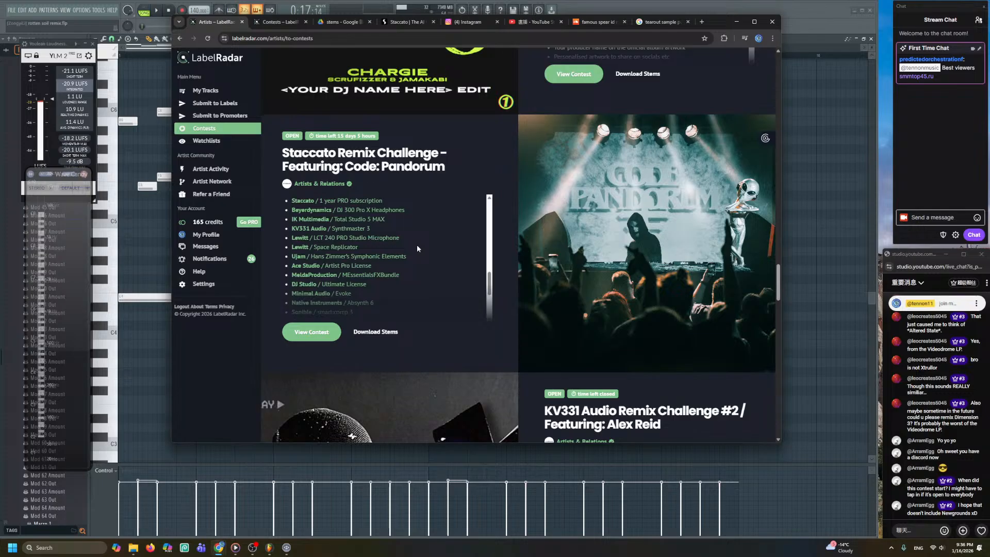
scroll(417, 247, down, 1)
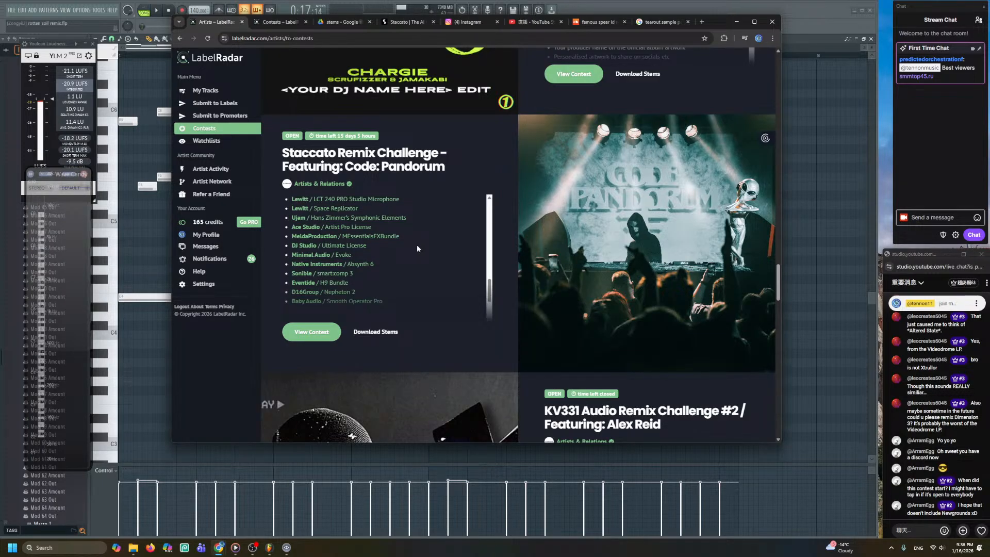
scroll(417, 249, down, 1)
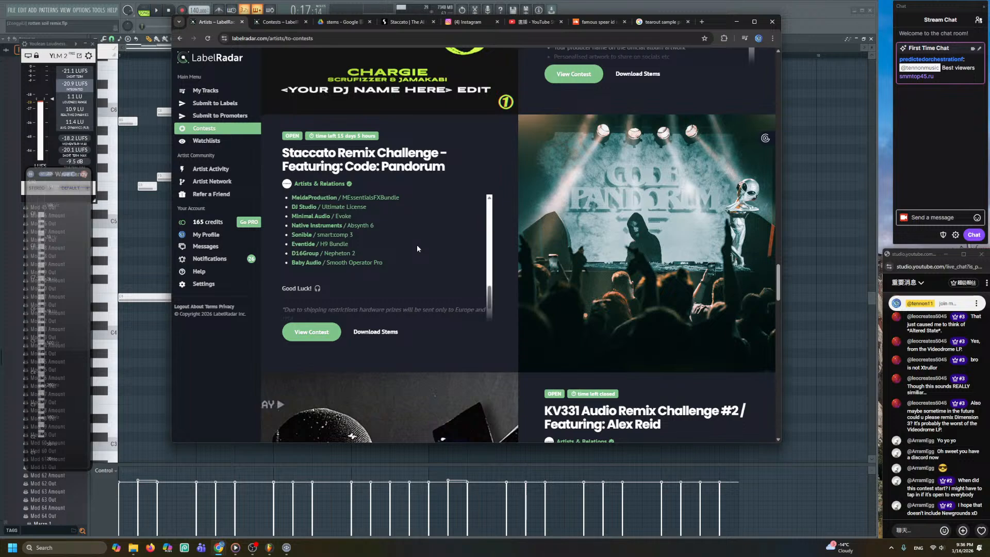
scroll(417, 248, up, 1)
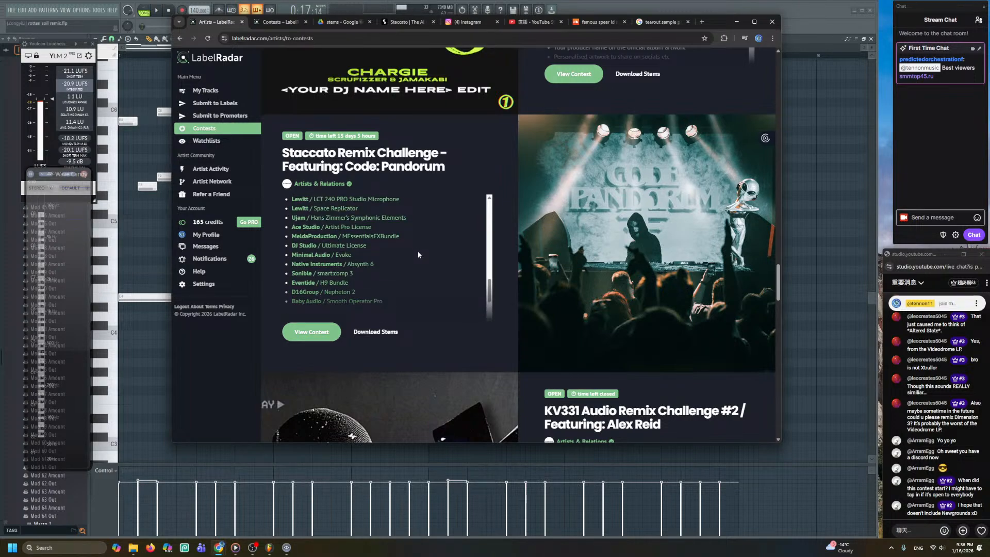
- Go back to the contest rules and check the exclusive LabelRadar submission requirement and the deadline
scroll(419, 255, up, 4)
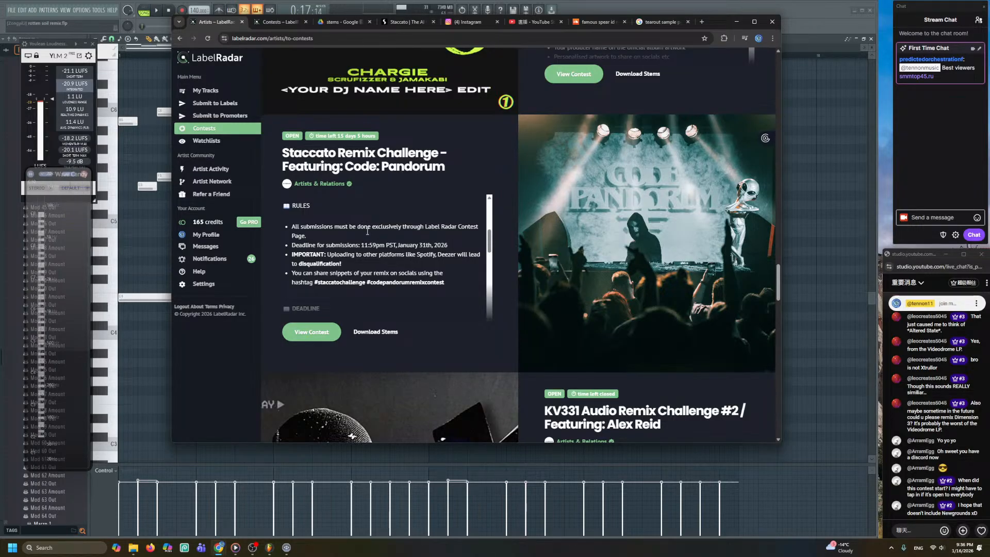
drag(372, 227, 457, 228)
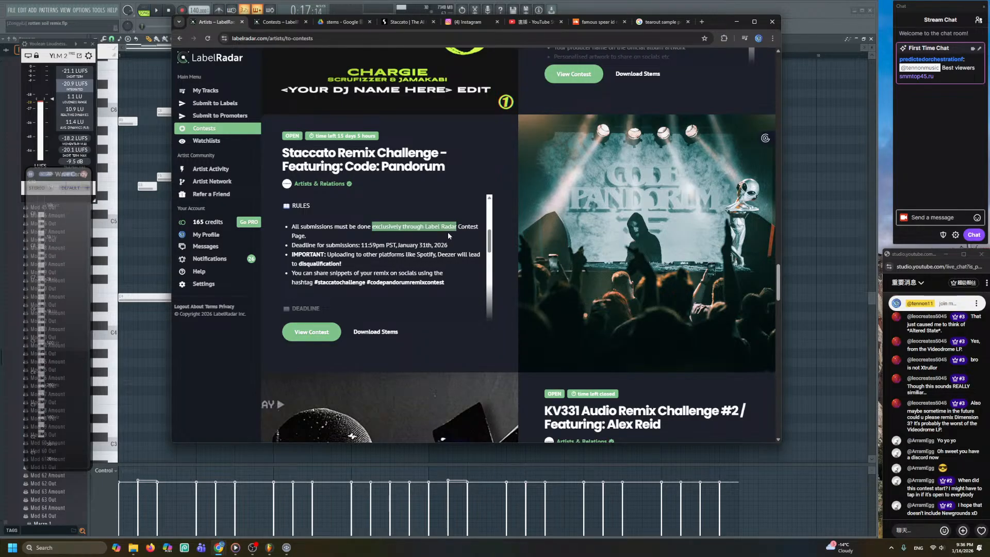
click(447, 234)
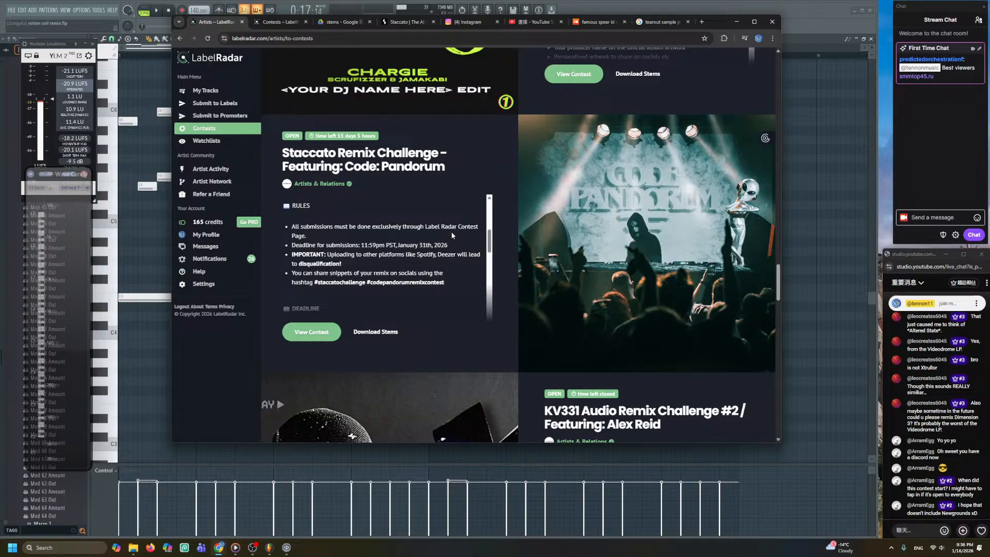
scroll(453, 230, down, 1)
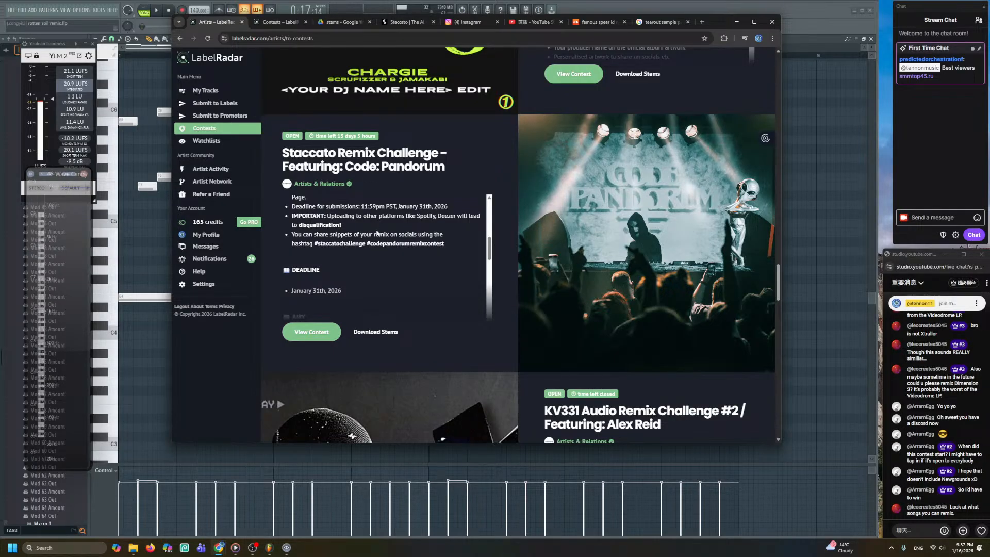
- Read the Staccato Remix Challenge prize list, highlighting the IK Multimedia Total Studio 5 MAX and Ace Studio Artist Pro License entries
scroll(395, 227, down, 1)
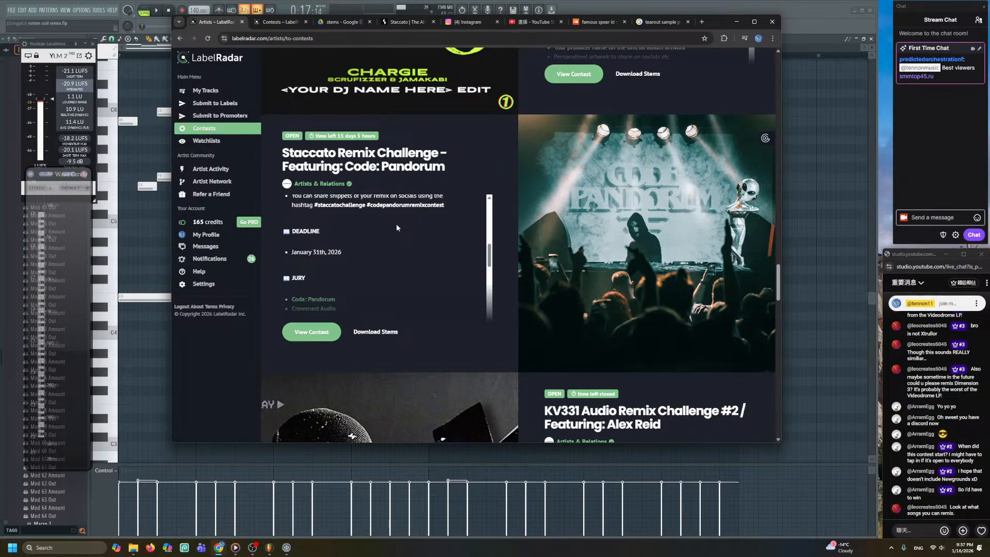
scroll(384, 228, down, 5)
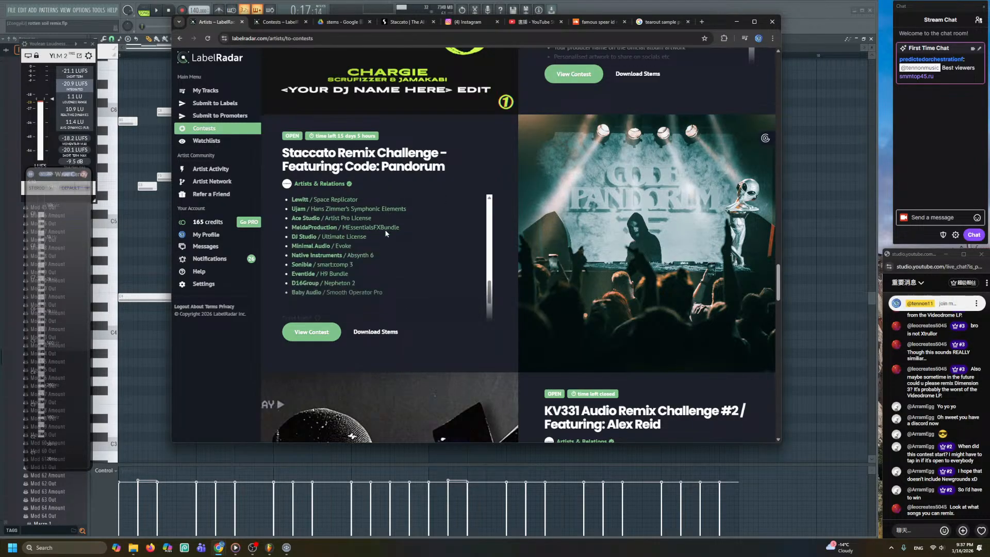
scroll(356, 245, up, 2)
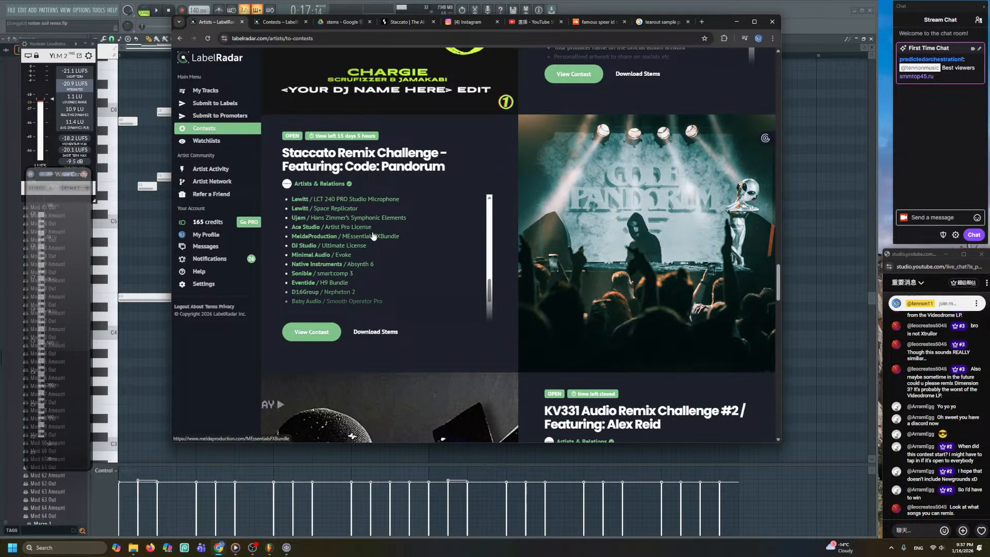
scroll(378, 237, up, 1)
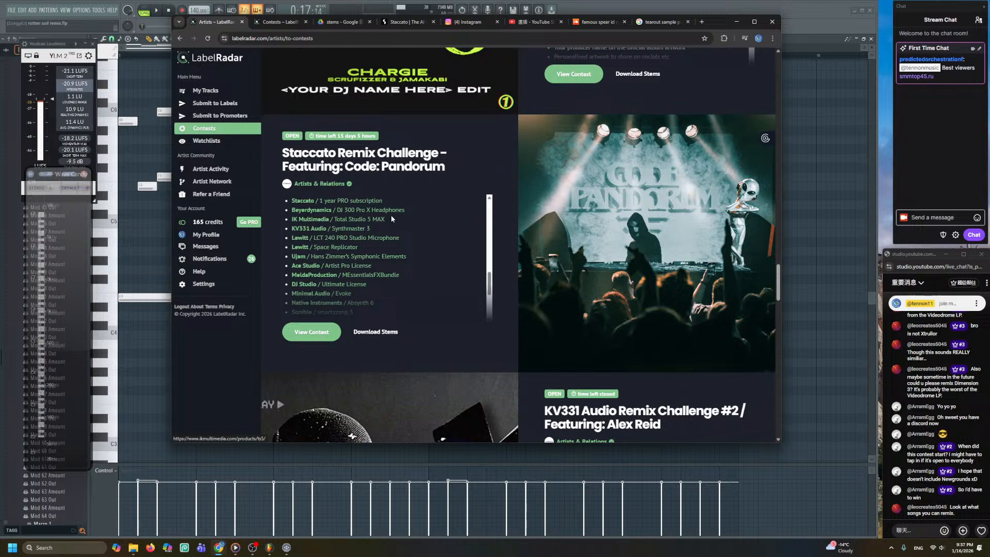
drag(385, 218, 285, 225)
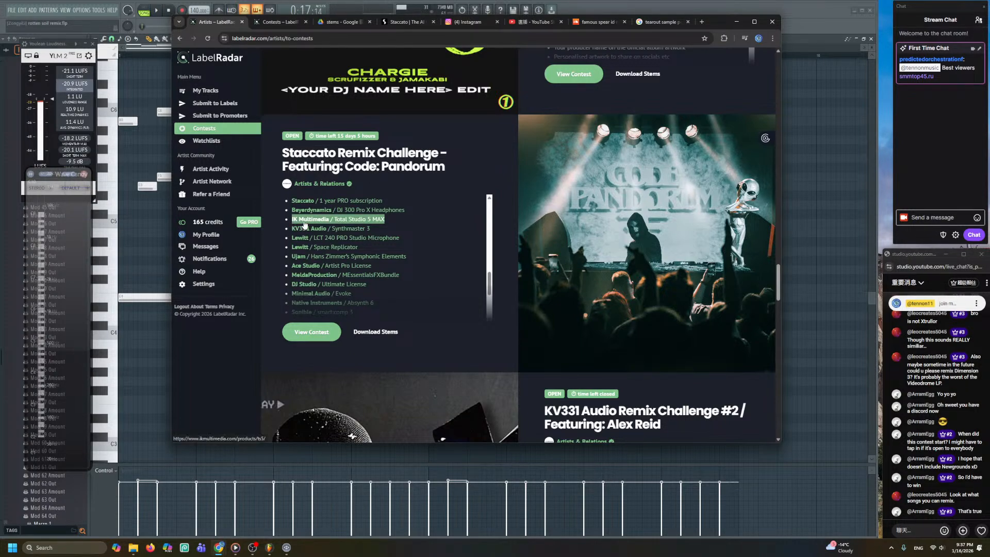
click(434, 242)
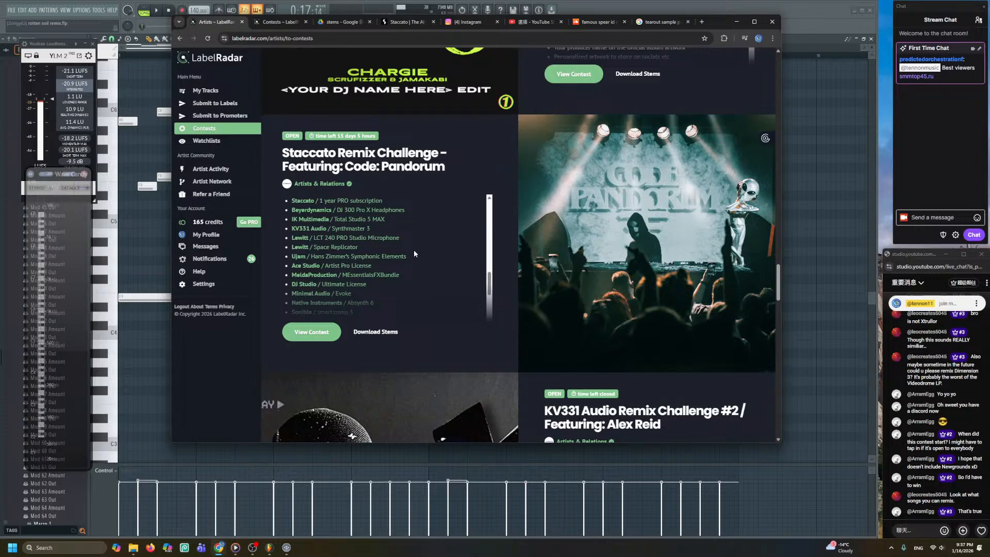
drag(323, 266, 285, 273)
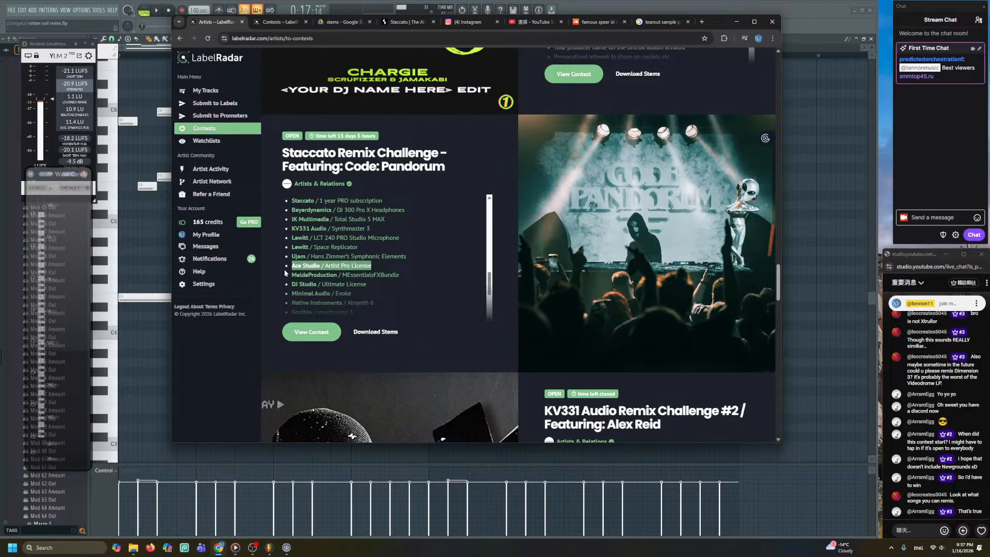
- Read the rest of the contest prize list and the note on shipping restrictions for hardware prizes
scroll(438, 276, down, 2)
scroll(422, 263, up, 1)
scroll(405, 266, down, 1)
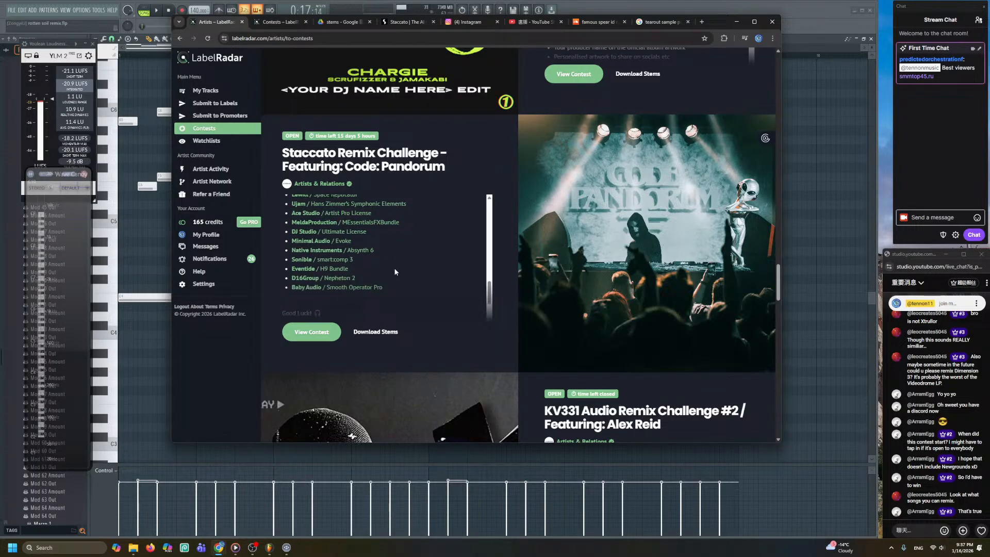
scroll(396, 258, down, 4)
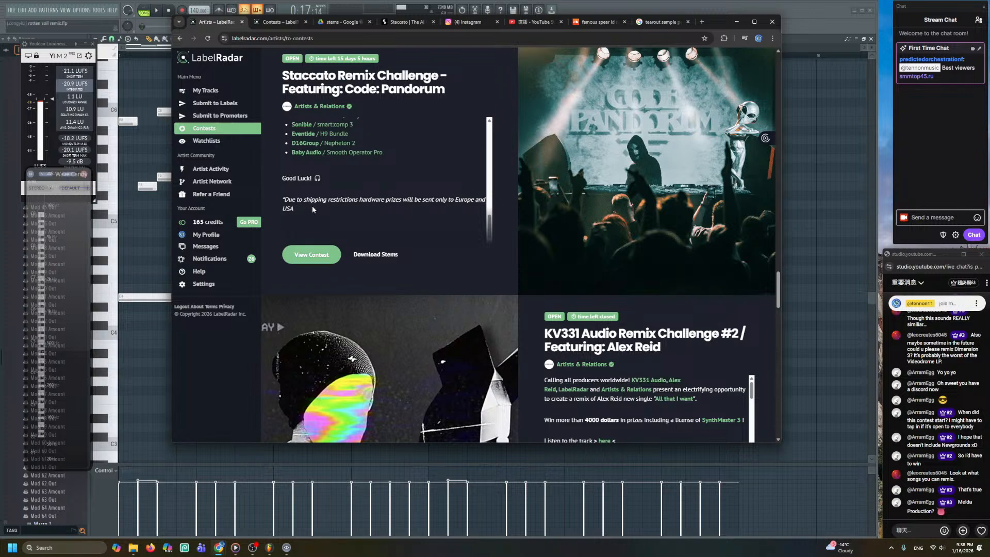
scroll(366, 204, down, 1)
scroll(366, 204, down, 1)
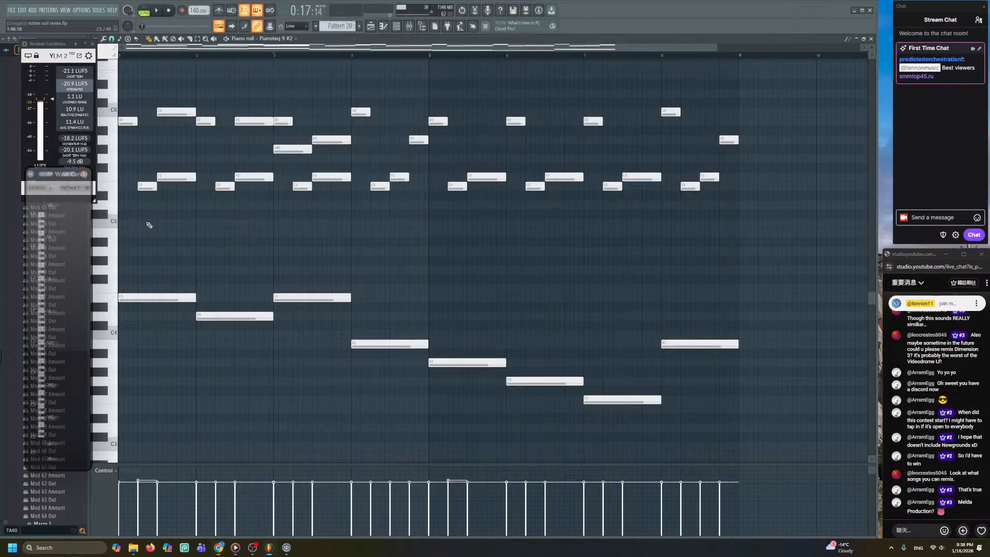
- Switch back to FL Studio, play Pattern 20's melody and bass in the arrangement, and open the playlist
click(148, 223)
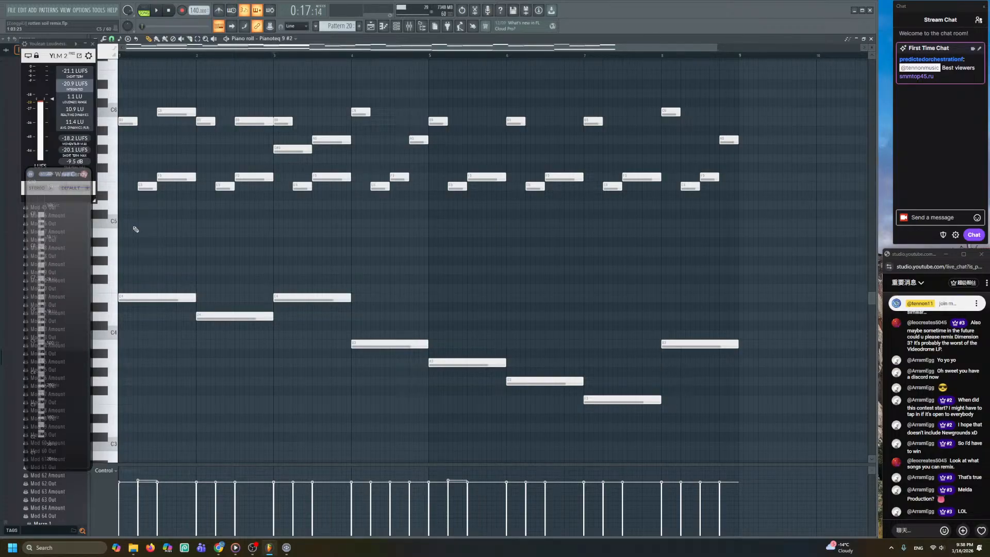
key(space)
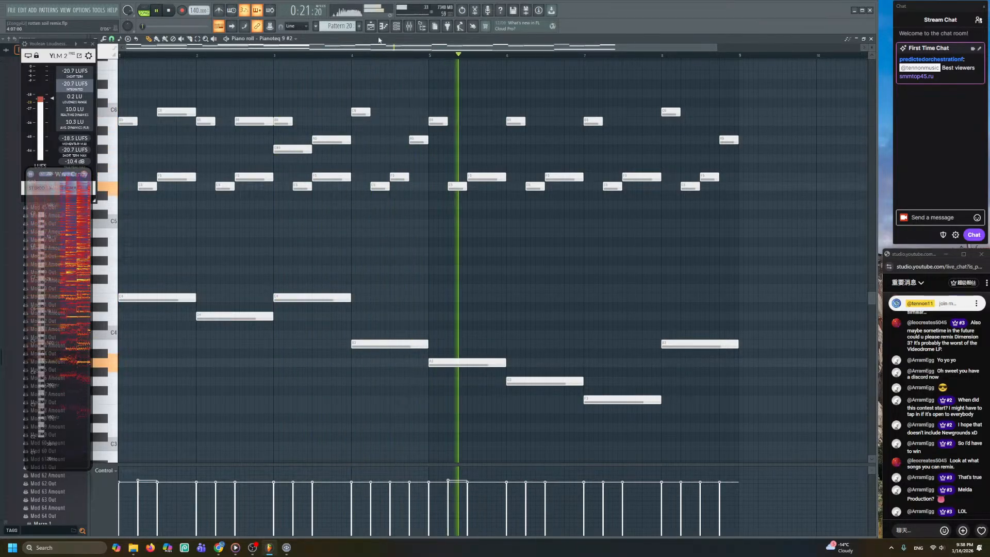
key(F5)
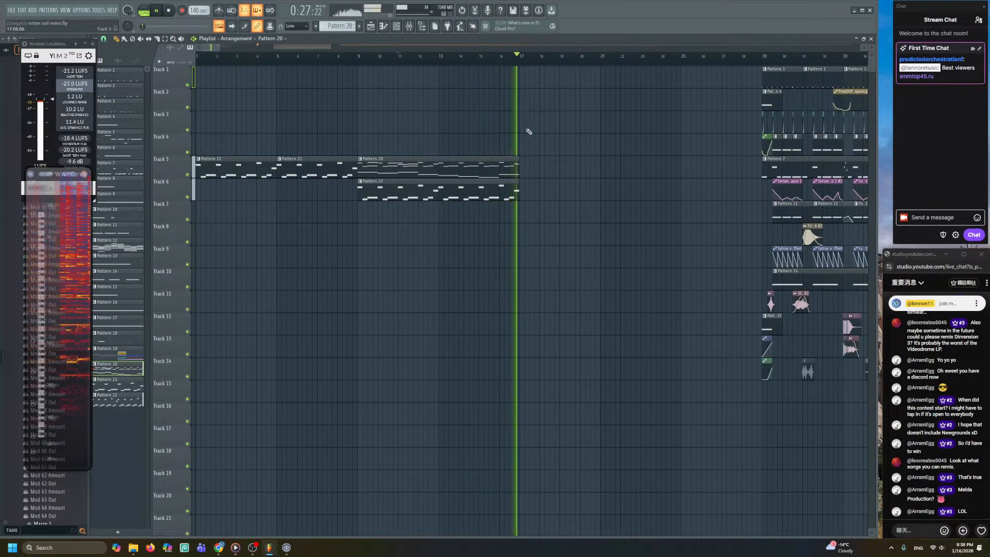
key(space)
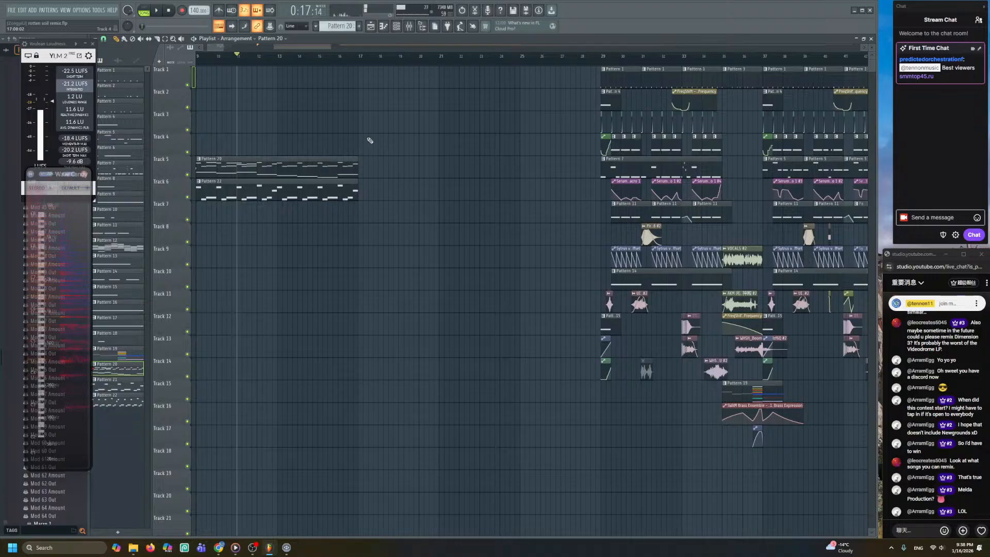
- Play the end of the opening patterns near bar 16, and the start of the drop at bar 29
click(338, 57)
scroll(367, 130, up, 2)
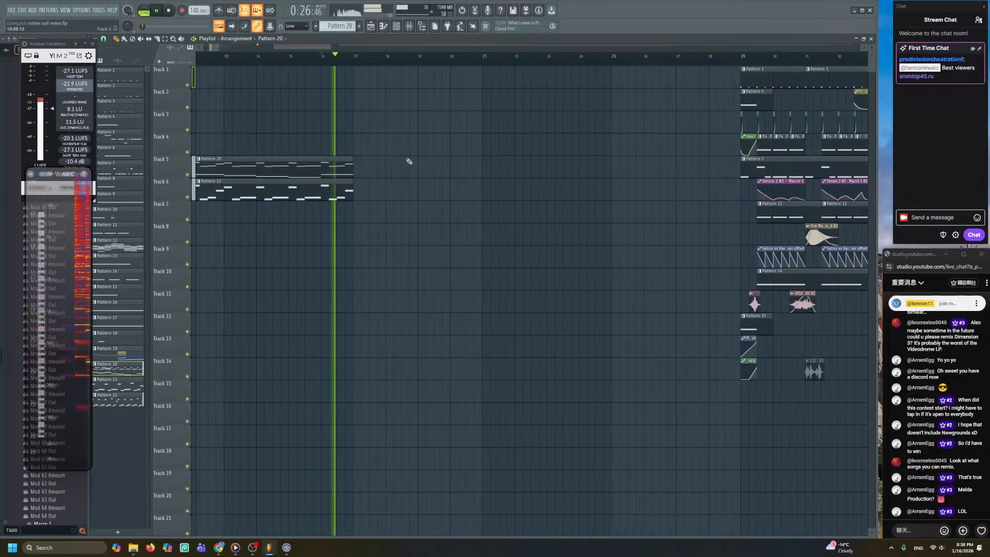
key(space)
drag(447, 168, 296, 196)
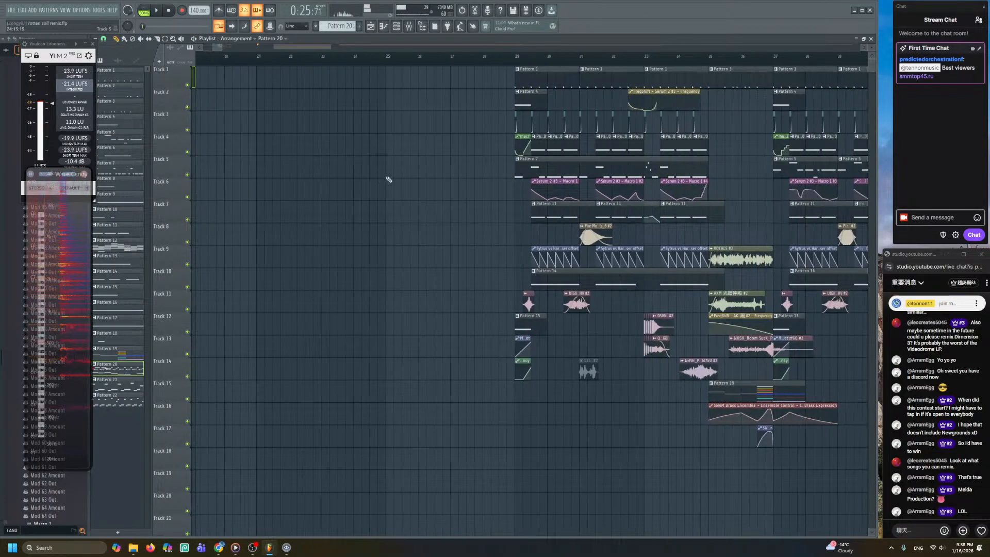
scroll(391, 168, down, 2)
click(467, 58)
key(space)
scroll(426, 170, down, 3)
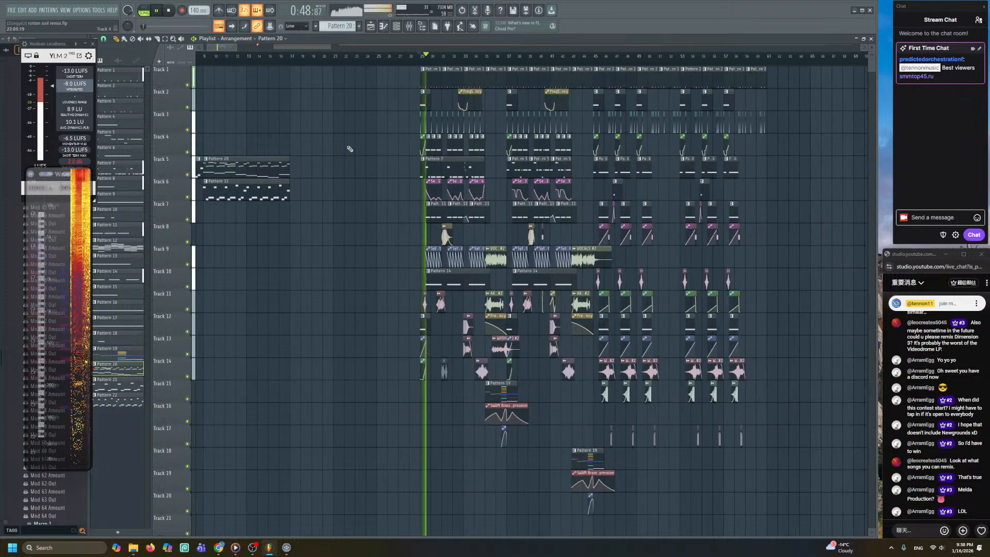
key(space)
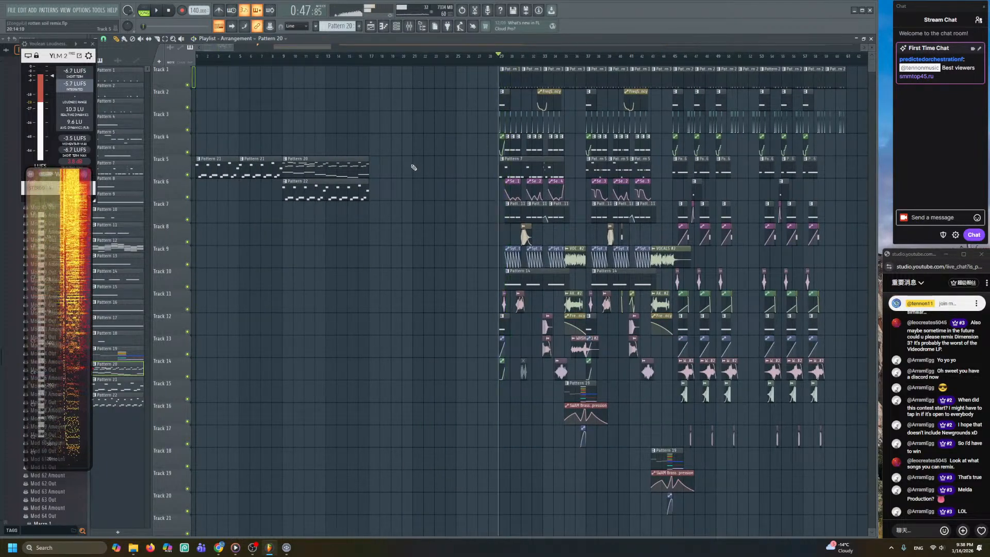
- Move all the drop clips four bars later, from bar 29 to bar 33, and clear the selection
scroll(446, 98, down, 2)
drag(356, 76, 707, 534)
scroll(423, 310, up, 6)
scroll(361, 271, up, 3)
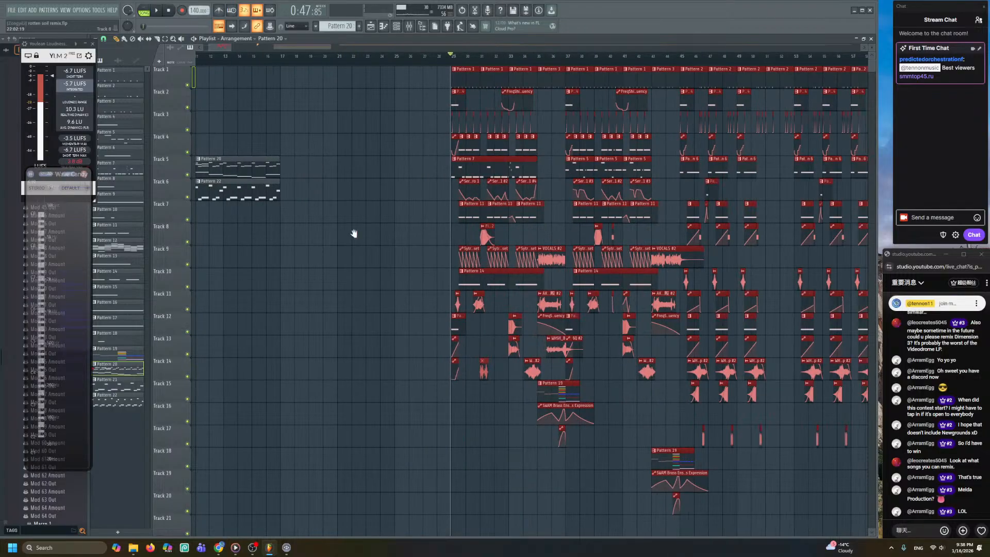
drag(592, 77, 650, 76)
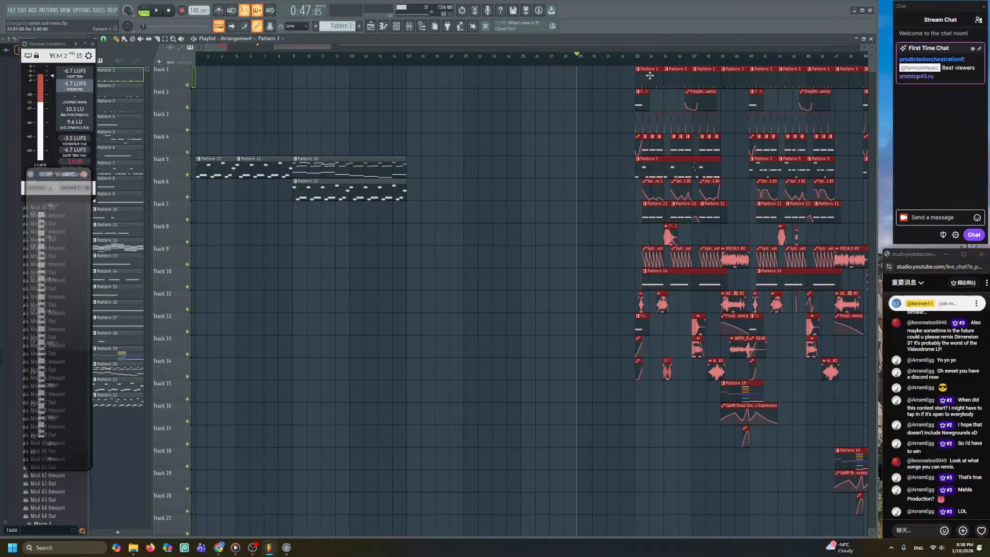
scroll(416, 288, down, 2)
click(340, 295)
- Play the last bars of Pattern 20 and Pattern 22 on Tracks 5 and 6
click(315, 58)
key(space)
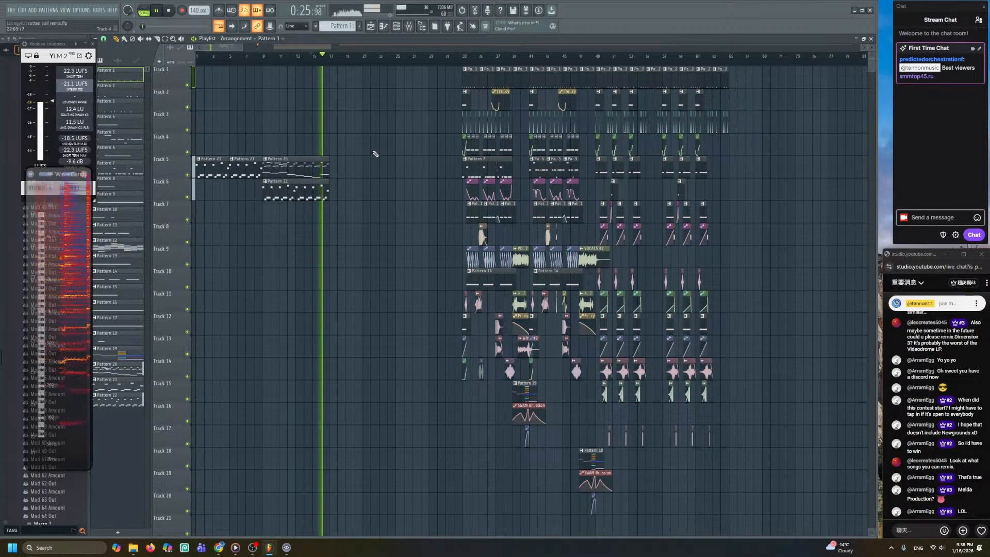
key(space)
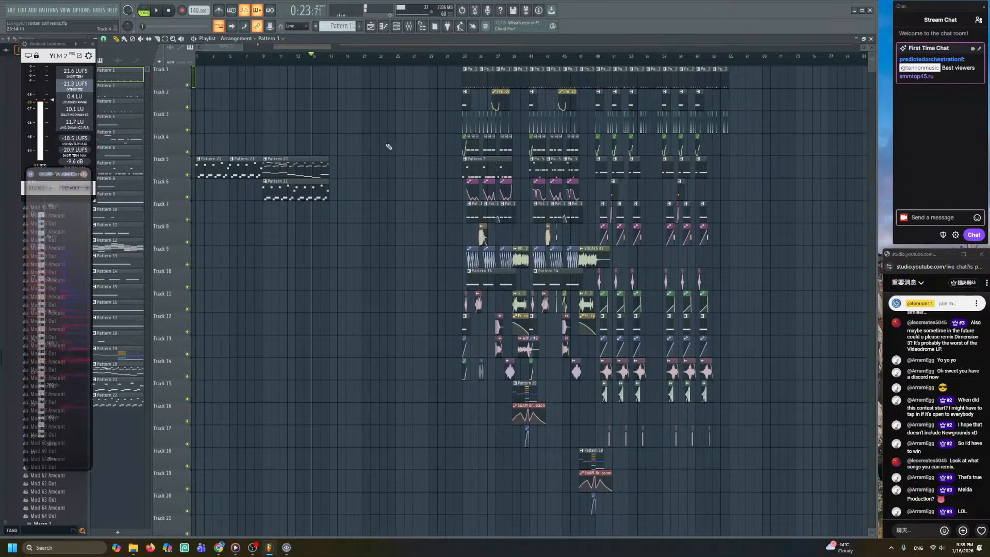
- Delete the short slices after the muted VOCALS #2 clip on Track 30 and extend that clip to its full sample length
scroll(382, 242, down, 8)
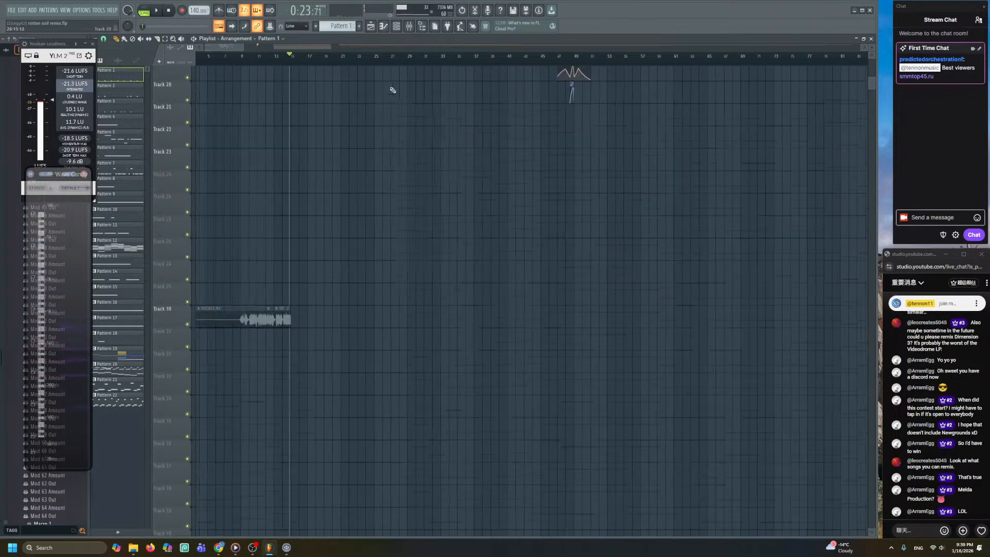
alt+right_click(262, 333)
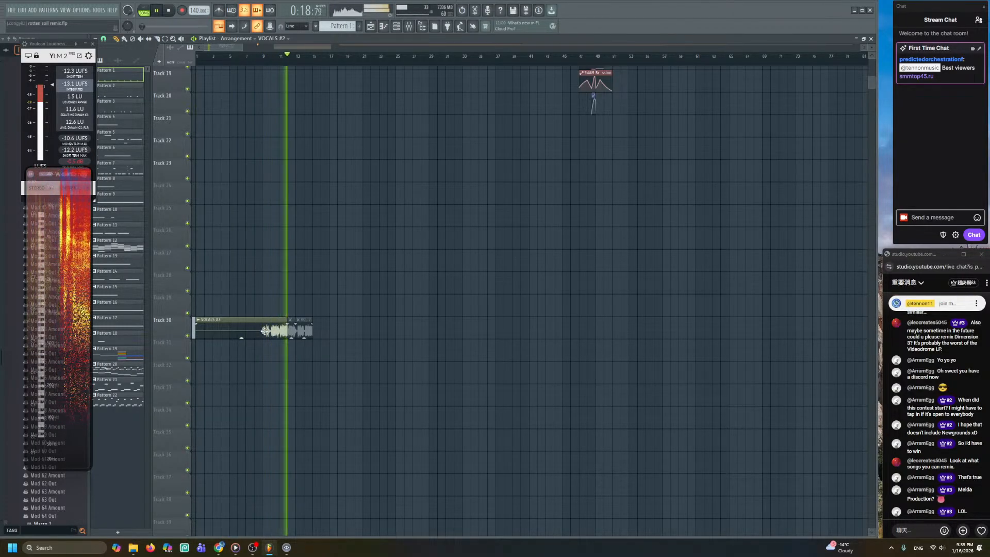
click(299, 320)
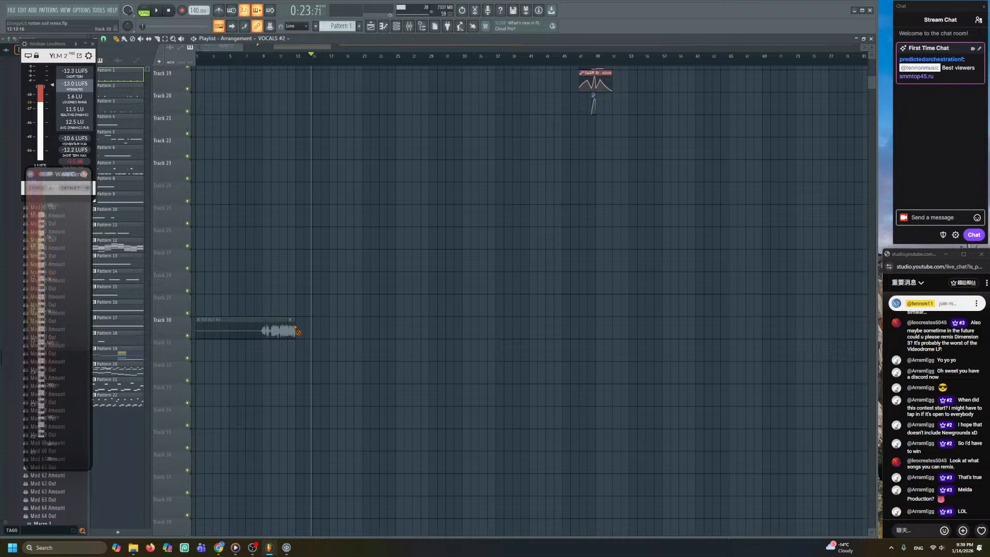
click(200, 324)
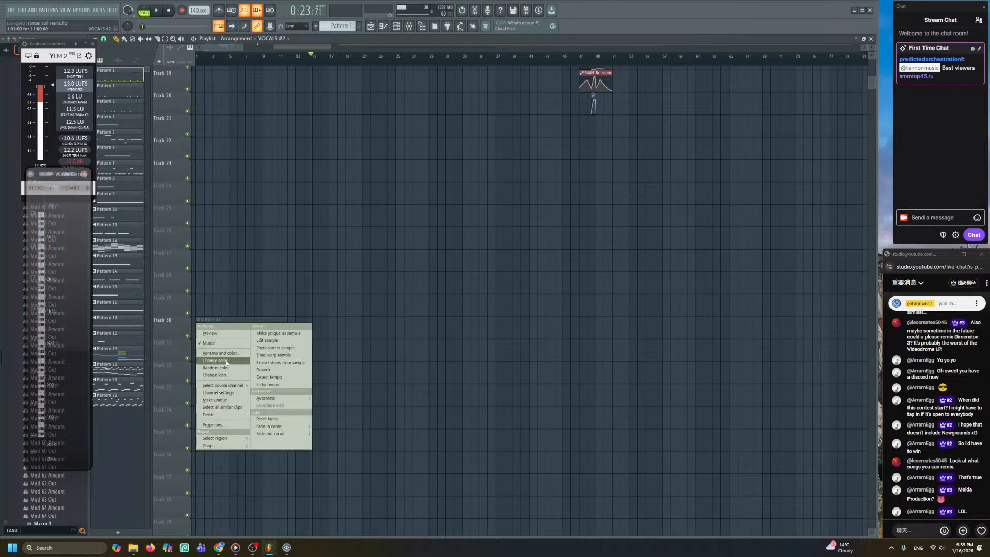
click(260, 439)
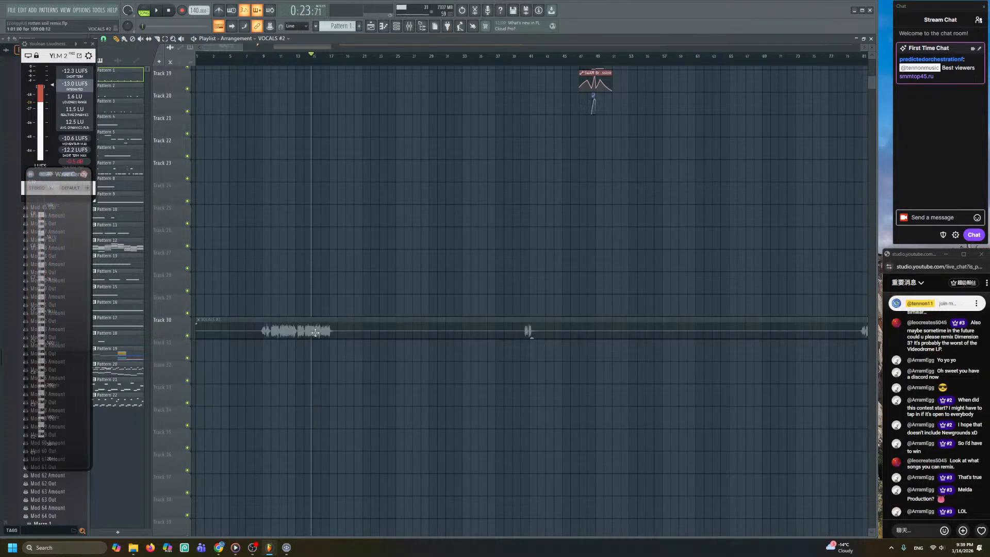
- Move the full-length VOCALS #2 clip up to Track 23, starting at bar 1
drag(336, 323, 532, 198)
scroll(497, 249, up, 7)
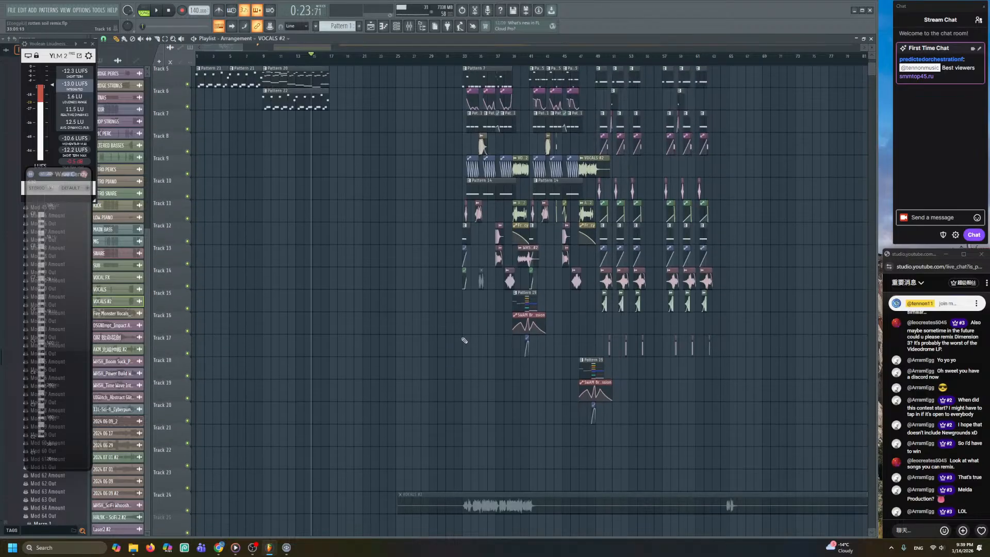
drag(462, 496, 208, 465)
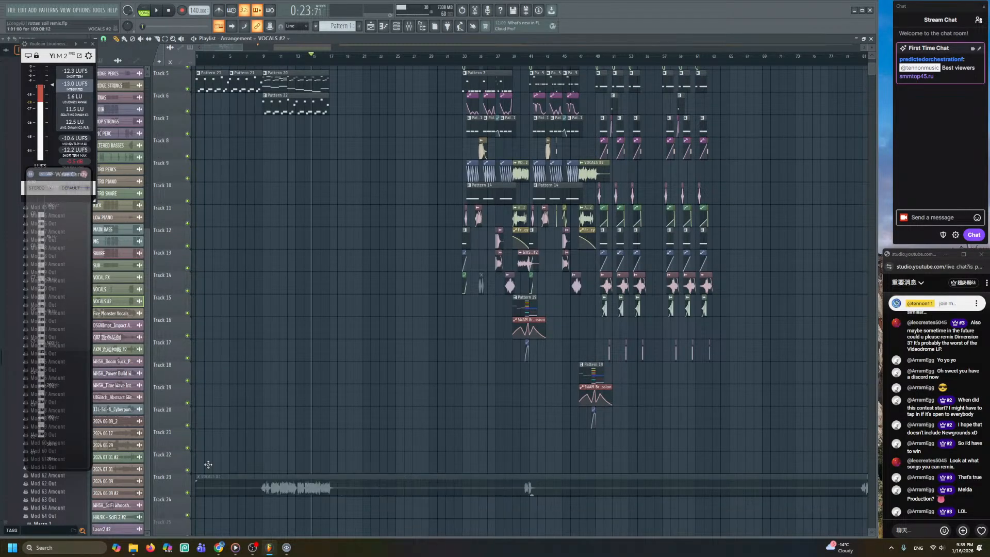
- Audition the VOCALS #2 clip on Track 23 and compare its phrase positions with the opening patterns on Tracks 5 and 6
alt+right_click(252, 482)
alt+right_click(262, 489)
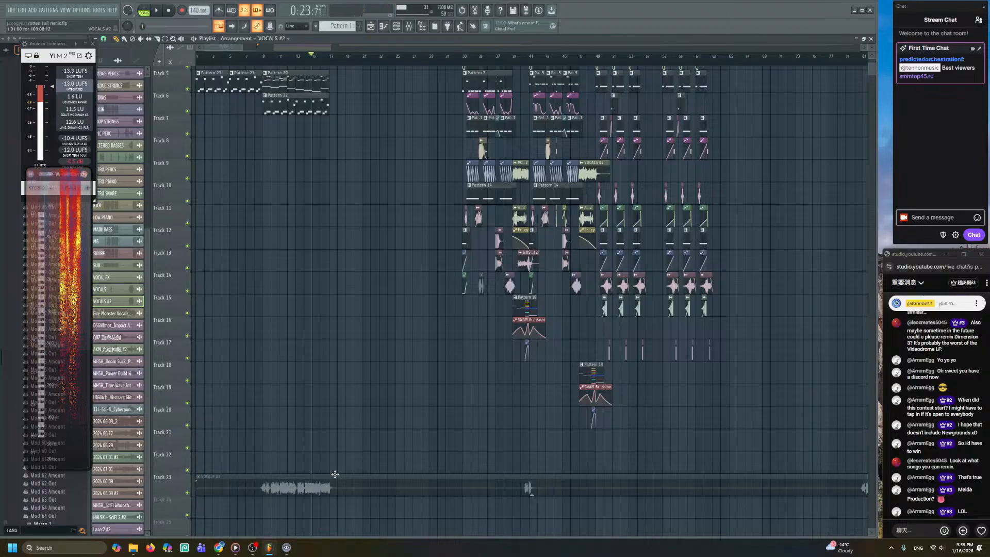
scroll(329, 433, up, 4)
scroll(329, 433, up, 3)
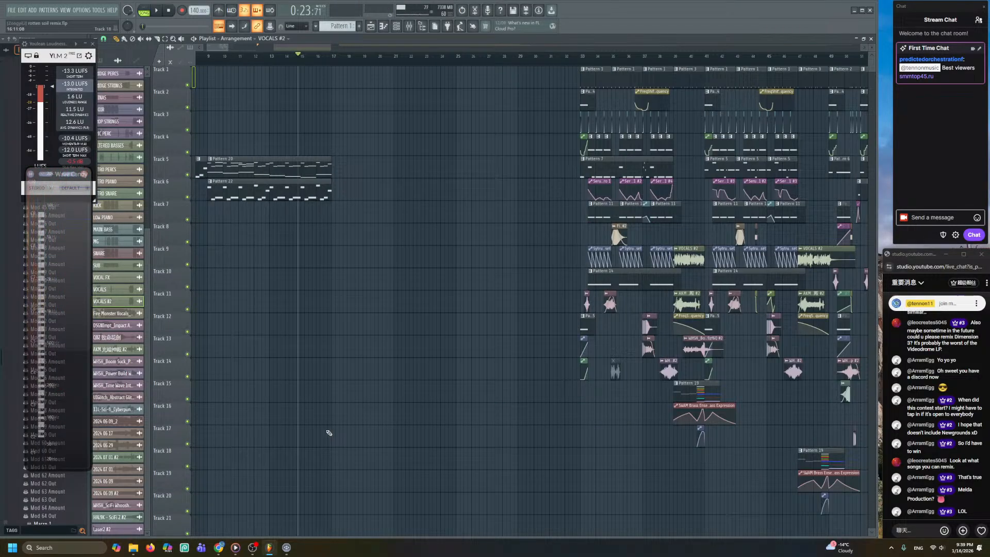
scroll(400, 435, left, 4)
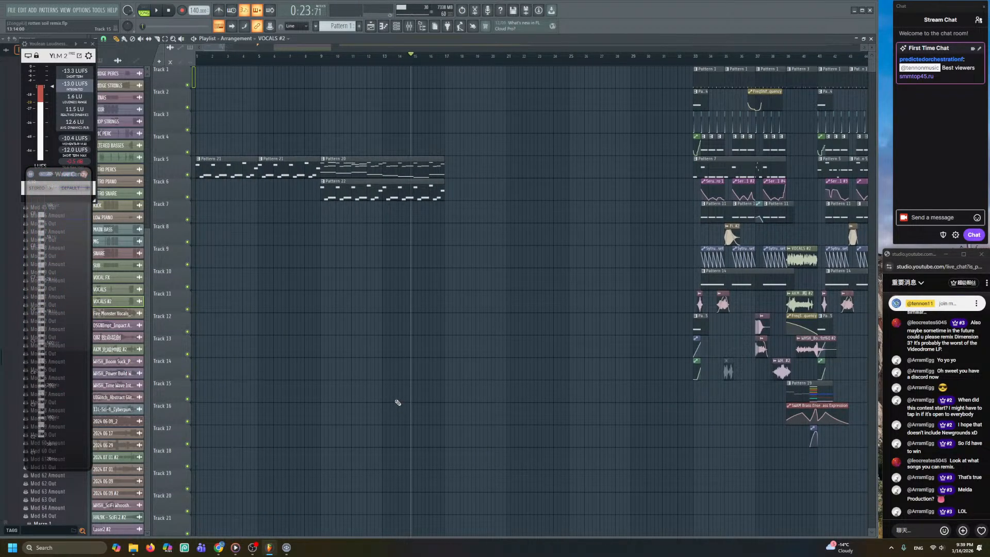
scroll(357, 380, down, 12)
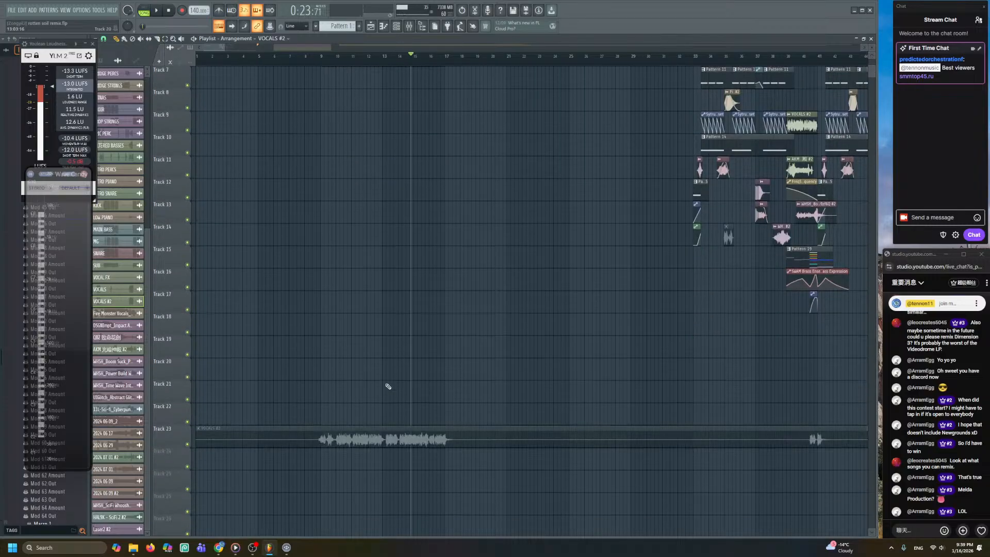
scroll(380, 354, up, 12)
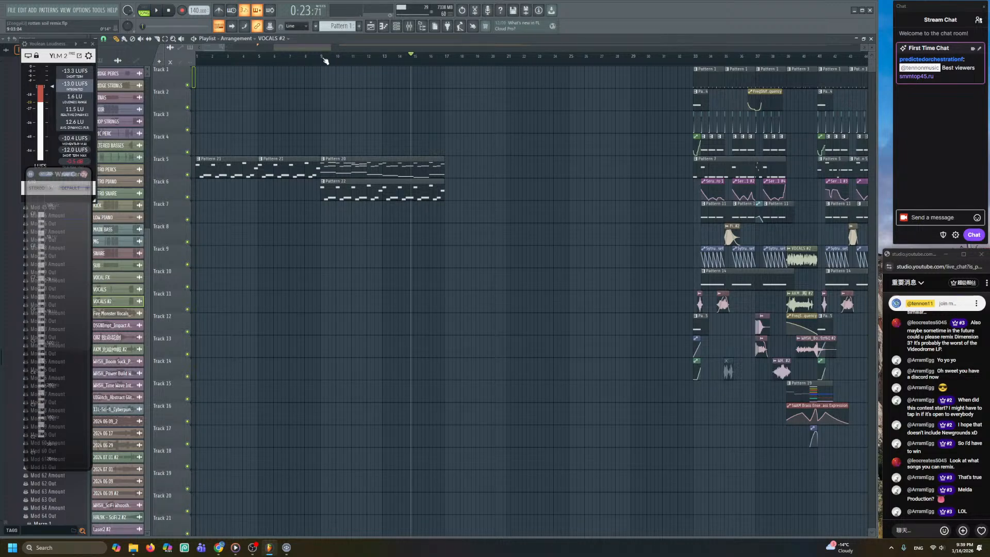
- Play the opening from bar 9 through Pattern 20 and Pattern 22, and check the empty bars before the drop
key(space)
scroll(376, 95, up, 3)
drag(384, 104, 496, 167)
scroll(309, 160, down, 4)
scroll(380, 62, up, 3)
scroll(315, 146, down, 5)
scroll(283, 132, up, 4)
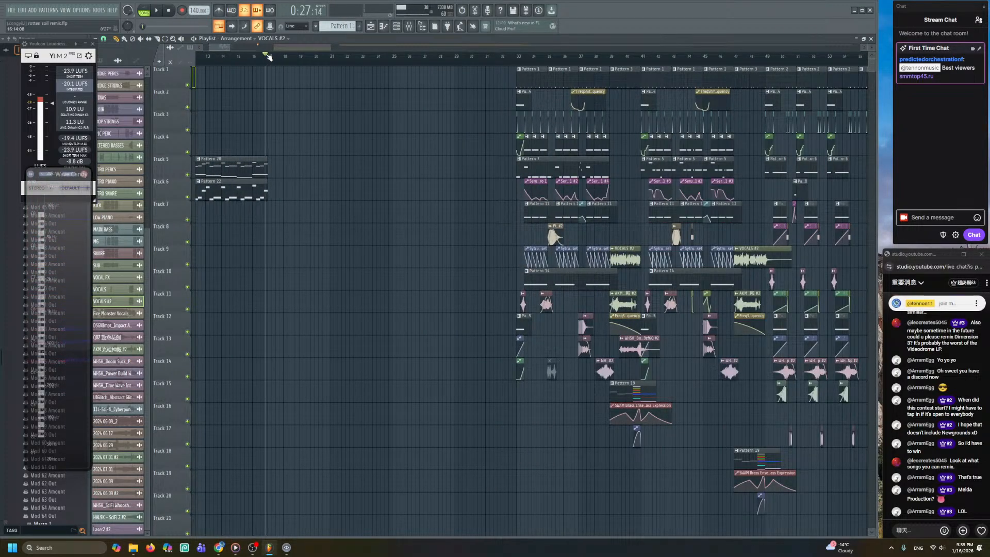
- Mark the empty span from bar 17 to bar 33 between the opening patterns and the drop to gauge its length
drag(269, 56, 518, 95)
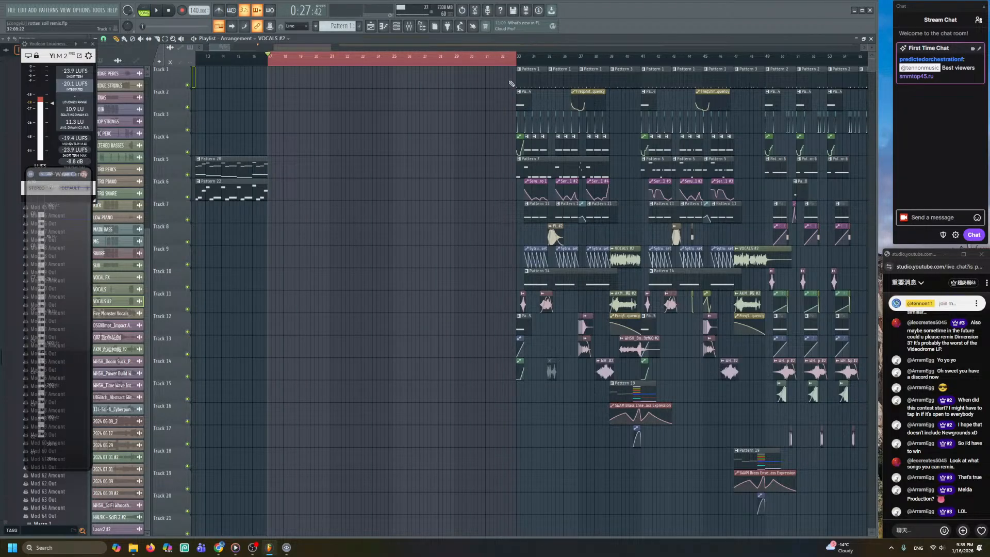
scroll(517, 50, up, 2)
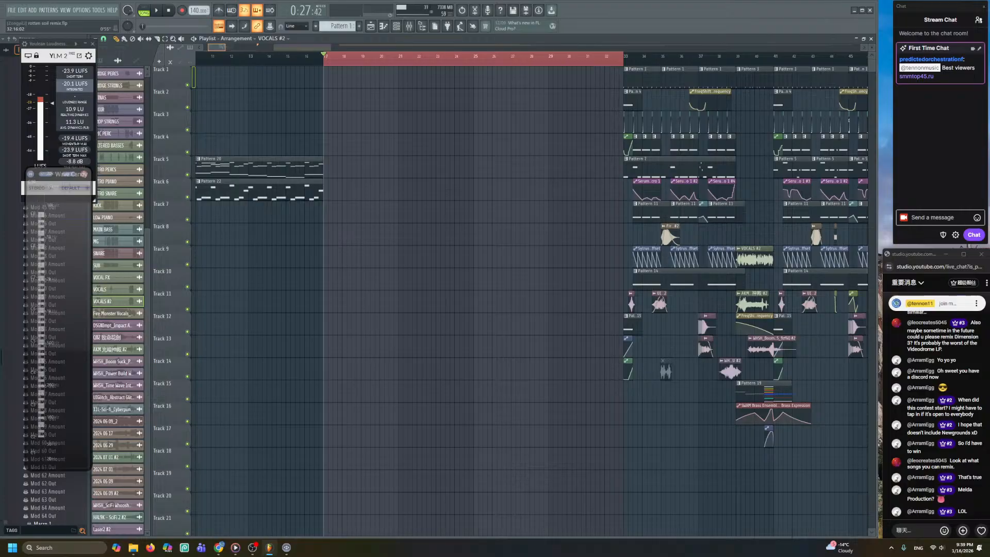
scroll(531, 294, down, 1)
scroll(330, 258, down, 9)
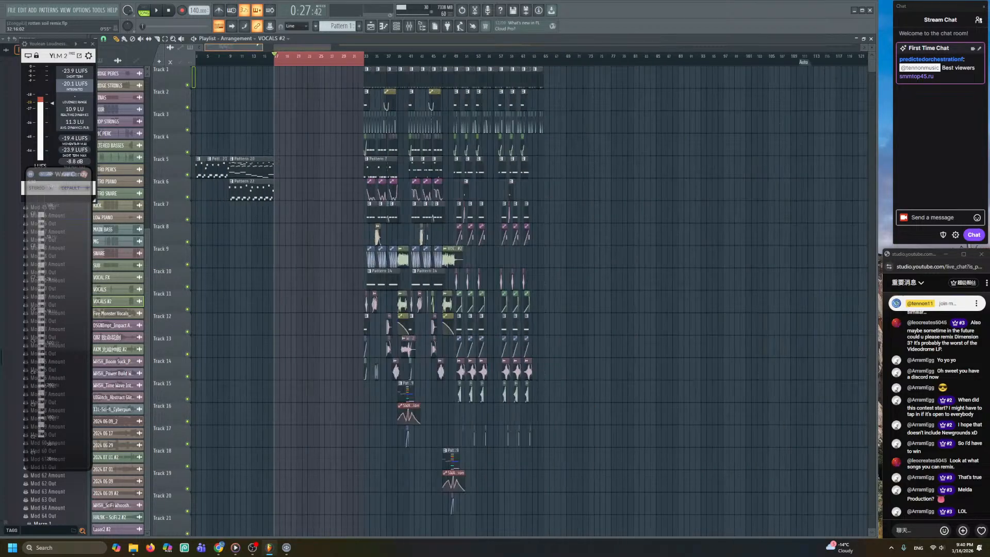
- Audition the ADDITIONA LFX stem on Track 2 from around bar 154 and compare it with the surrounding intro stems
scroll(371, 229, up, 6)
scroll(422, 228, down, 5)
scroll(421, 227, down, 2)
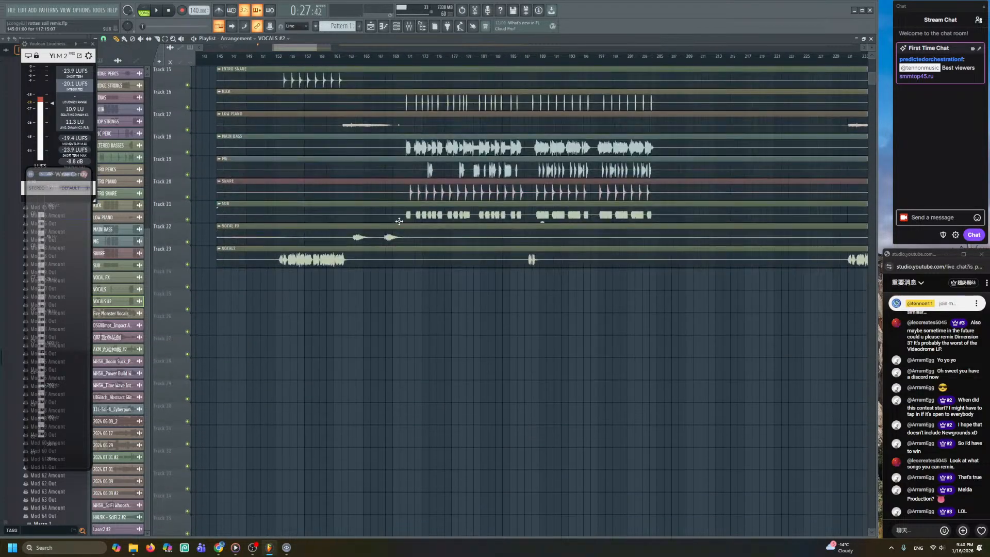
scroll(403, 193, up, 4)
scroll(379, 389, up, 9)
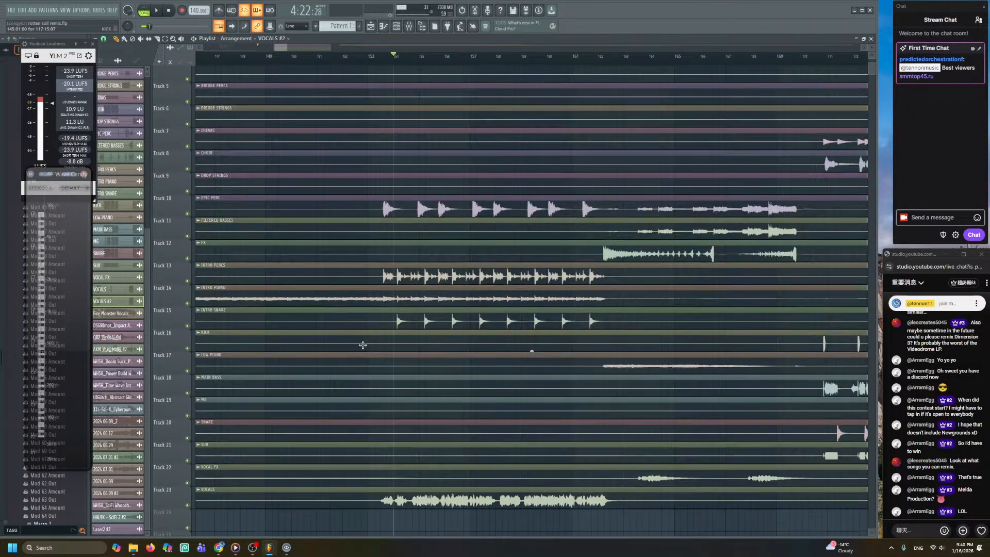
ctrl+alt+right_click(380, 104)
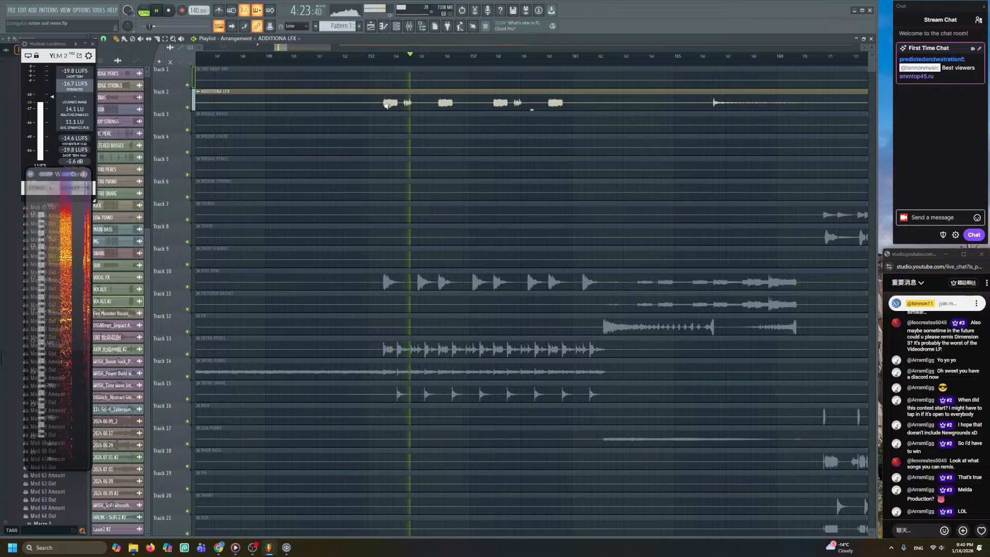
ctrl+alt+right_click(439, 99)
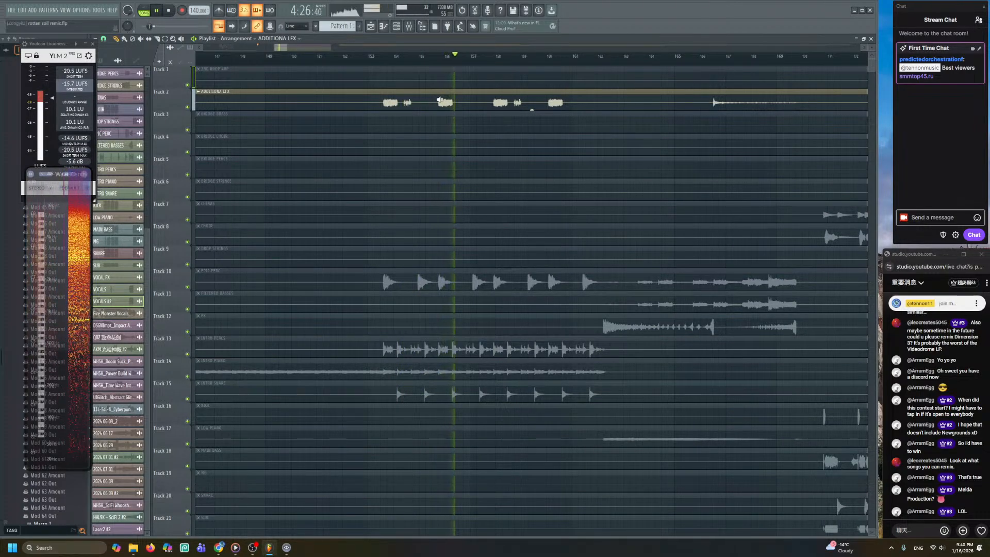
scroll(439, 100, down, 3)
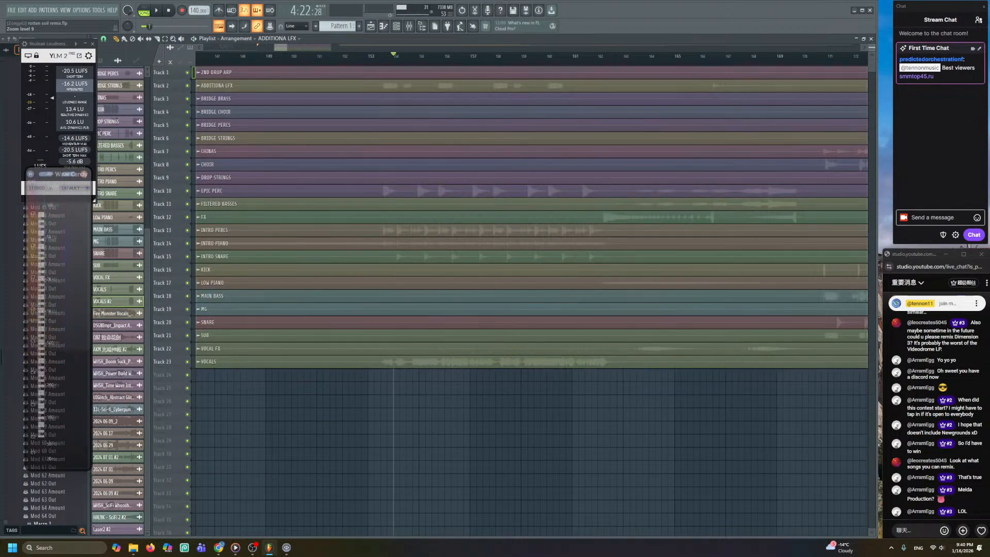
scroll(439, 100, up, 3)
scroll(438, 100, down, 3)
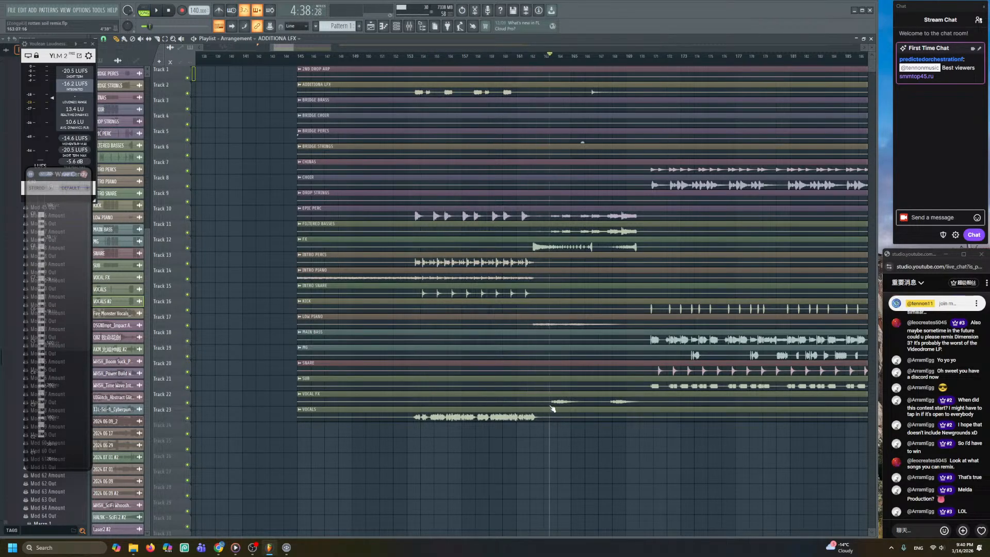
- Listen through the empty bars after the opening patterns, and play the drop from bar 33
scroll(528, 349, left, 20)
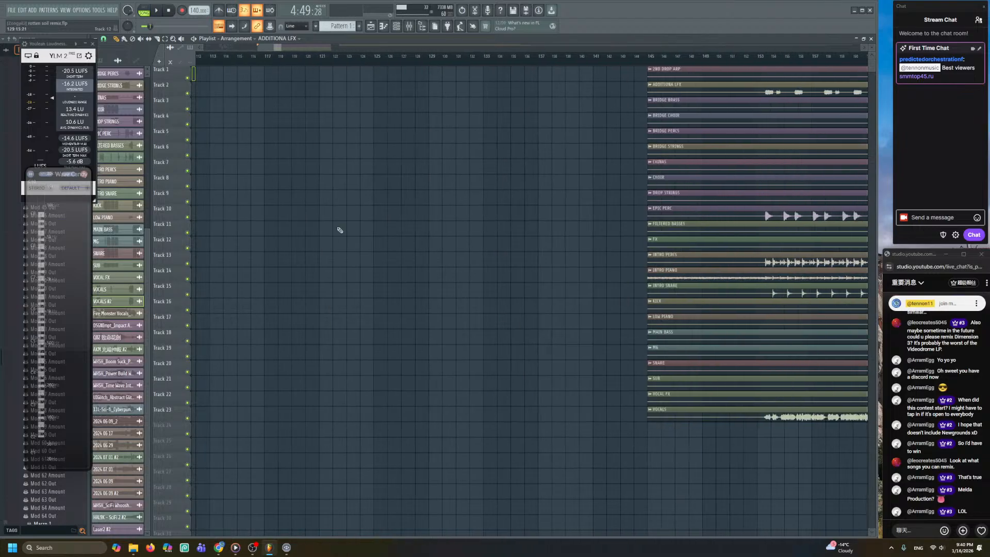
scroll(345, 186, up, 2)
scroll(353, 188, left, 3)
scroll(379, 194, down, 3)
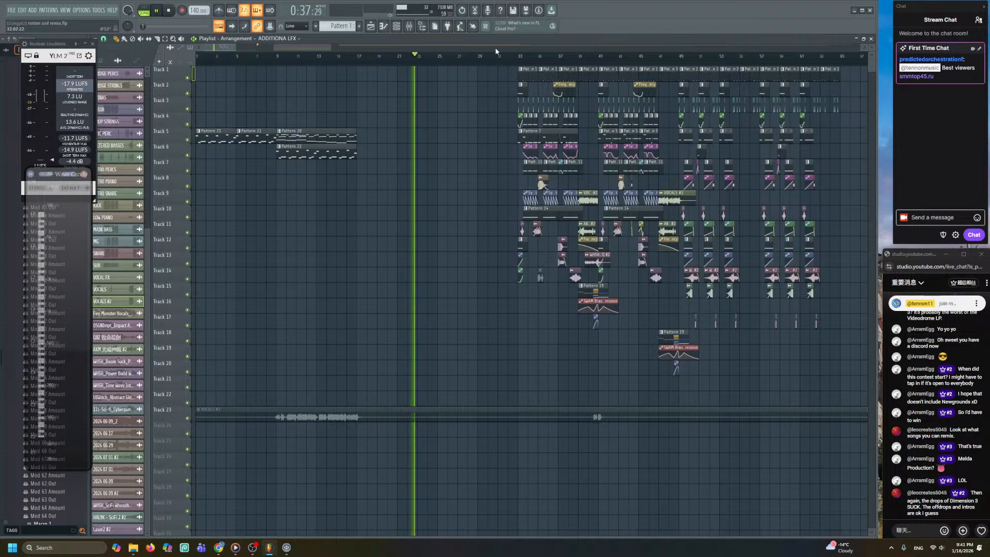
key(space)
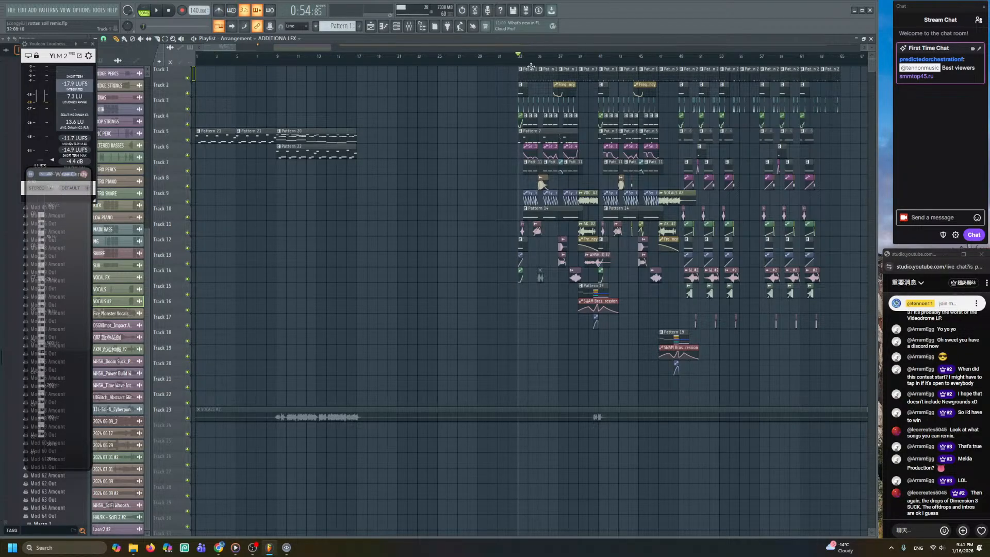
click(157, 11)
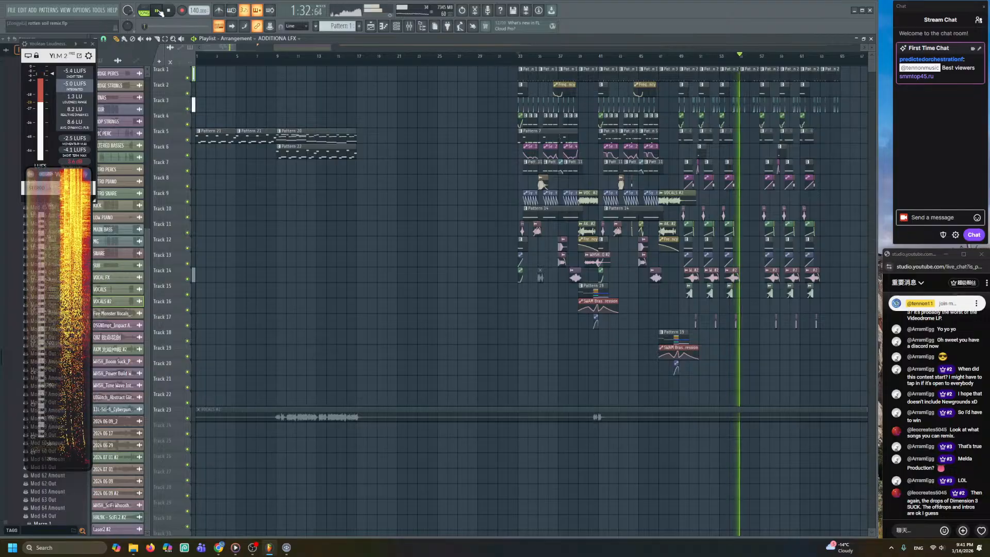
key(space)
- Select all drop clips on Tracks 1 to 20 and move them earlier to start at bar 17, directly after the opening patterns
scroll(428, 216, down, 3)
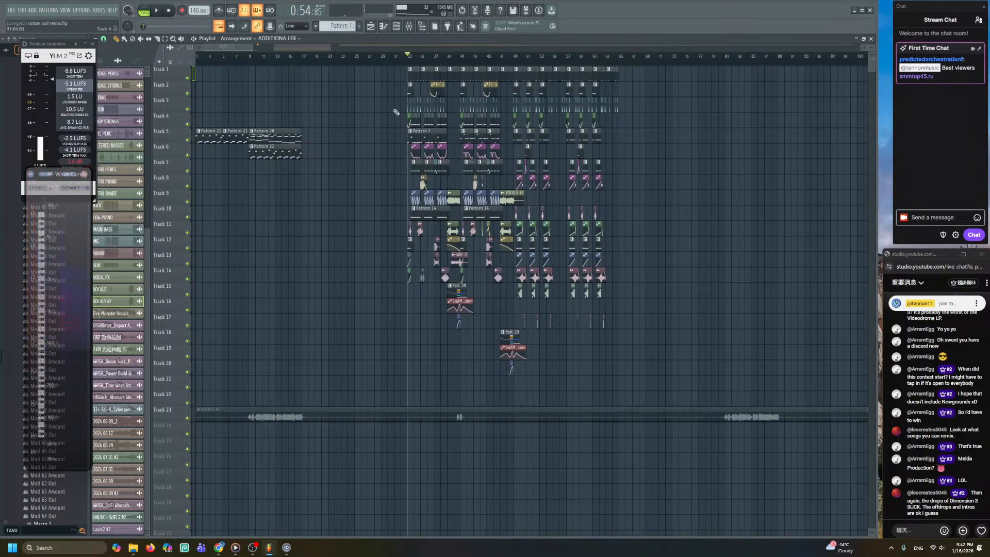
drag(392, 65, 665, 375)
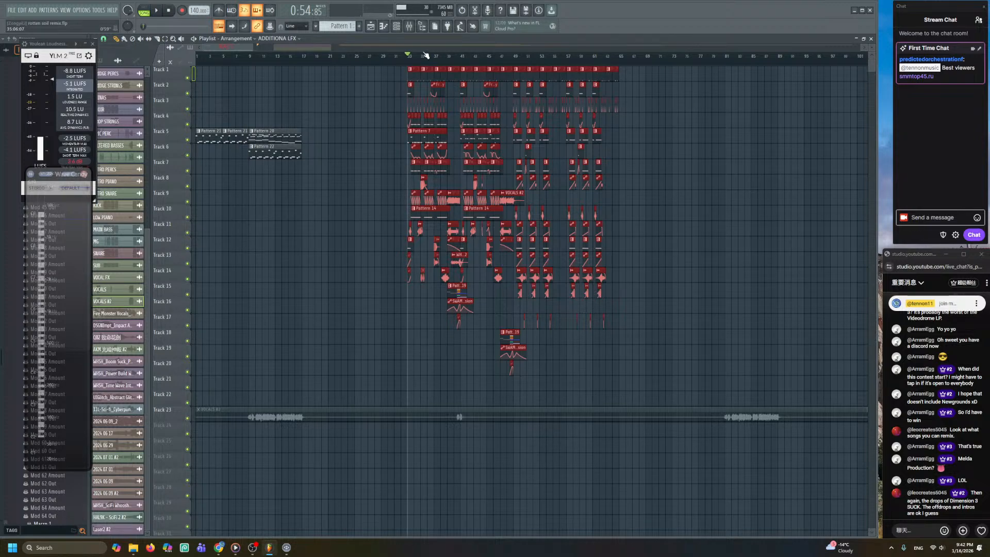
scroll(354, 97, up, 5)
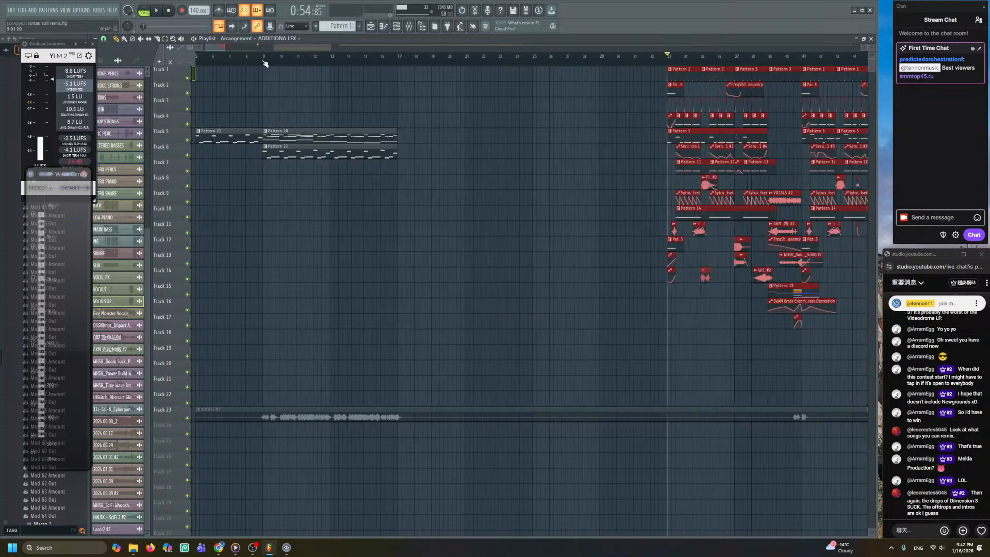
key(space)
scroll(536, 112, down, 2)
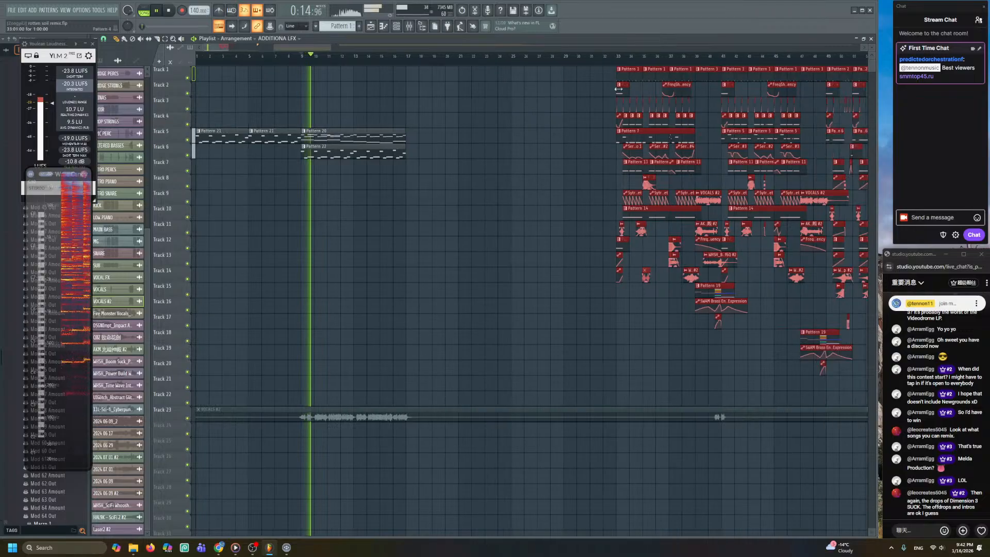
drag(627, 75, 417, 76)
scroll(417, 75, up, 3)
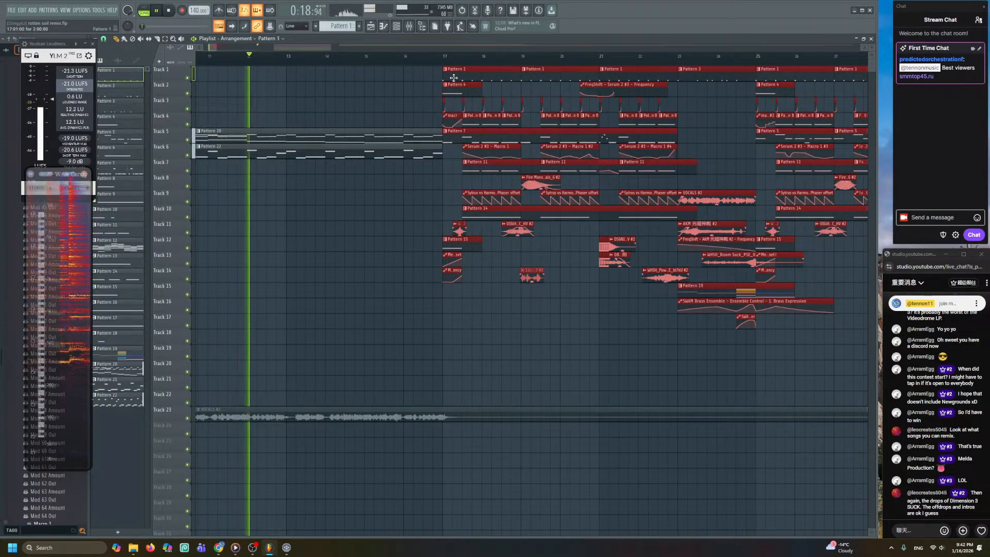
- Deselect the moved clips and listen to the transition from Pattern 20 and Pattern 22 into the drop at bar 17
ctrl+click(399, 93)
scroll(390, 97, down, 2)
drag(356, 101, 422, 136)
scroll(342, 104, down, 3)
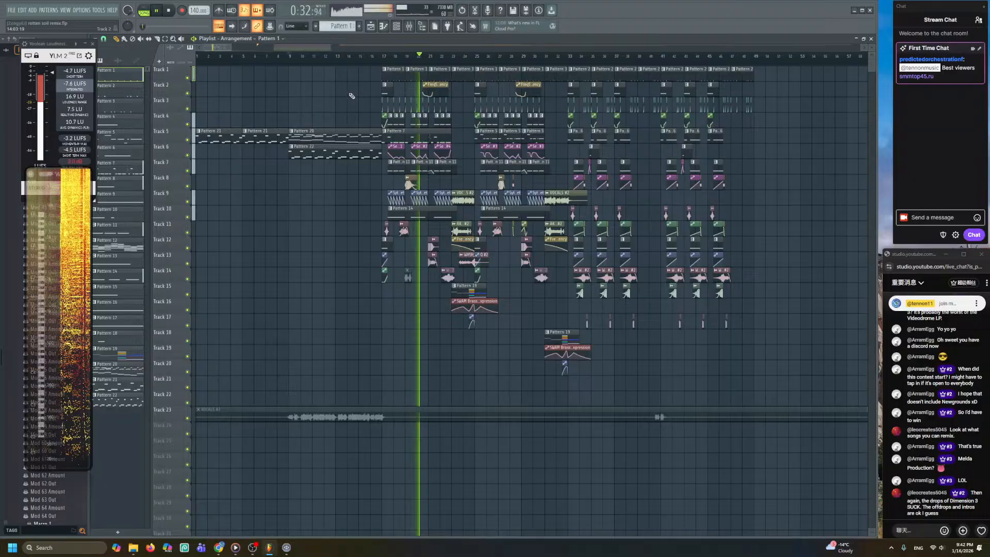
key(space)
- Play the opening from bar 1, and replay Pattern 20 and Pattern 22 from bar 9
scroll(351, 96, down, 2)
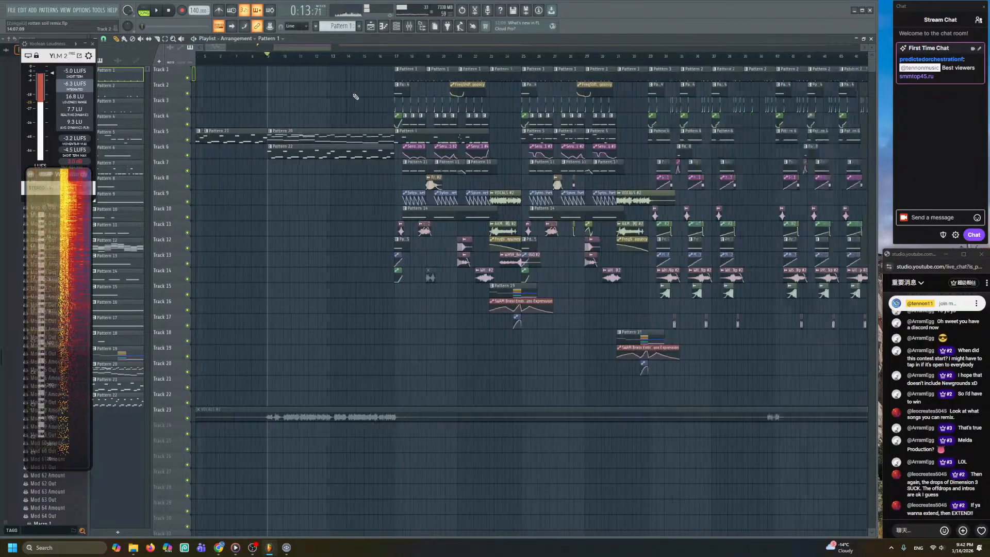
click(280, 56)
drag(281, 58, 363, 62)
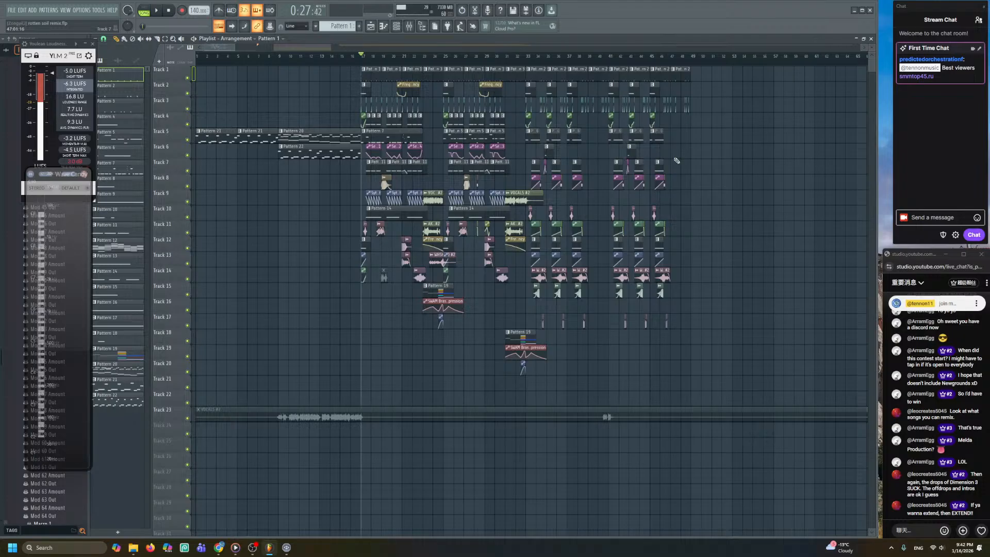
drag(230, 57, 148, 84)
key(space)
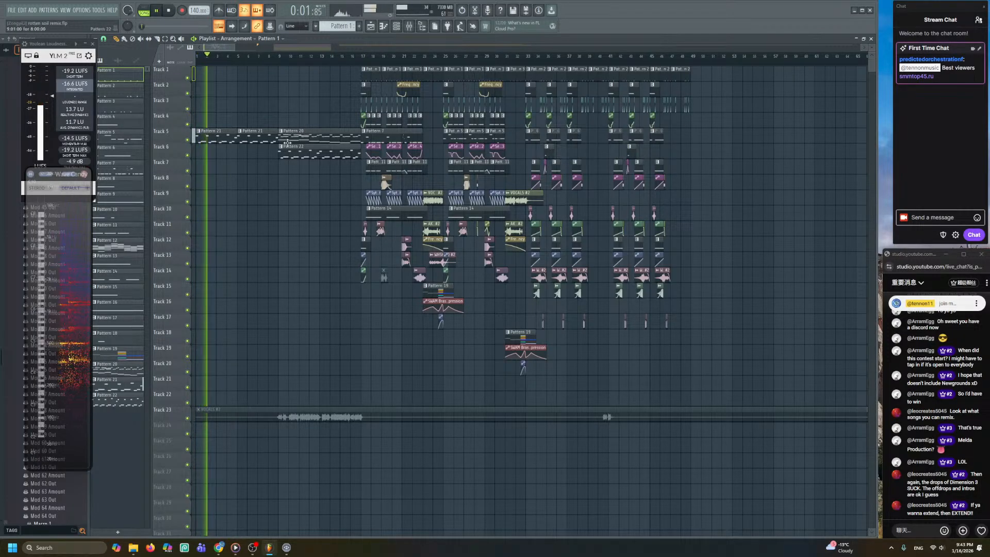
key(space)
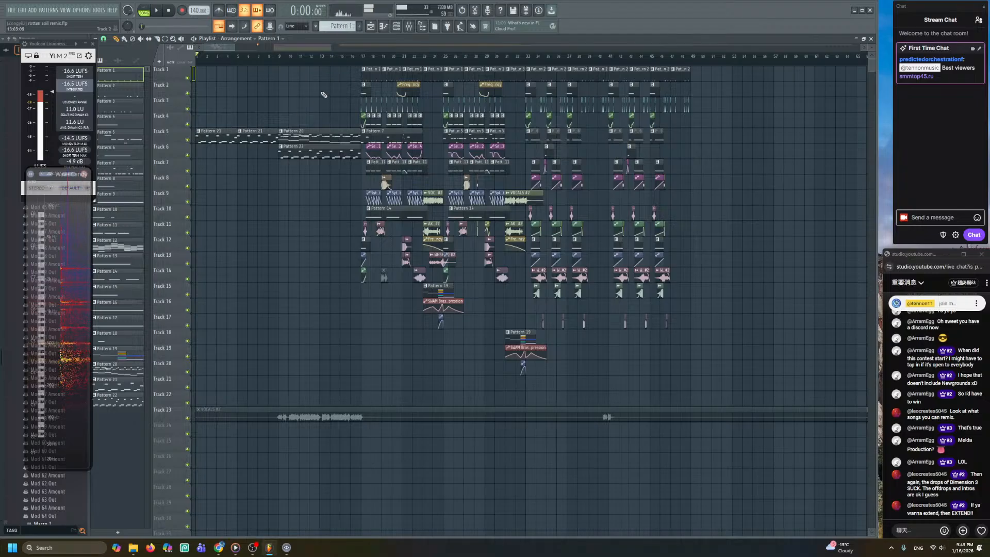
click(279, 57)
key(space)
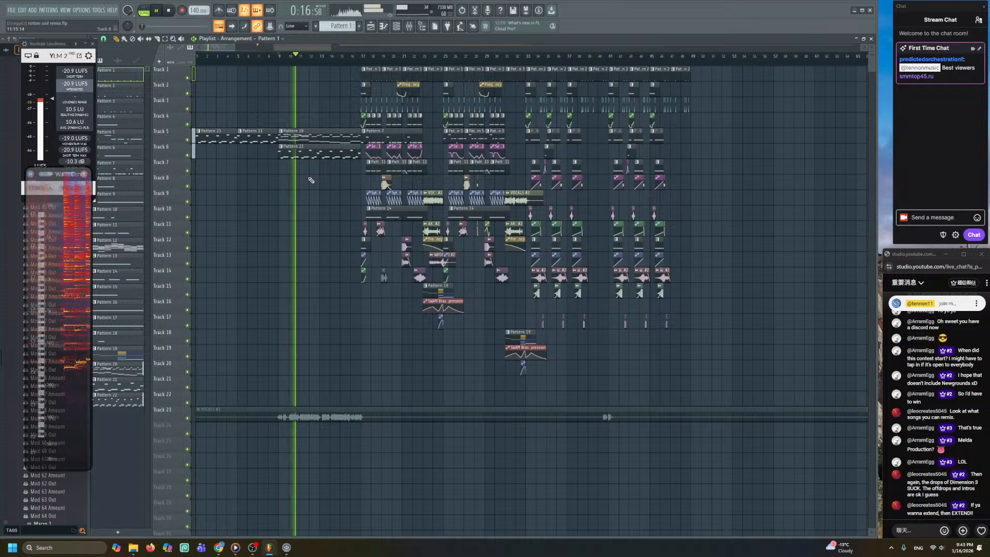
scroll(291, 191, down, 2)
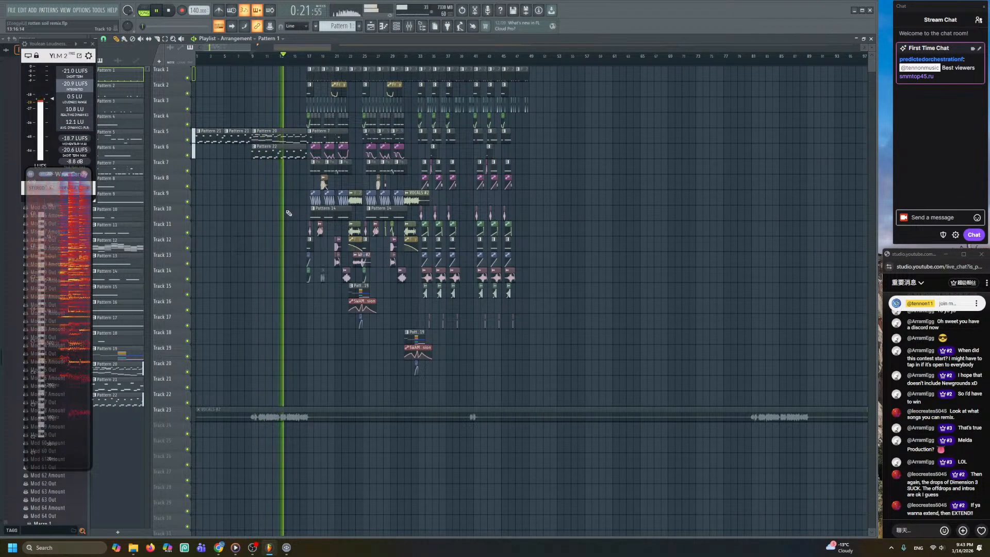
key(space)
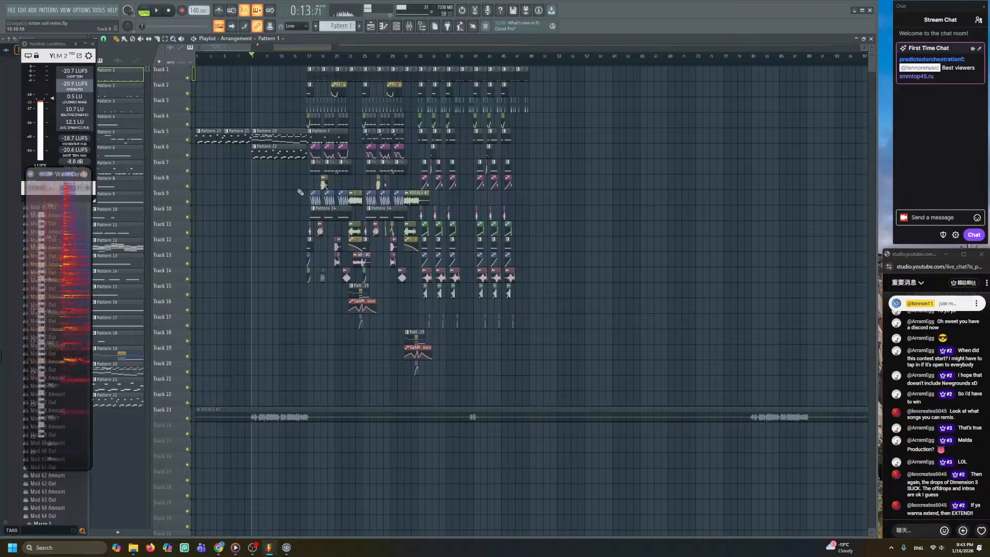
- Check the section lengths by placing the playhead at the drop's start at bar 17, its end at bar 49, and around bar 63
scroll(275, 117, up, 2)
scroll(275, 116, up, 2)
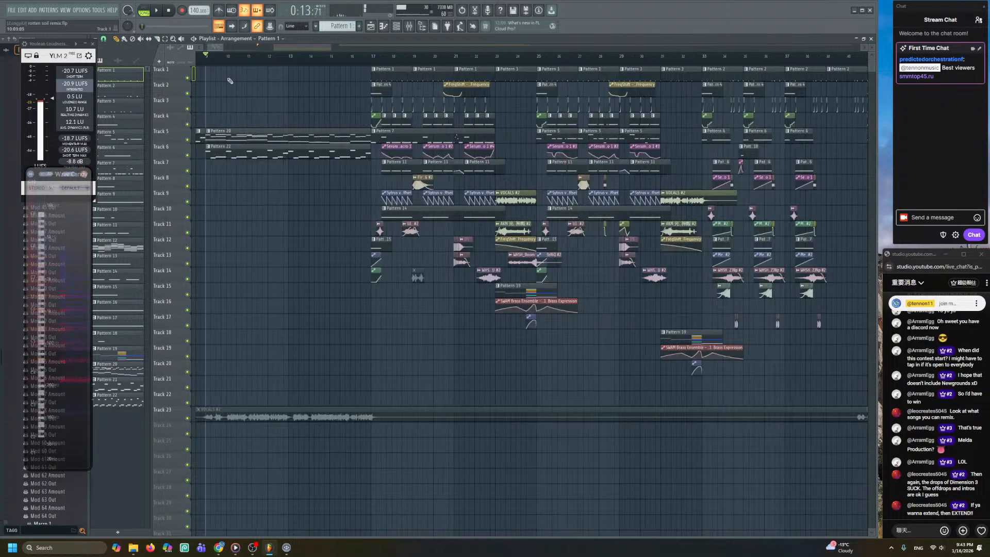
scroll(367, 83, down, 2)
click(364, 58)
click(366, 58)
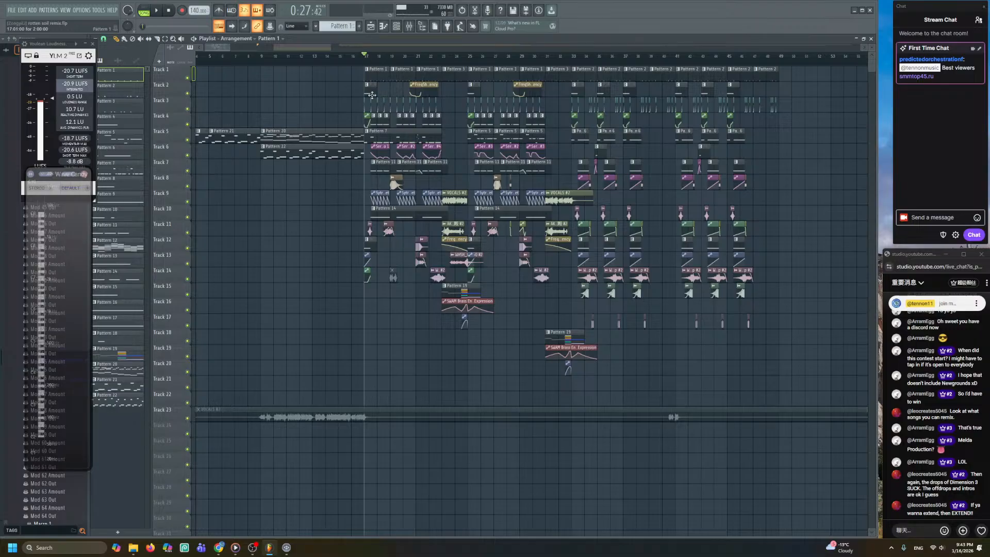
scroll(365, 72, down, 2)
click(626, 57)
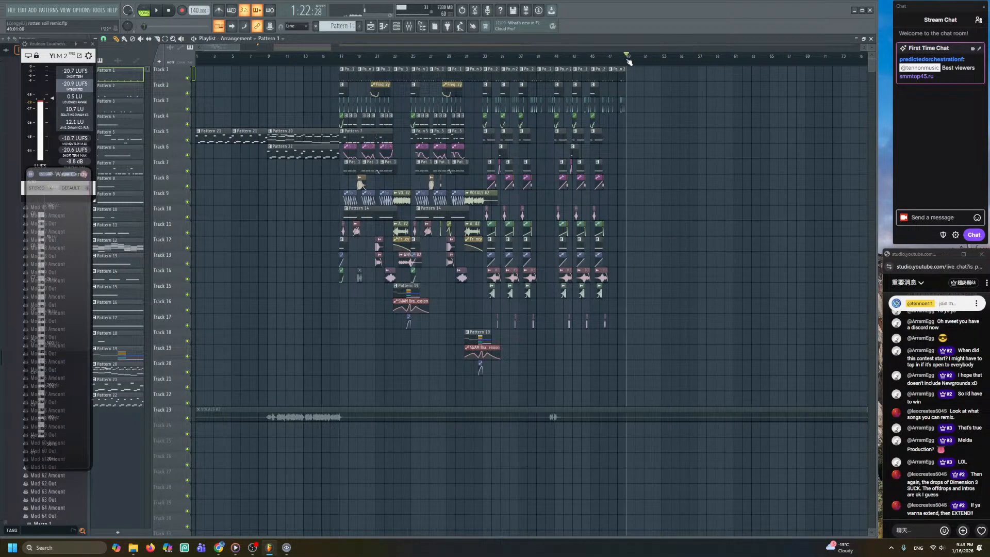
drag(625, 55, 750, 99)
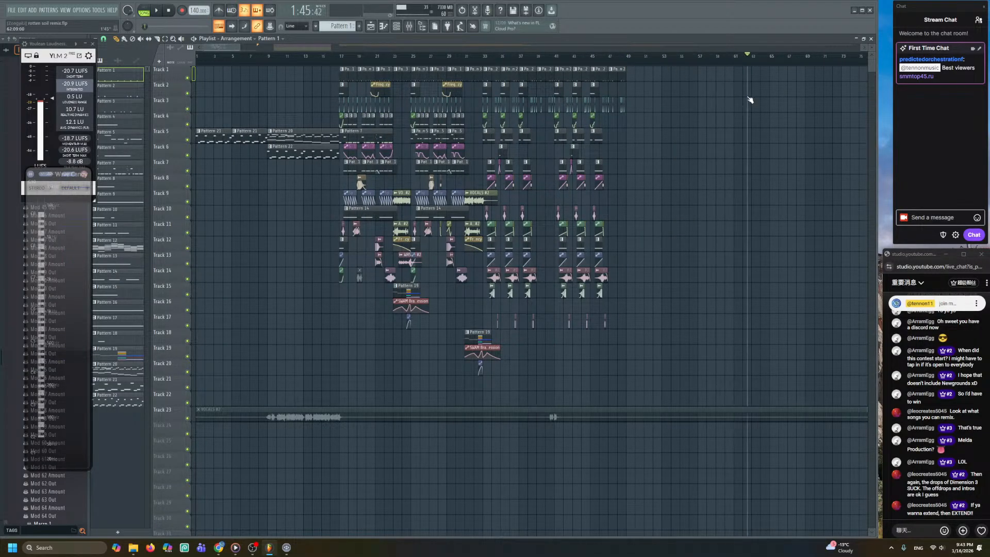
- Move the playhead through the empty bars after the drop and compare the arrangement's length with the original stems starting near bar 145
scroll(711, 204, down, 1)
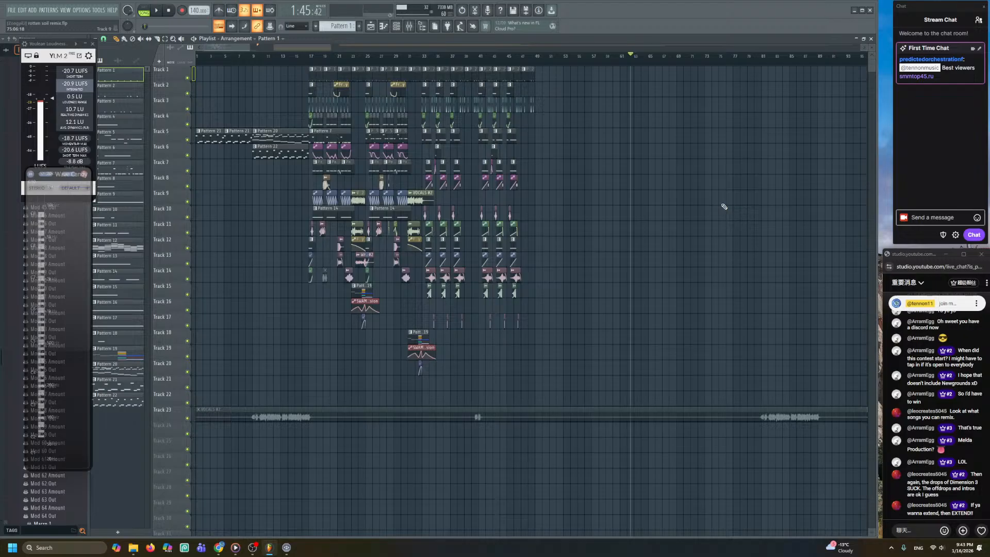
scroll(665, 122, down, 2)
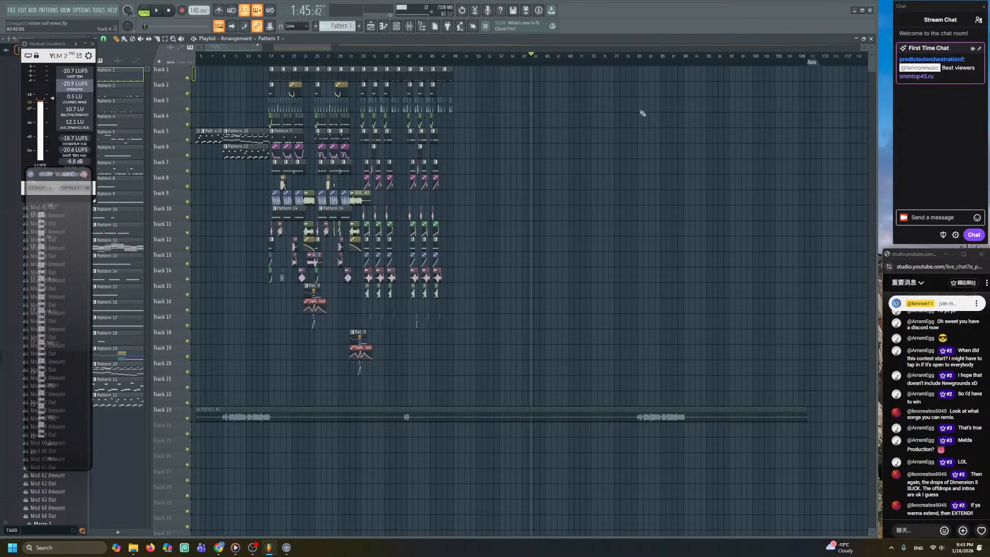
click(545, 59)
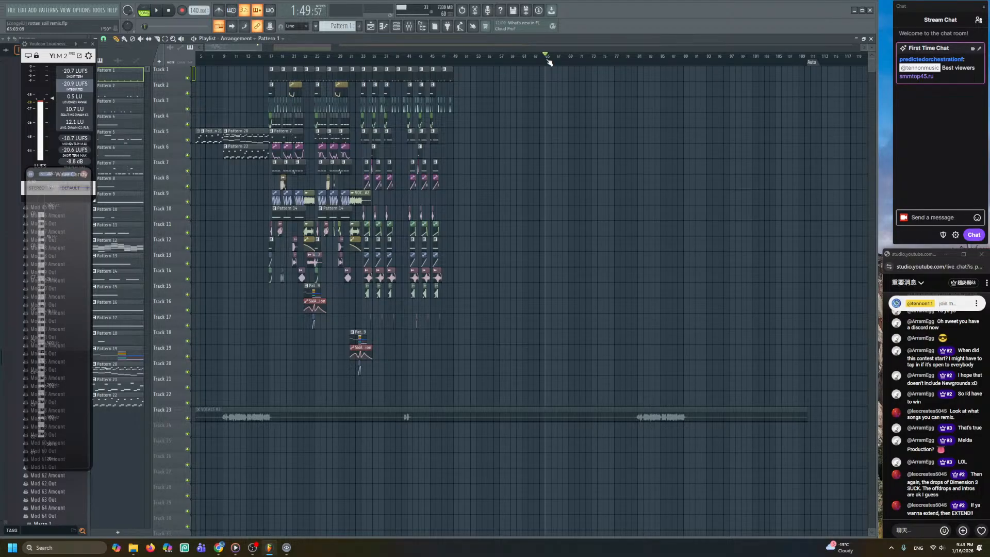
drag(548, 58, 786, 82)
scroll(754, 48, down, 2)
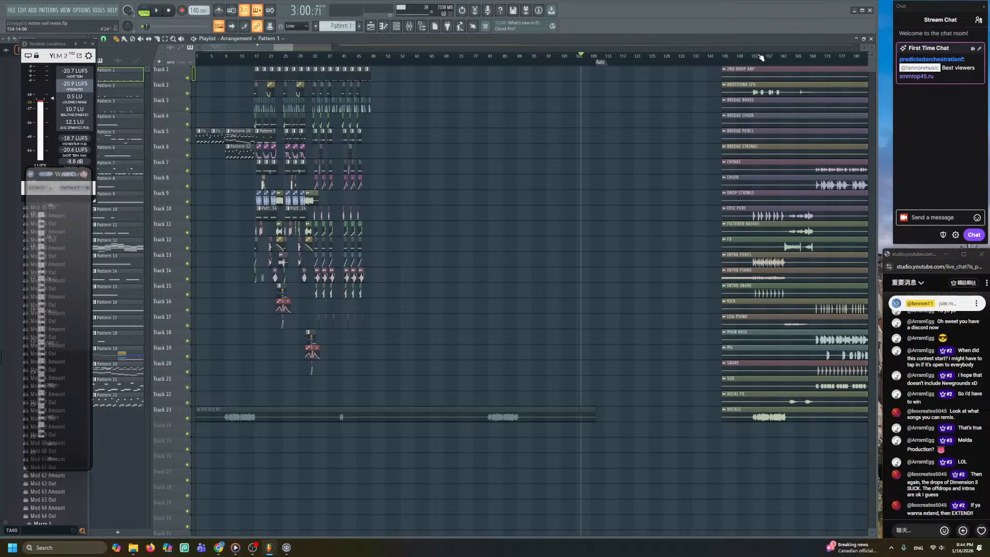
- Switch to OBS
click(252, 545)
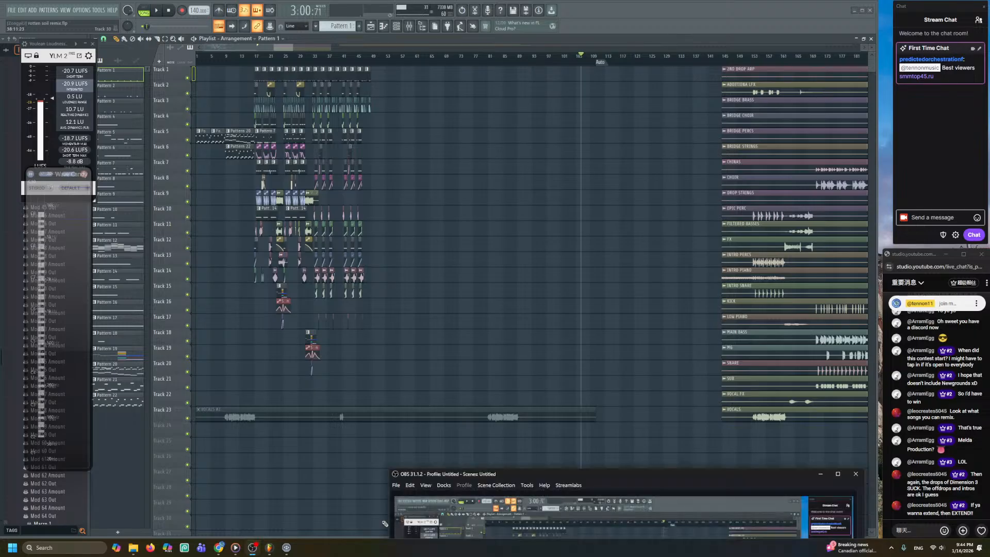